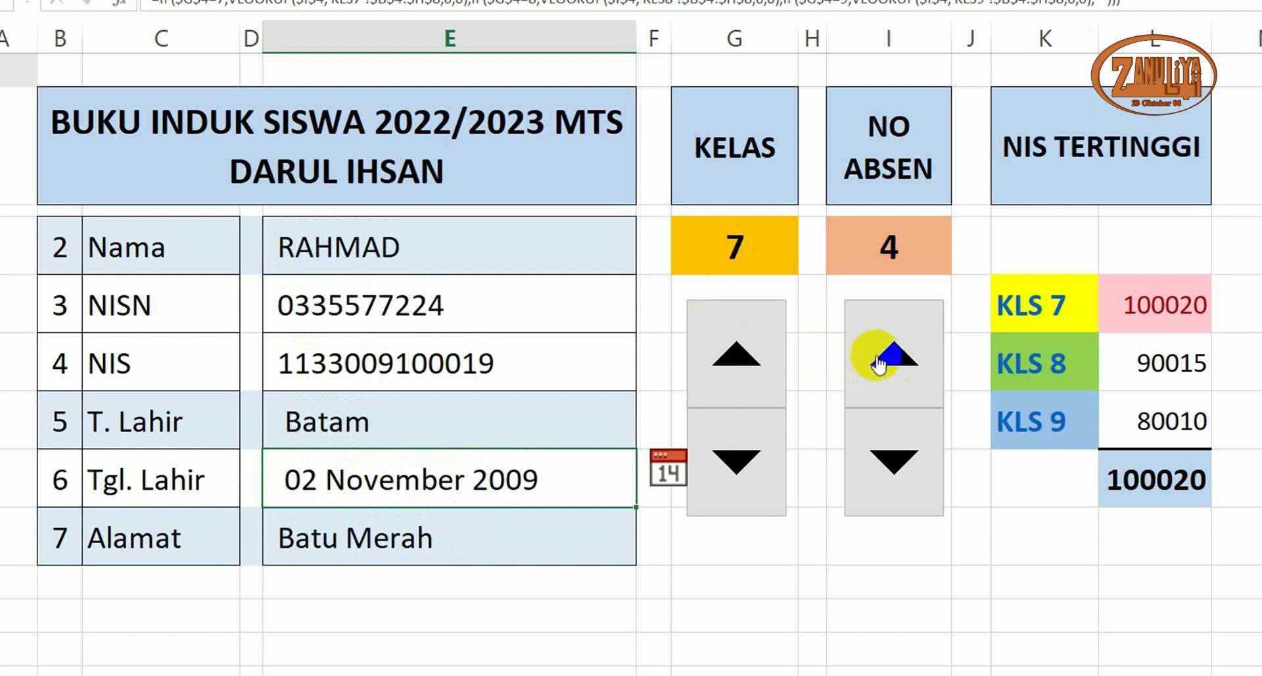
Browse the class 7 student records by stepping the NO ABSEN value up to 5 and back down to 1
left_click(895, 355)
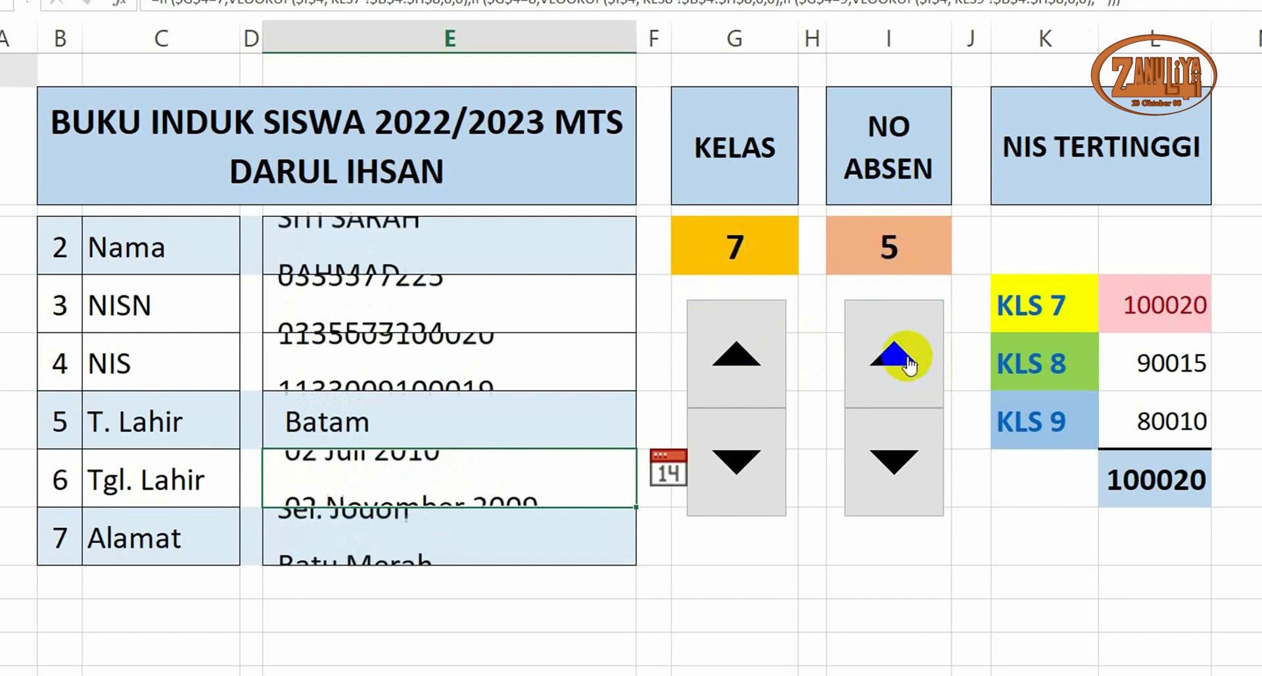
left_click(899, 453)
left_click(898, 454)
left_click(896, 455)
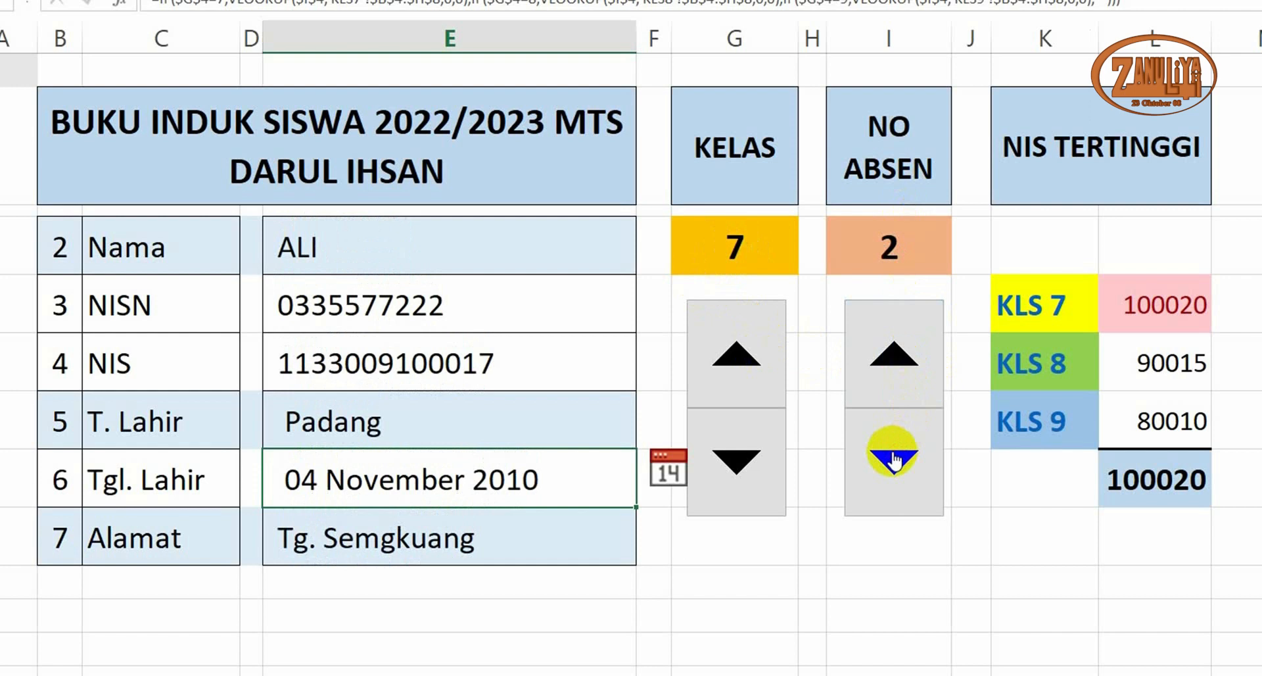
left_click(893, 460)
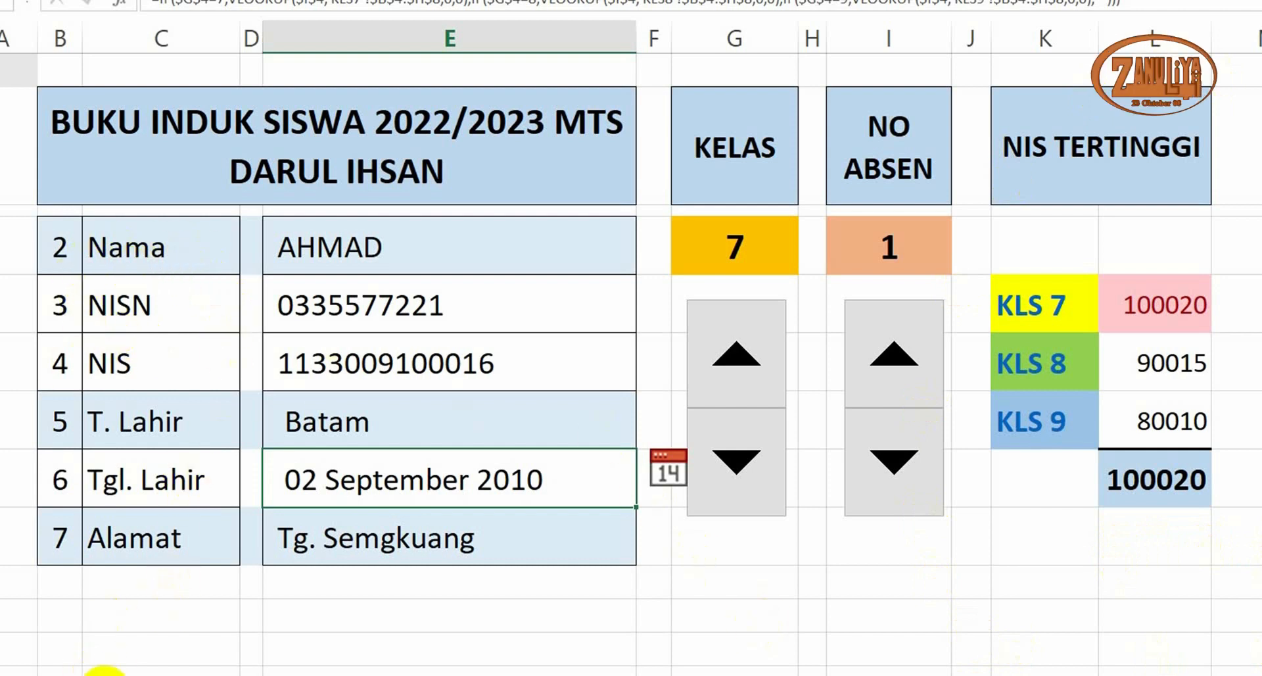
Examine the student data table on the KLS7 sheet and return to the HOME sheet
left_click(103, 673)
left_click(341, 371)
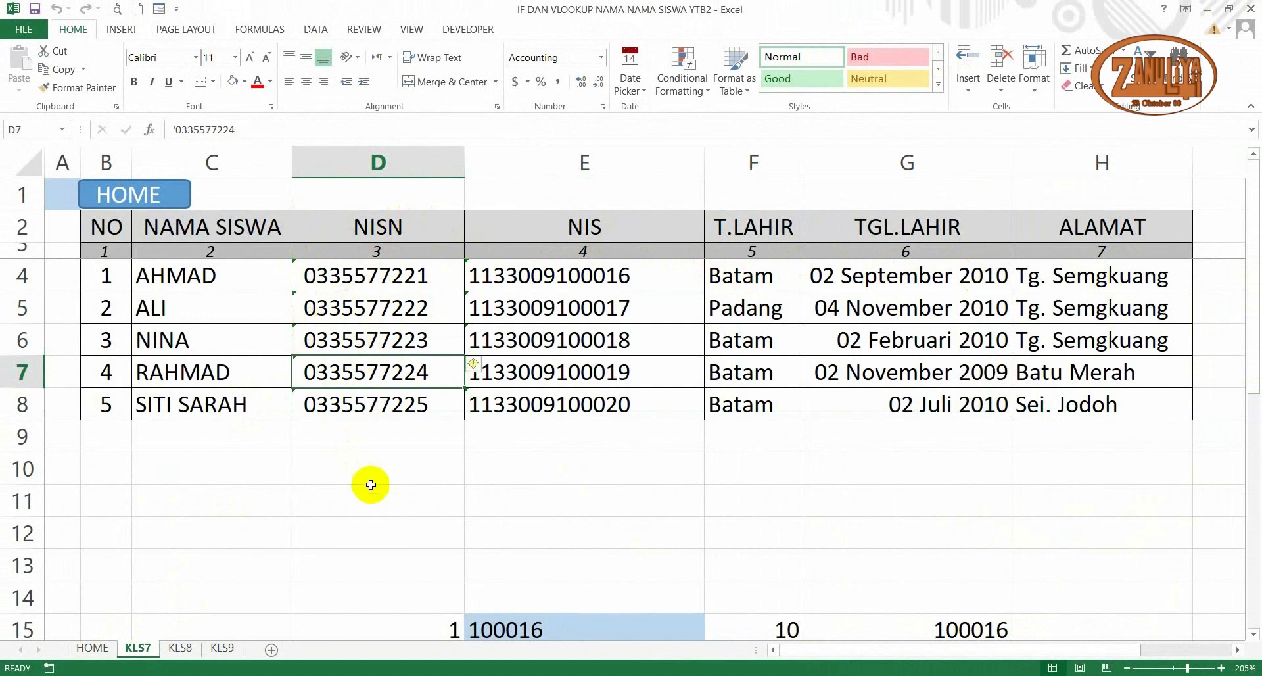
left_click(95, 648)
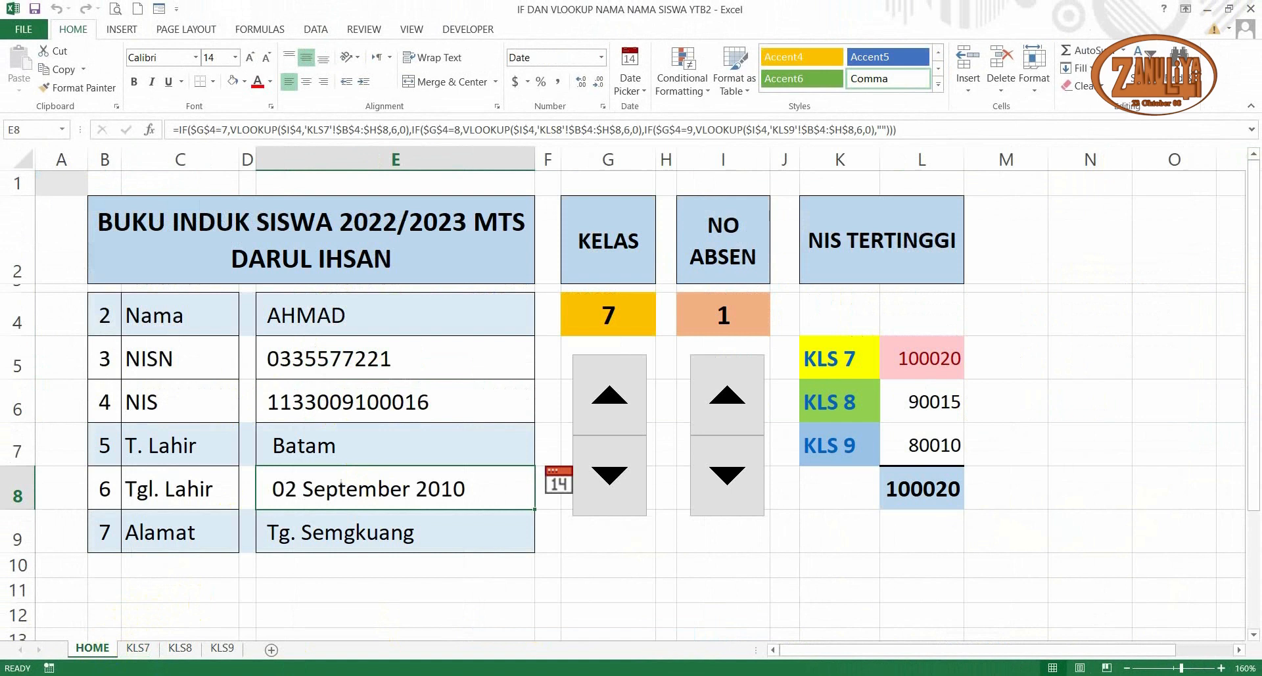
Switch to the workbook IF DAN VLOOKUP NAMA NAMA SISWA YTB and open its KLS7 sheet
mouse_move(671, 674)
left_click(712, 637)
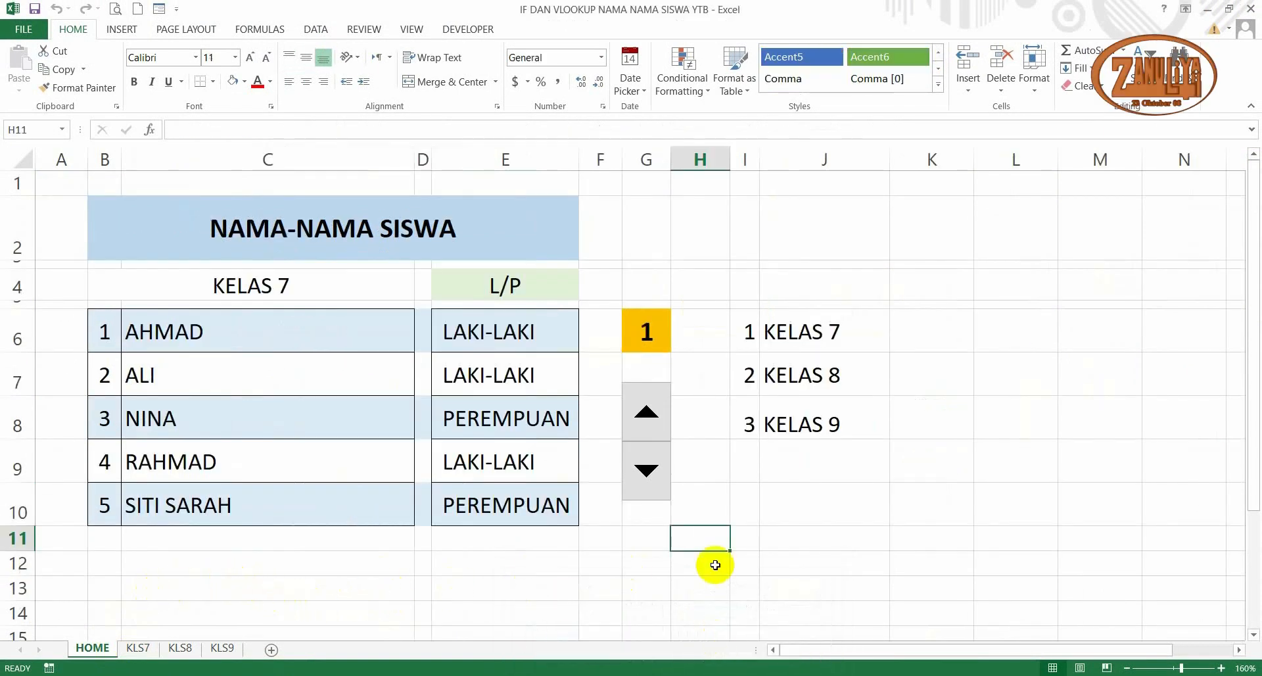
left_click(138, 648)
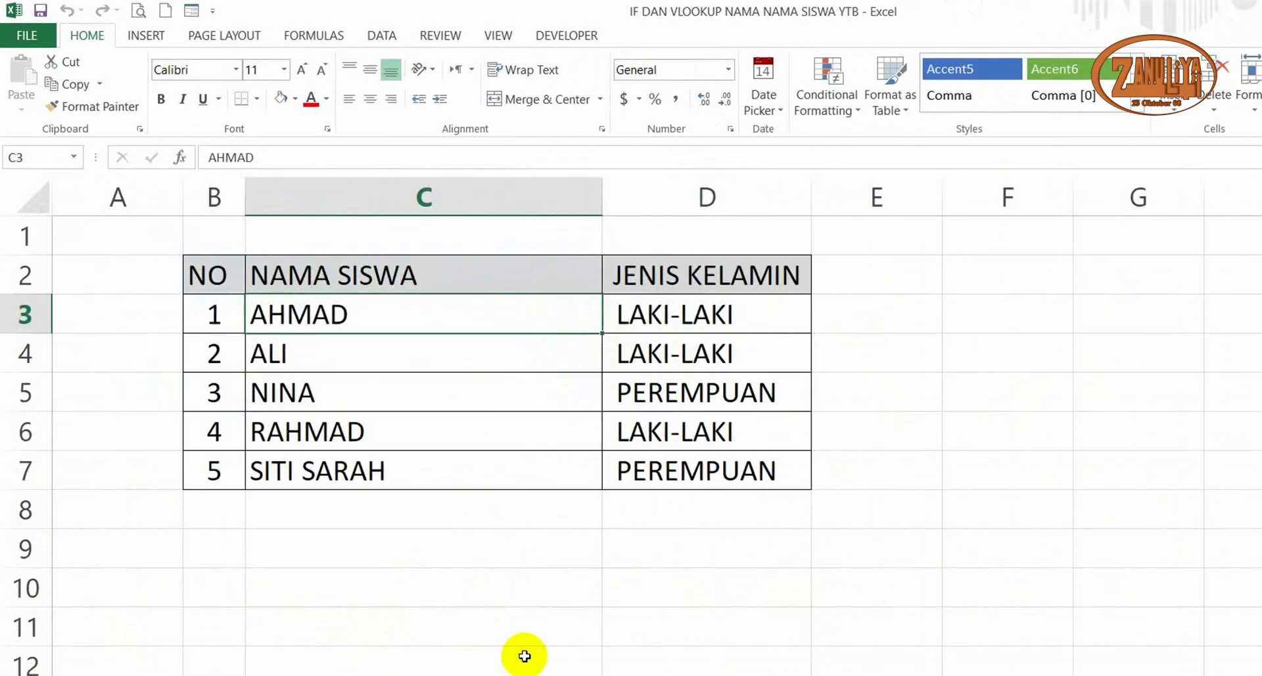
Narrow the empty column A and the NAMA SISWA column C to make room for more columns
left_click(345, 565)
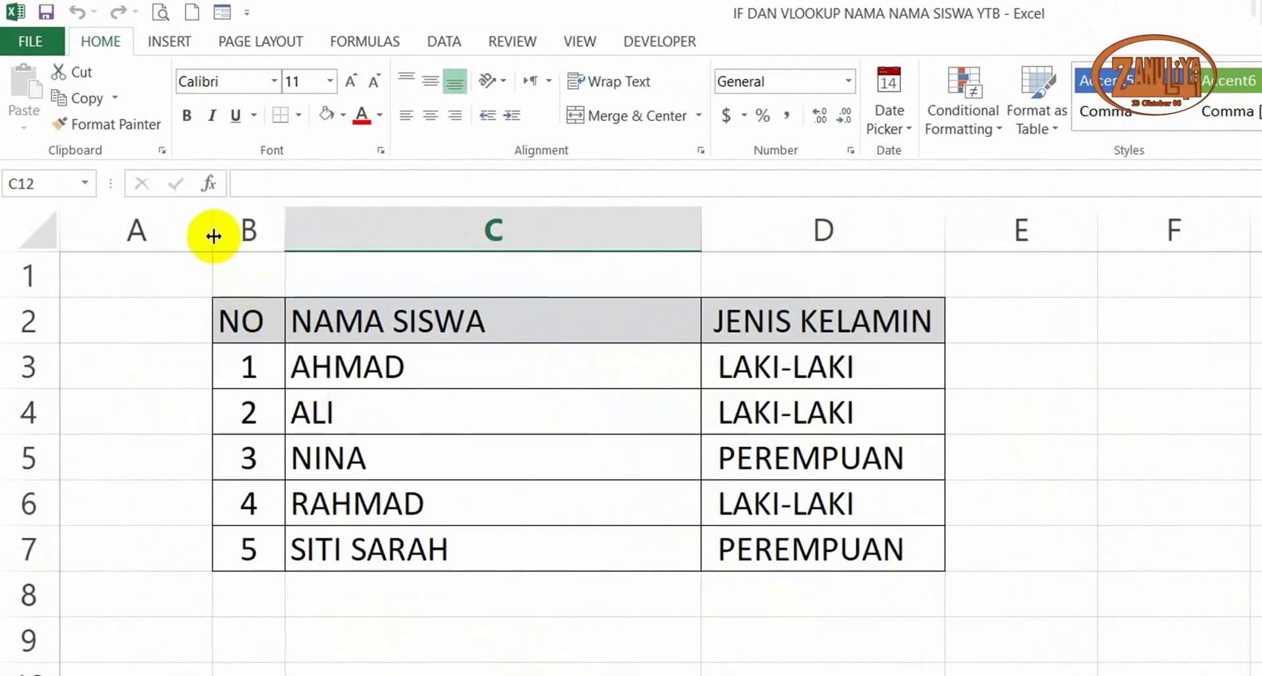
left_click_drag(213, 235, 95, 245)
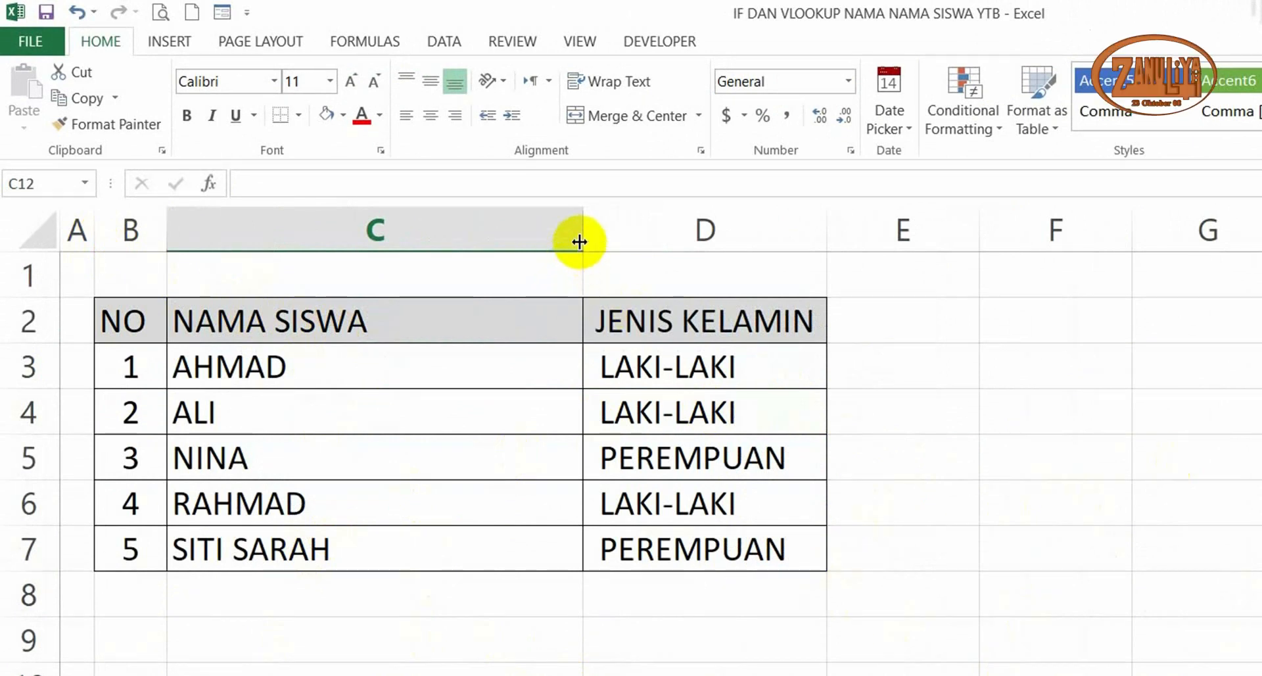
left_click_drag(579, 242, 407, 263)
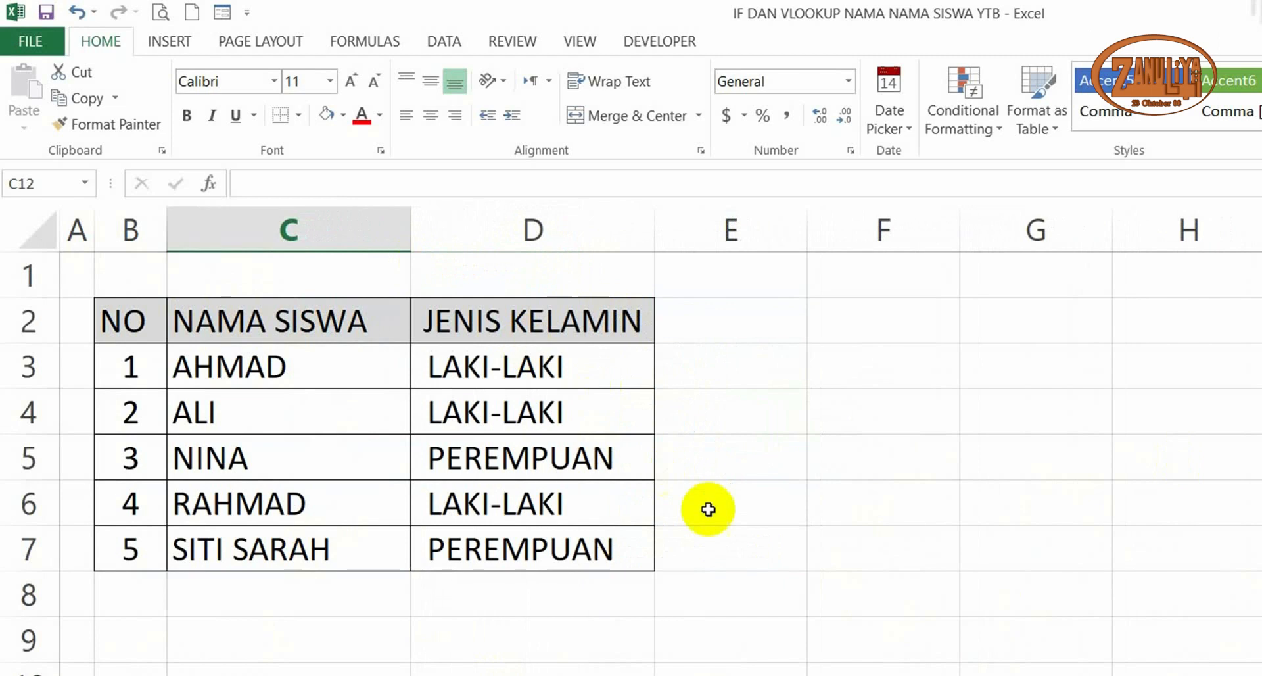
Enter the headings NISN, NIS, T.LAHIR, TGL.LAHIR and ALAMAT in cells E2 to I2
left_click(754, 327)
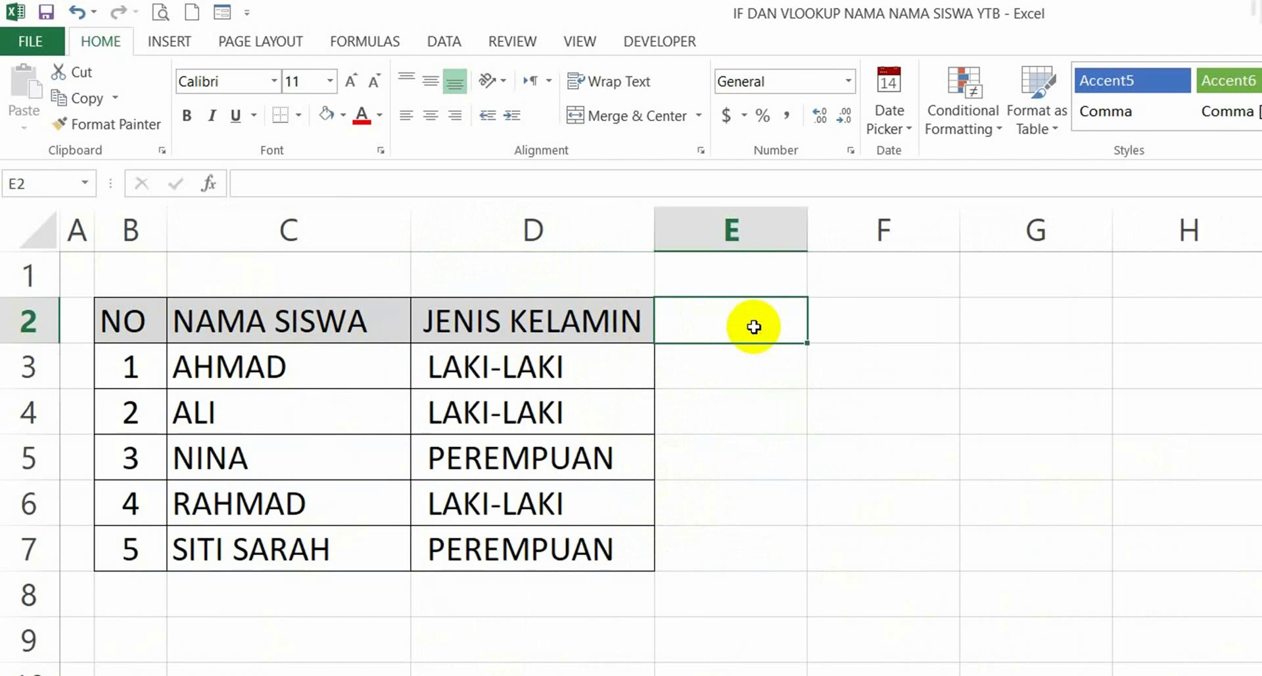
type("NISN")
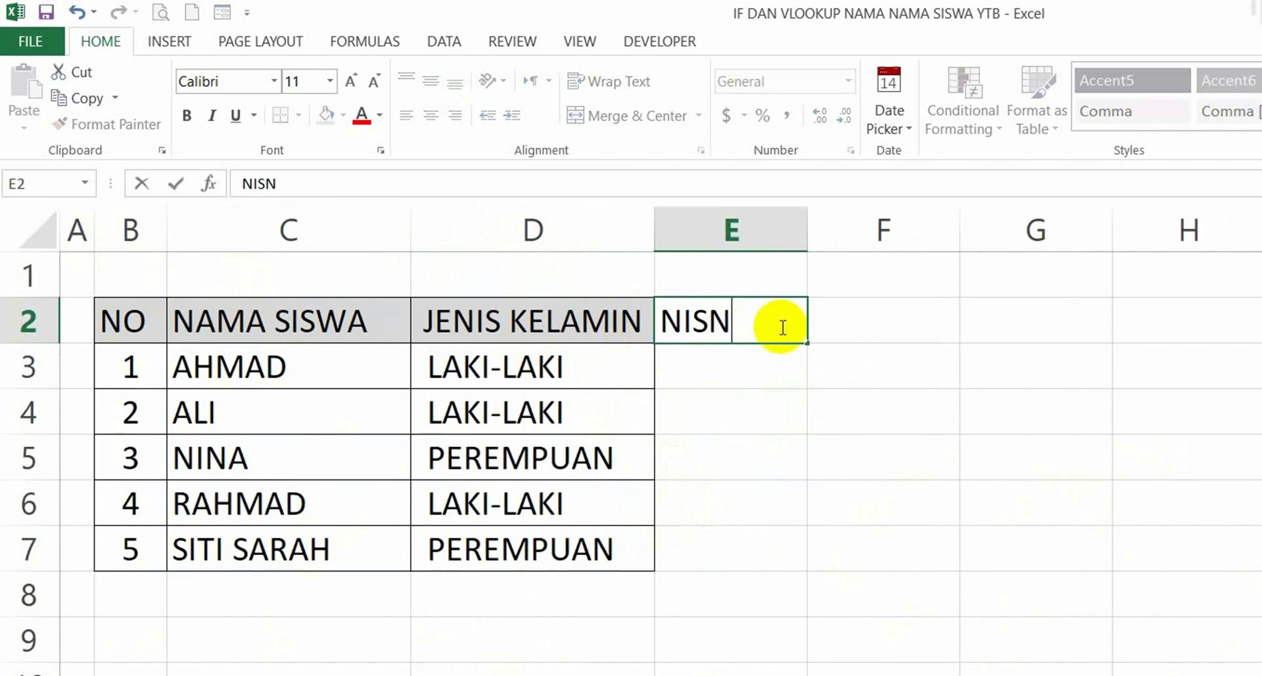
left_click(842, 323)
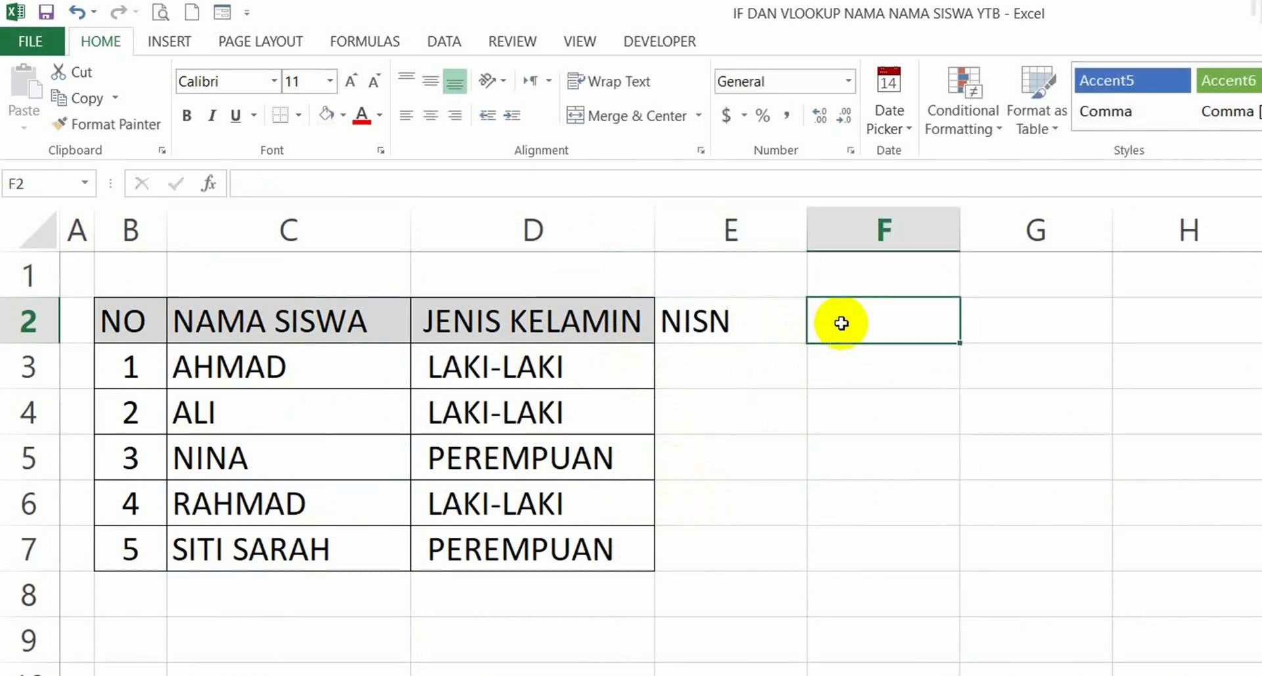
type("NIS")
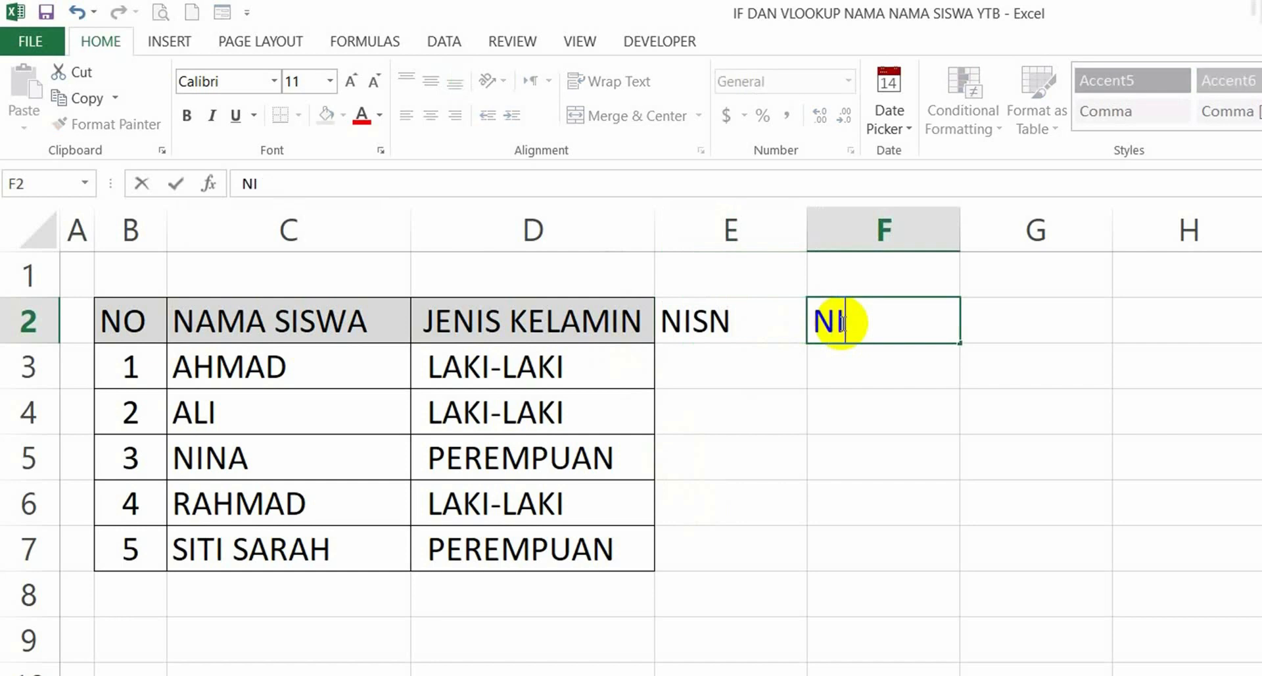
left_click(1009, 318)
type("T.LAHIR")
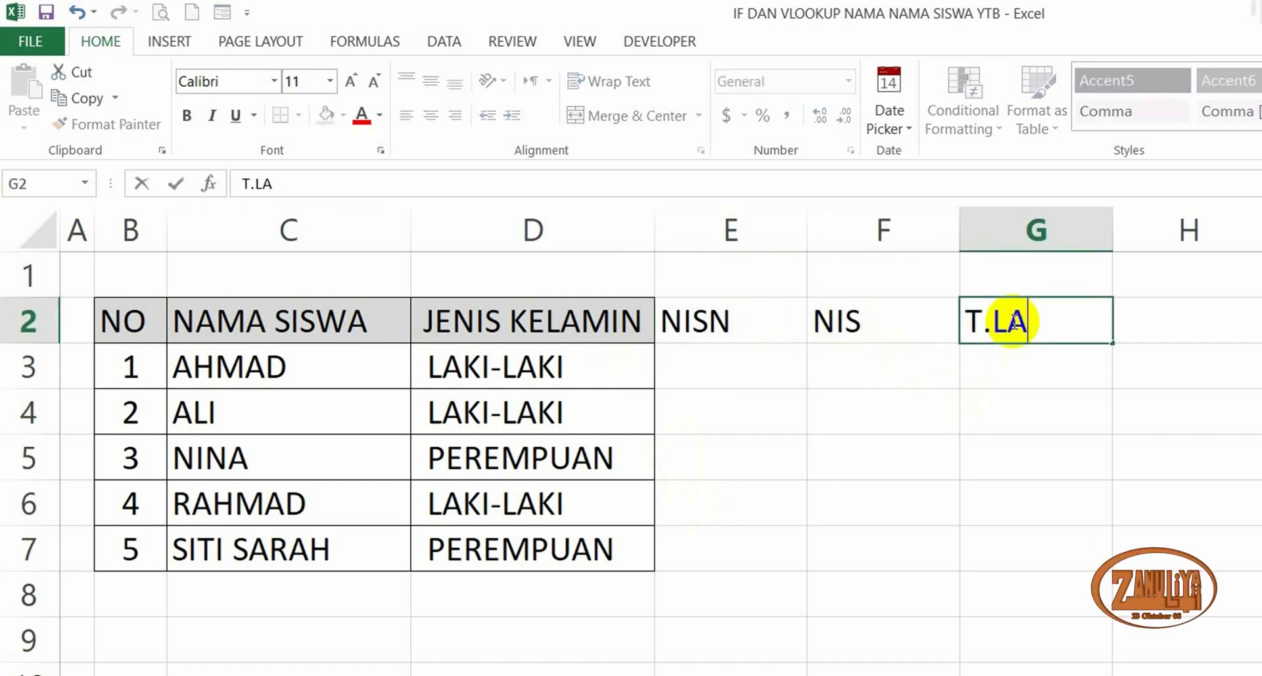
left_click(1222, 321)
type("TGL.LAHIR")
left_click(992, 147)
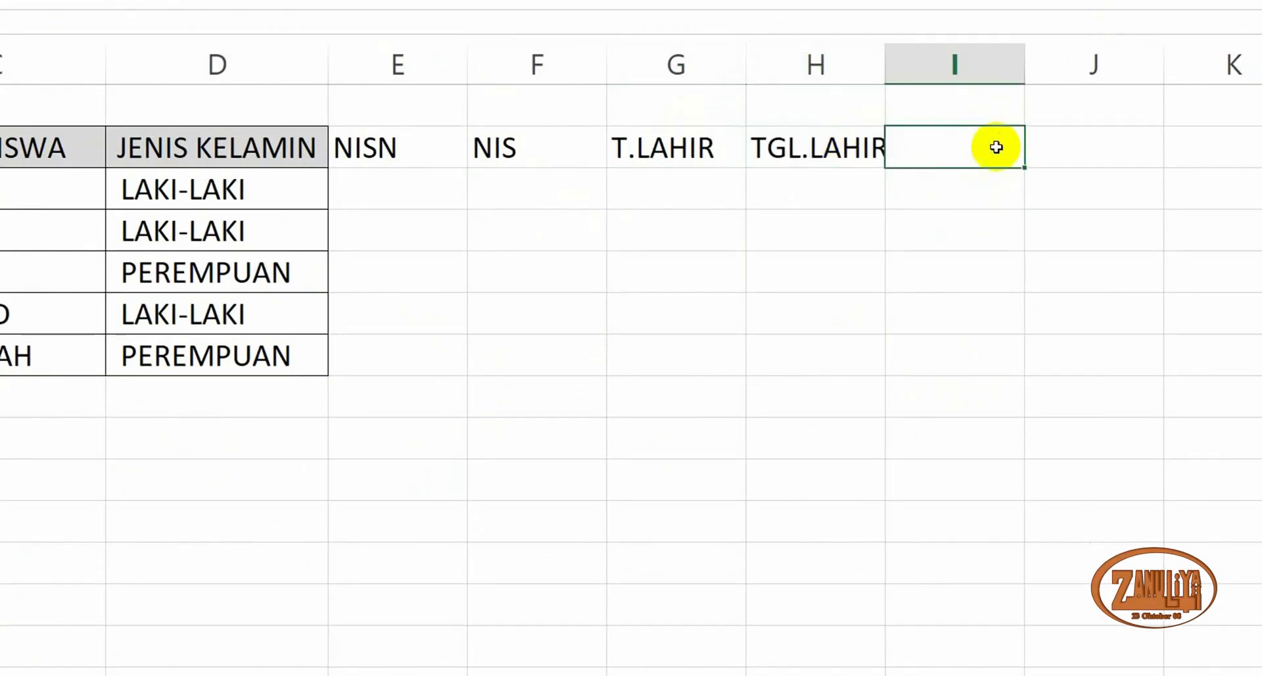
type("ALAMAT")
left_click(1085, 254)
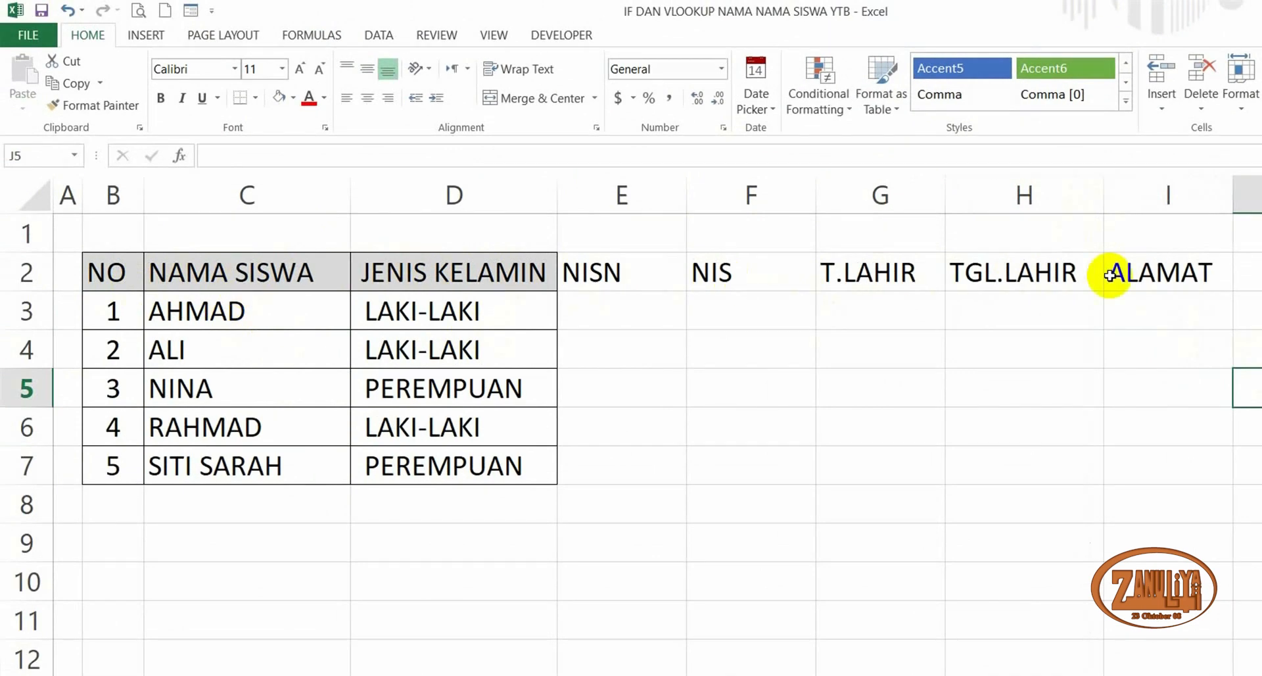
Centre the new headings in E2:I2 and give them the same light grey fill as the existing header cells
left_click_drag(626, 277, 1163, 275)
left_click(367, 97)
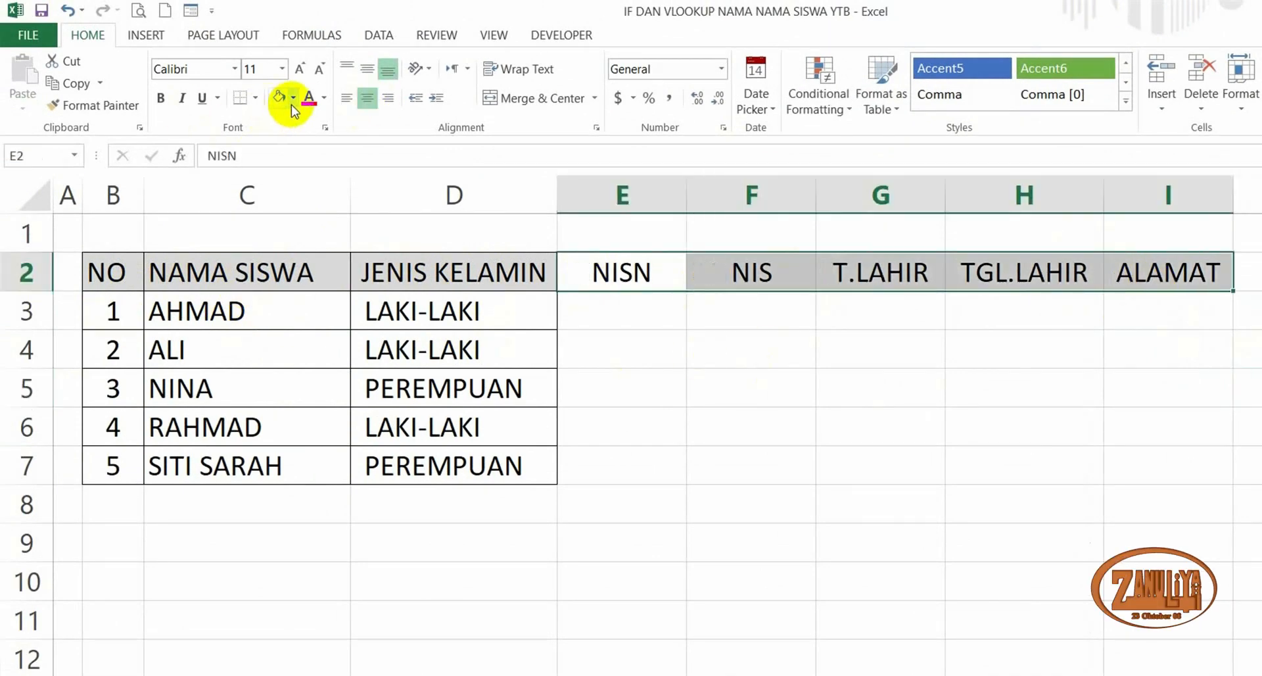
left_click(292, 100)
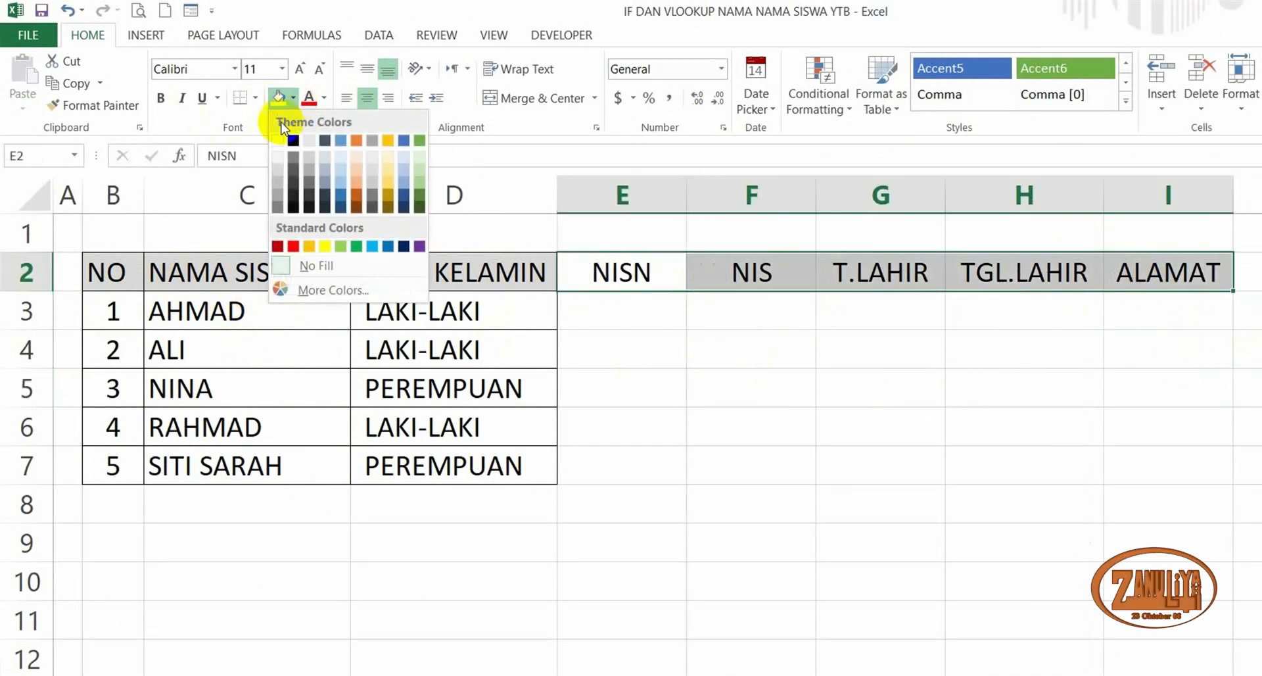
left_click(282, 168)
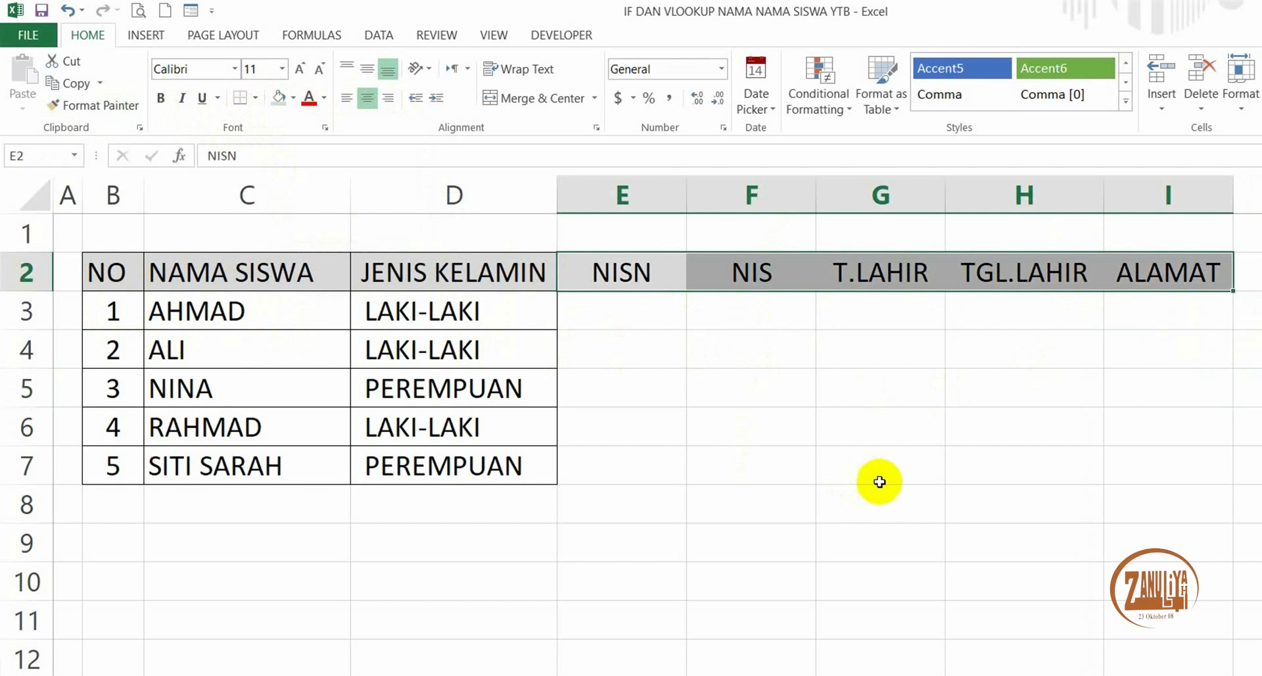
left_click(888, 390)
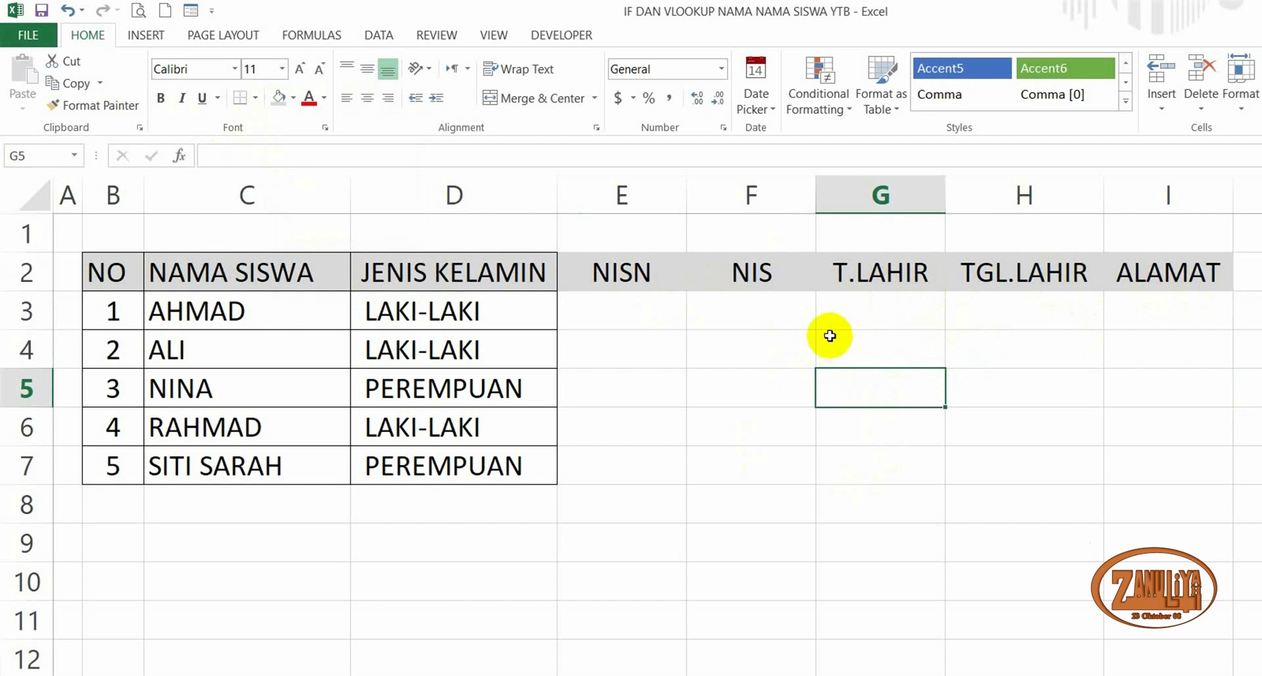
left_click(789, 304)
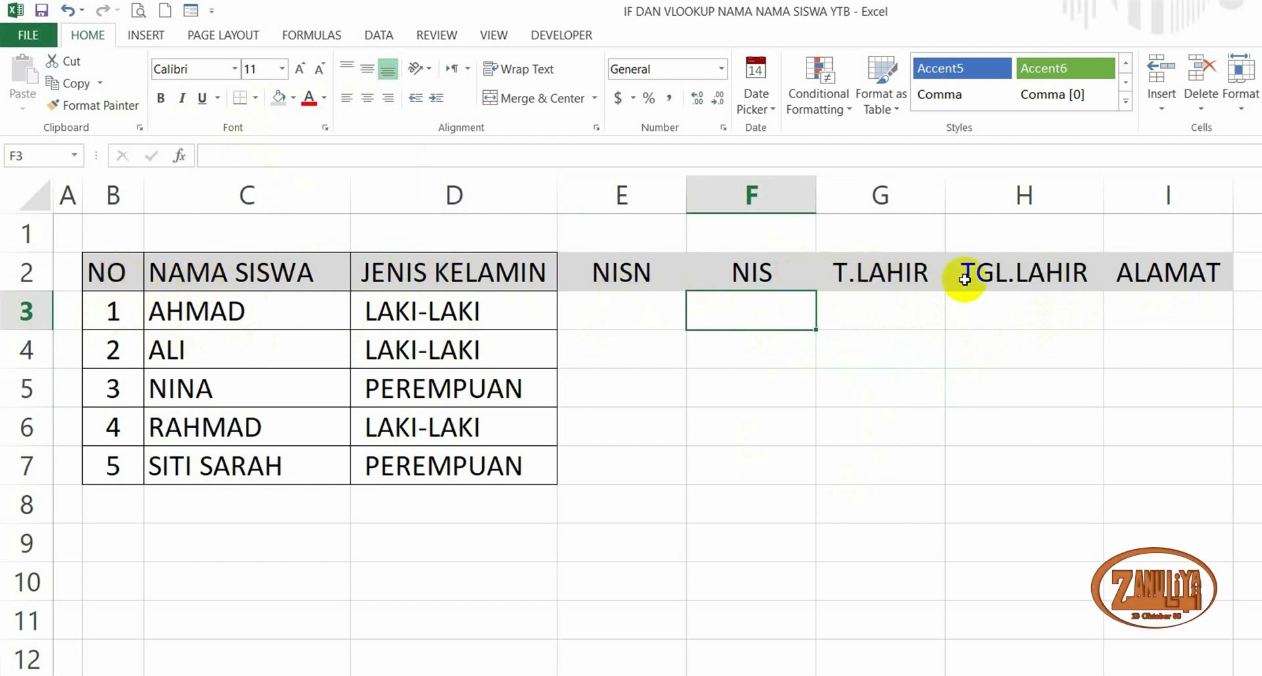
Insert a blank sheet row directly below the header row, above the first student
left_click(97, 304)
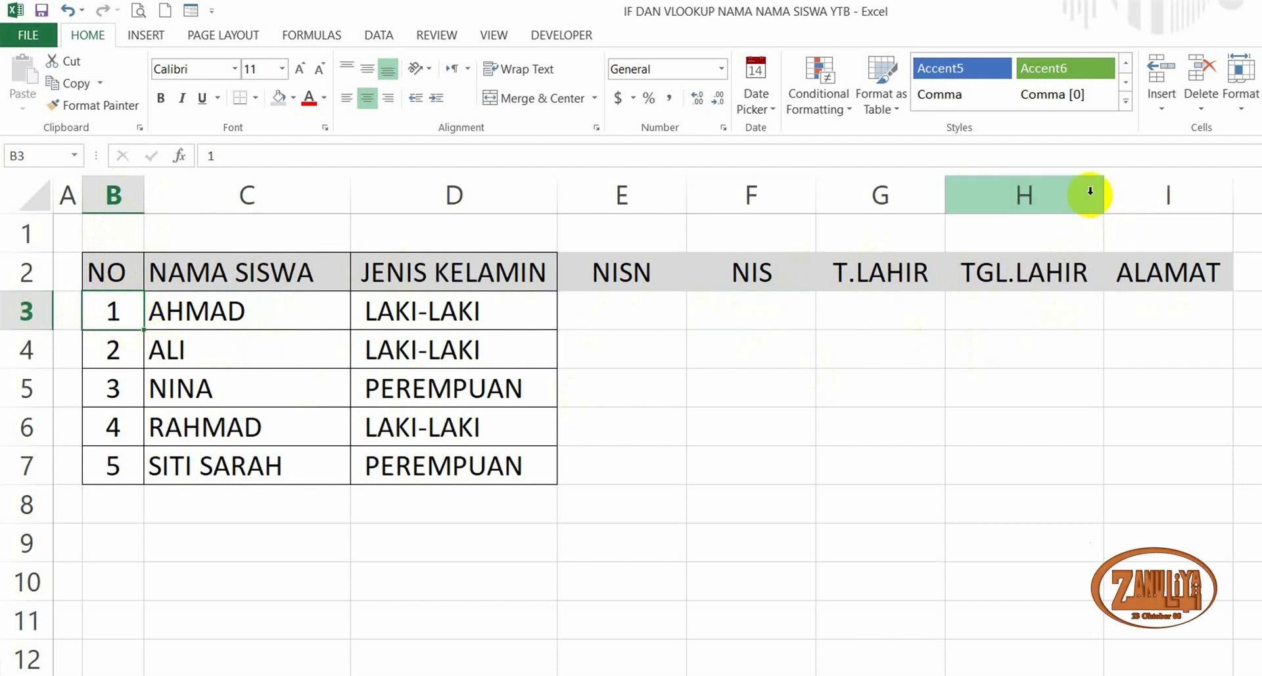
left_click(1162, 113)
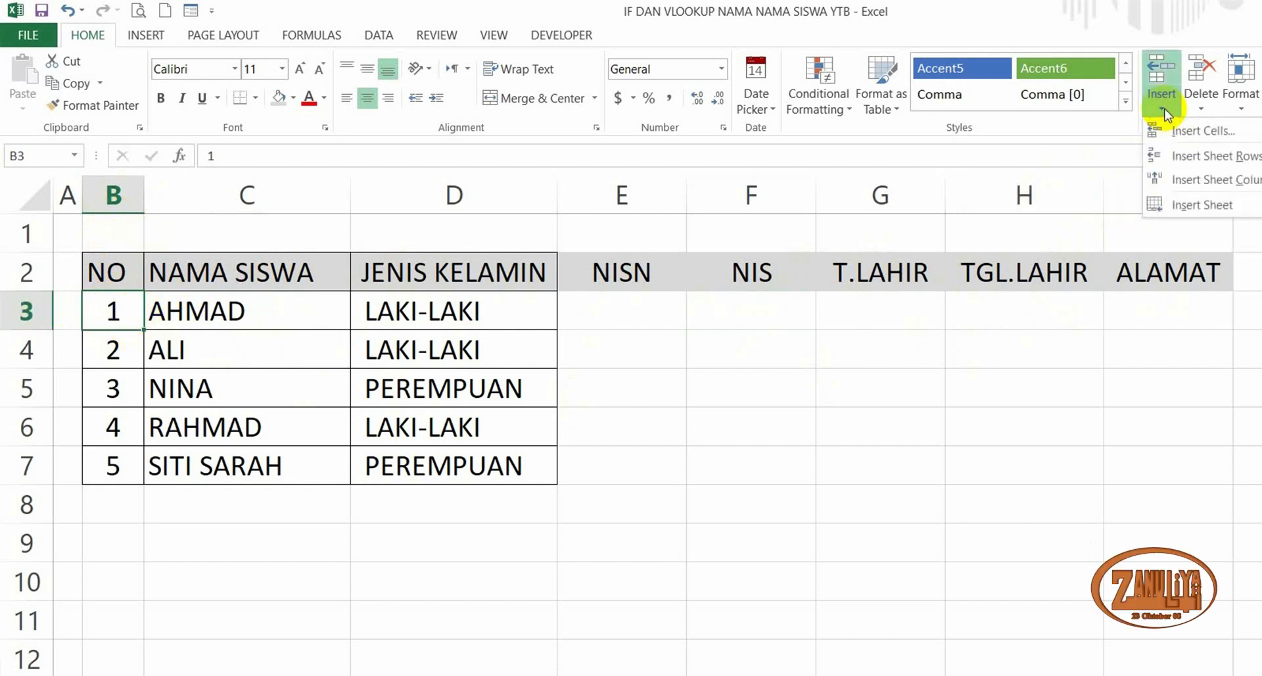
left_click(1189, 163)
left_click(748, 407)
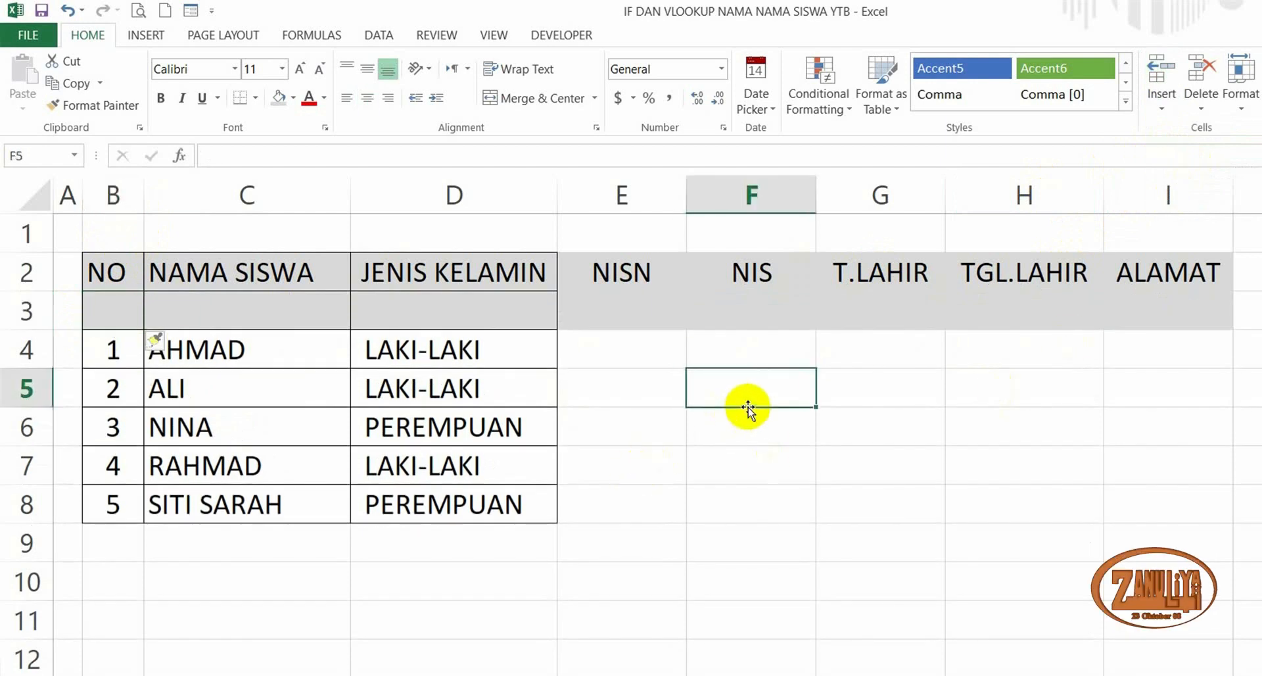
Enter 1 in B3 and fill a linear series along the row with step value 1 and stop value 8
left_click(98, 310)
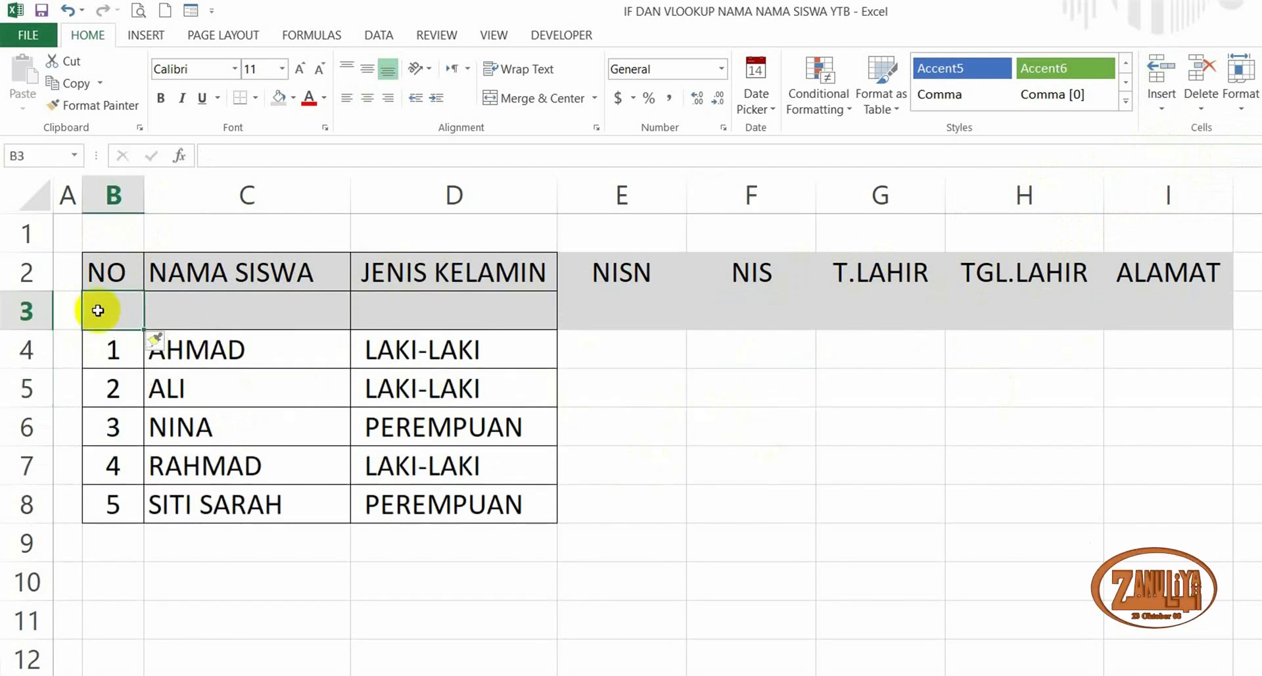
type("1")
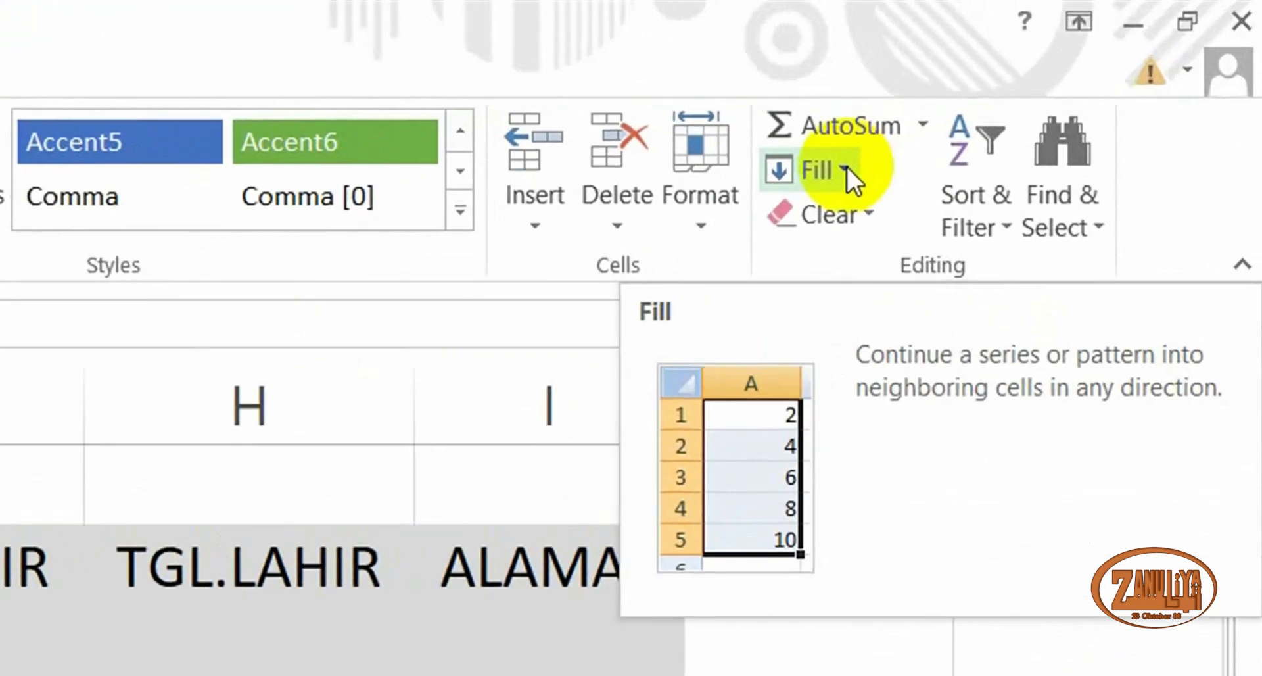
left_click(1092, 69)
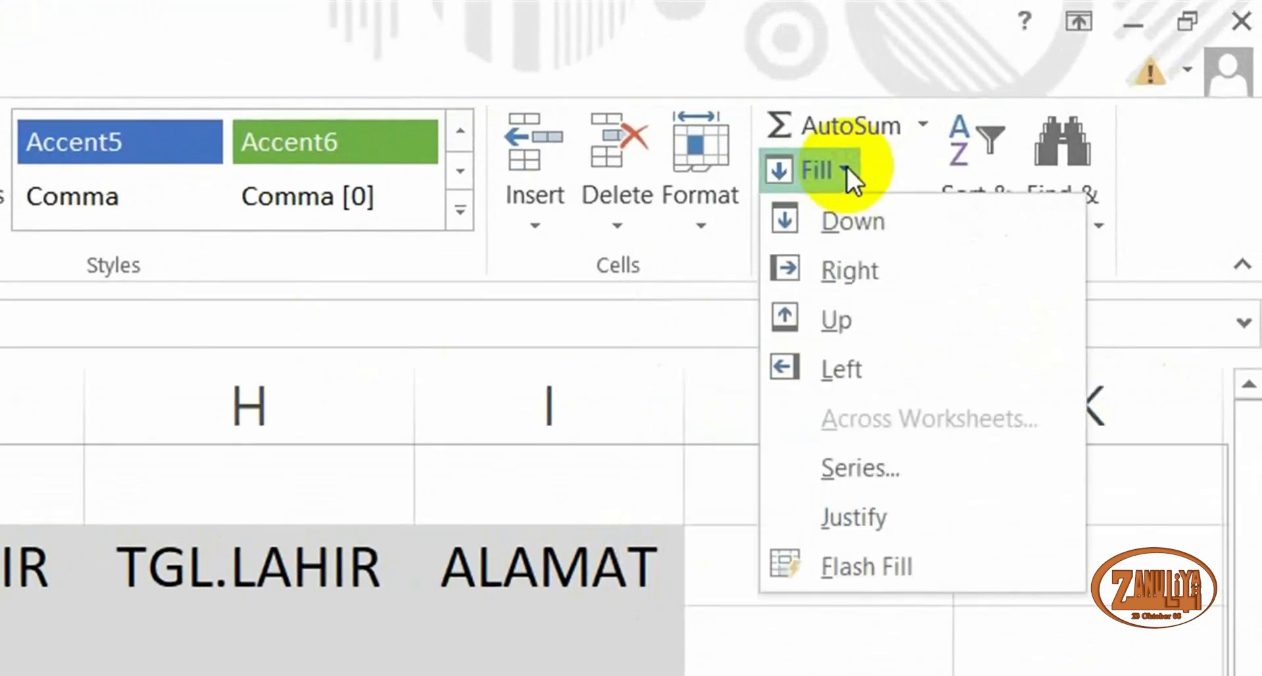
left_click(891, 466)
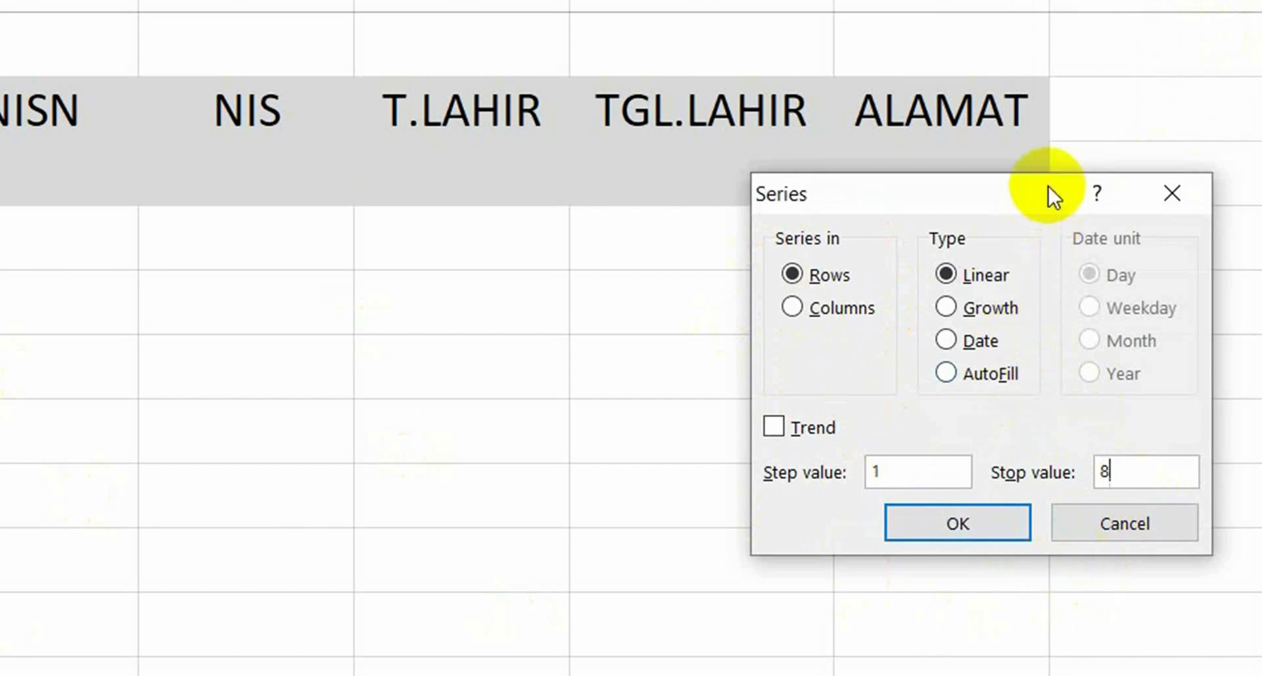
left_click_drag(1049, 188, 675, 250)
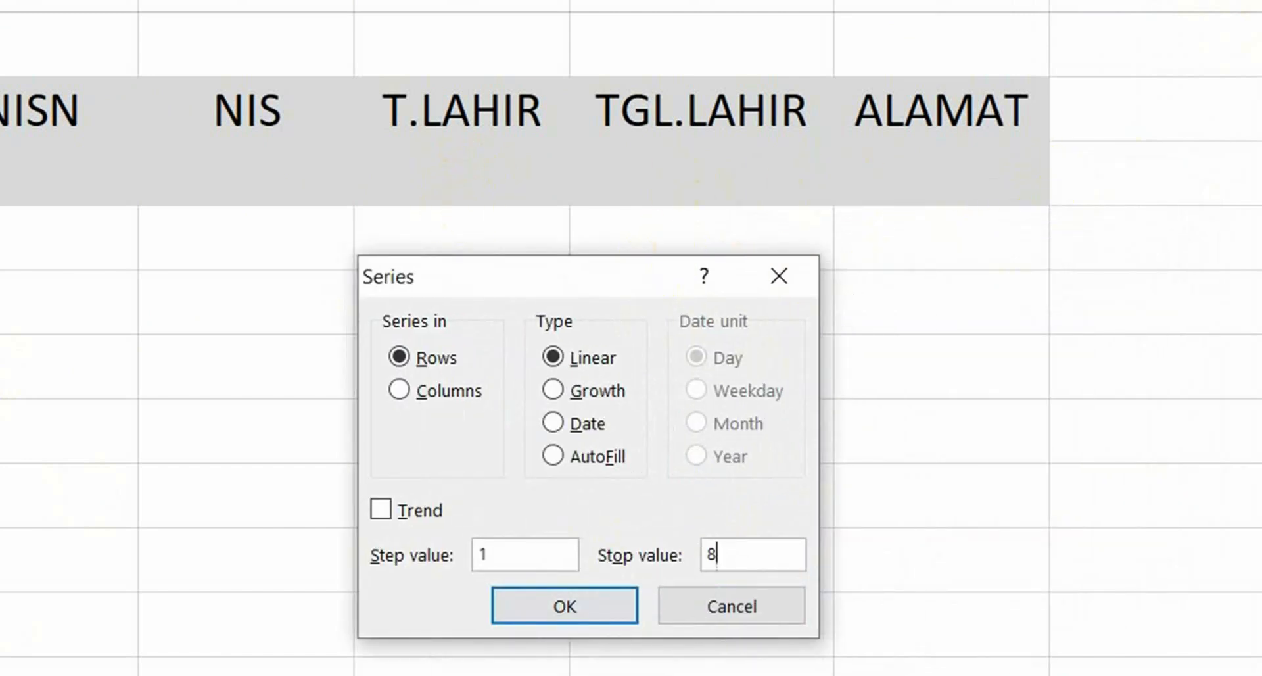
left_click(600, 616)
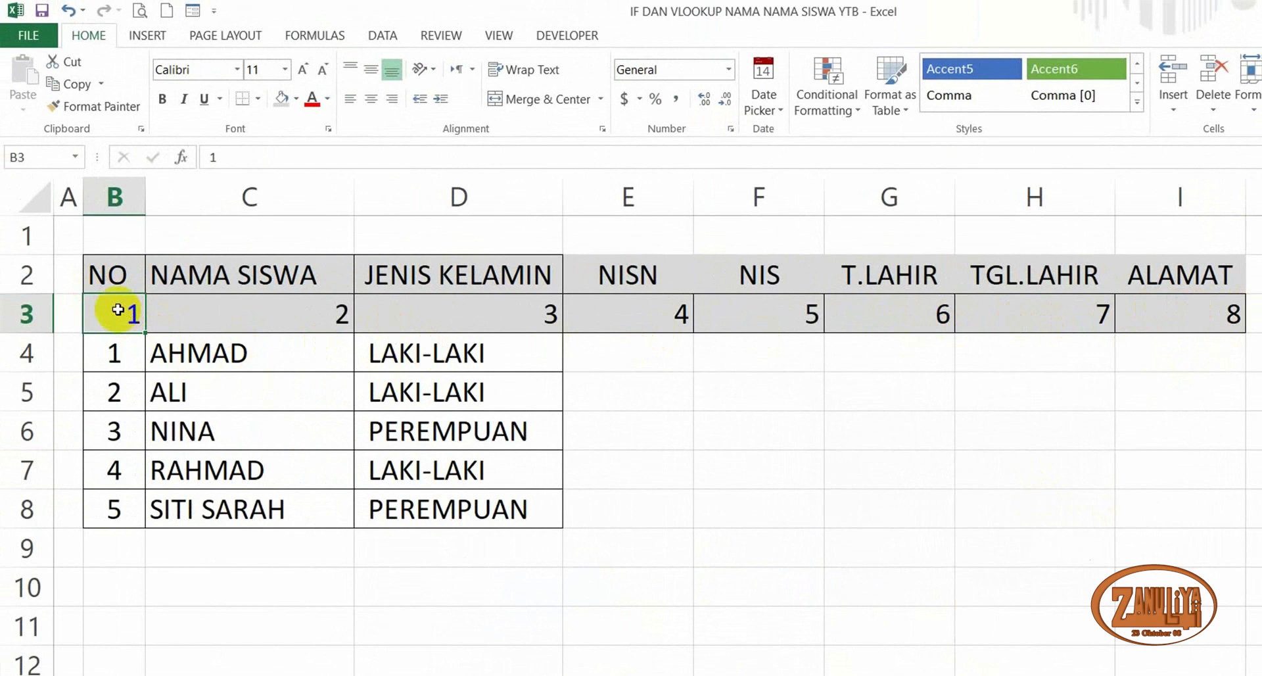
Centre the column numbers in B3:I3, set them to 8-point bold, and apply a darker grey fill
left_click(1166, 311, "shift")
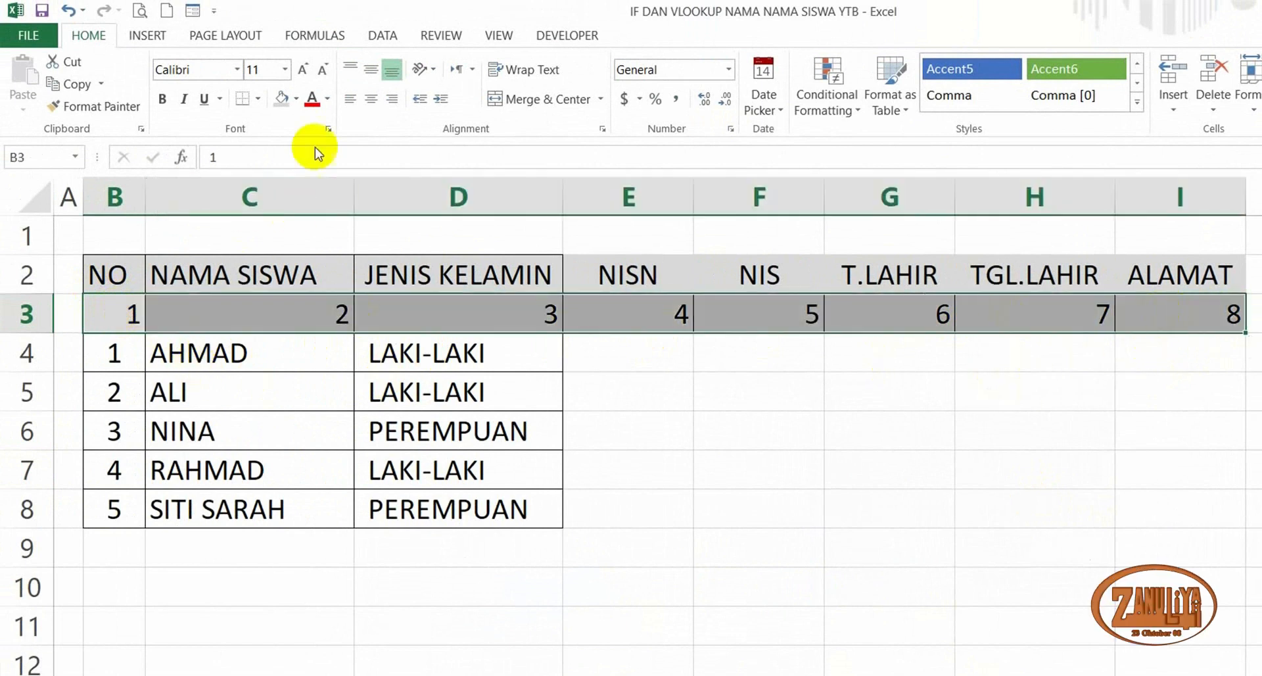
left_click(372, 106)
left_click(285, 69)
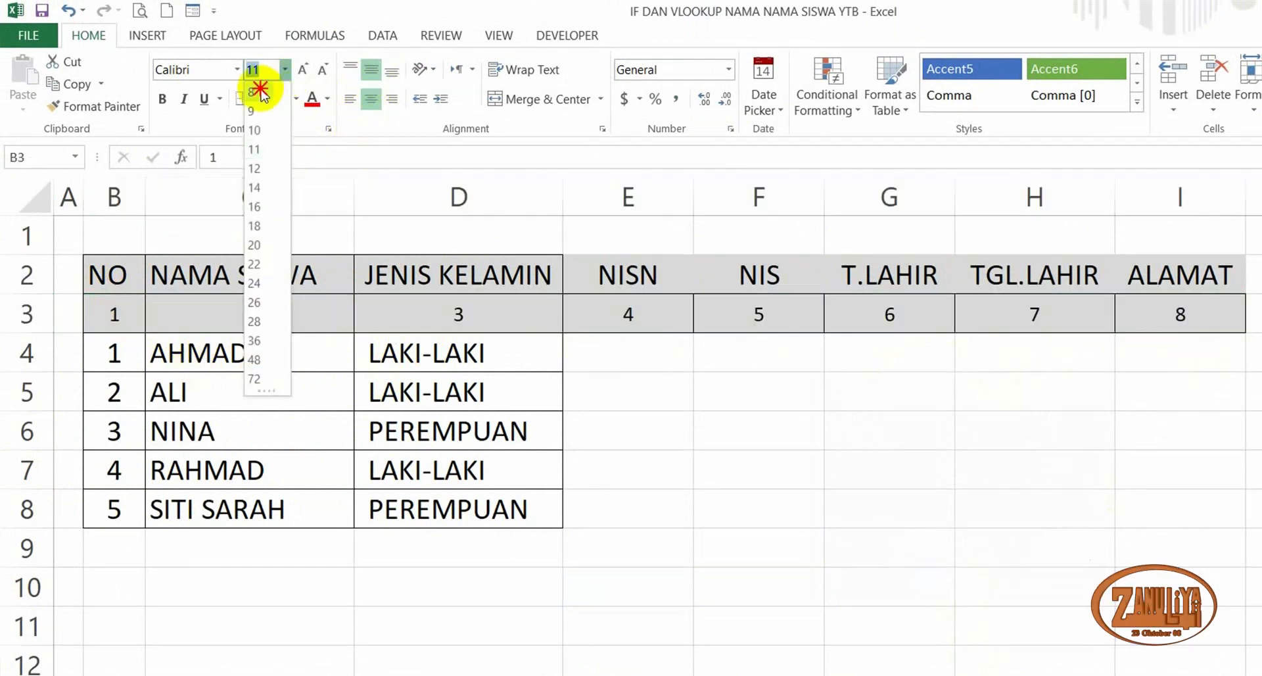
left_click(262, 85)
left_click(162, 99)
left_click(297, 98)
left_click(315, 175)
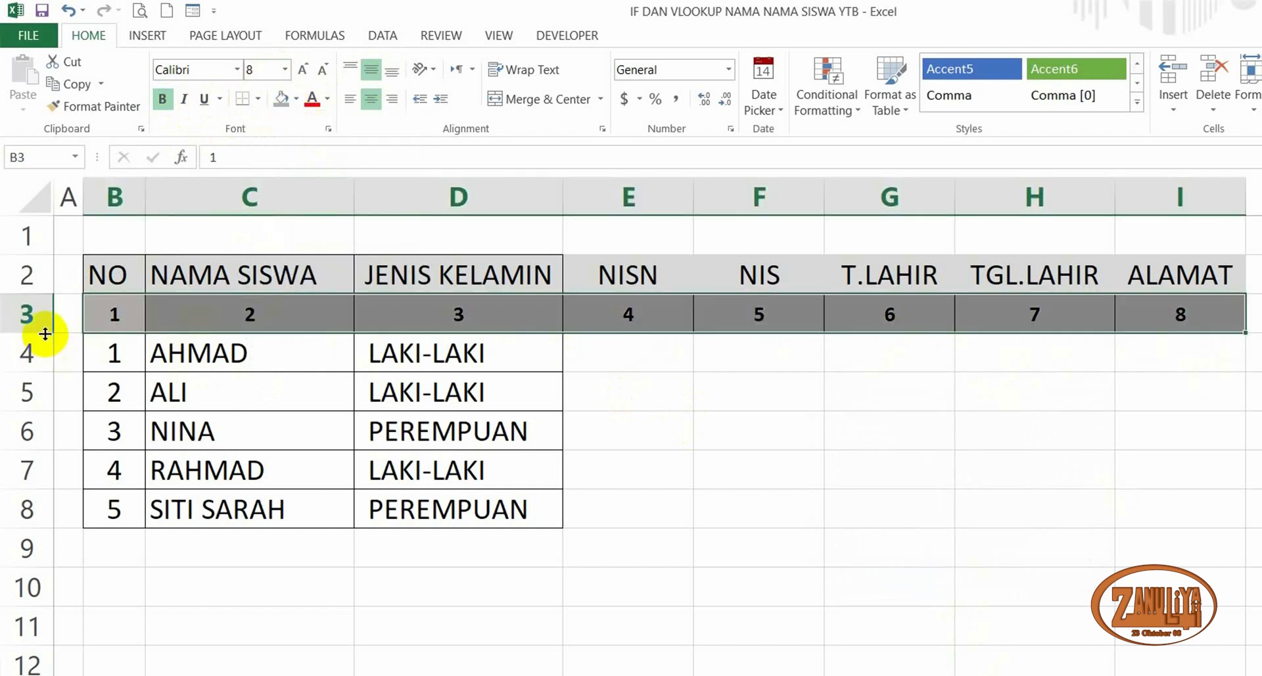
Reduce the height of row 3 and make its column numbers italic
left_click_drag(40, 333, 40, 318)
left_click(184, 98)
left_click(862, 489)
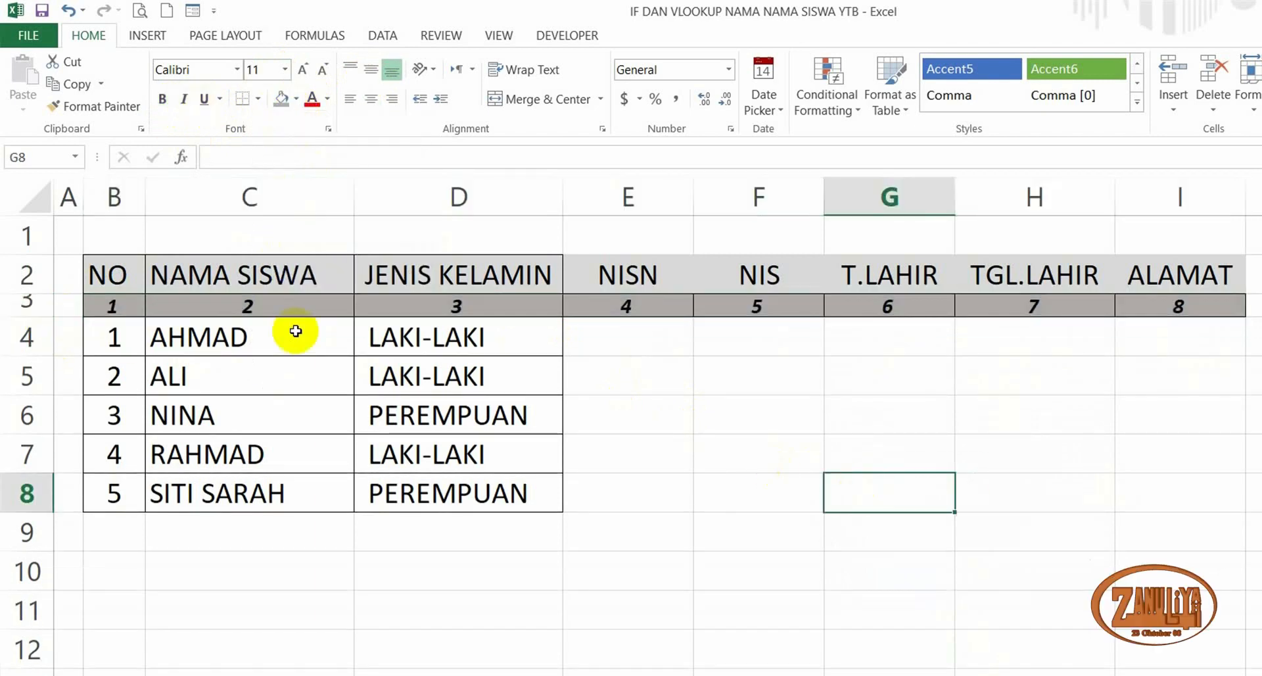
Apply all borders to the KLS7 student table in B2:I8
left_click(124, 272)
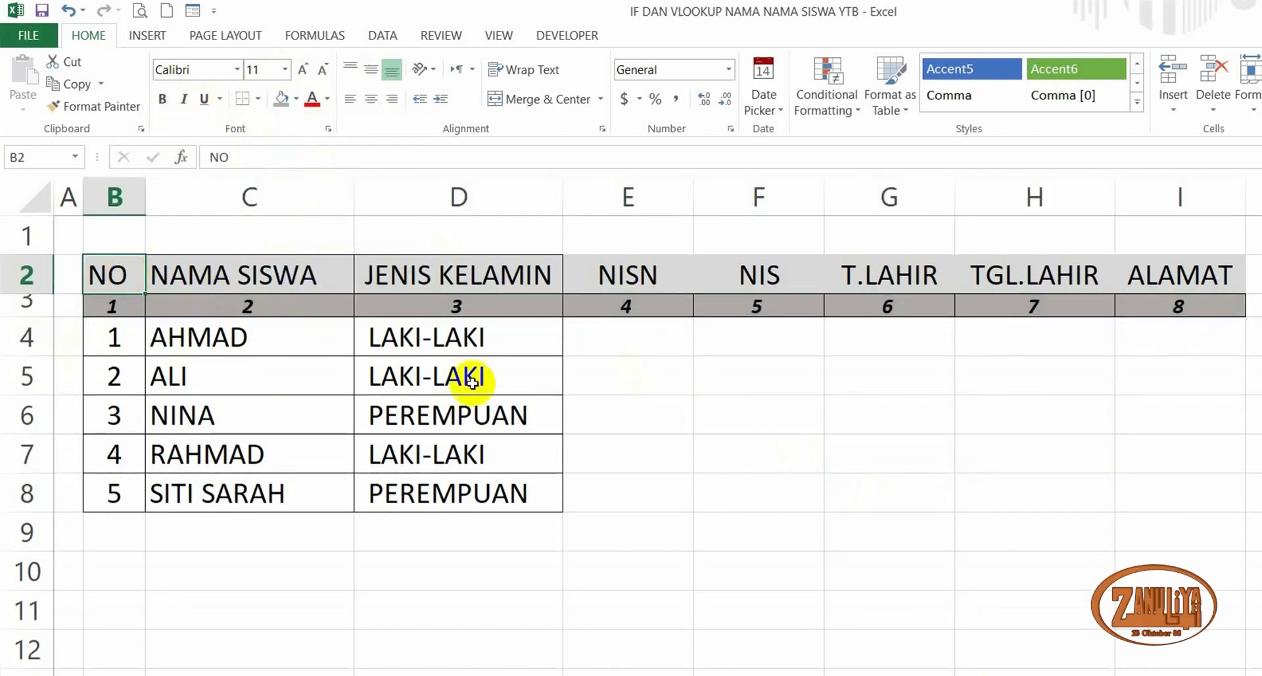
left_click(1132, 492, "shift")
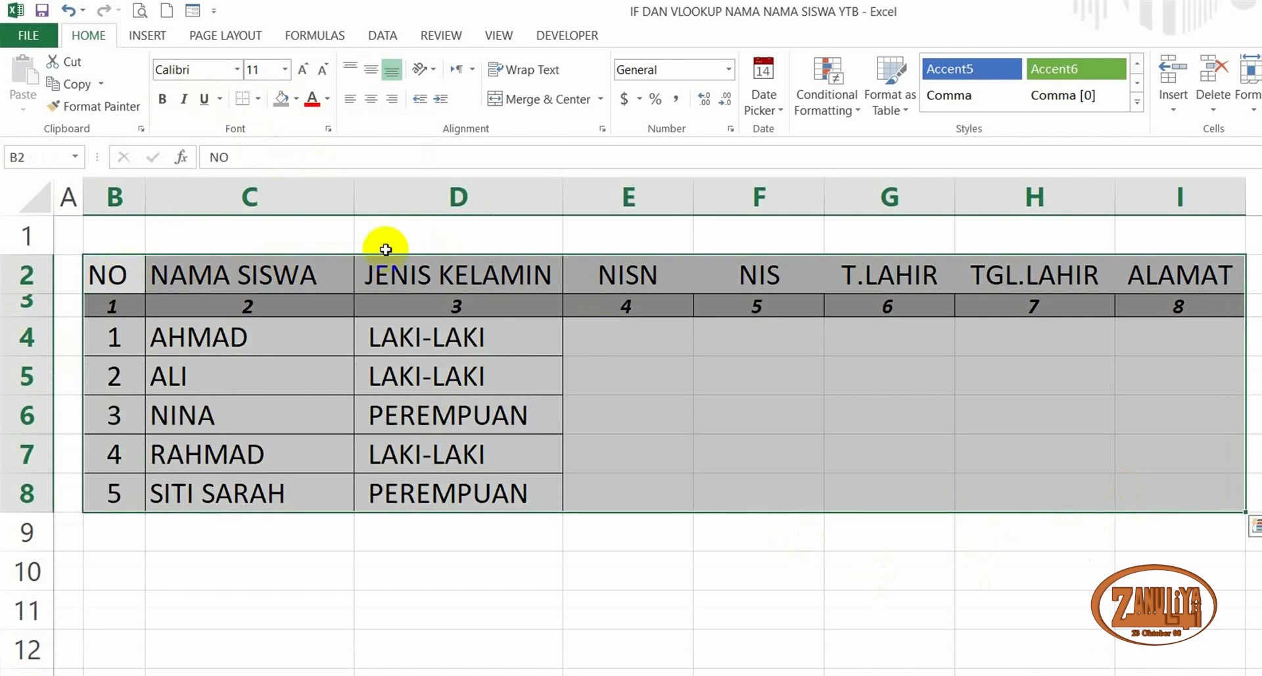
left_click(259, 99)
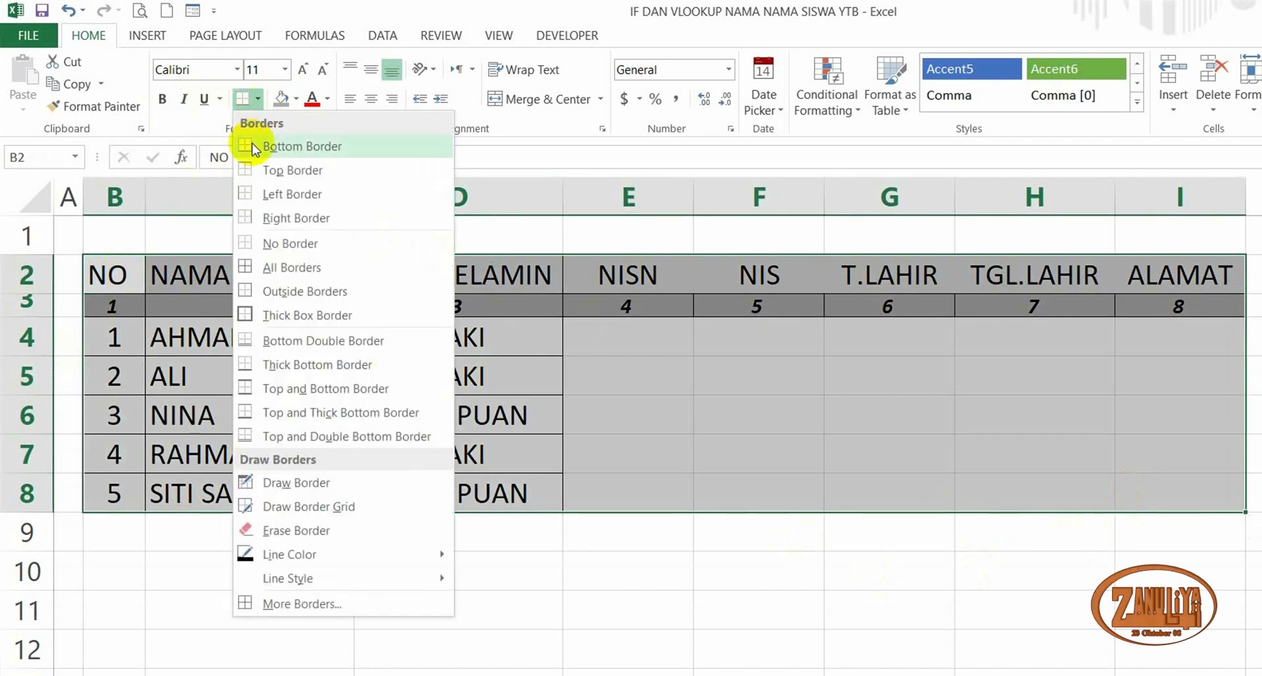
left_click(267, 269)
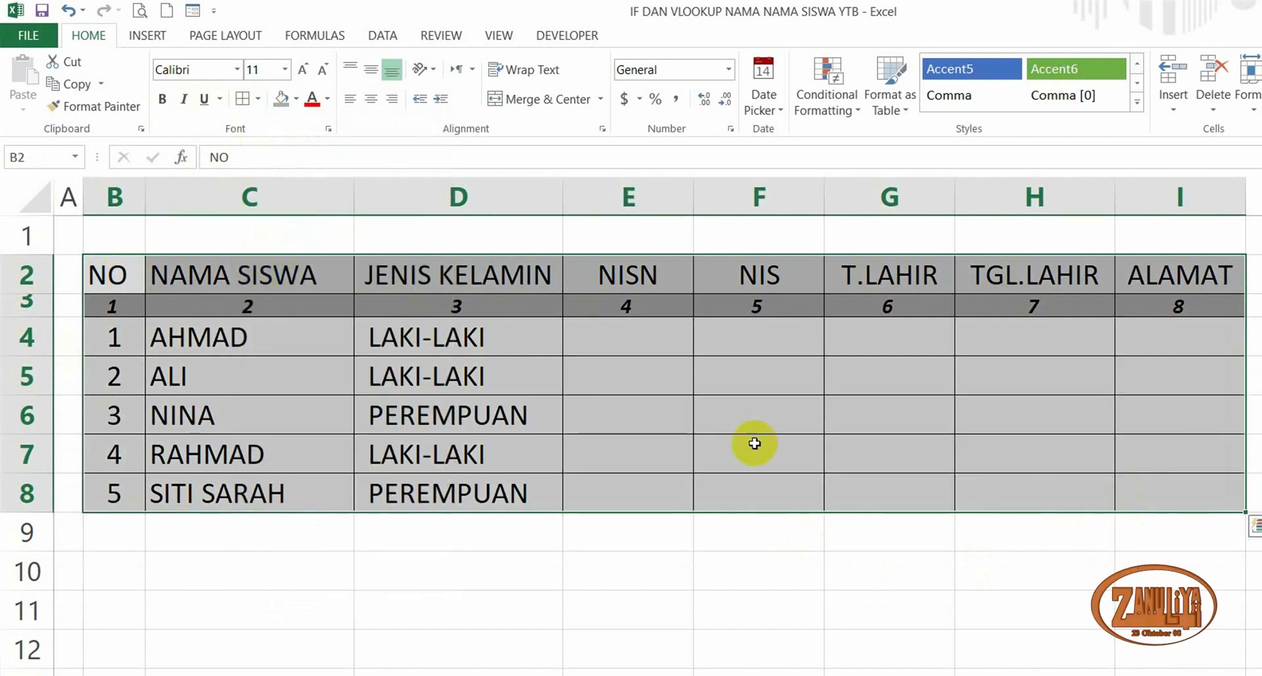
left_click(983, 429)
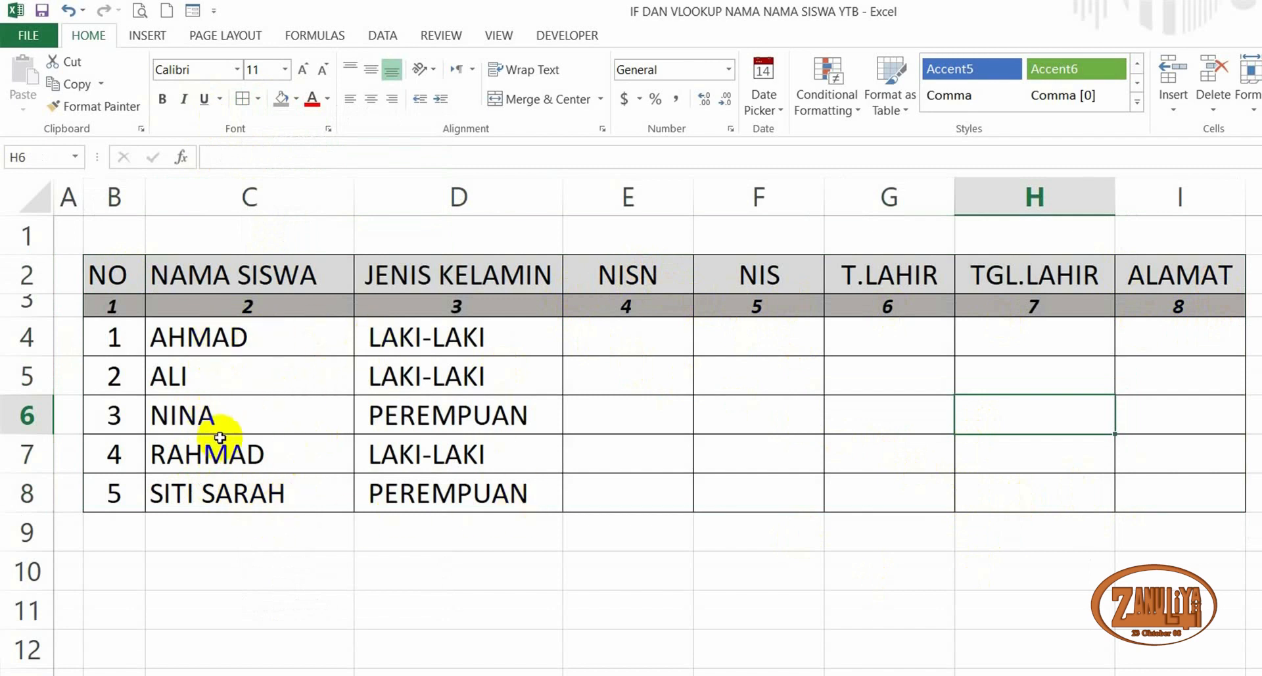
left_click(120, 279)
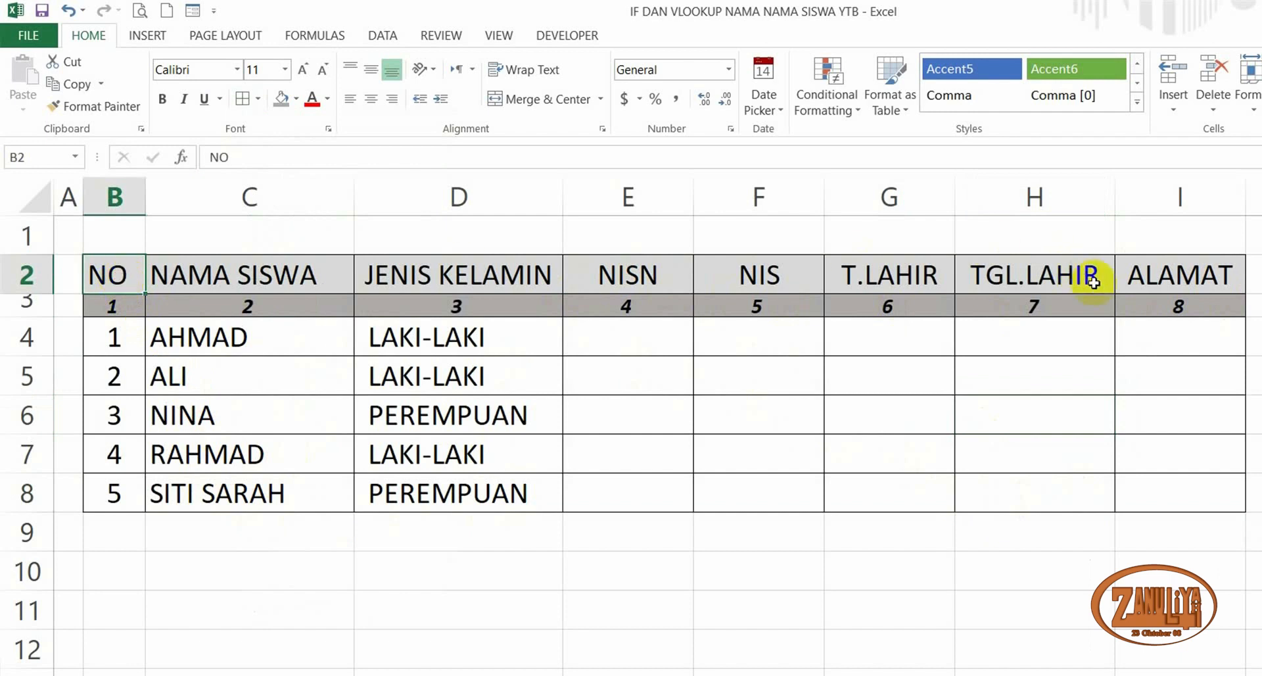
left_click(1147, 306, "shift")
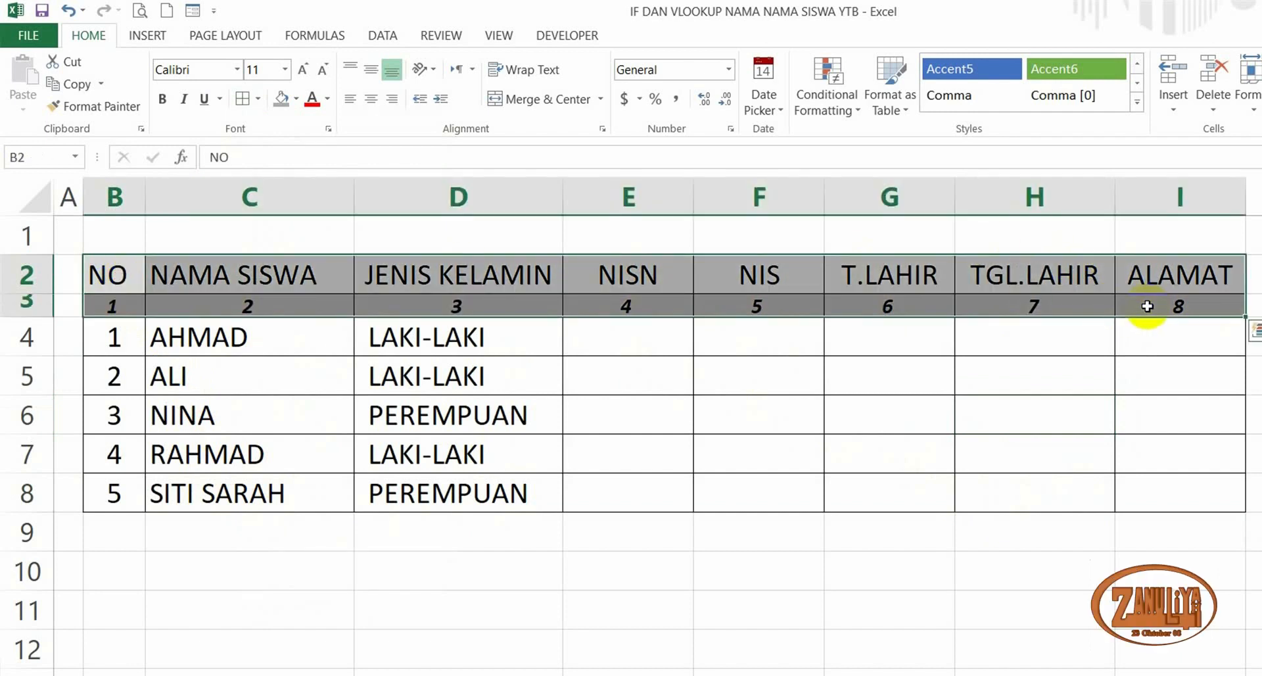
key("ctrl+q")
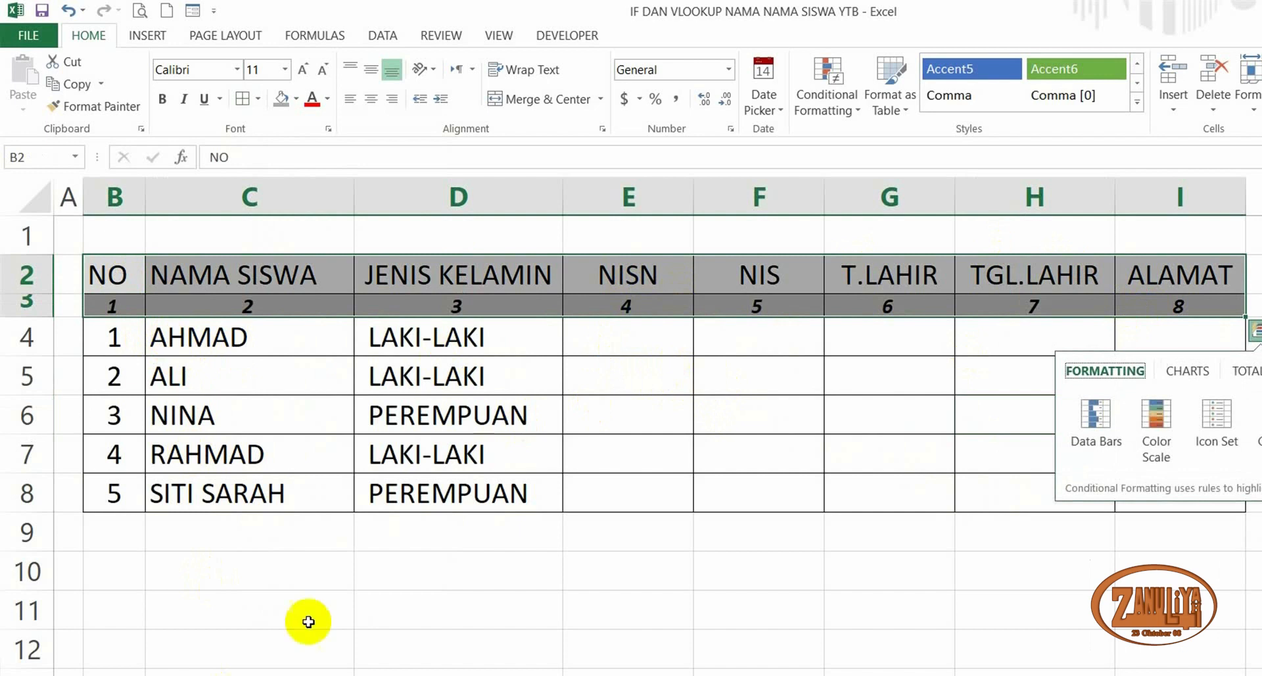
left_click(346, 412)
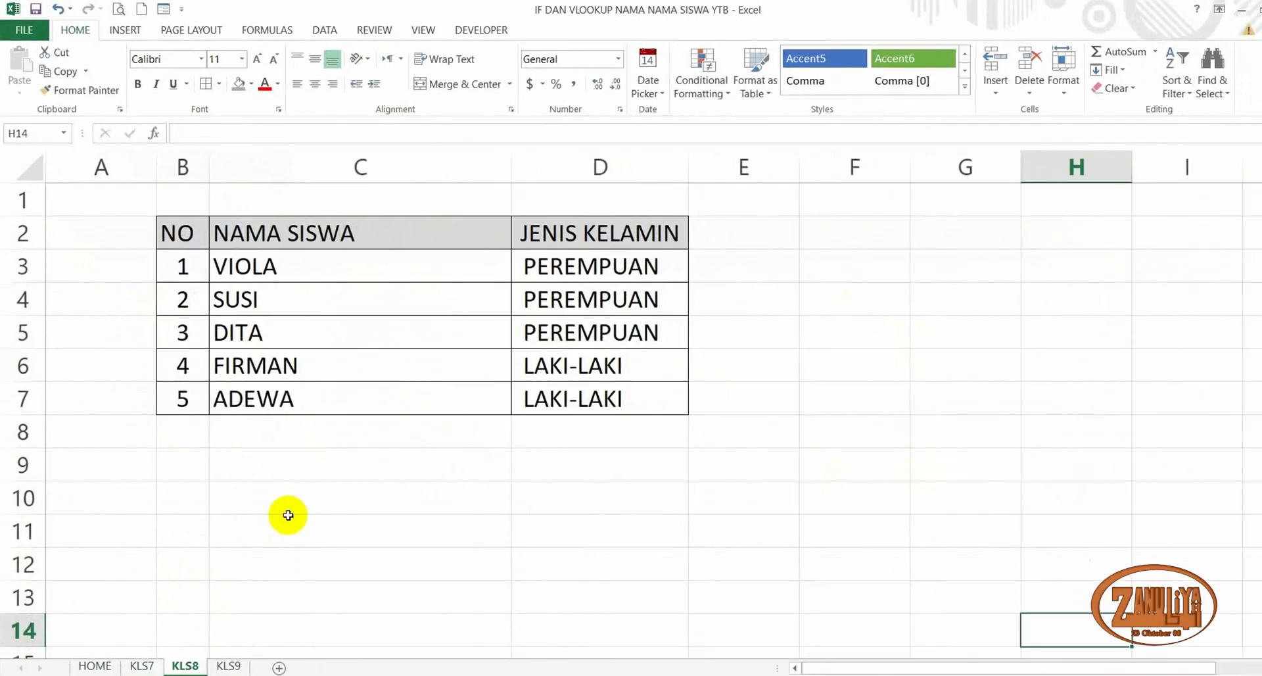
On the KLS8 sheet, narrow column A and insert a blank, reduced-height sheet row directly below the header row
left_click_drag(152, 158, 69, 169)
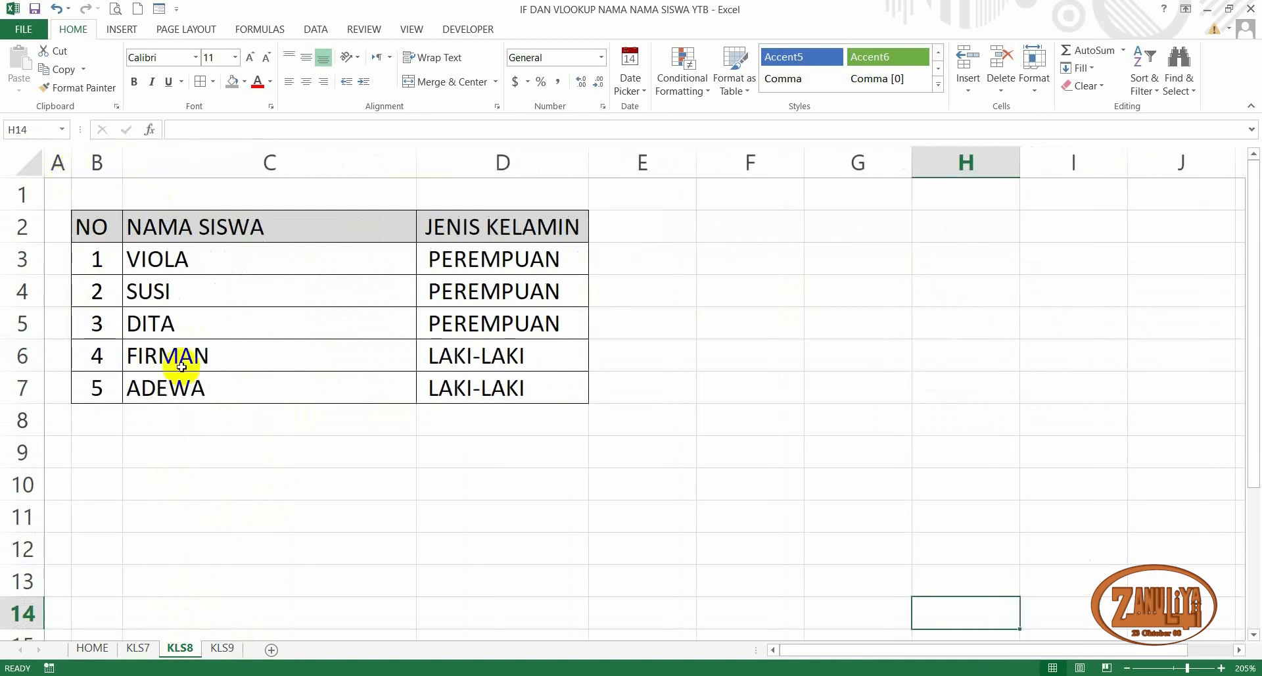
left_click(105, 264)
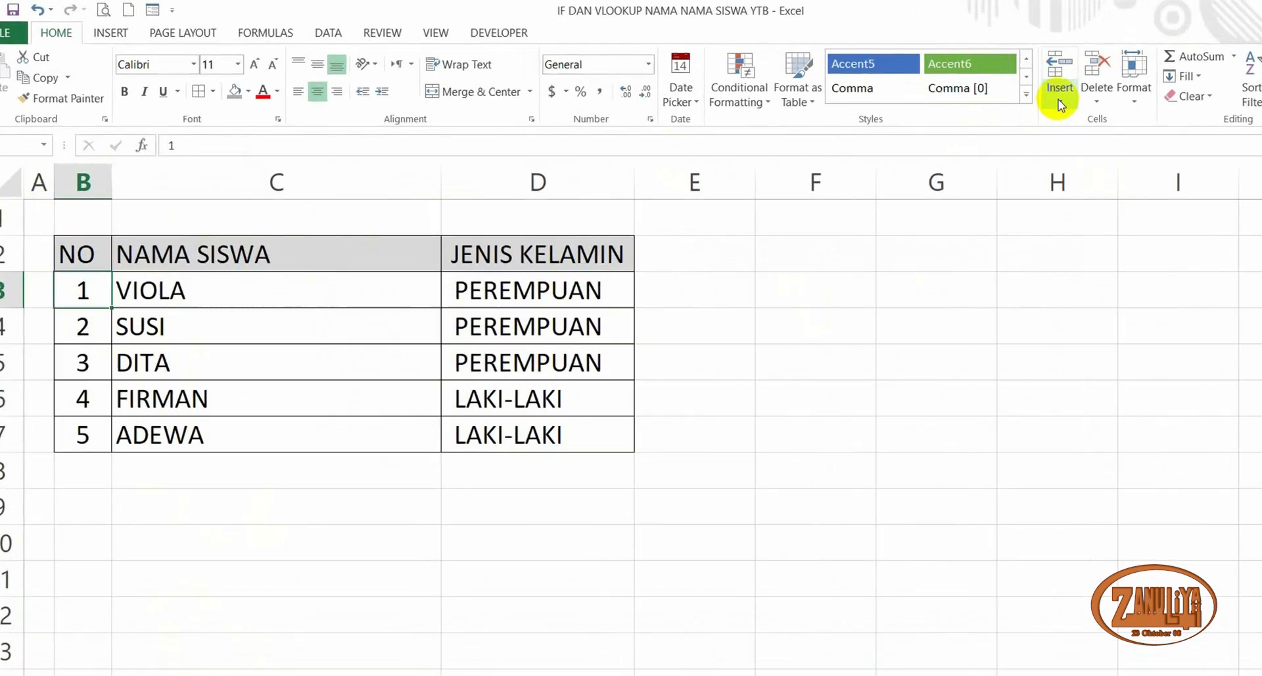
left_click(968, 90)
left_click(1170, 158)
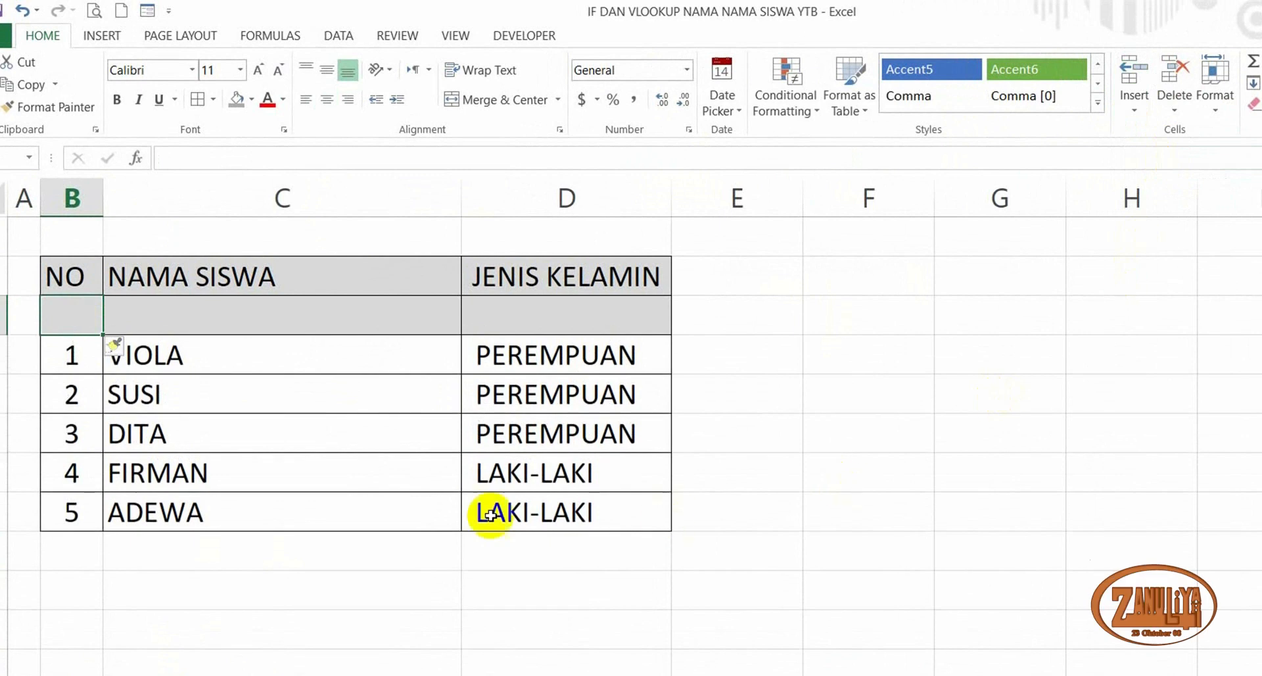
left_click_drag(3, 333, 10, 320)
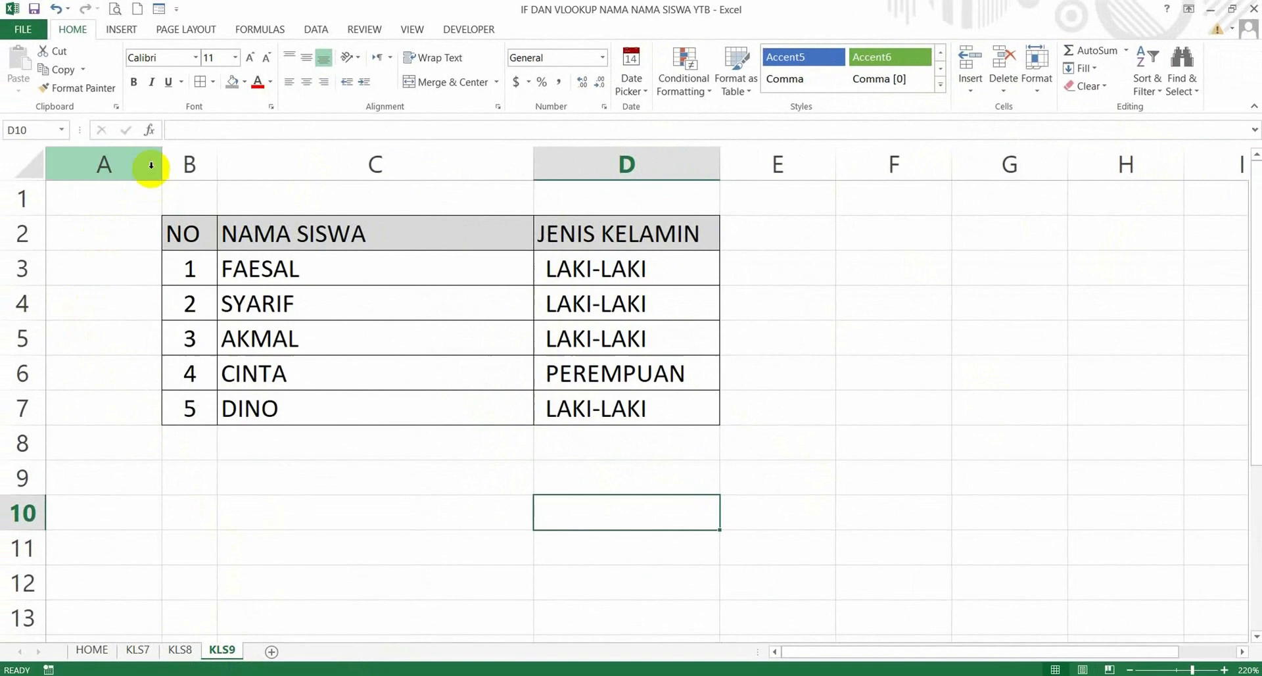
On the KLS9 sheet, narrow column A and insert a blank, reduced-height sheet row directly below the header row
left_click_drag(159, 165, 75, 175)
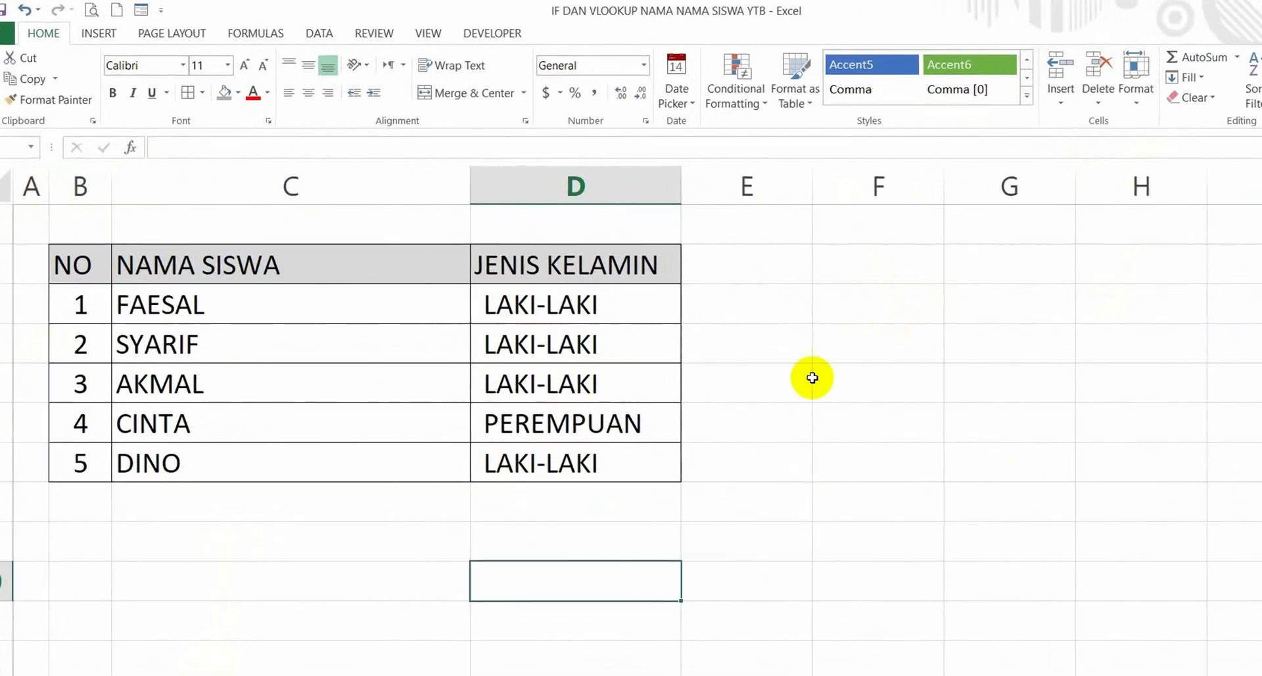
left_click(62, 313)
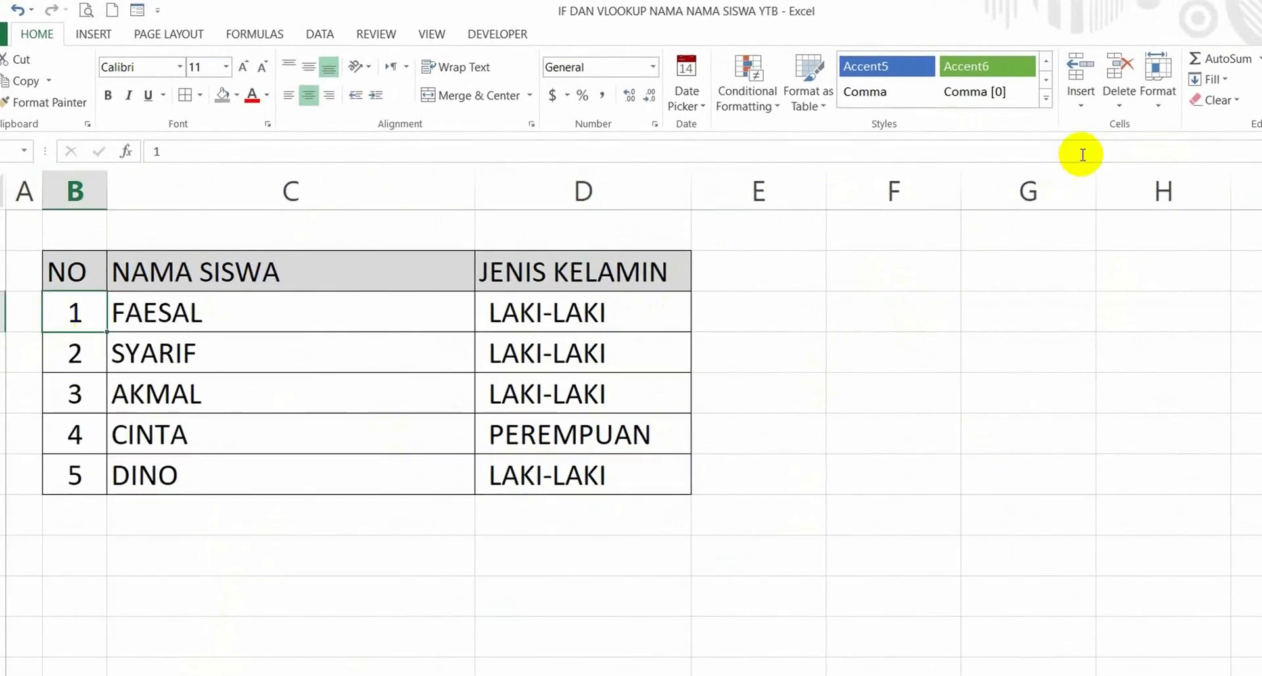
left_click(1084, 105)
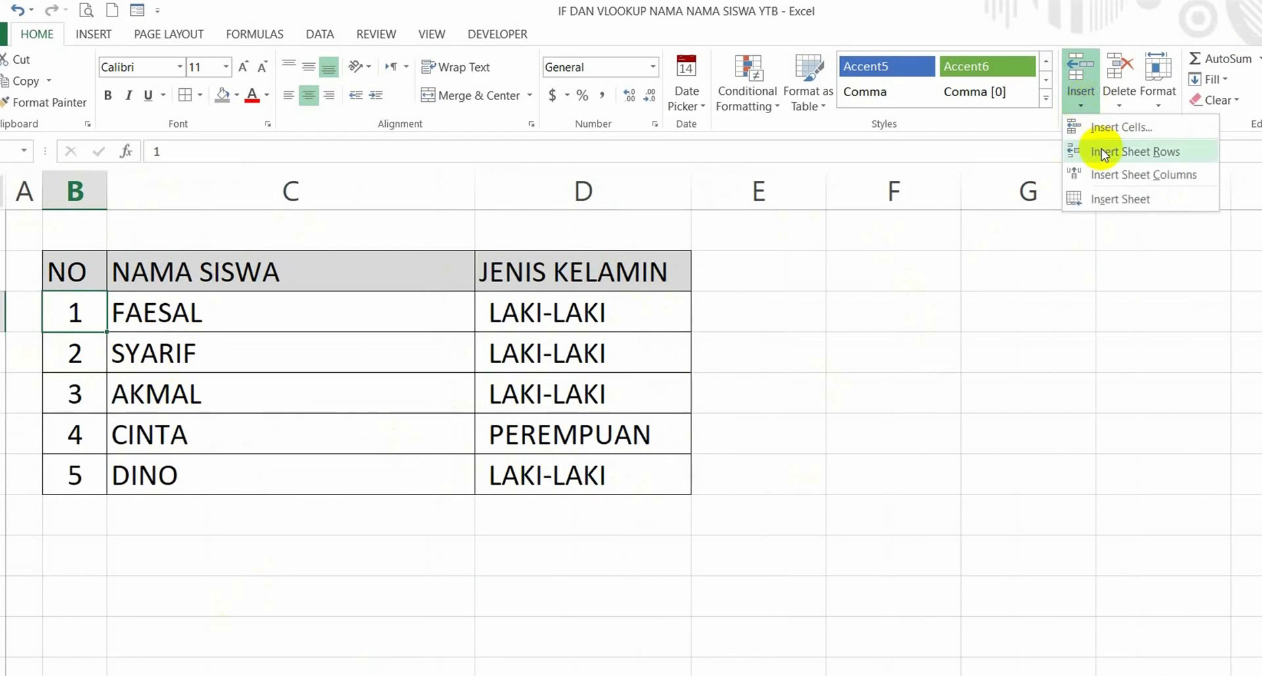
left_click(1093, 149)
left_click_drag(4, 332, 2, 312)
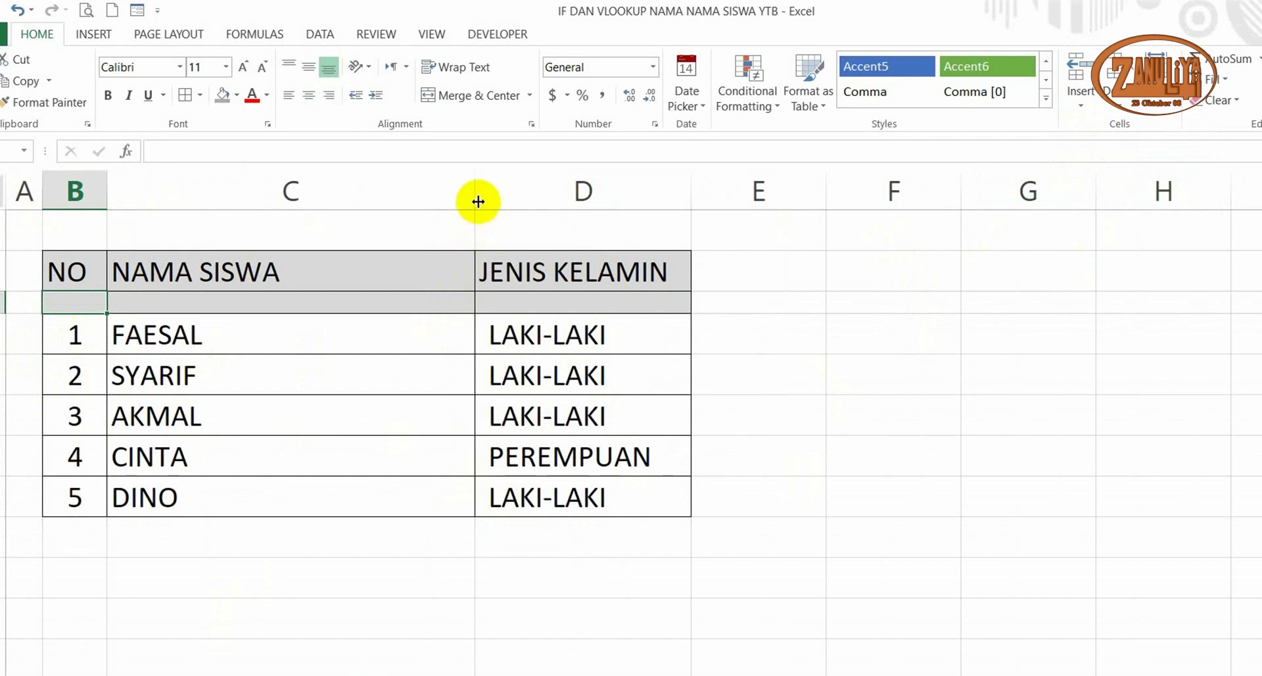
Narrow the NAMA SISWA column on the KLS9 and KLS8 sheets to fit its heading more closely
left_click_drag(475, 198, 310, 192)
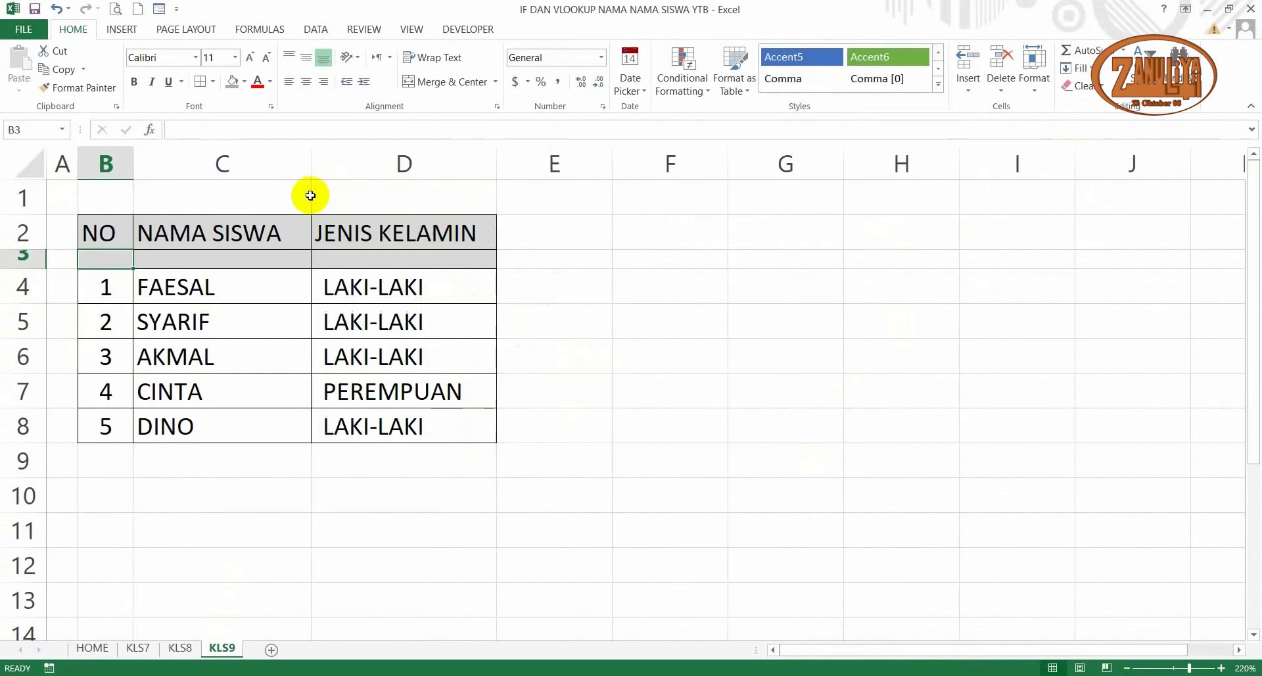
left_click(182, 646)
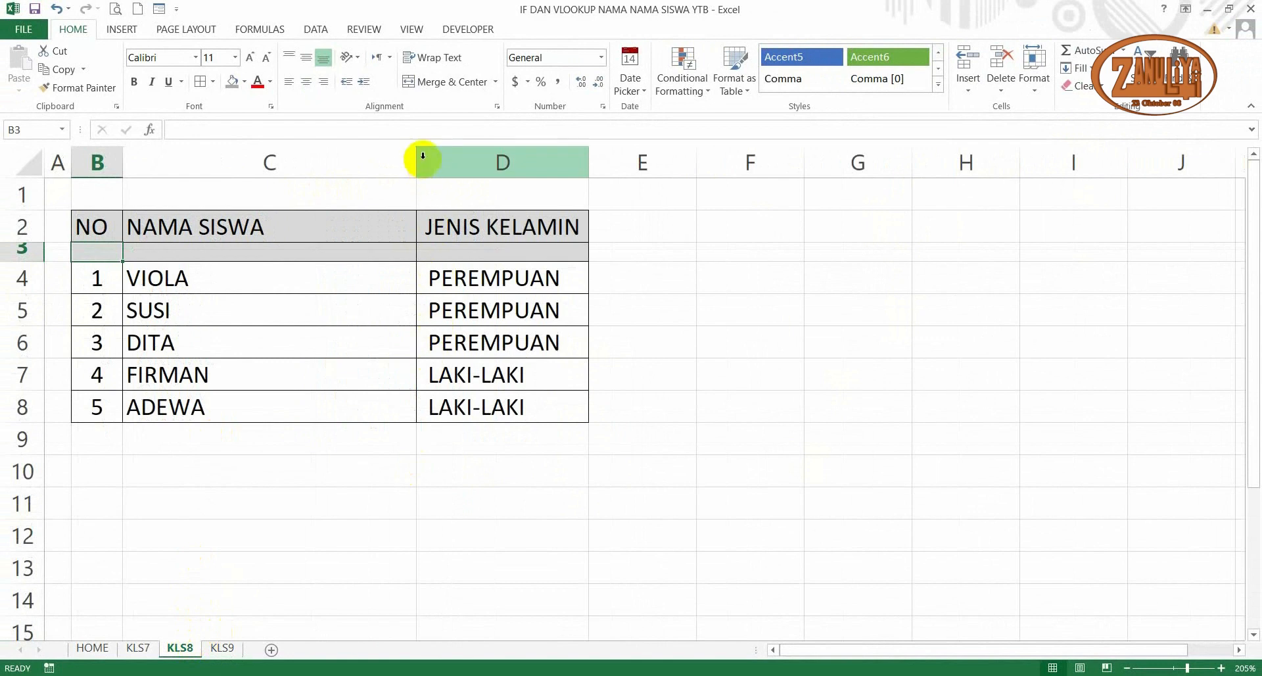
left_click_drag(417, 169, 275, 188)
Copy the header and column-number rows B2:I3 from the KLS7 sheet and paste them at B2 on the KLS8 sheet
left_click(138, 648)
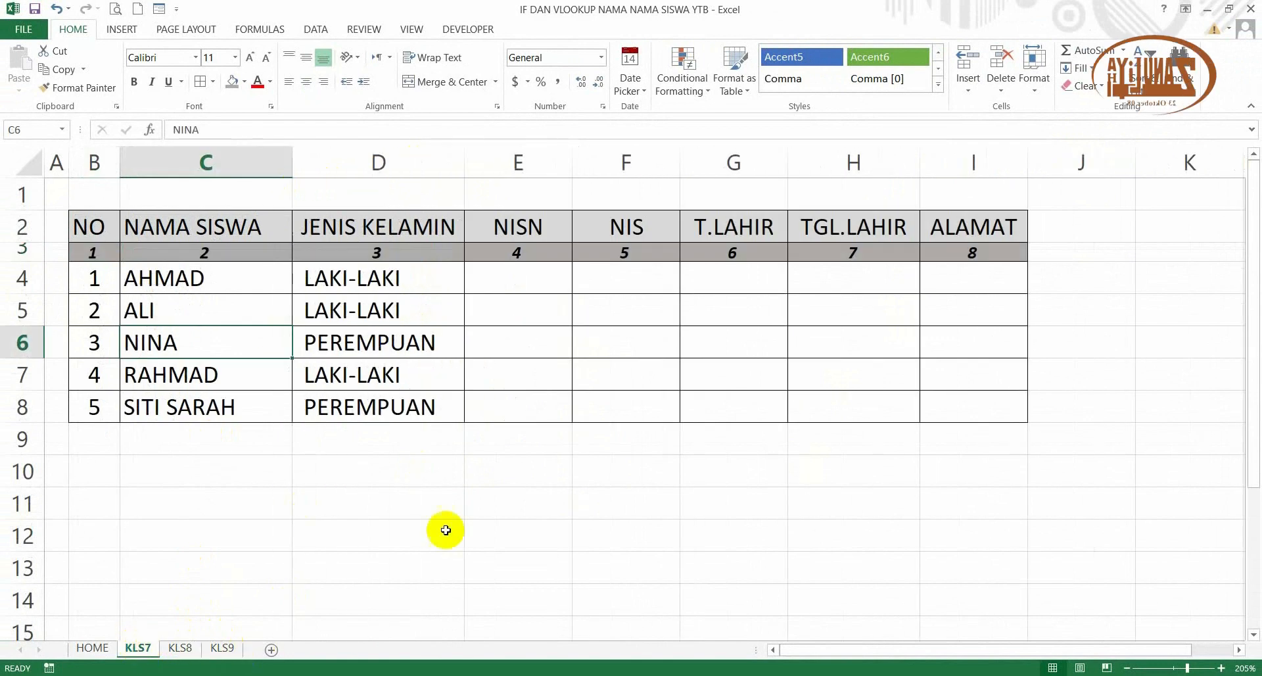
left_click(493, 511)
left_click(104, 226)
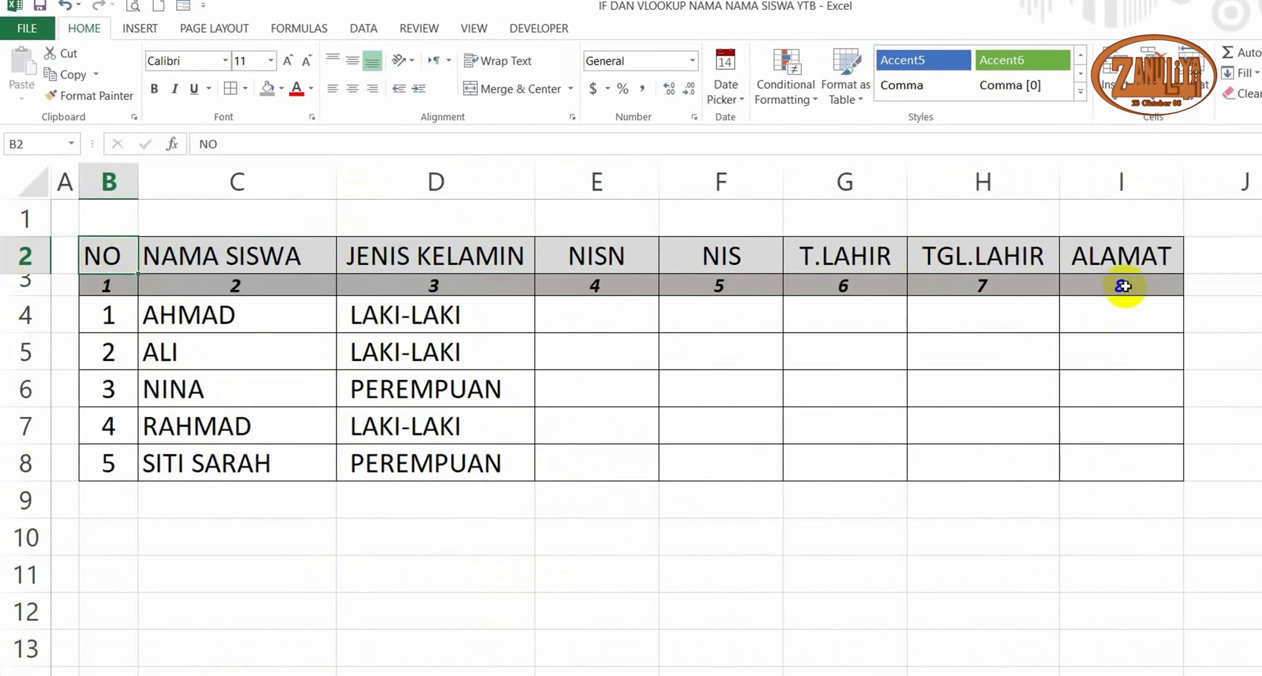
left_click(1124, 286, "shift")
key("ctrl+c")
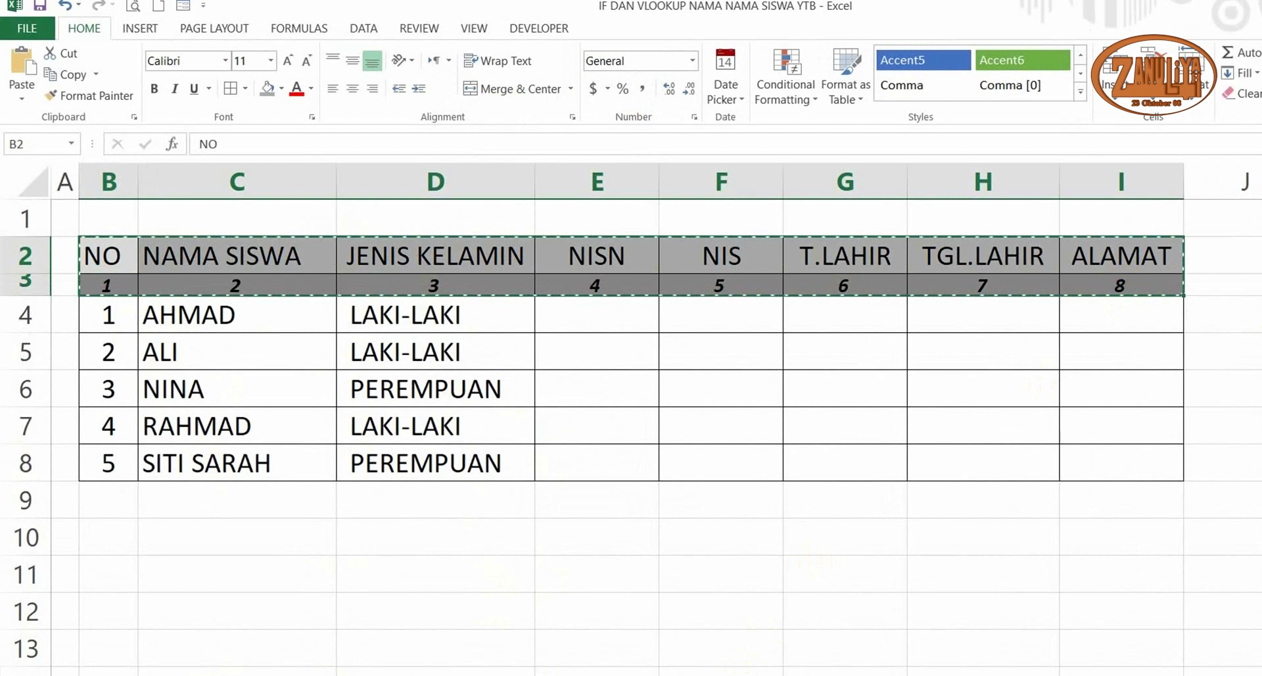
key("ctrl+Page_Down")
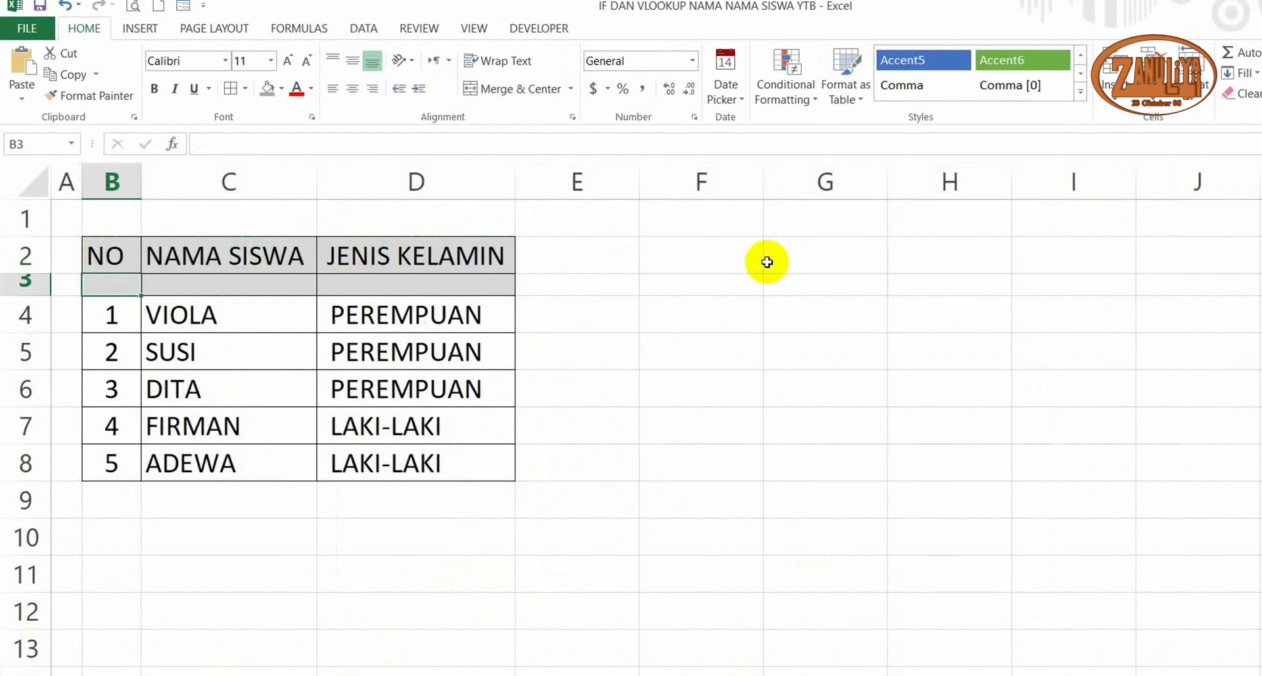
left_click(103, 257)
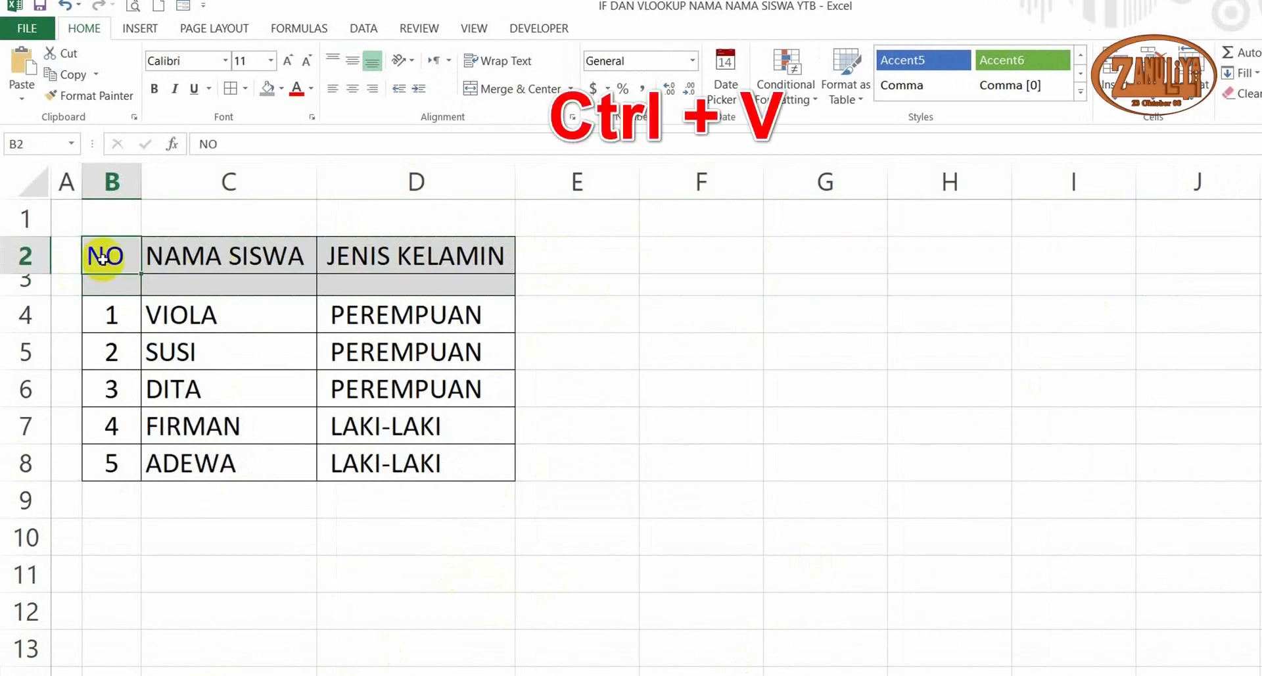
key("ctrl+v")
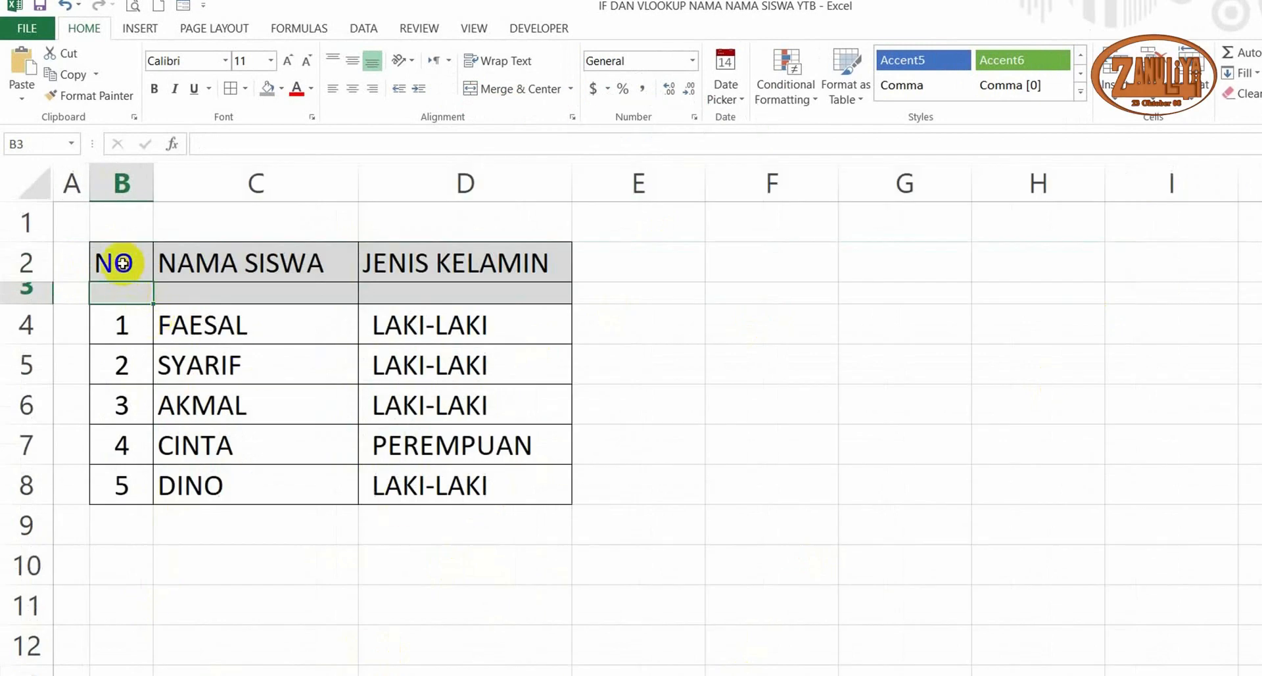
Paste the copied header and column-number rows at B2 on the KLS9 sheet and return to KLS7
left_click(123, 263)
key("Return")
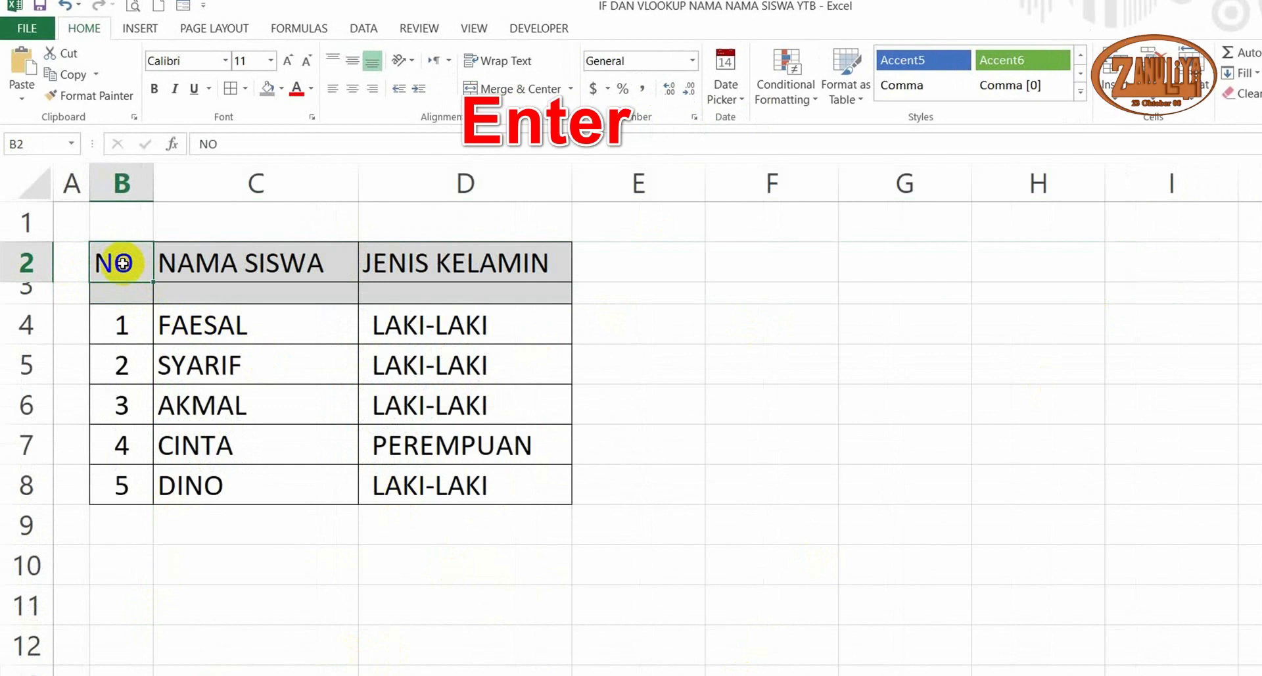
left_click(881, 476)
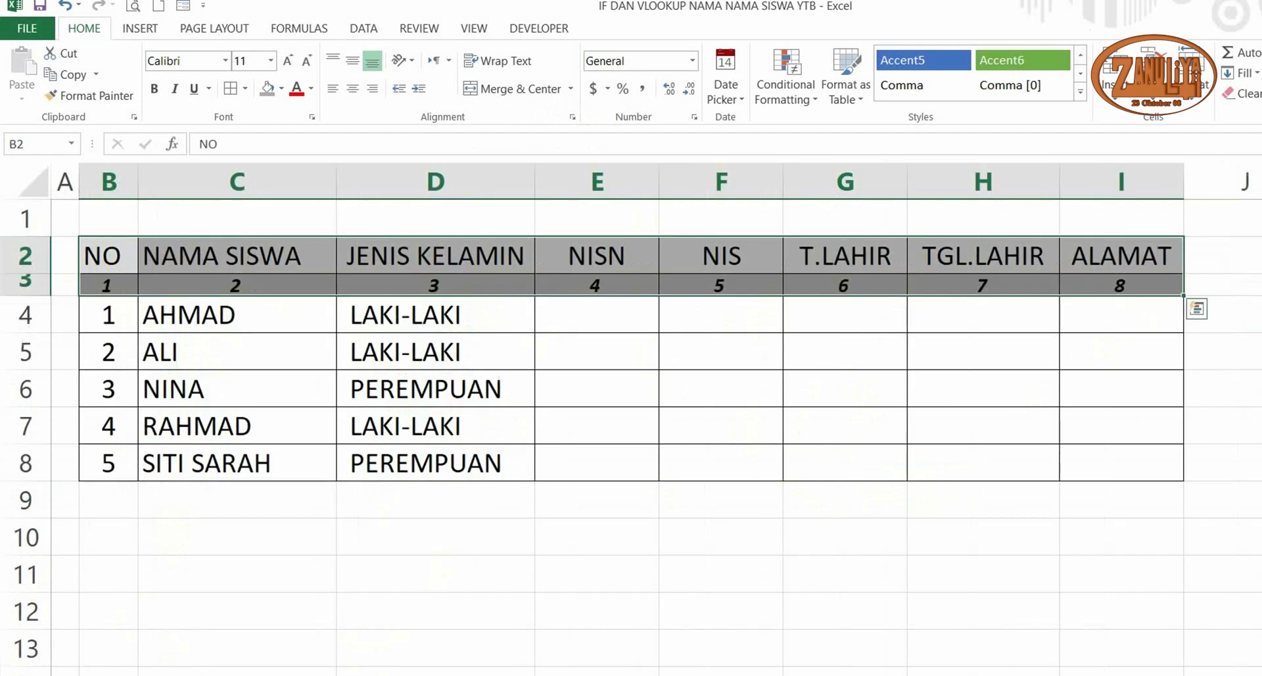
left_click(564, 375)
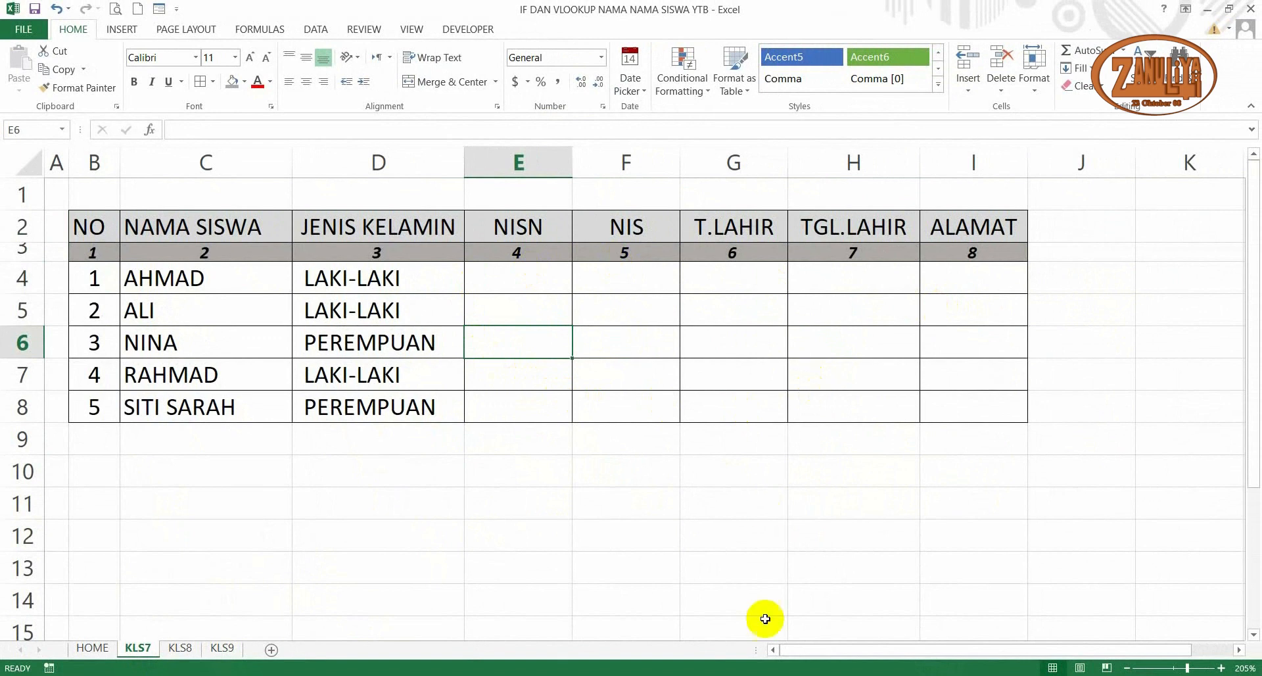
Switch to the YTB2 workbook and copy the NISN-to-ALAMAT student data in D4:H8 of its KLS7 sheet
mouse_move(705, 666)
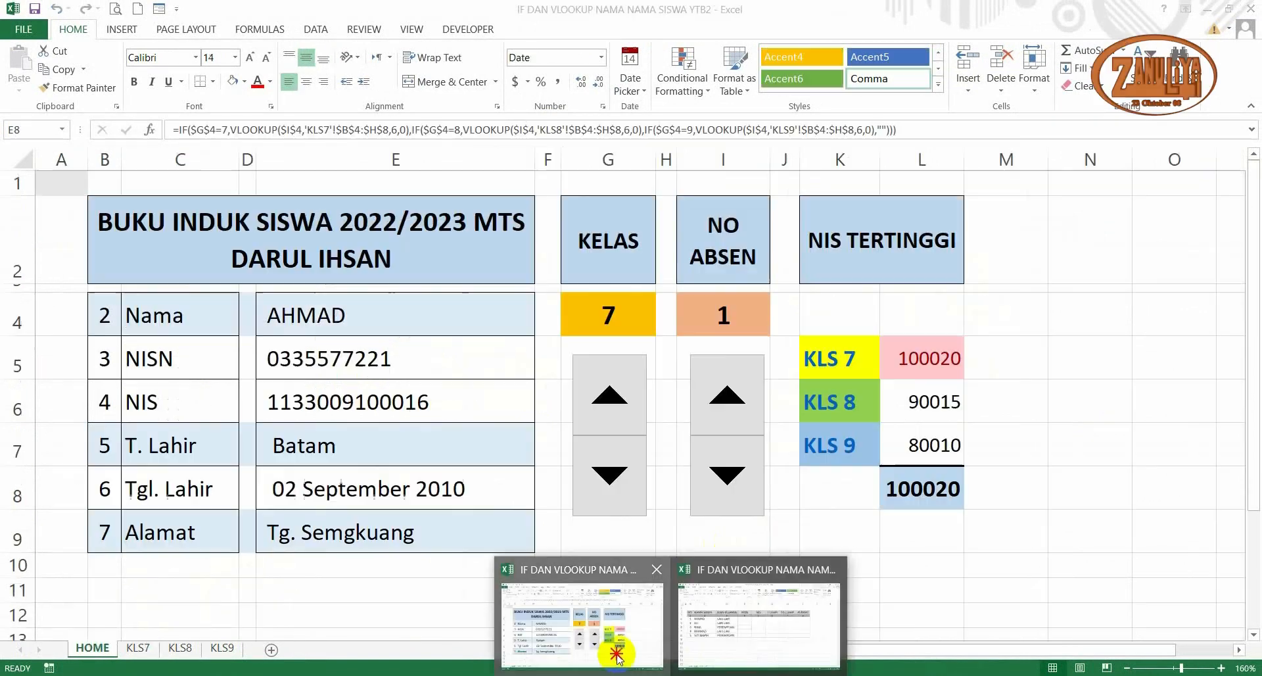
left_click(616, 656)
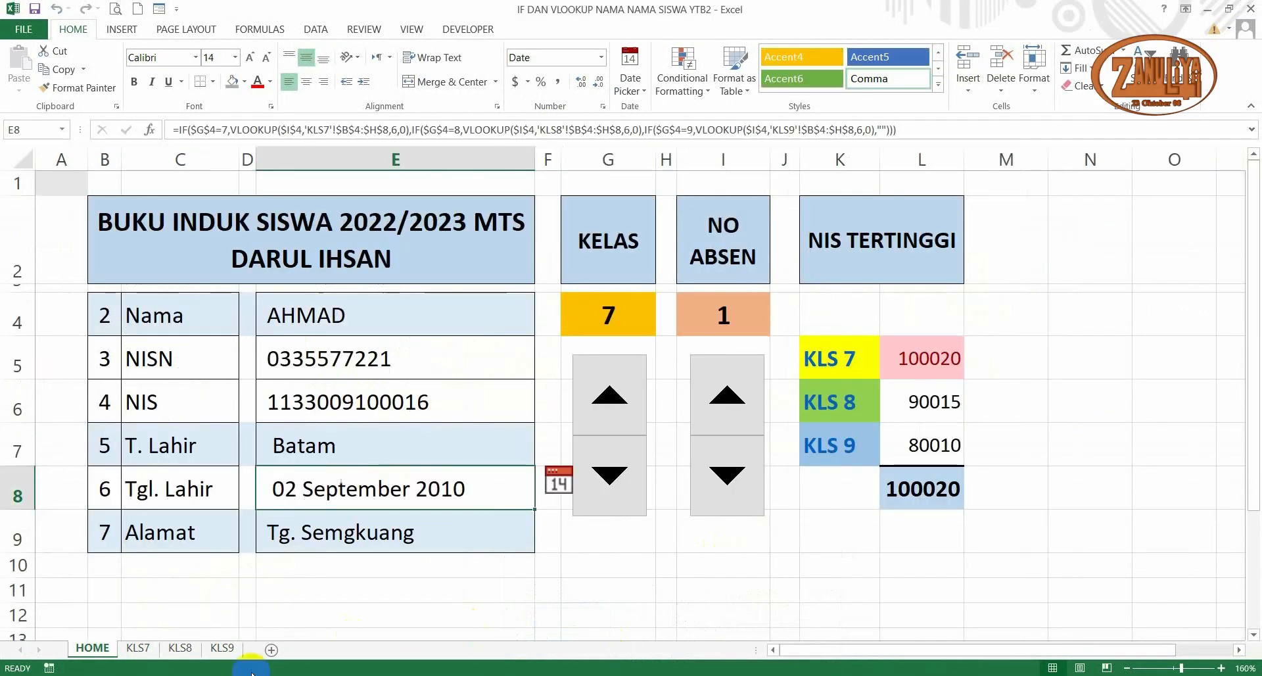
left_click(138, 648)
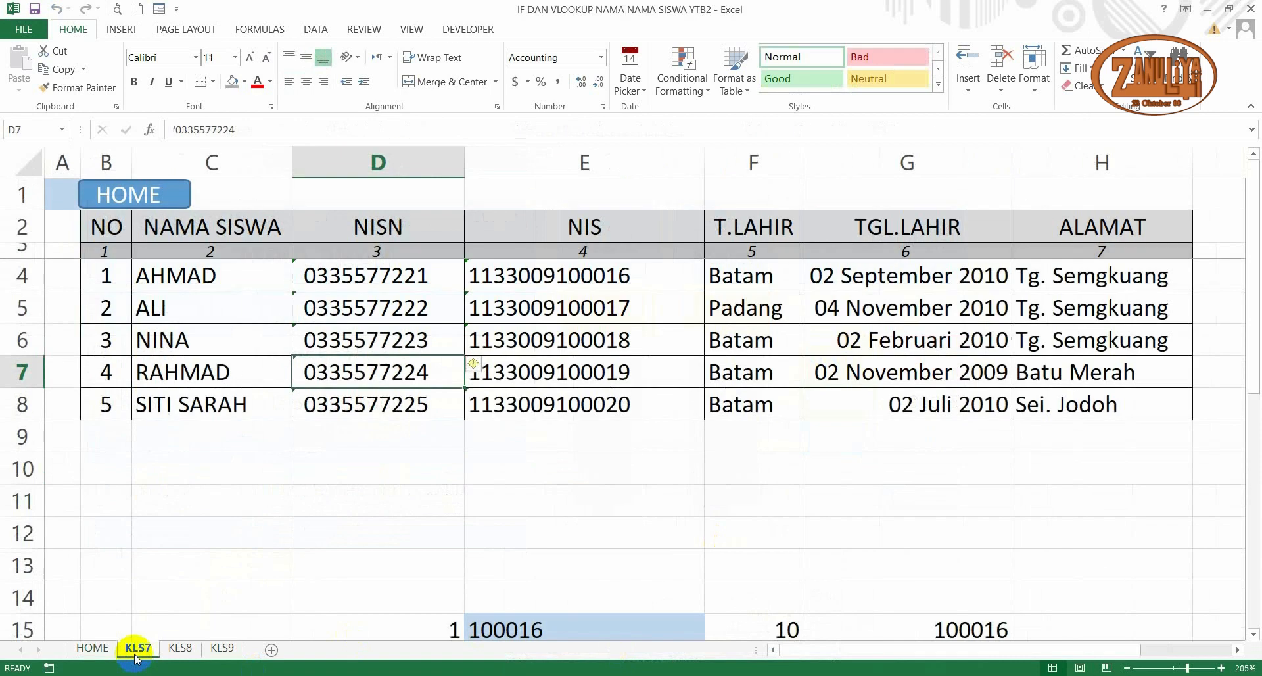
left_click(349, 536)
left_click(343, 279)
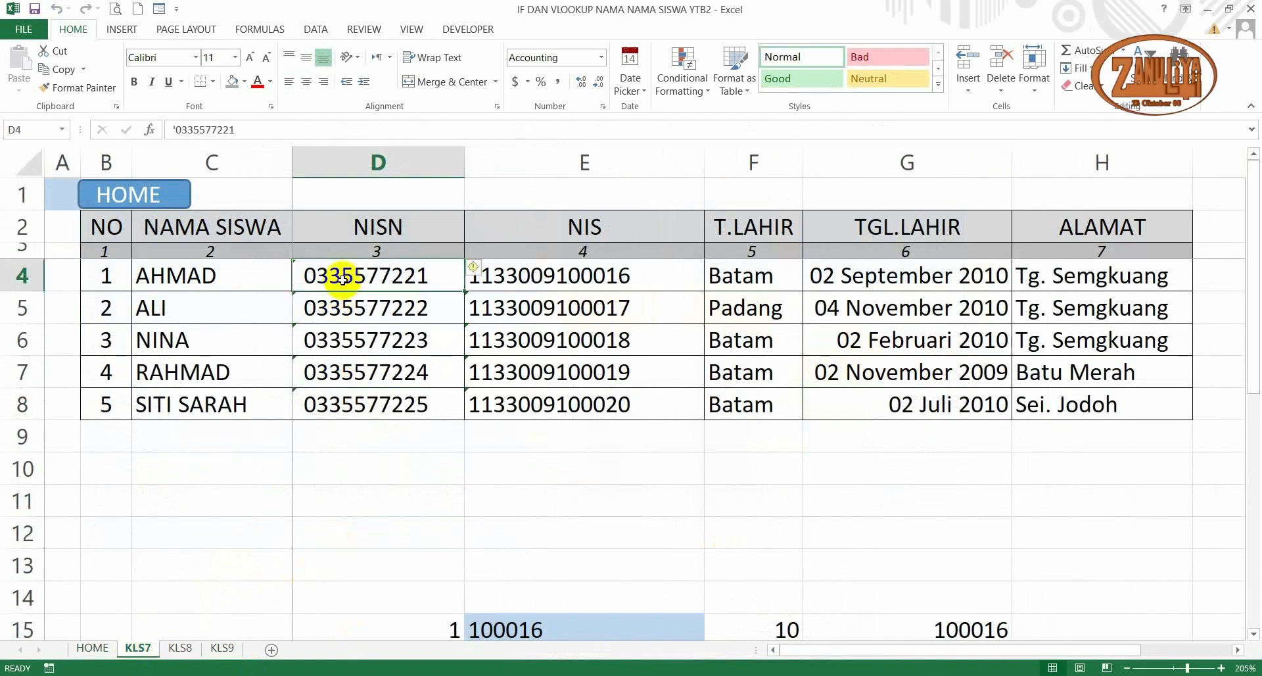
left_click(1074, 404, "shift")
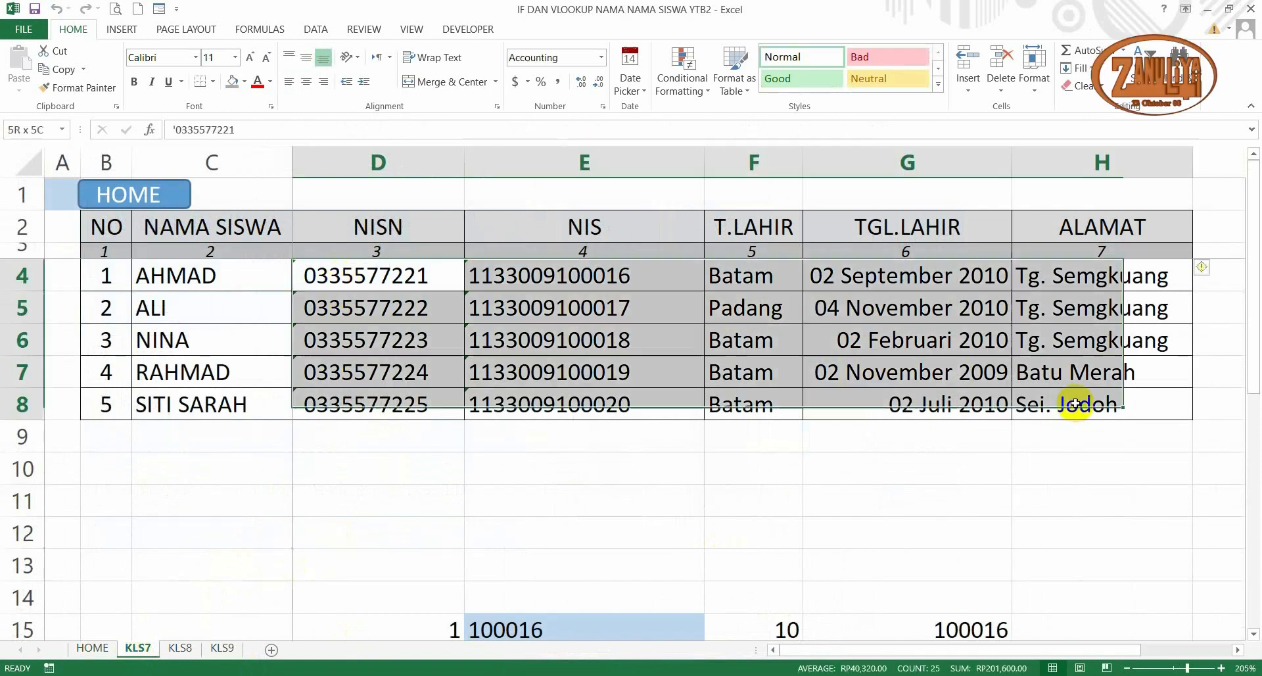
key("ctrl+c")
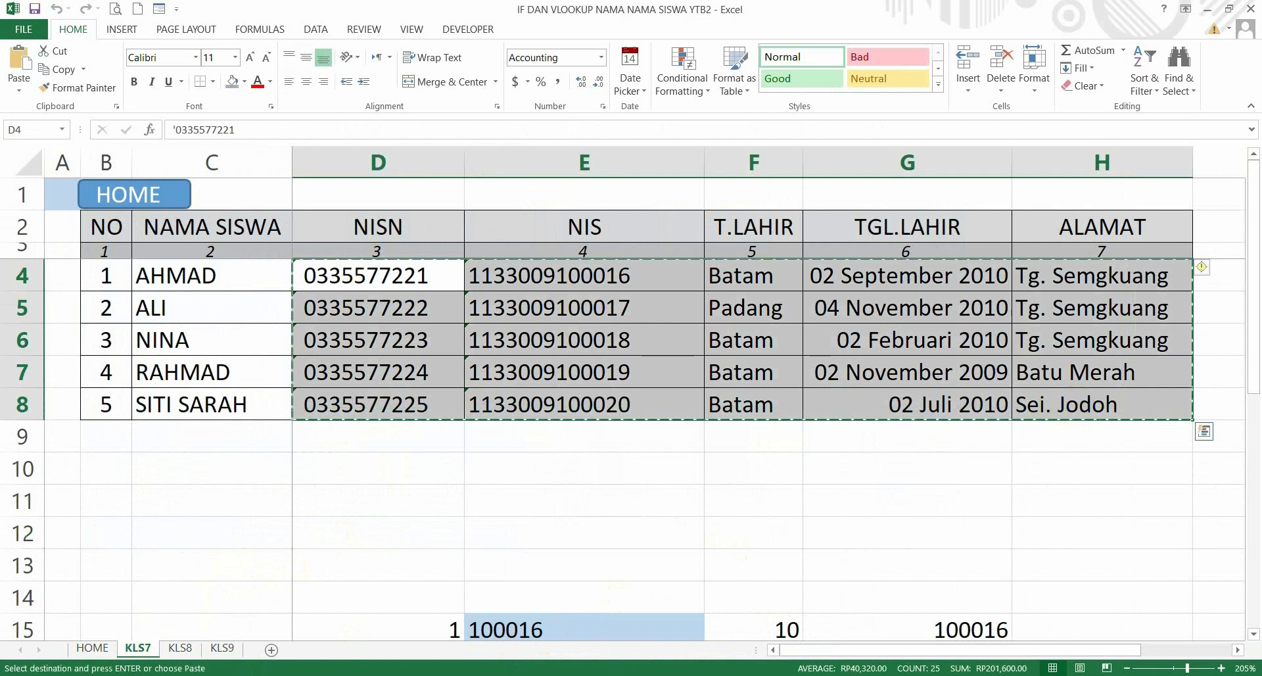
Return to the YTB workbook and paste the copied student data at E4 on its KLS7 sheet
mouse_move(671, 674)
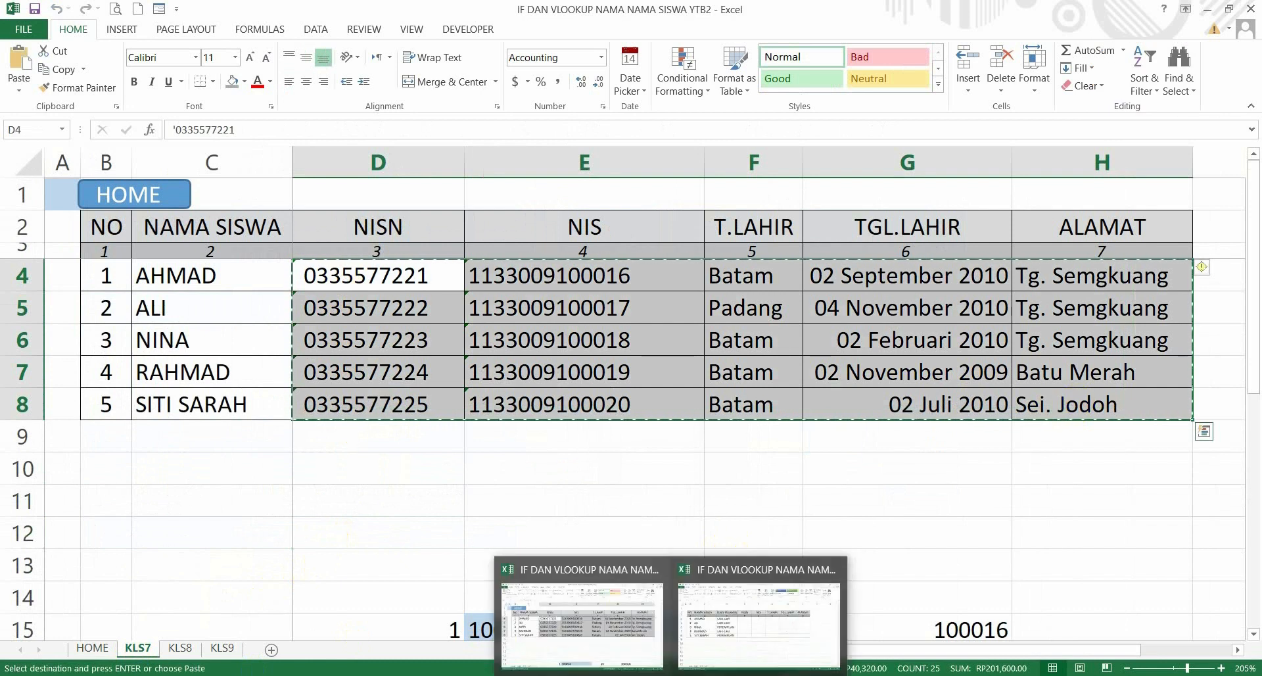
left_click(699, 656)
left_click(500, 276)
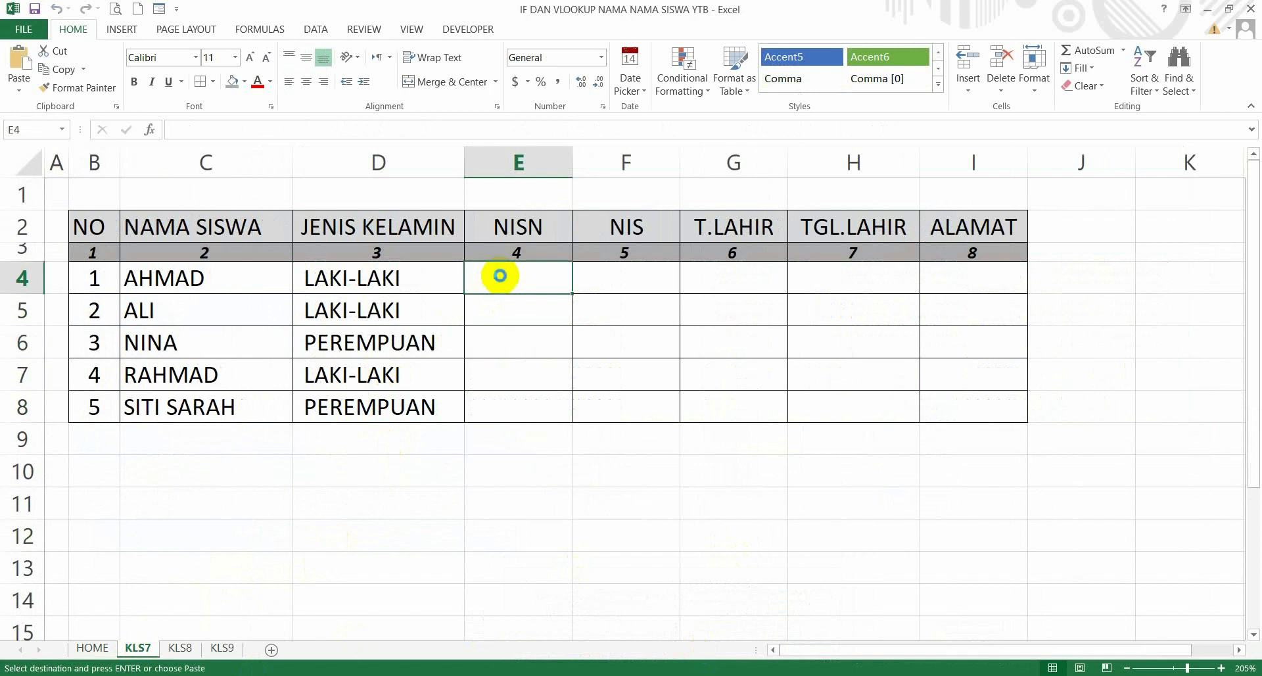
key("Return")
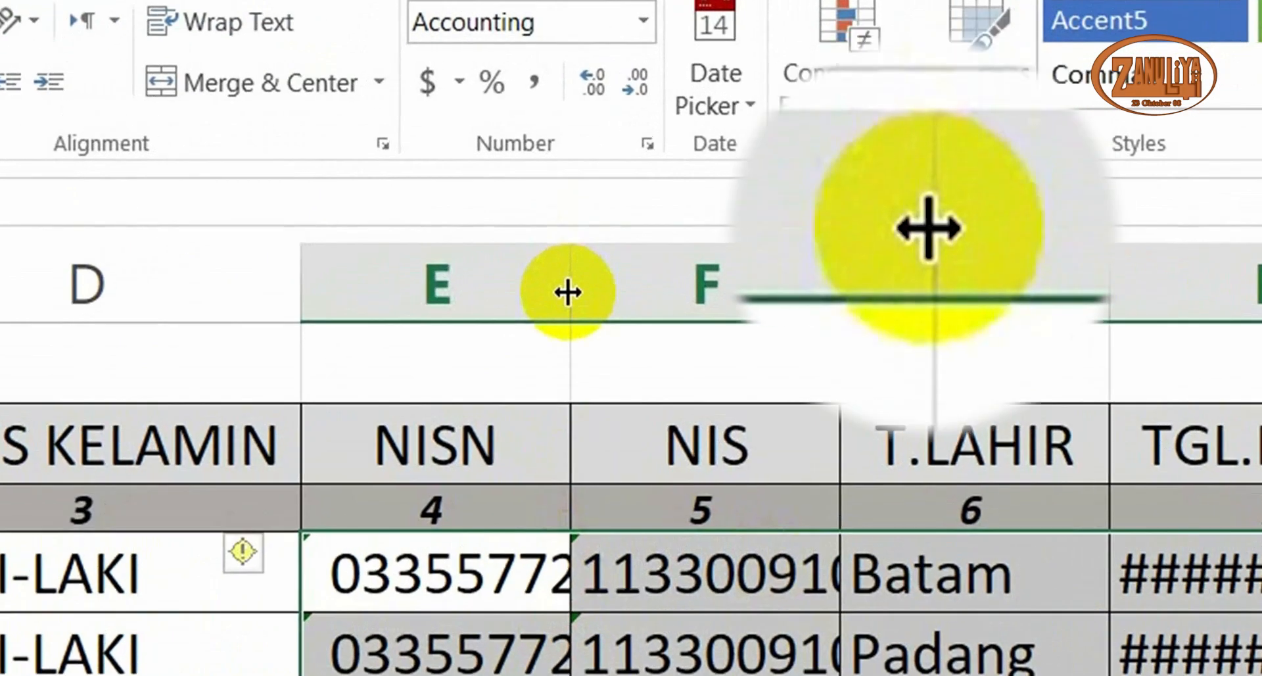
AutoFit columns E to I on the KLS7 sheet to the pasted NISN, NIS, birthplace, birth date and address data
left_click(543, 282)
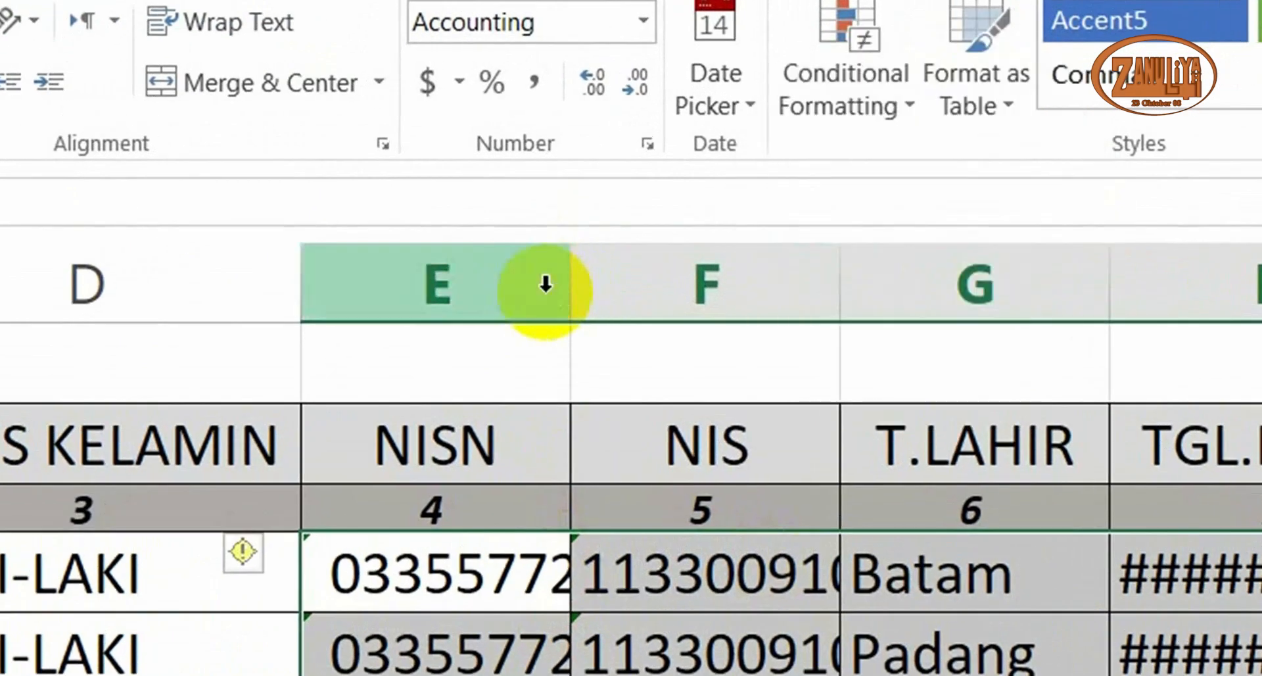
left_click(659, 284)
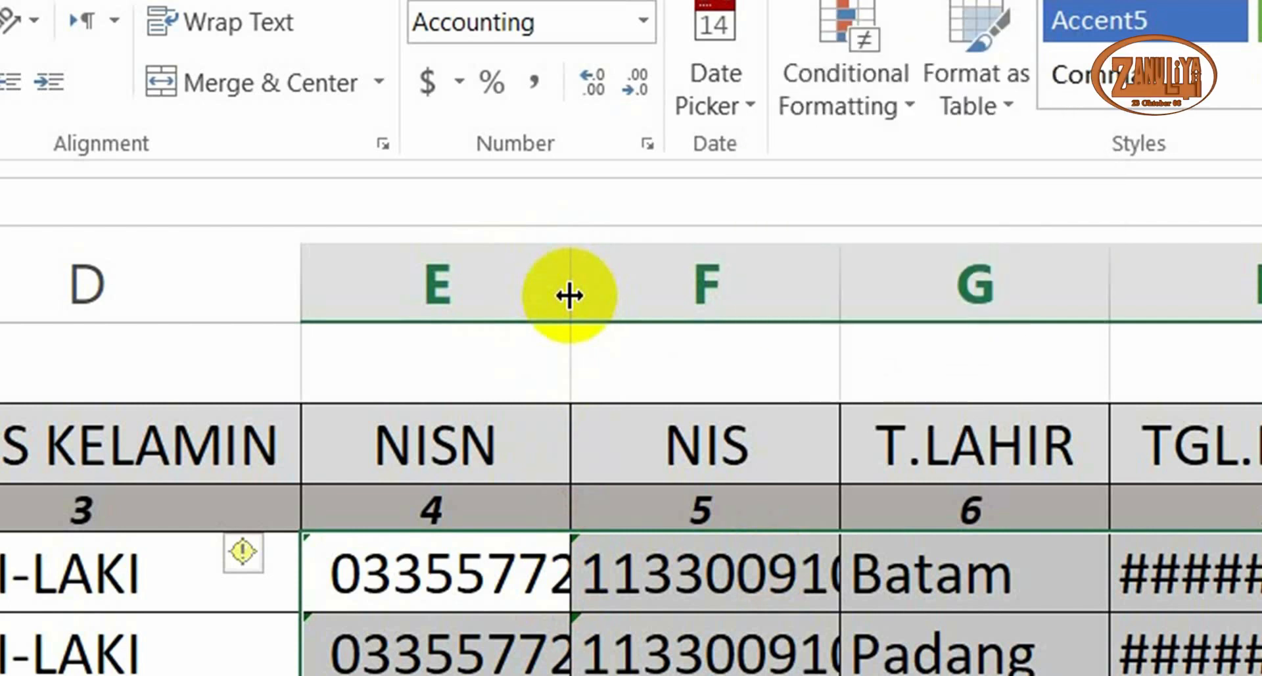
double_click(569, 296)
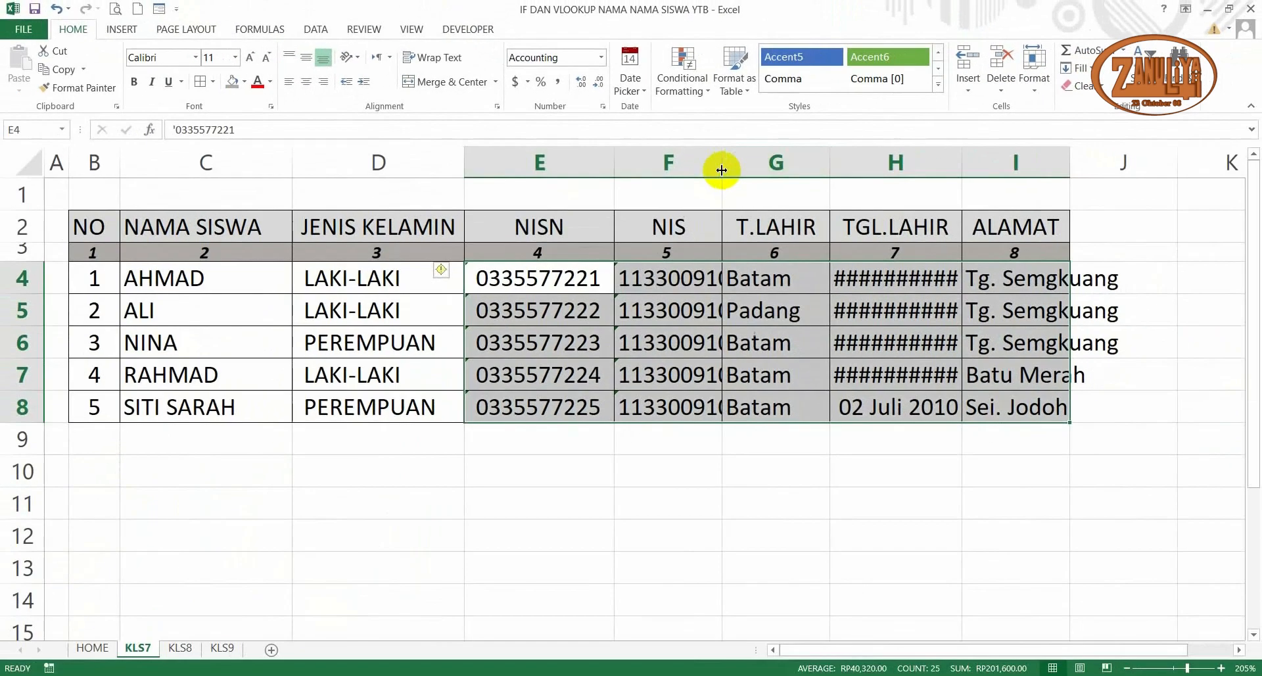
double_click(727, 166)
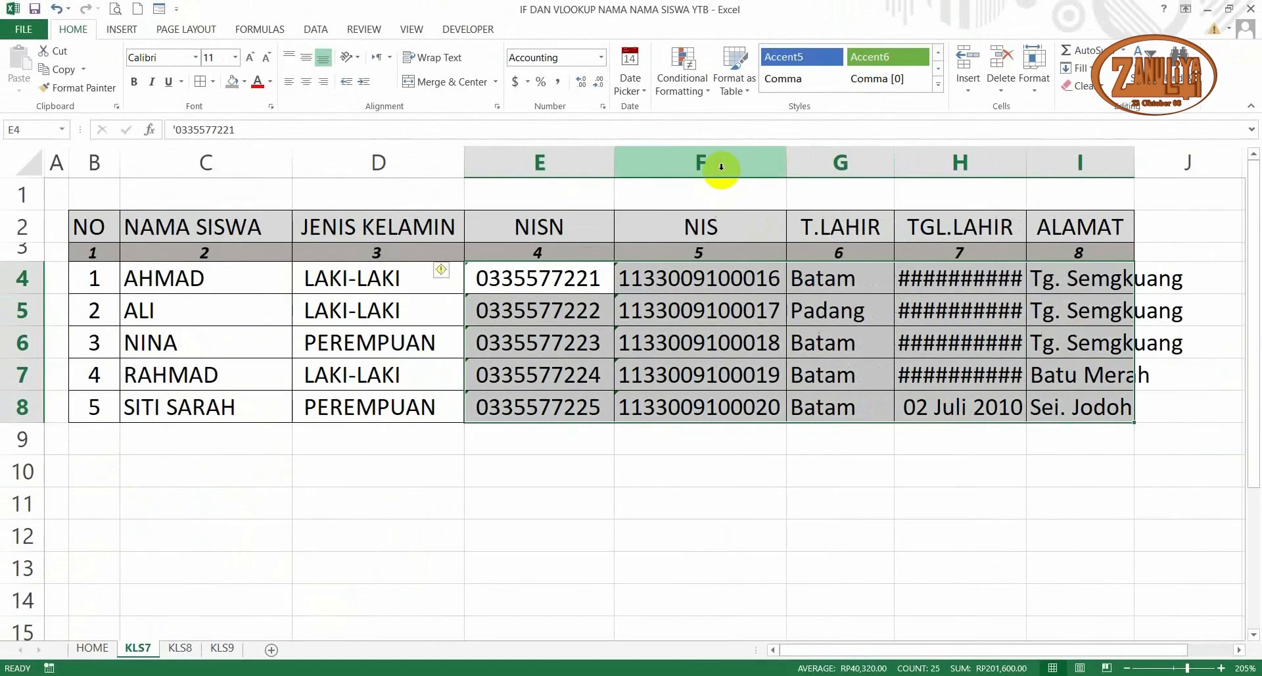
double_click(894, 172)
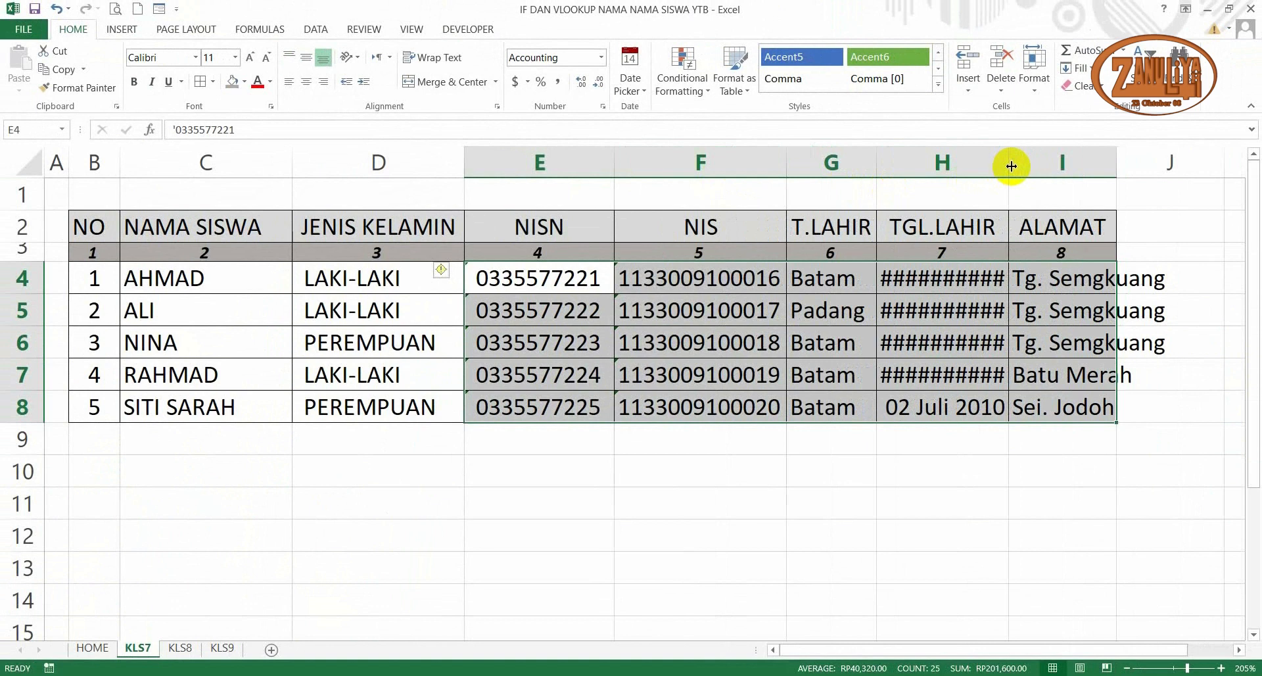
double_click(1009, 166)
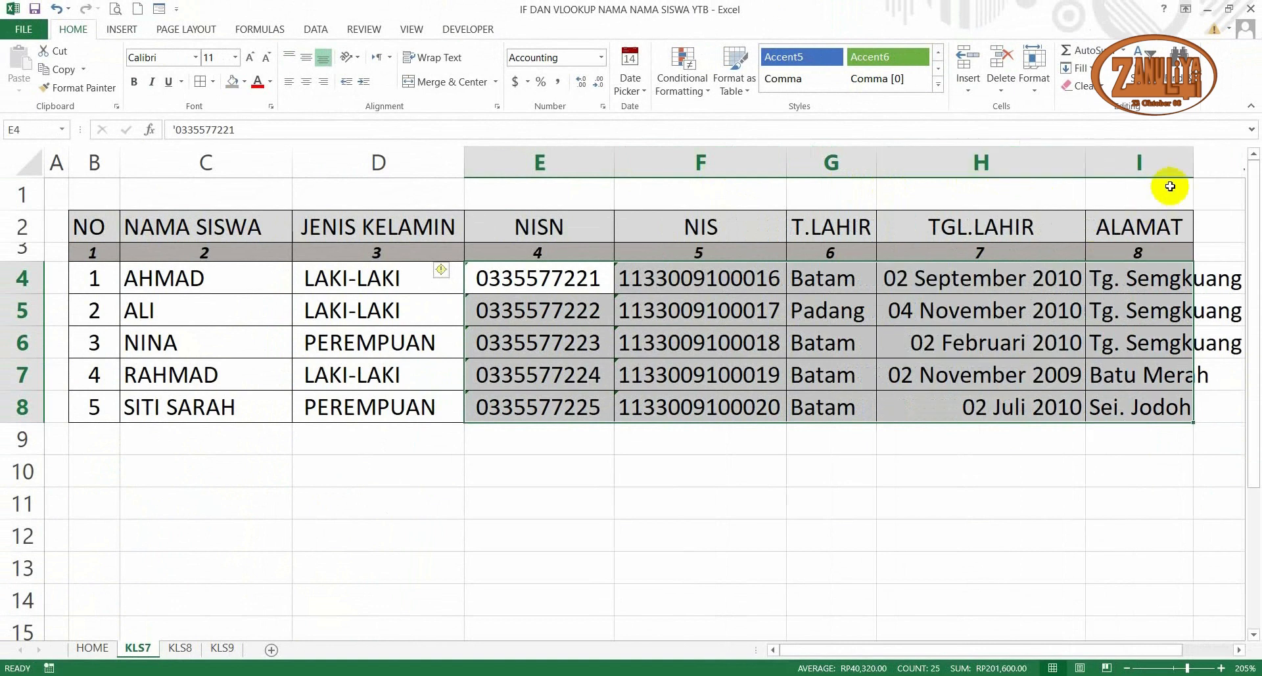
double_click(1193, 174)
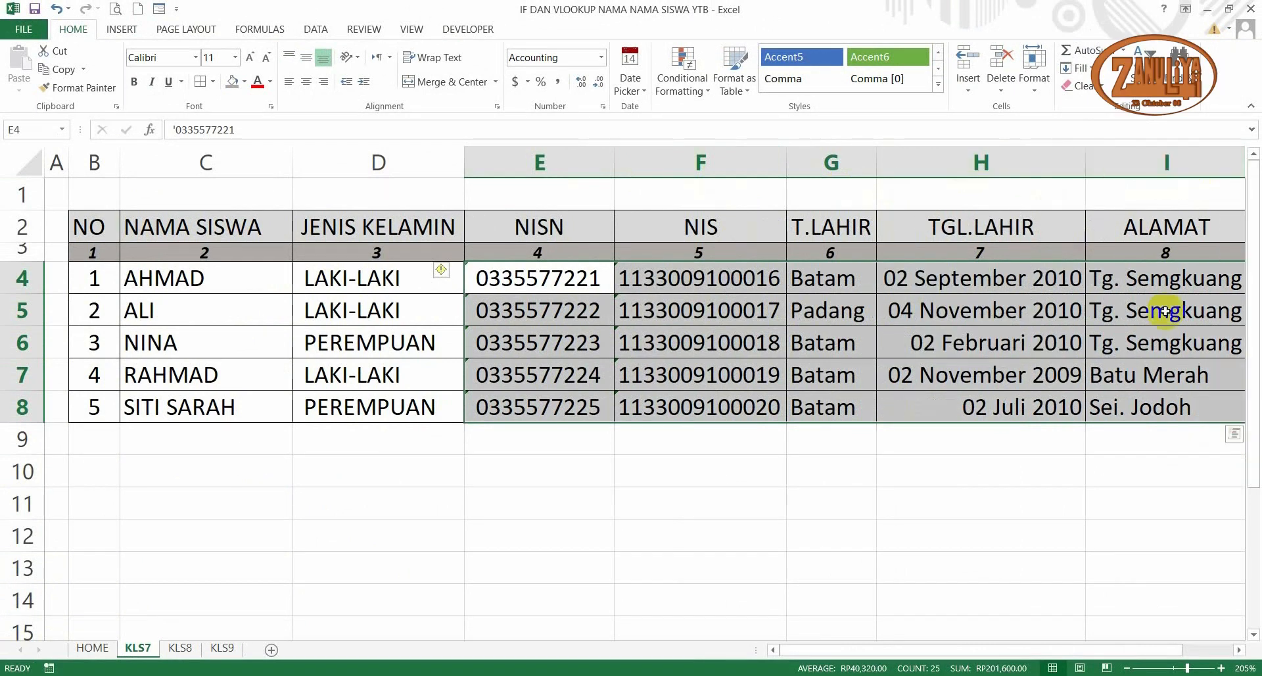
left_click(1012, 349)
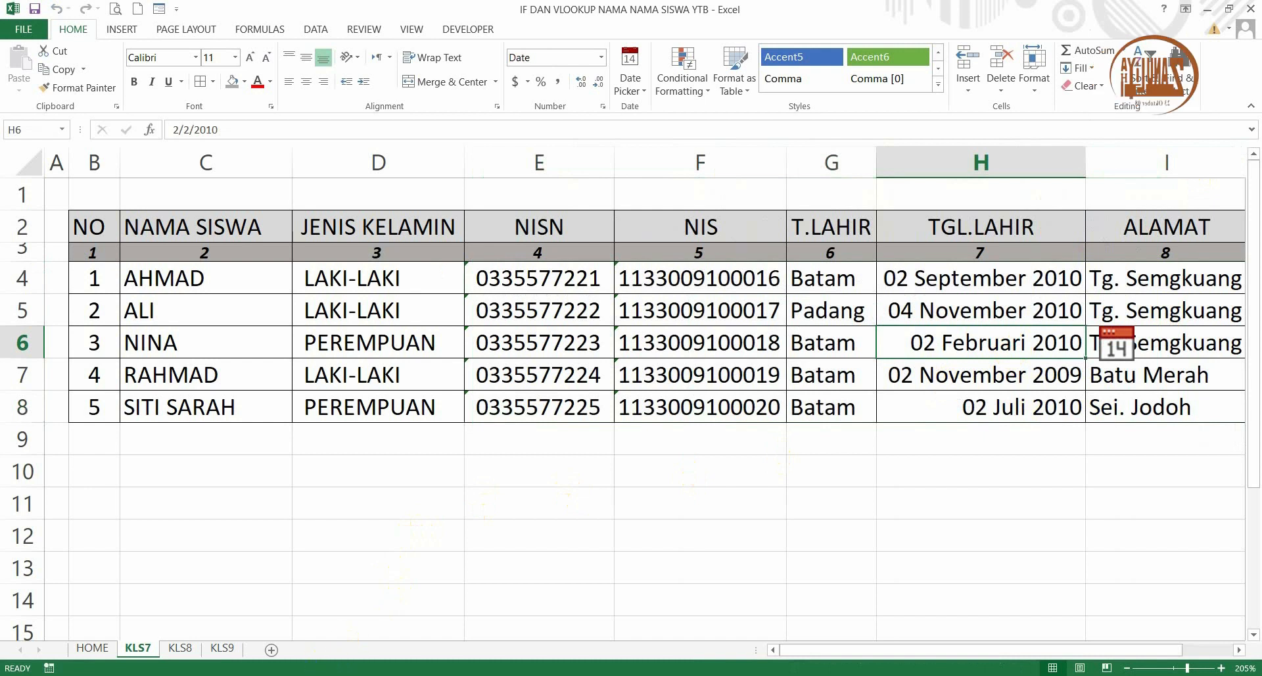
Switch to the YTB2 workbook and copy the NISN-to-ALAMAT student data in D4:H8 of its KLS8 sheet
mouse_move(670, 675)
left_click(627, 654)
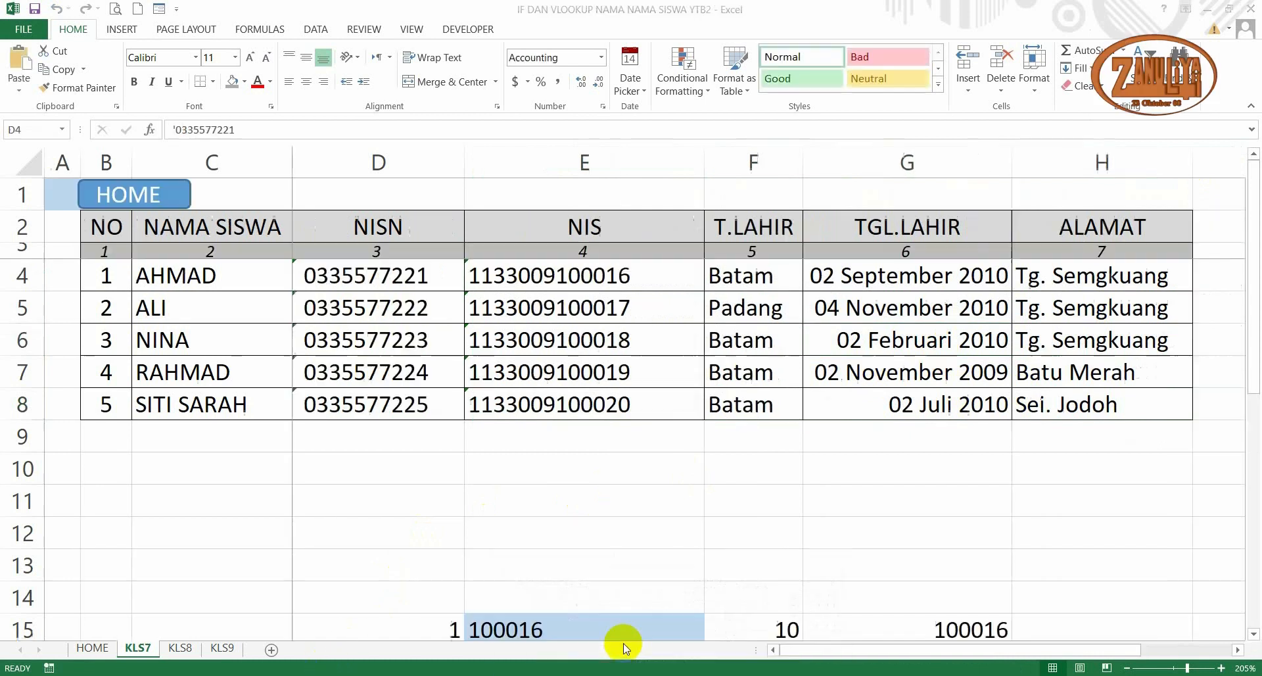
left_click(191, 648)
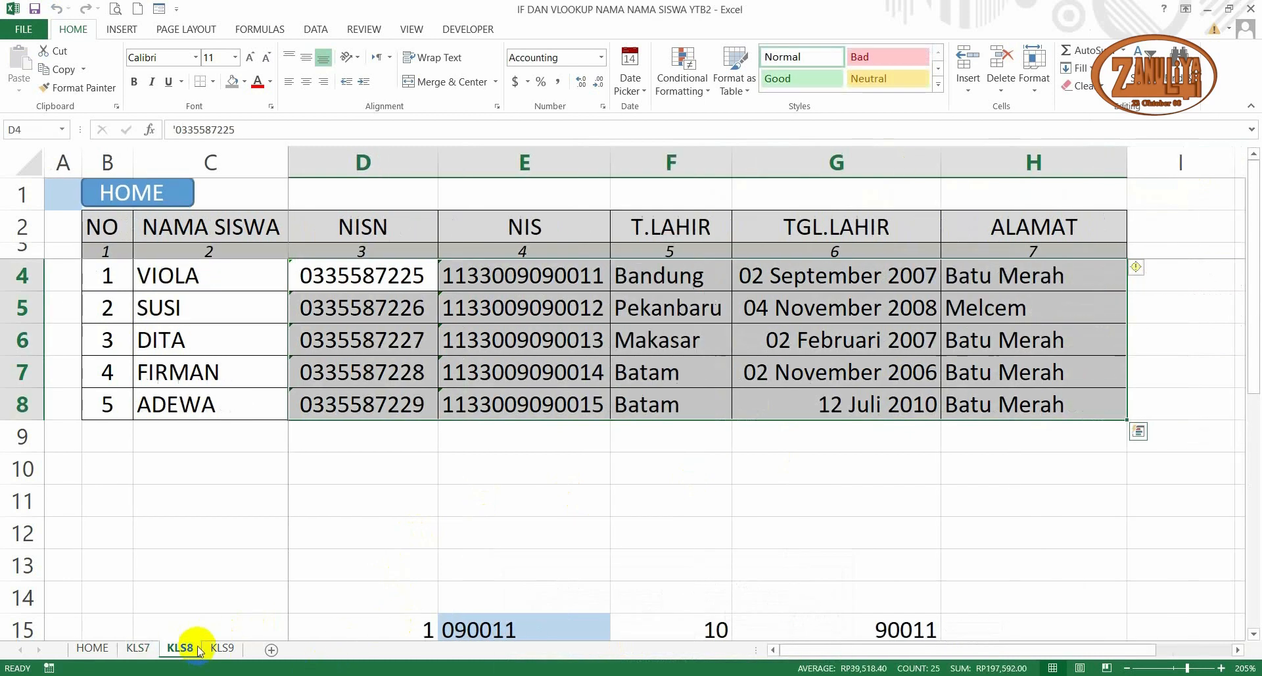
left_click(547, 536)
left_click(372, 280)
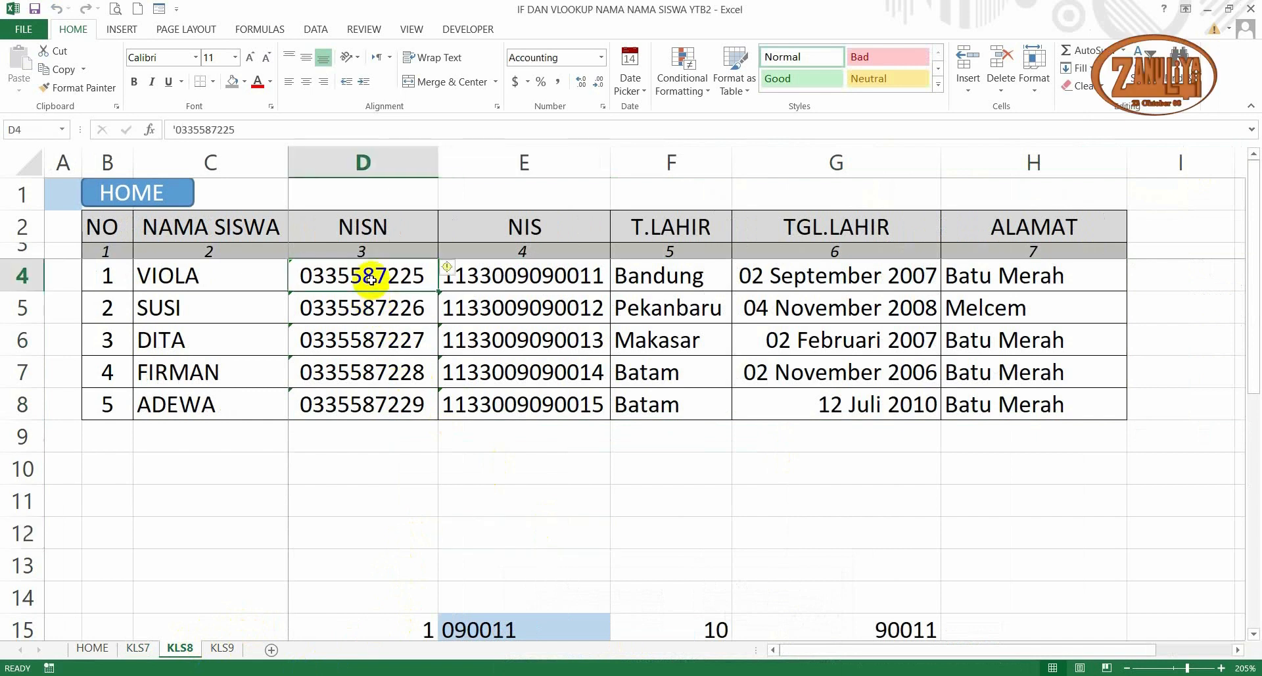
left_click(1063, 404, "shift")
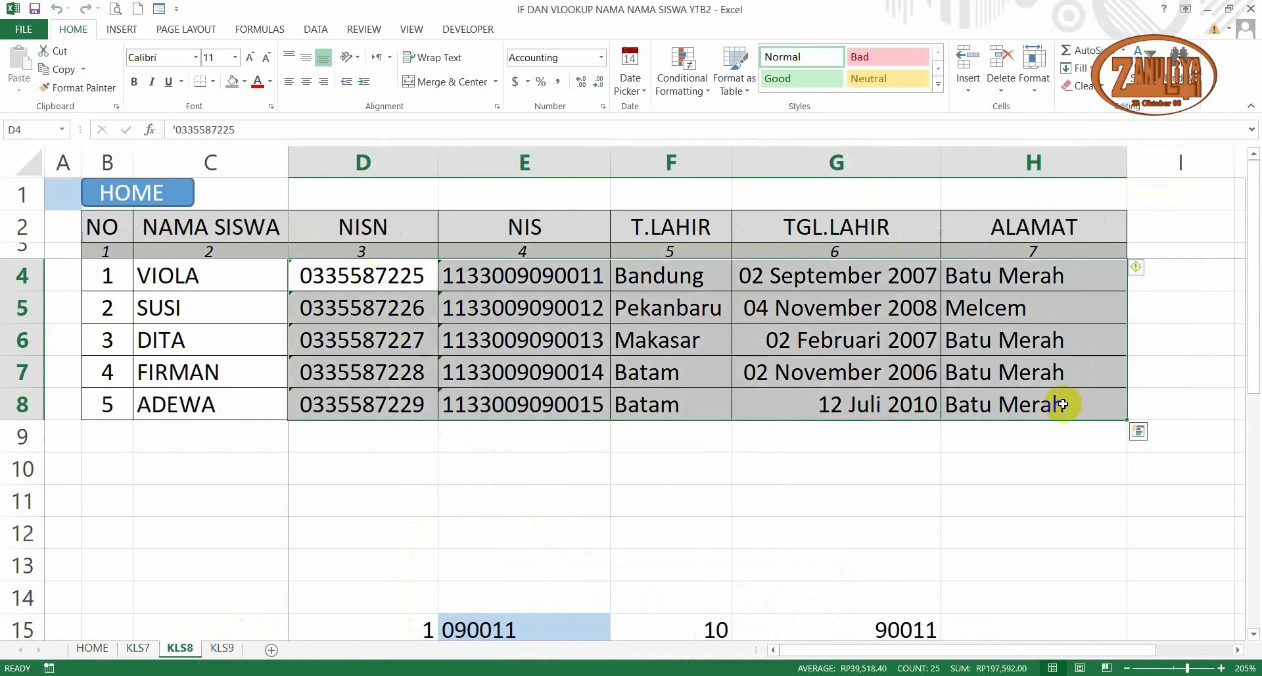
key("ctrl+c")
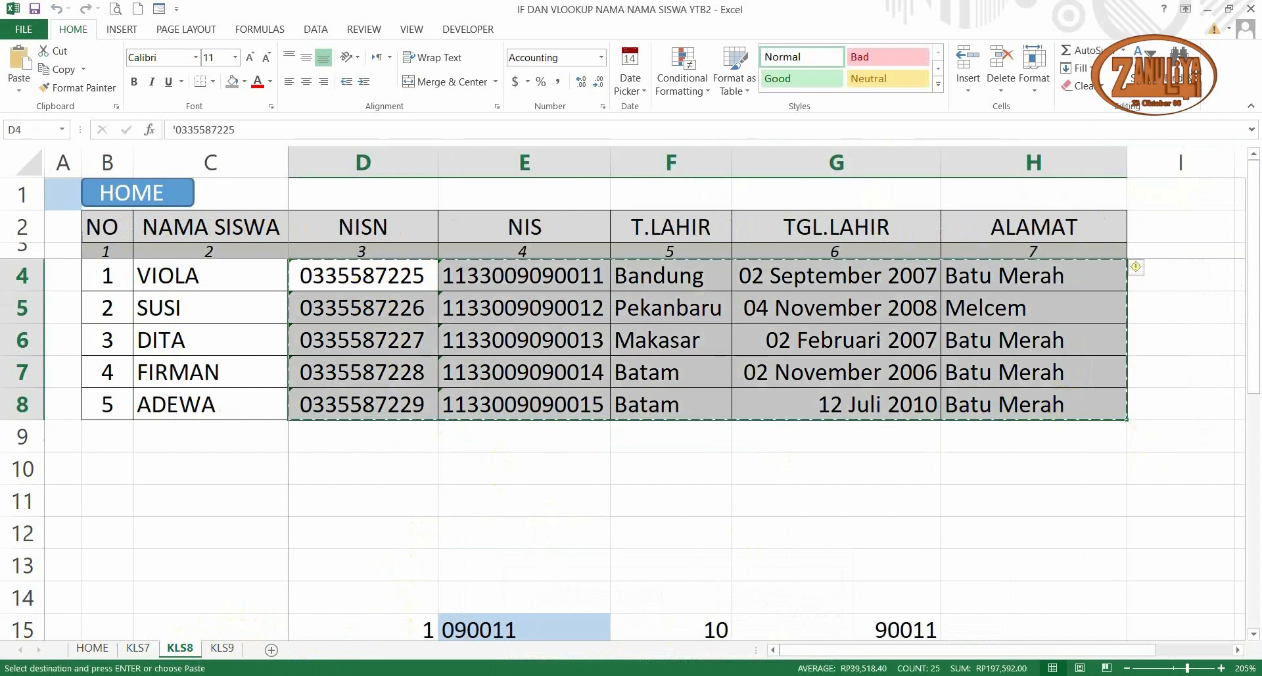
Return to the YTB workbook and paste the copied student data at E4 on its KLS8 sheet
mouse_move(671, 675)
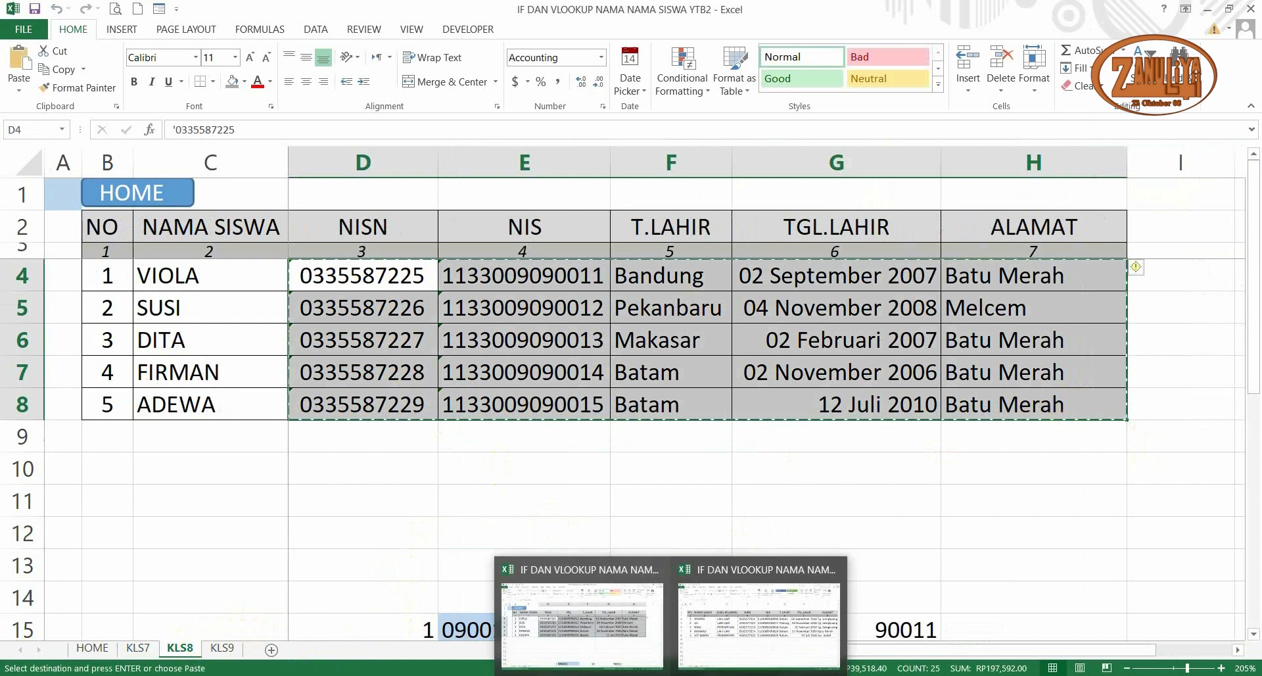
left_click(750, 649)
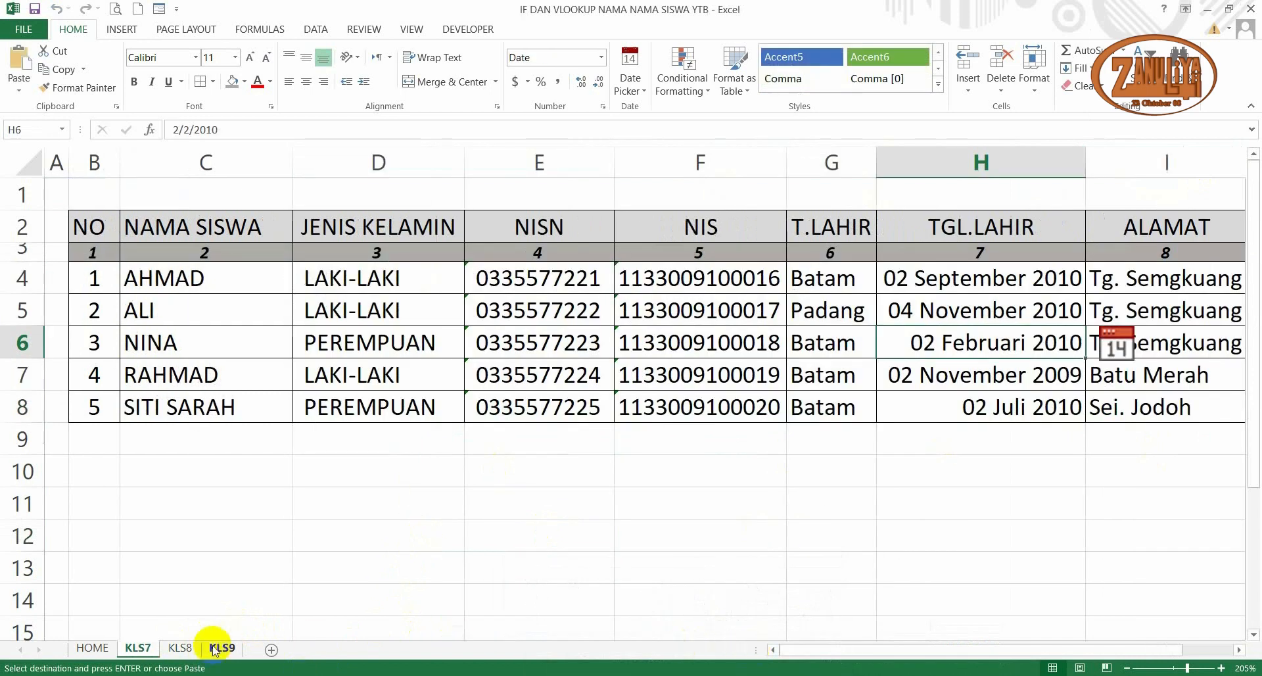
left_click(181, 649)
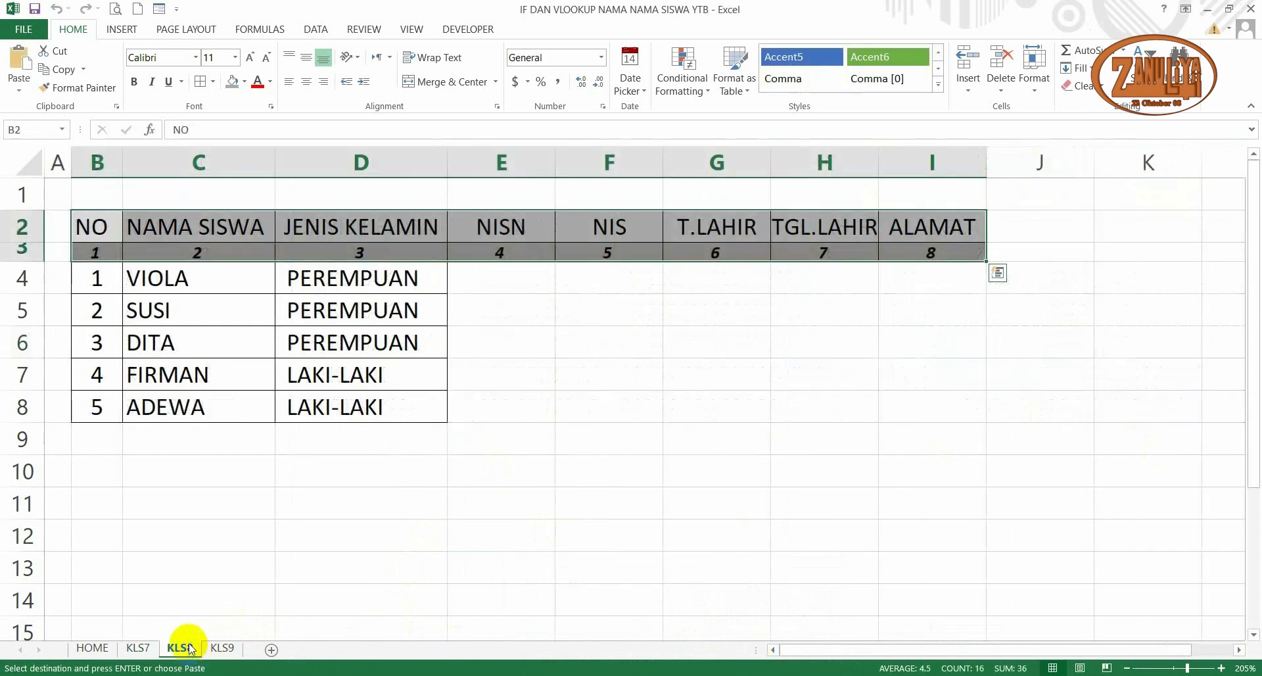
left_click(501, 277)
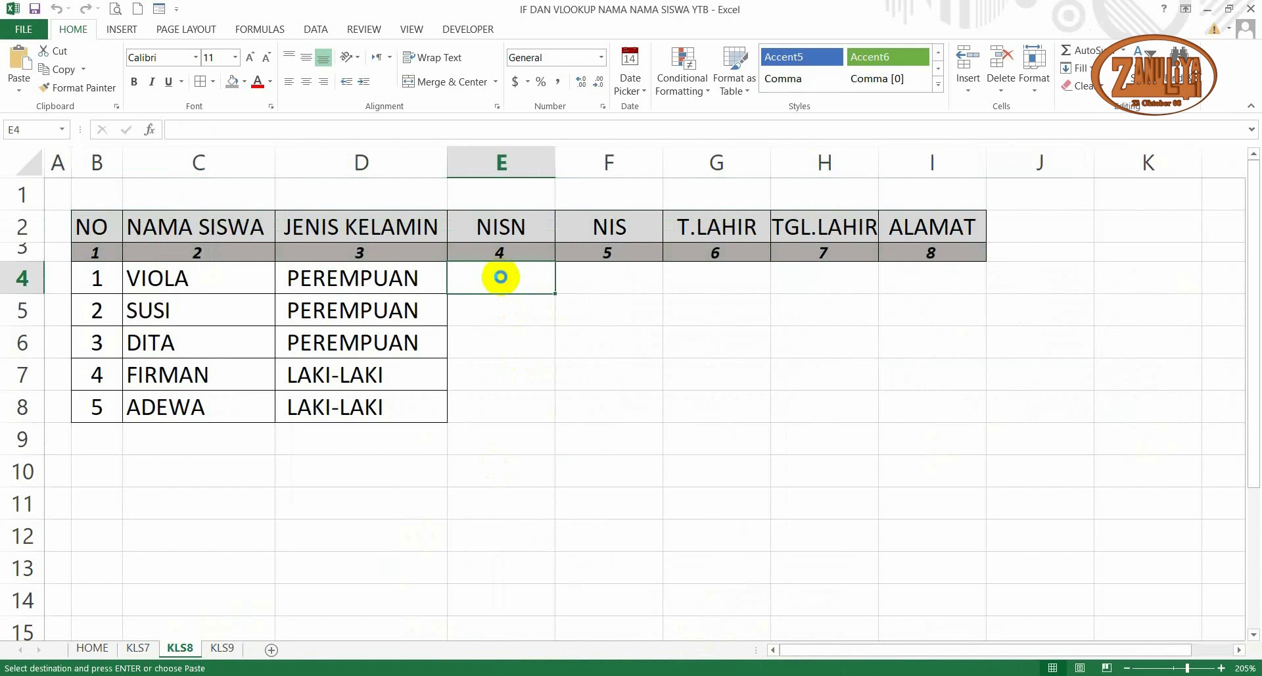
key("Return")
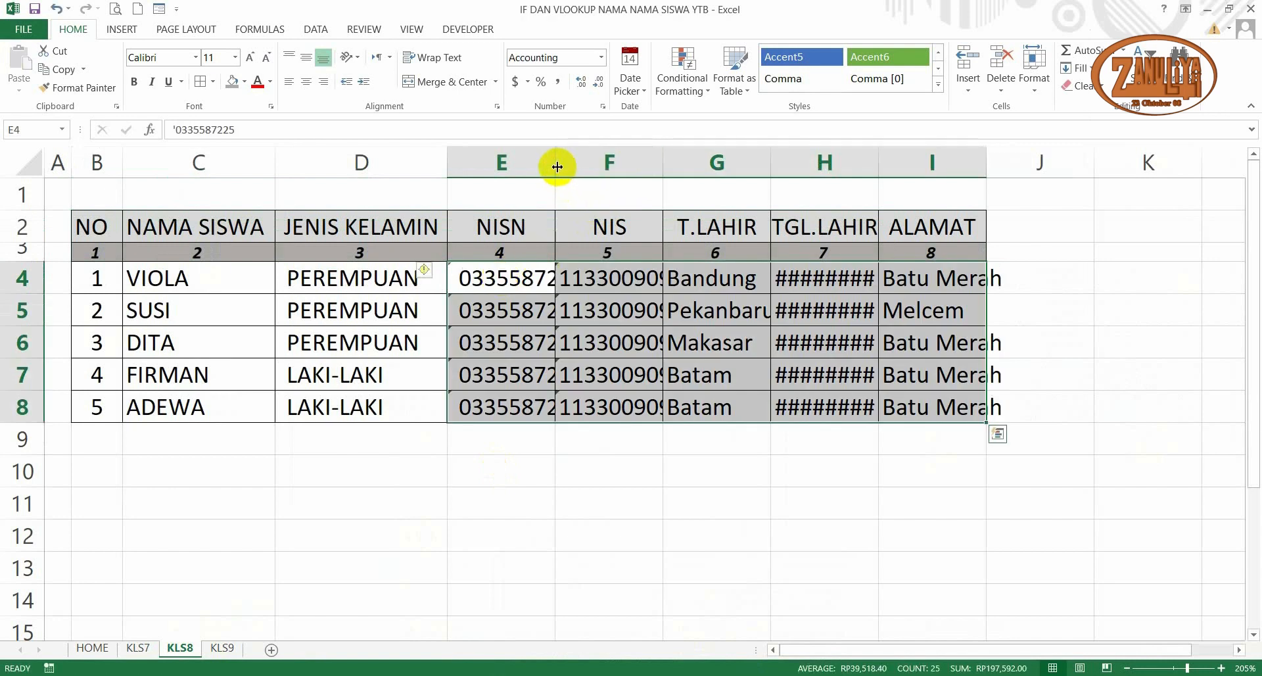
AutoFit columns E to I on the KLS8 sheet to their pasted student data
double_click(556, 165)
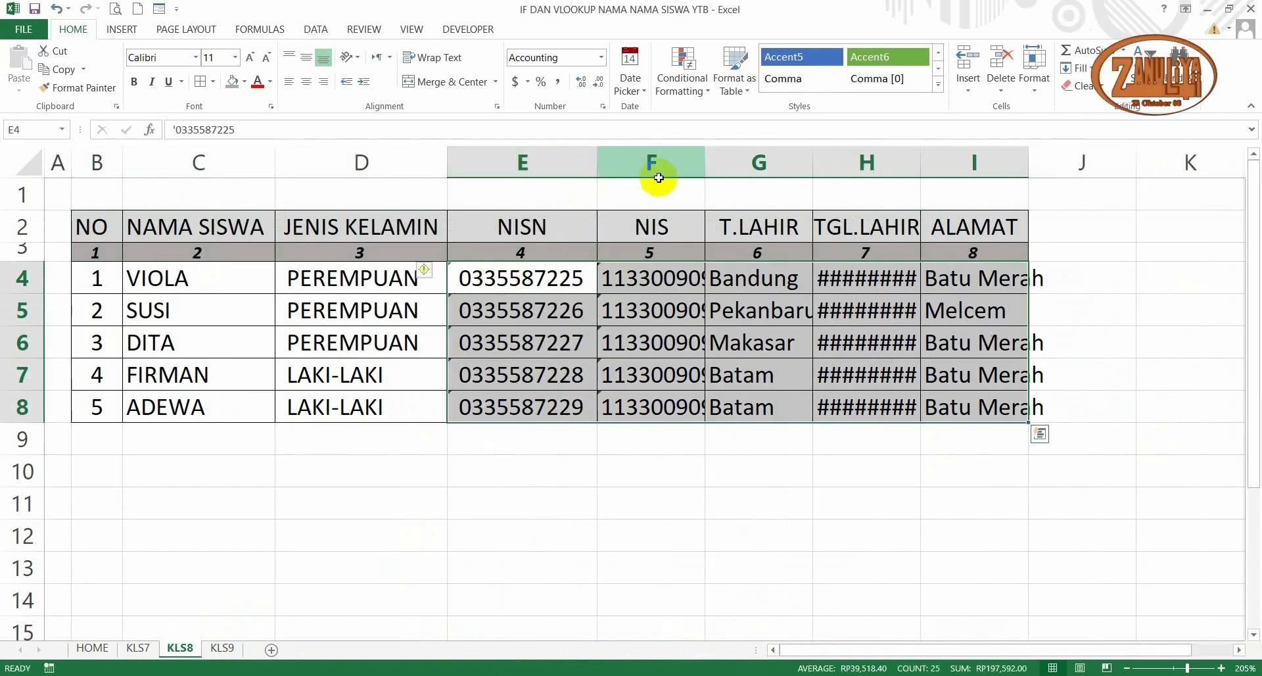
double_click(704, 165)
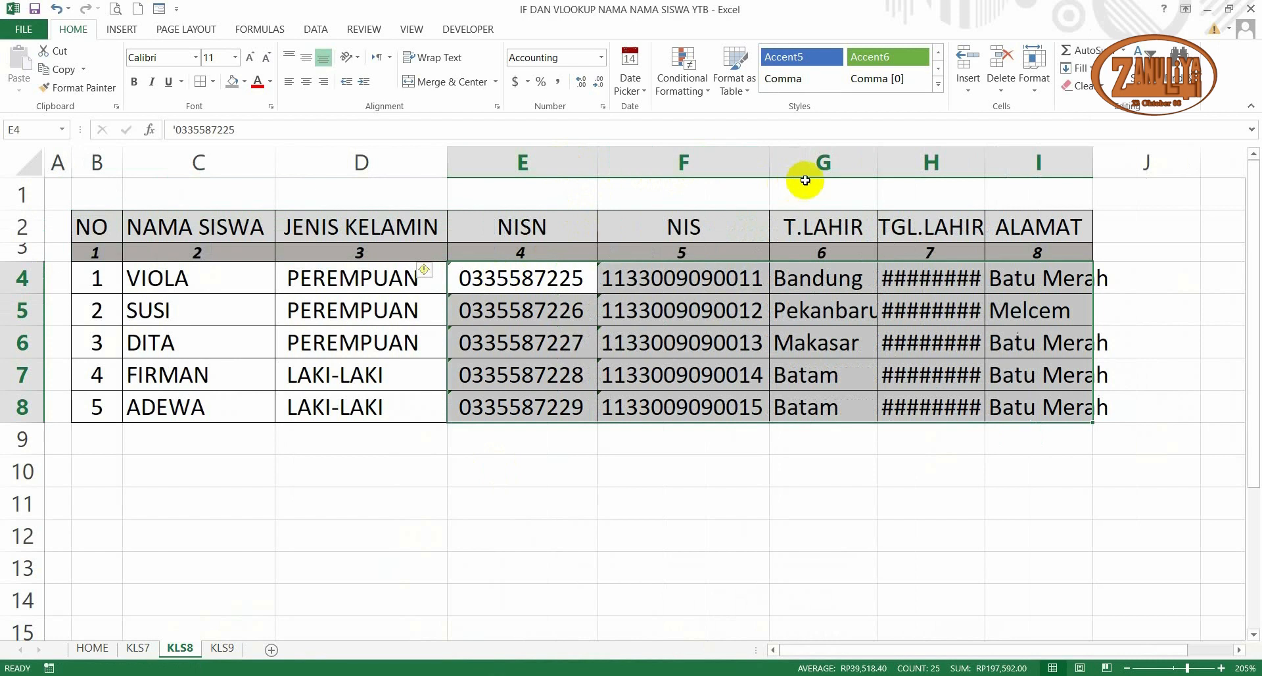
double_click(878, 168)
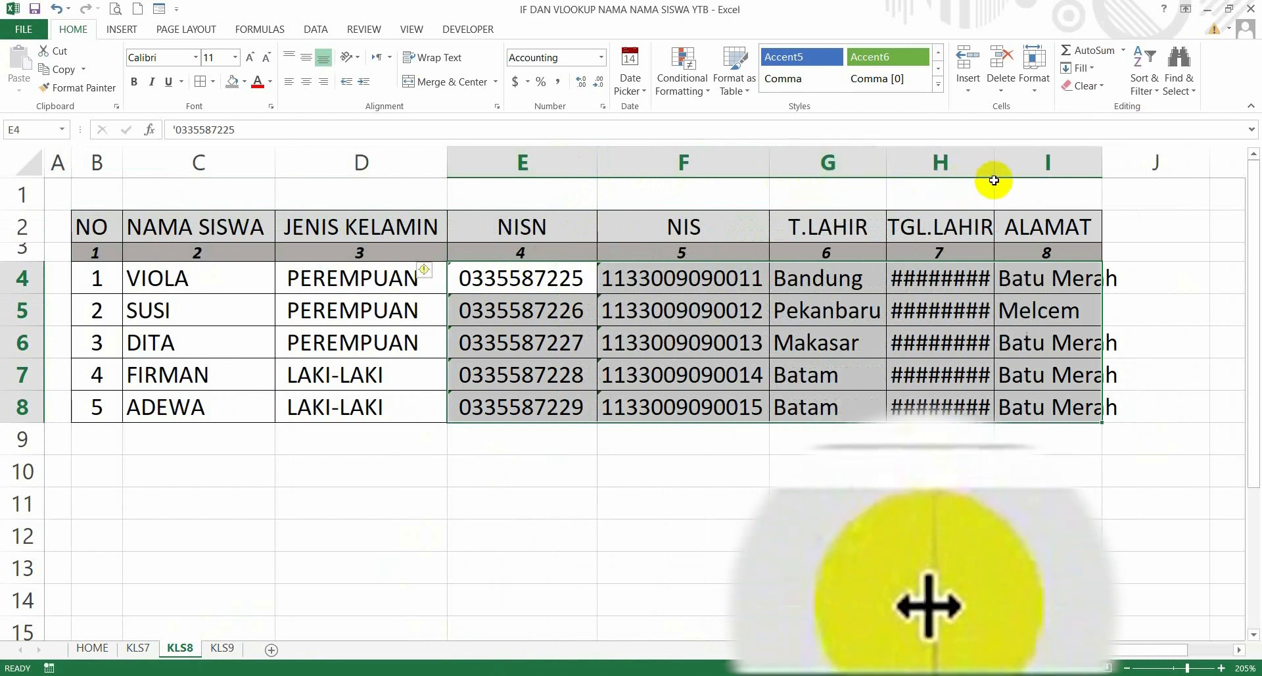
double_click(995, 169)
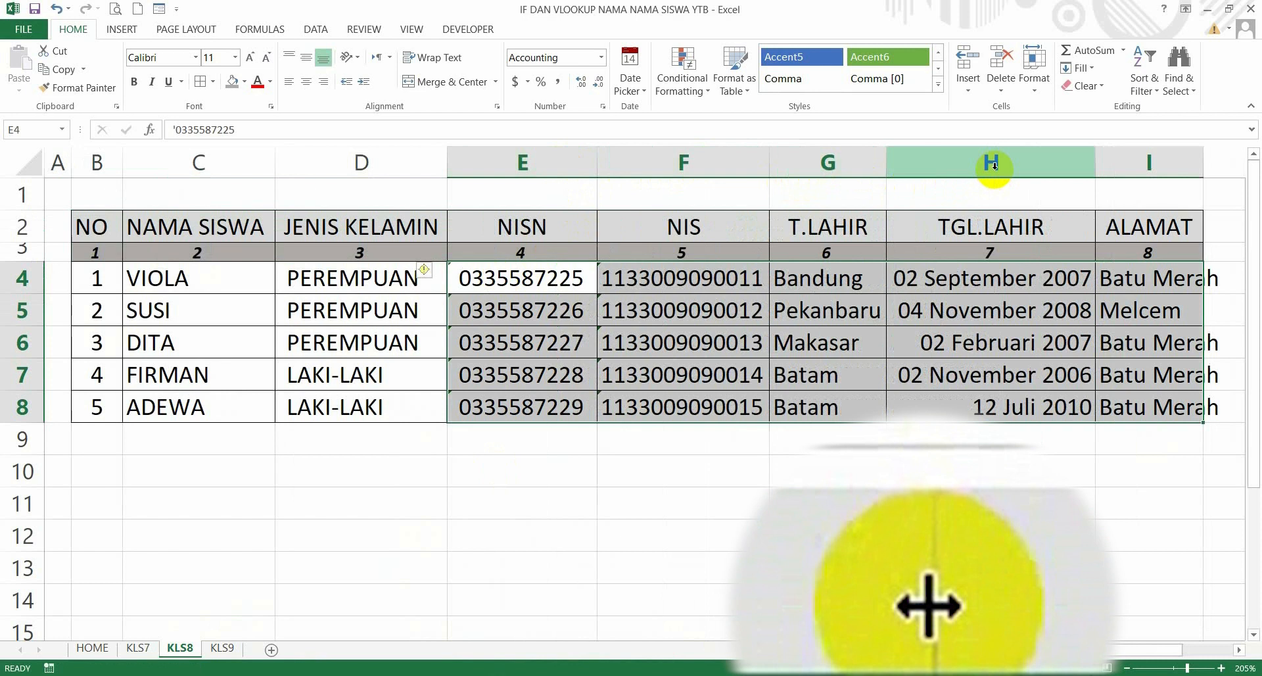
double_click(1201, 172)
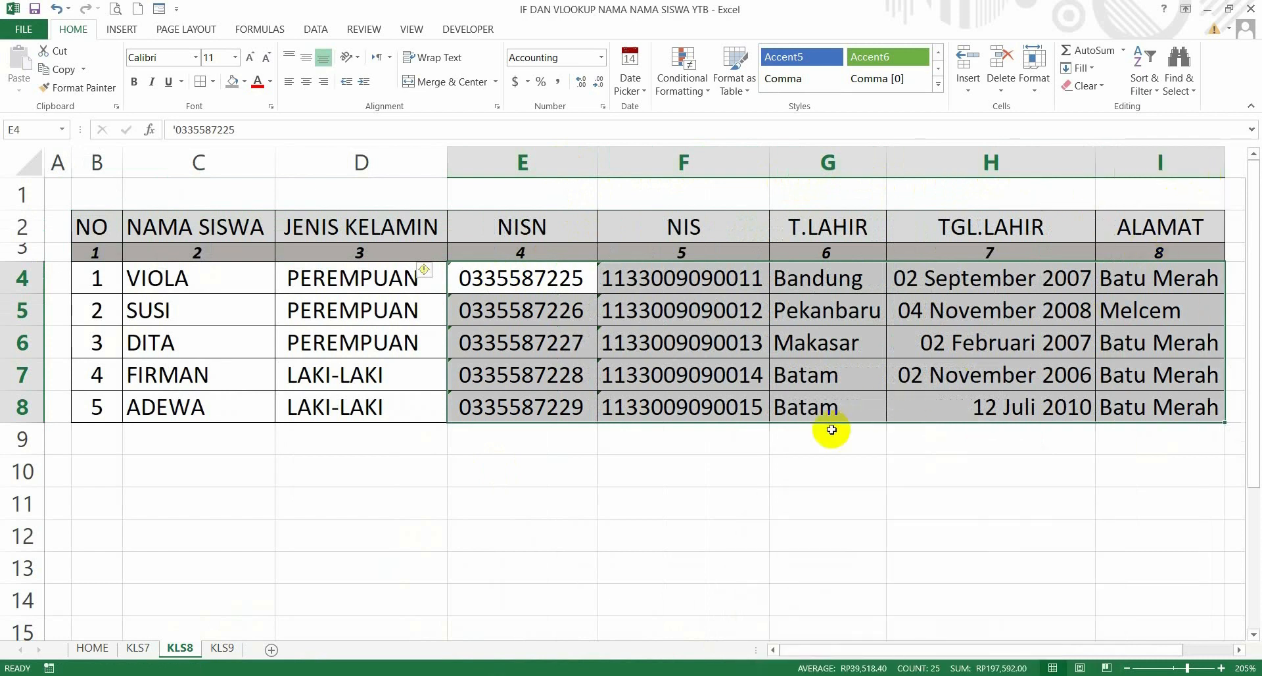
left_click(668, 333)
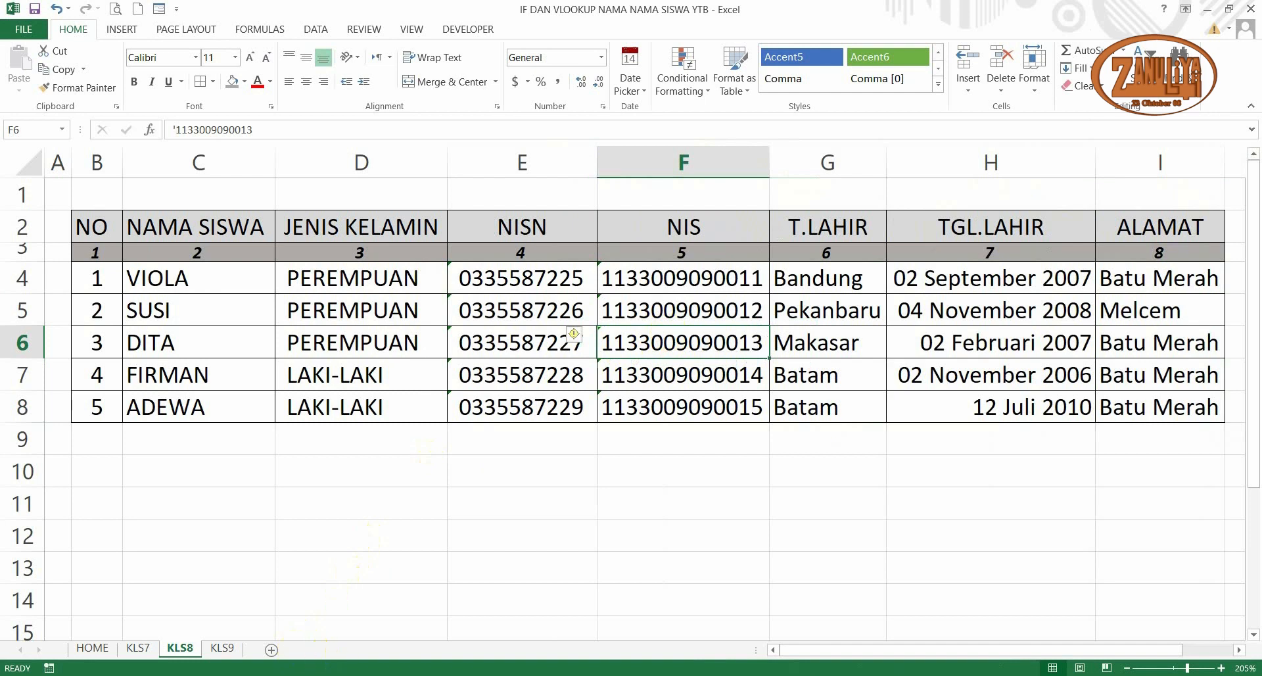
Switch to the YTB2 workbook and copy the NISN-to-ALAMAT student data in D4:H8 of its KLS9 sheet
mouse_move(671, 675)
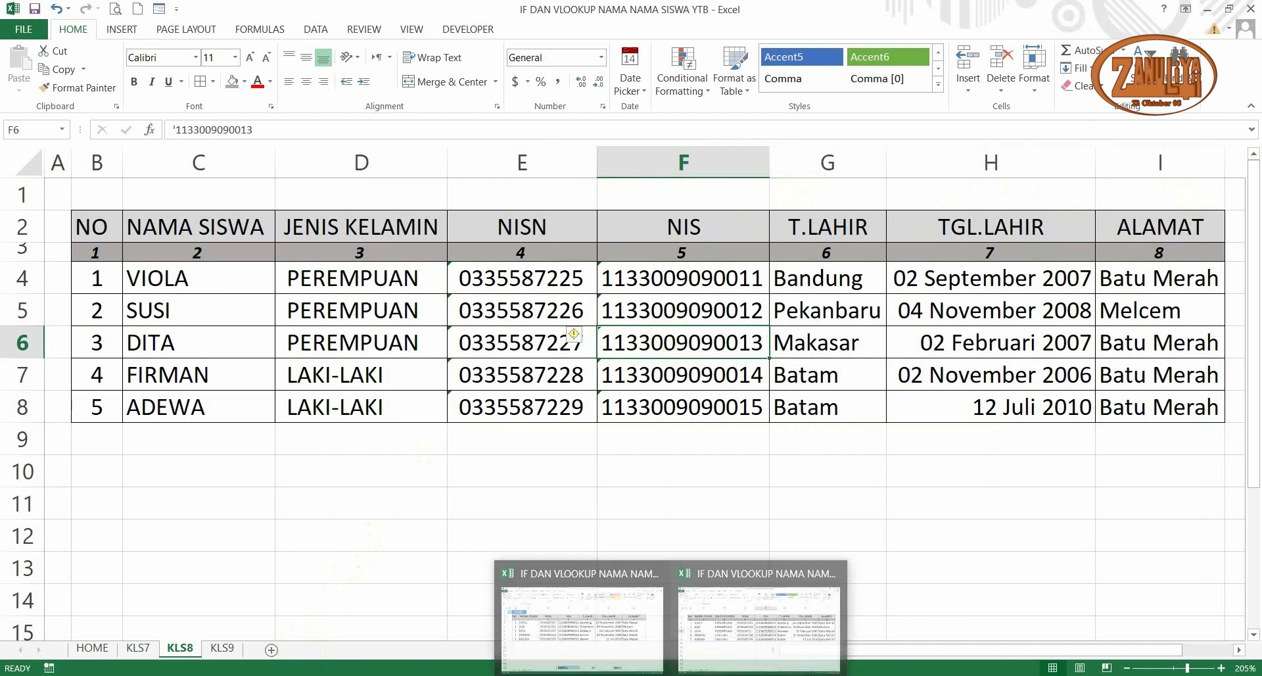
left_click(620, 627)
left_click(222, 648)
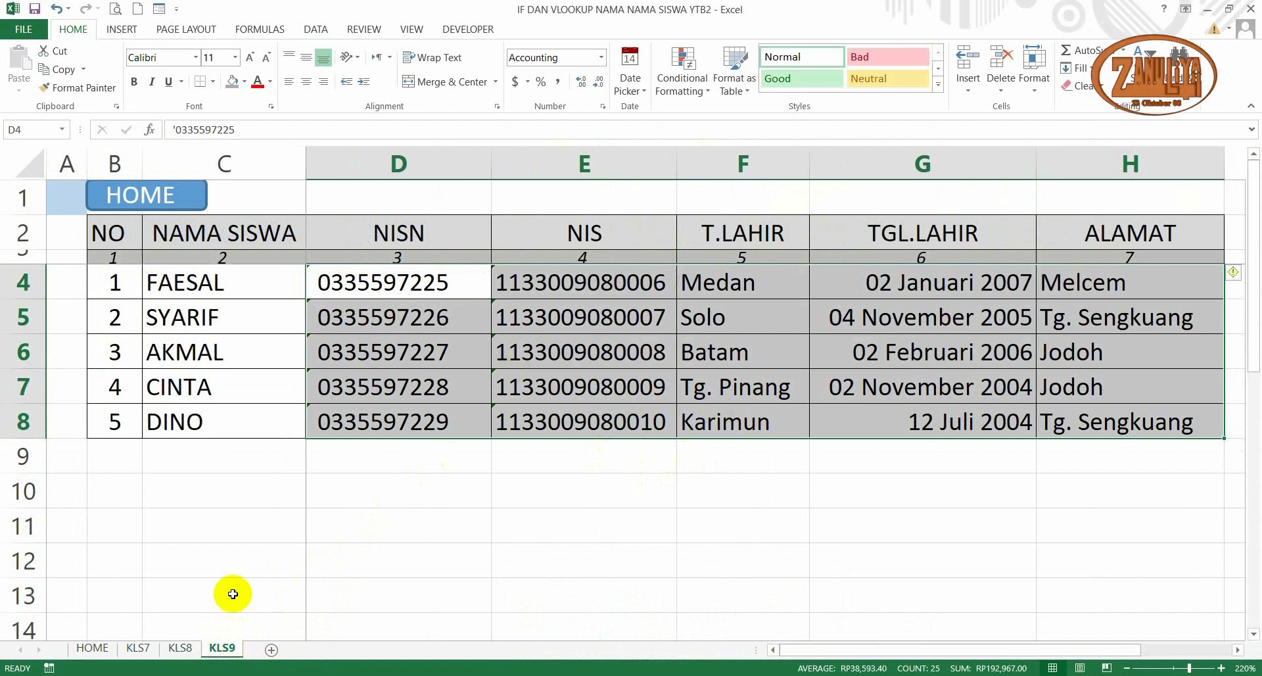
left_click(177, 646)
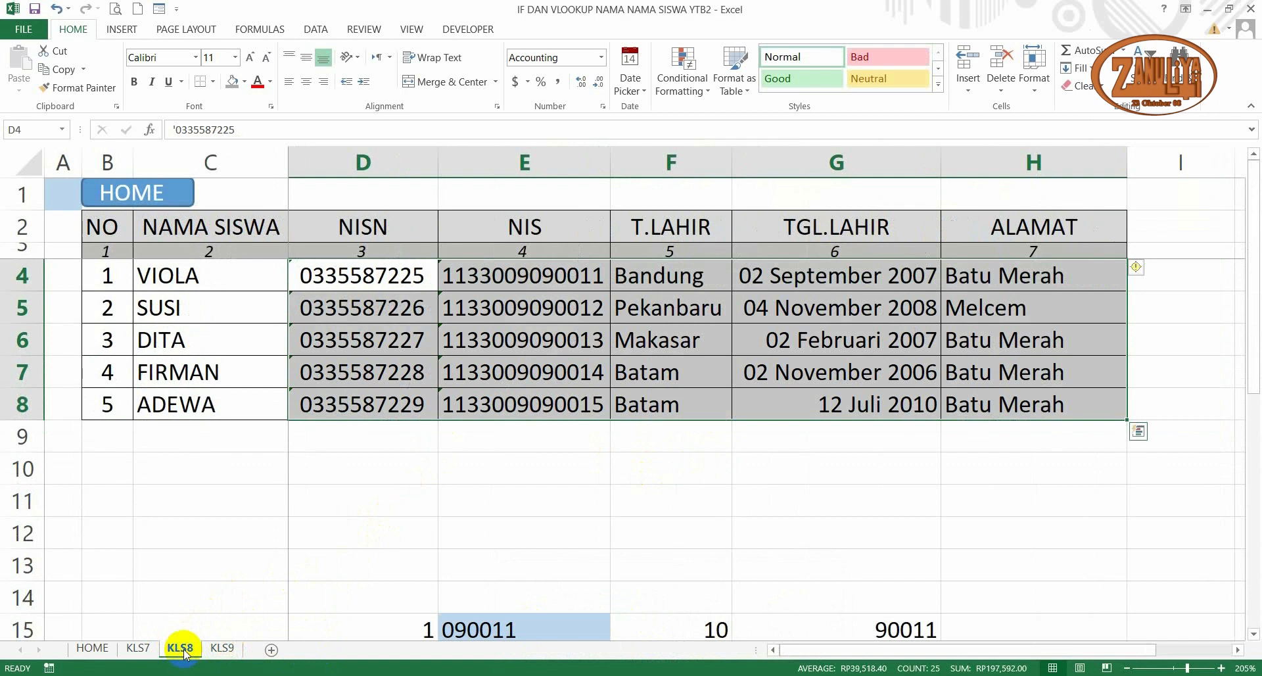
left_click(221, 647)
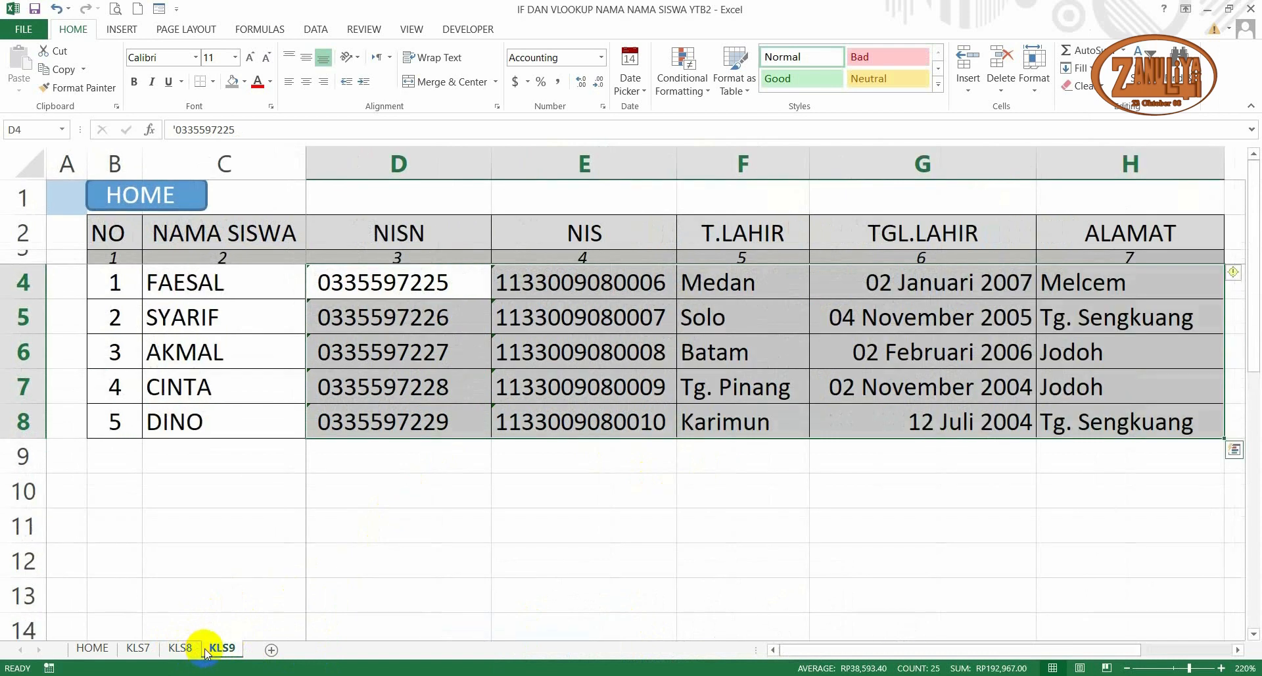
left_click(178, 648)
left_click(215, 651)
left_click(484, 546)
left_click(403, 284)
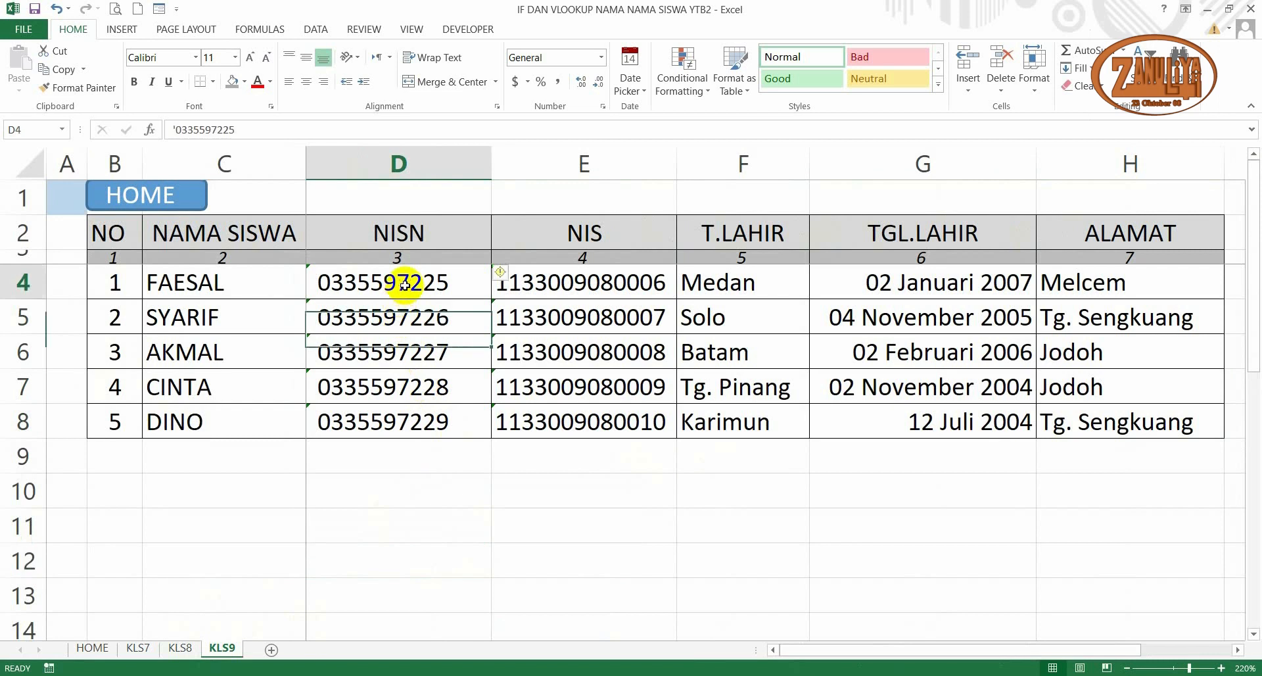
left_click(1111, 427, "shift")
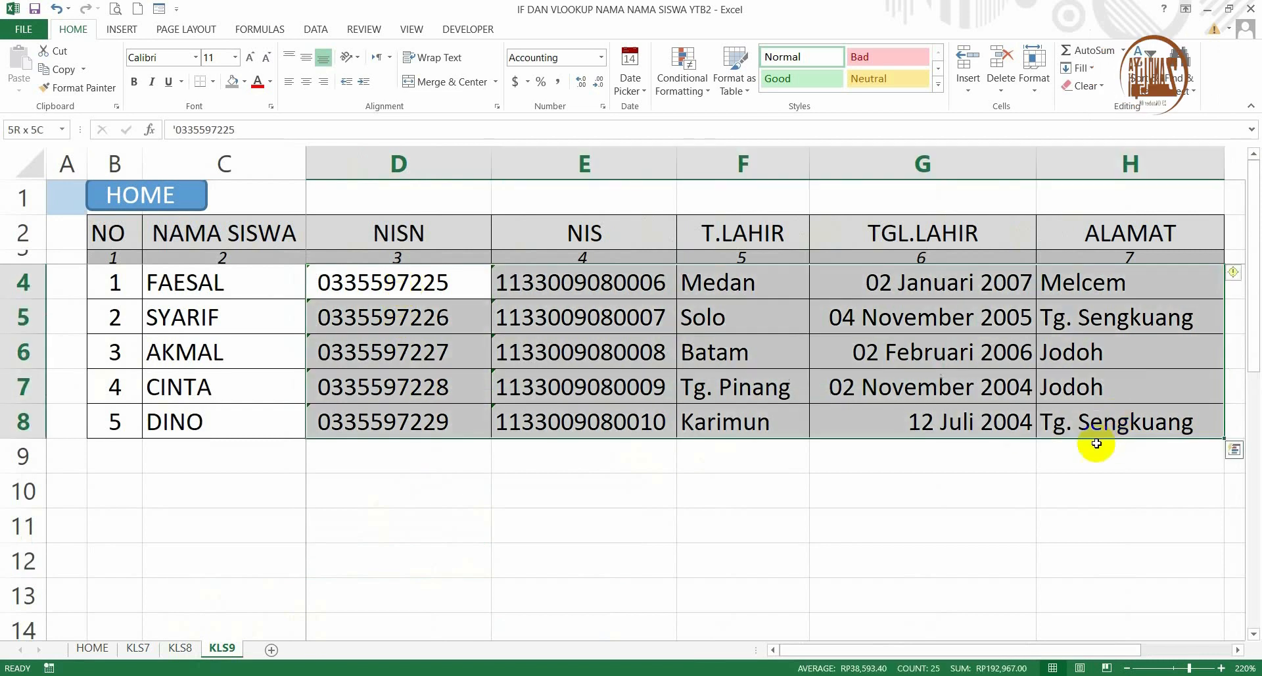
key("ctrl+c")
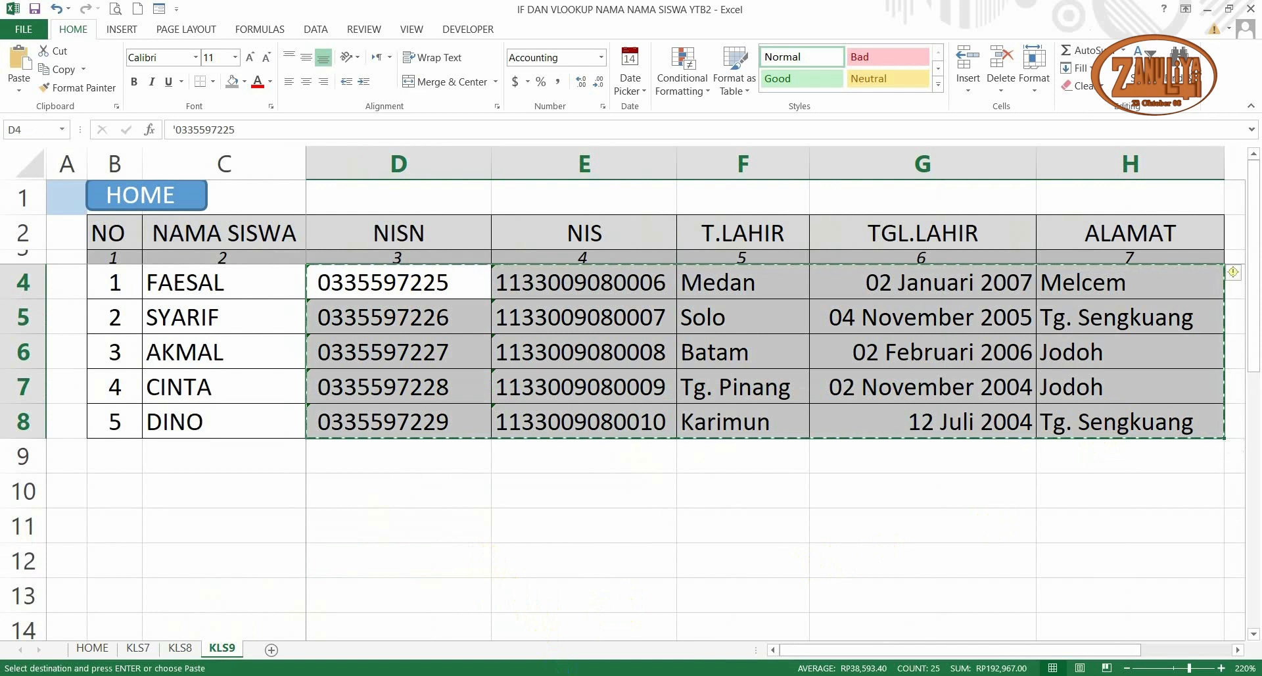
Return to the YTB workbook and paste the copied student data at E4 on its KLS9 sheet
mouse_move(671, 675)
left_click(727, 656)
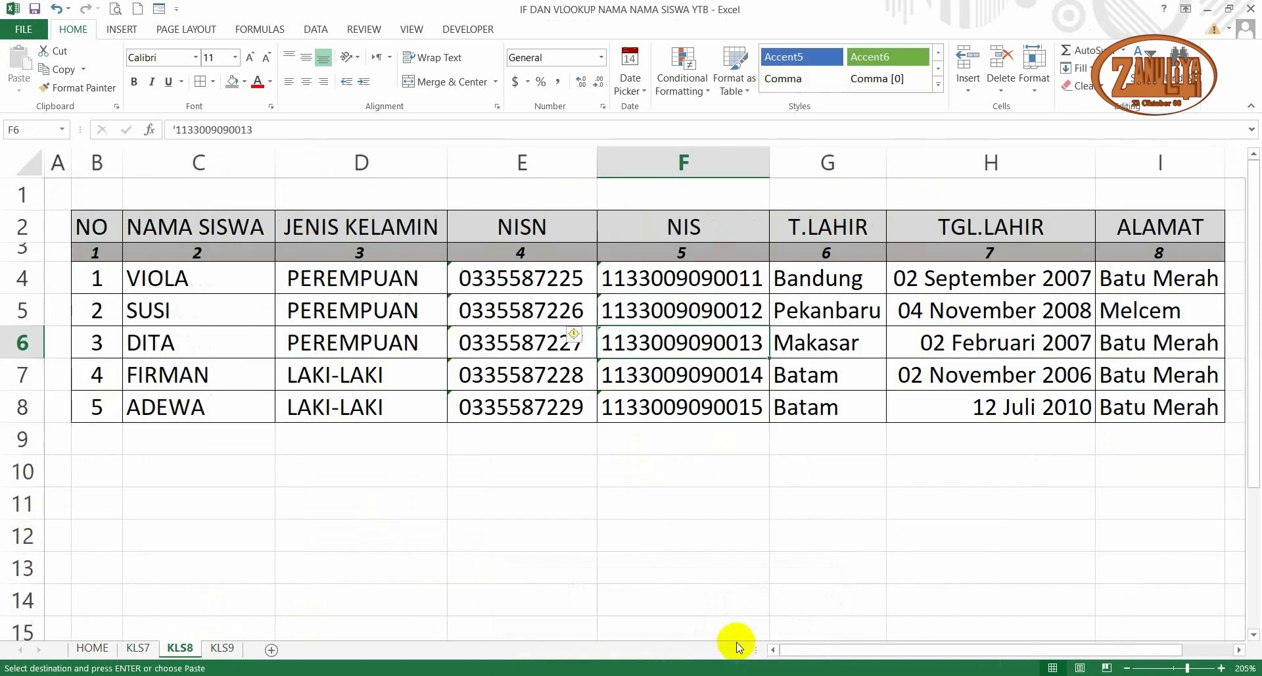
left_click(222, 648)
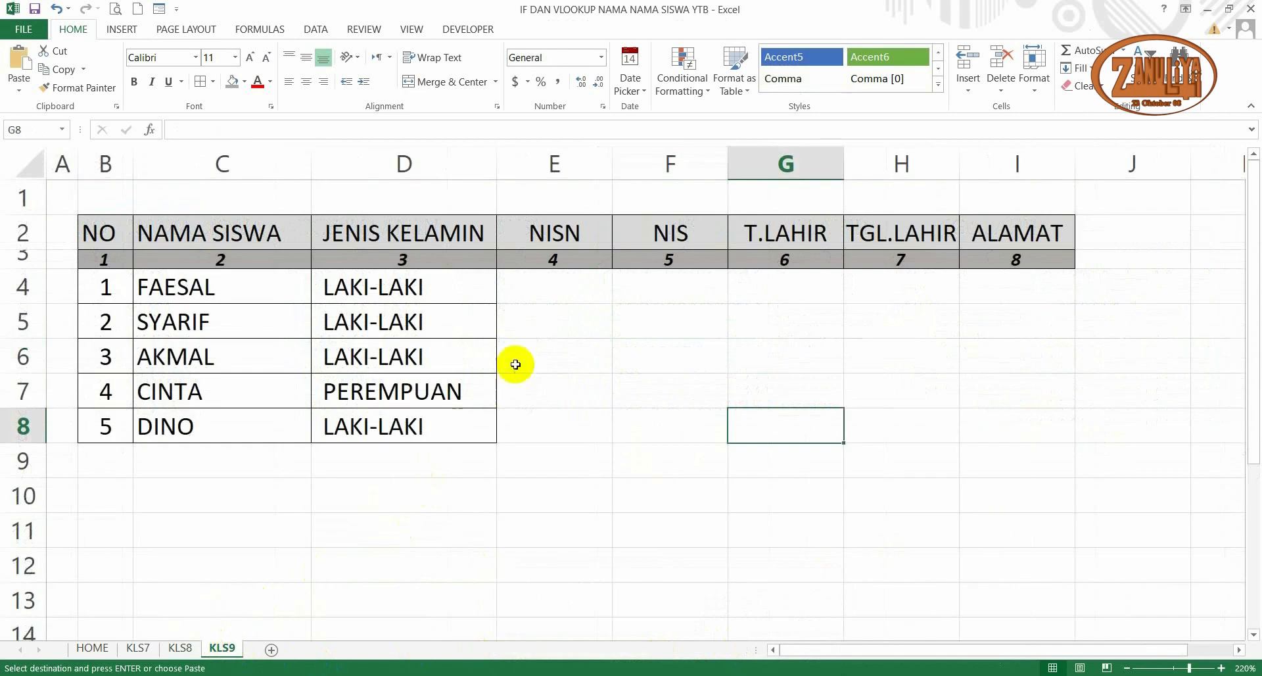
left_click(548, 278)
key("Return")
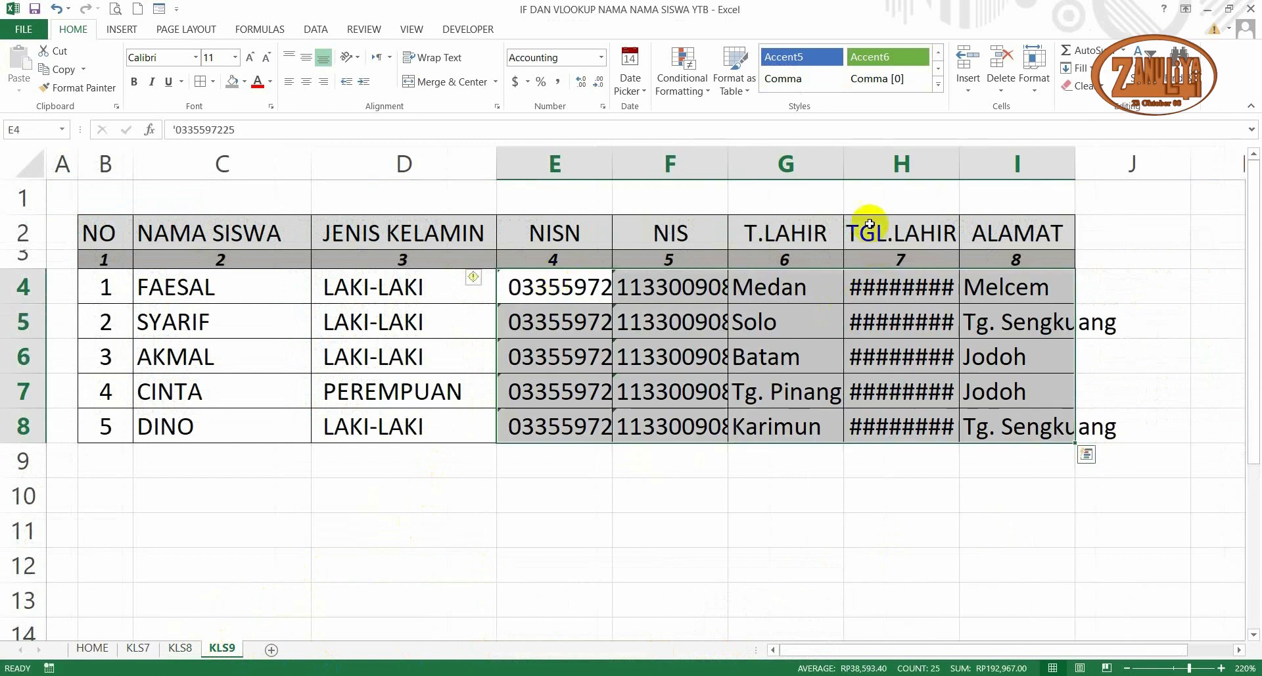
AutoFit columns F to I on the KLS9 sheet to the pasted NIS, birthplace, birth date and address data
double_click(845, 170)
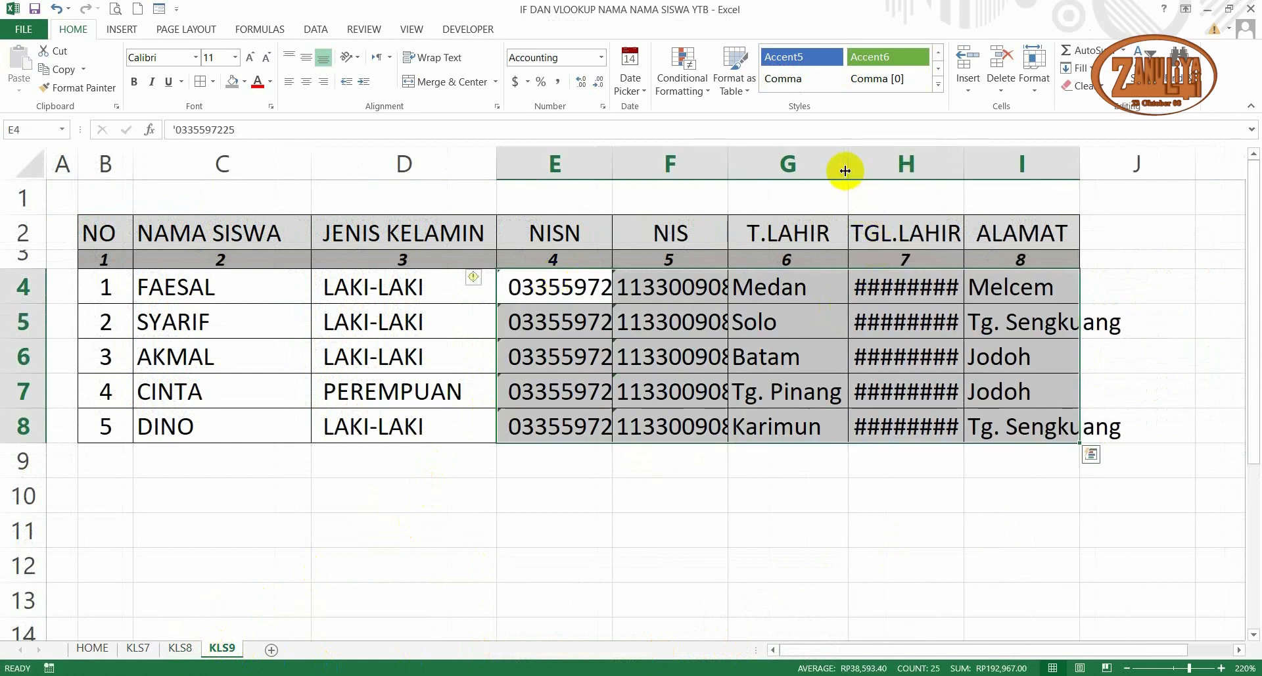
double_click(726, 176)
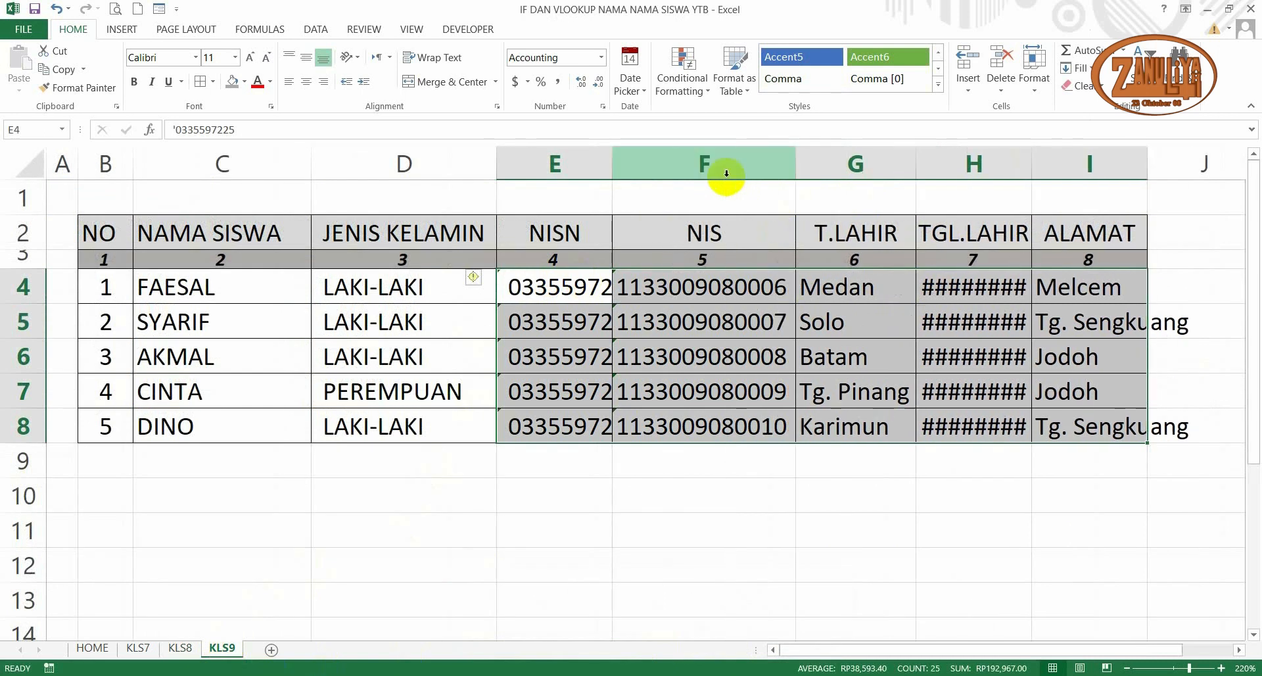
double_click(1030, 173)
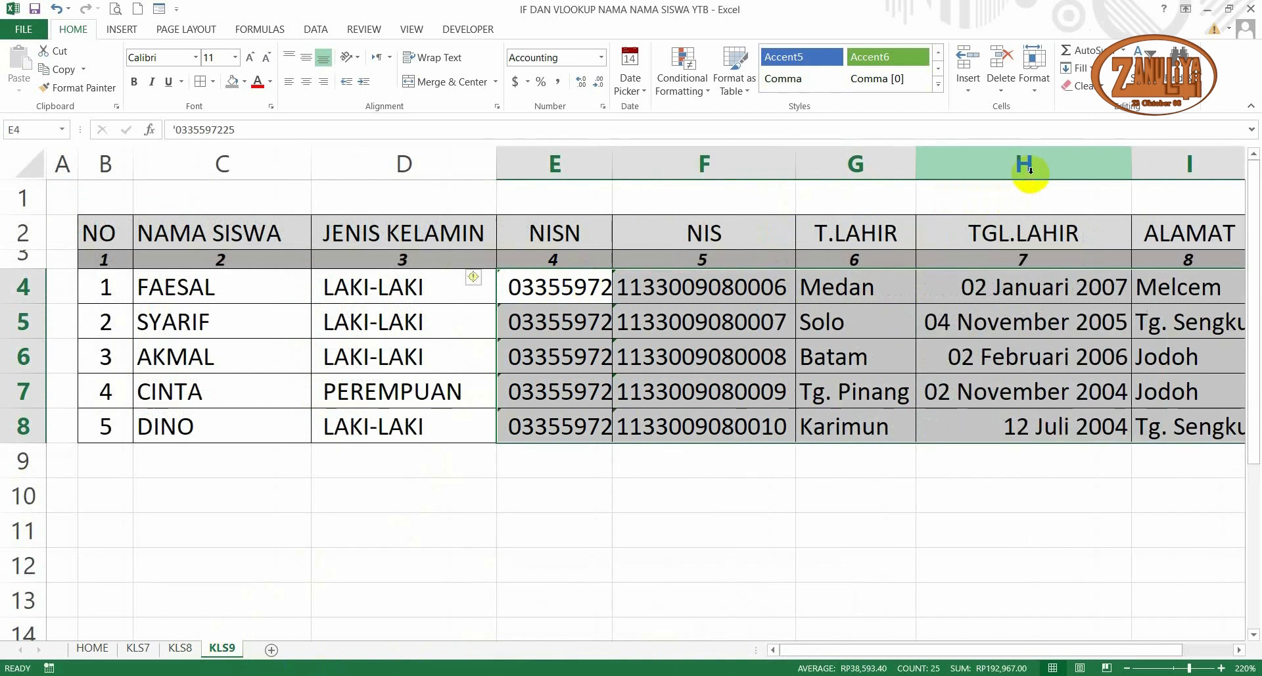
left_click_drag(1174, 653, 1236, 654)
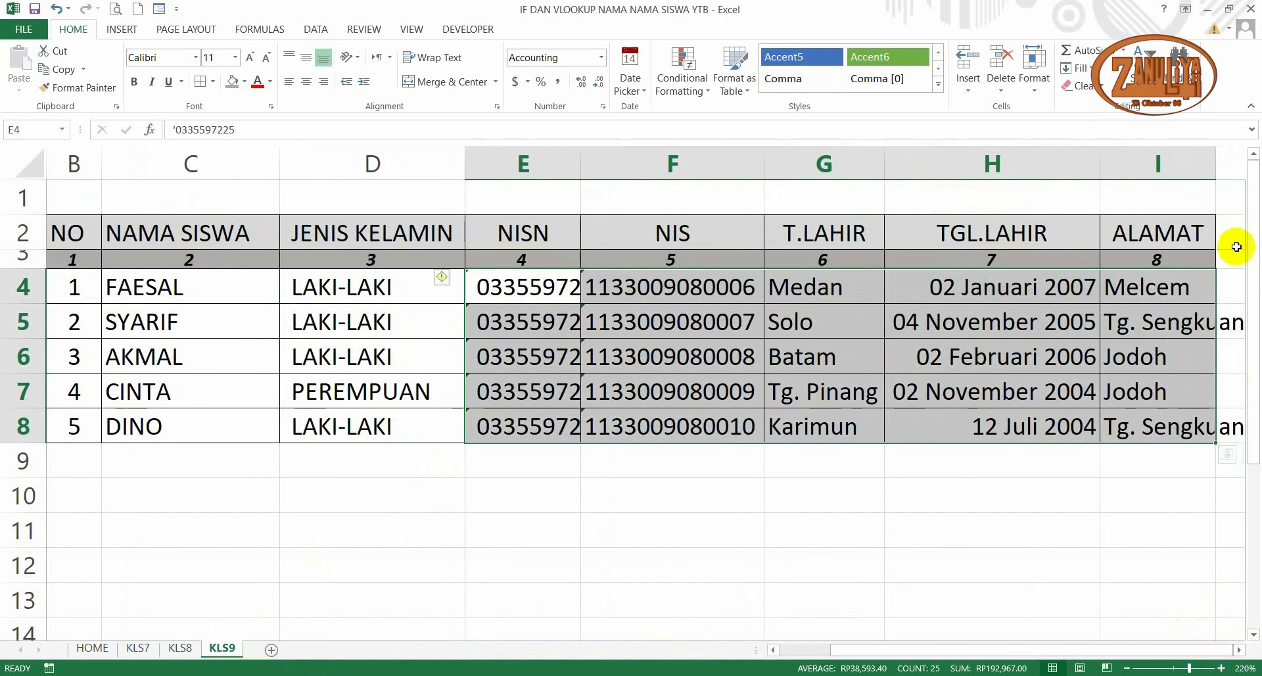
double_click(1215, 171)
left_click(832, 345)
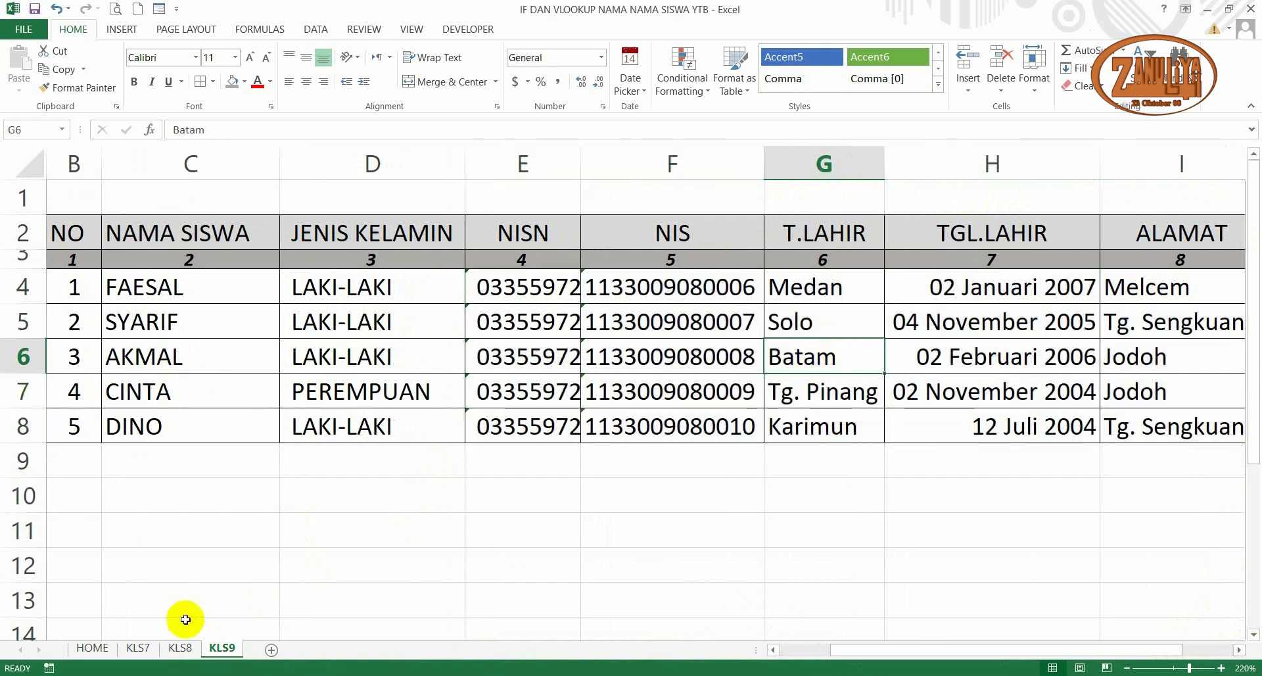
Review the filled student tables on the KLS7, KLS8 and KLS9 sheets
left_click(187, 649)
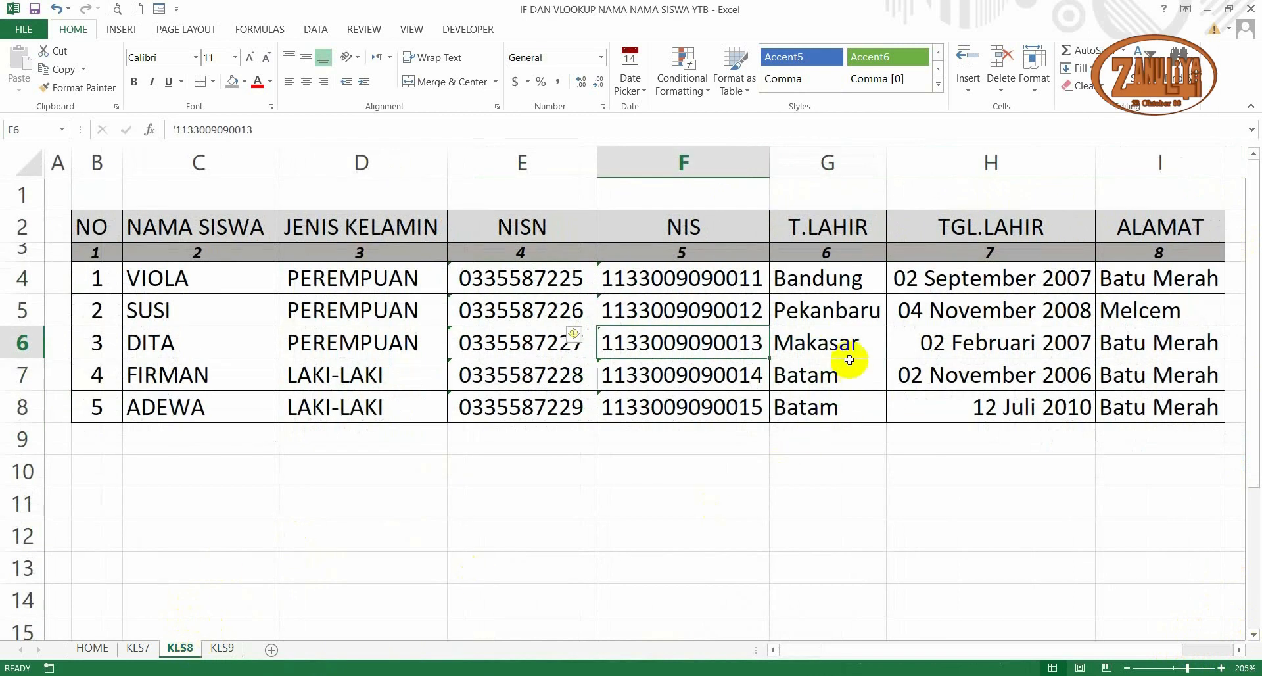
left_click(141, 649)
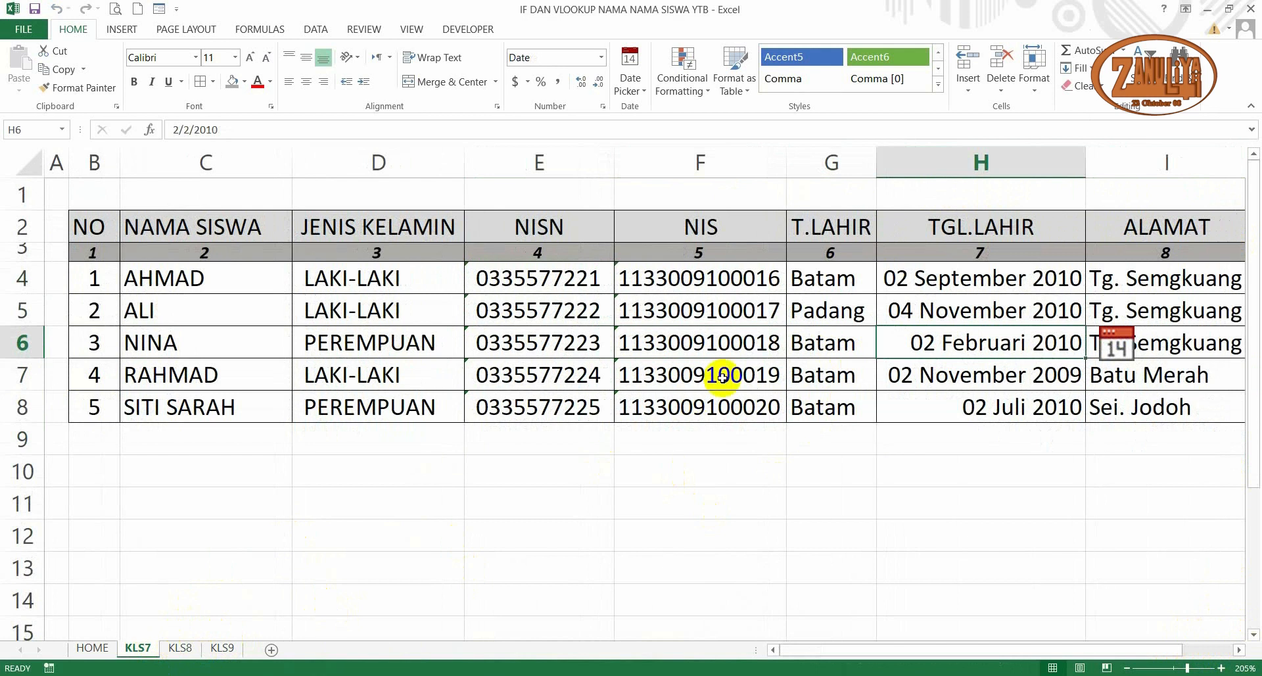
left_click(184, 653)
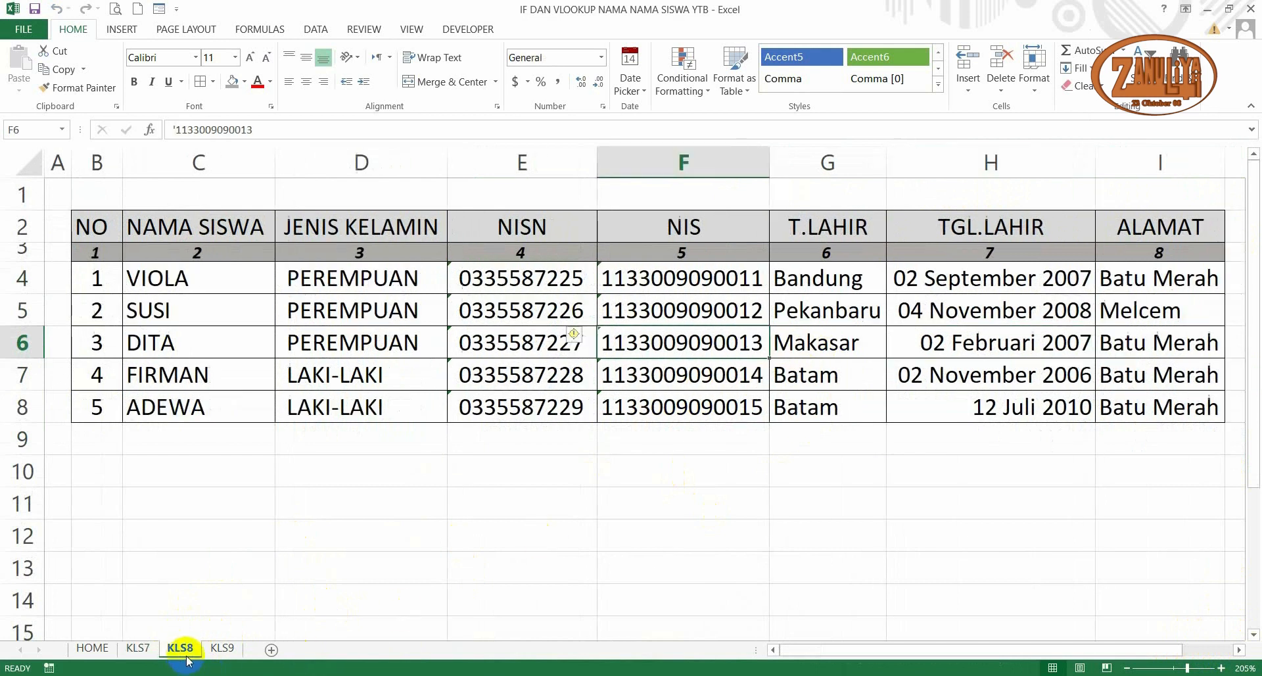
left_click(217, 649)
left_click(146, 651)
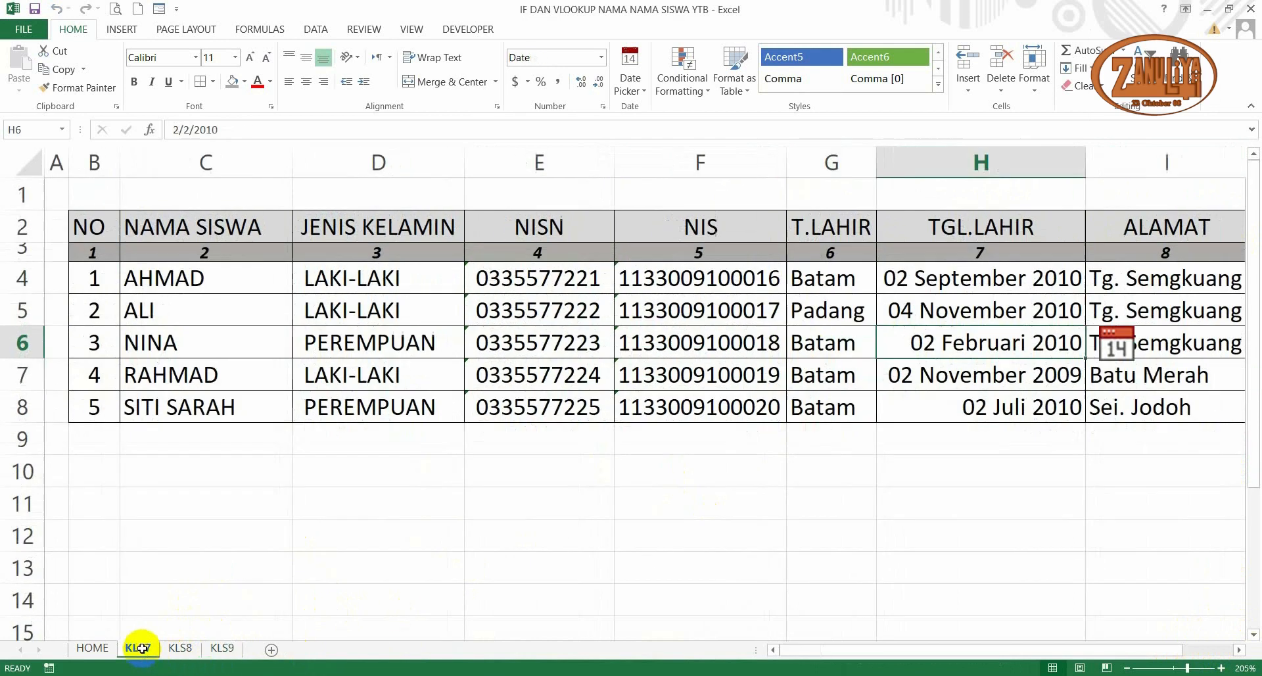
left_click(297, 547)
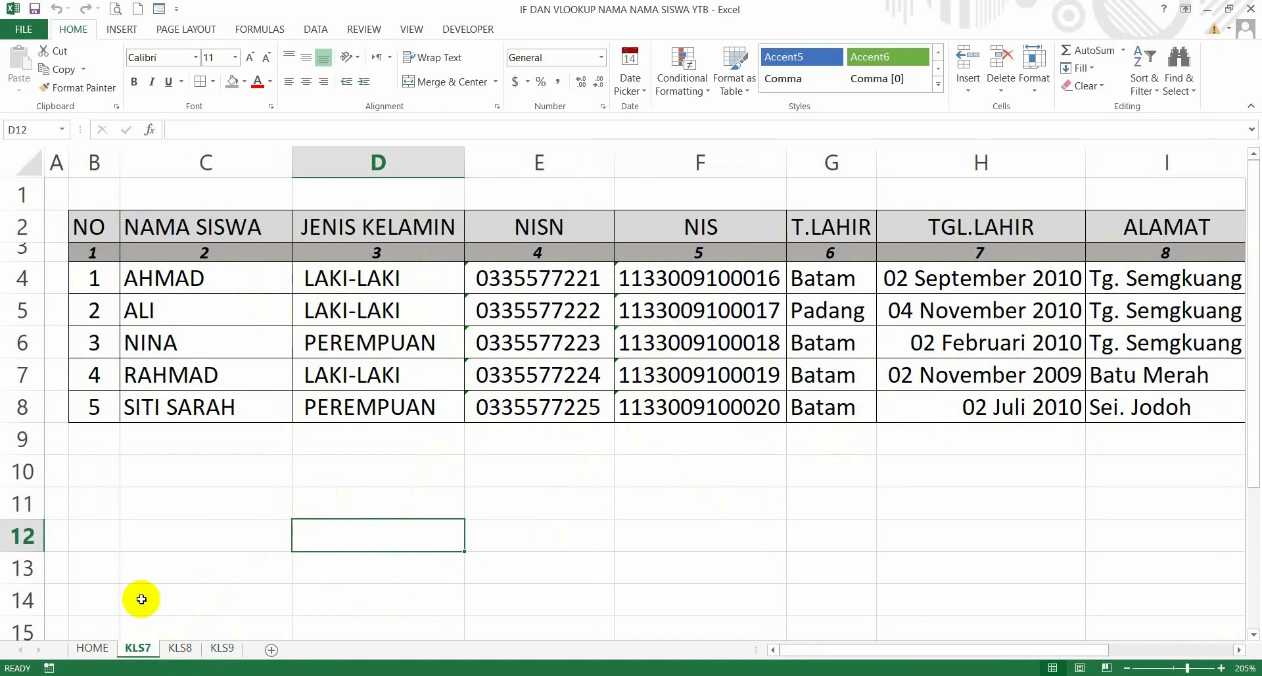
On the HOME sheet, delete row 4 holding the class name and L/P headings
left_click(94, 648)
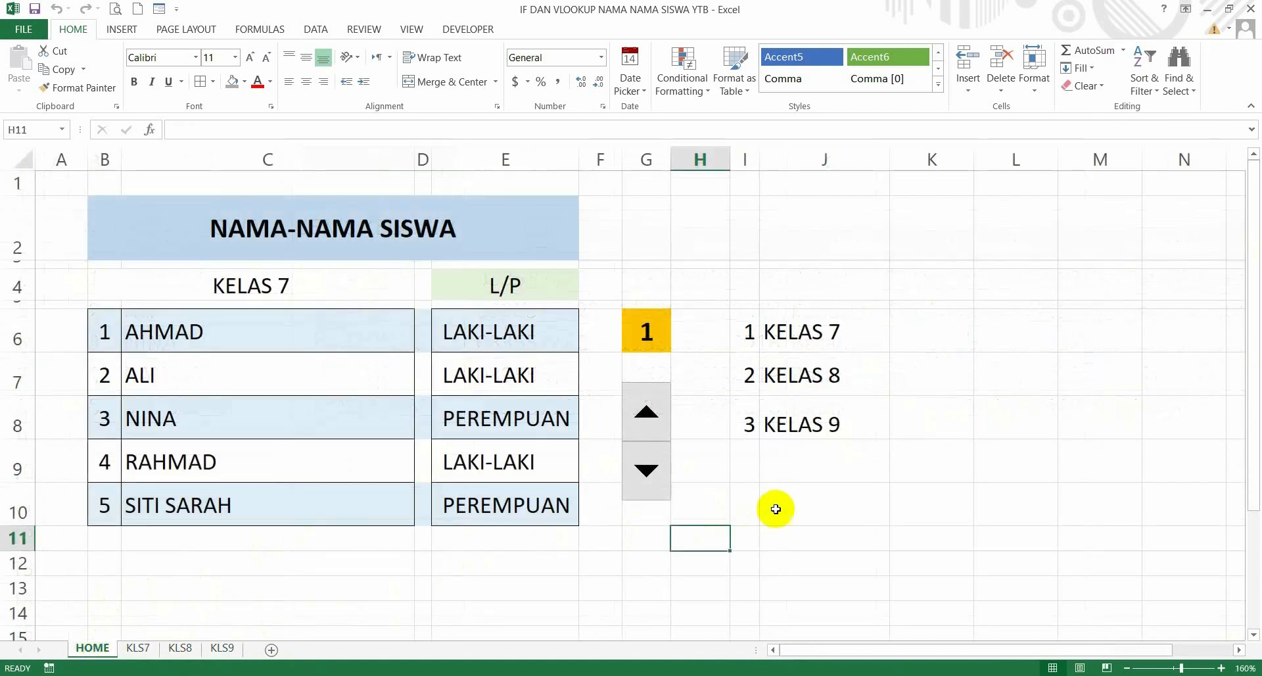
left_click(826, 498)
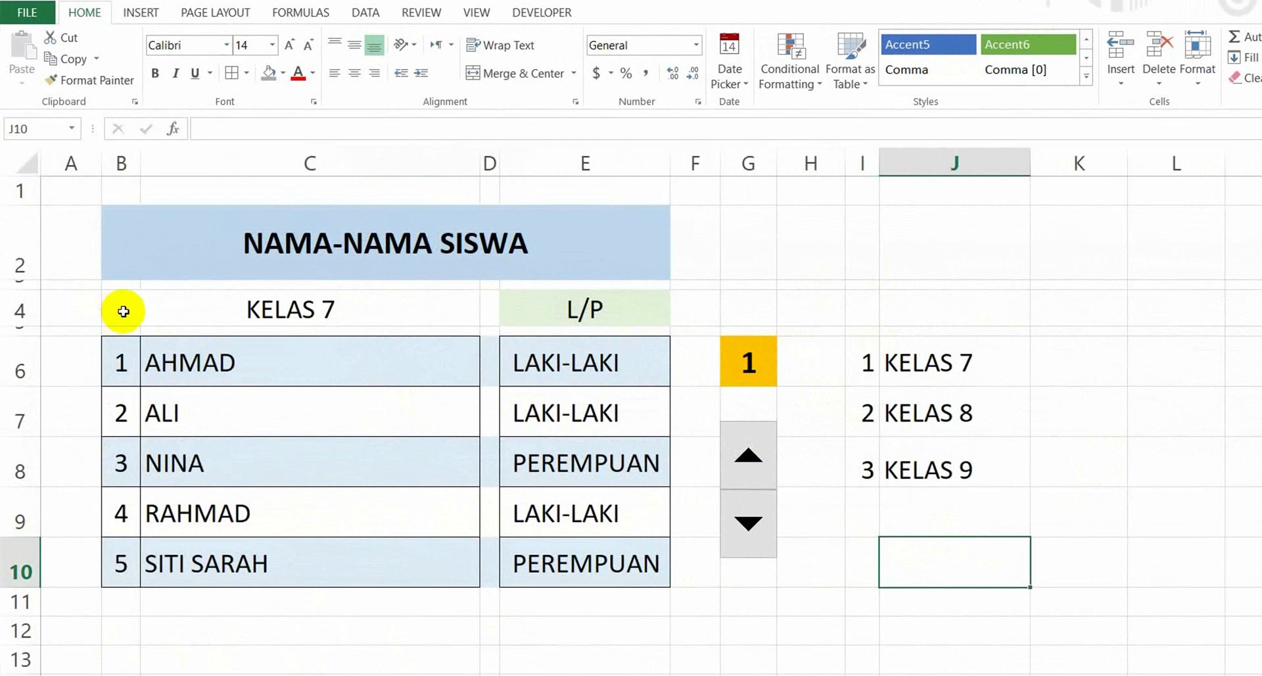
left_click_drag(123, 311, 578, 309)
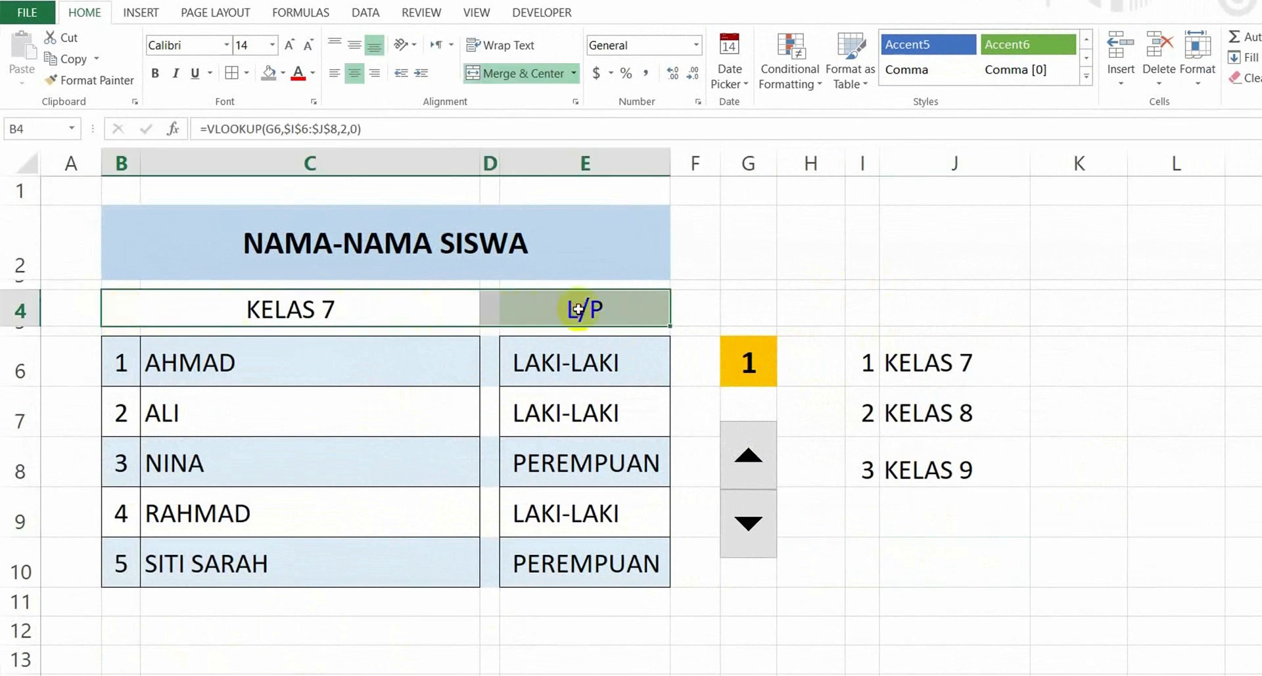
left_click(1159, 76)
left_click(1181, 131)
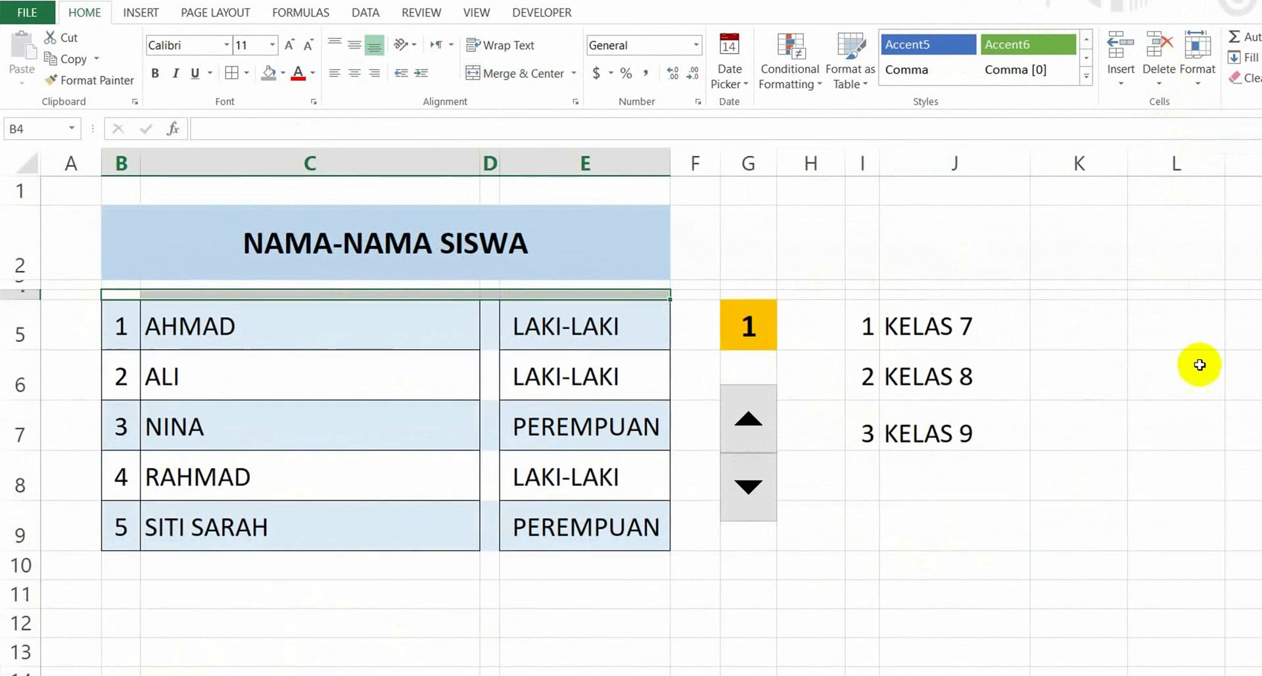
left_click(1172, 486)
Clear the class lookup list in I5:J7 on the HOME sheet
left_click_drag(857, 330, 947, 433)
key("Delete")
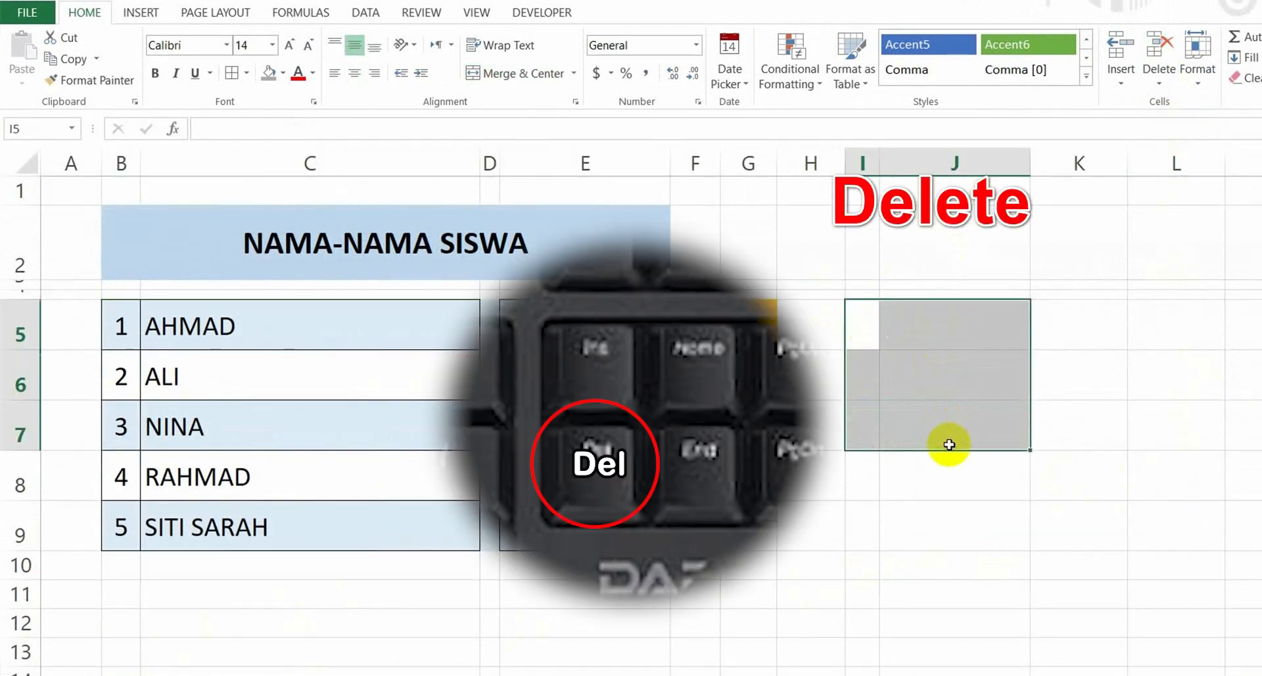
left_click(977, 492)
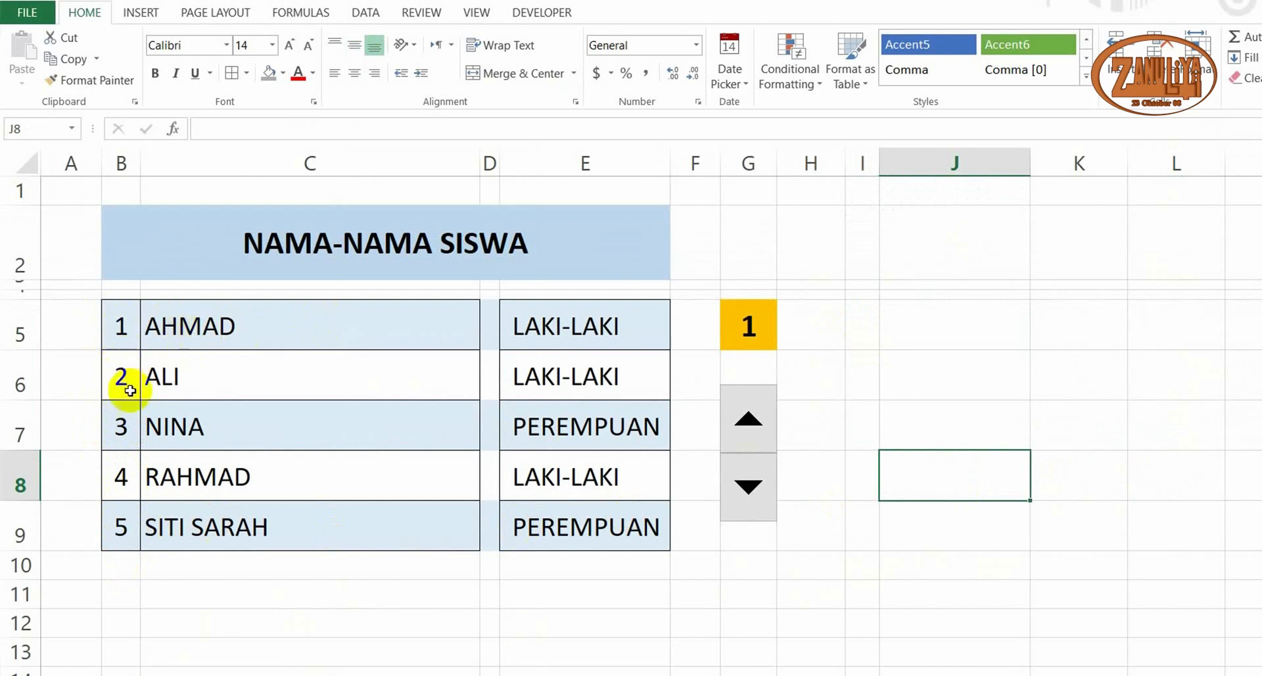
Enter the numbers 2 through 8 down B5:B11 on the HOME sheet
left_click(123, 330)
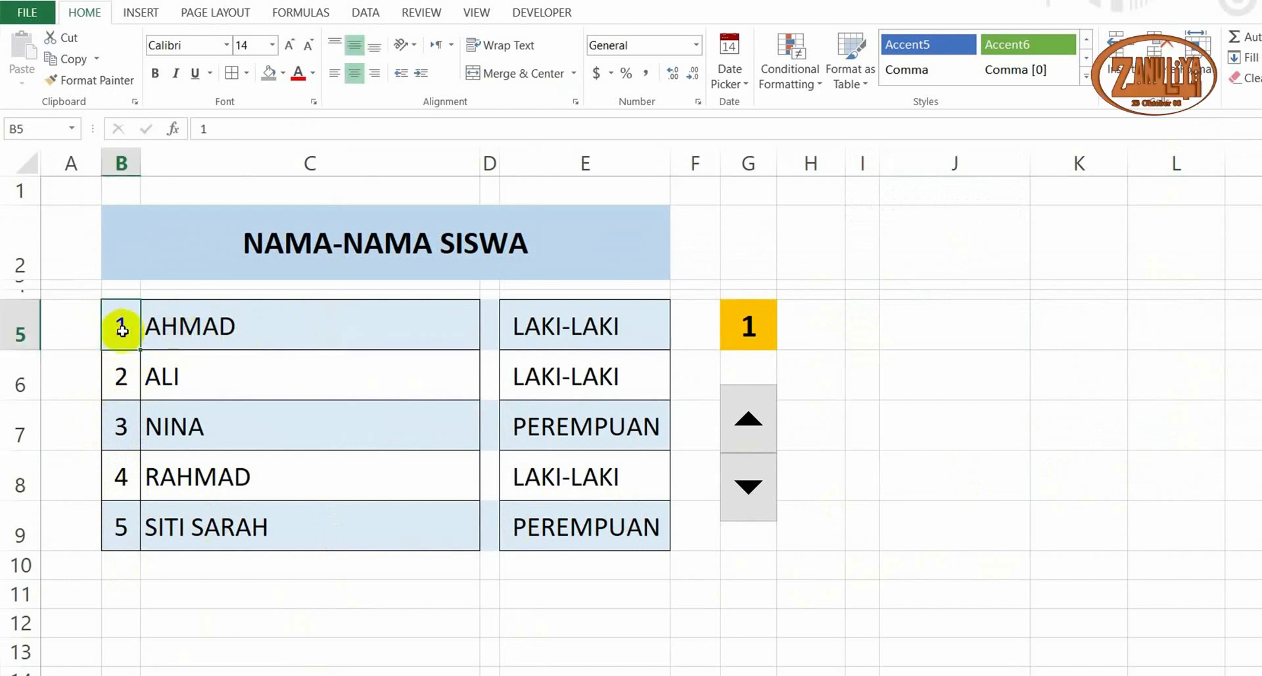
type("2")
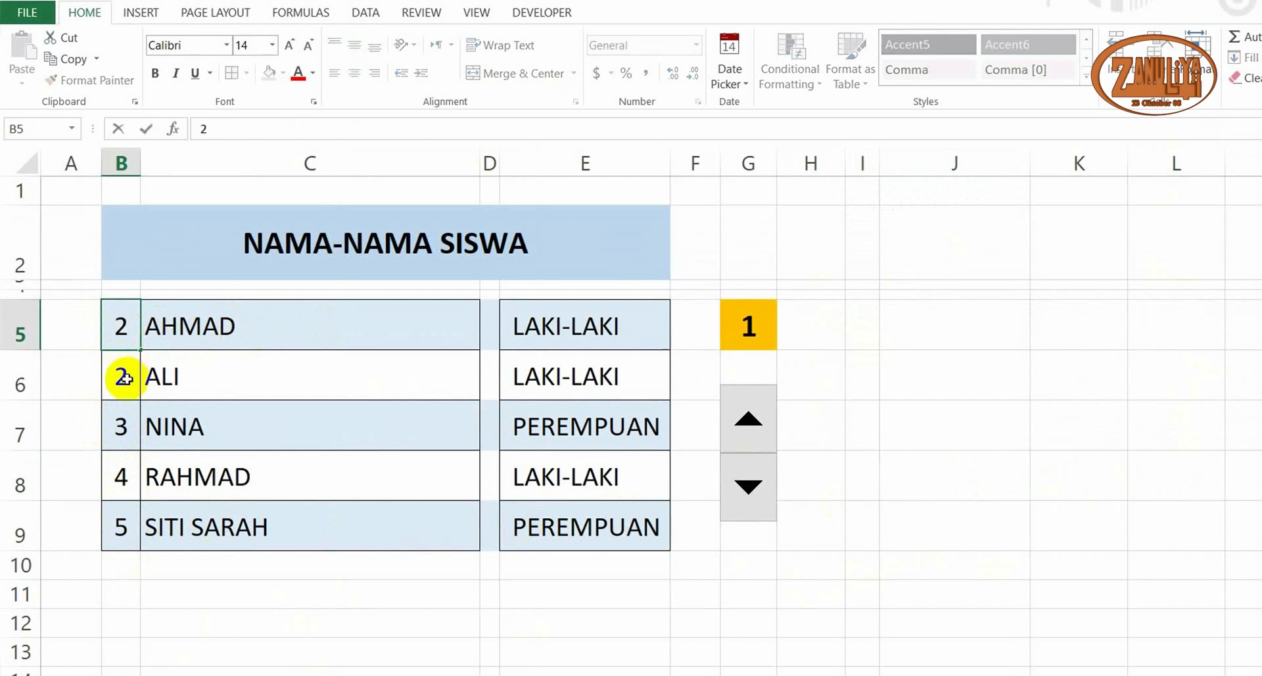
key("Return")
type("3")
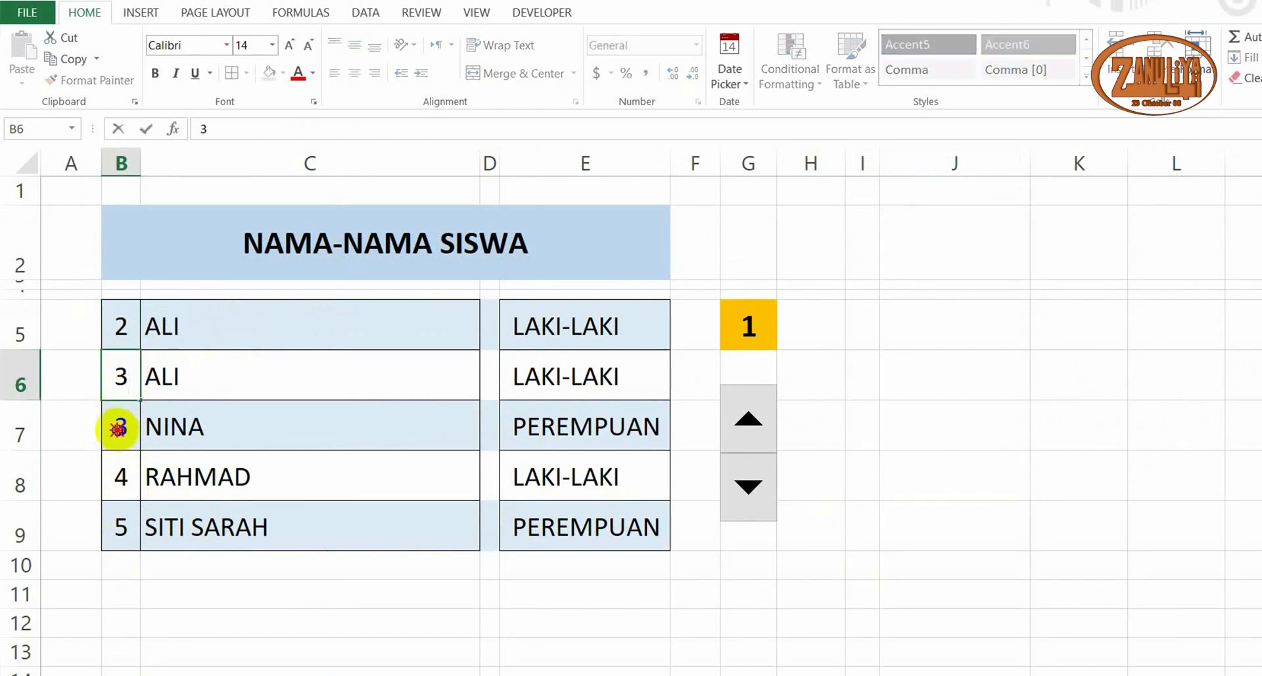
key("Return")
type("4")
key("Return")
type("5")
key("Return")
type("6")
key("Return")
type("7")
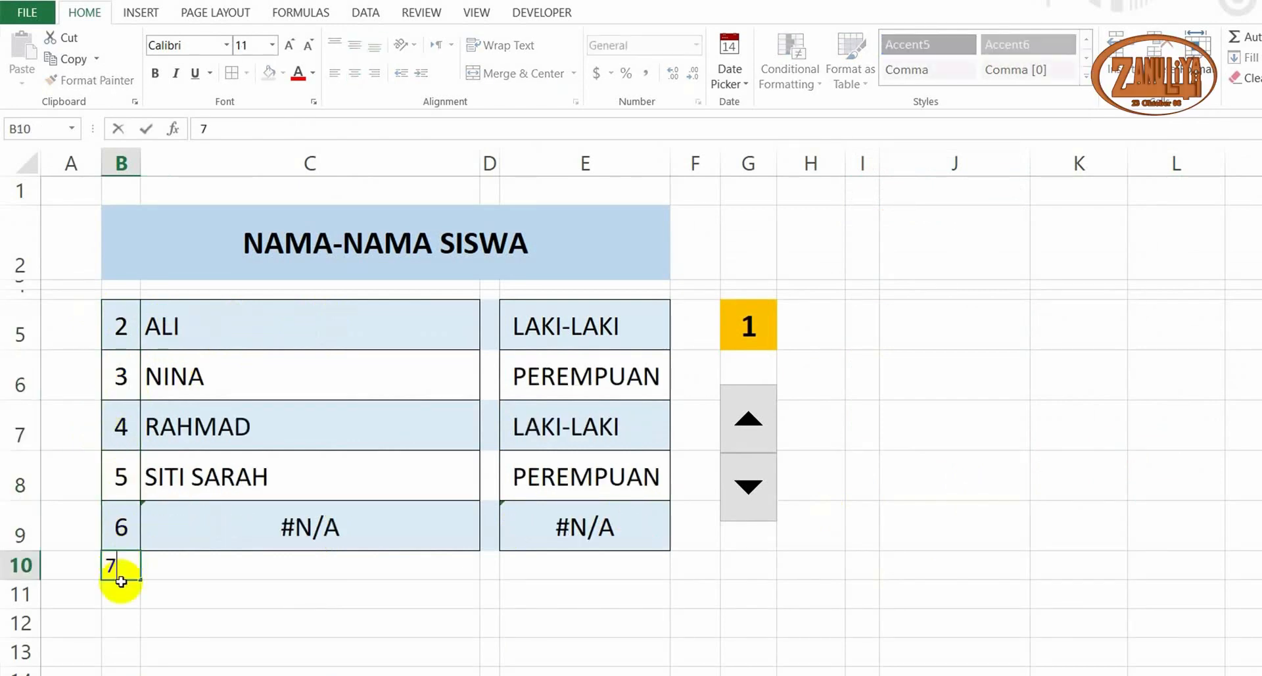
key("Return")
type("8")
left_click(220, 604)
left_click(562, 604)
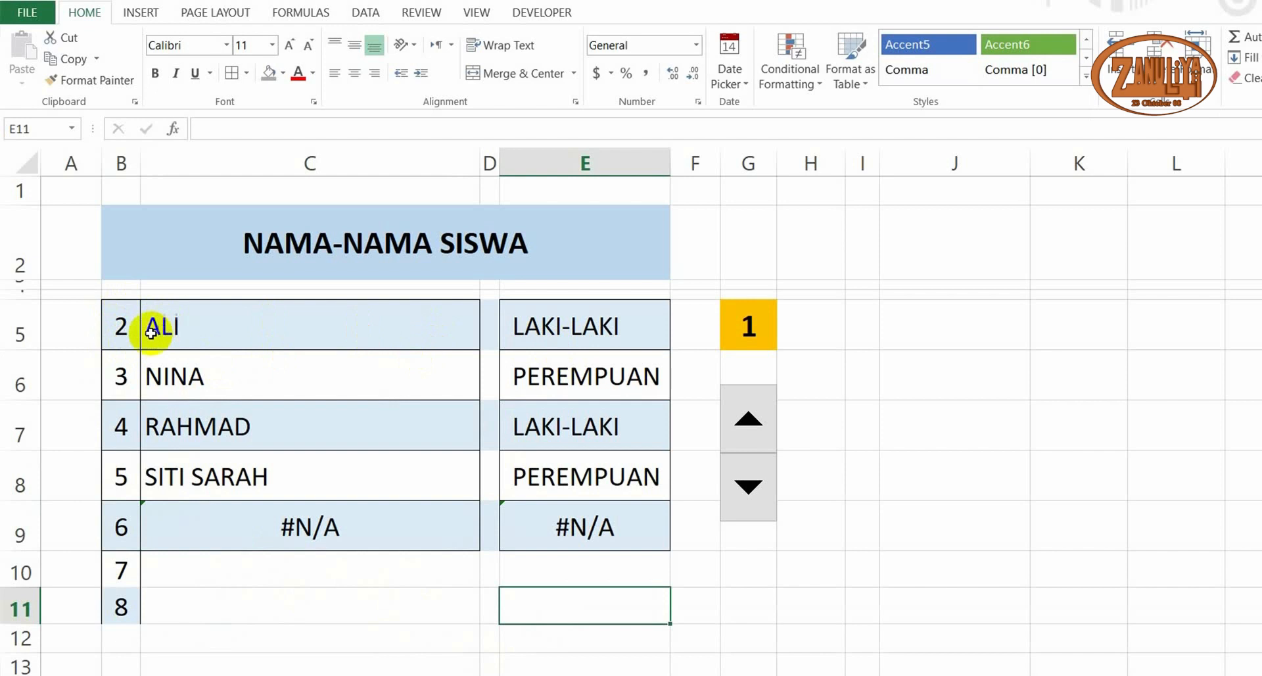
left_click(118, 324)
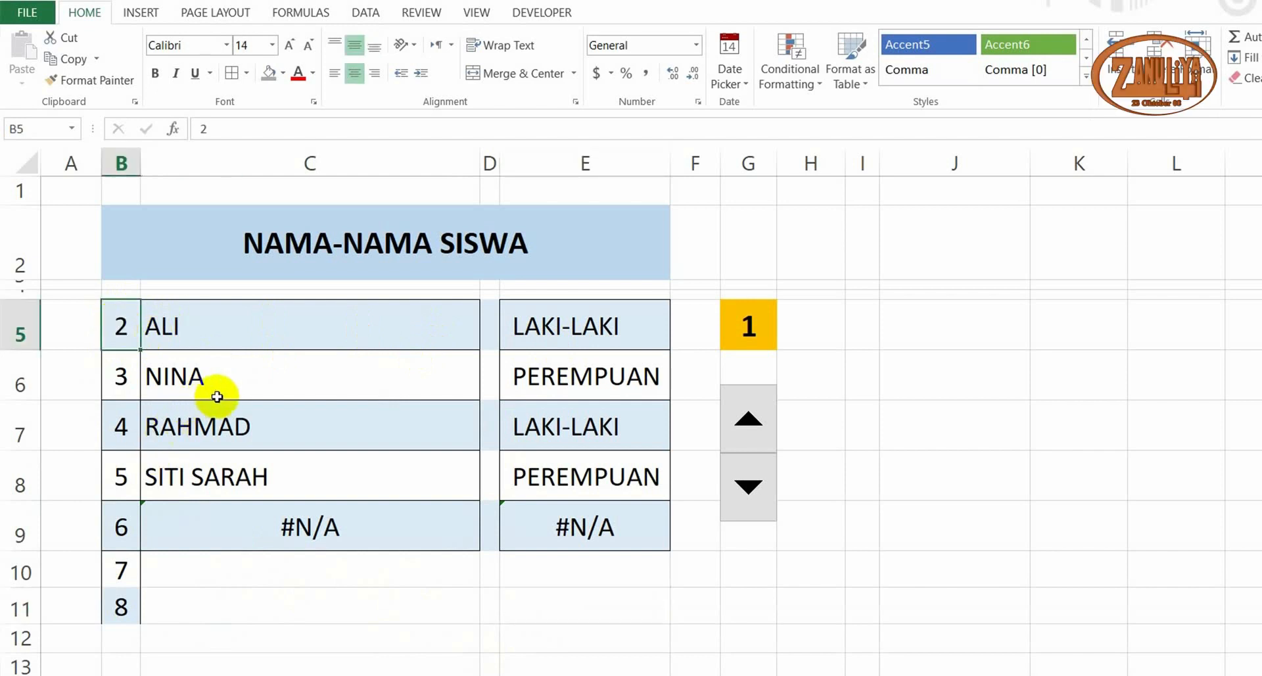
left_click(110, 378)
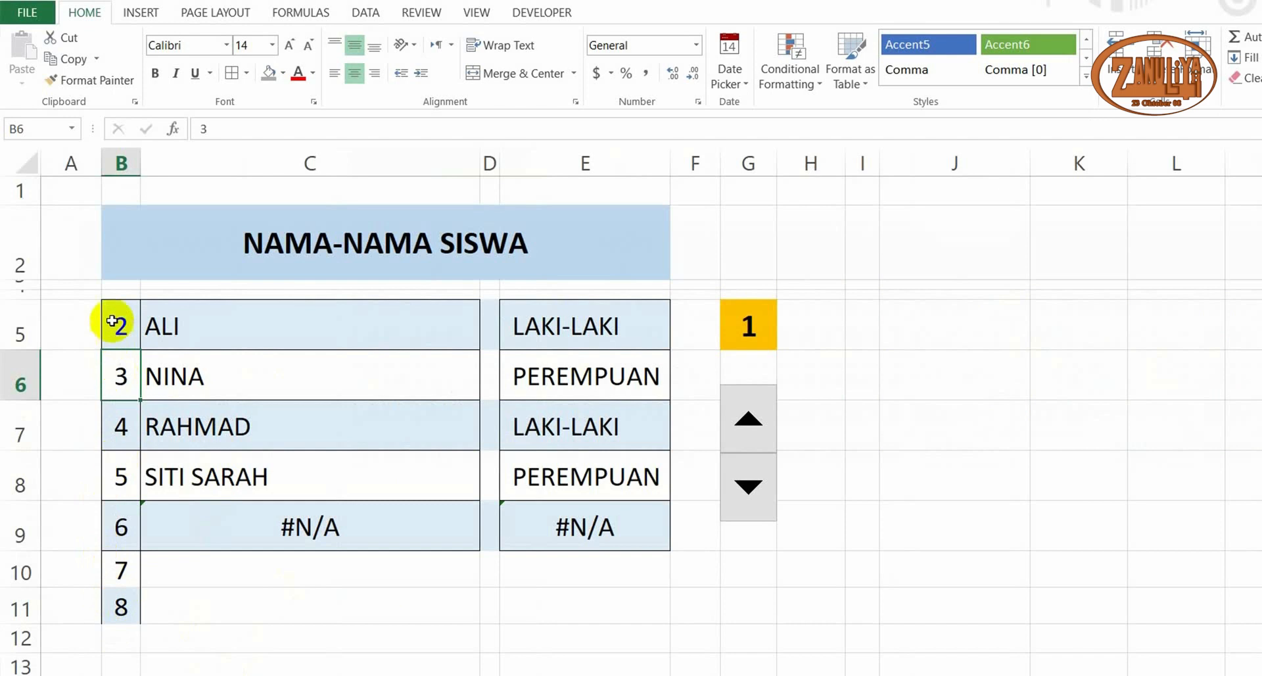
left_click(338, 514)
Replace the contents of C5:C8 with the field labels Nama, Jenis Kelamin, NISN and NIS
left_click(218, 332)
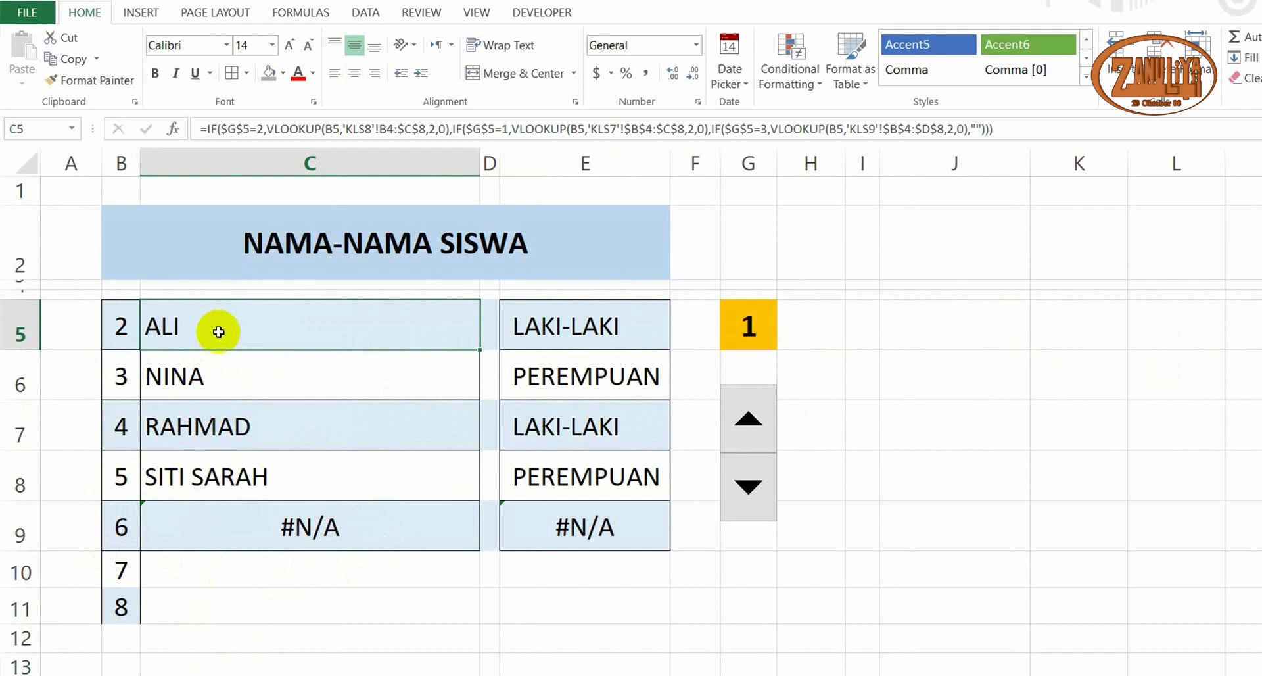
type("Nama")
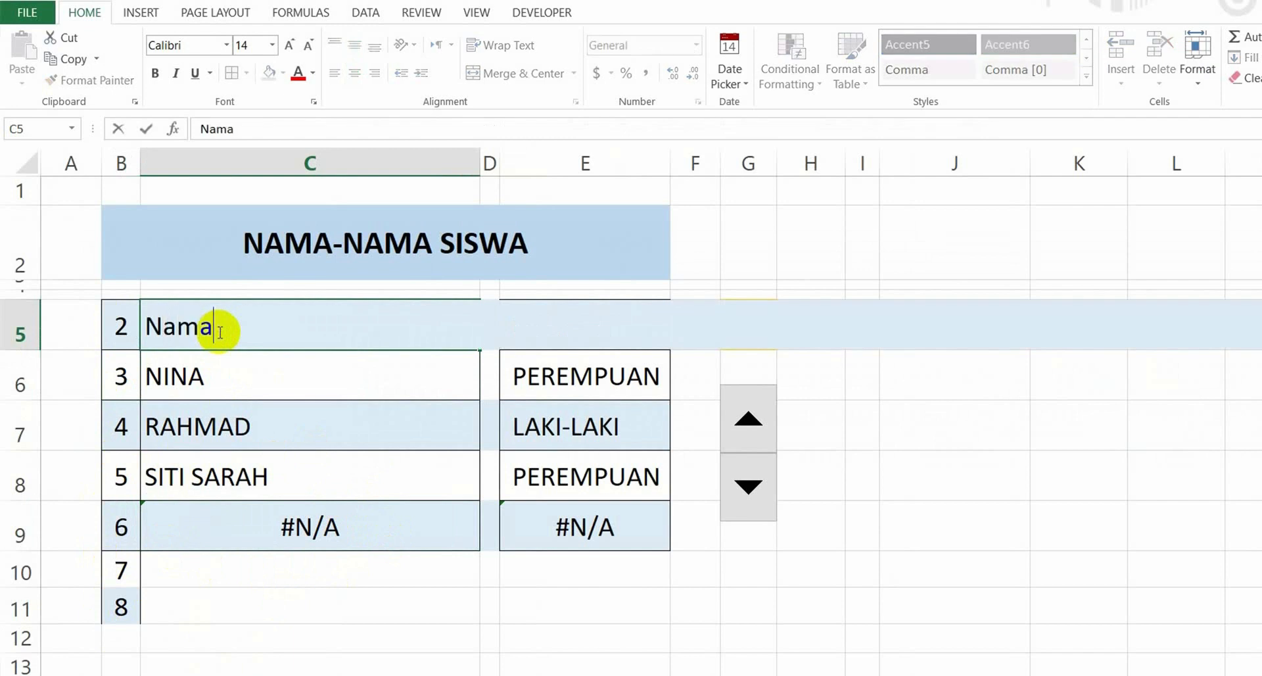
left_click(225, 381)
type("Jenis Kelamin")
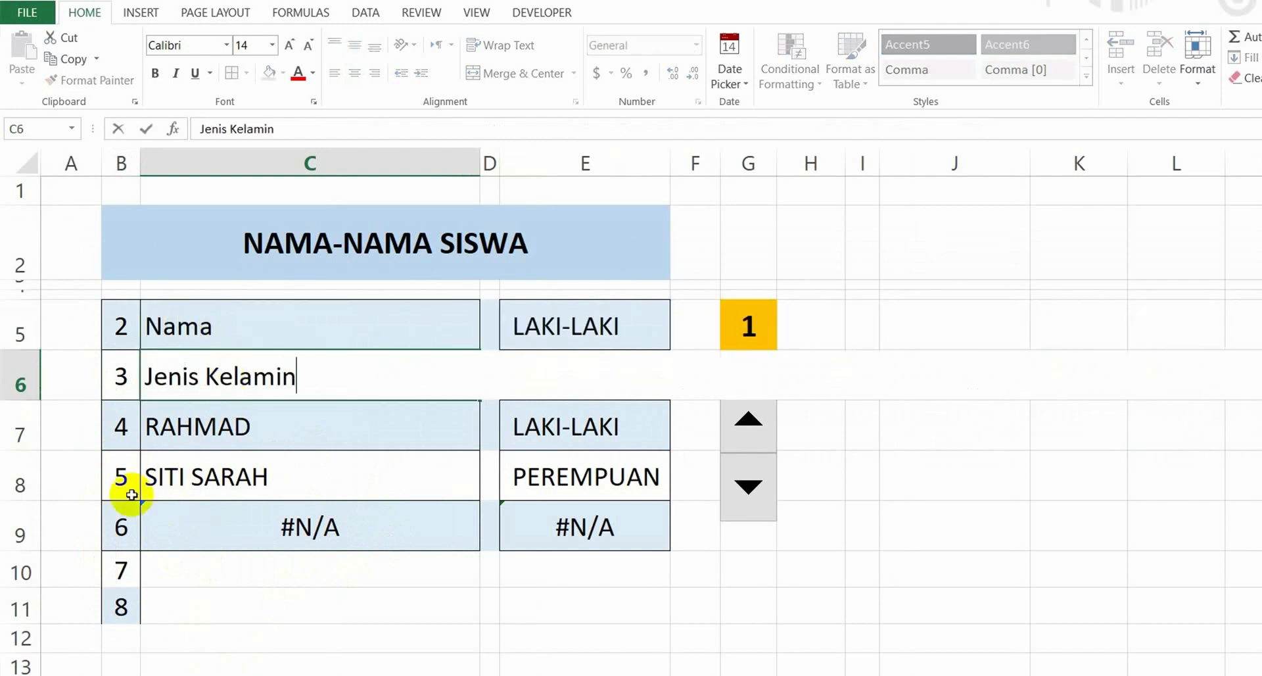
left_click(203, 426)
type("NISN")
left_click(228, 478)
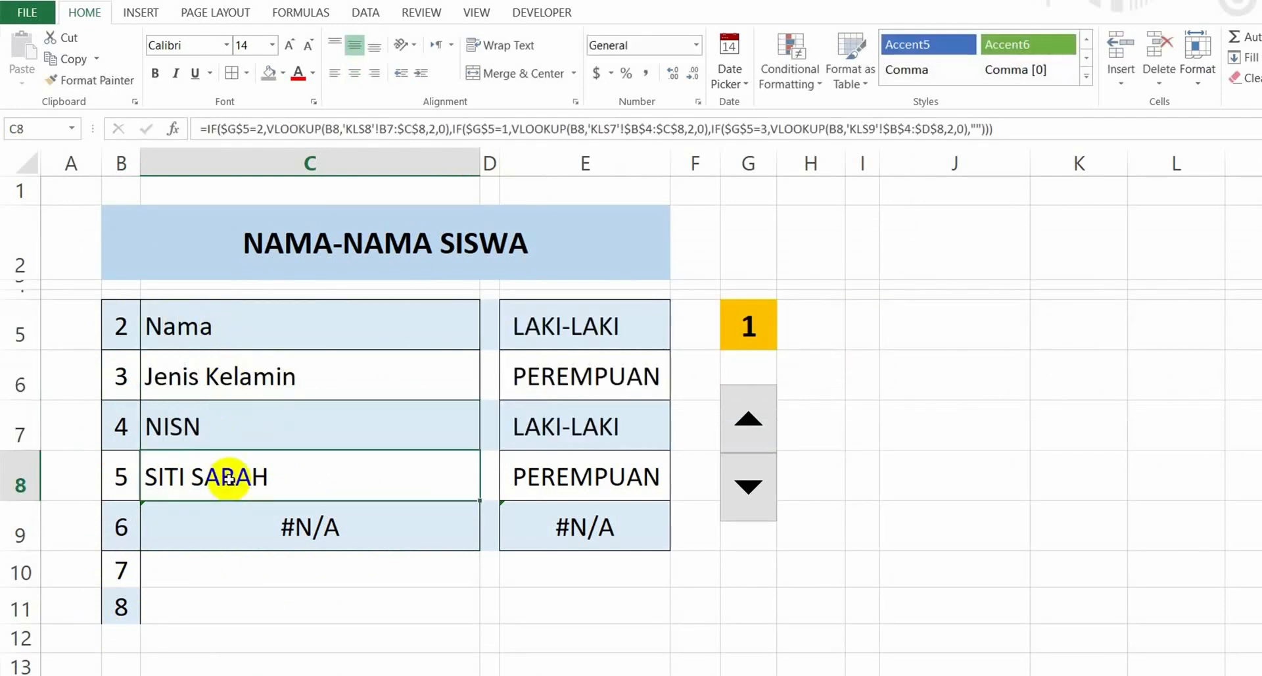
type("NIS")
Enter the field labels T. Lahir, Tgl. Lahir and Alamat in C9:C11
left_click(293, 525)
type("T.")
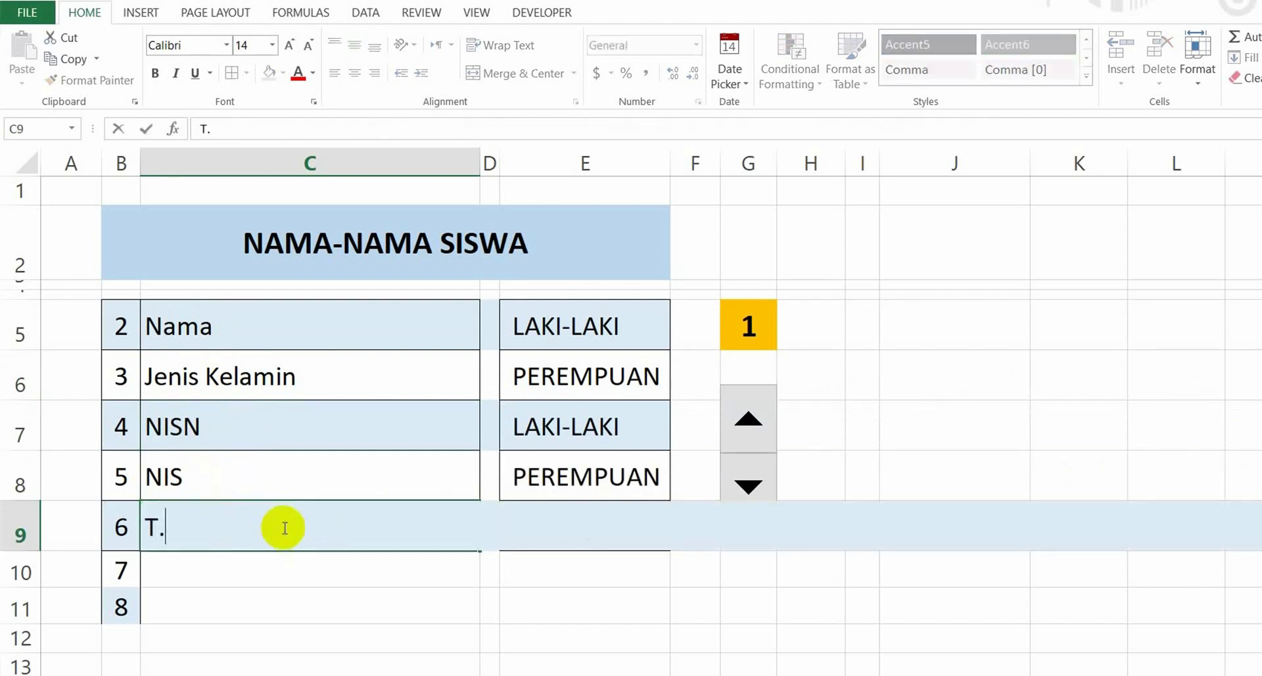
type(" Lahir")
left_click(248, 569)
type("Tgl. Lahir")
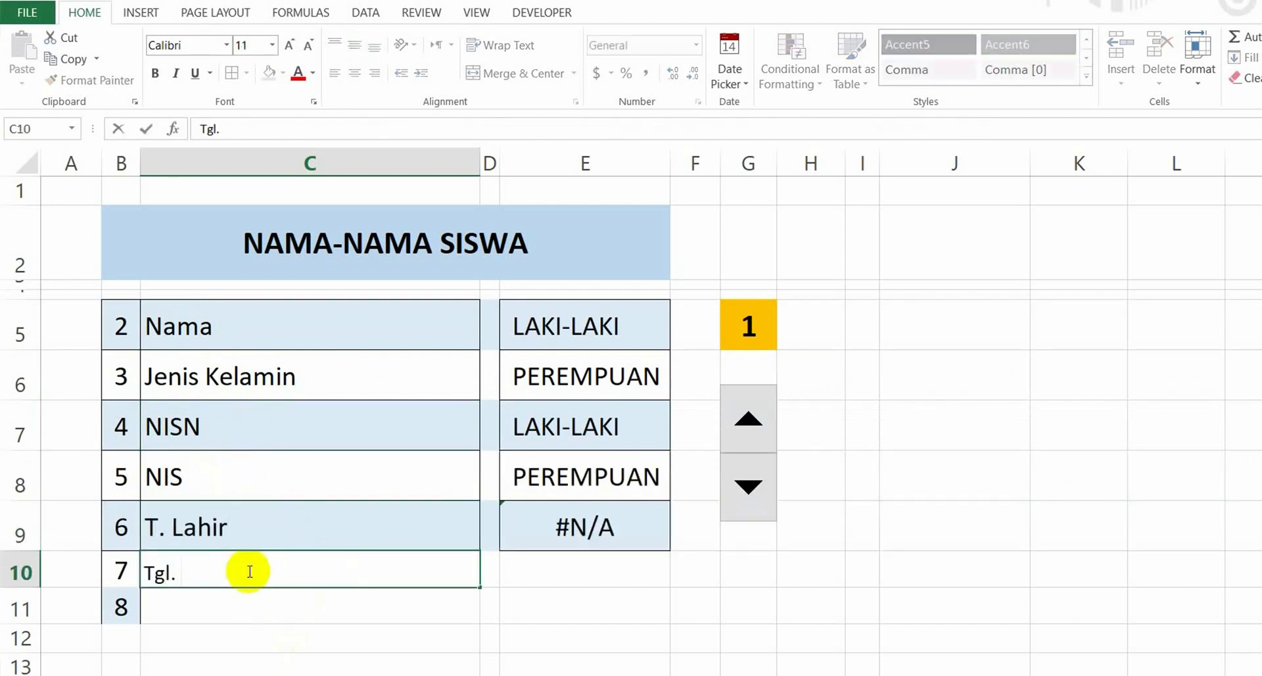
left_click(220, 600)
type("Alamat")
left_click(605, 675)
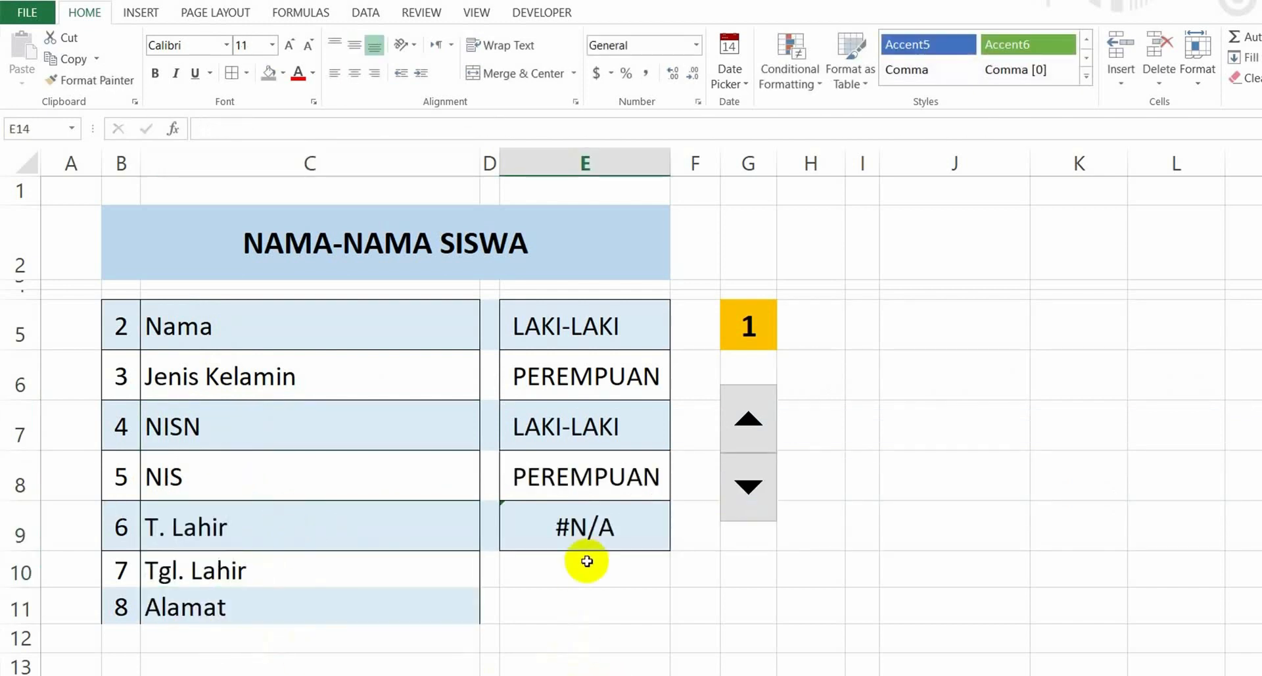
Copy the formula cell E9 into E11 beside the Alamat label
left_click(585, 533)
key("ctrl+c")
left_click(581, 599)
key("Return")
left_click(748, 604)
Put a colon in each cell of D5:D11 between the labels and their values
left_click(487, 327)
type(":")
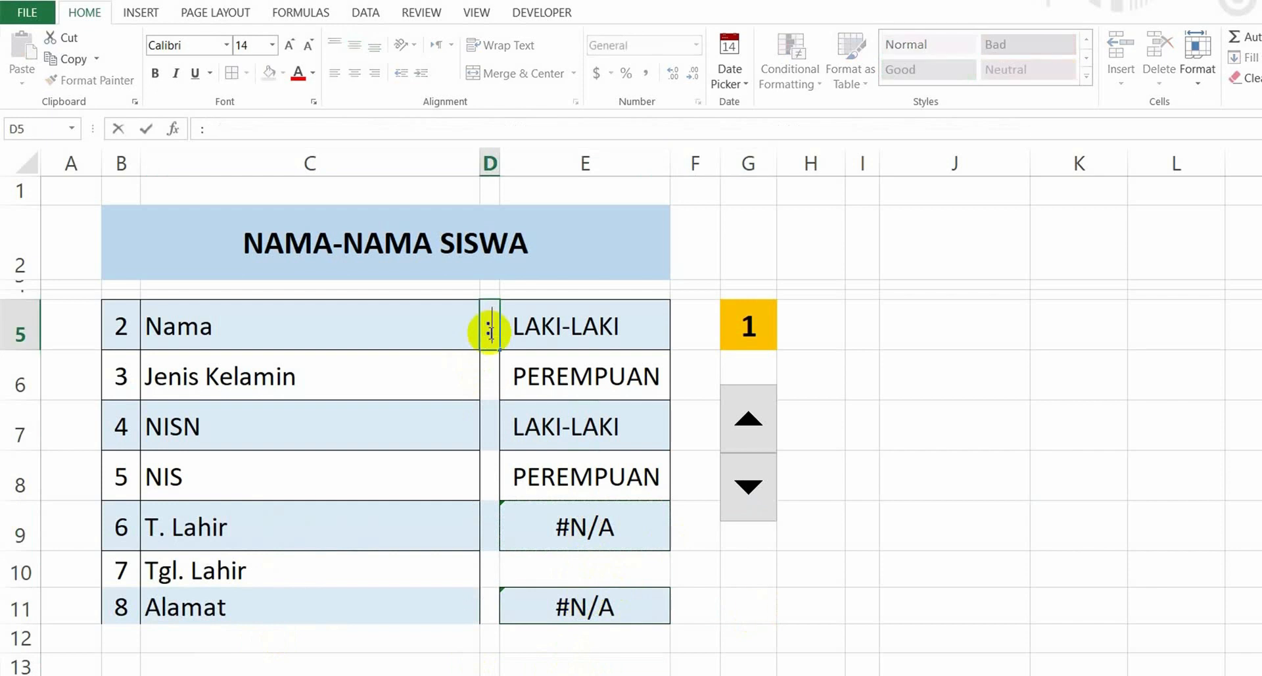
left_click(496, 380)
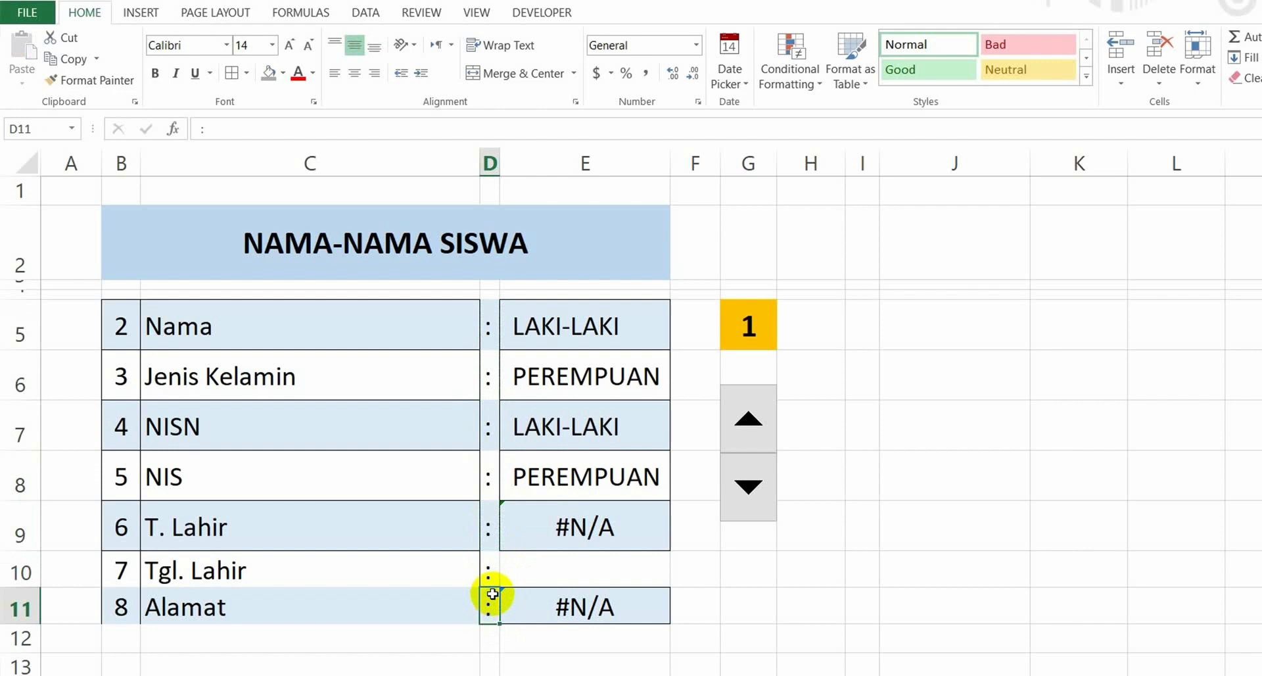
left_click(899, 626)
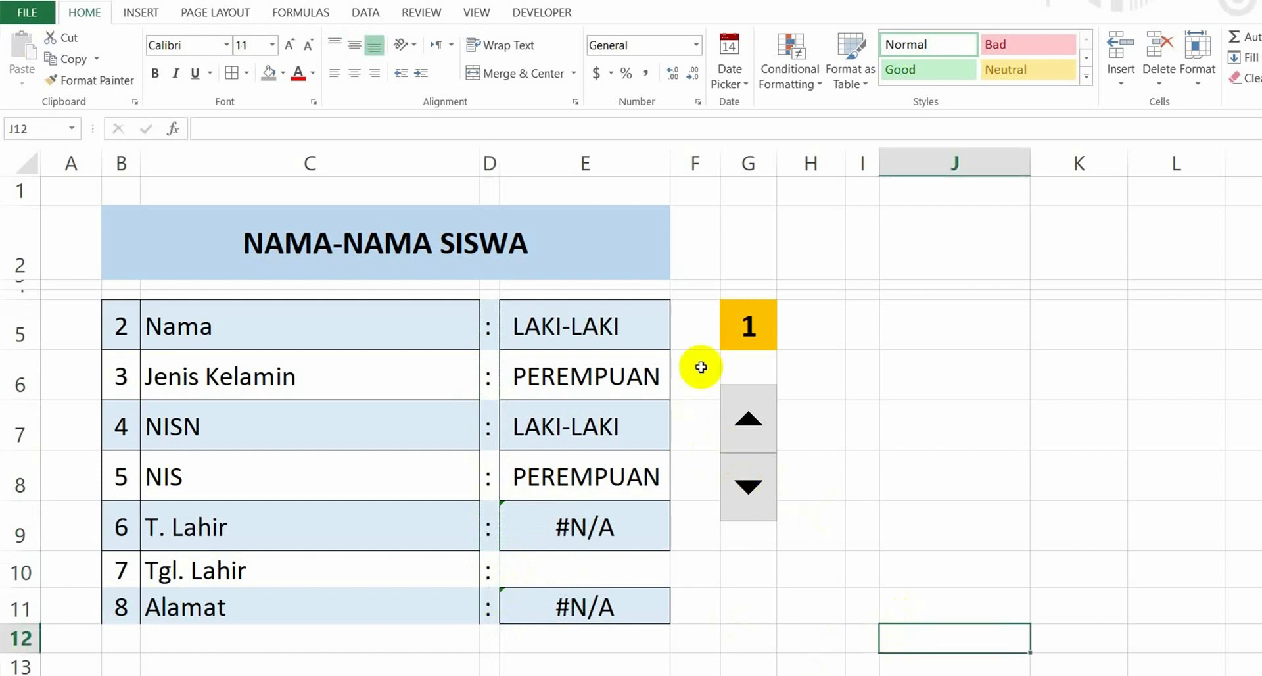
Change the sheet title to BUKU INDUK SISWA TP. 2022/2023 MTs DARUL IHSAN and make row 2 slightly taller
left_click(368, 257)
type("BUKU INDUK SISWA ")
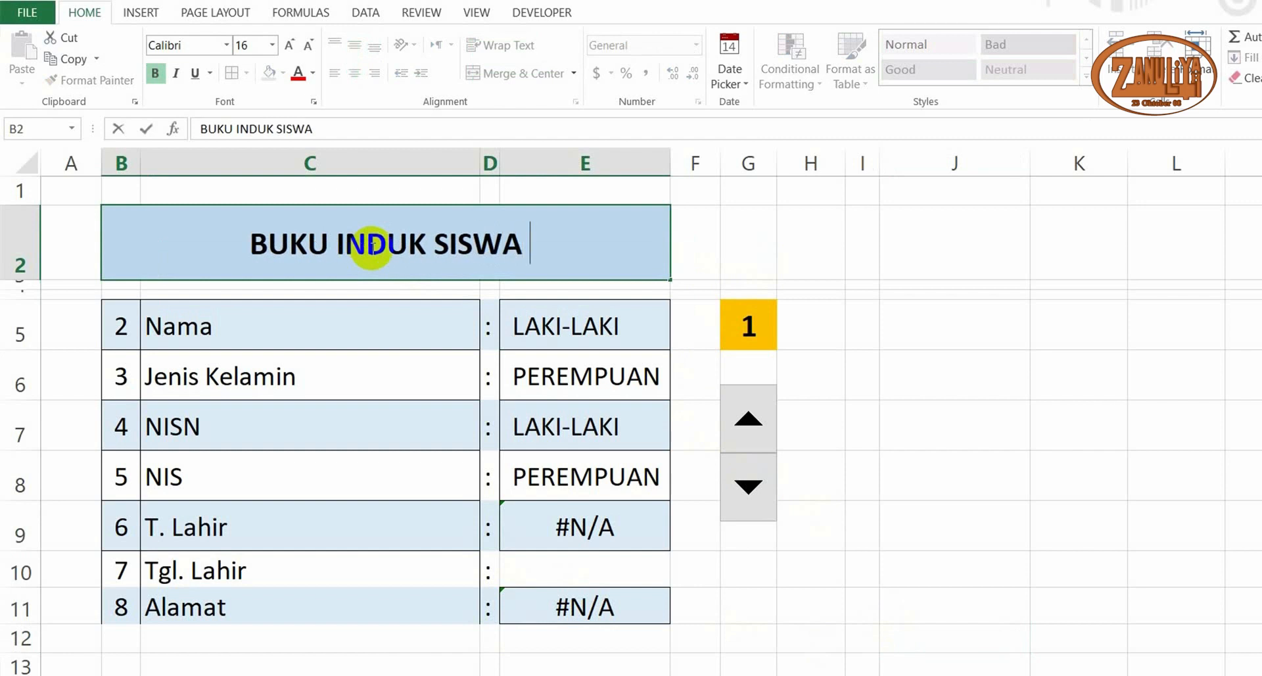
type("TP. 2022/2023 M")
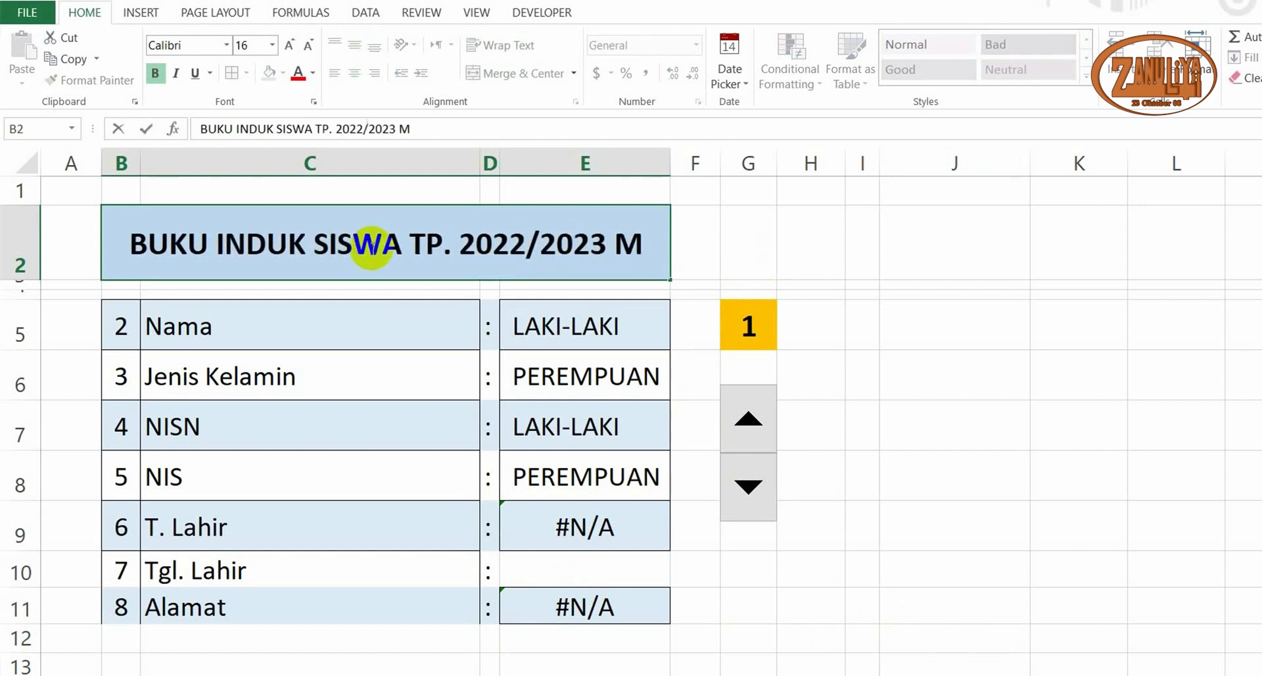
type("Ts DARUL IHSAN")
left_click(1035, 428)
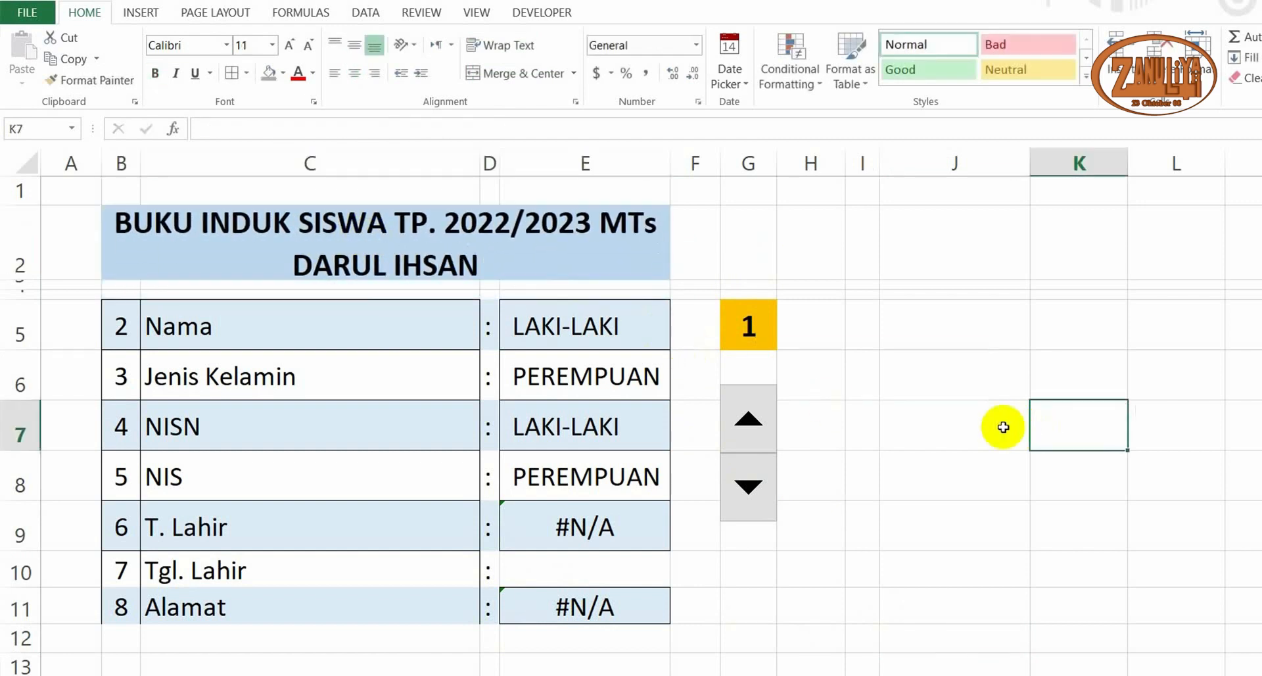
left_click_drag(33, 278, 32, 286)
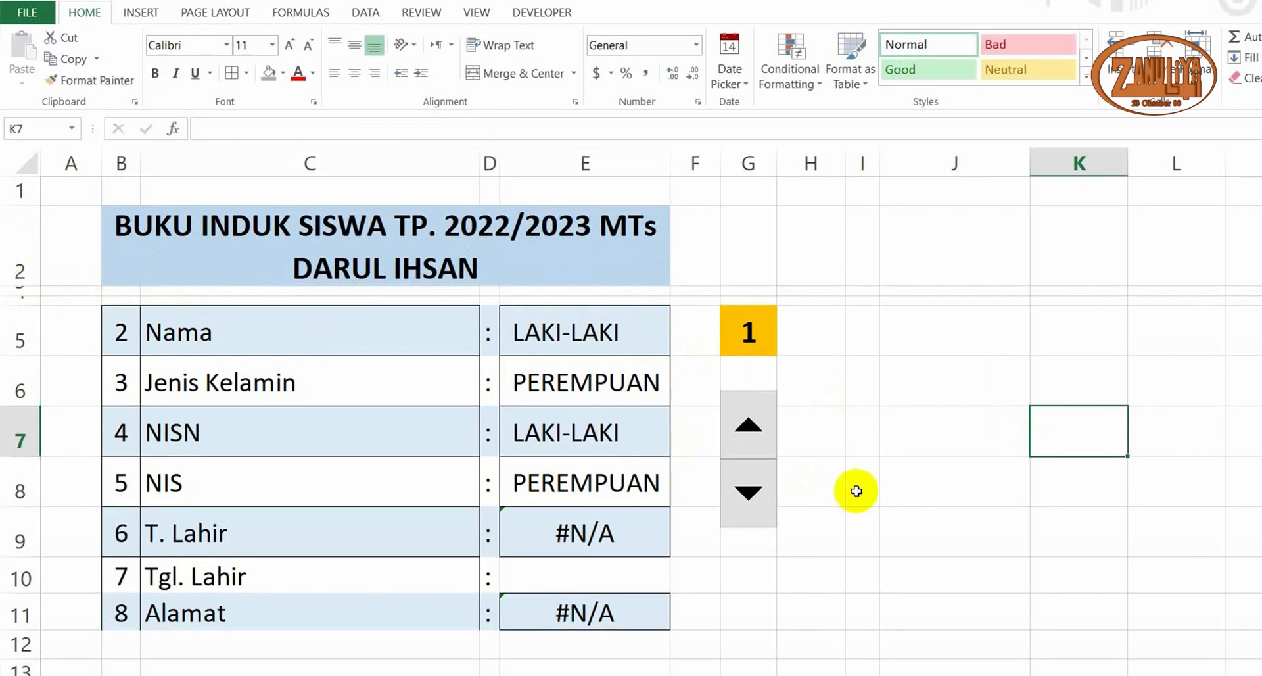
Enter the headings KELAS in G2 and NO. ABSEN in I2, narrowing column H and widening column I
left_click(762, 262)
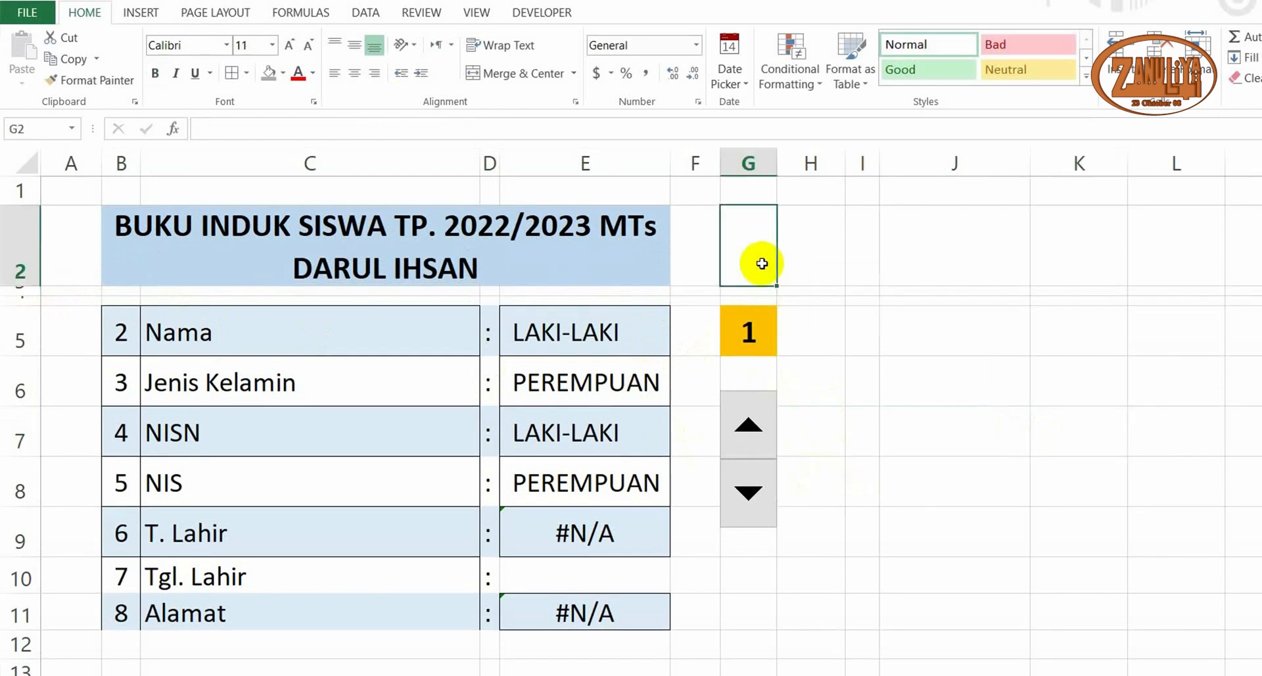
type("KELAS")
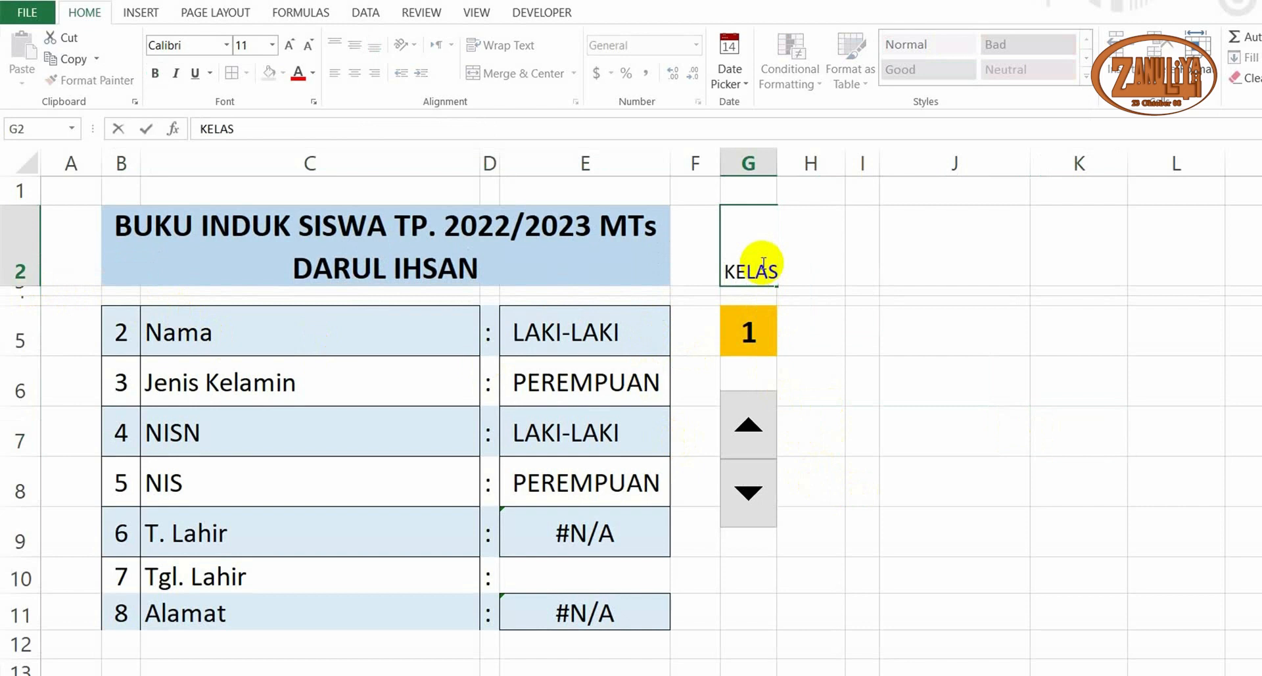
left_click(946, 336)
left_click_drag(846, 168, 811, 176)
left_click_drag(846, 172, 934, 178)
left_click(848, 250)
type("NO. ABSEN")
Narrow column J, enter the heading NIS TERTINGGI in K2 and widen column K to fit it
left_click(1066, 421)
left_click_drag(1085, 172, 981, 189)
left_click(1029, 250)
type("N")
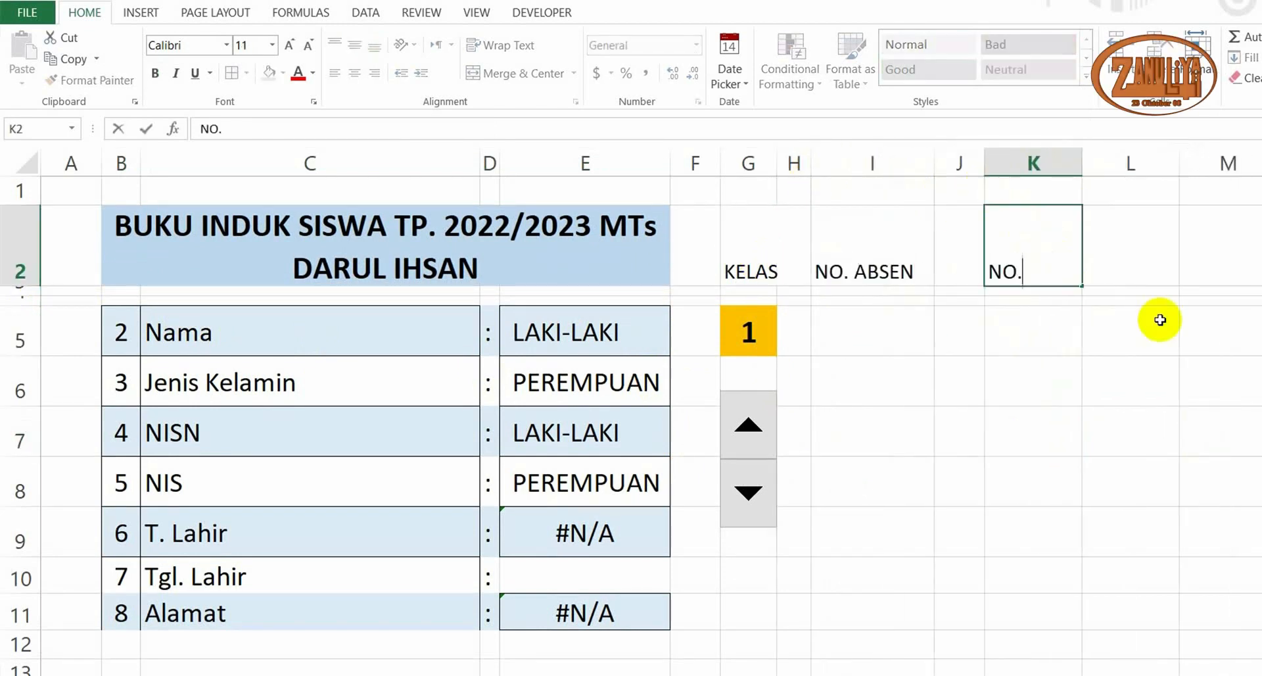
type("IS TERT")
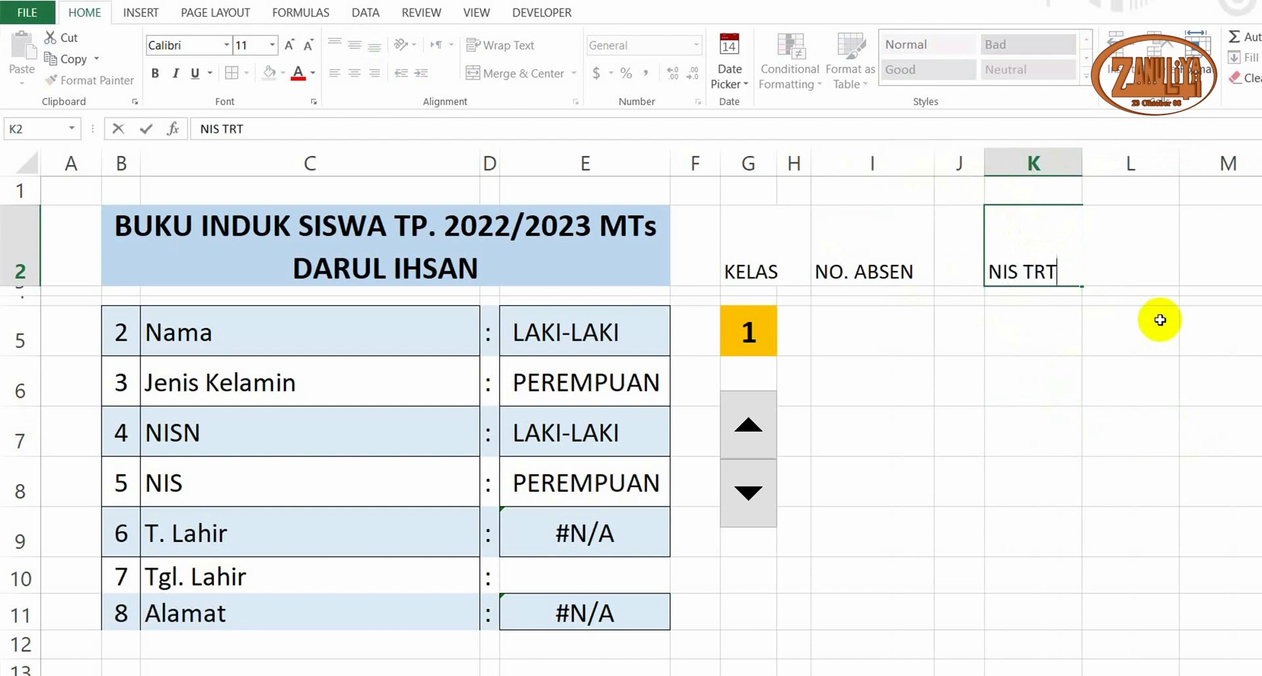
type("INGGI")
left_click(1035, 273)
type("E")
left_click(1124, 382)
left_click_drag(1082, 175, 1179, 176)
left_click(1082, 231)
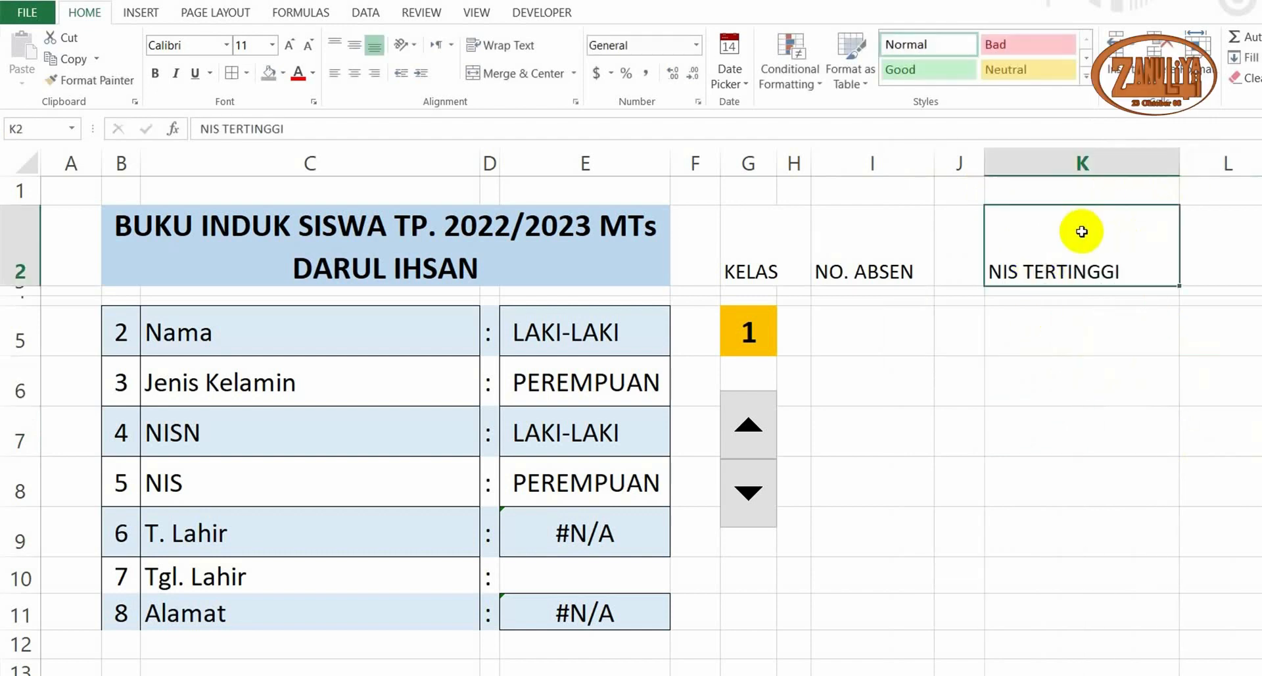
Give the heading cells G2, I2 and K2 a light blue fill and borders
left_click(756, 247)
left_click(867, 248, "ctrl")
left_click(1078, 244, "ctrl")
left_click(283, 73)
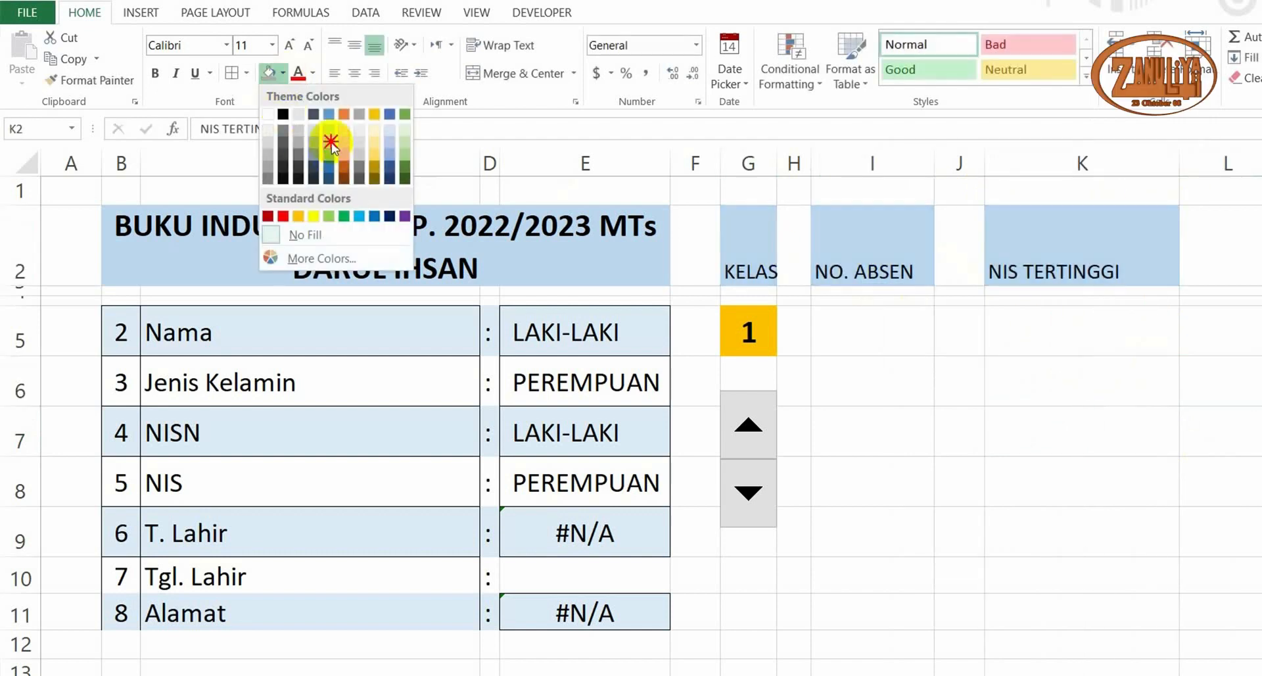
left_click(330, 142)
left_click(232, 73)
Widen column G slightly, narrow column I, and wrap and centre the NO. ABSEN heading both ways
left_click(855, 381)
left_click_drag(776, 174, 785, 175)
left_click_drag(942, 175, 890, 174)
left_click(854, 247)
left_click(483, 45)
left_click(355, 73)
left_click(355, 45)
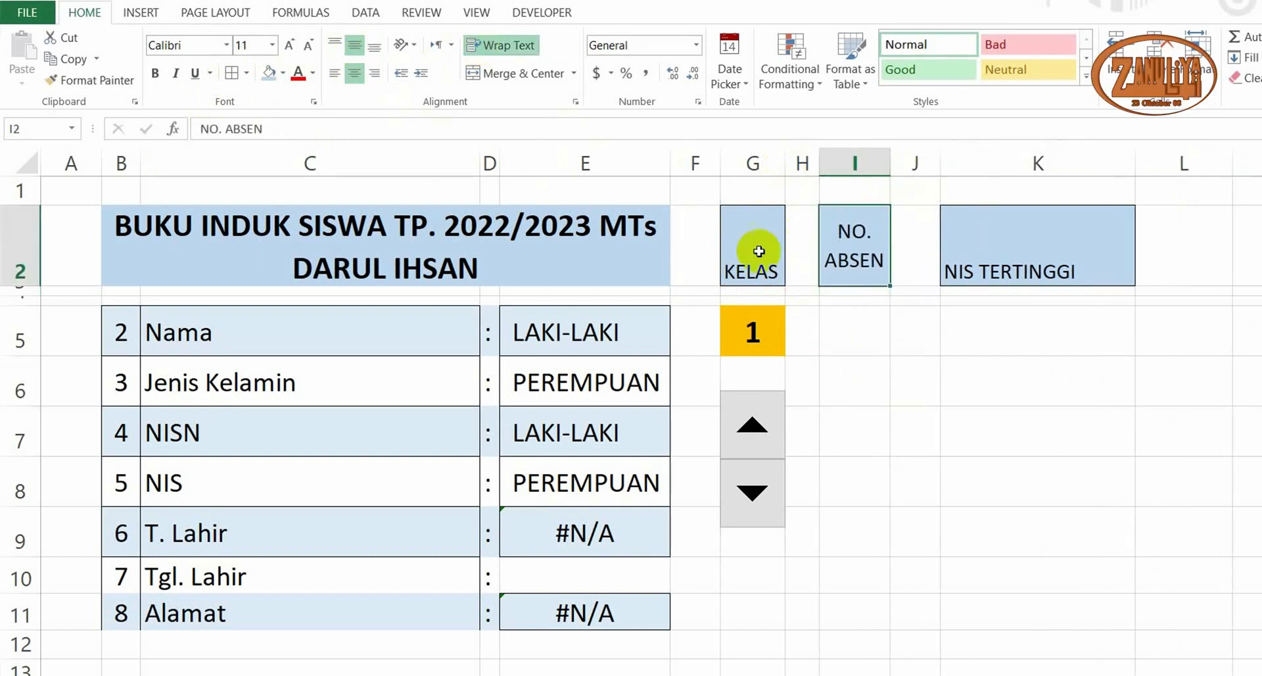
Centre the KELAS heading in its cell and make the KELAS and NO. ABSEN headings bold
left_click(758, 251)
left_click(355, 45)
left_click(750, 255)
left_click(854, 258, "ctrl")
left_click(155, 73)
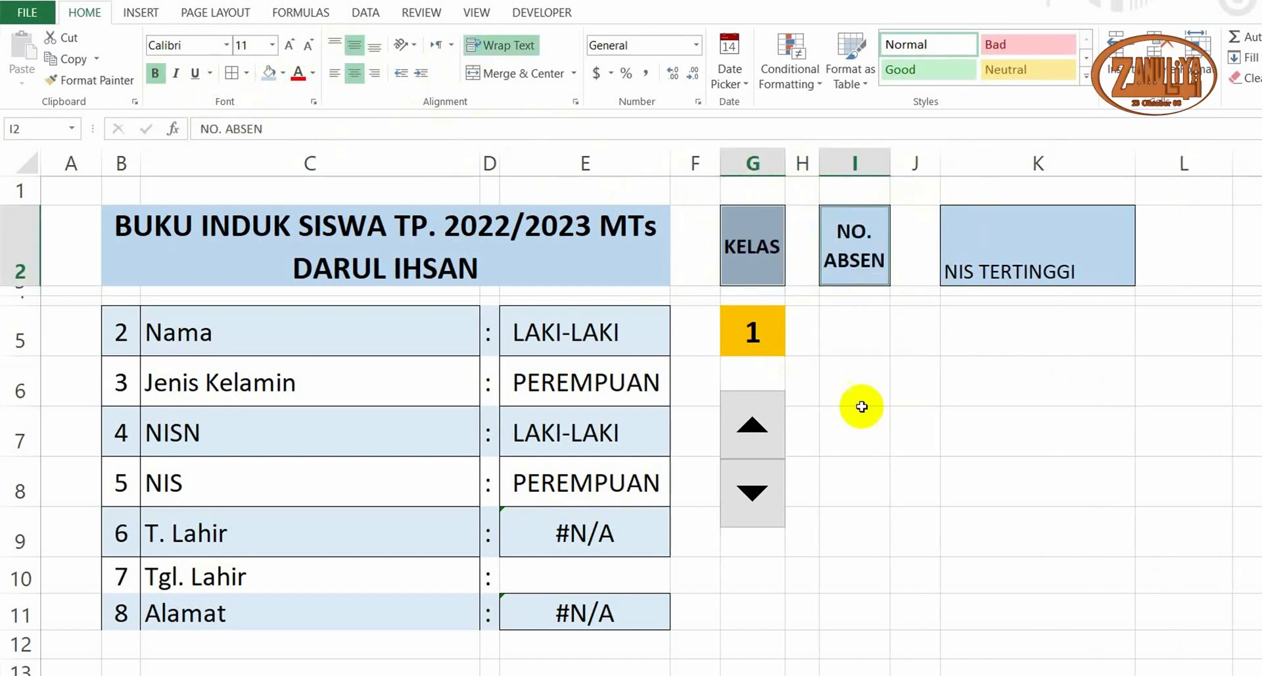
Centre the NIS TERTINGGI heading horizontally and vertically and make it bold
left_click(1038, 249)
left_click(355, 45)
left_click(355, 73)
left_click(155, 73)
left_click(1065, 433)
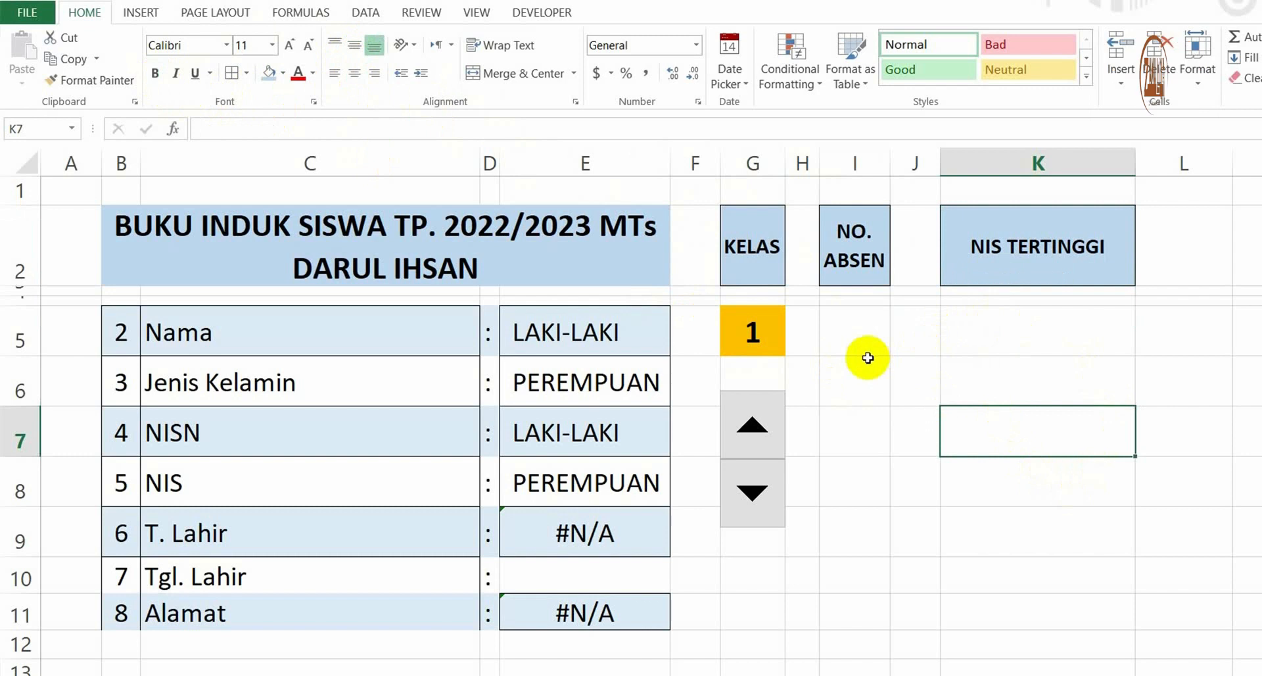
Enter 1 as the attendance number in I5 under NO. ABSEN
left_click(852, 338)
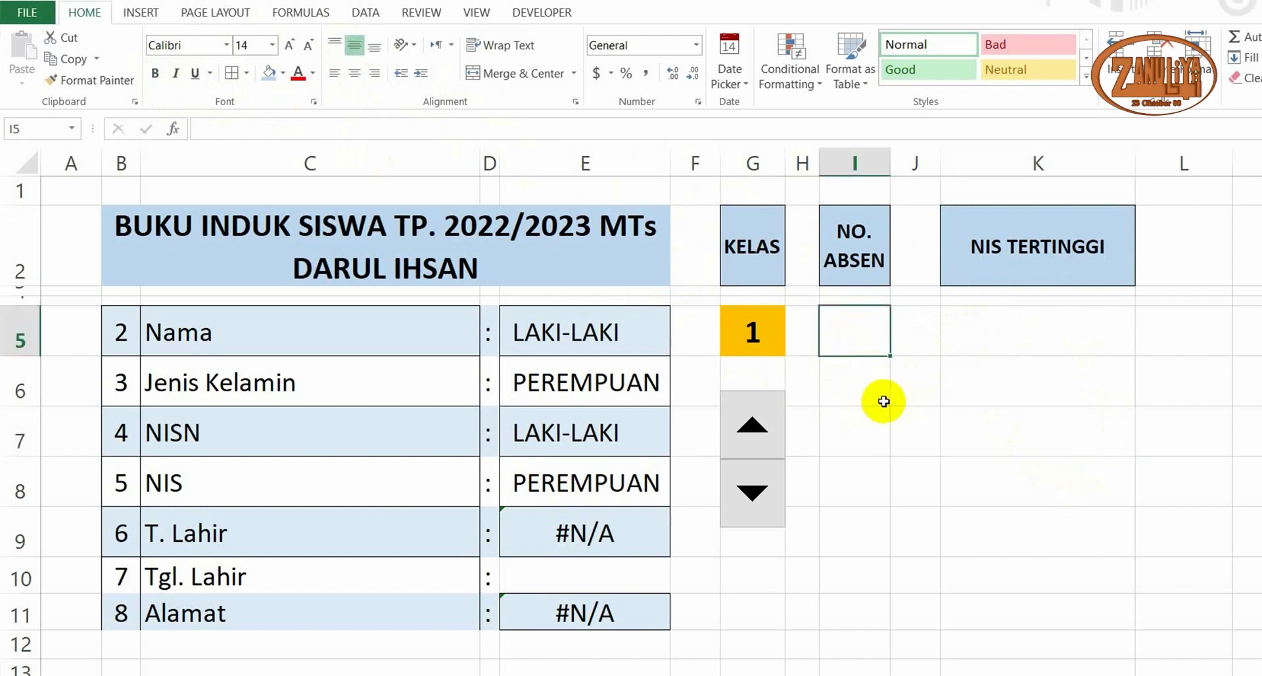
type("1")
left_click(900, 415)
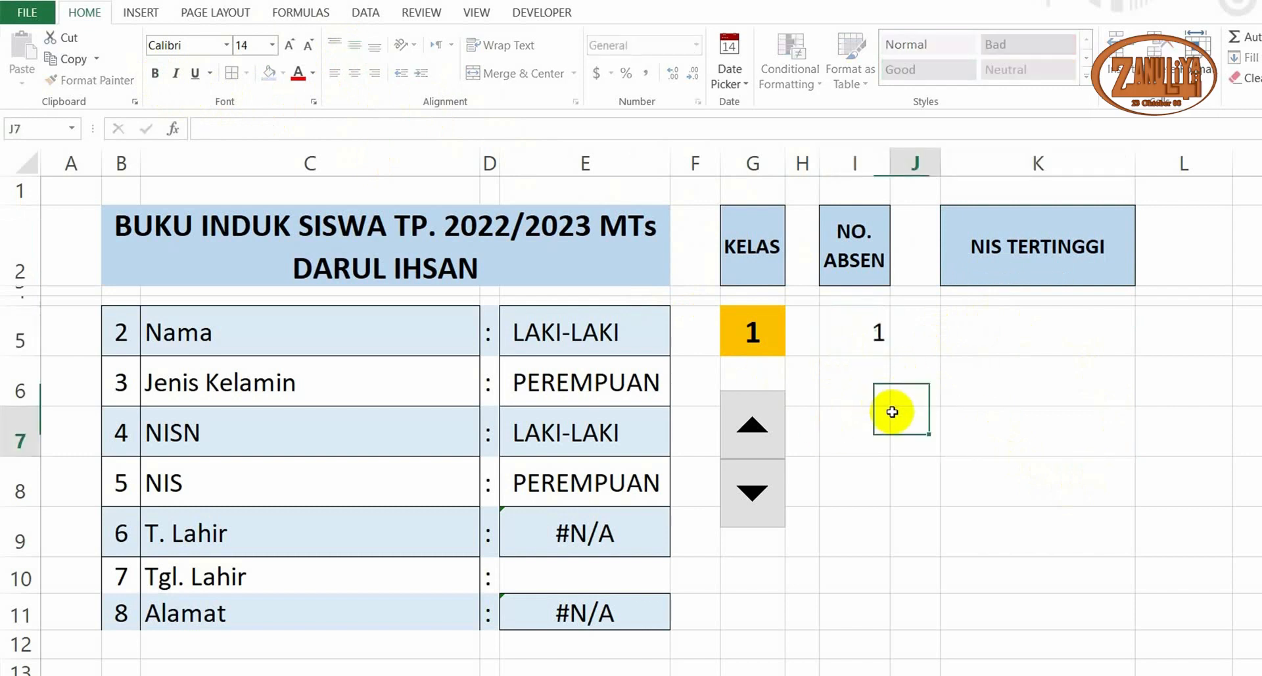
Copy the plain cell I5 over the class cell G5 to remove its dropdown list and orange fill
left_click(776, 341)
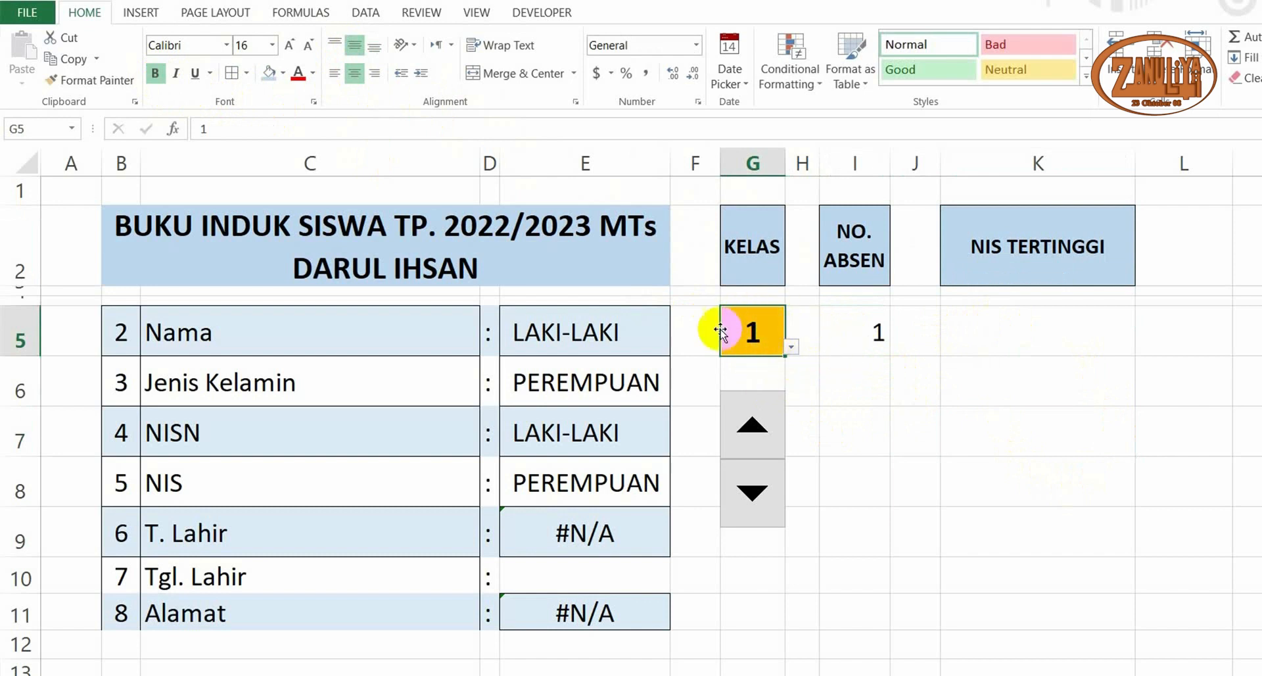
left_click(790, 347)
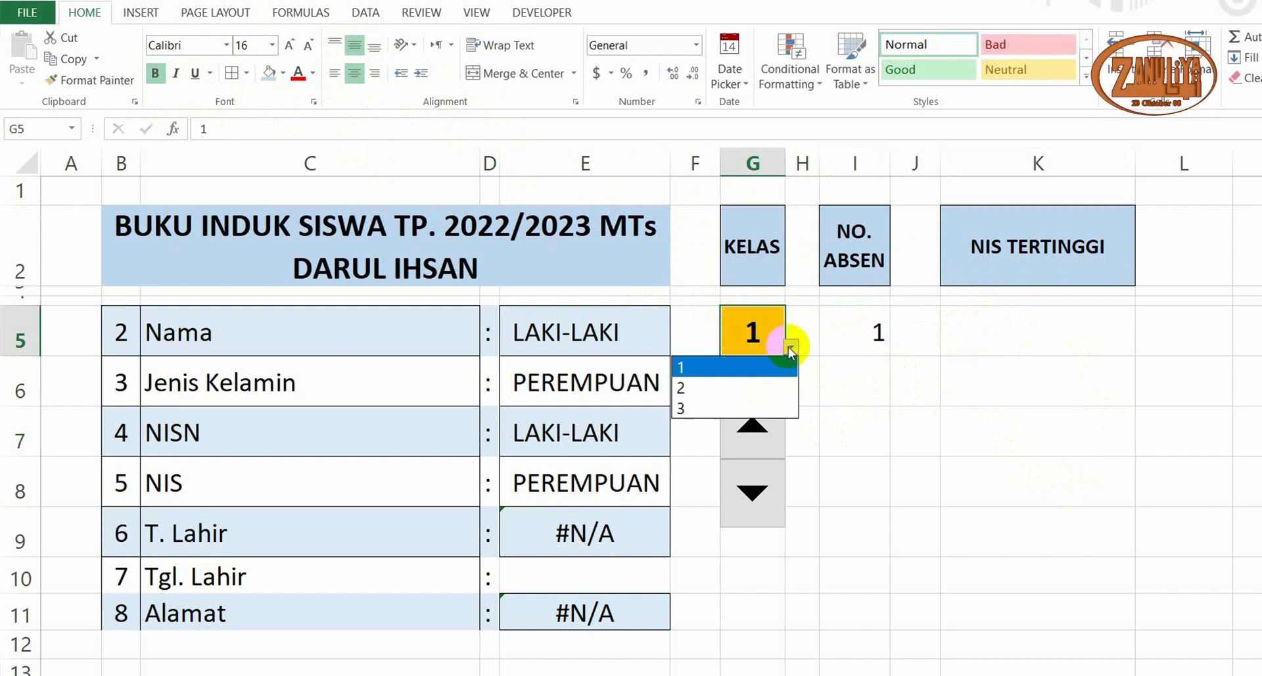
left_click(790, 347)
left_click(837, 380)
left_click(849, 336)
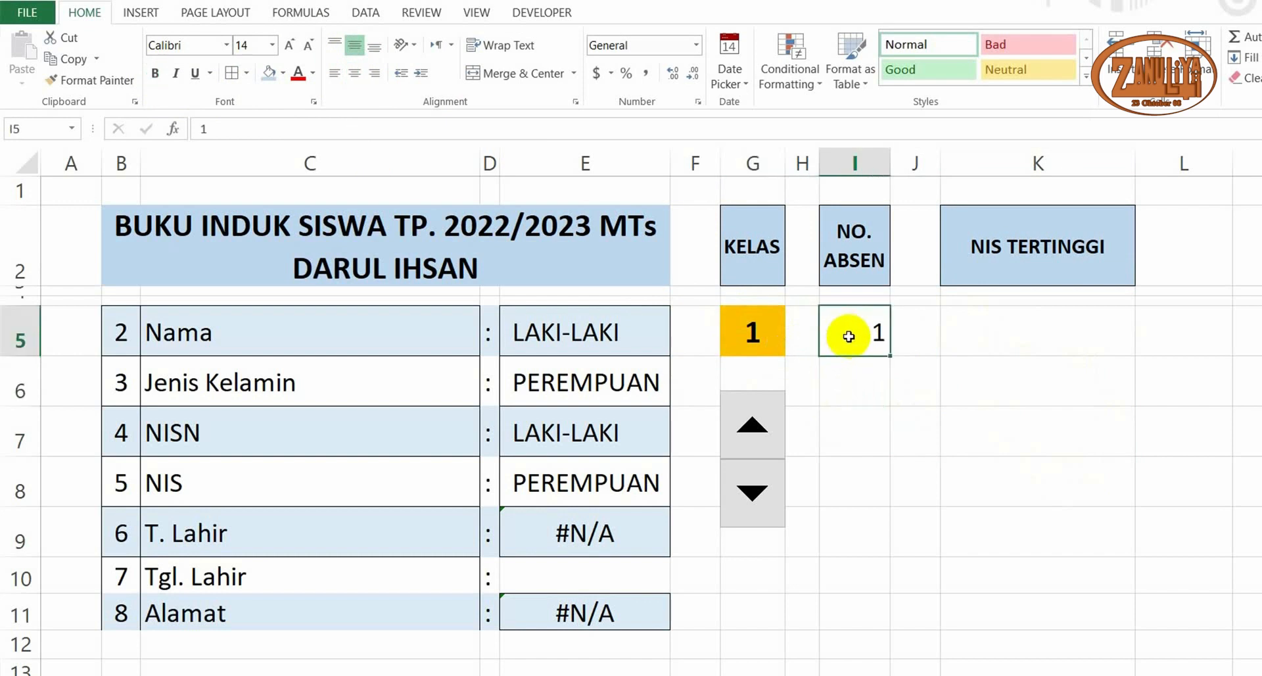
key("ctrl+c")
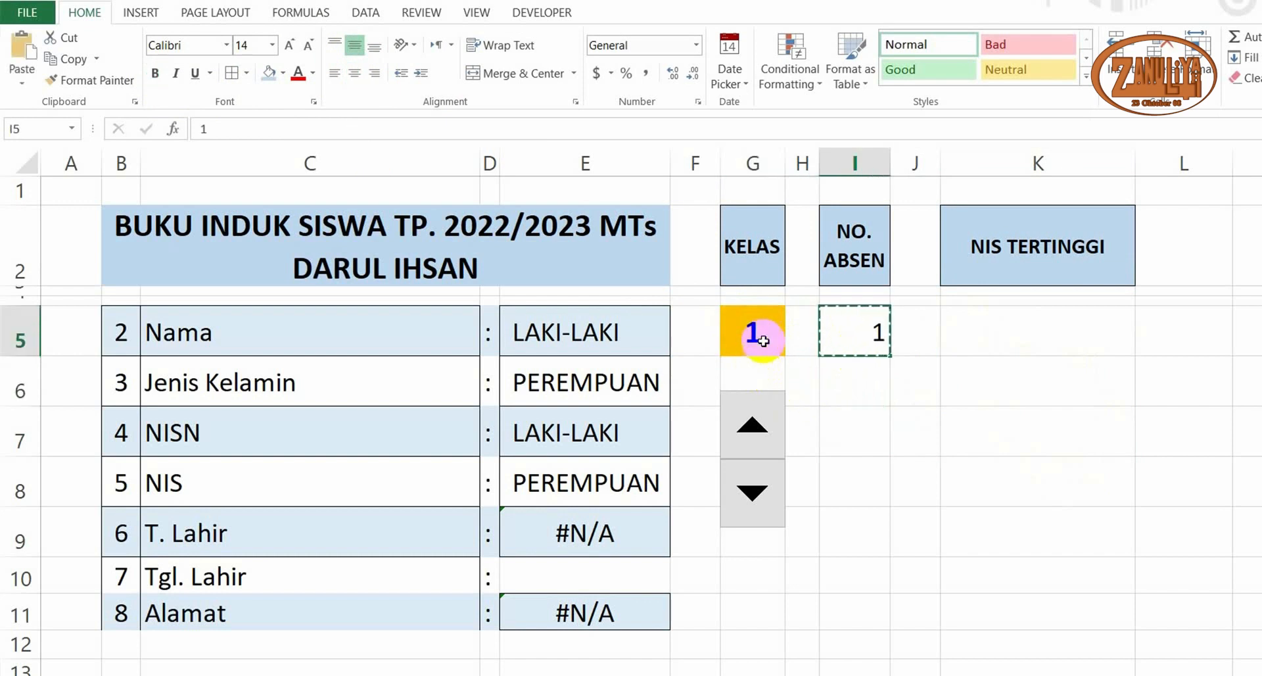
left_click(771, 330)
key("Return")
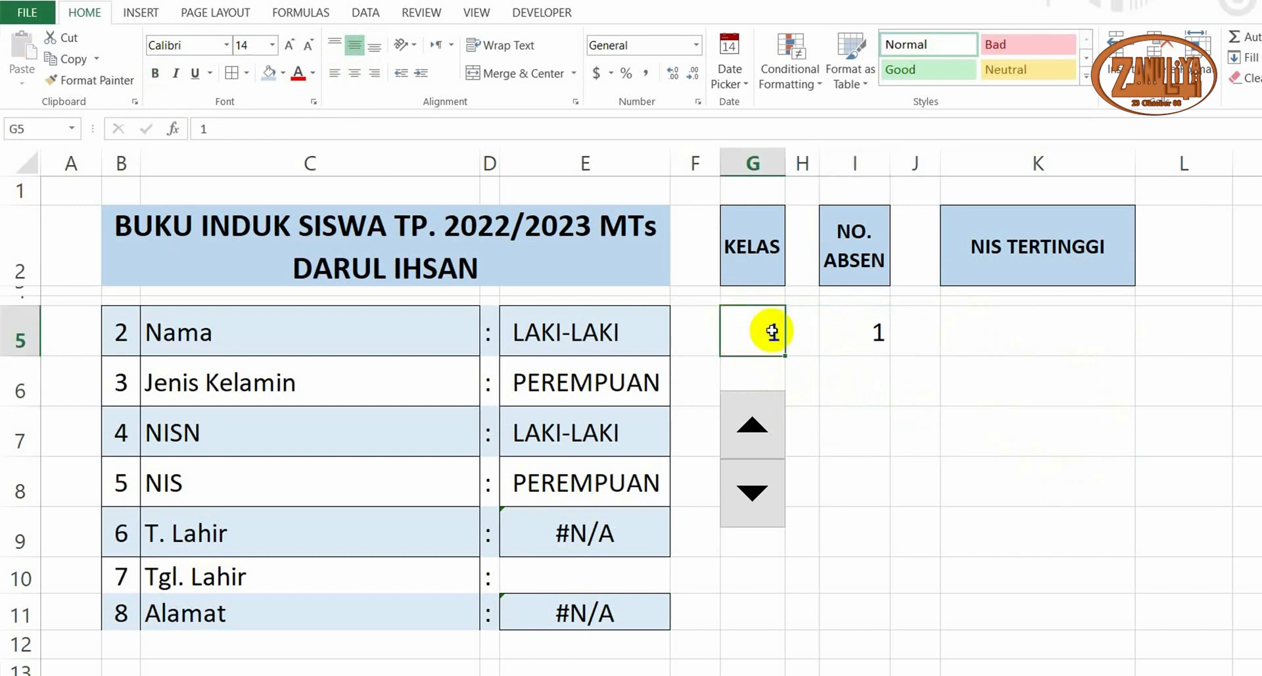
left_click(837, 410)
Set the class number in G5 to 7
left_click(768, 340)
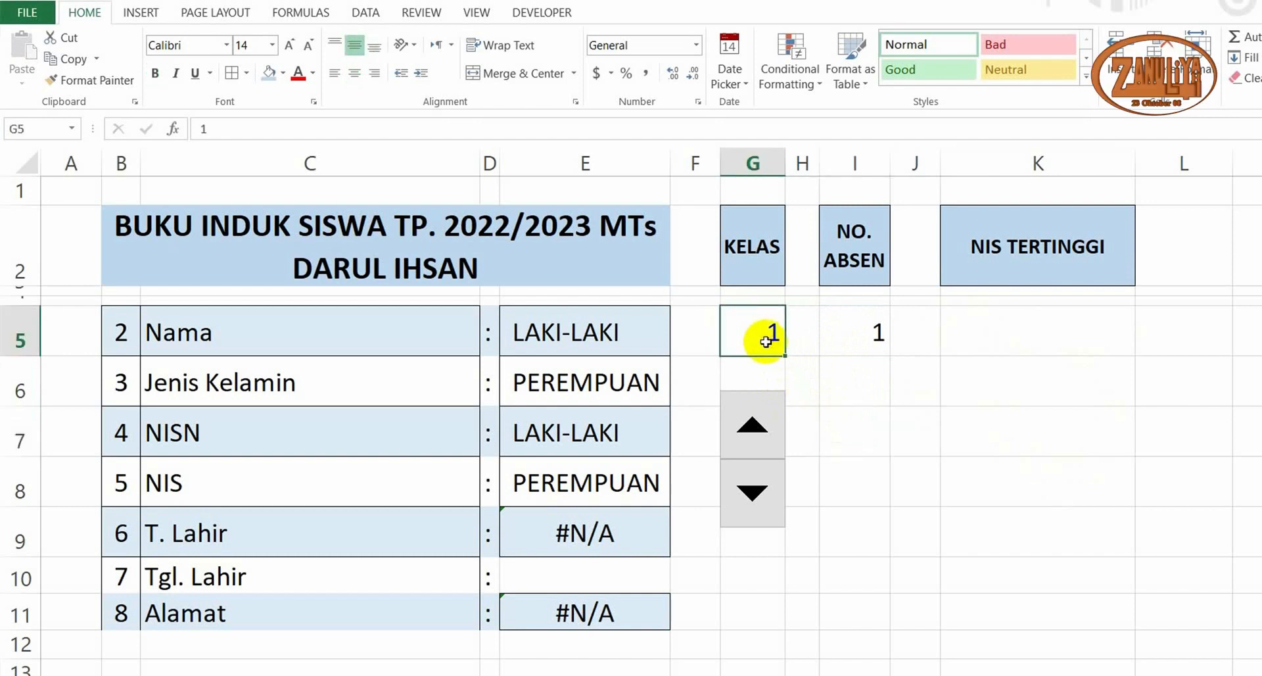
type("7")
left_click(827, 385)
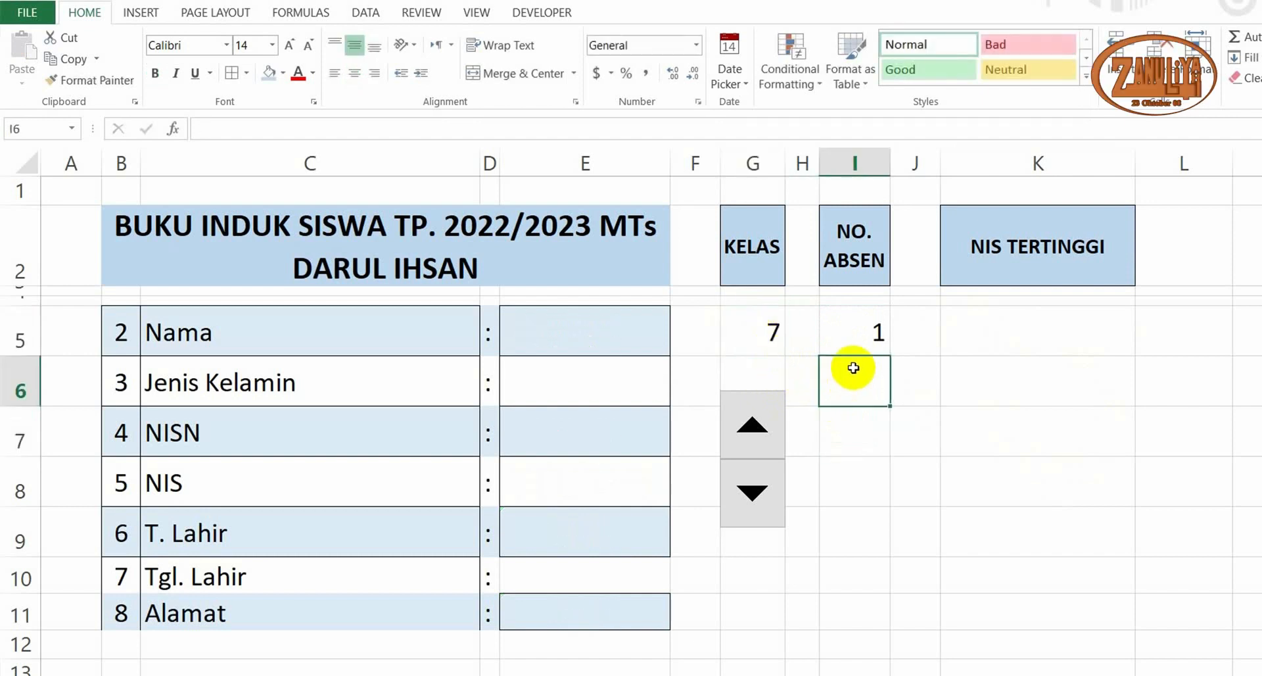
Centre the values in G5 and I5 horizontally and make them bold
left_click(854, 331)
left_click(773, 333)
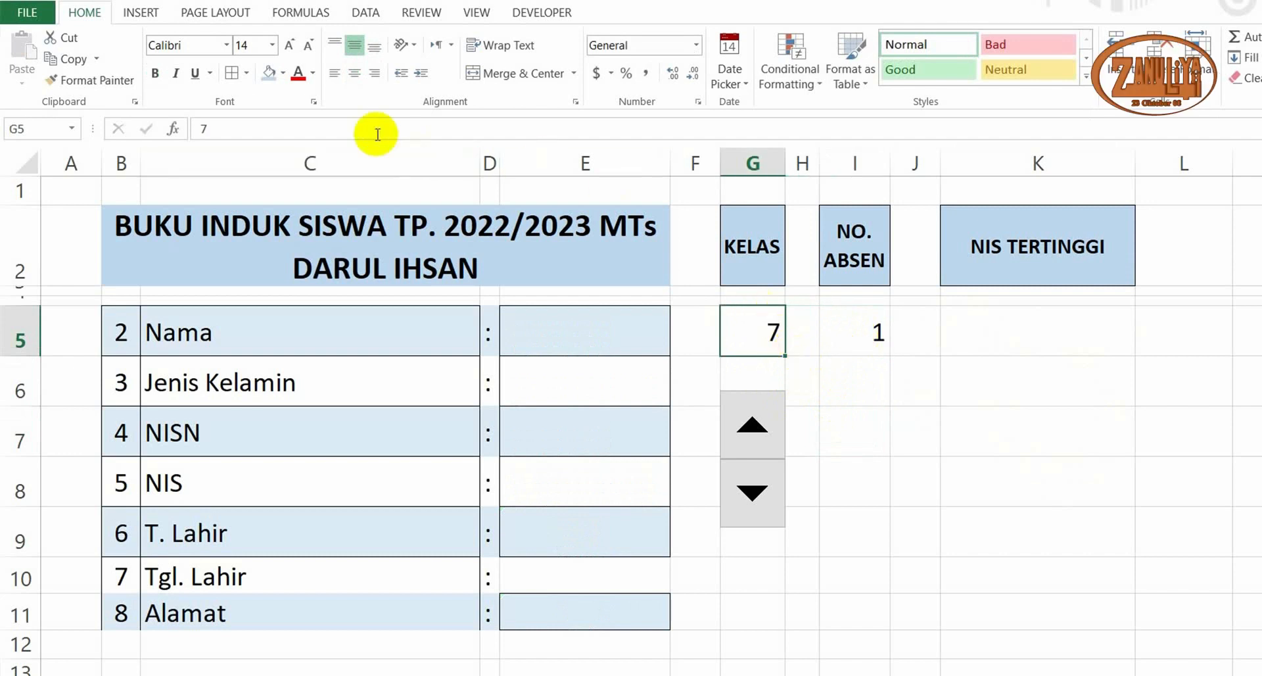
left_click(837, 324)
left_click(354, 73)
left_click(763, 343)
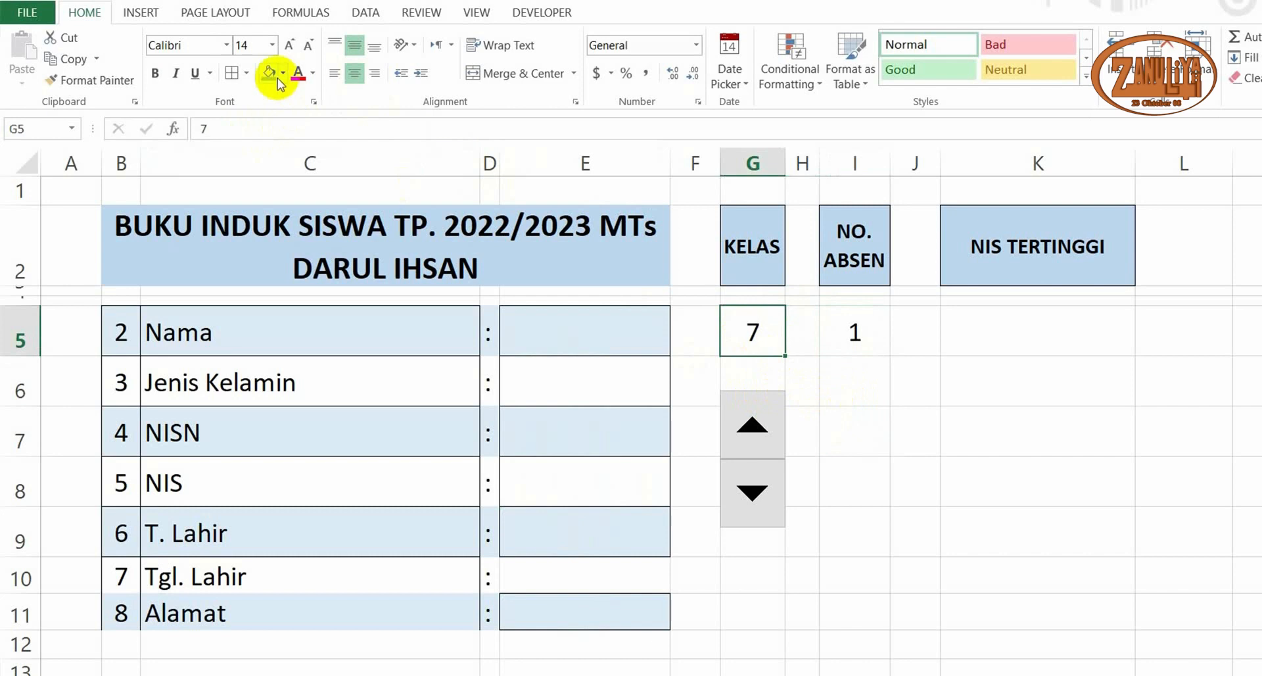
left_click(155, 73)
left_click(838, 327)
left_click(155, 73)
left_click(756, 327)
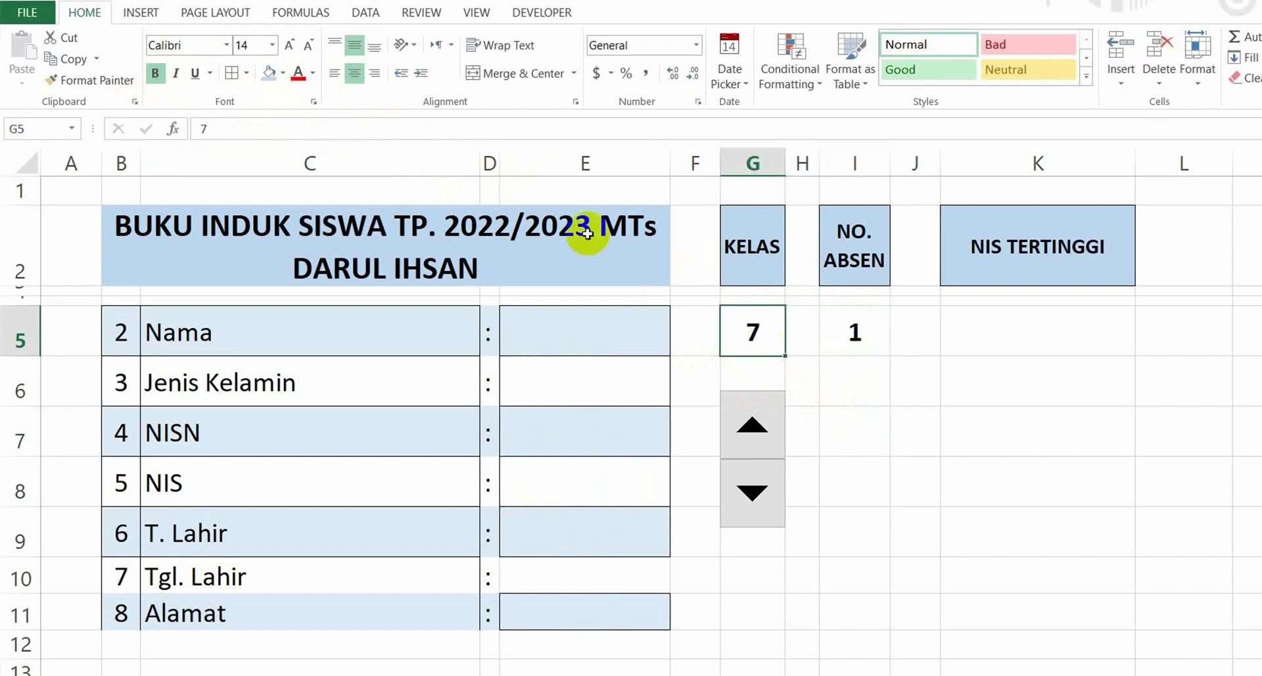
Fill the class cell G5 with gold and the attendance number cell I5 with light orange
left_click(283, 73)
left_click(369, 145)
left_click(847, 329)
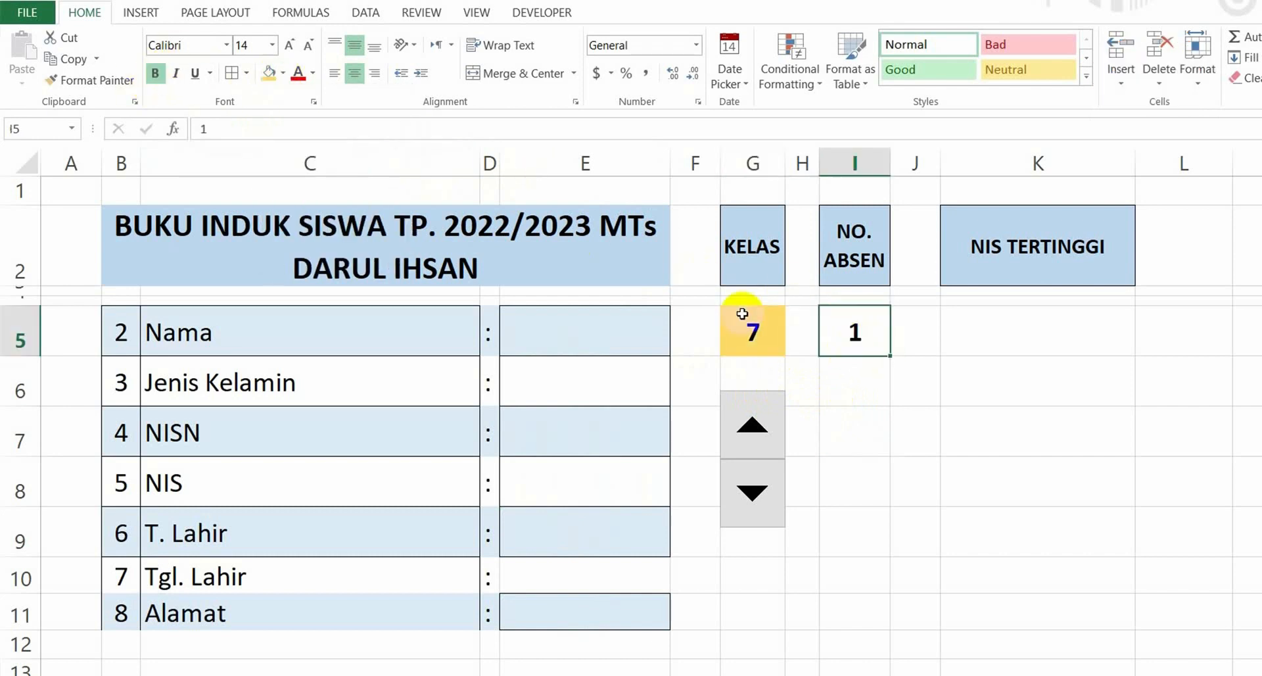
left_click(283, 73)
left_click(341, 140)
left_click(957, 437)
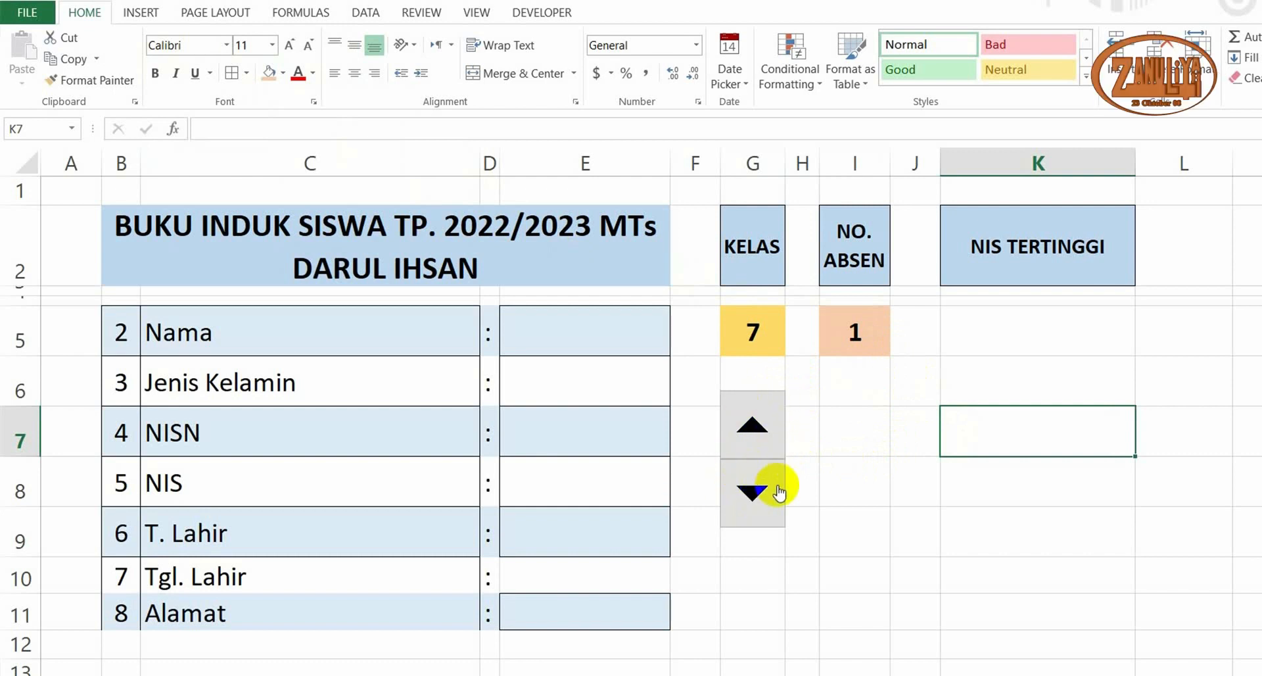
Copy the spinner under KELAS and place the copy under NO. ABSEN, level with the original
right_click(772, 442)
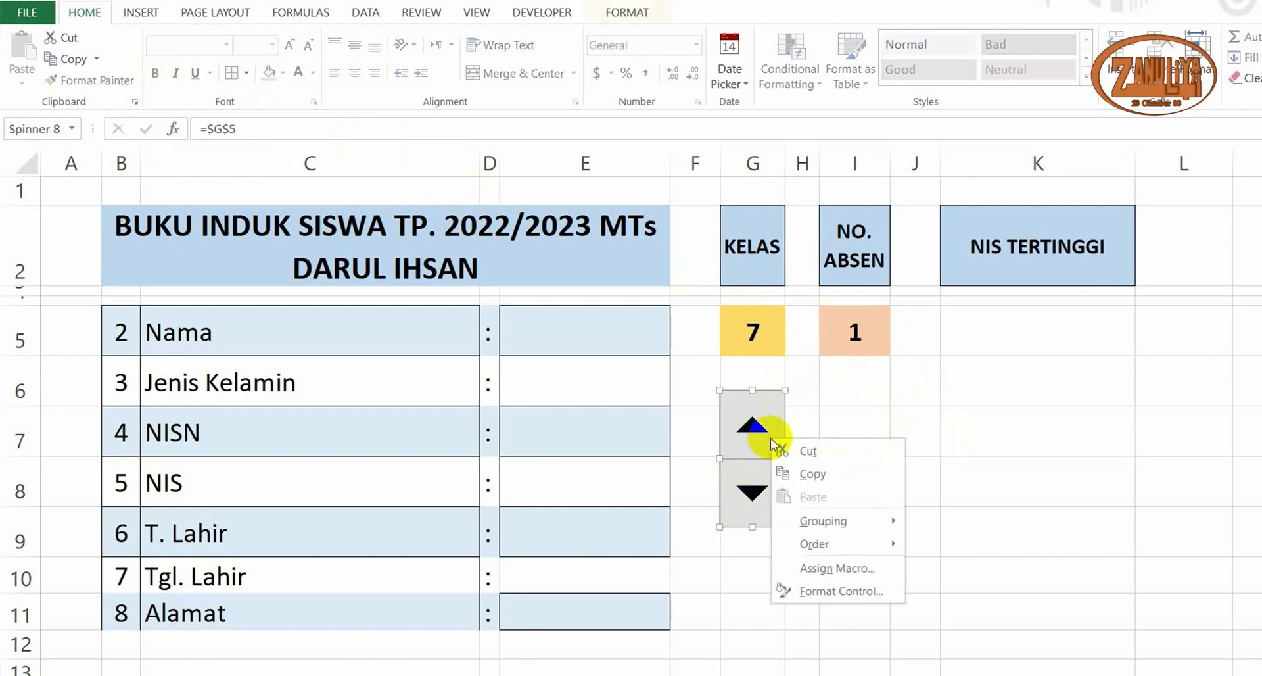
left_click(792, 475)
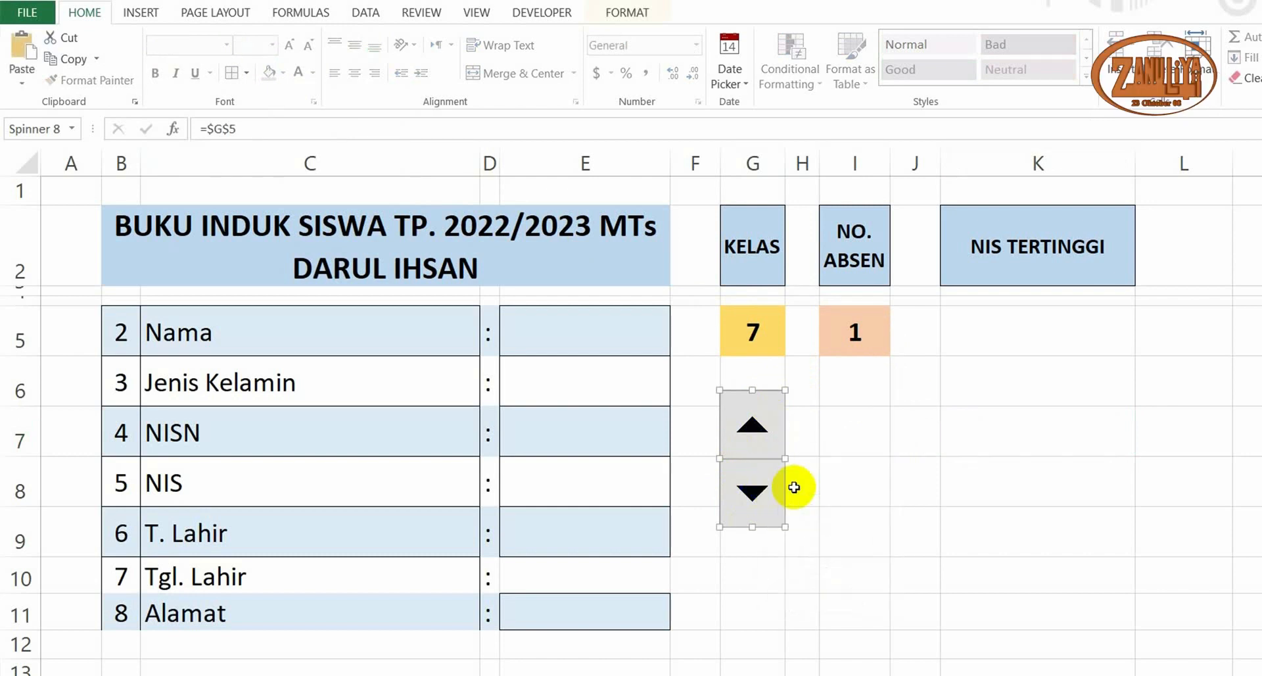
left_click(851, 418)
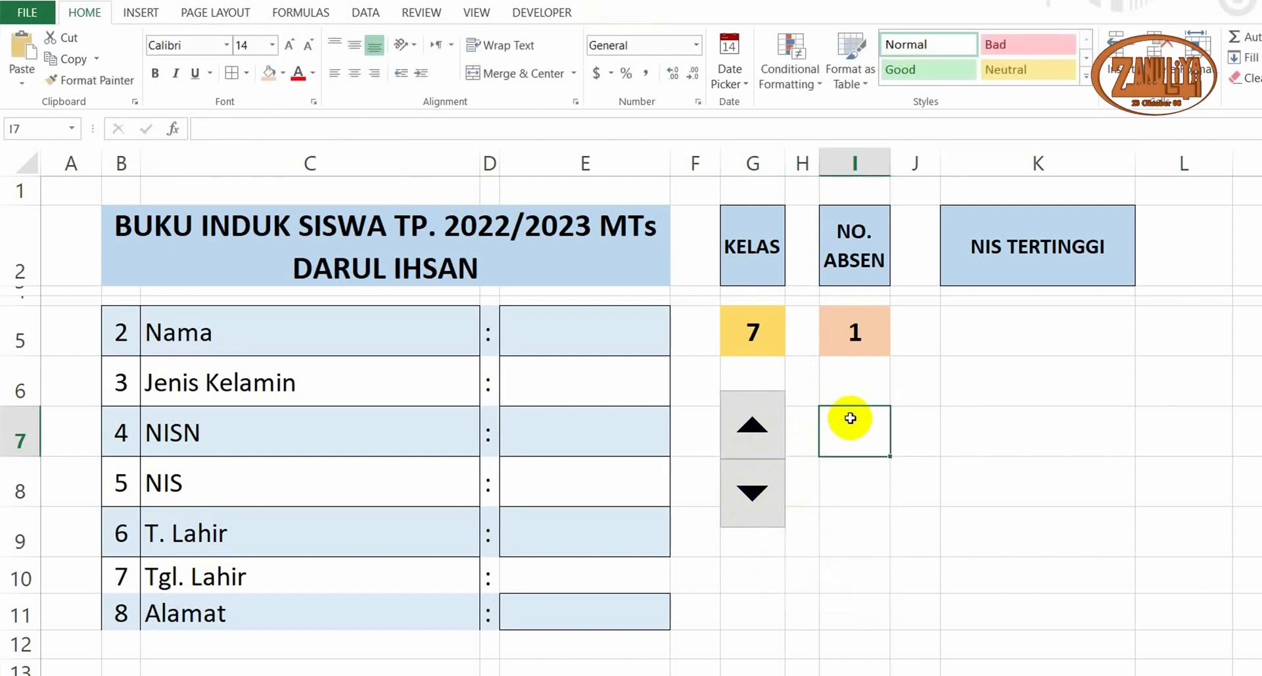
key("ctrl+v")
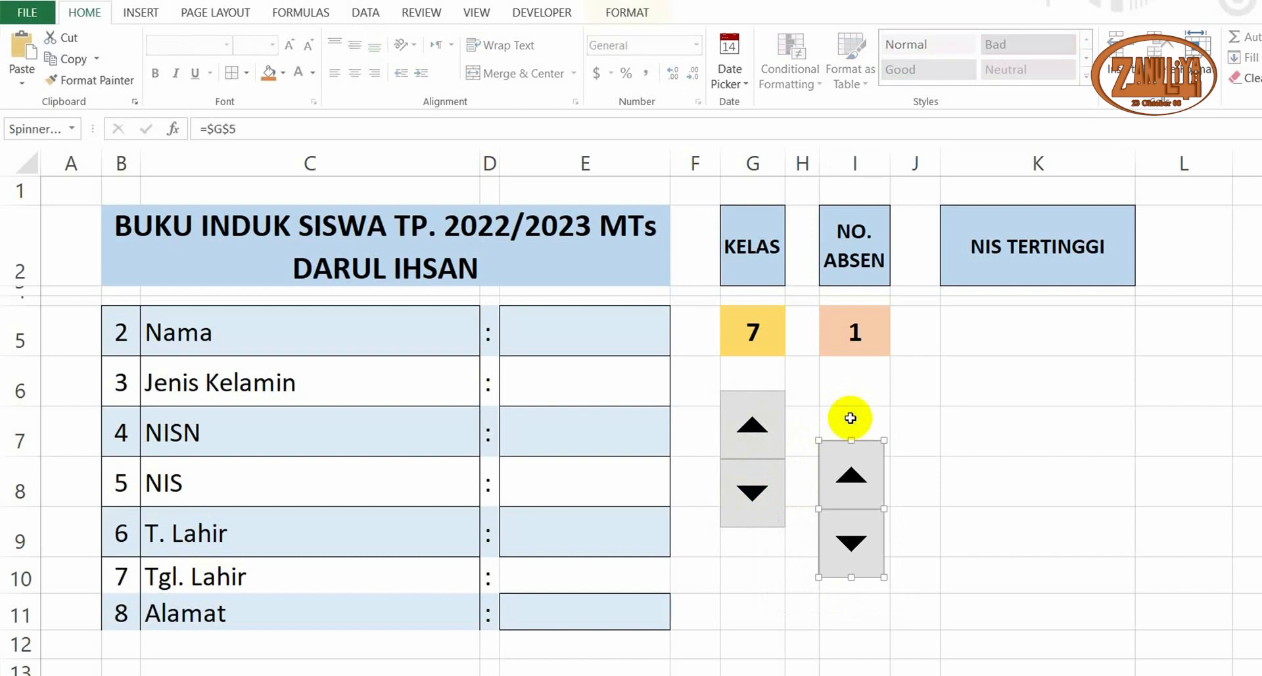
left_click_drag(866, 494, 868, 442)
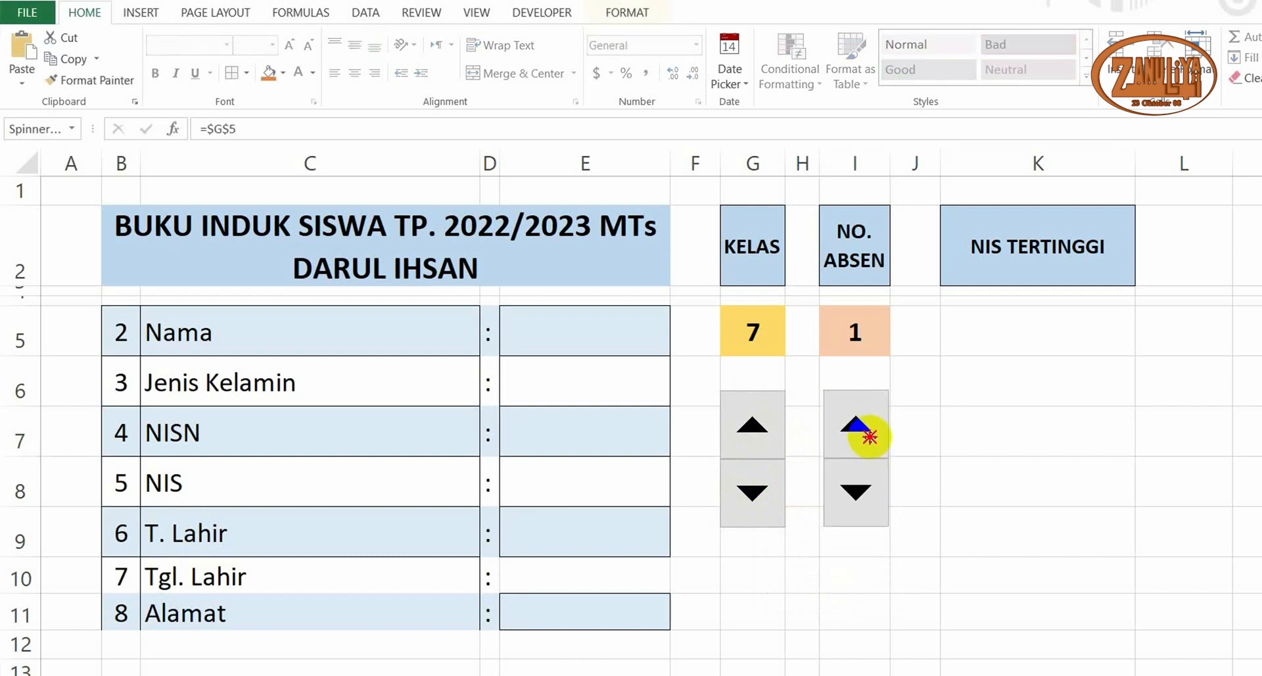
left_click(882, 583)
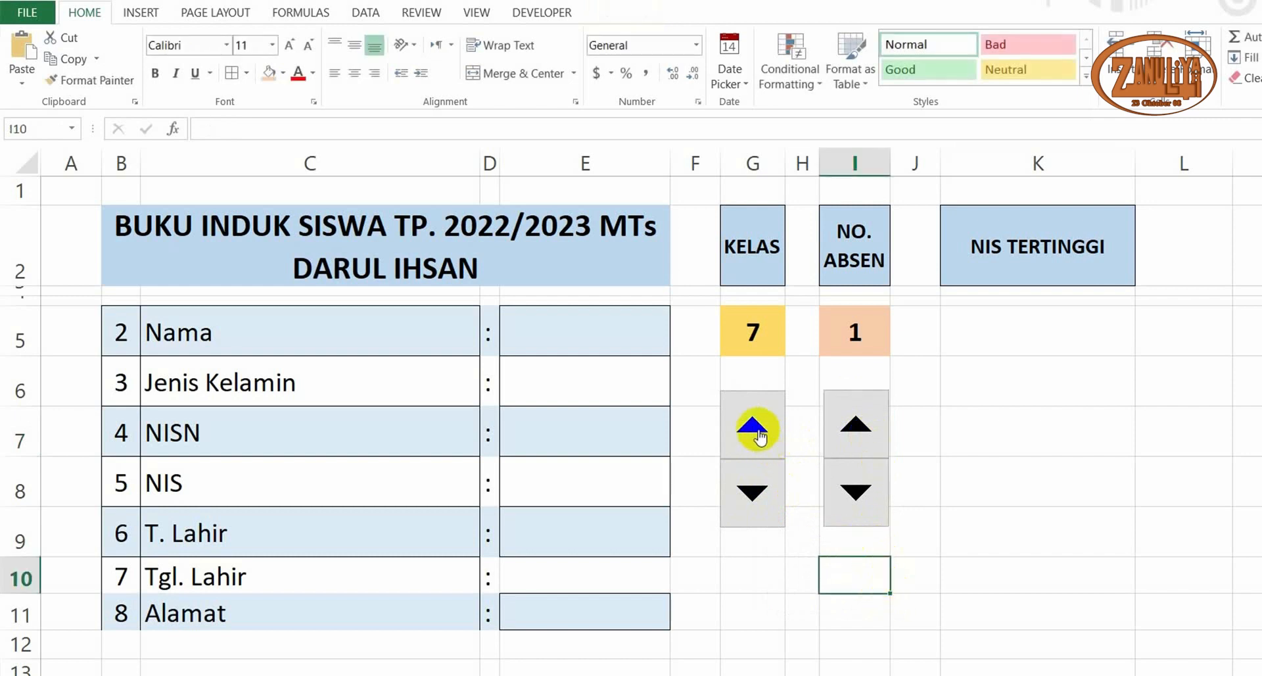
Test the KELAS spinner by stepping the class number in G5 down and up through its range
left_click(751, 483)
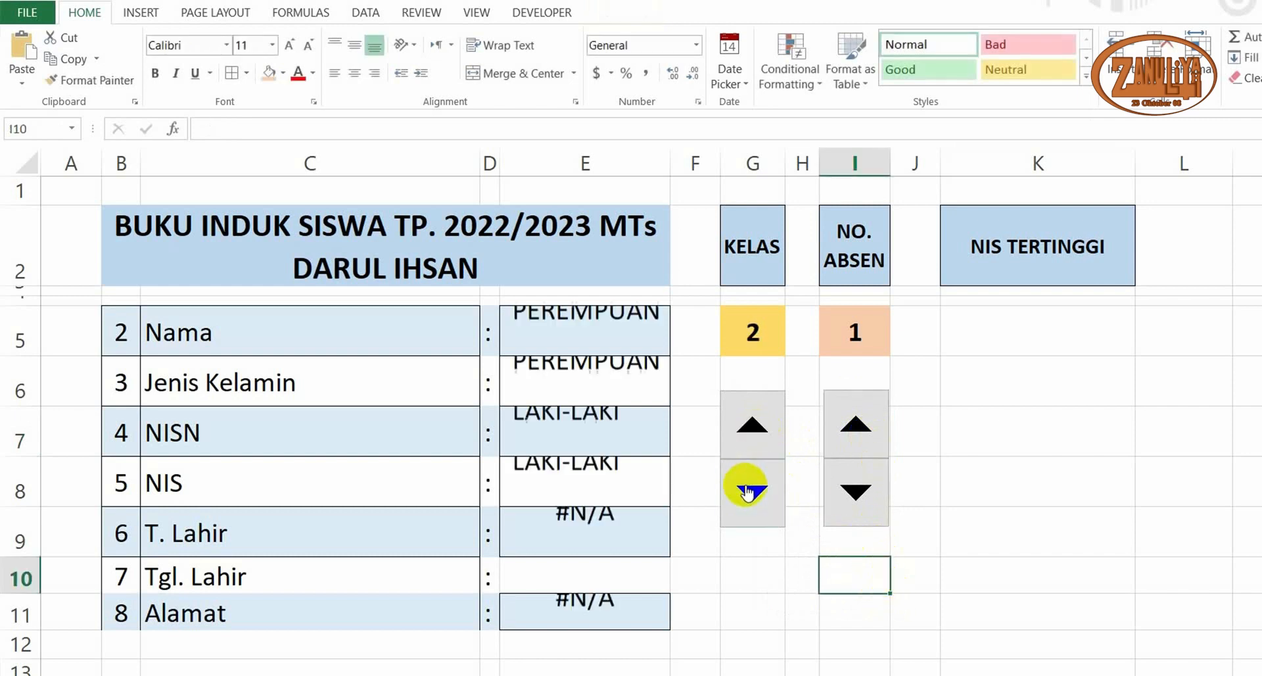
left_click(753, 422)
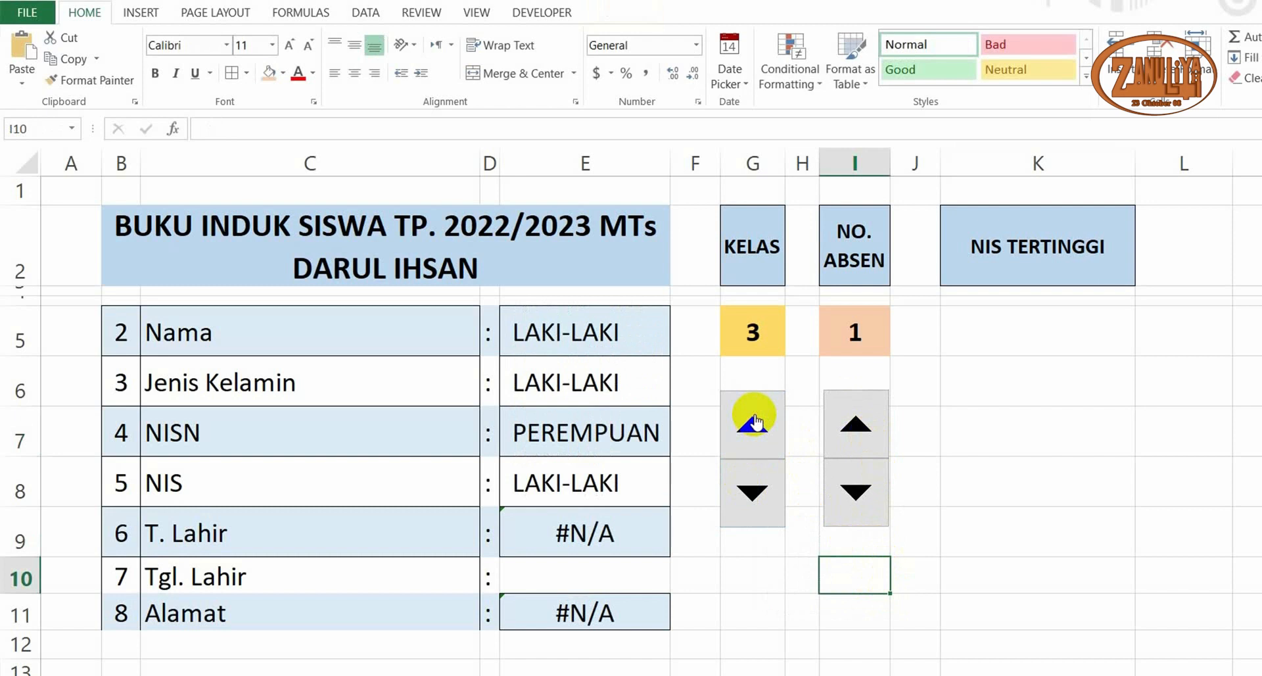
left_click(751, 488)
left_click(751, 487)
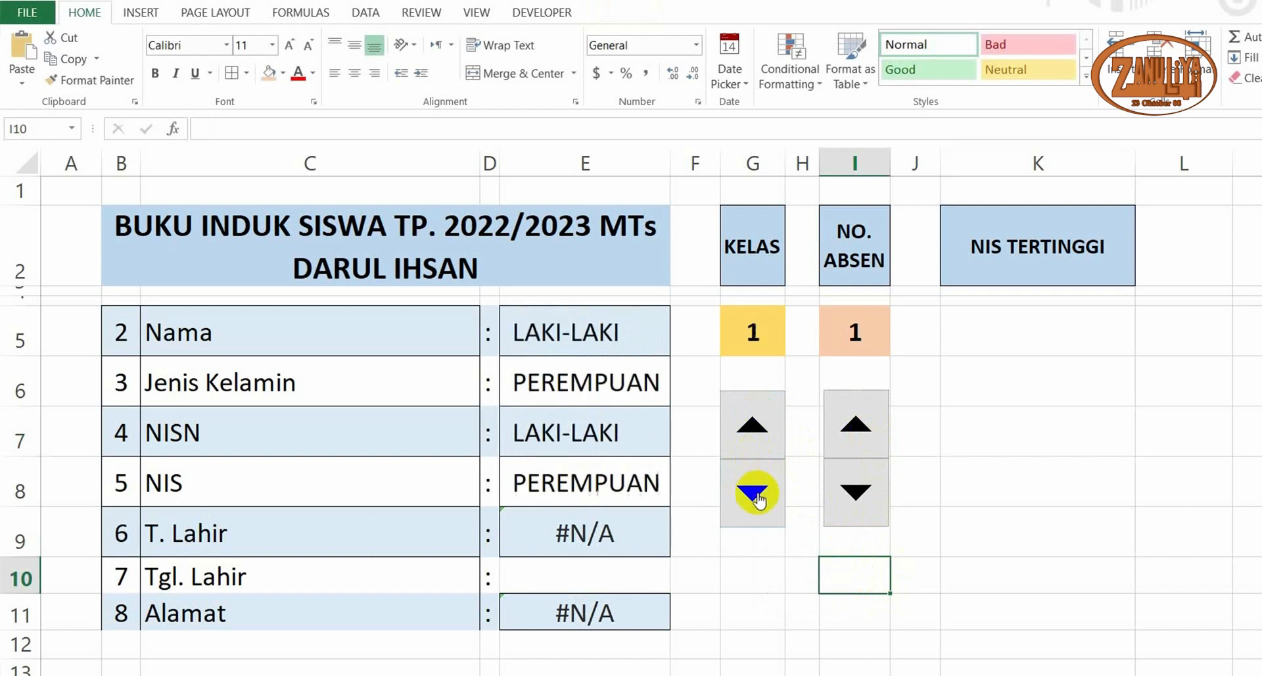
left_click(755, 430)
left_click(756, 498)
left_click(753, 424)
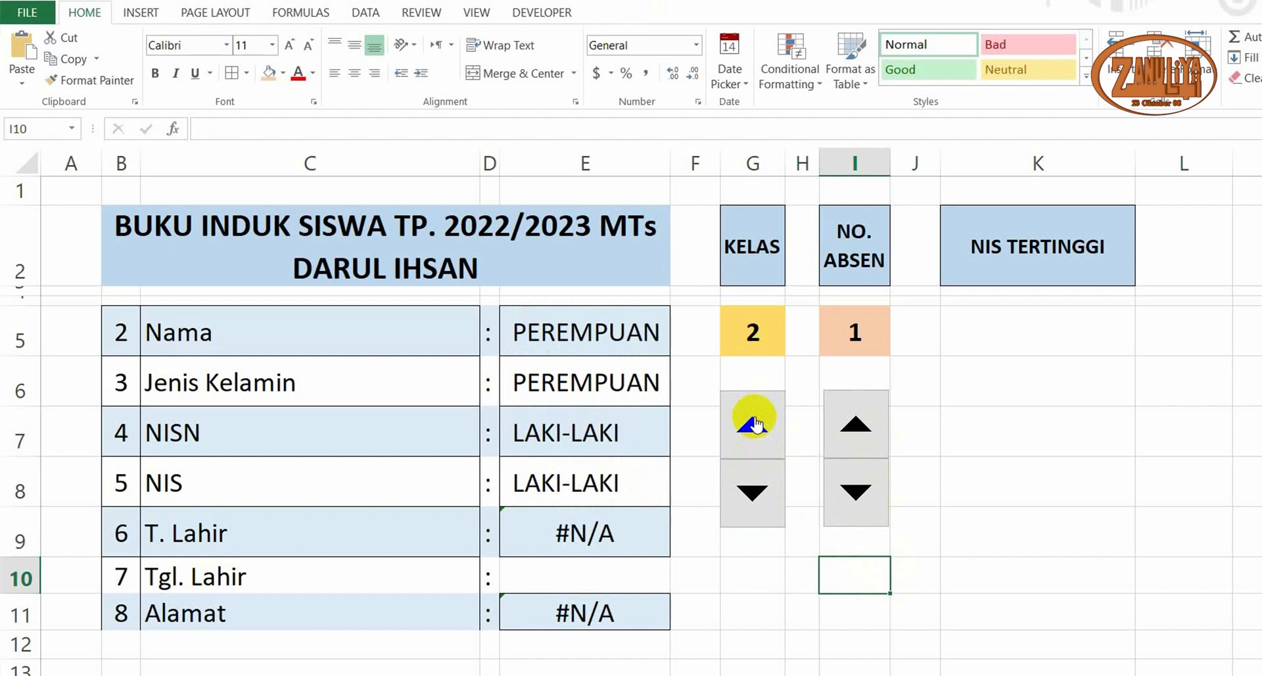
left_click(754, 424)
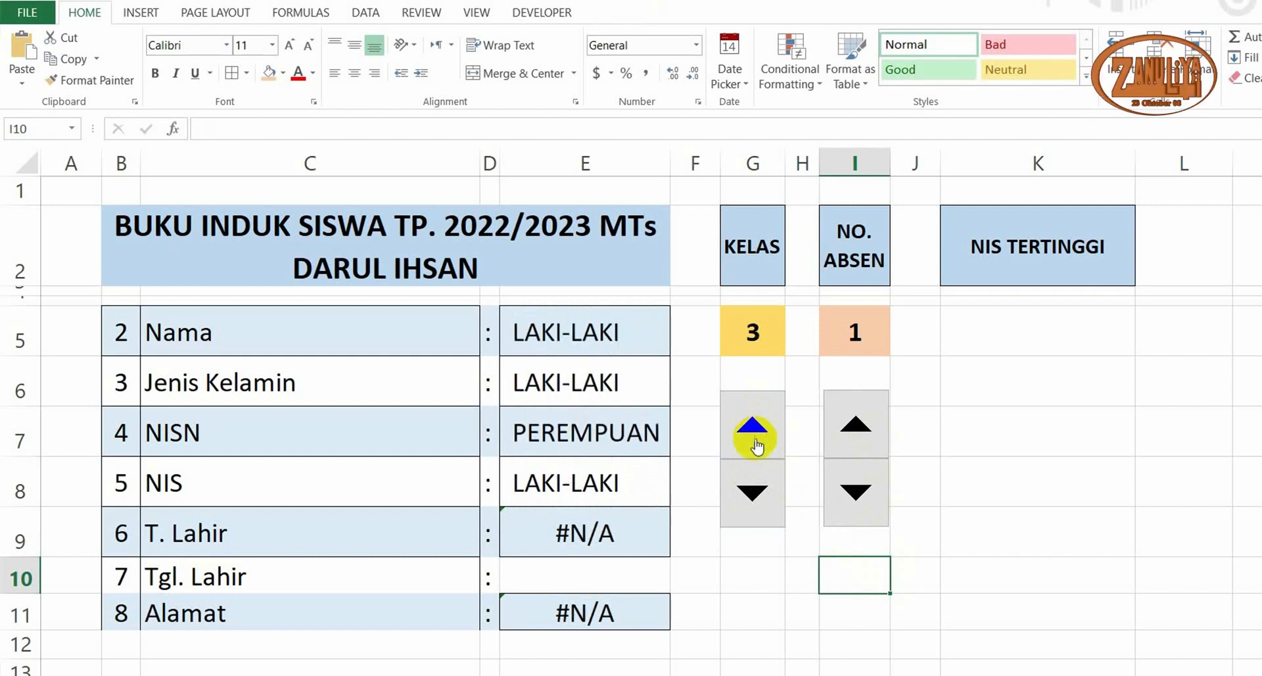
In the KELAS spinner's control settings, raise the minimum value to 7
right_click(755, 443)
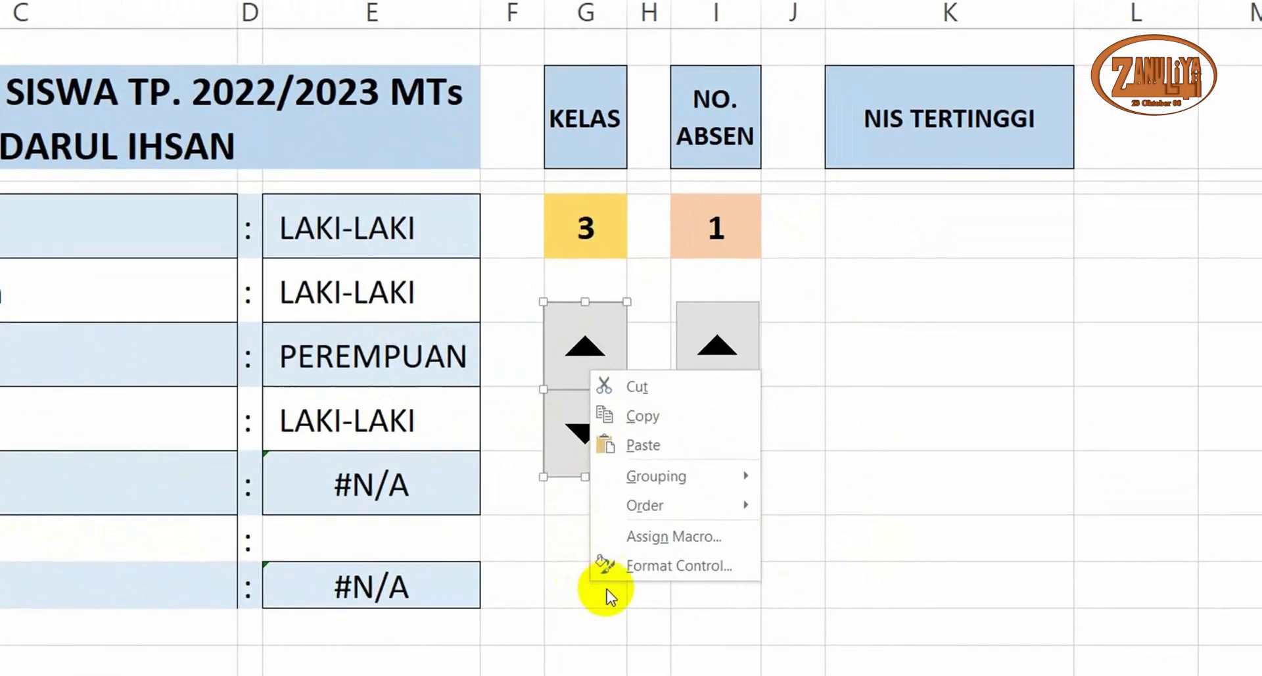
left_click(787, 600)
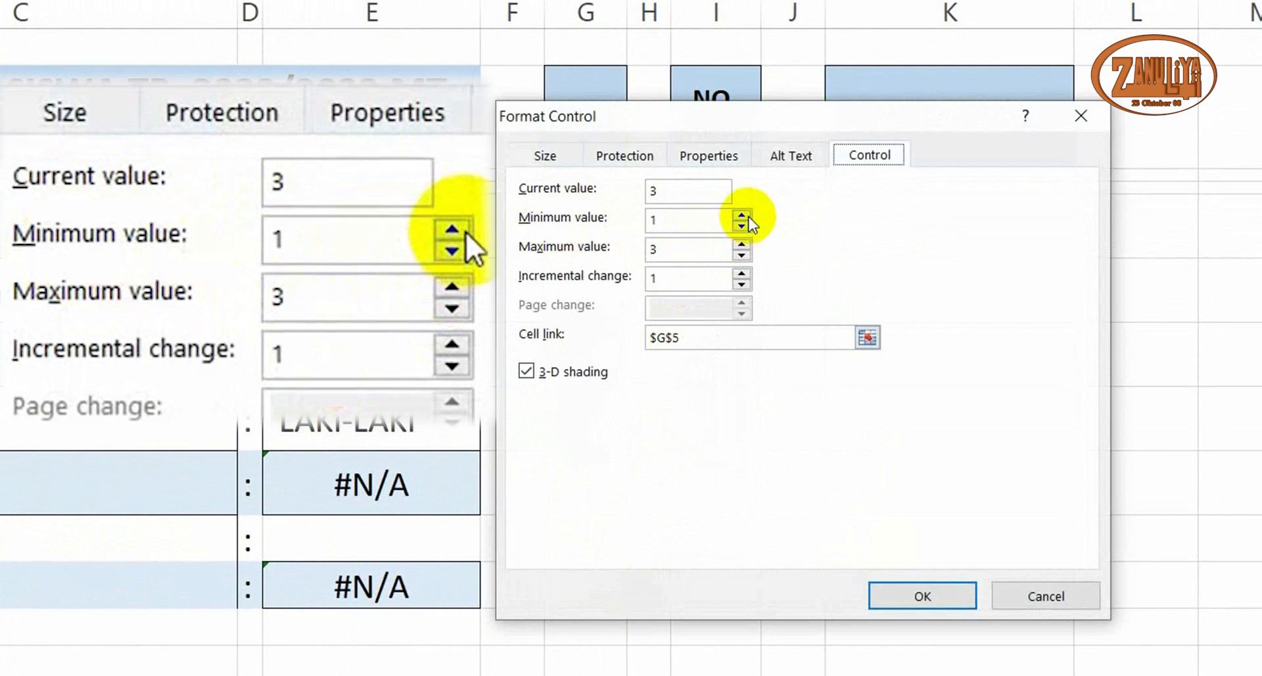
left_click(742, 215)
left_click(743, 216)
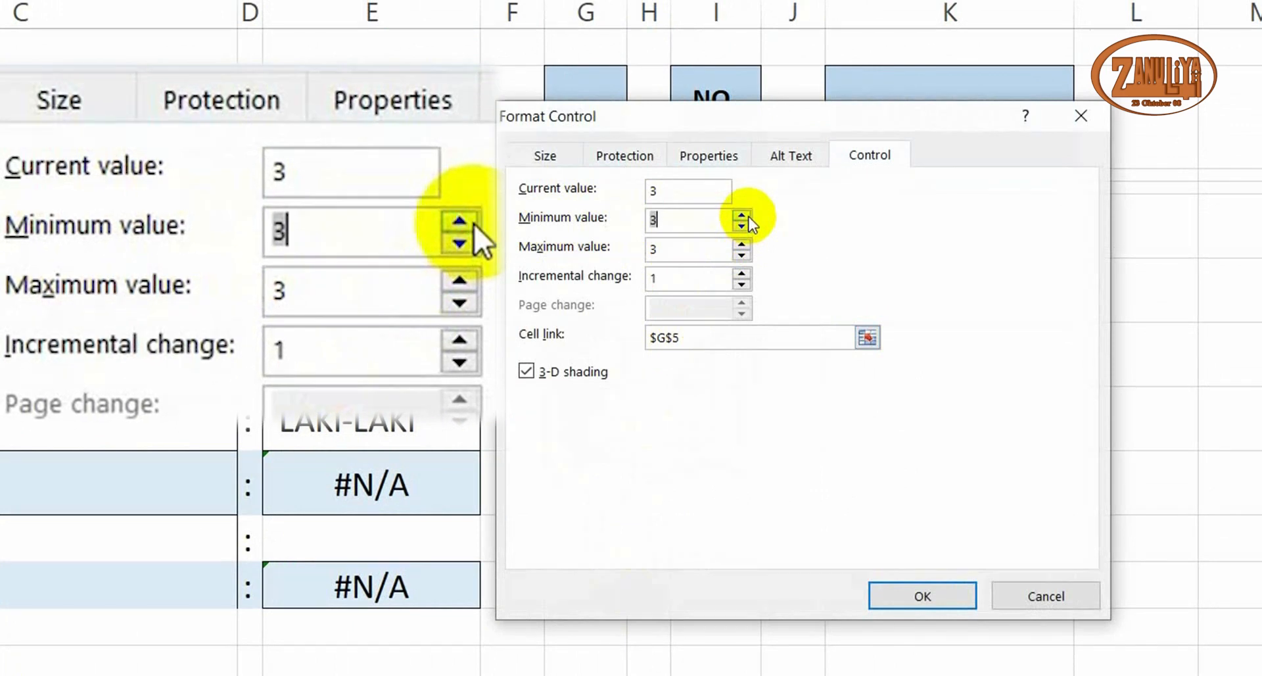
left_click(743, 215)
left_click(742, 216)
left_click(743, 216)
left_click(743, 216)
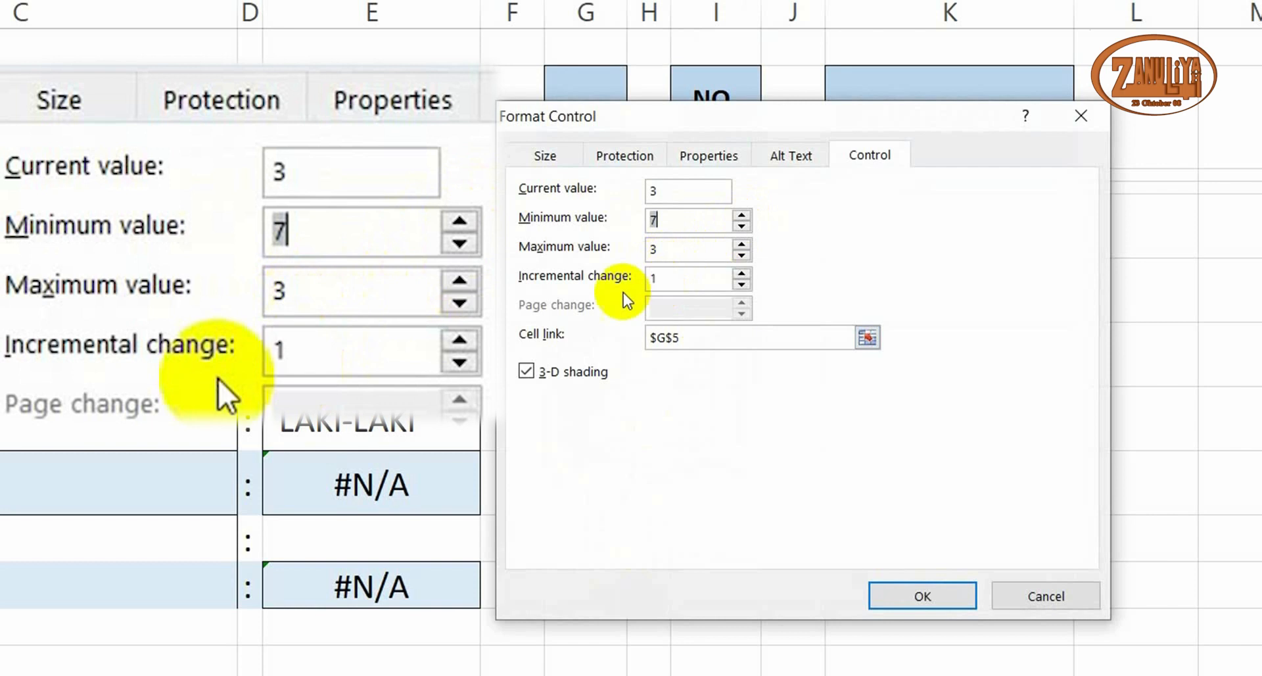
Set the KELAS spinner's maximum value to 9, apply the settings, and step the class number down to 7 as a test
left_click(742, 243)
left_click(742, 243)
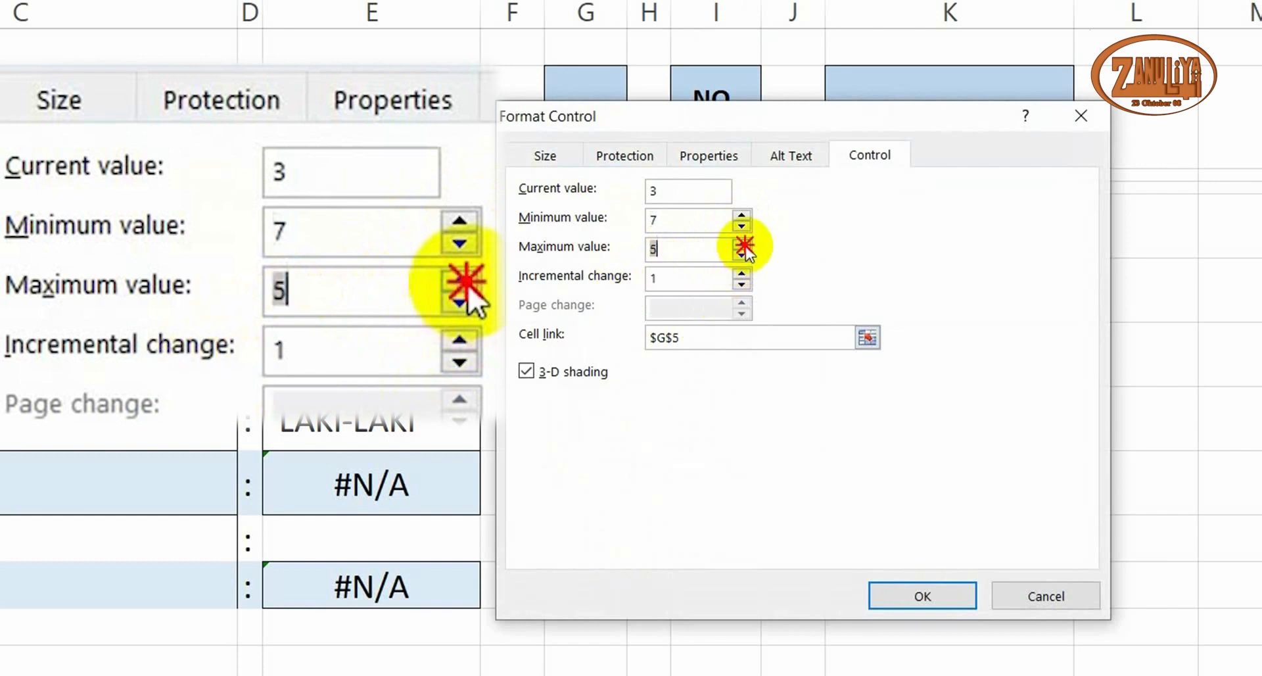
left_click(742, 243)
left_click(742, 243)
left_click(742, 243)
left_click(742, 243)
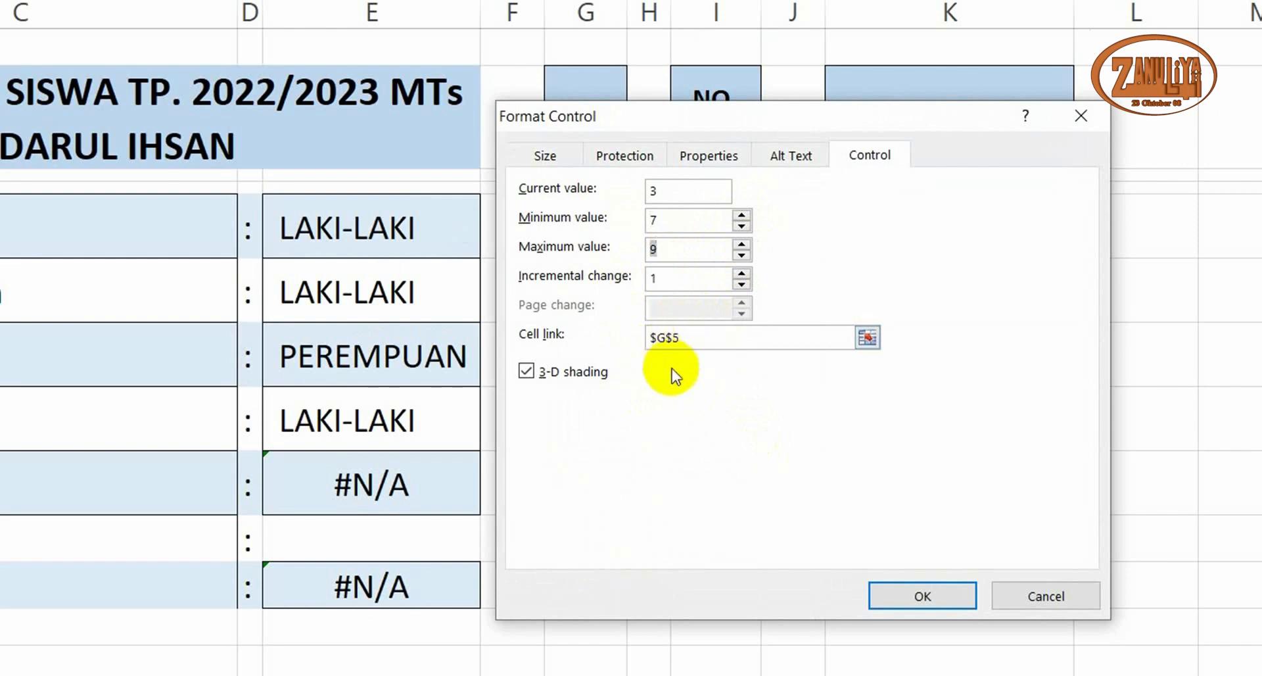
left_click(877, 594)
left_click(796, 626)
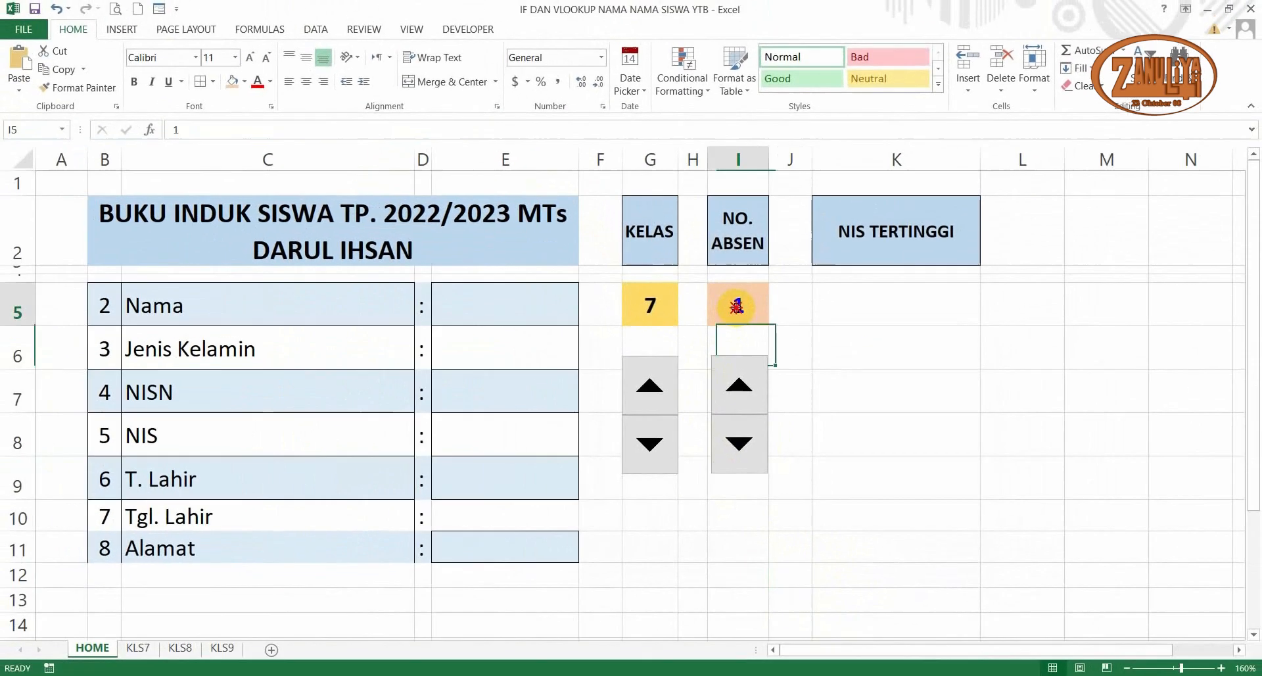
left_click(727, 302)
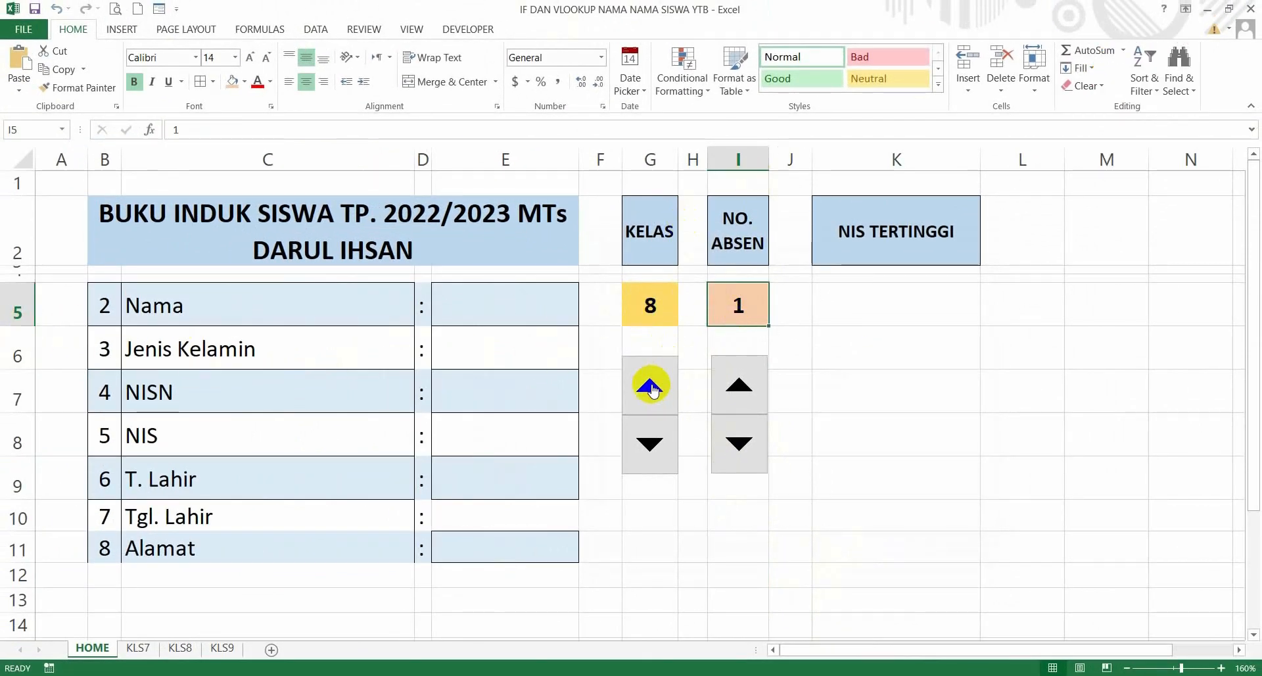
left_click(651, 448)
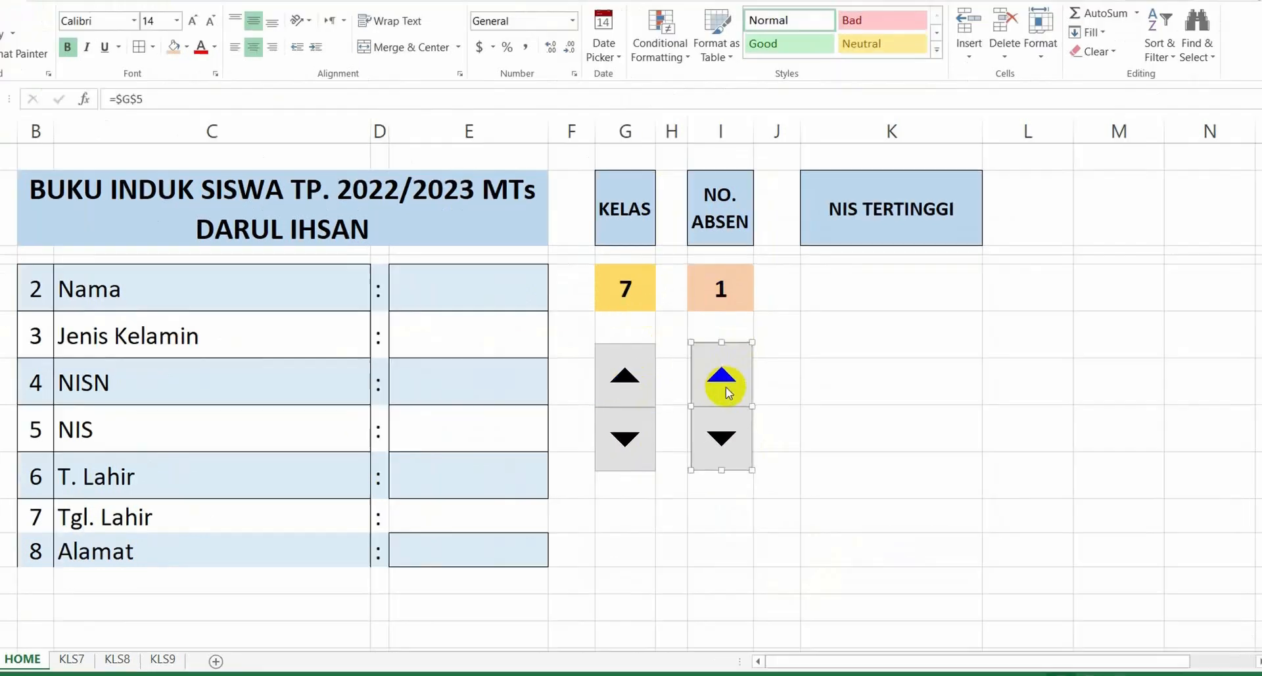
In the NO. ABSEN spinner's control settings, raise the maximum value to 20
right_click(744, 401)
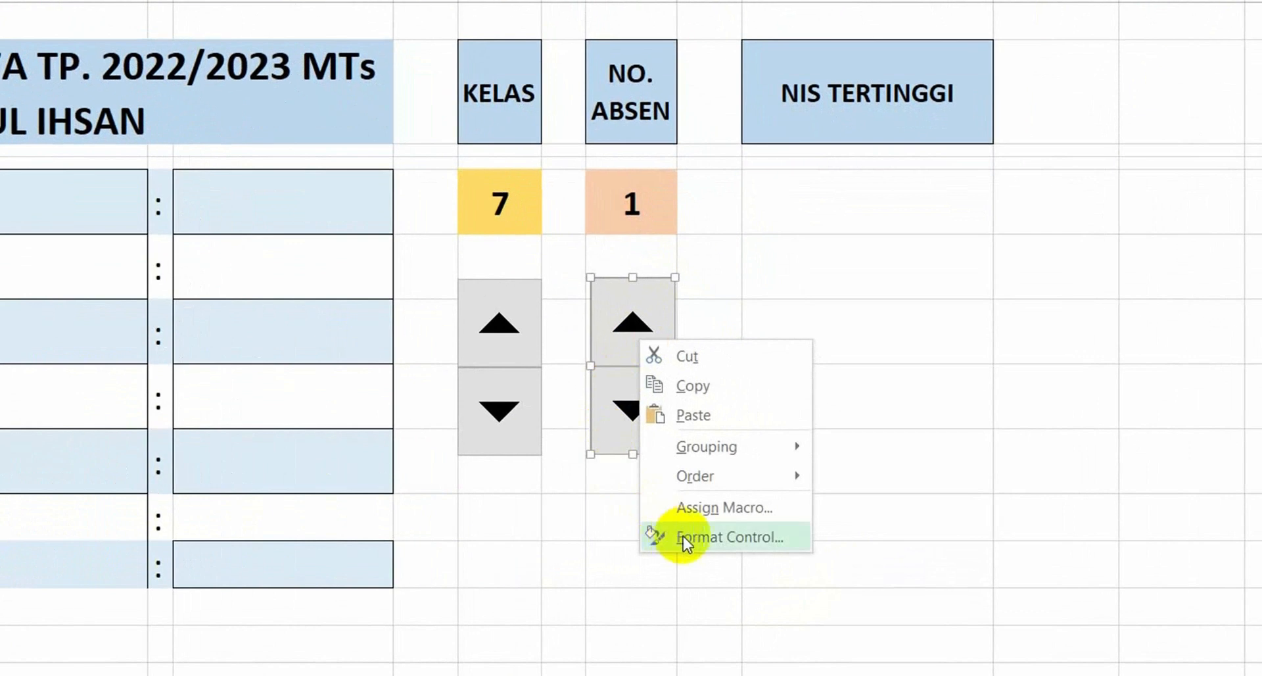
left_click(684, 535)
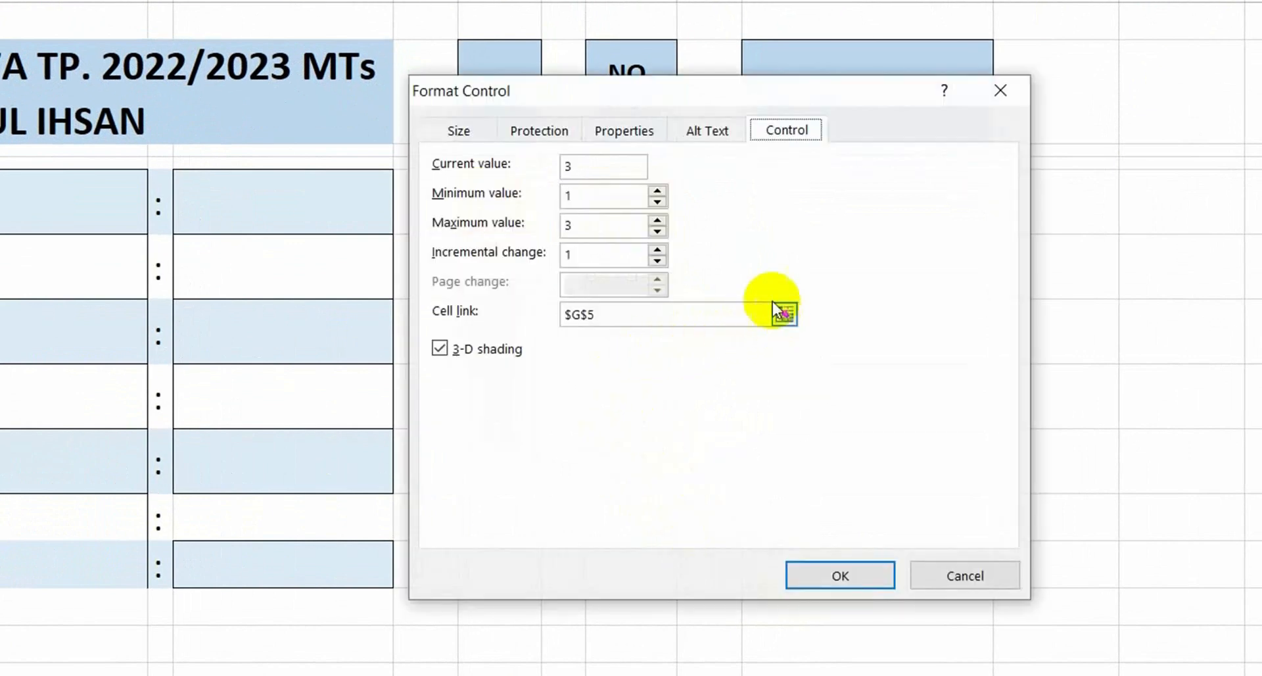
left_click_drag(595, 103, 1003, 131)
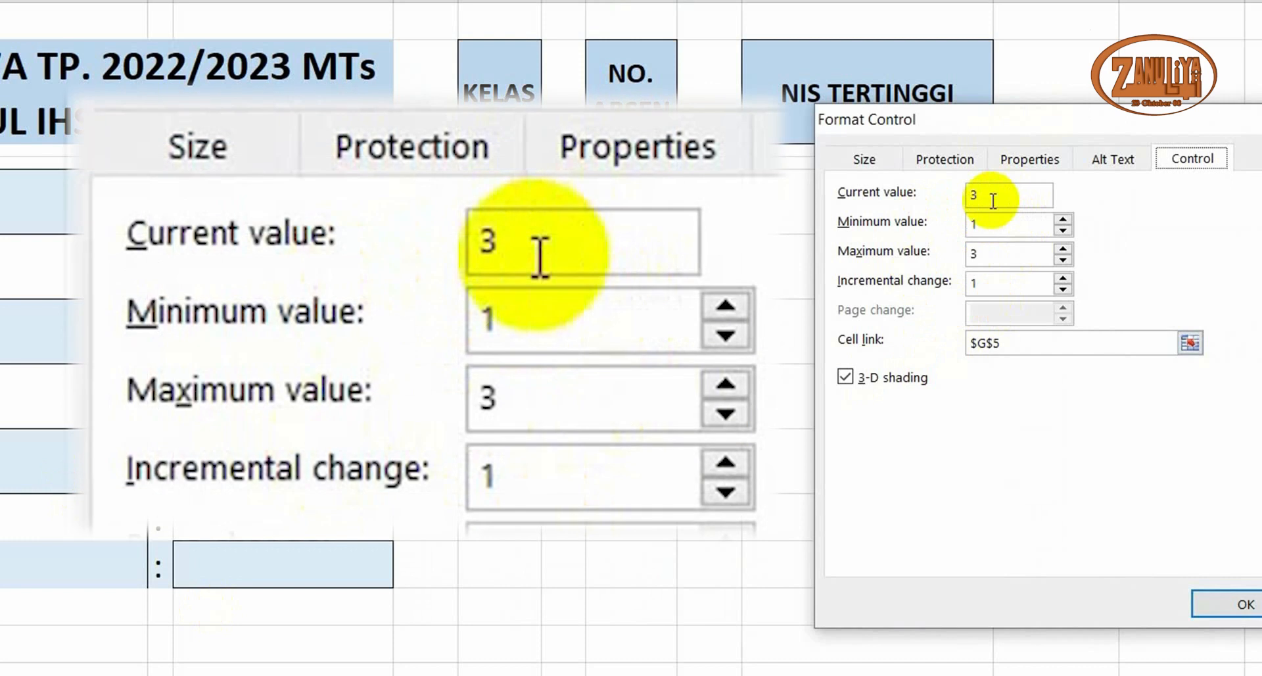
left_click(1063, 249)
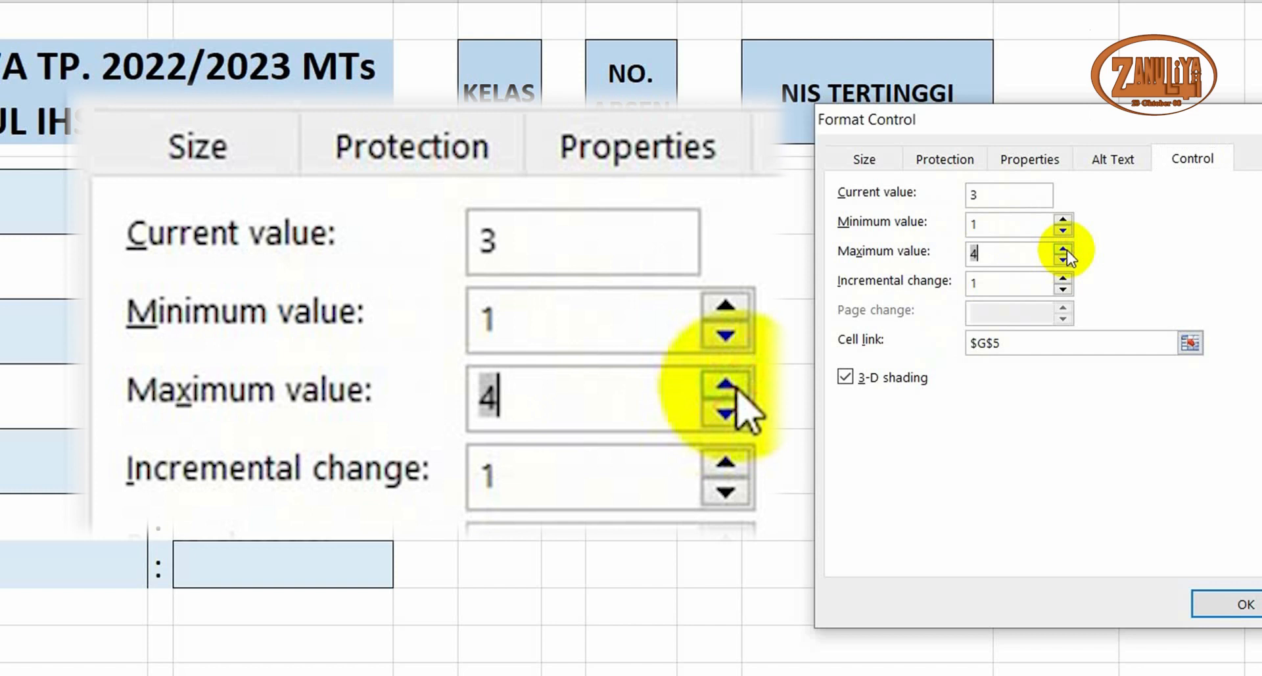
left_click(1063, 248)
left_click(1063, 248)
left_click(1063, 248)
left_click(1063, 249)
left_click(1063, 248)
left_click(1063, 248)
left_click(1063, 248)
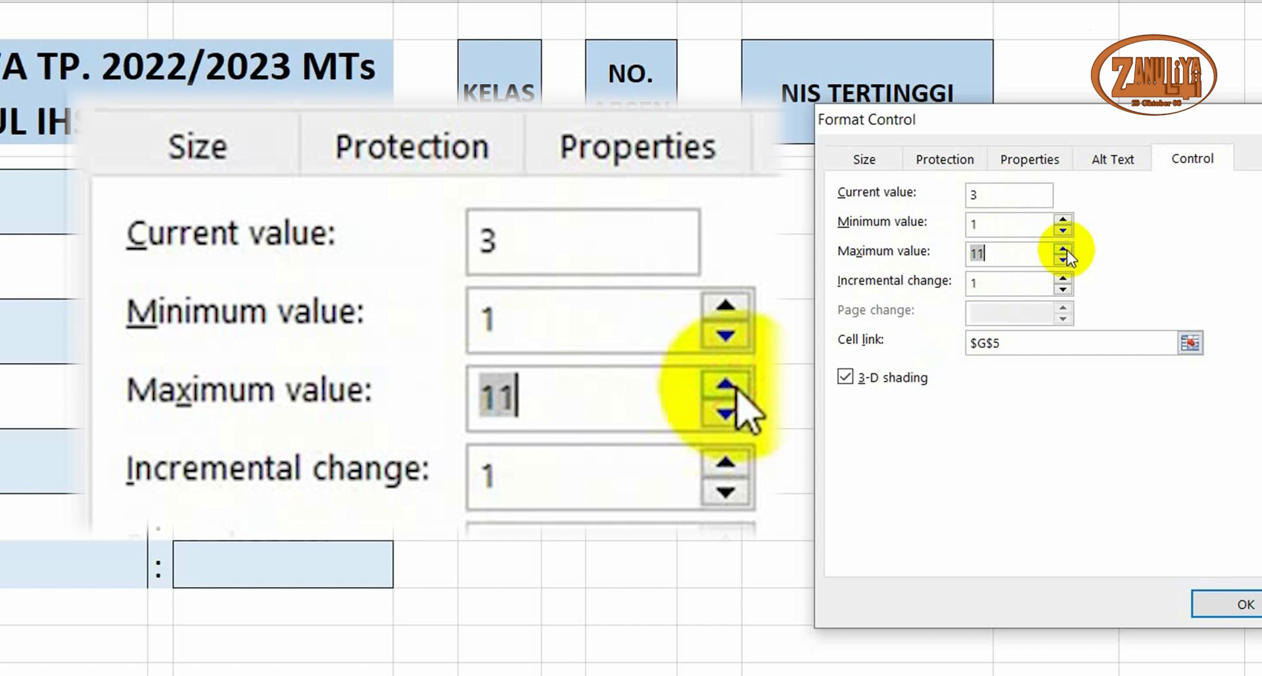
left_click(1063, 249)
left_click(1063, 249)
left_click(1063, 249)
left_click(1063, 249)
left_click(1063, 249)
left_click(1062, 248)
left_click(1063, 249)
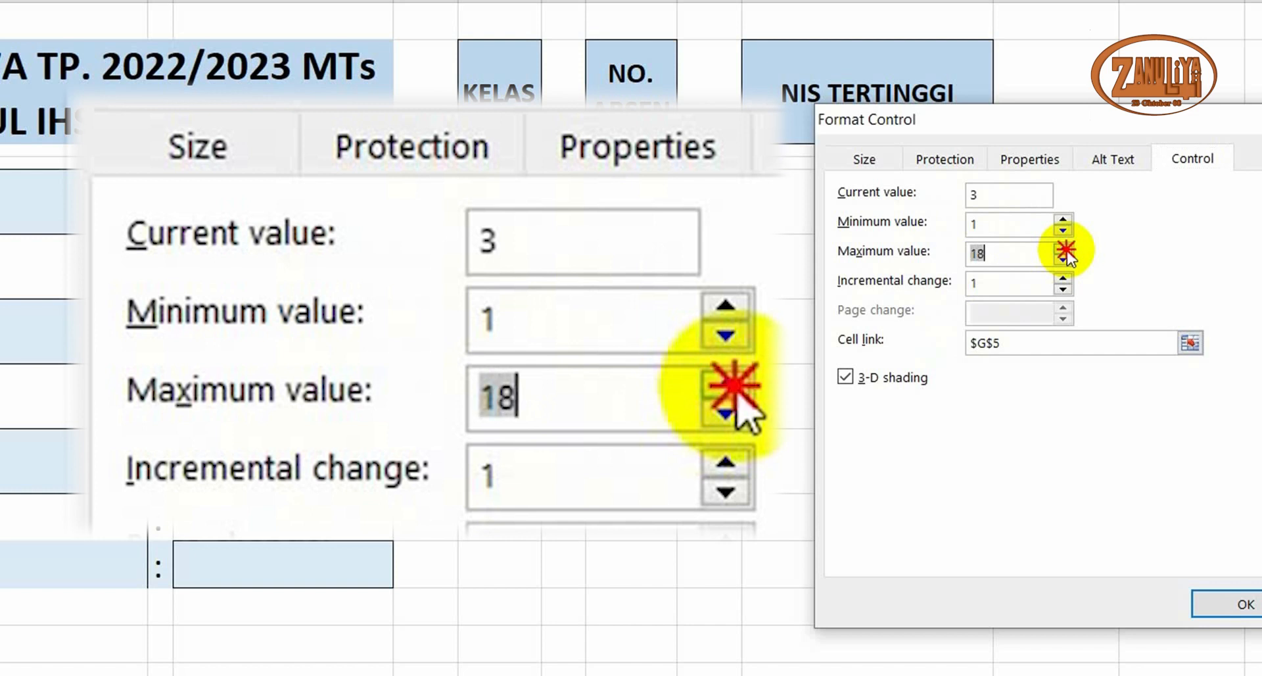
left_click(1063, 248)
left_click(1063, 249)
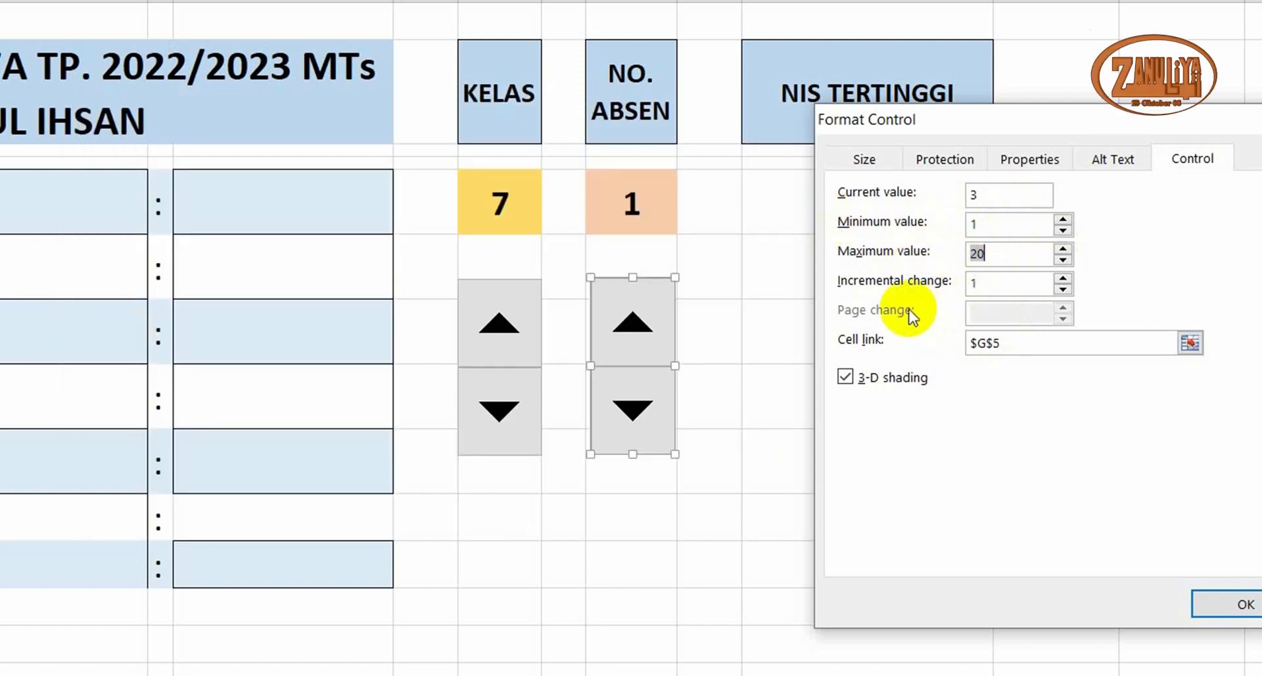
Link the NO. ABSEN spinner to cell $I$5 and apply the control settings
left_click(1190, 341)
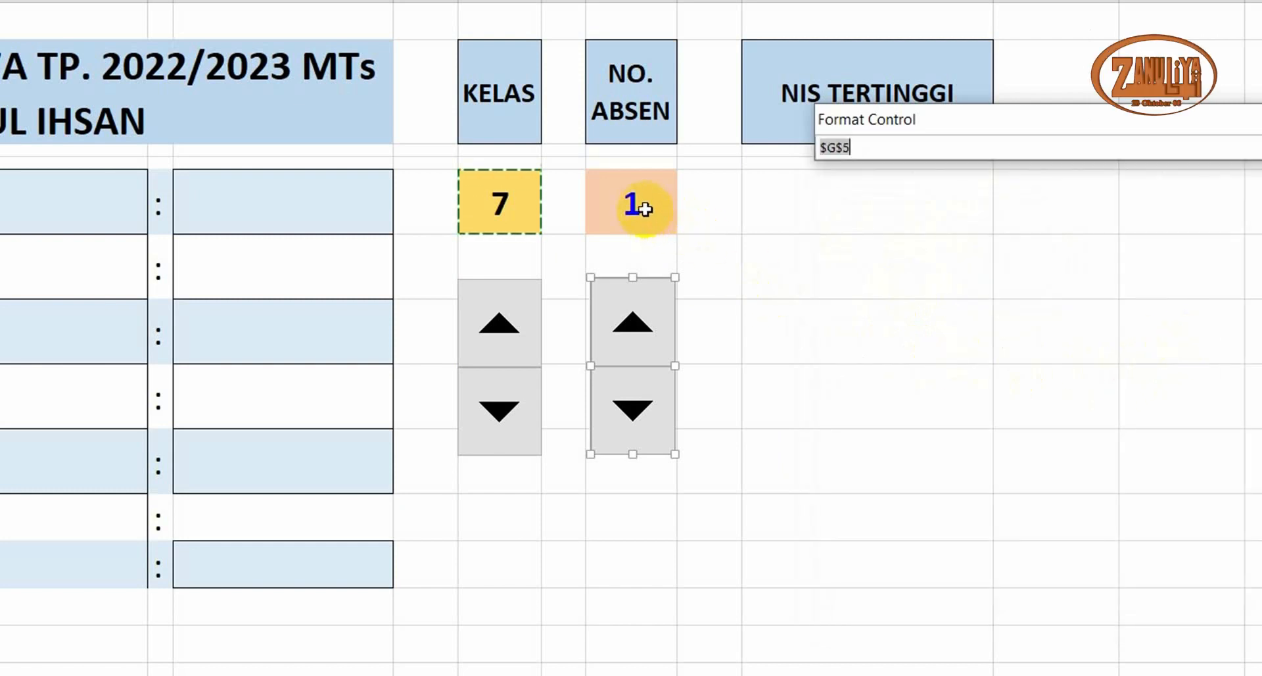
left_click(641, 209)
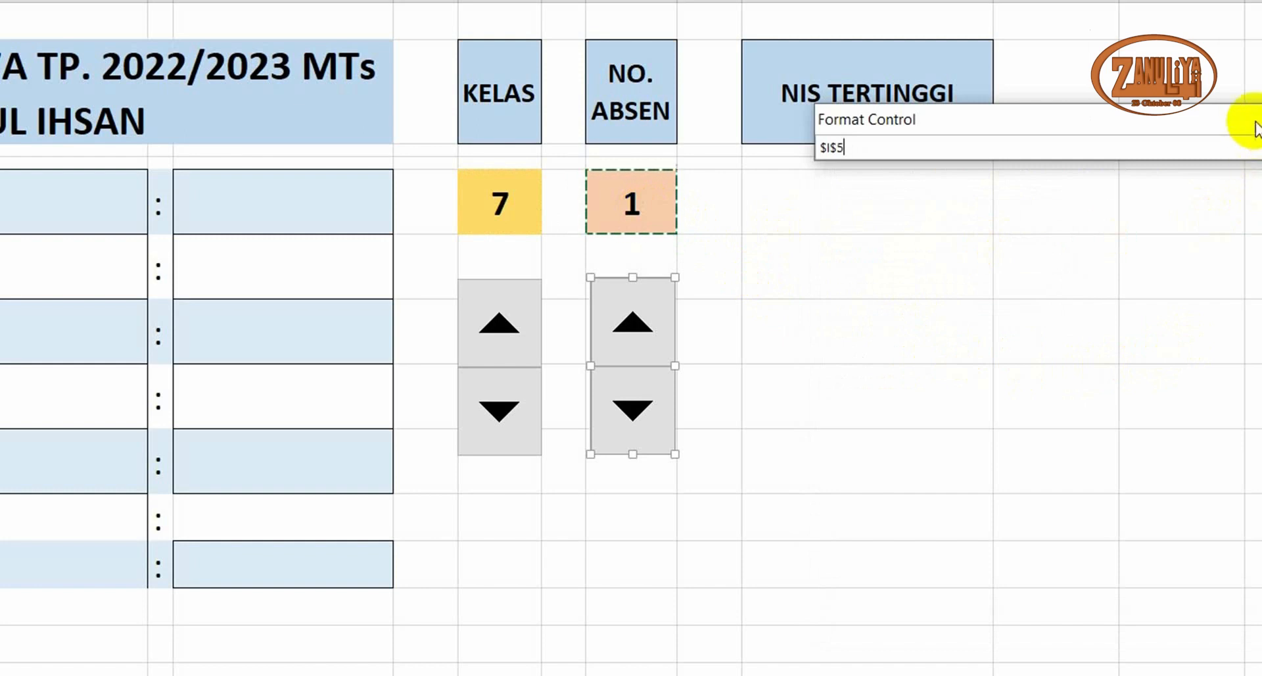
left_click_drag(1256, 128, 842, 401)
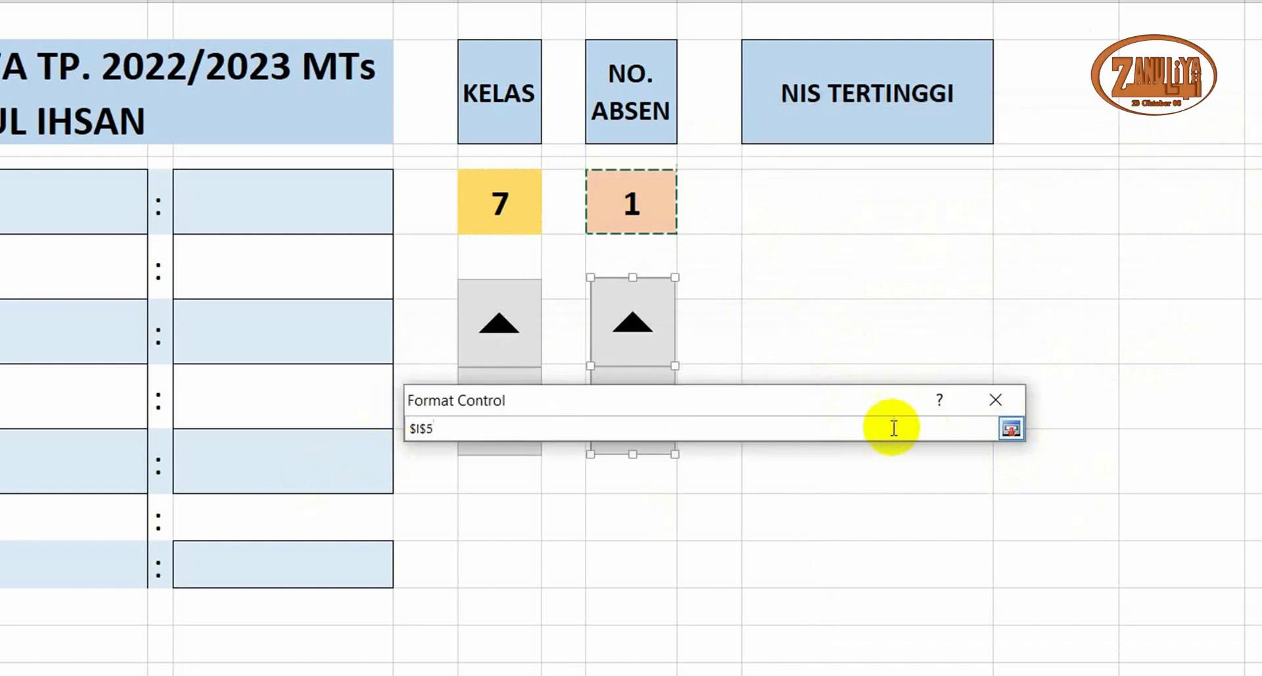
left_click(1011, 430)
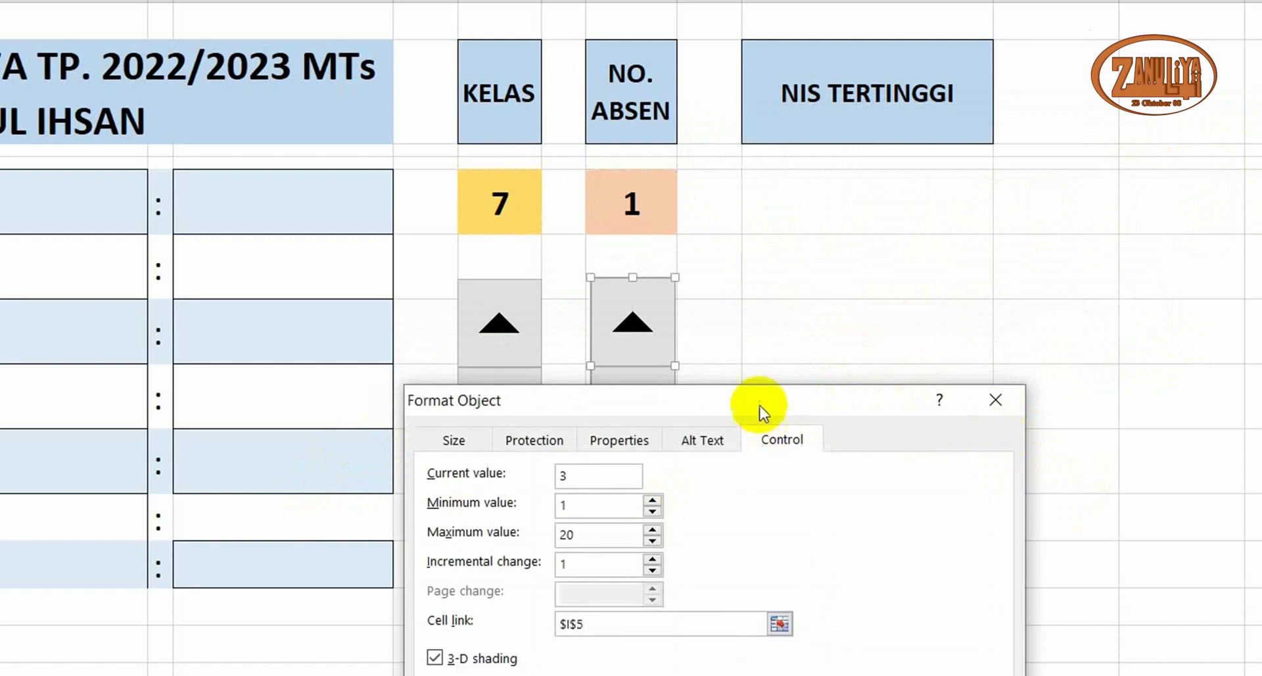
left_click_drag(760, 412, 1057, 184)
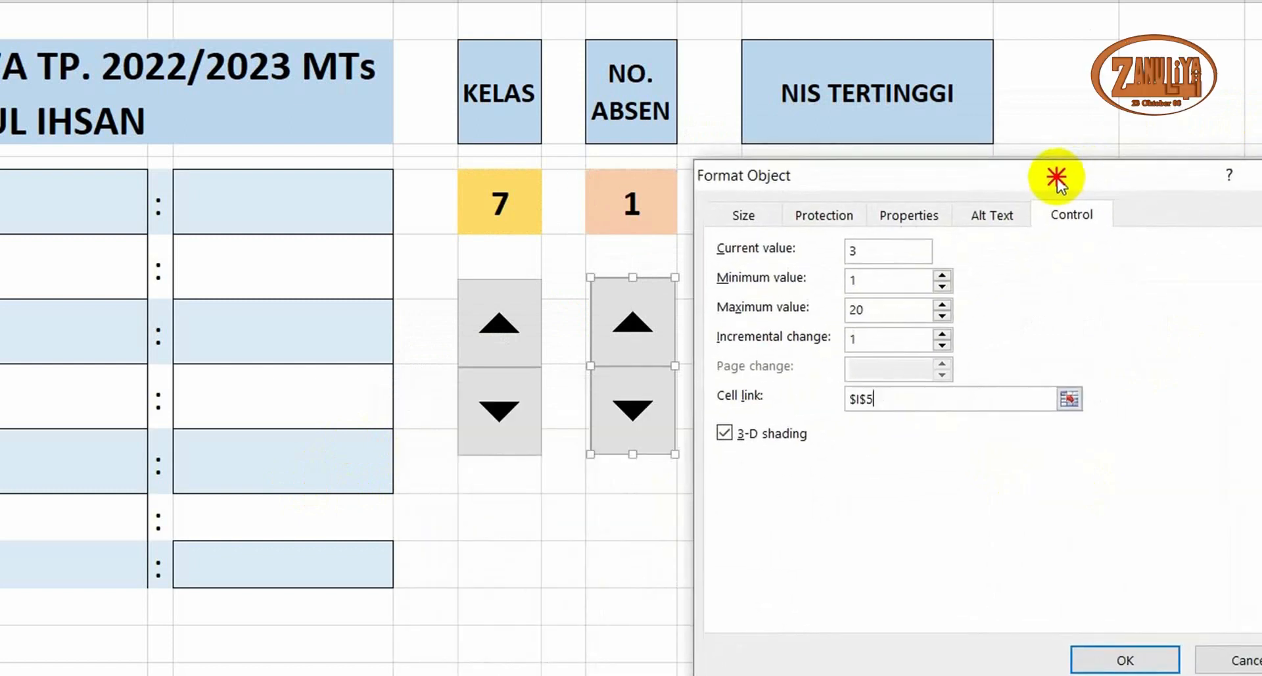
left_click(1091, 659)
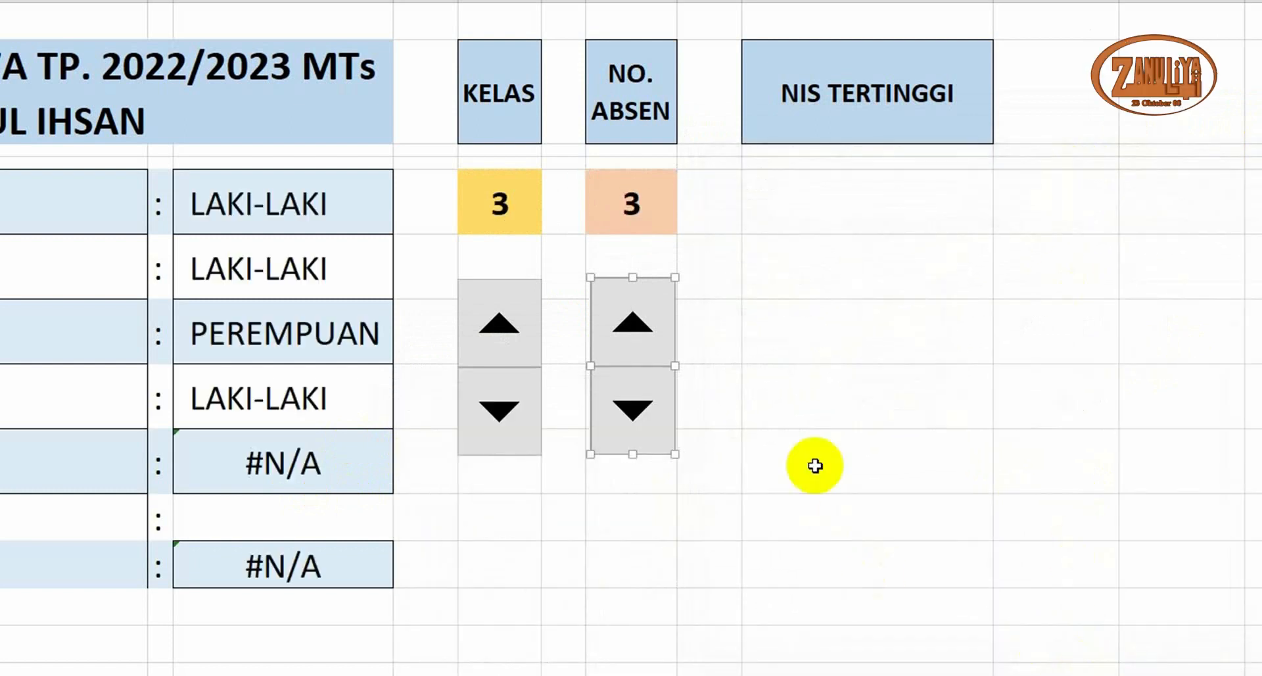
Test the NO. ABSEN spinner by stepping the attendance number up past 16 and back down to 1
left_click(810, 437)
left_click(634, 416)
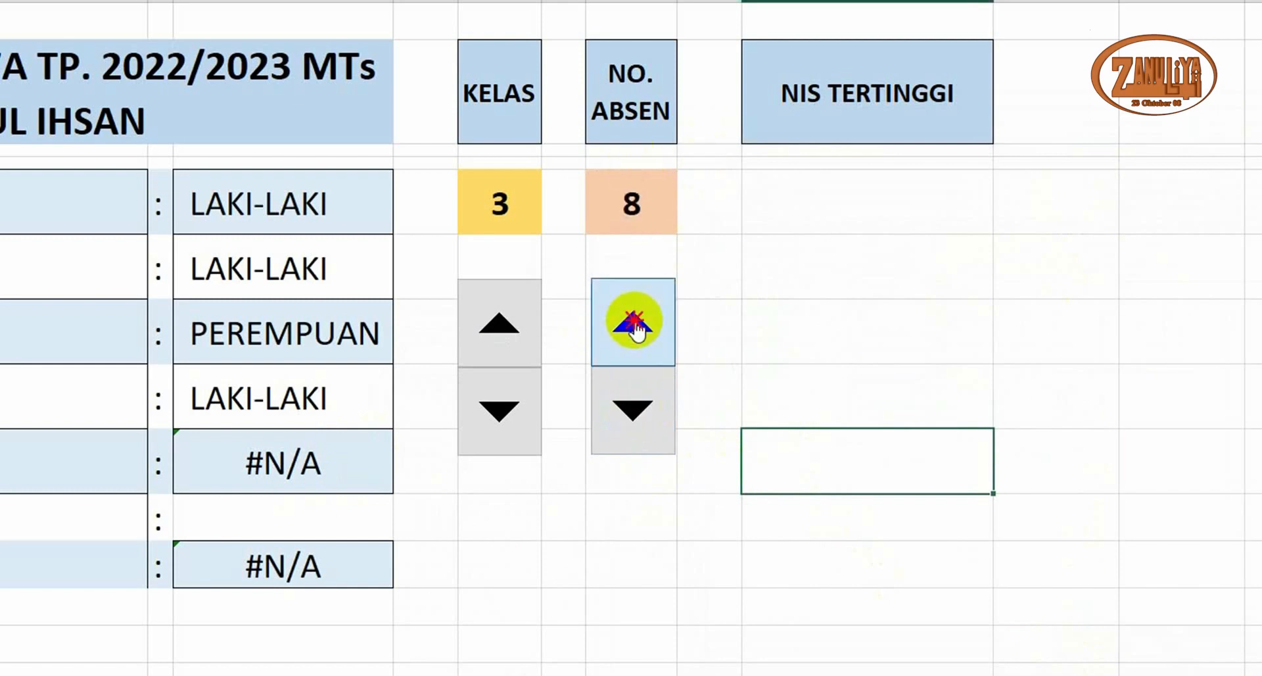
left_click(635, 323)
left_click(635, 323)
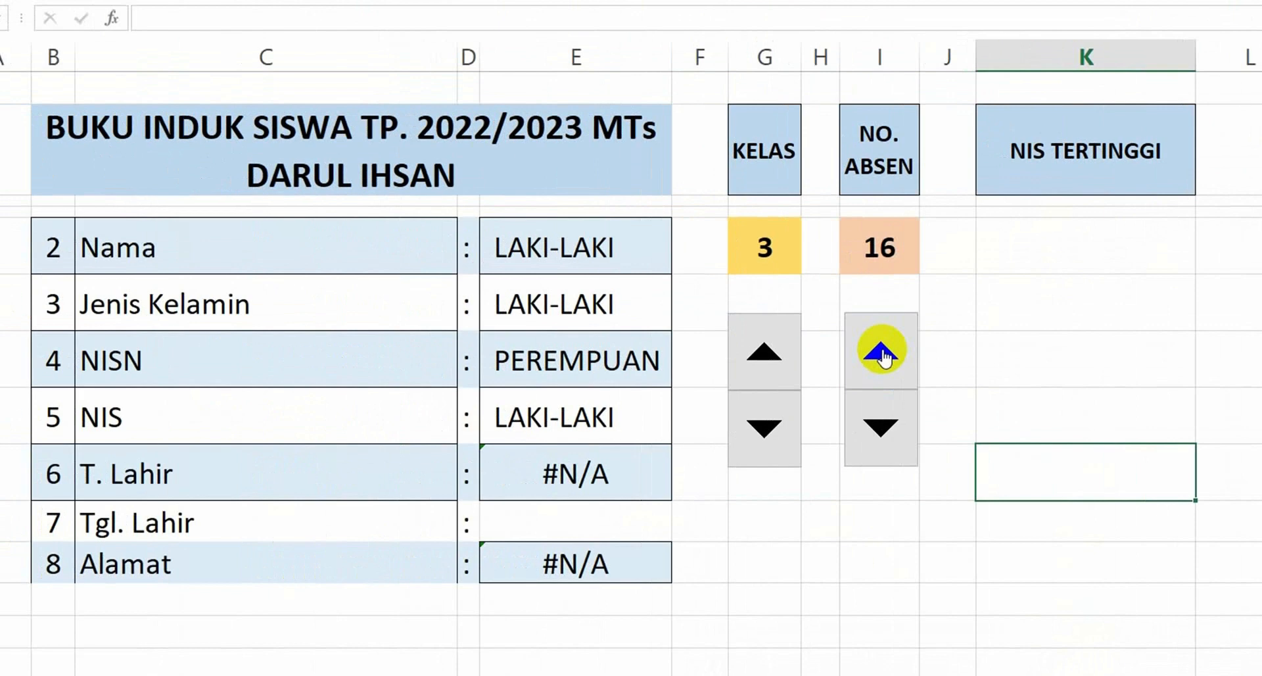
left_click(635, 324)
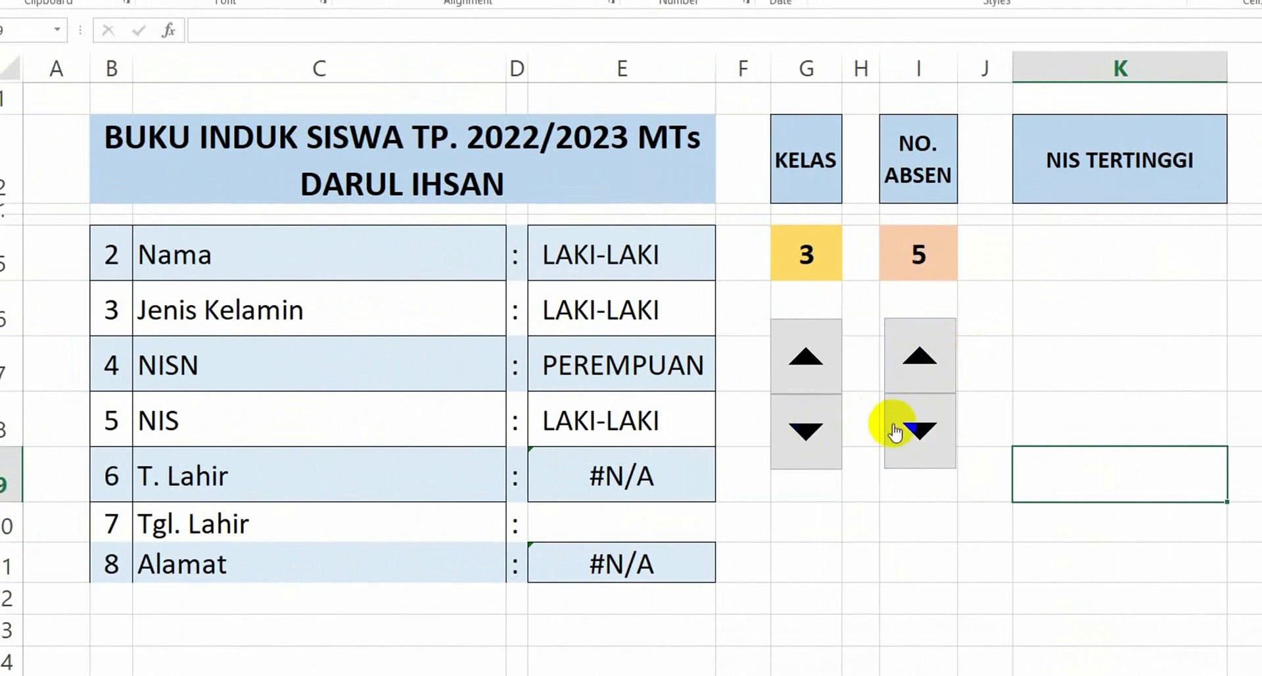
left_click(923, 440)
left_click(923, 440)
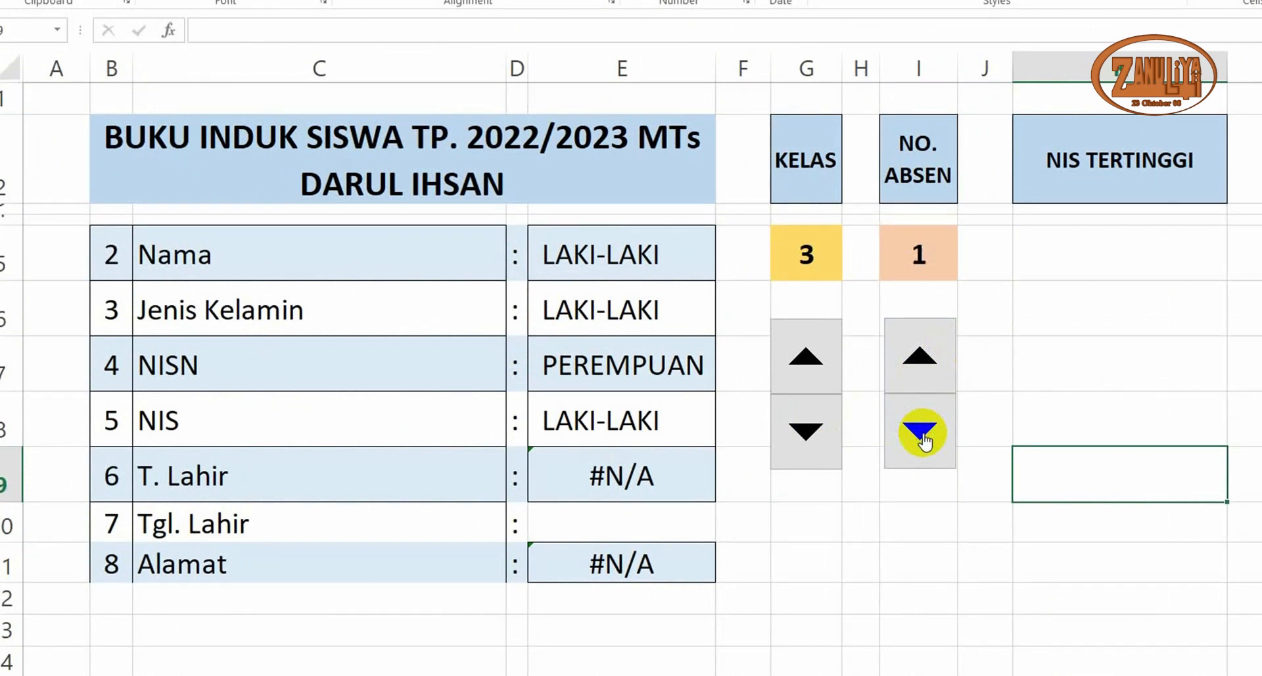
Test the KELAS spinner by stepping the class number up to 9 and back down to 7
left_click(806, 358)
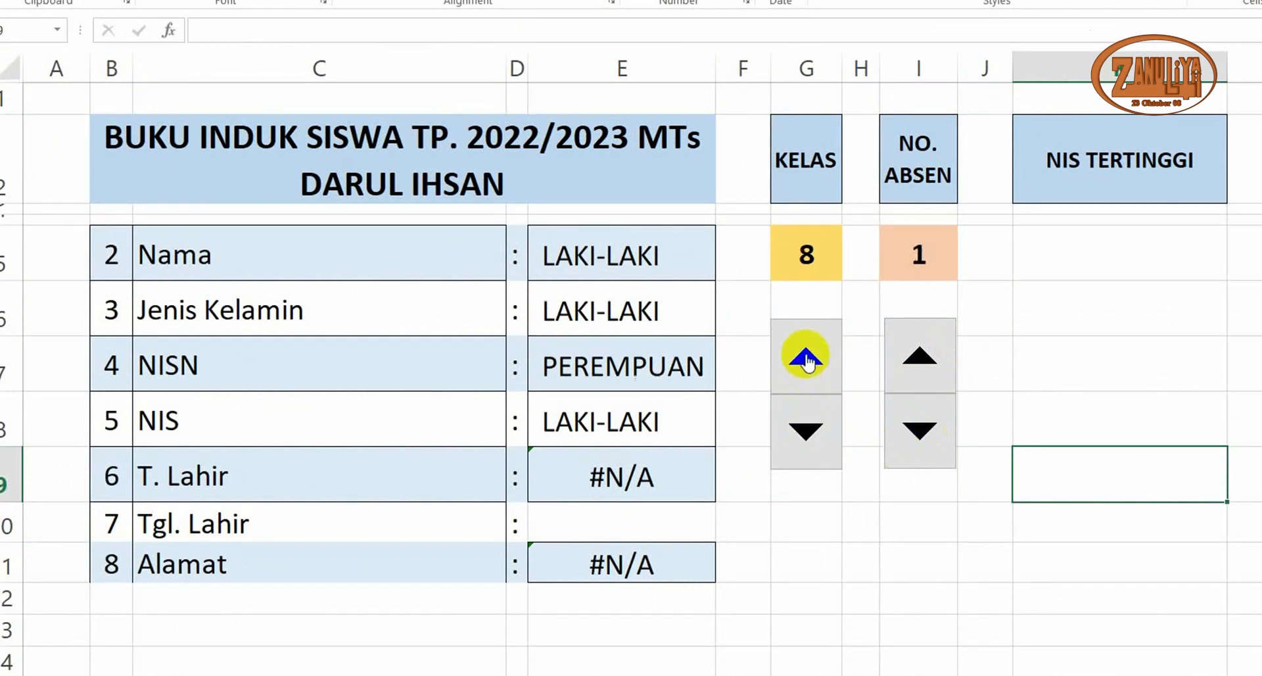
left_click(808, 360)
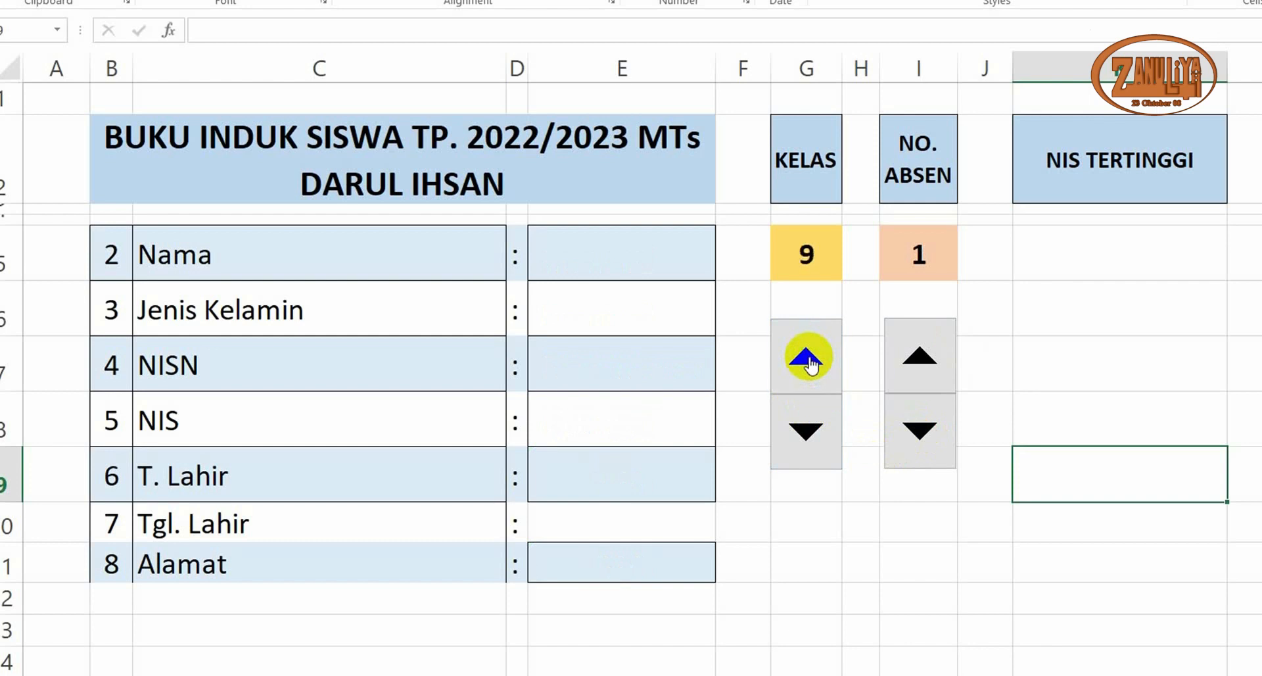
left_click(807, 424)
left_click(802, 444)
left_click(810, 432)
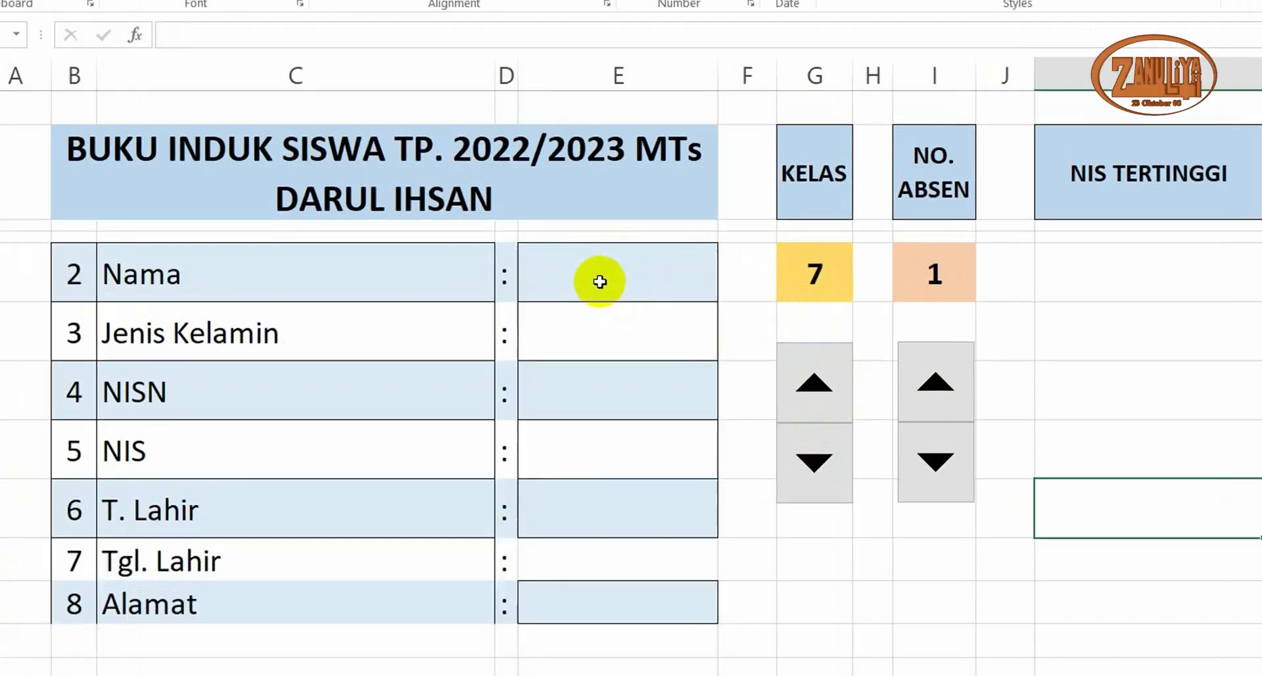
In the Nama formula in E5, change the first condition's cell reference to $G$7 and its VLOOKUP sheet to KLS7
left_click(605, 256)
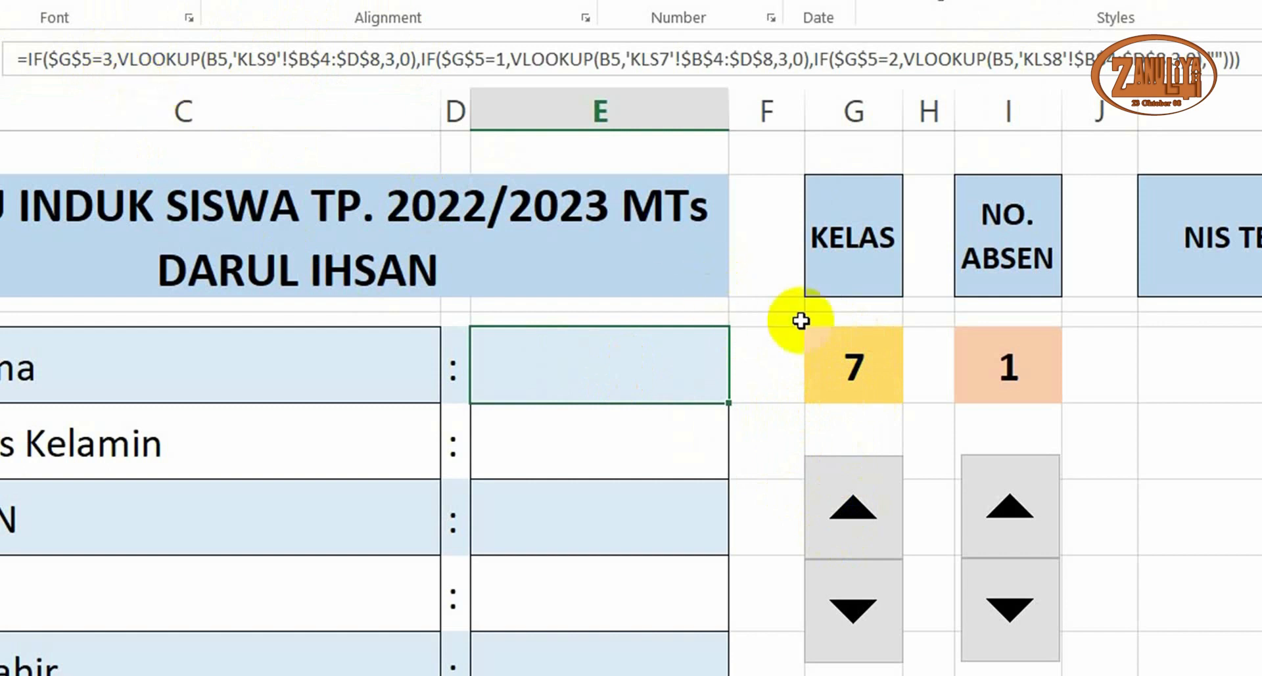
left_click(851, 358)
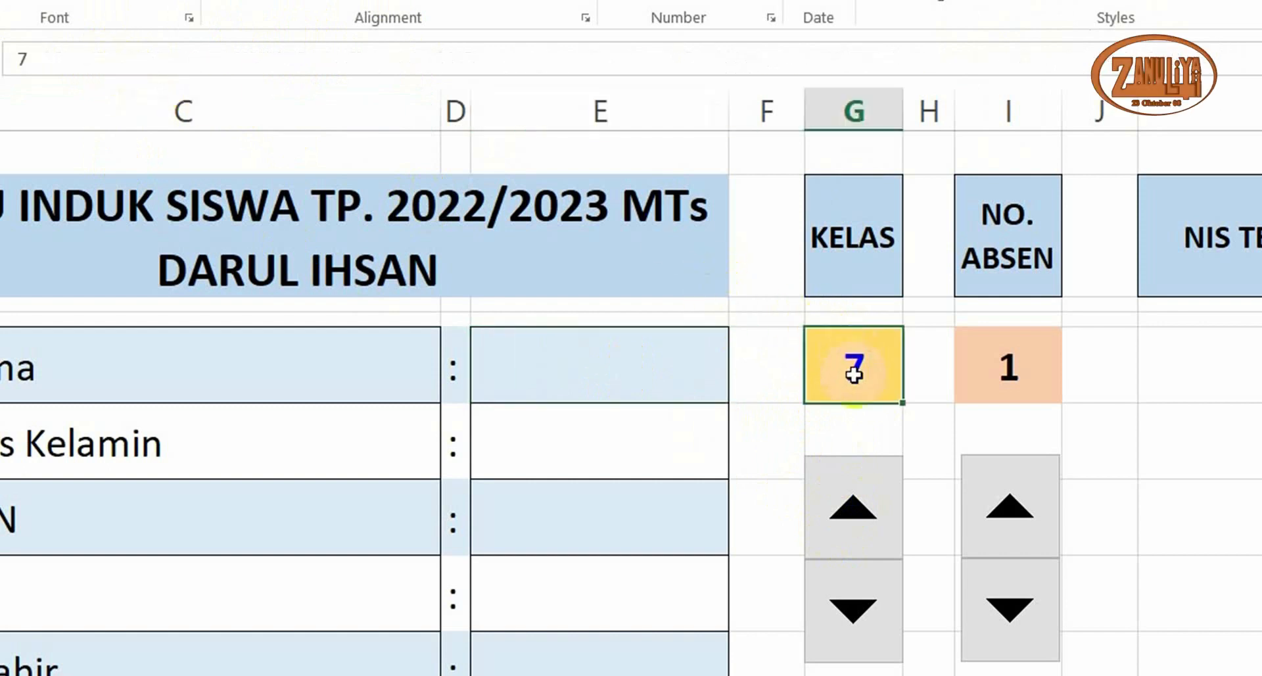
left_click(631, 358)
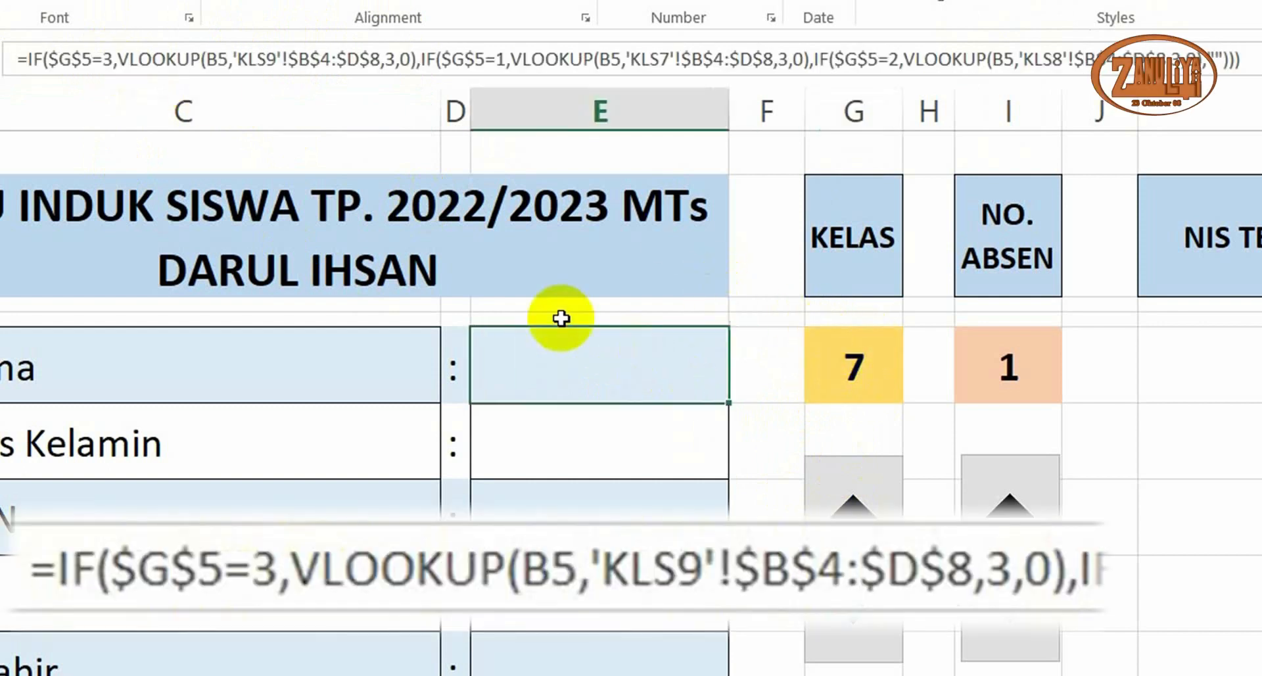
left_click(92, 61)
key("BackSpace")
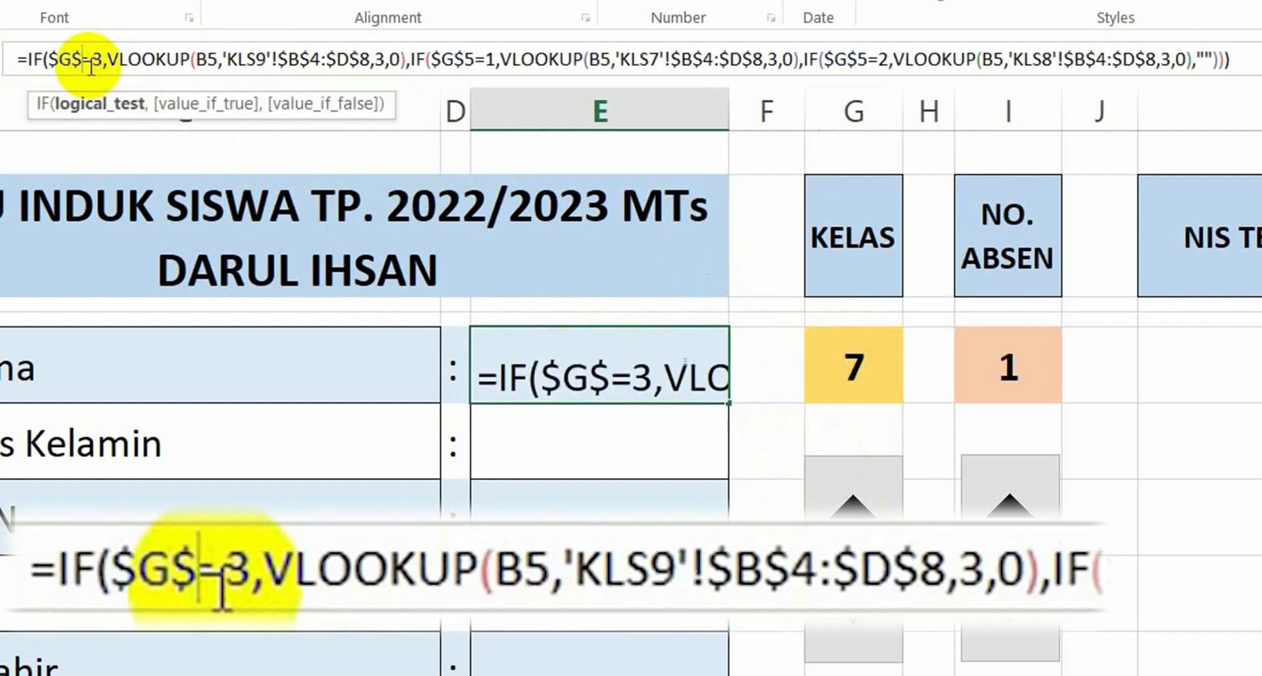
type("7")
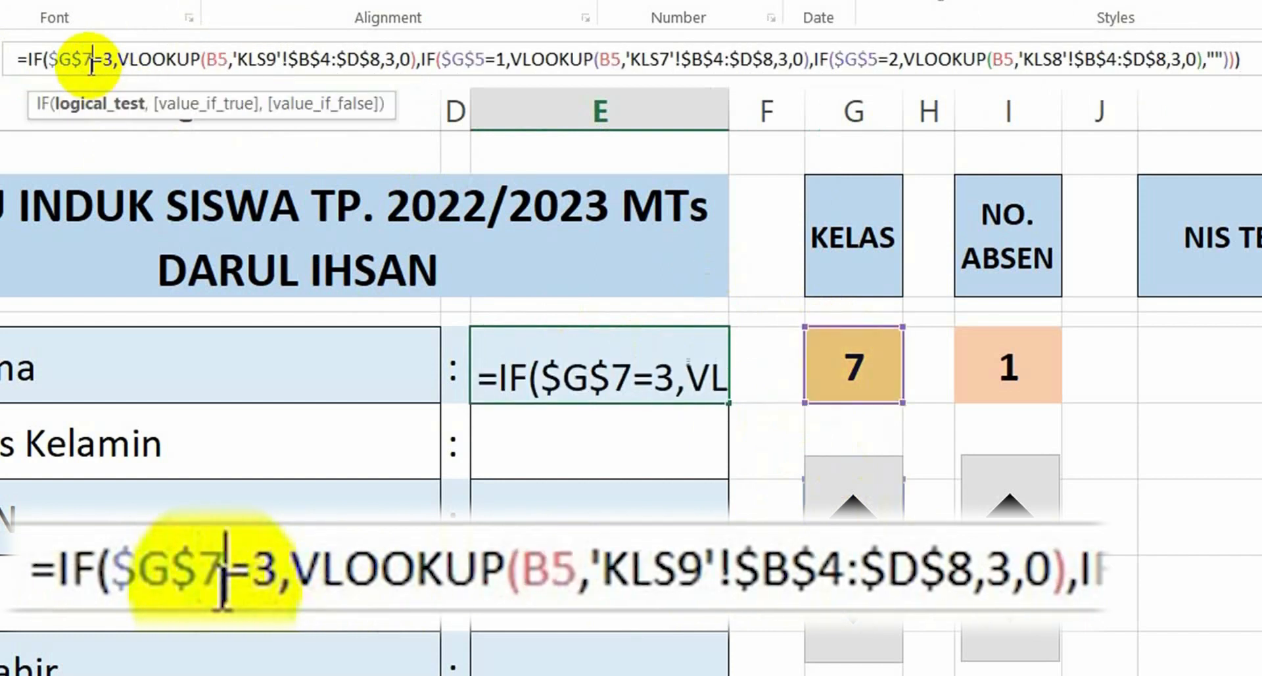
left_click(282, 61)
key("BackSpace")
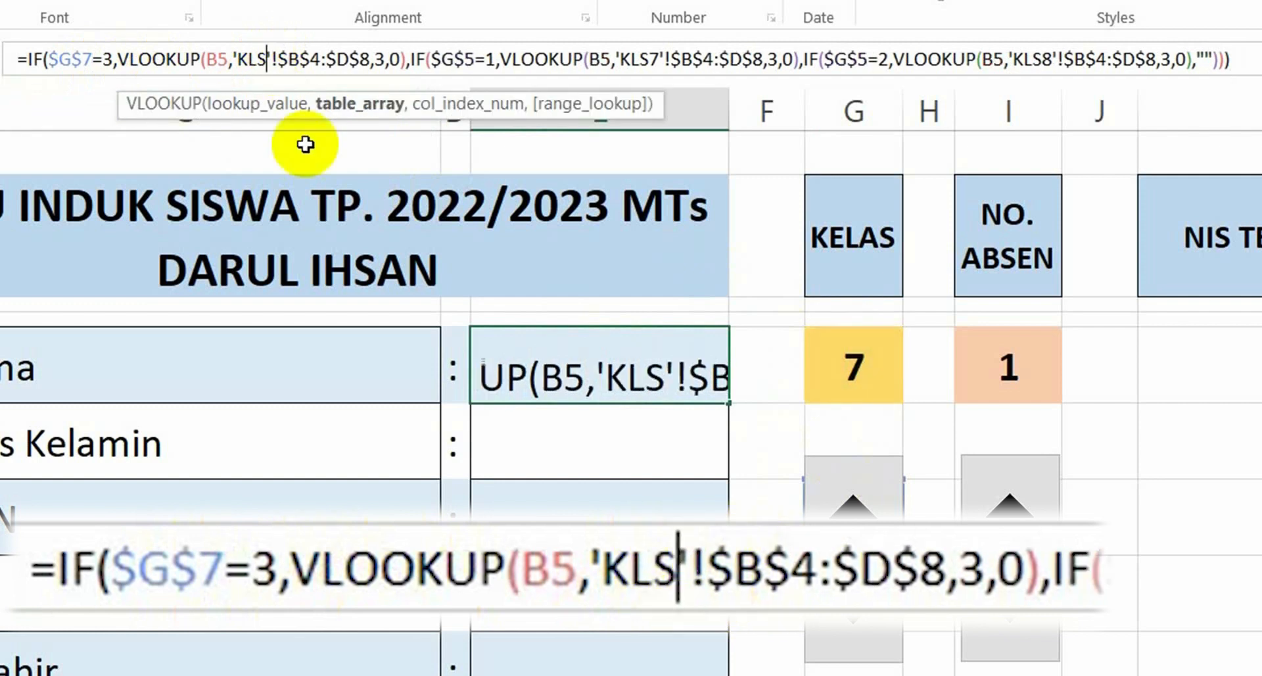
type("7")
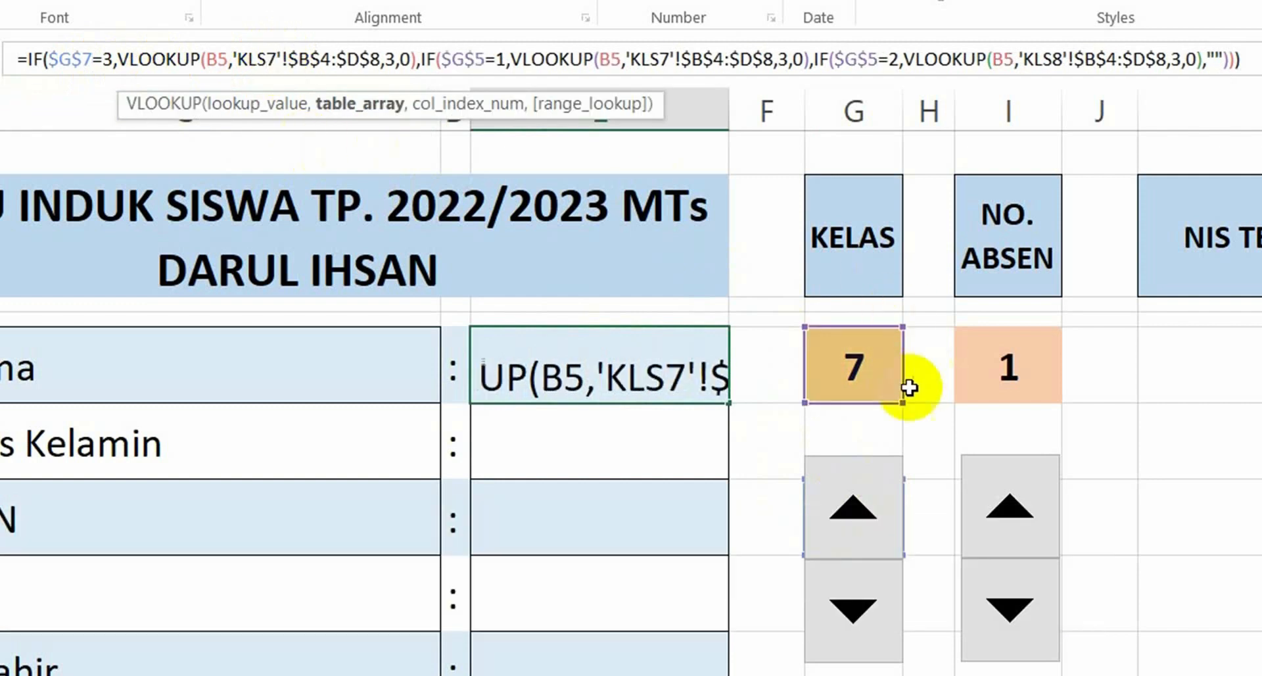
In the formula's second IF, test for class 8 and point the VLOOKUP to sheet KLS8
left_click(510, 63)
key("BackSpace")
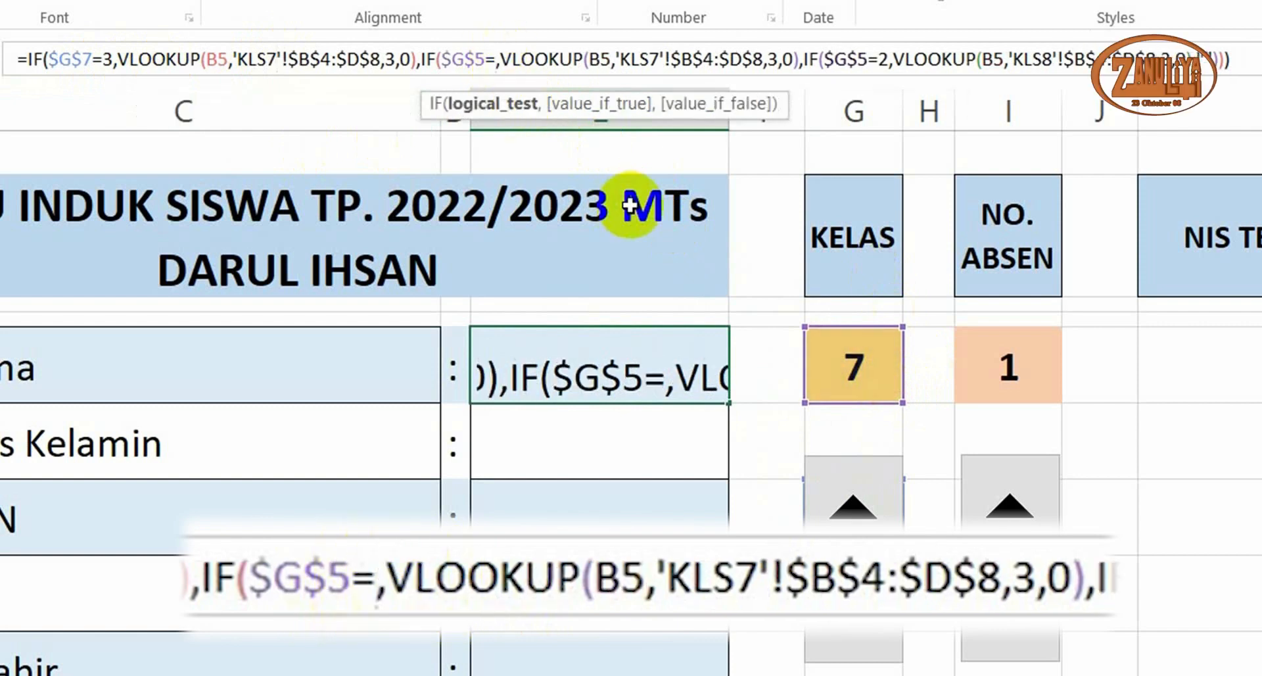
type("8")
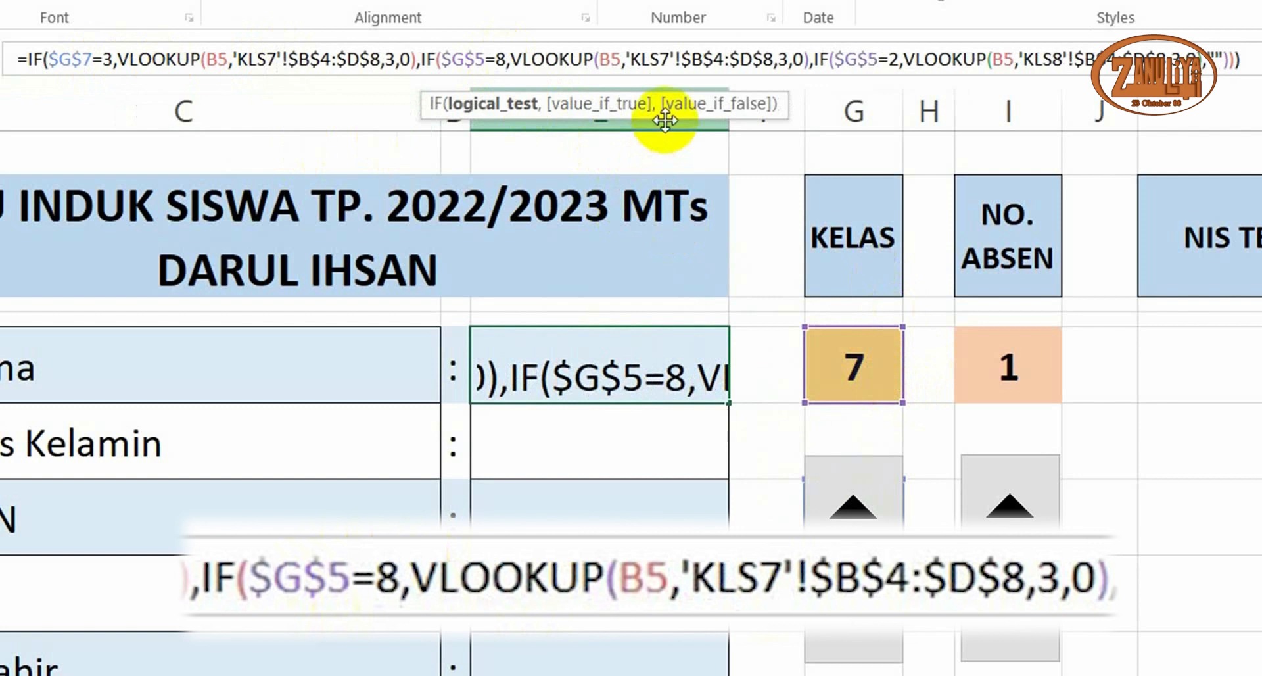
left_click(671, 60)
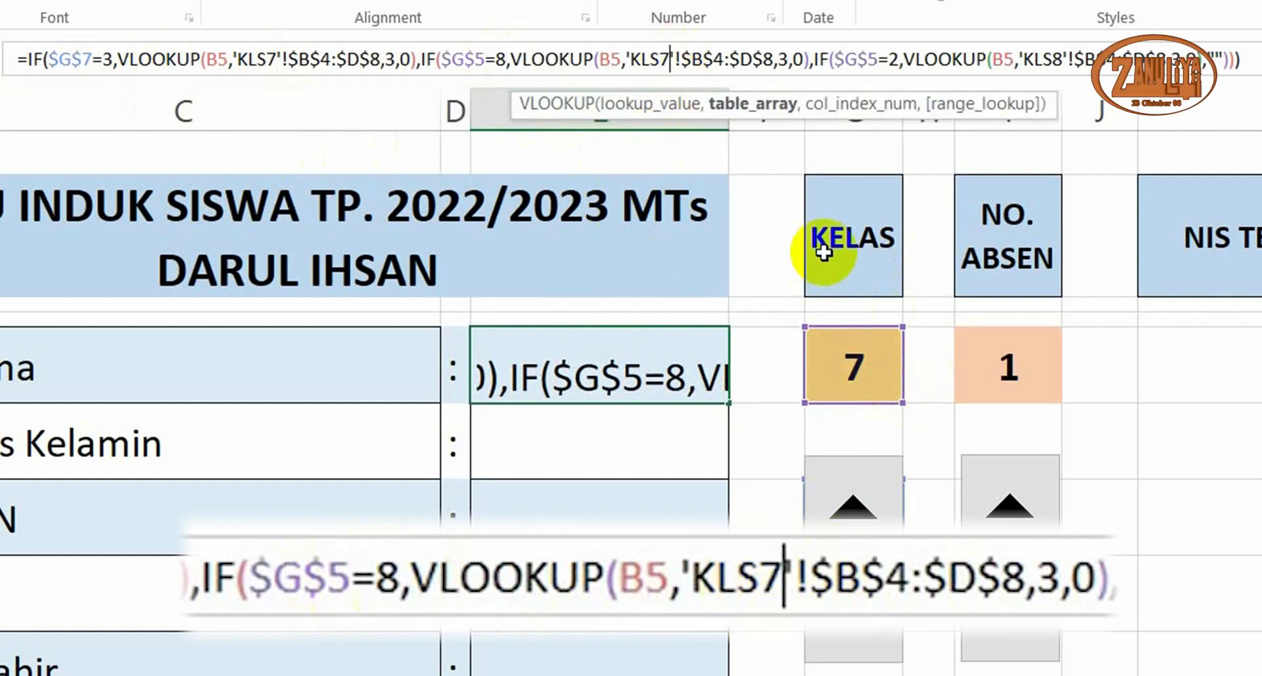
key("BackSpace")
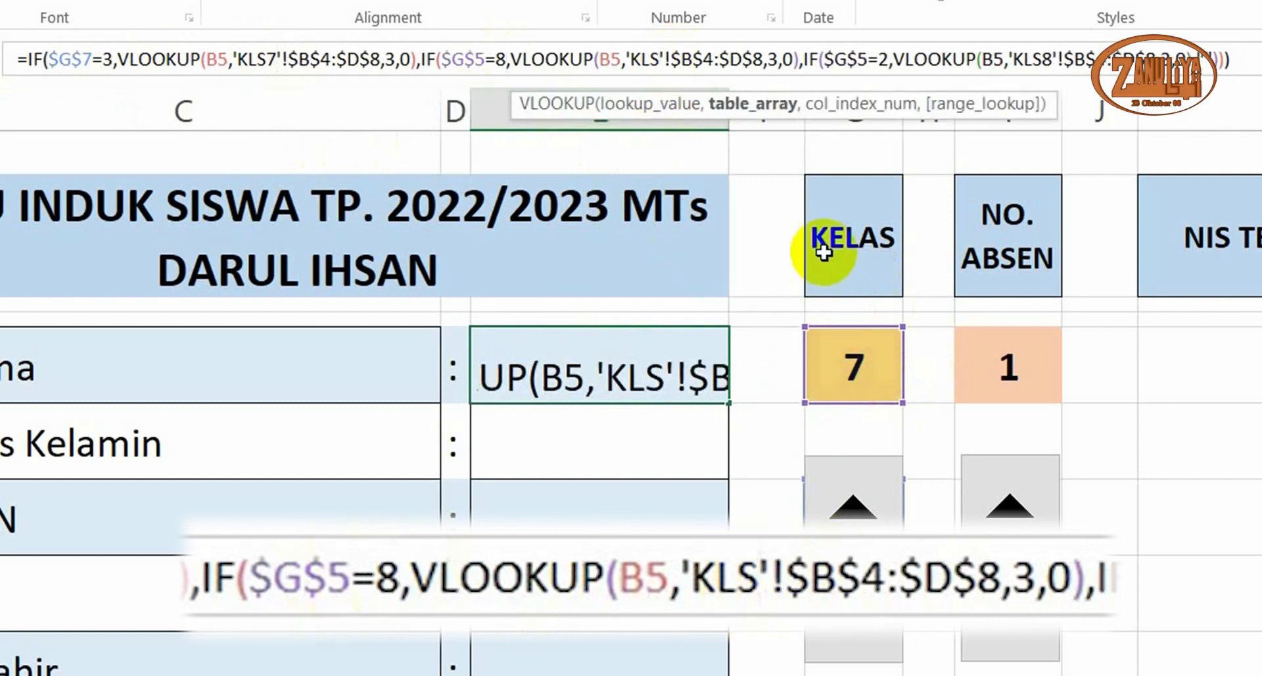
type("8")
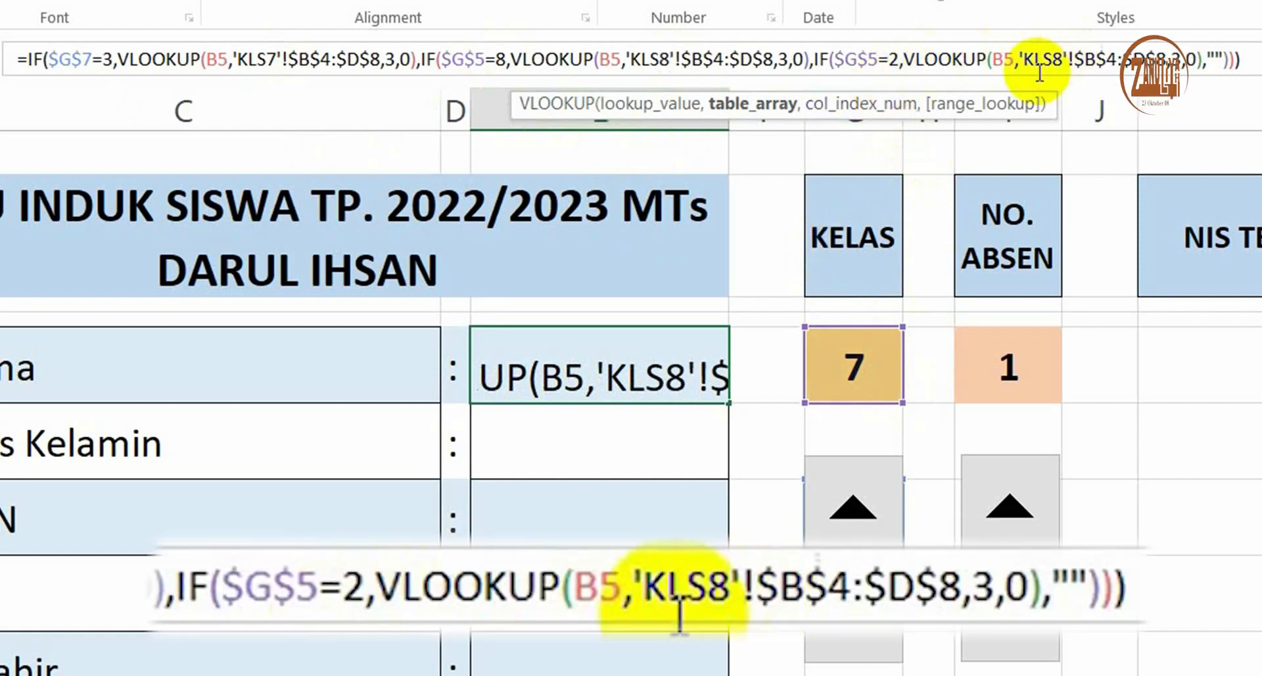
In the third IF, test for class 9, point the VLOOKUP to sheet KLS9, and commit the Nama formula
left_click(899, 61)
key("BackSpace")
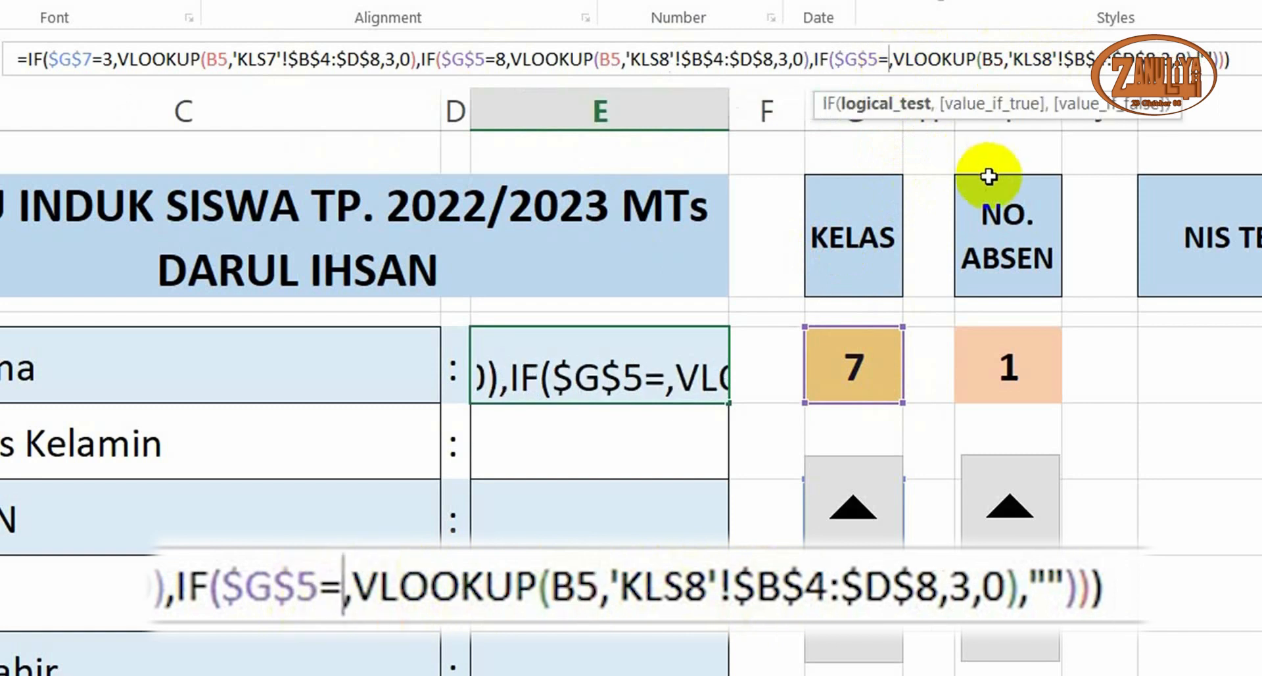
type("9")
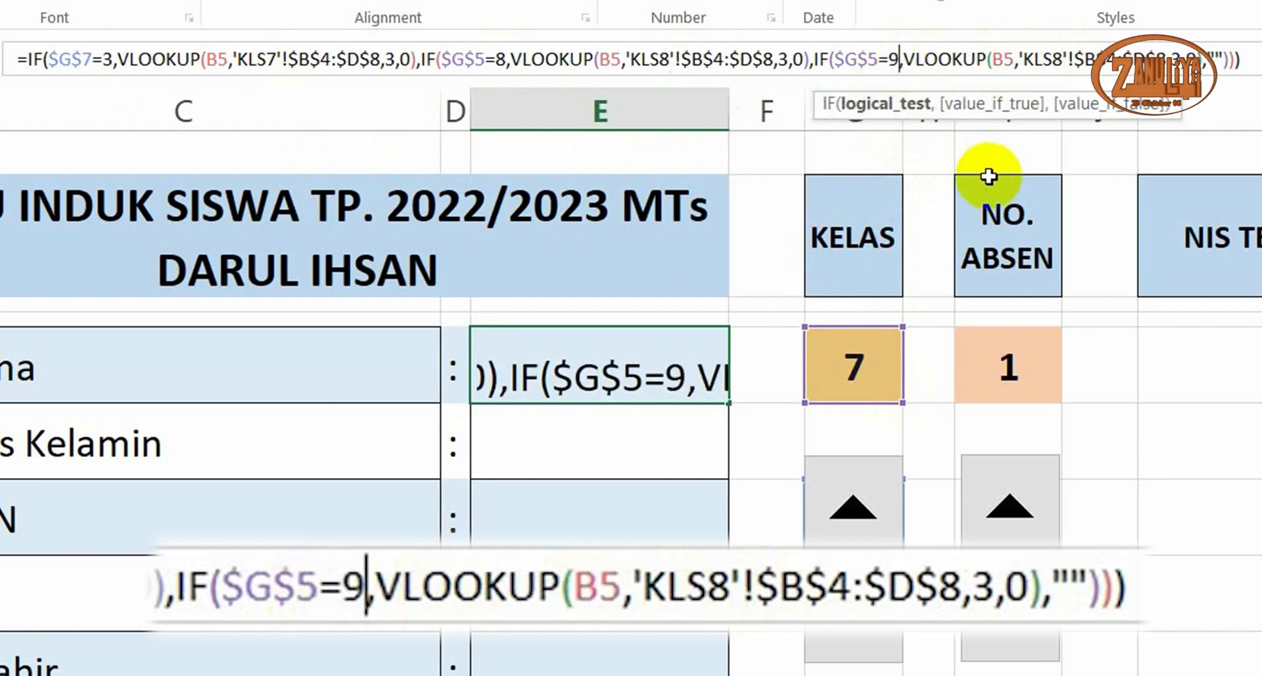
left_click(1062, 61)
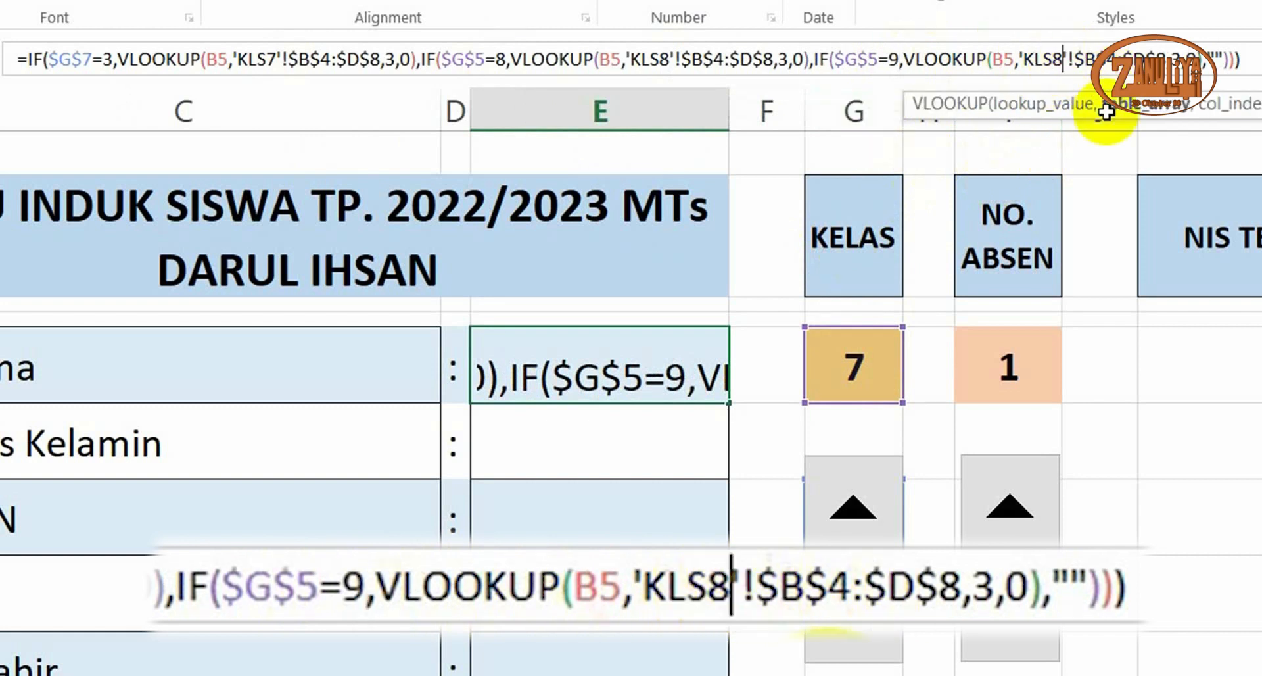
key("BackSpace")
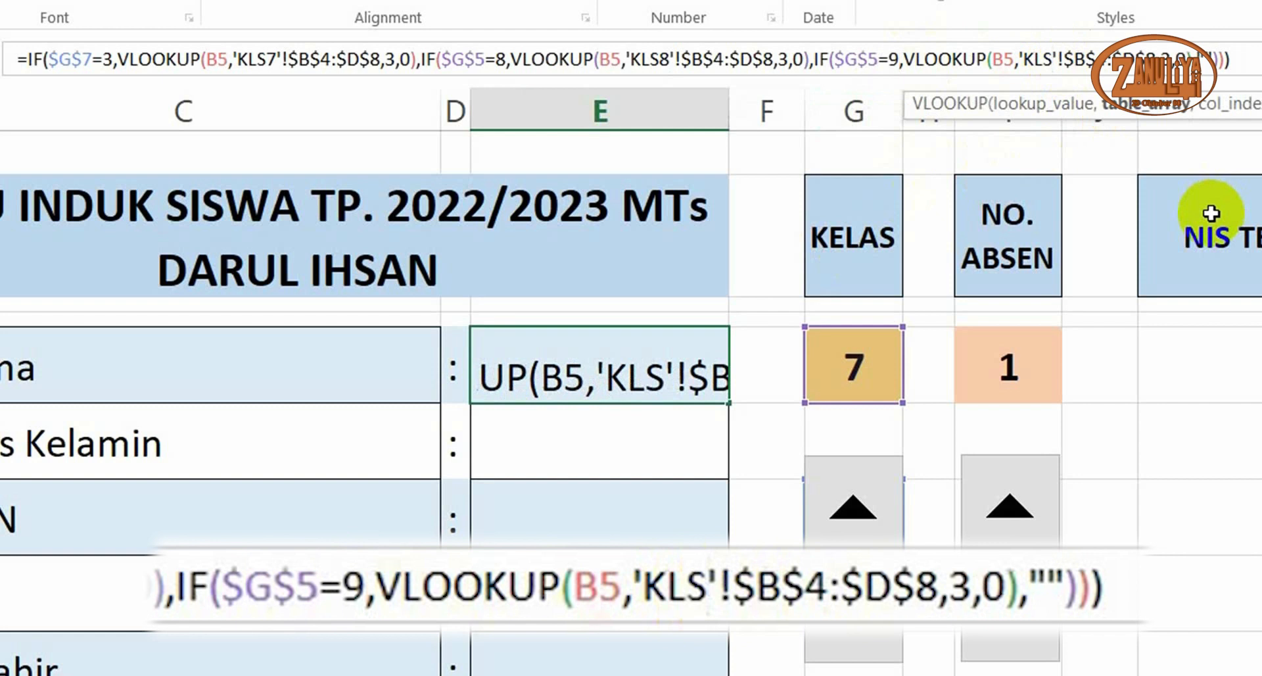
type("9")
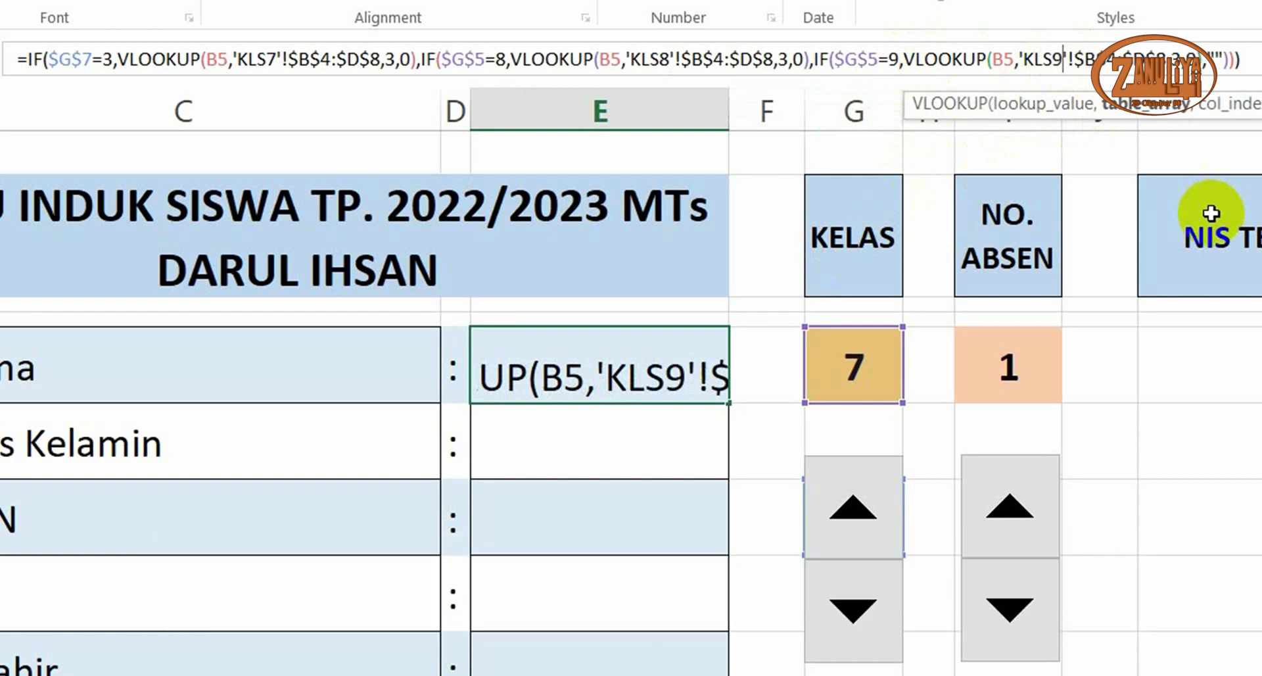
key("Return")
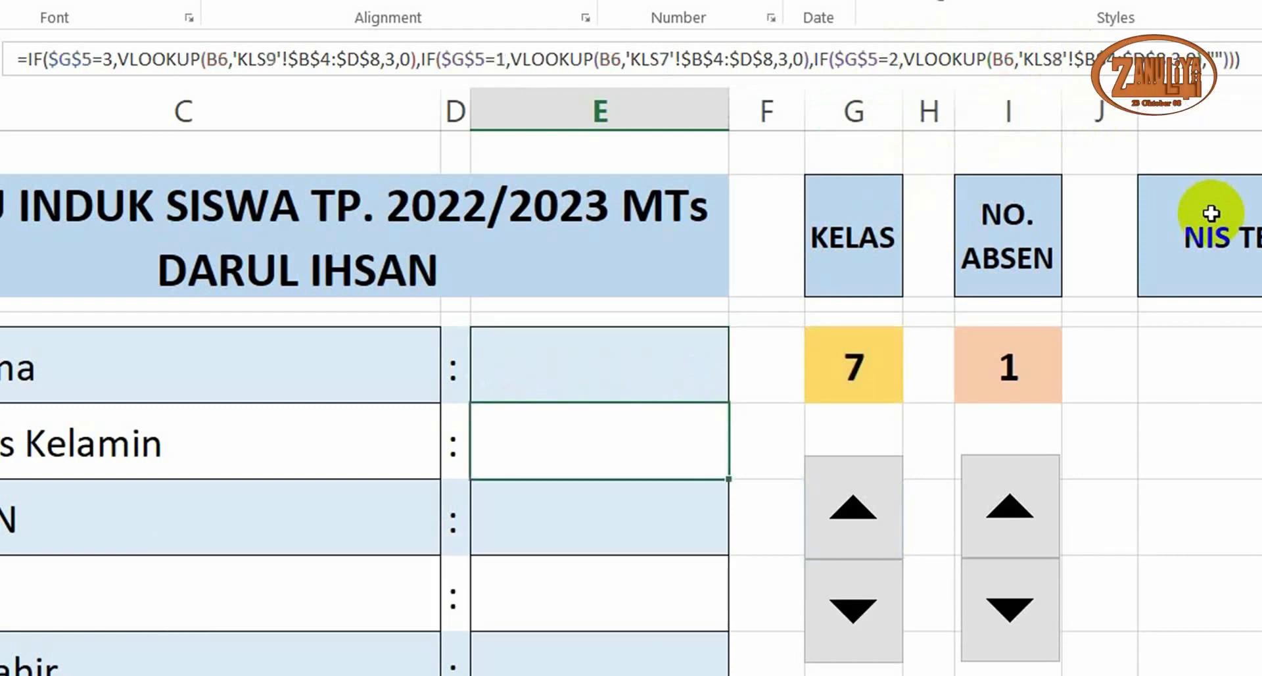
Test the Nama formula by stepping the class number to 8 and back to 7, and check the KELAS cell
left_click(572, 378)
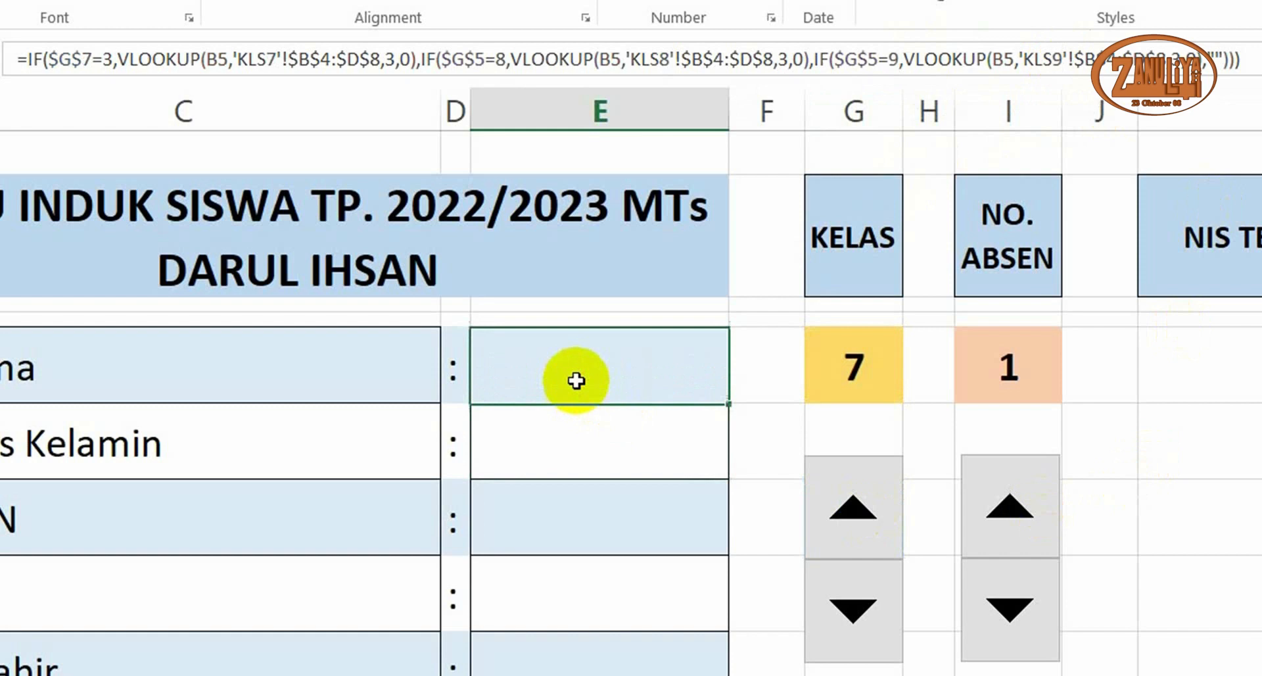
left_click(866, 518)
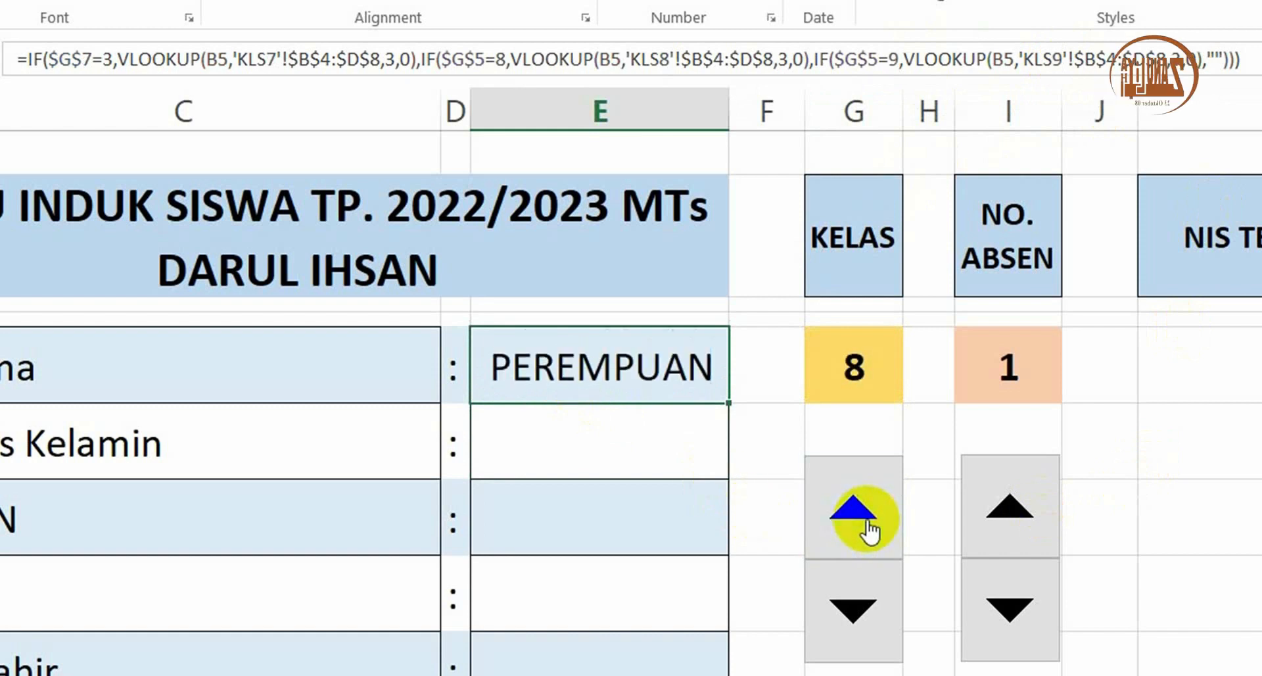
left_click(848, 598)
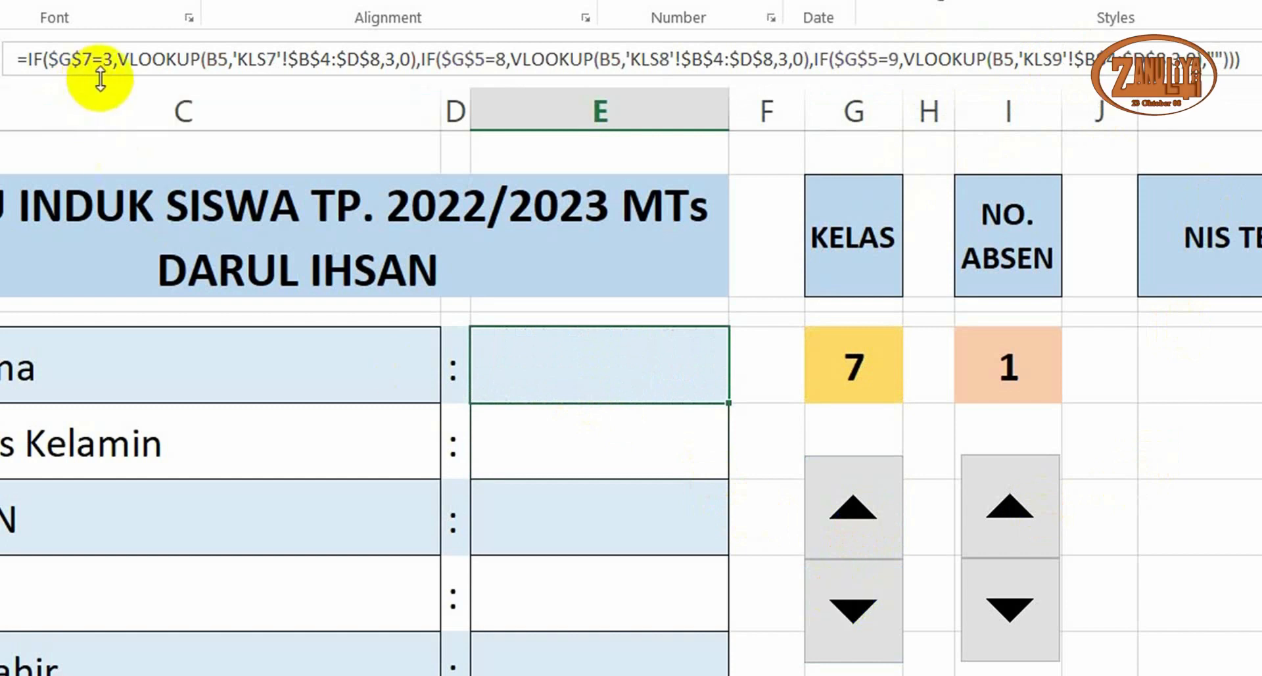
left_click(855, 382)
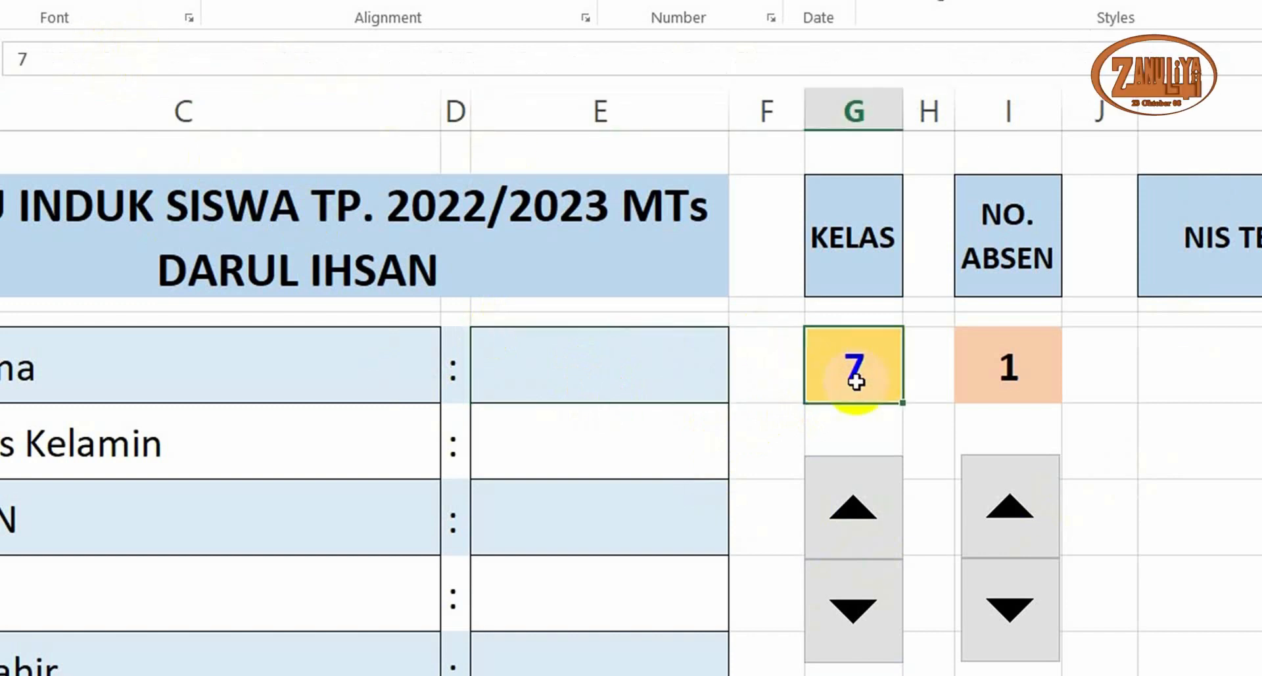
Correct the first condition of the Nama formula in E5 to $G$5=7 and commit it
left_click(527, 348)
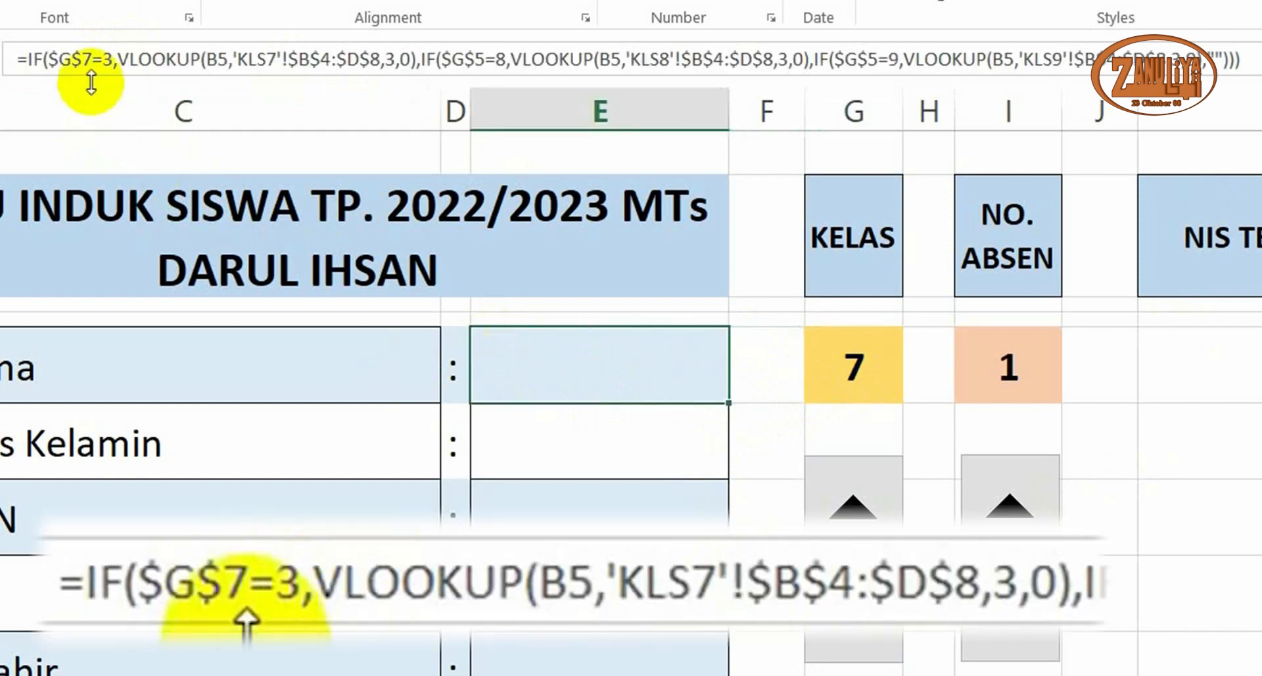
left_click(94, 60)
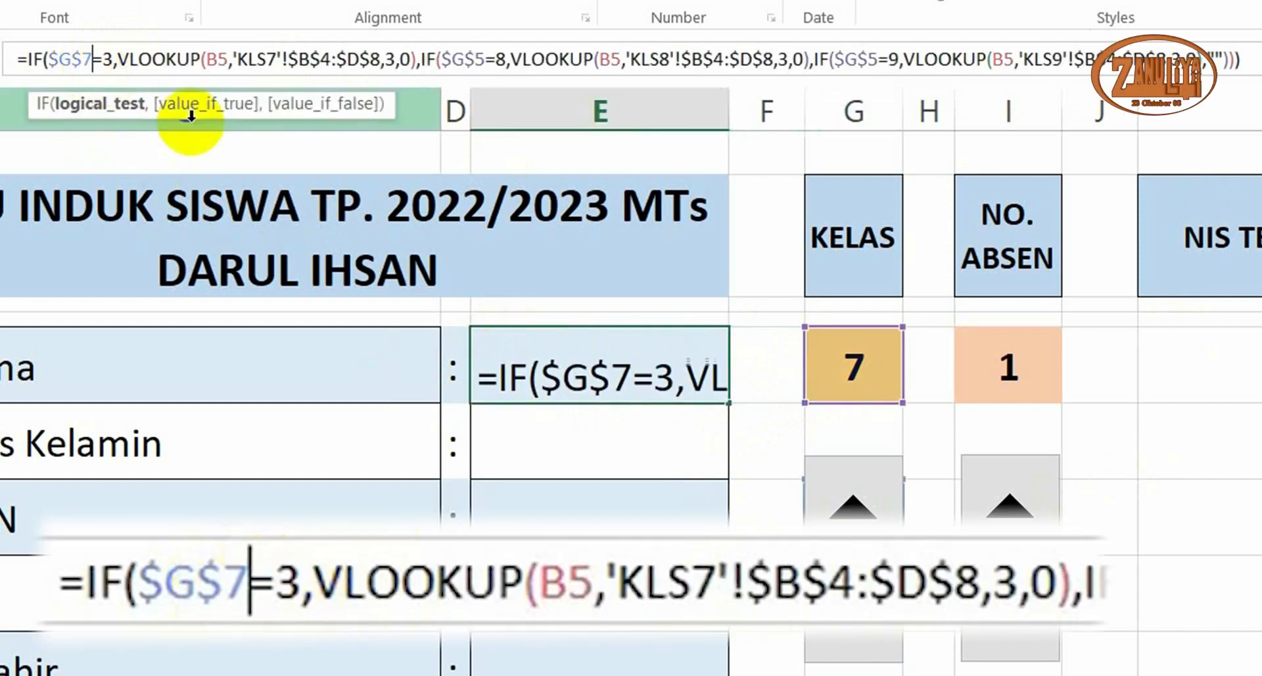
key("BackSpace")
type("5")
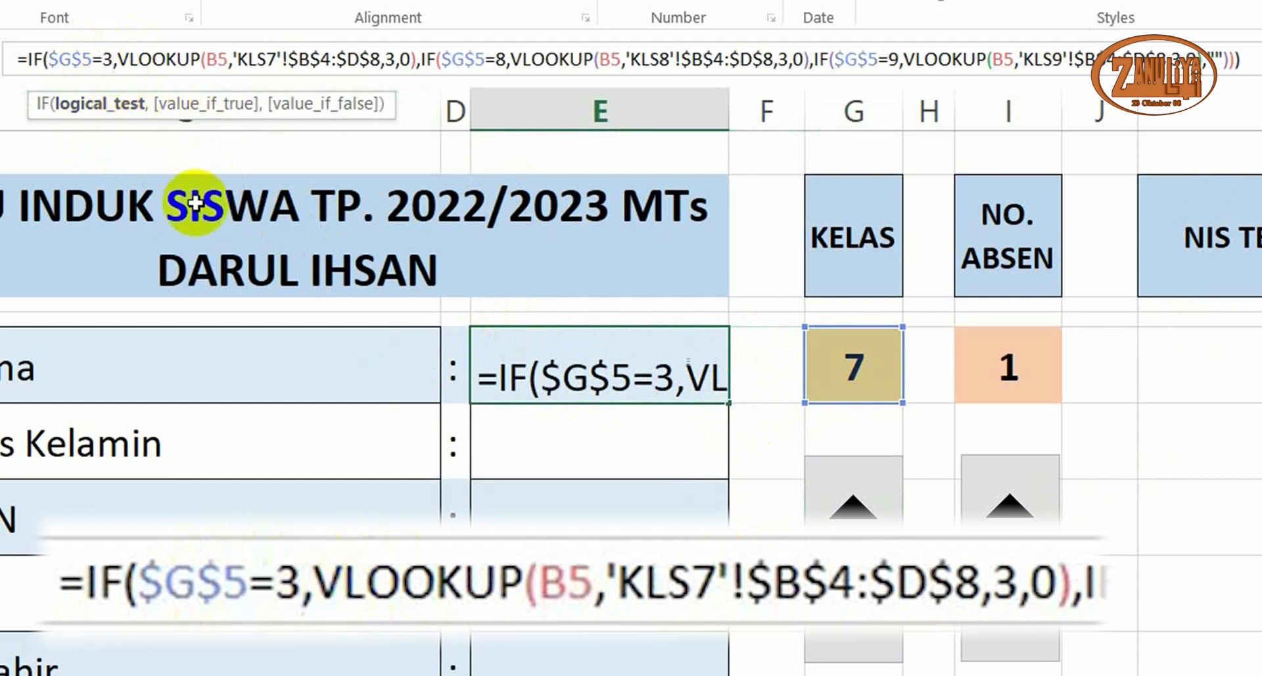
key("BackSpace")
type("7")
key("Return")
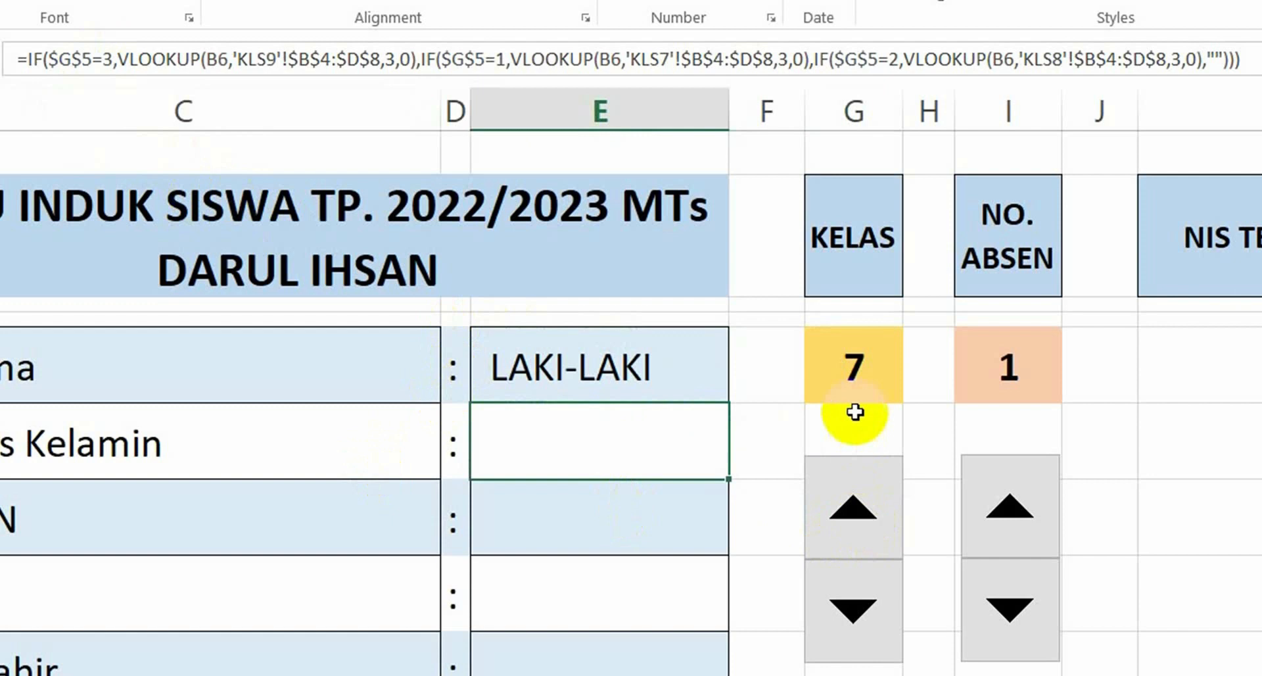
Check the corrected Nama formula in E5 against the KELAS and NO. ABSEN cells
left_click(855, 384)
left_click(621, 366)
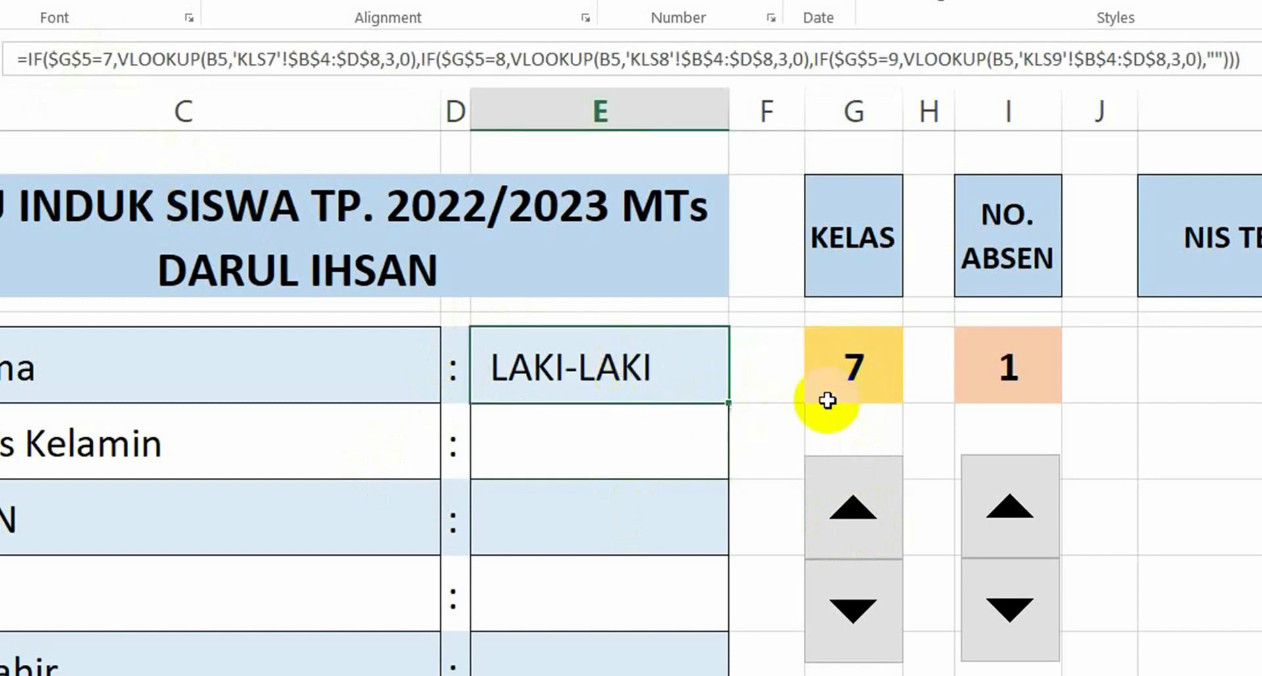
left_click(846, 373)
left_click(997, 380)
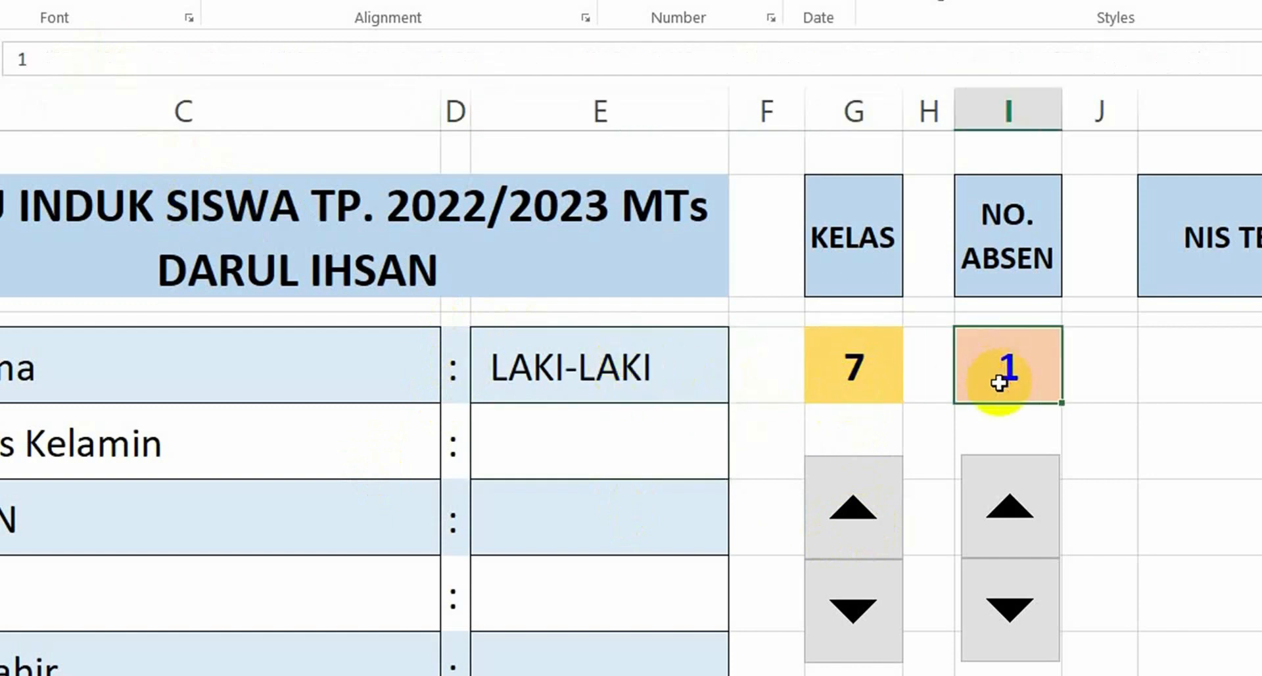
Test the Nama formula in E5 by stepping NO. ABSEN up to 10 and back to 1 for class 7
left_click(854, 371)
left_click(667, 388)
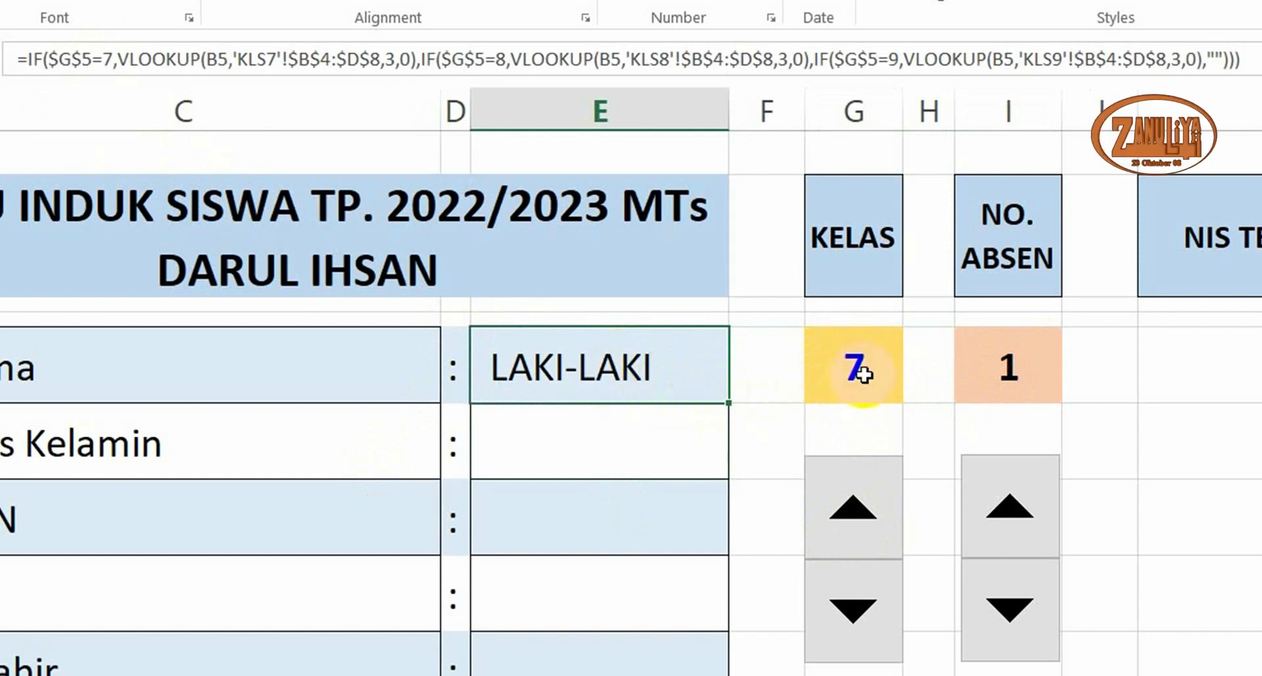
left_click(994, 490)
left_click(1008, 503)
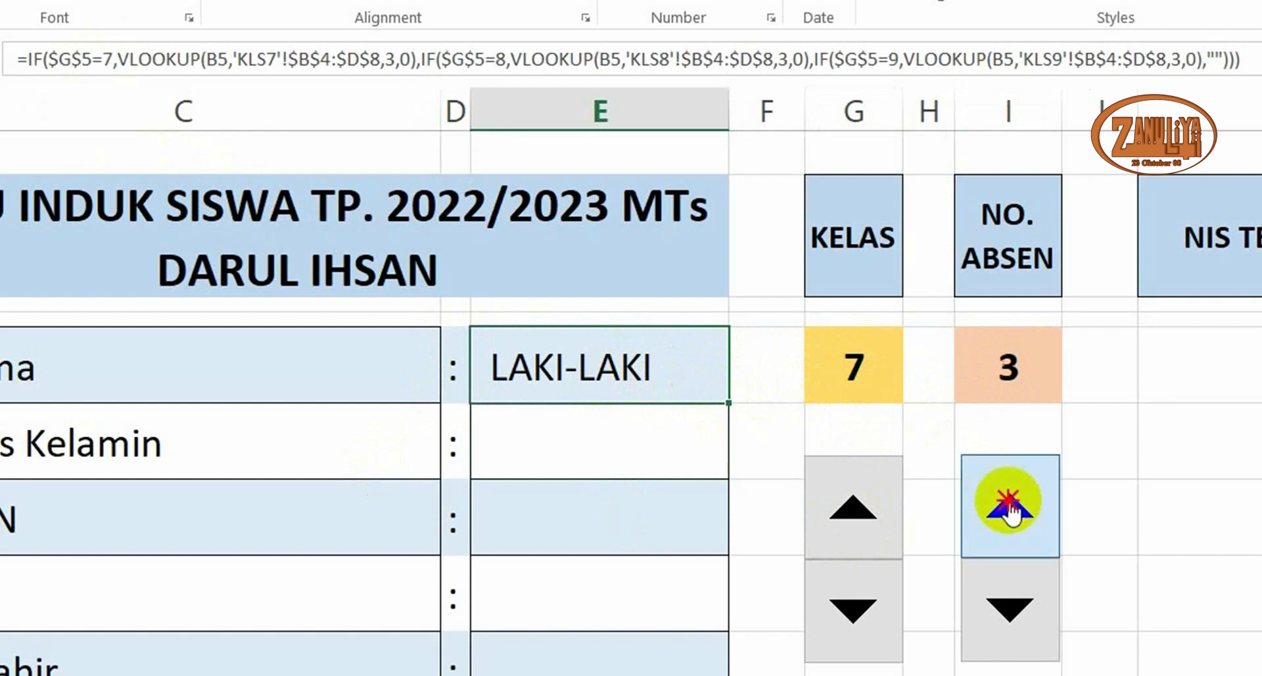
left_click(1010, 506)
left_click(1010, 506)
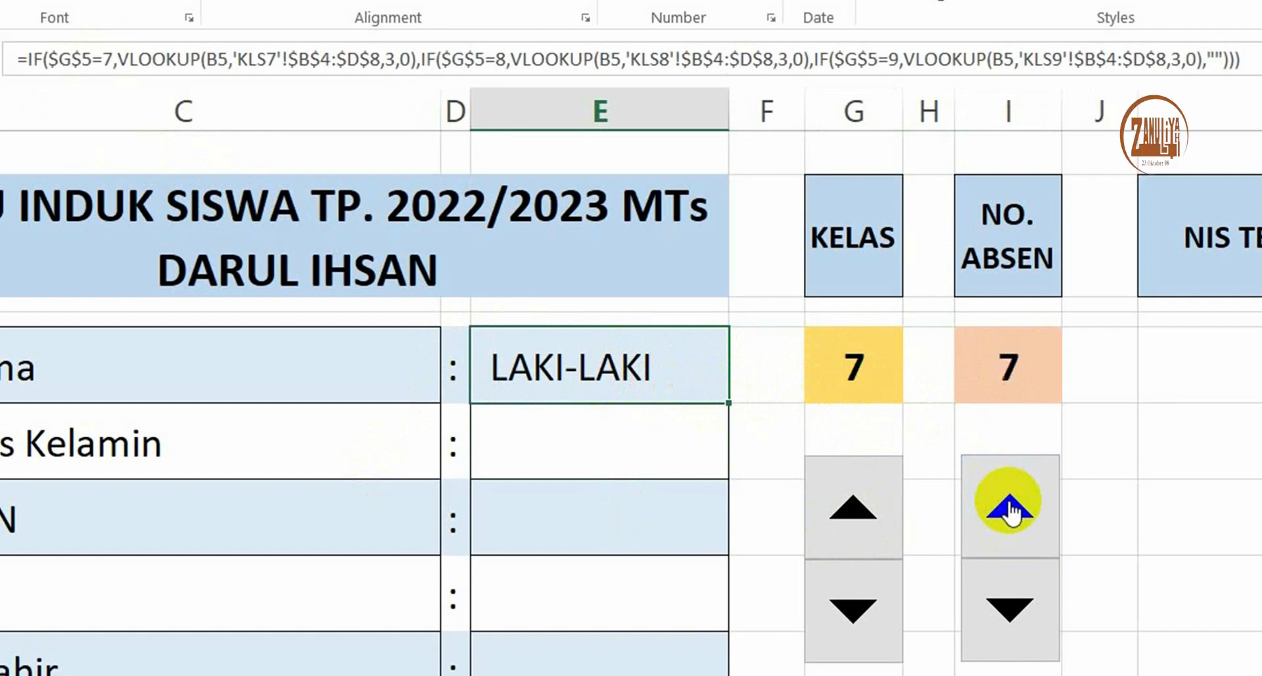
left_click(1009, 506)
double_click(1009, 506)
left_click(1002, 599)
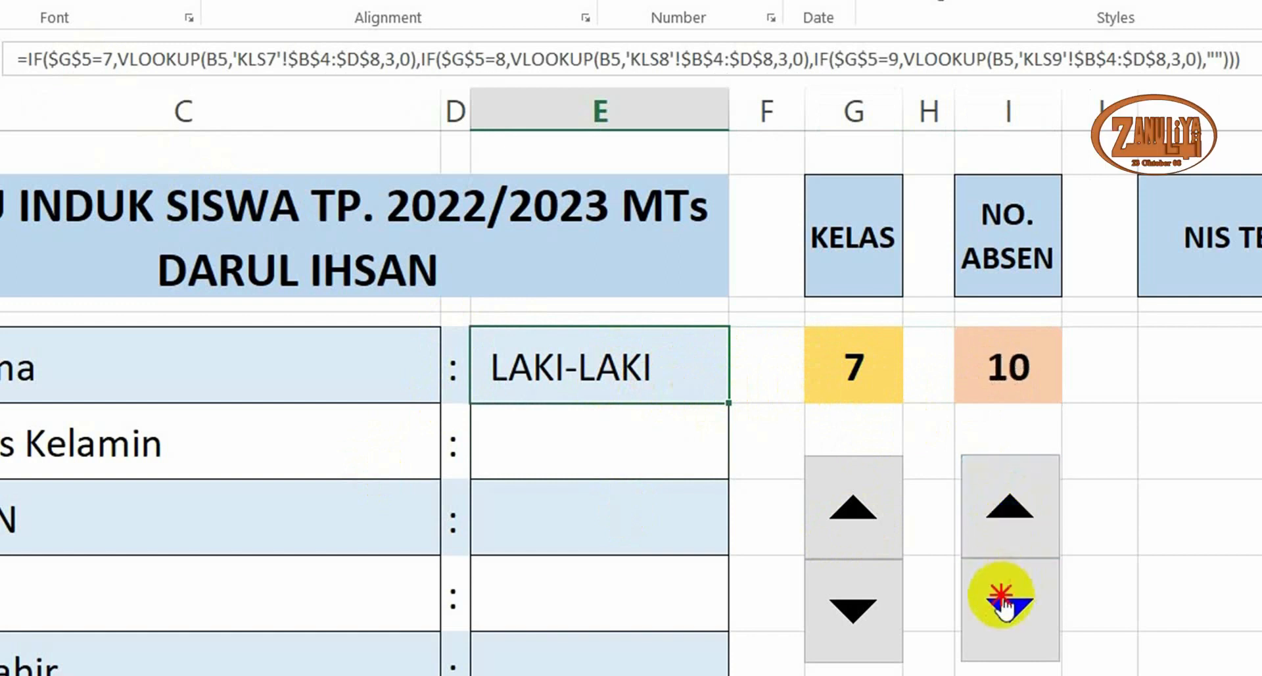
left_click(1012, 510)
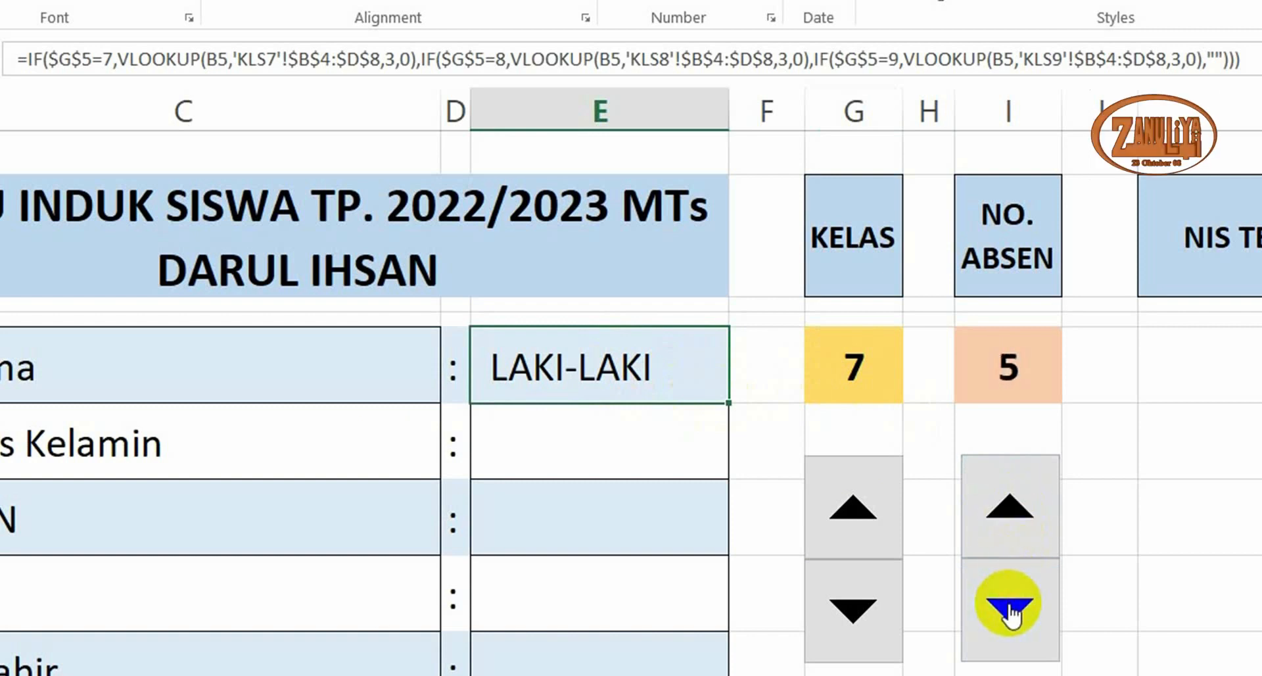
left_click(1010, 612)
left_click(1010, 612)
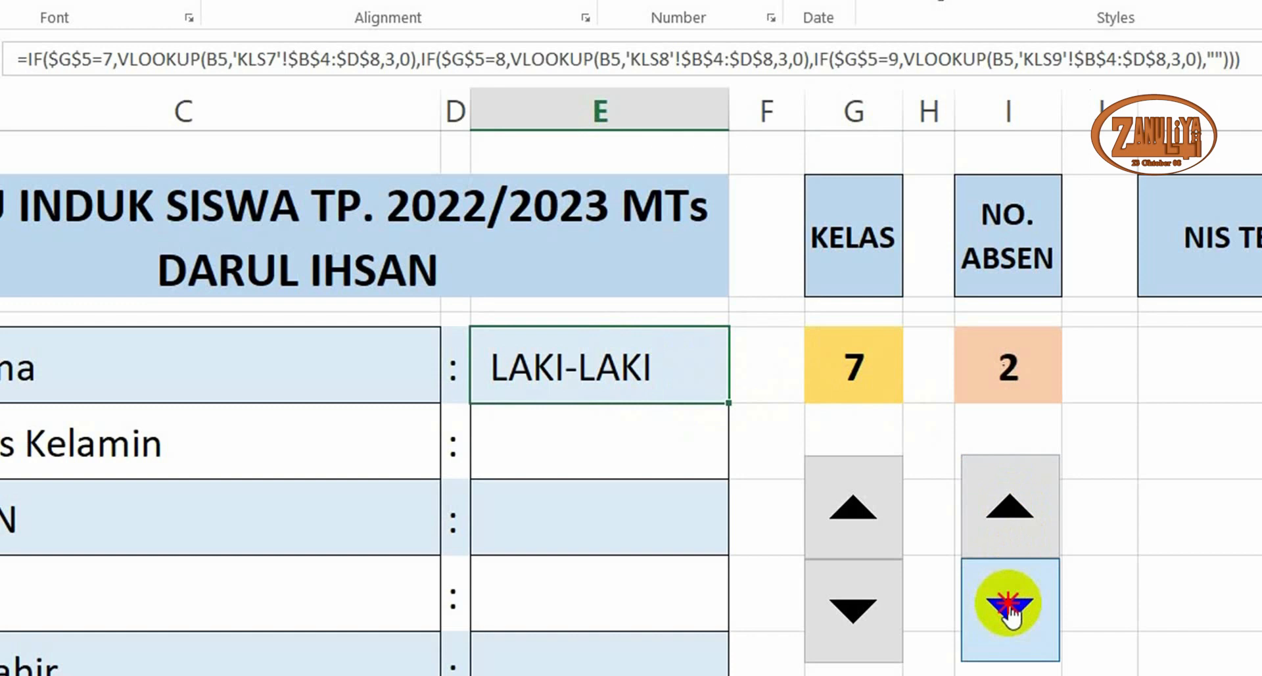
left_click(1010, 612)
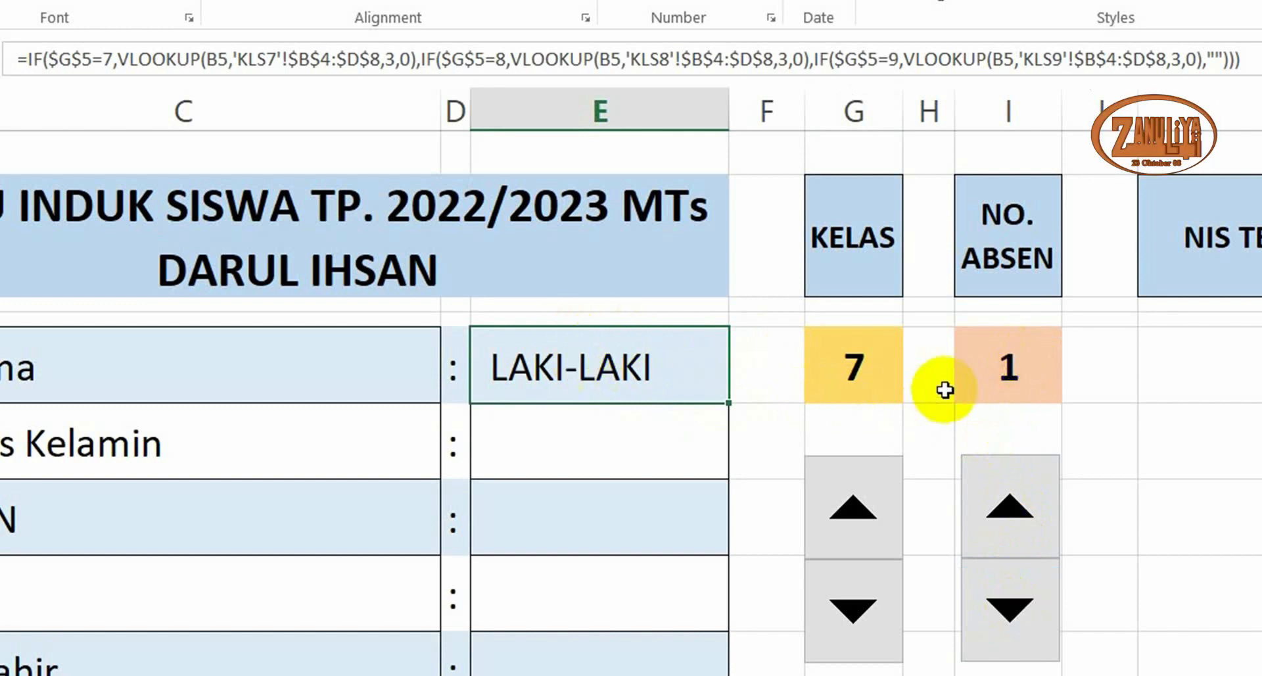
left_click(847, 375)
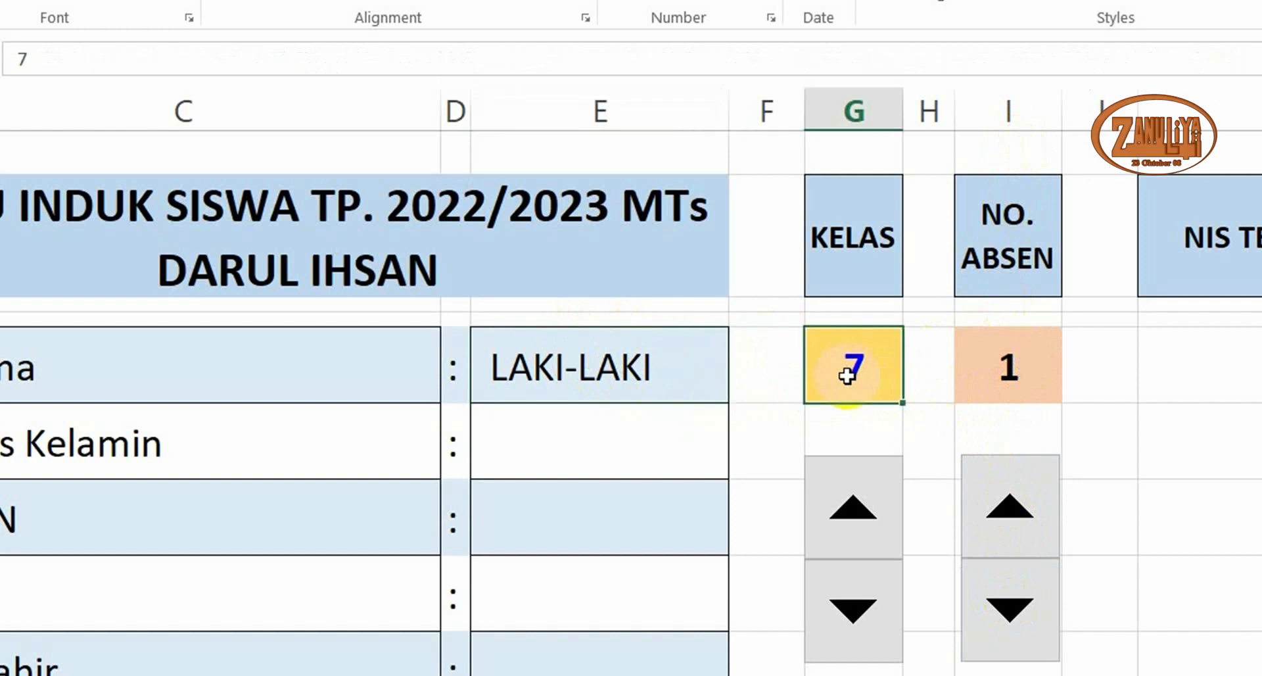
Set the column index to 2 in all three VLOOKUPs of the Nama formula in E5 and commit it
left_click(649, 369)
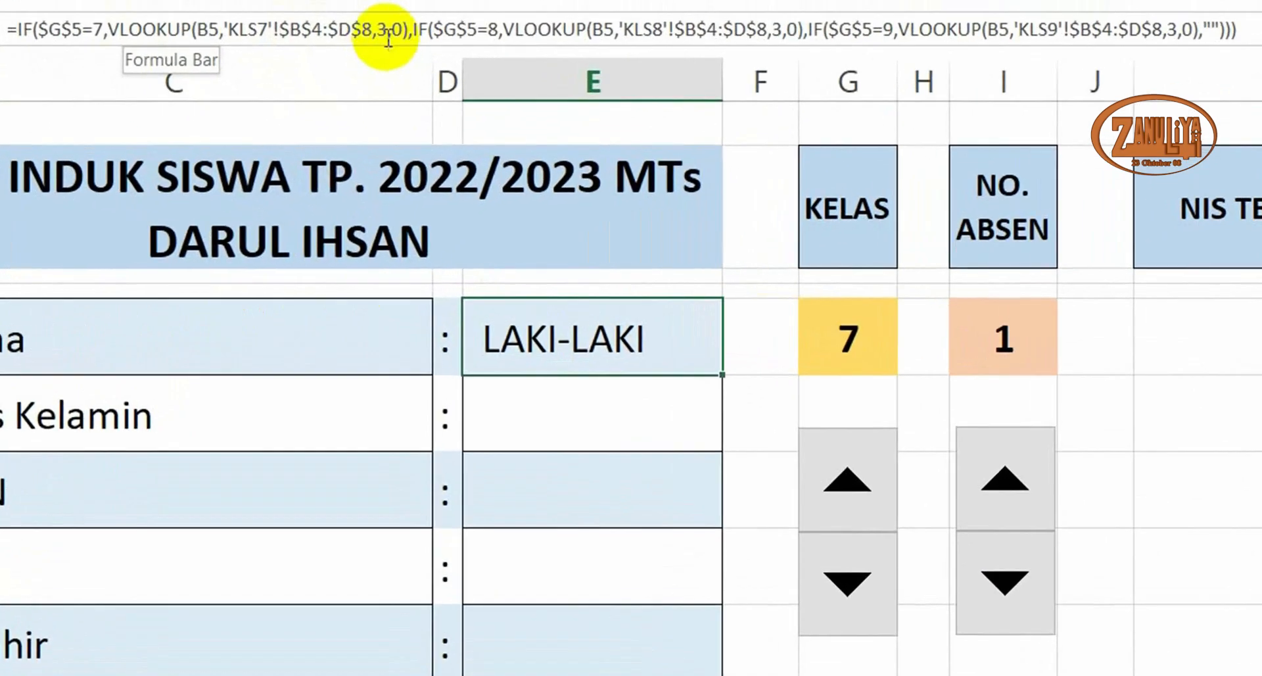
left_click(388, 35)
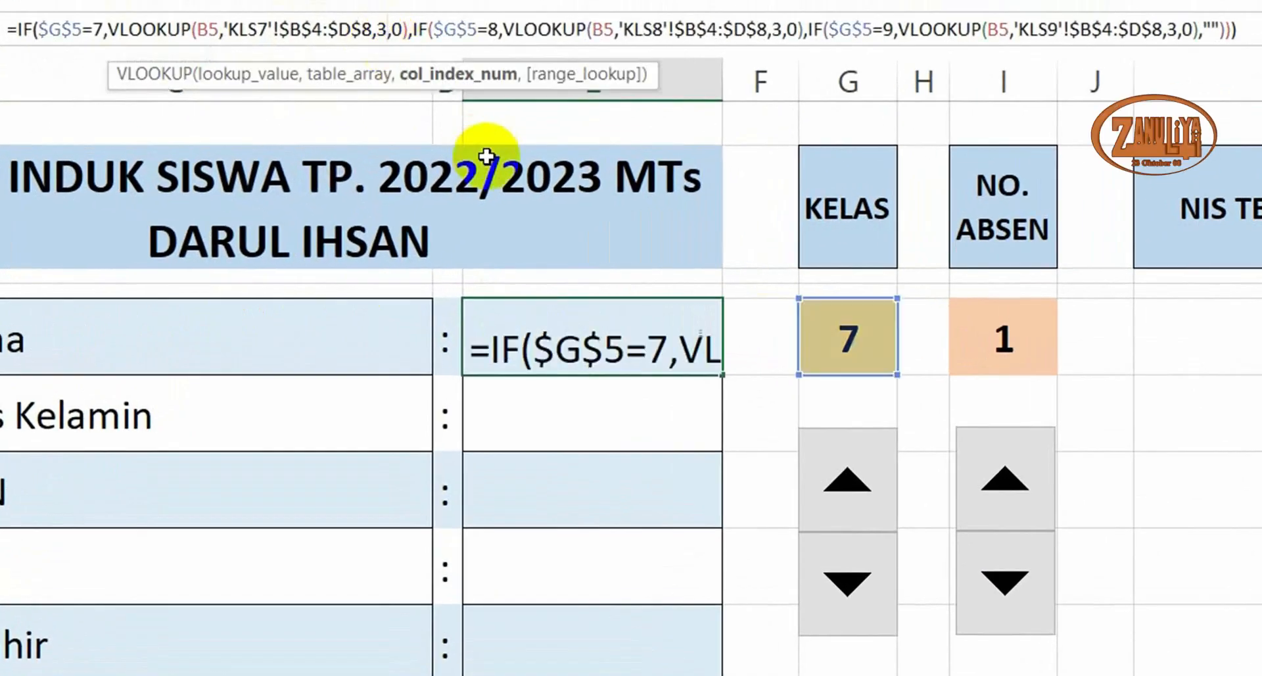
key("BackSpace")
type("2")
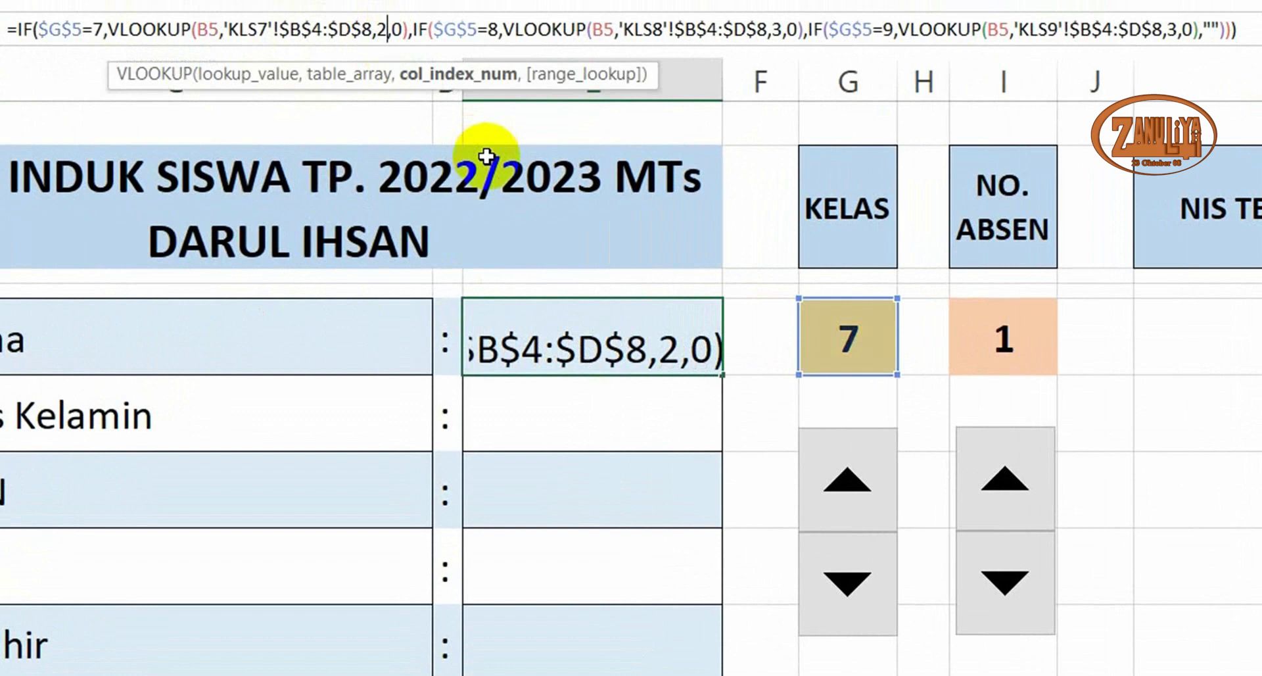
left_click(778, 29)
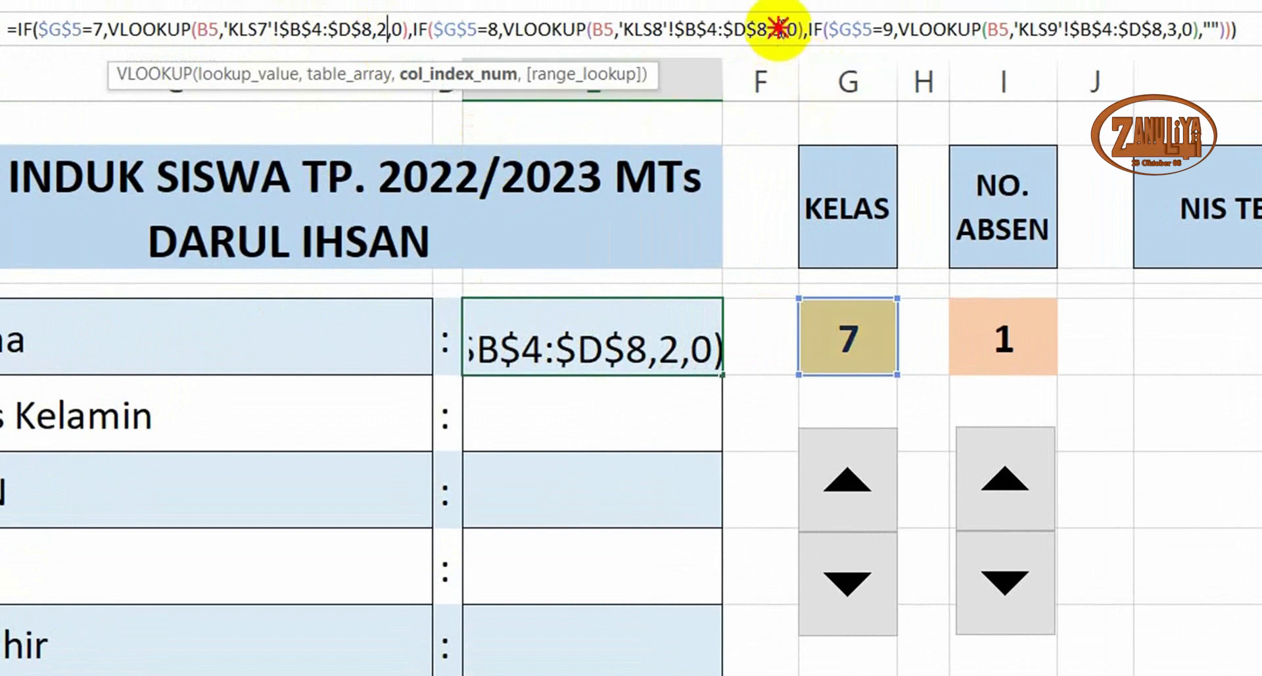
key("BackSpace")
type("2")
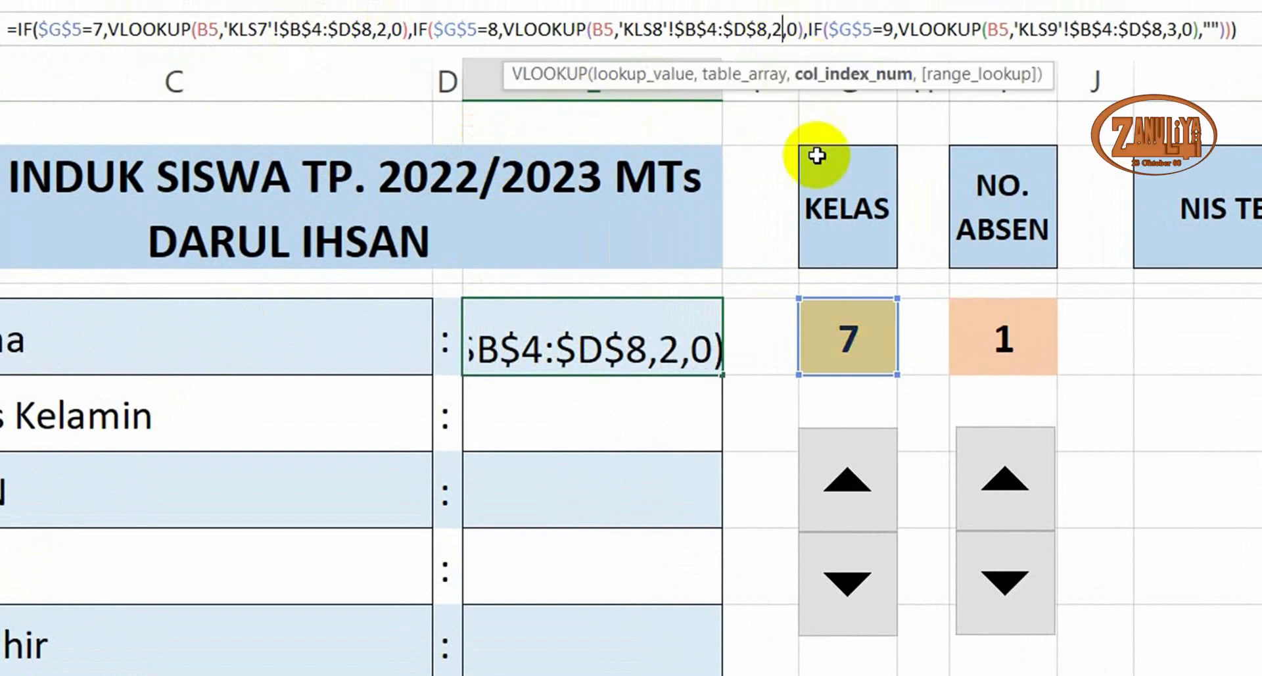
left_click(1177, 29)
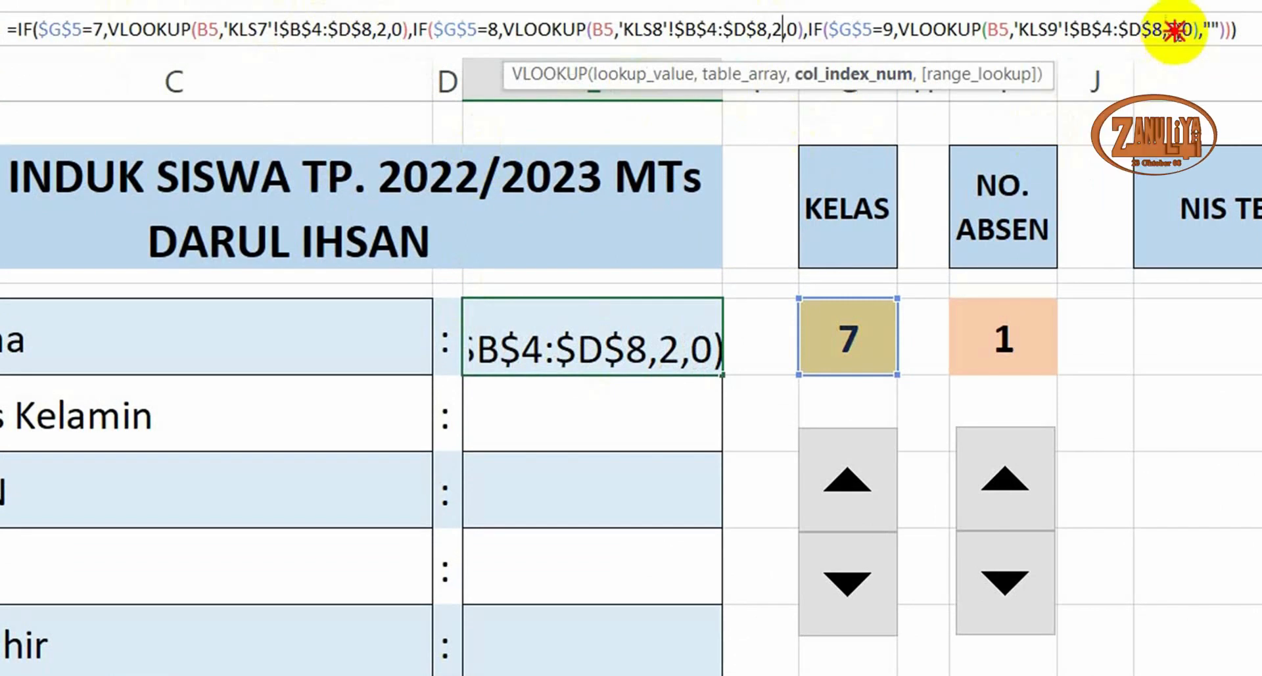
key("BackSpace")
type("2")
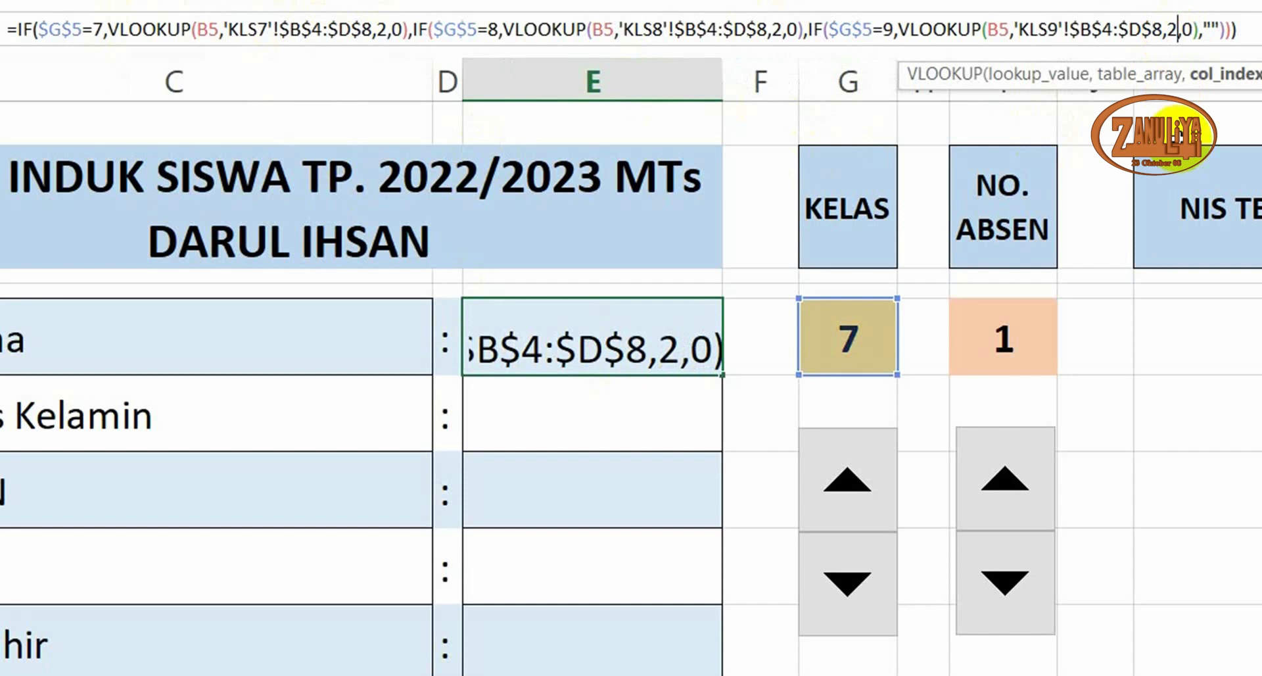
key("Return")
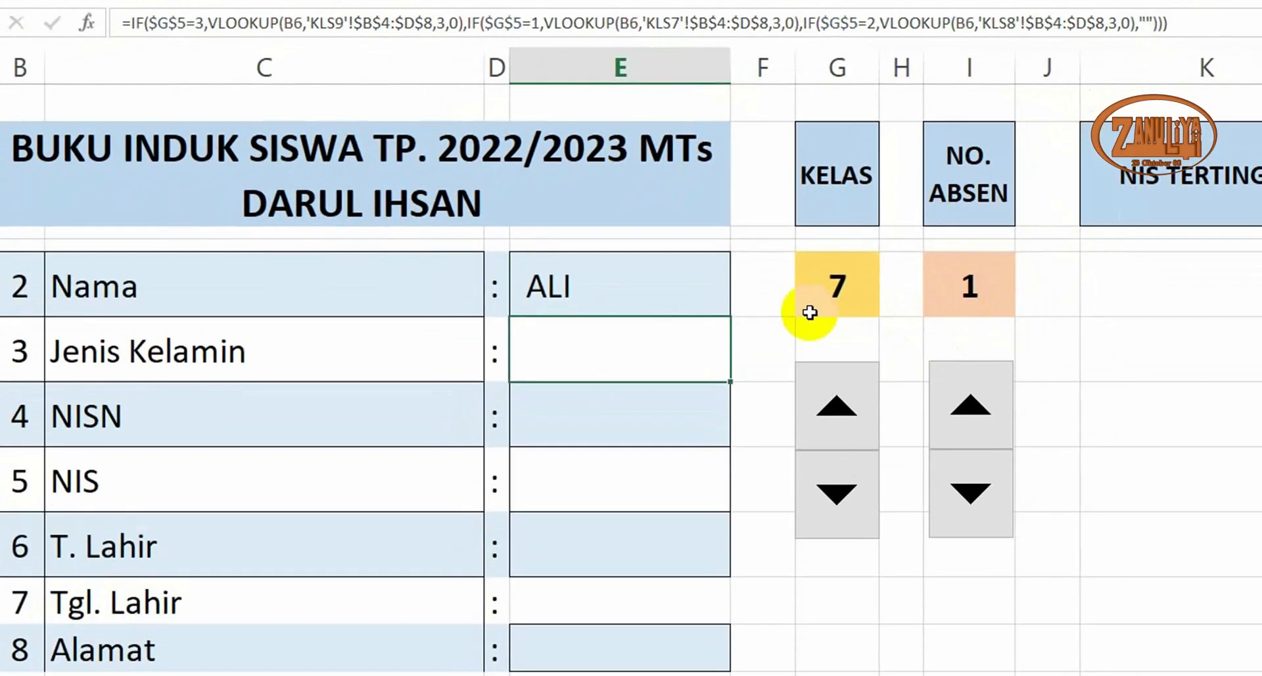
Compare the Nama result in E5 with the student list on sheet KLS7, and return to the HOME sheet
left_click(592, 336)
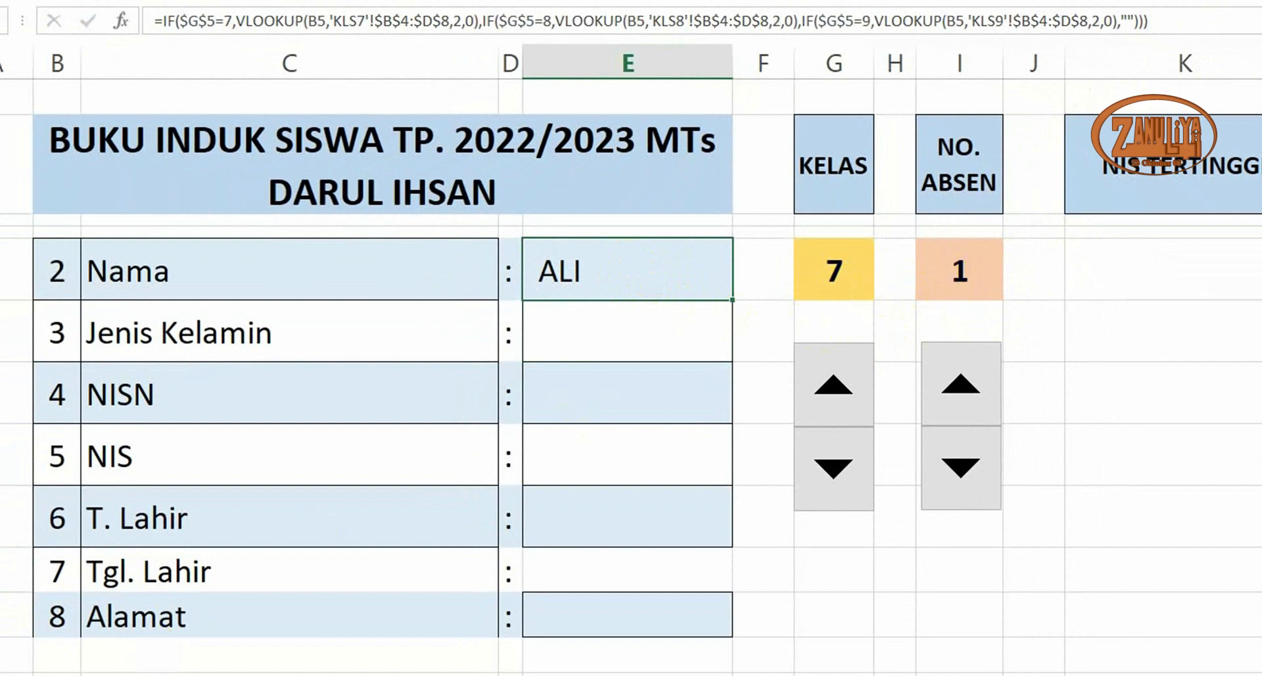
left_click(142, 672)
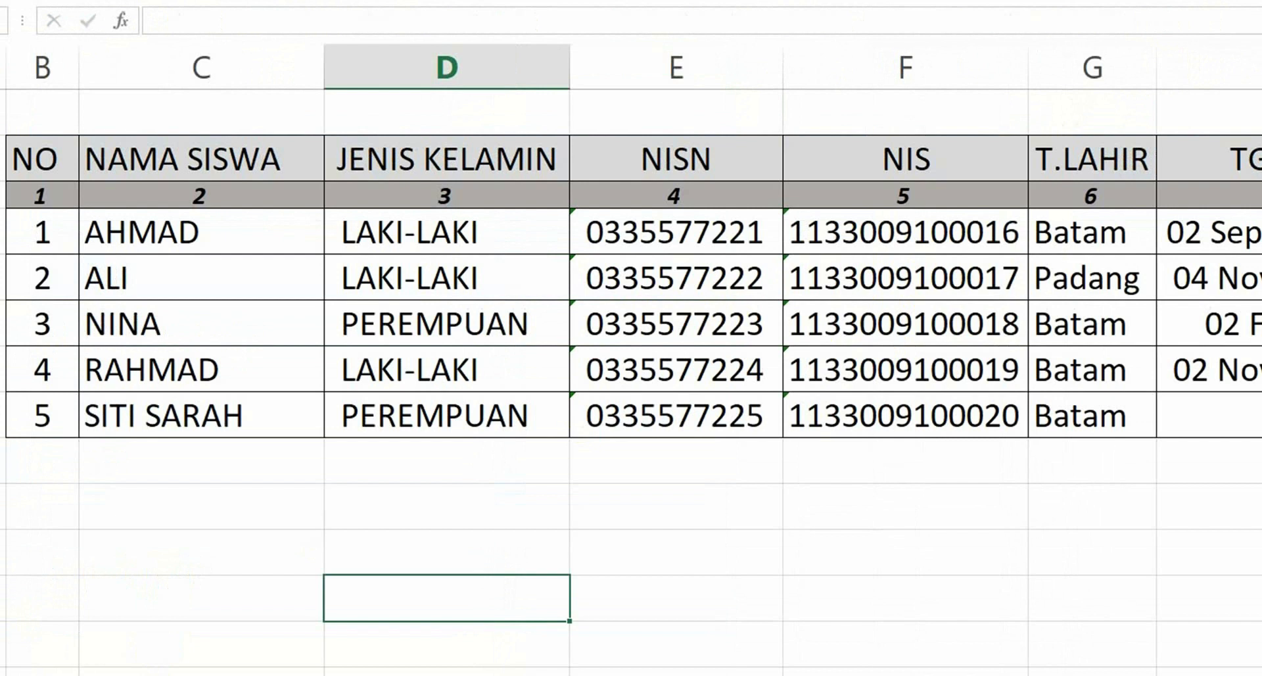
left_click(197, 672)
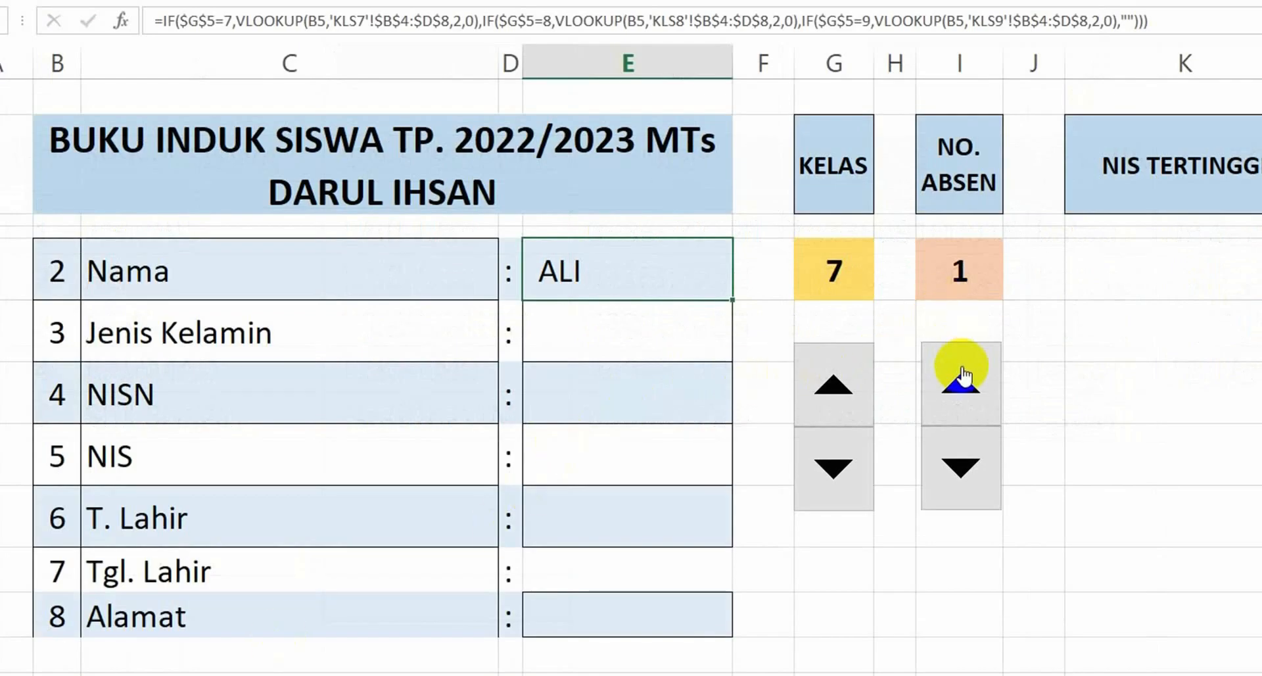
Test the Nama formula with classes 7, 8 and 9 while switching NO. ABSEN between 1 and 2
left_click(963, 451)
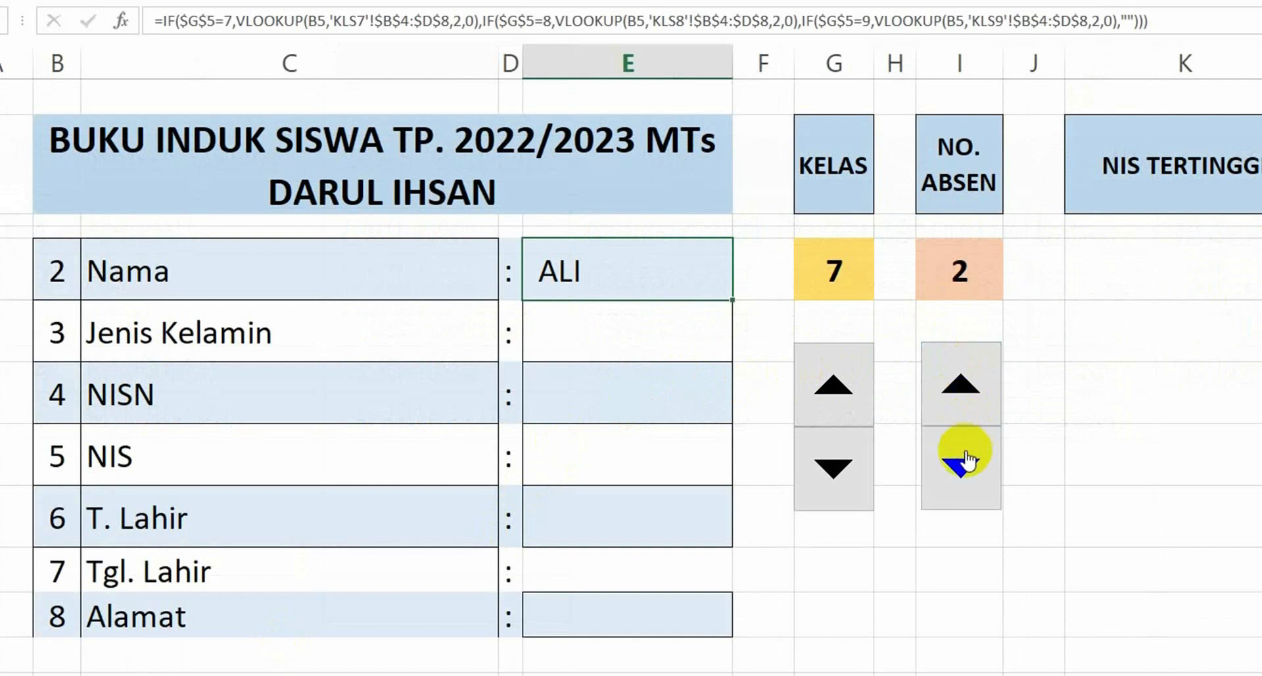
left_click(833, 388)
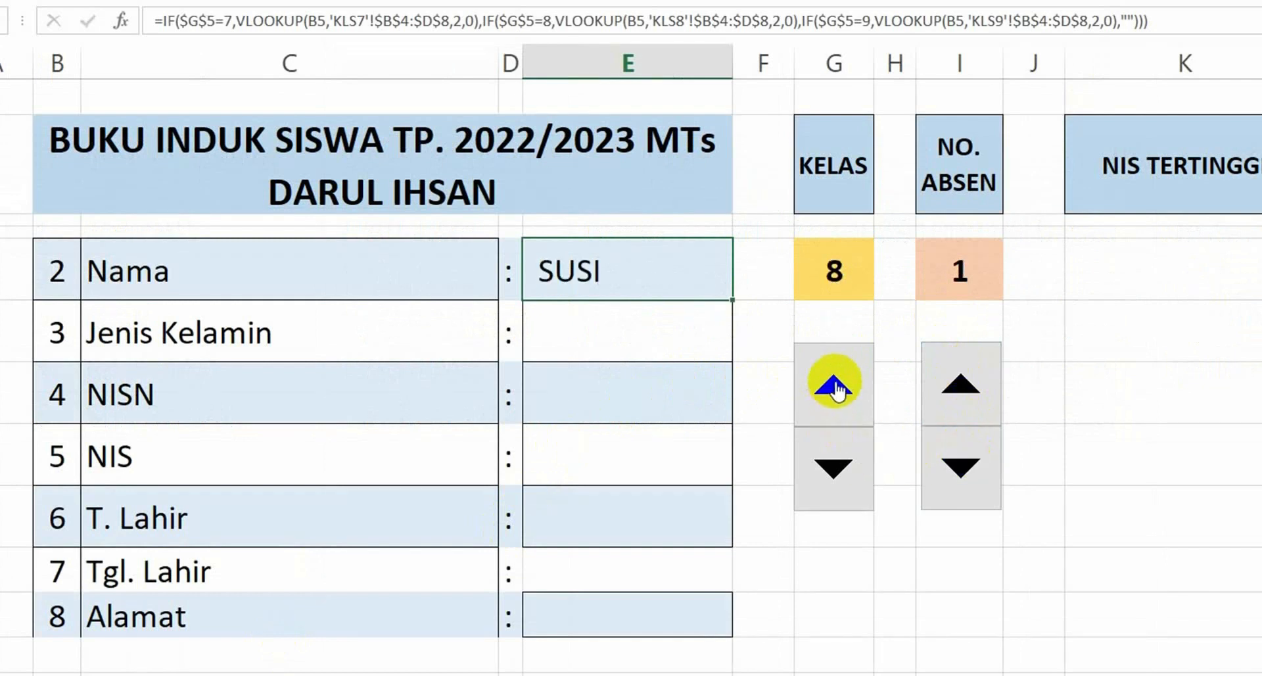
left_click(834, 467)
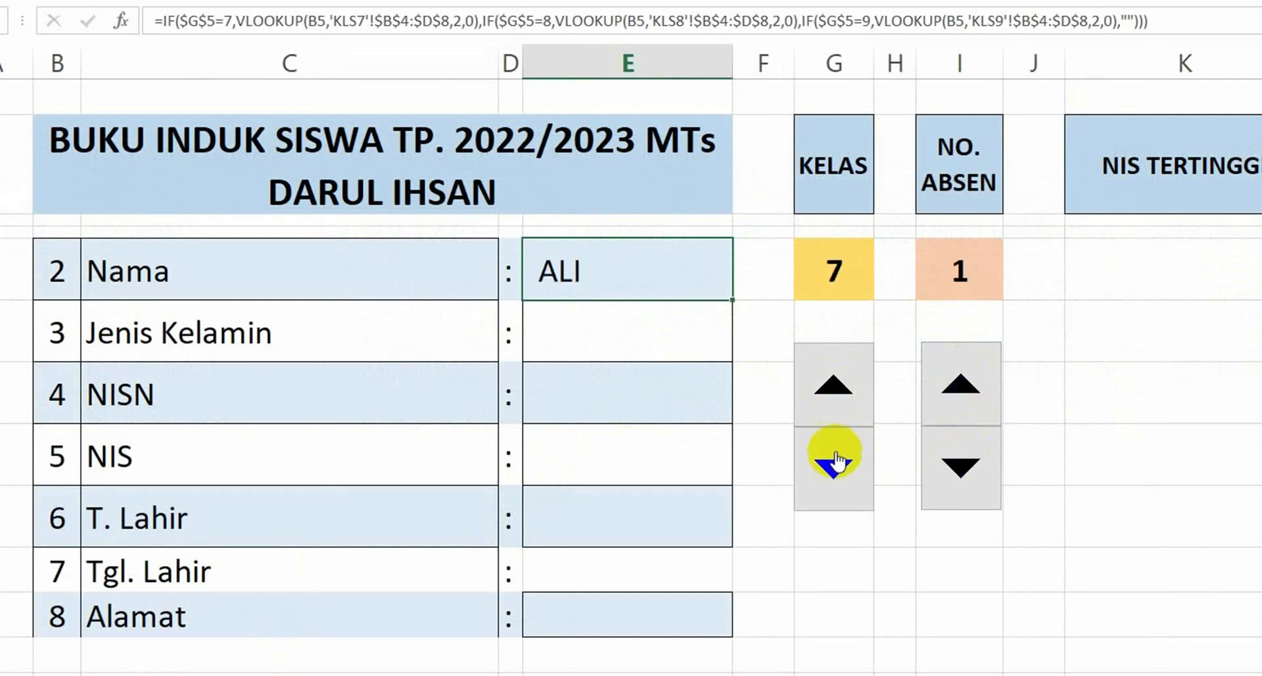
left_click(834, 386)
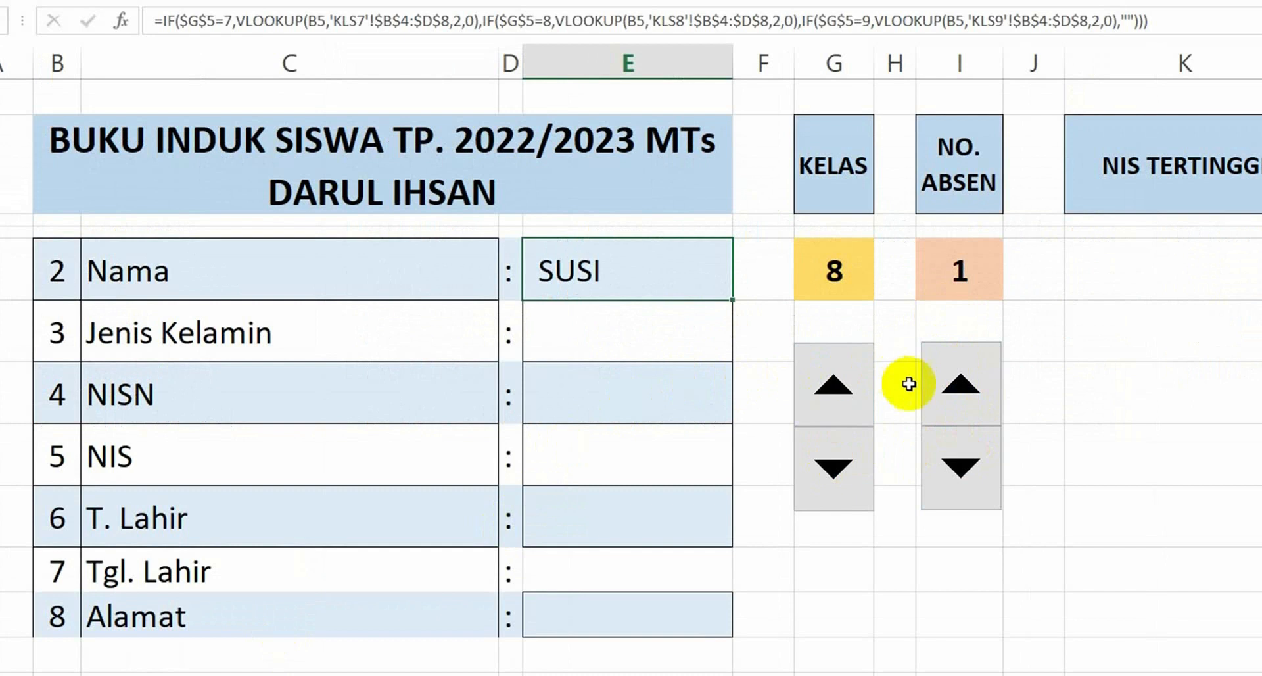
left_click(960, 383)
left_click(961, 462)
left_click(960, 383)
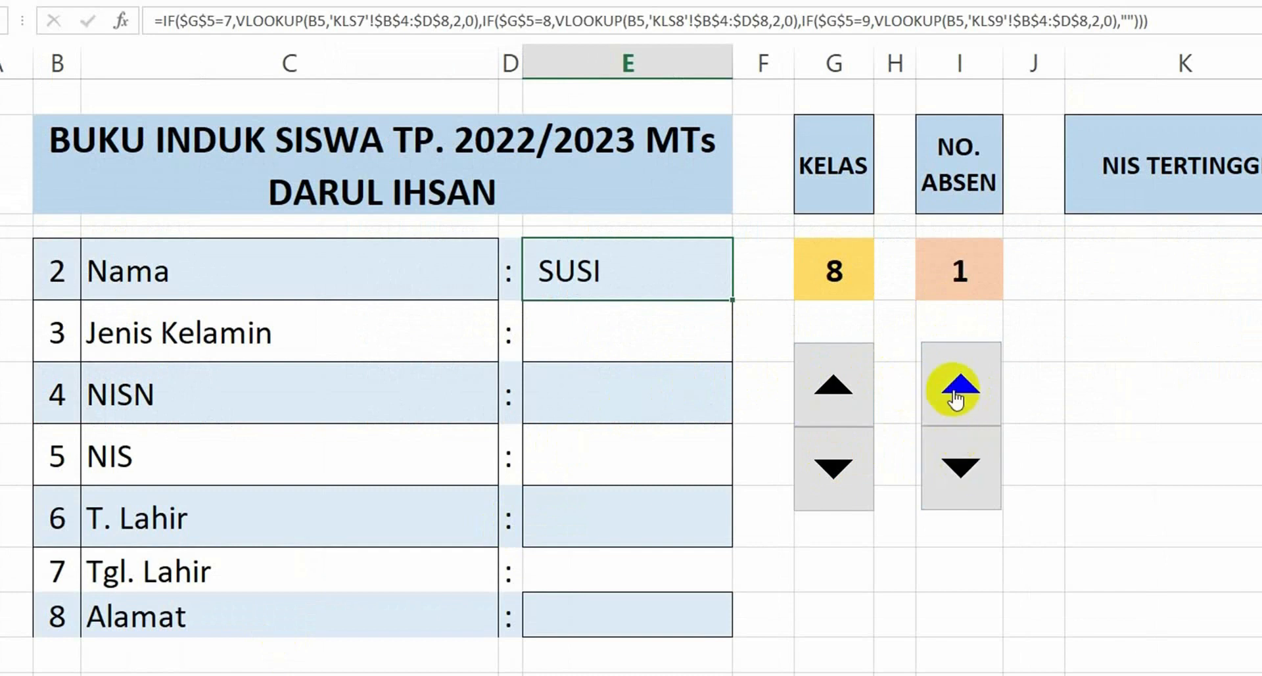
left_click(836, 389)
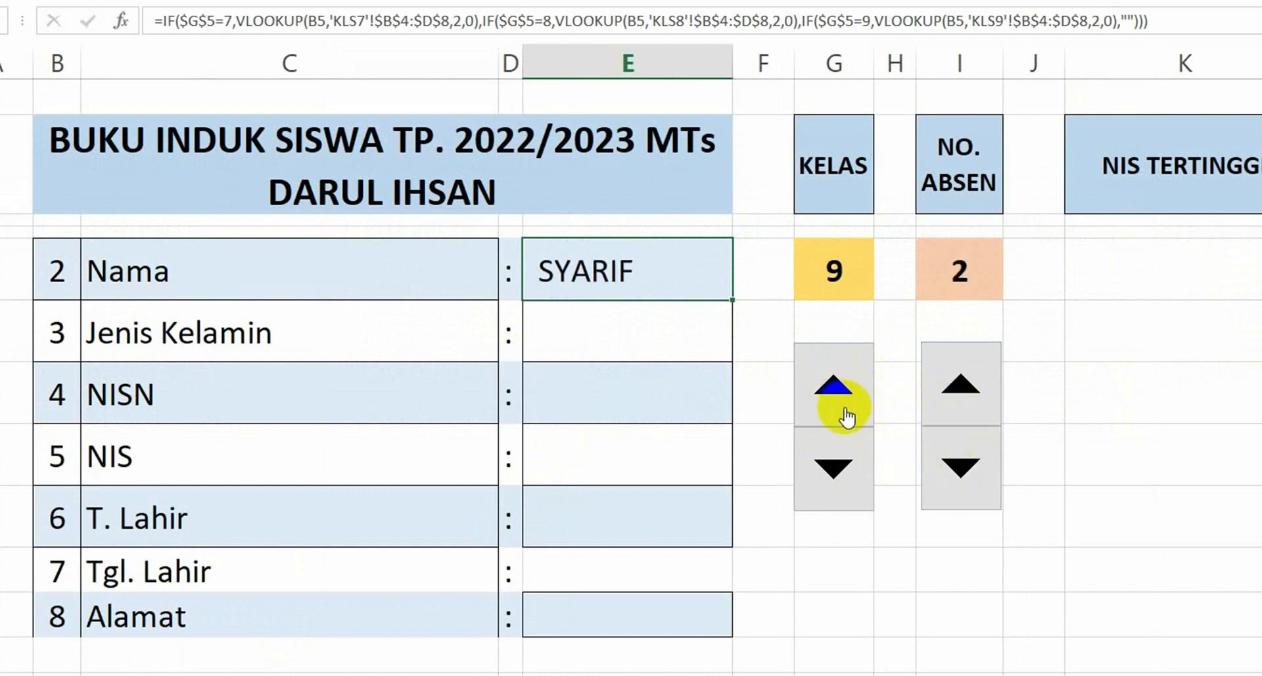
left_click(834, 466)
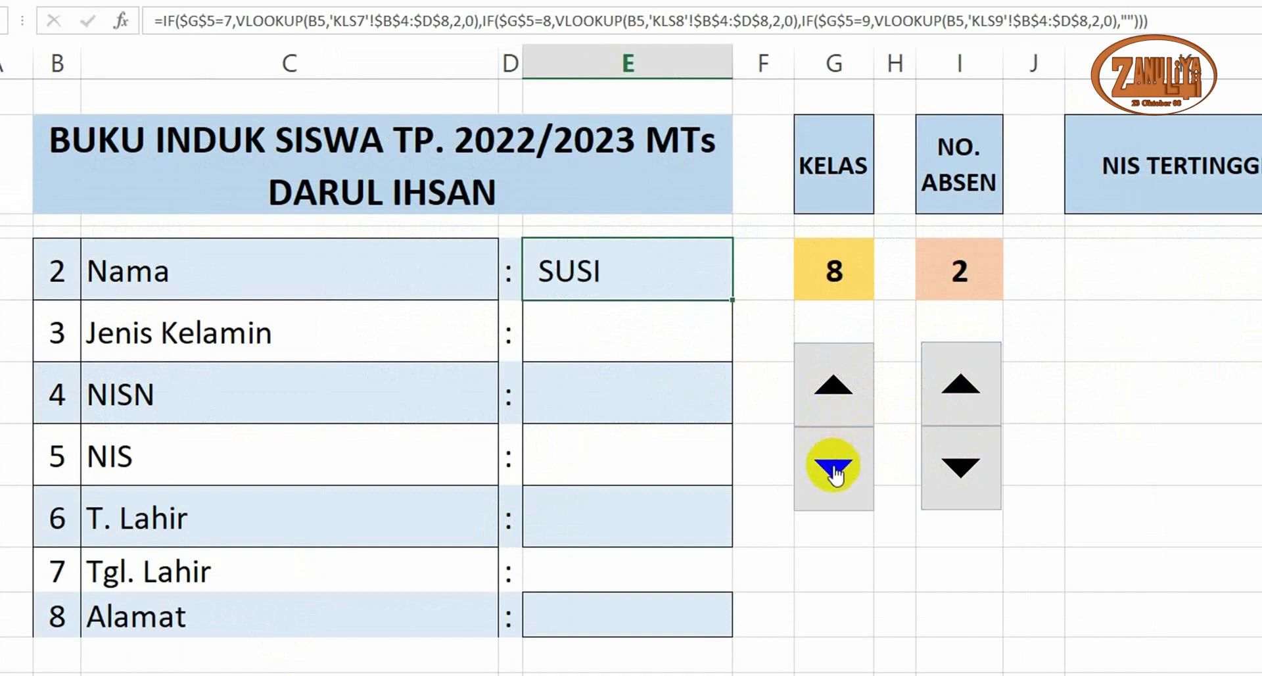
left_click(833, 466)
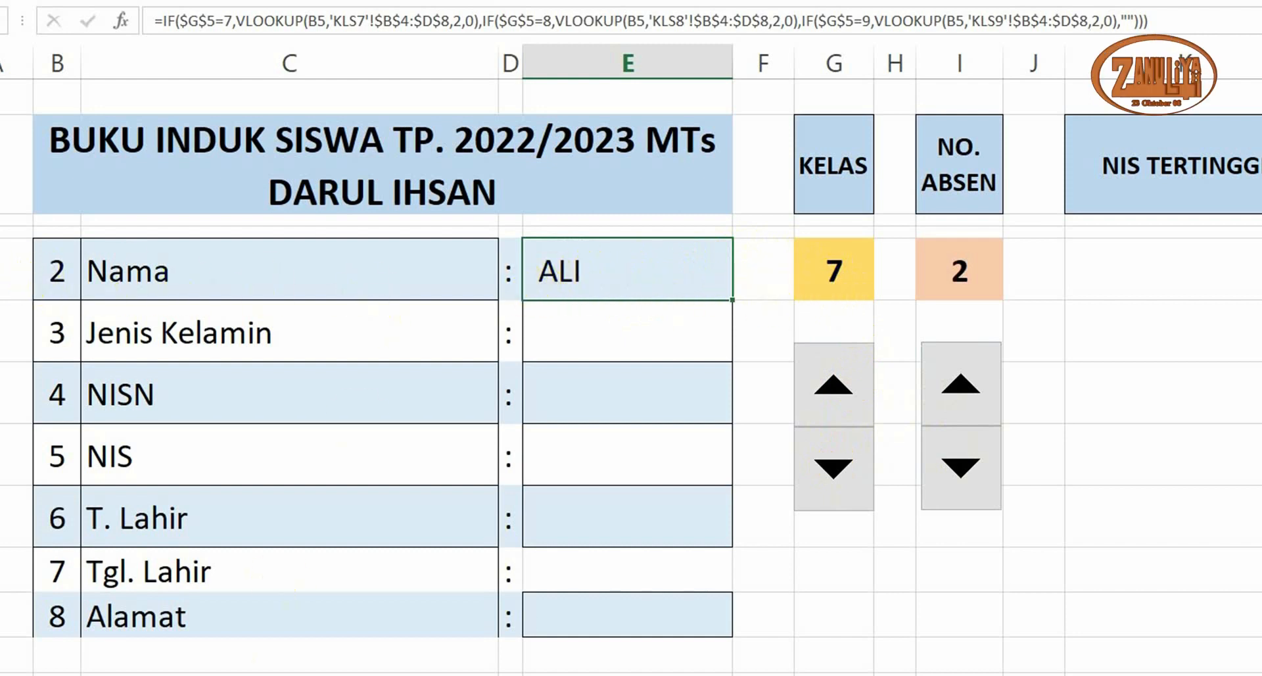
Recheck the Nama formula by stepping the class from 7 up to 9 and back to 7 with NO. ABSEN at 2
left_click(163, 673)
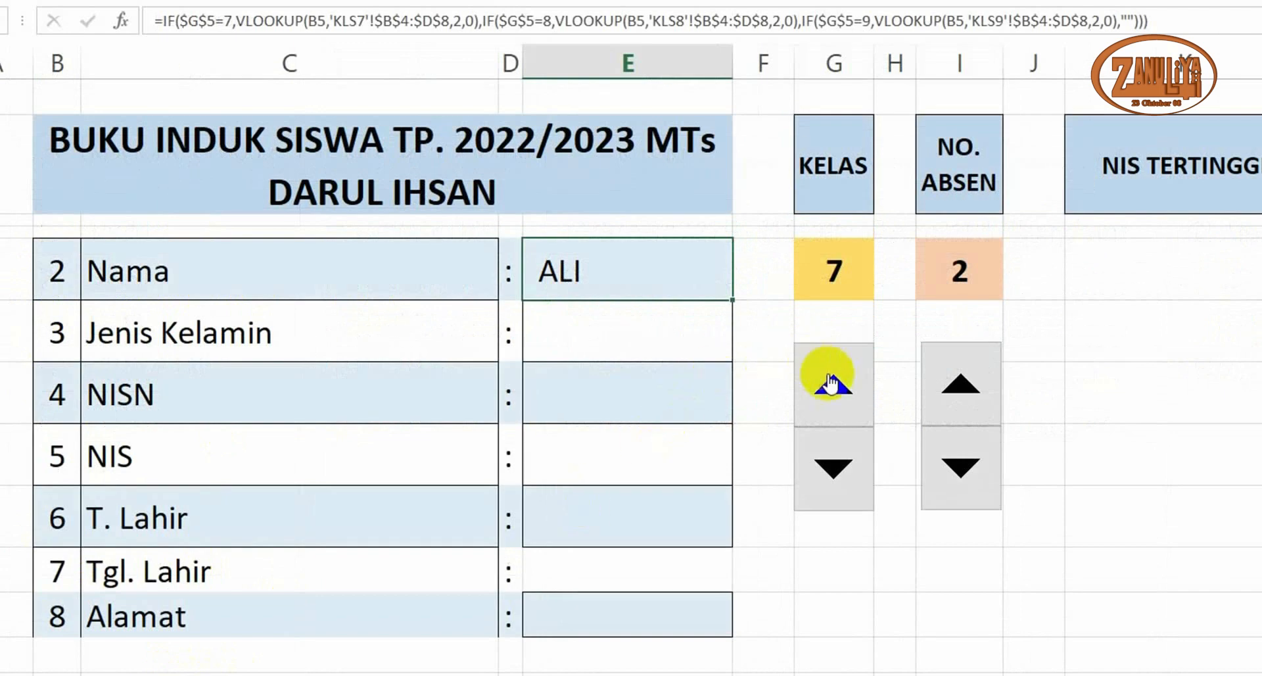
left_click(830, 385)
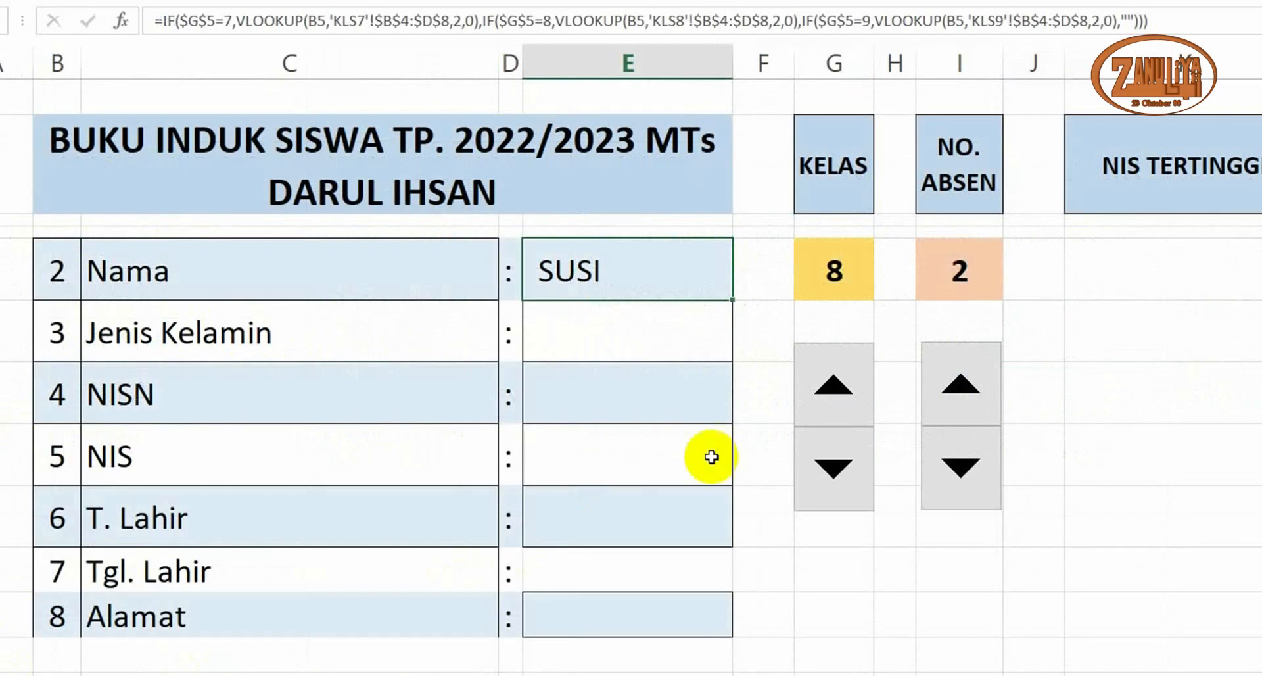
left_click(847, 380)
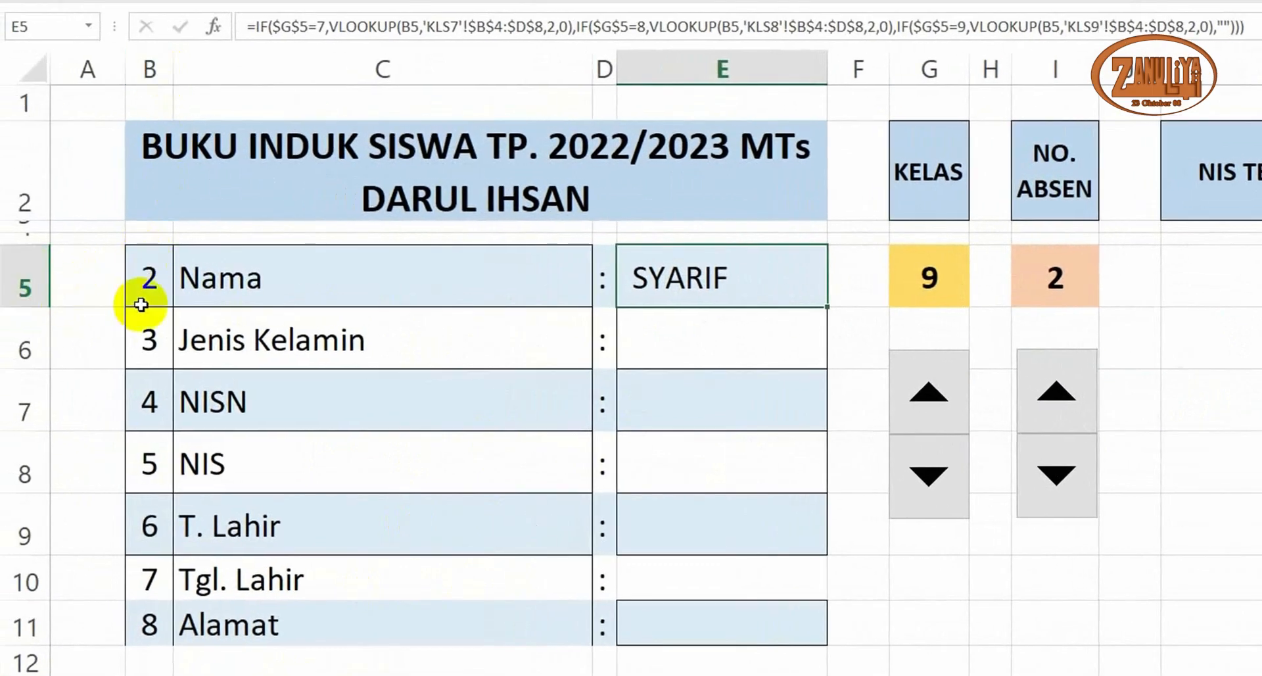
left_click(936, 477)
left_click(940, 481)
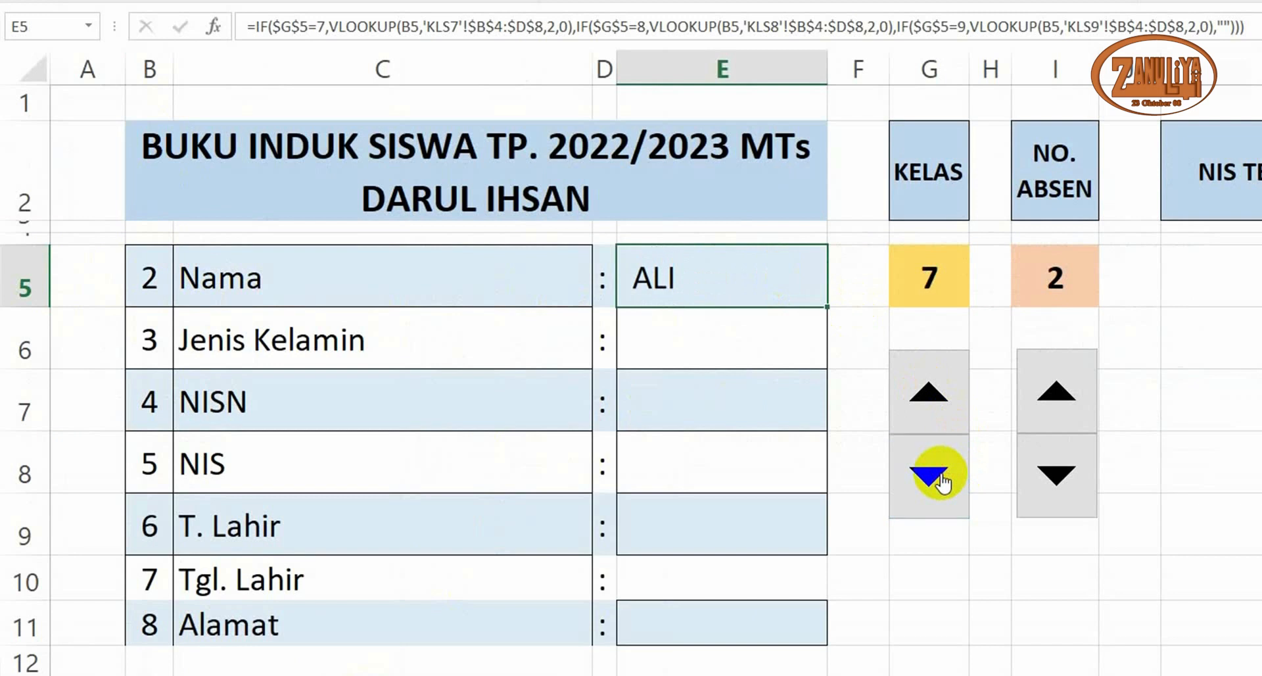
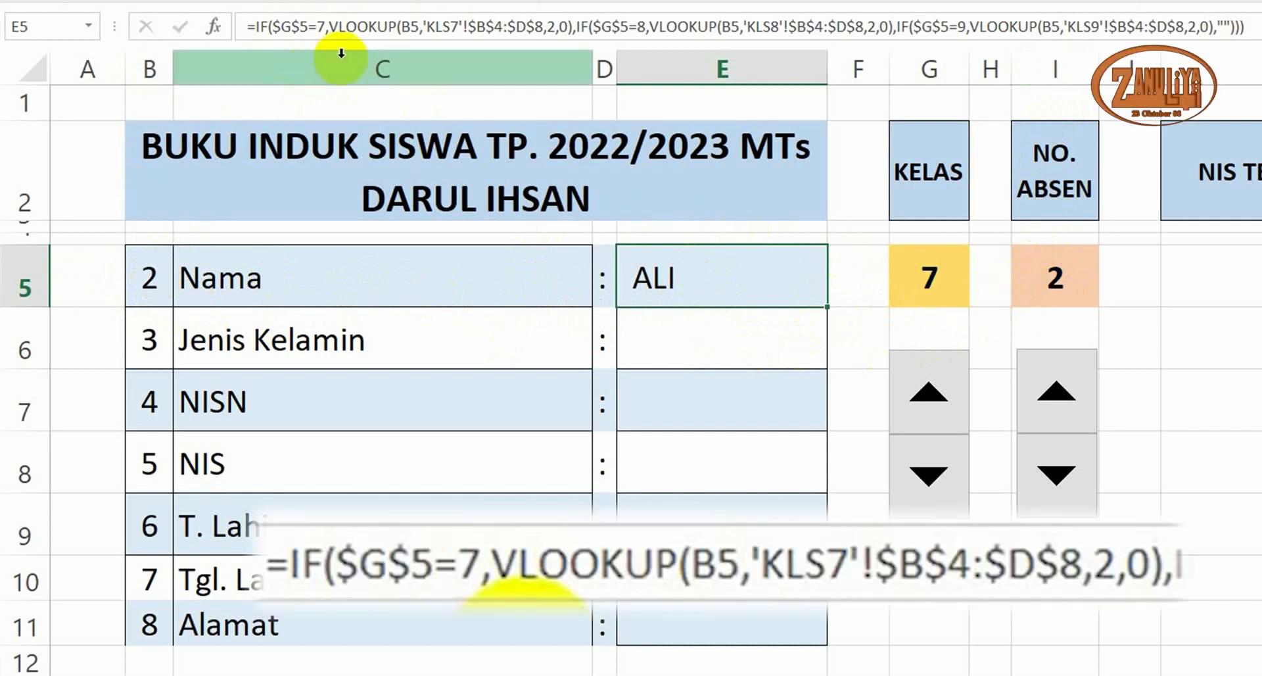
In the Nama formula in E5, change the first VLOOKUP's lookup value to the absolute reference $I$5
left_click(412, 31)
left_click(412, 31)
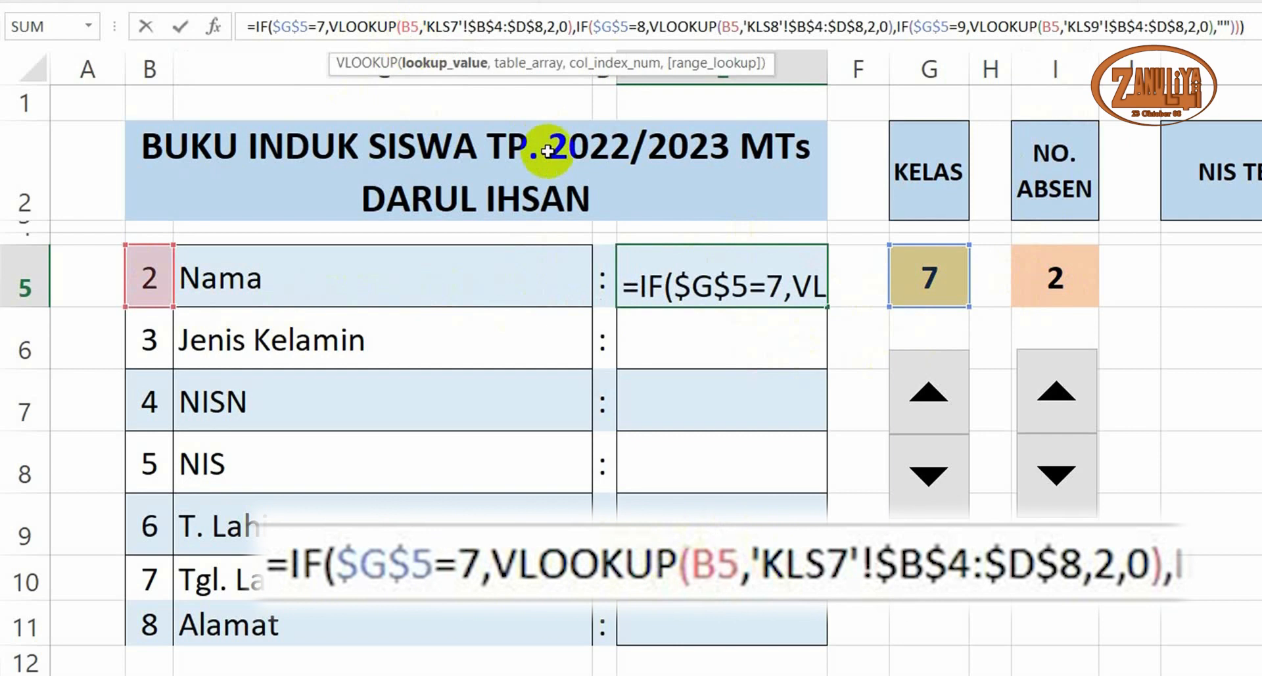
key("BackSpace")
type("I")
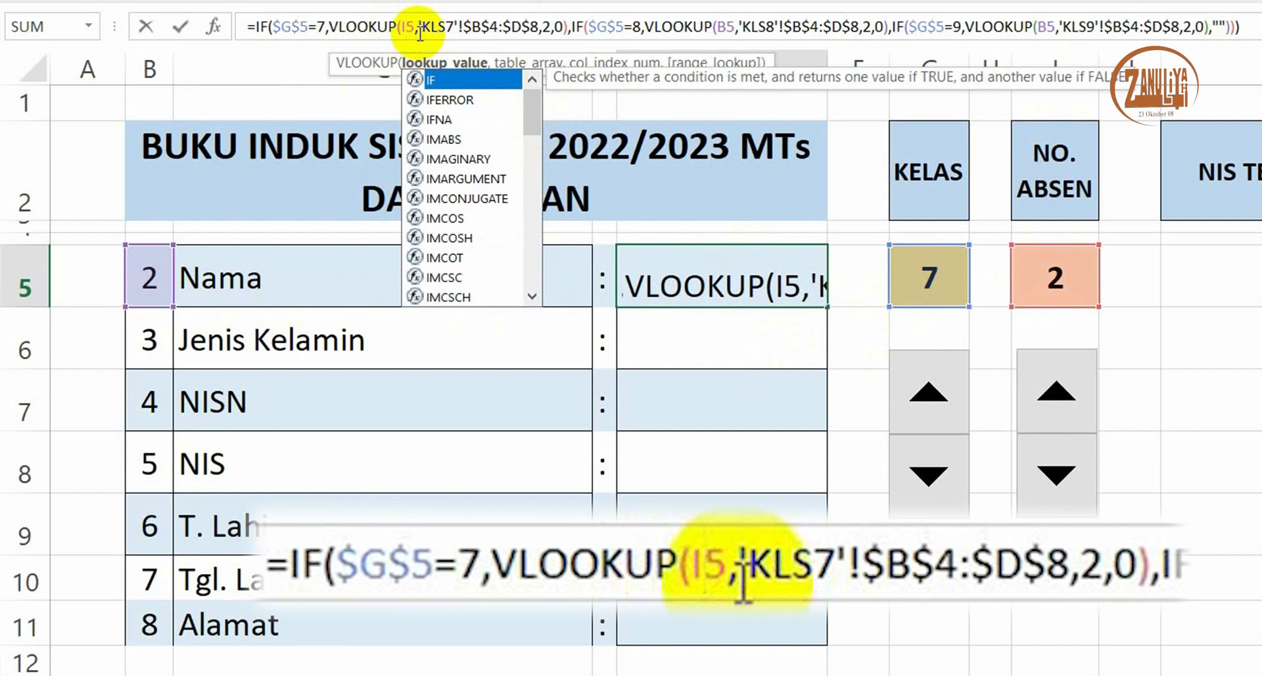
key("F4")
key("F4")
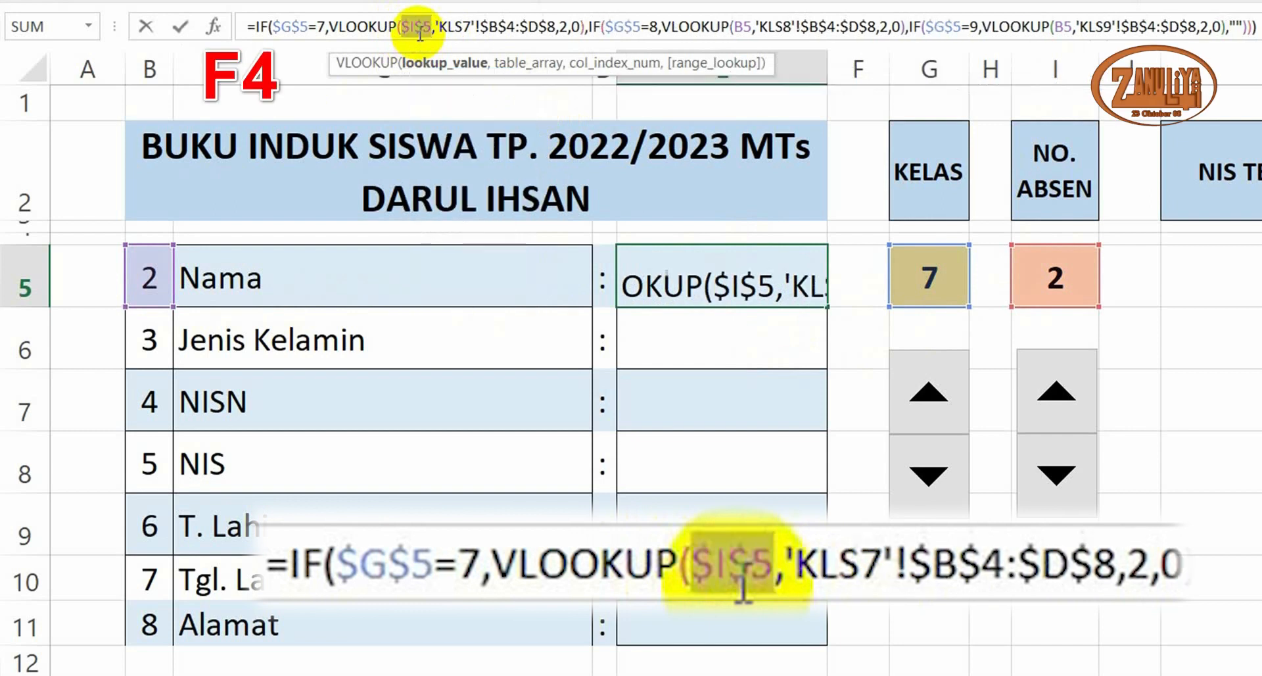
Commit the edited Nama formula, view the student list on KLS7, and test class 7 on HOME by raising NO. ABSEN to 5
key("Return")
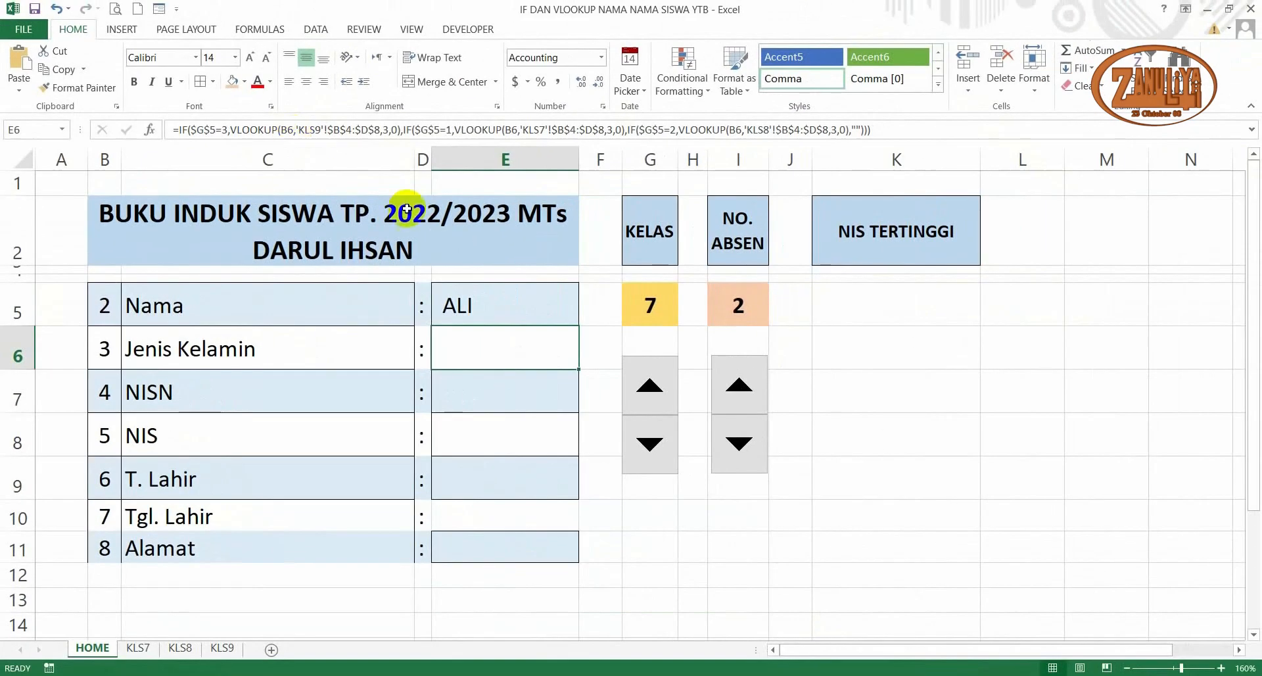
left_click(647, 308)
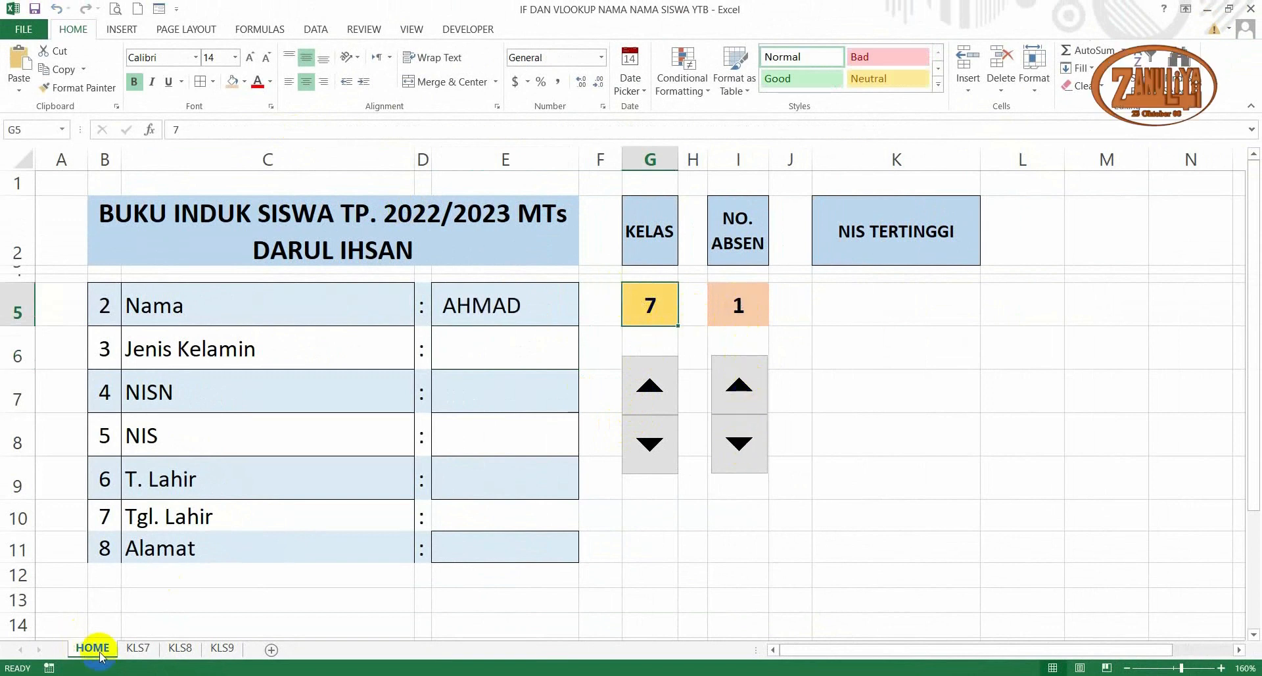
left_click(137, 648)
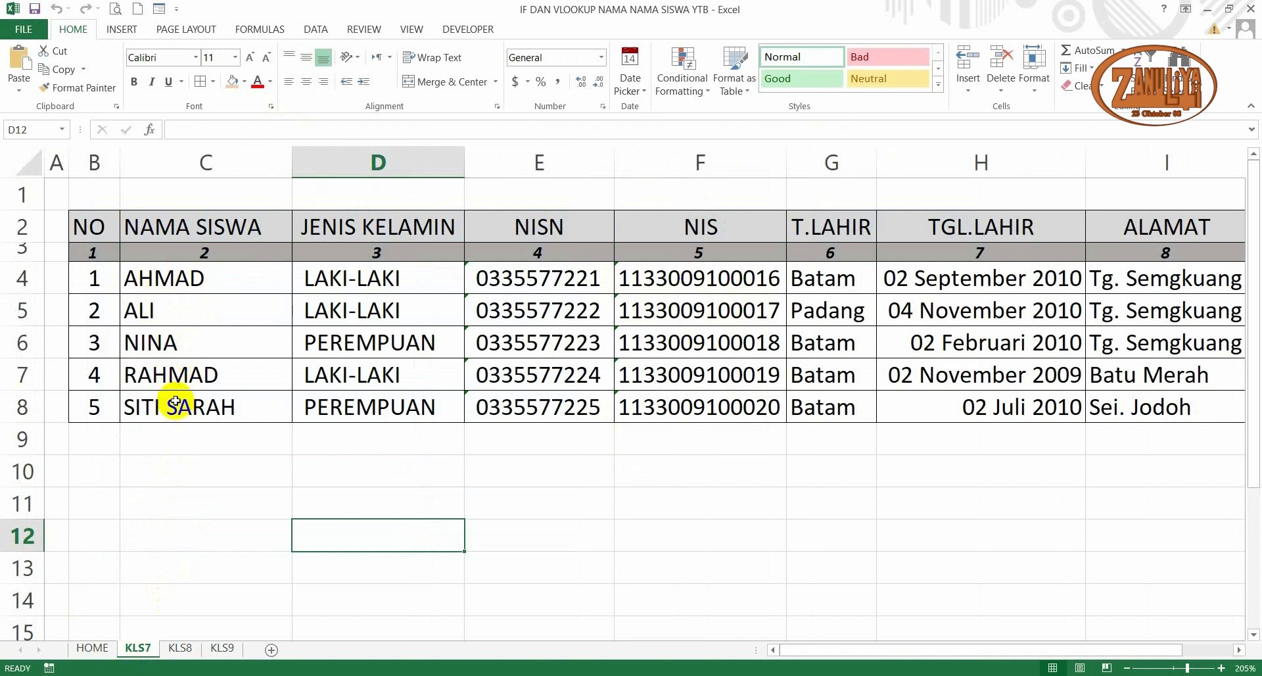
left_click(103, 648)
left_click(736, 391)
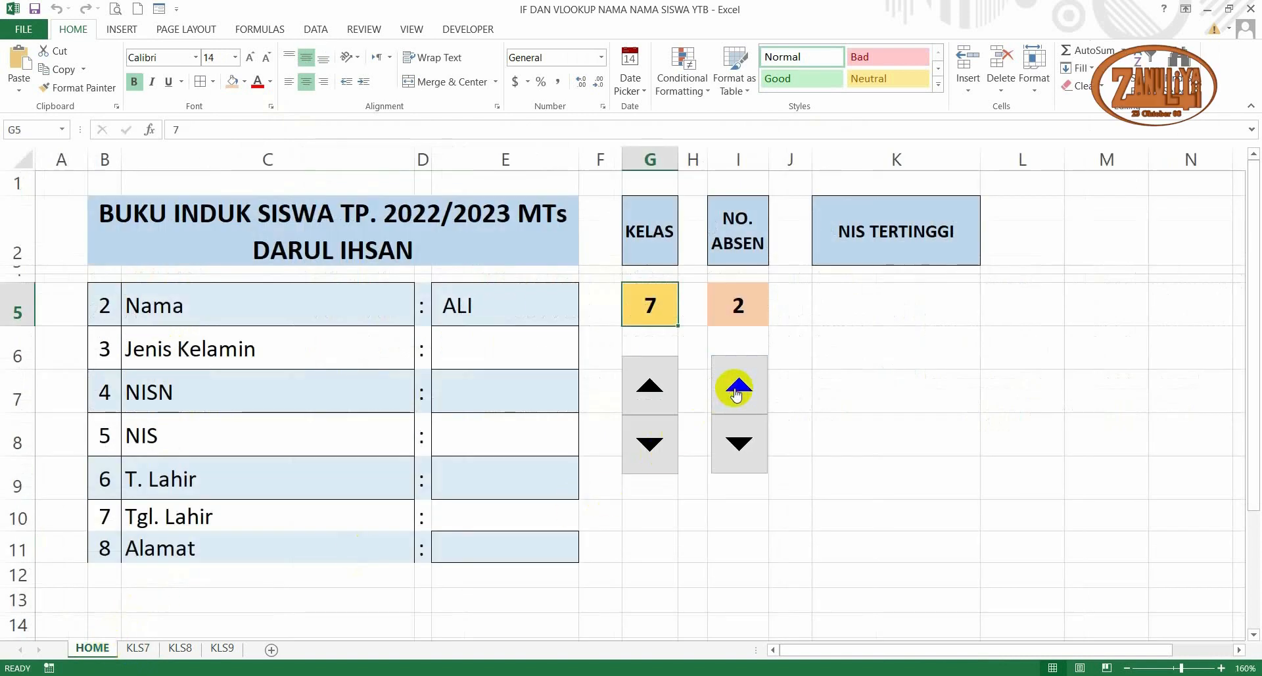
left_click(736, 391)
left_click(735, 391)
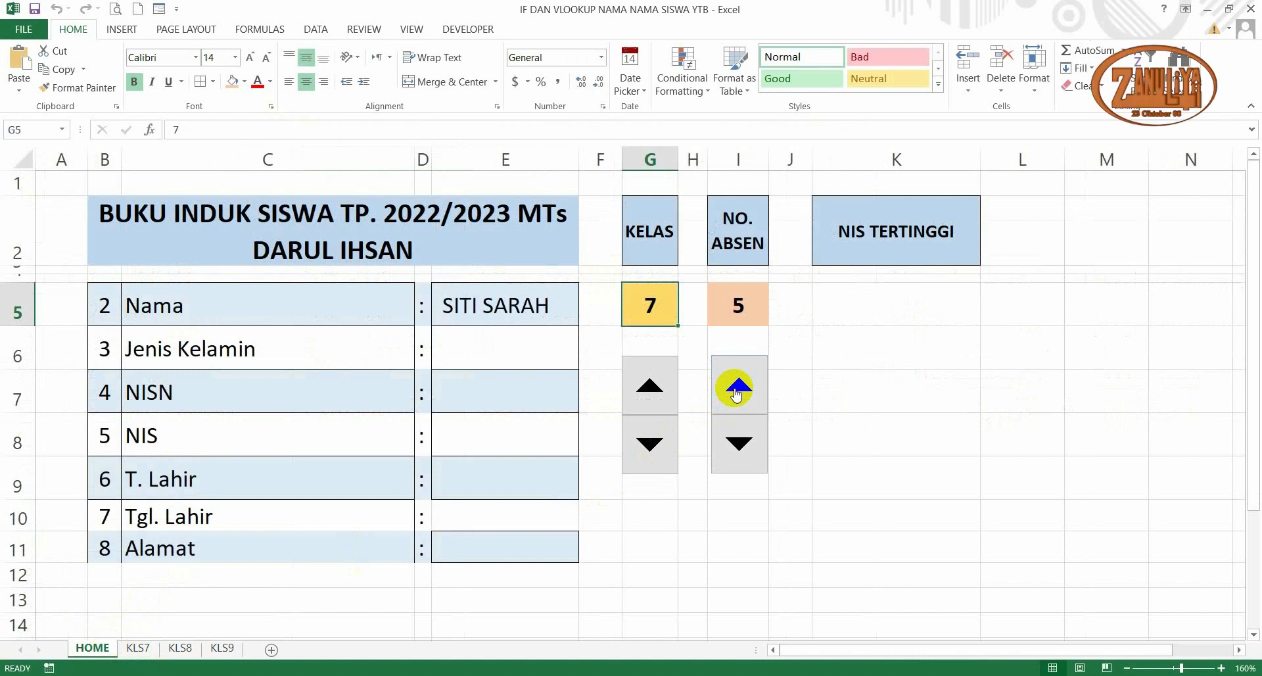
Test the Nama result for class 8 by raising NO. ABSEN to 6 and lowering it back to 1
left_click(648, 391)
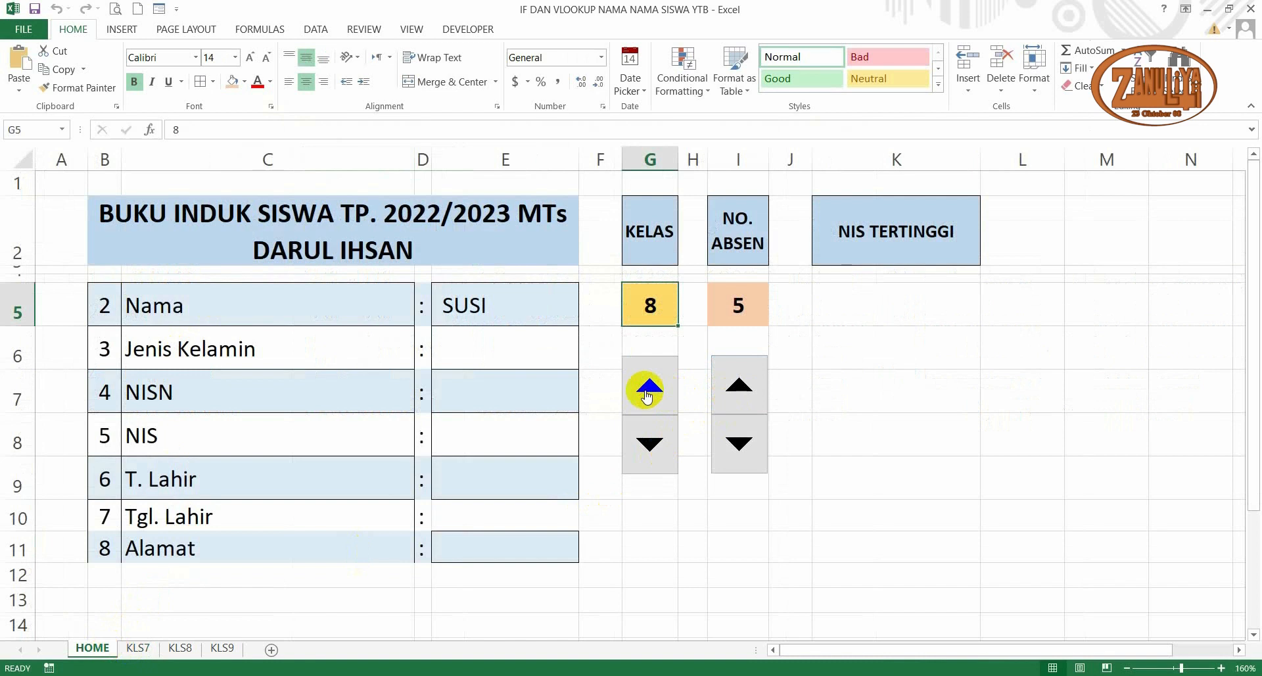
left_click(740, 389)
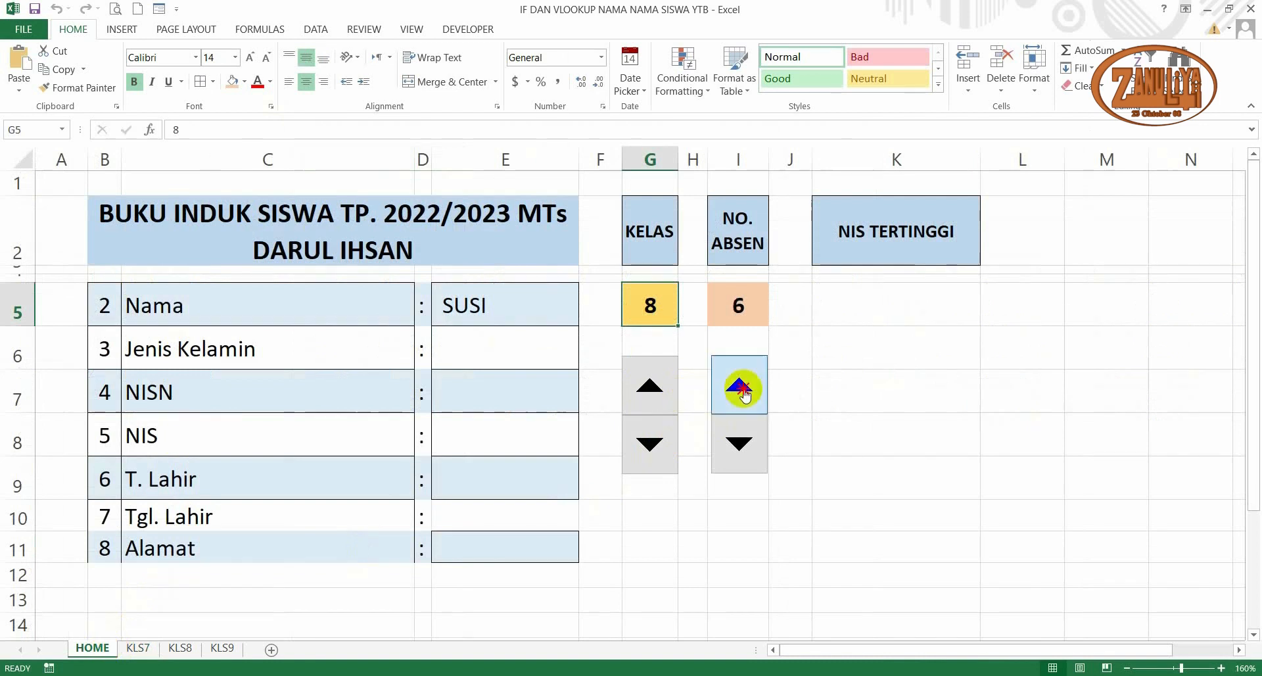
left_click(741, 443)
left_click(737, 446)
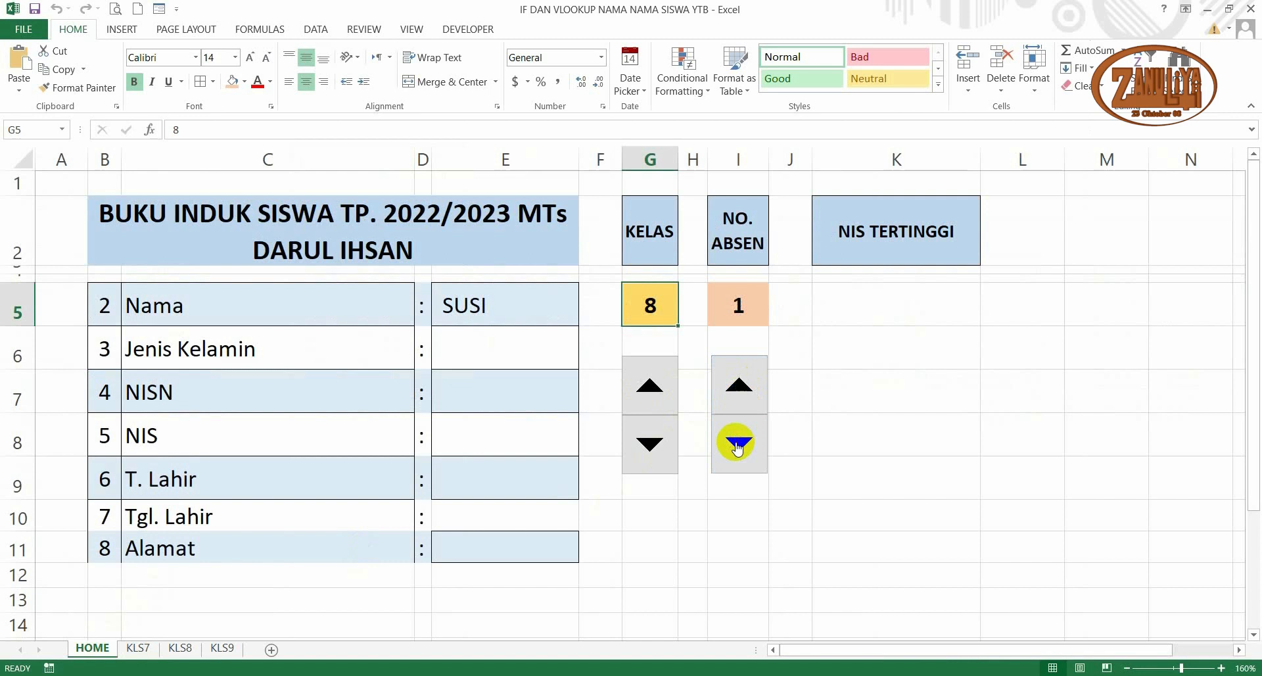
In the Nama formula in E5, change the KLS8 VLOOKUP's lookup value to the absolute reference $I$5
left_click(497, 313)
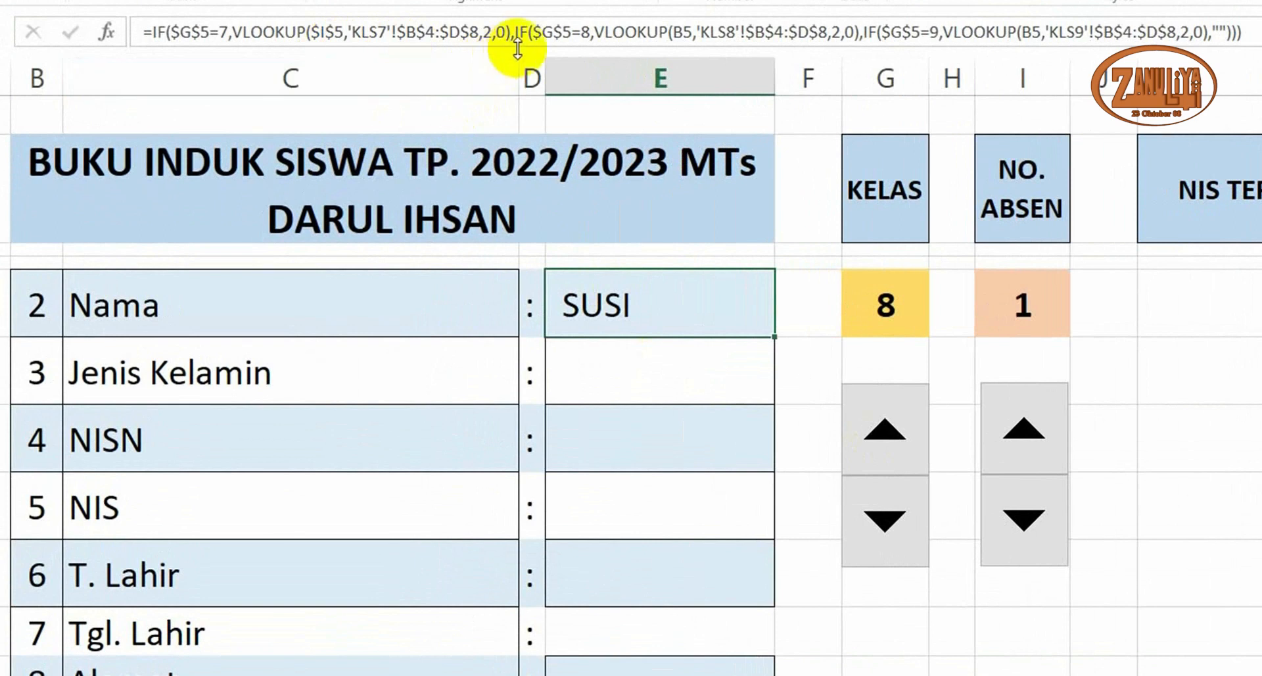
left_click(687, 33)
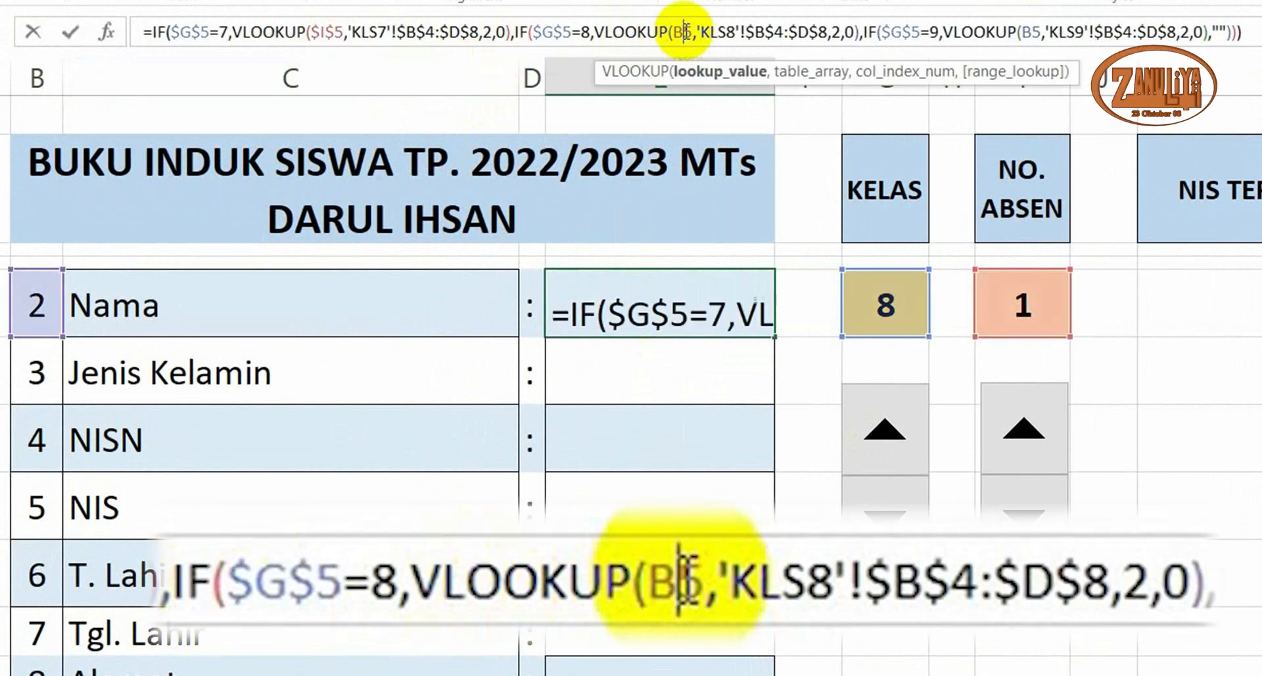
key("BackSpace")
type("I")
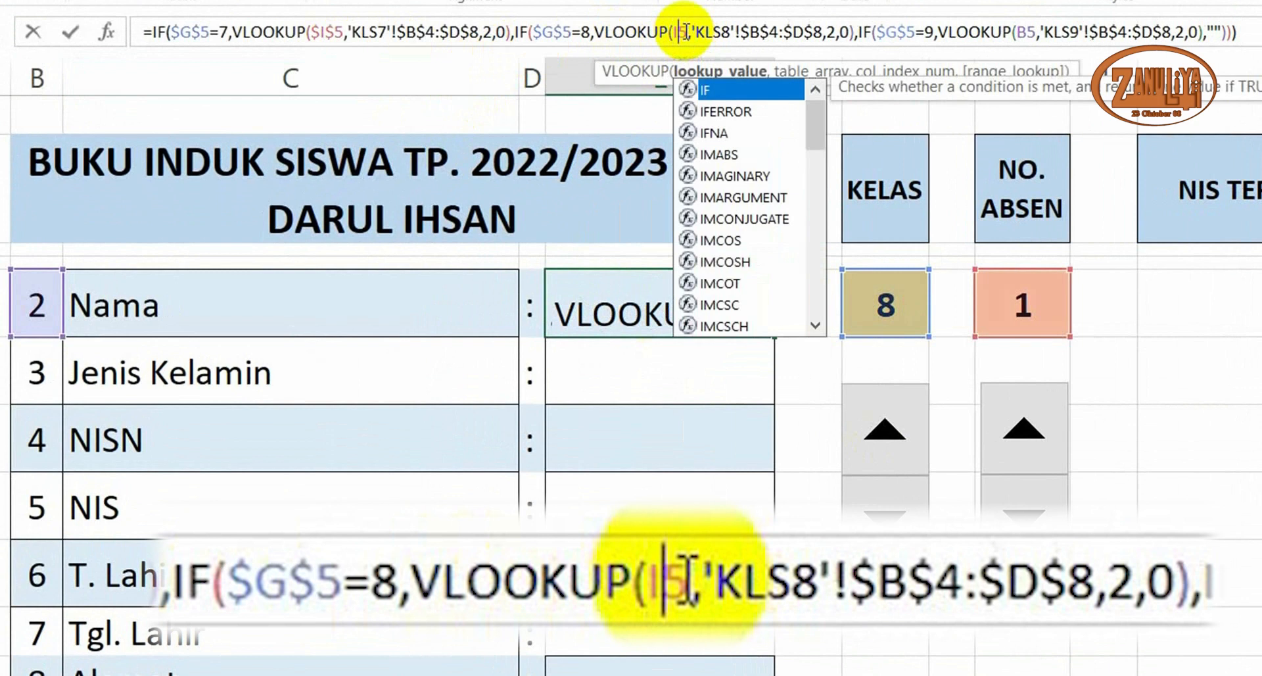
key("F4")
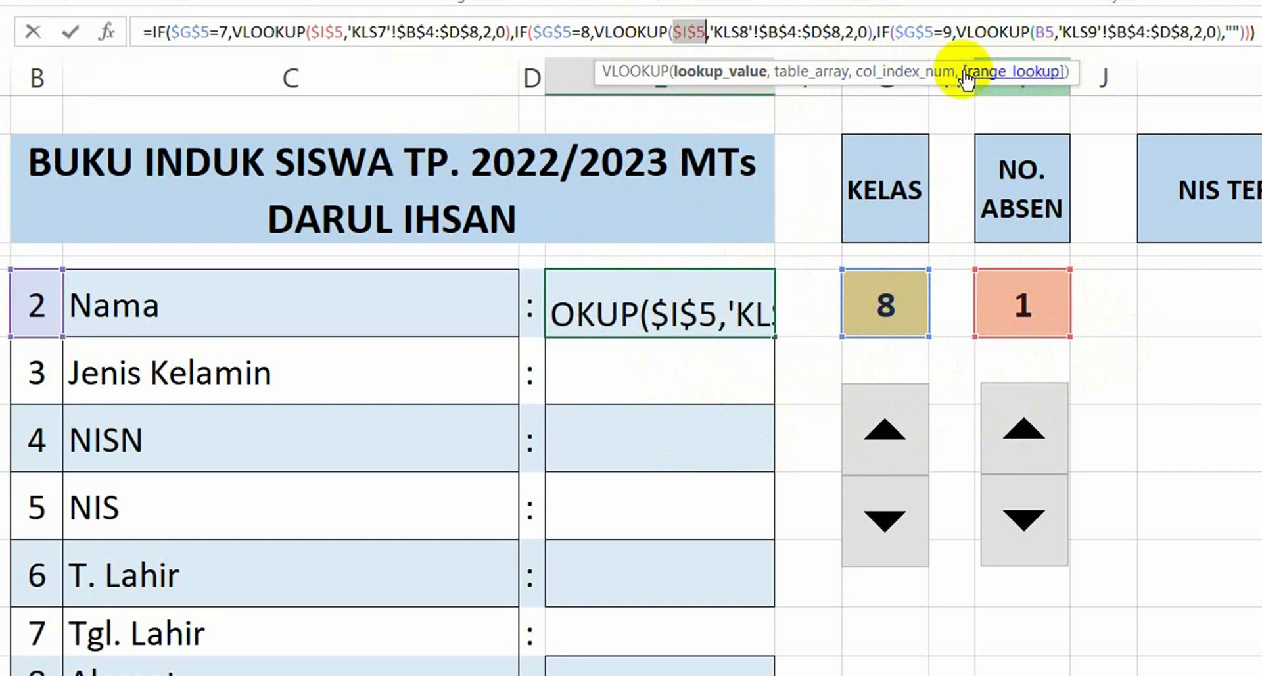
Change the KLS9 VLOOKUP's lookup value in the Nama formula to the absolute reference $I$5 and commit the formula
left_click(1044, 33)
key("BackSpace")
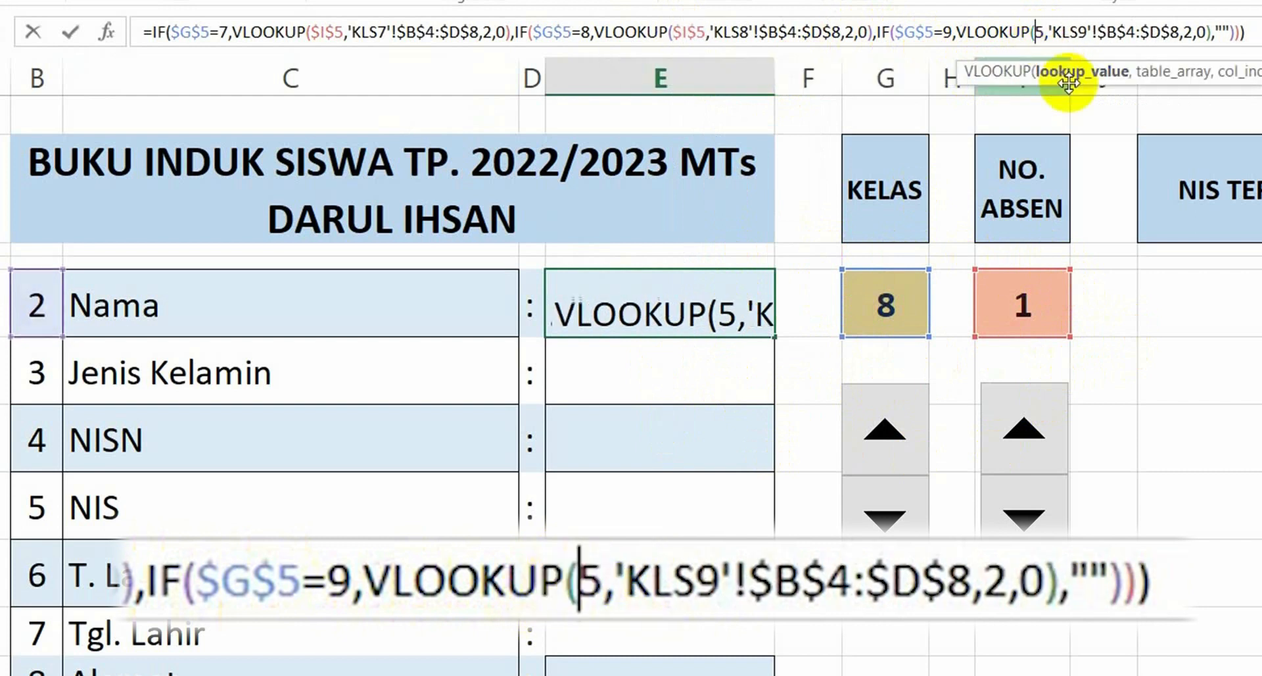
type("I")
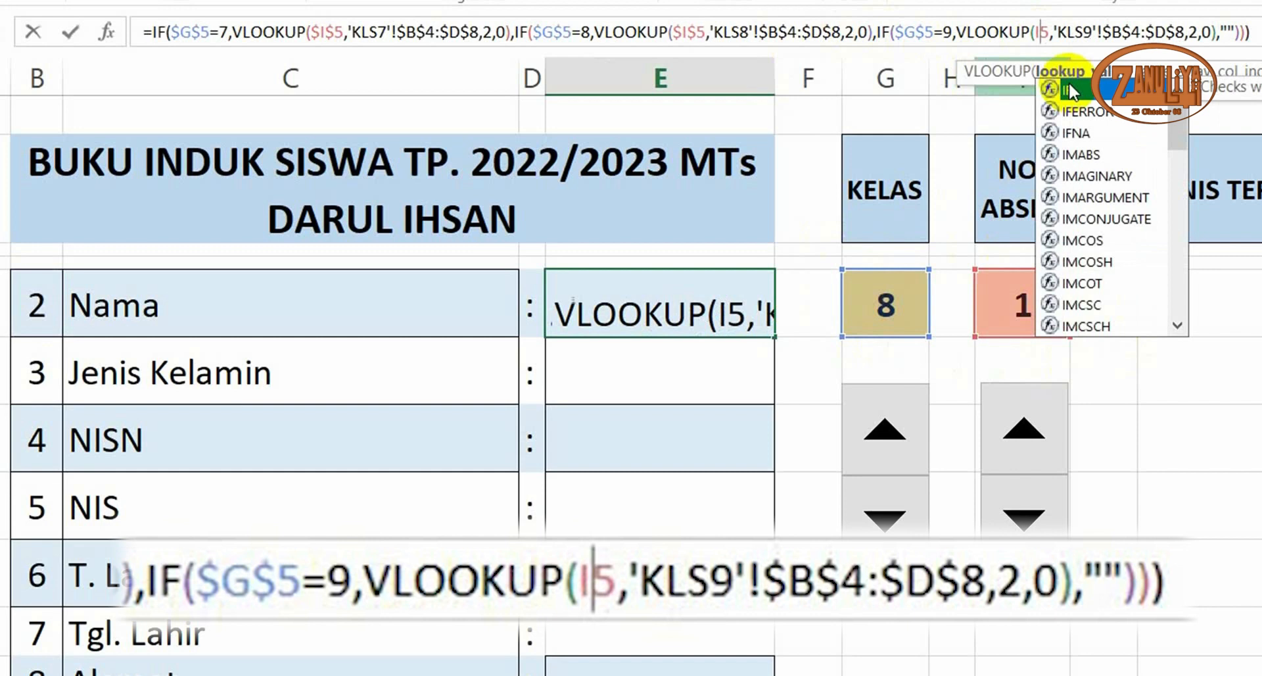
key("F4")
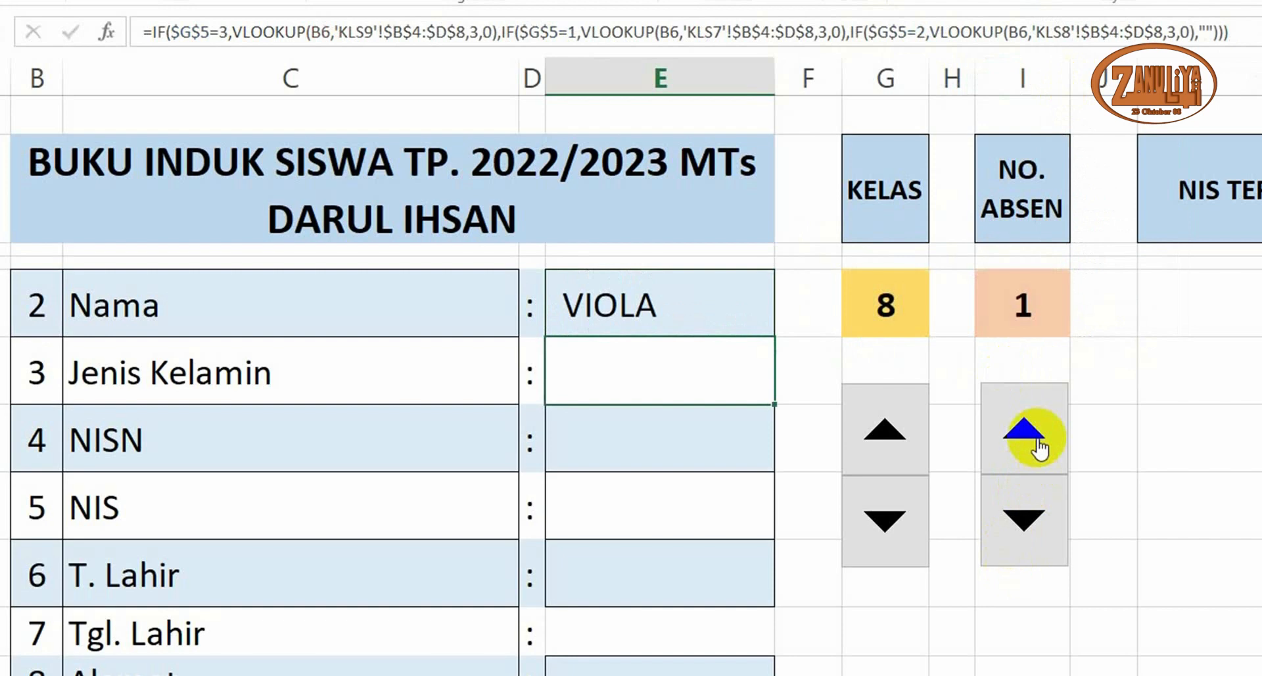
Test the Nama formula for class 8 by stepping NO. ABSEN from 1 to 6, and check the student numbering on sheet KLS7
left_click(1024, 434)
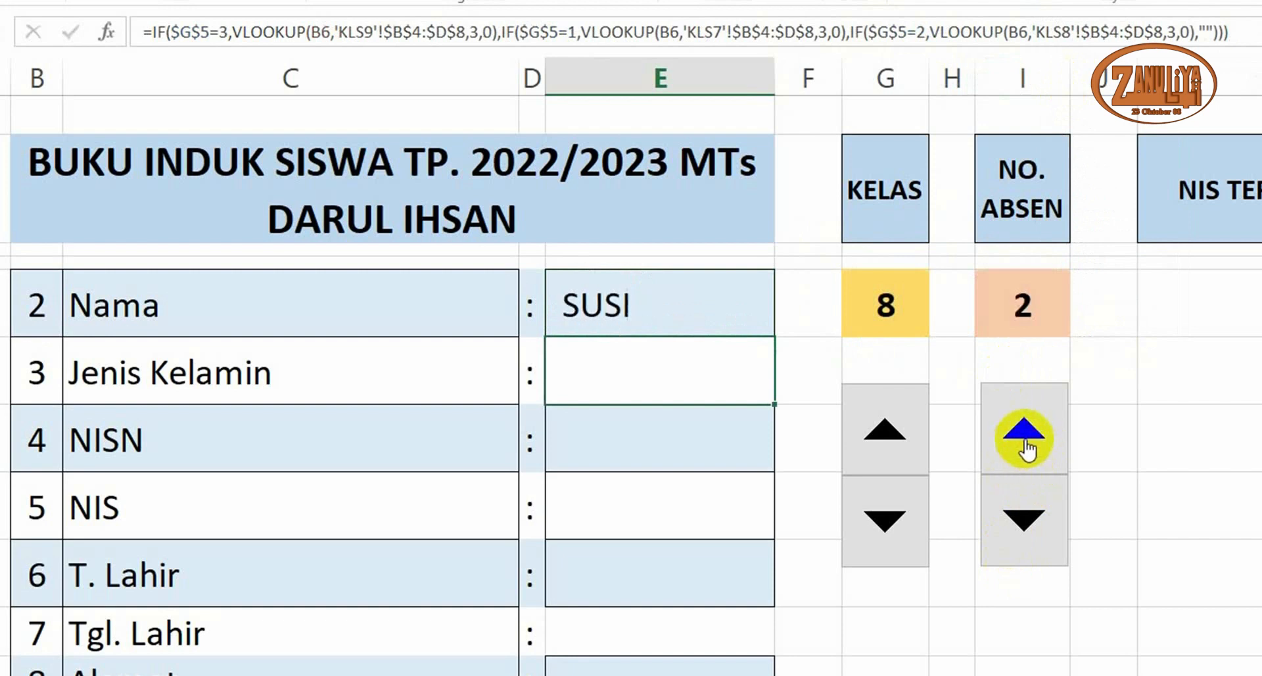
left_click(1027, 449)
left_click(1027, 448)
left_click(1027, 448)
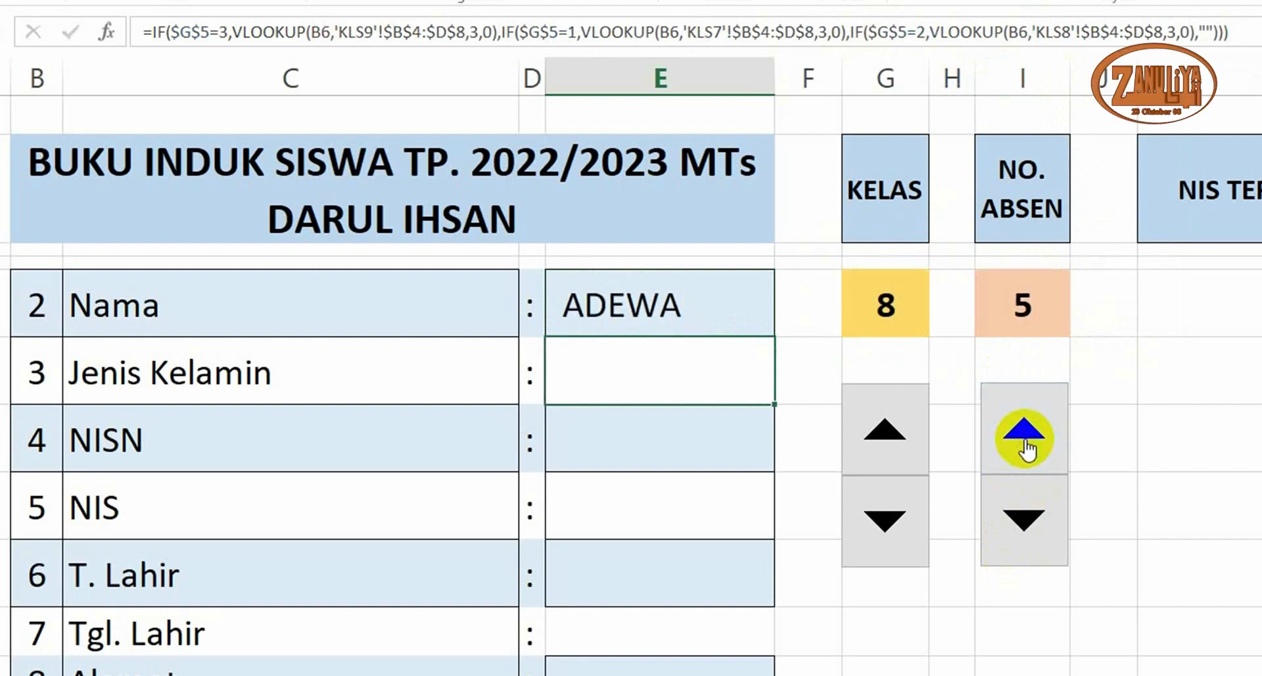
left_click(1027, 448)
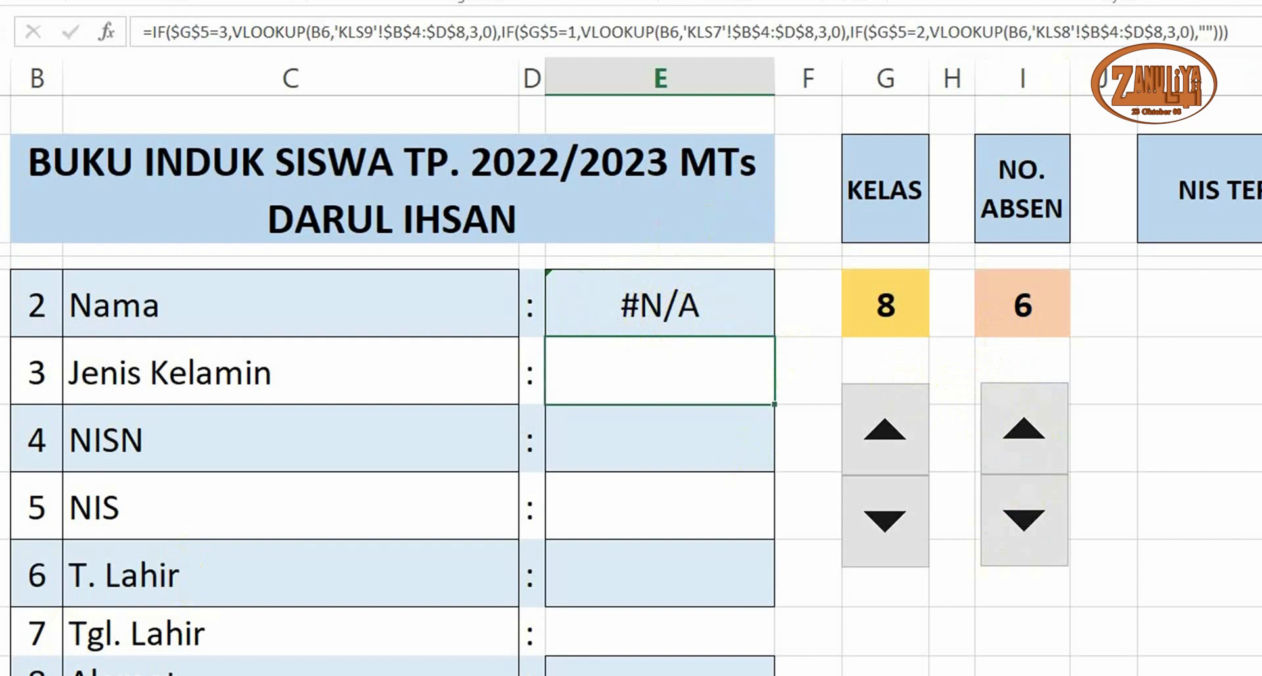
key("ctrl+Page_Down")
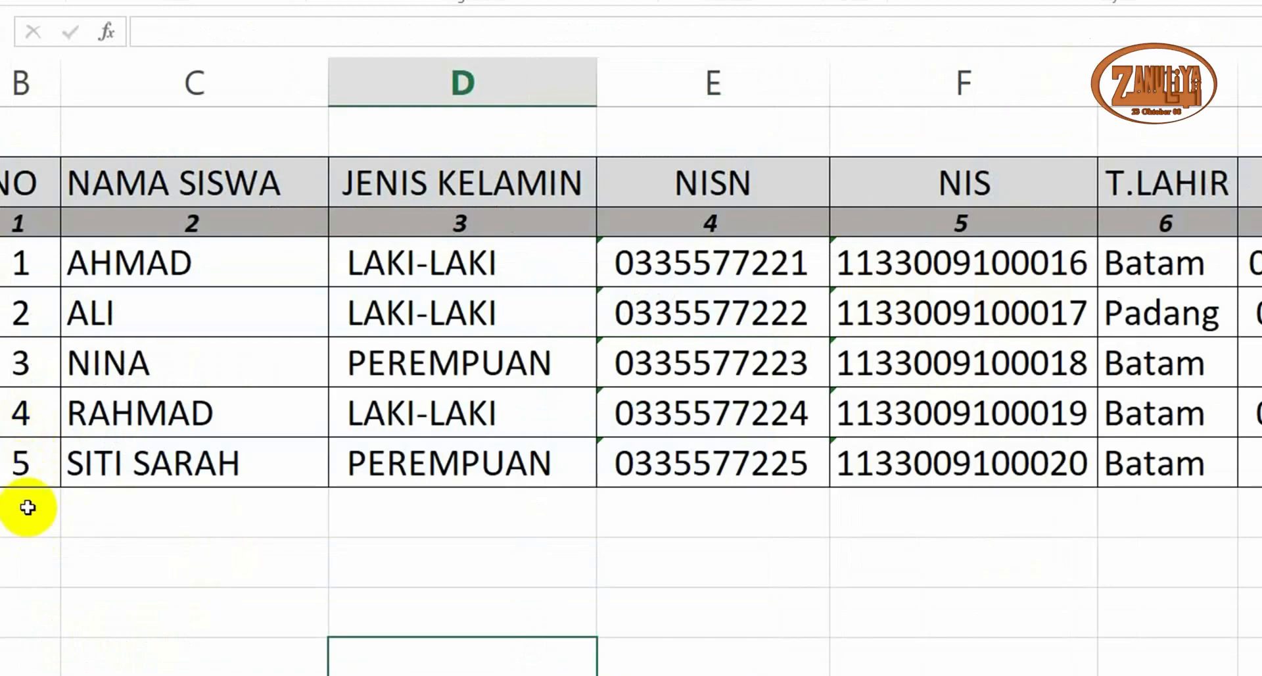
key("ctrl+Page_Up")
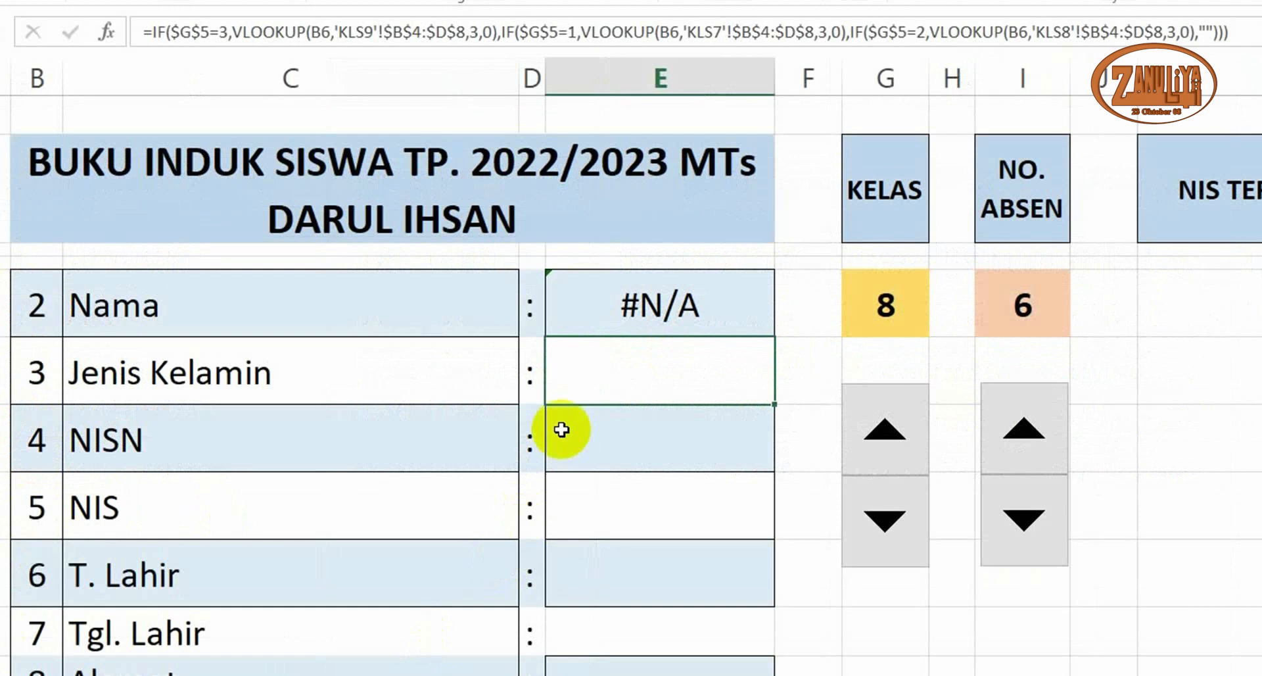
Test attendance numbers beyond the class 8 list by raising NO. ABSEN to 9 and lowering it back to 5
left_click(1037, 432)
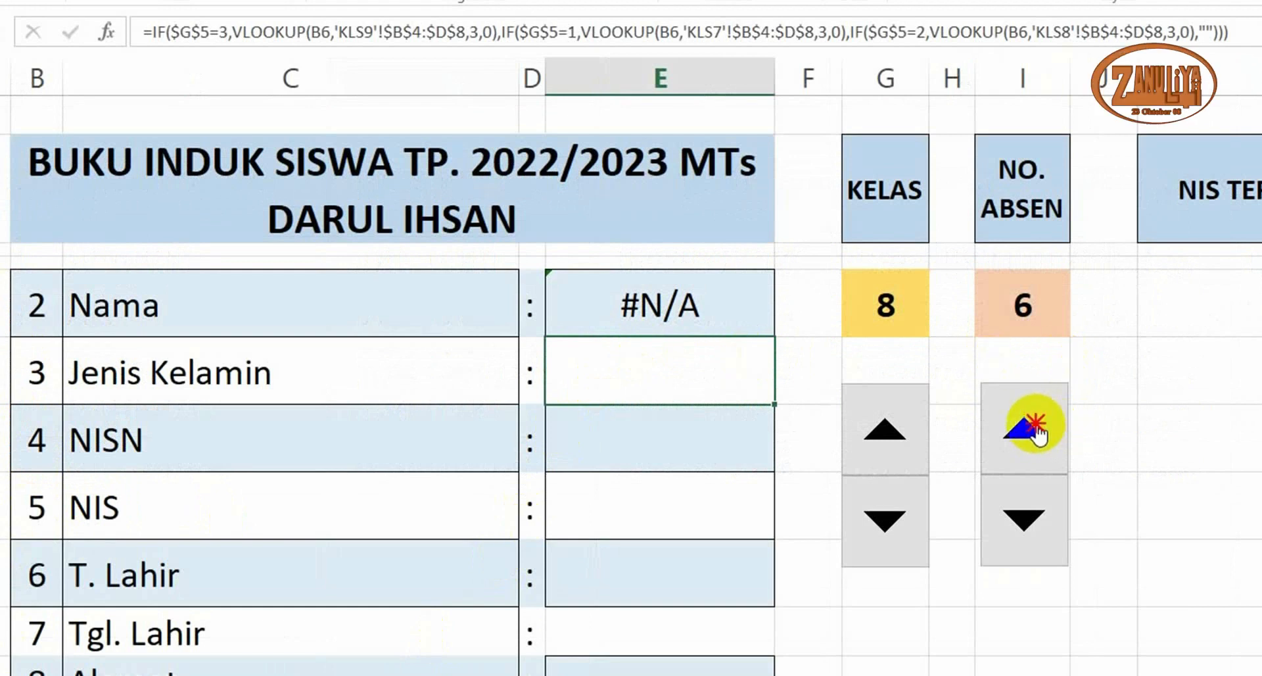
left_click(1037, 432)
left_click(1034, 437)
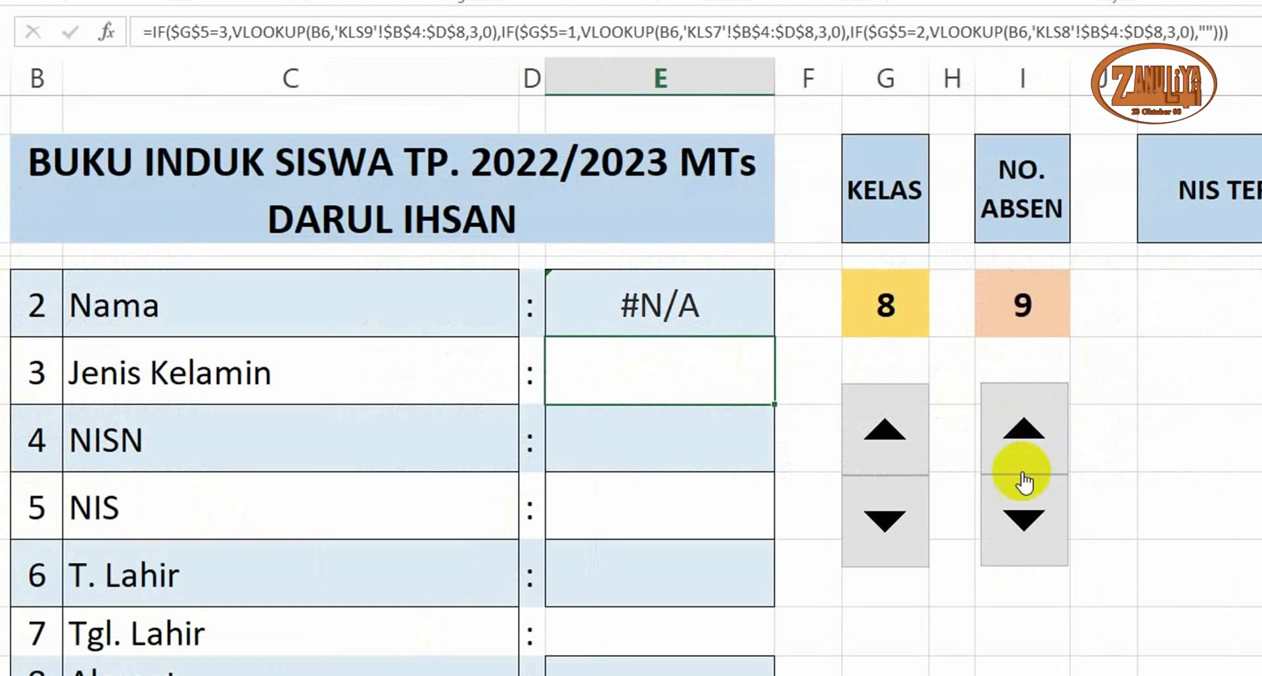
left_click(1018, 516)
left_click(1017, 519)
left_click(1017, 519)
left_click(1016, 519)
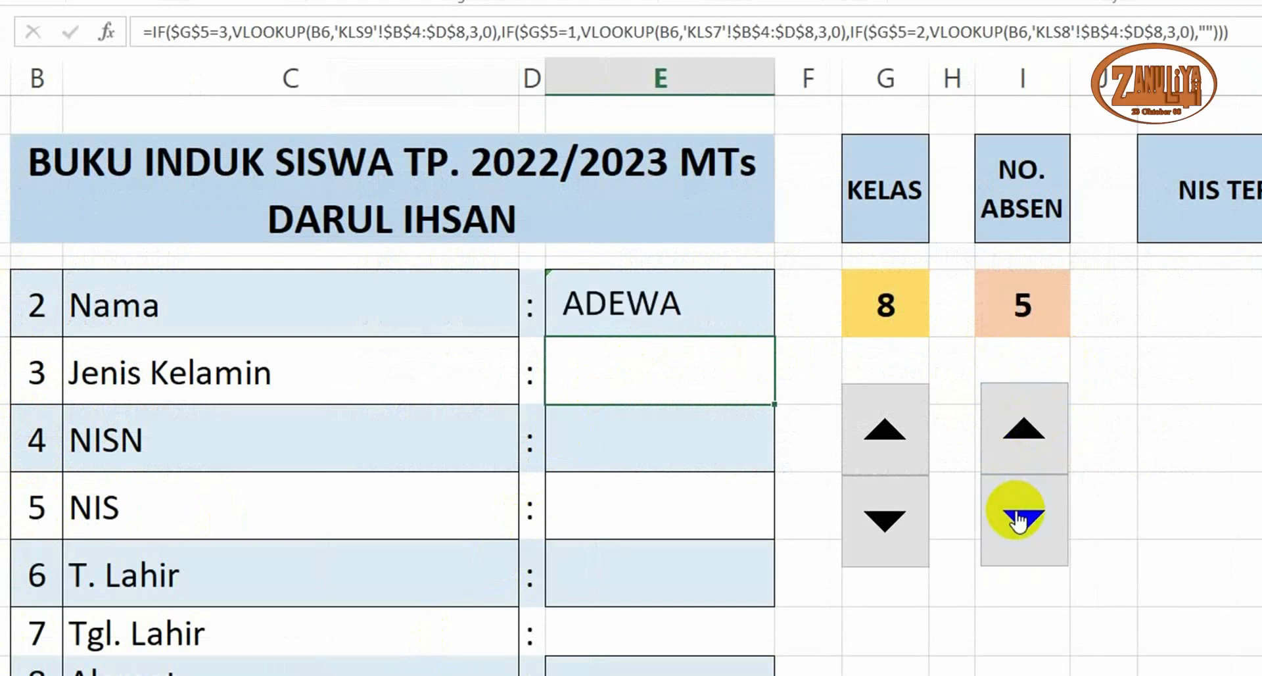
Set the class to 9 and compare the Nama result with the student list on sheet KLS9, returning to HOME
left_click(888, 430)
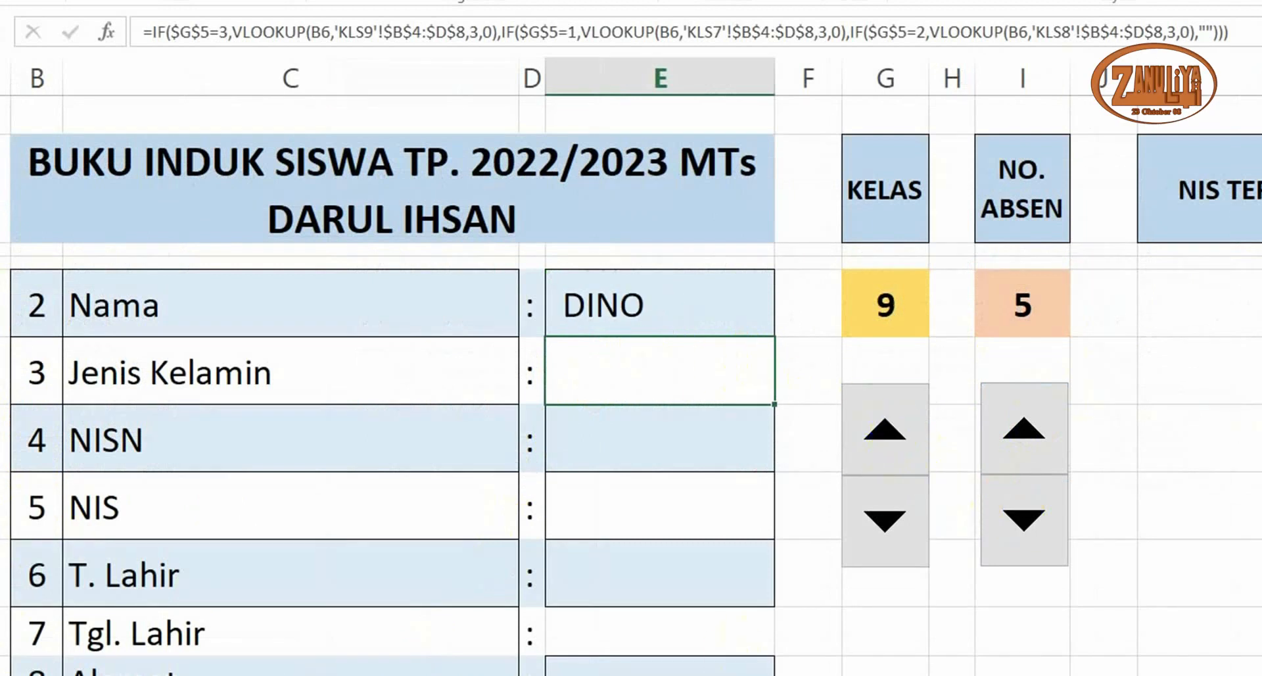
left_click(155, 675)
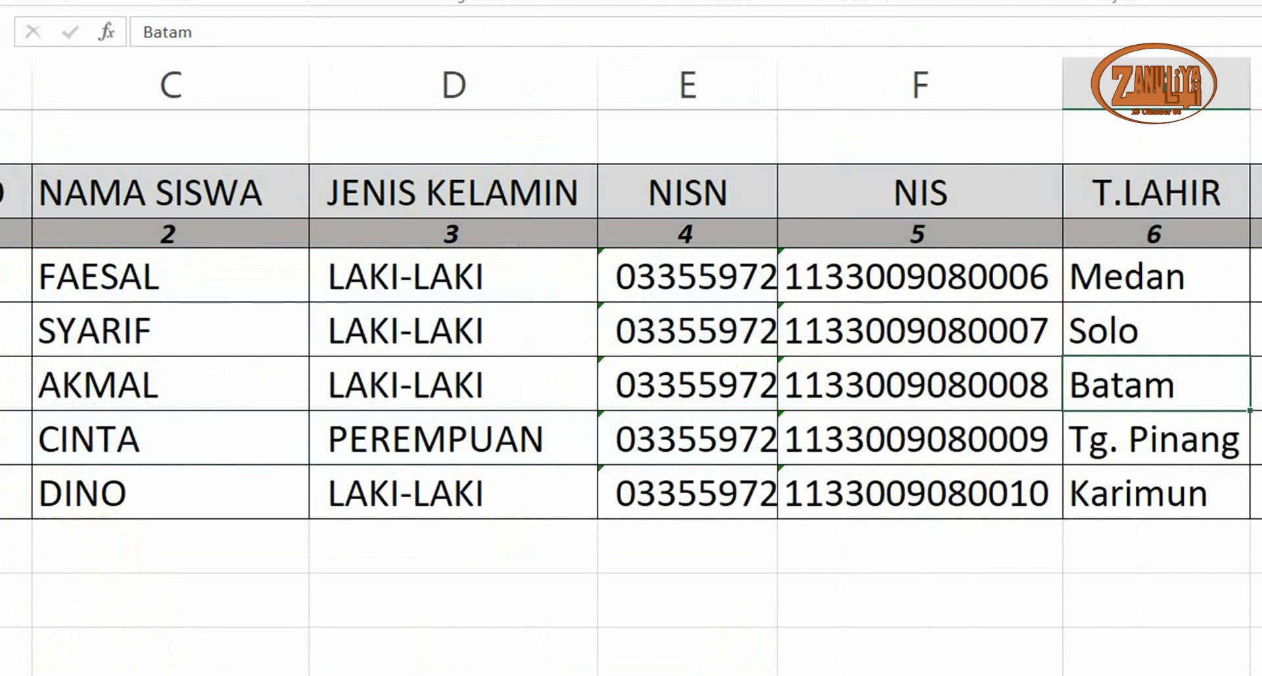
left_click(98, 674)
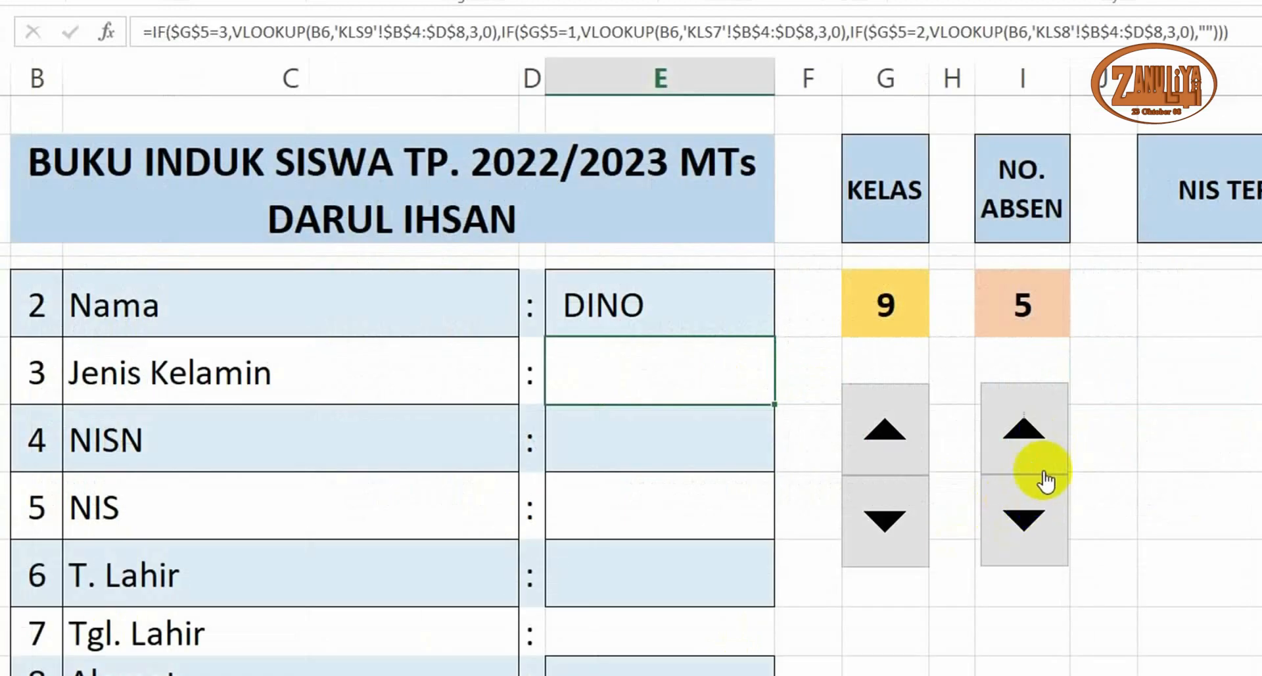
Test the Nama formula for class 9 by lowering NO. ABSEN to 1, and return the class to 7
left_click(1029, 516)
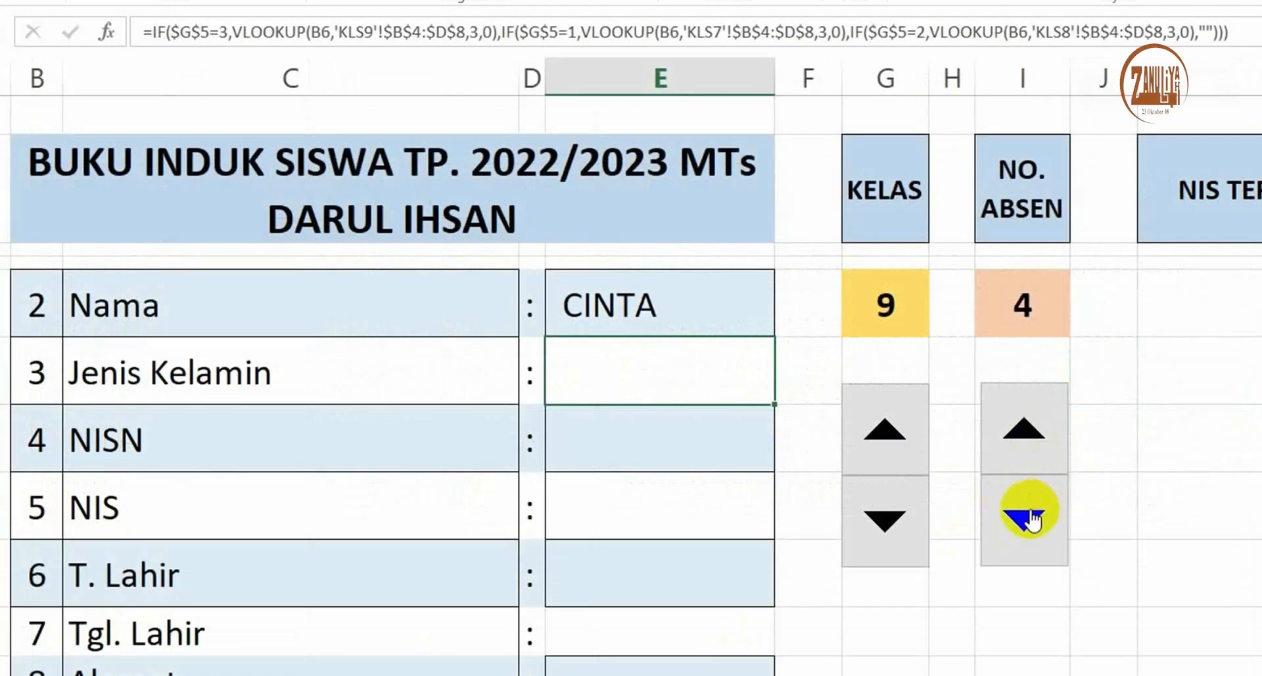
left_click(1029, 516)
left_click(1029, 516)
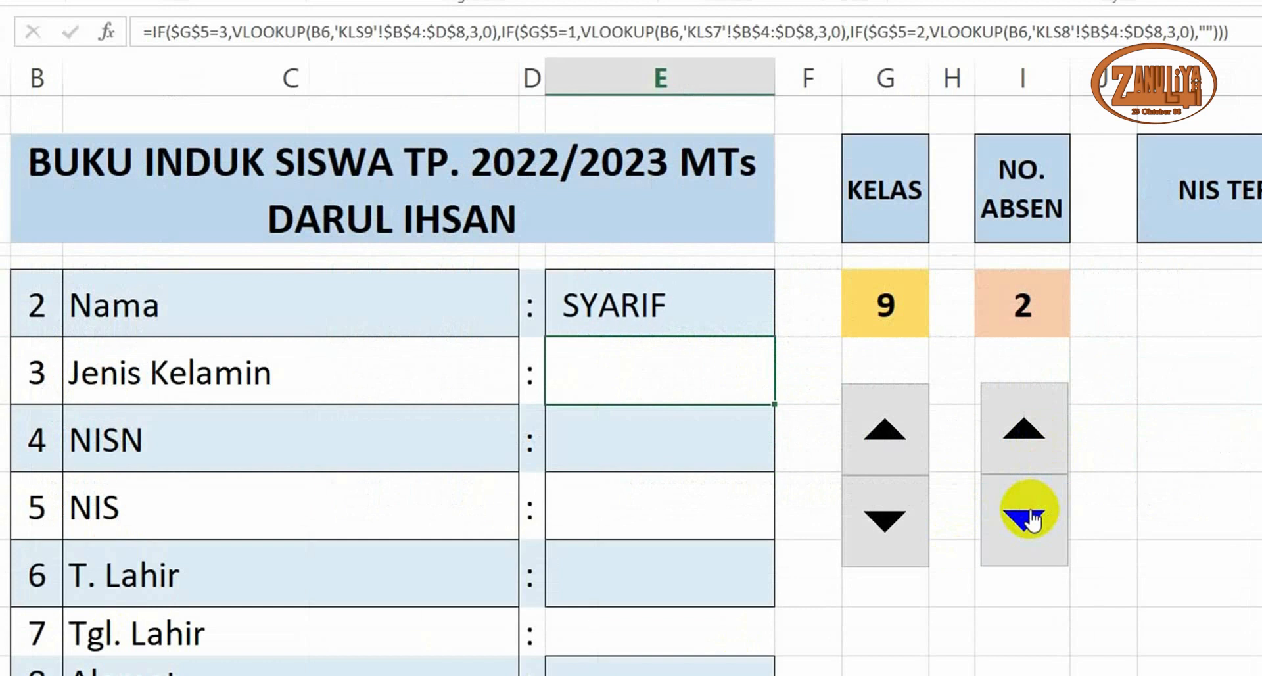
left_click(1028, 516)
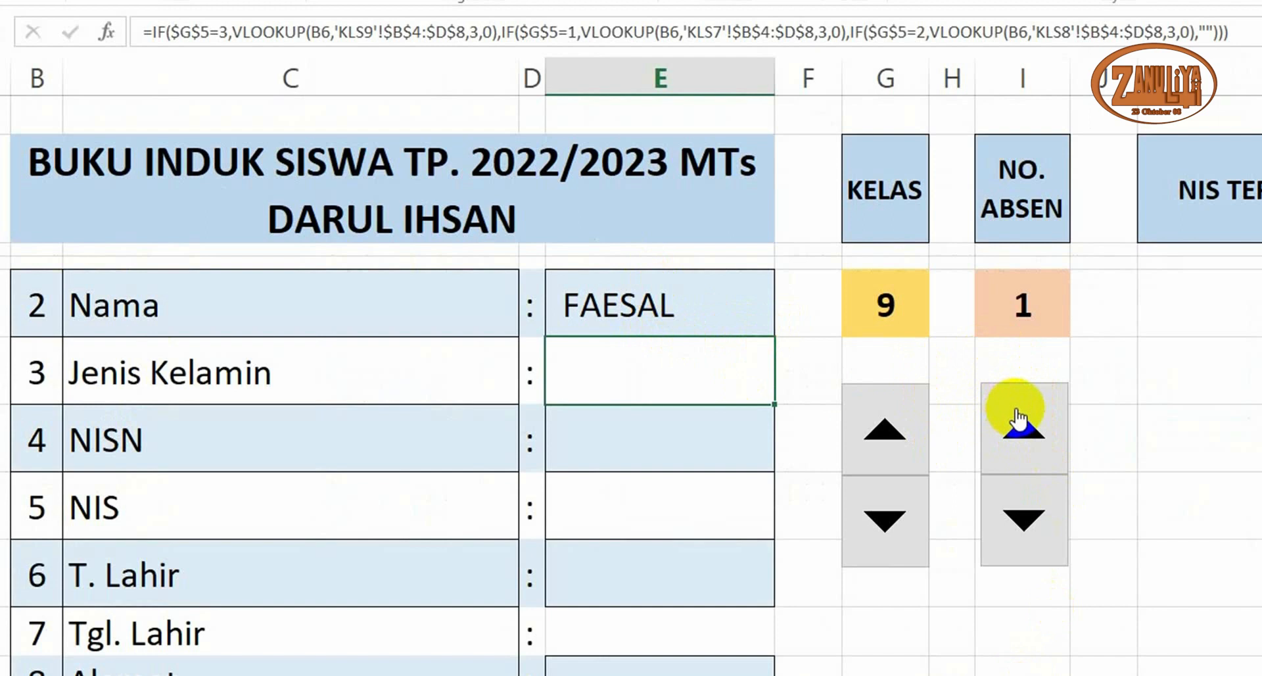
left_click(884, 519)
left_click(888, 524)
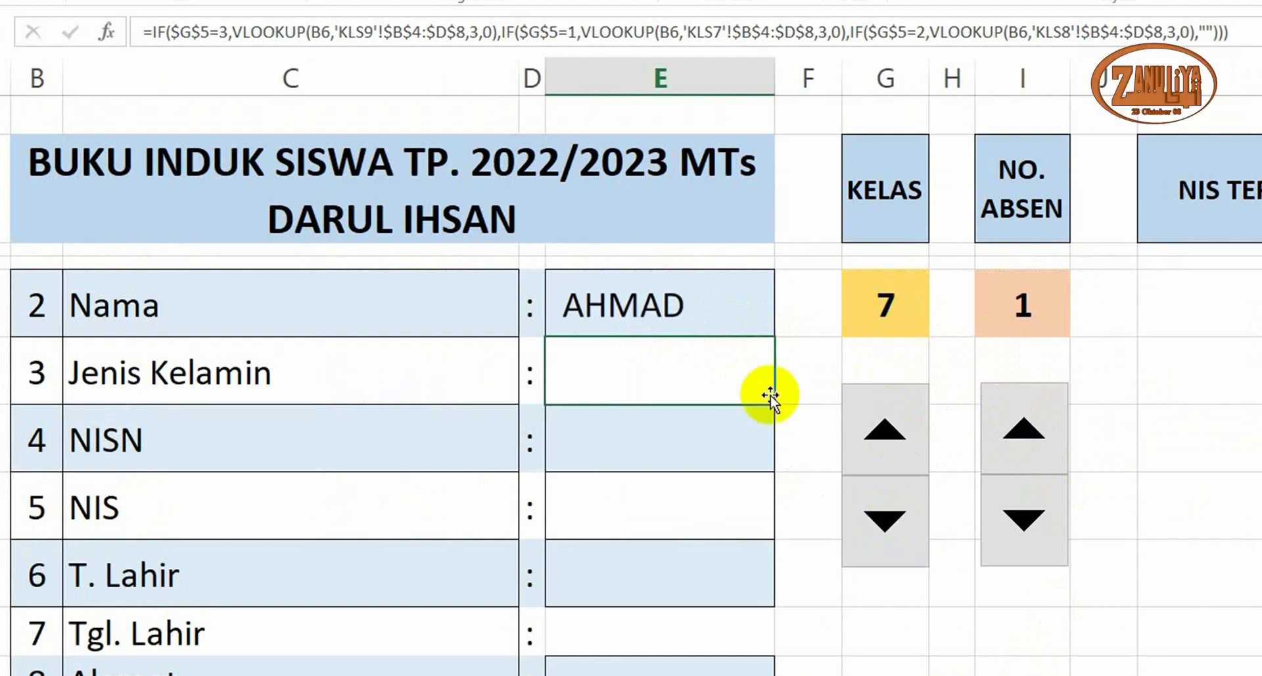
Copy the Nama formula from E5 into the remaining register rows through Alamat in E11
left_click(669, 314)
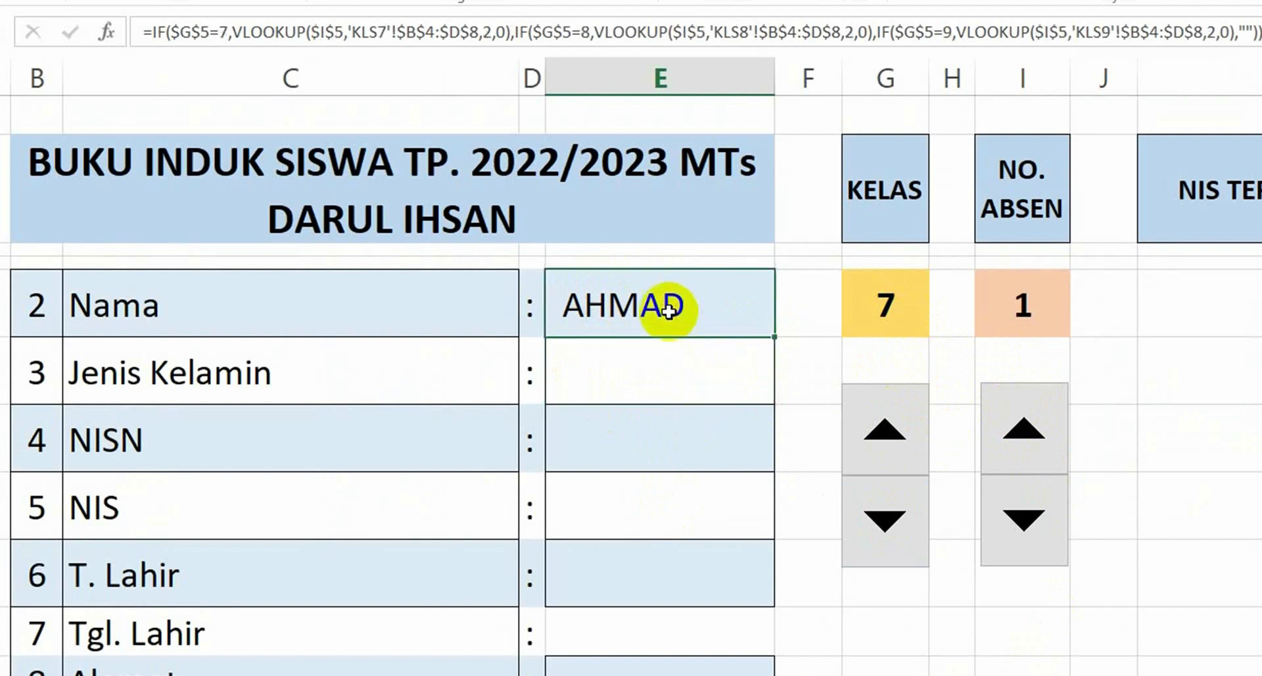
key("ctrl+c")
left_click(670, 669, "shift")
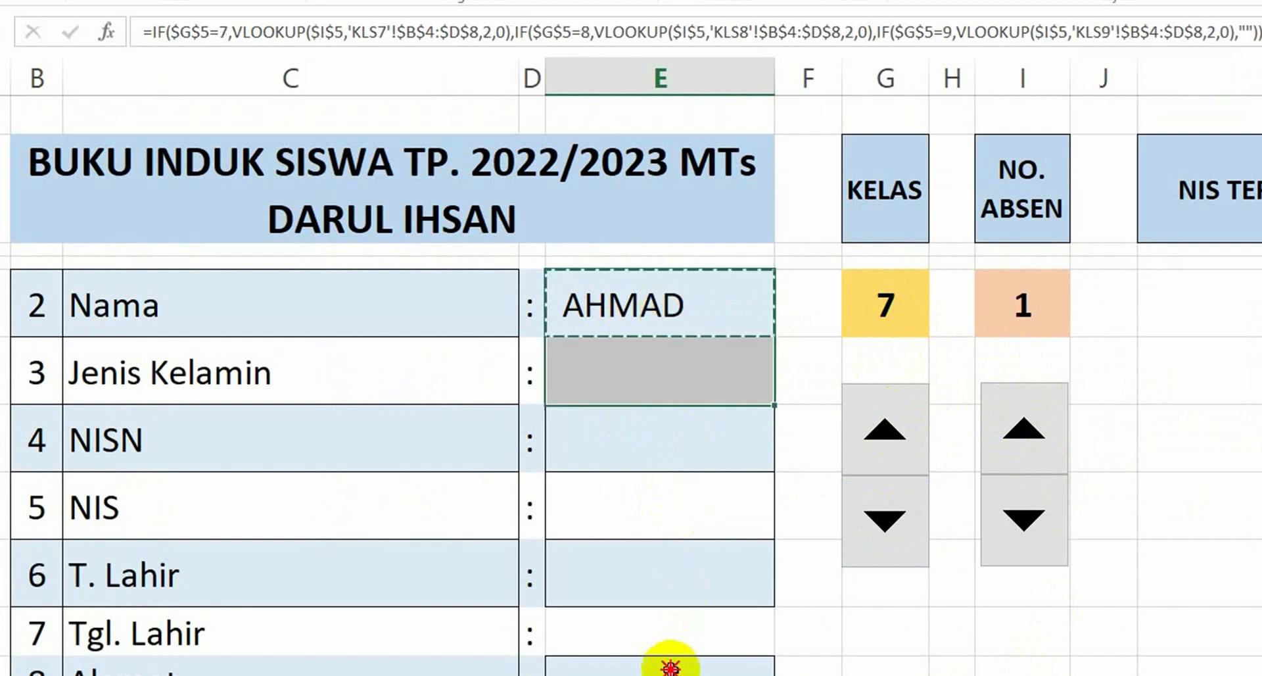
key("Return")
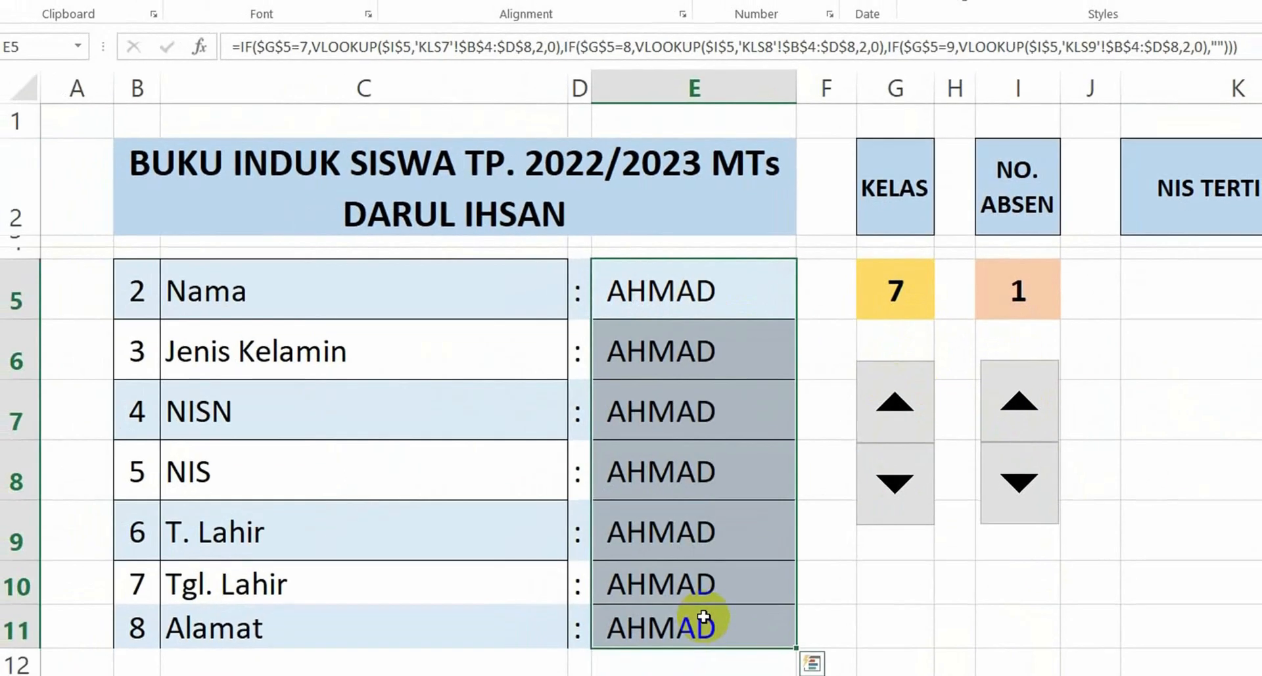
Apply a white fill to the Jenis Kelamin, NIS and Tgl. Lahir result cells E6, E8 and E10
left_click(672, 576)
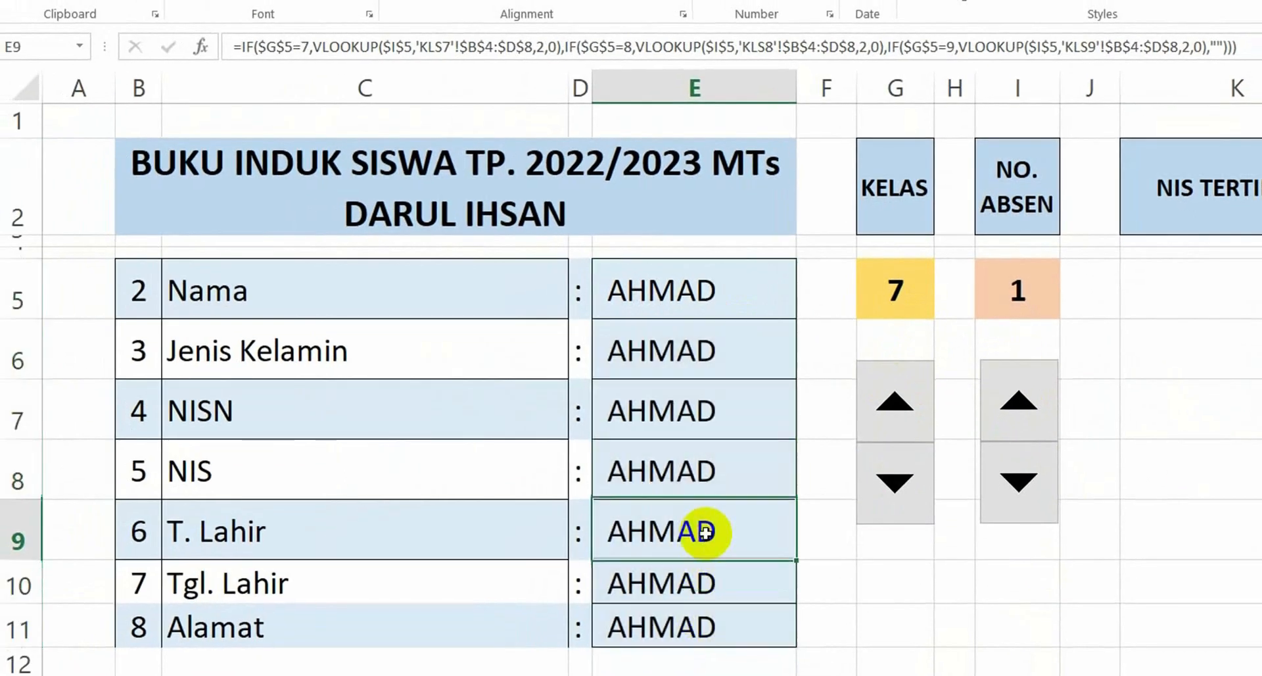
left_click(667, 349)
left_click(651, 468, "ctrl")
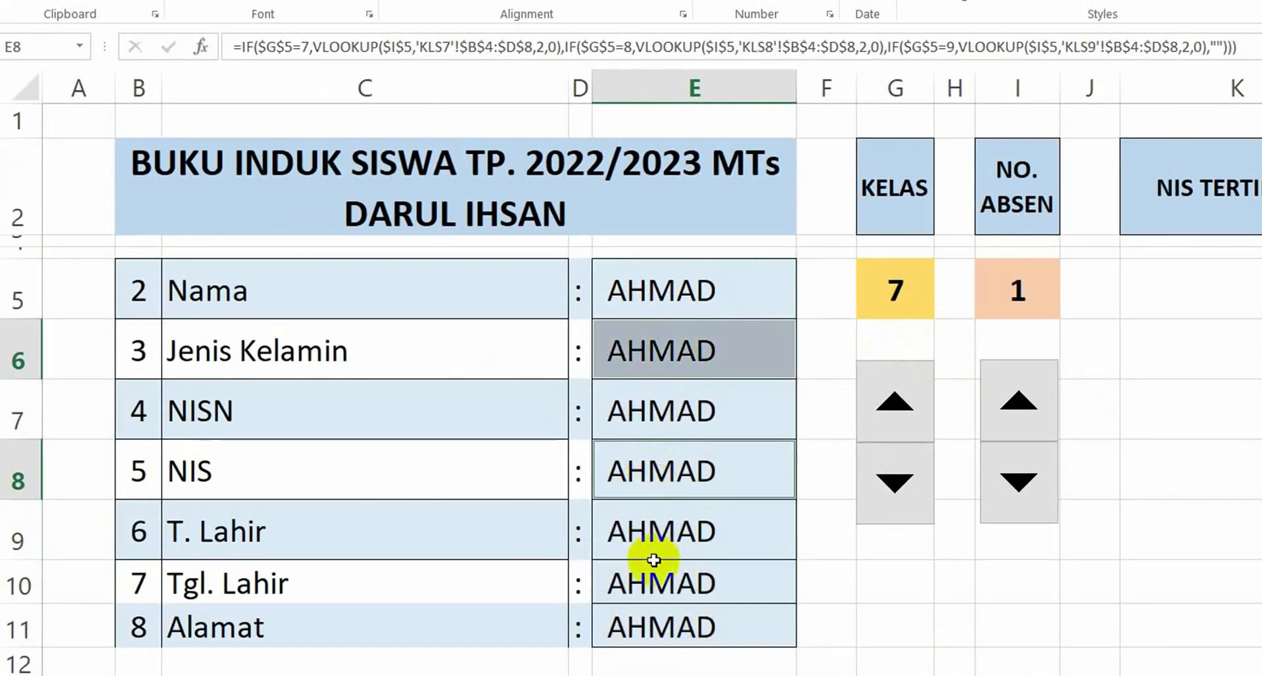
left_click(648, 583, "ctrl")
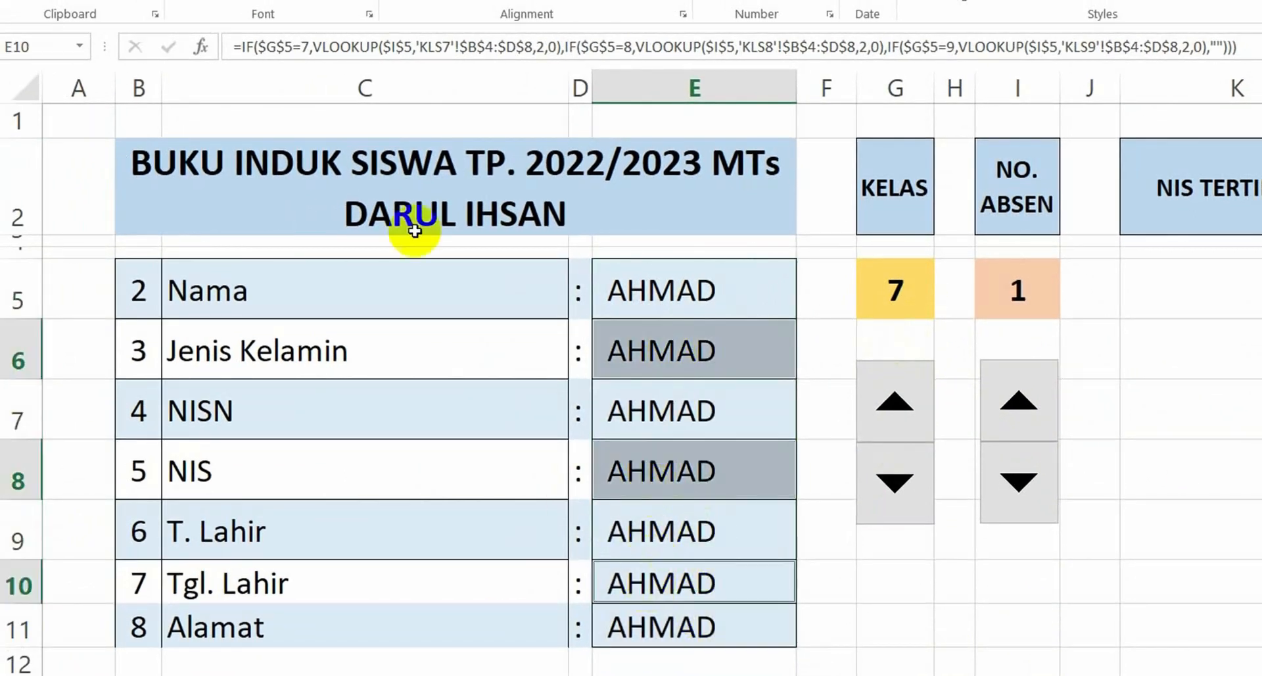
left_click(334, 1)
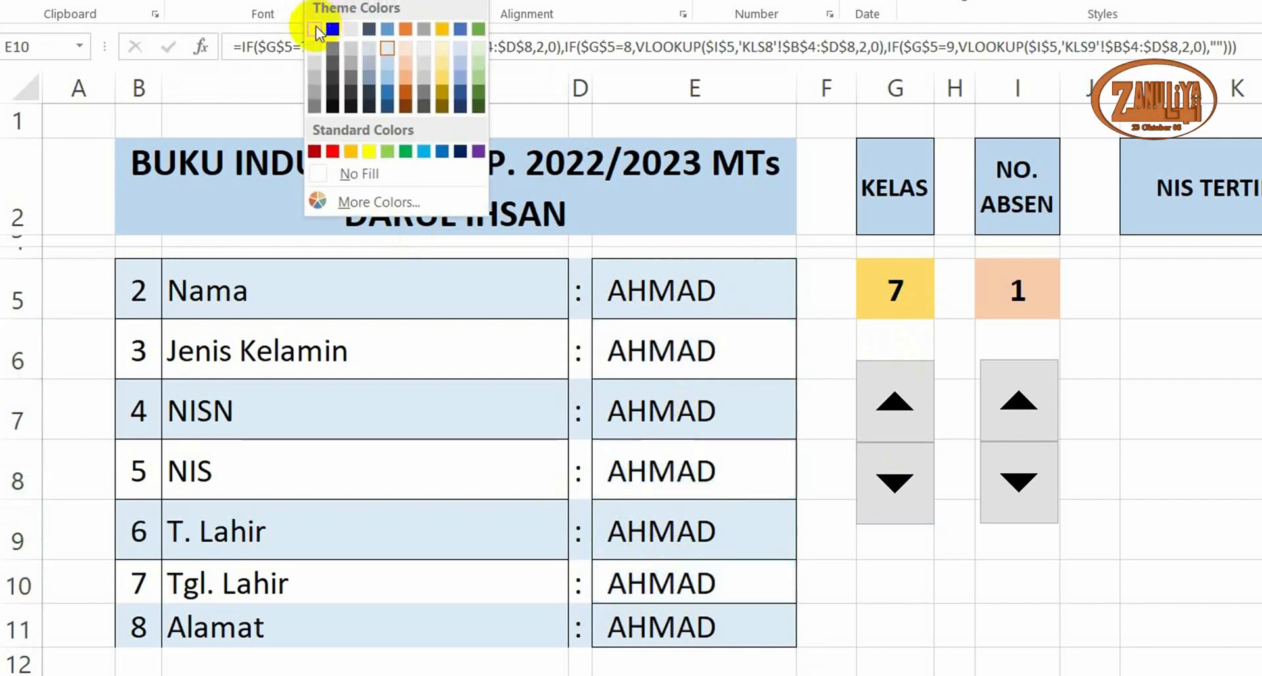
left_click(317, 46)
left_click(526, 335)
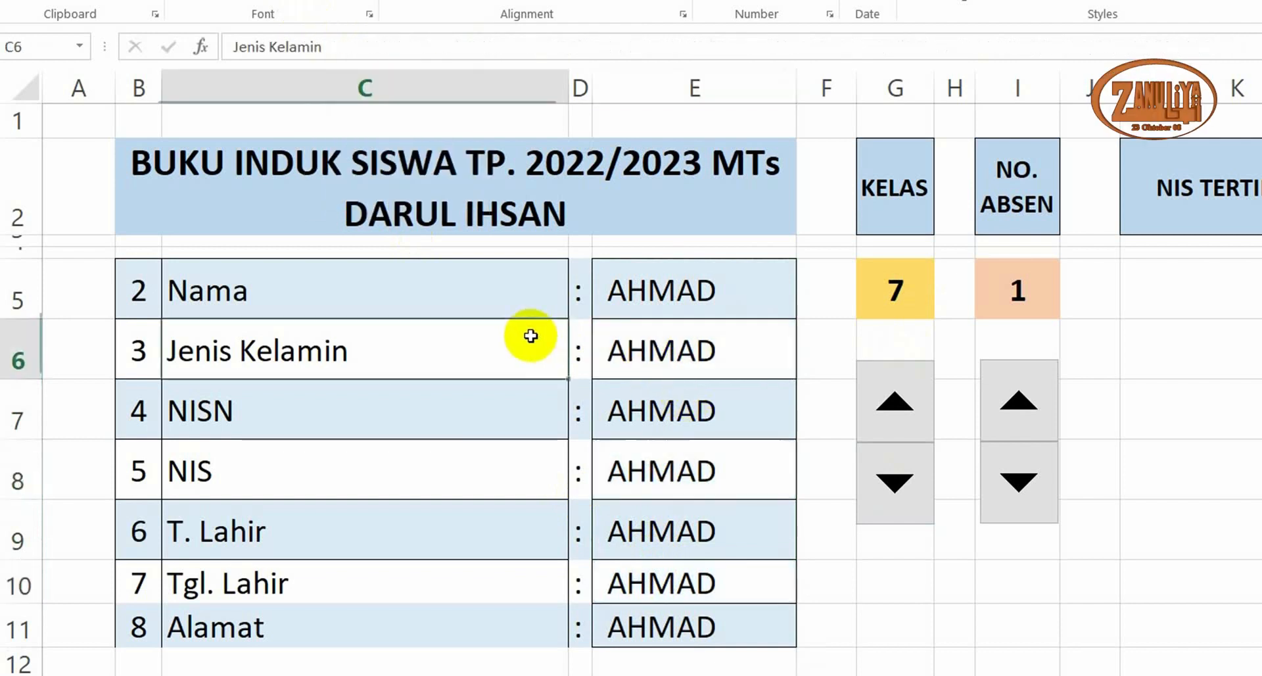
Change the column index of the KLS7 lookup in the Jenis Kelamin formula in E6 to 3
left_click(656, 349)
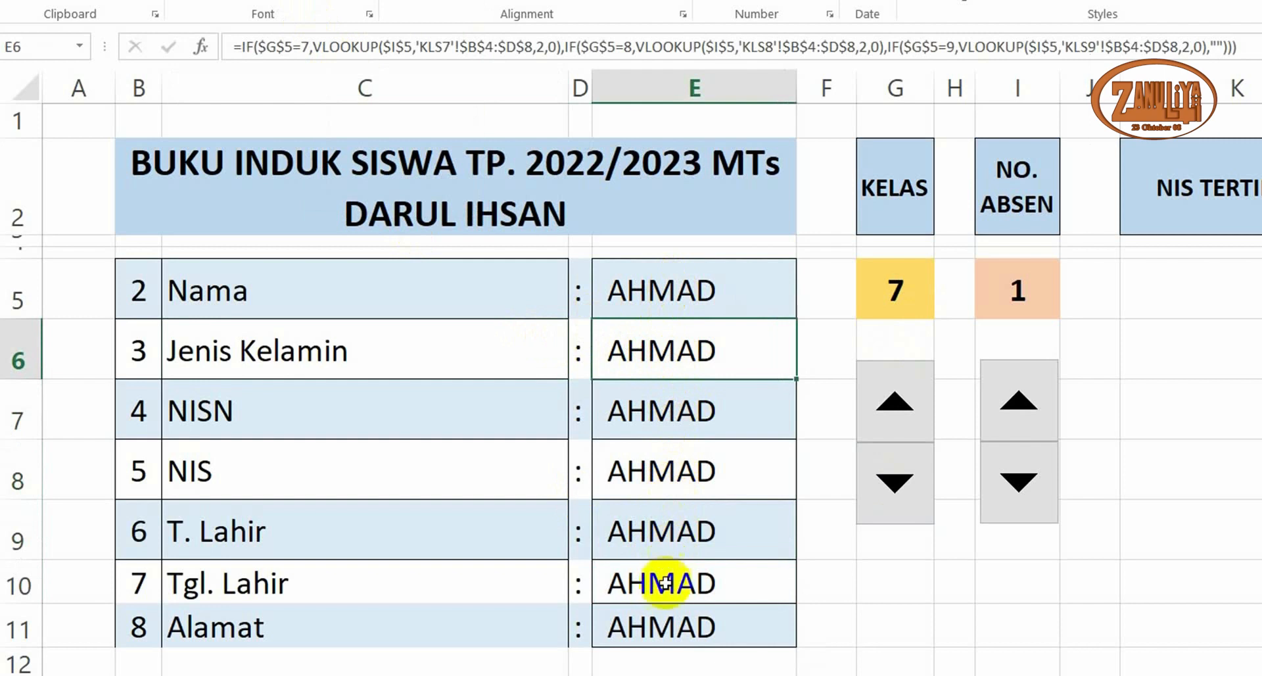
left_click(663, 284)
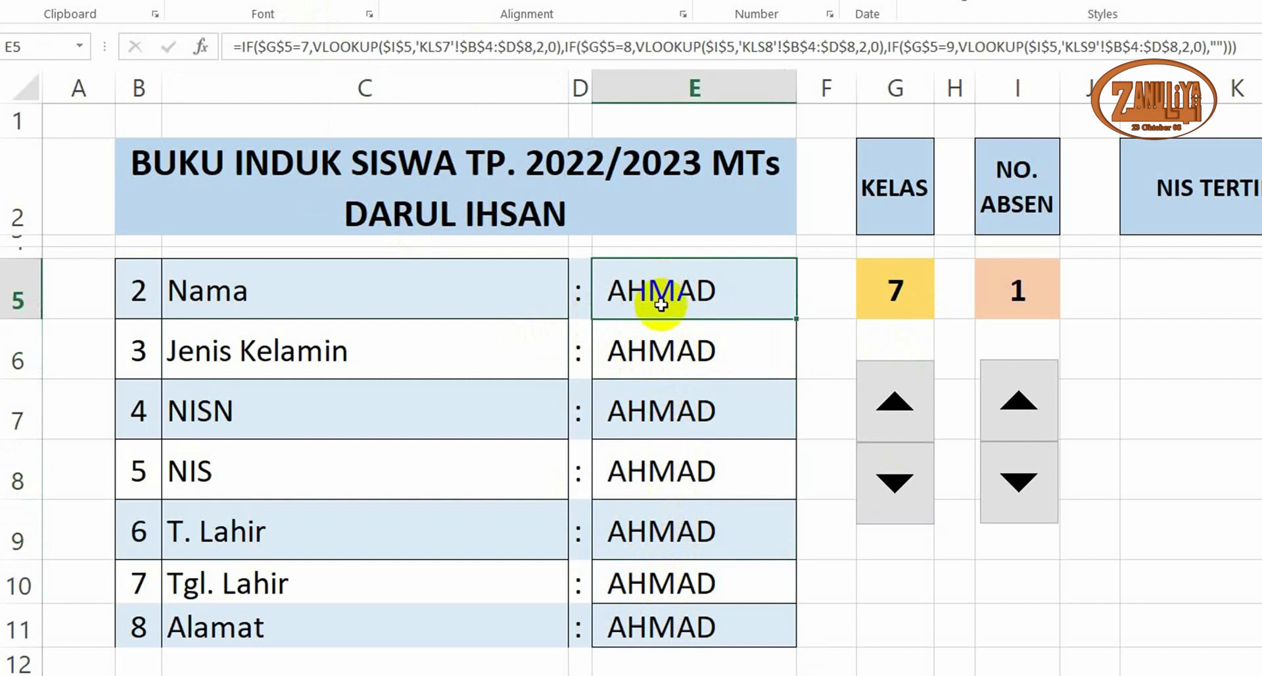
left_click(687, 338)
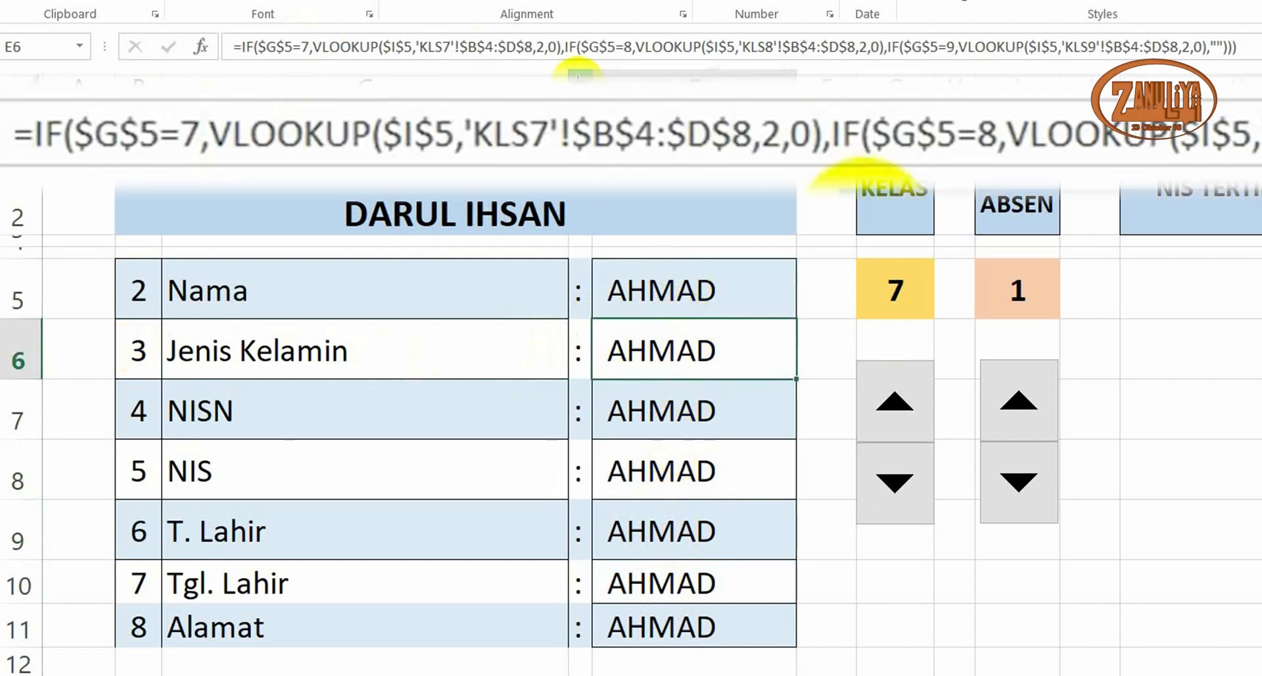
left_click(547, 46)
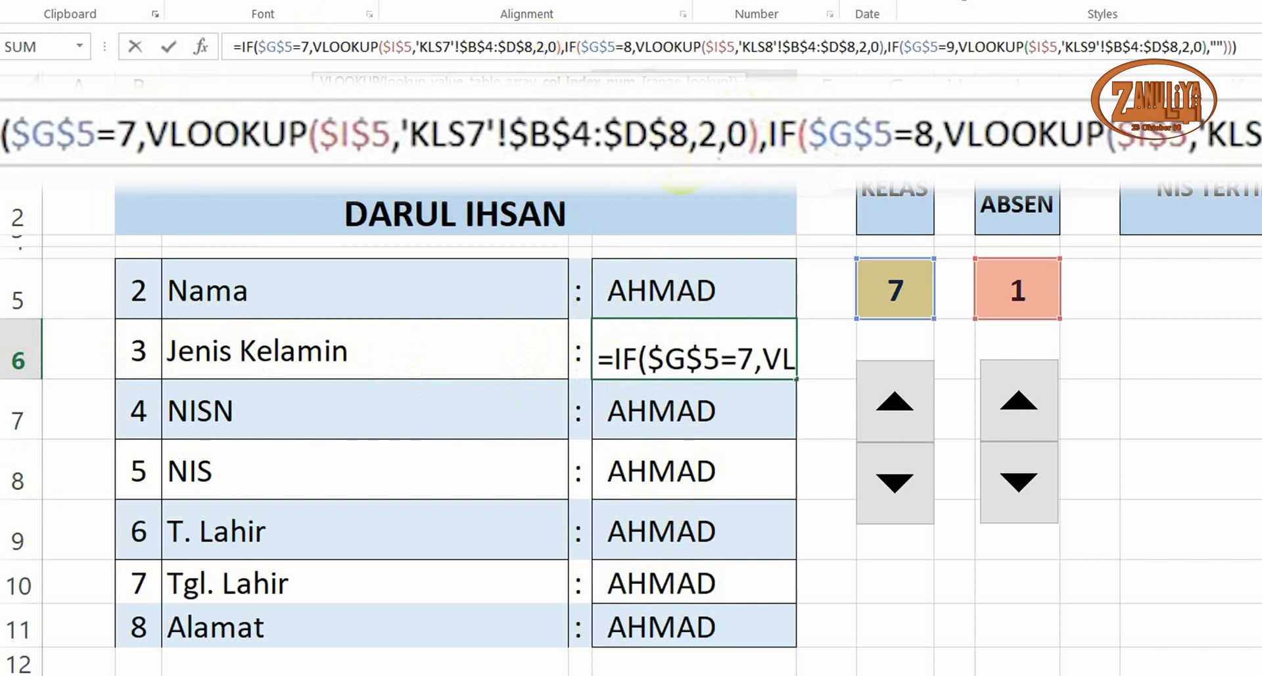
key("BackSpace")
key("Return")
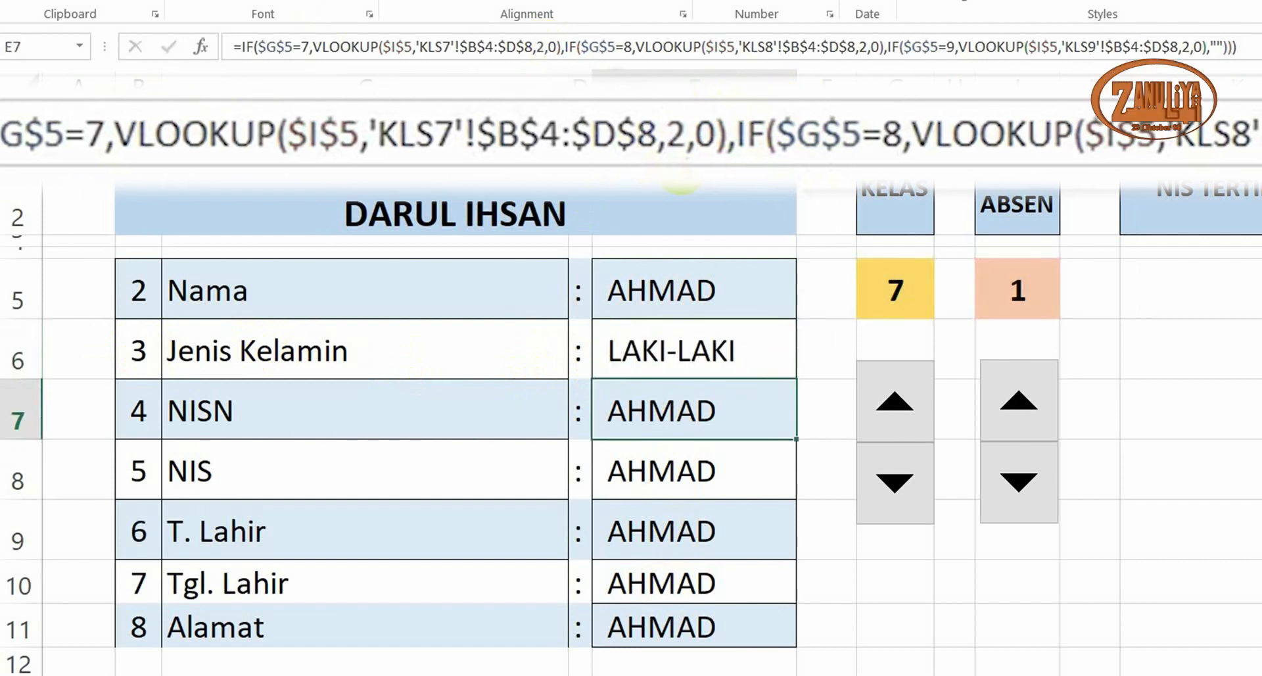
left_click(736, 353)
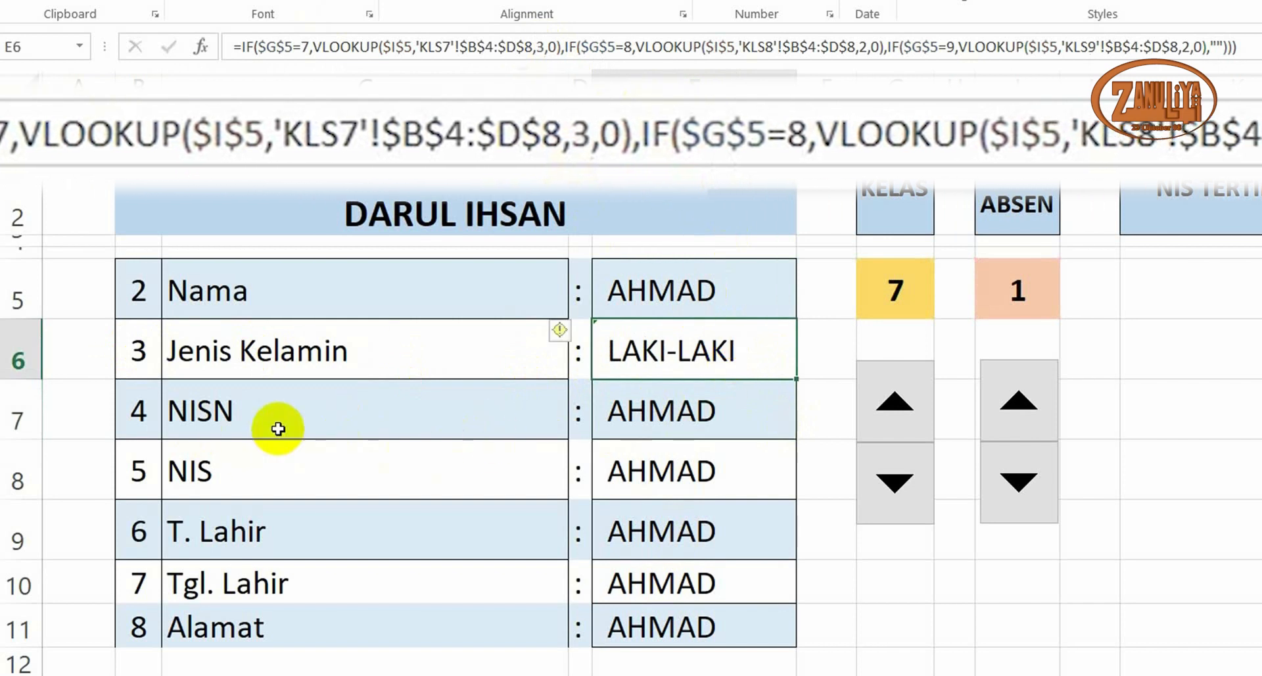
Change the column index of the KLS7 lookup in the NISN formula in E7 to 4
left_click(661, 418)
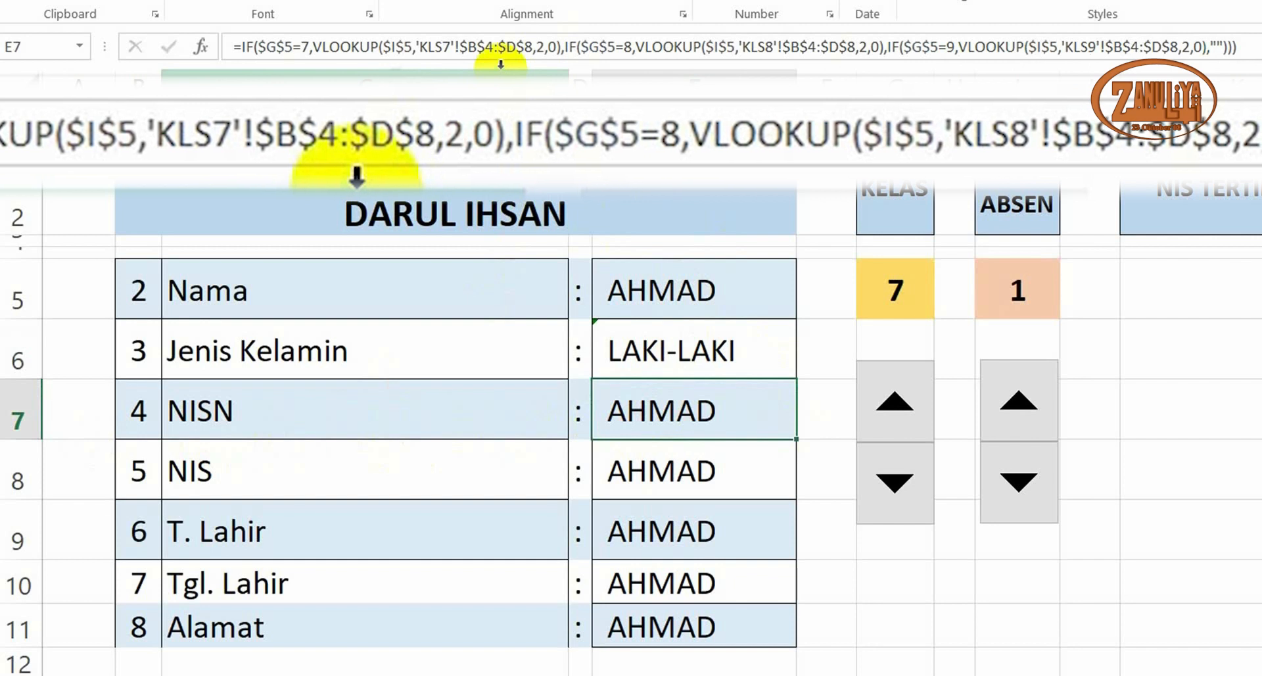
left_click(545, 48)
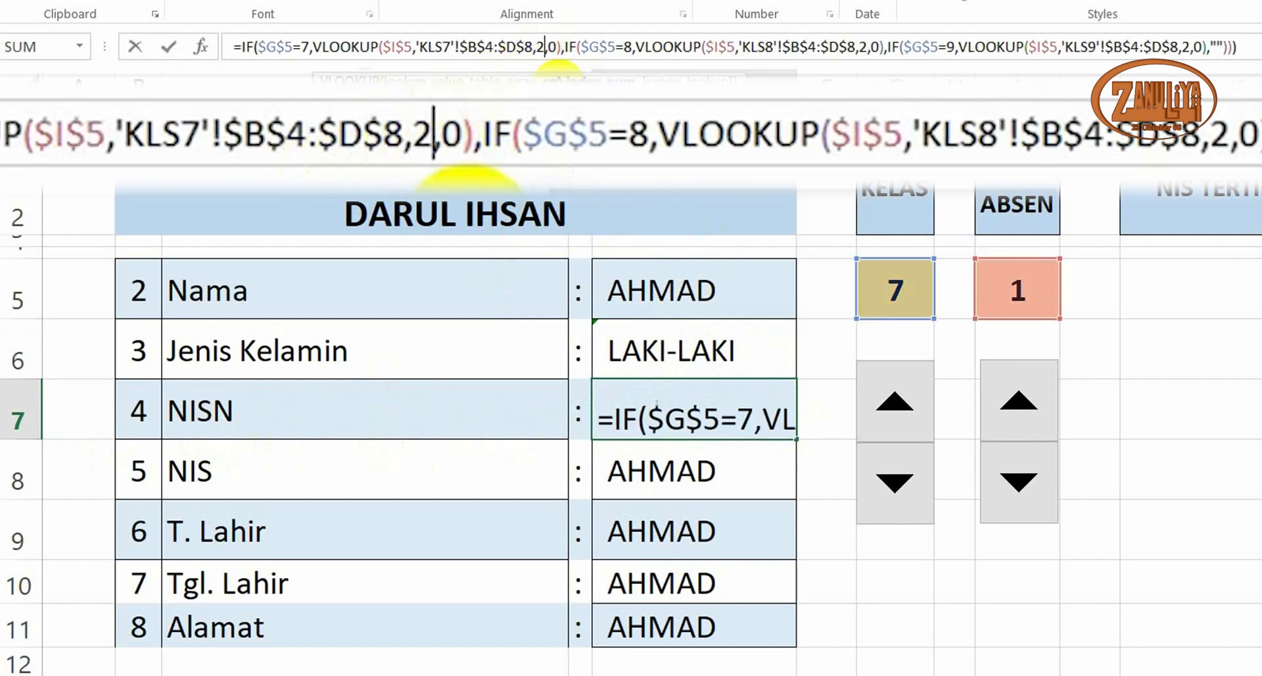
key("BackSpace")
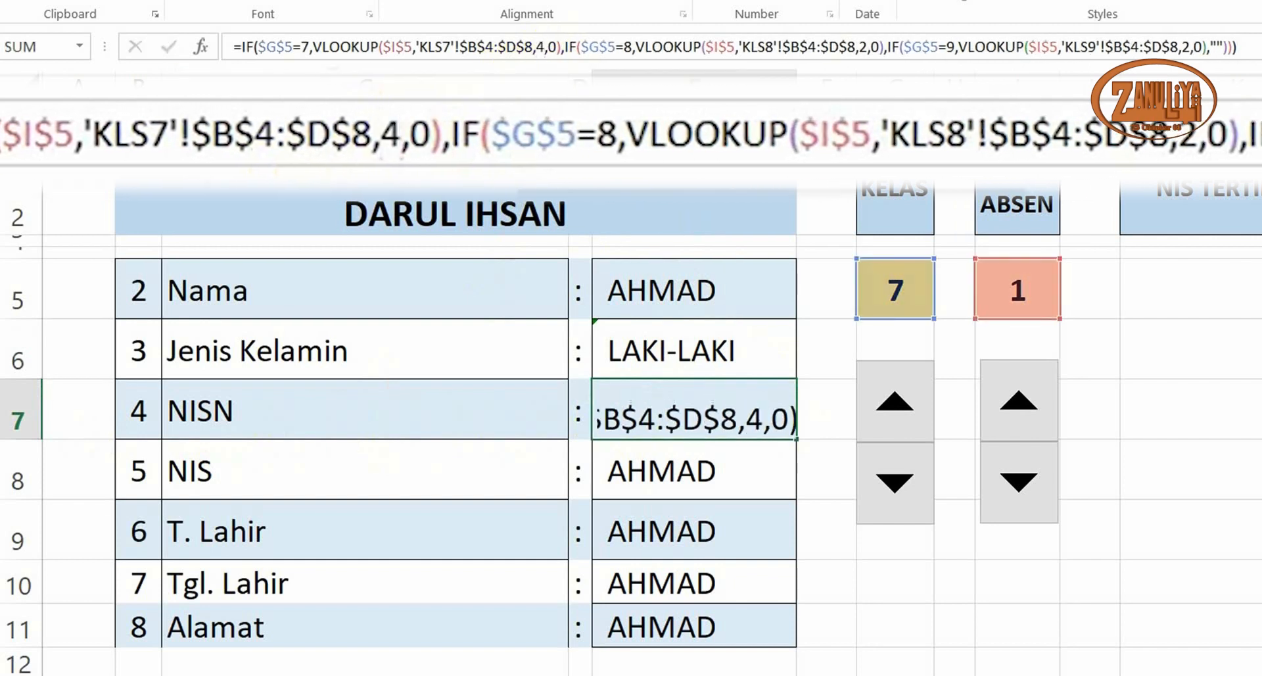
key("Return")
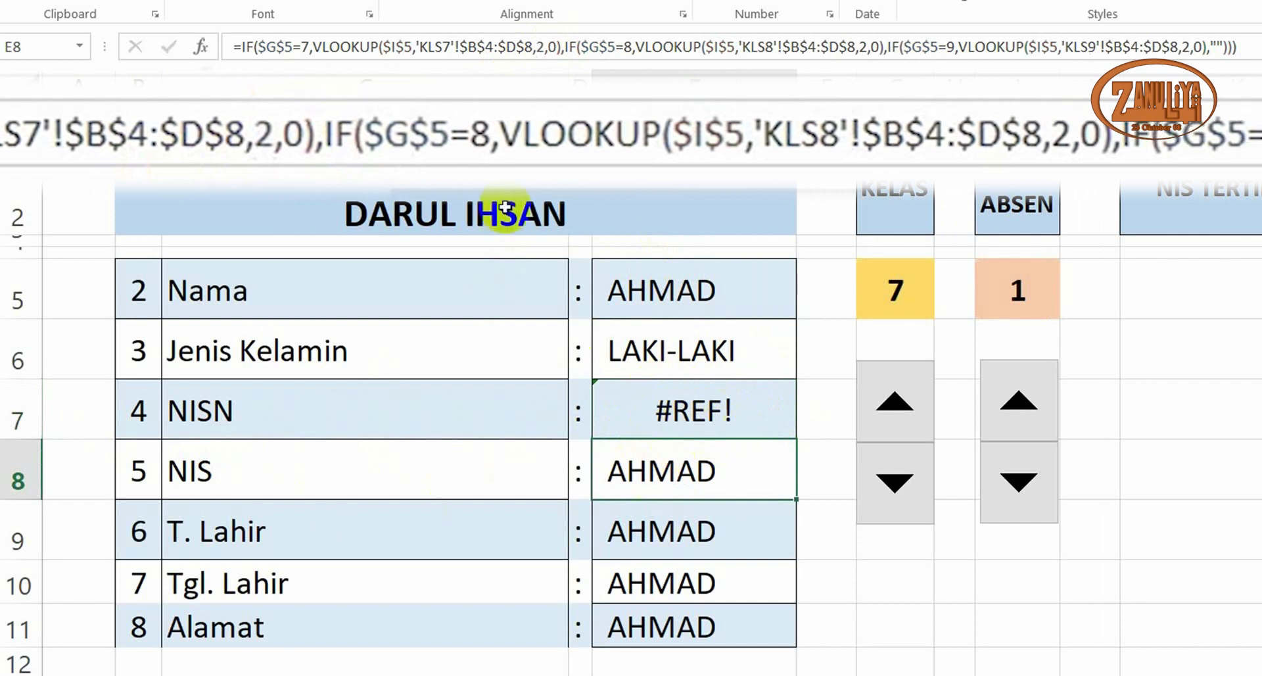
Change the column index of the KLS7 lookup in the NIS formula in E8 to 5
left_click(546, 49)
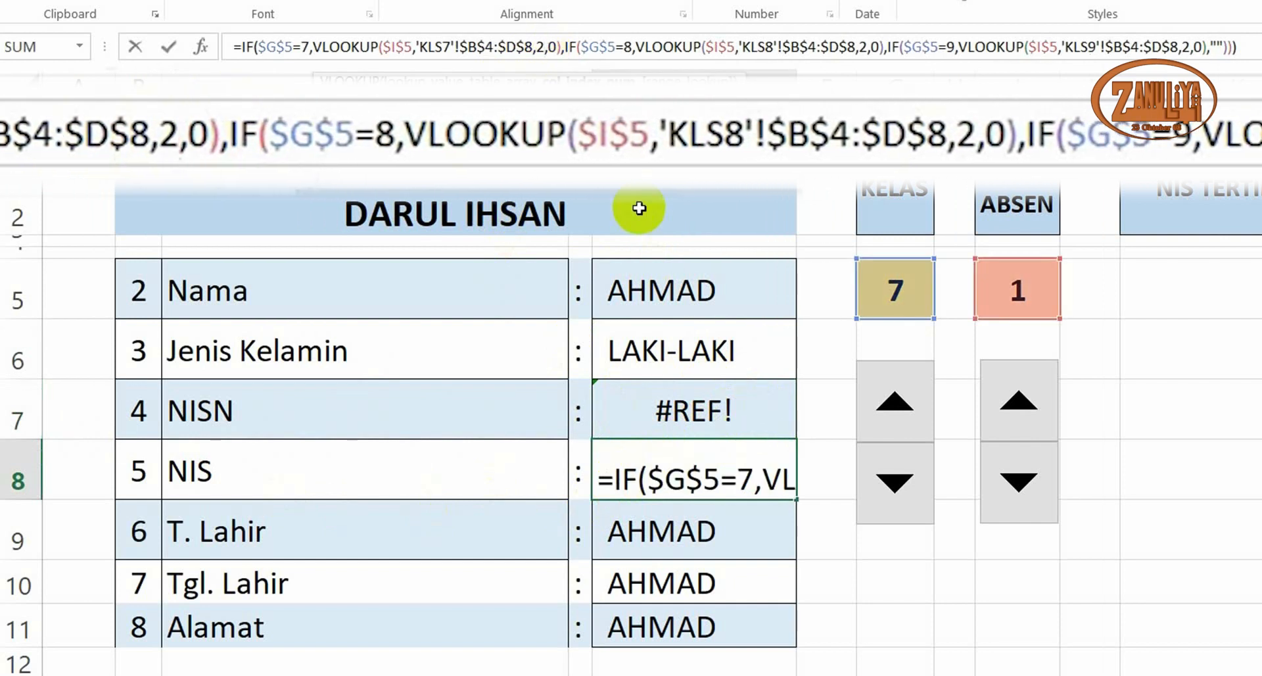
key("BackSpace")
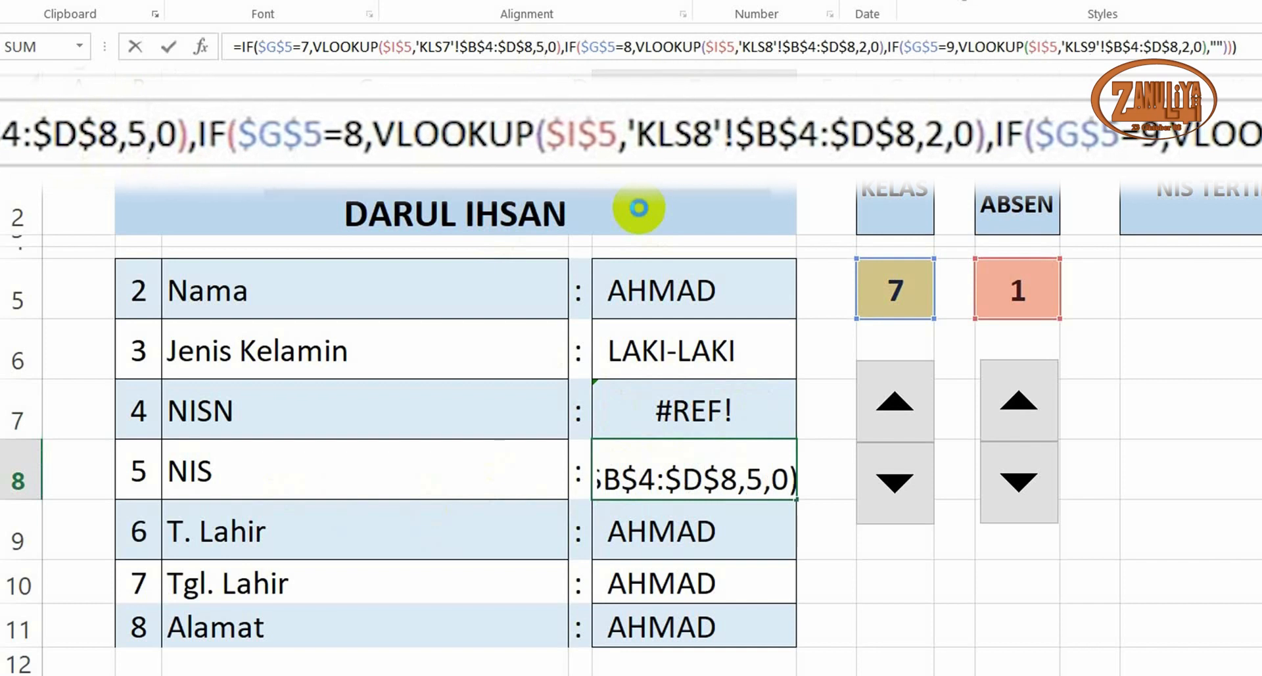
type("5")
key("Return")
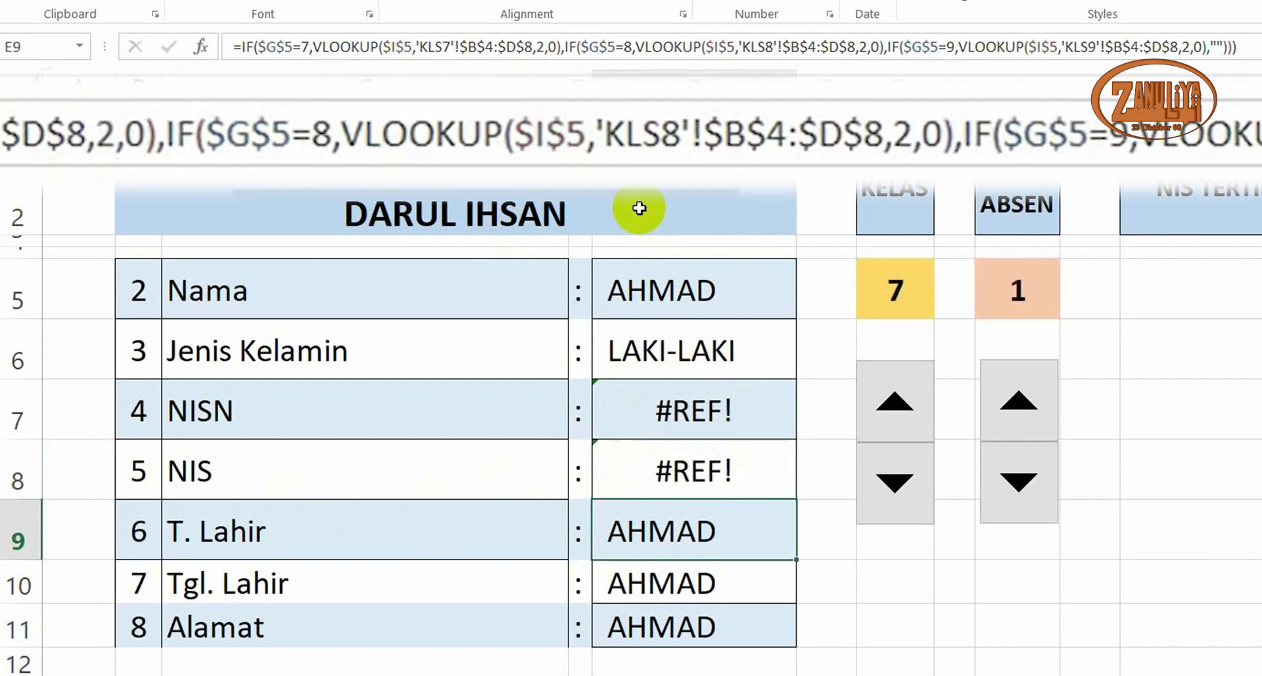
Set the column index of the KLS7 VLOOKUP in the T. Lahir formula (E9) to 6
left_click(701, 468)
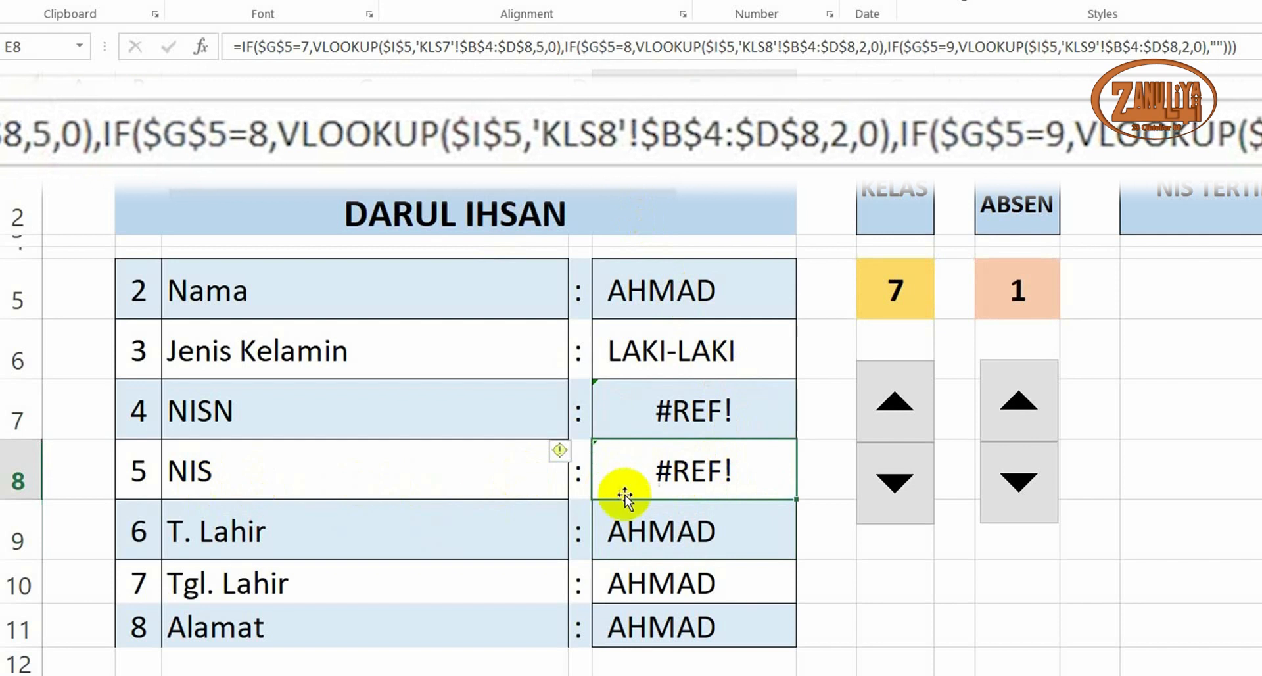
left_click(664, 533)
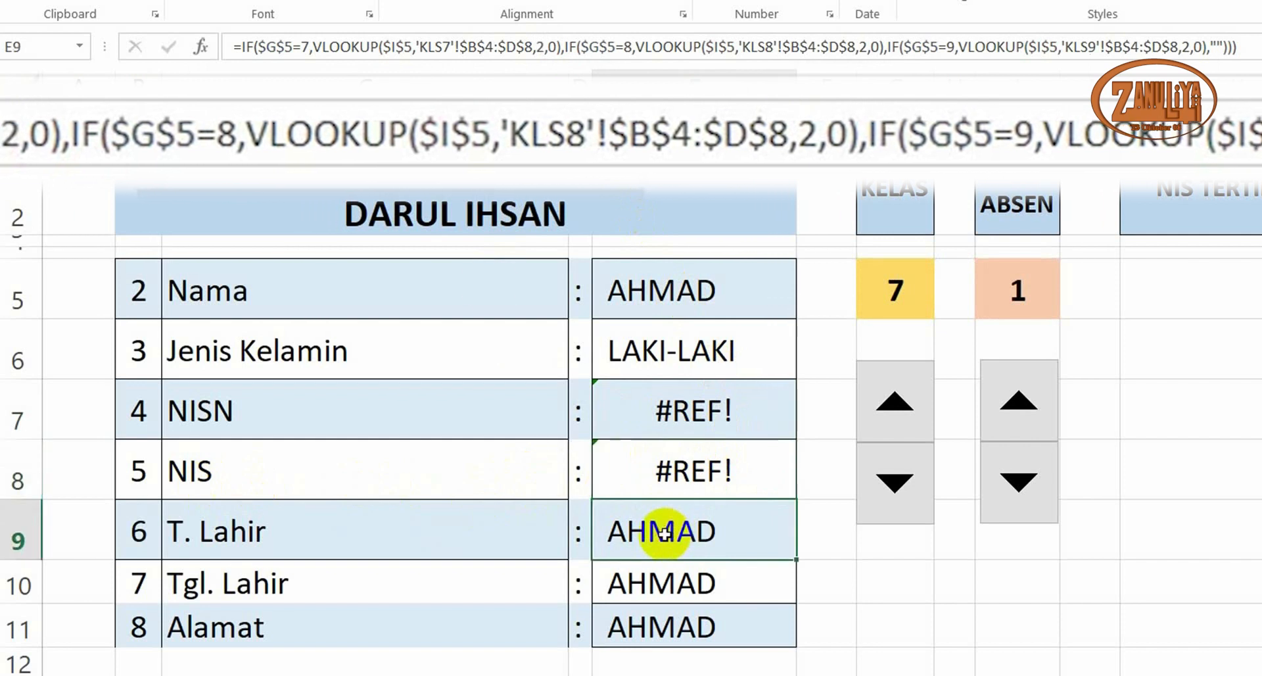
left_click(545, 50)
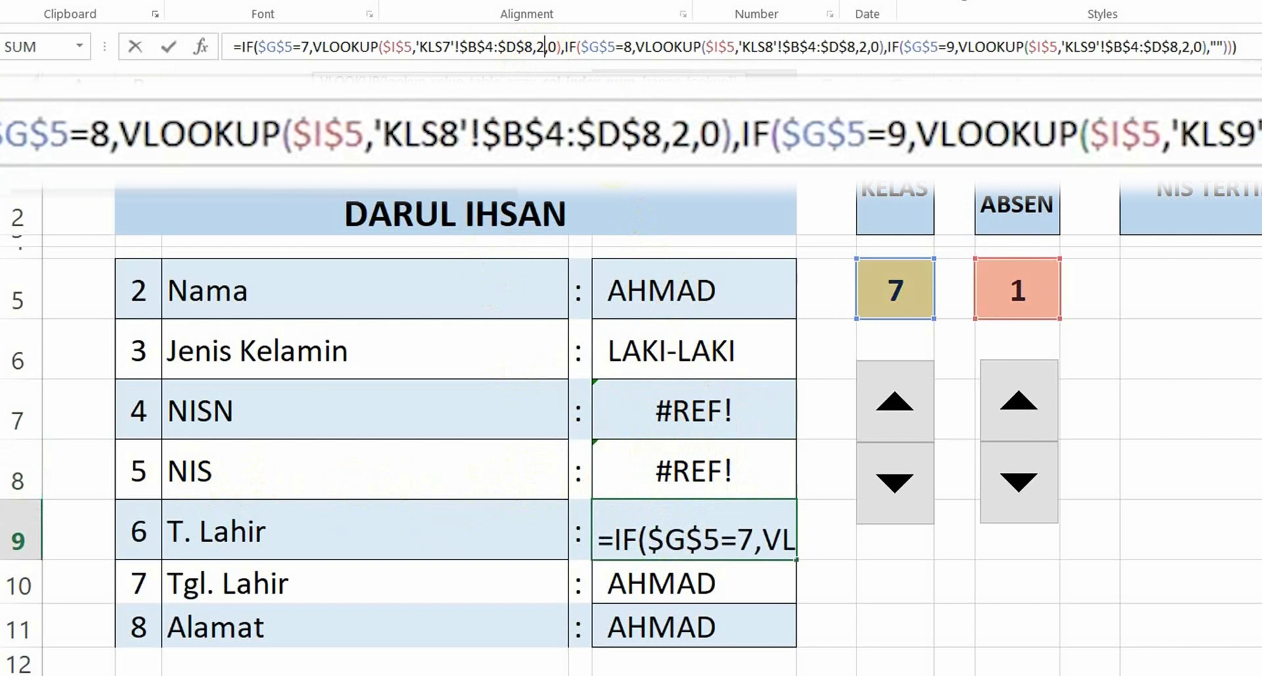
key("BackSpace")
type("6")
key("Return")
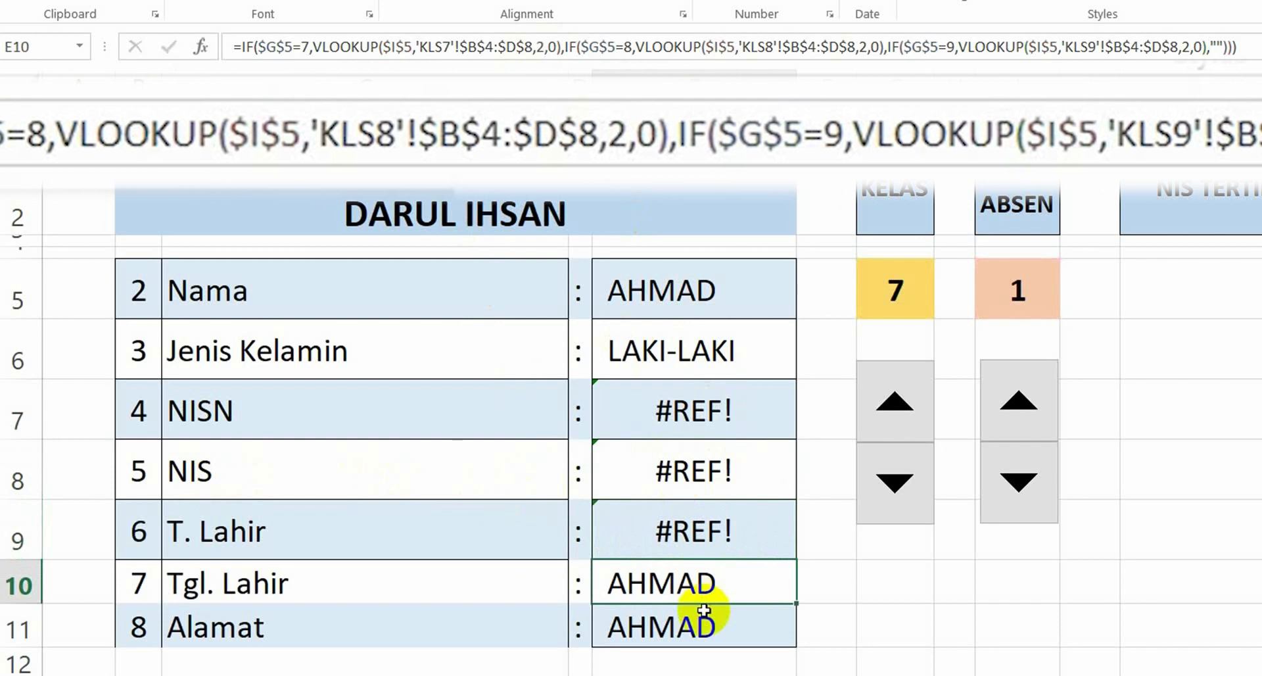
Change the column index of the KLS7 VLOOKUP in the Tgl. Lahir formula (E10) to the birth-date column's number
left_click(706, 528)
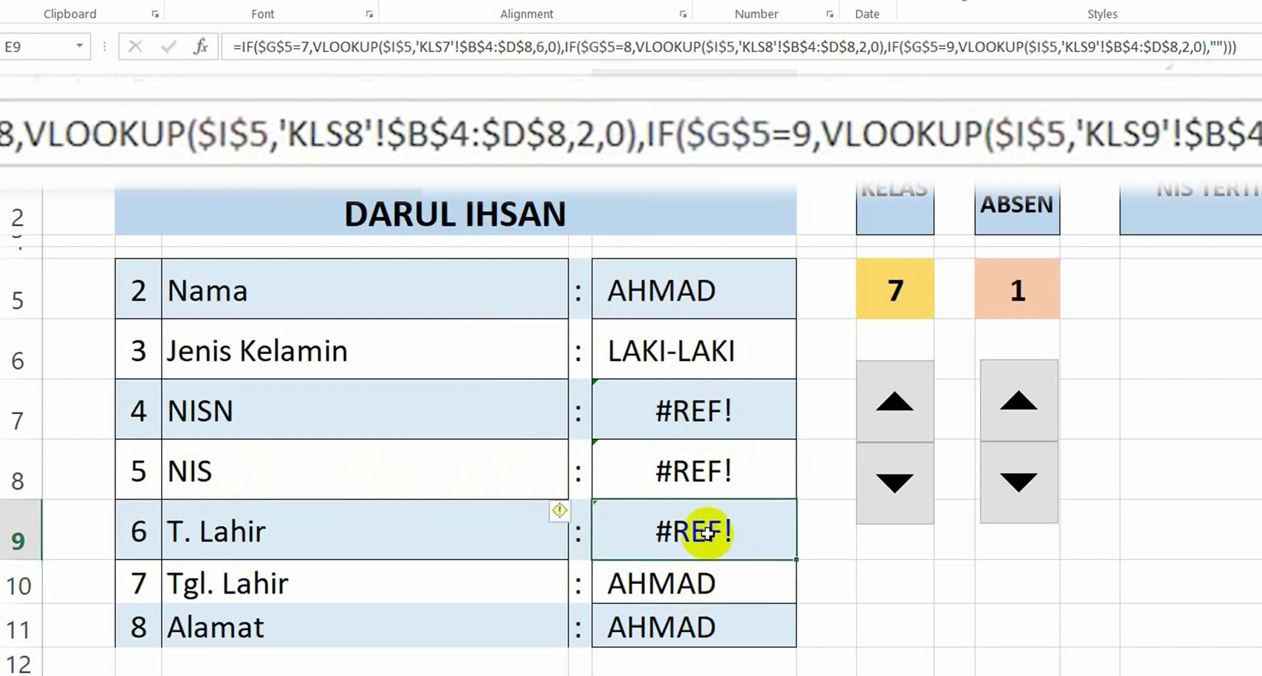
left_click(700, 582)
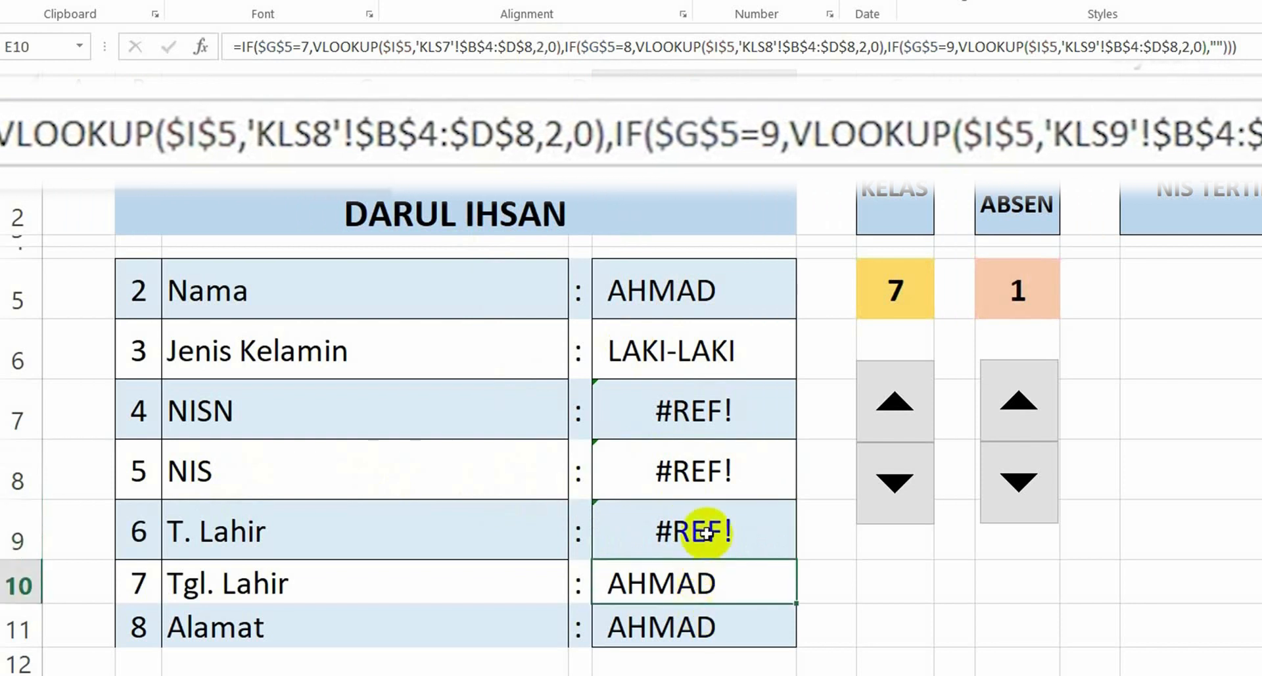
left_click(709, 535)
left_click(700, 584)
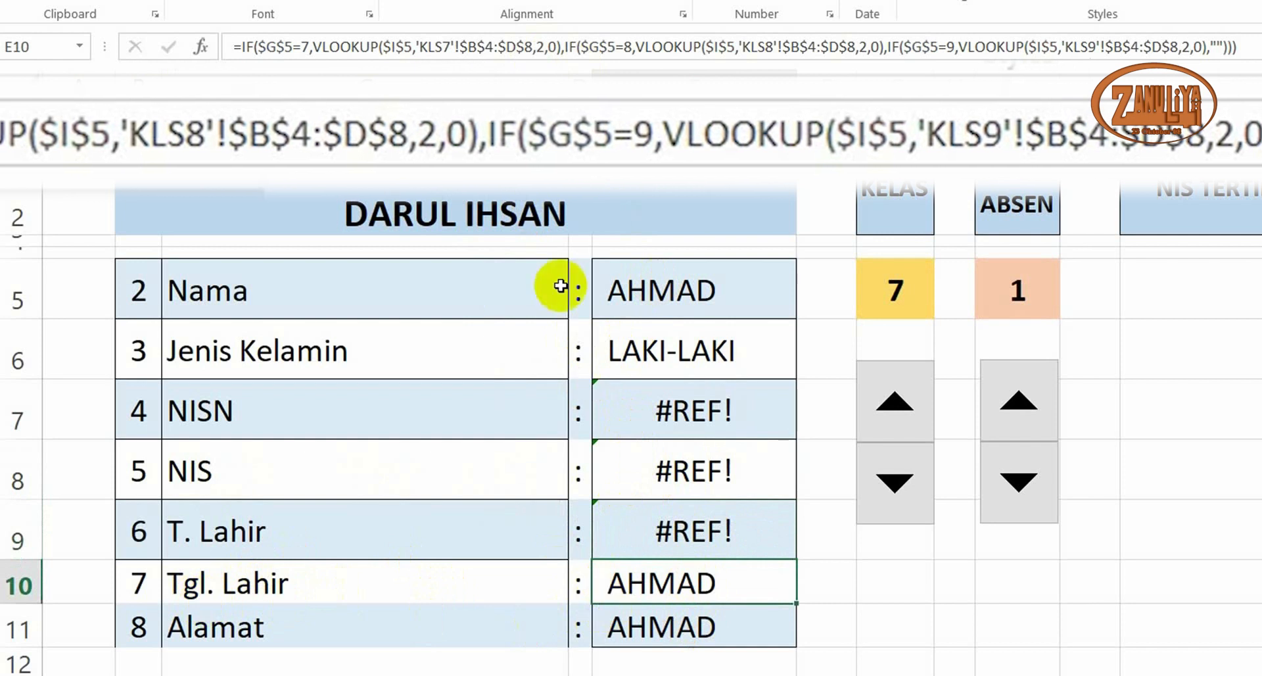
left_click(547, 47)
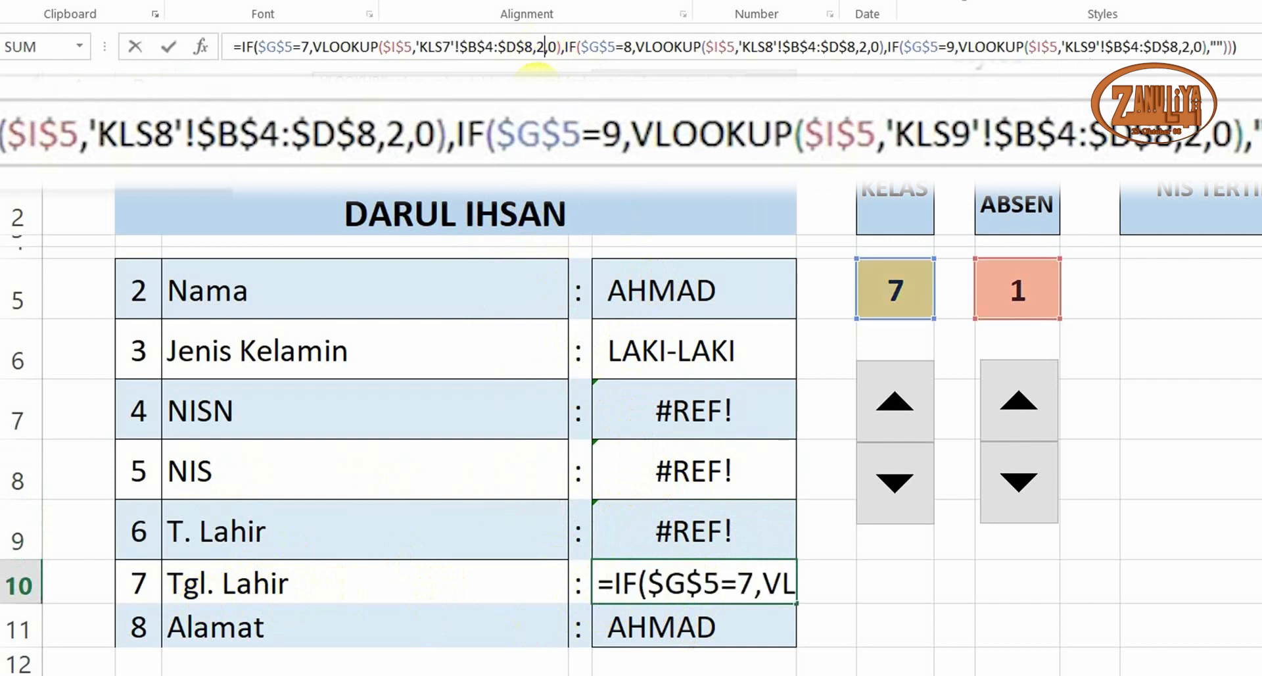
key("BackSpace")
type("2")
key("Return")
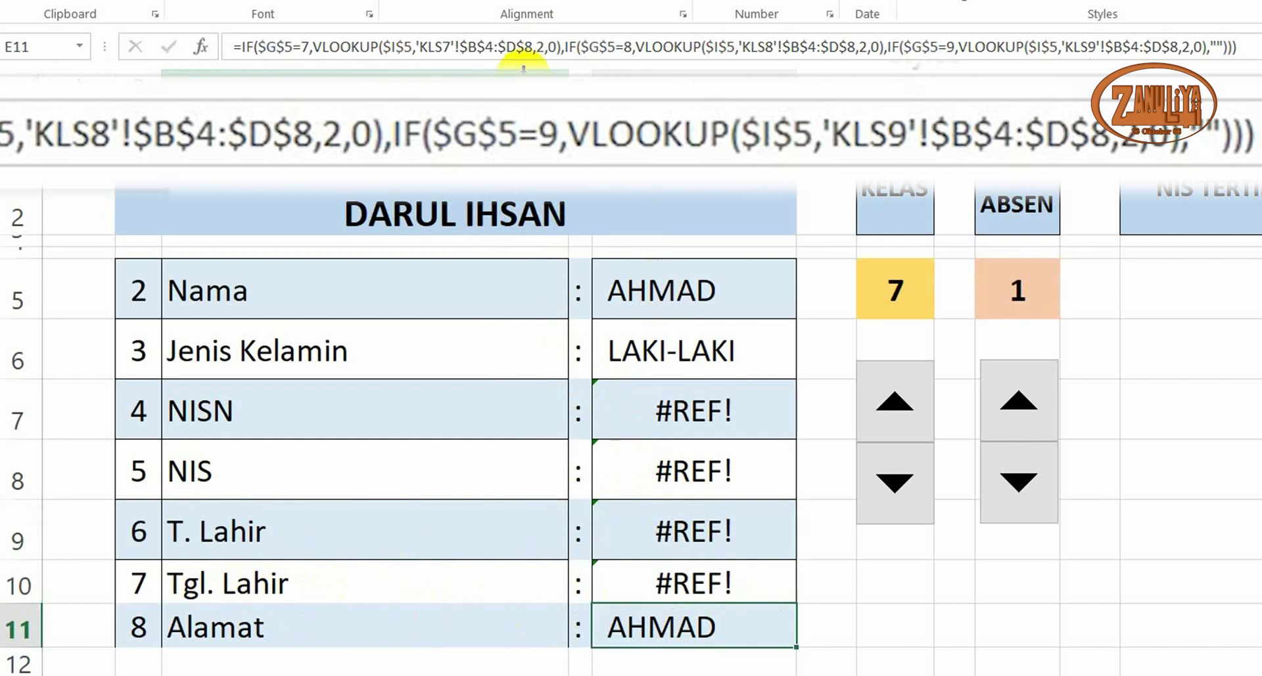
Set the column index of the KLS7 VLOOKUP in the Alamat formula (E11) to 8
left_click(544, 48)
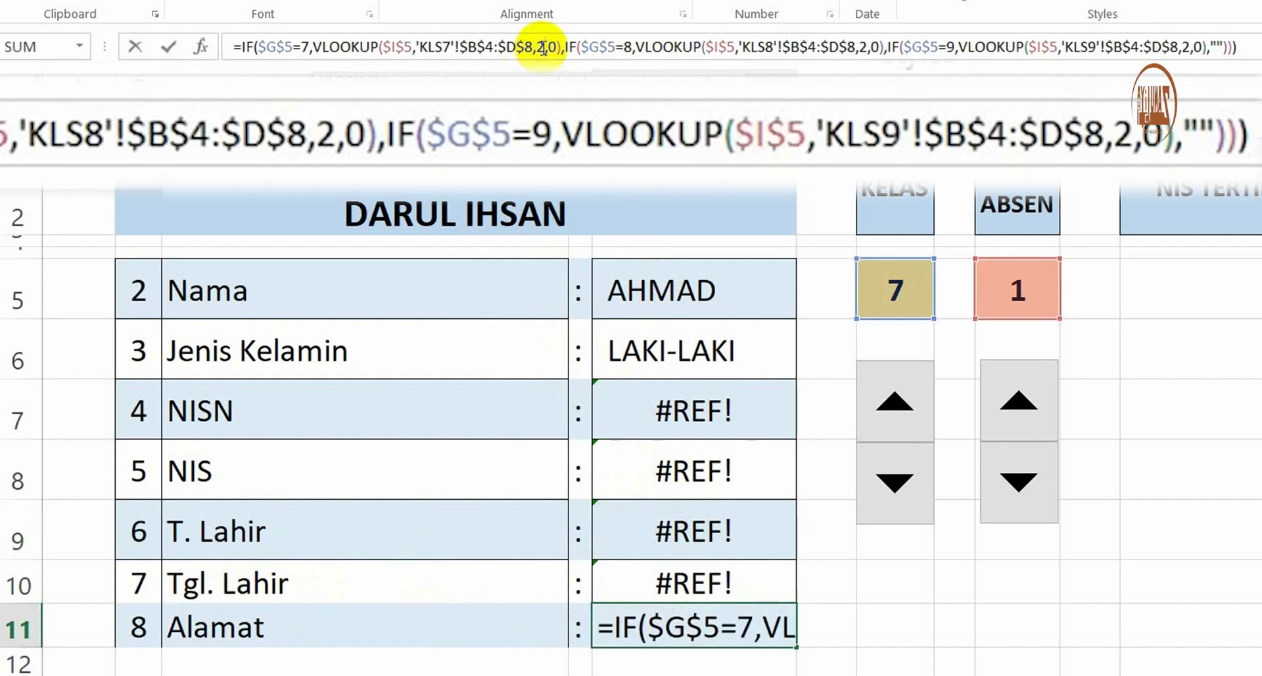
key("BackSpace")
type("8")
key("Return")
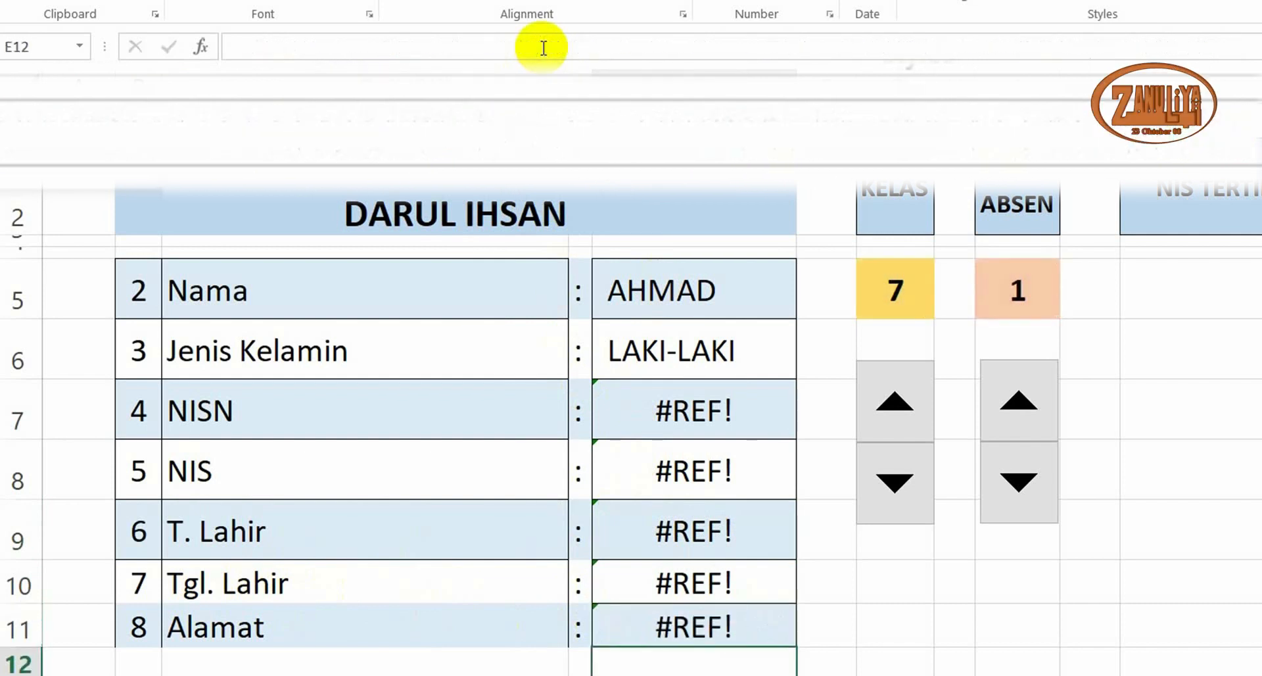
Examine the lookup formulas in E5 to E11, comparing the Nama and Jenis Kelamin rows with the NISN to Alamat rows
left_click(659, 614)
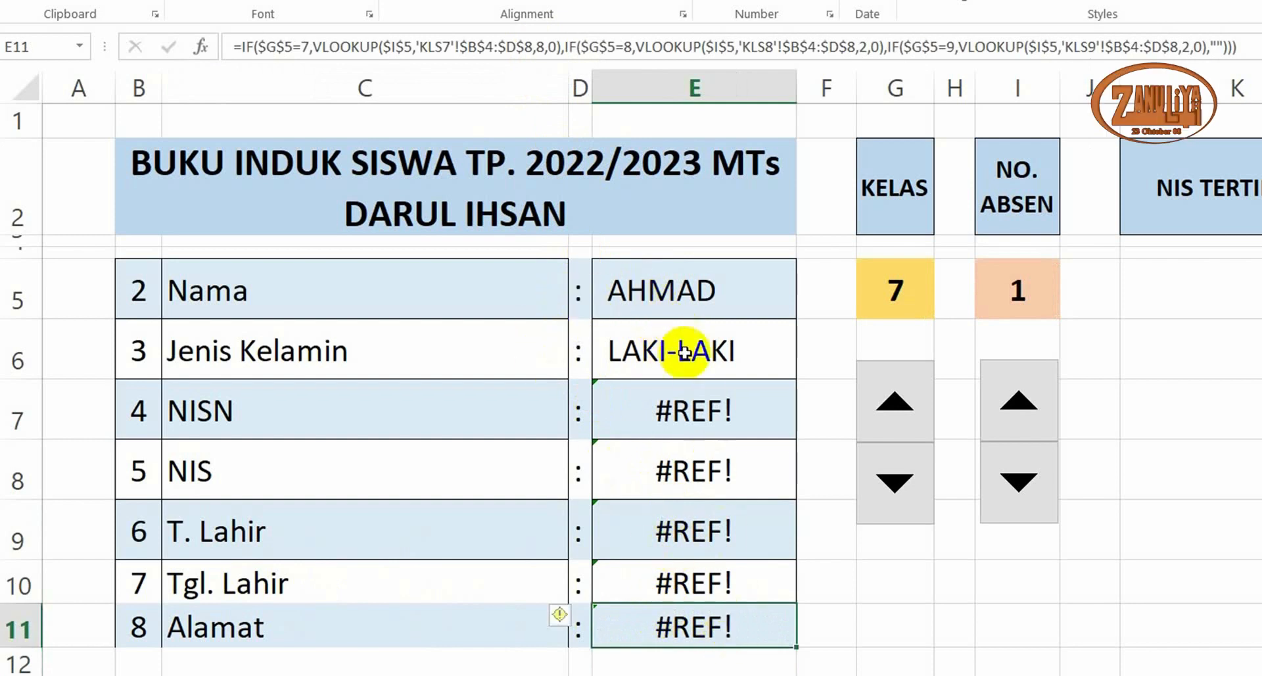
left_click(693, 415)
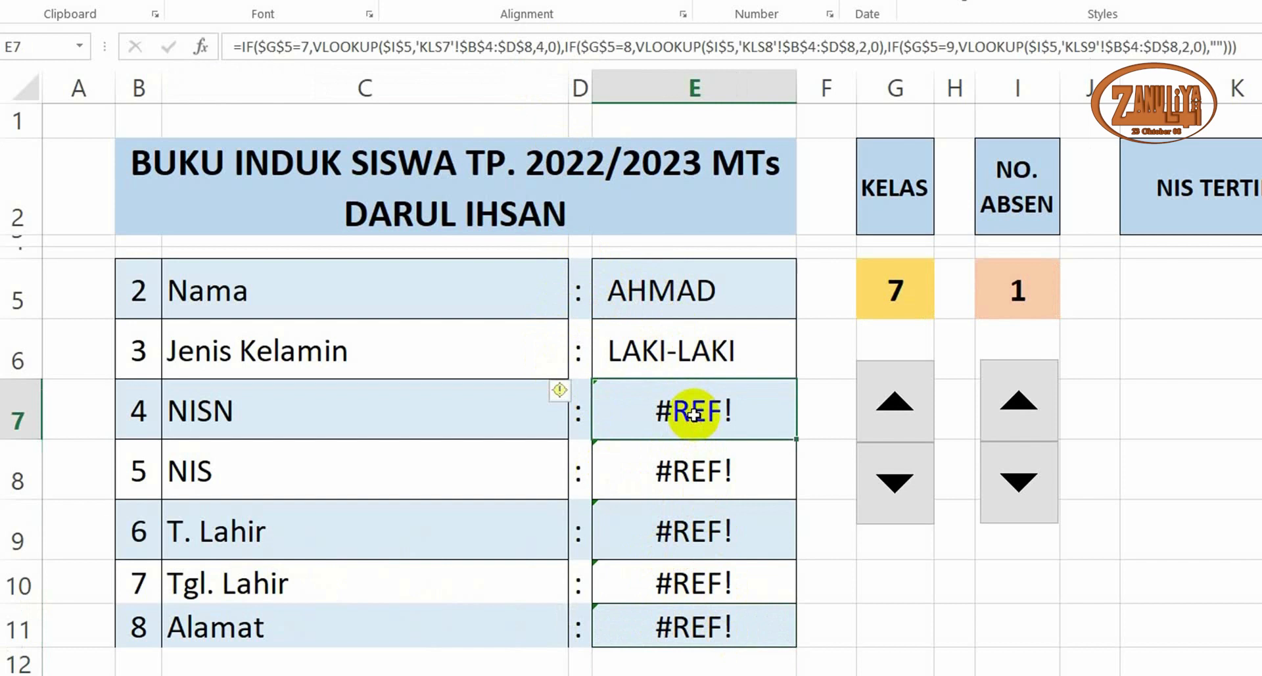
left_click(695, 460)
left_click(692, 511)
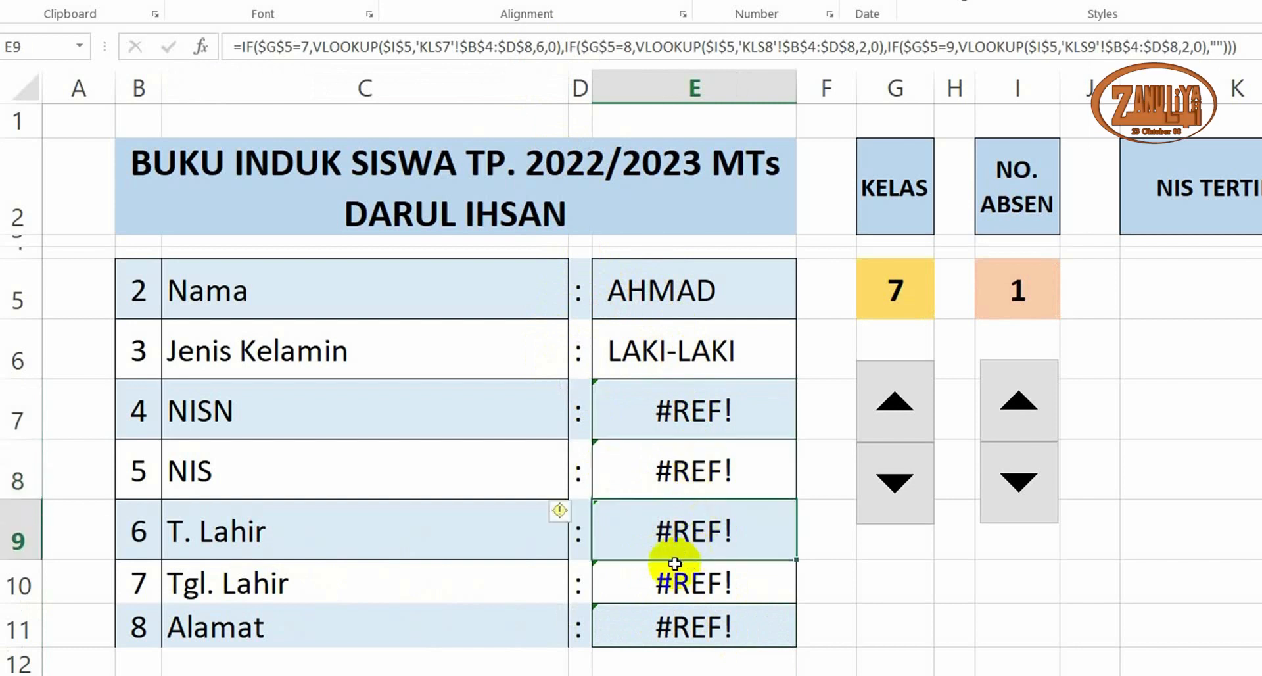
left_click(671, 596)
left_click(670, 619)
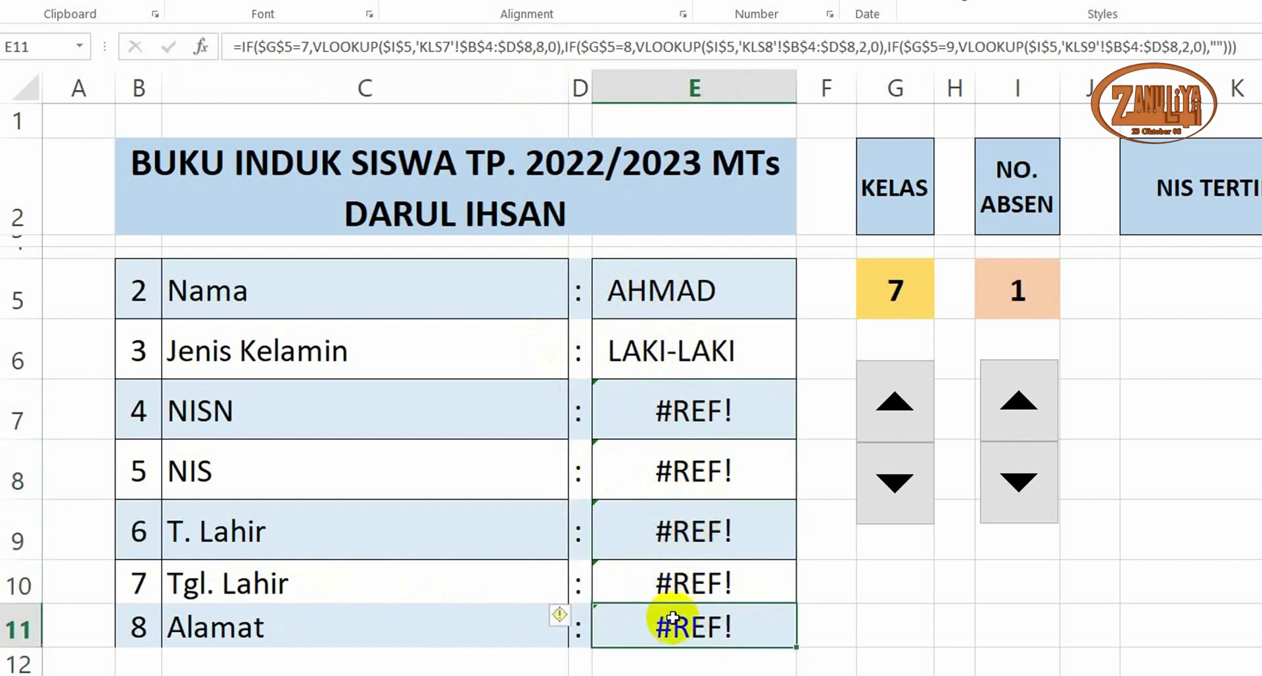
left_click(681, 428)
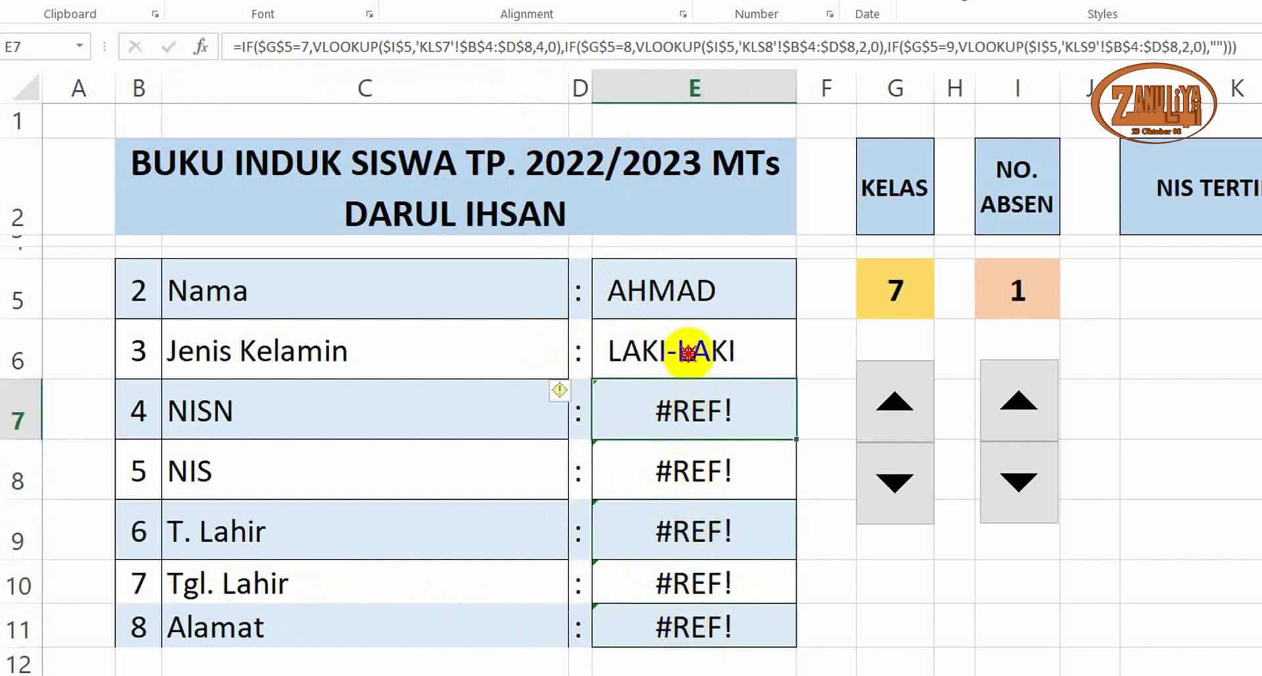
left_click(684, 348)
left_click(670, 296)
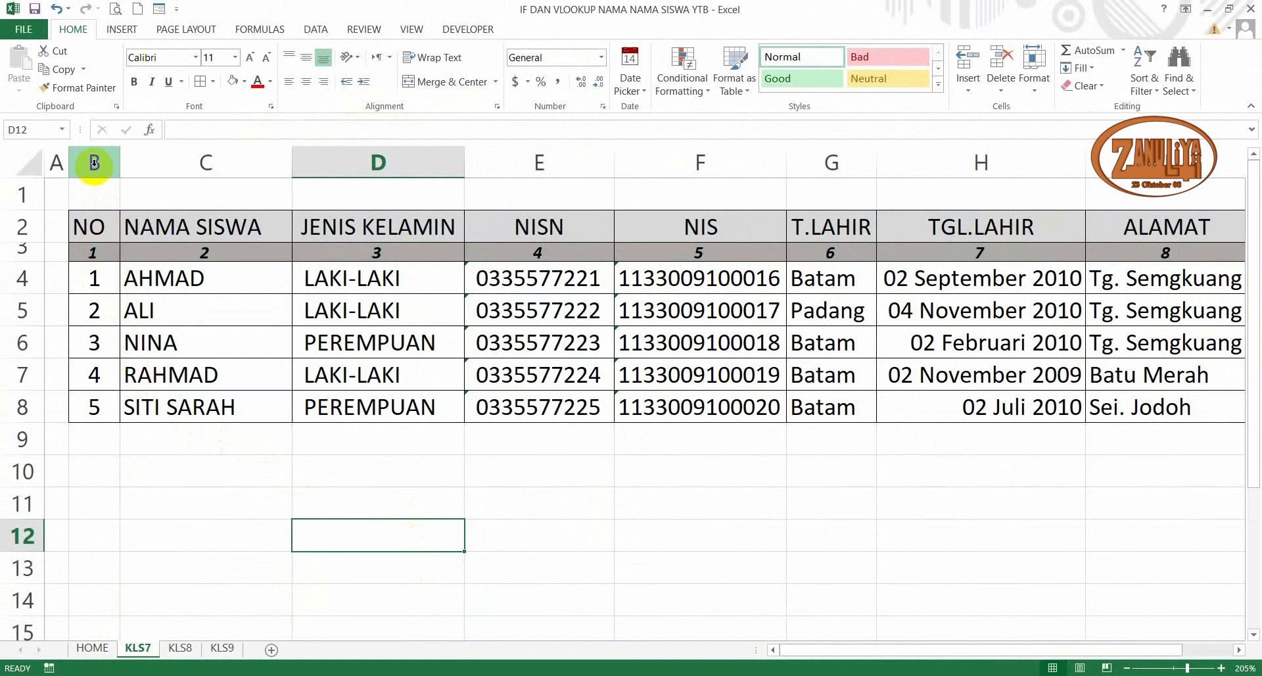
Compare the lookup range B4:D8 on the KLS7 sheet with the full extent of the student table through the ALAMAT column
left_click(95, 282)
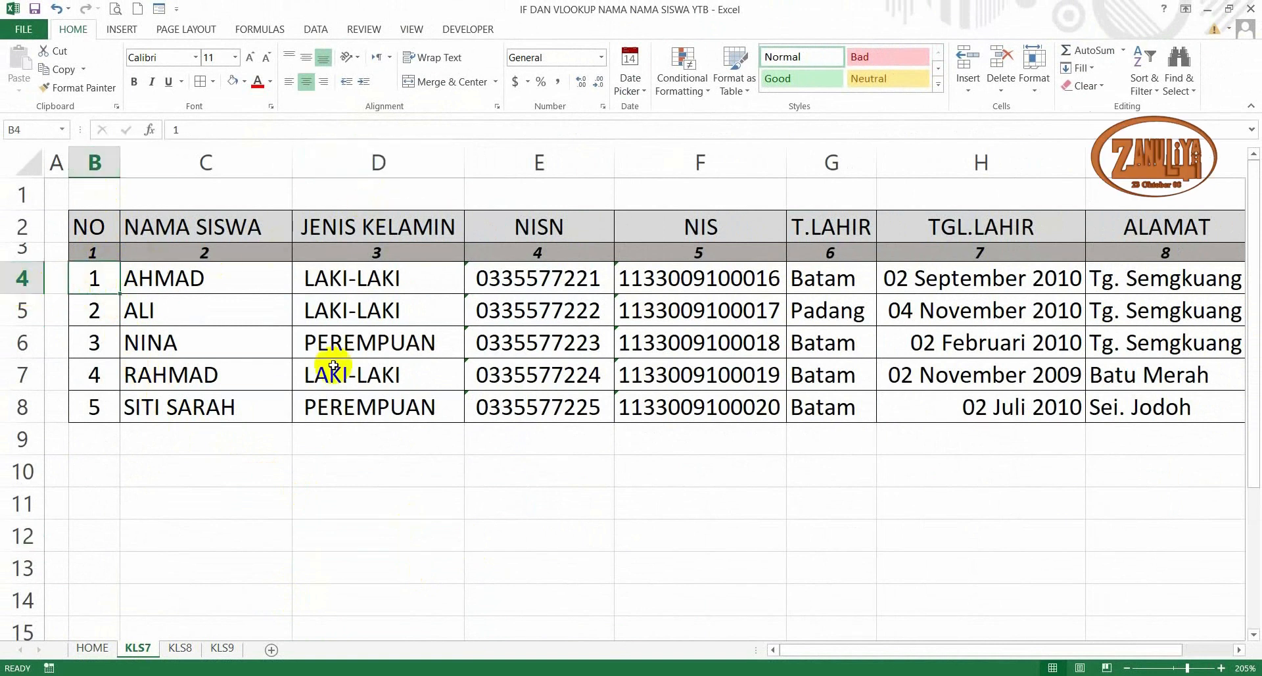
left_click(370, 391)
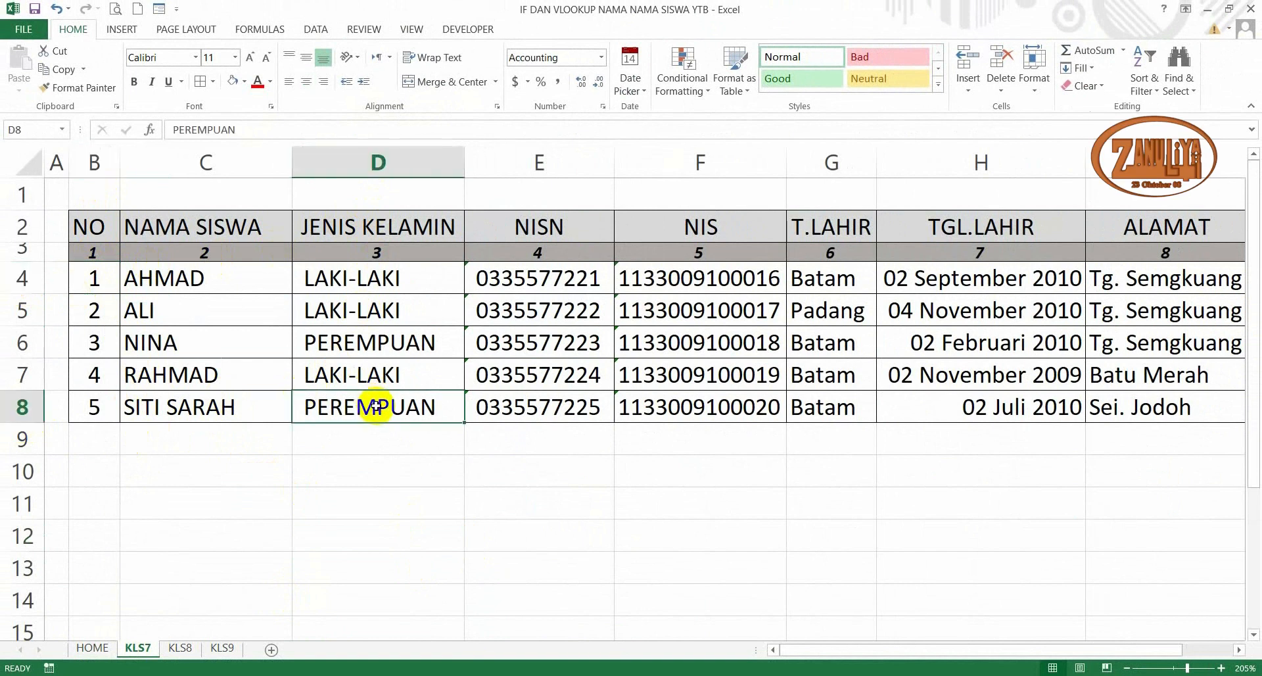
left_click_drag(91, 278, 384, 405)
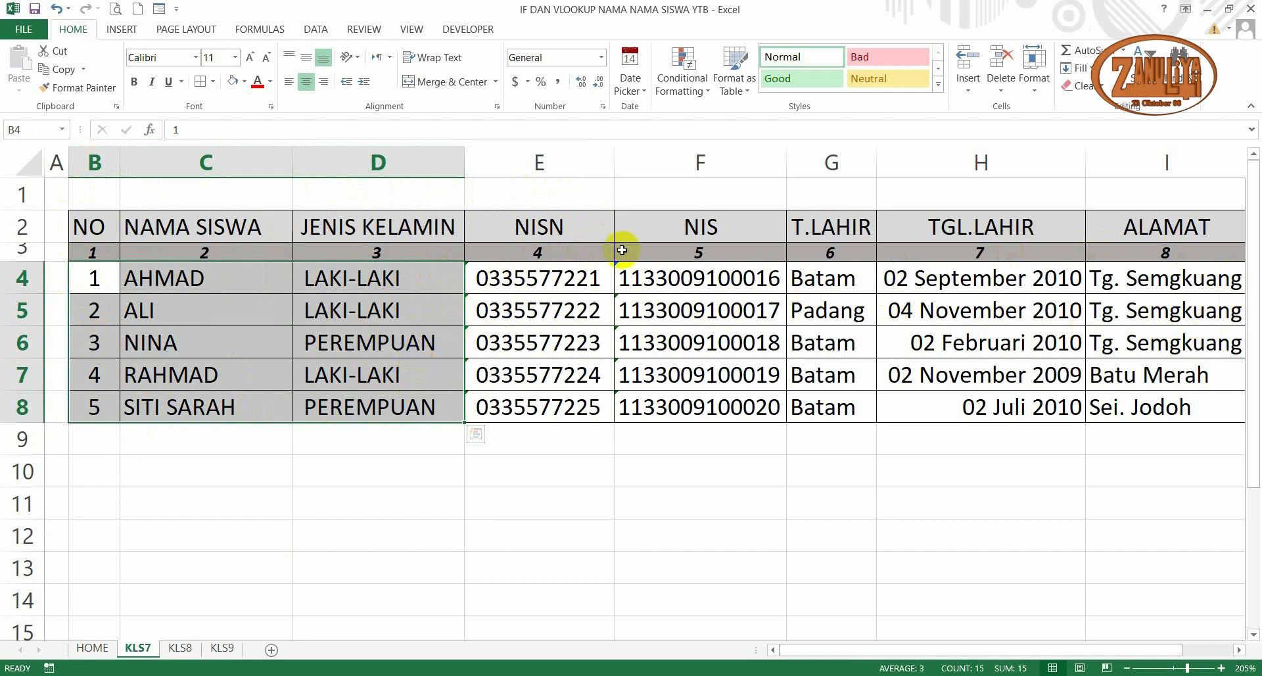
left_click(1240, 651)
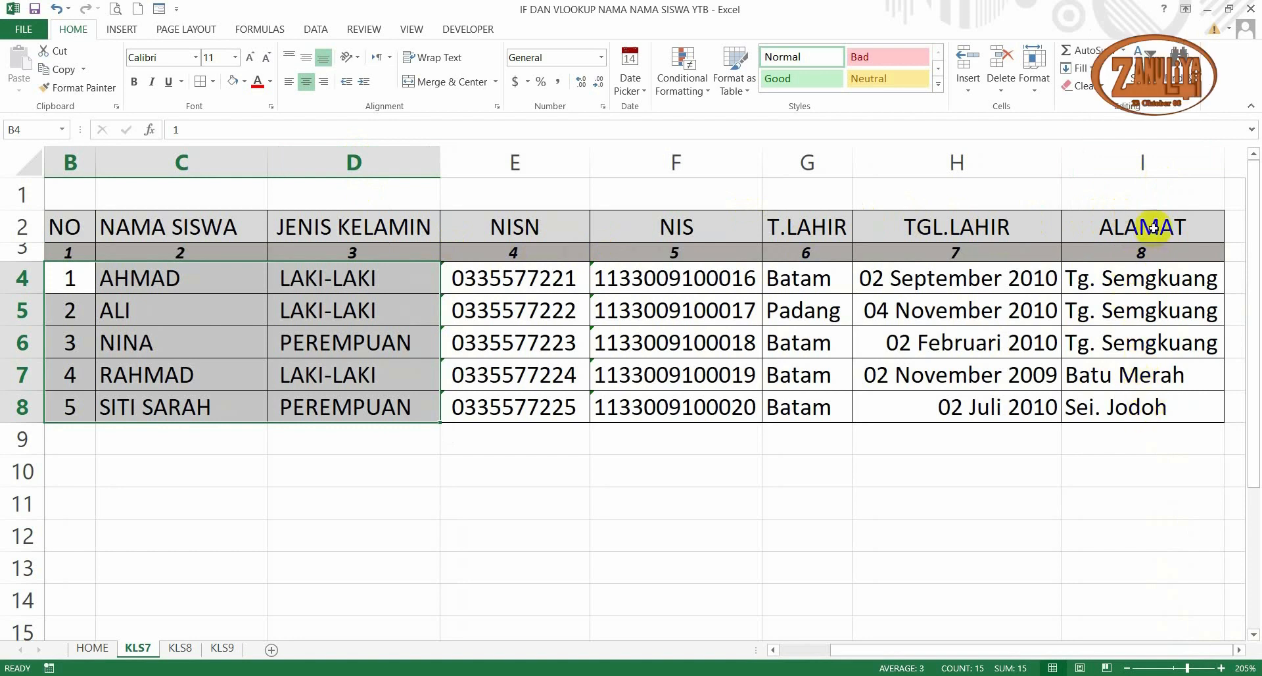
Test the HOME sheet's lookups by stepping NO. ABSEN up to 20 and back to 1
left_click(99, 650)
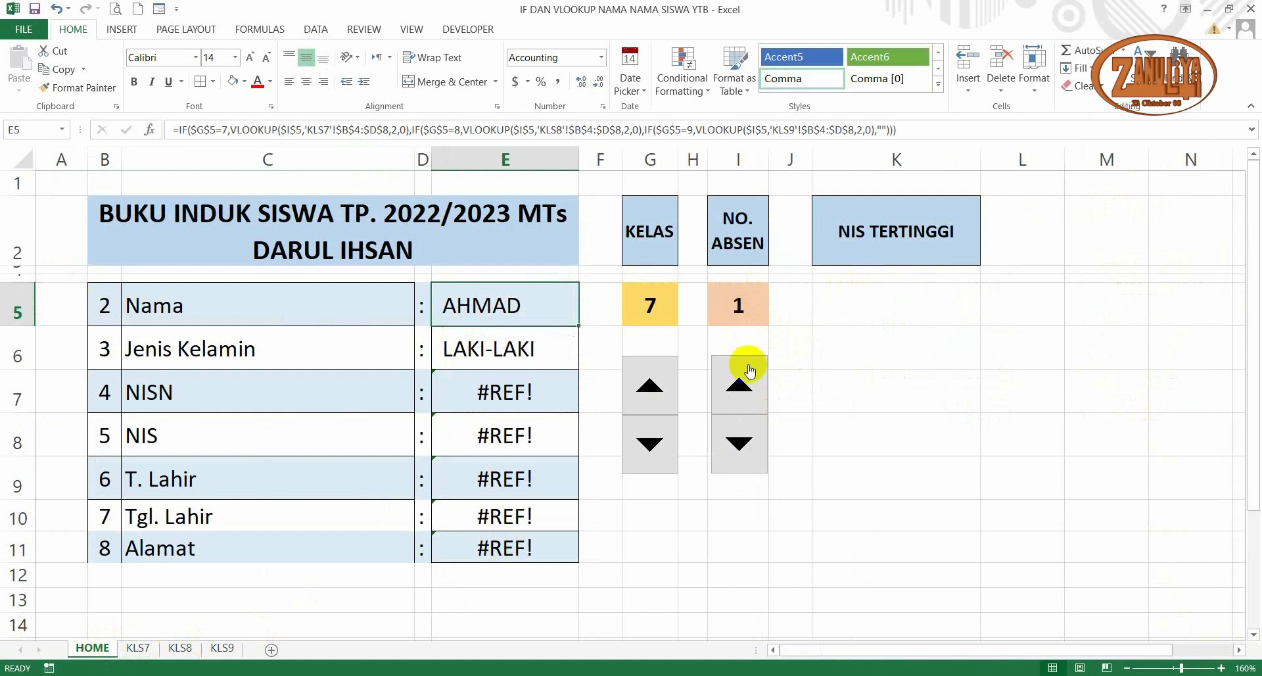
left_click(741, 378)
left_click(740, 378)
left_click(741, 378)
left_click(743, 384)
left_click(742, 384)
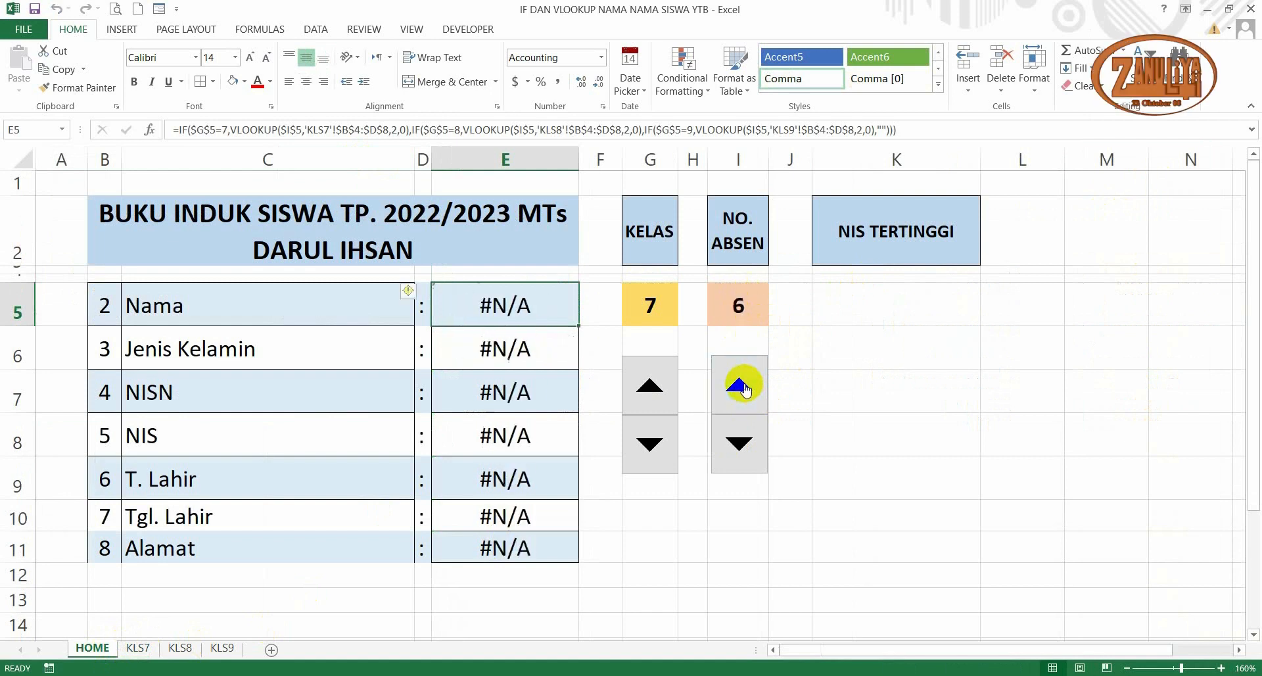
left_click(741, 387)
left_click(741, 386)
left_click(742, 386)
left_click(742, 386)
left_click(742, 387)
left_click(741, 386)
left_click(741, 386)
left_click(741, 387)
left_click(741, 386)
left_click(741, 386)
left_click(742, 387)
left_click(741, 386)
left_click(741, 387)
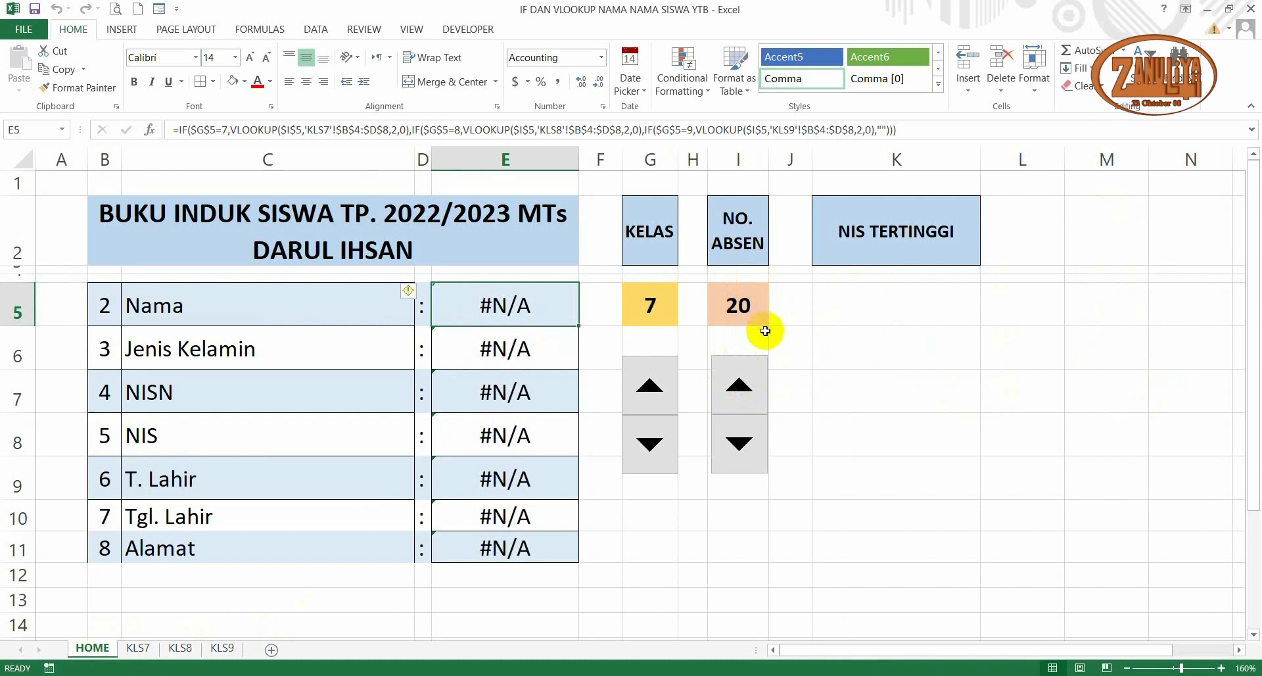
left_click(740, 444)
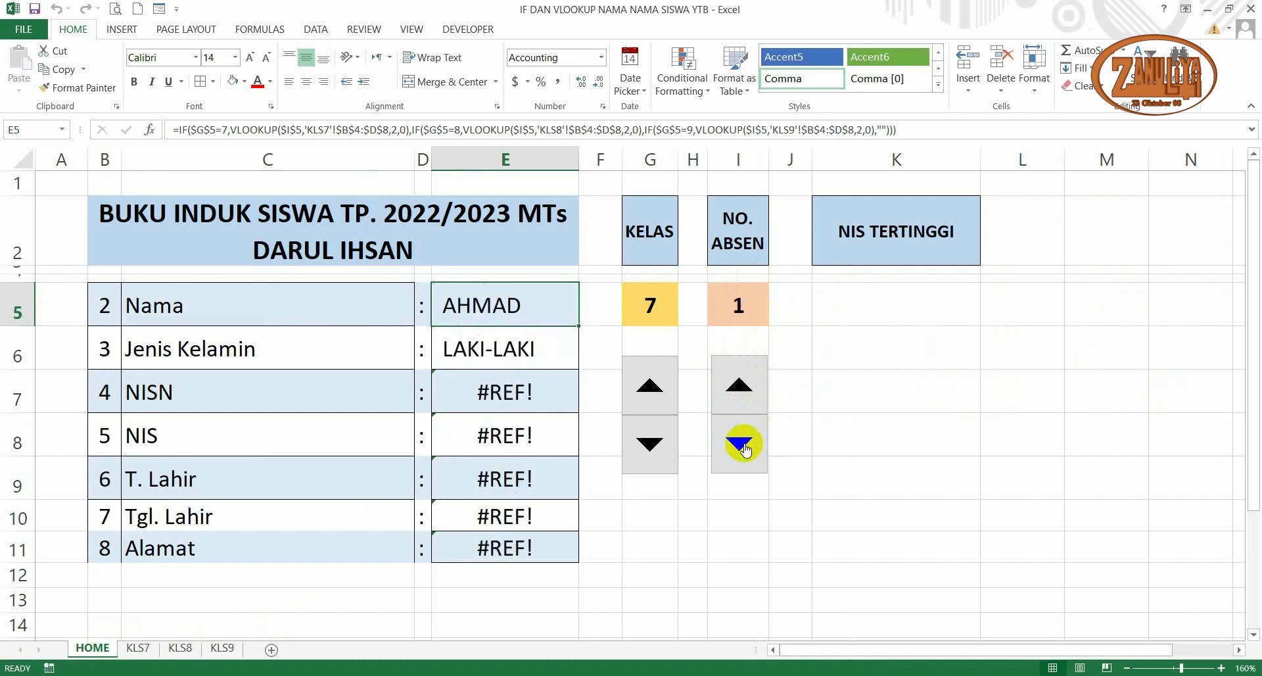
Extend the NO numbering on the KLS7 sheet down to 20 in cell B23
left_click(138, 649)
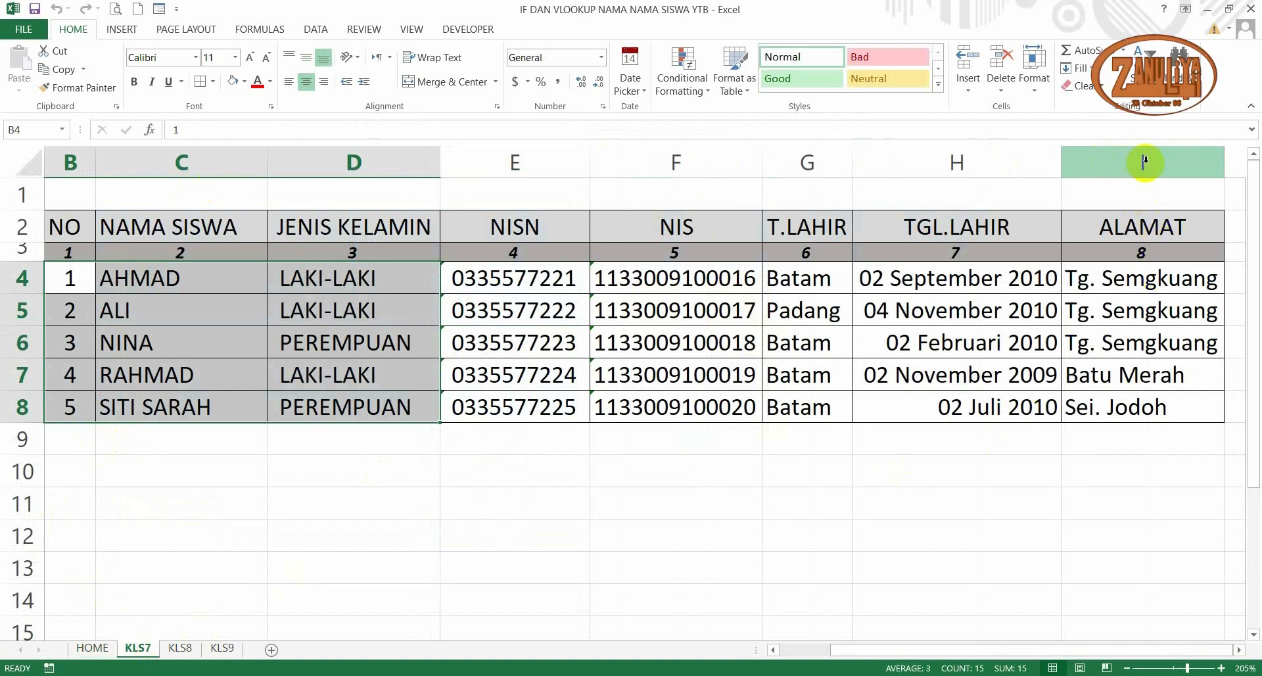
left_click(1126, 474)
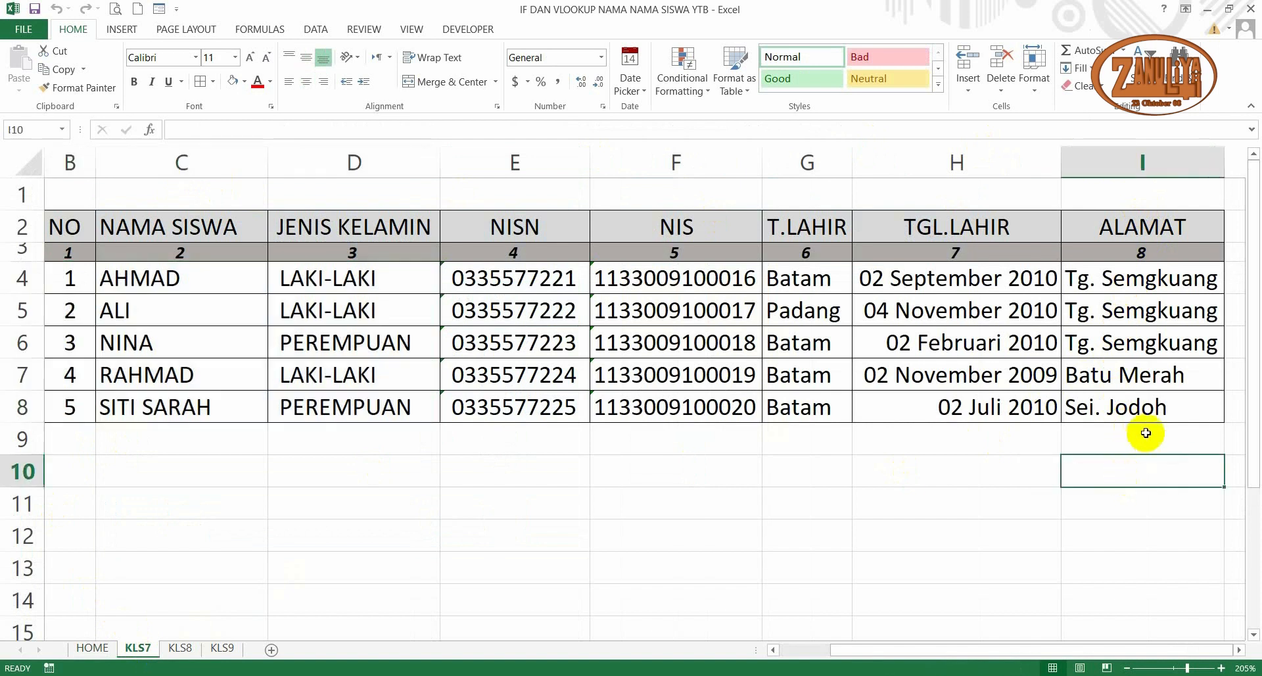
scroll(1144, 402, "down", 2)
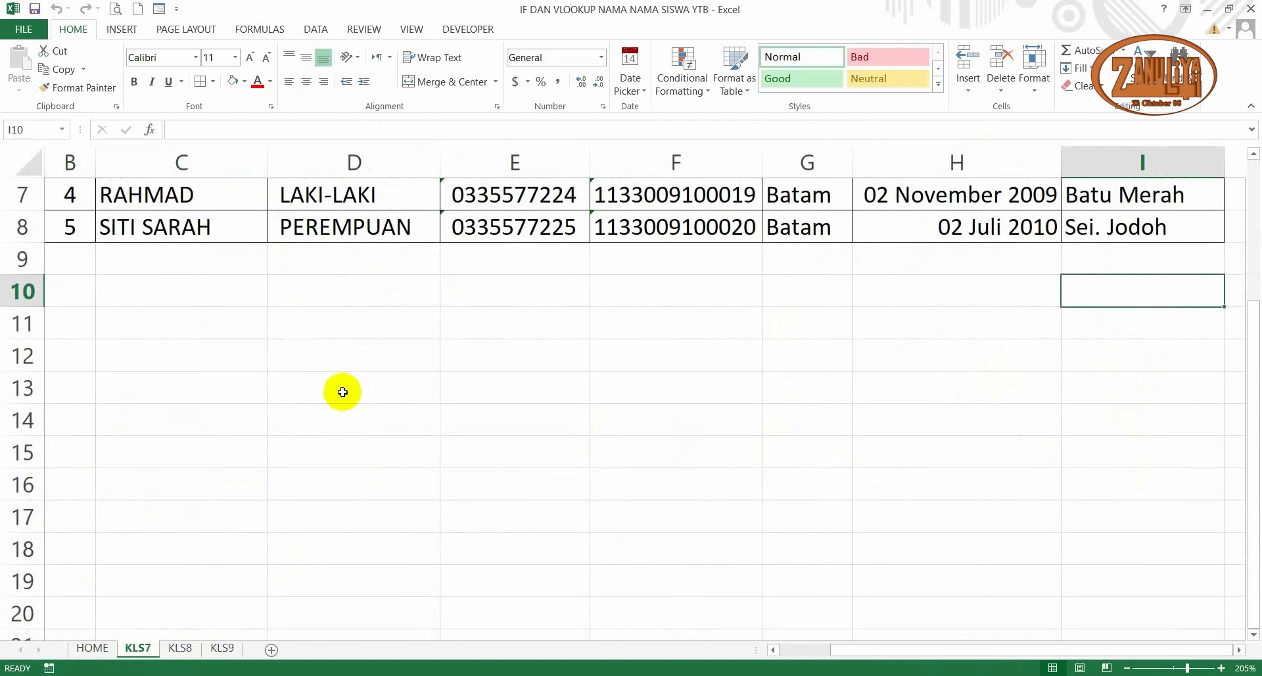
scroll(196, 351, "up", 1)
scroll(196, 351, "up", 1)
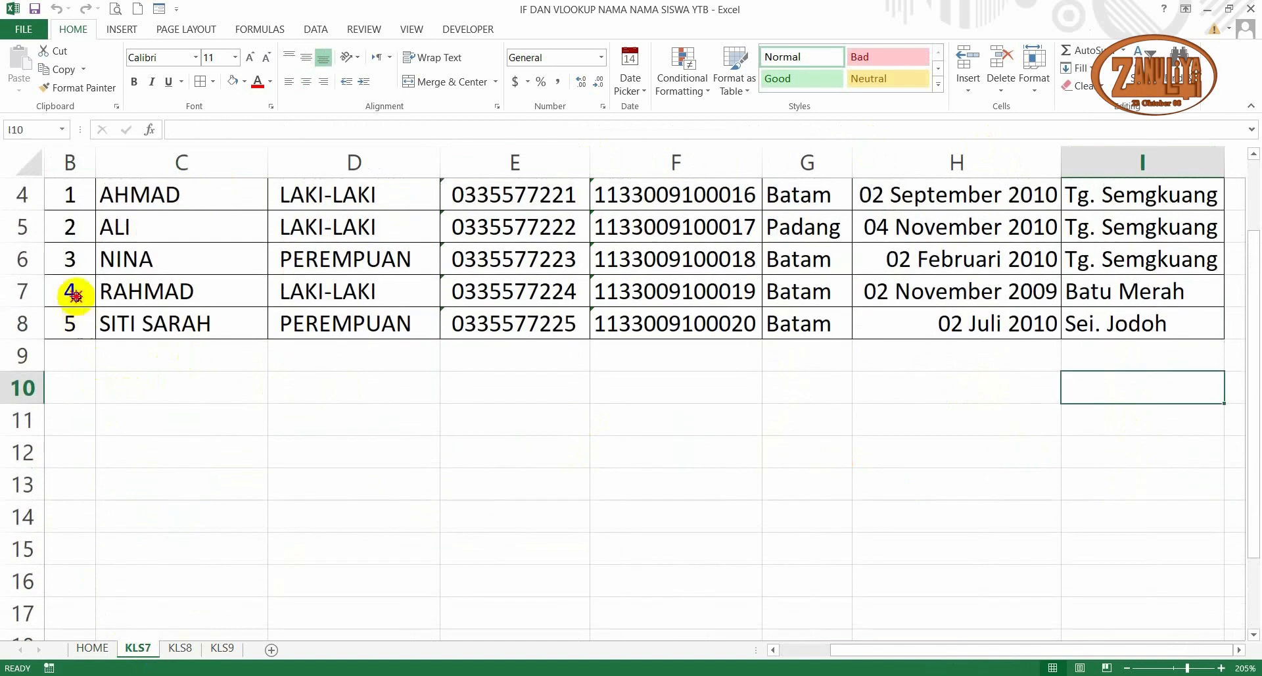
left_click_drag(75, 295, 121, 498)
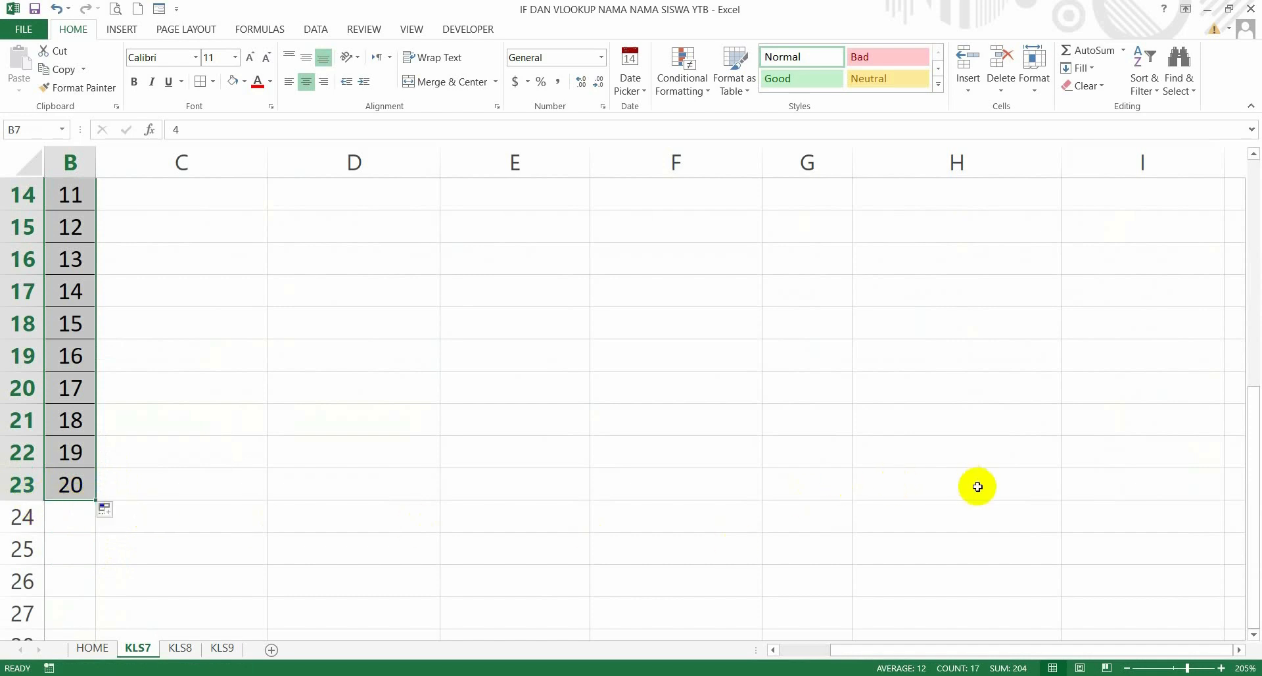
scroll(1046, 449, "up", 5)
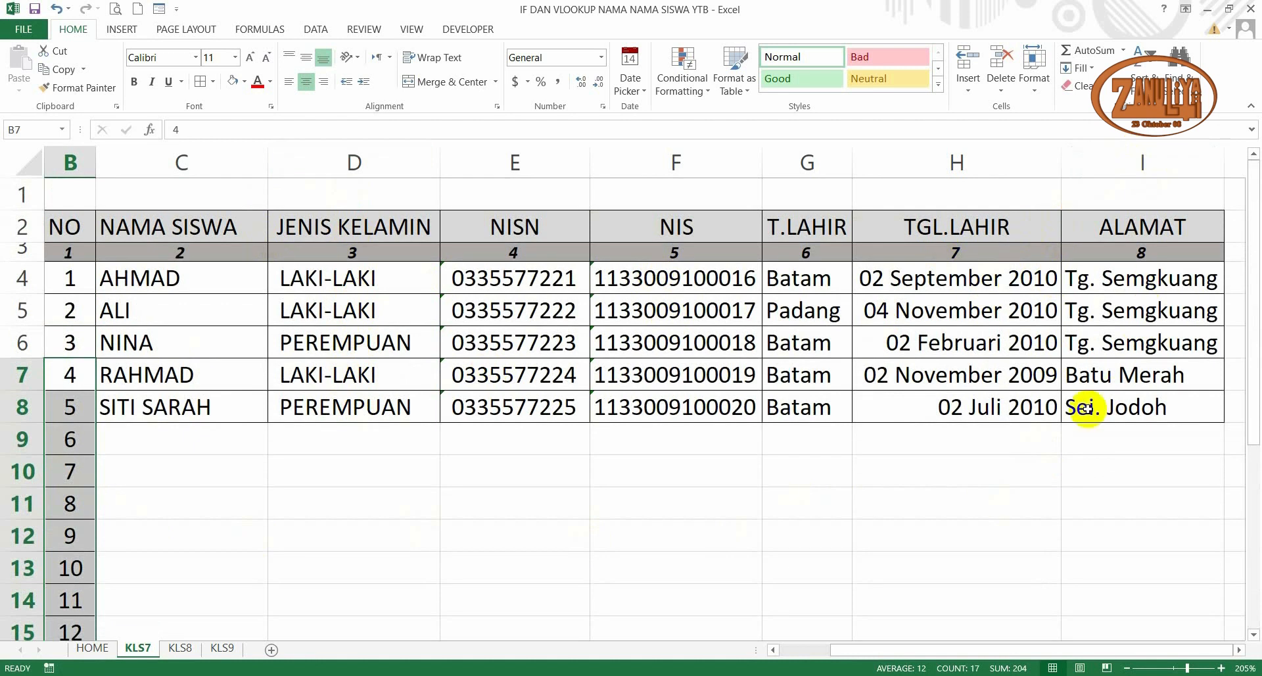
scroll(1087, 409, "down", 4)
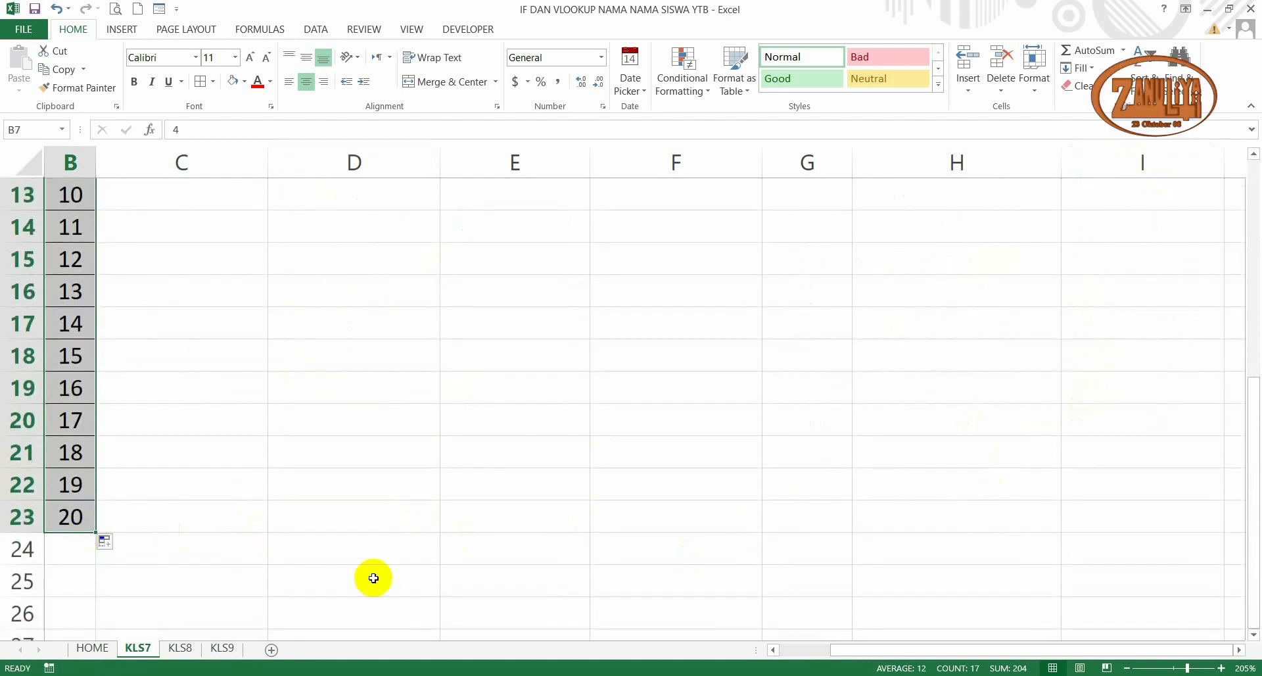
On the HOME sheet, extend the KLS7 lookup range in the Nama formula in E5 to $B$4:$I$23
left_click(92, 647)
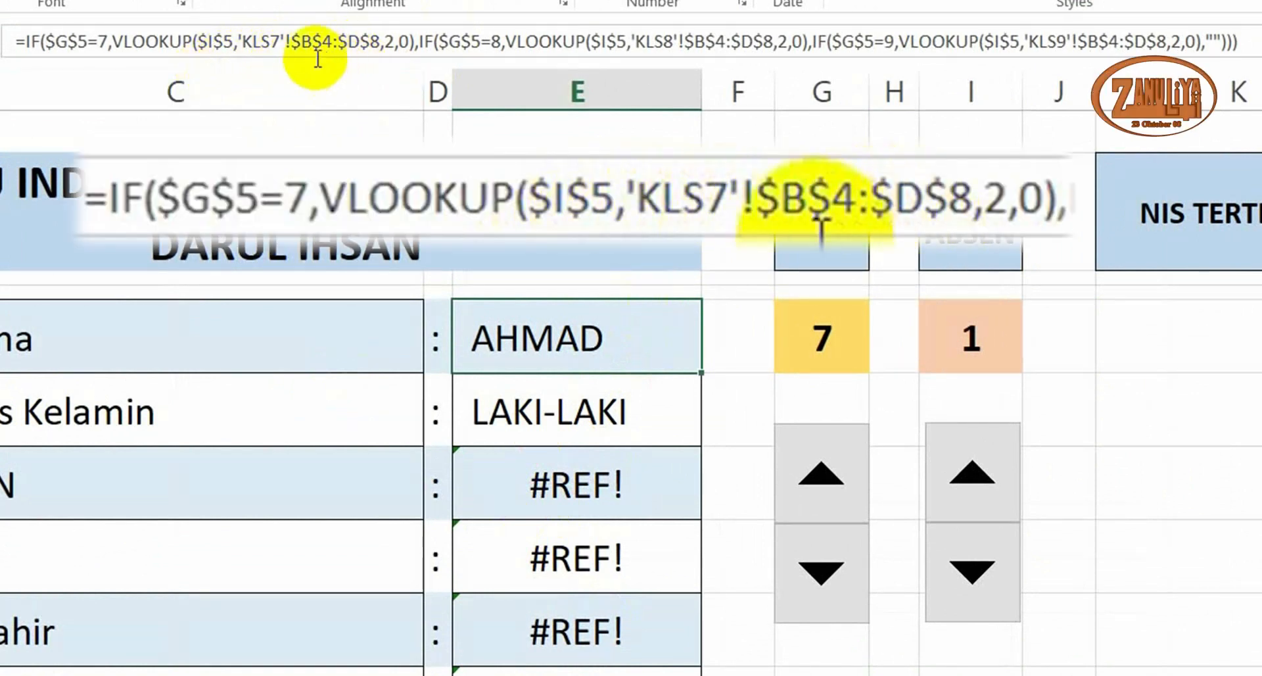
left_click(362, 45)
key("BackSpace")
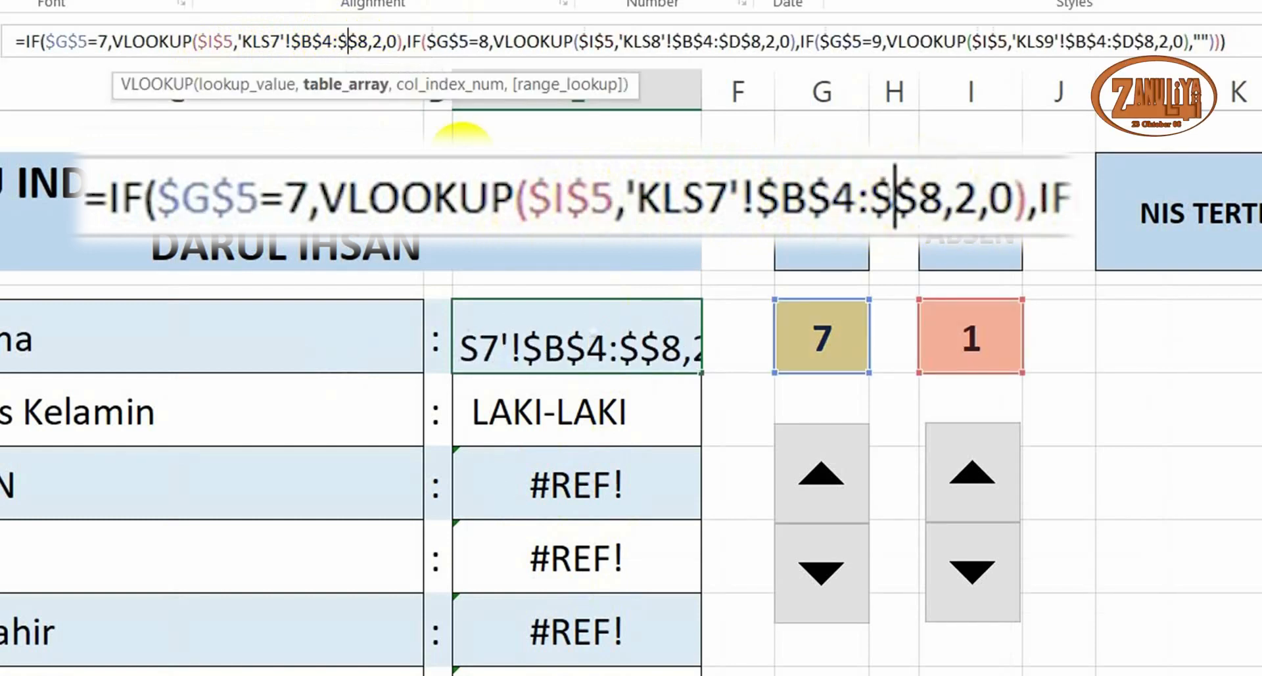
type("I")
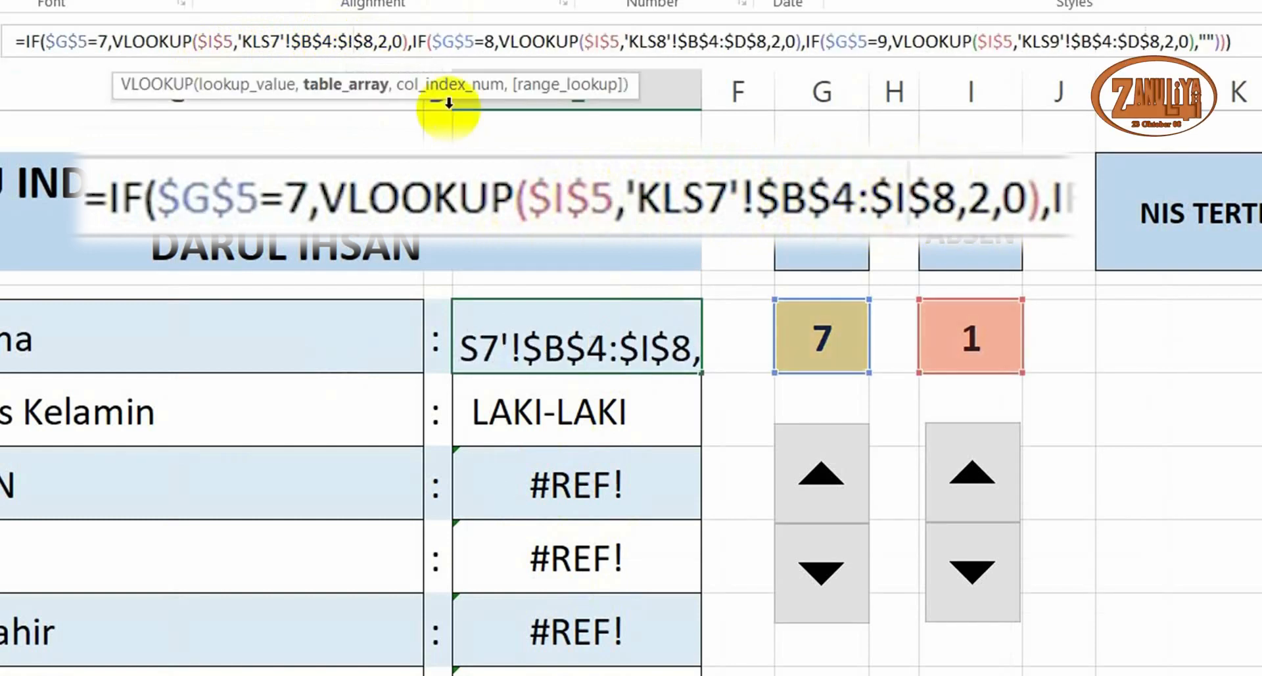
left_click(372, 40)
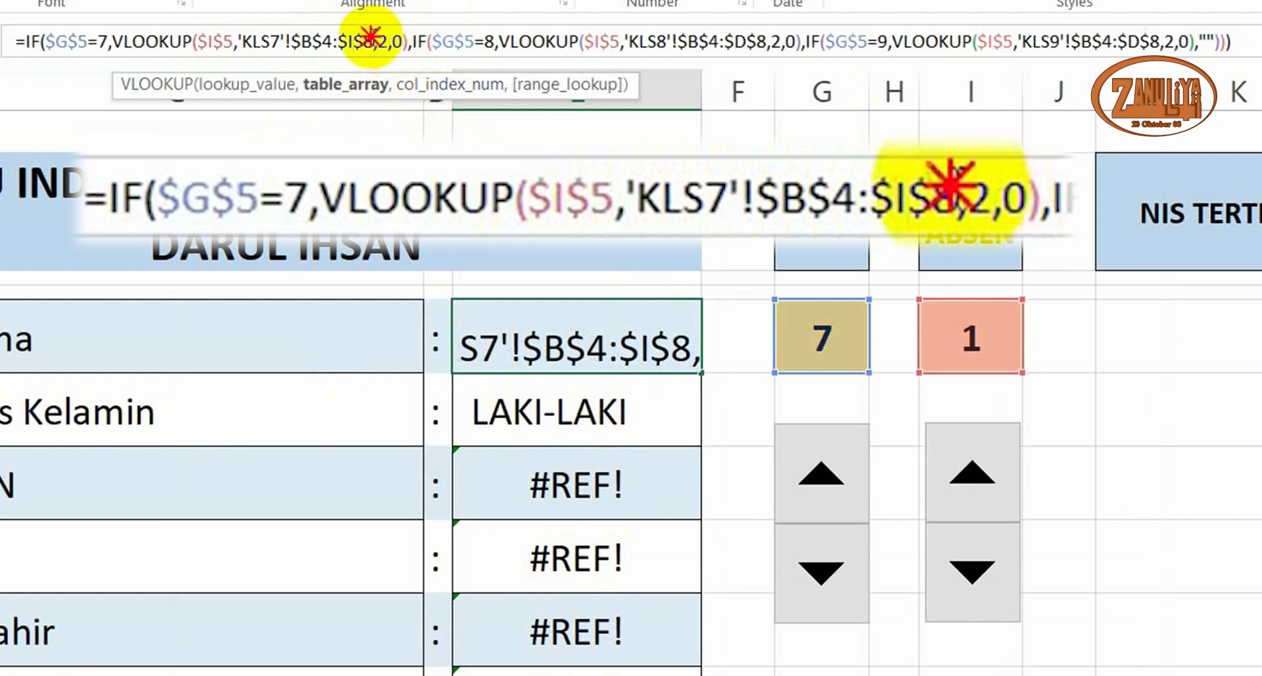
key("BackSpace")
type("23")
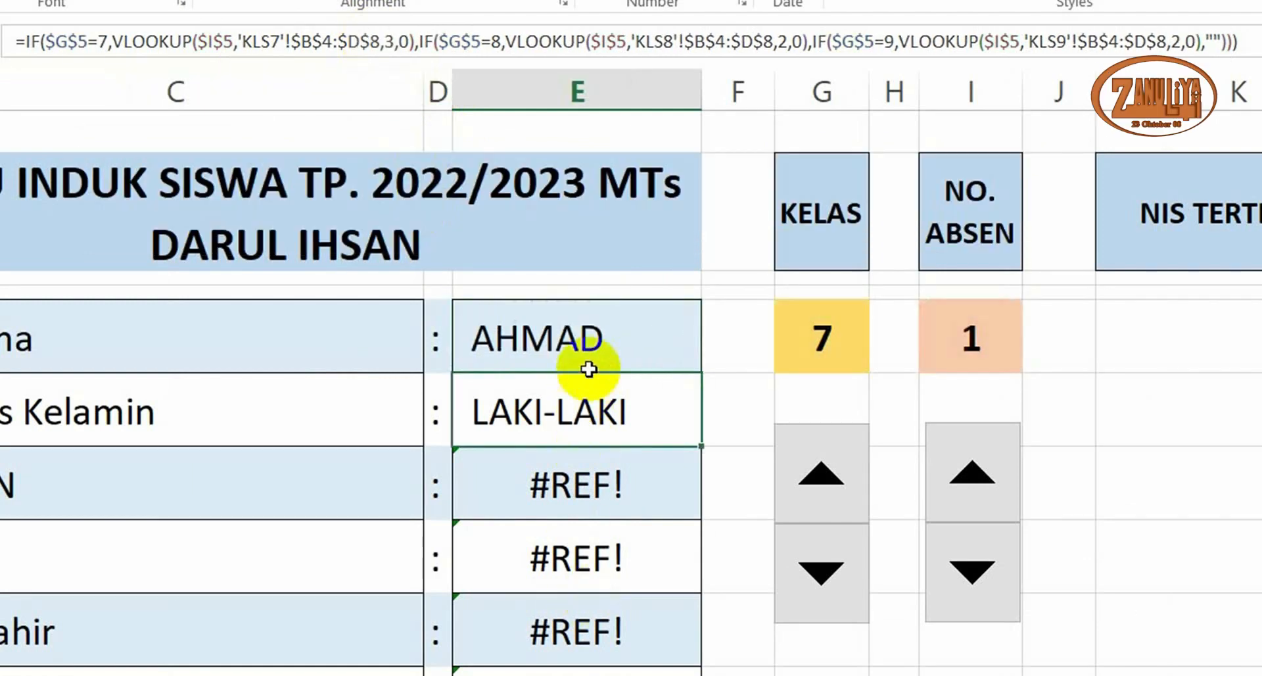
Copy the updated Nama formula from E5 into all the student fields down to Alamat in E11
left_click(583, 362)
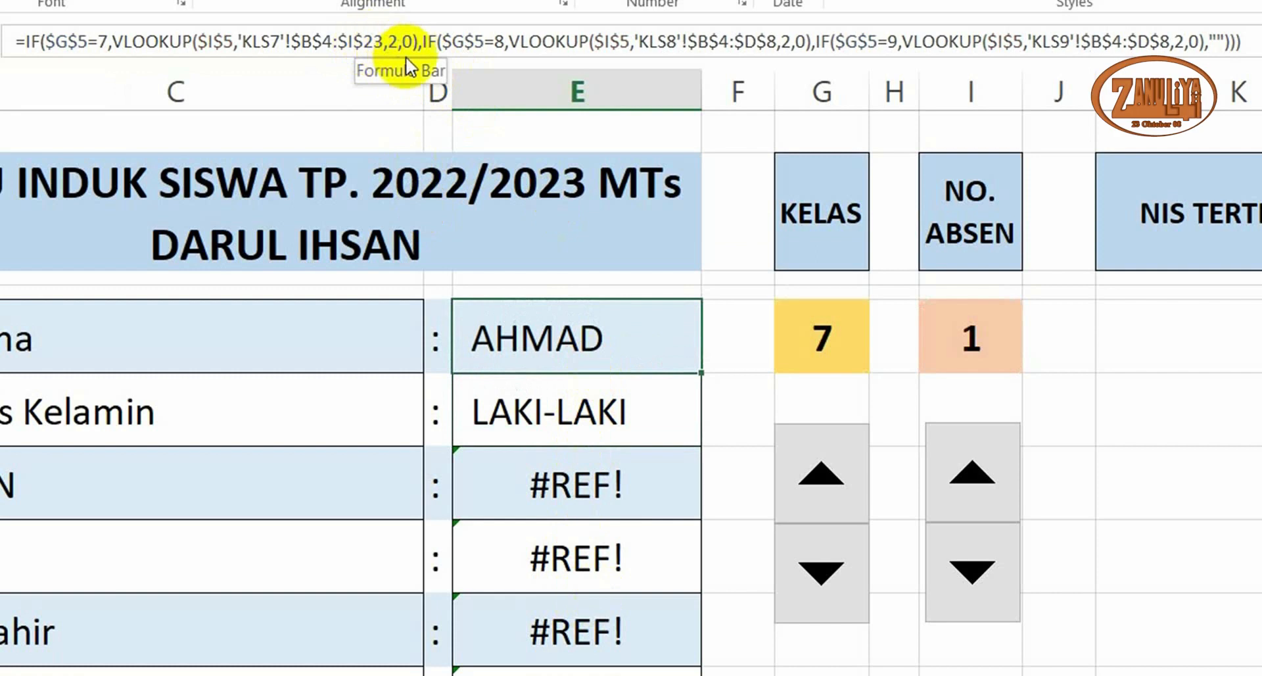
key("ctrl+c")
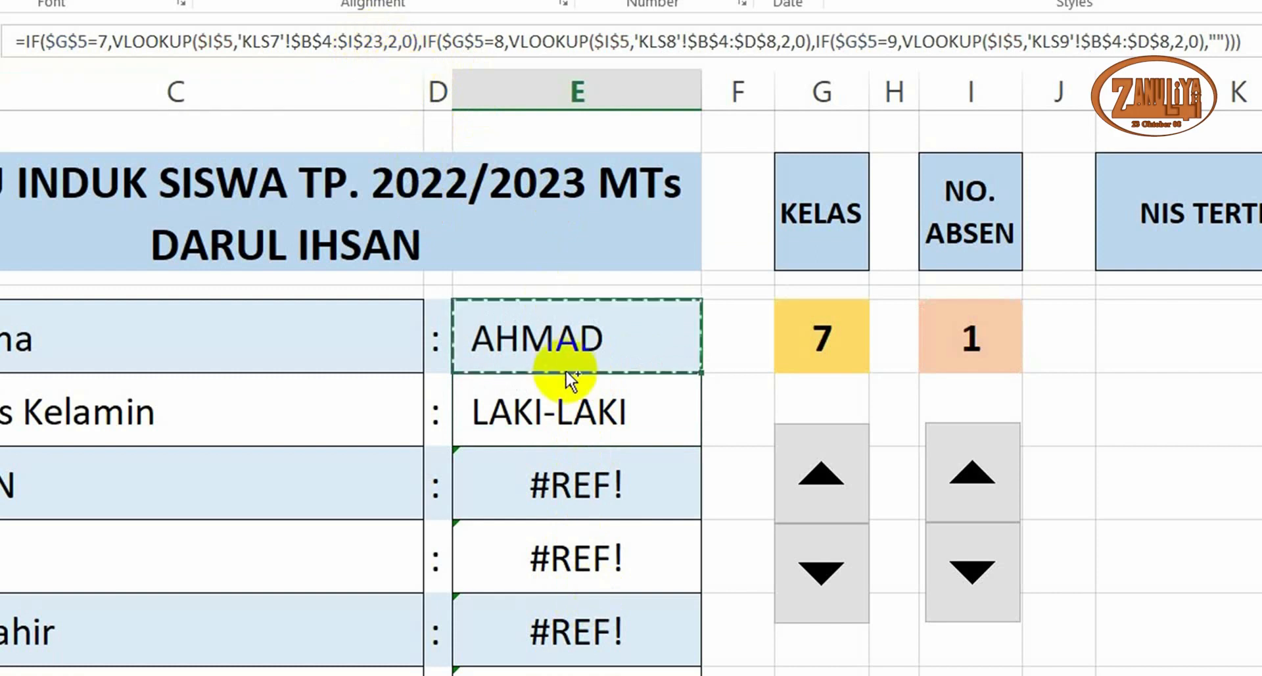
key("ctrl+shift+Down")
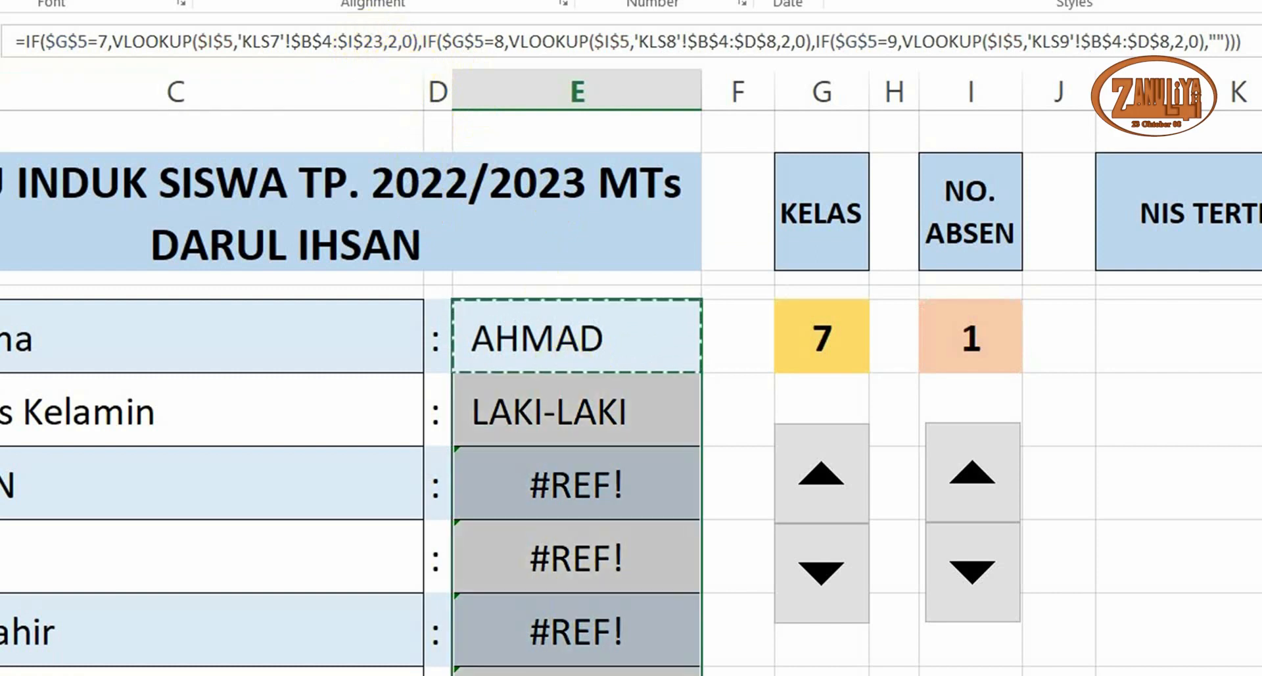
key("Return")
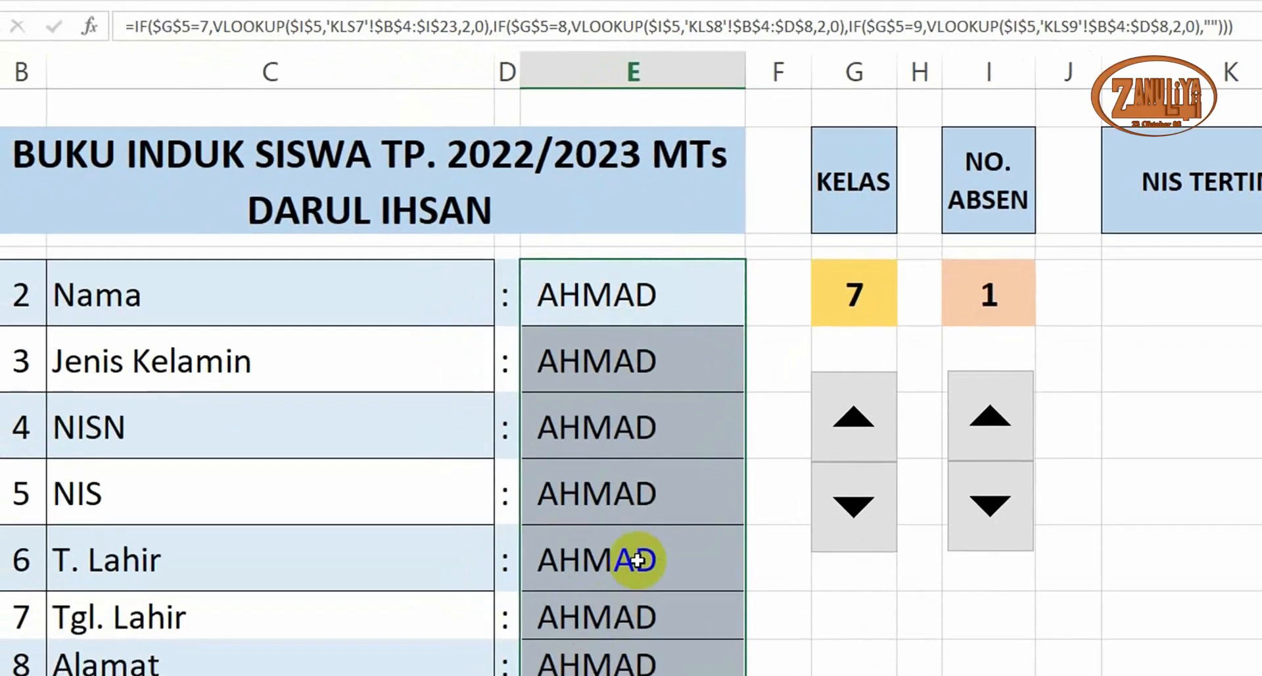
left_click(586, 622)
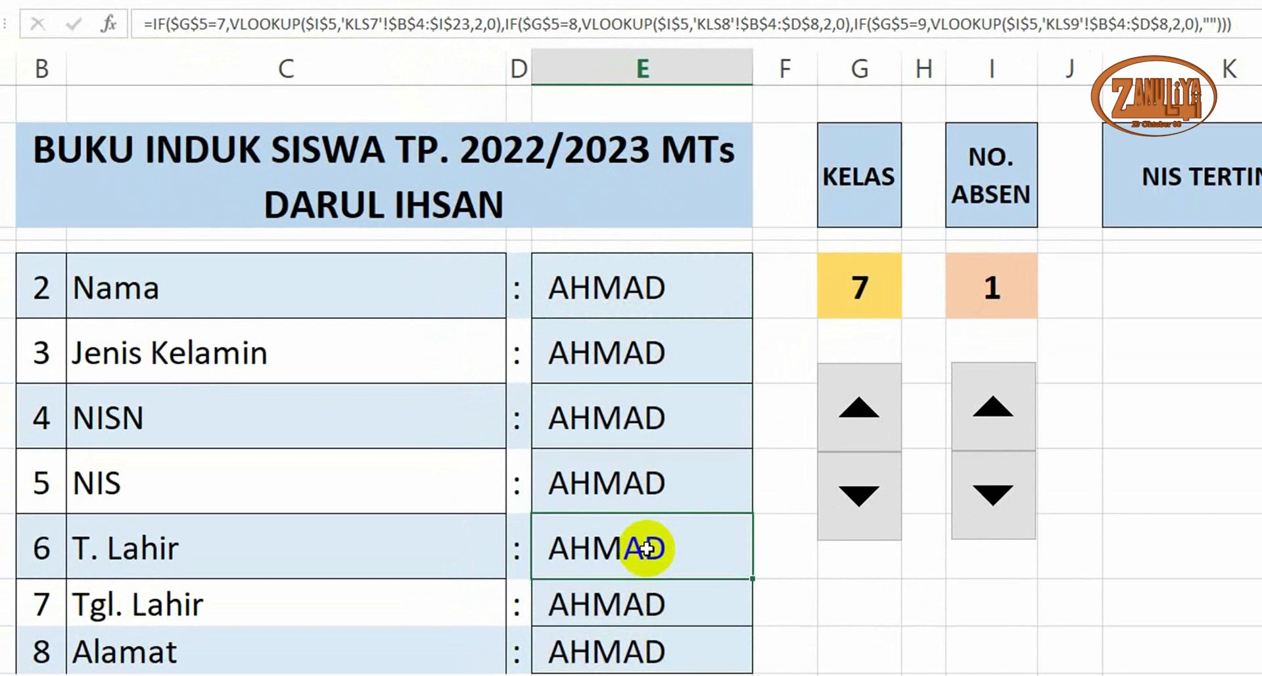
Set the column index of the KLS7 lookup to 3 for Jenis Kelamin and 4 for NISN
left_click(656, 361)
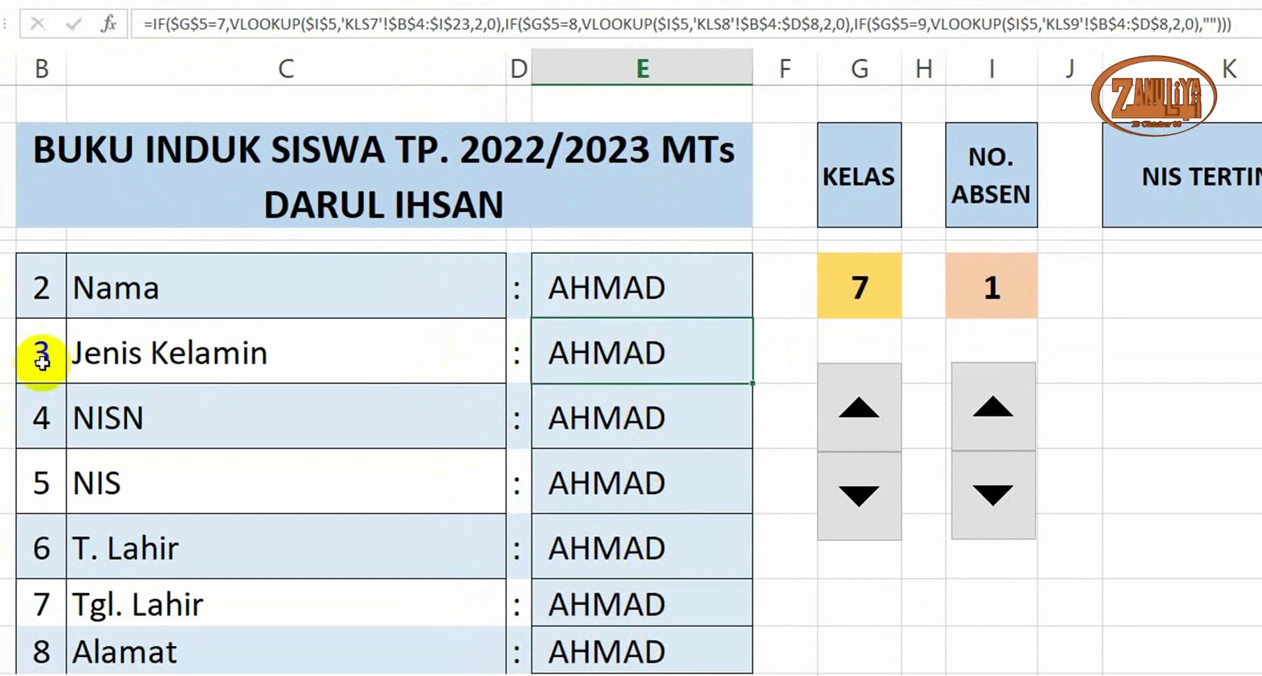
left_click(478, 26)
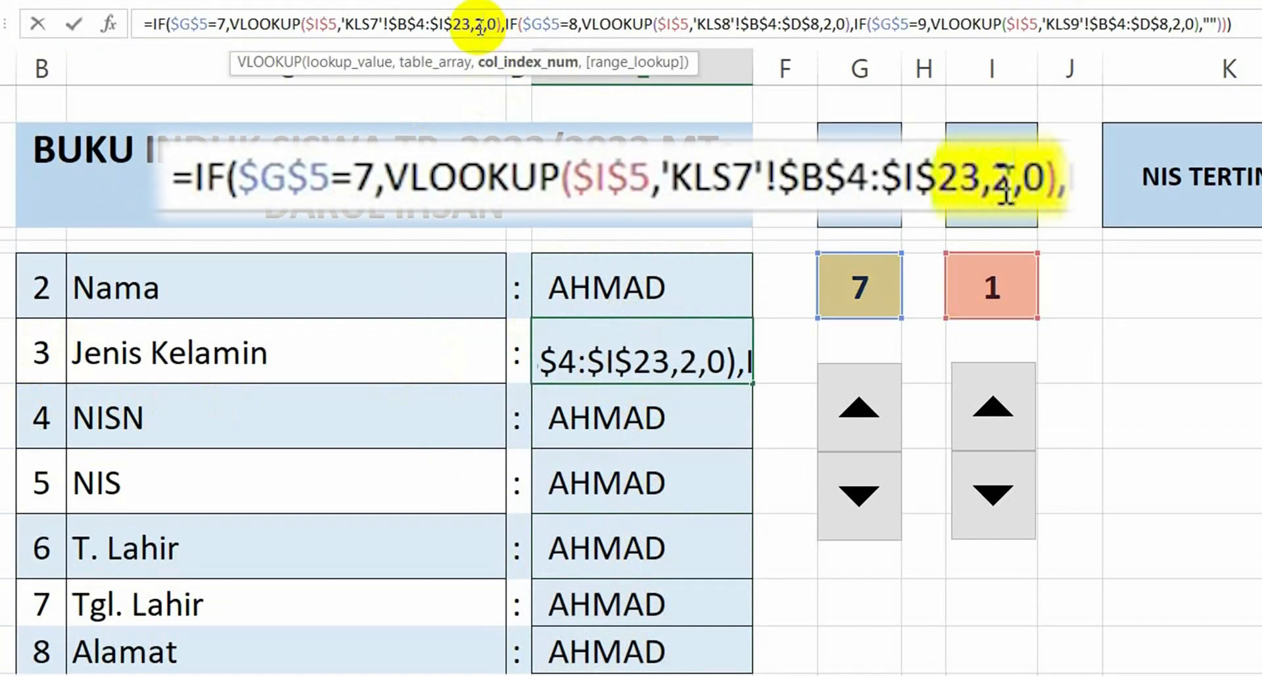
key("Delete")
type("3")
key("ctrl+Return")
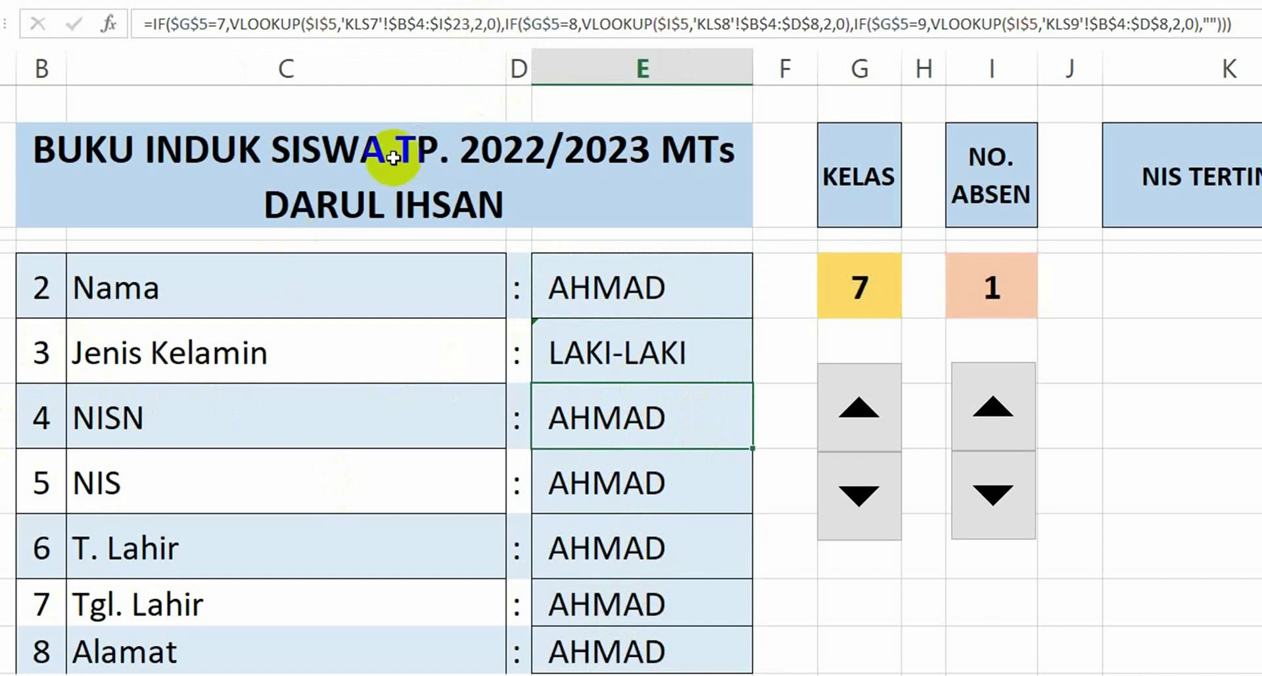
left_click(485, 30)
key("BackSpace")
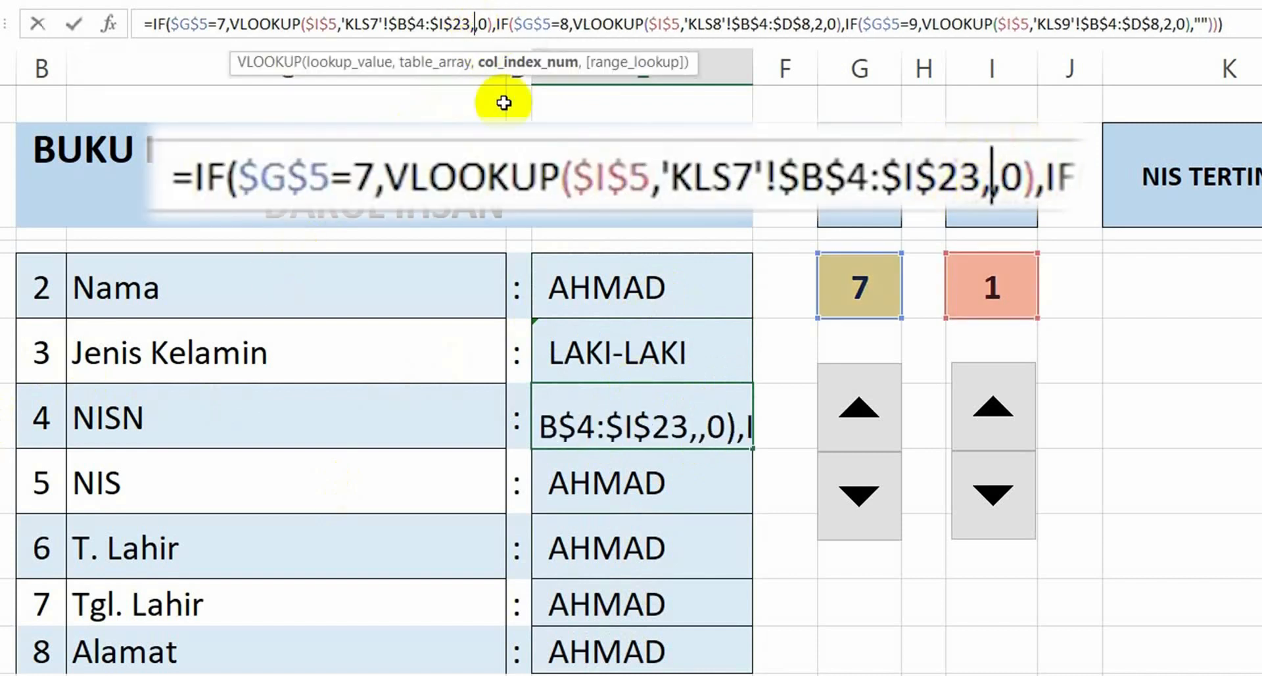
type("4")
key("Return")
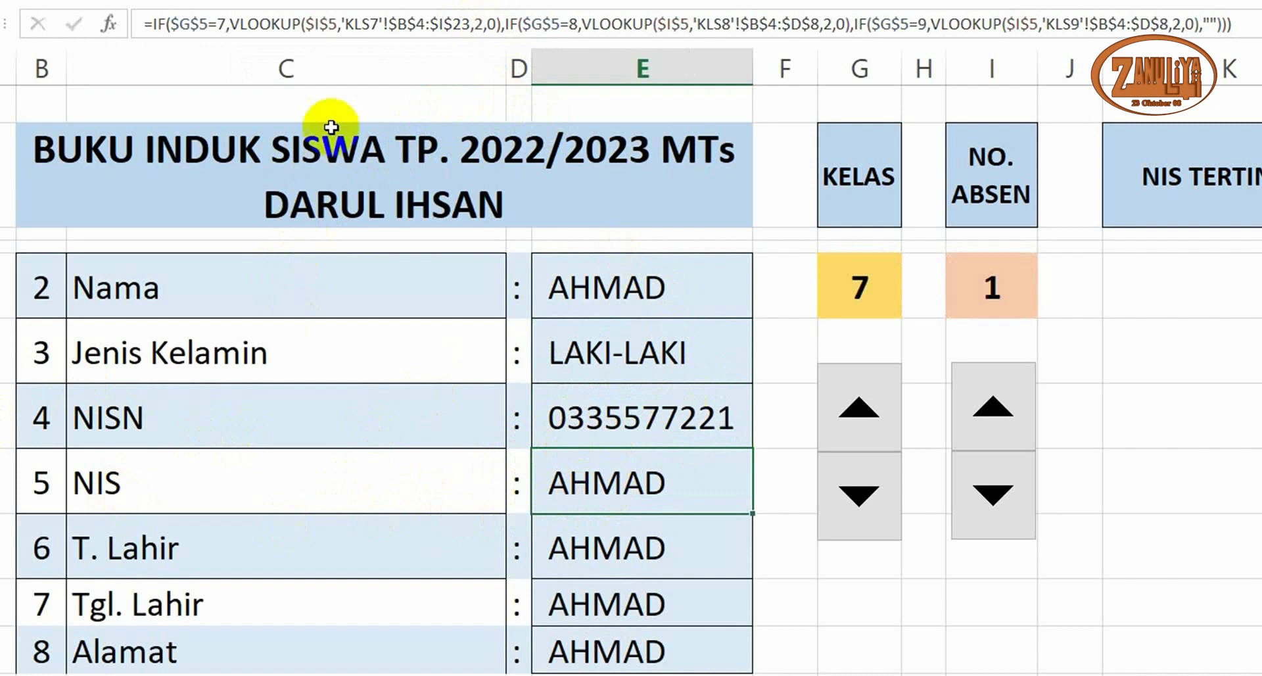
Set the column index of the KLS7 lookup to 5 for NIS and 6 for T. Lahir
left_click(485, 28)
key("BackSpace")
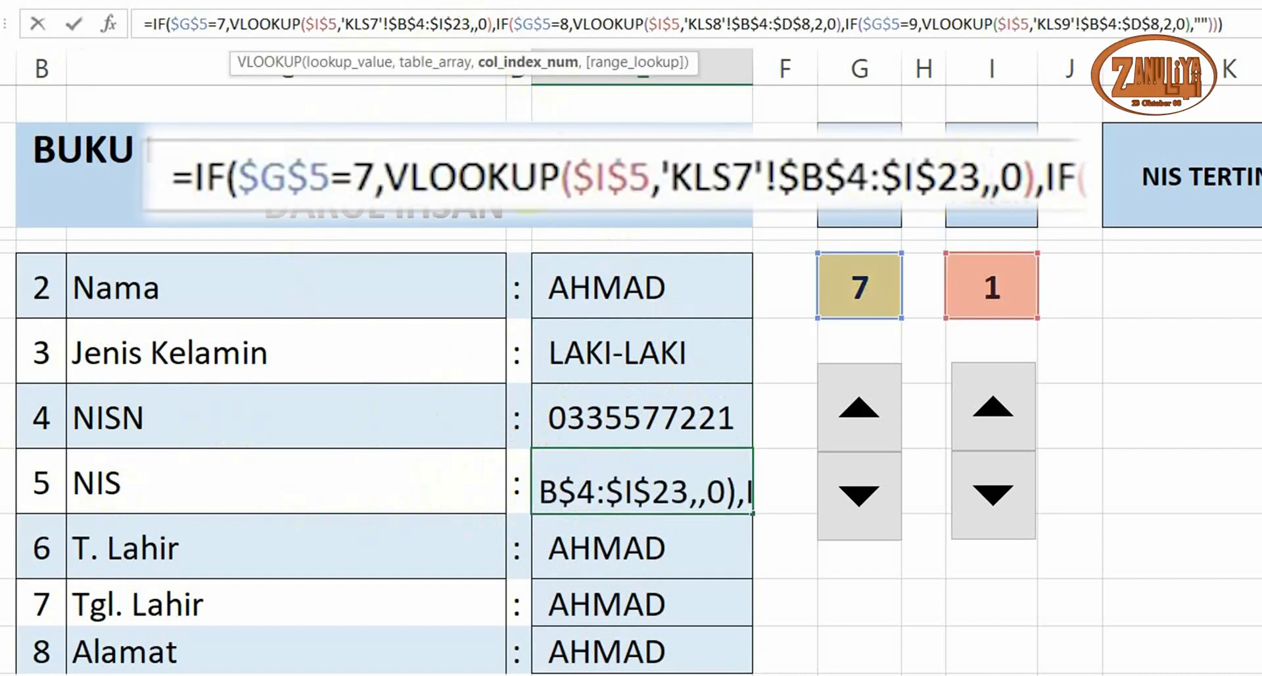
type("2")
key("Return")
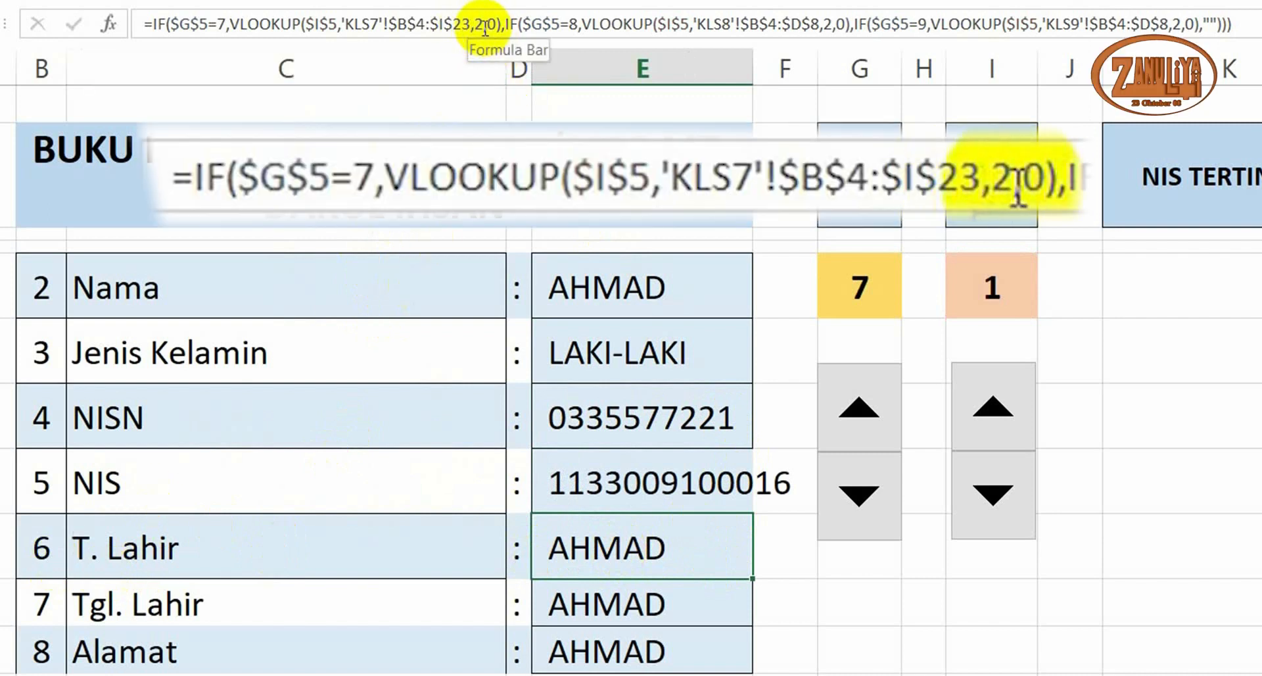
left_click(485, 26)
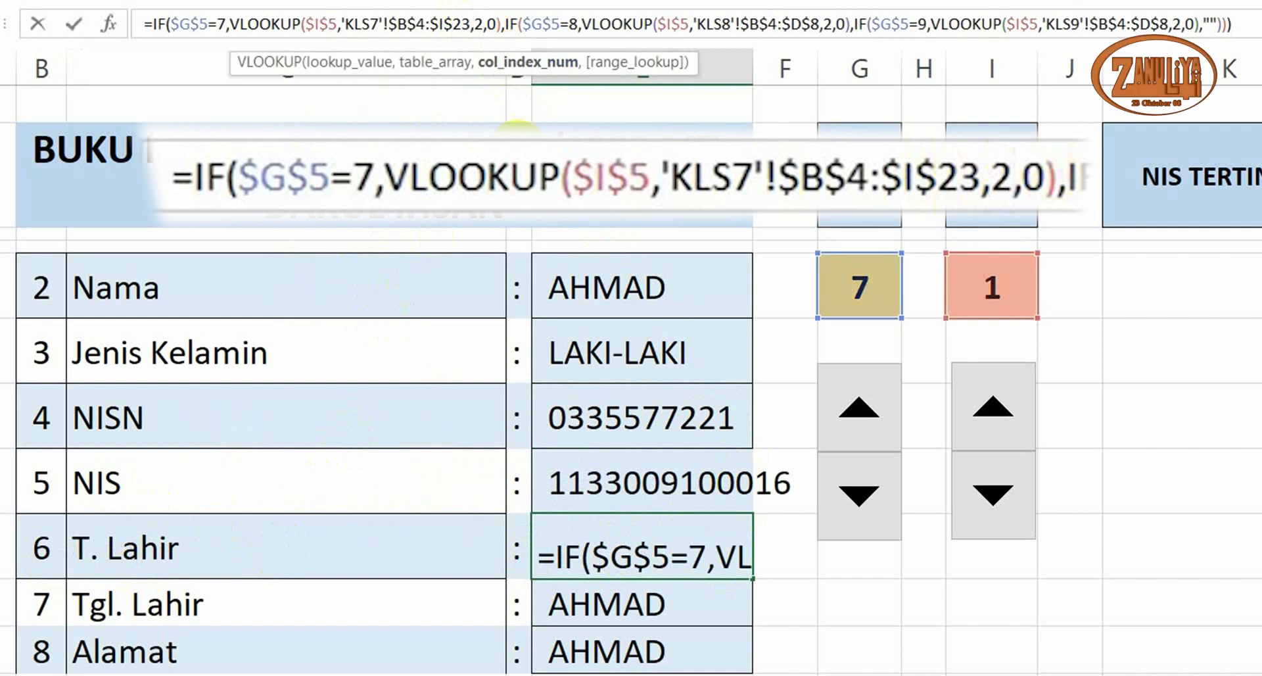
key("BackSpace")
type("2")
key("Return")
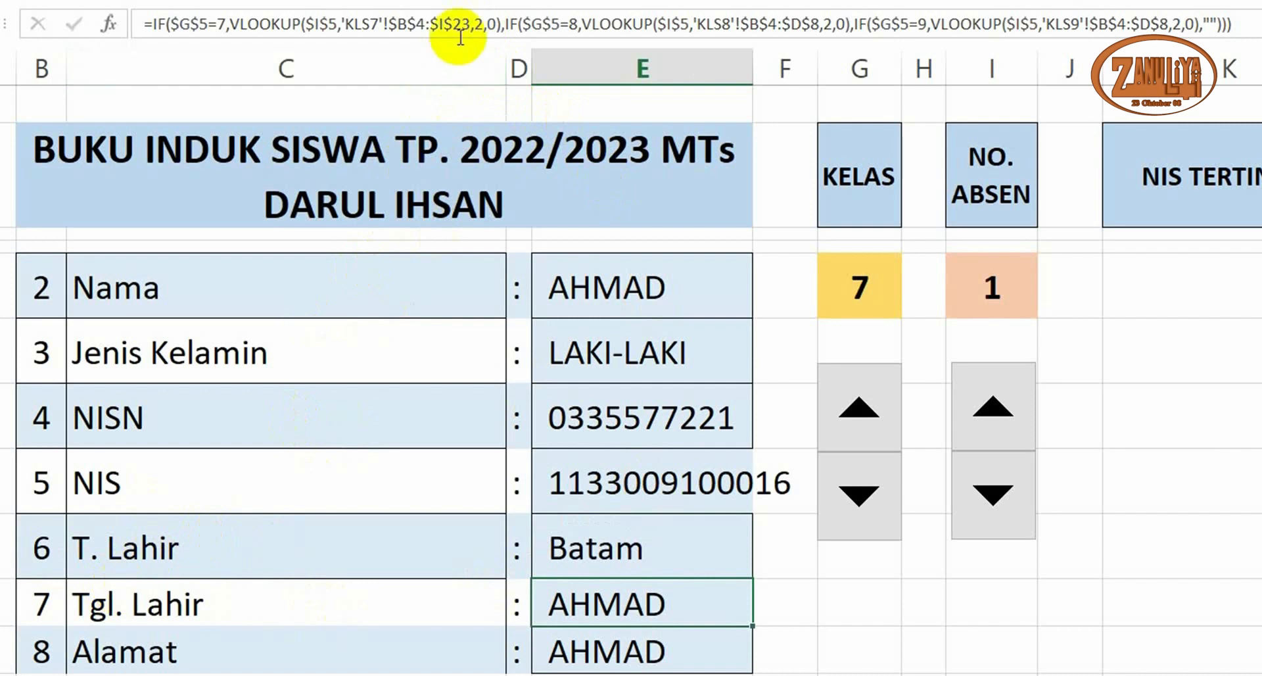
Set the column index of the KLS7 lookup to 7 for Tgl. Lahir and 8 for Alamat
left_click(484, 25)
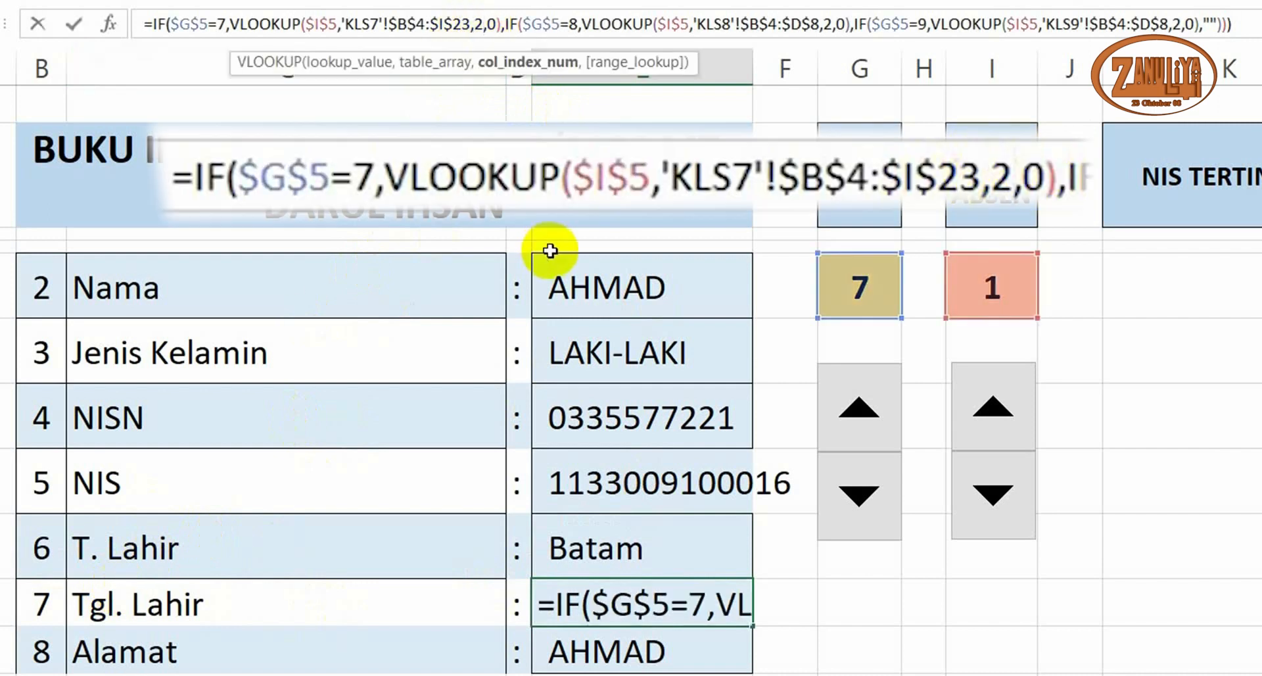
key("BackSpace")
type("7")
key("Return")
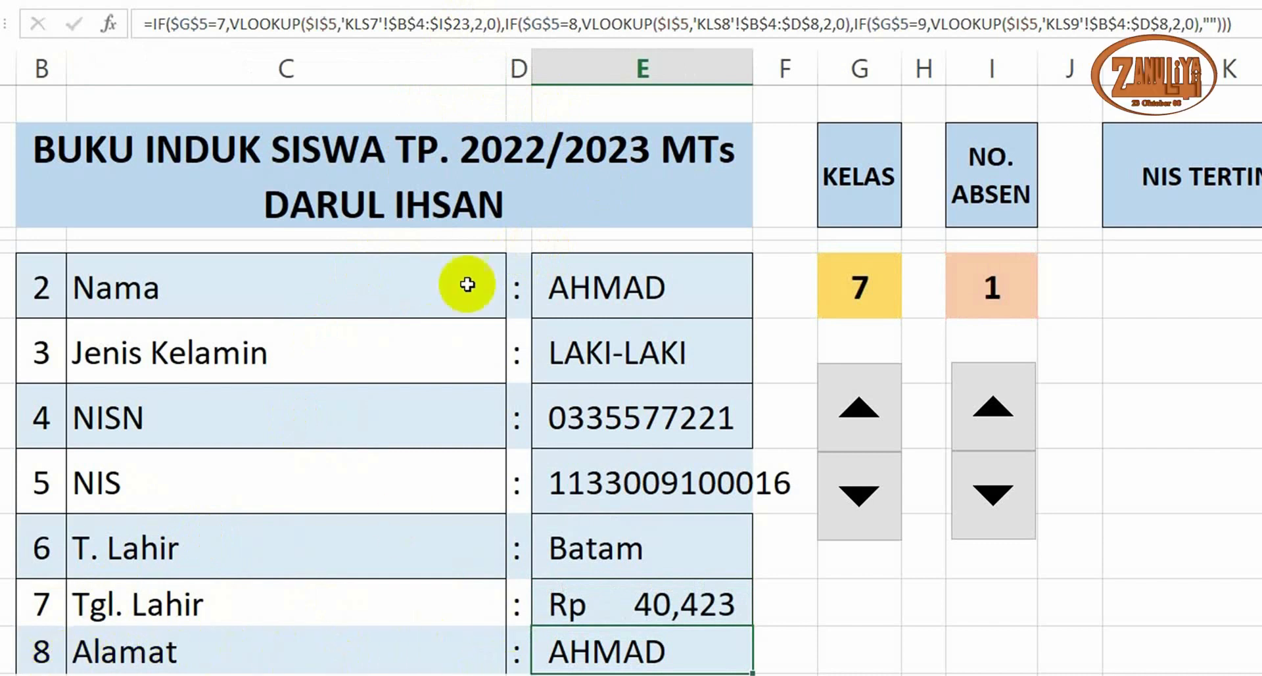
left_click(485, 24)
key("BackSpace")
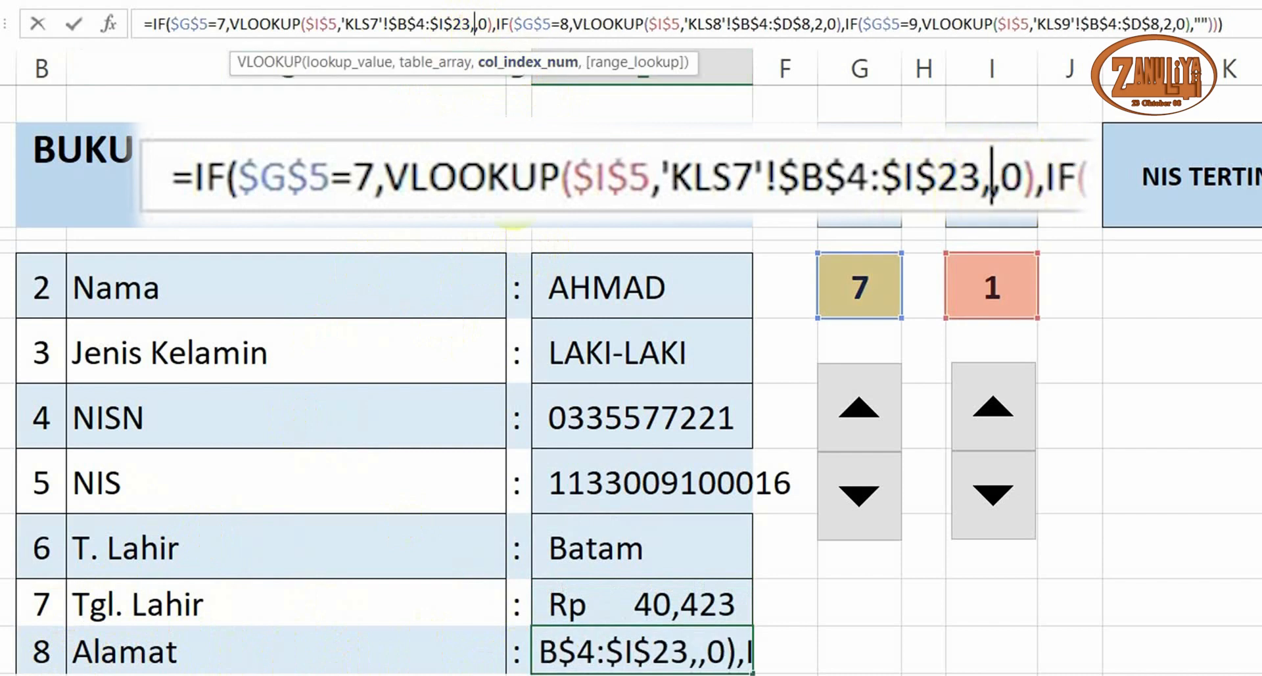
type("8")
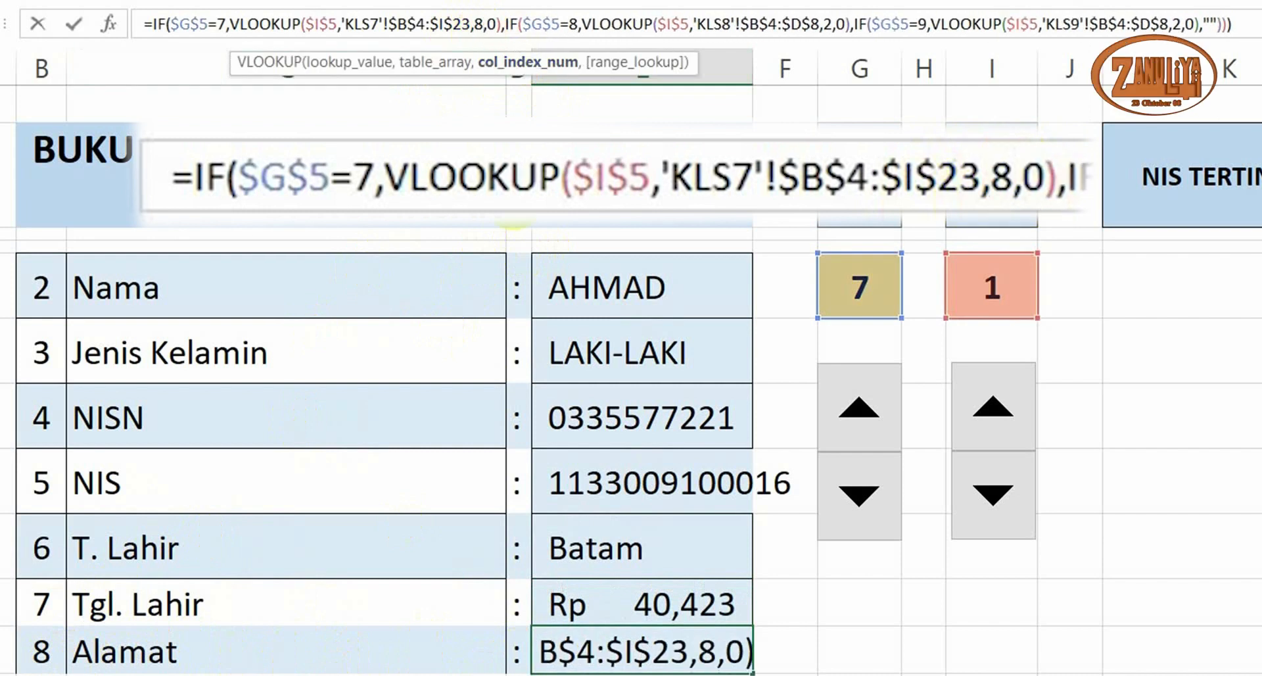
key("Return")
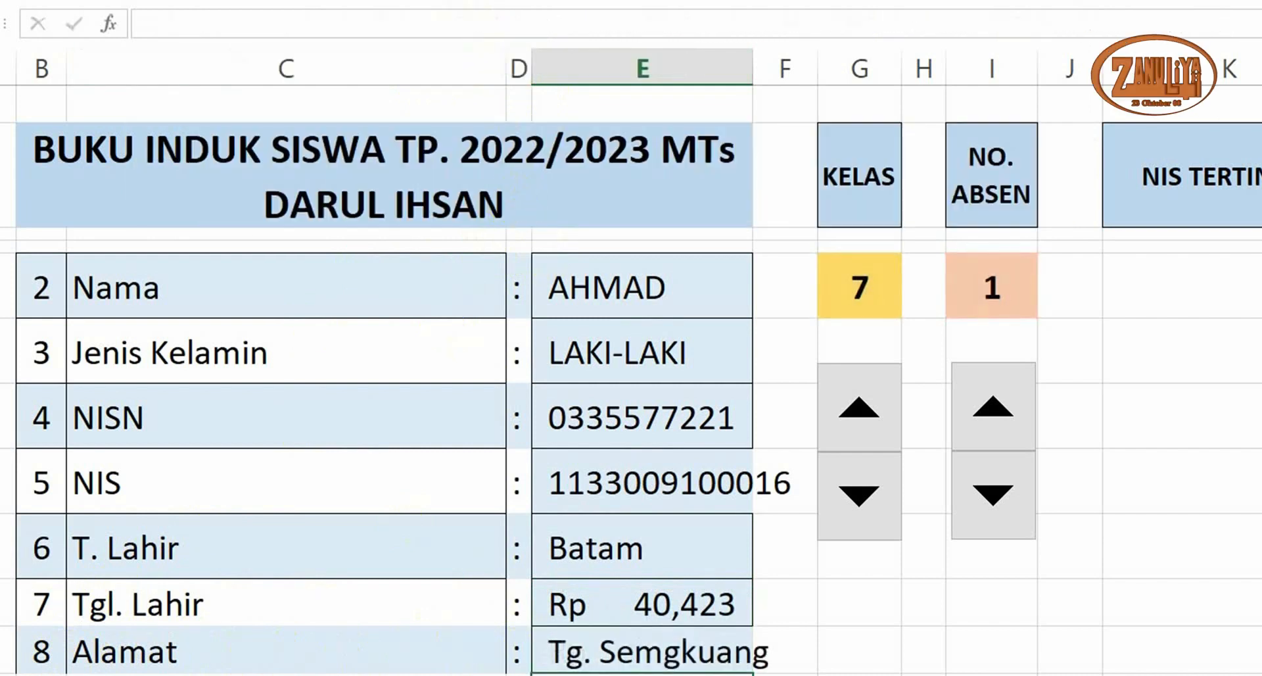
Format the Tgl. Lahir cell E10 as a date of the type 14 Maret 2012 with the Indonesian locale
left_click(581, 657)
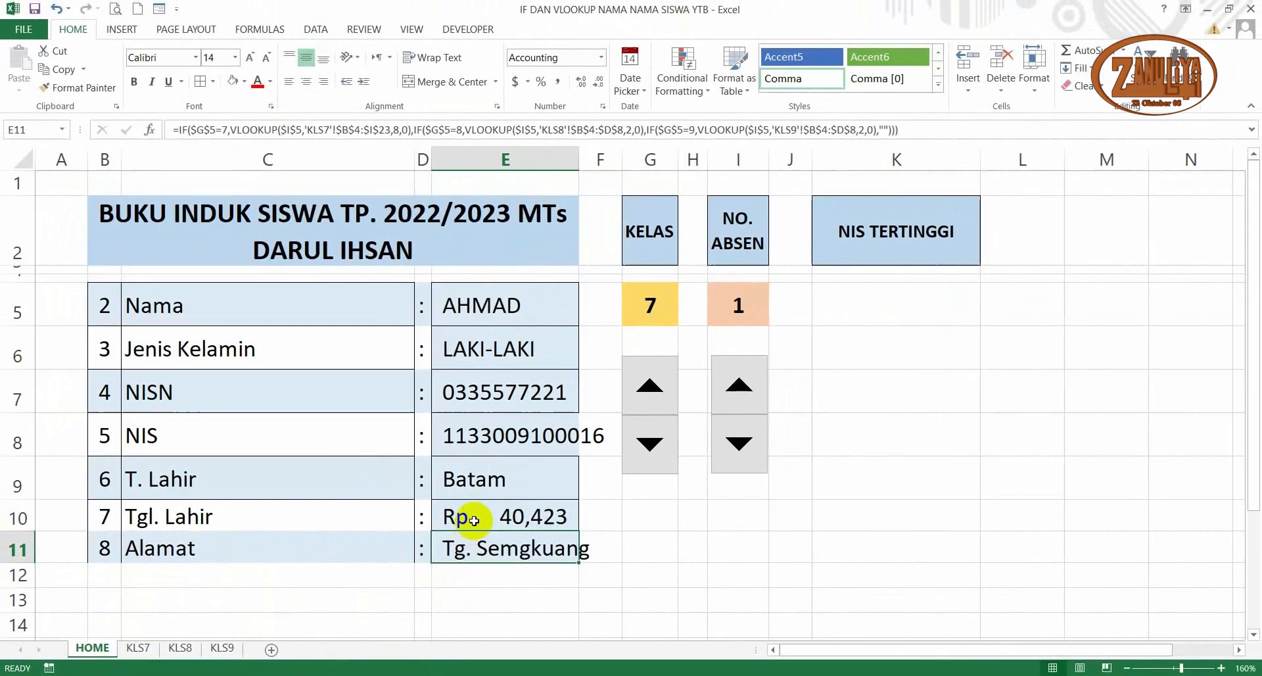
left_click(596, 609)
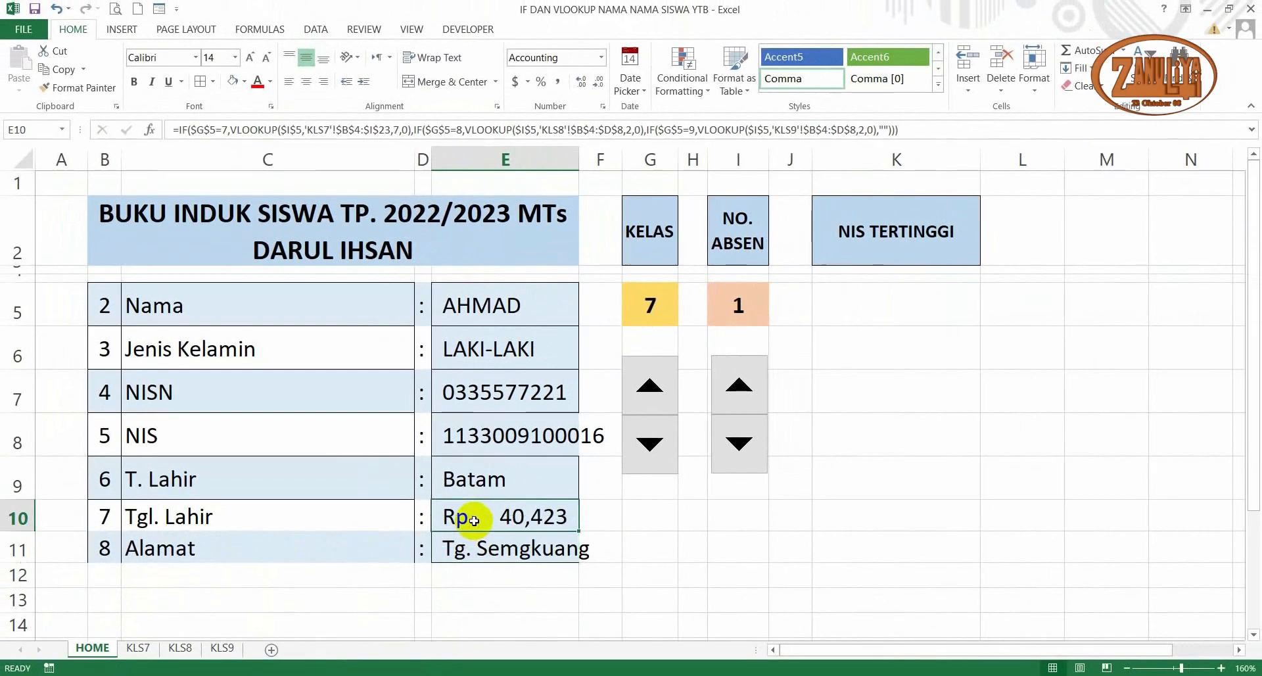
right_click(532, 520)
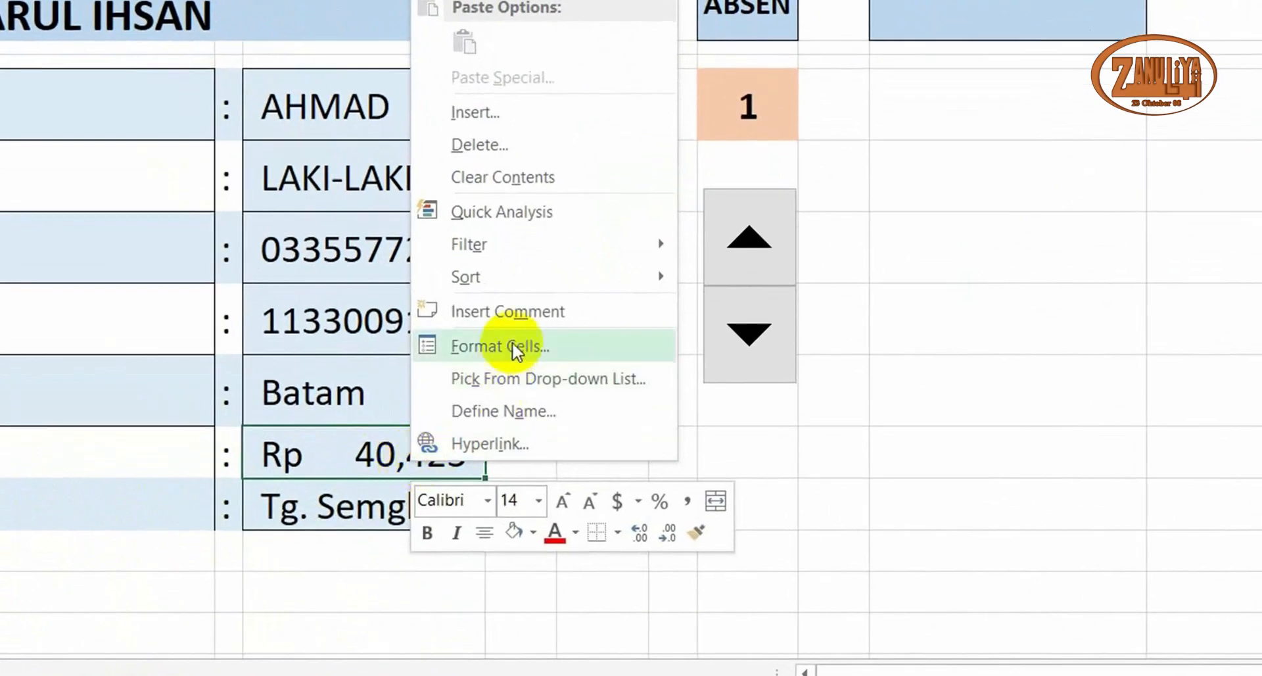
left_click(512, 344)
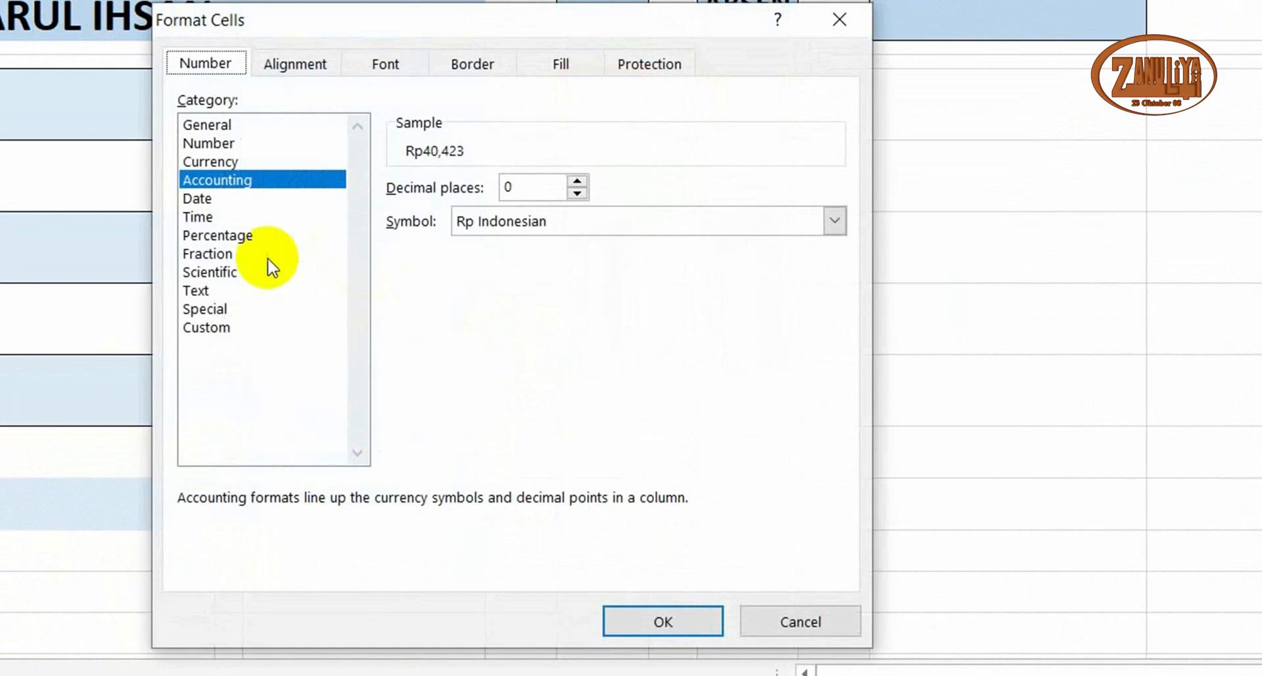
left_click(197, 198)
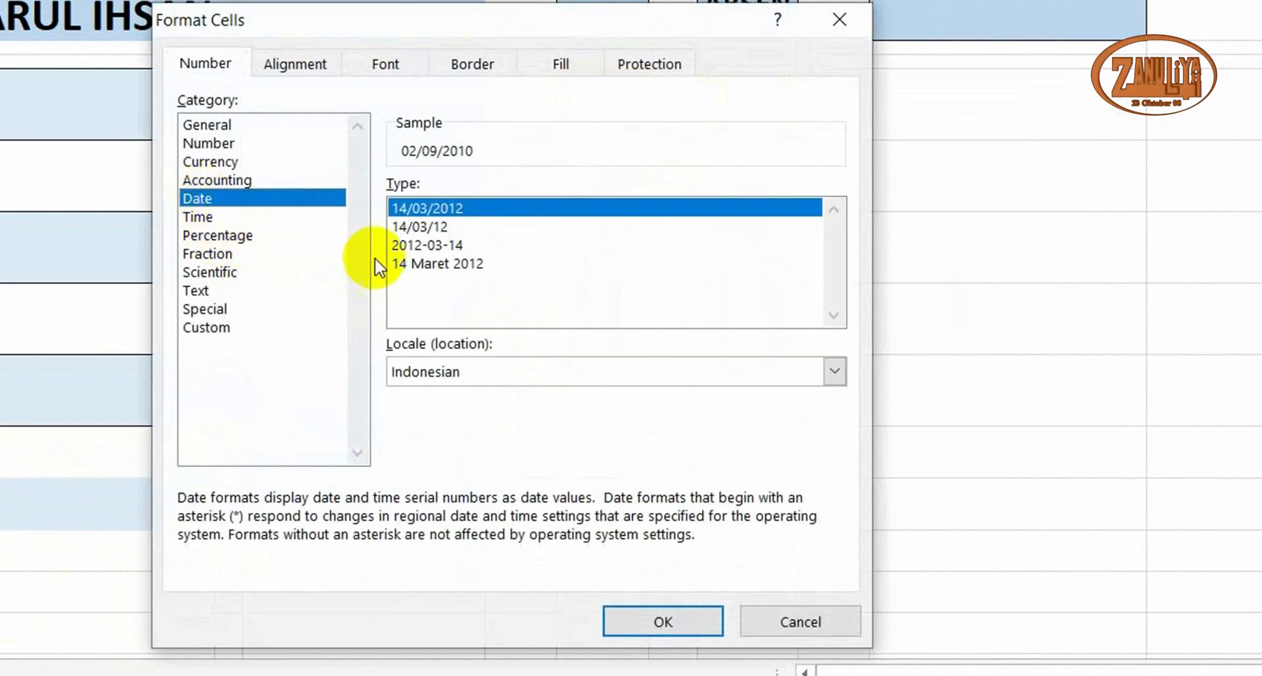
left_click(421, 264)
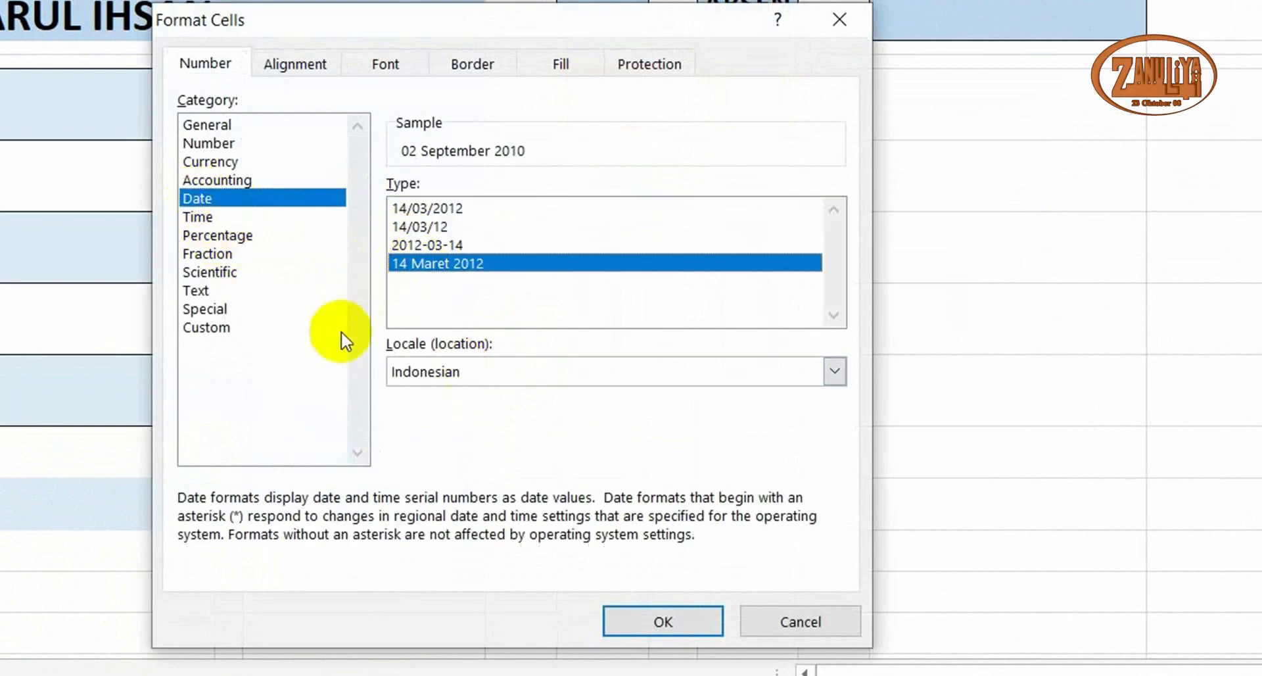
left_click(642, 631)
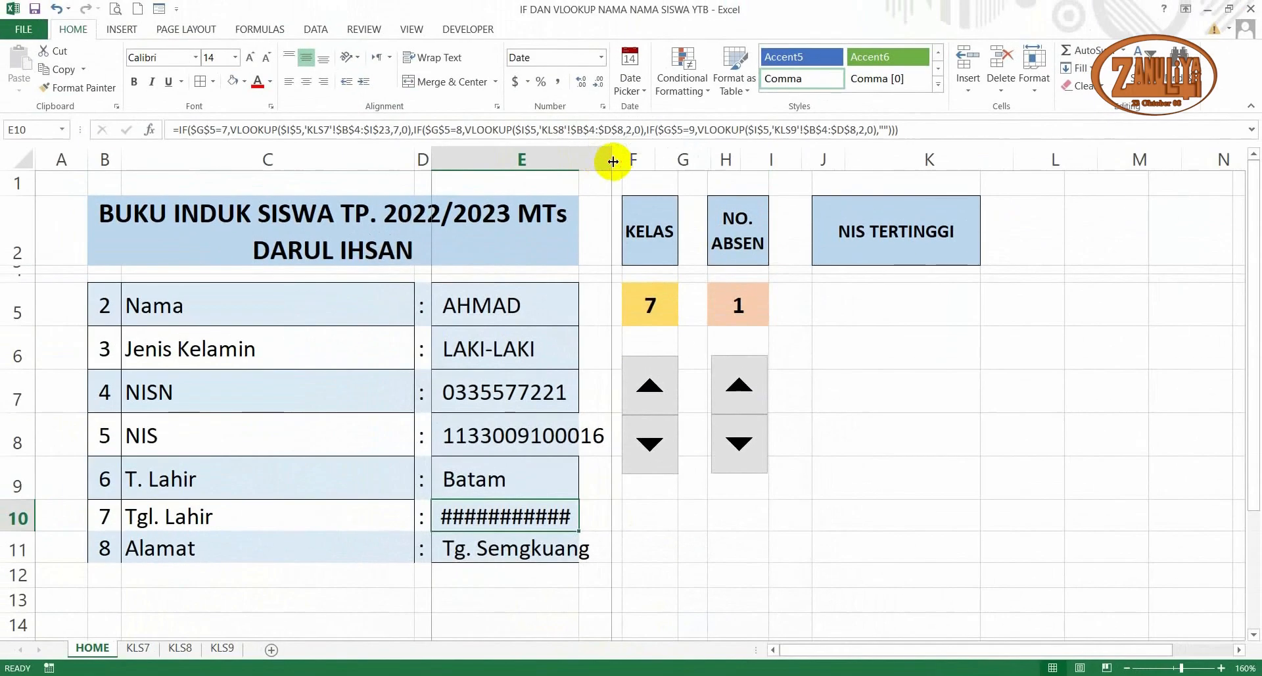
Widen column E until the full Tgl. Lahir date fits and align that date to the left
left_click_drag(612, 161, 626, 161)
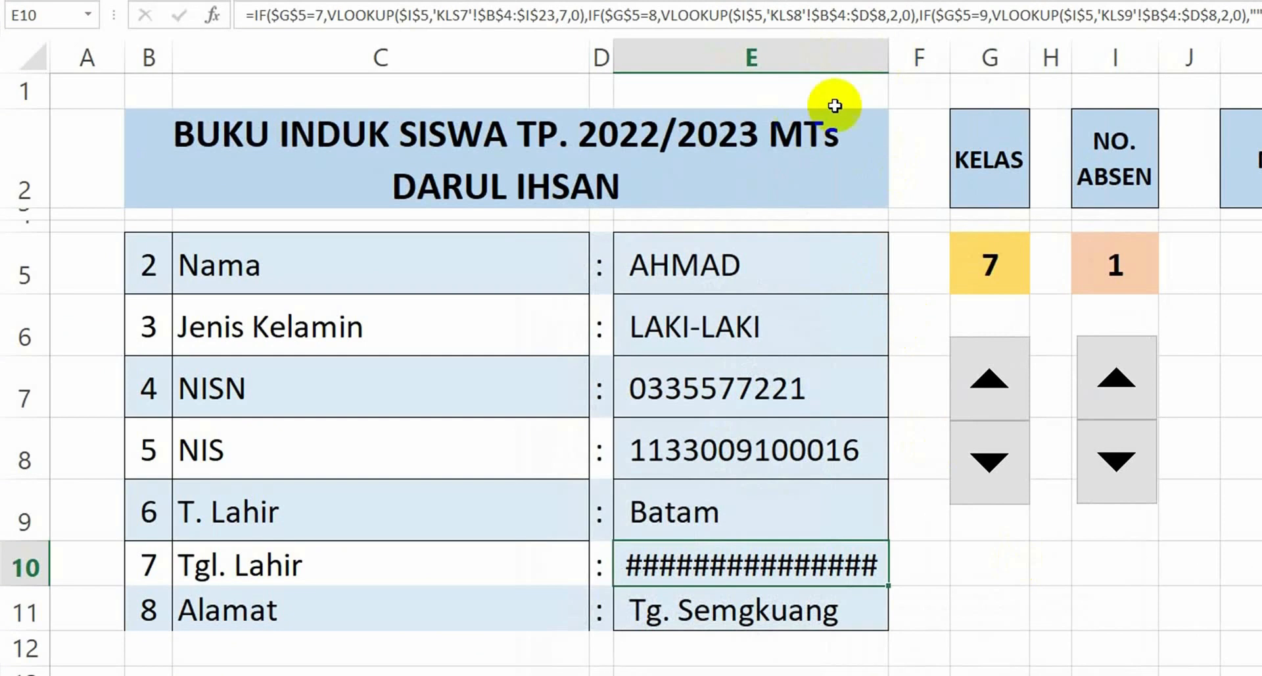
left_click_drag(889, 58, 922, 58)
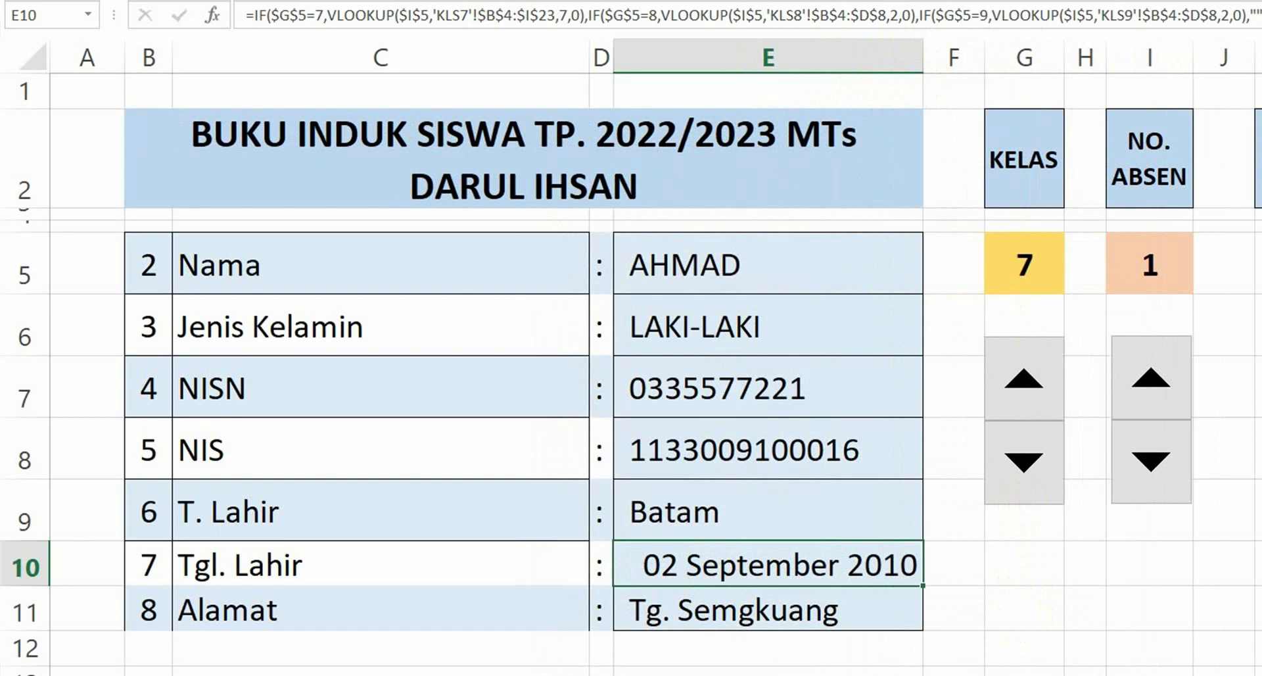
key("alt+h")
key("a")
key("l")
Test the class 7 lookups by stepping NO. ABSEN up to 4
left_click(992, 578)
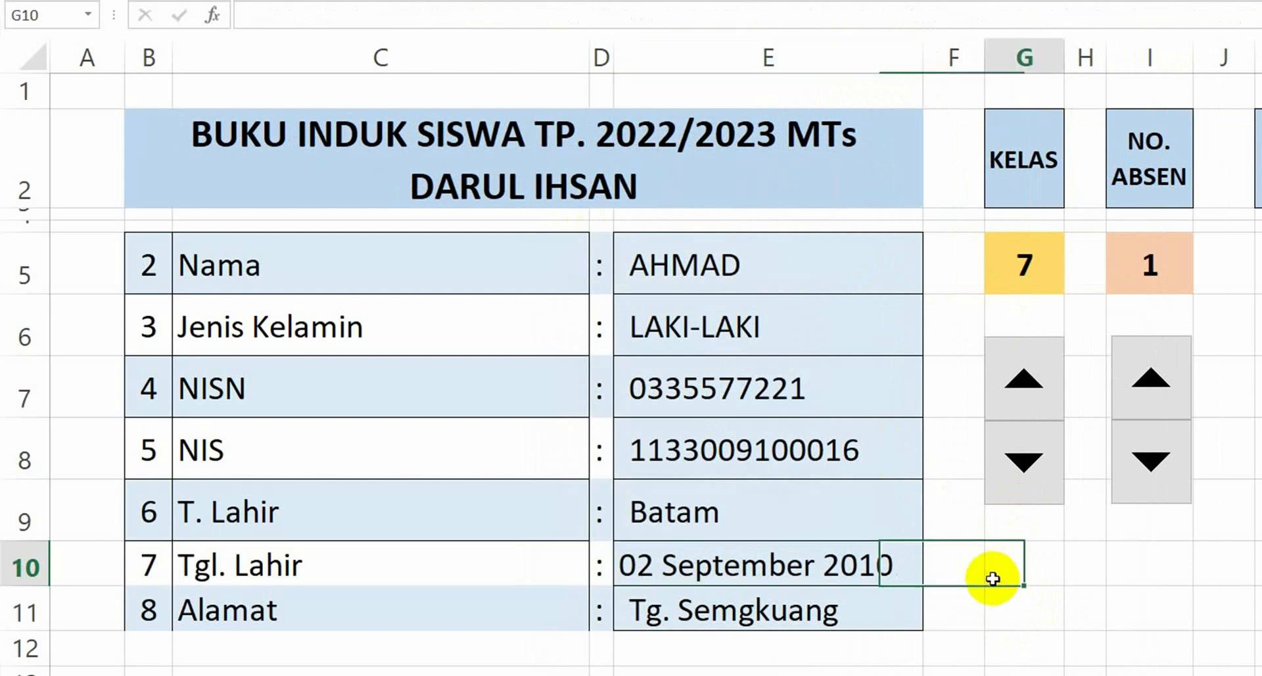
left_click(1151, 388)
left_click(1151, 388)
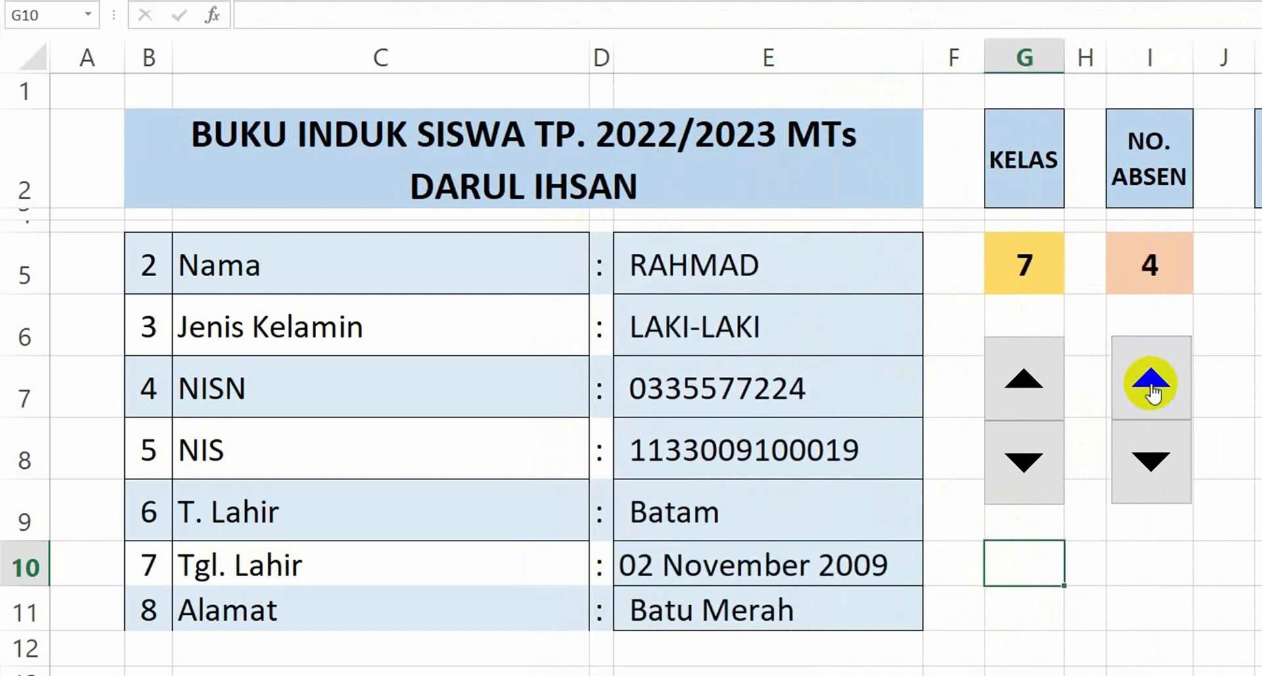
Check the class 7 lookups for further attendance numbers by stepping NO. ABSEN up to 9 and back down to 6
left_click(1151, 388)
left_click(1152, 387)
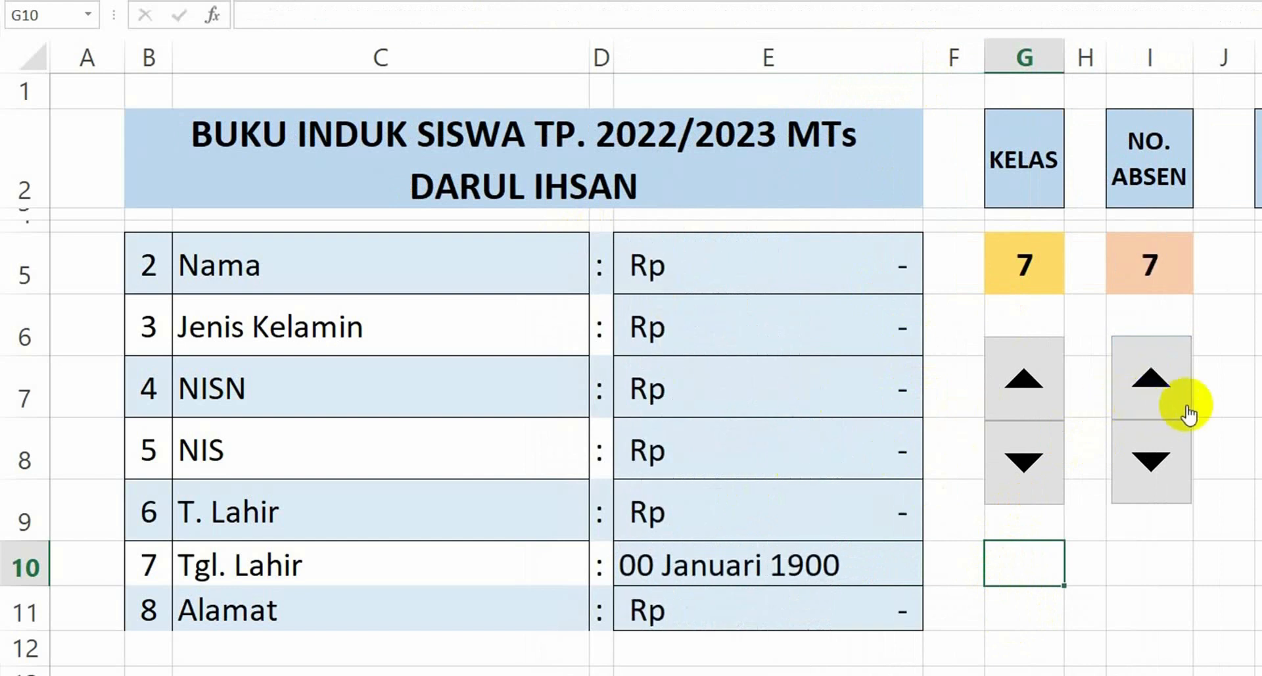
left_click(1157, 388)
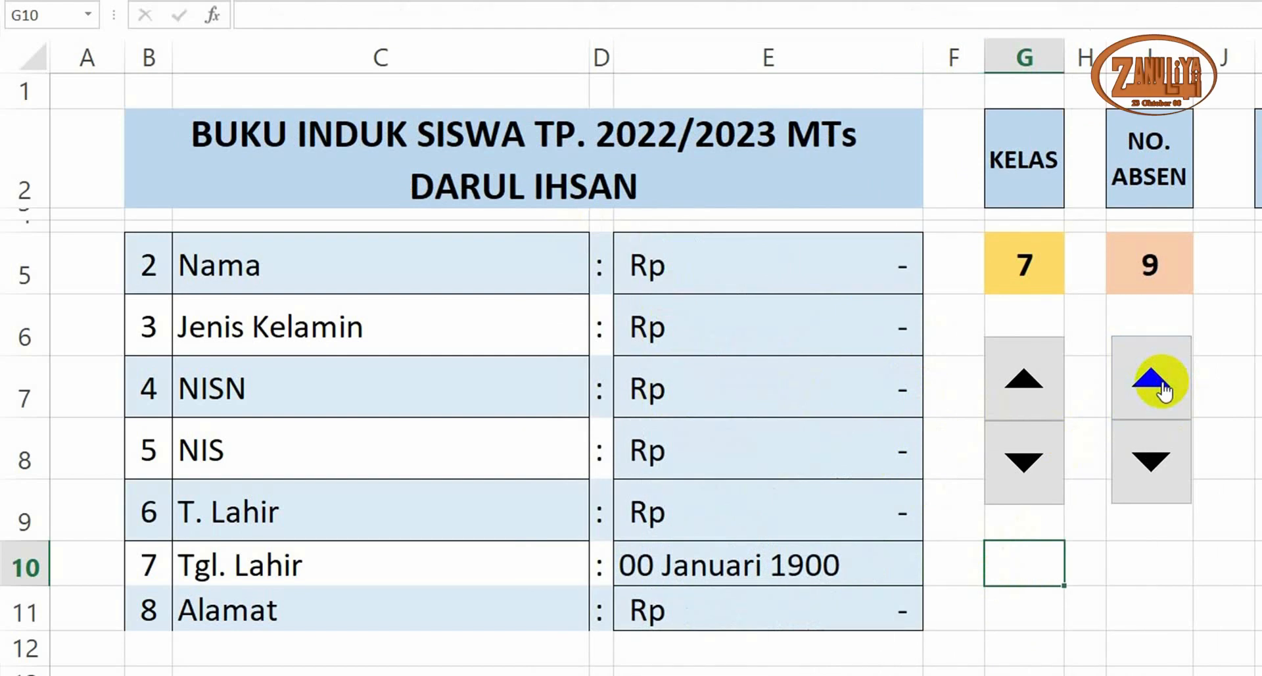
left_click(1157, 388)
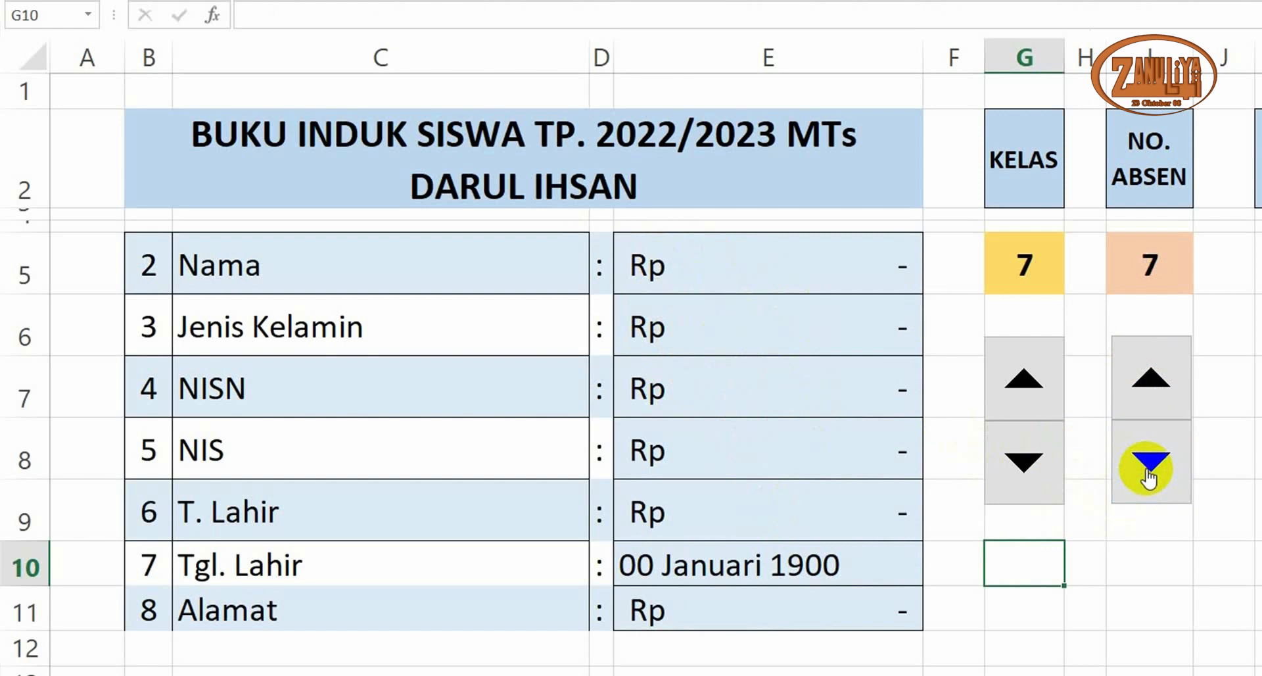
Set the number format of the Nama to T. Lahir value cells E5:E9 to General
left_click(650, 267)
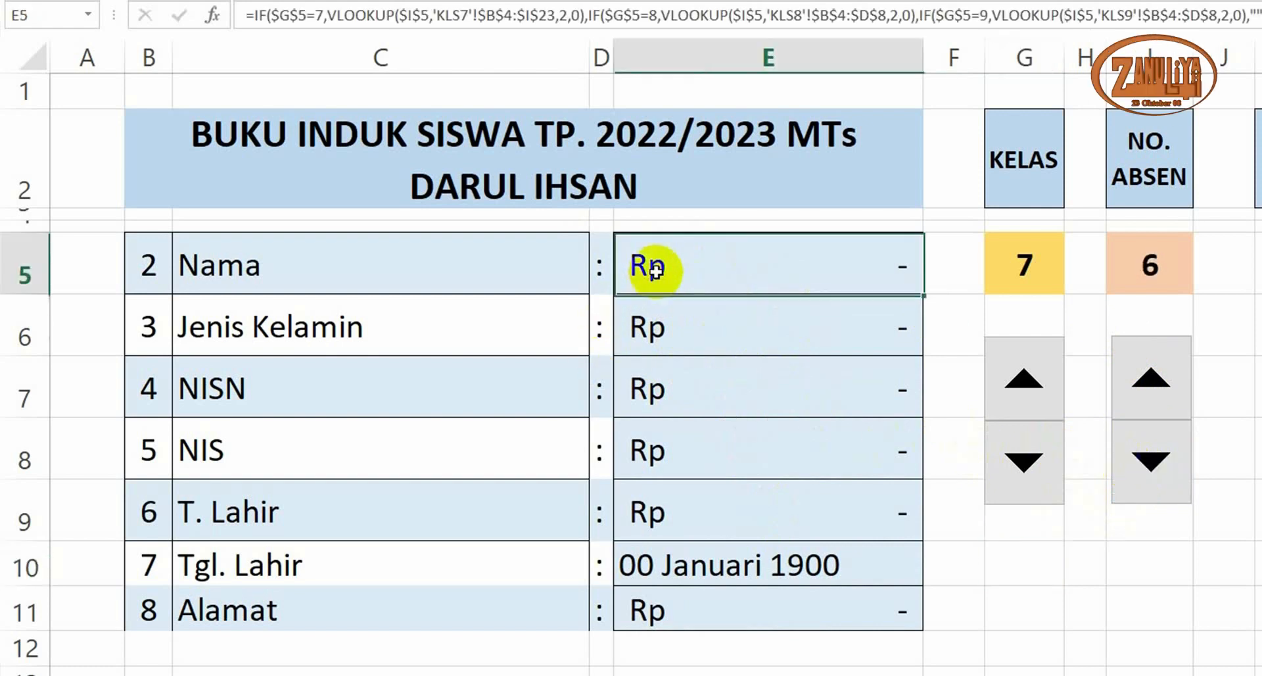
left_click(723, 522, "shift")
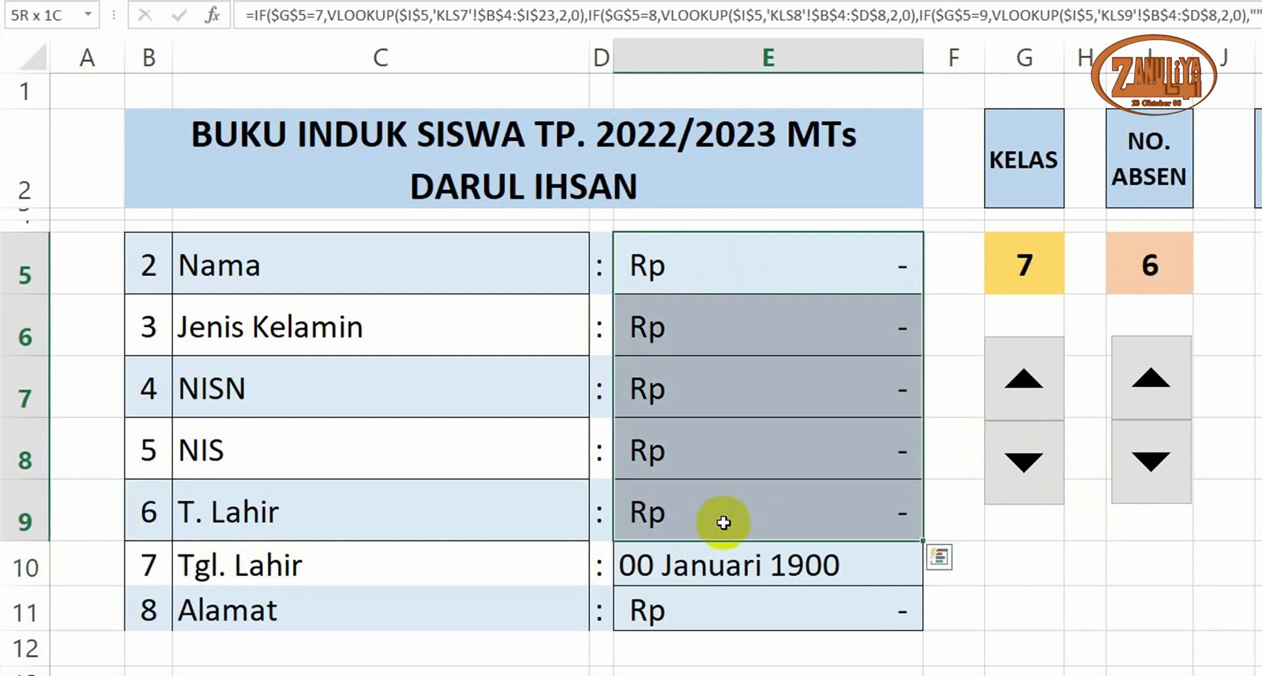
right_click(728, 371)
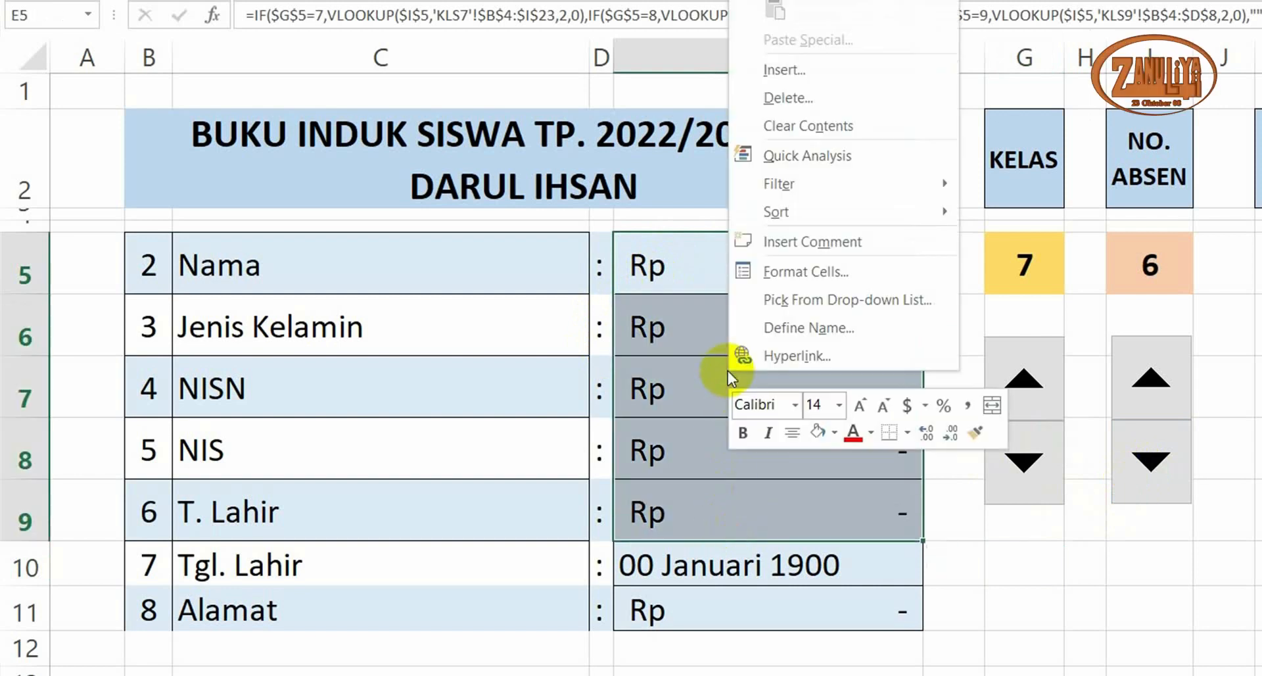
left_click(791, 274)
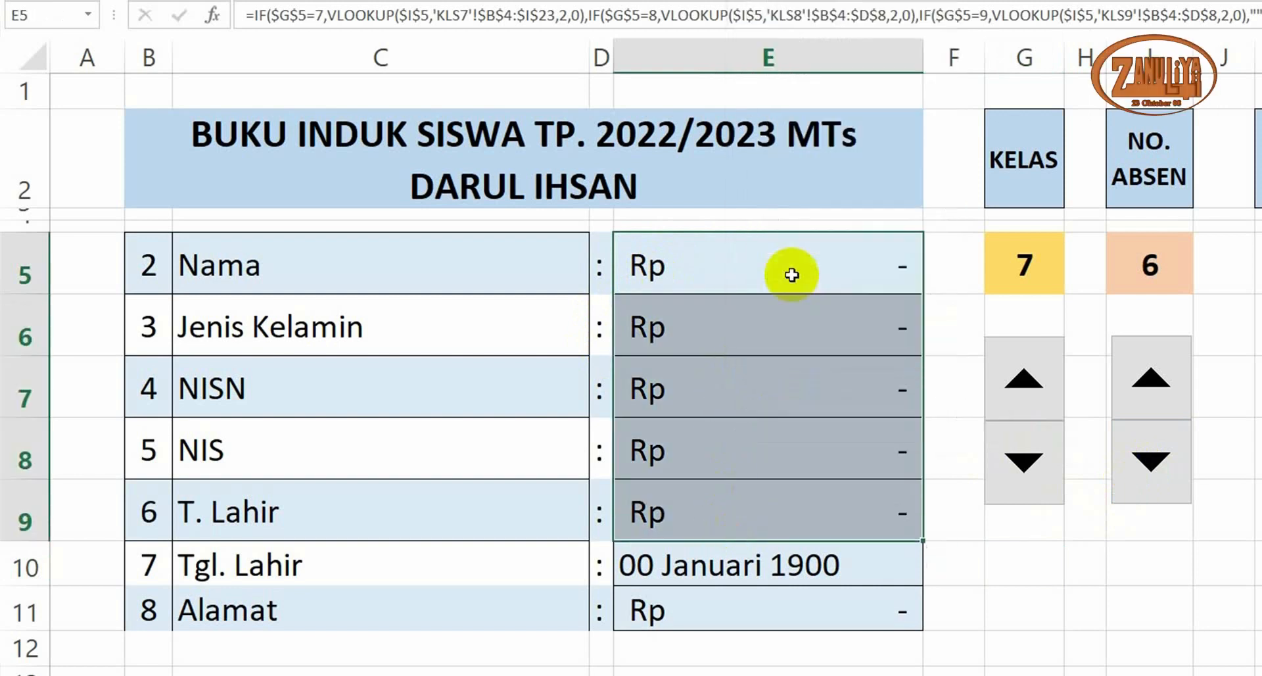
left_click(534, 88)
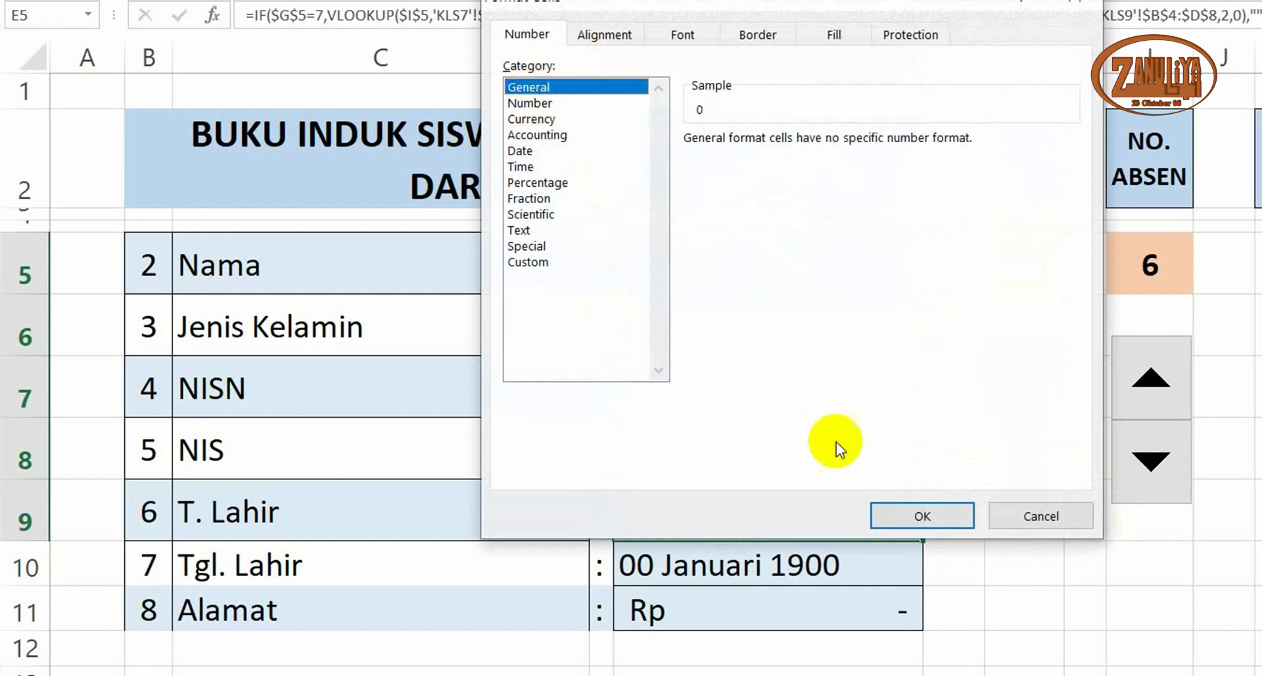
left_click(896, 514)
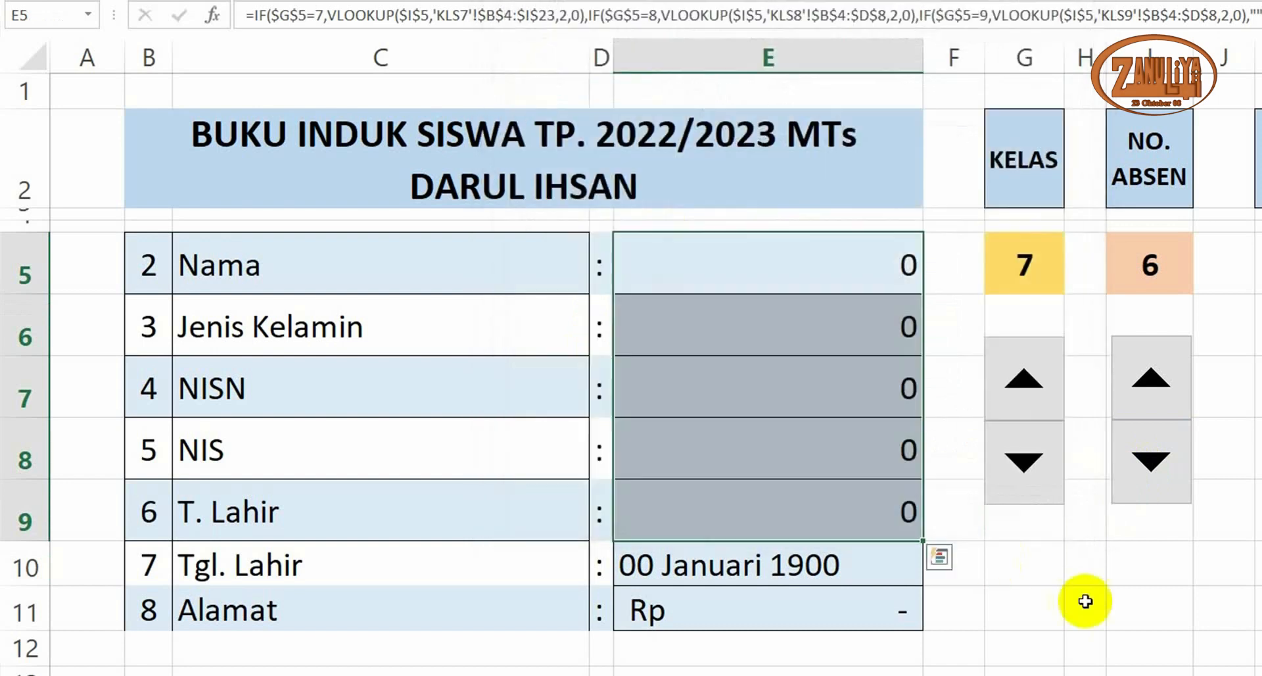
Set the number format of the Alamat value cell E11 to General
left_click(822, 378)
left_click(723, 612)
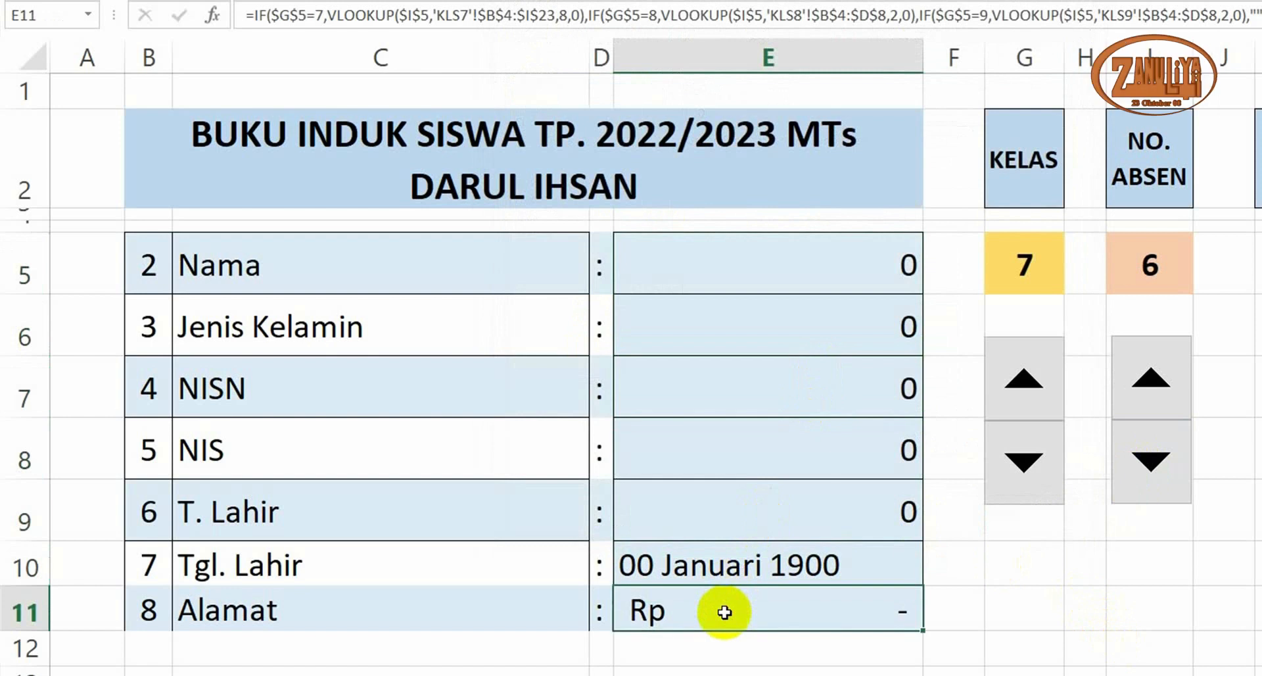
right_click(723, 612)
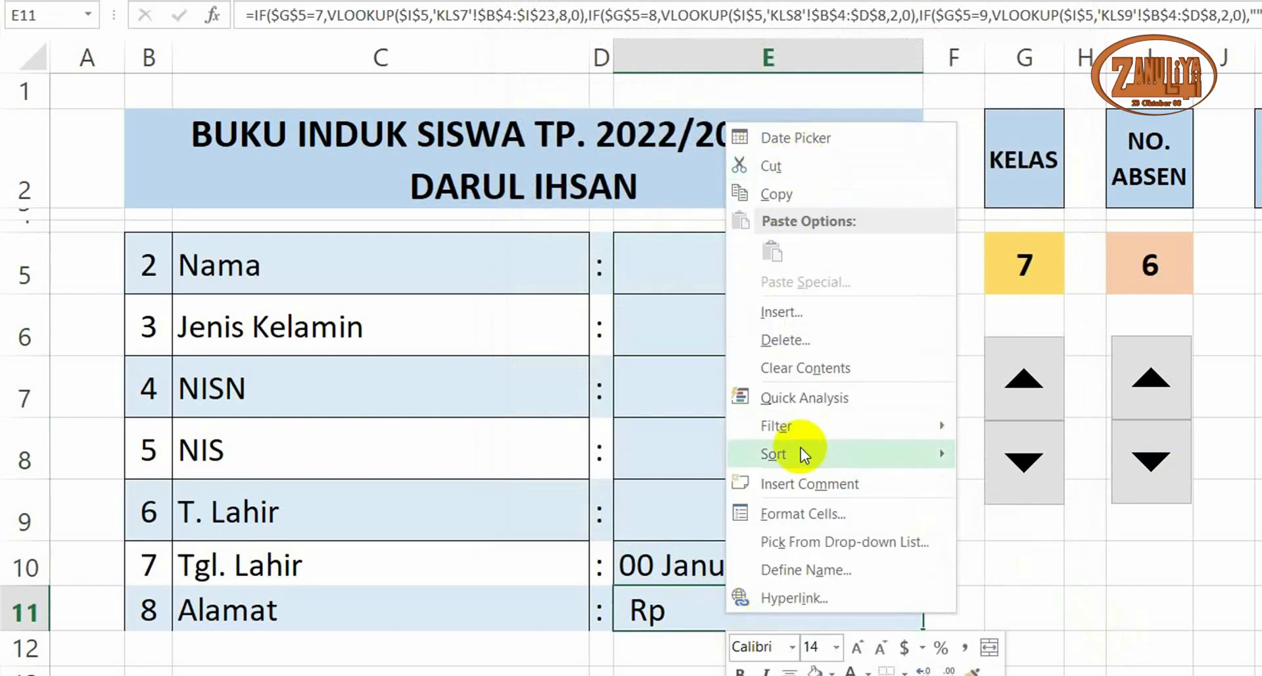
left_click(803, 513)
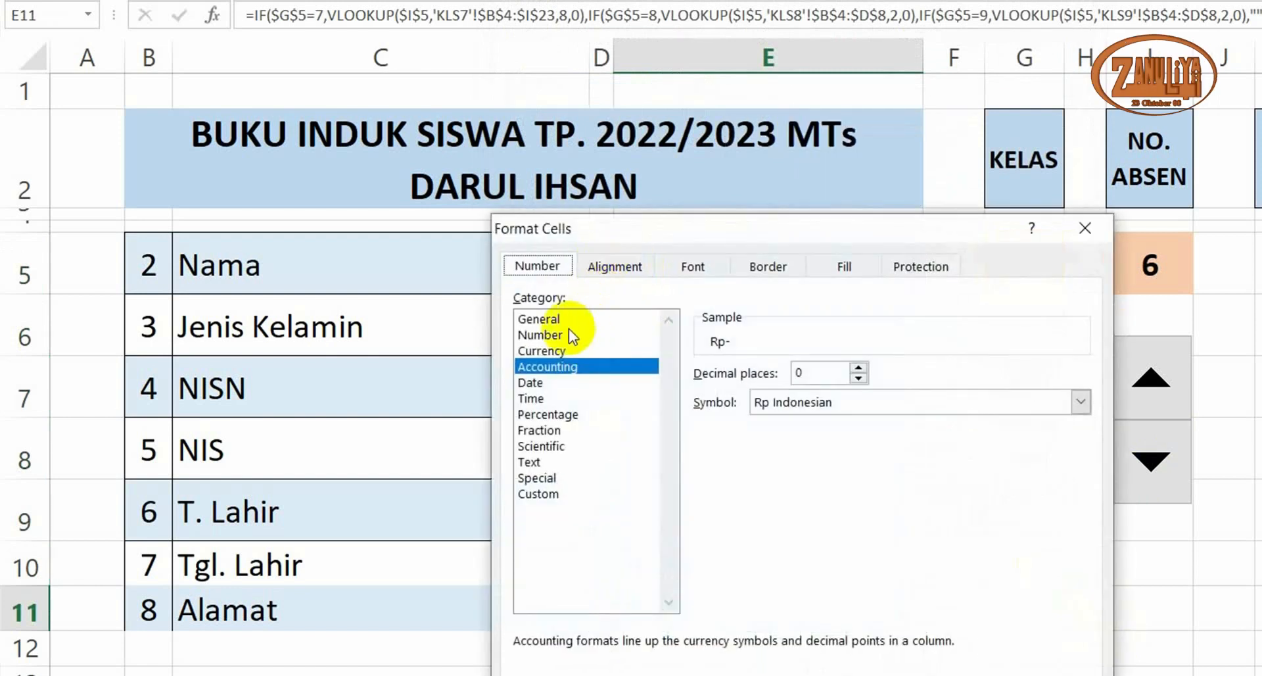
left_click(537, 319)
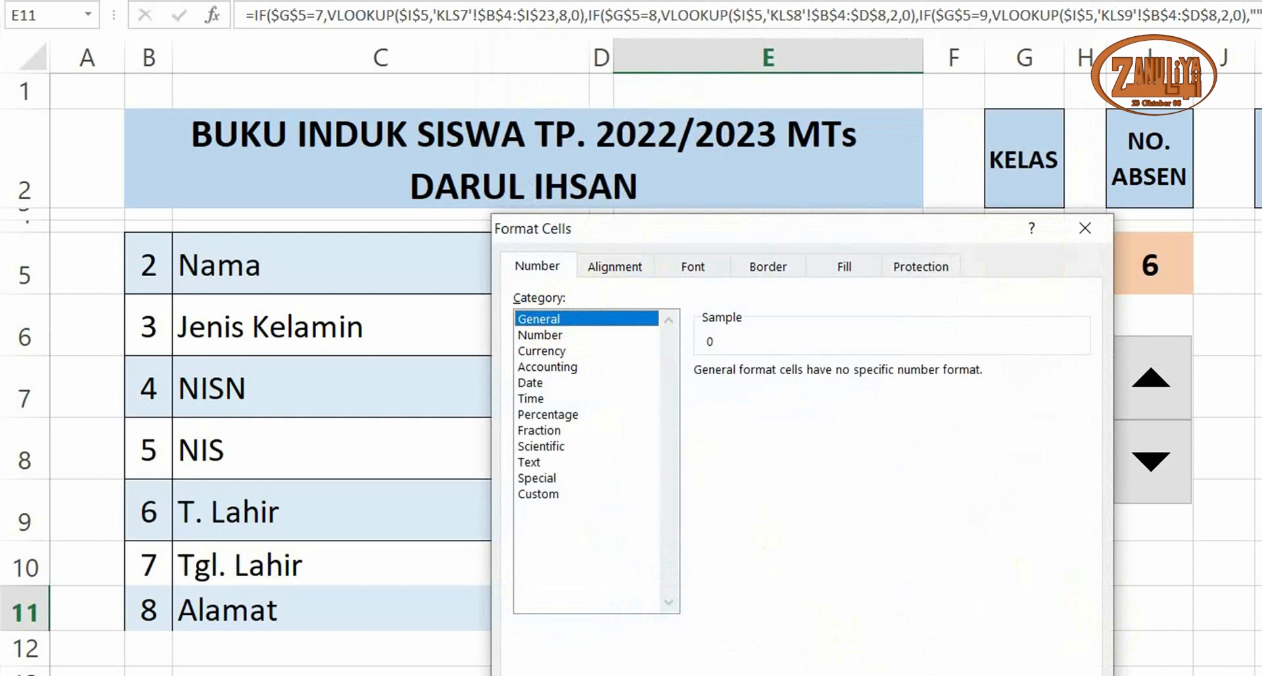
key("Return")
left_click(1183, 671)
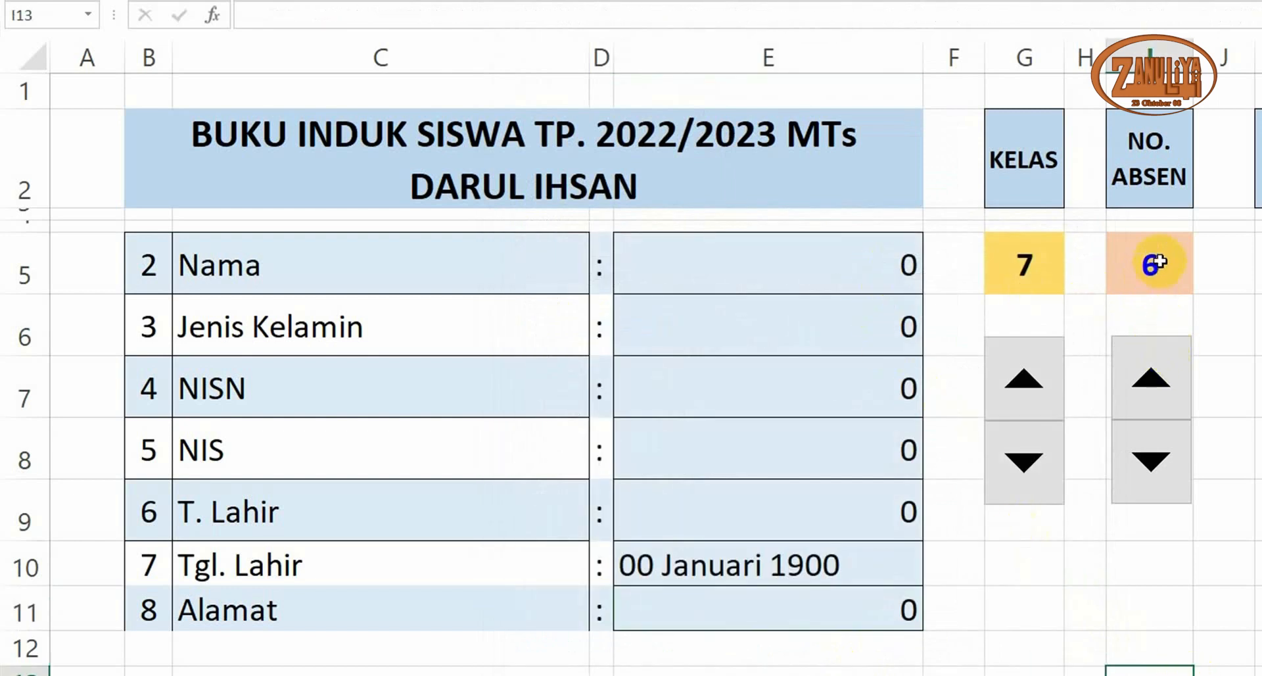
Step NO. ABSEN up to 16 and back to 7, and review the formulas of Nama and Jenis Kelamin
left_click(1160, 373)
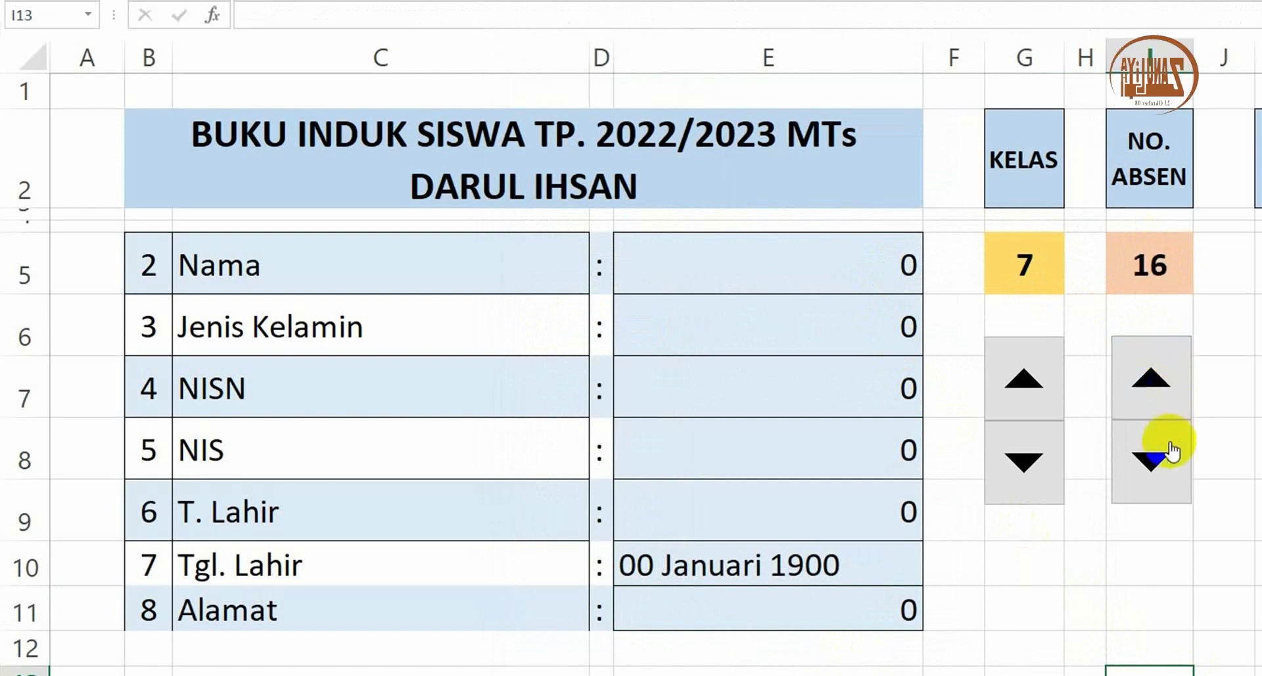
left_click(1152, 466)
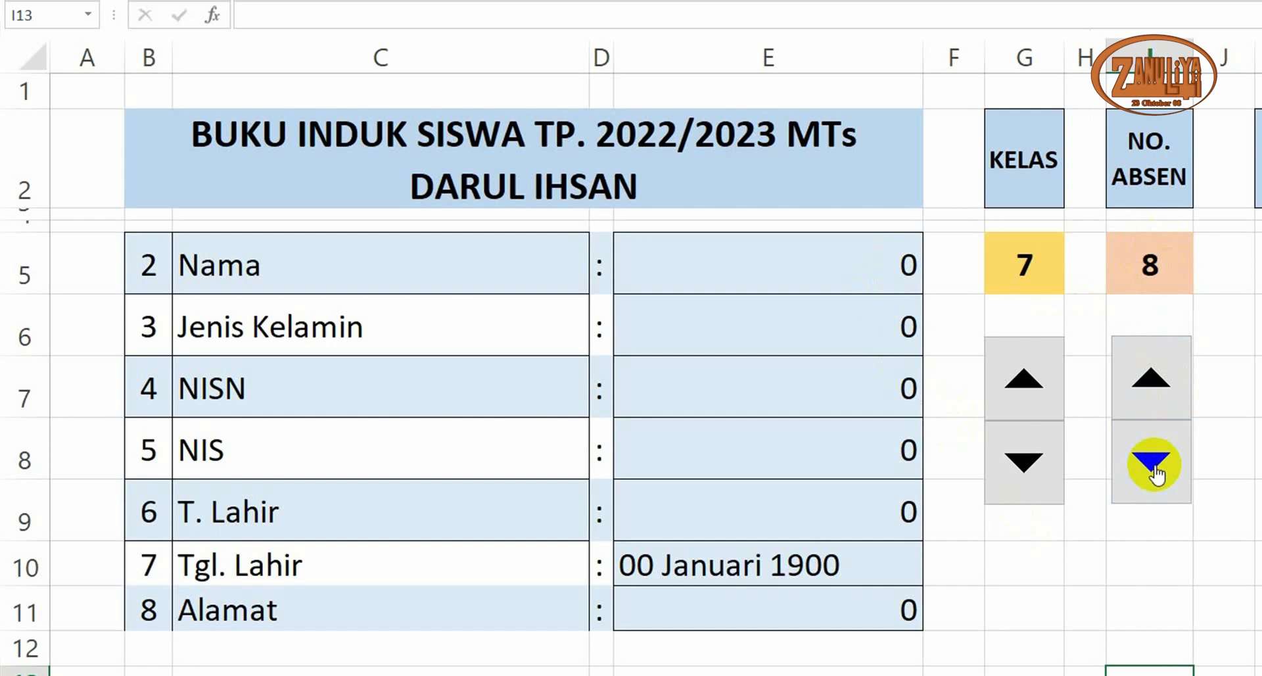
left_click(713, 271)
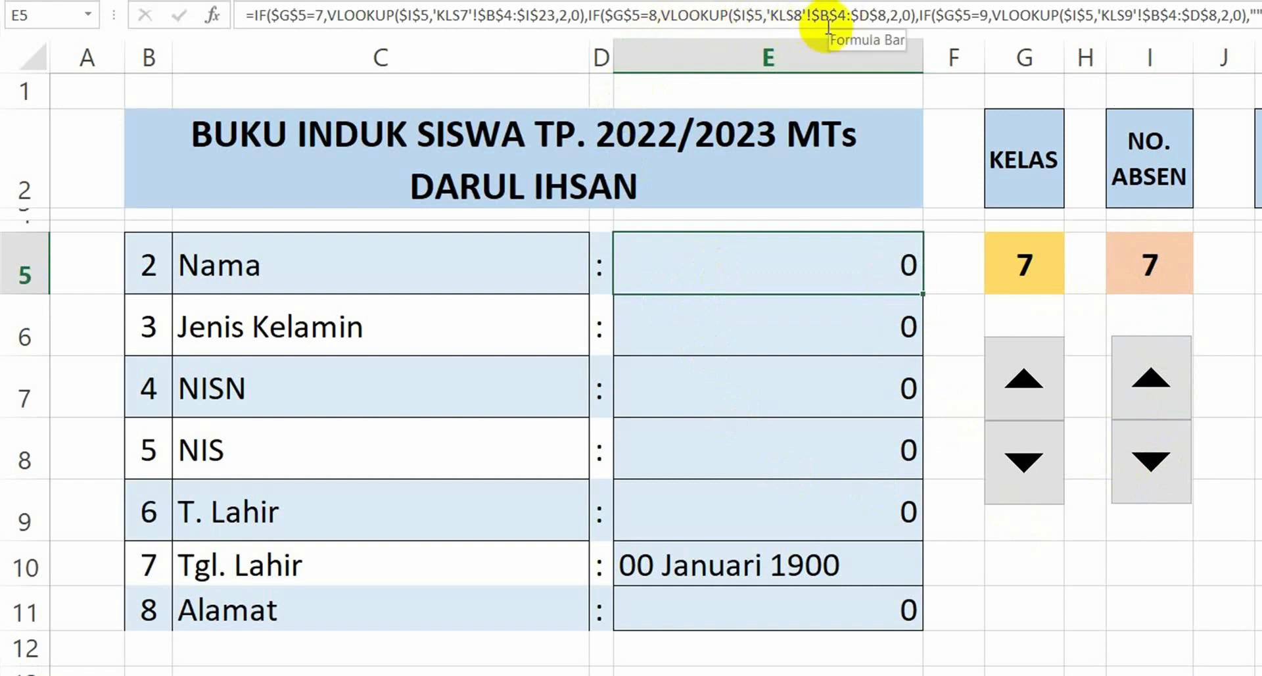
left_click(773, 336)
left_click(780, 264)
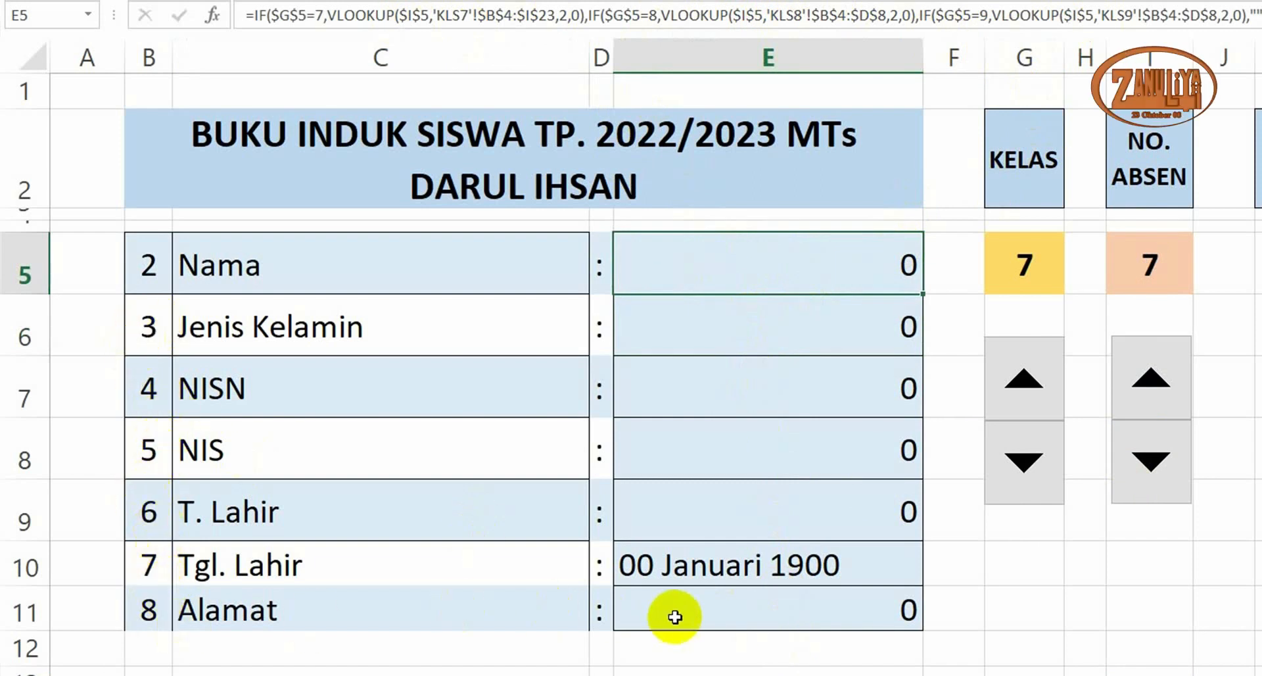
left_click(749, 315)
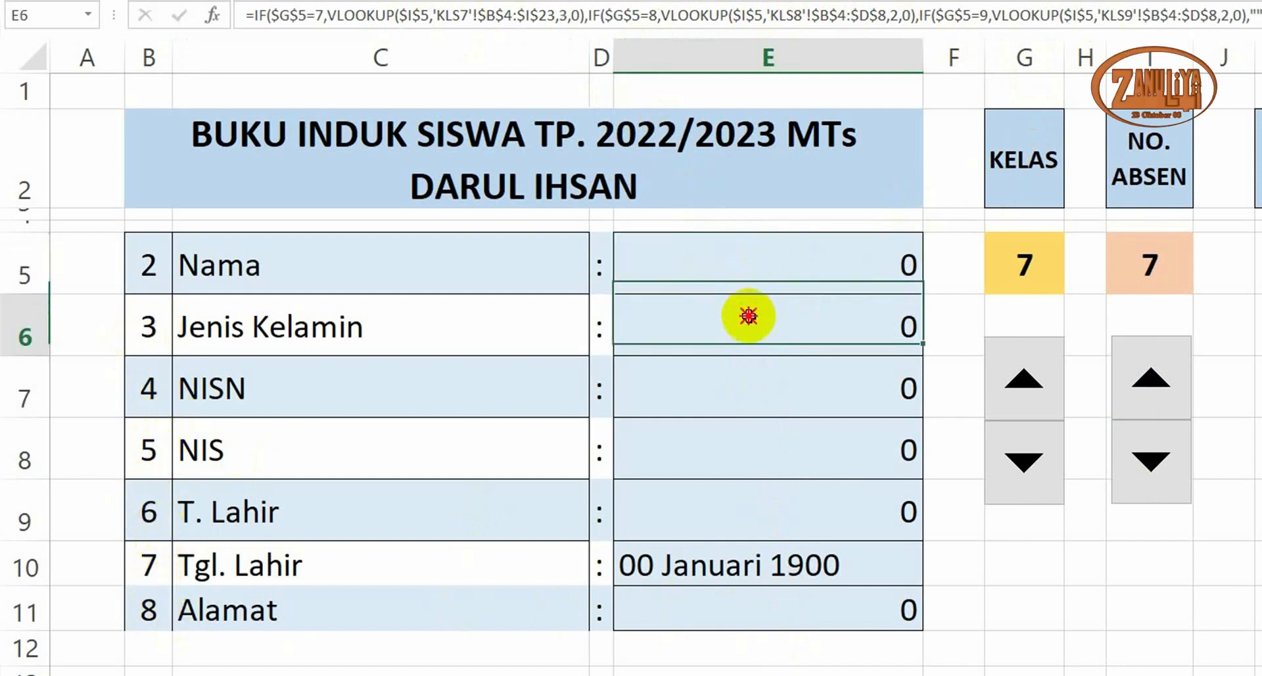
Extend the KLS8 lookup range in the Nama formula in E5 to $B$4:$I$23
left_click(755, 267)
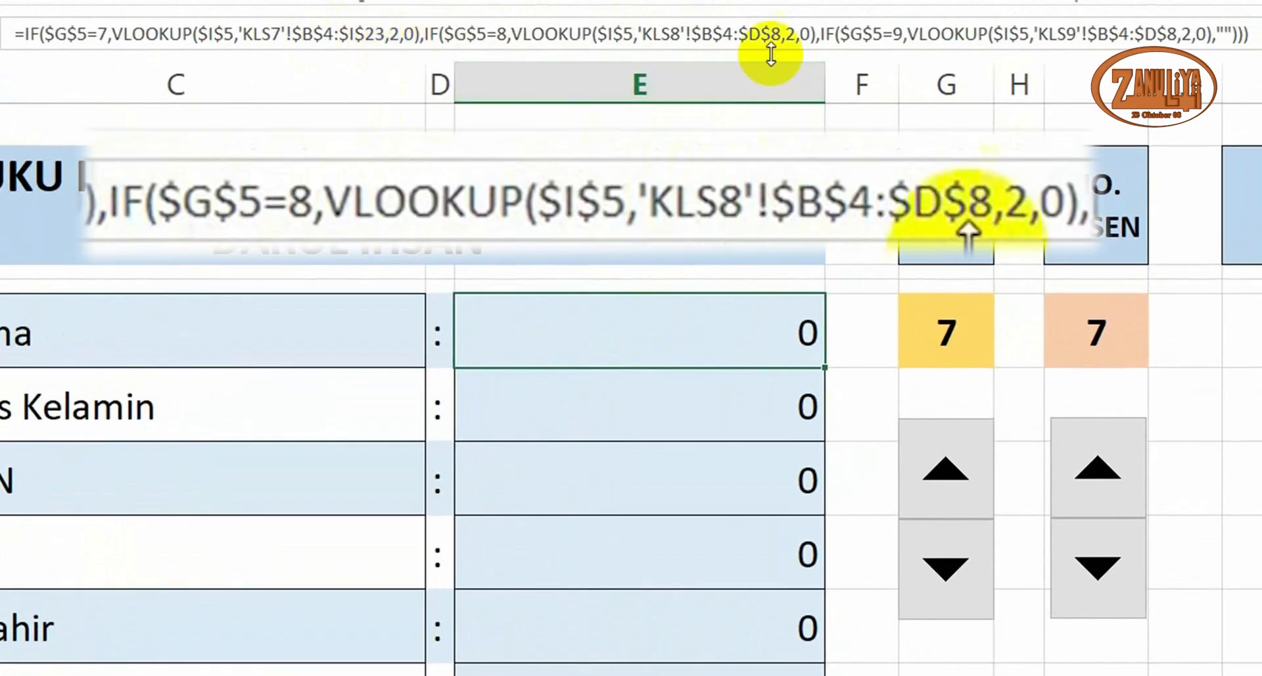
left_click(761, 35)
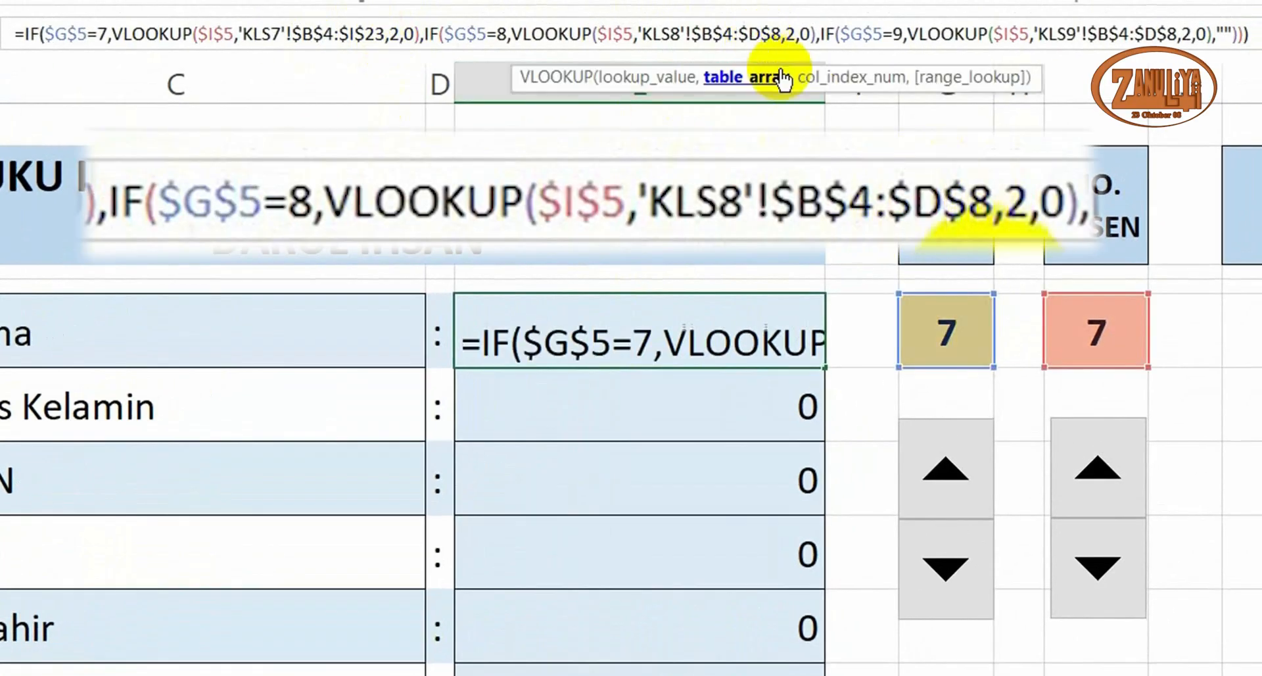
key("BackSpace")
type("I")
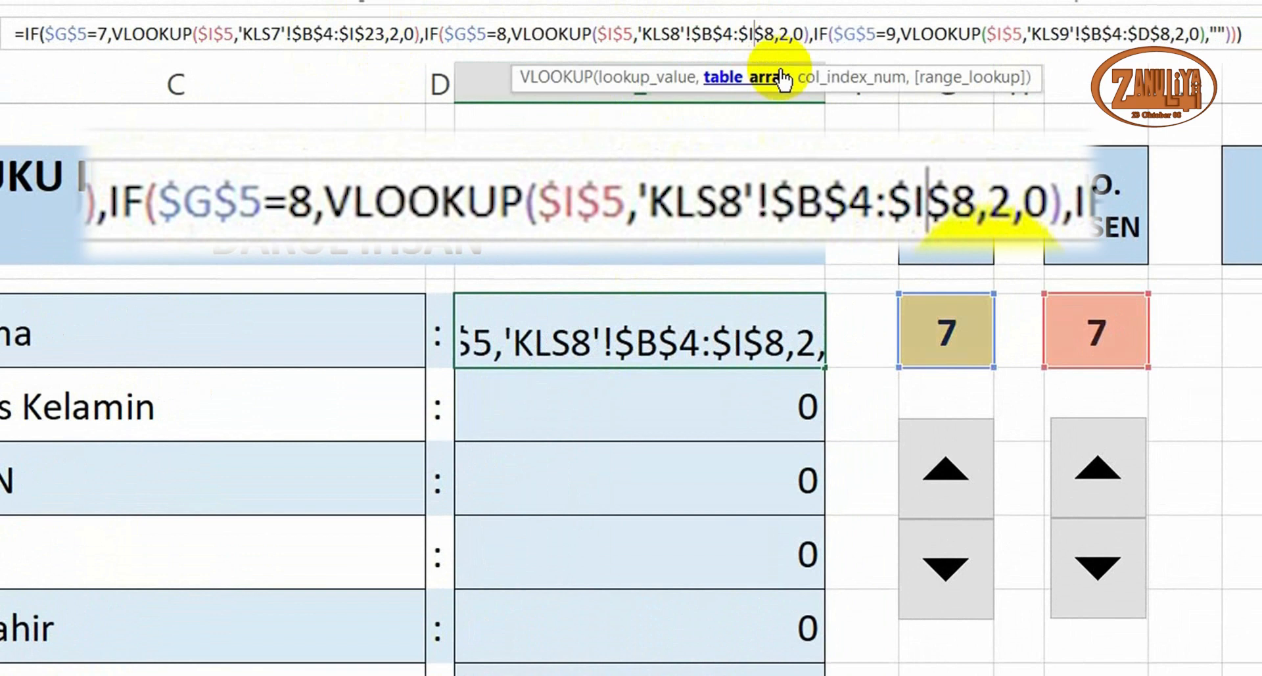
left_click(774, 34)
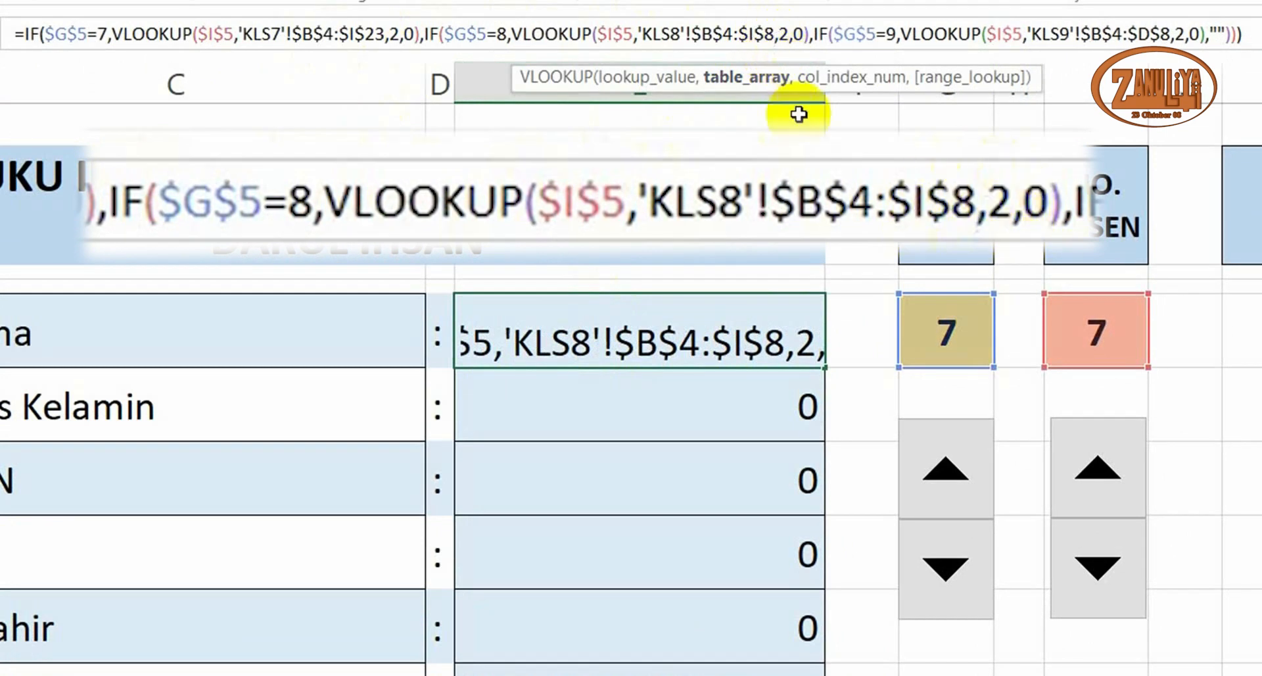
key("BackSpace")
type("23")
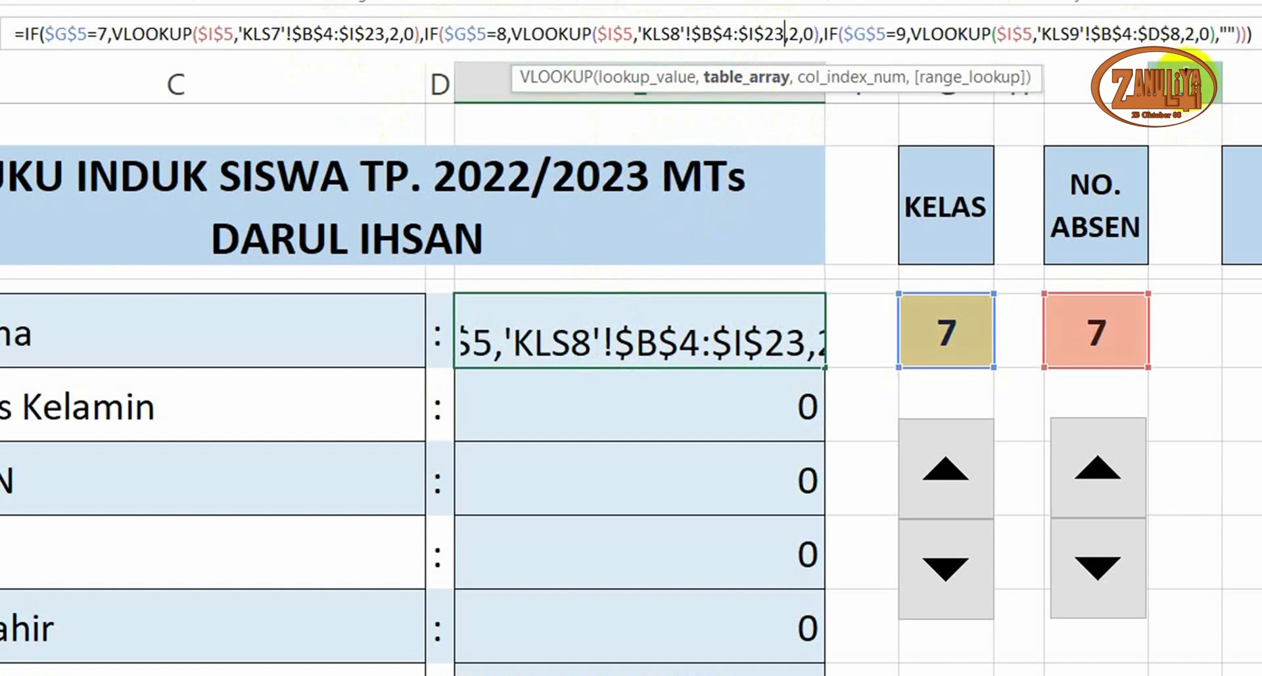
Extend the KLS9 lookup range in the same Nama formula to $B$4:$I$23 and enter the formula
left_click(1160, 32)
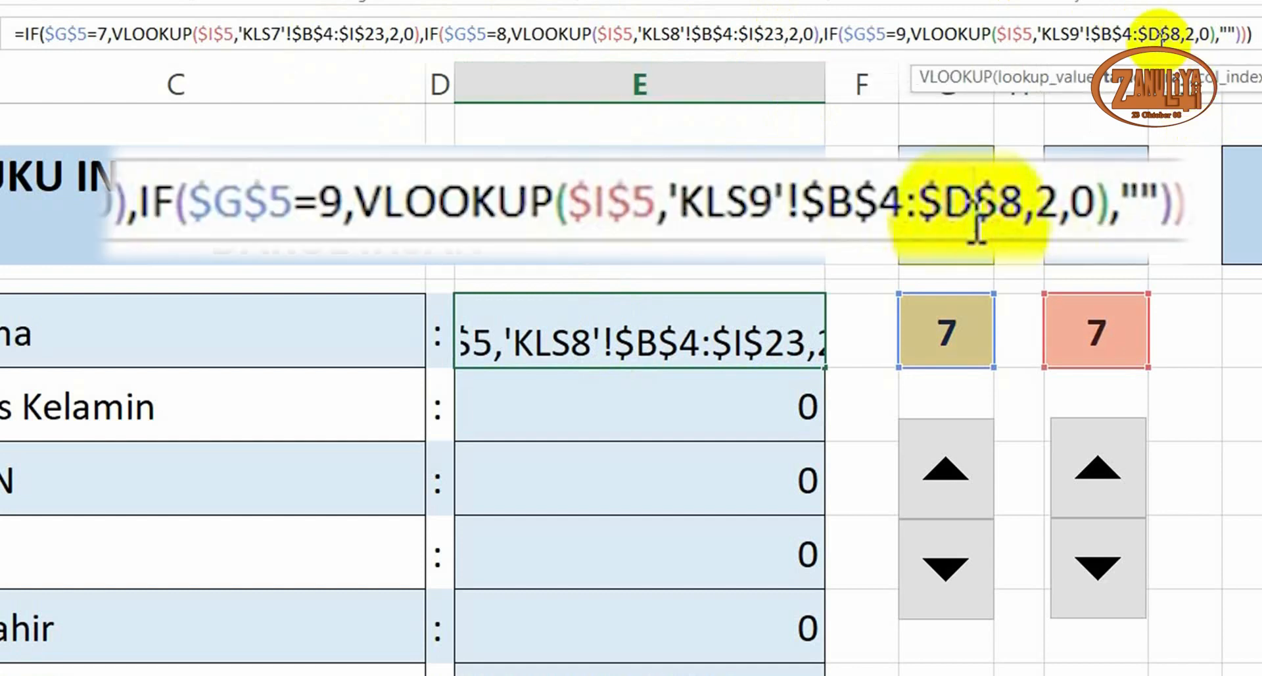
key("BackSpace")
type("I")
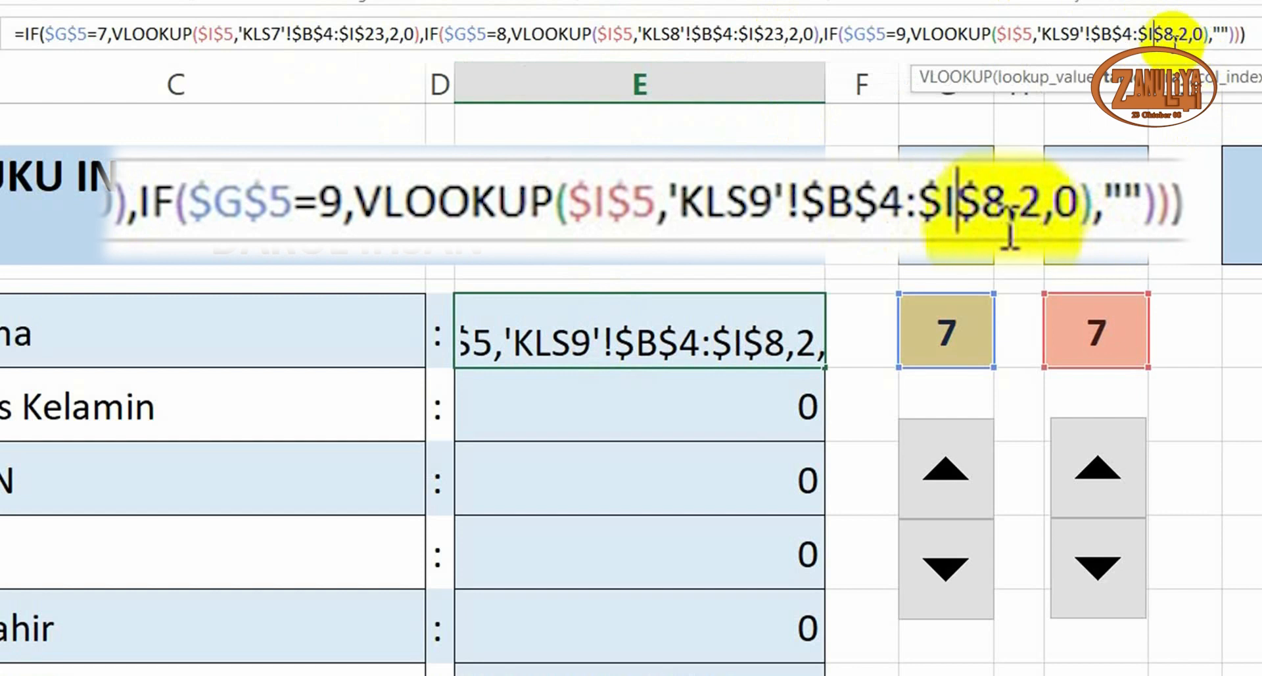
left_click(1174, 33)
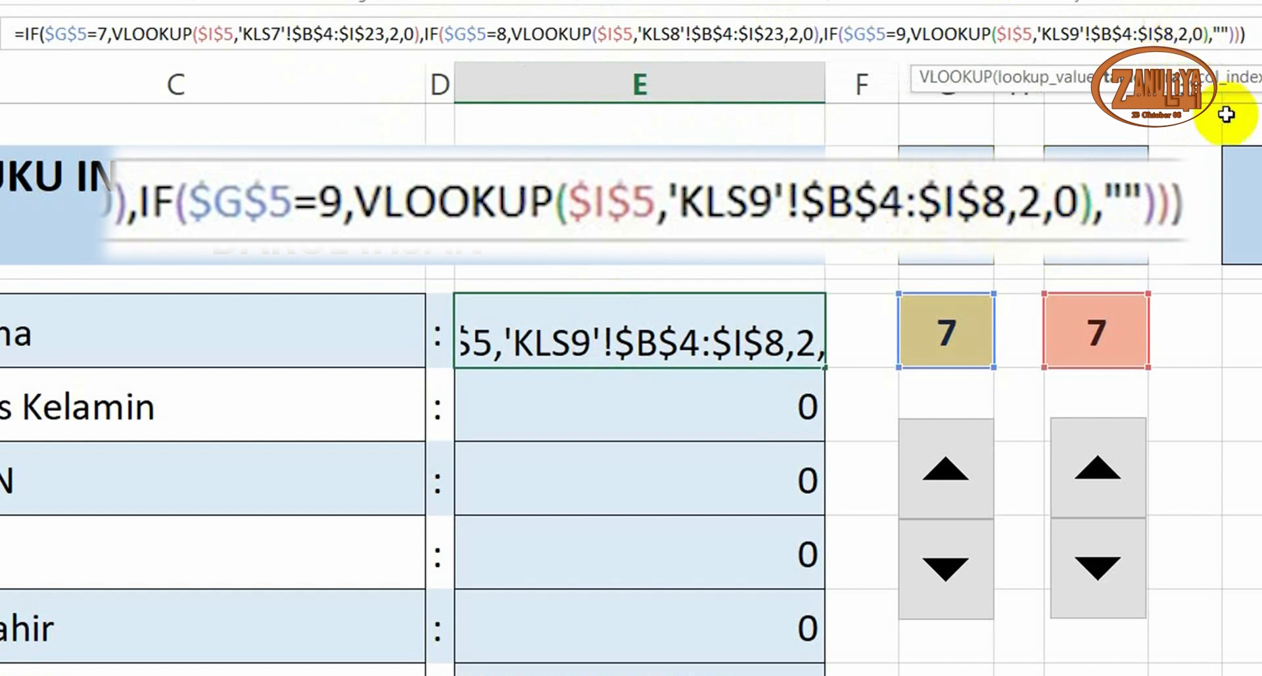
key("BackSpace")
type("23")
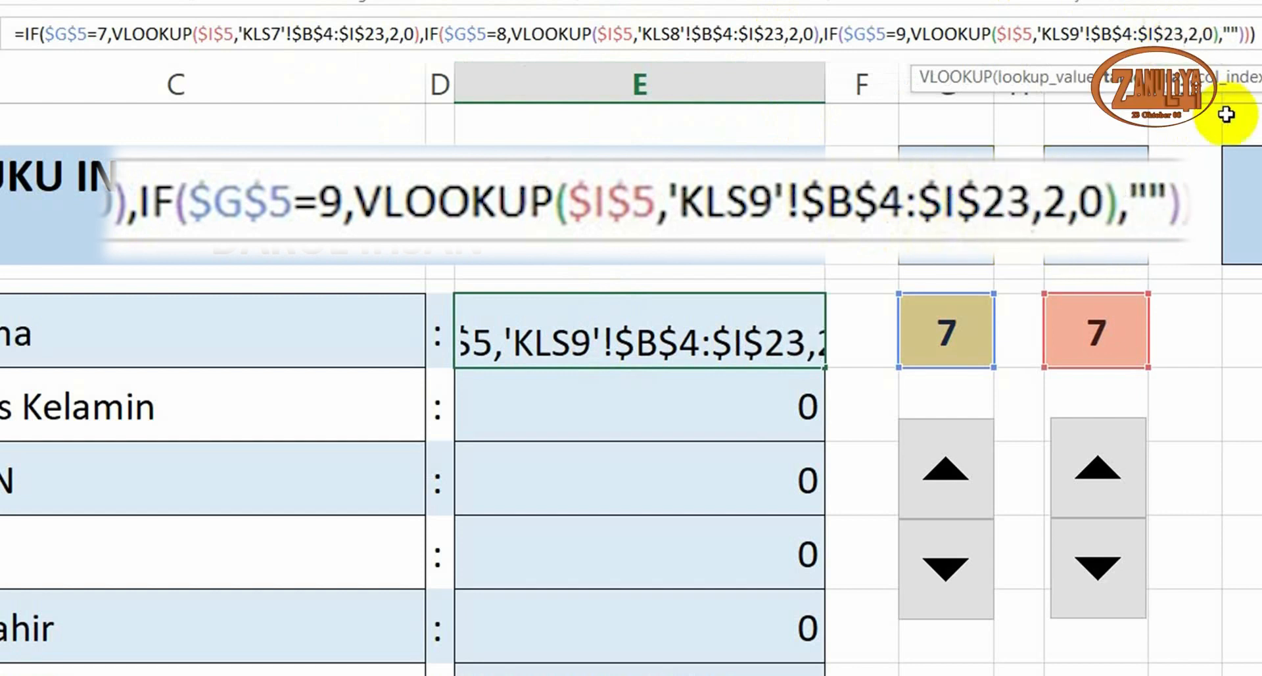
key("Return")
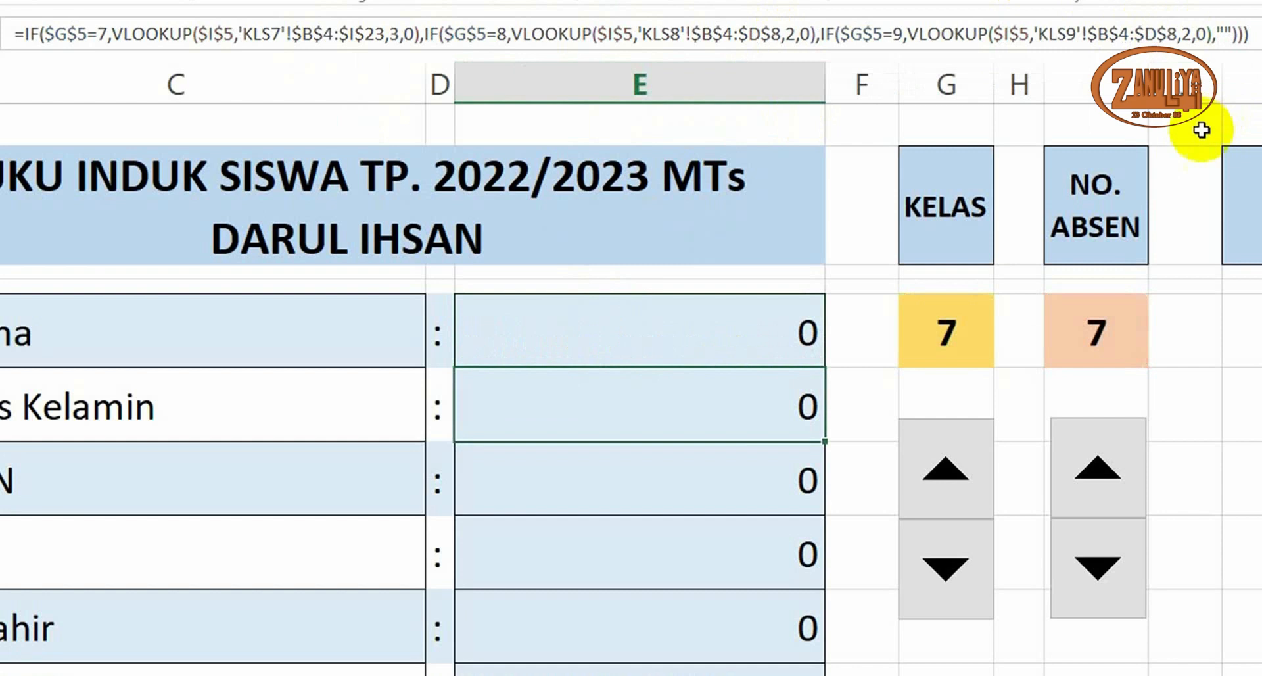
Copy the Nama formula from E5 to the value cells down to Alamat in E11
left_click(799, 338)
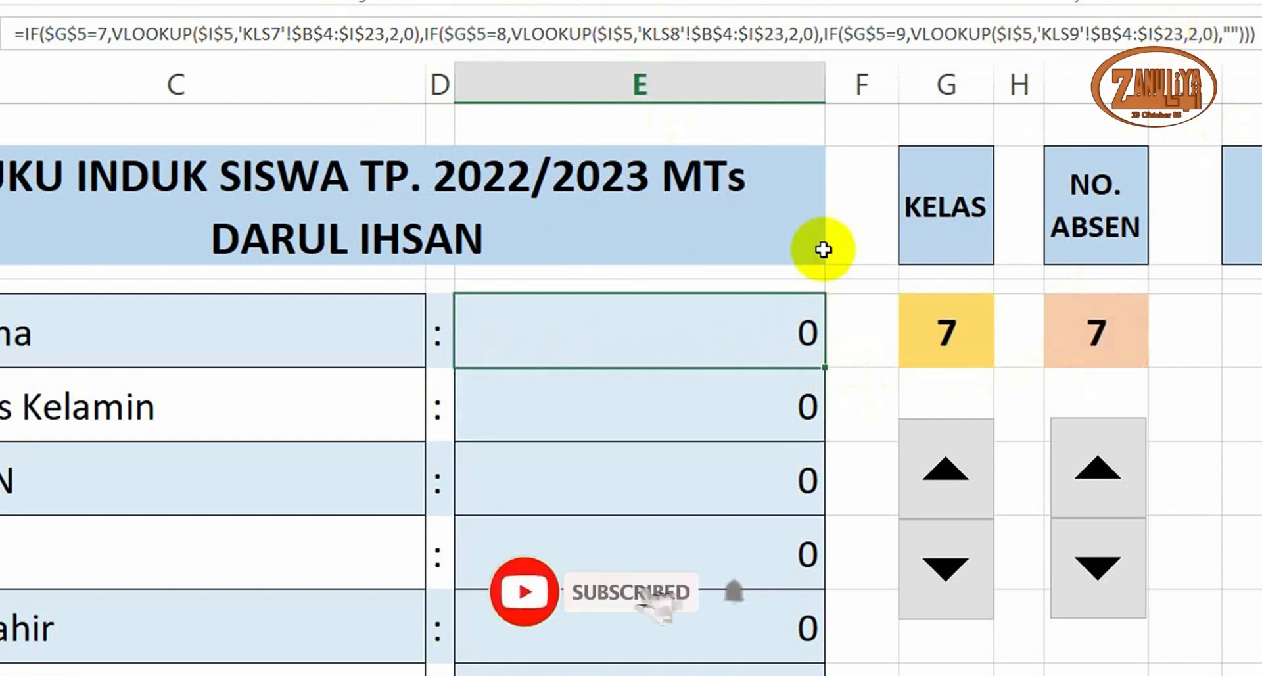
key("ctrl+c")
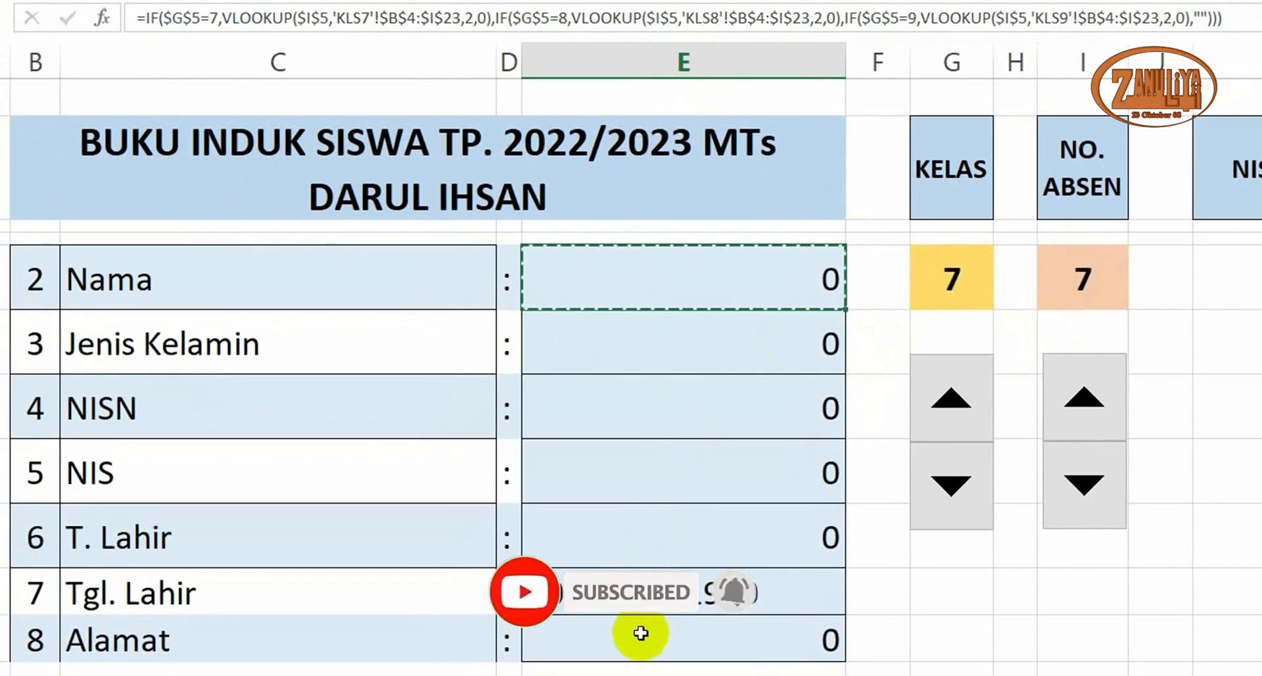
left_click(641, 633, "shift")
key("Return")
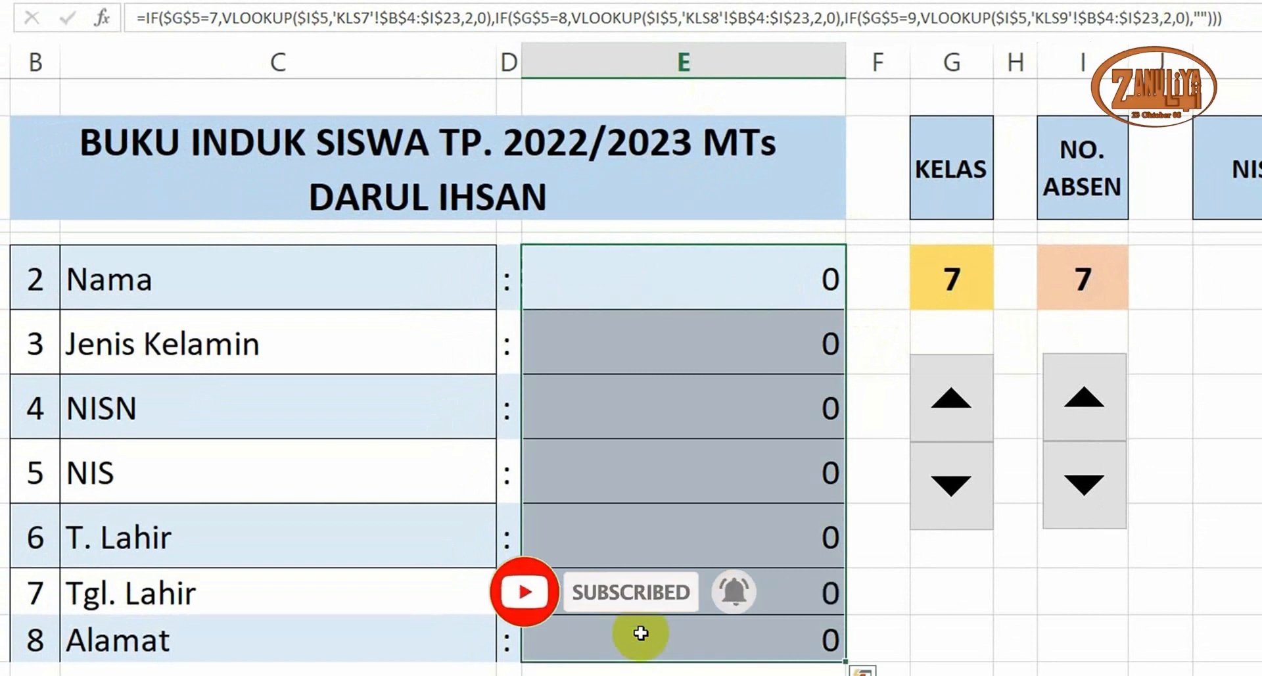
Make the background of the Jenis Kelamin, NIS and Tgl. Lahir value cells E6, E8 and E10 white
left_click(684, 346)
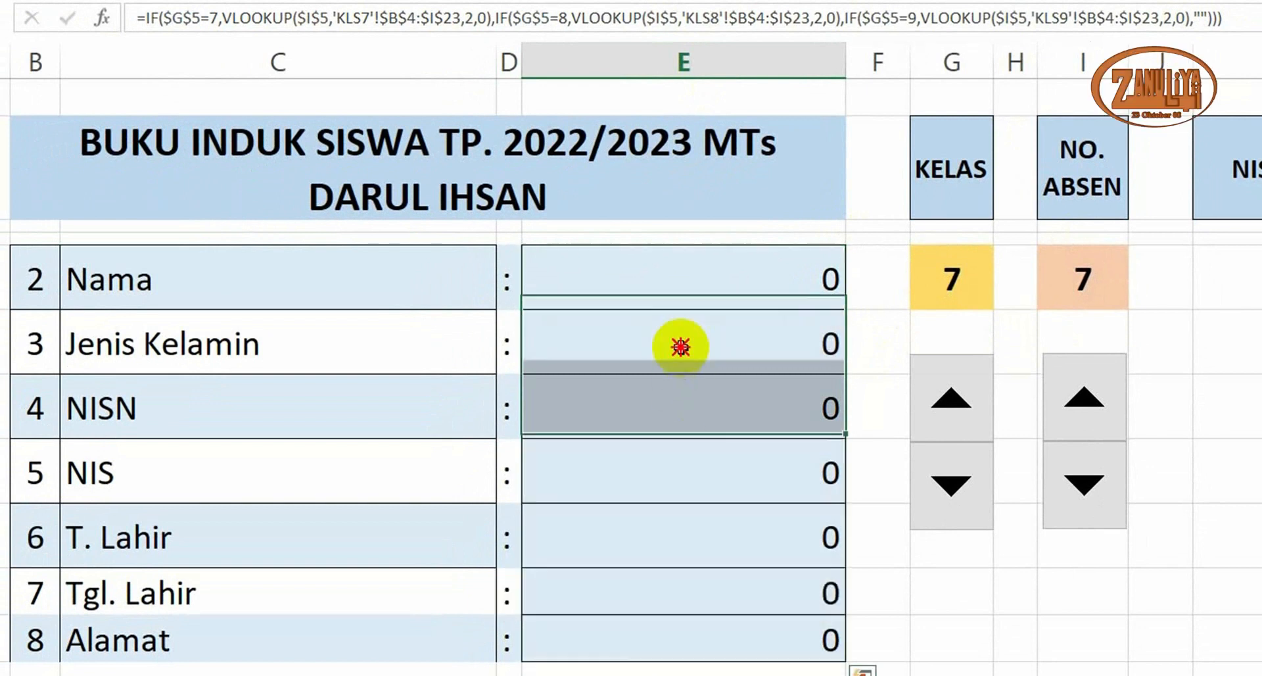
left_click(642, 465, "ctrl")
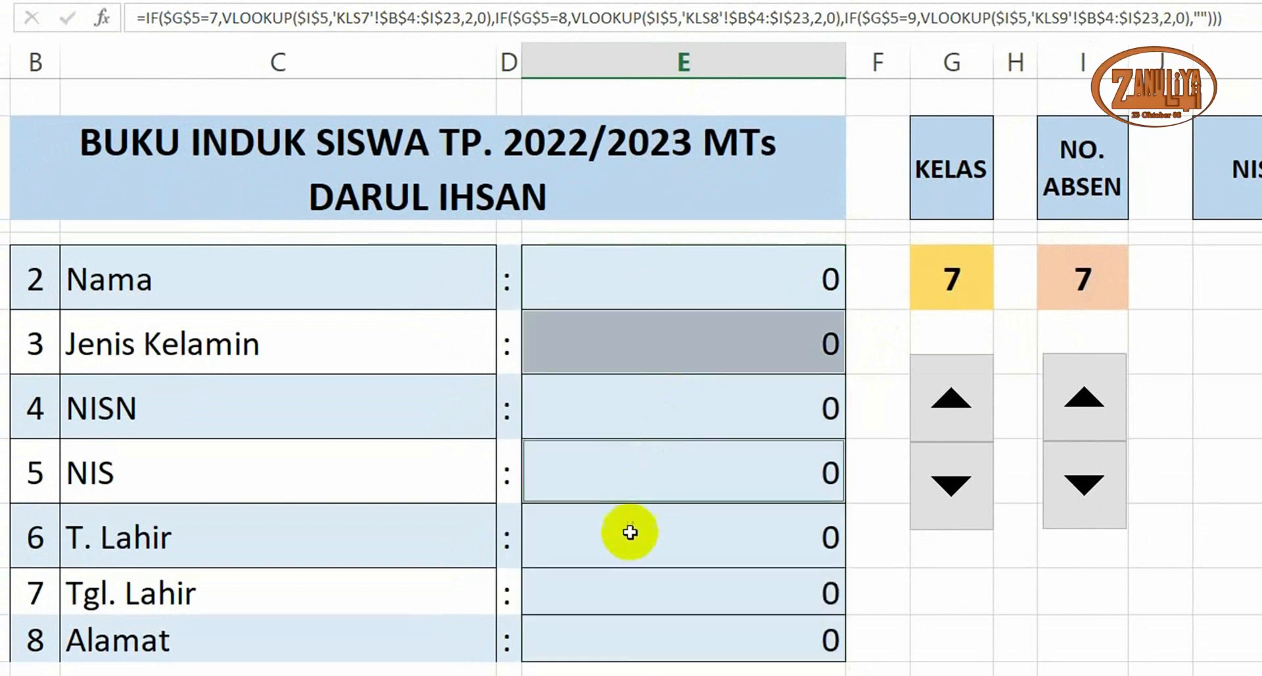
left_click(625, 591, "ctrl")
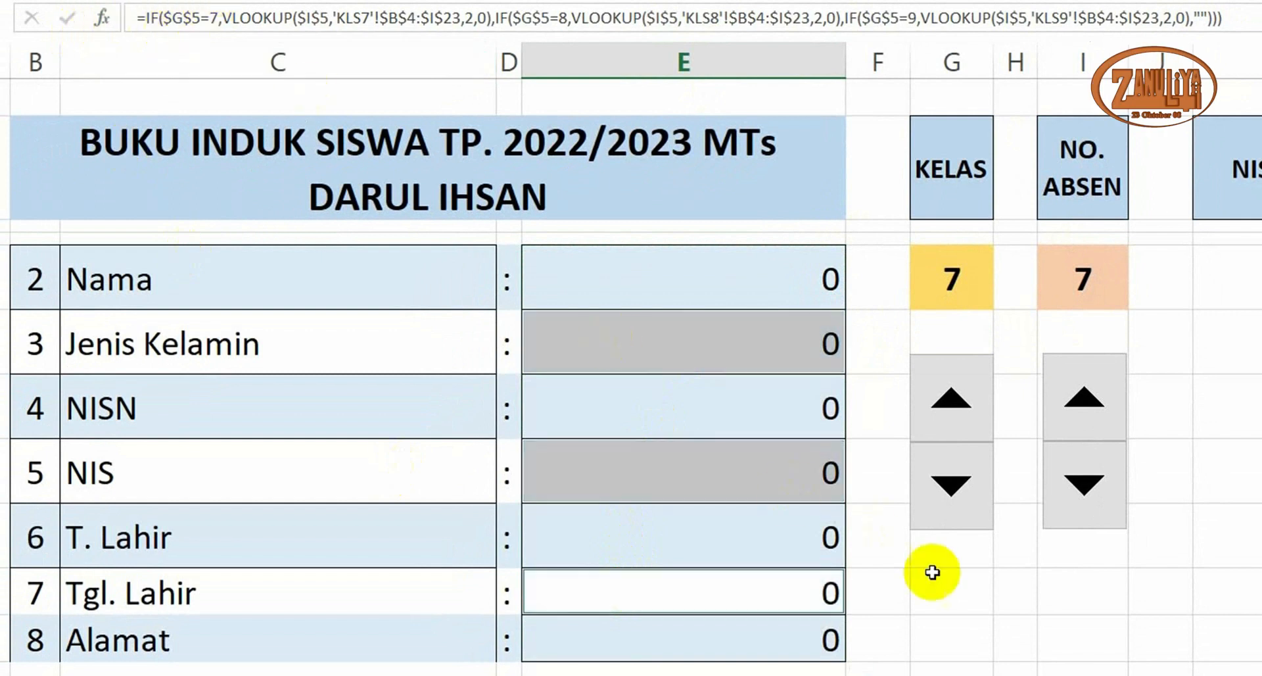
Set the column index to 3 in the KLS7, KLS8 and KLS9 lookups of the Jenis Kelamin formula in E6
left_click(950, 590)
left_click(721, 347)
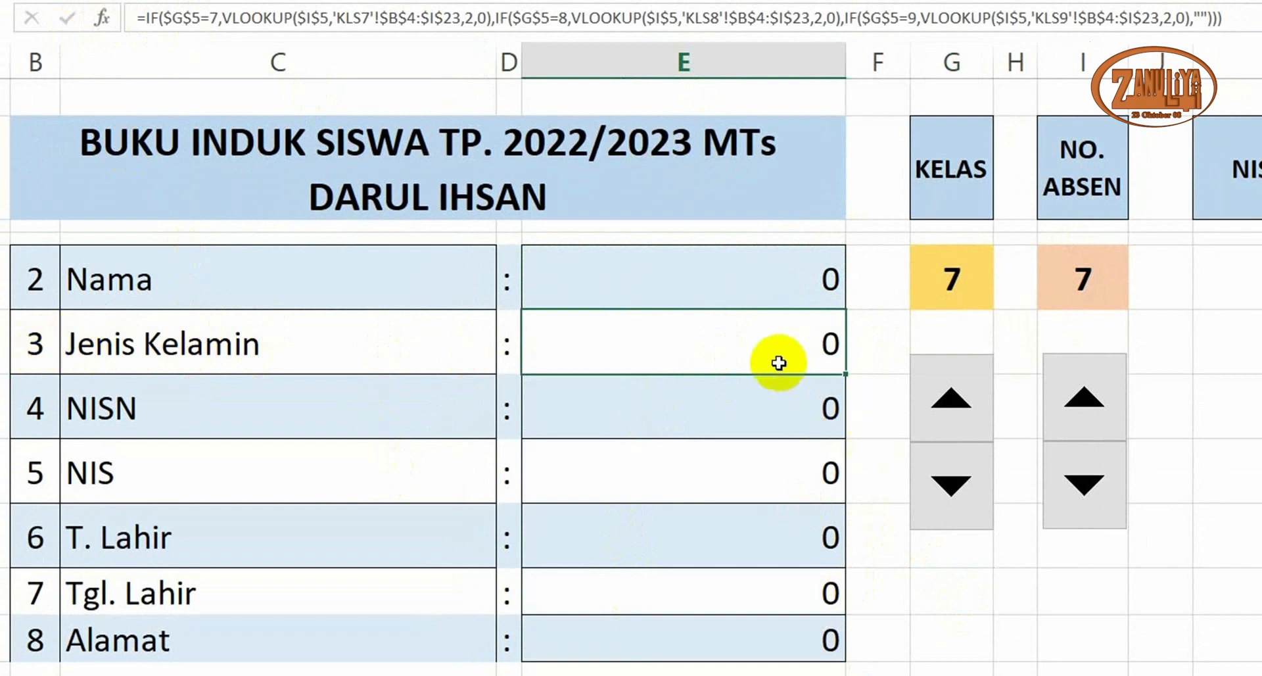
left_click(473, 20)
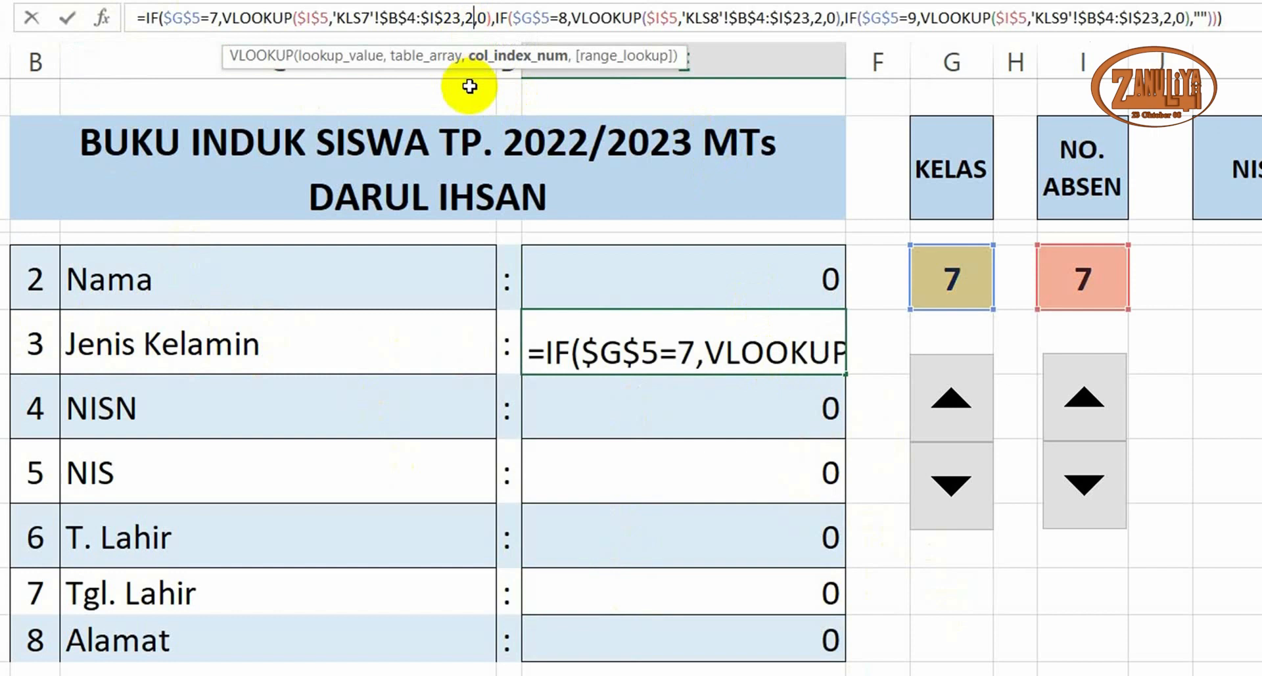
key("BackSpace")
type("3")
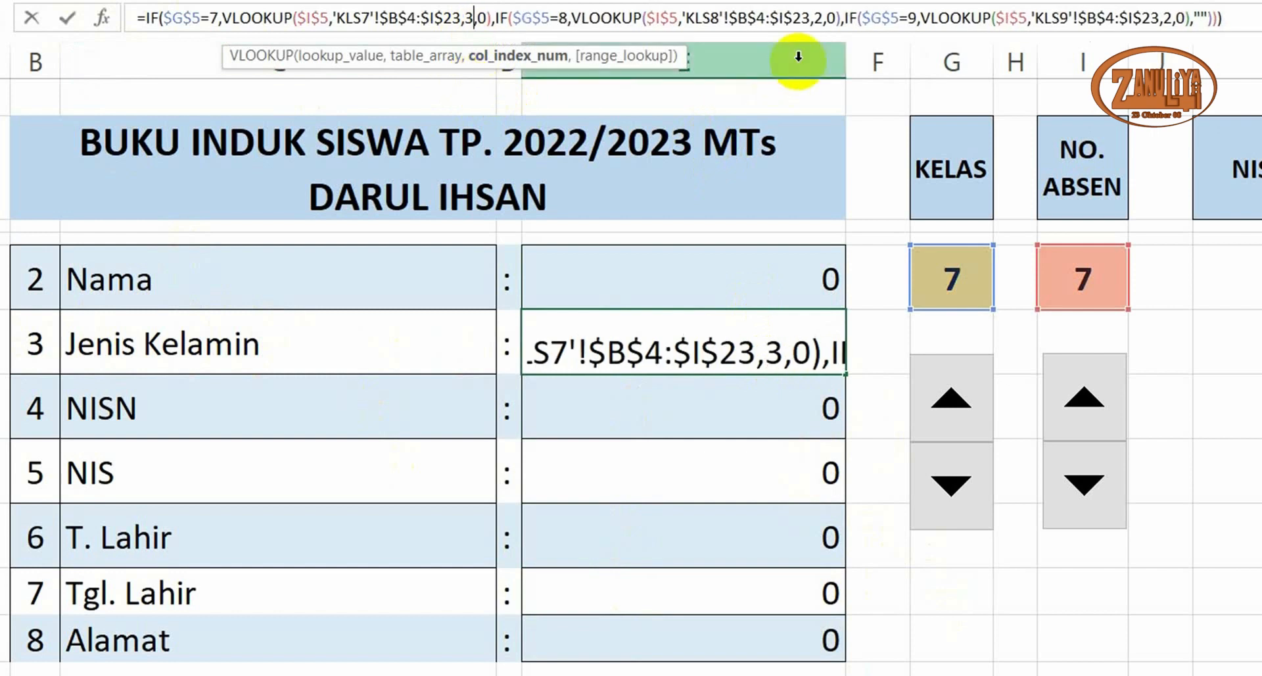
left_click(823, 20)
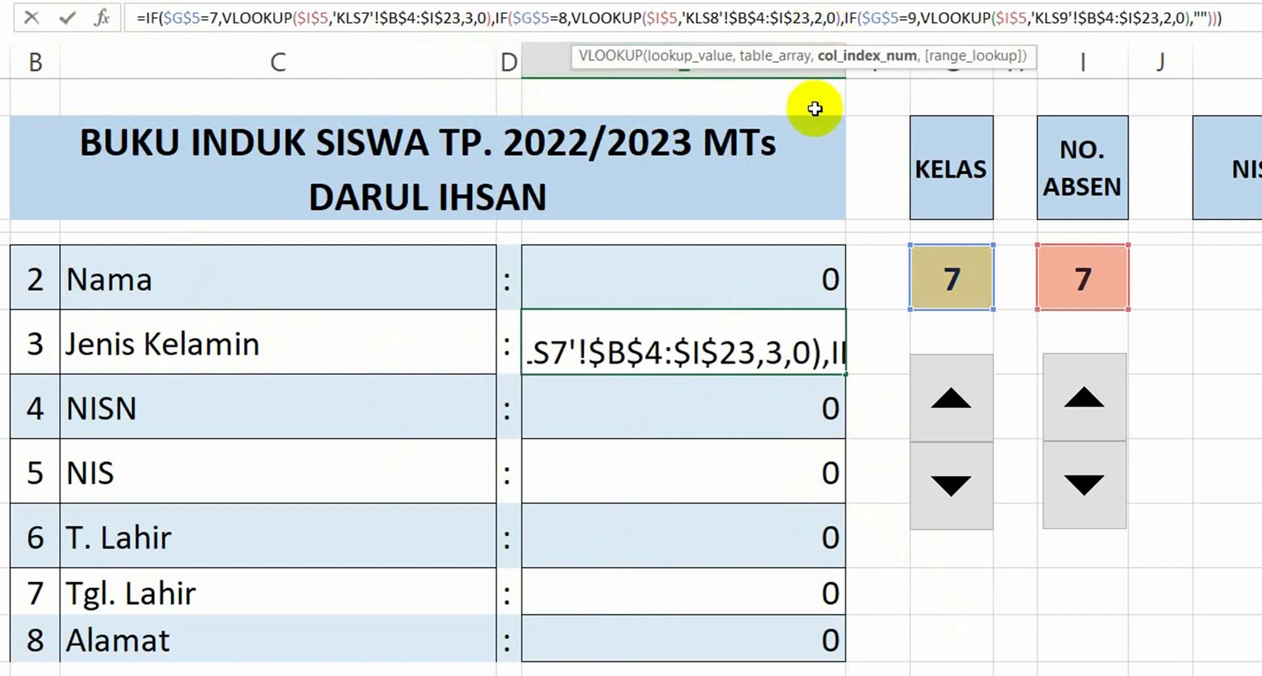
key("BackSpace")
type("3")
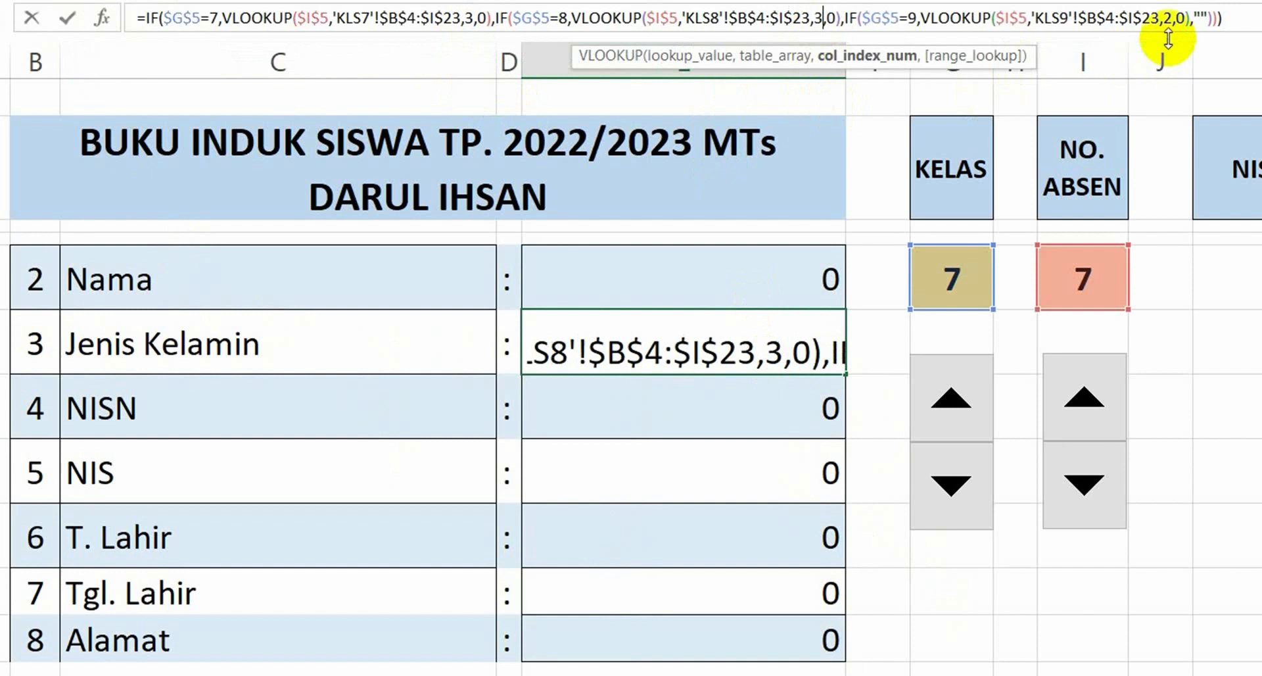
left_click(1172, 19)
key("BackSpace")
type("3")
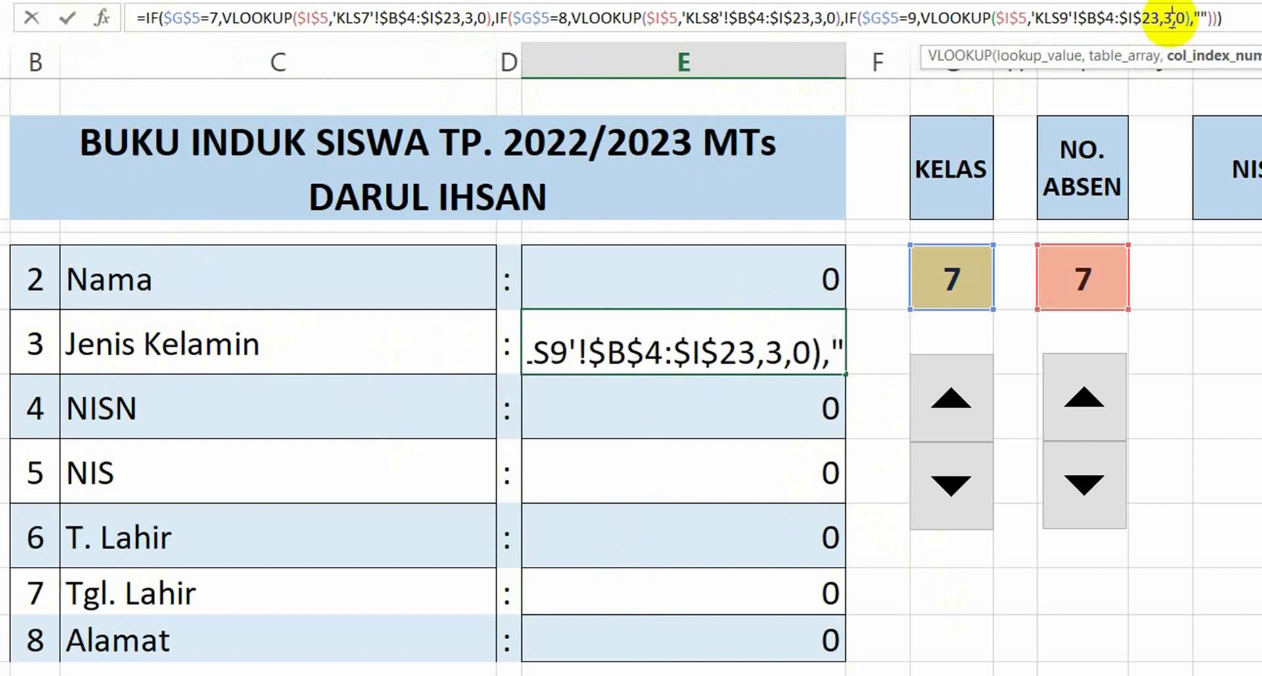
key("Return")
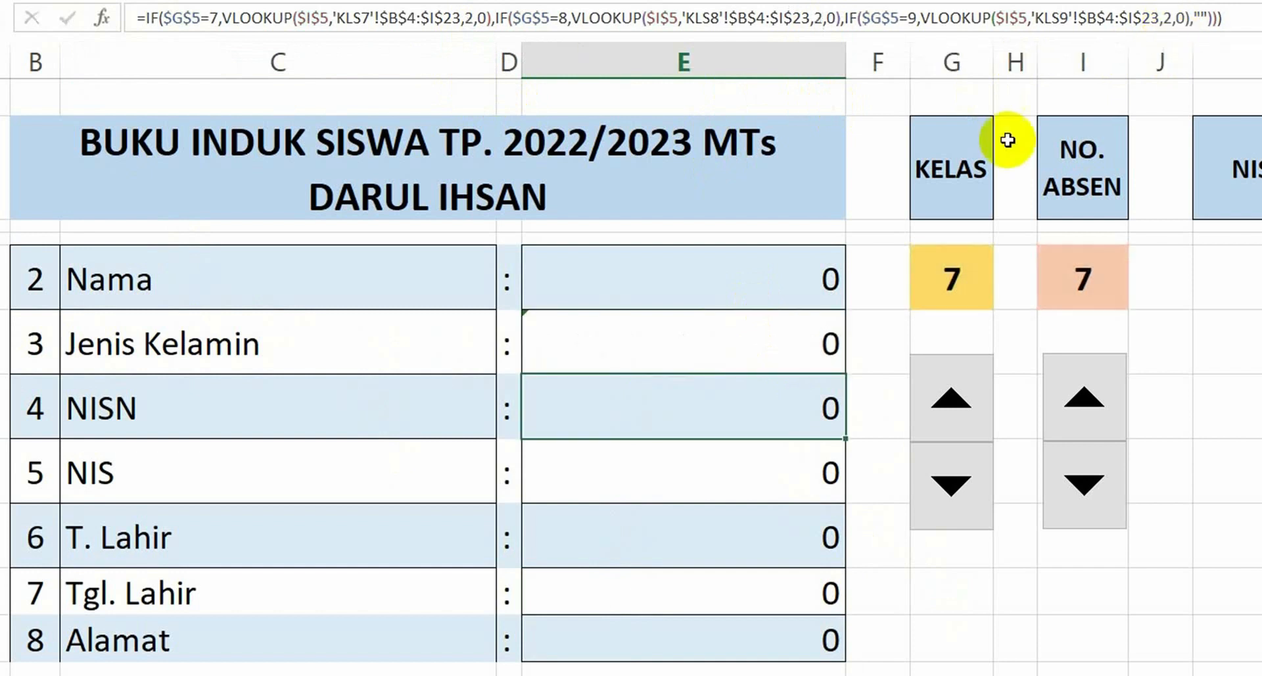
Lower the attendance number to 1 with its spinner to check the Jenis Kelamin formula on class 7 students
left_click(761, 338)
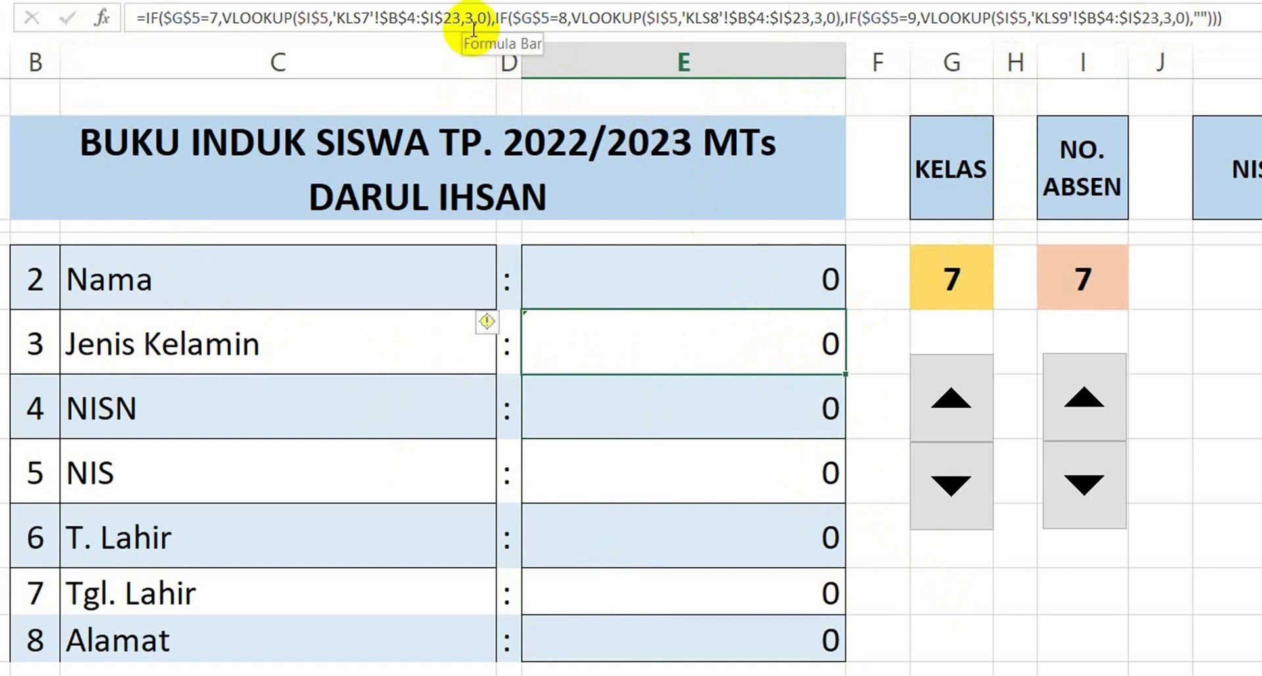
left_click(1083, 489)
left_click(1084, 490)
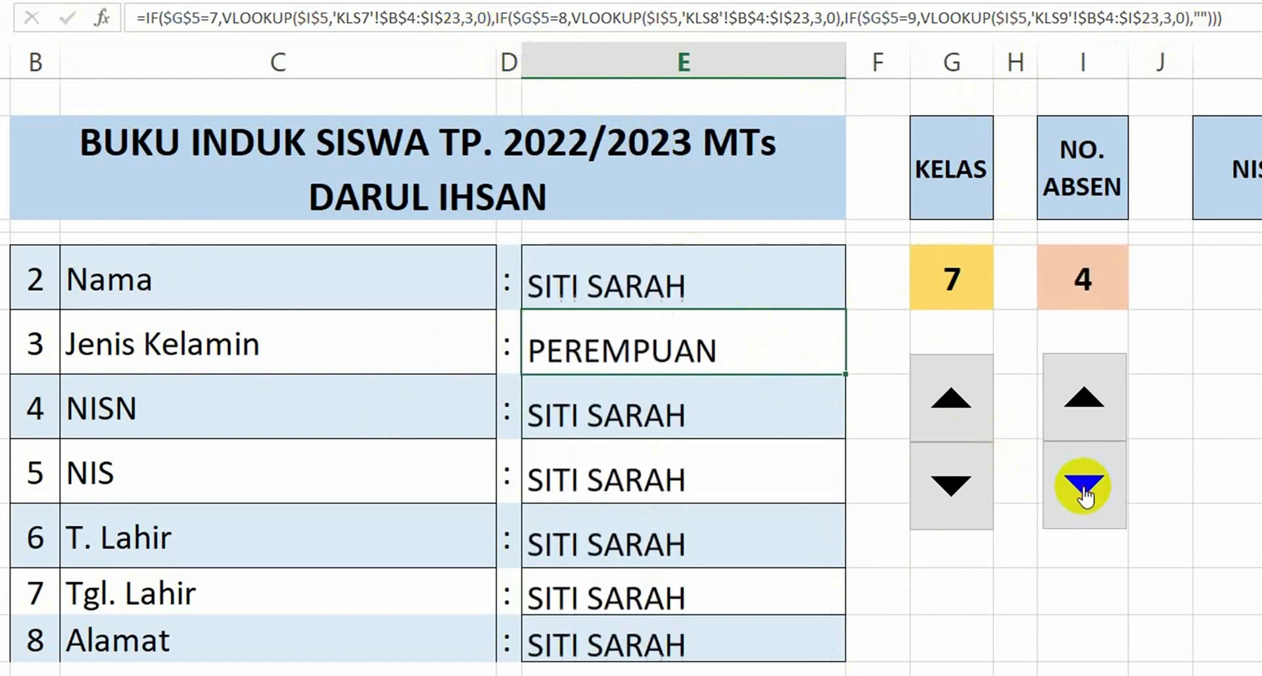
left_click(1083, 490)
left_click(1084, 490)
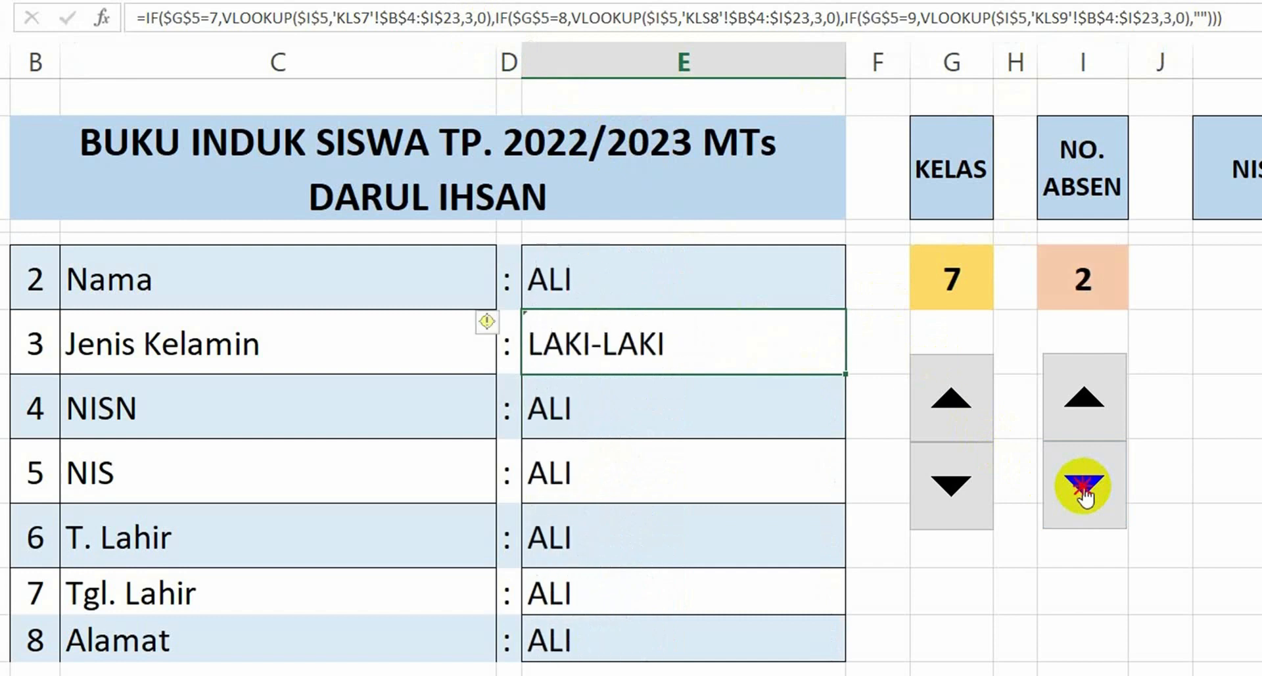
left_click(1083, 489)
Set the column index to 4 in all three class lookups of the NISN formula in E7
left_click(635, 411)
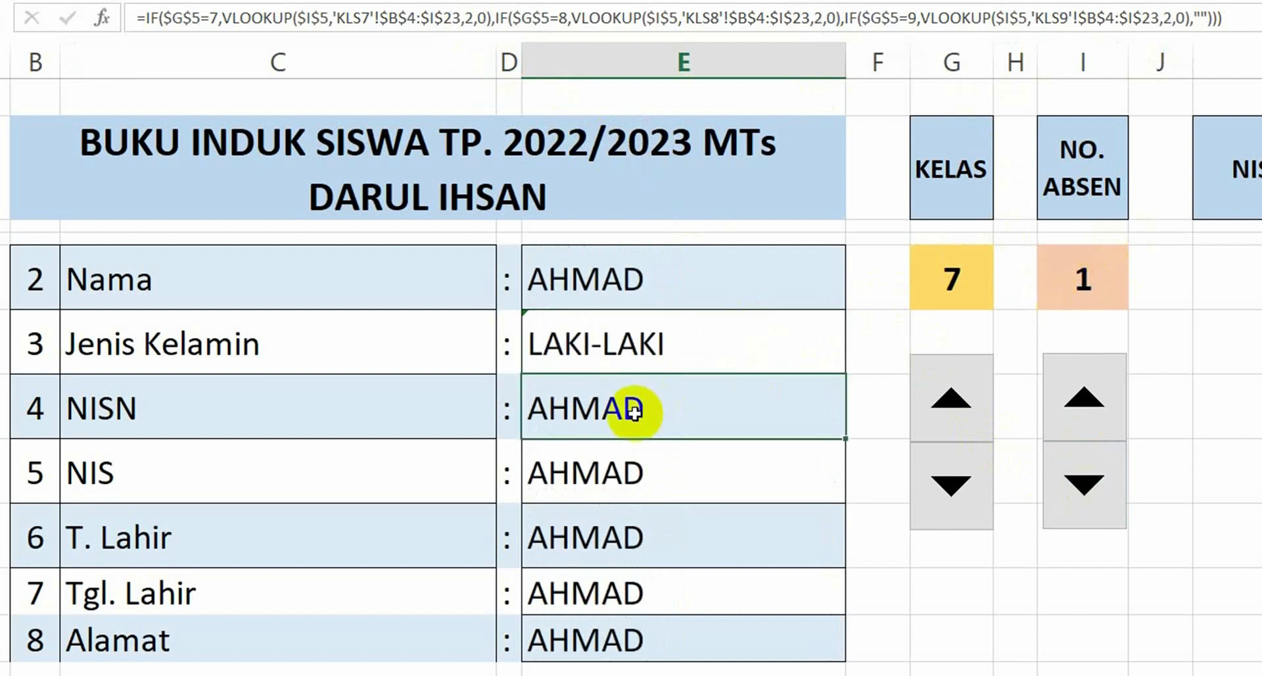
left_click(472, 17)
key("BackSpace")
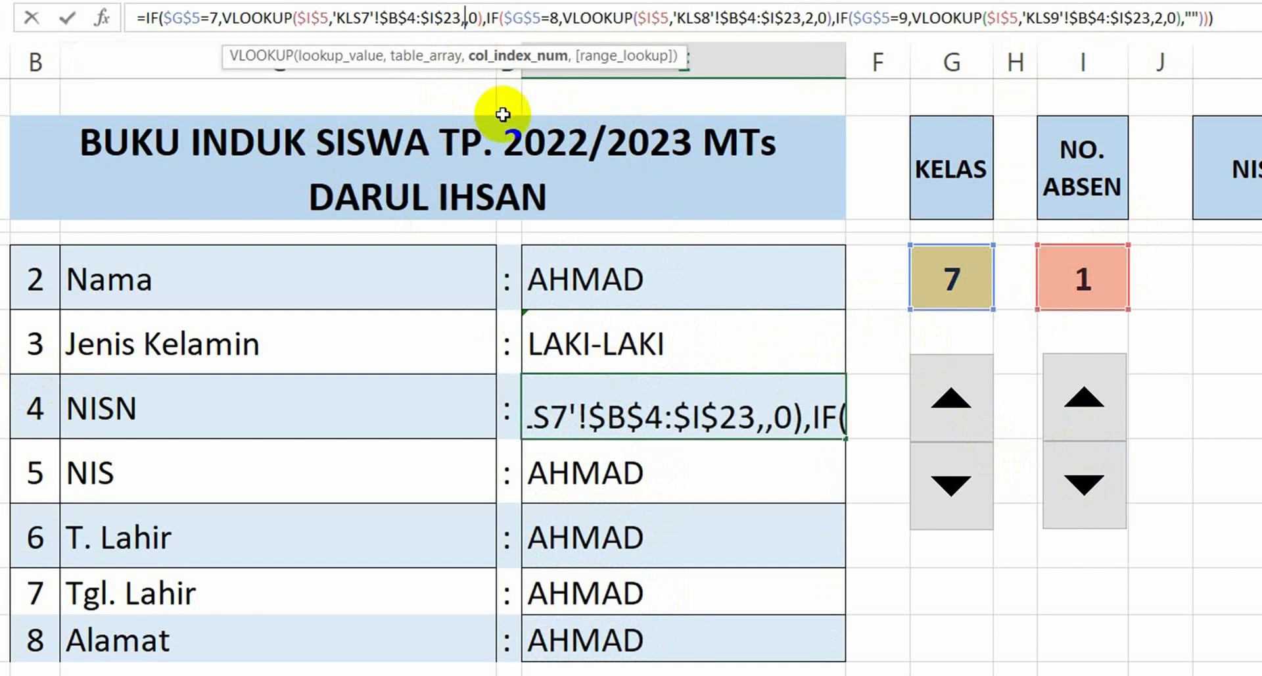
type("4")
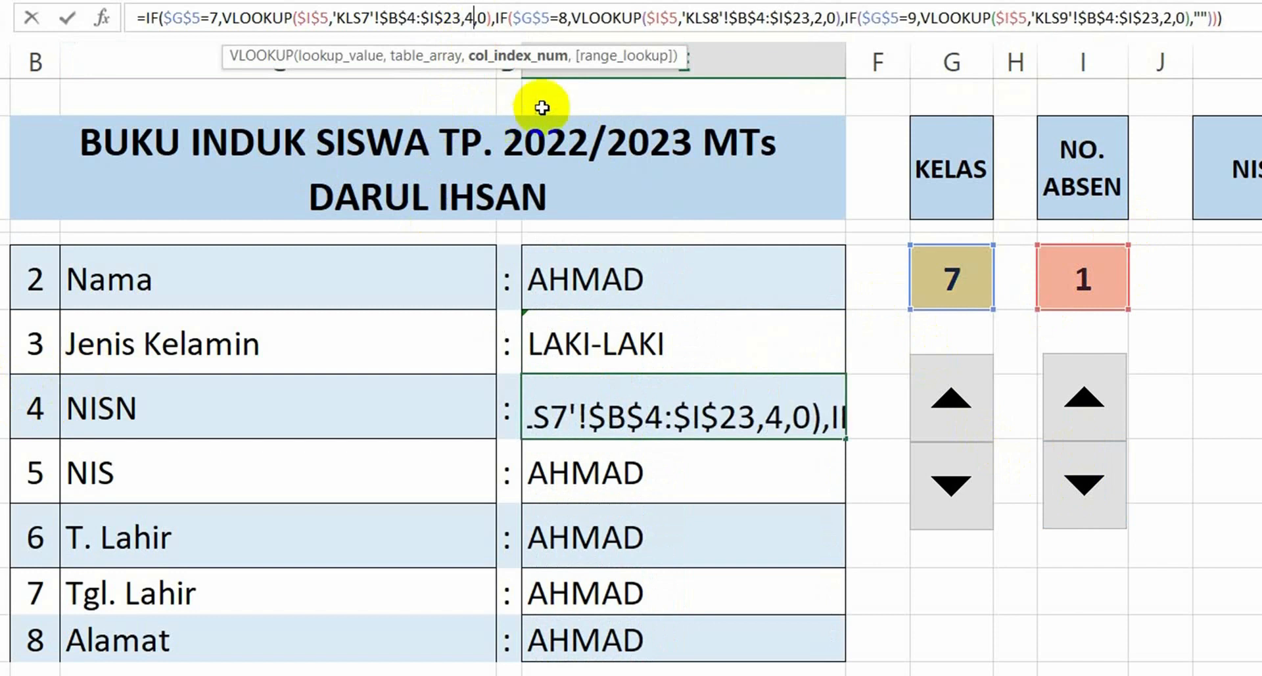
left_click(821, 21)
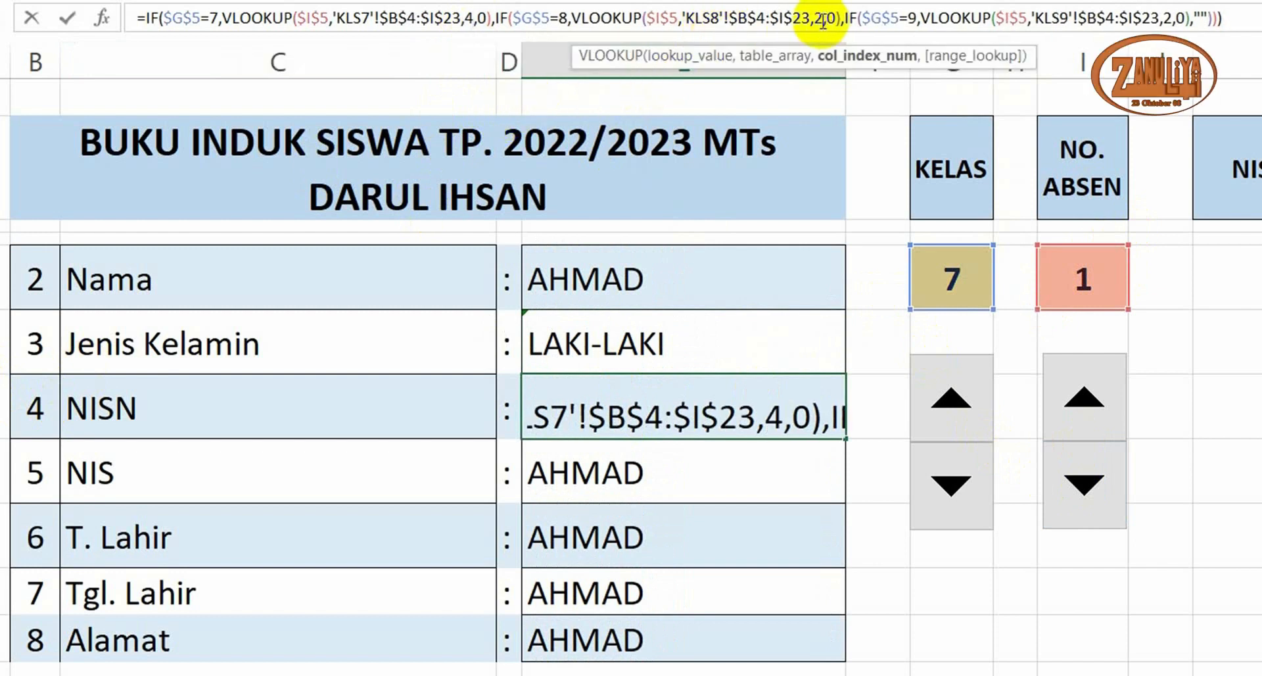
key("BackSpace")
type("4")
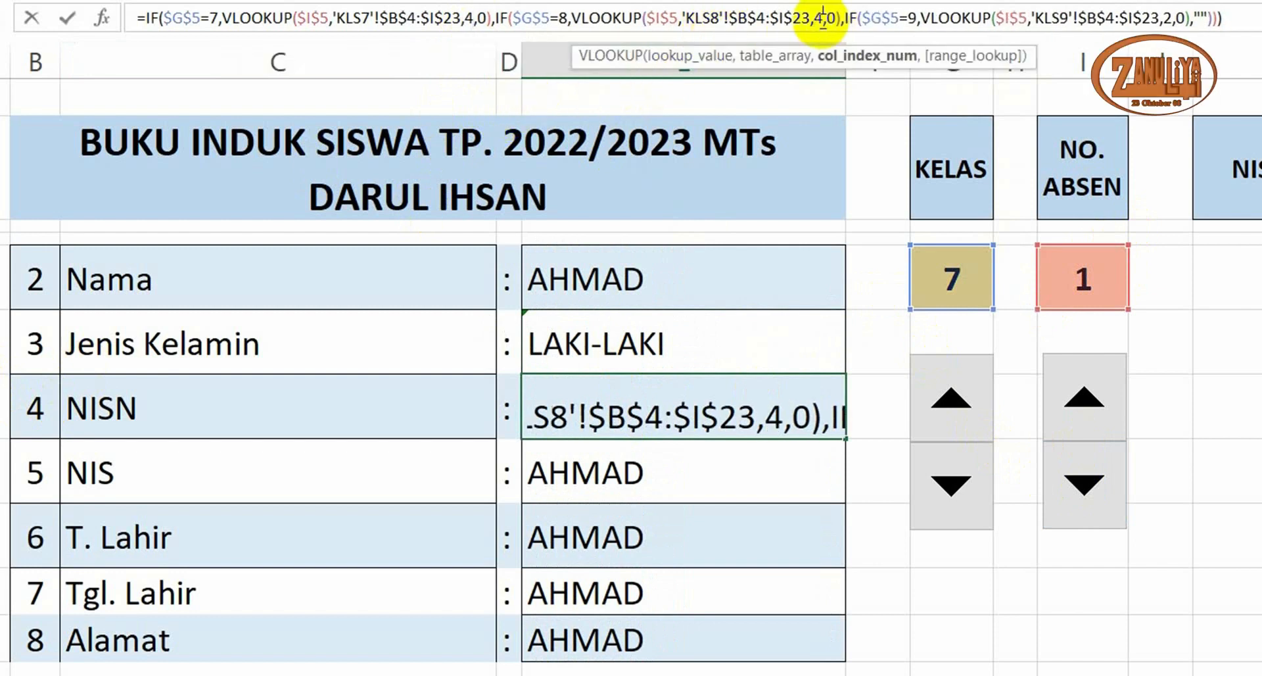
left_click(1174, 18)
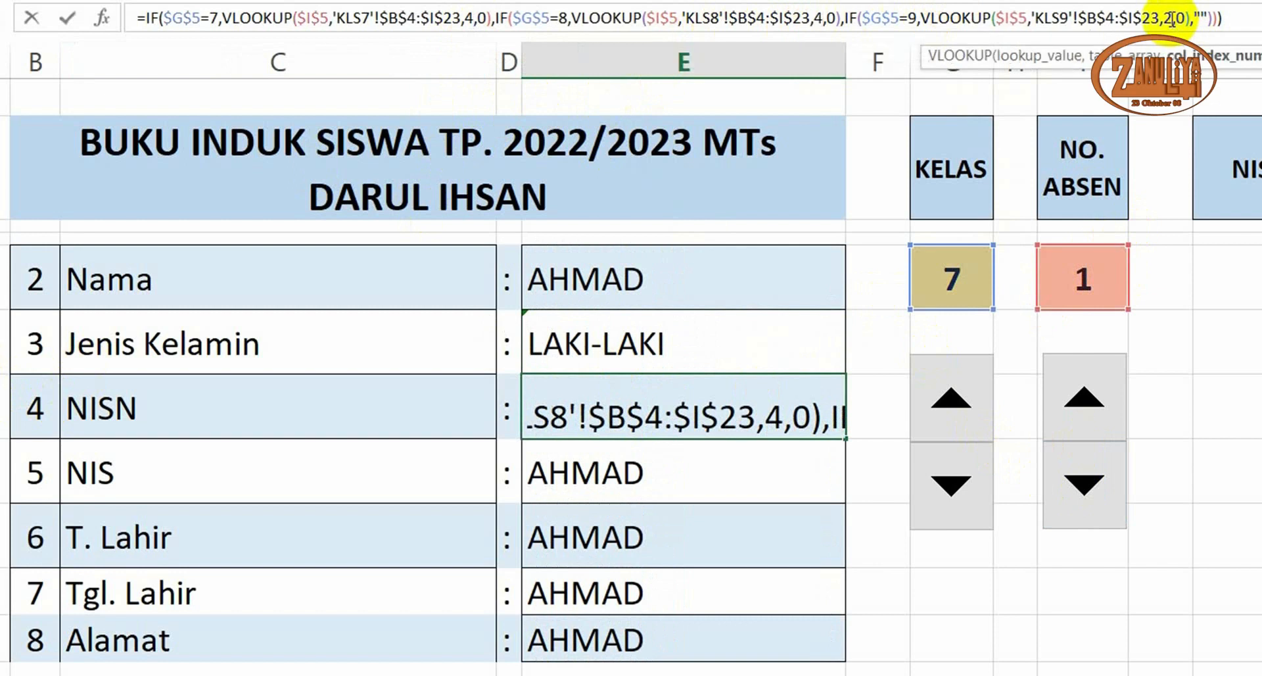
type("4")
key("Return")
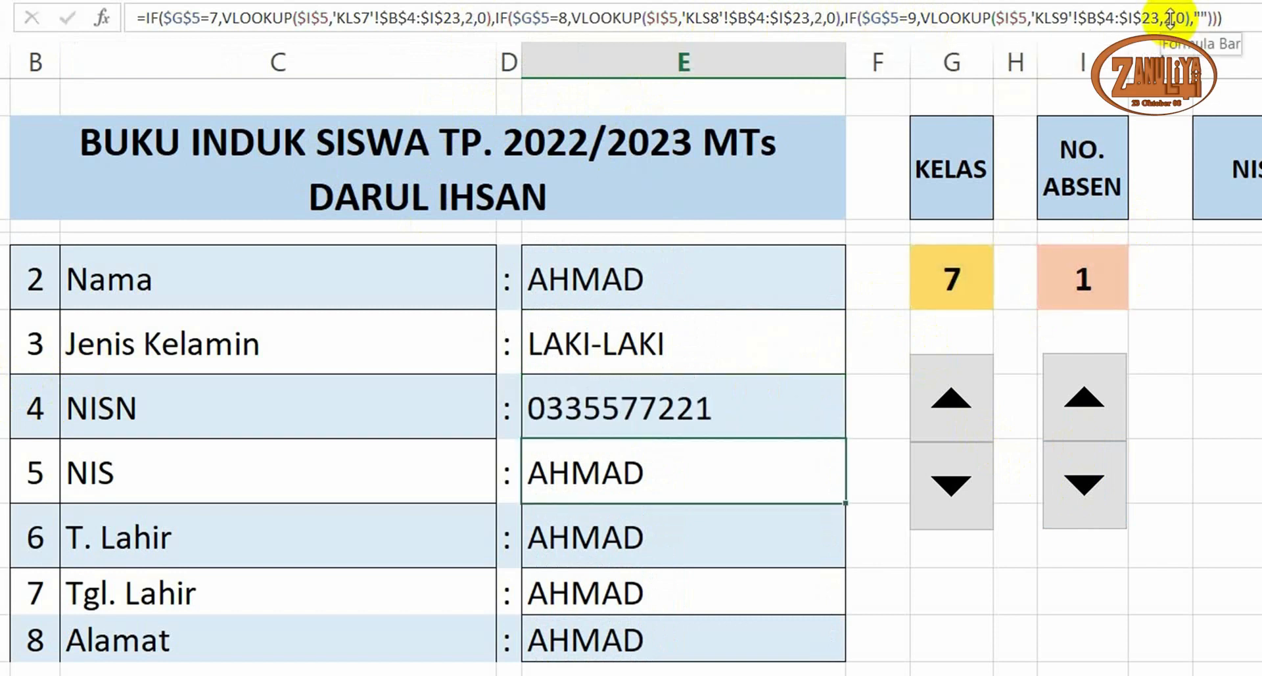
Change the column index to 5 in the KLS7, KLS8 and KLS9 lookups of the NIS formula in E8
left_click(474, 20)
key("BackSpace")
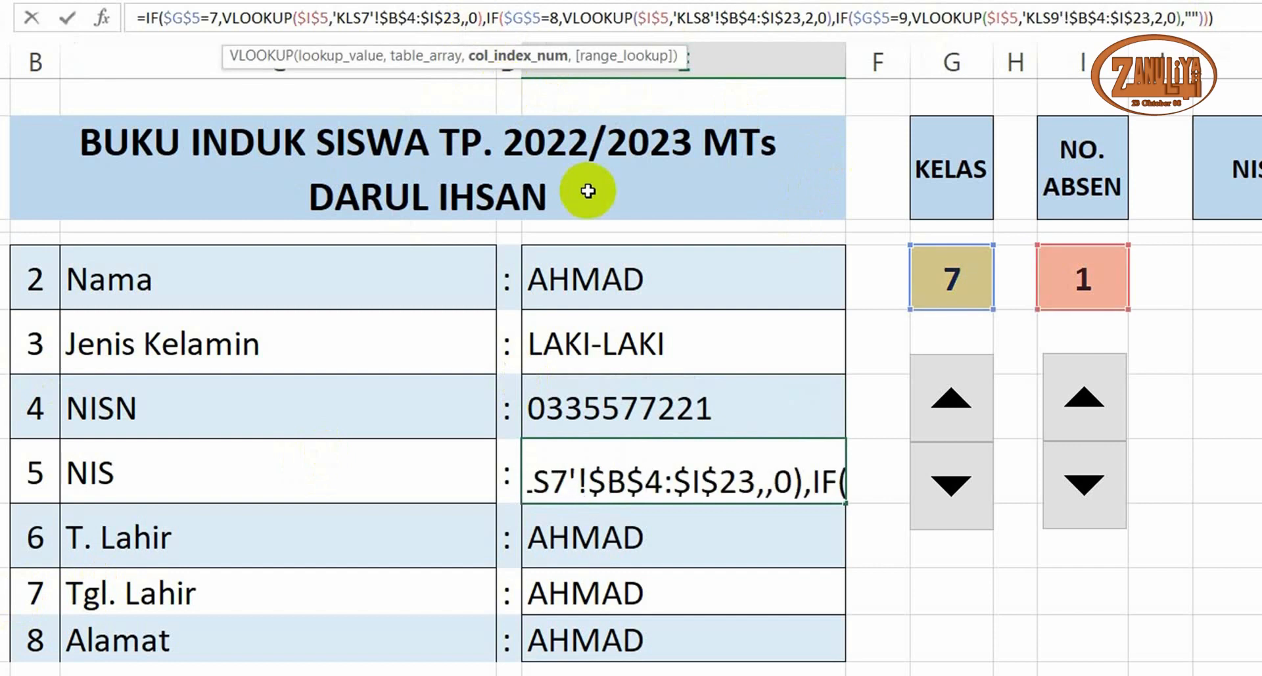
type("5")
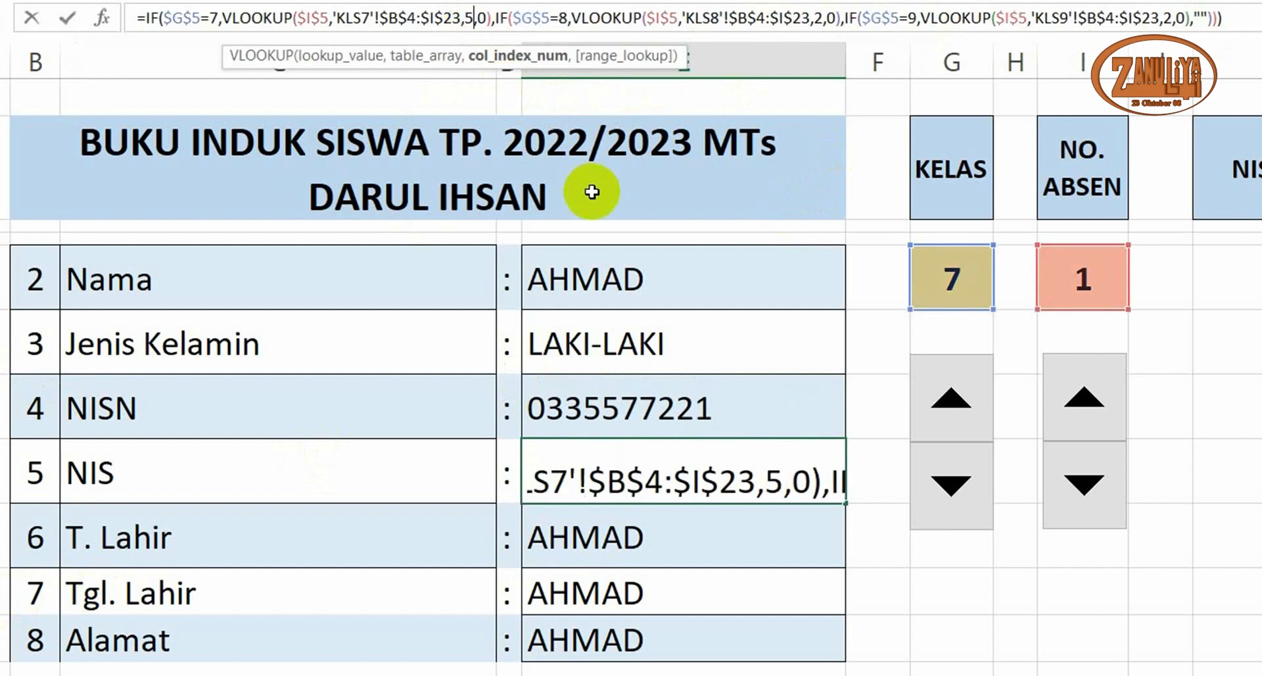
left_click(823, 20)
key("BackSpace")
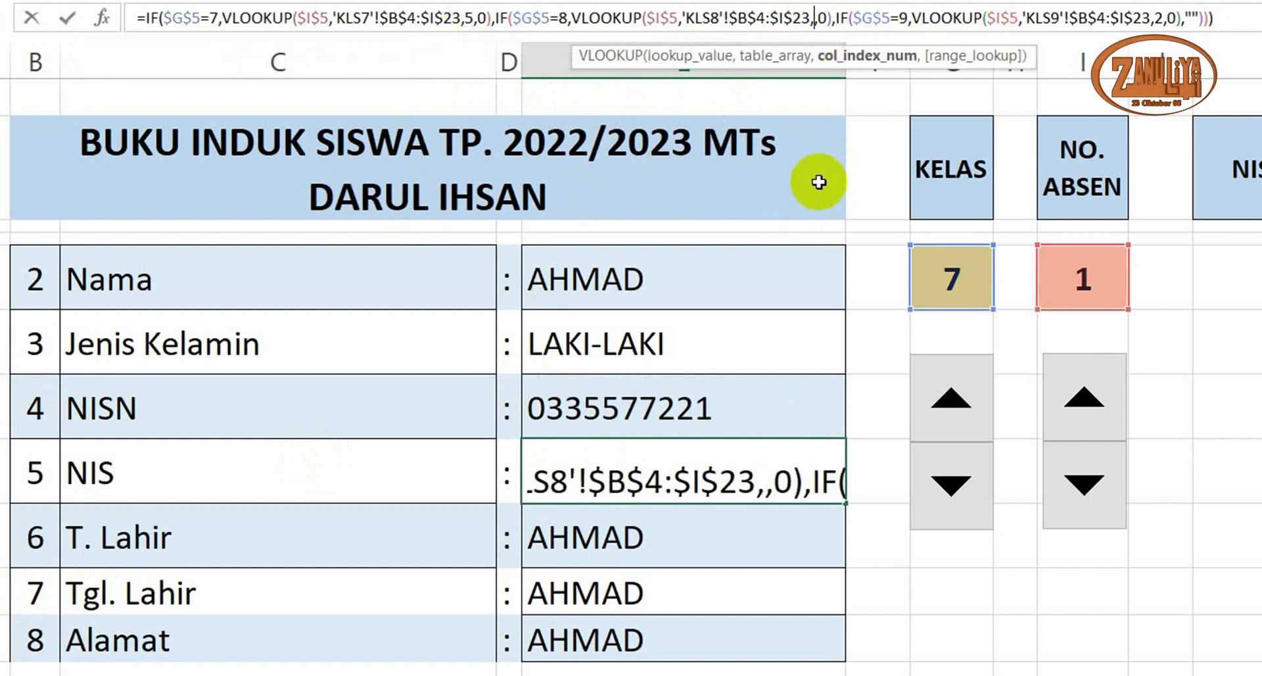
type("5")
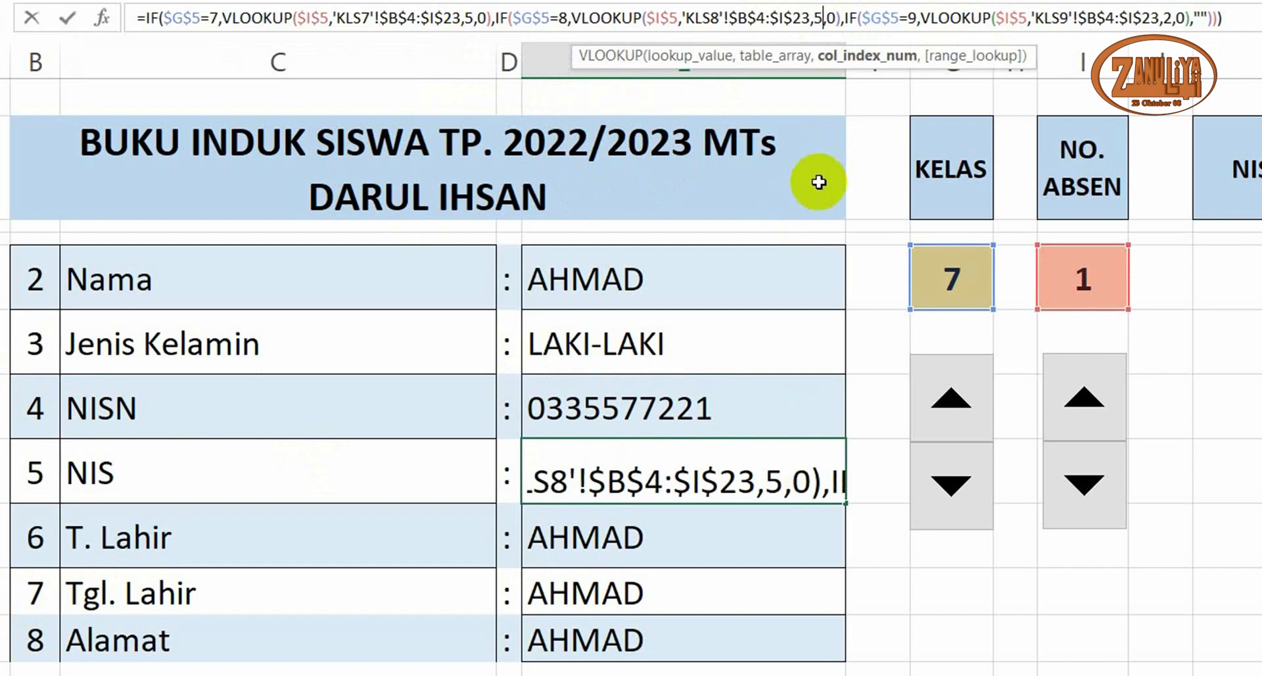
left_click(1174, 19)
key("BackSpace")
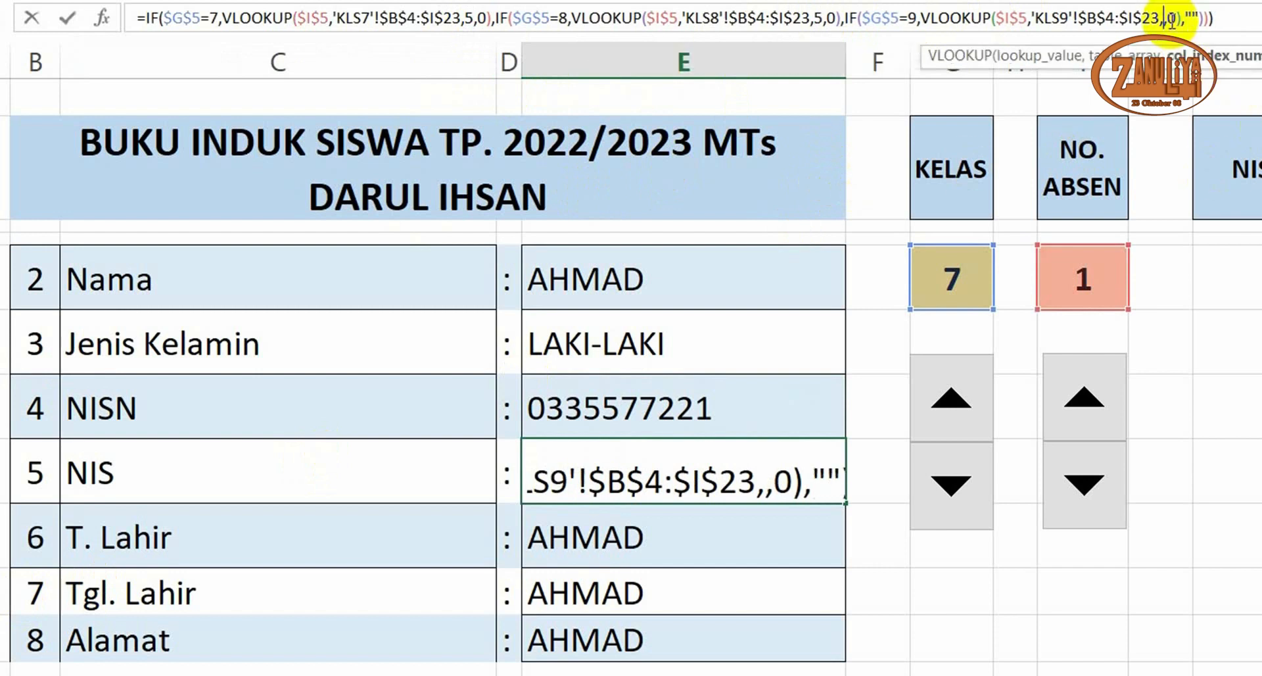
type("5")
key("Return")
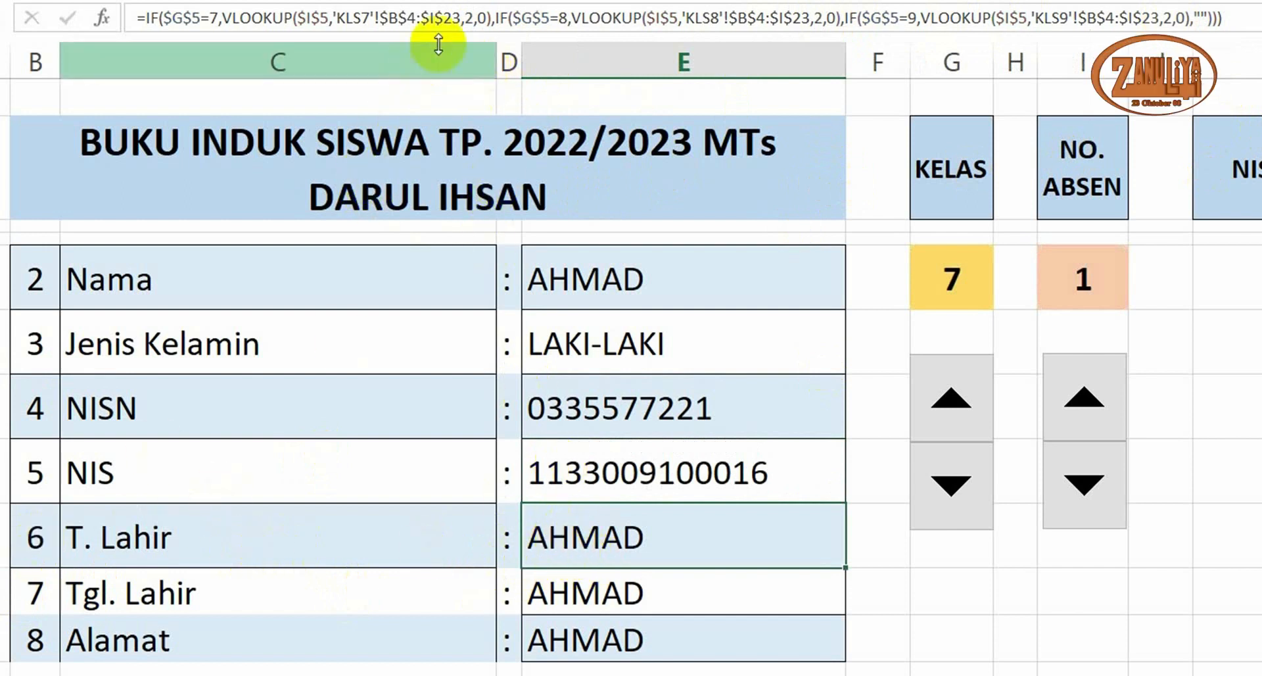
Set the column index to 6 in all three class lookups of the T. Lahir formula in E9
left_click(471, 20)
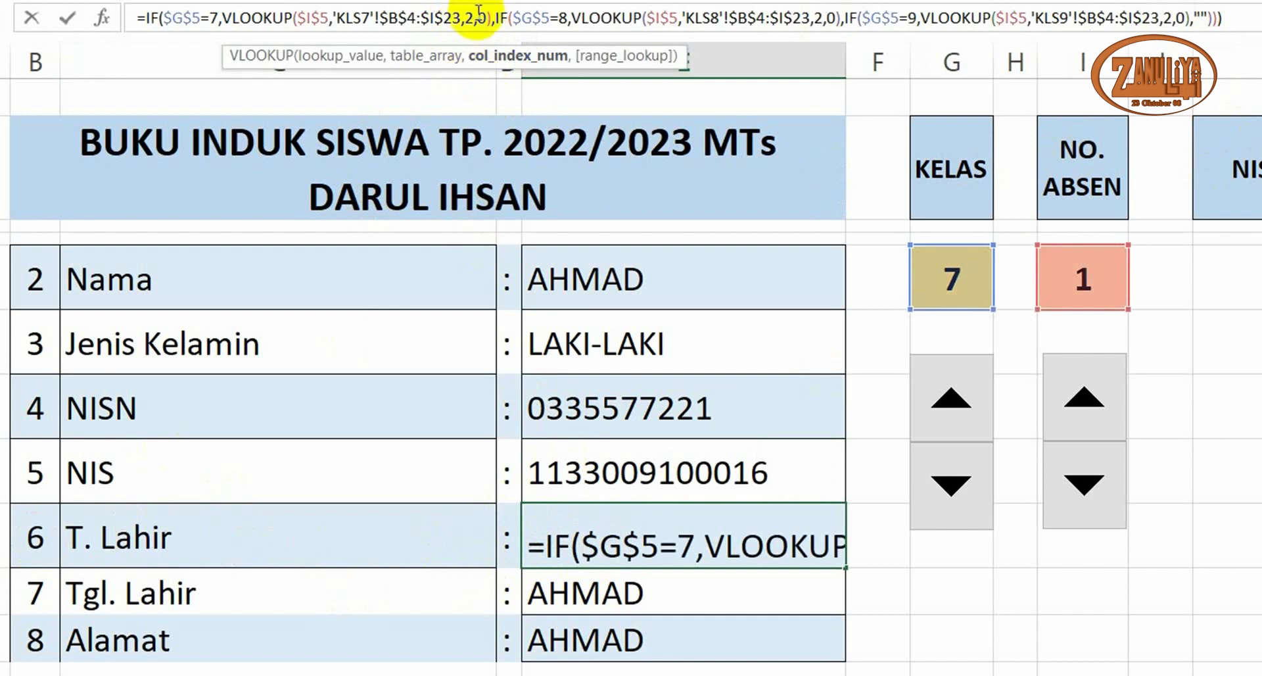
key("BackSpace")
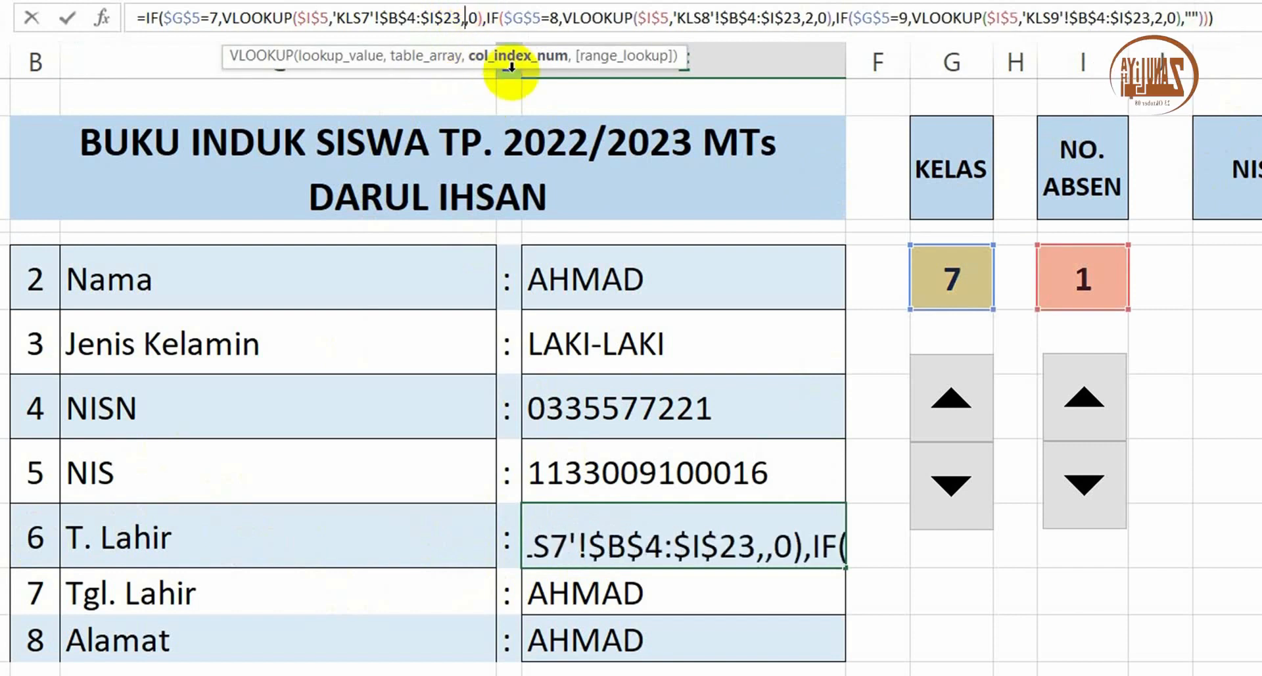
type("6")
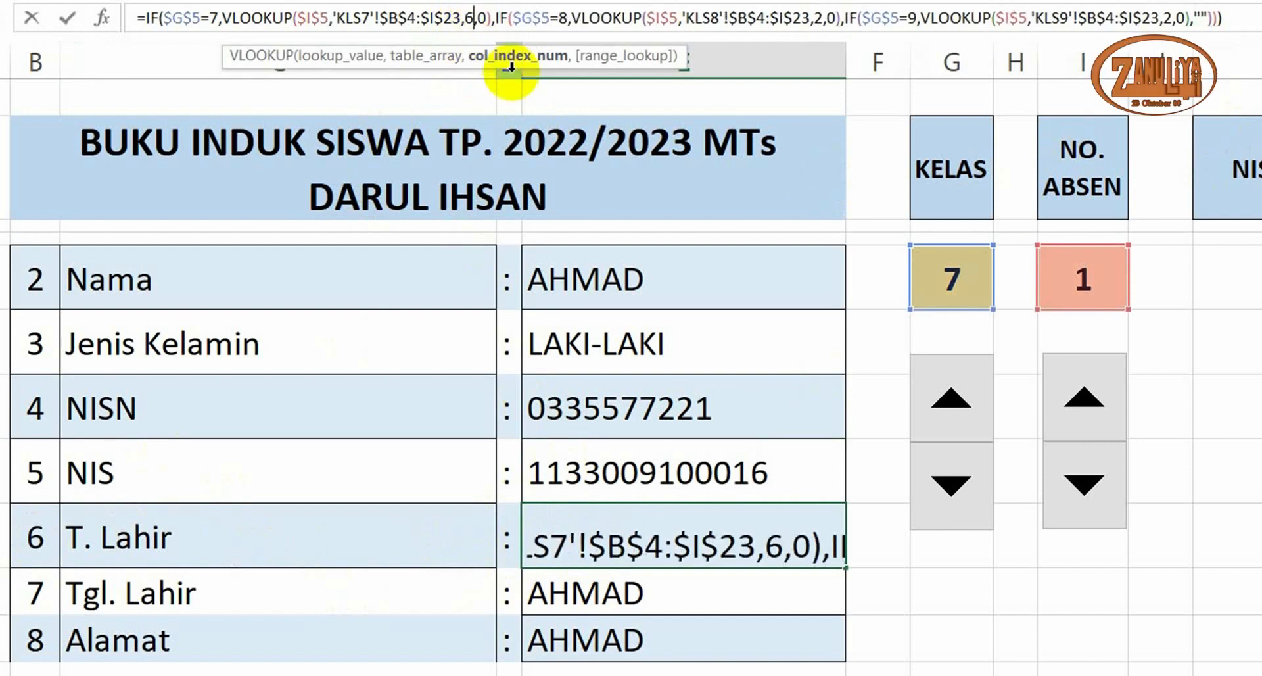
left_click(818, 18)
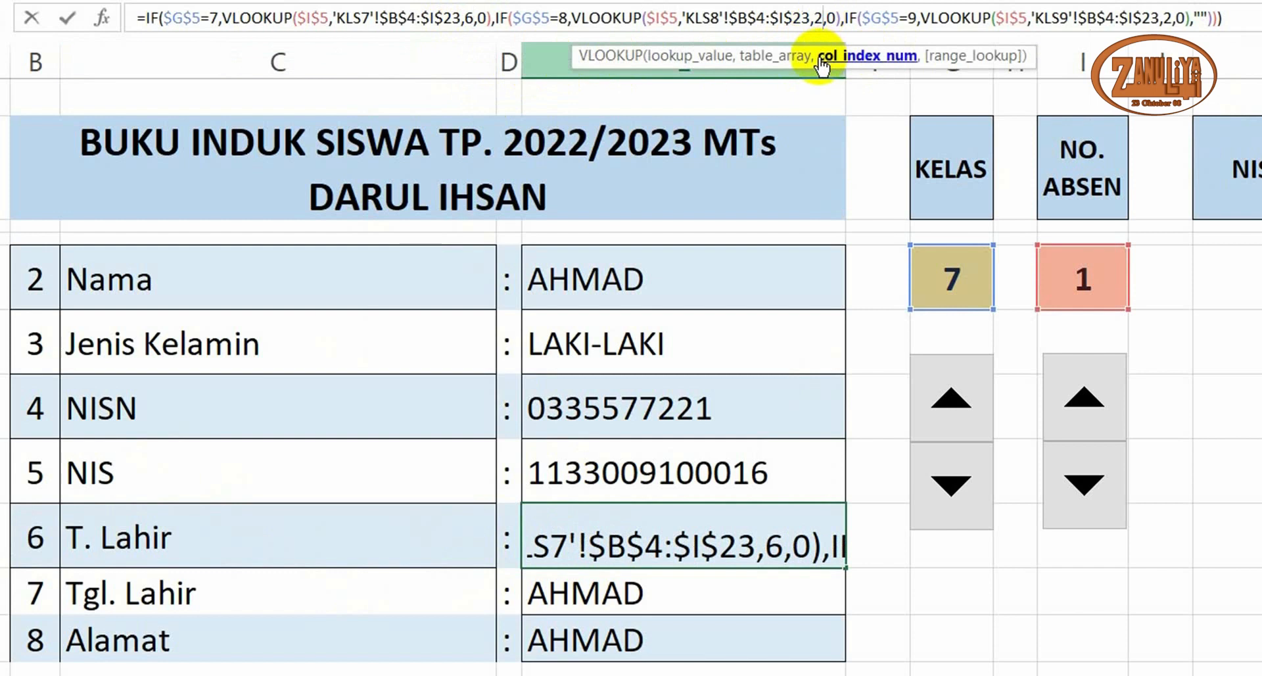
key("BackSpace")
type("6")
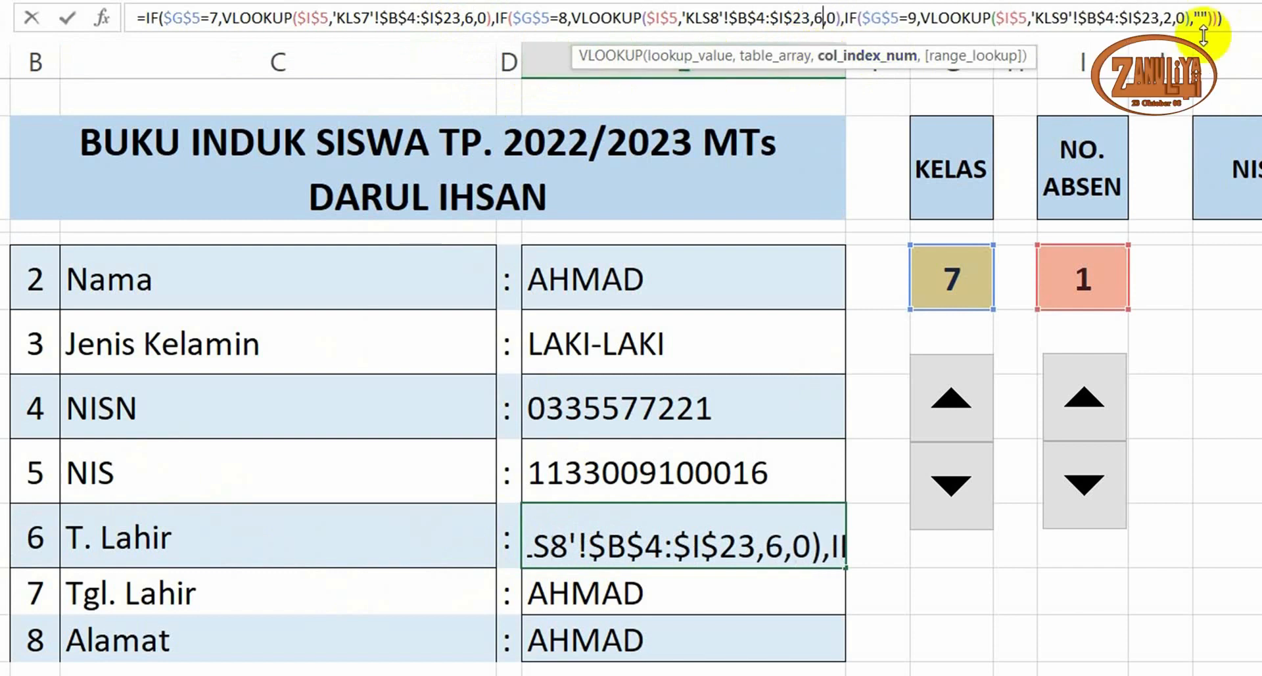
left_click(1175, 18)
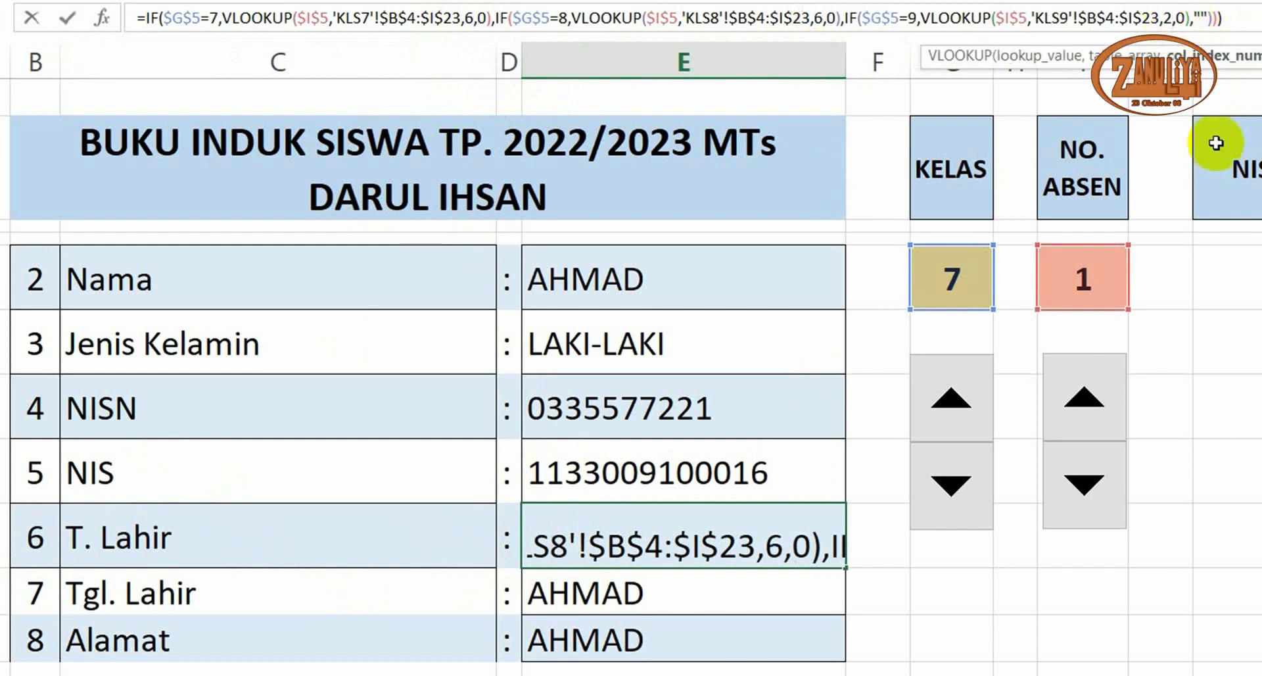
key("BackSpace")
key("Return")
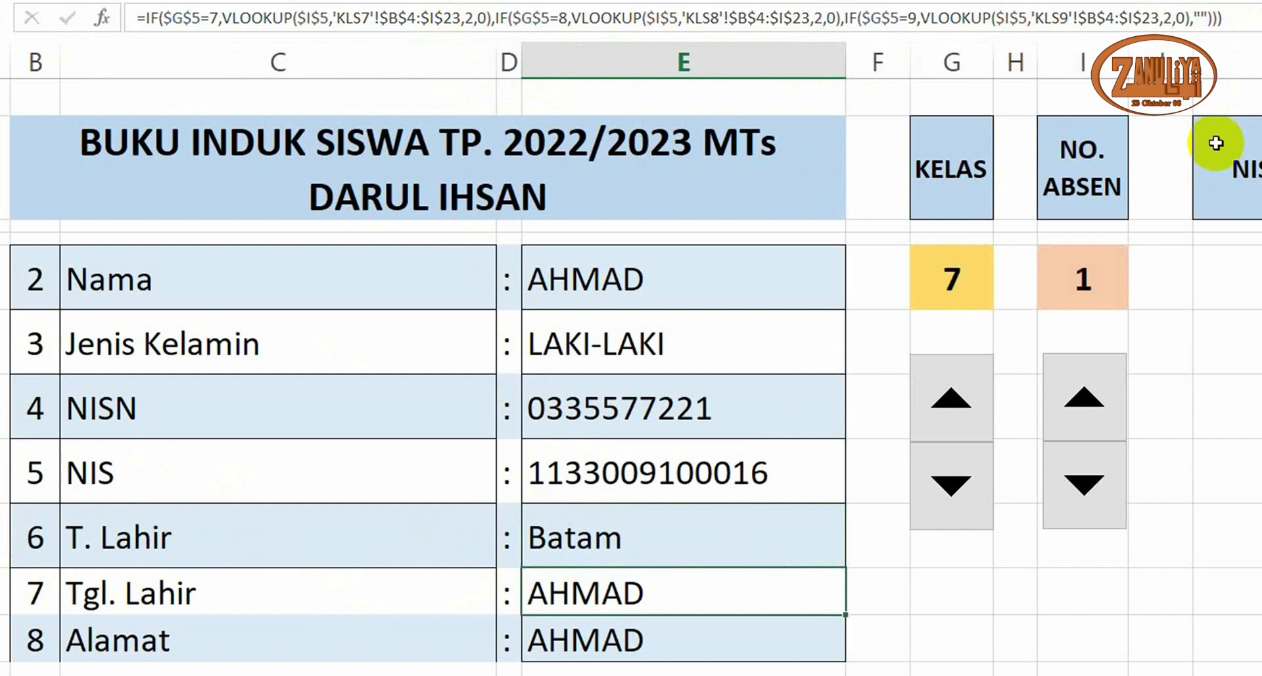
left_click(778, 538)
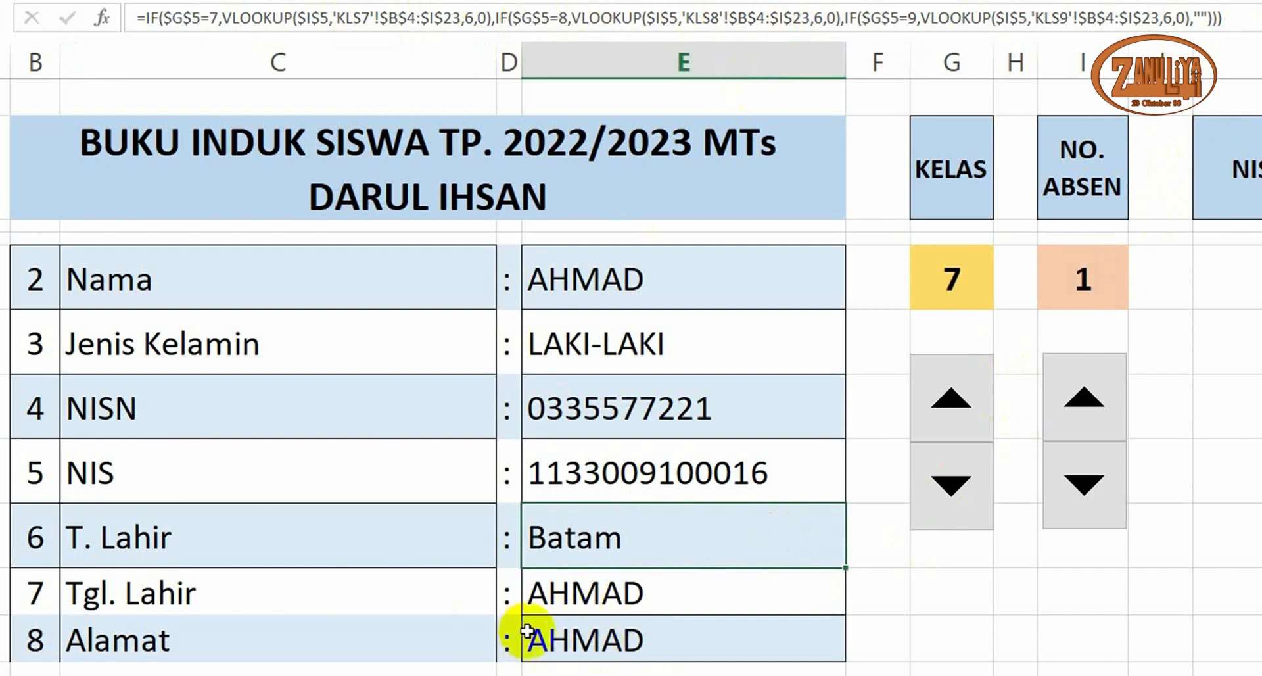
Set the column index to 7 in the KLS7, KLS8 and KLS9 lookups of the Tgl. Lahir formula in E10
left_click(561, 591)
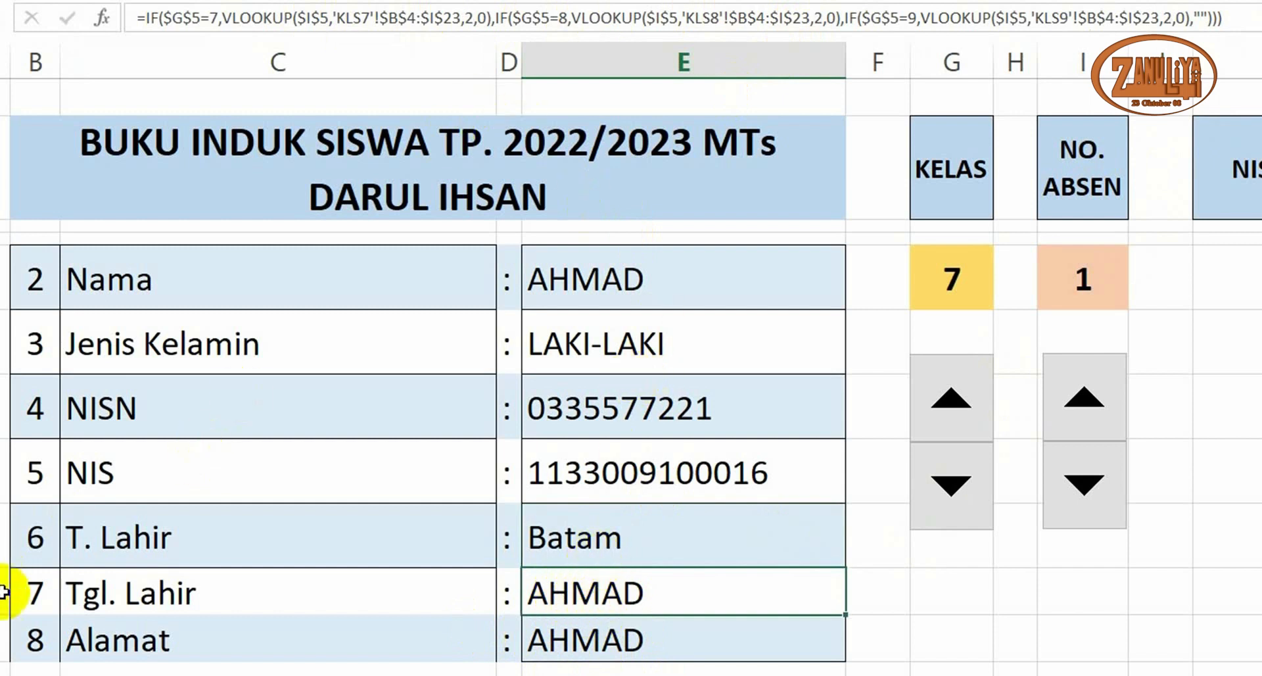
left_click(475, 17)
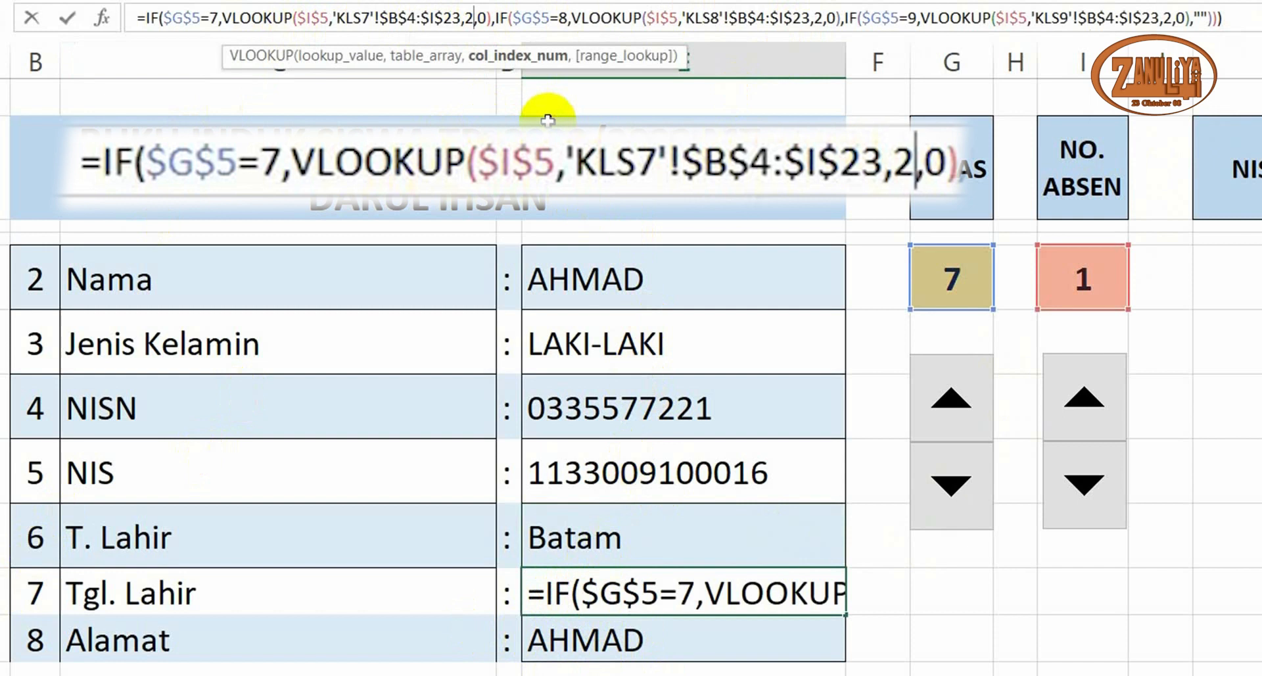
key("BackSpace")
type("7")
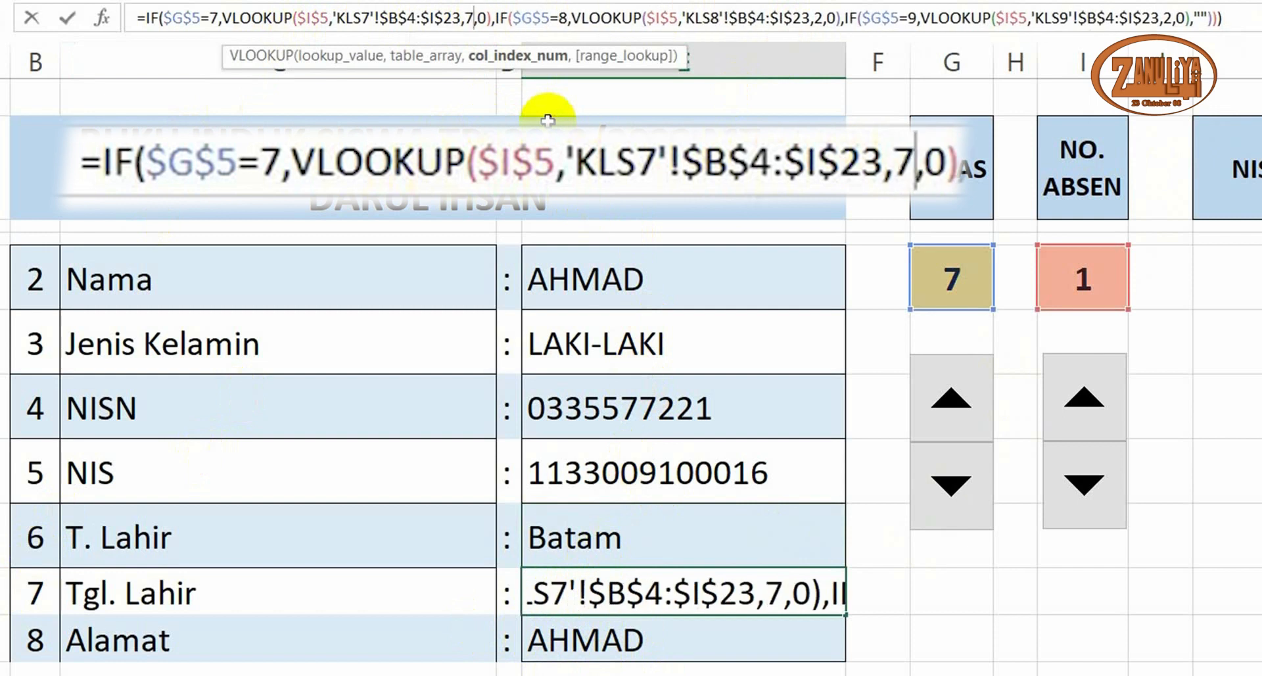
left_click(824, 26)
left_click(823, 20)
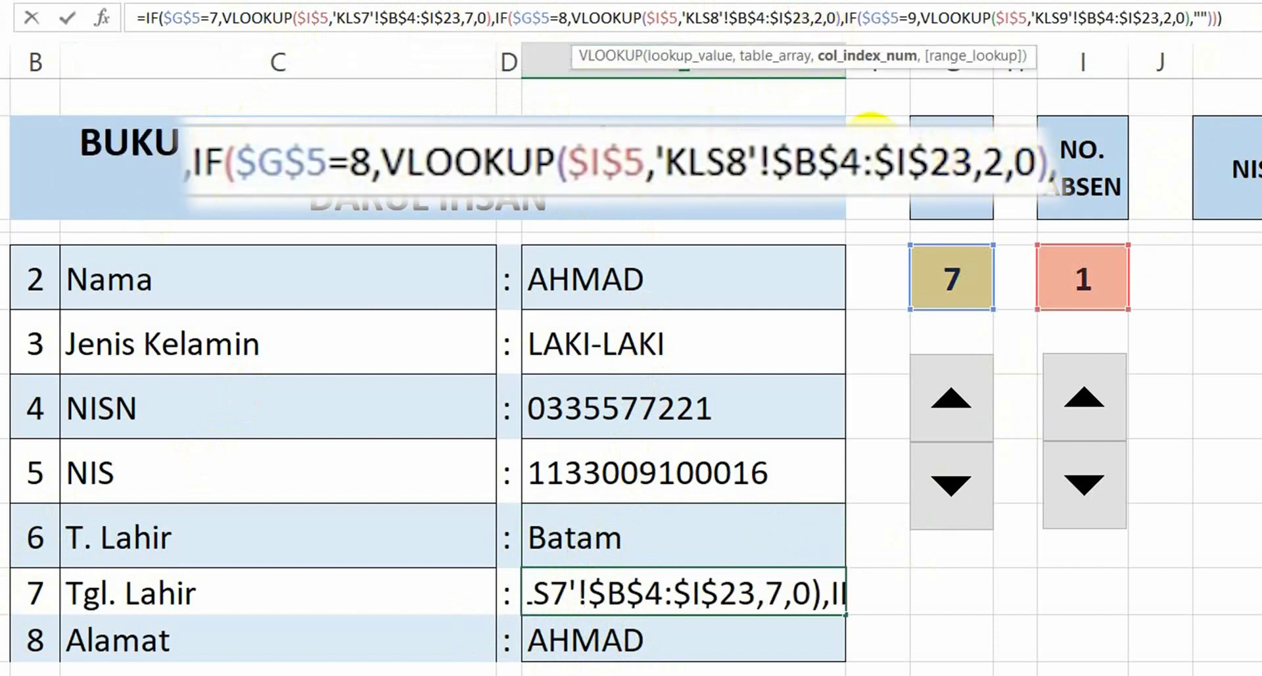
key("BackSpace")
type("7")
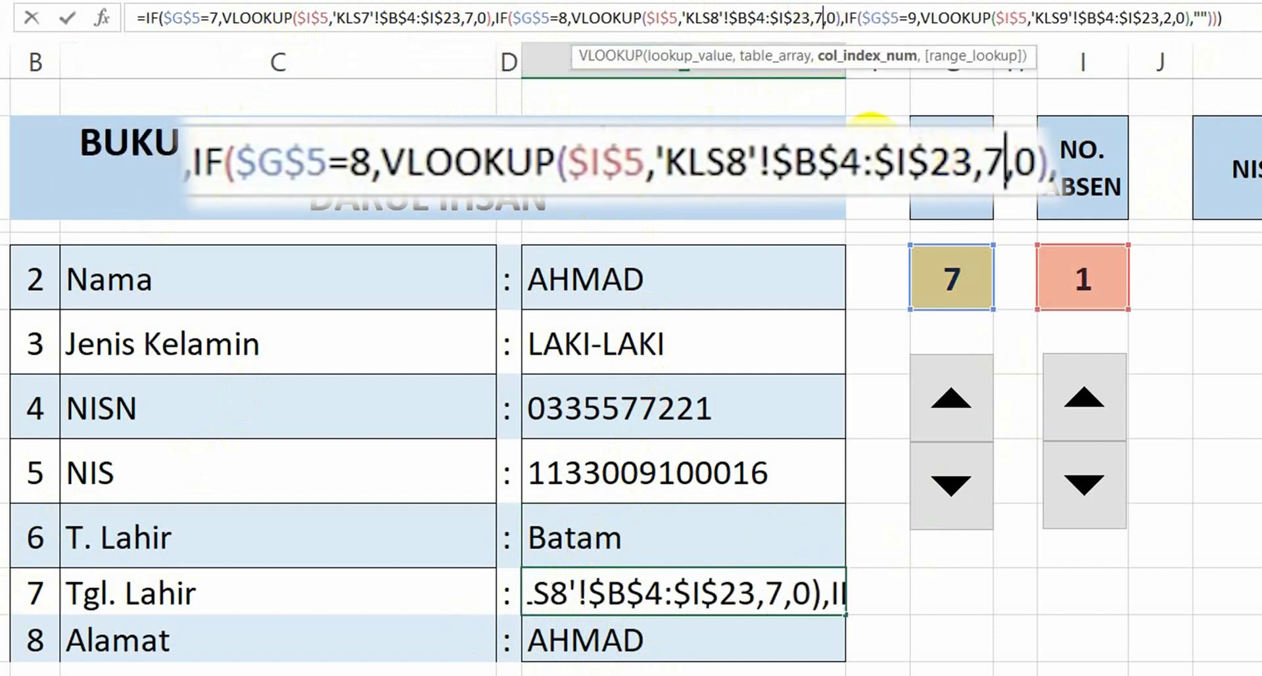
left_click(1176, 18)
key("BackSpace")
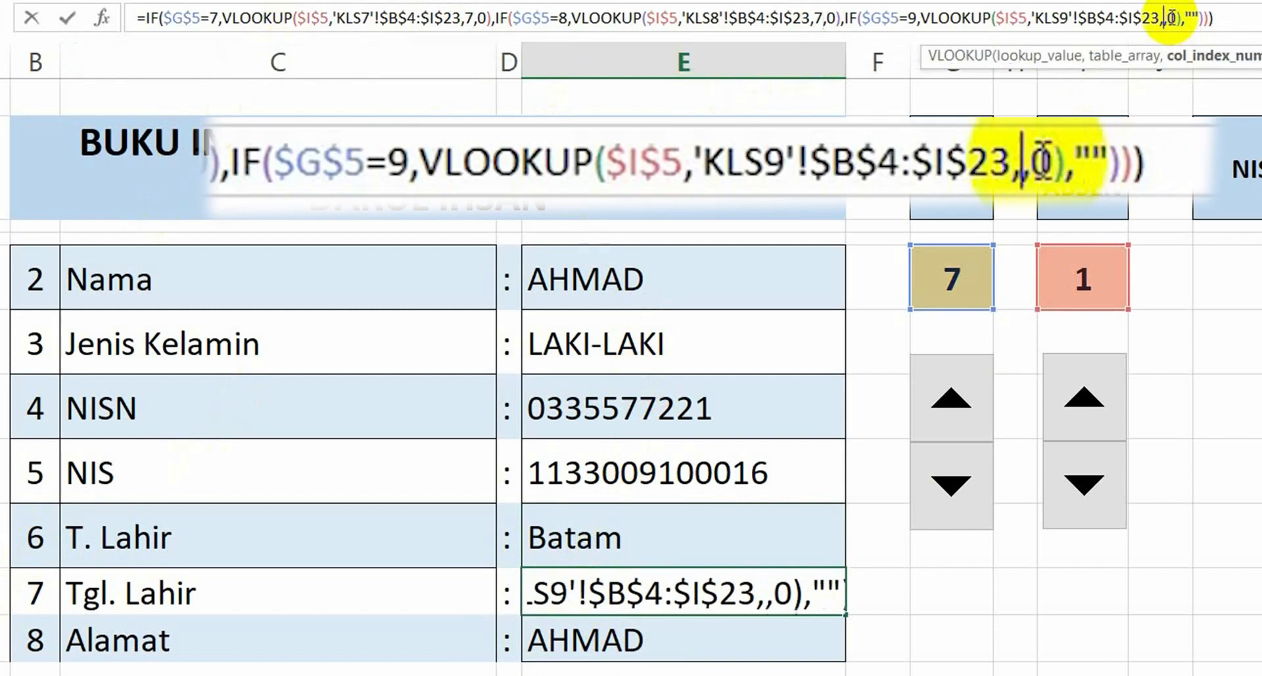
type("7")
key("Return")
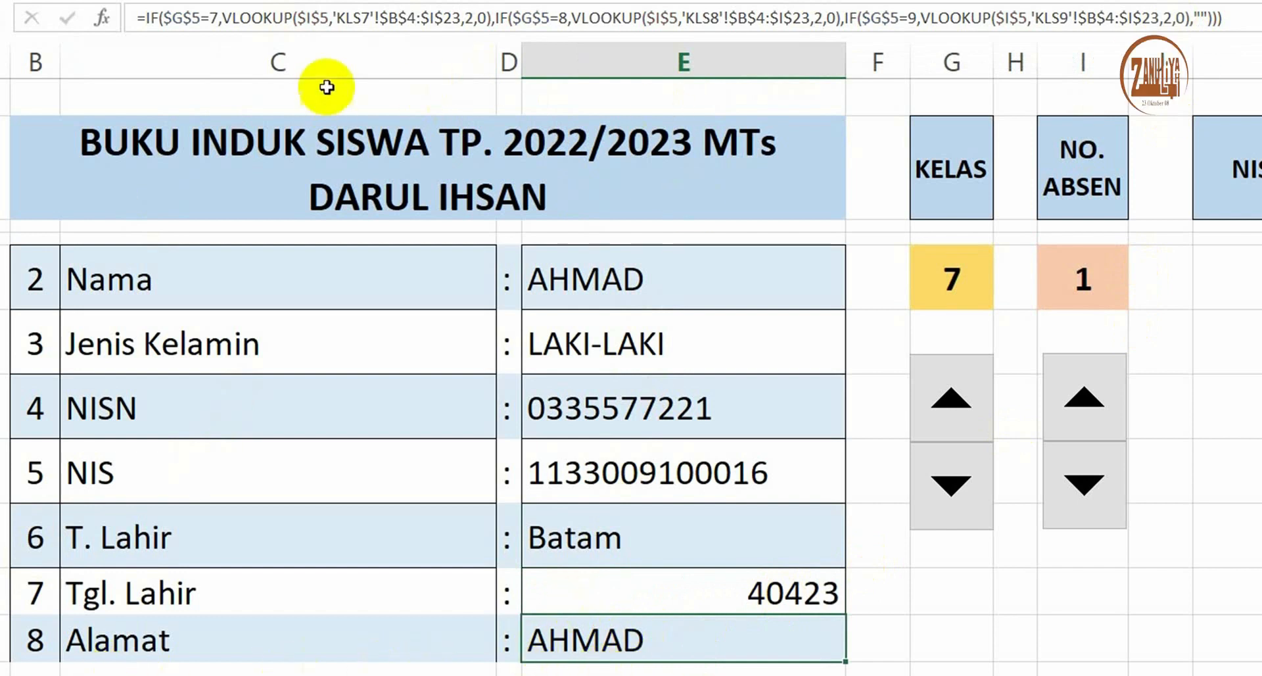
Change the column index to 8 in all three class lookups of the Alamat formula in E11
left_click(474, 20)
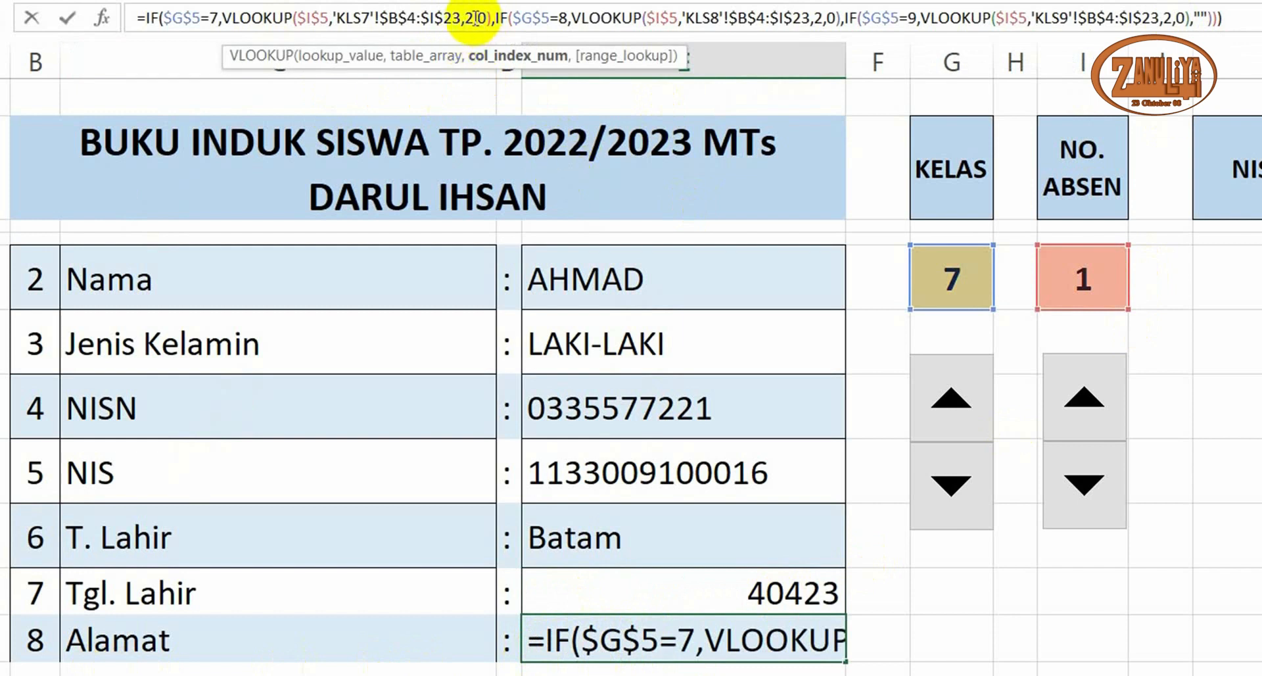
key("BackSpace")
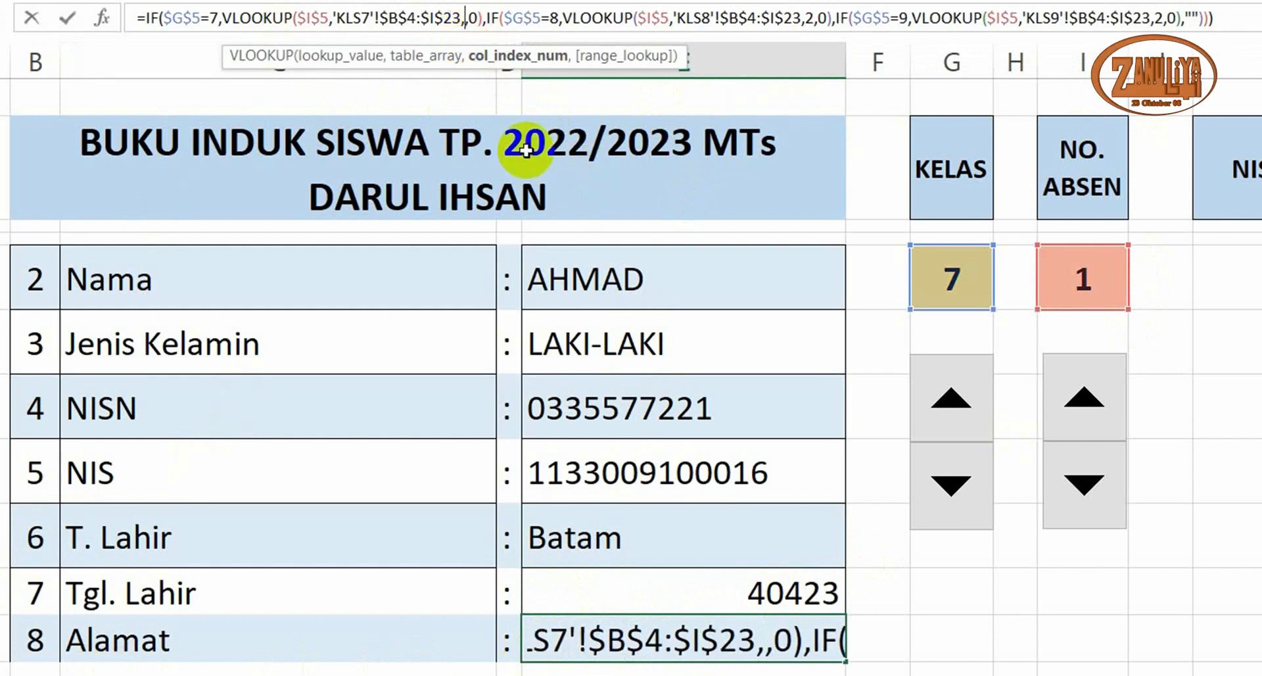
type("8")
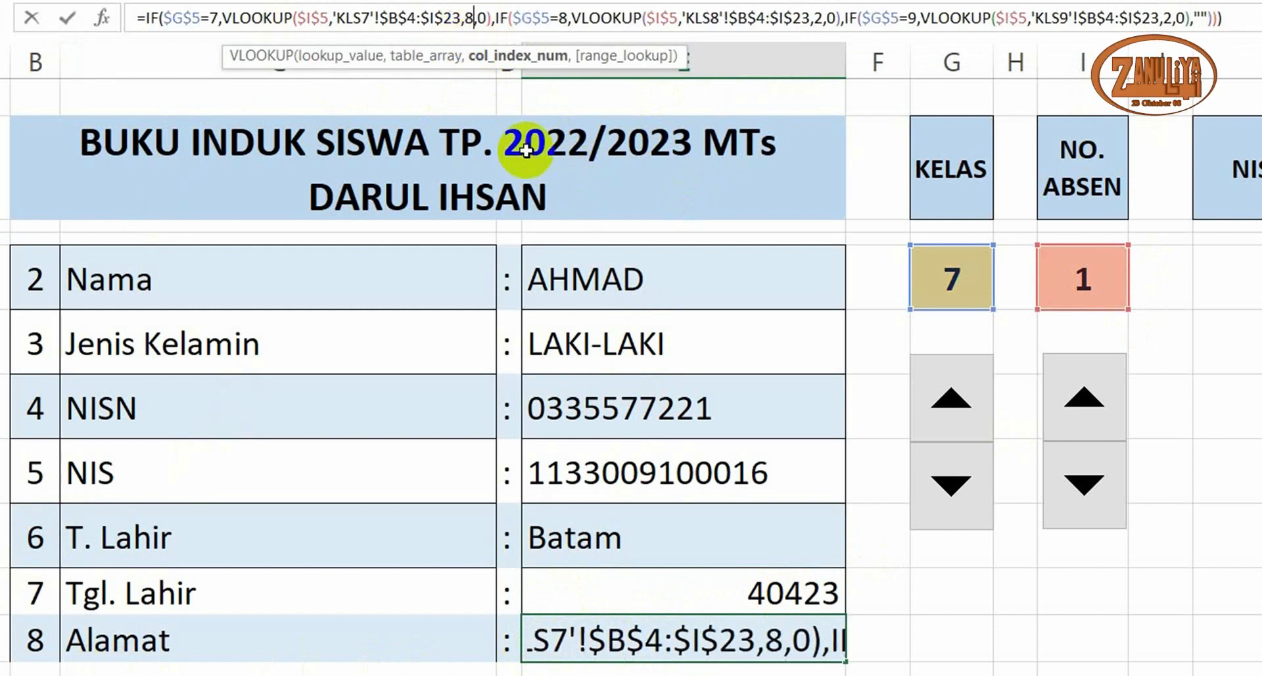
left_click(822, 17)
key("BackSpace")
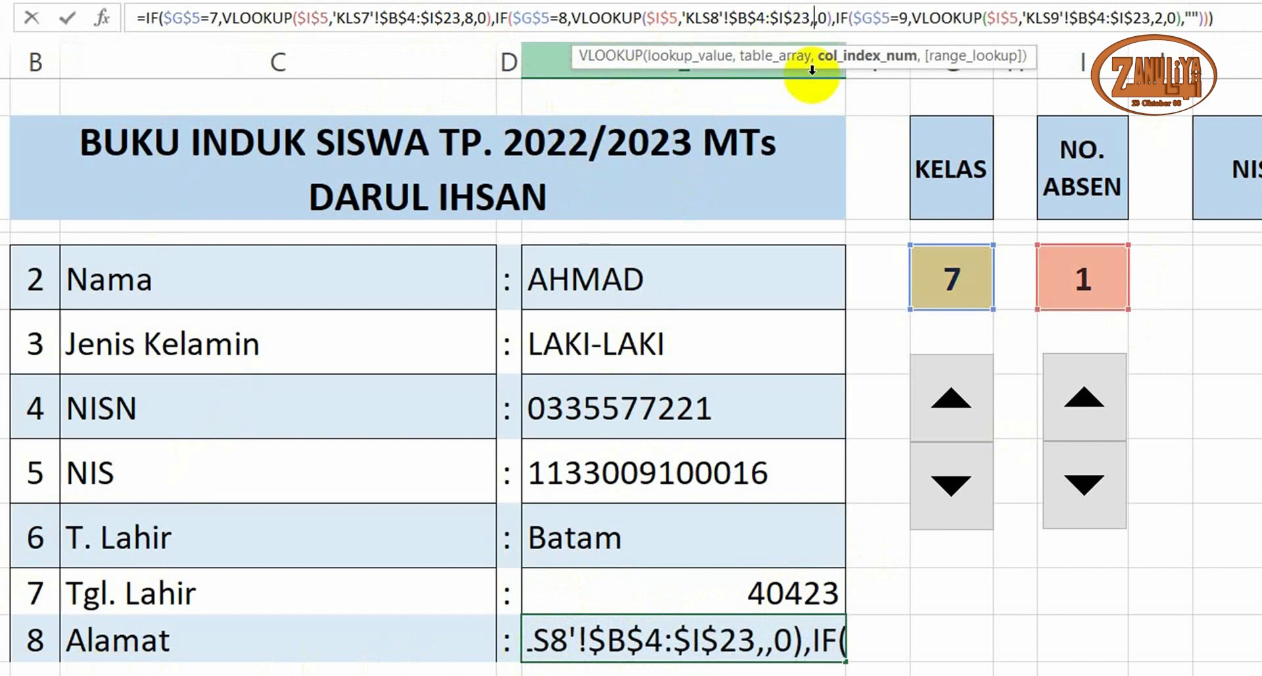
type("8")
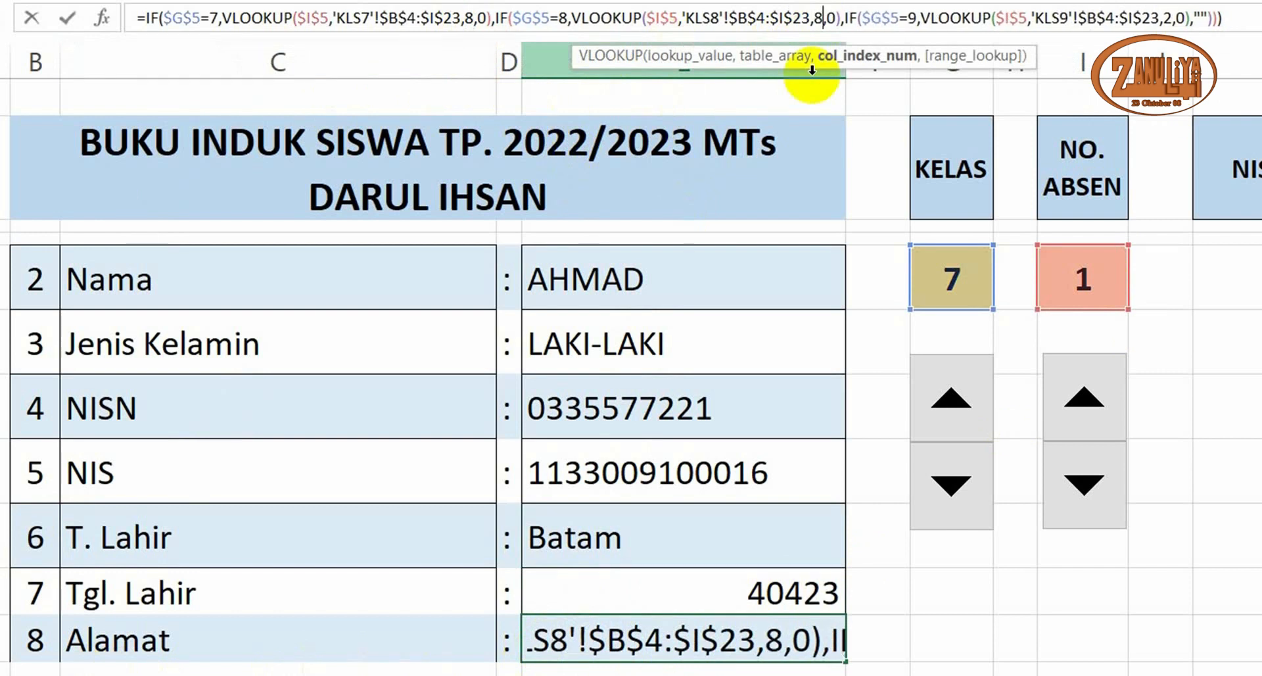
left_click(1174, 18)
key("BackSpace")
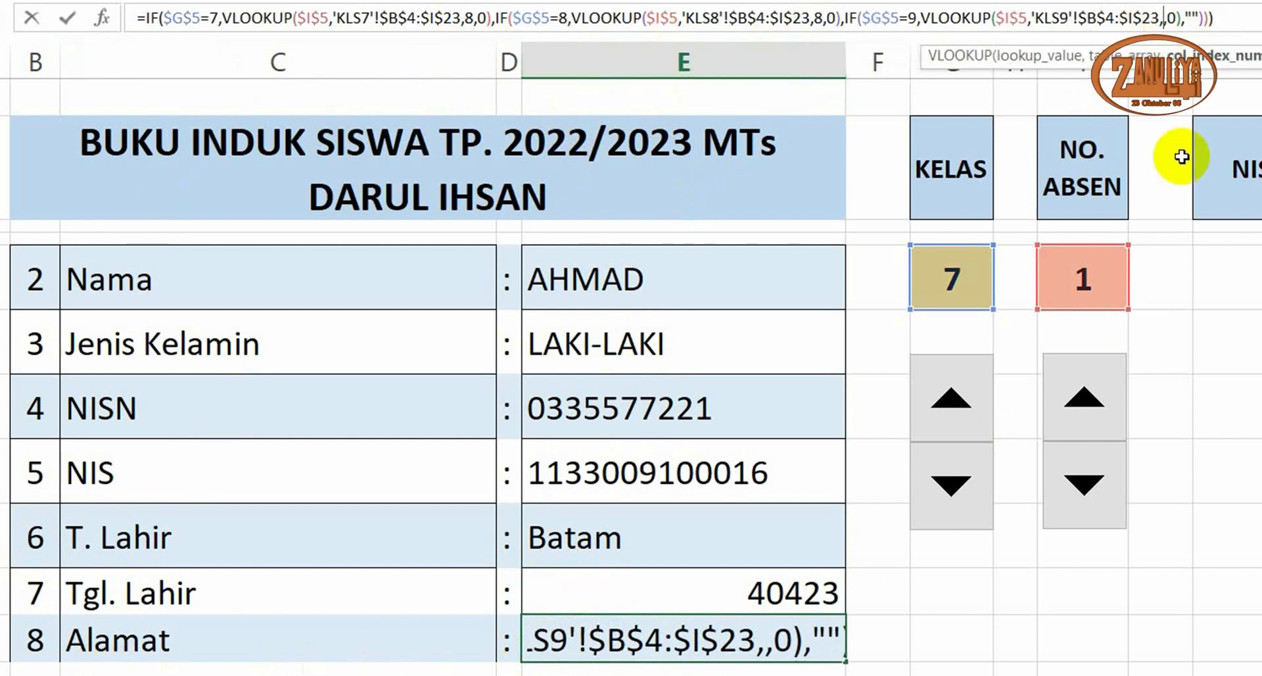
type("8")
key("Return")
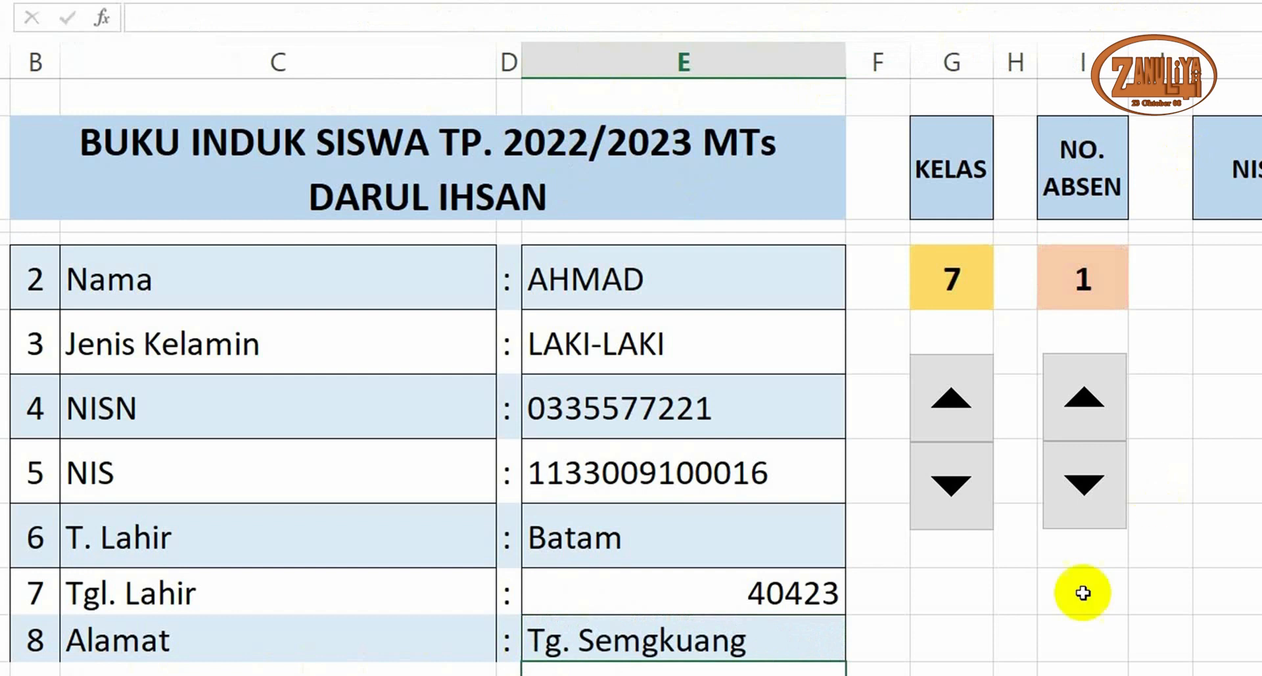
Format the Tgl. Lahir result in E10 as an Indonesian date of type 14 Maret 2012 and left-align it
left_click(721, 594)
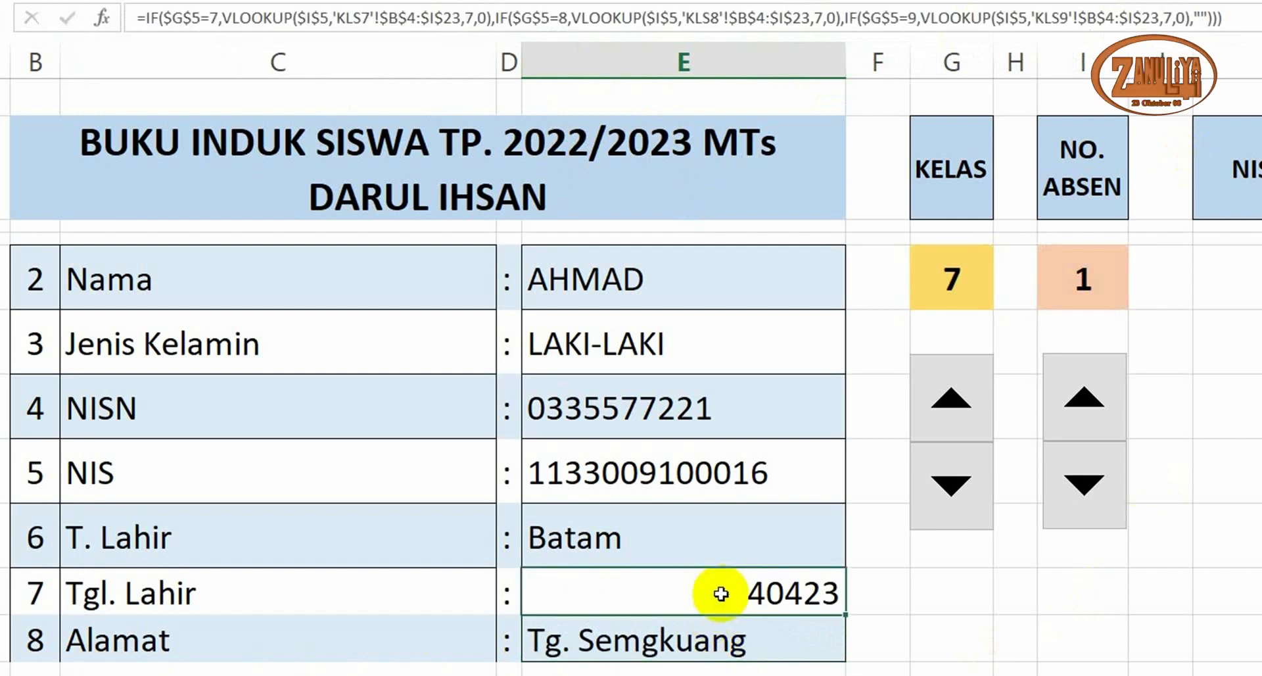
right_click(732, 594)
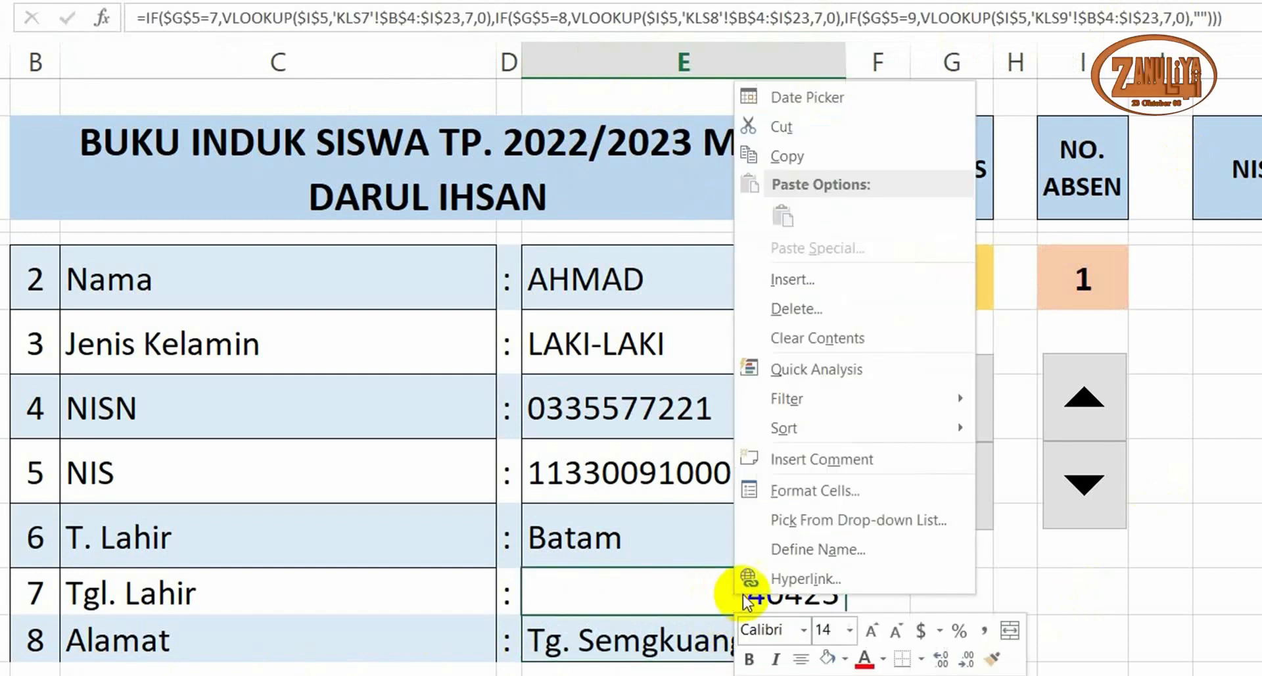
left_click(815, 491)
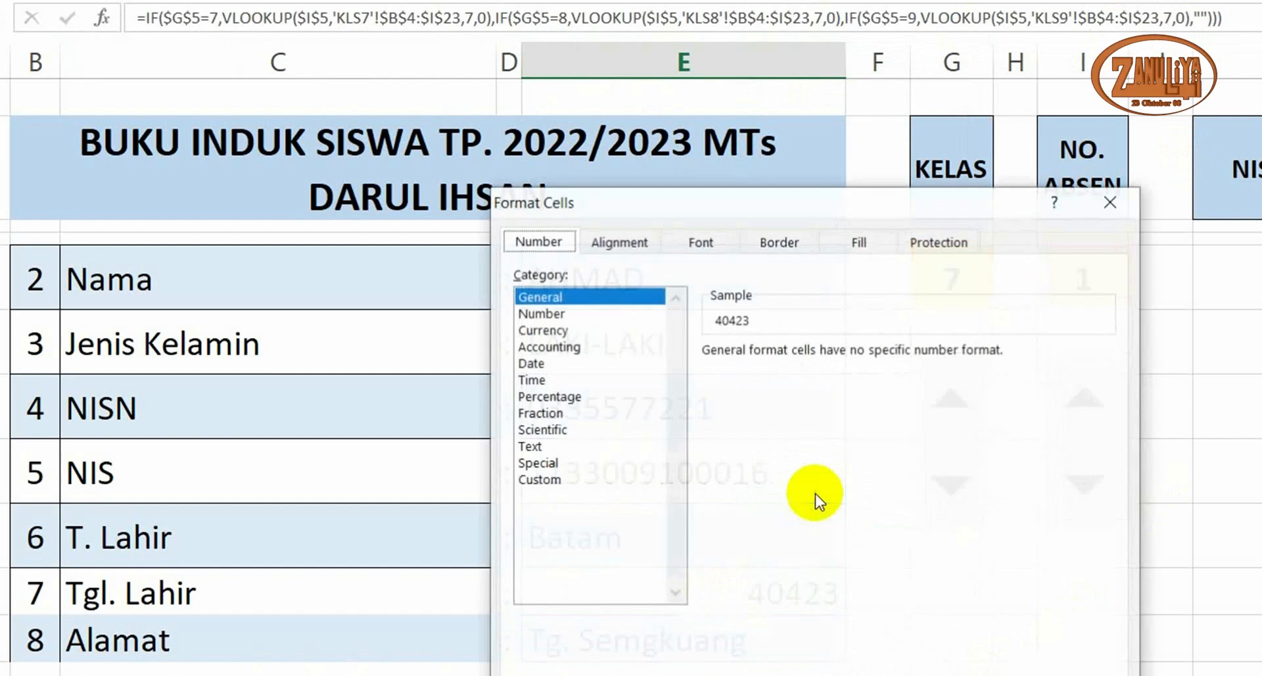
left_click(535, 366)
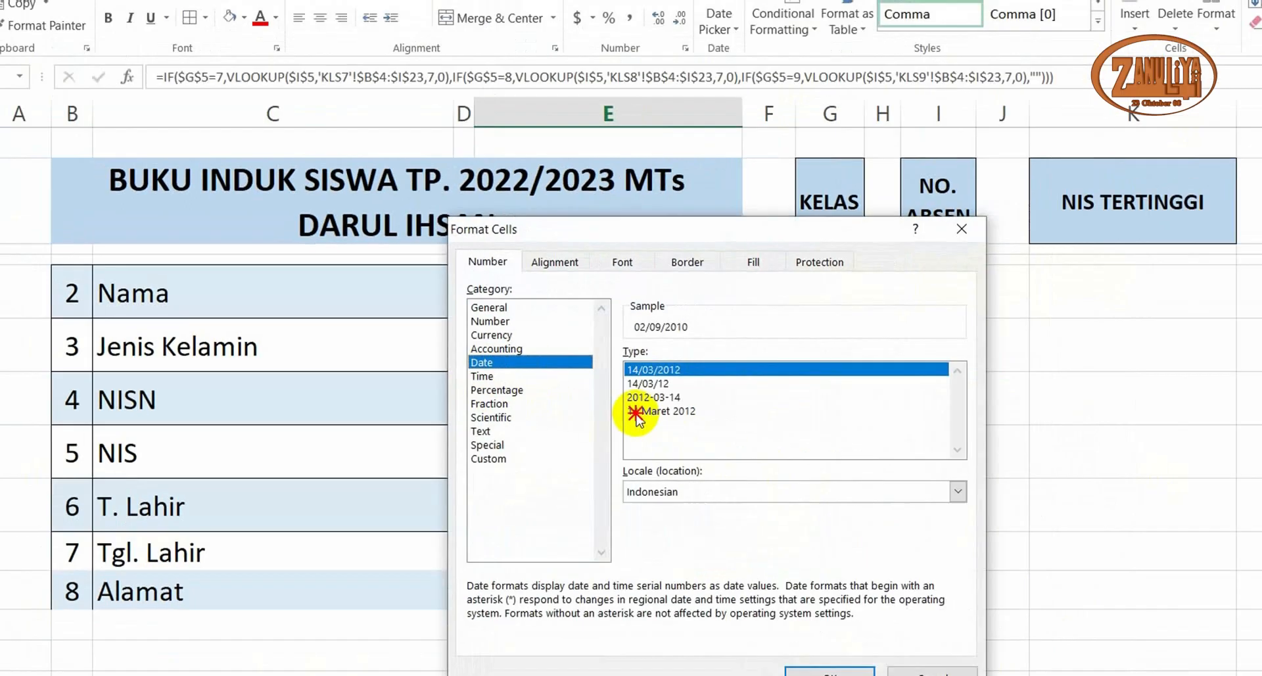
left_click(747, 421)
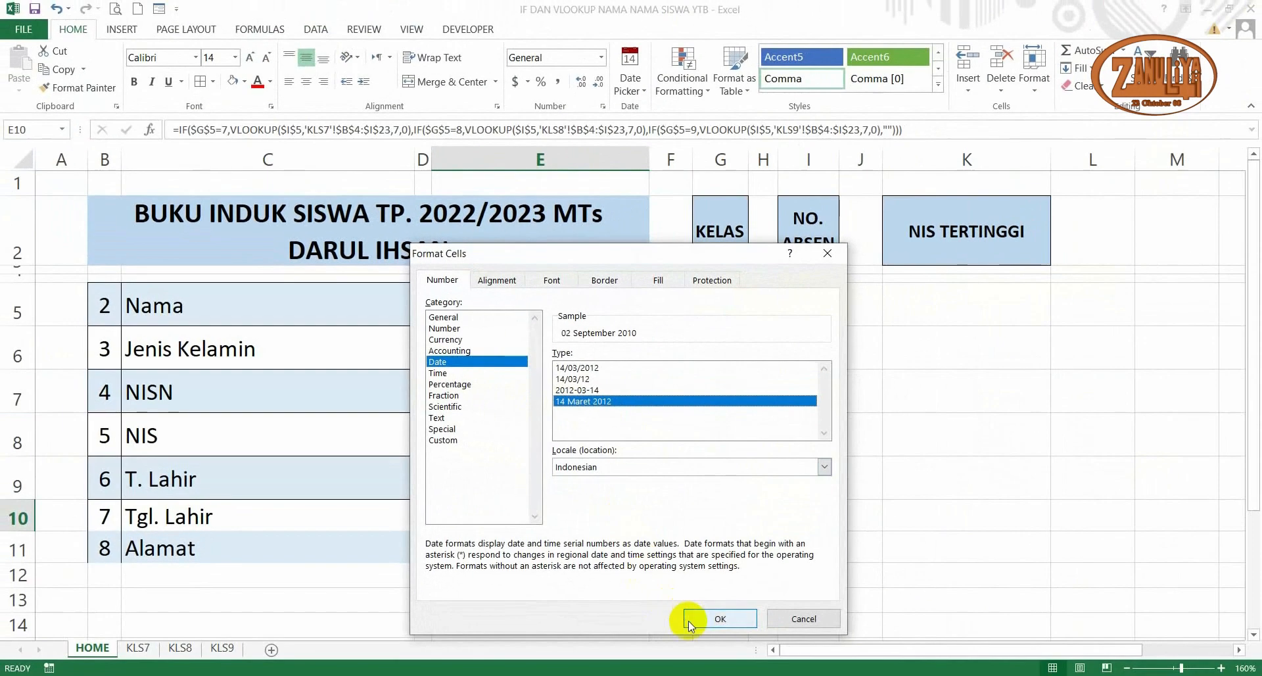
left_click(720, 618)
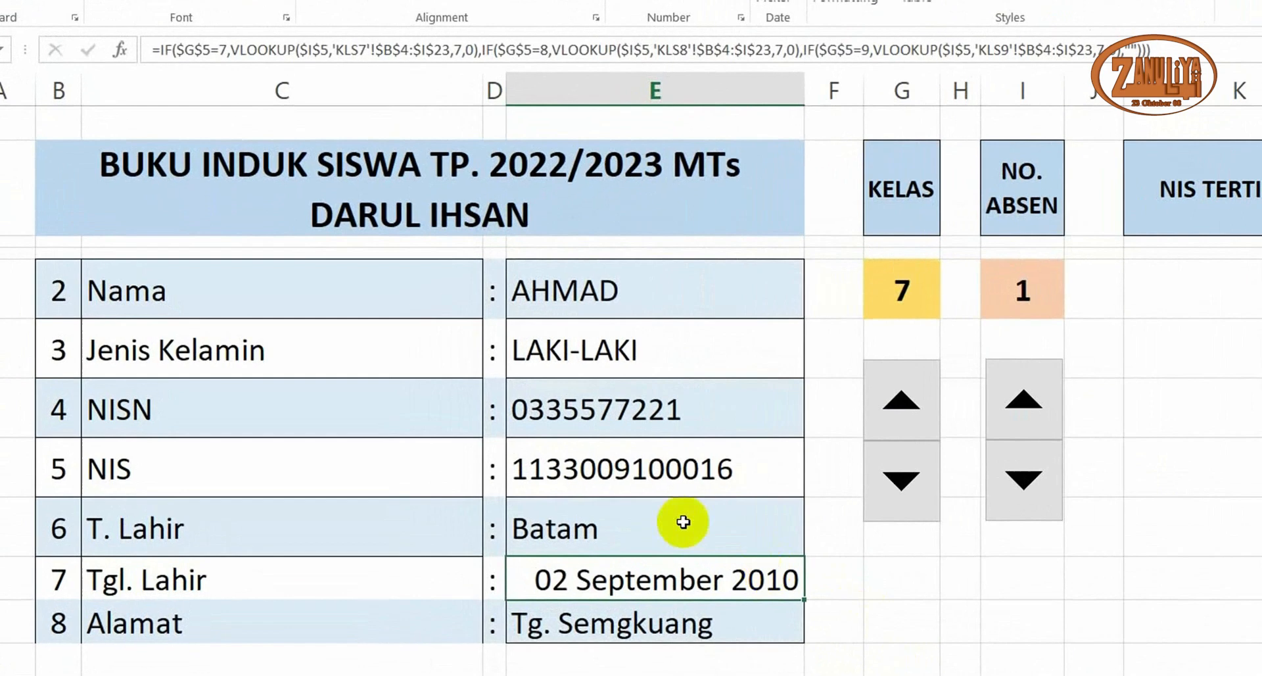
left_click(305, 2)
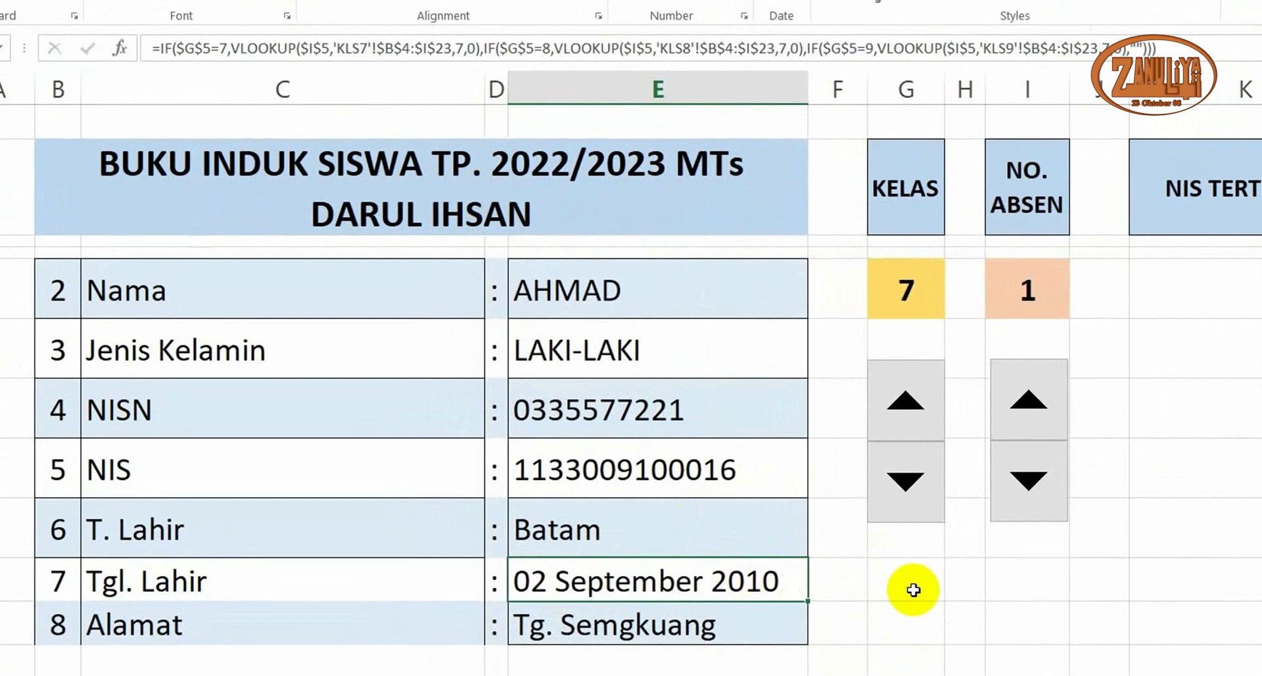
left_click(960, 615)
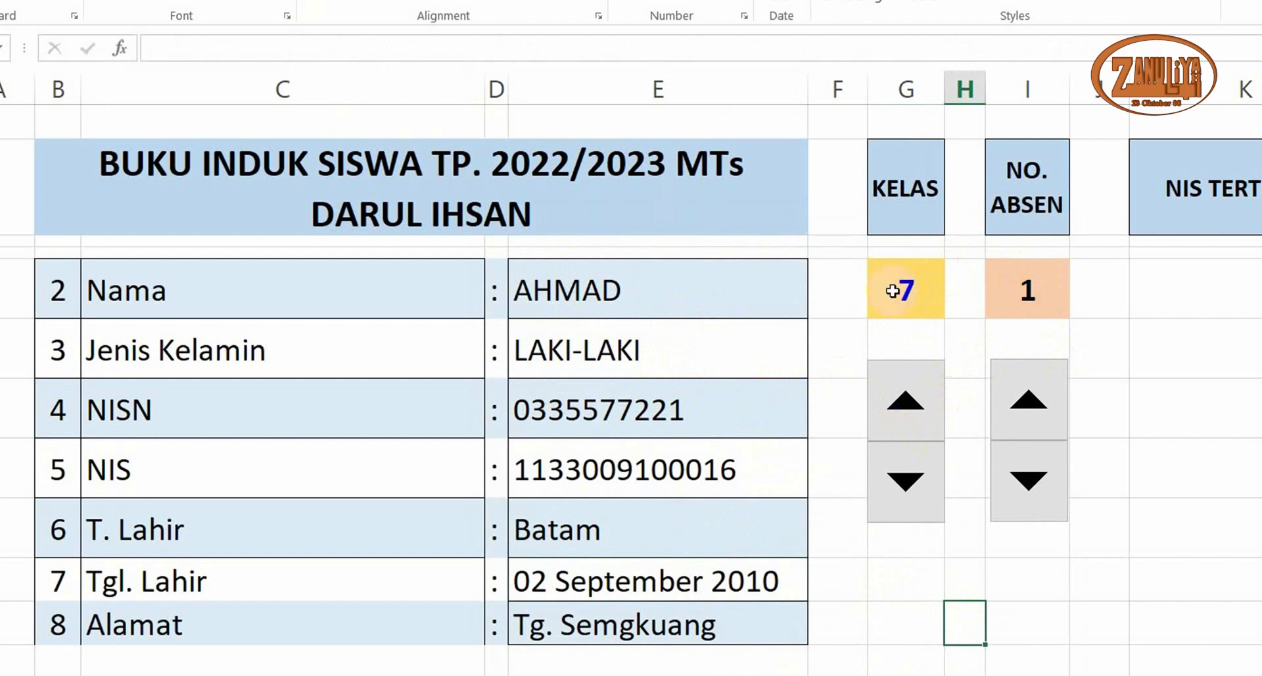
Step the attendance number up to 6 and back to 1 to check all fields for class 7 students
left_click(1029, 402)
left_click(1029, 402)
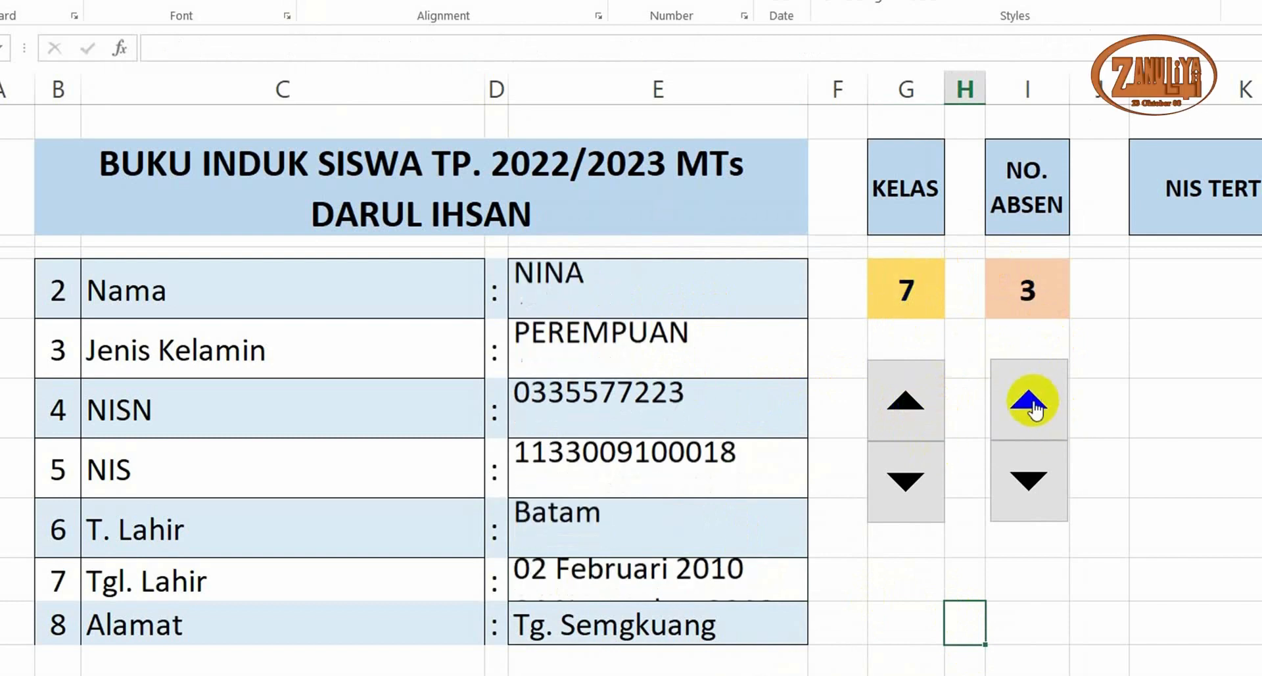
left_click(1029, 402)
left_click(1029, 402)
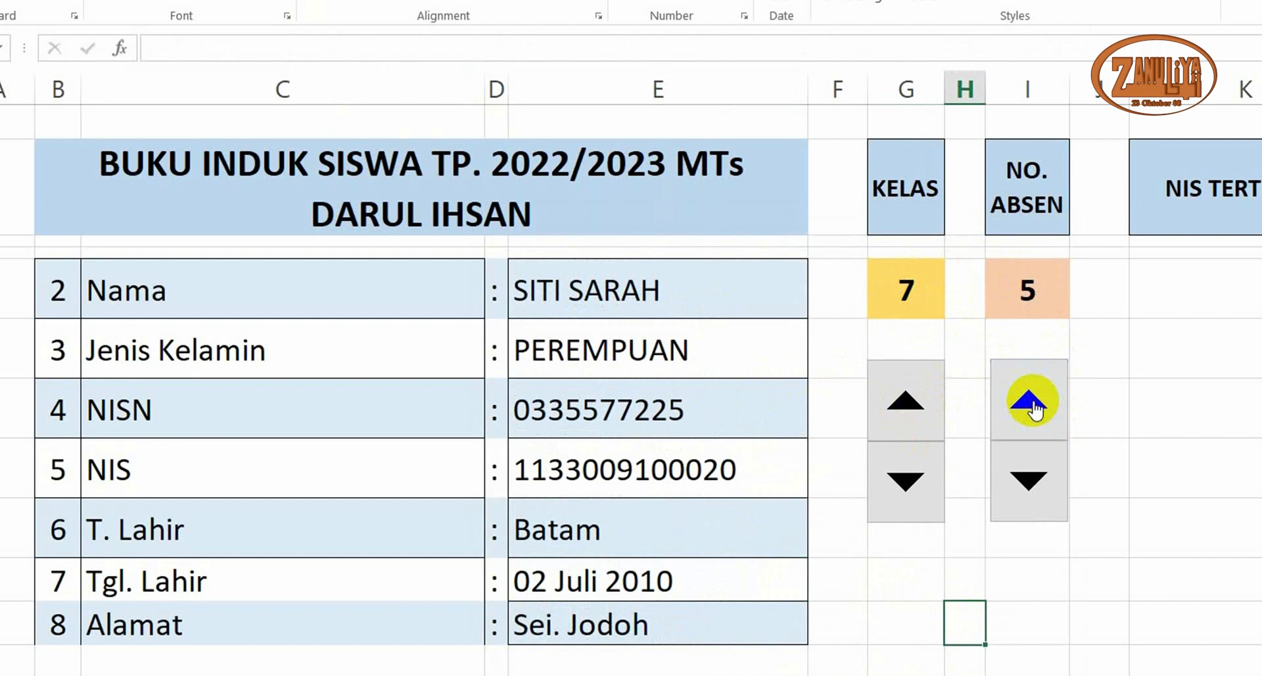
left_click(1030, 402)
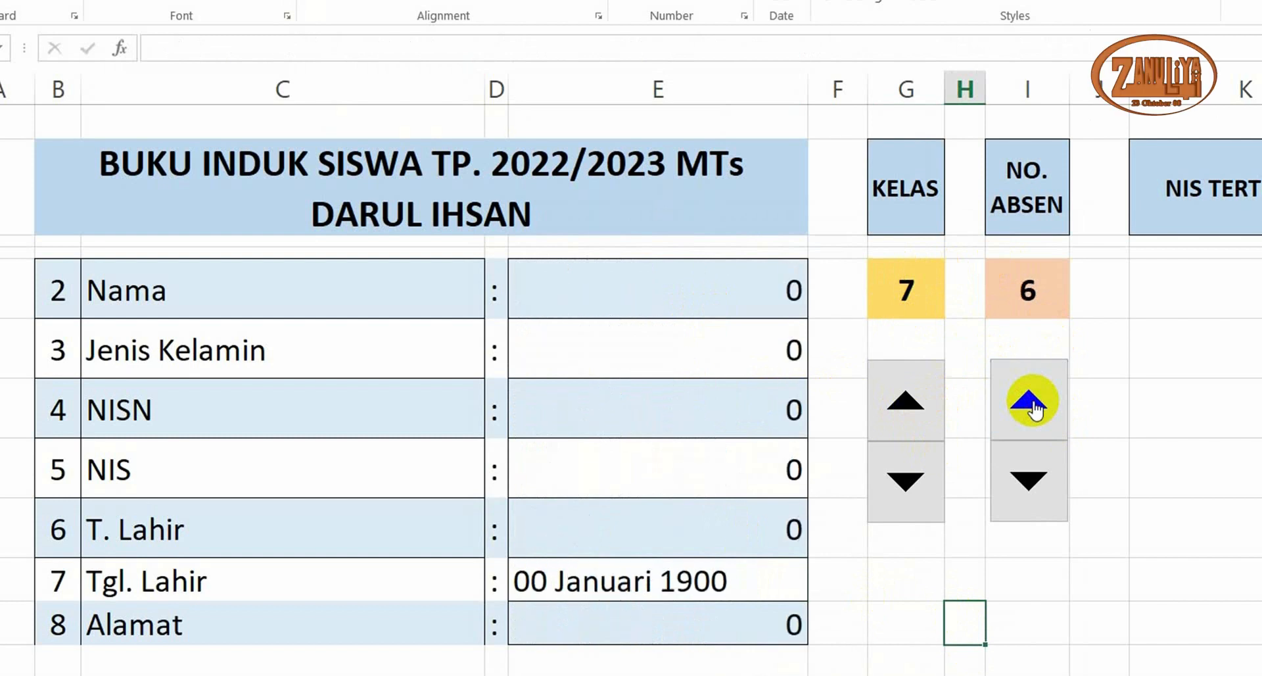
left_click(1027, 477)
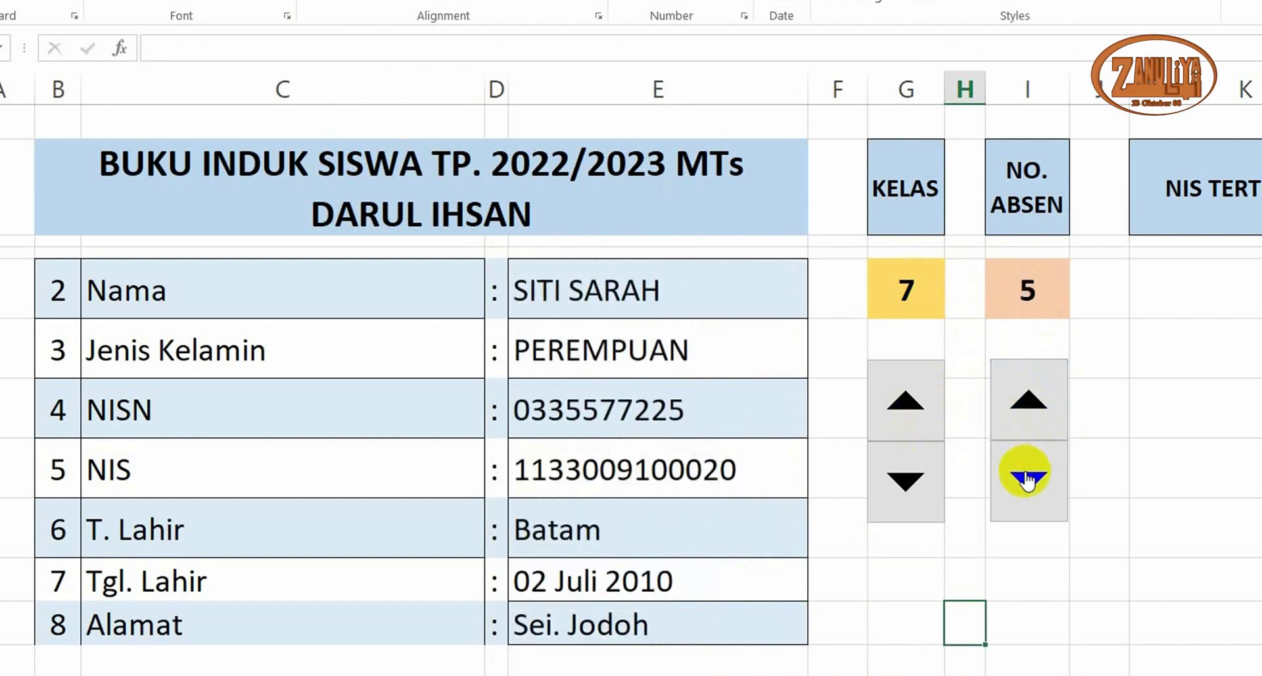
left_click(1027, 477)
left_click(1026, 476)
left_click(1027, 477)
left_click(1026, 476)
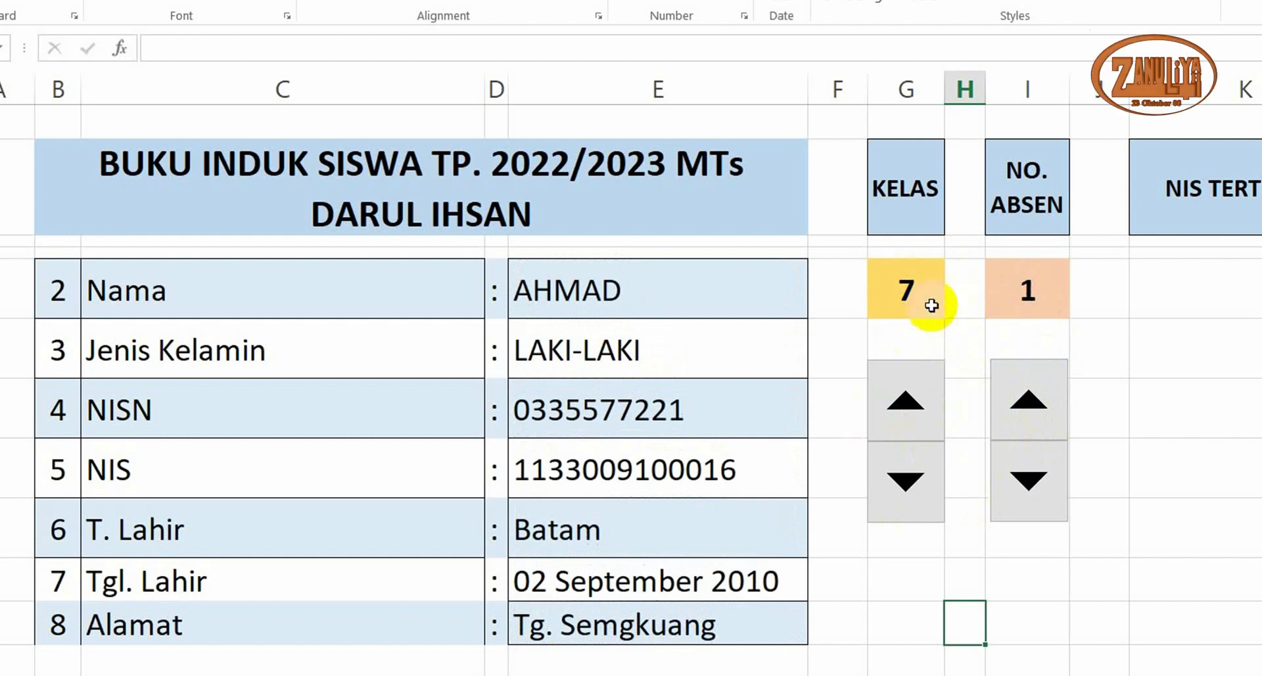
Switch the class to 8, compare the record with sheet KLS8, and raise the attendance number to 6 to check the formulas
left_click(903, 395)
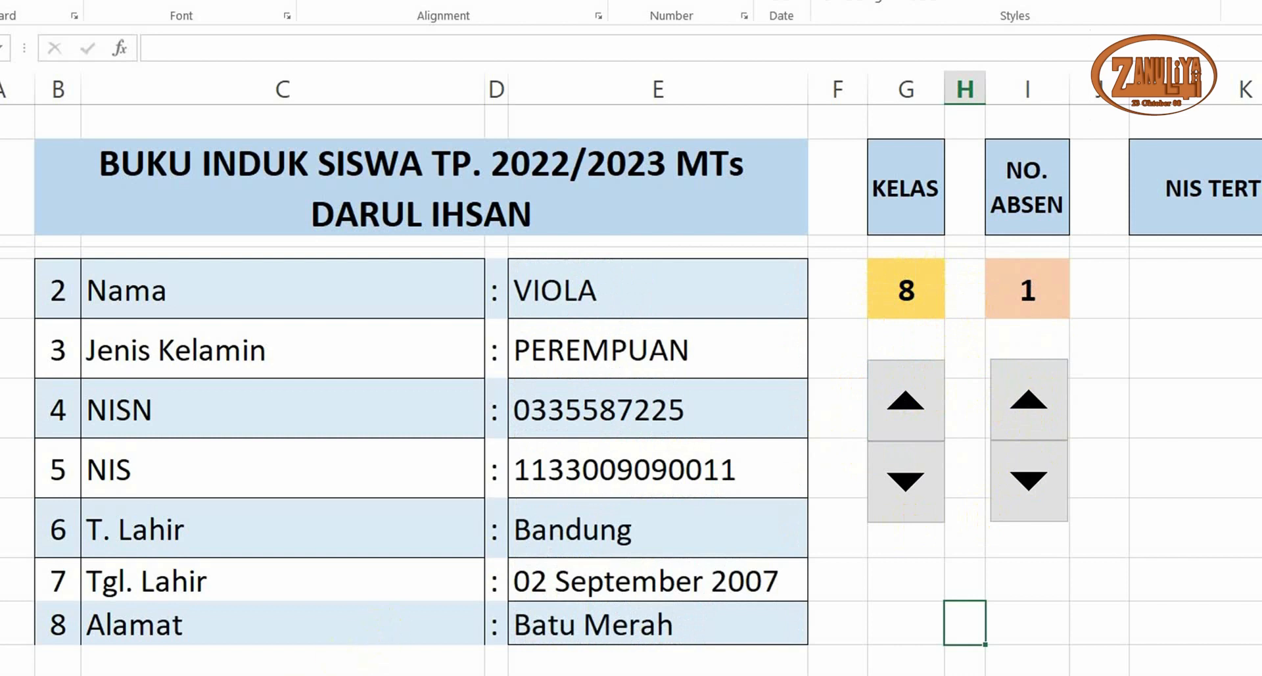
left_click(316, 674)
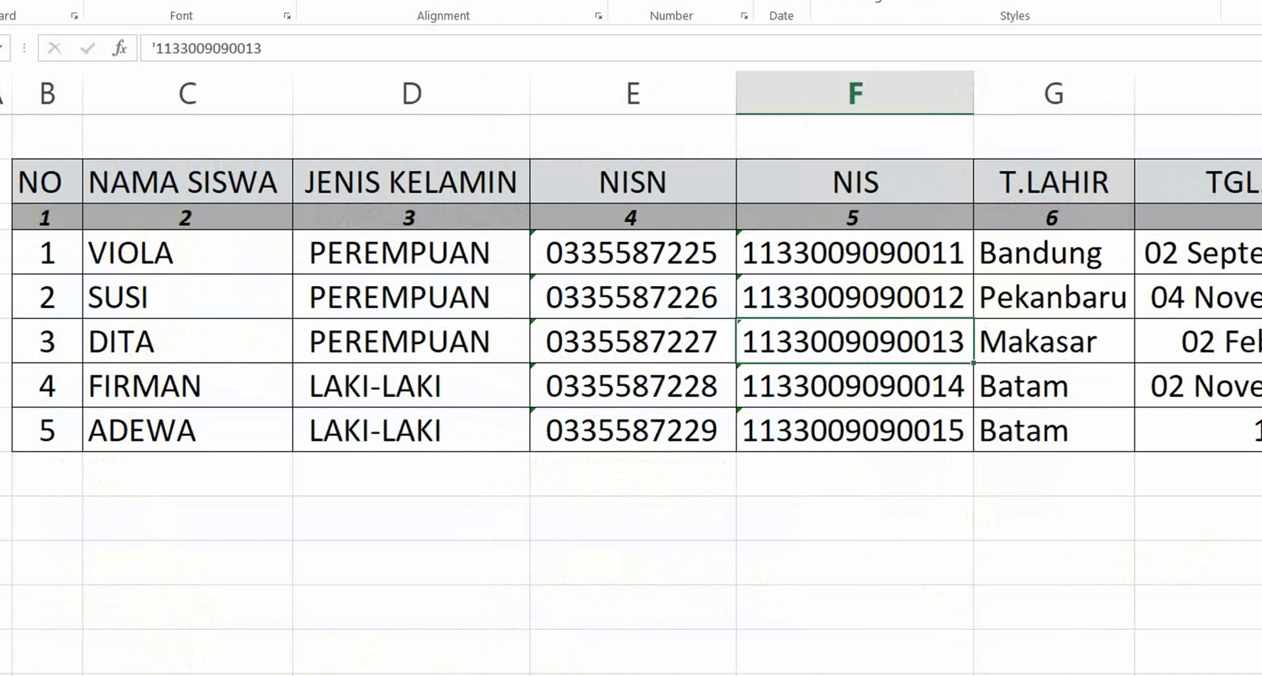
left_click(223, 674)
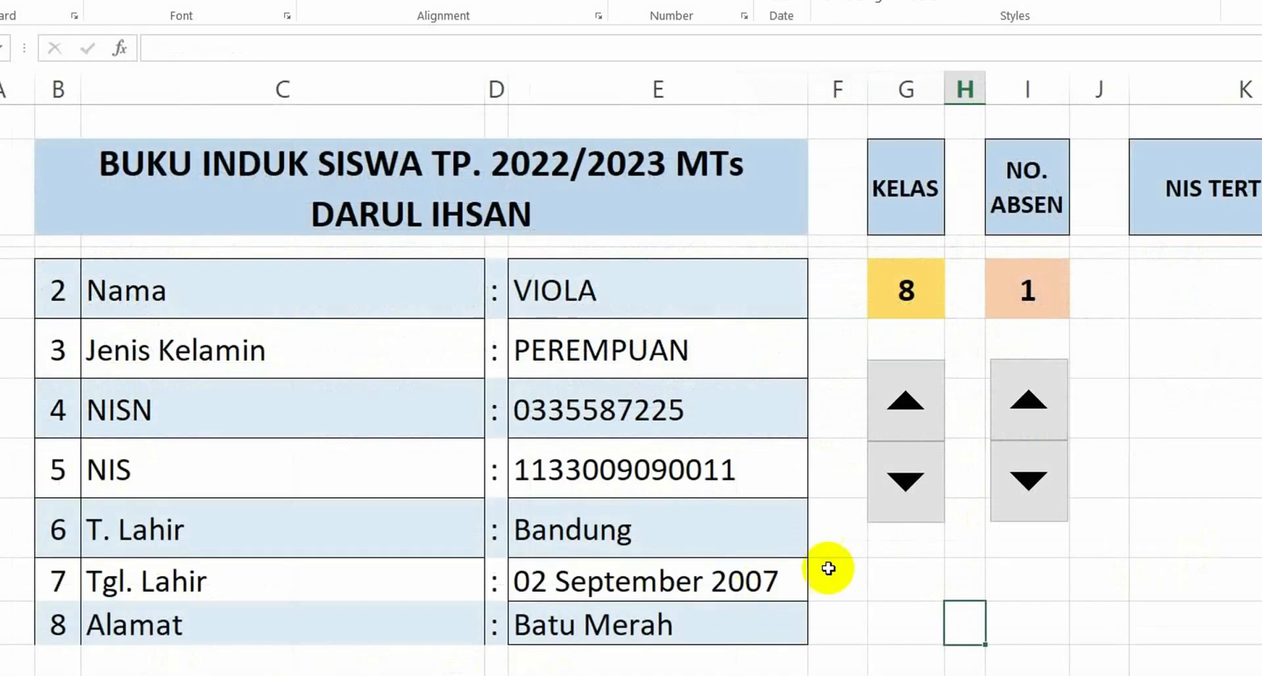
left_click(1026, 403)
left_click(1027, 404)
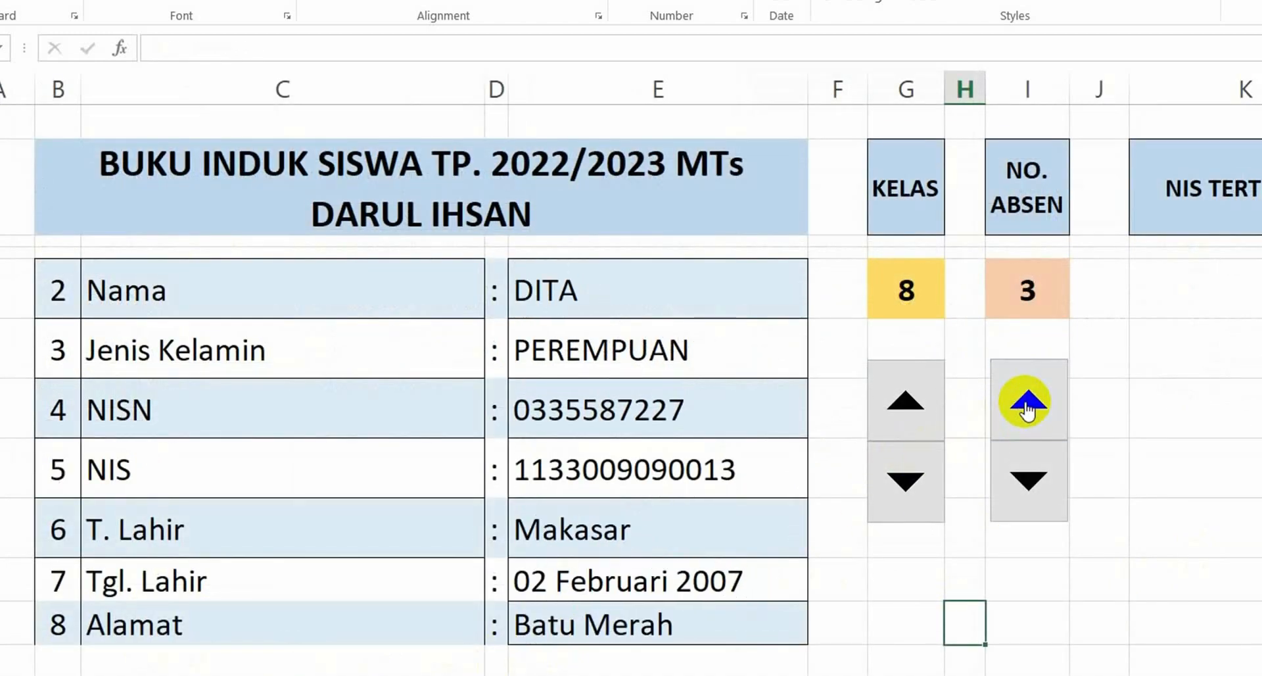
left_click(1026, 404)
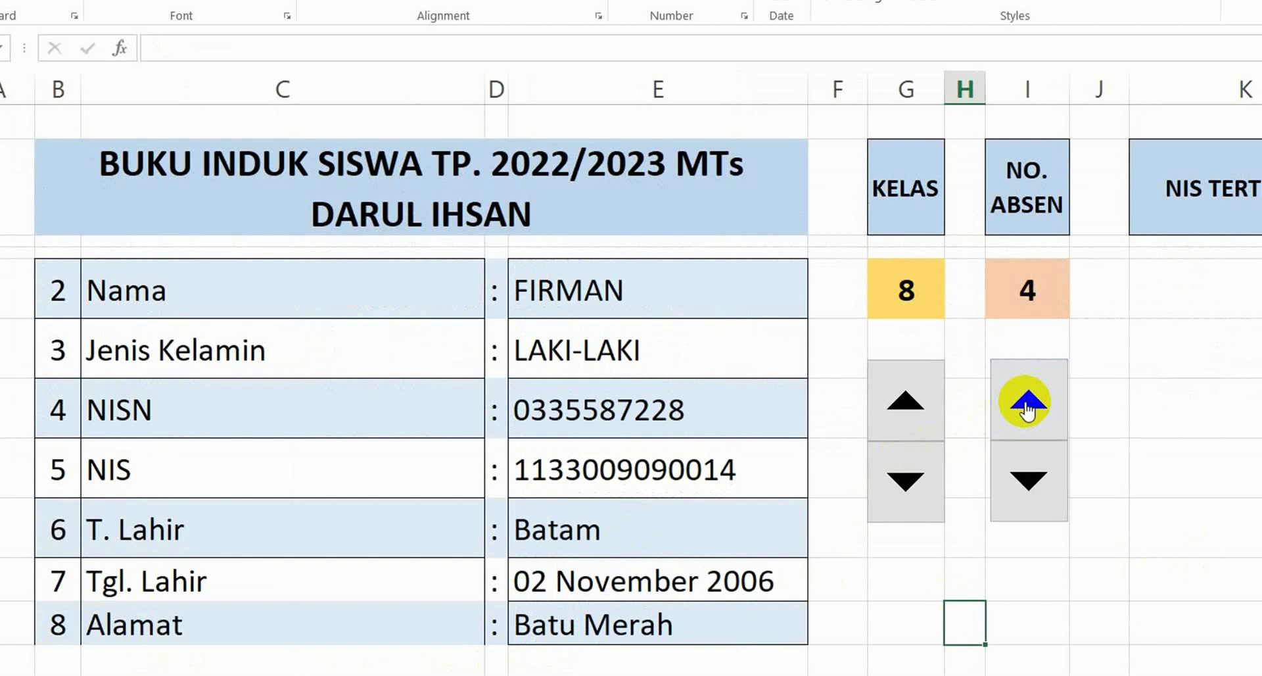
left_click(1027, 405)
left_click(1027, 405)
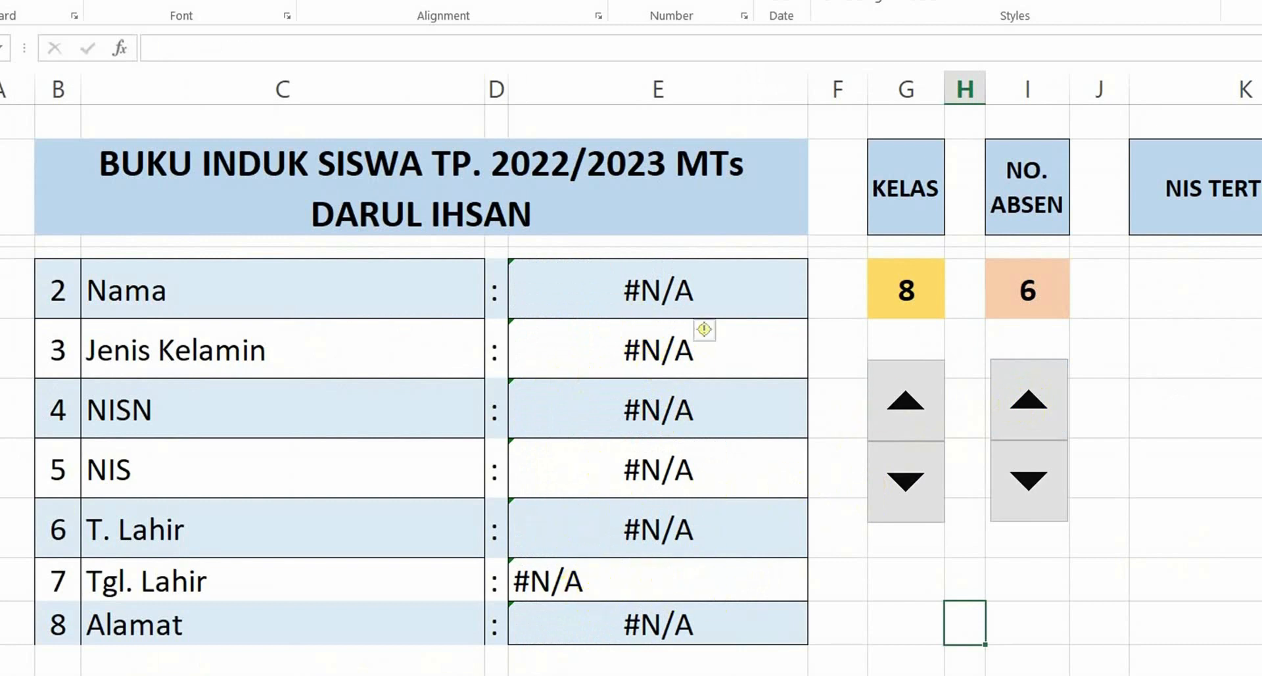
Compare the numbering in the NO column of sheets KLS8 and KLS7 with the empty record on HOME
left_click(179, 649)
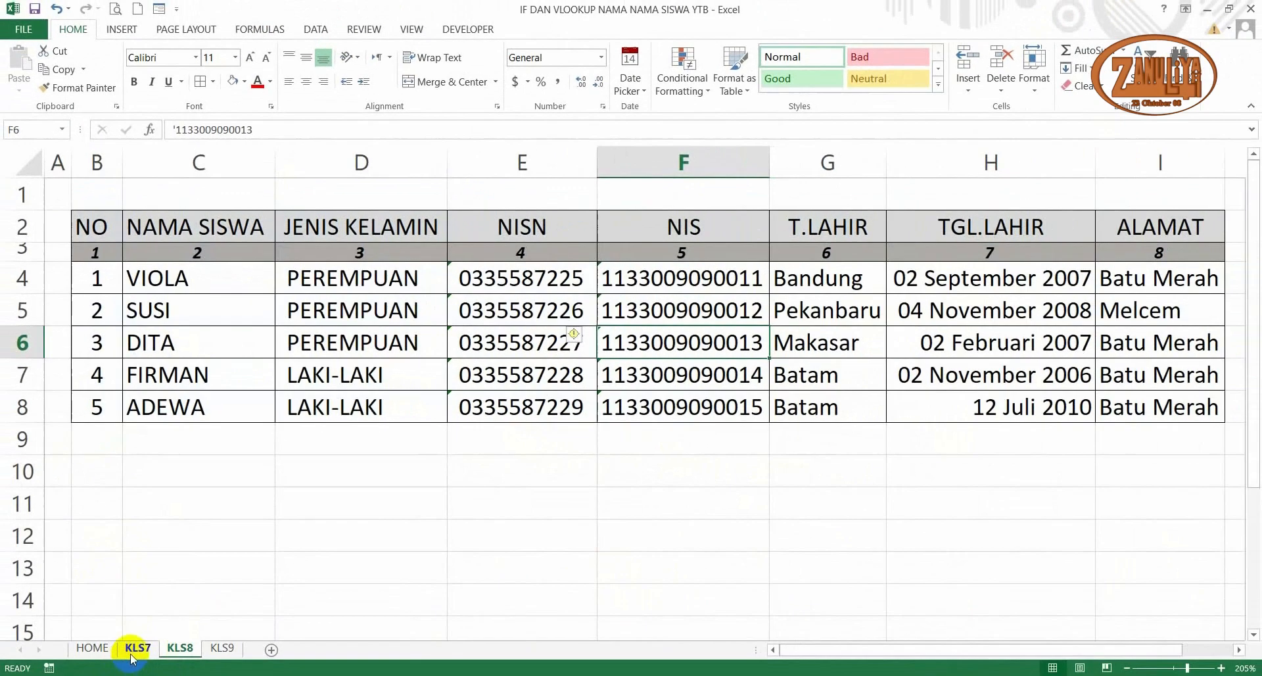
left_click(136, 649)
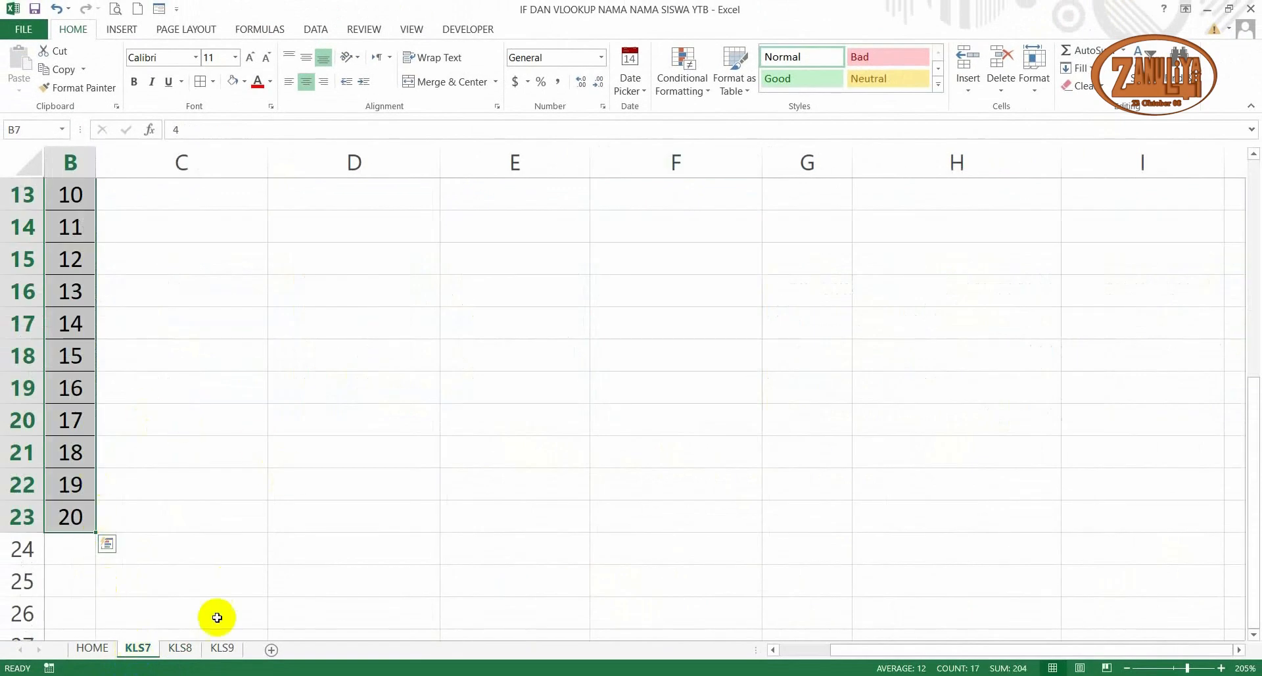
left_click(162, 394)
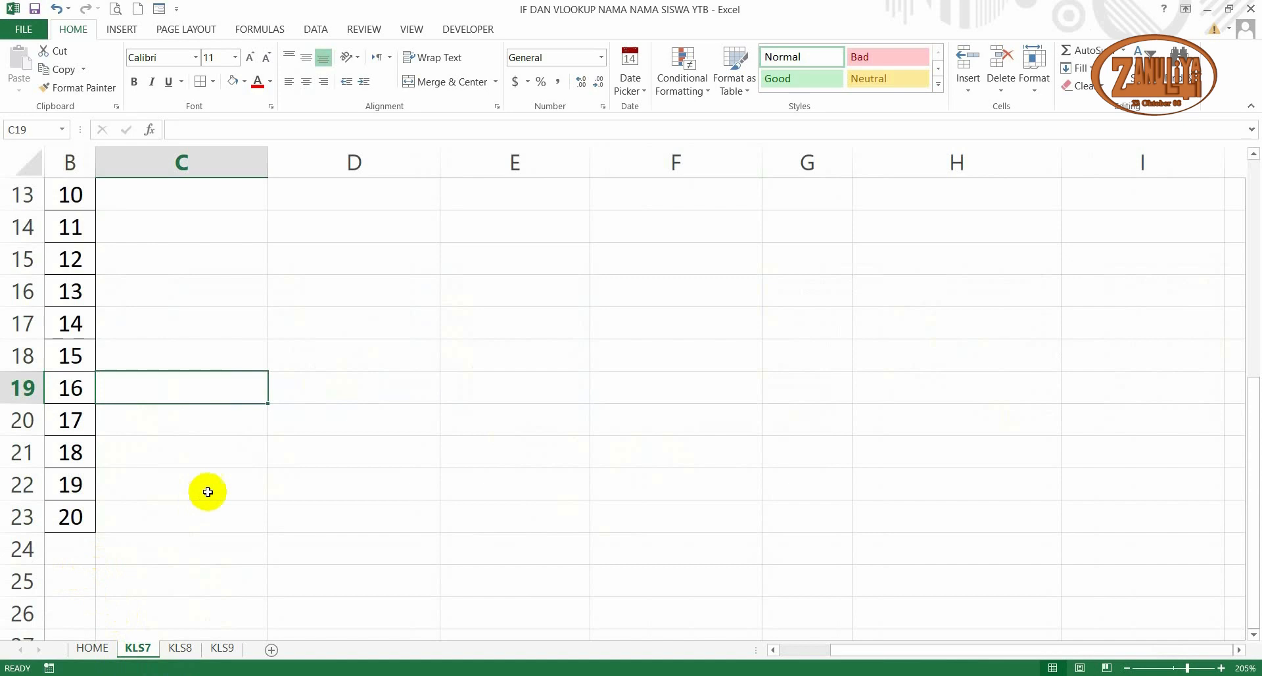
scroll(208, 491, "up", 4)
scroll(207, 491, "down", 3)
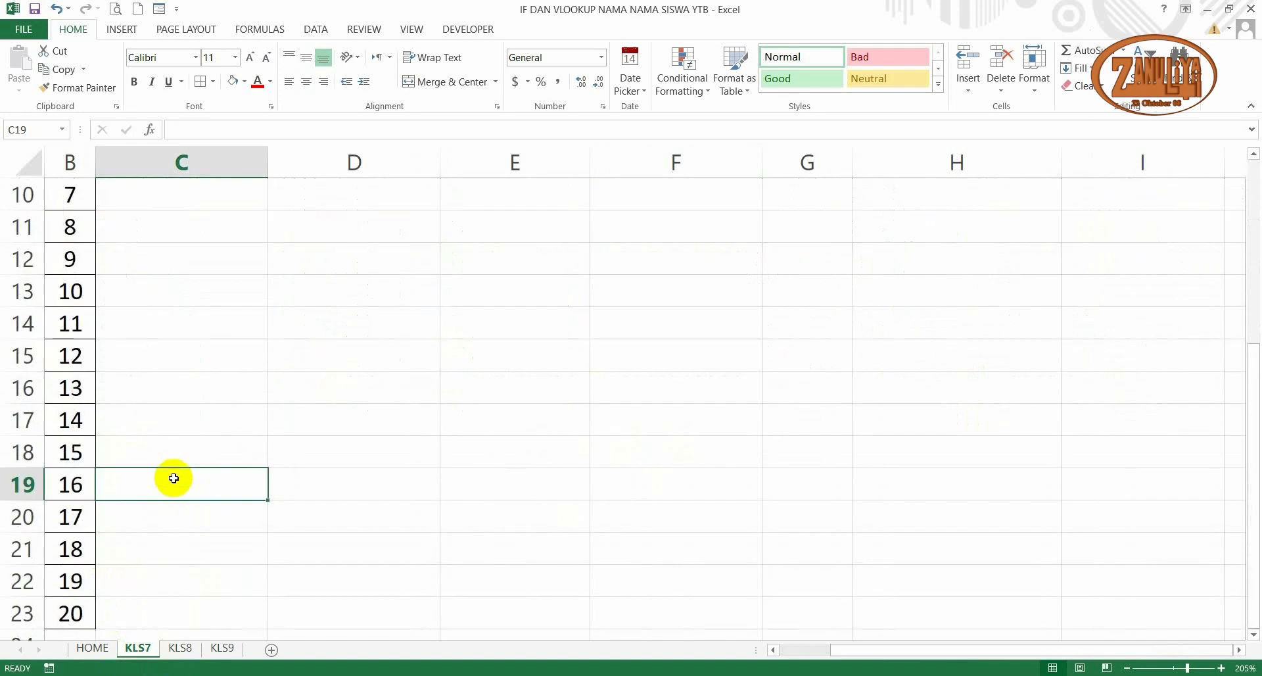
scroll(187, 503, "up", 2)
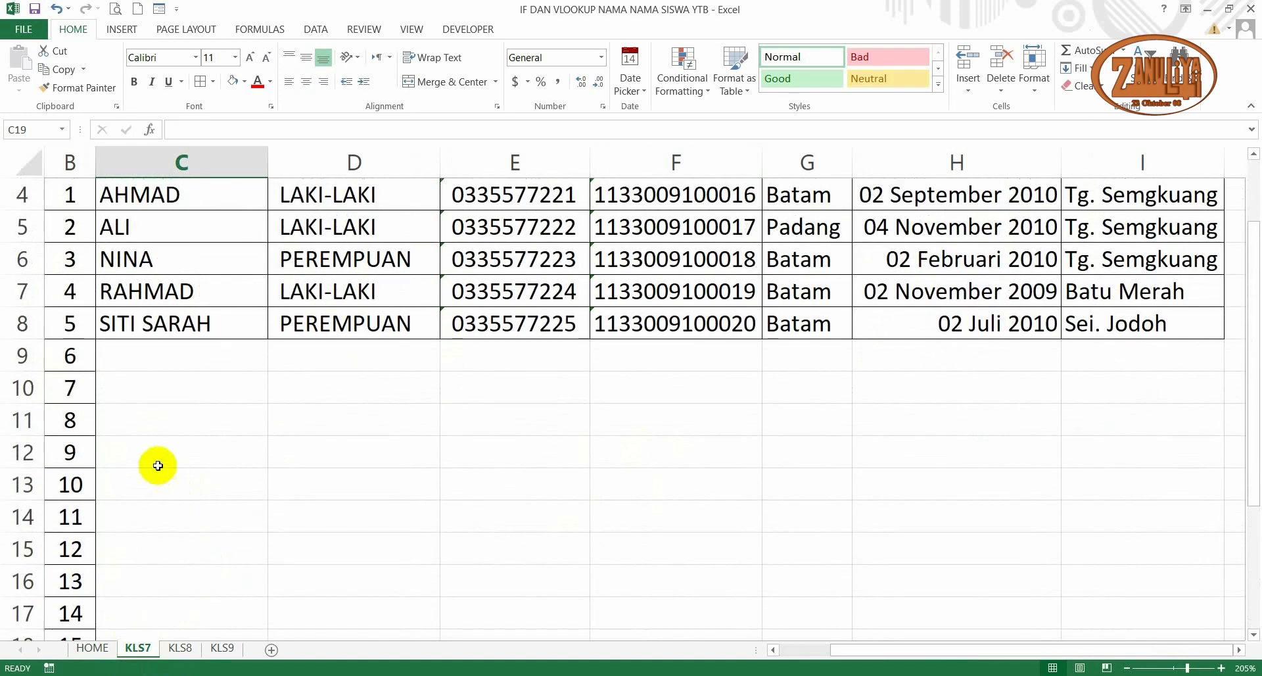
left_click(187, 652)
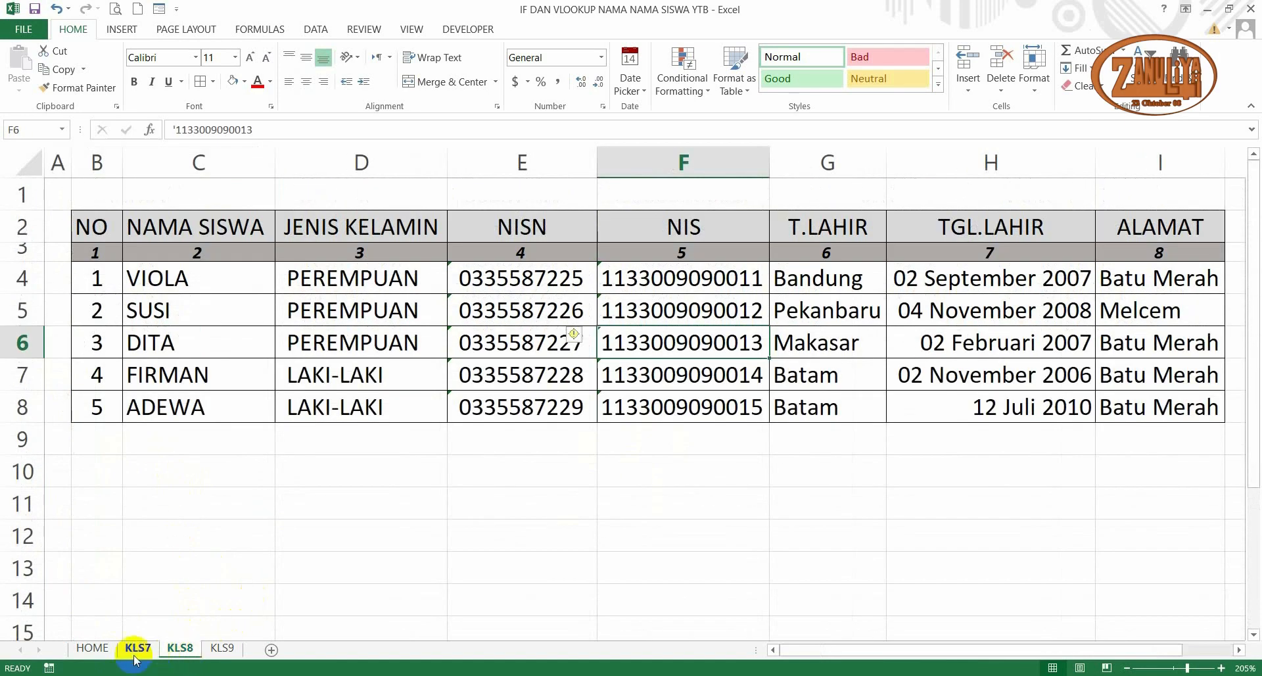
left_click(92, 648)
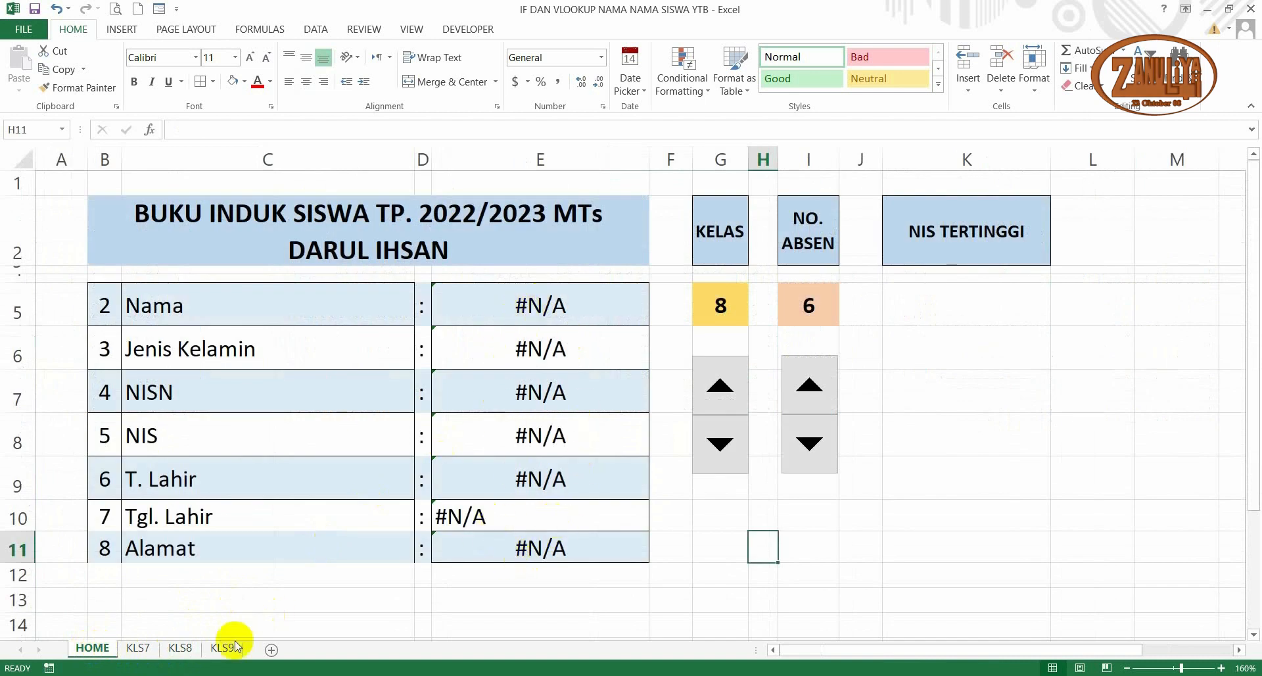
Copy attendance numbers 6 to 20 from the NO column of KLS7 into KLS8, starting at B9
left_click(139, 650)
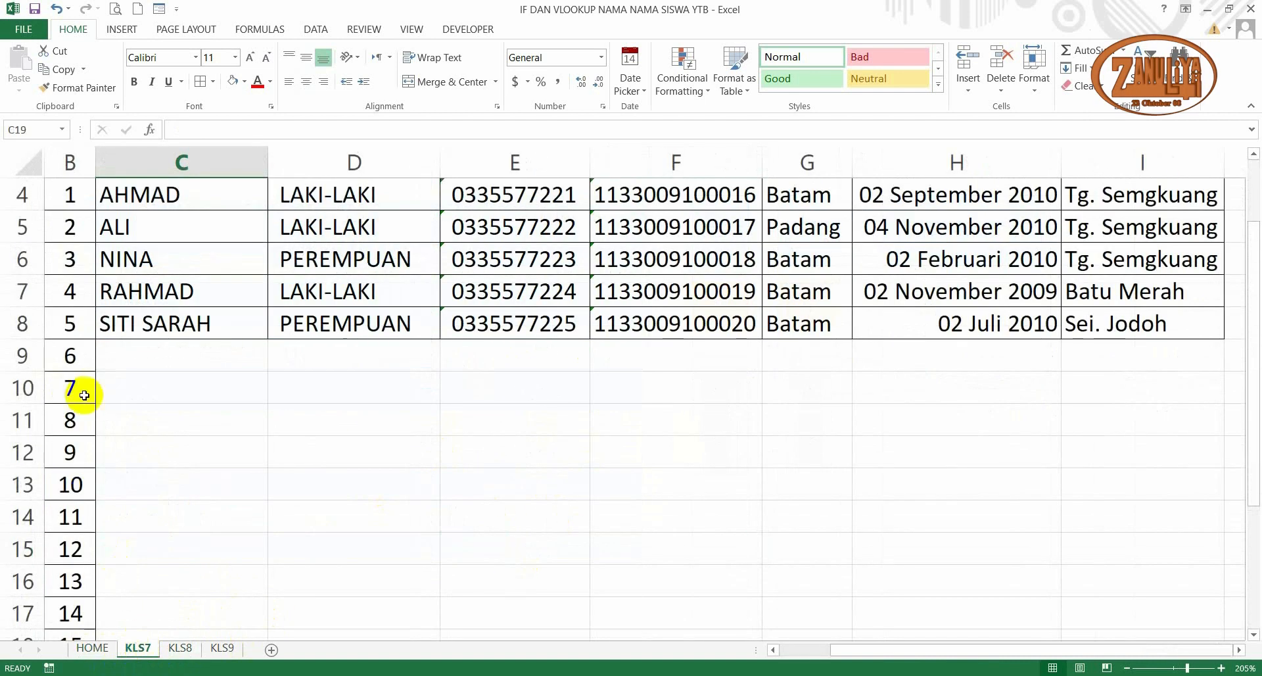
scroll(116, 368, "down", 1)
left_click(73, 259)
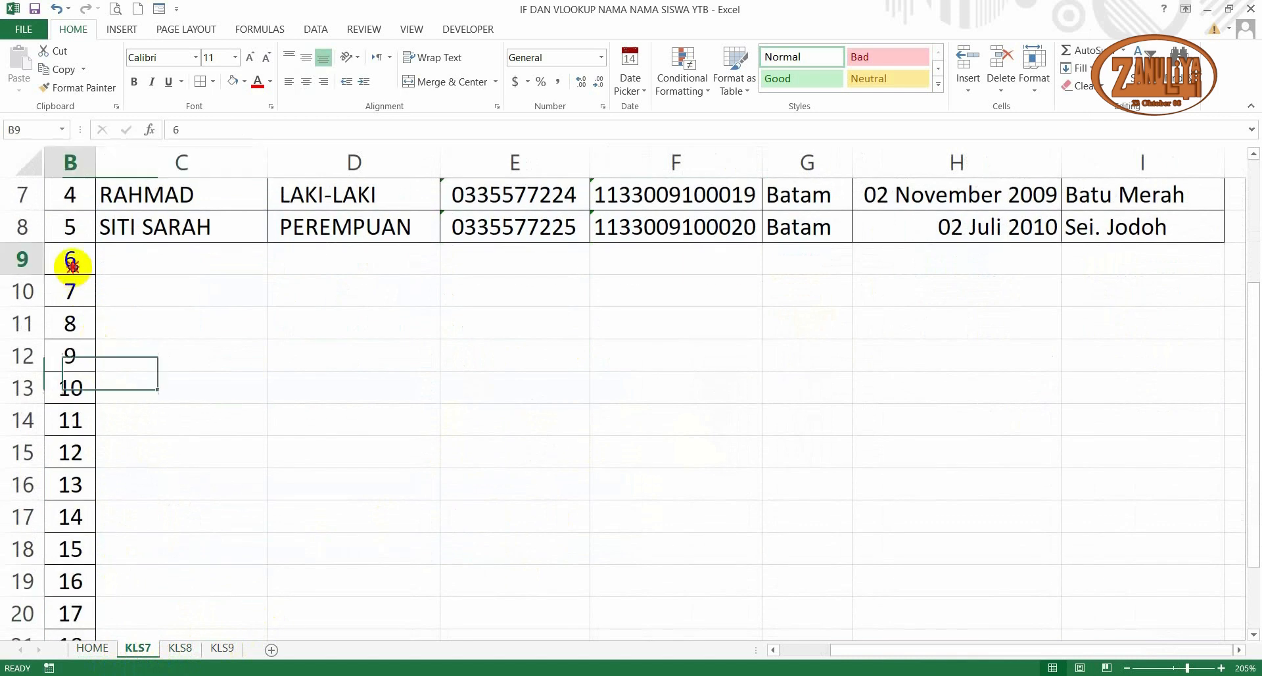
scroll(105, 354, "down", 2)
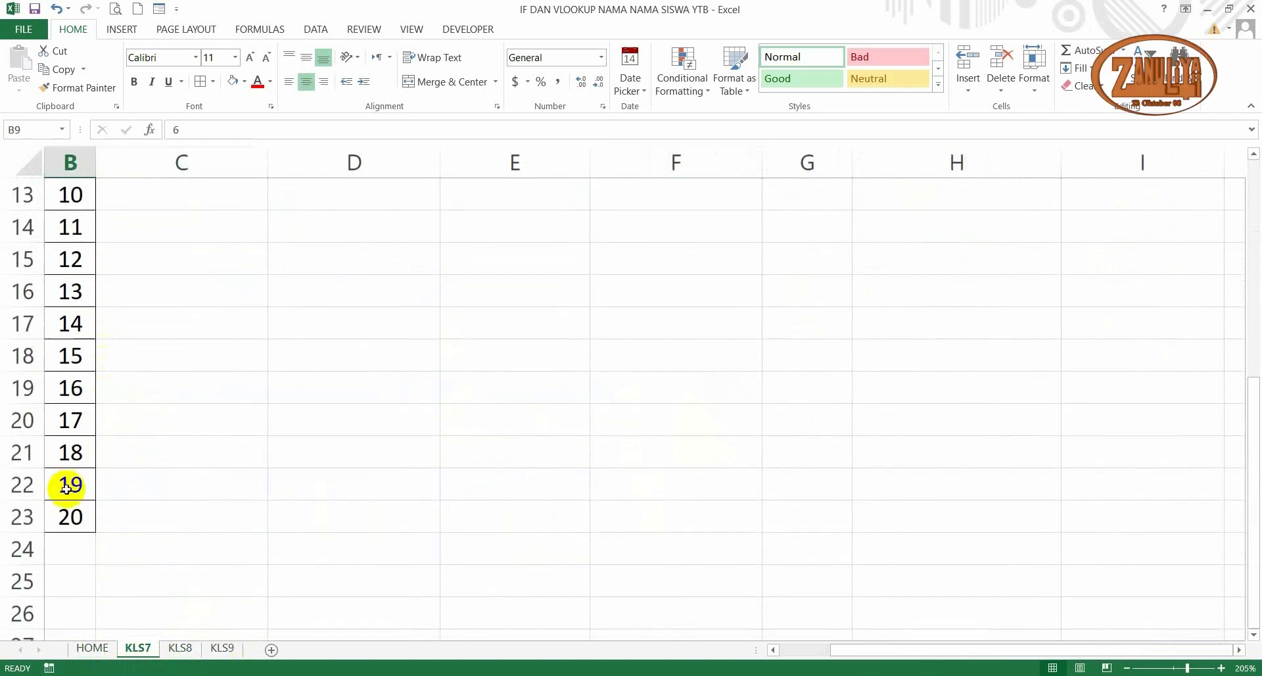
left_click(66, 509, "shift")
key("ctrl+c")
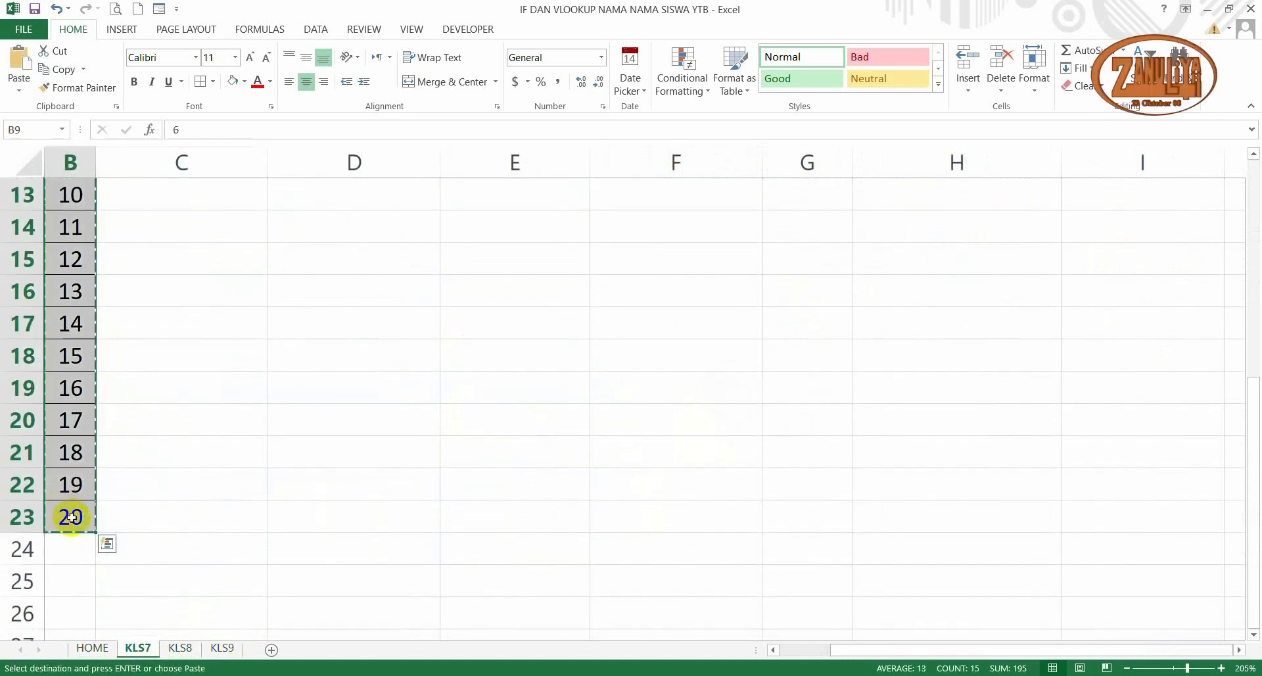
left_click(176, 658)
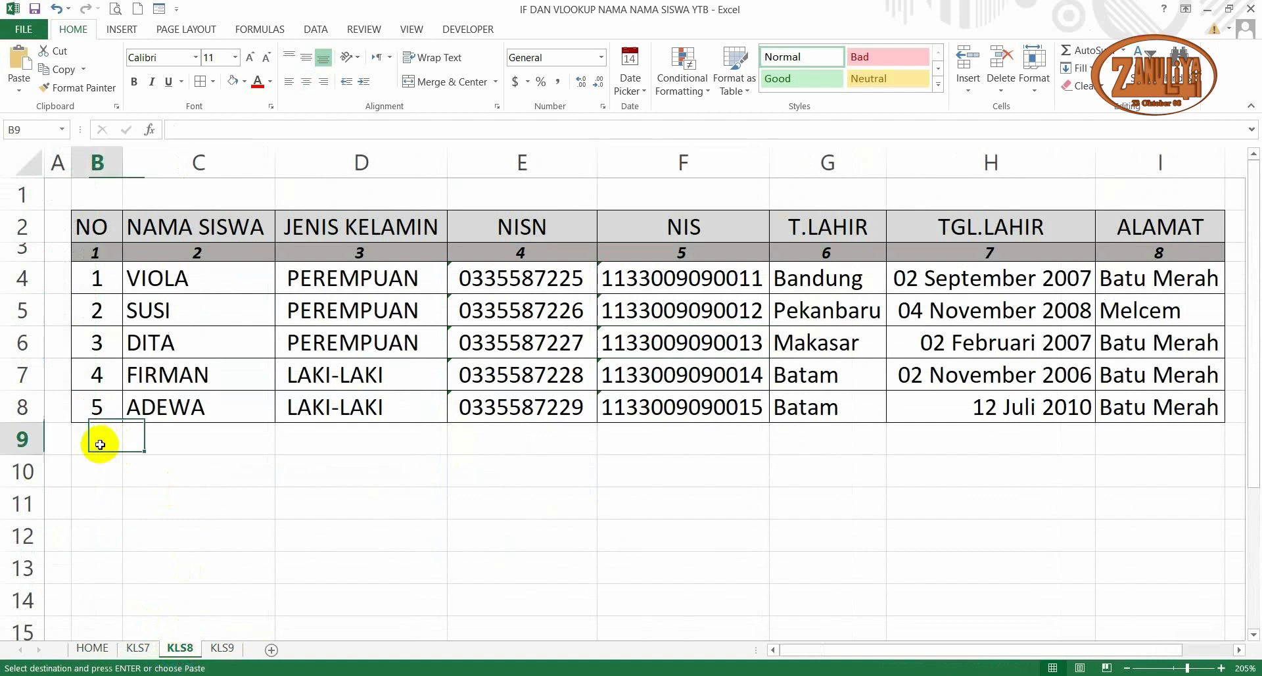
key("ctrl+v")
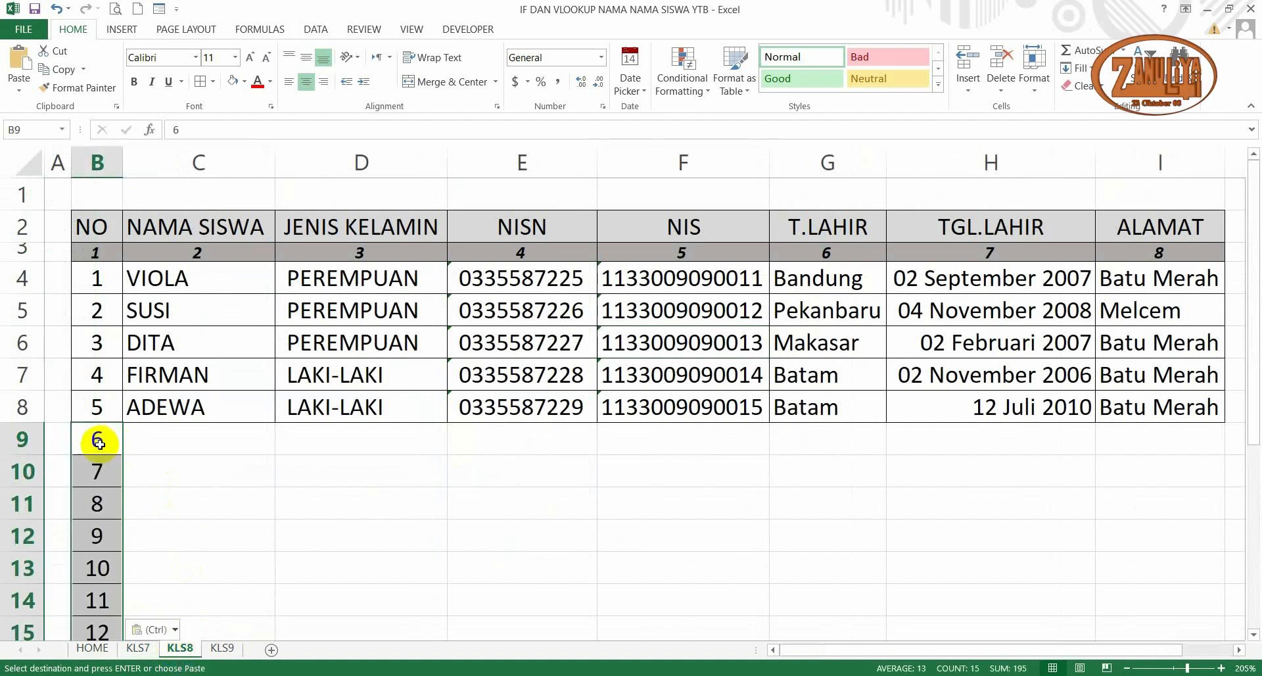
scroll(383, 478, "down", 4)
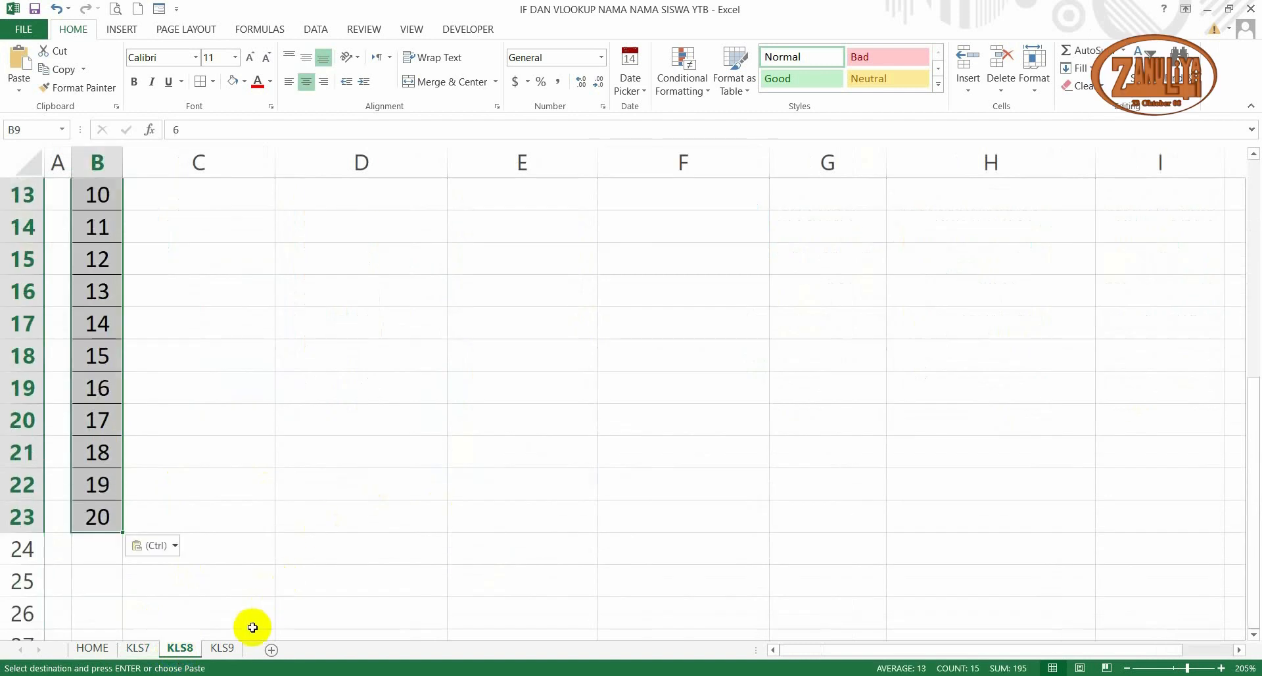
Paste the copied attendance numbers 6 to 20 into the NO column of KLS9, starting at B9
left_click(231, 648)
left_click(90, 461)
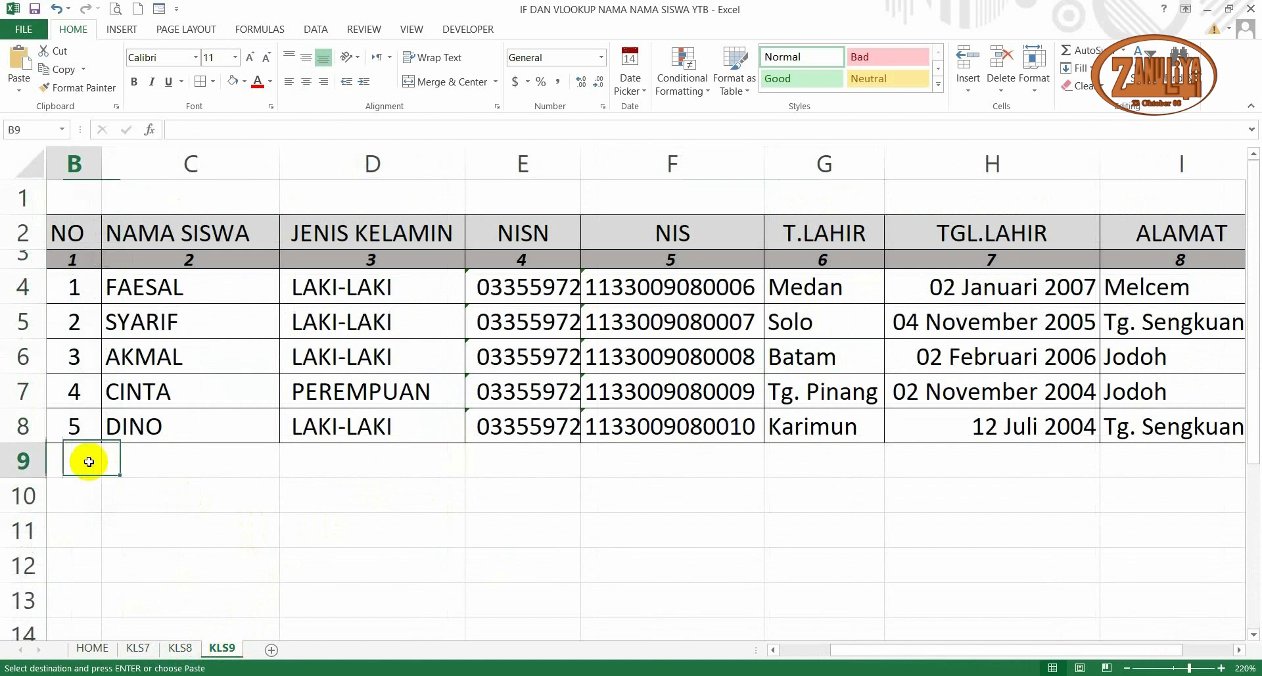
key("Return")
scroll(309, 513, "down", 4)
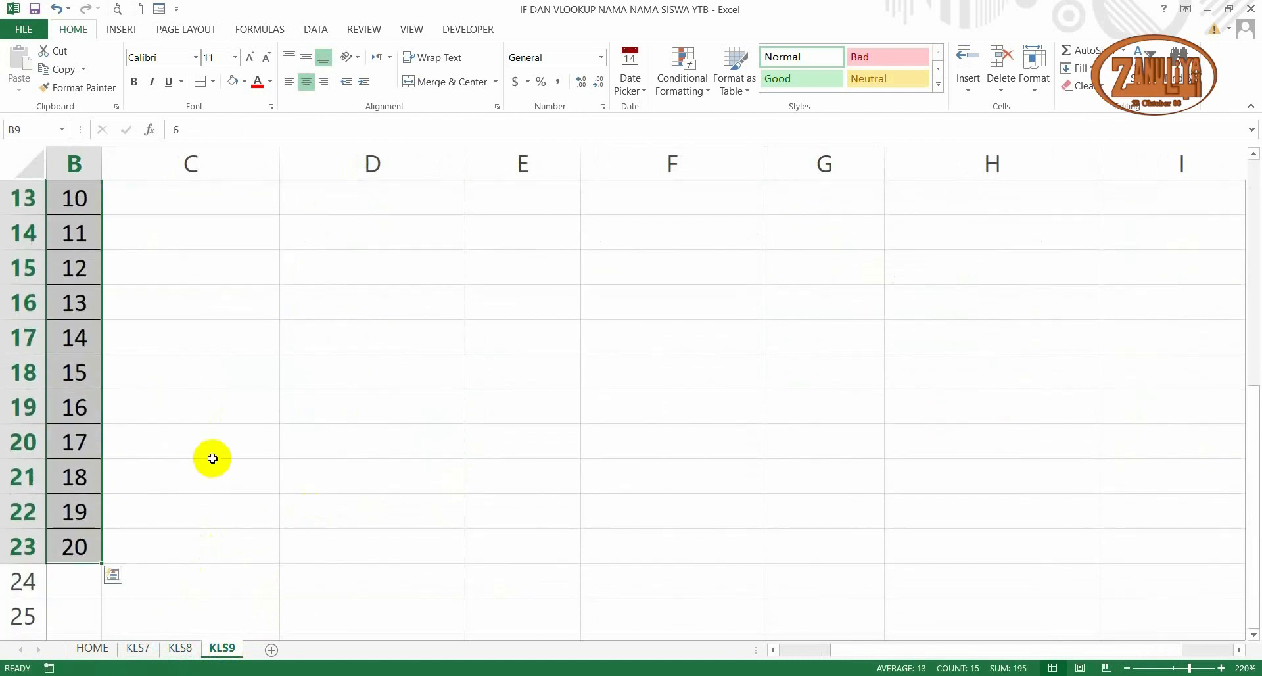
scroll(212, 458, "up", 3)
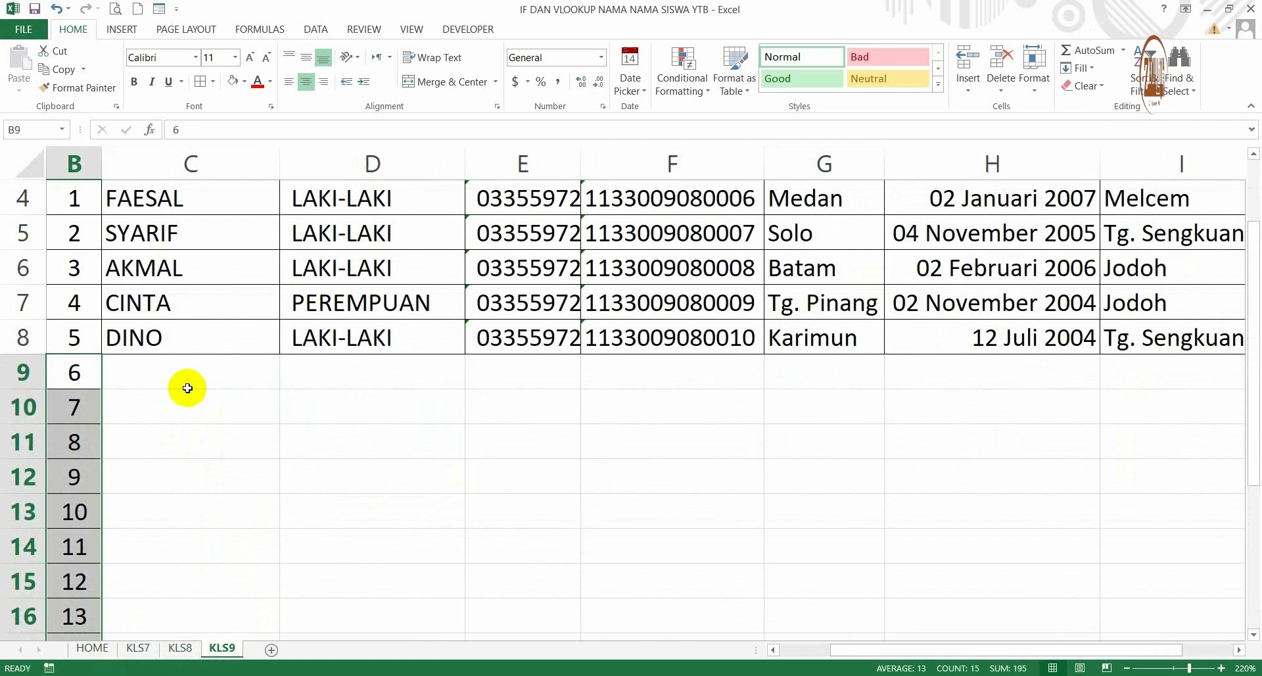
left_click(189, 384)
Step the attendance number on HOME down to 1 to check the class 8 records
left_click(92, 647)
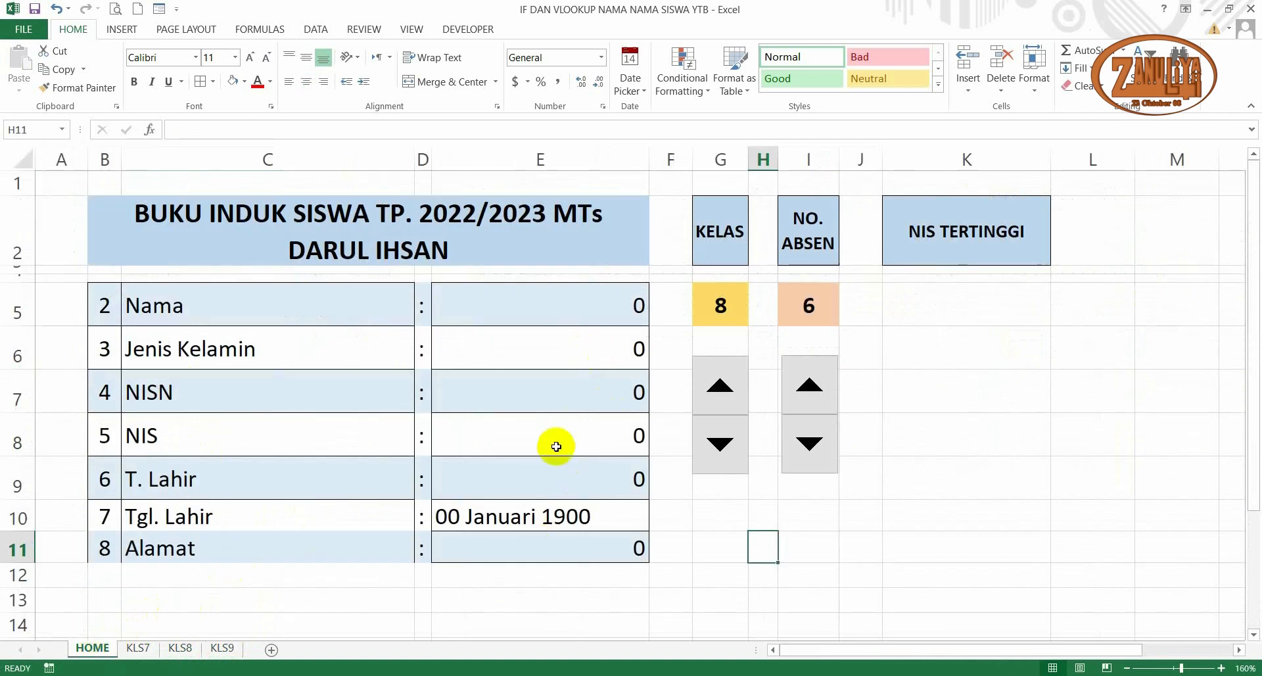
left_click(813, 447)
double_click(813, 446)
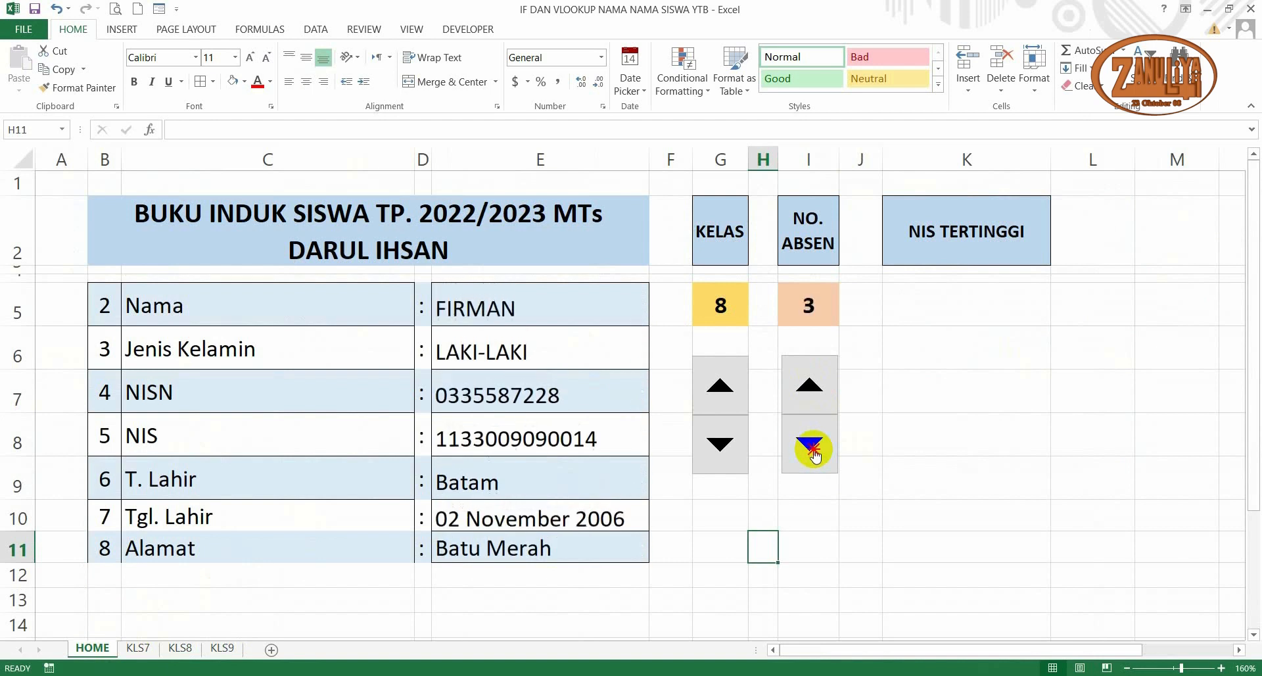
left_click(813, 447)
left_click(813, 447)
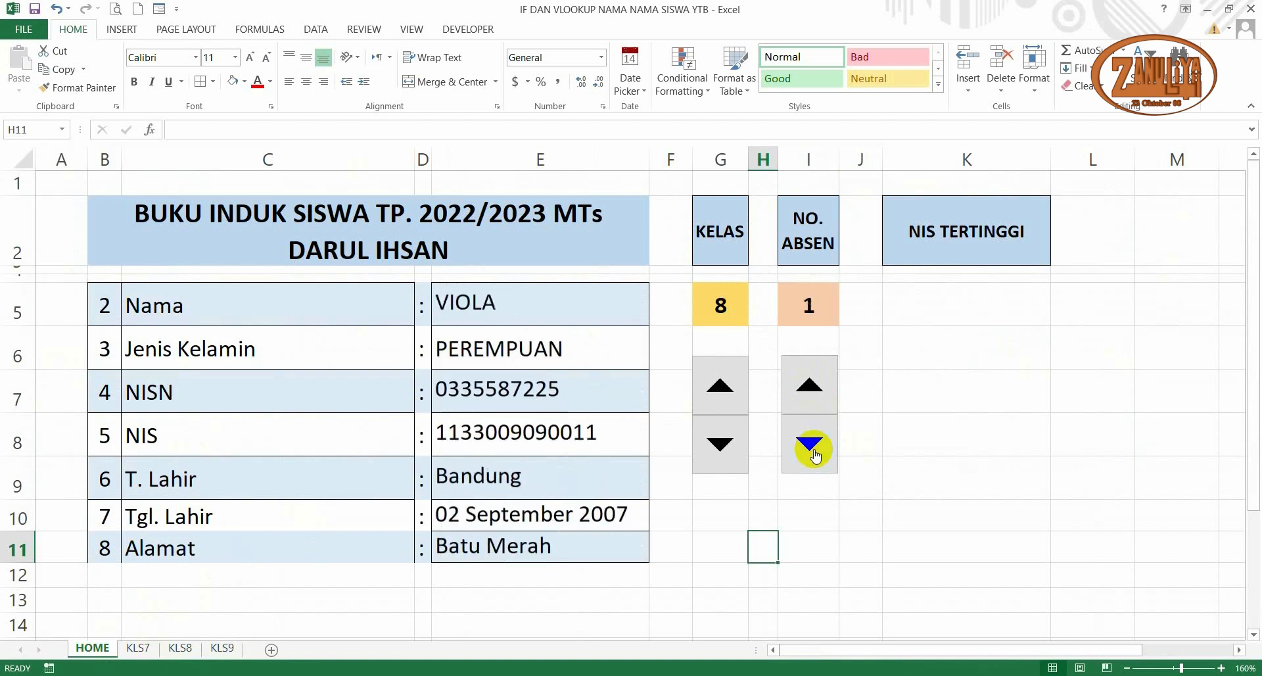
Switch the class to 9, compare the record with KLS9, and step the attendance number up to 6 and back to 5
left_click(723, 385)
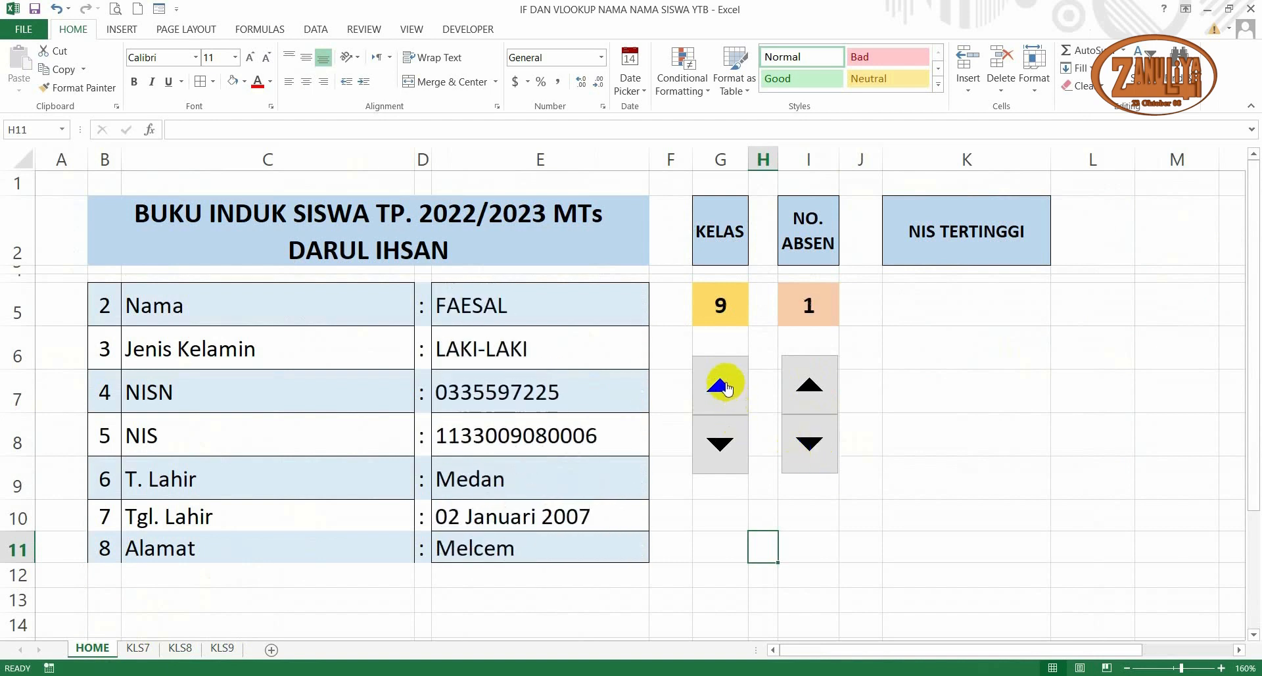
left_click(221, 649)
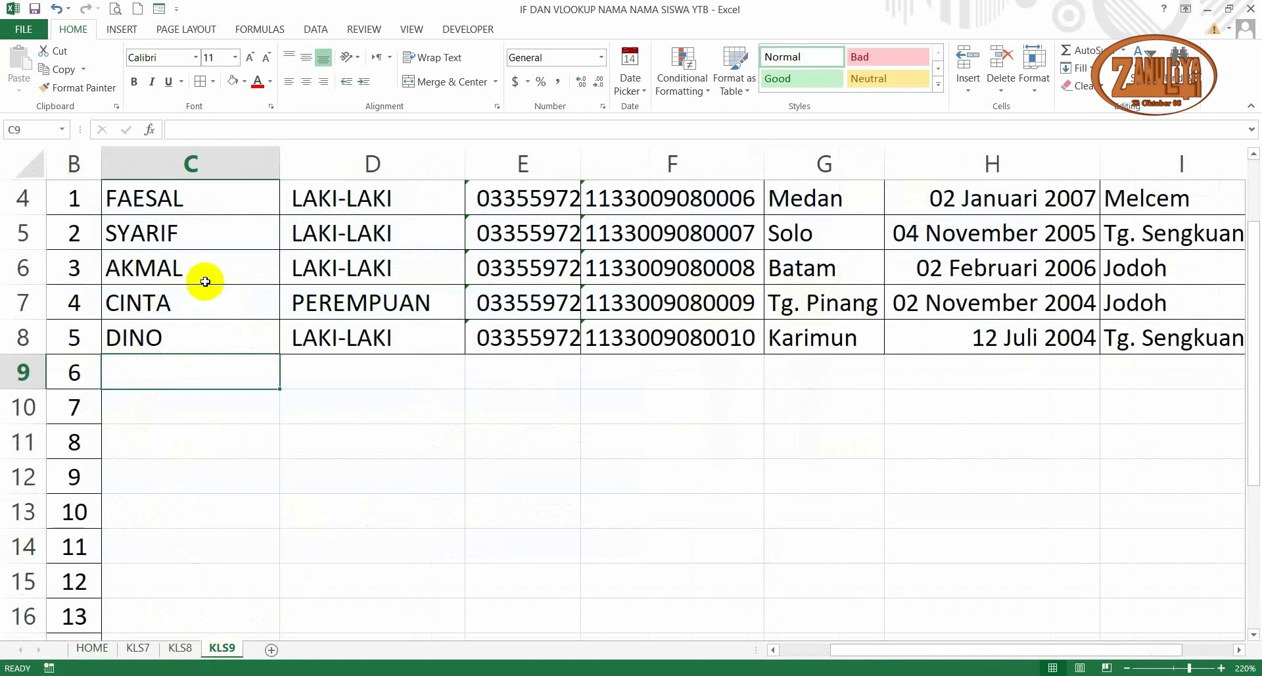
left_click(93, 649)
left_click(821, 390)
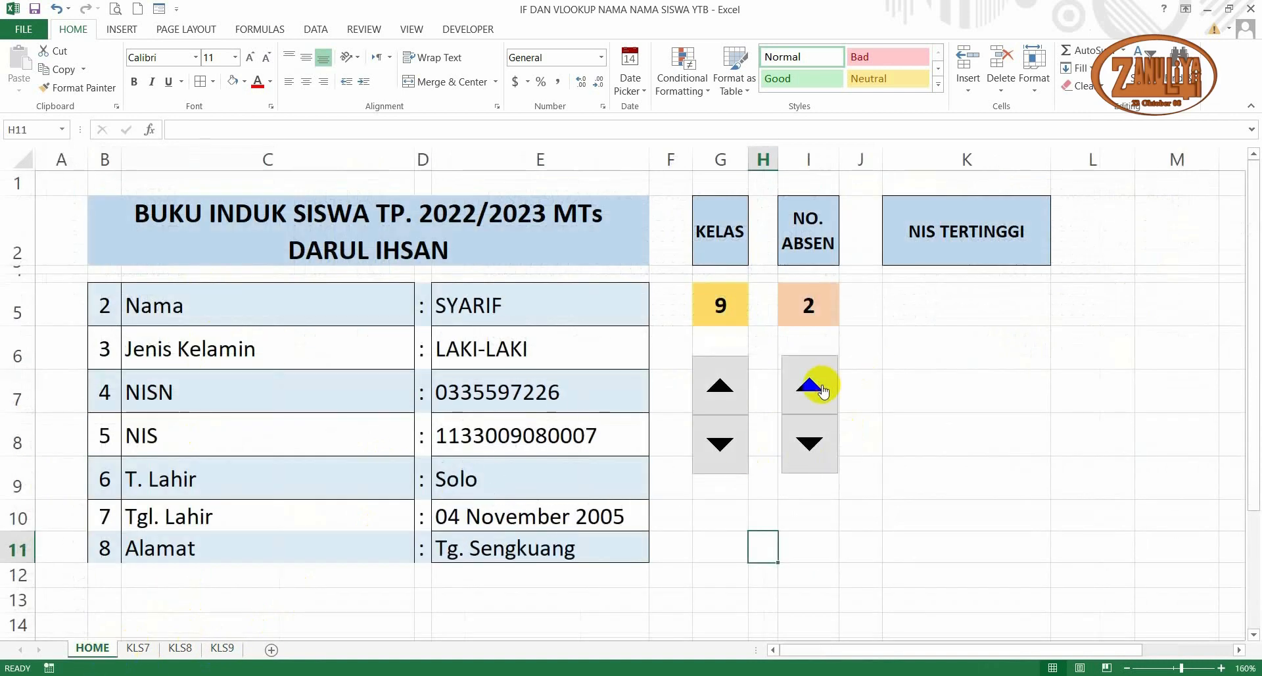
left_click(822, 389)
left_click(821, 390)
left_click(822, 389)
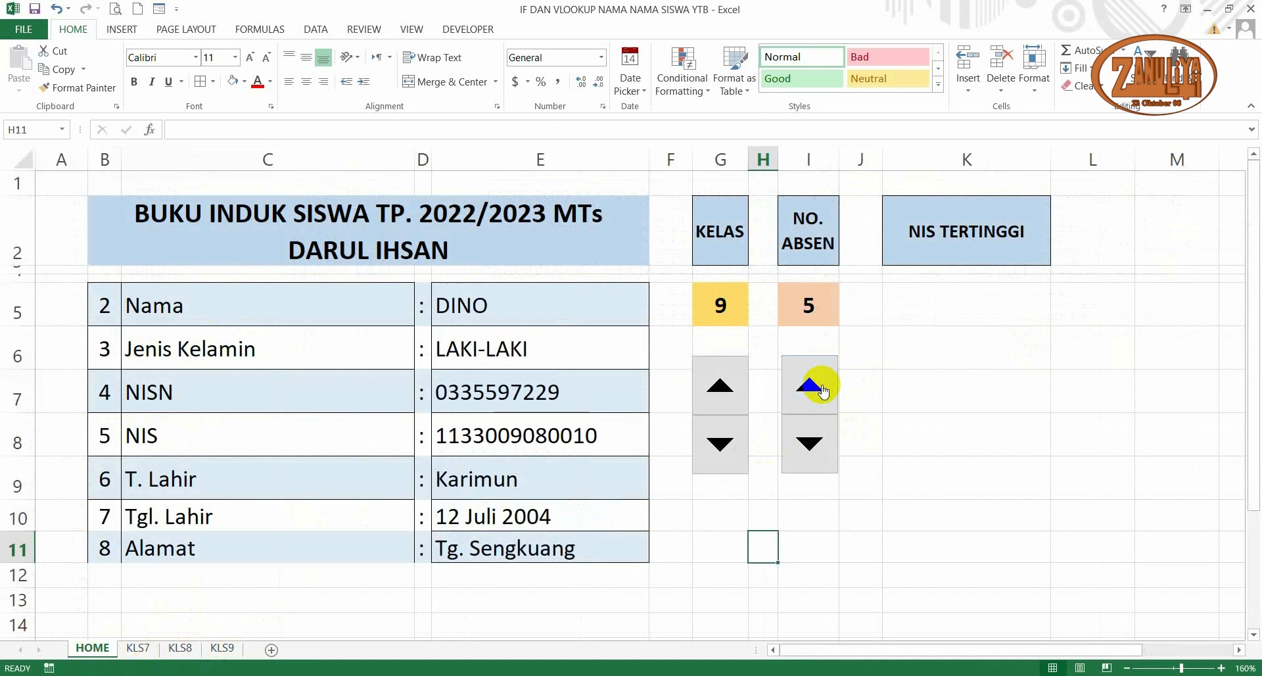
left_click(822, 389)
left_click(809, 439)
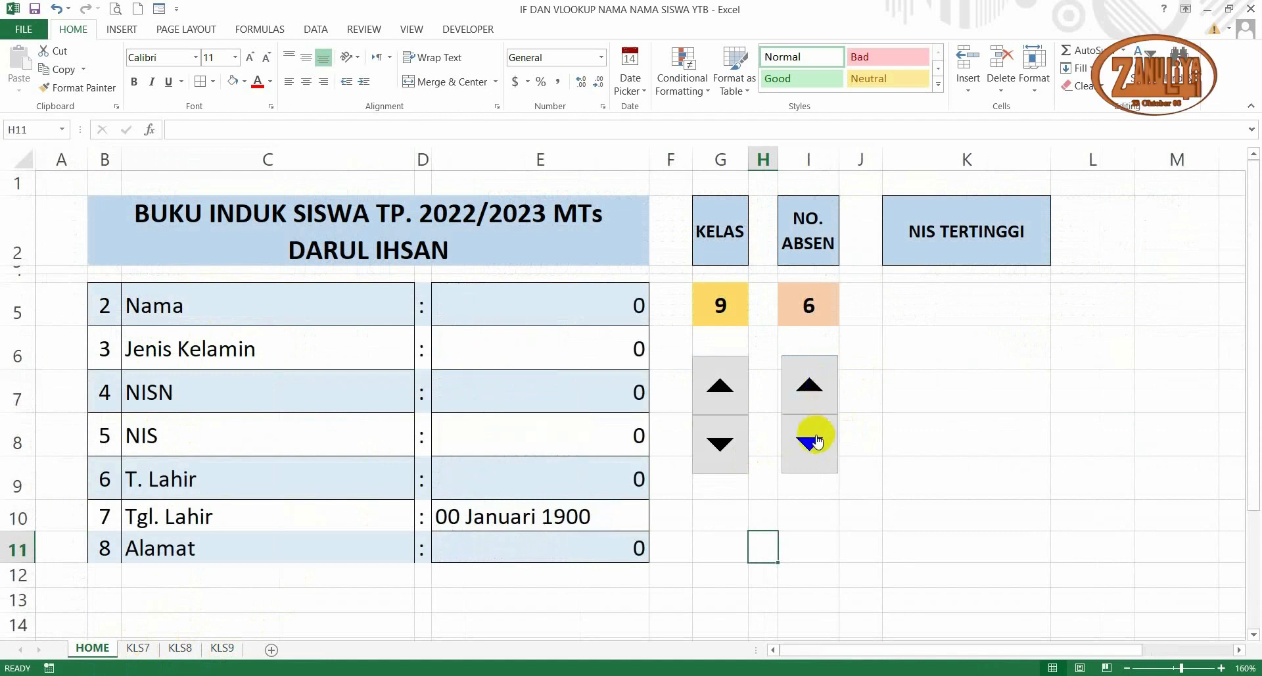
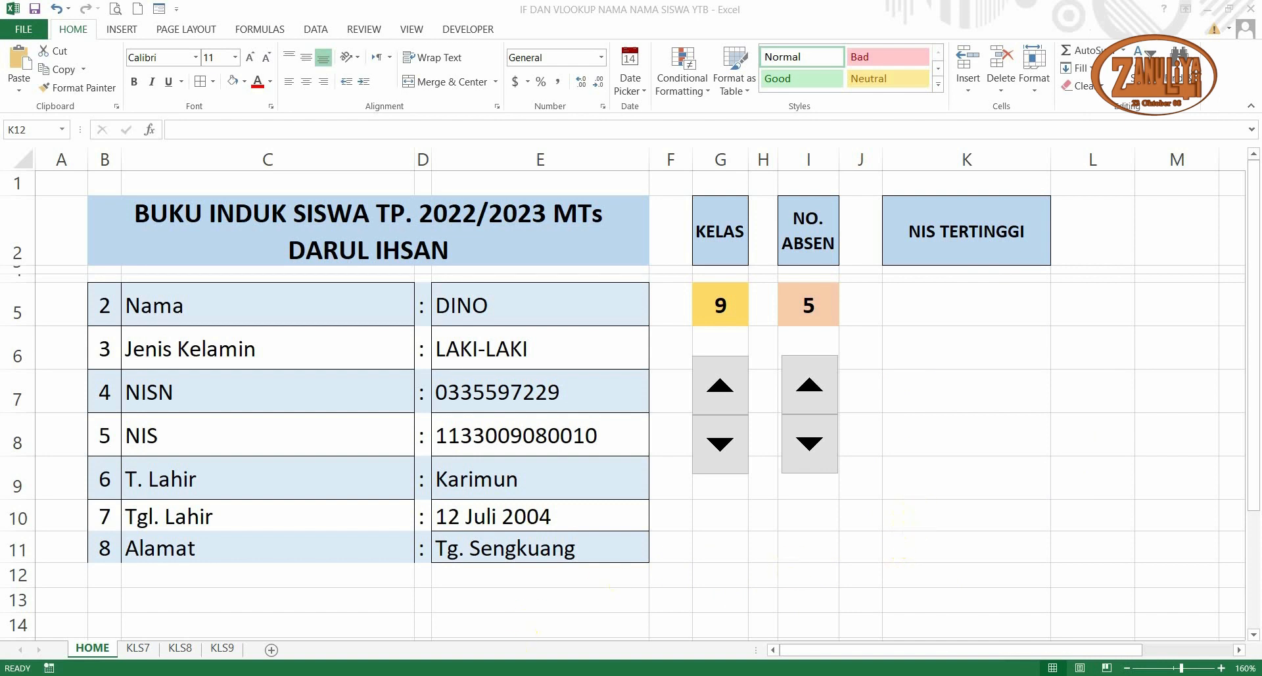
View the NIS TERTINGGI section in the finished example workbook, and return to the working workbook
mouse_move(670, 674)
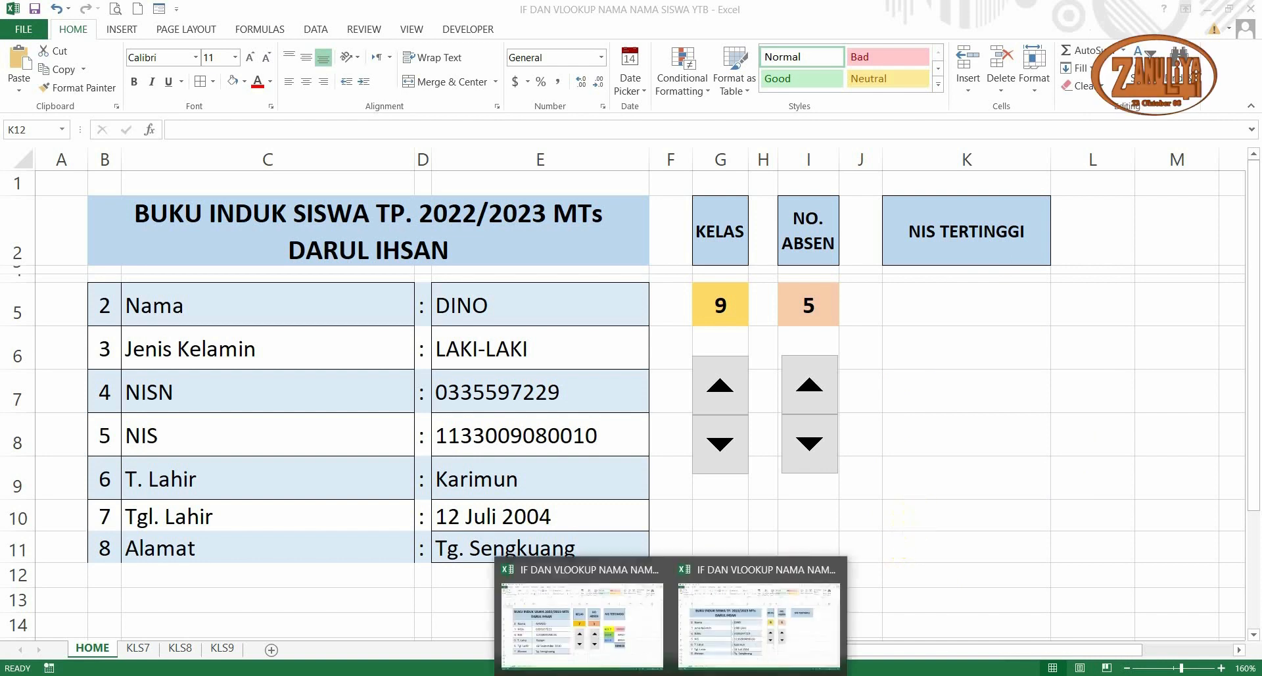
left_click(644, 651)
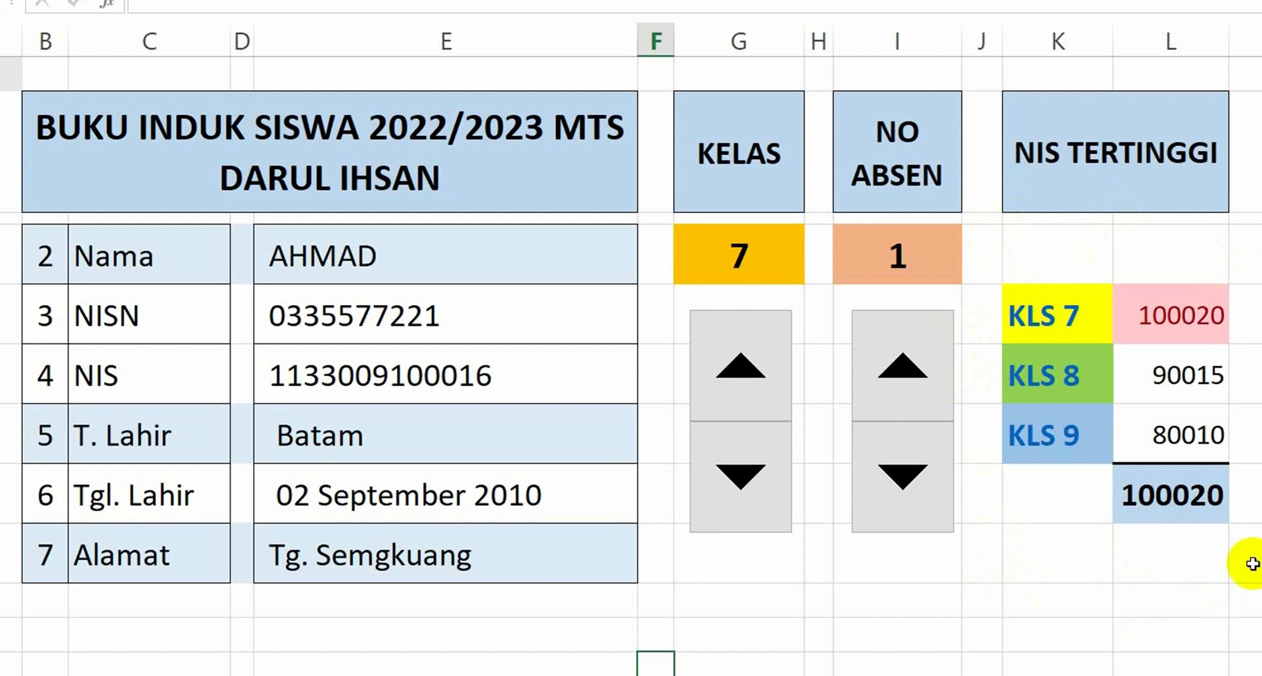
mouse_move(825, 675)
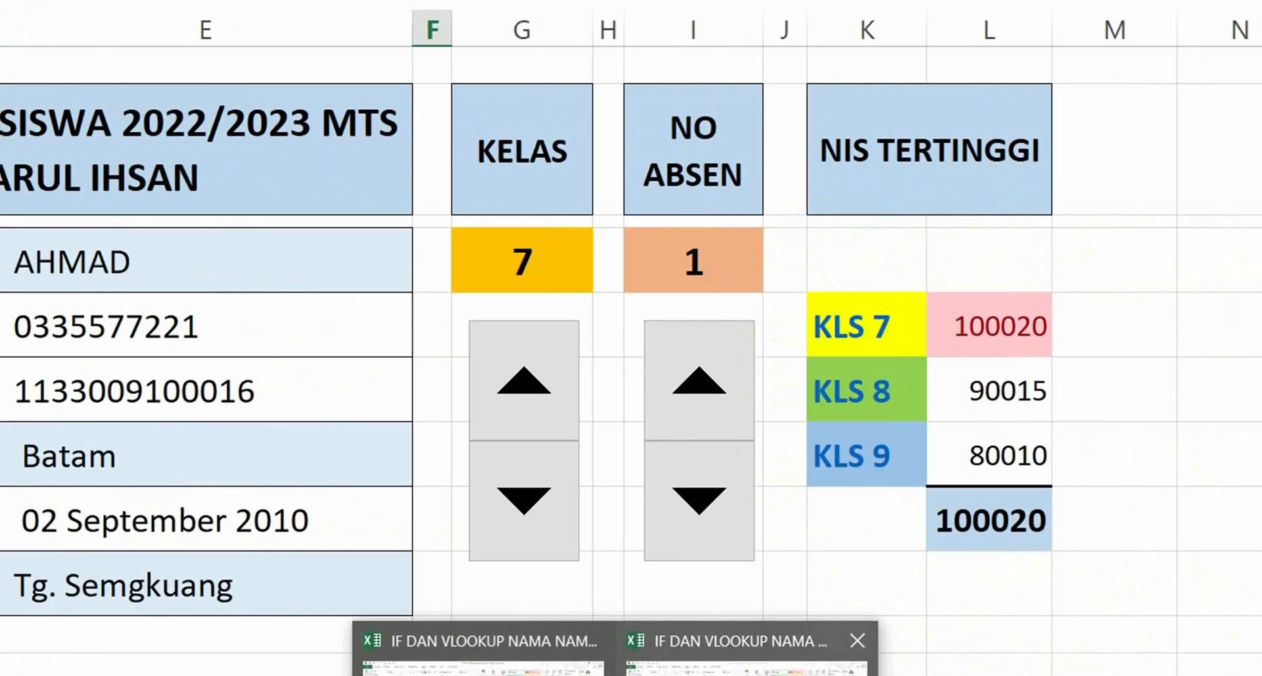
left_click(947, 648)
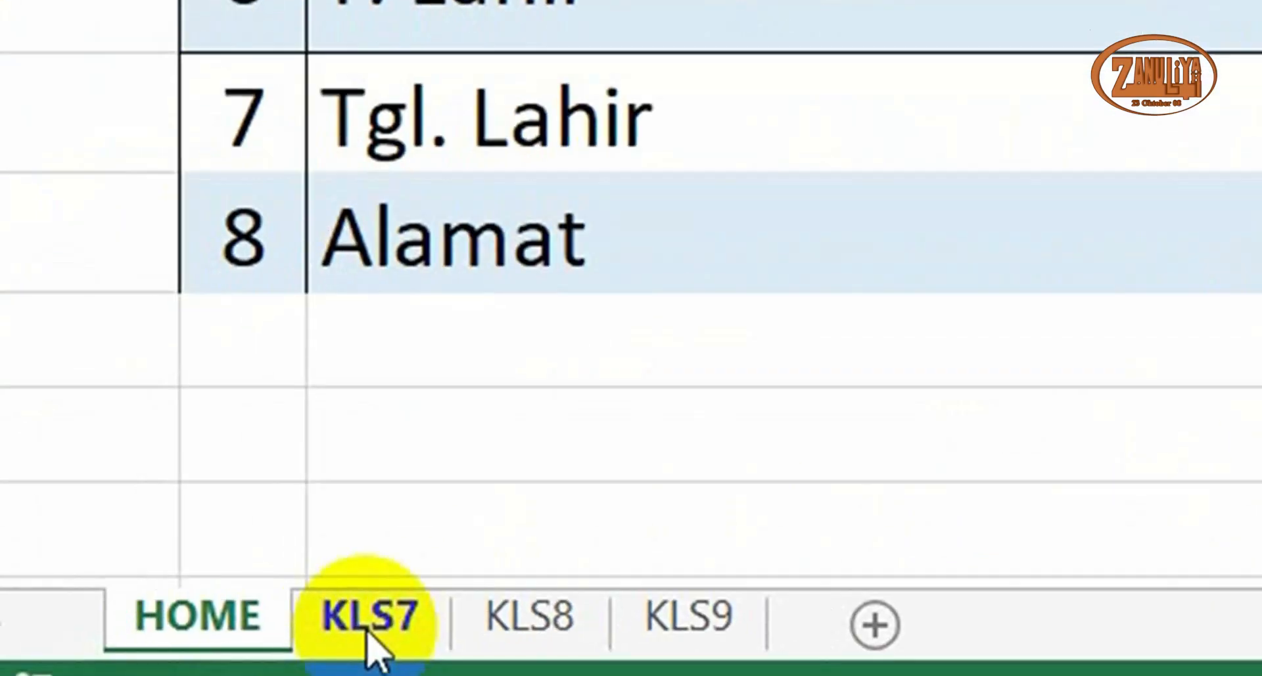
Examine the KLS7 student list, including the NIS column and the numbered rows below the last student
left_click(366, 635)
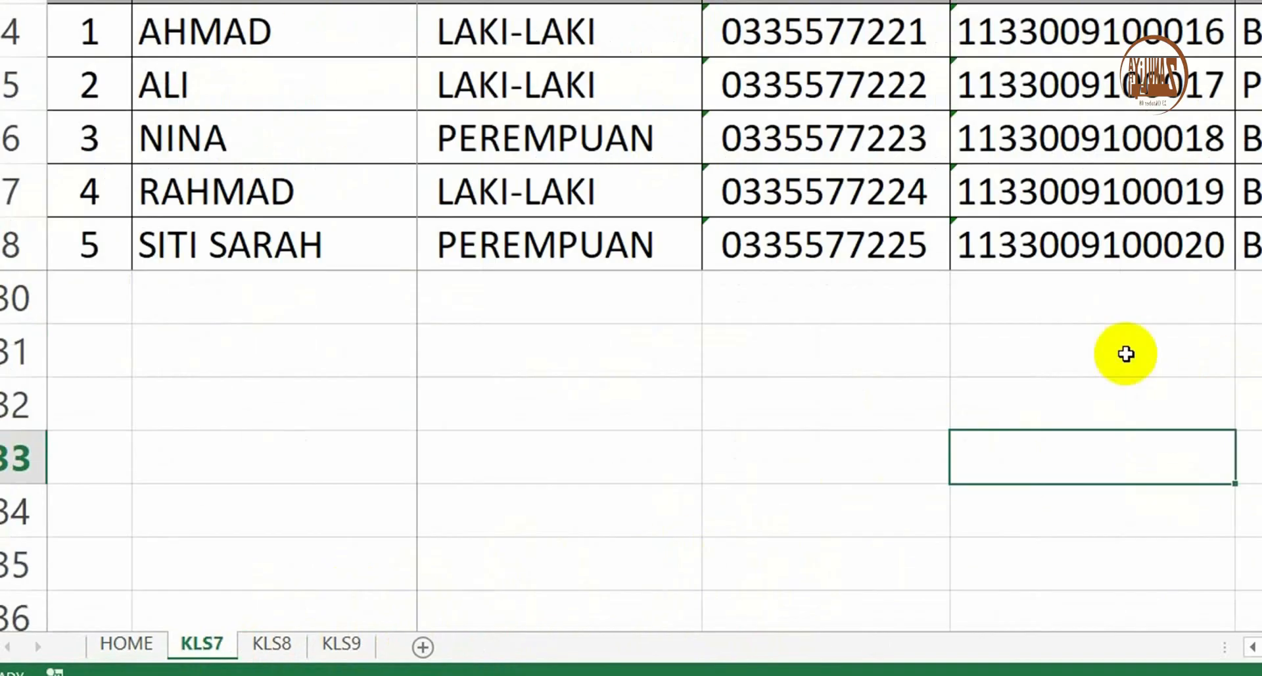
left_click(1127, 355)
scroll(856, 420, "down", 2)
scroll(856, 419, "up", 8)
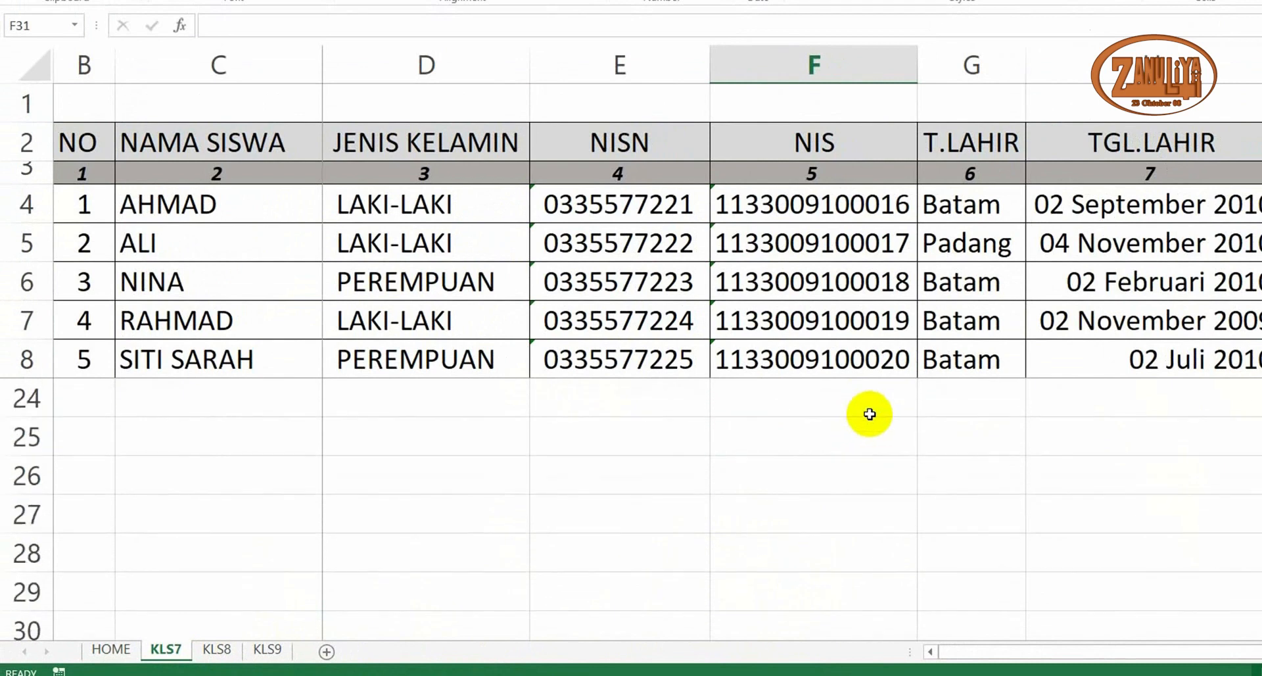
scroll(870, 414, "up", 1)
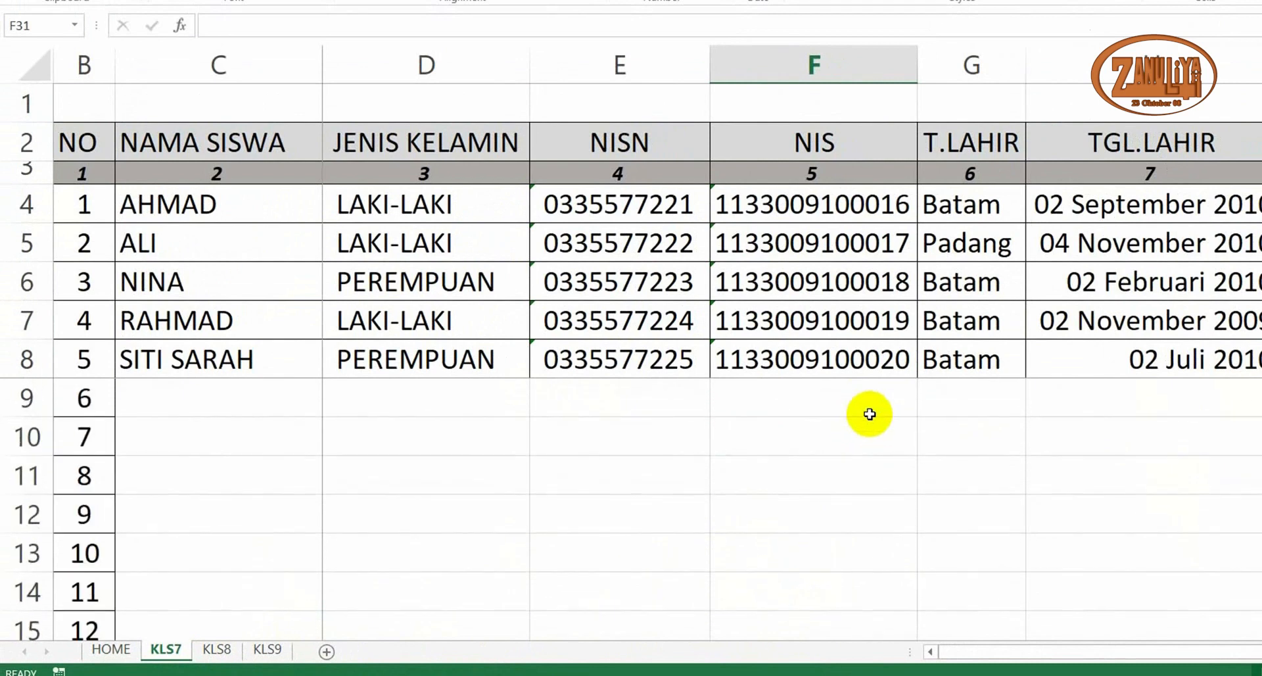
scroll(855, 414, "down", 7)
scroll(854, 421, "up", 4)
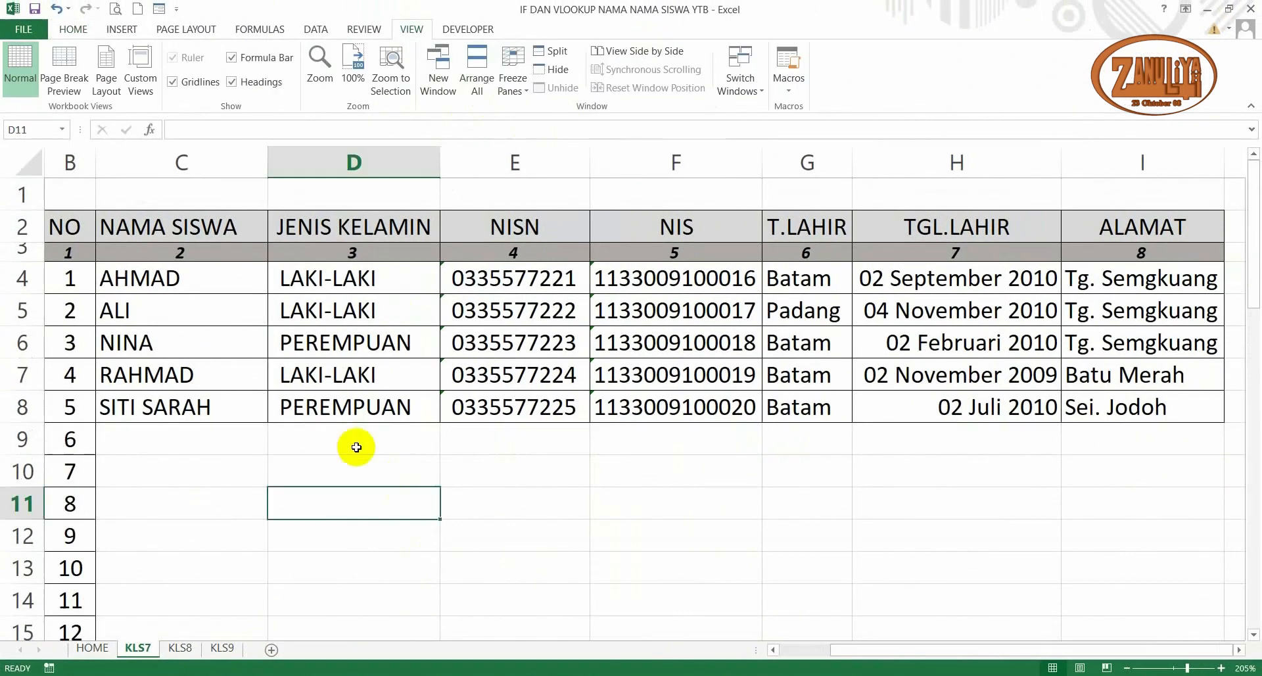
left_click(355, 447)
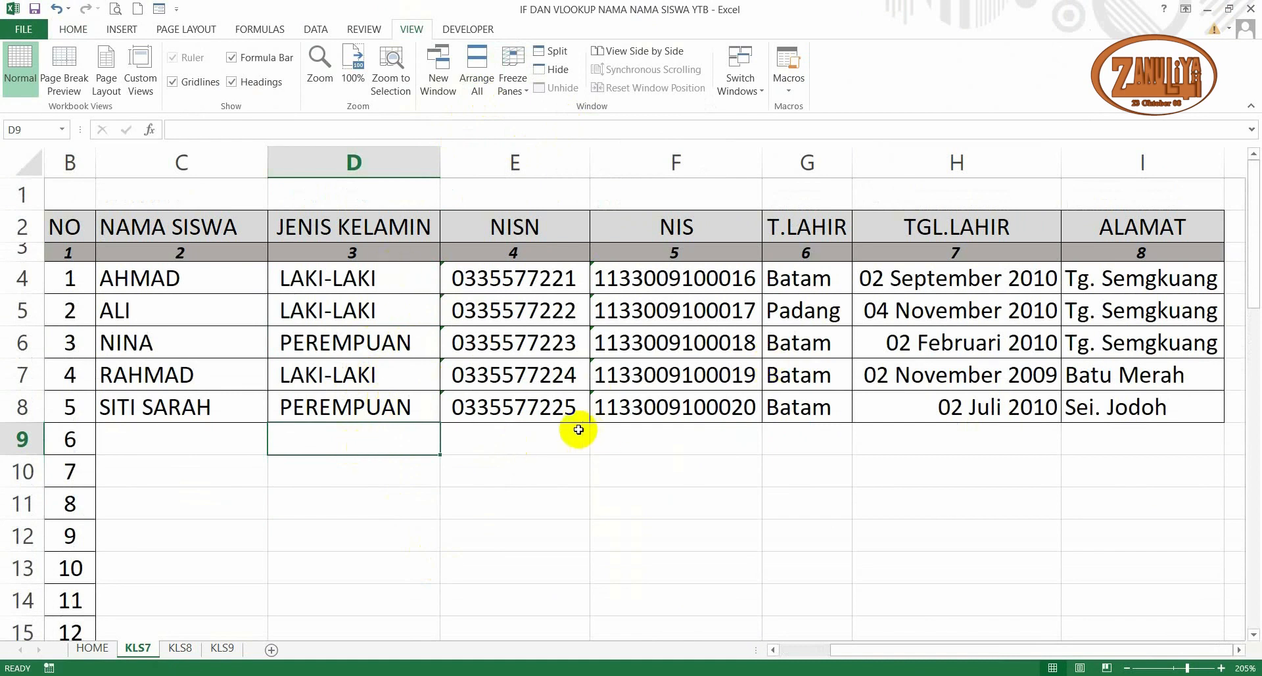
Freeze the panes at cell D9 on KLS7, locking the rows through the last student and the columns through NAMA SISWA
scroll(368, 501, "down", 5)
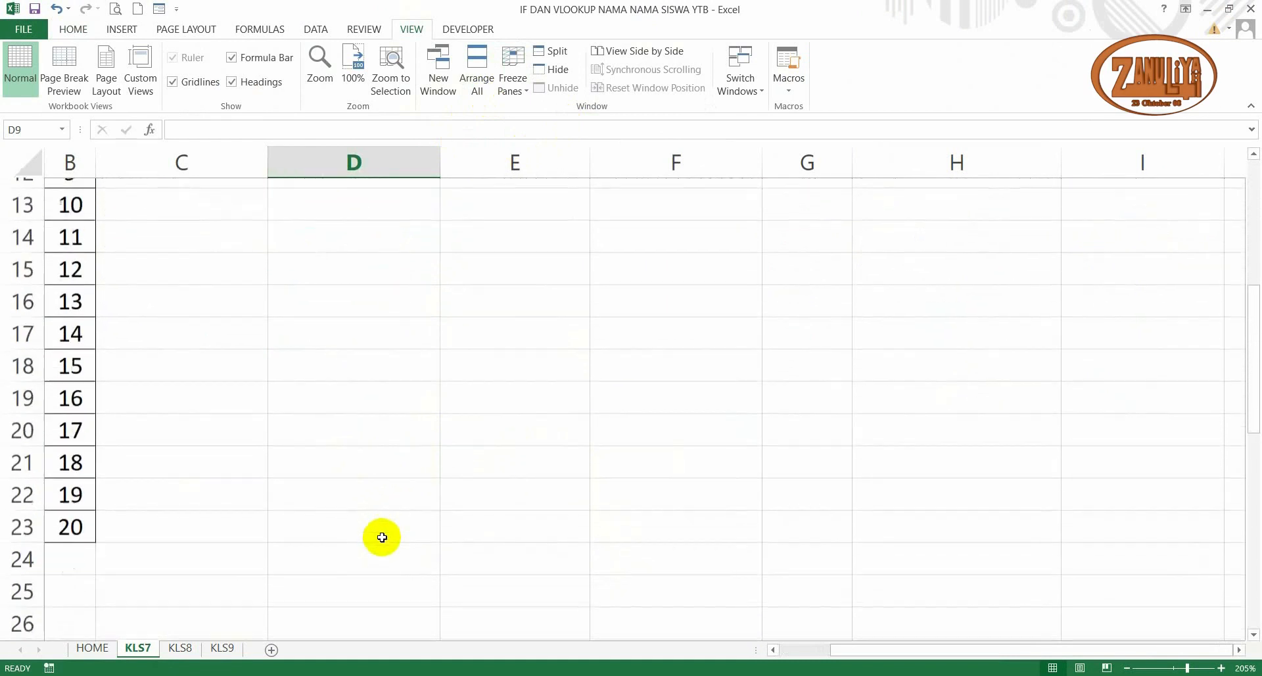
scroll(382, 537, "up", 5)
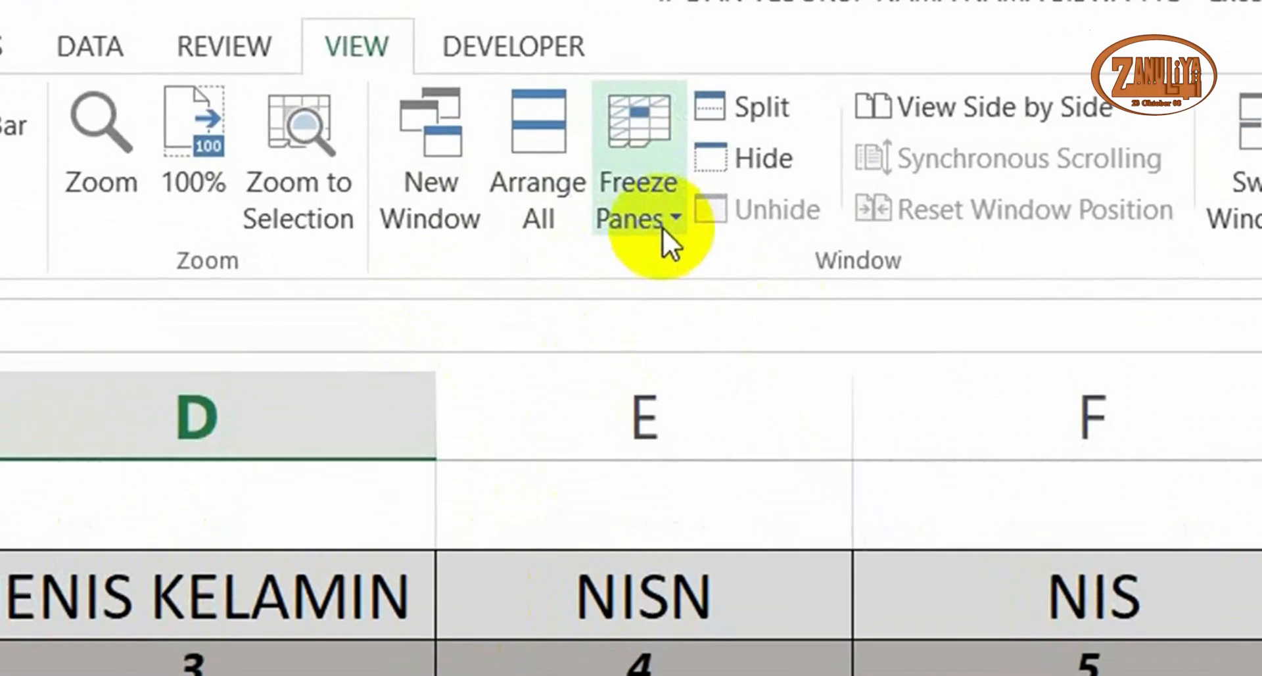
left_click(663, 227)
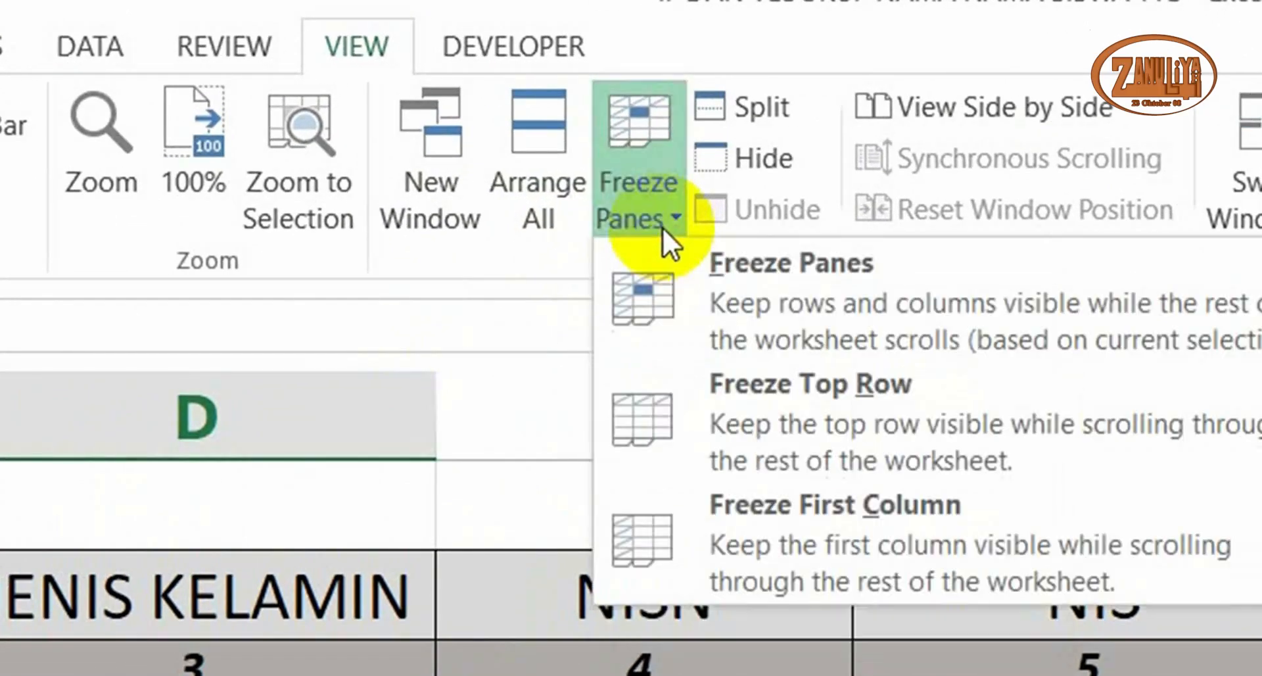
left_click(756, 266)
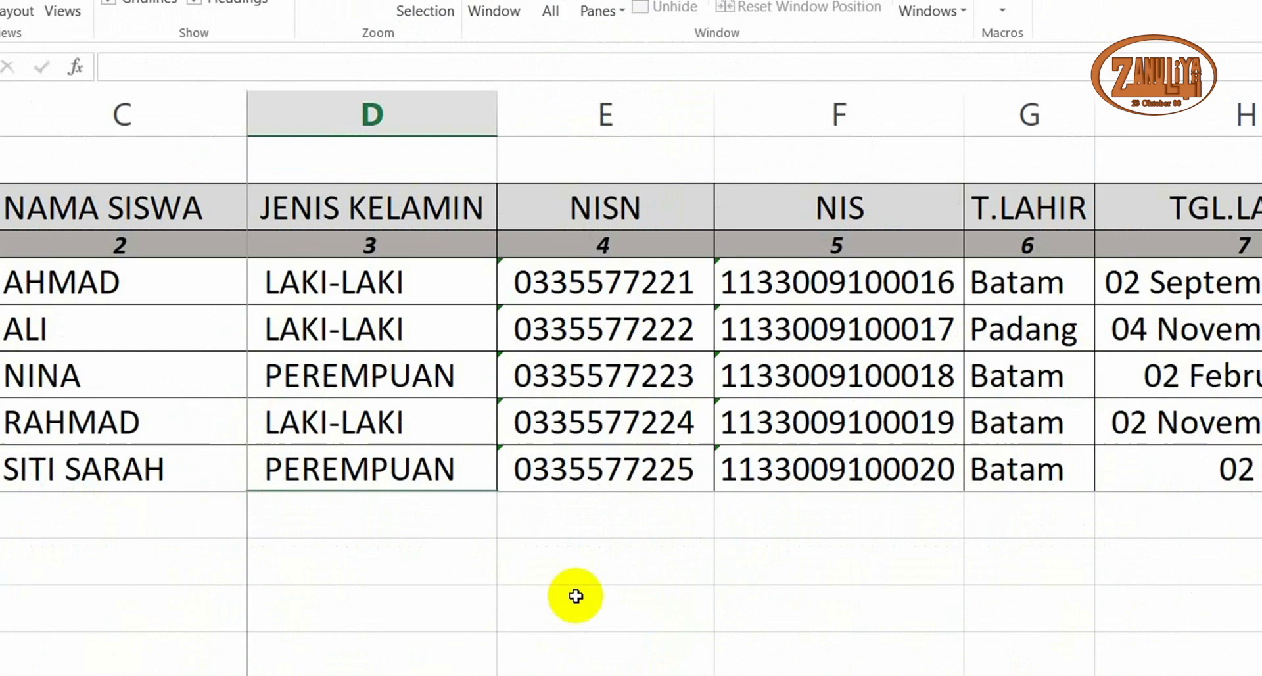
scroll(575, 480, "up", 2)
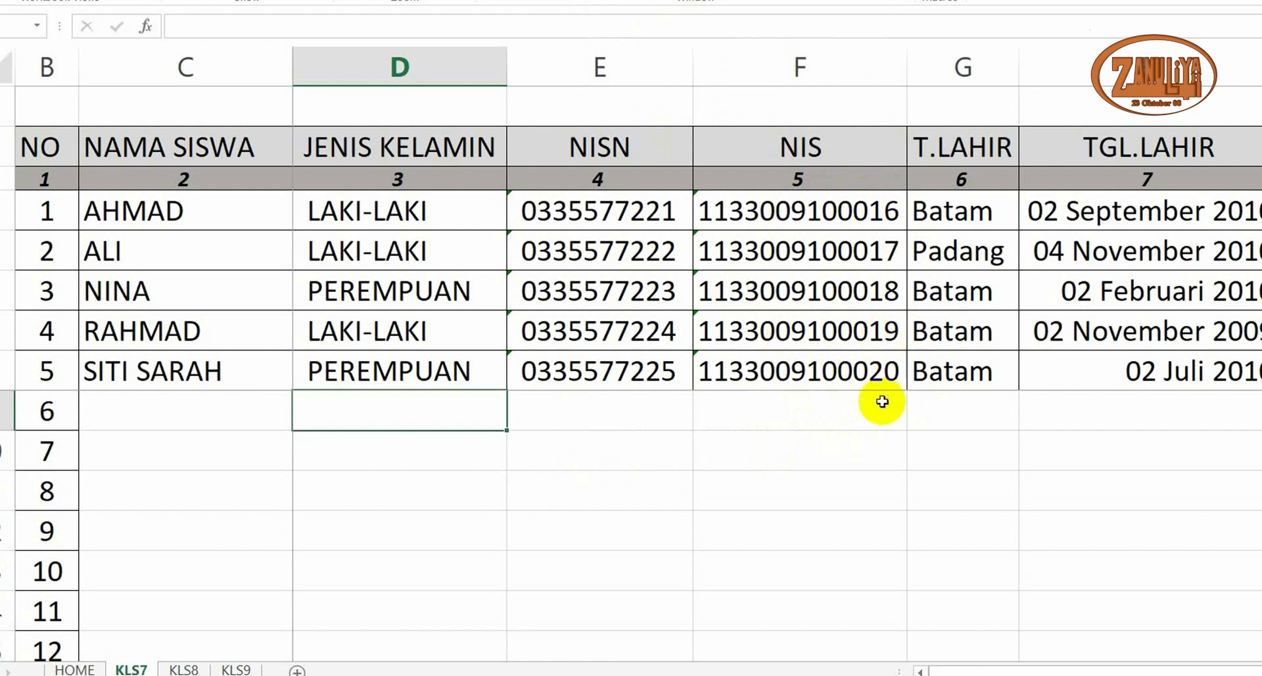
Try the formula =MAX(F4:F8) in the cell directly below the last NIS, and delete it
left_click(848, 417)
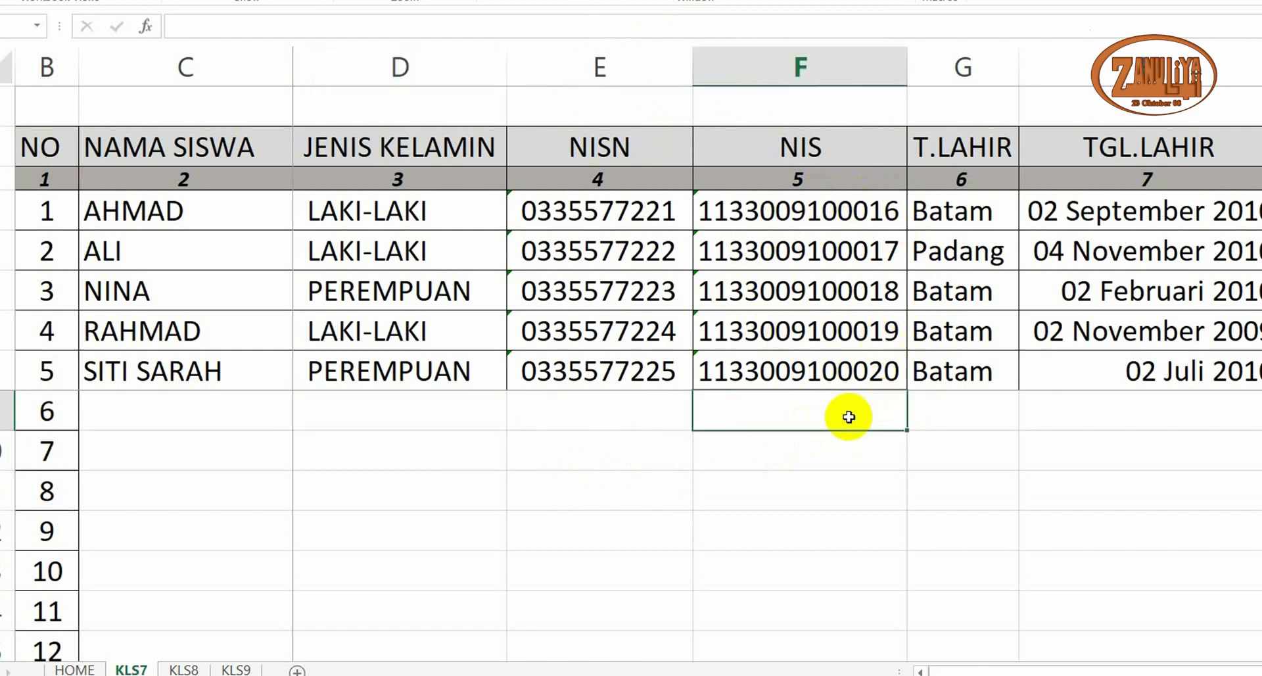
type("=max")
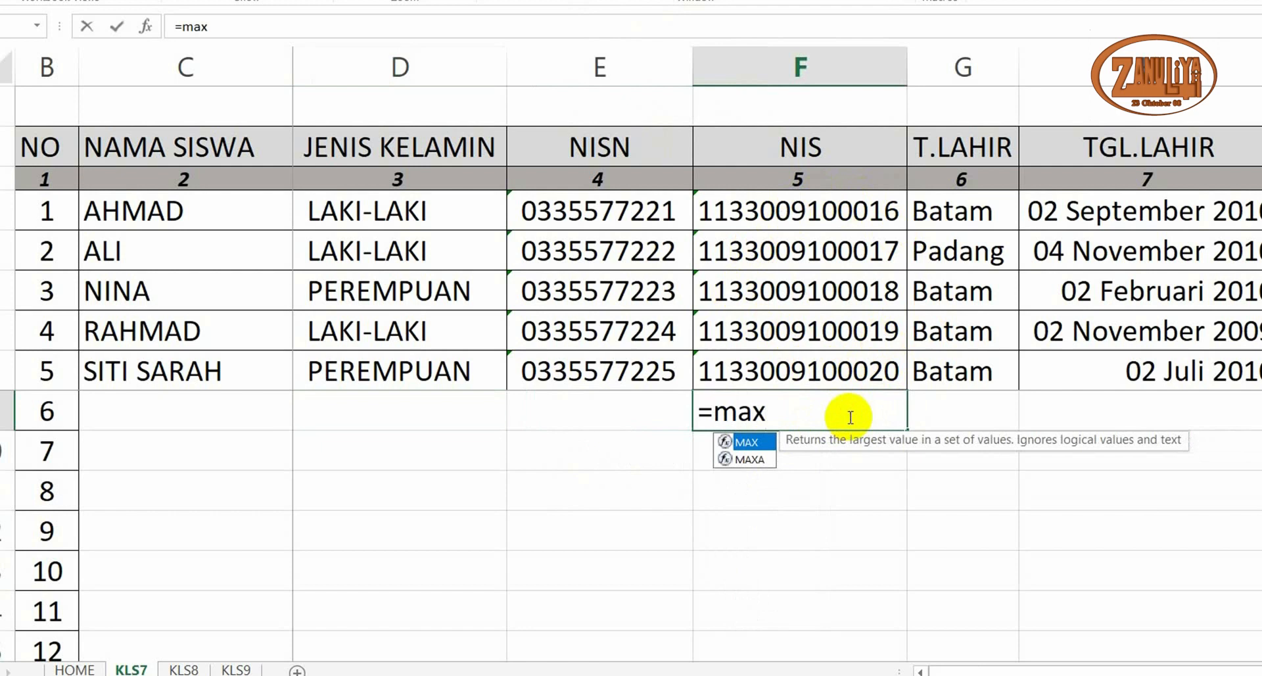
double_click(752, 445)
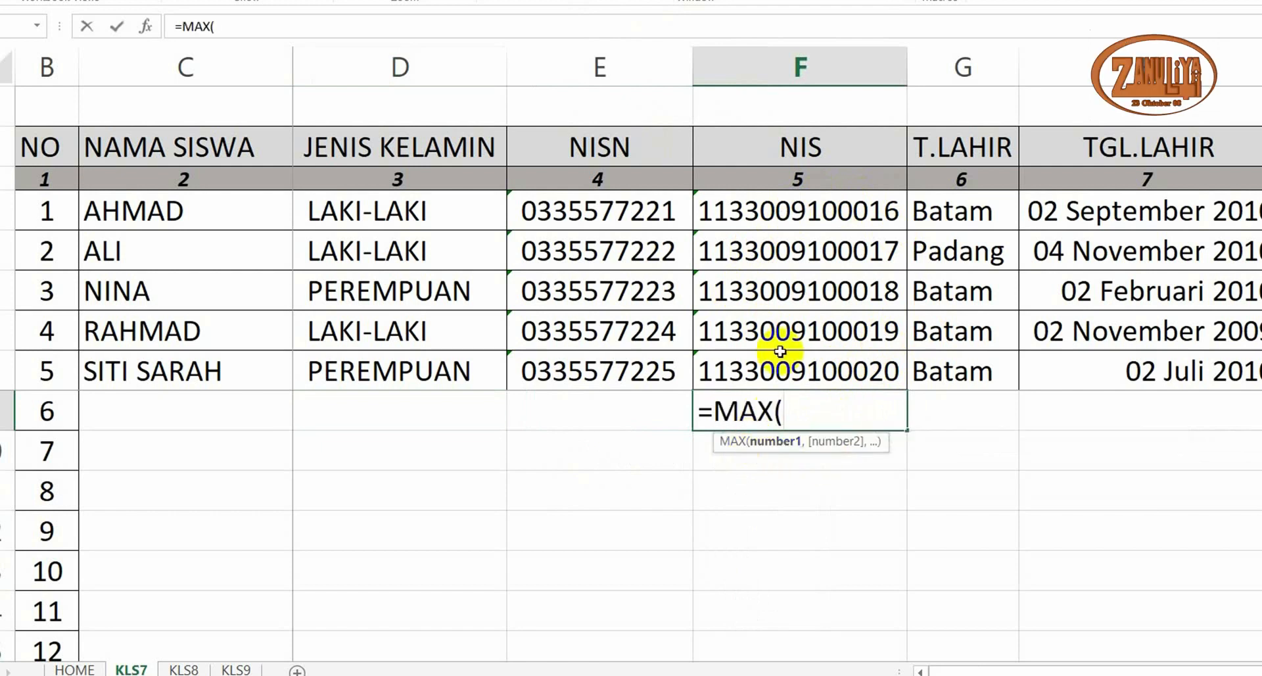
left_click_drag(786, 209, 789, 352)
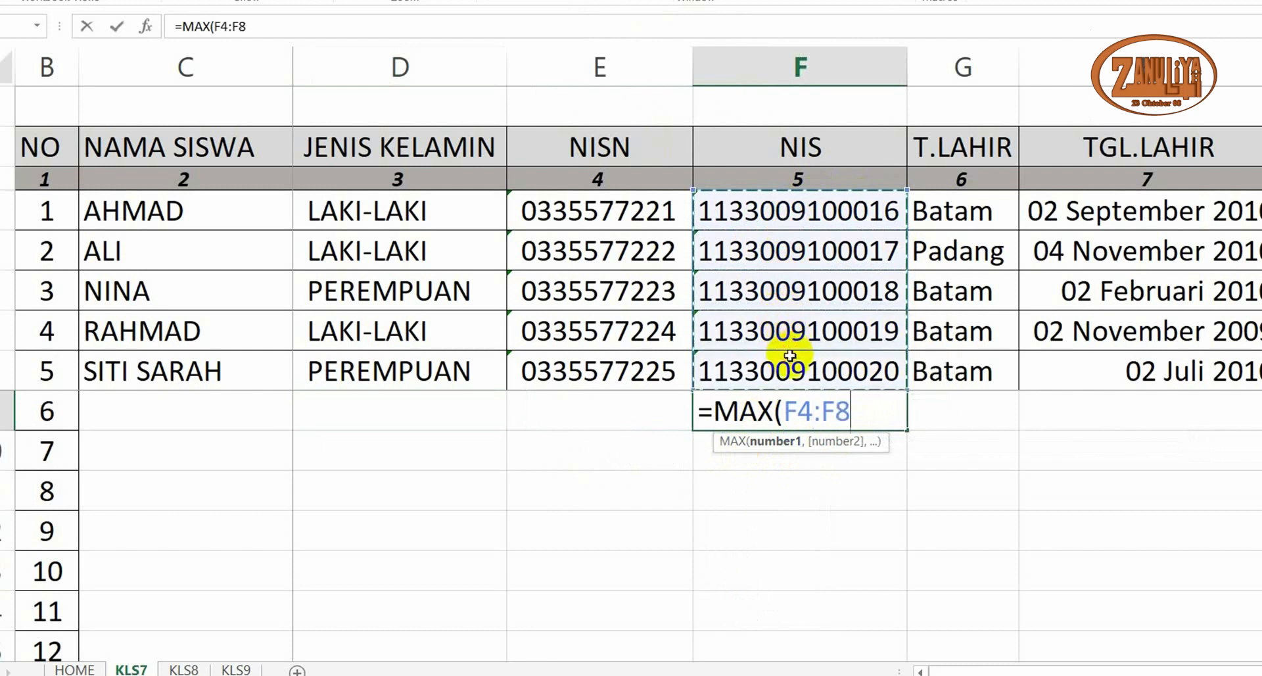
key("Return")
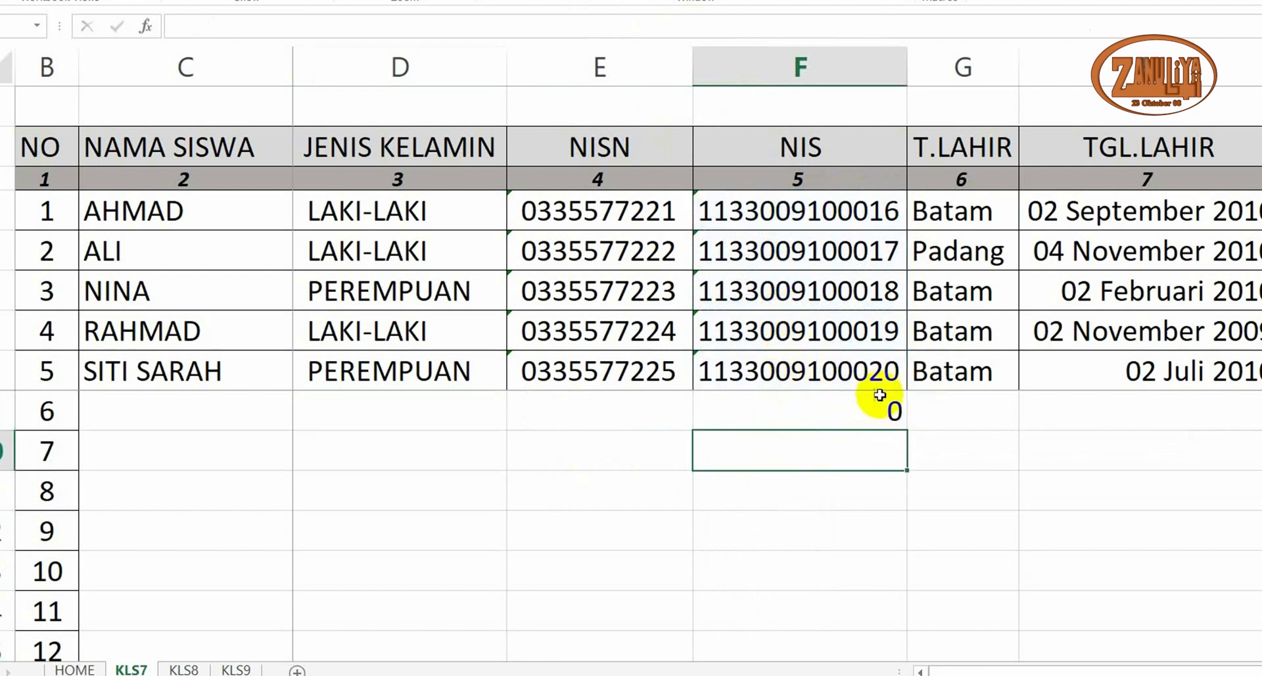
left_click(880, 397)
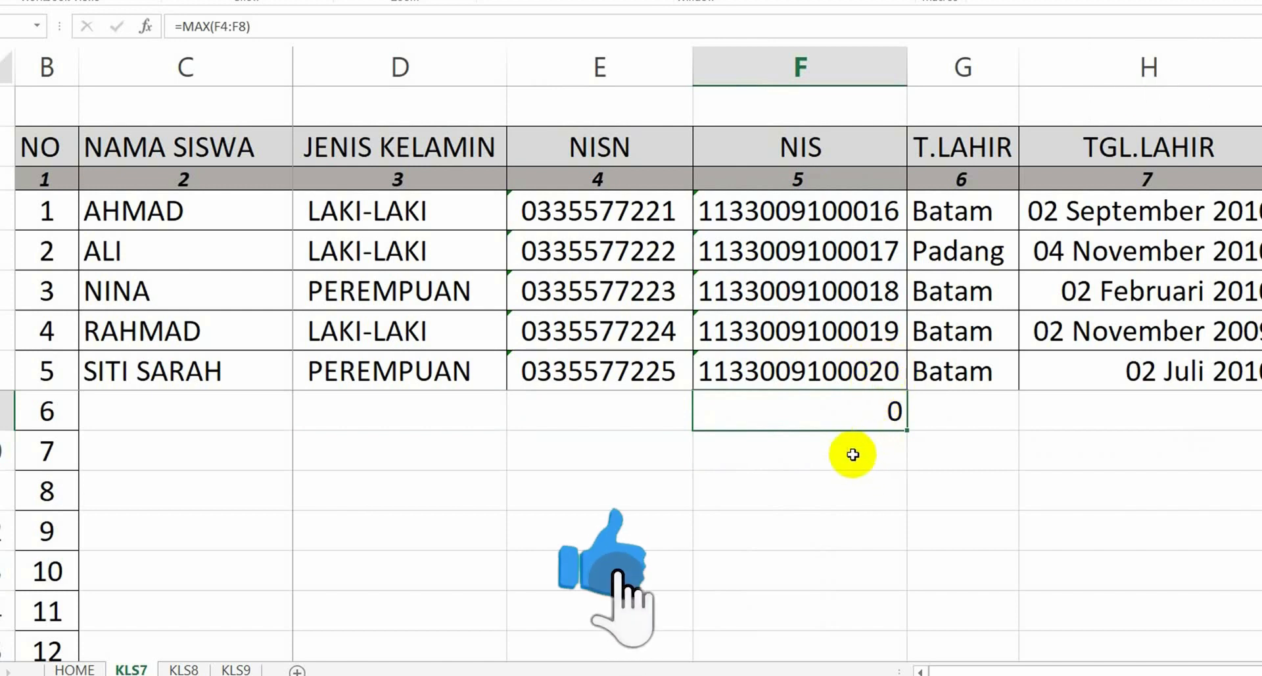
key("Delete")
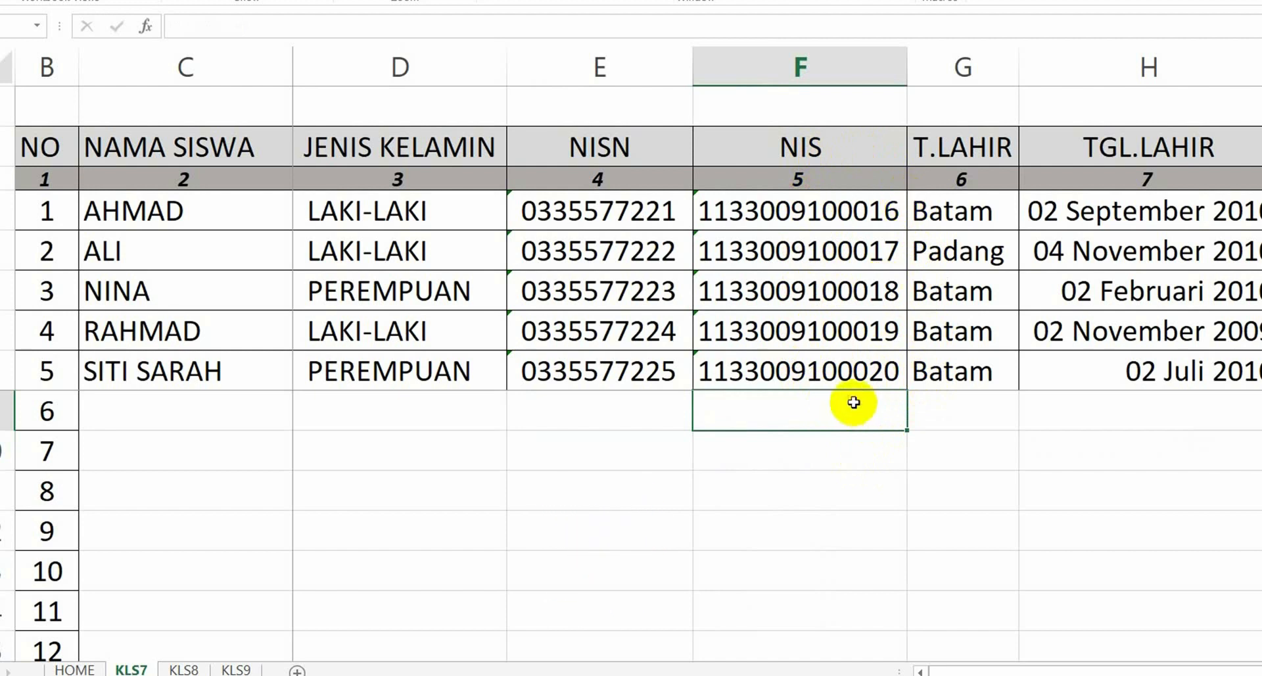
Extract the last six digits of the first student's NIS in cell F24 with =RIGHT(F4,6)
scroll(837, 507, "down", 3)
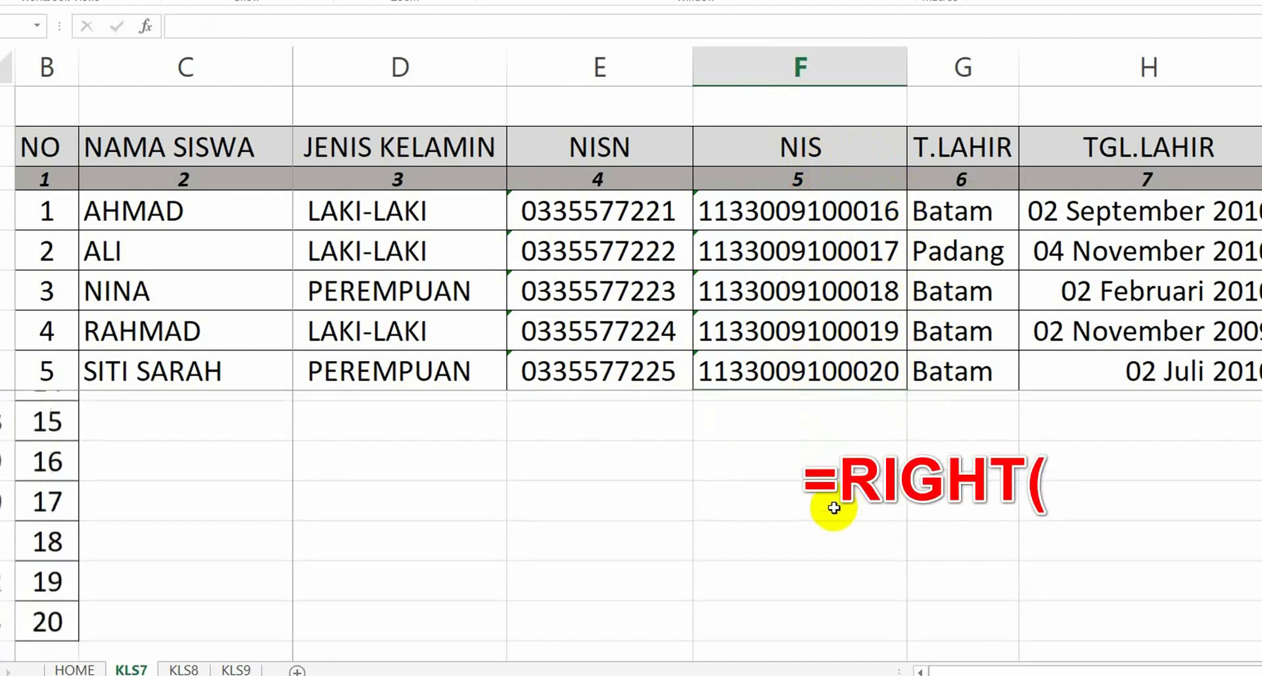
scroll(833, 506, "down", 1)
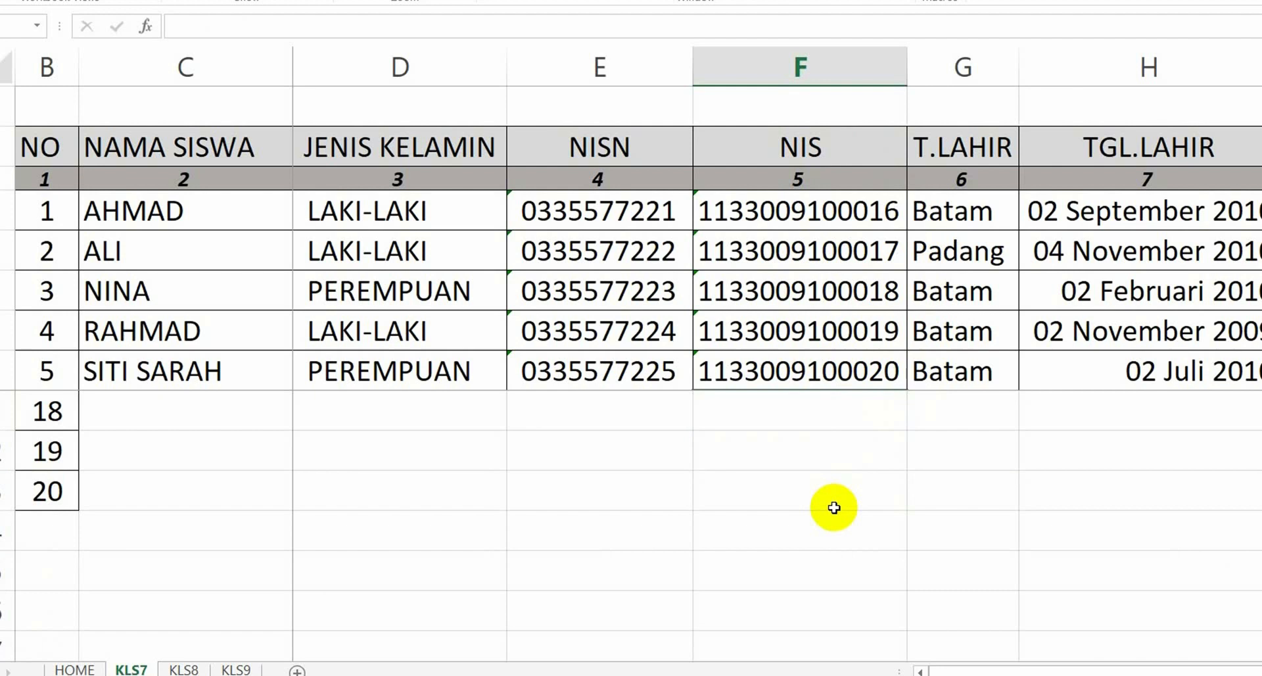
scroll(834, 508, "up", 2)
scroll(816, 501, "down", 1)
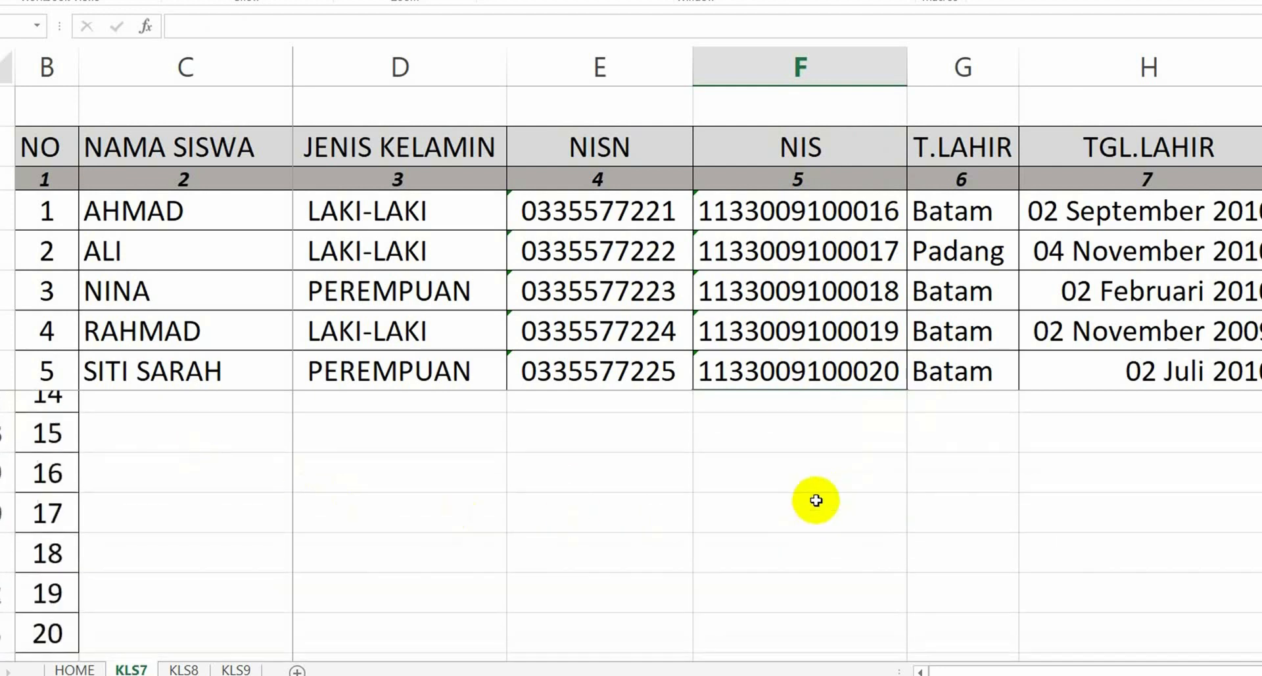
scroll(816, 500, "down", 1)
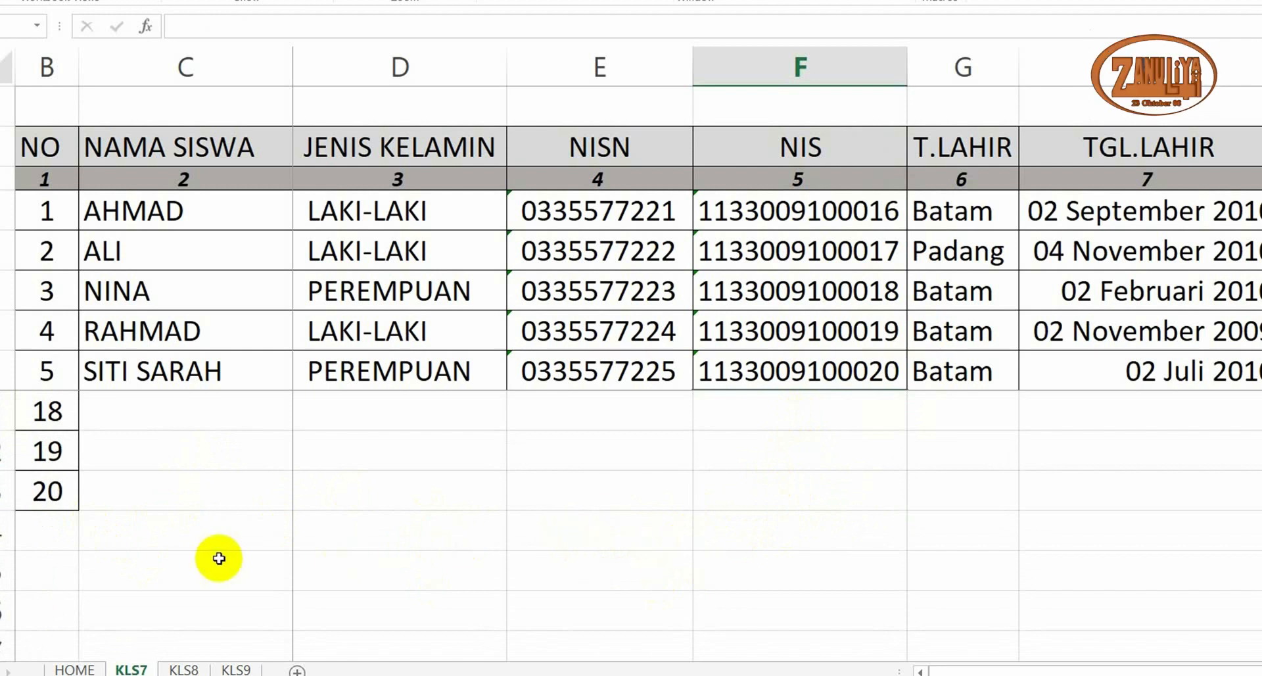
left_click(757, 535)
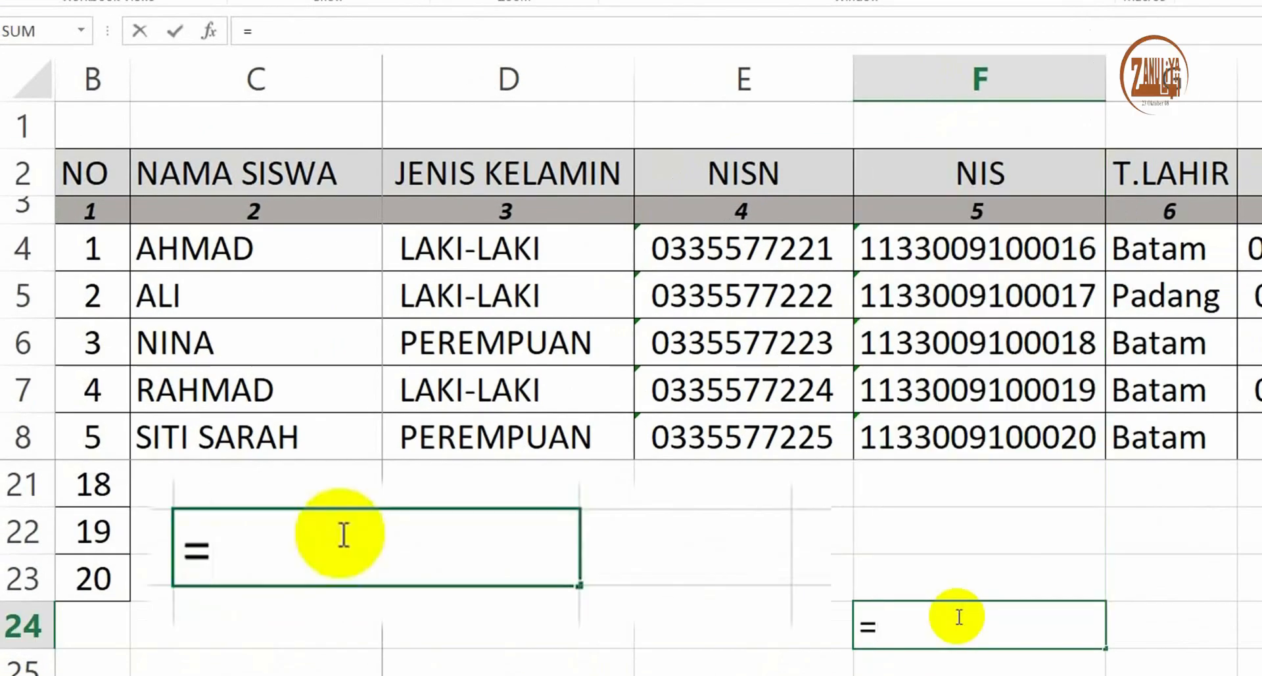
type("ri")
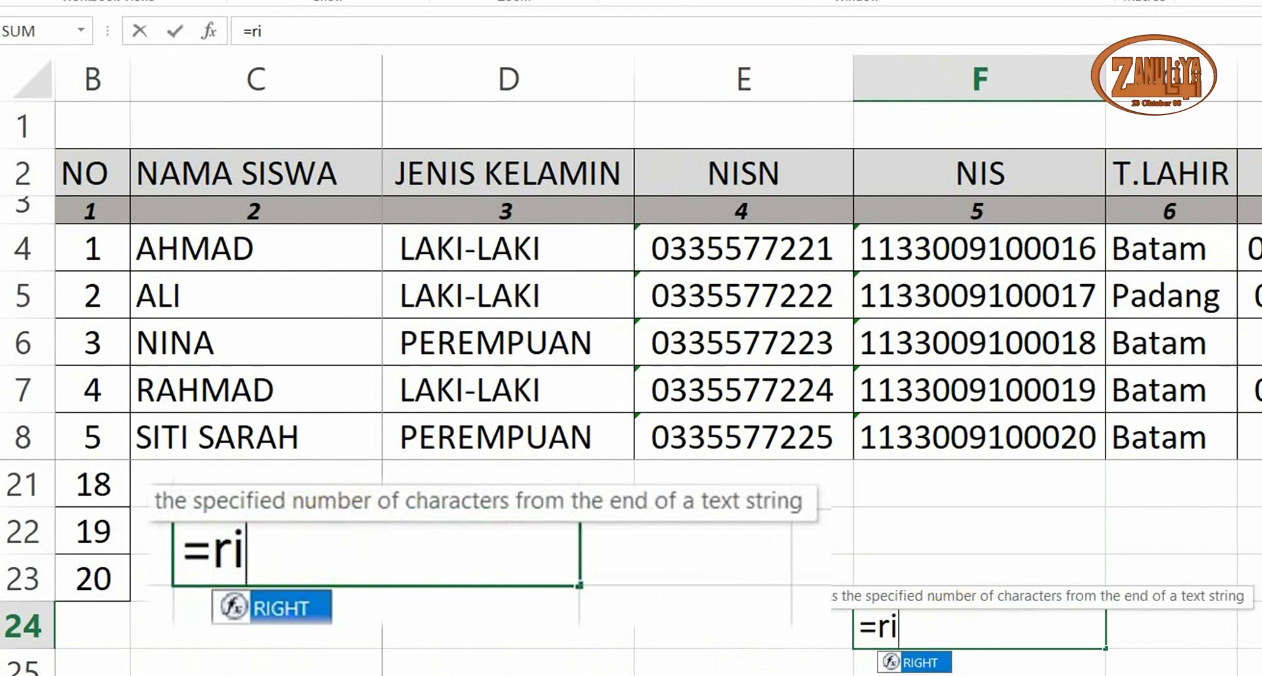
double_click(913, 662)
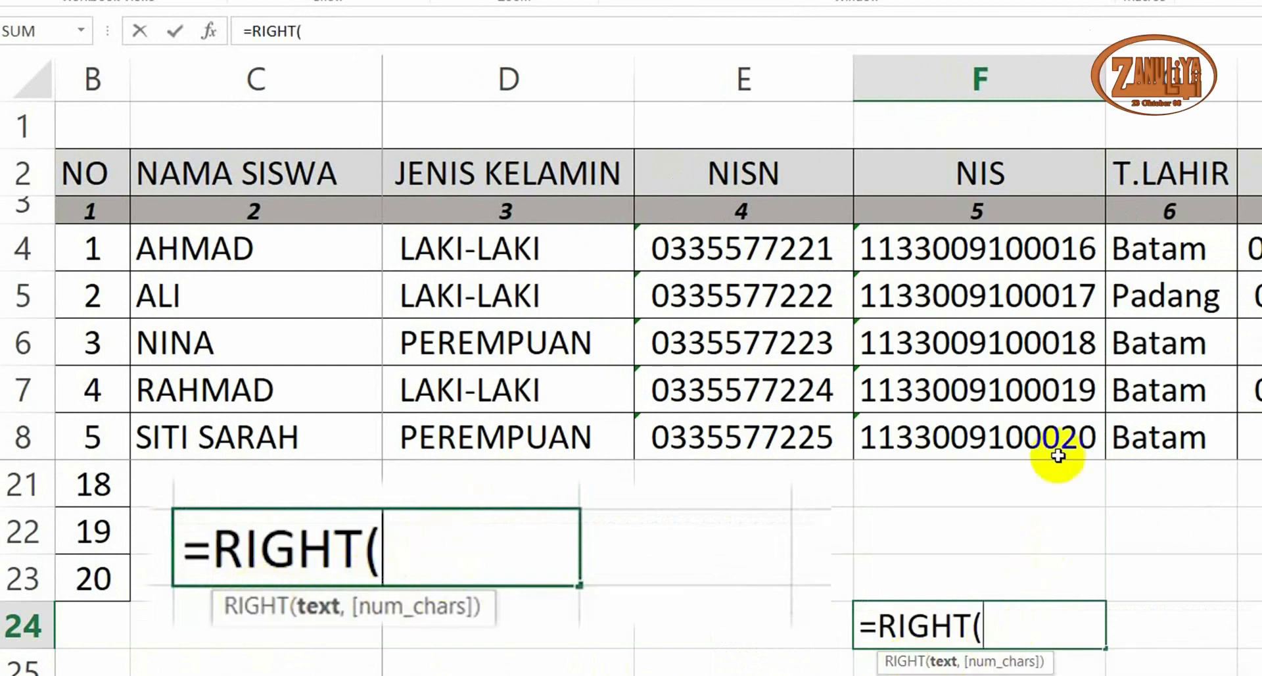
left_click(1023, 248)
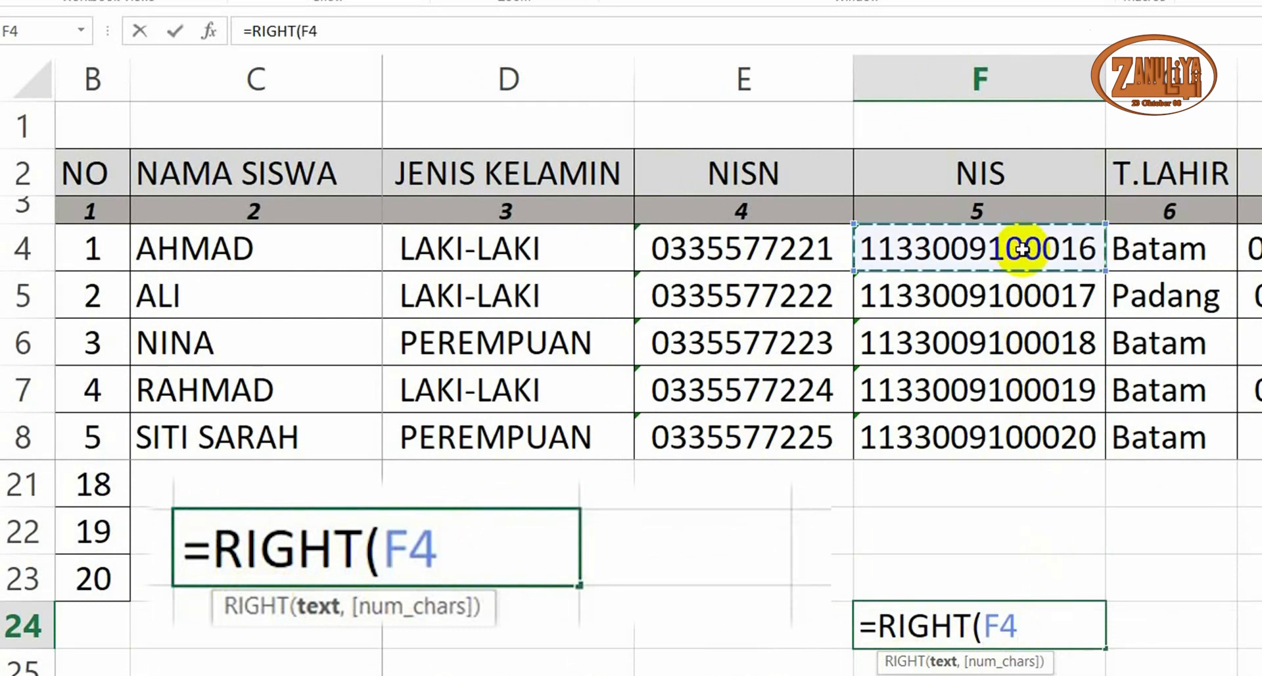
type(",")
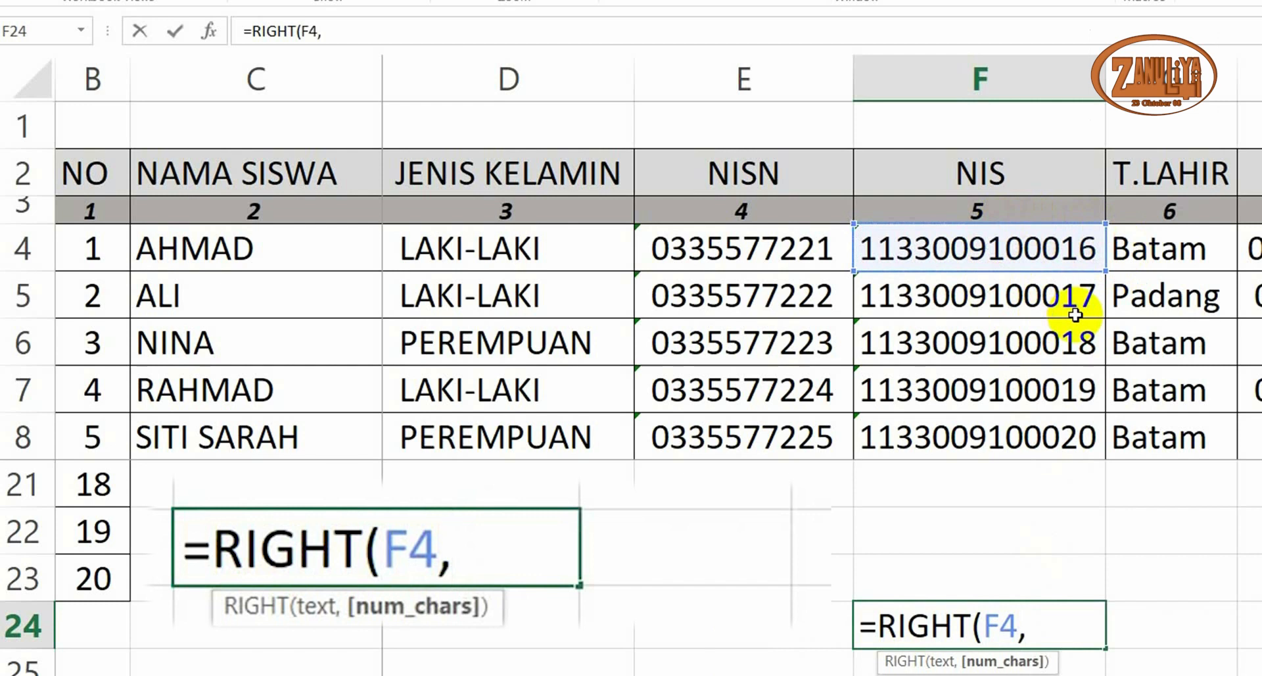
type("6")
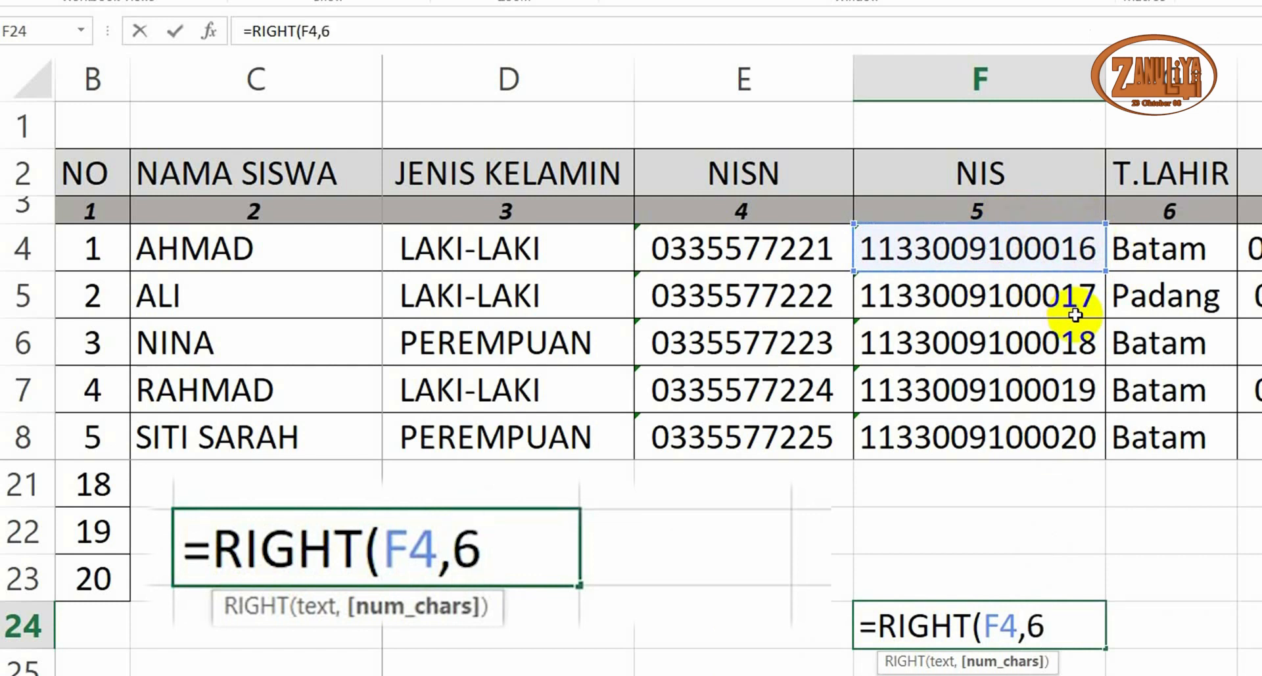
type(")")
key("Return")
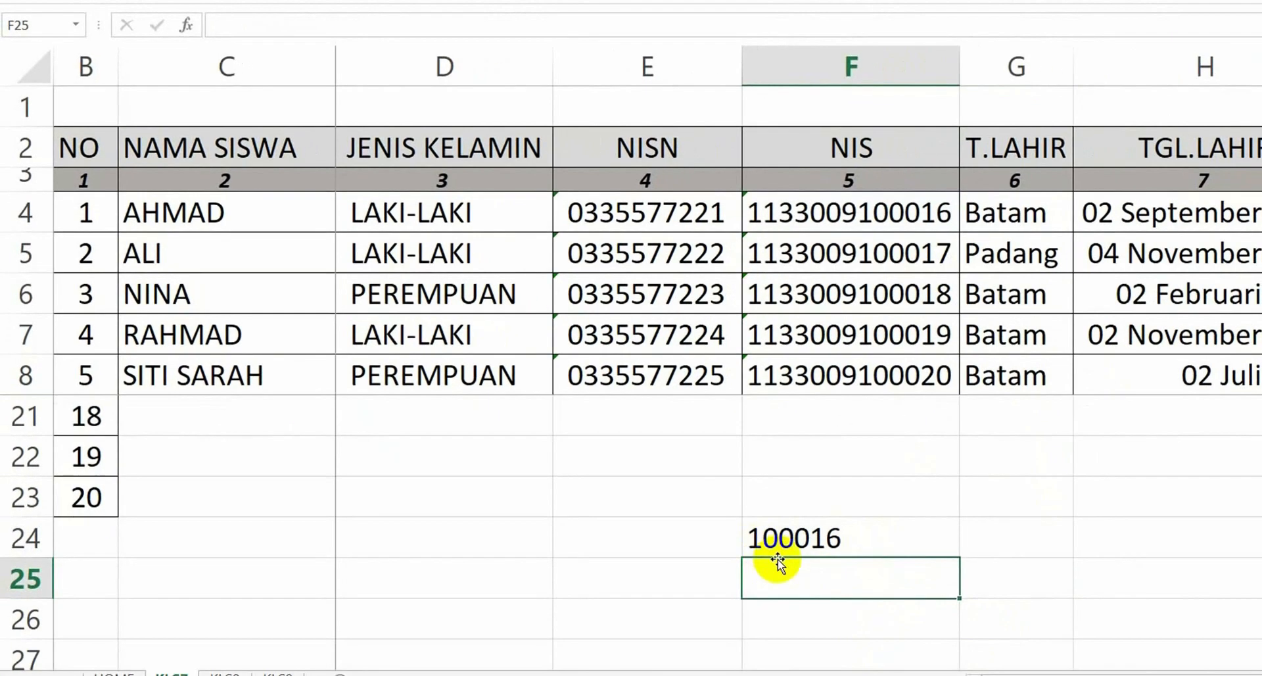
left_click(818, 540)
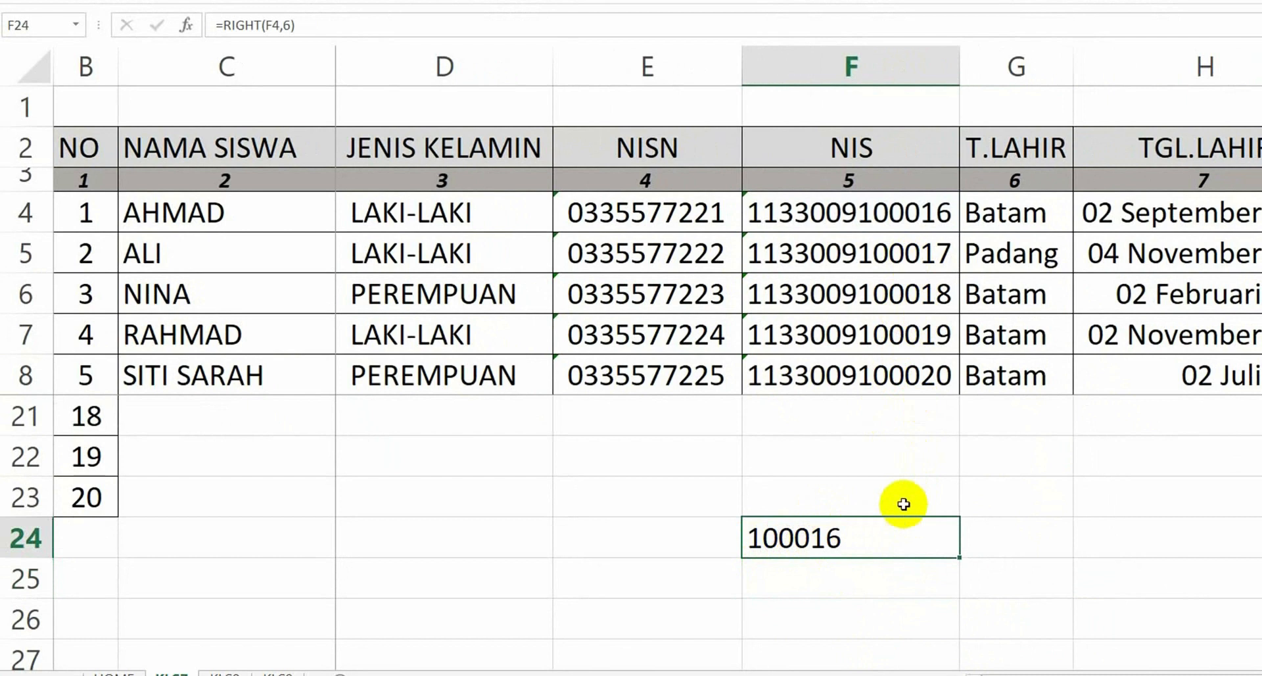
Enter 1 in E24 and fill a linear series down the column with step value 1 and stop value 20
left_click(690, 543)
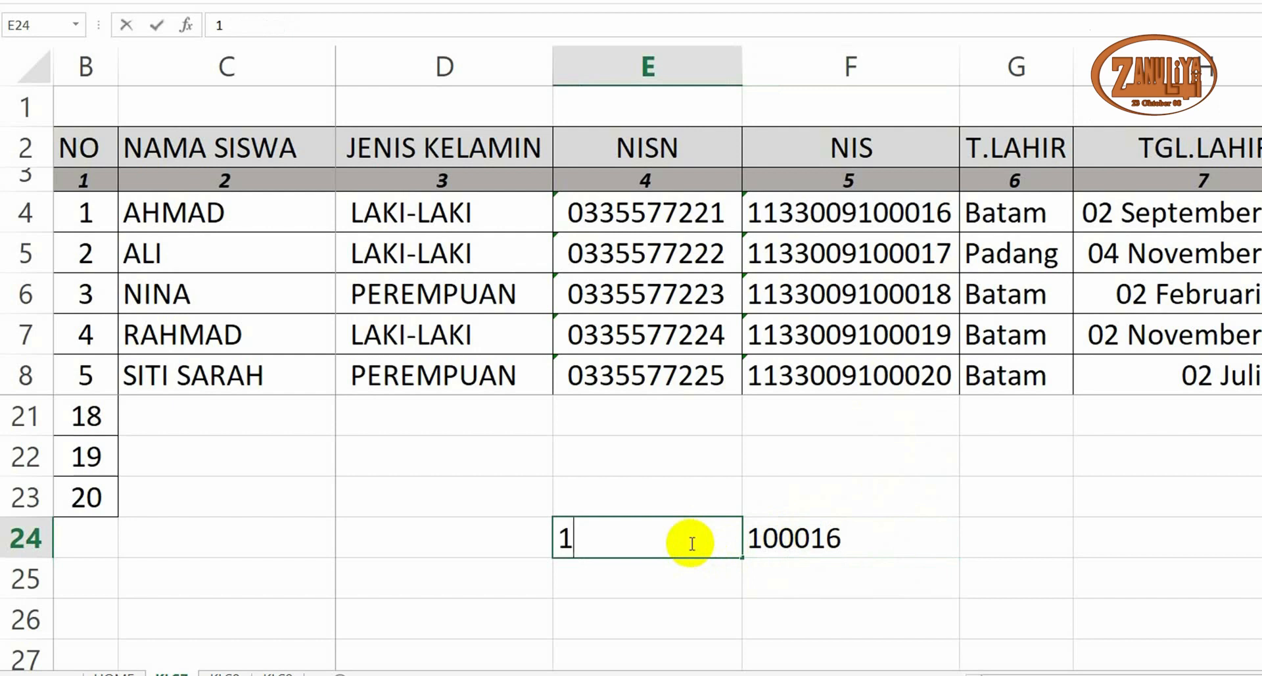
type("1")
left_click(718, 582)
left_click(706, 543)
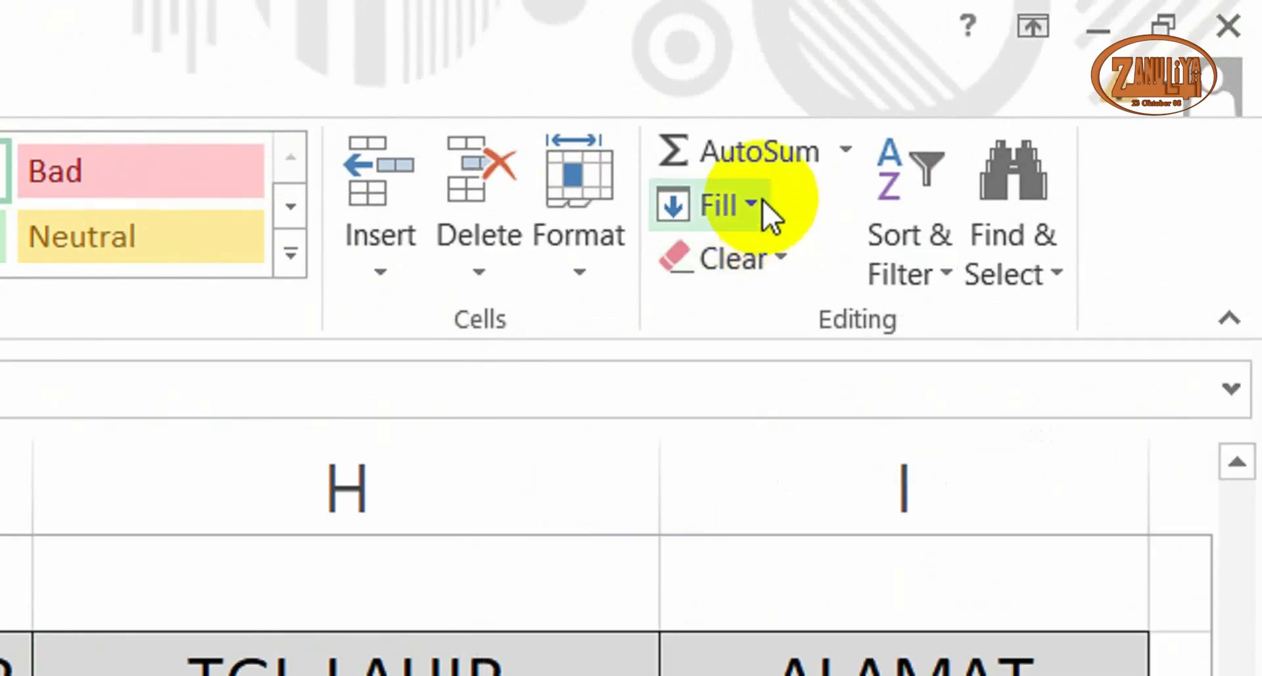
left_click(763, 201)
left_click(812, 521)
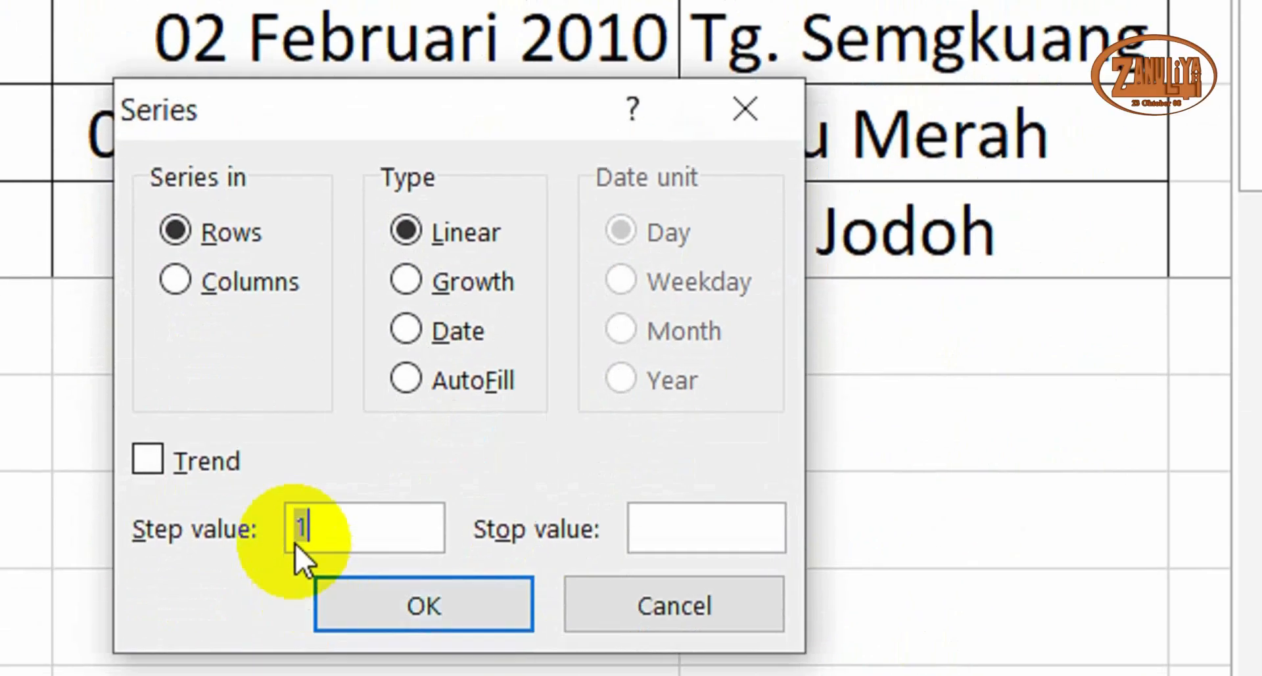
left_click(176, 281)
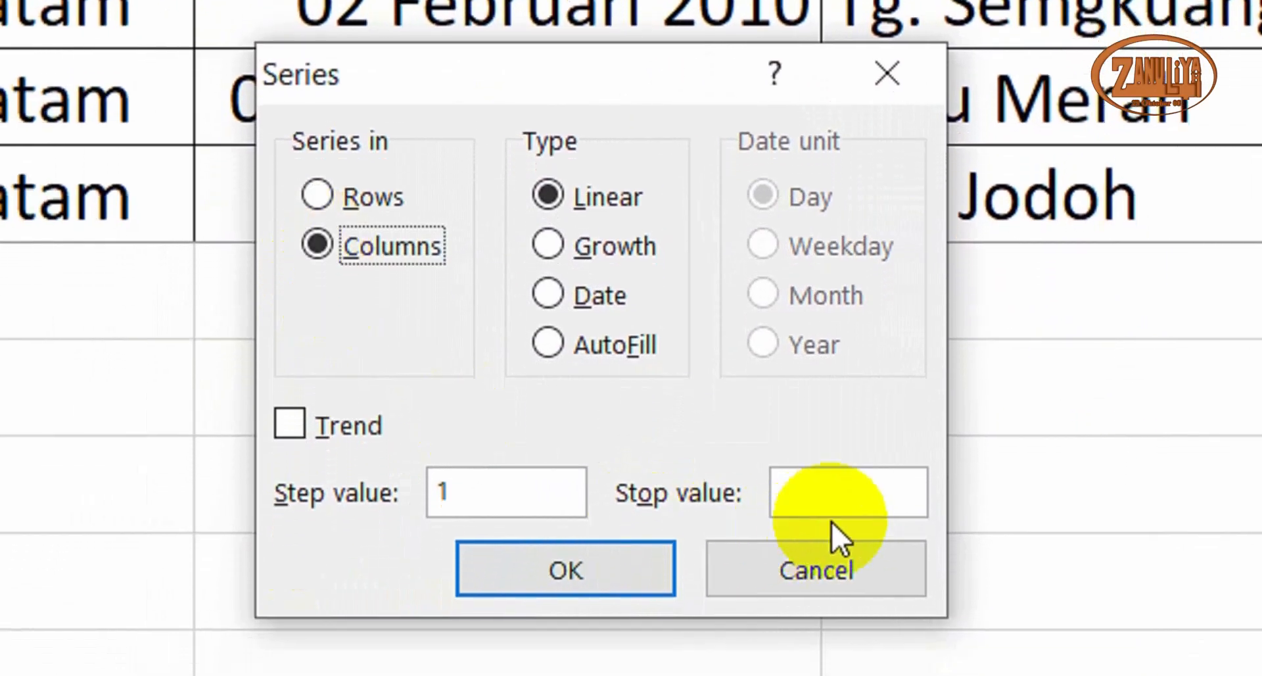
left_click(833, 529)
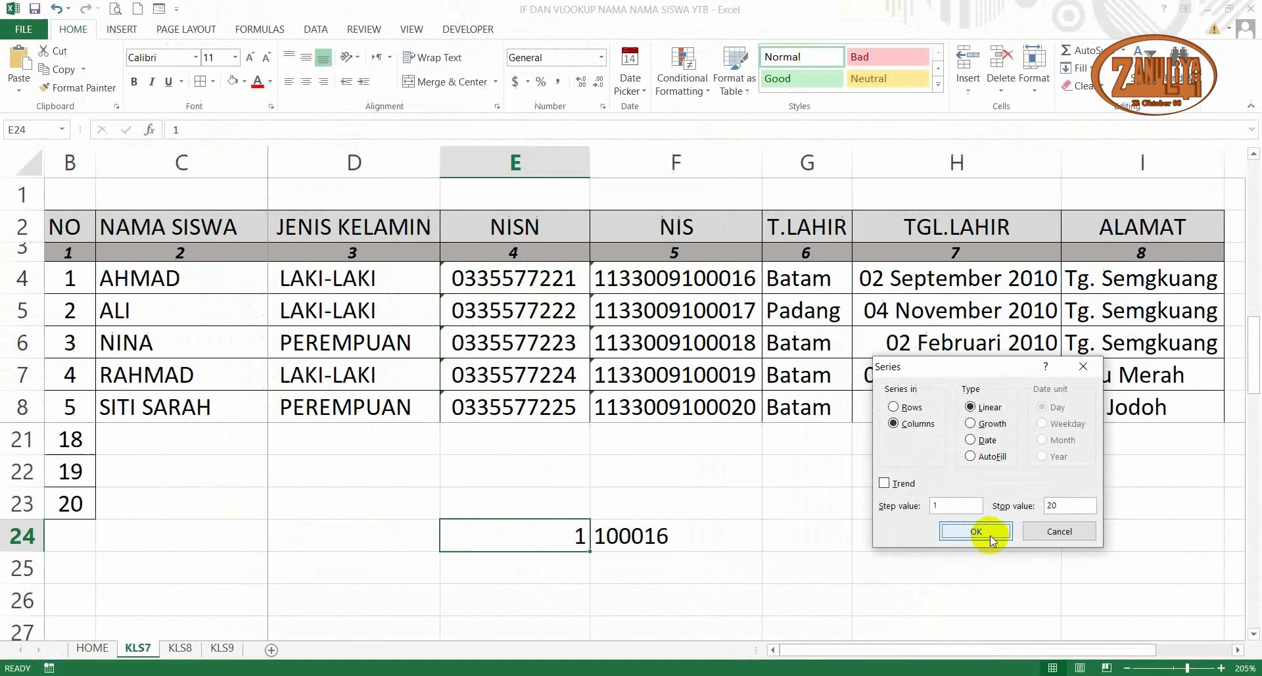
left_click(609, 511)
scroll(625, 524, "down", 7)
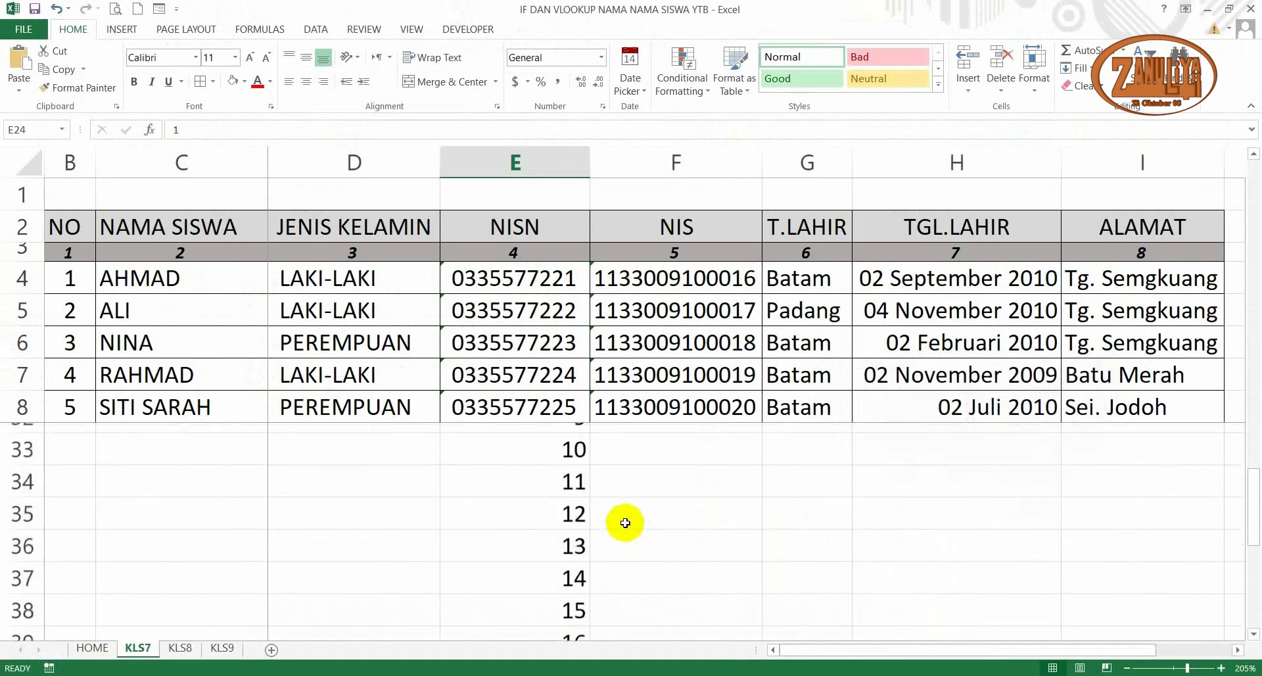
scroll(623, 526, "up", 4)
scroll(624, 525, "up", 3)
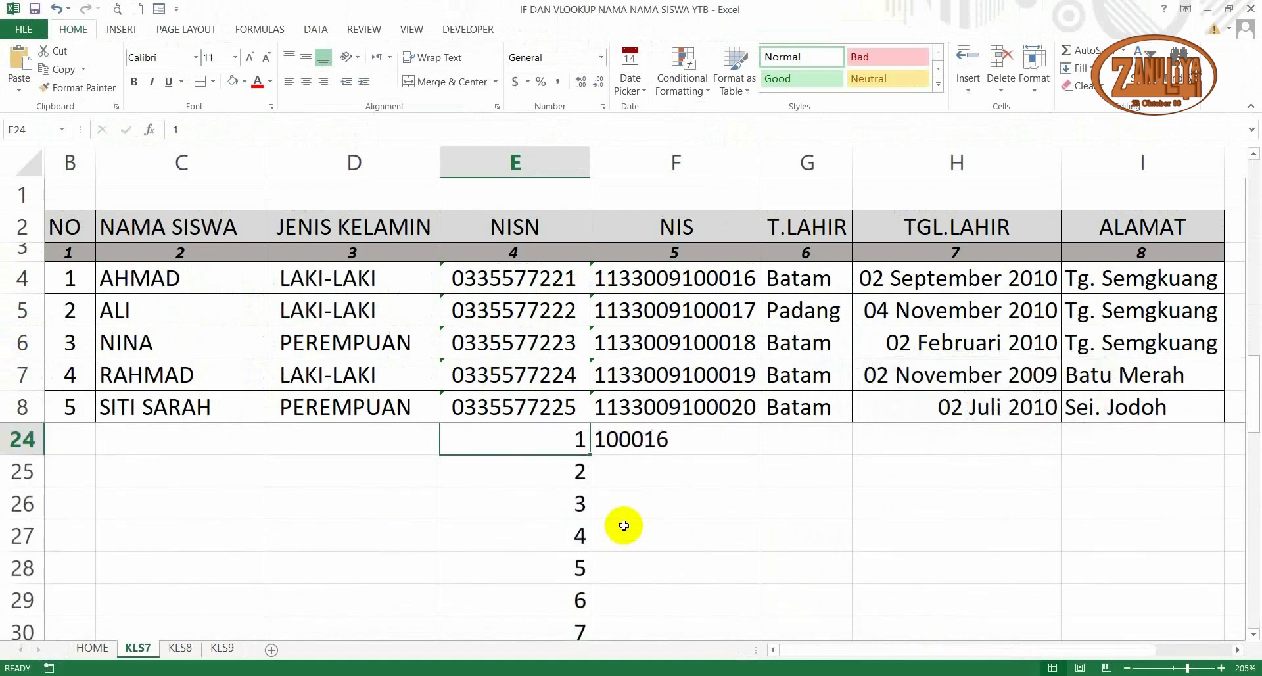
Copy the RIGHT formula from F24 down through F43, alongside the numbers 1 to 20
left_click(630, 541)
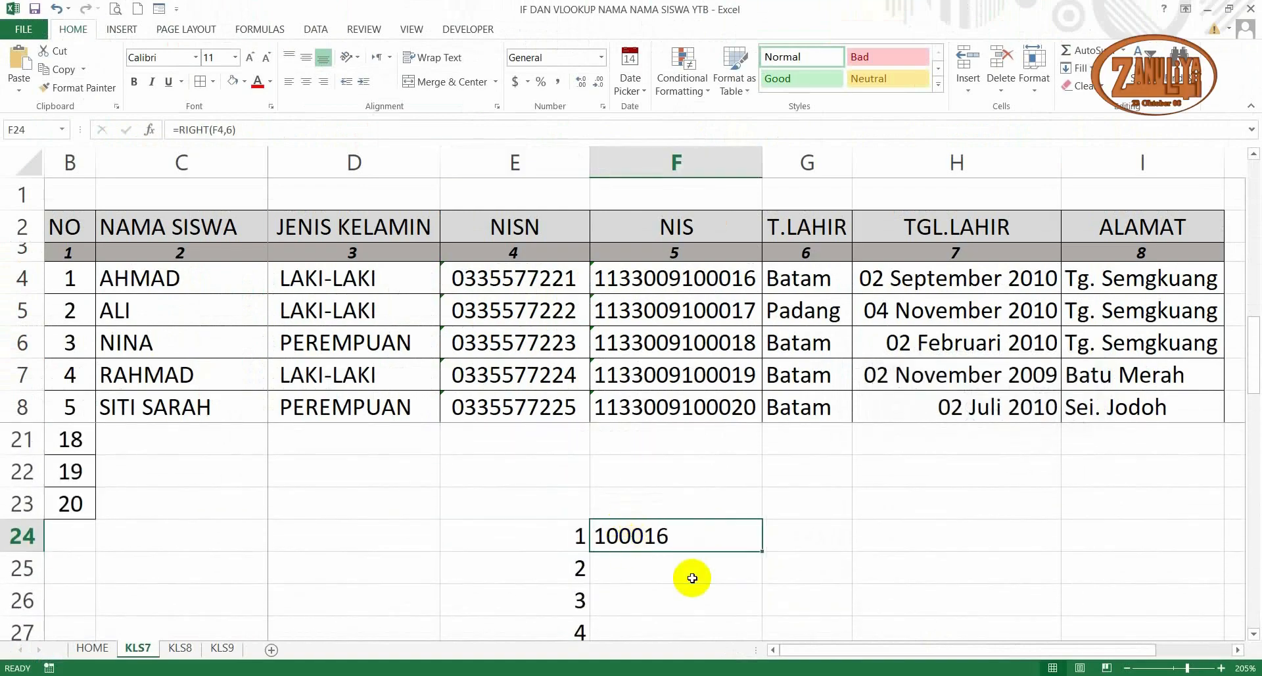
key("ctrl+c")
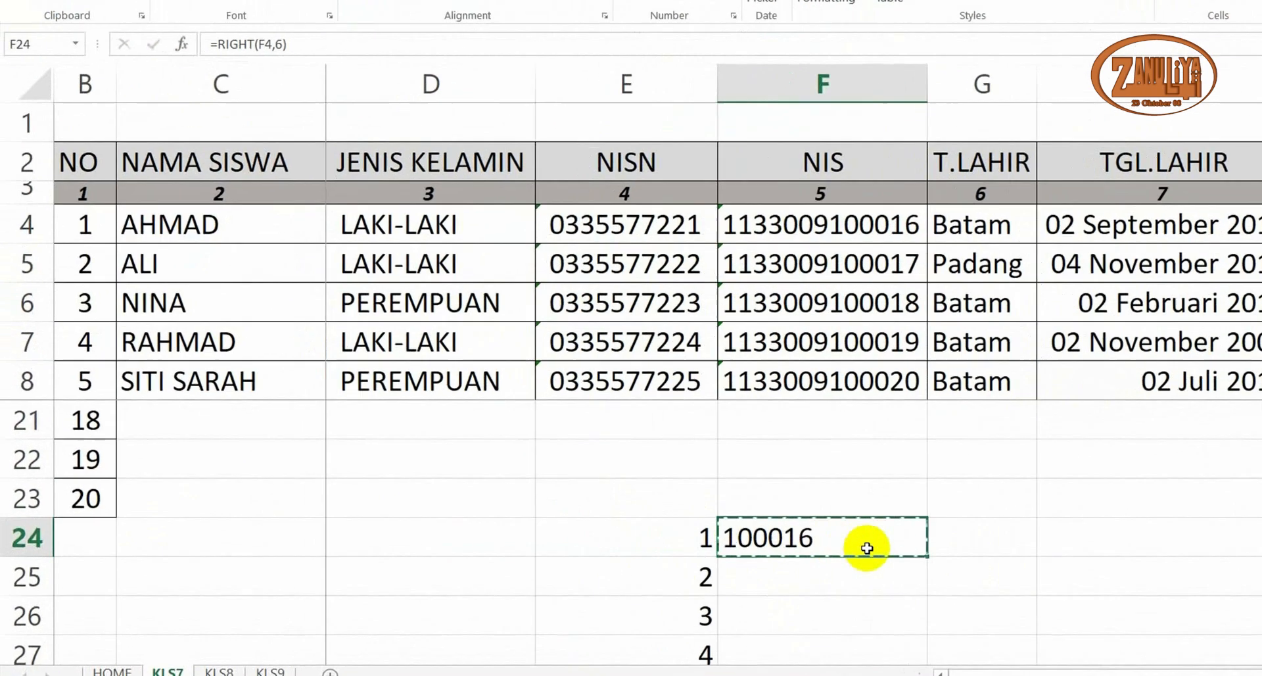
scroll(711, 558, "down", 2)
scroll(904, 547, "down", 2)
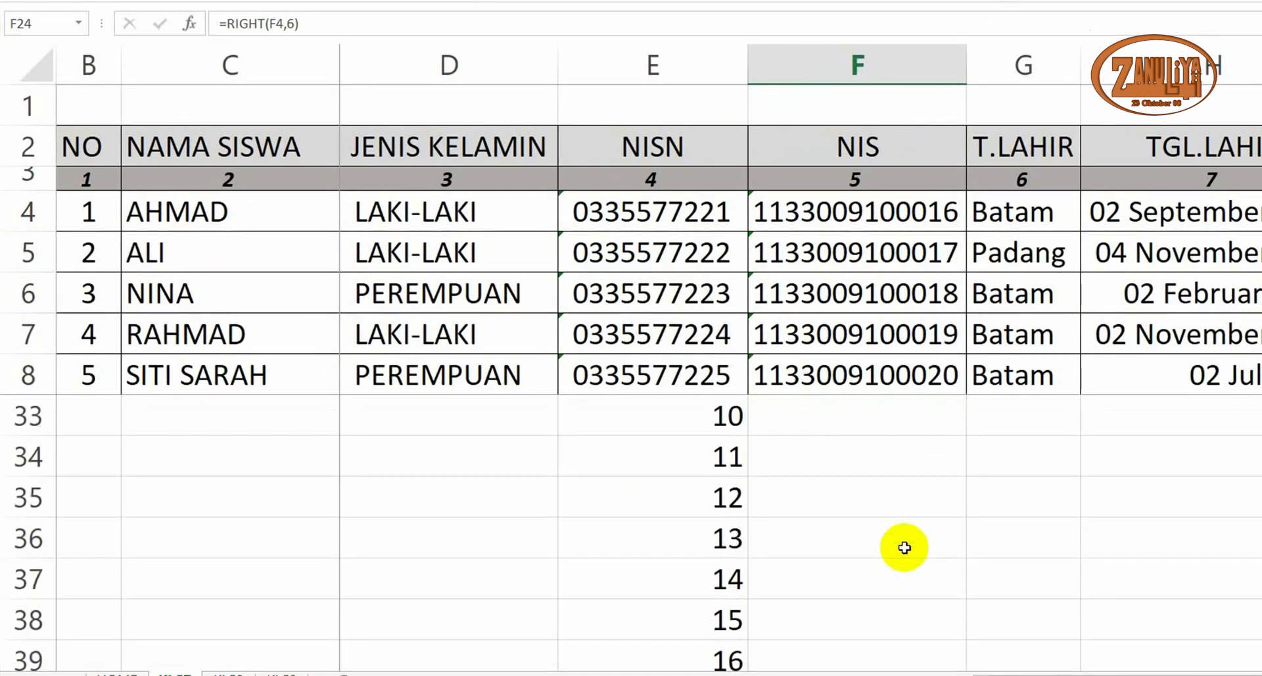
scroll(905, 548, "down", 2)
left_click(875, 577, "shift")
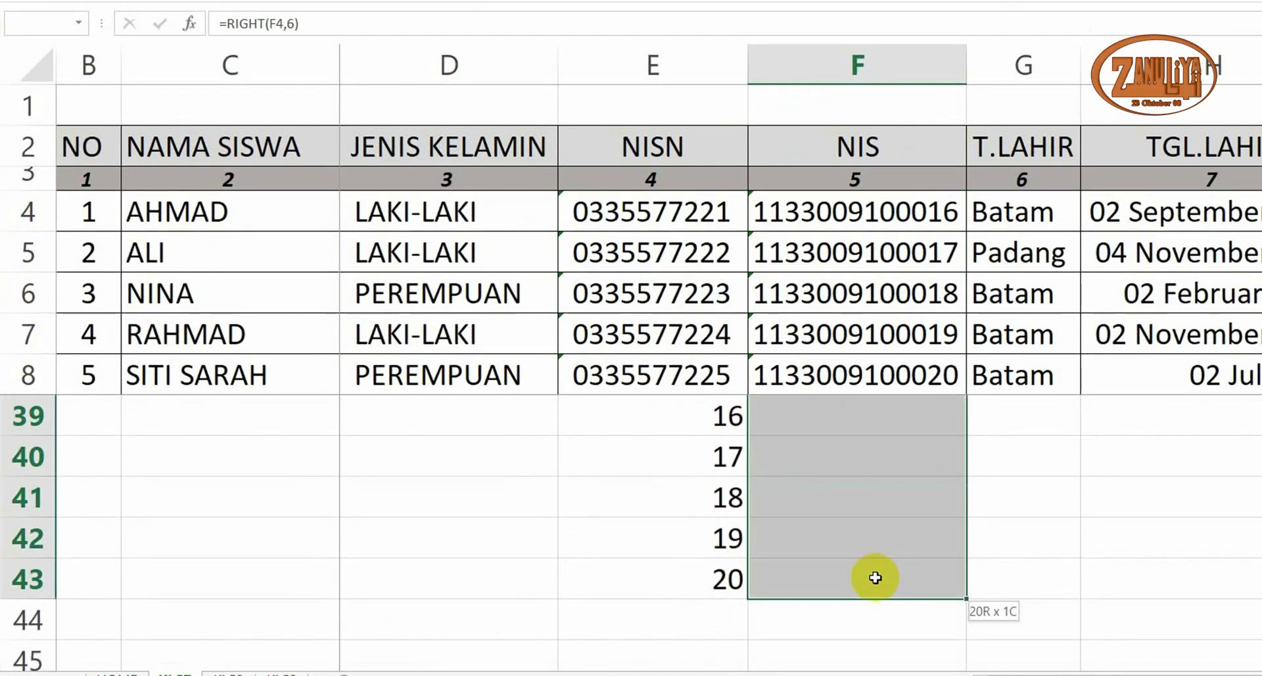
key("ctrl+v")
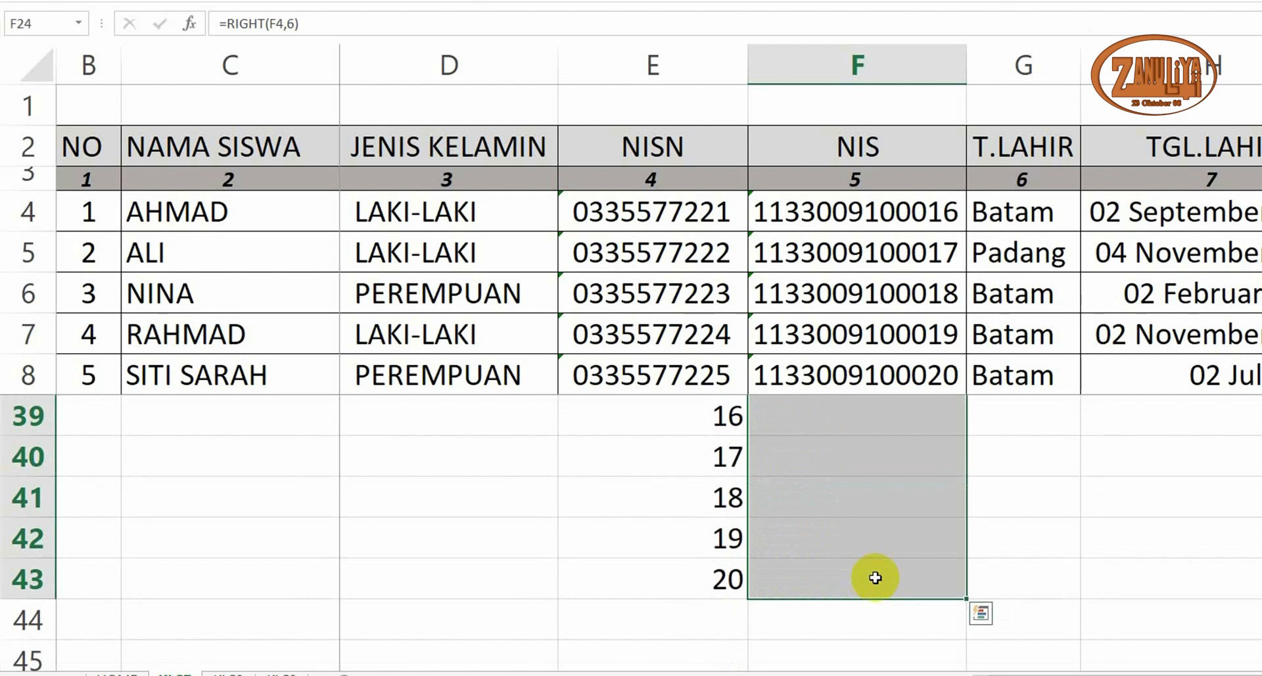
left_click(875, 577)
scroll(875, 578, "up", 1)
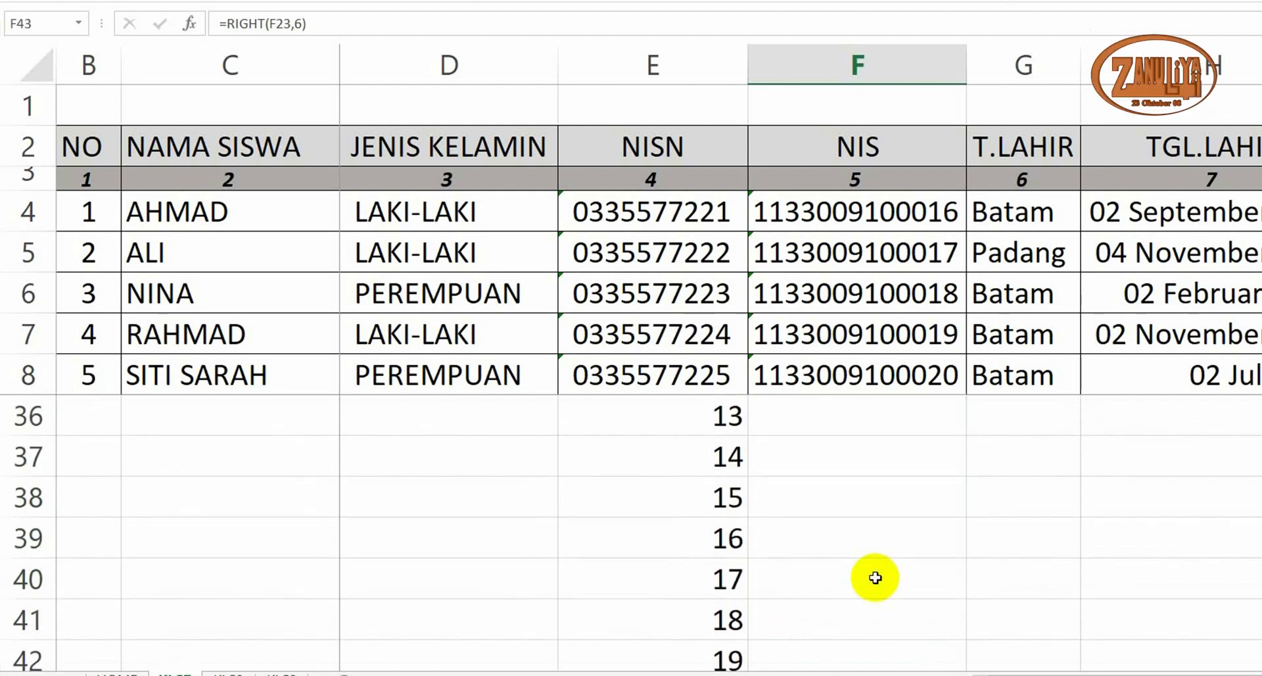
scroll(851, 591, "down", 2)
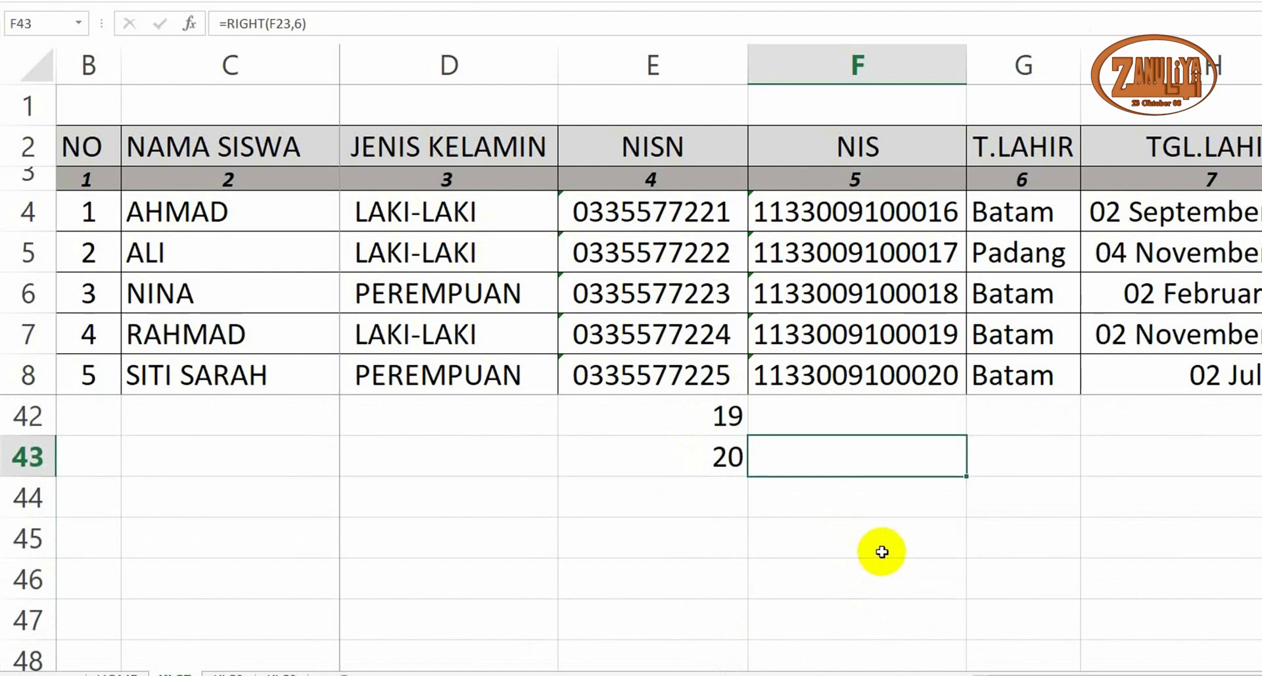
Copy the last student's NIS into F9 as a trial entry and change its final two digits to 23
scroll(881, 551, "up", 9)
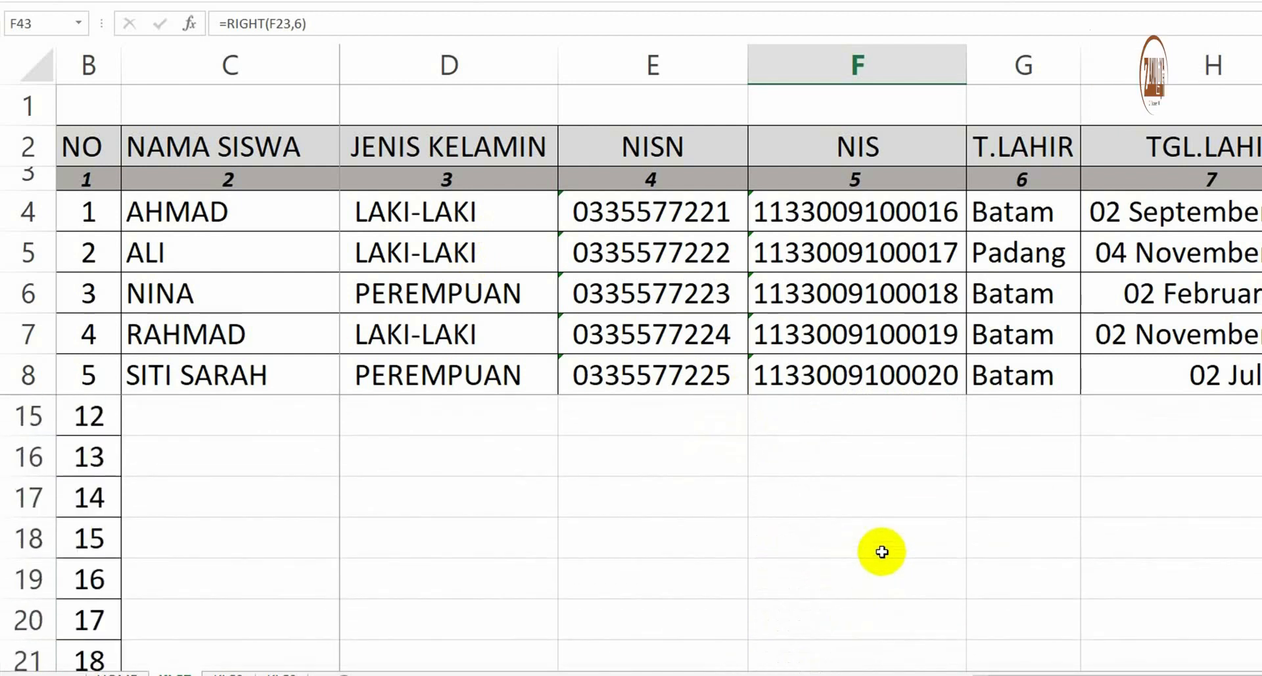
scroll(882, 551, "up", 2)
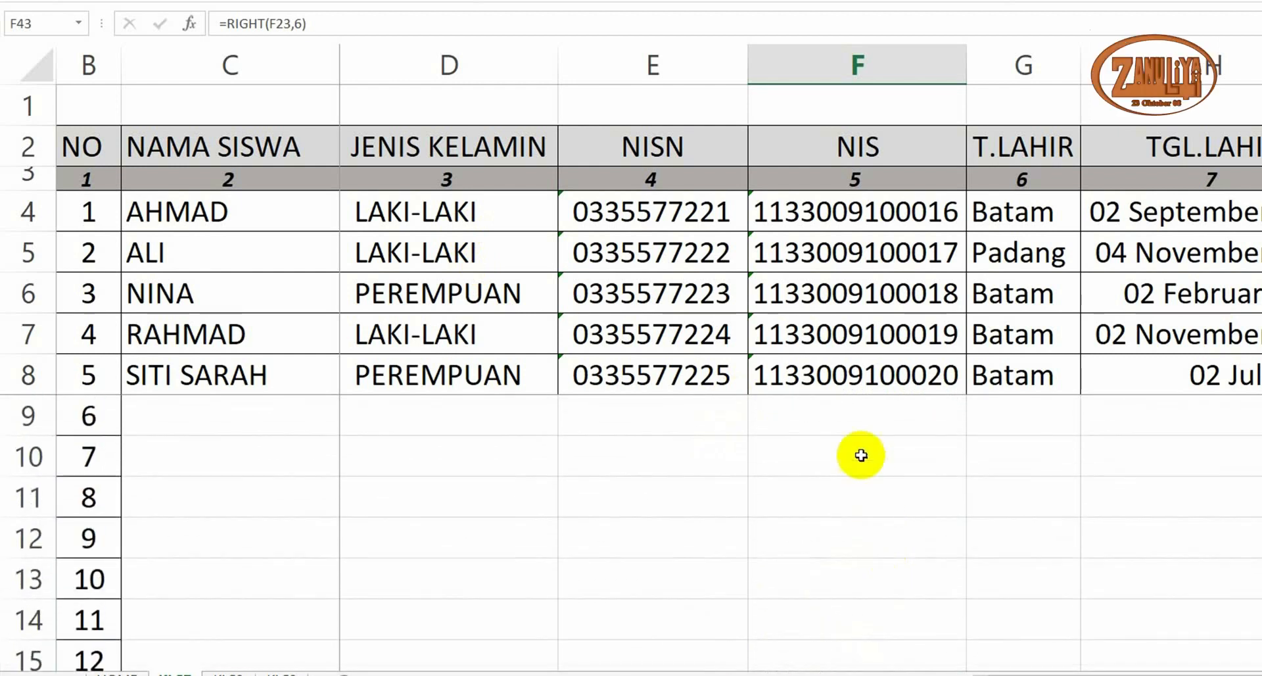
left_click(860, 372)
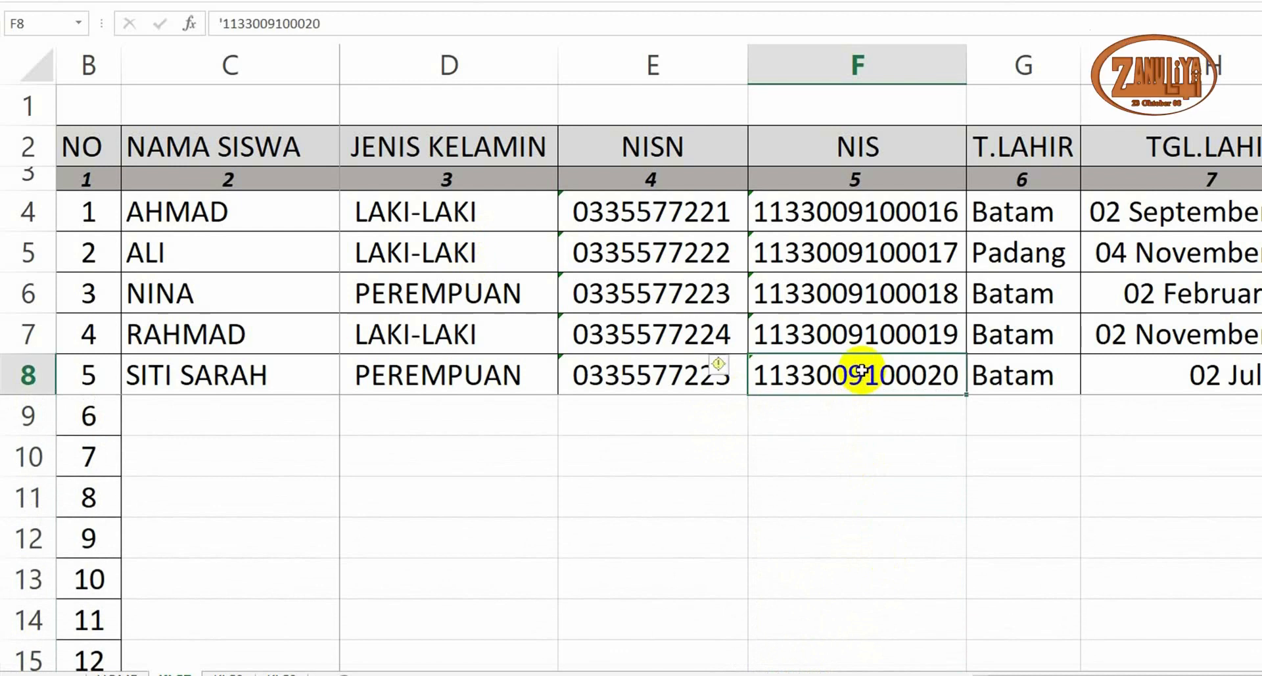
key("ctrl+c")
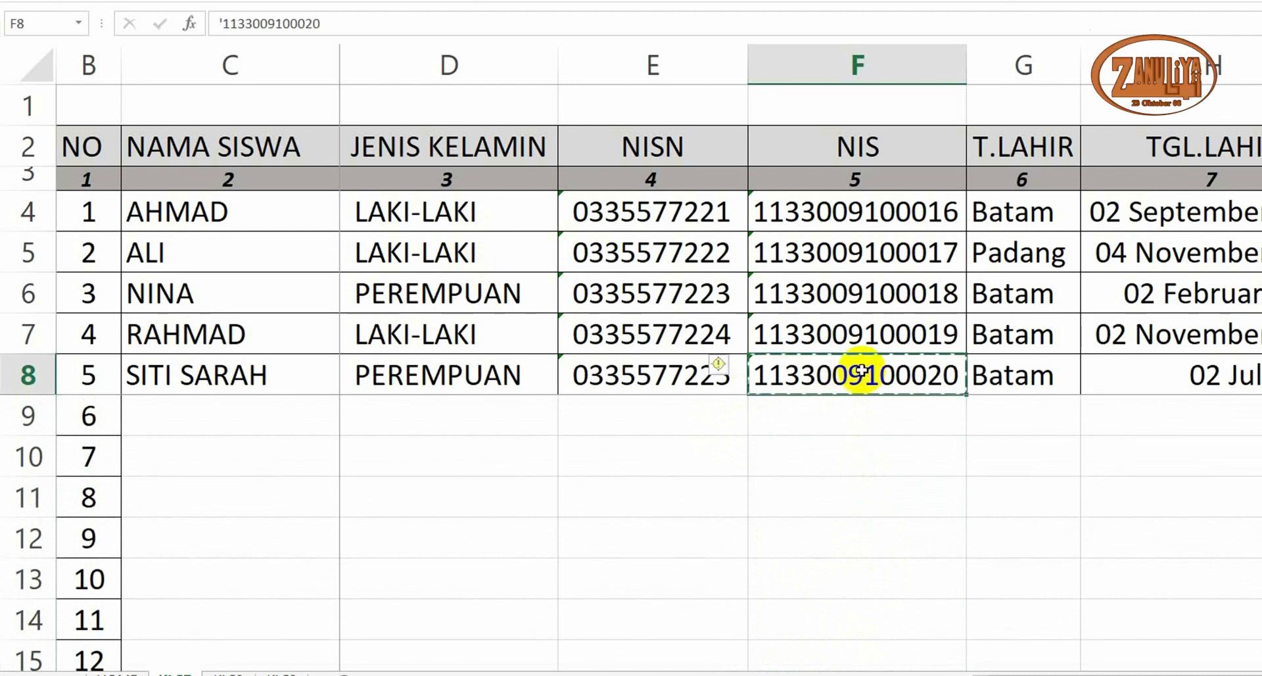
left_click(837, 413)
key("Return")
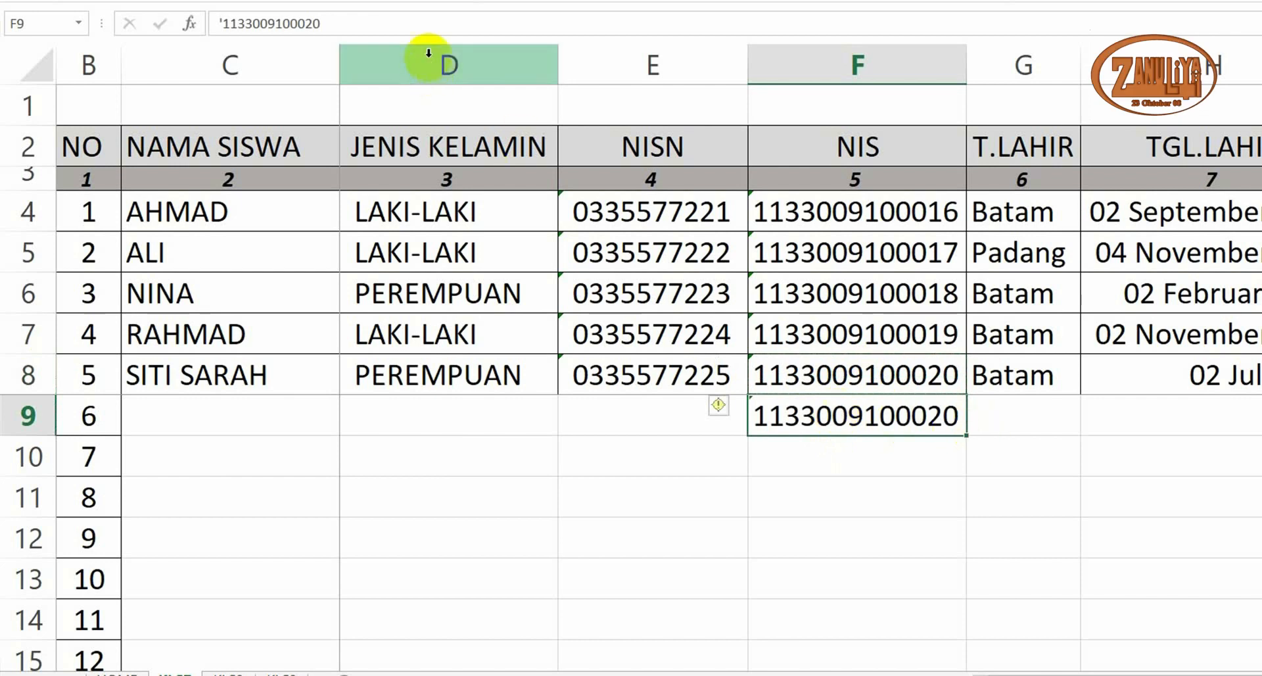
left_click(420, 26)
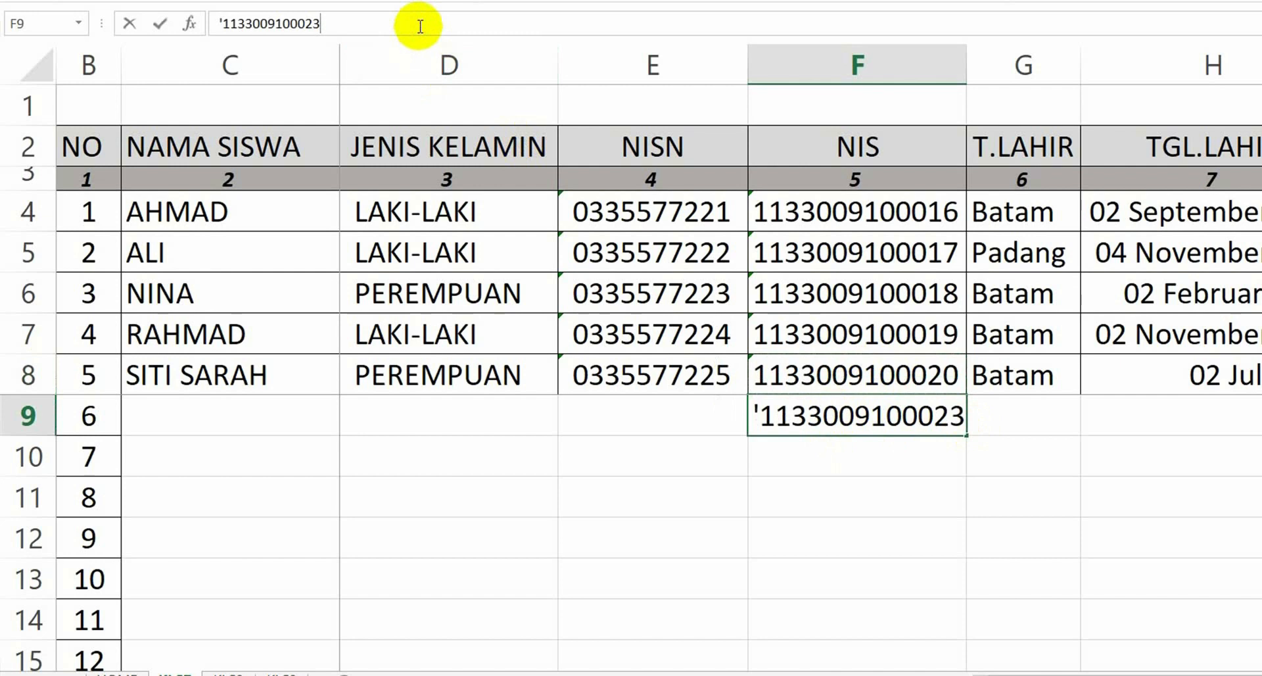
key("Return")
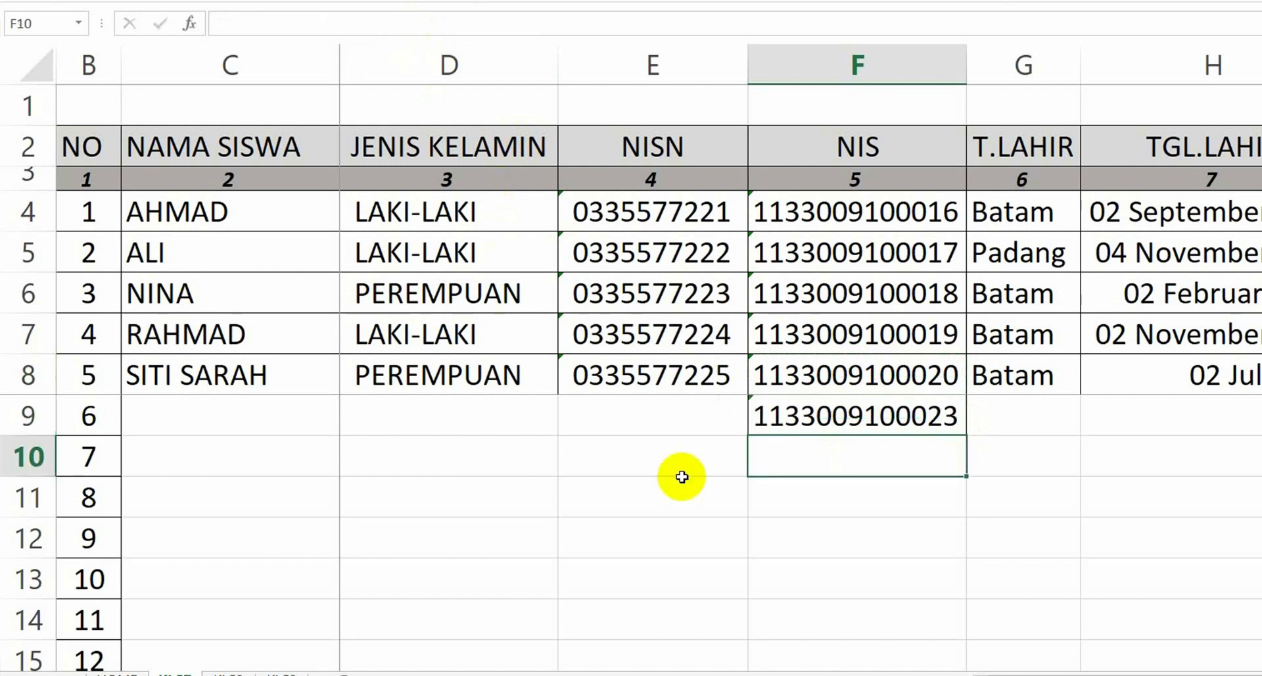
Check the extracted digits for the sixth row, and delete the trial NIS from F9
scroll(940, 478, "down", 6)
scroll(940, 479, "down", 1)
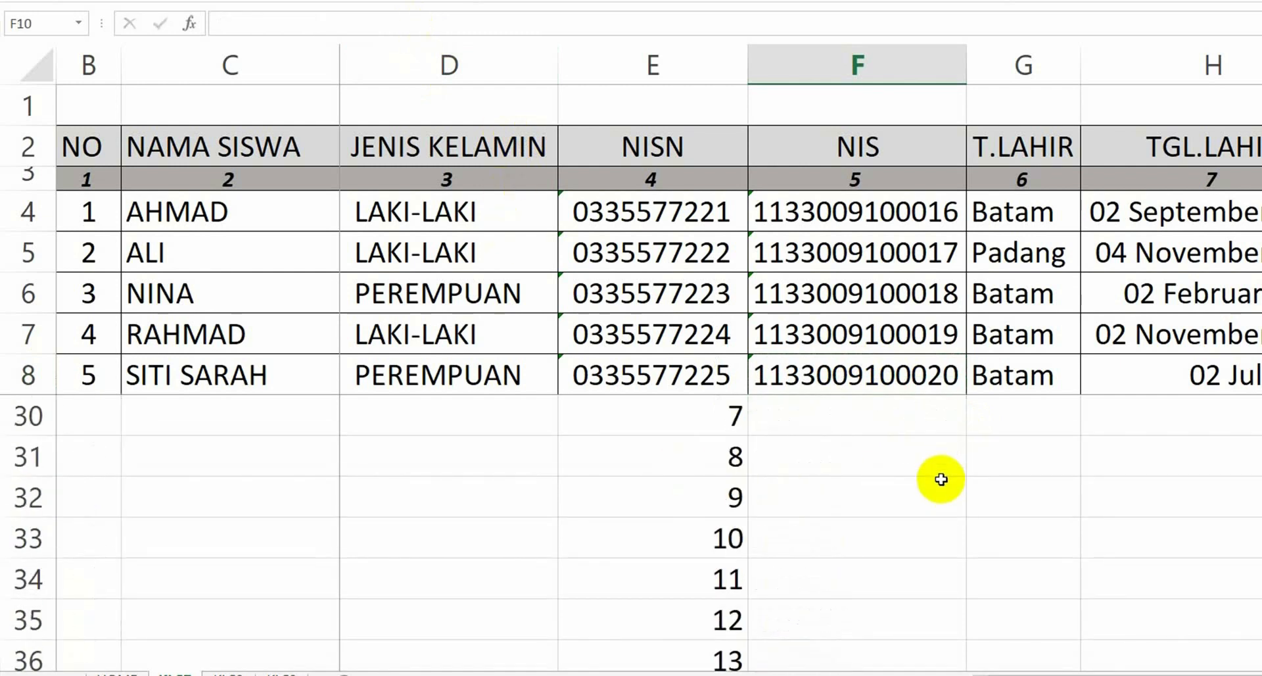
scroll(927, 493, "up", 1)
scroll(842, 529, "up", 1)
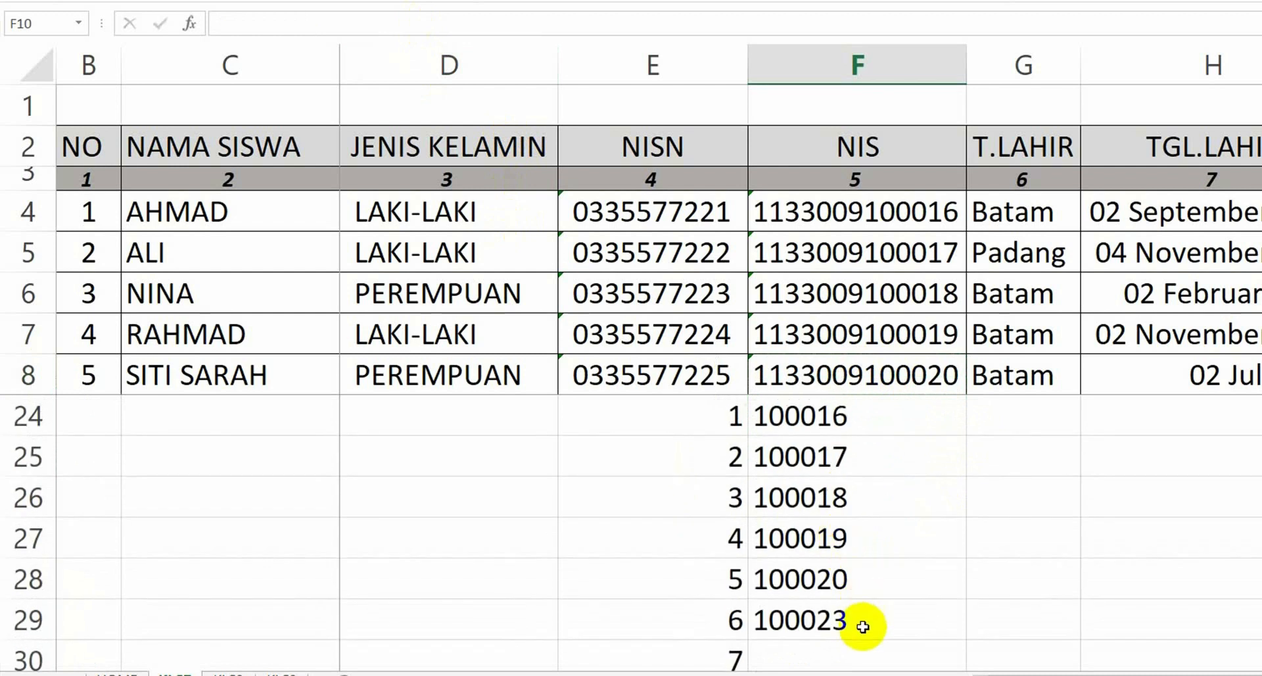
scroll(863, 626, "up", 5)
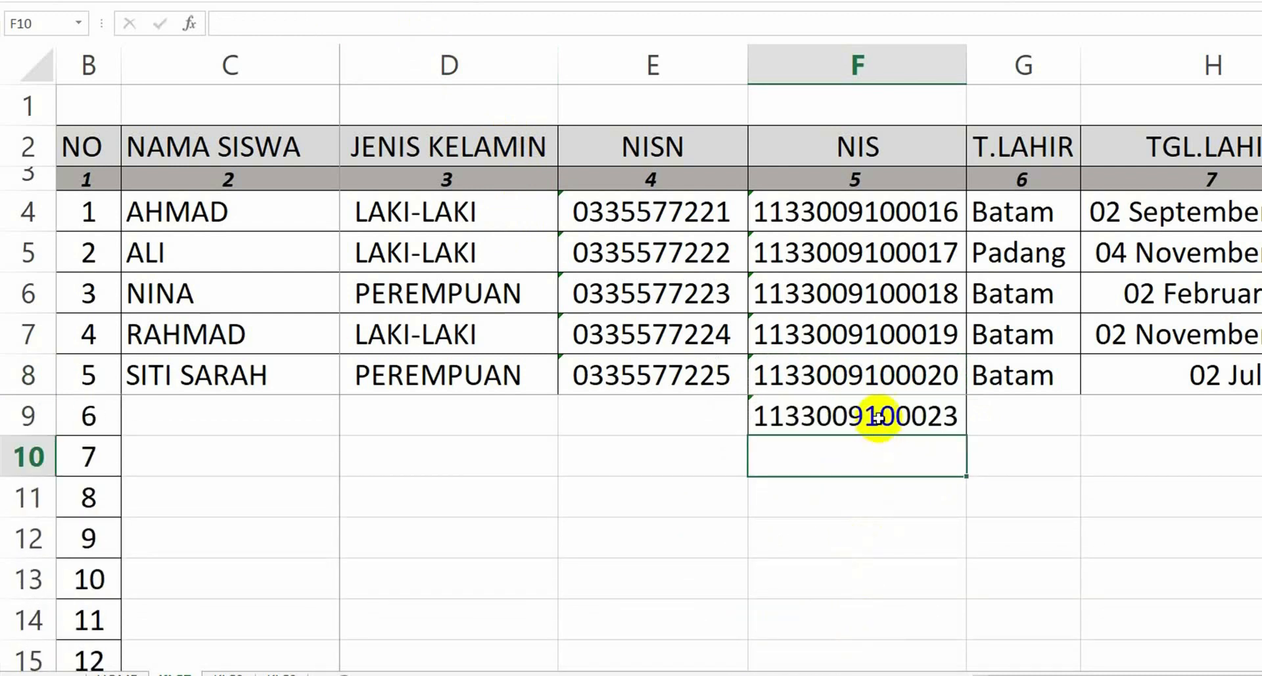
left_click(878, 416)
key("Delete")
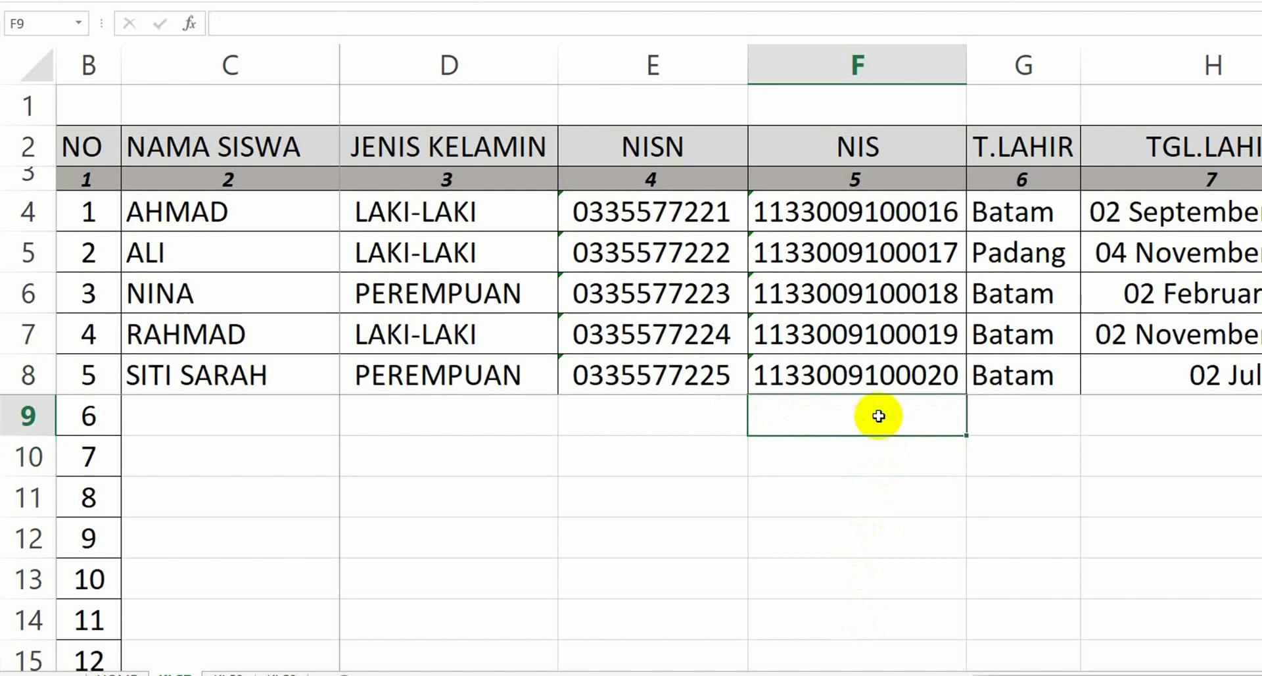
Enter =MAX(F24:F43) in F44, directly below the column of extracted NIS digits
left_click(898, 473)
scroll(898, 476, "down", 4)
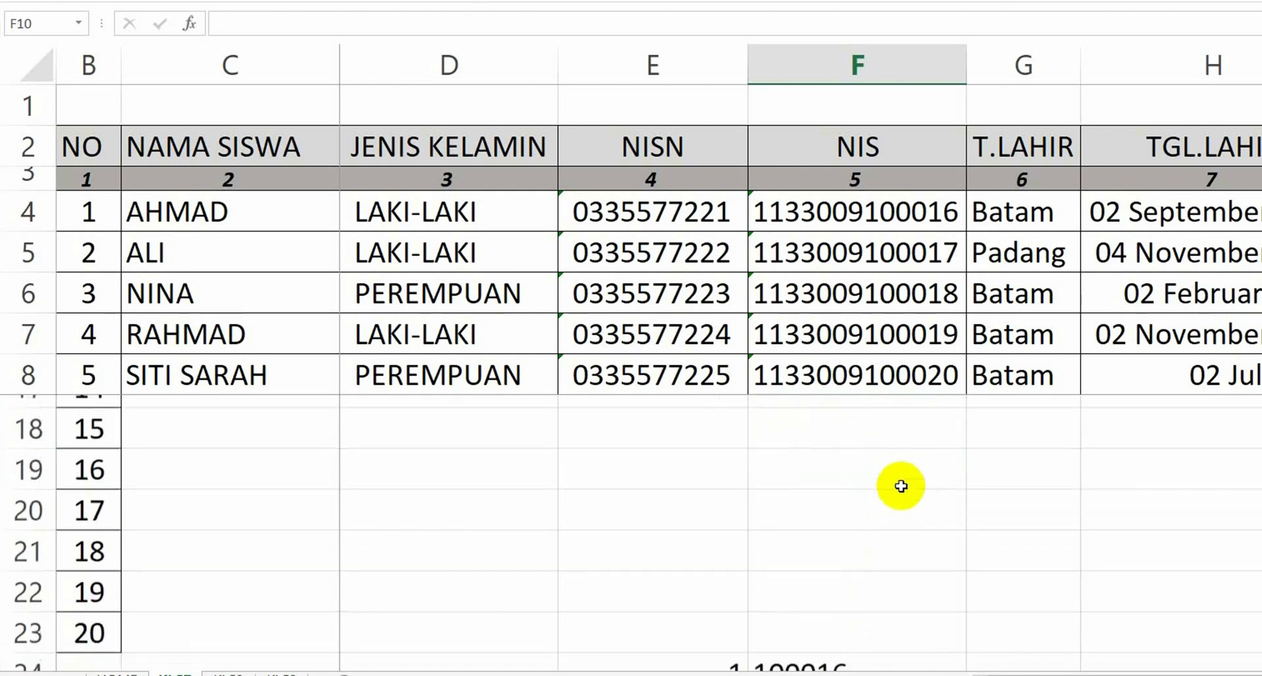
scroll(900, 486, "down", 5)
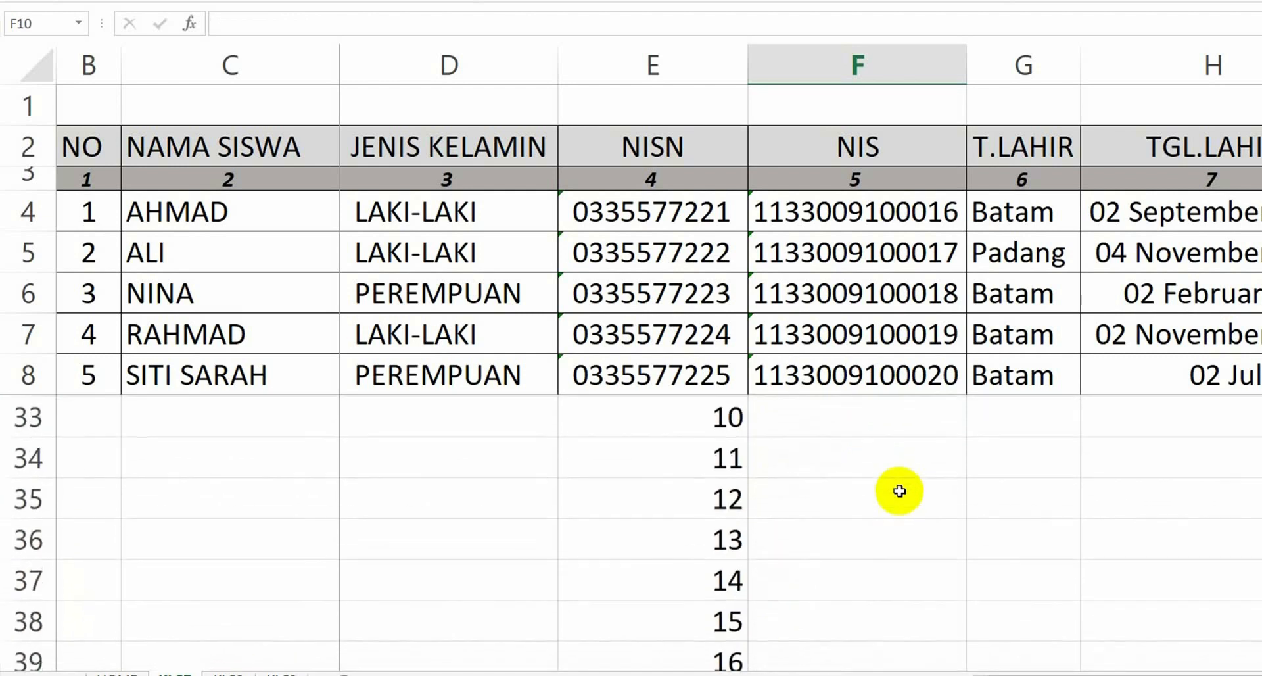
scroll(899, 491, "down", 2)
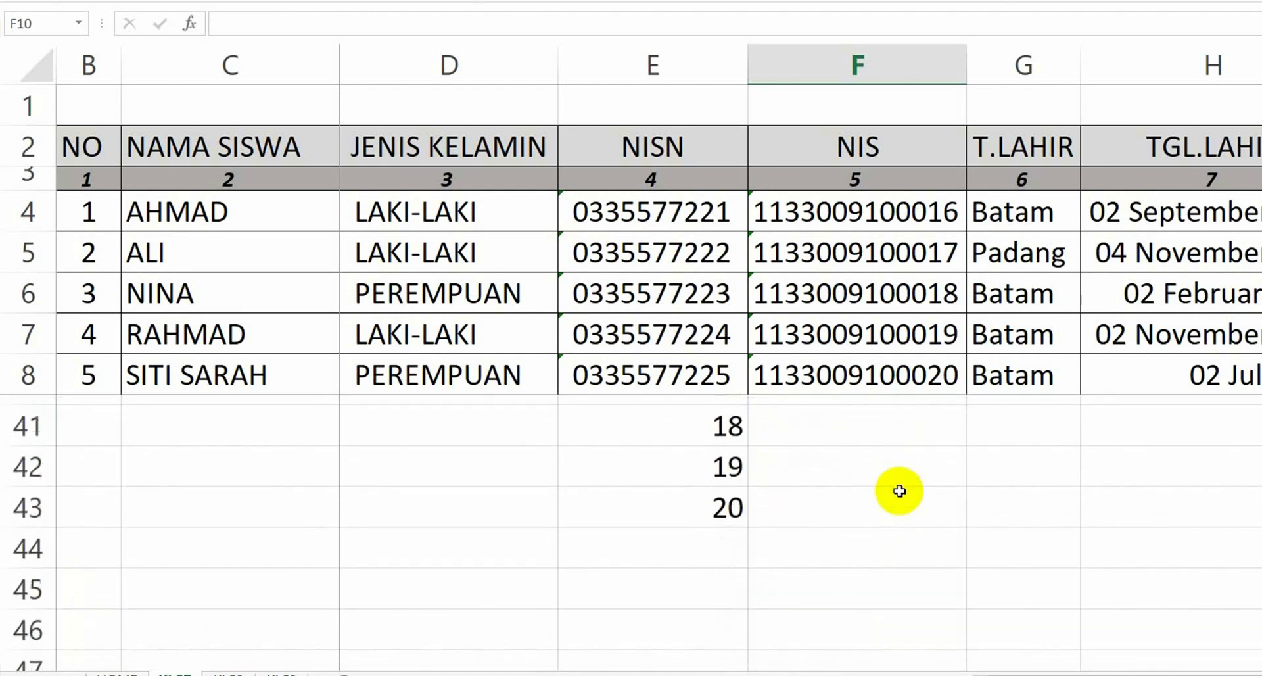
left_click(850, 494)
scroll(1027, 523, "up", 6)
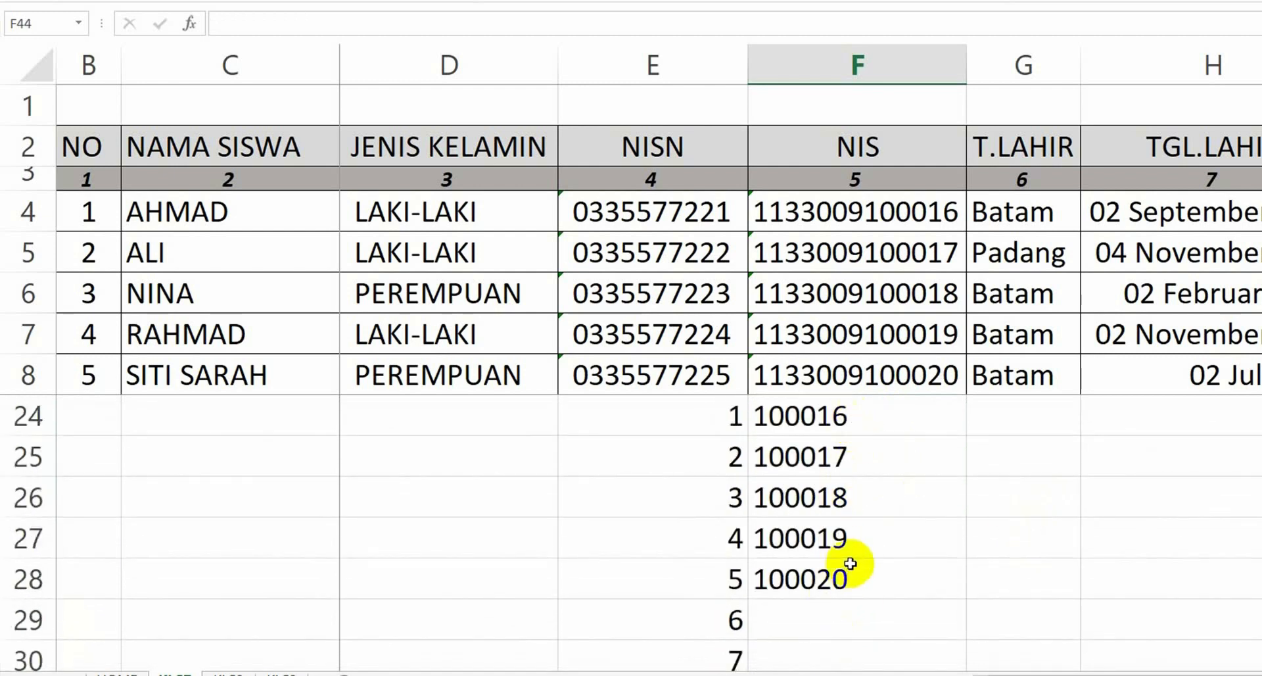
scroll(849, 565, "up", 1)
scroll(839, 577, "down", 2)
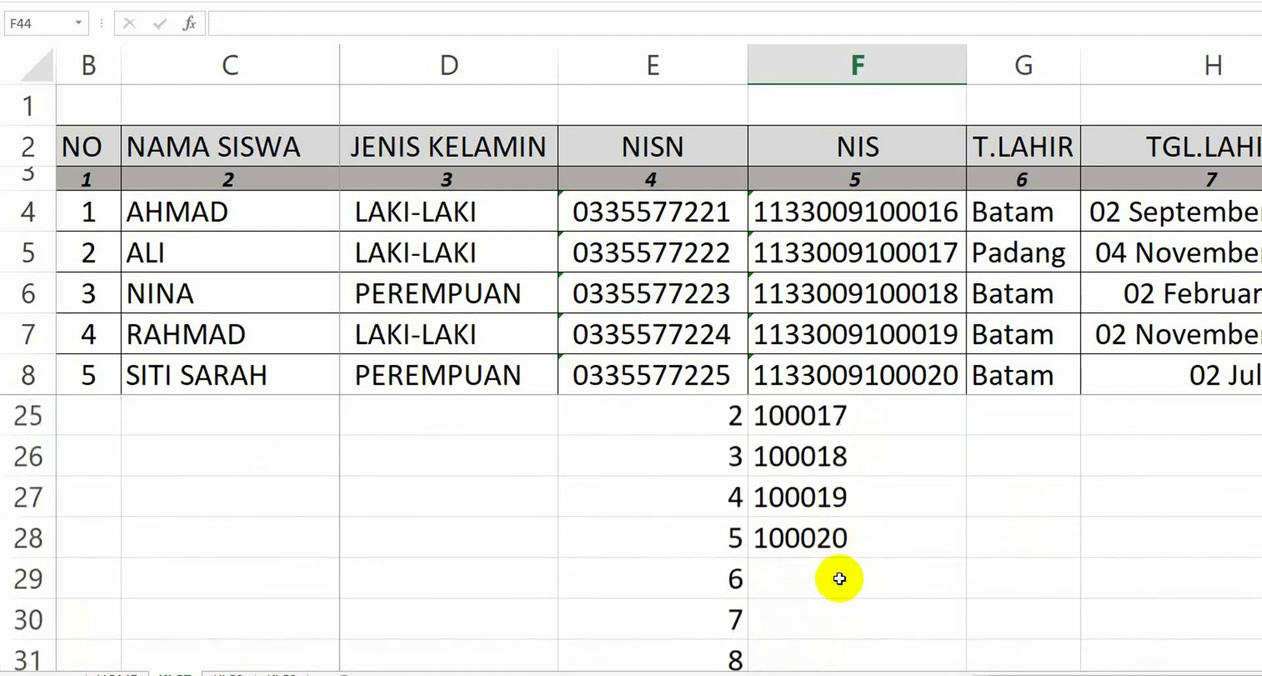
scroll(840, 578, "down", 5)
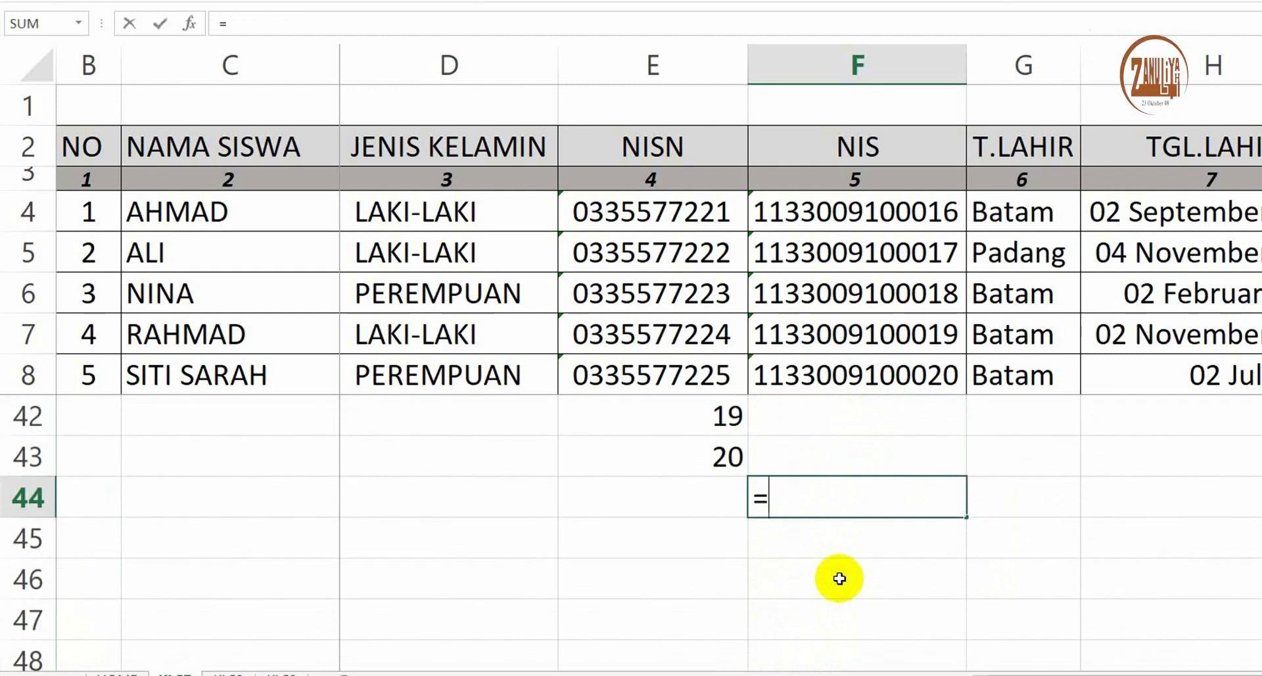
type("max")
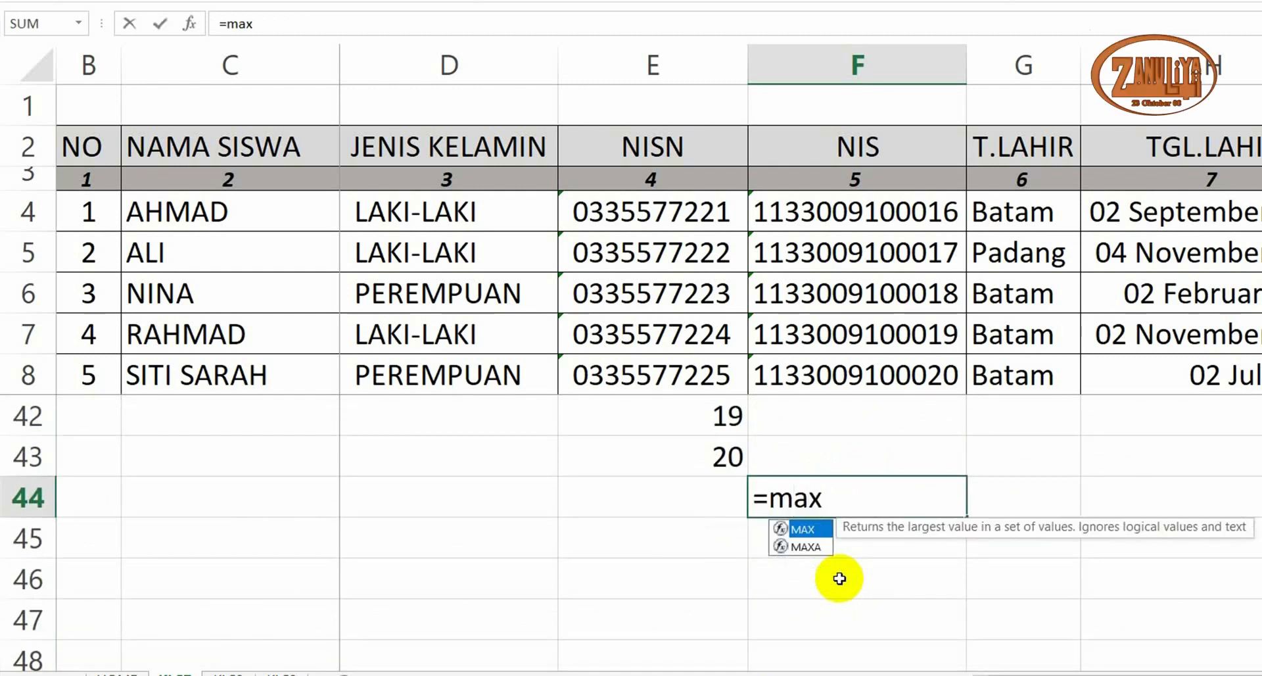
key("Tab")
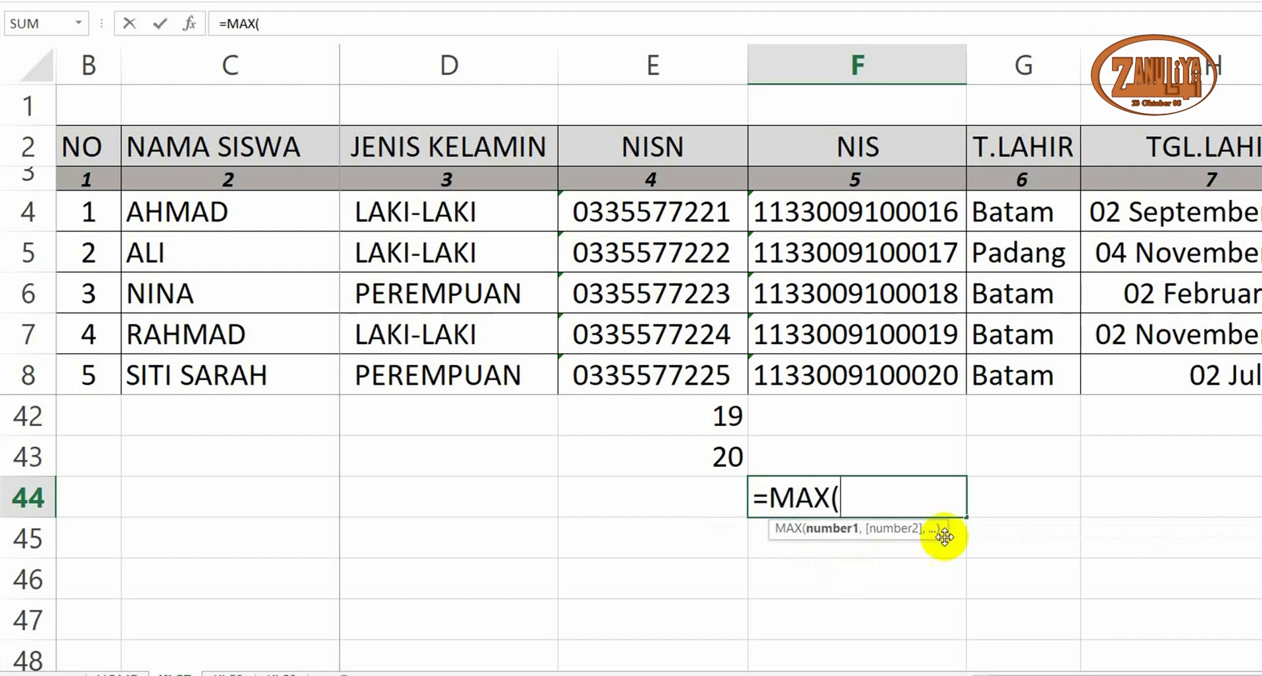
scroll(946, 533, "up", 7)
scroll(947, 533, "up", 1)
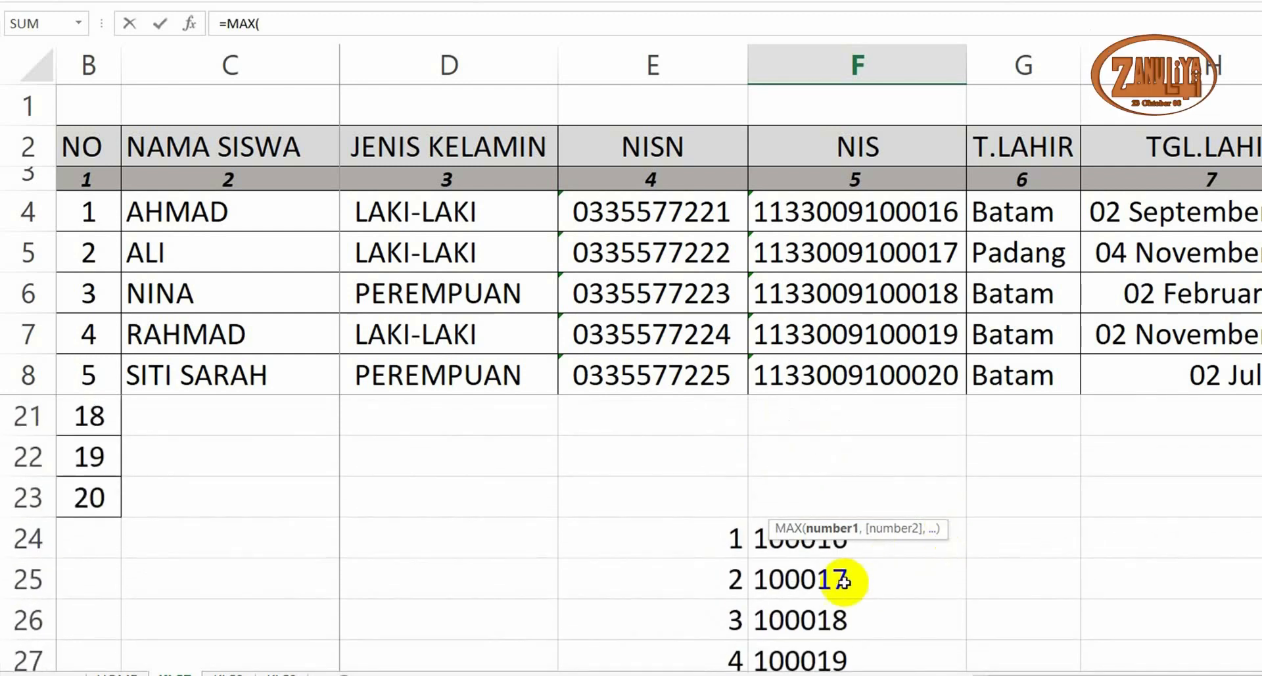
left_click(772, 543)
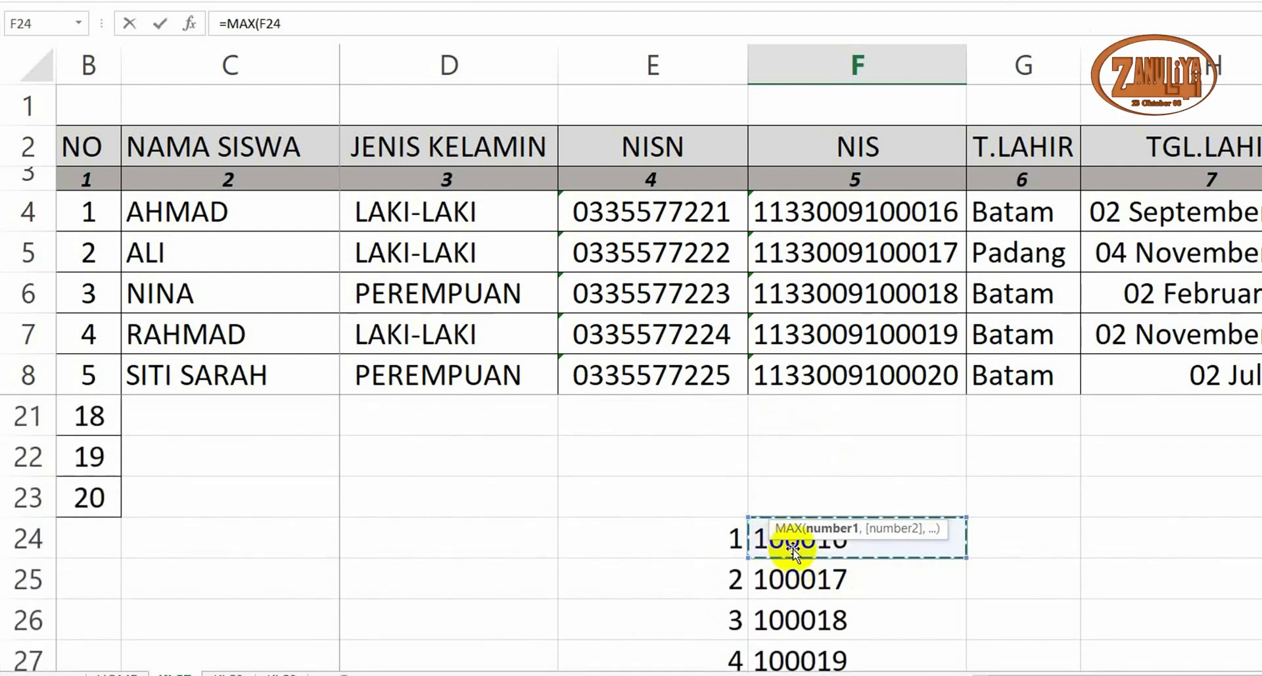
scroll(980, 518, "down", 2)
scroll(979, 518, "down", 4)
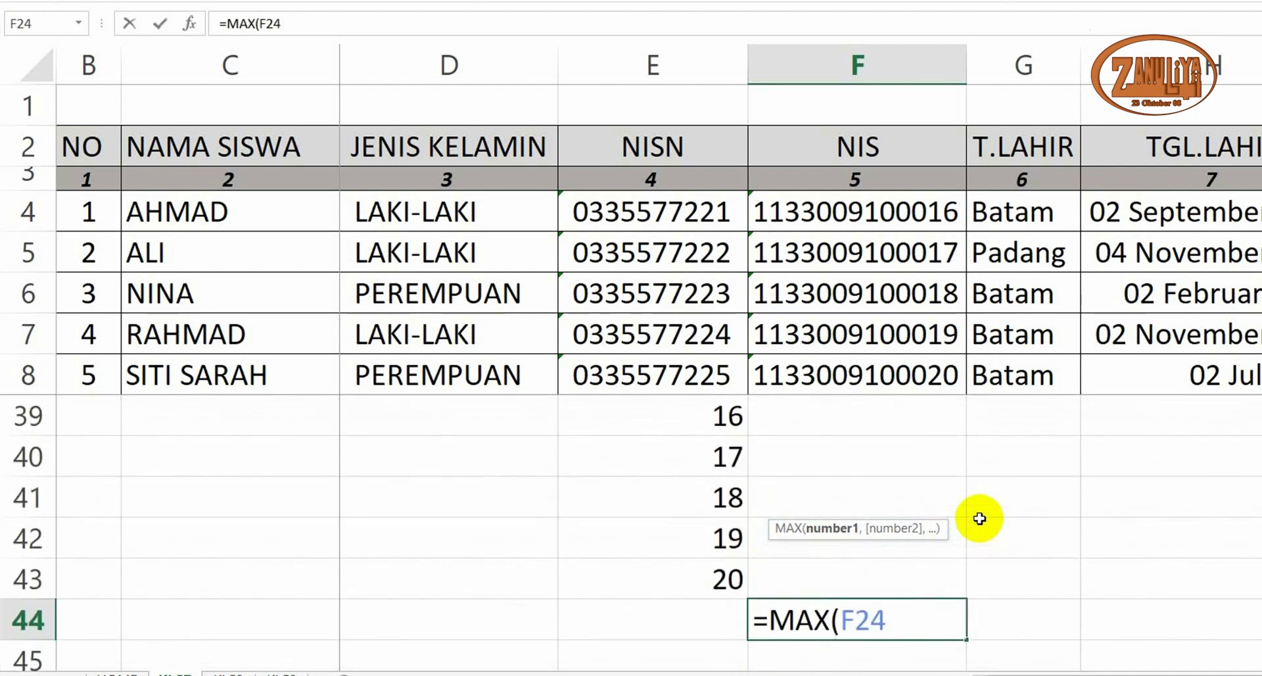
left_click(843, 575, "shift")
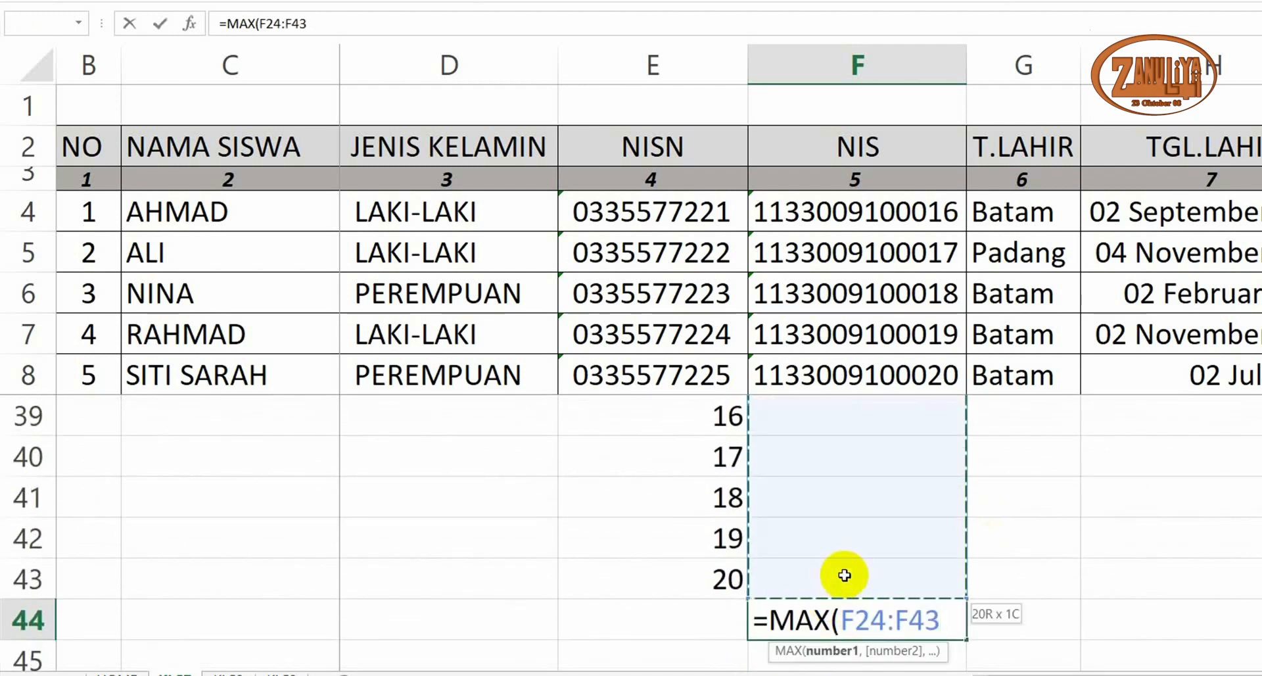
key("Return")
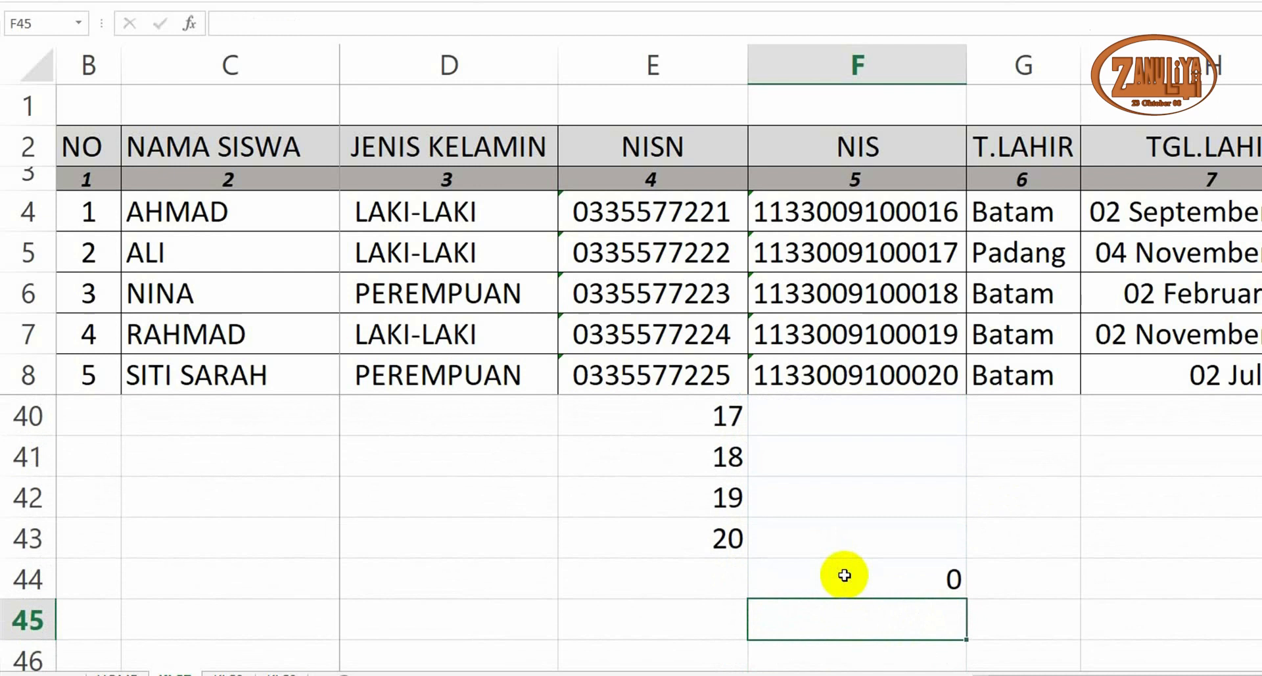
Compare the MAX formula's result in F44 with the extracted NIS digits in the rows above
left_click(844, 575)
scroll(928, 545, "up", 1)
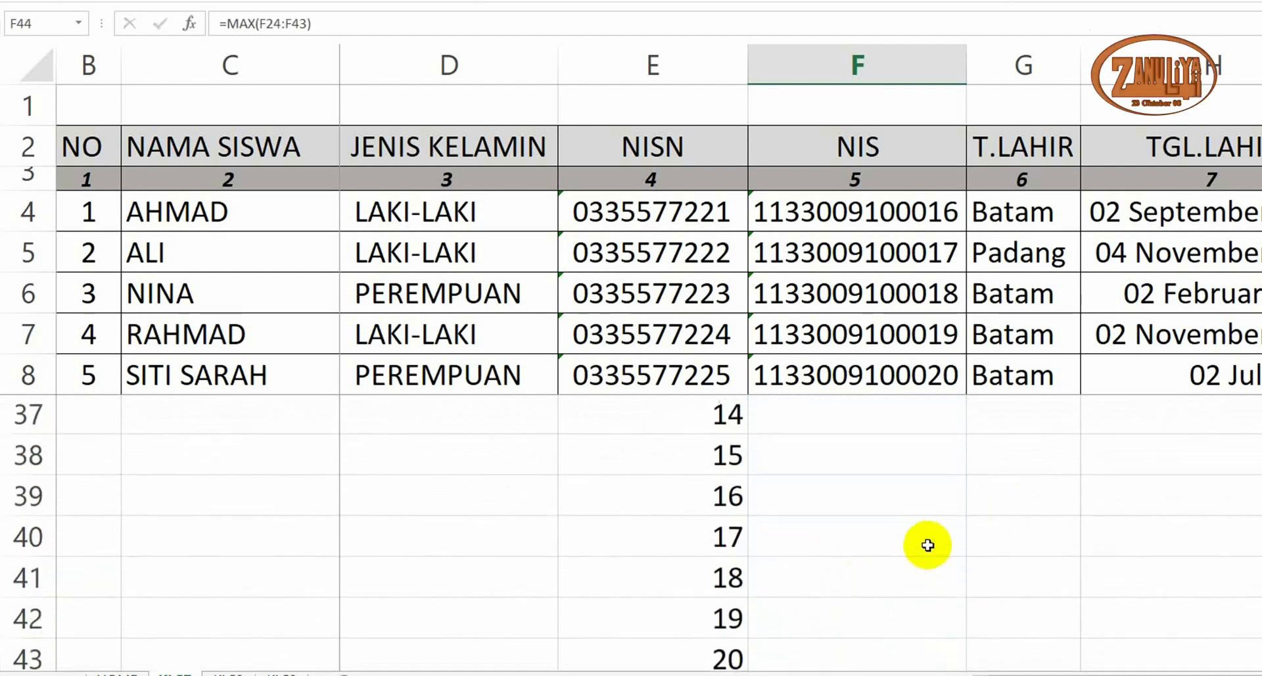
scroll(927, 545, "up", 4)
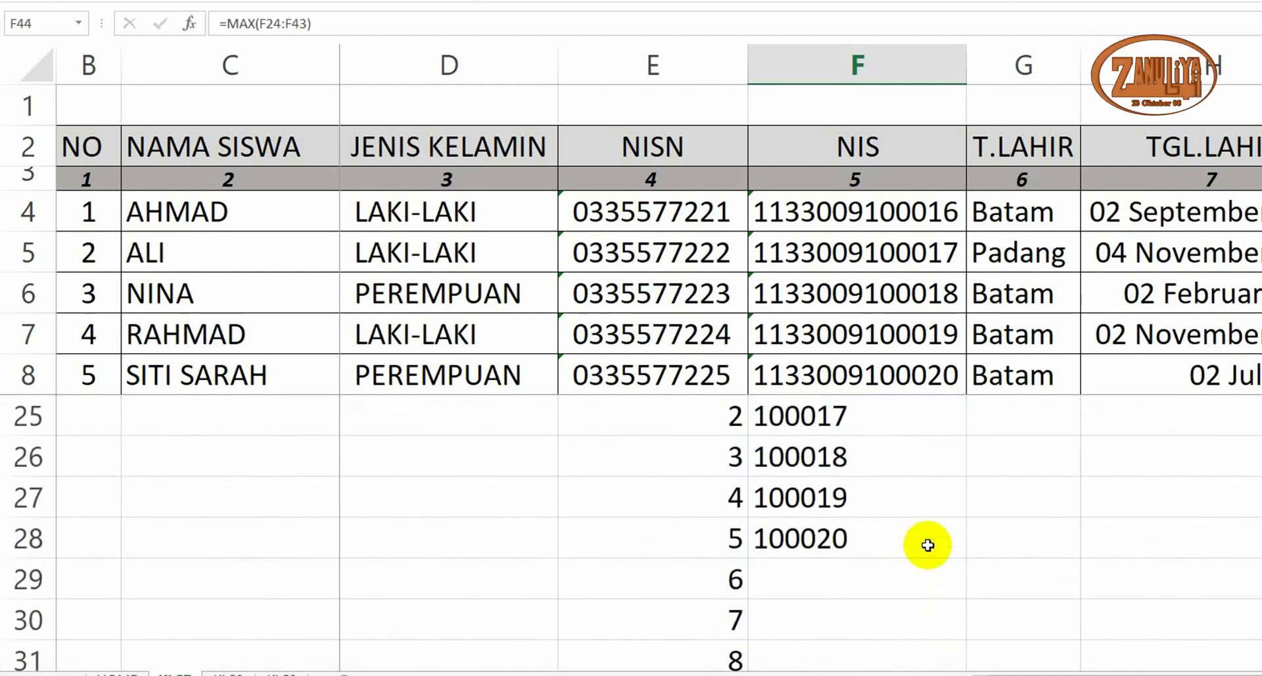
scroll(928, 545, "up", 1)
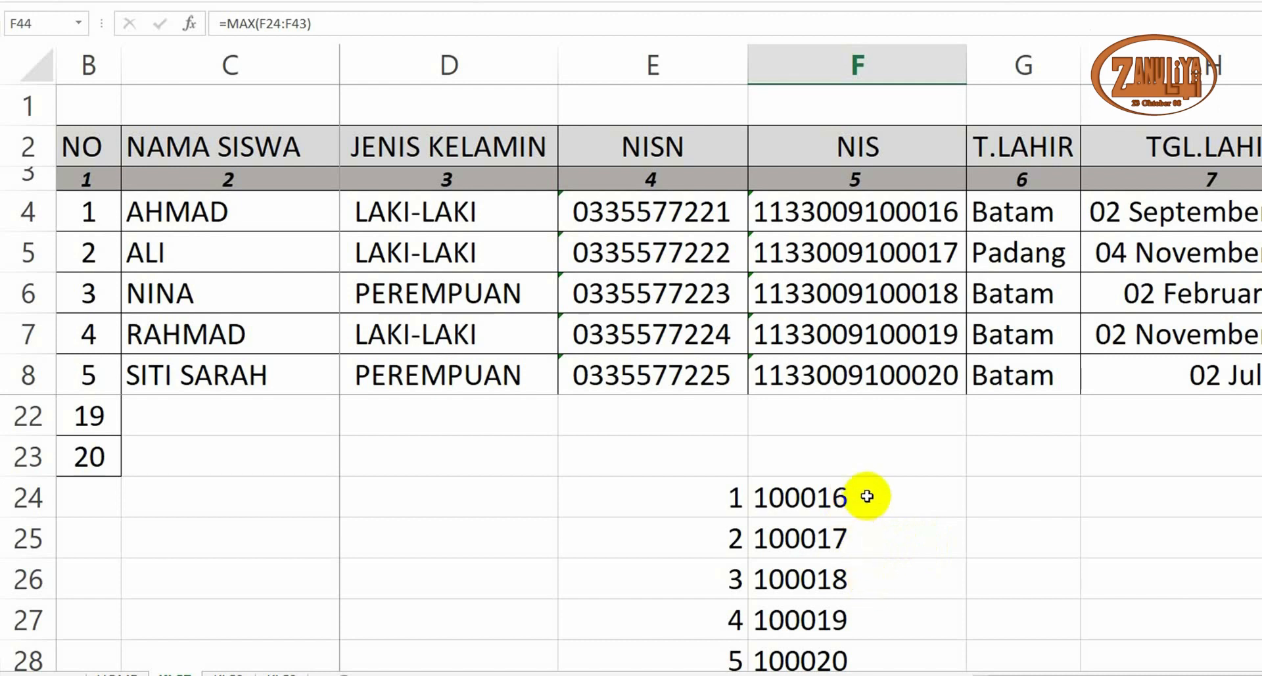
scroll(867, 497, "down", 8)
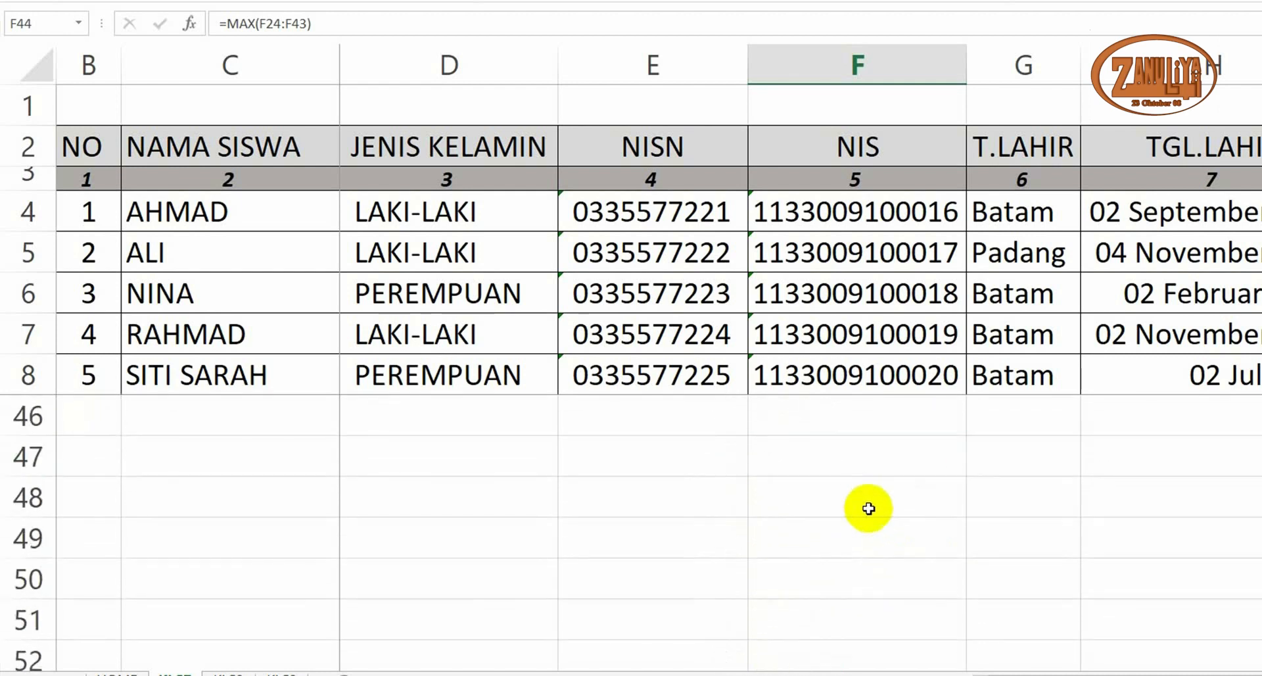
Enter 10 in G24, beside the first student's extracted NIS digits
scroll(869, 508, "up", 4)
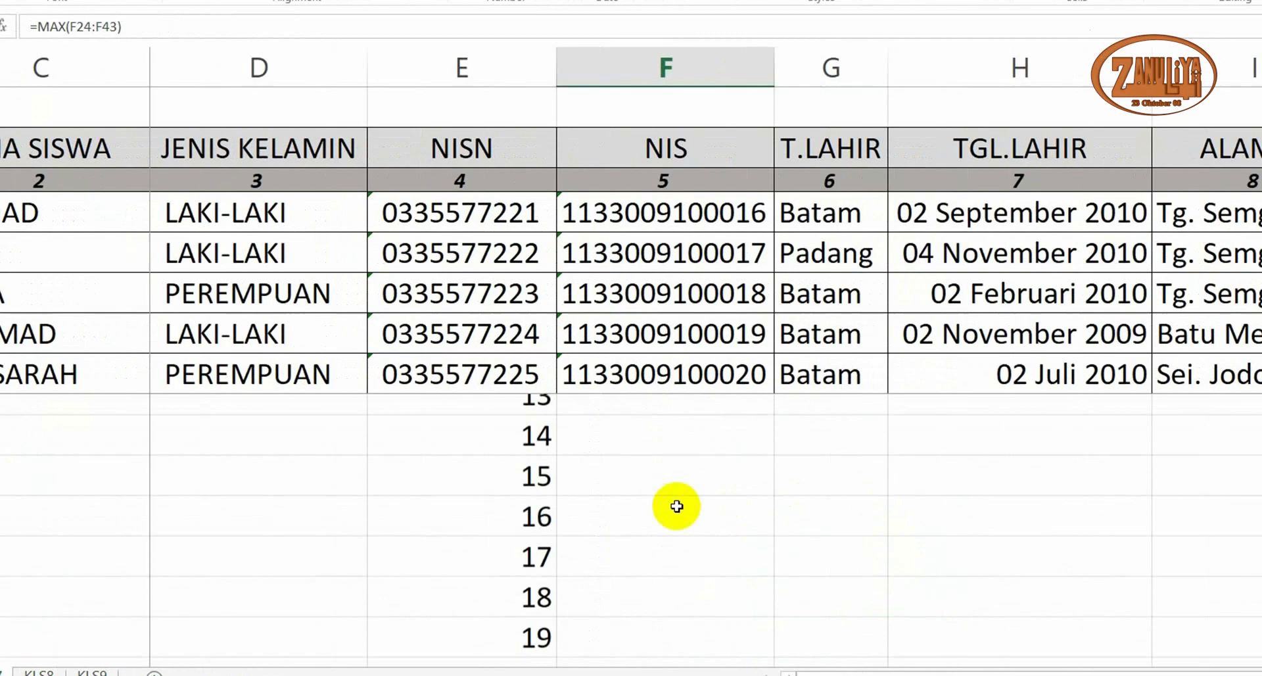
scroll(677, 506, "up", 4)
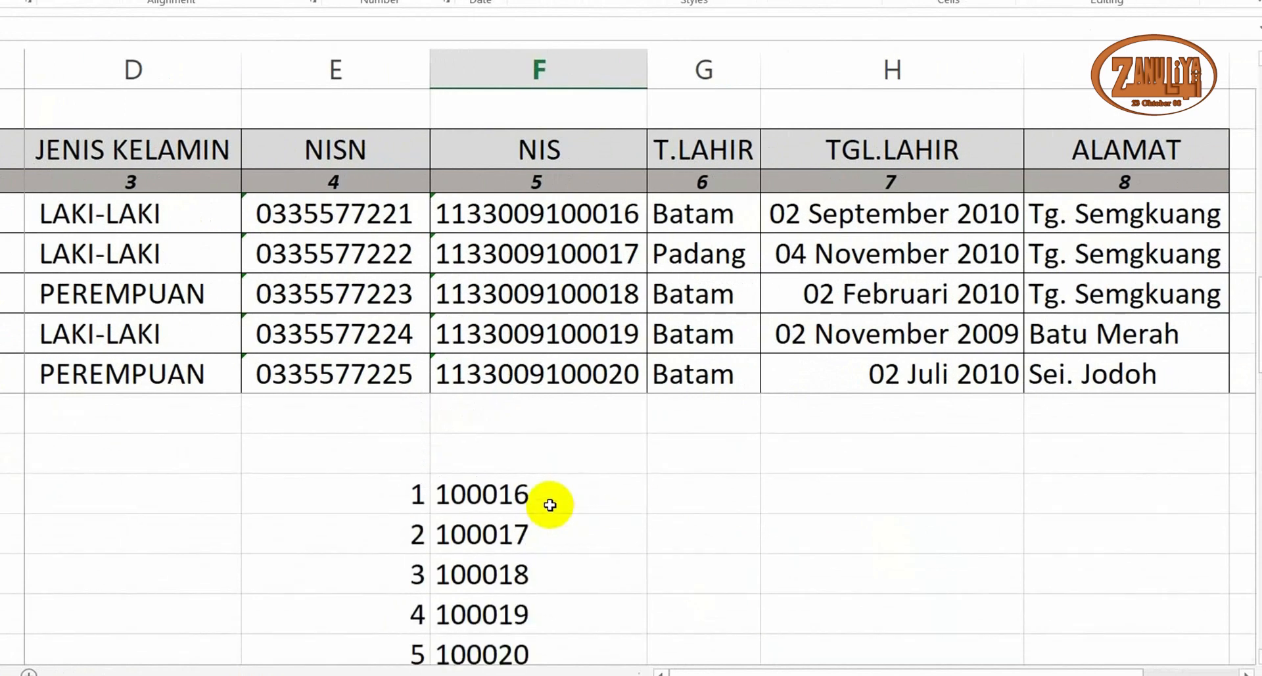
left_click(714, 499)
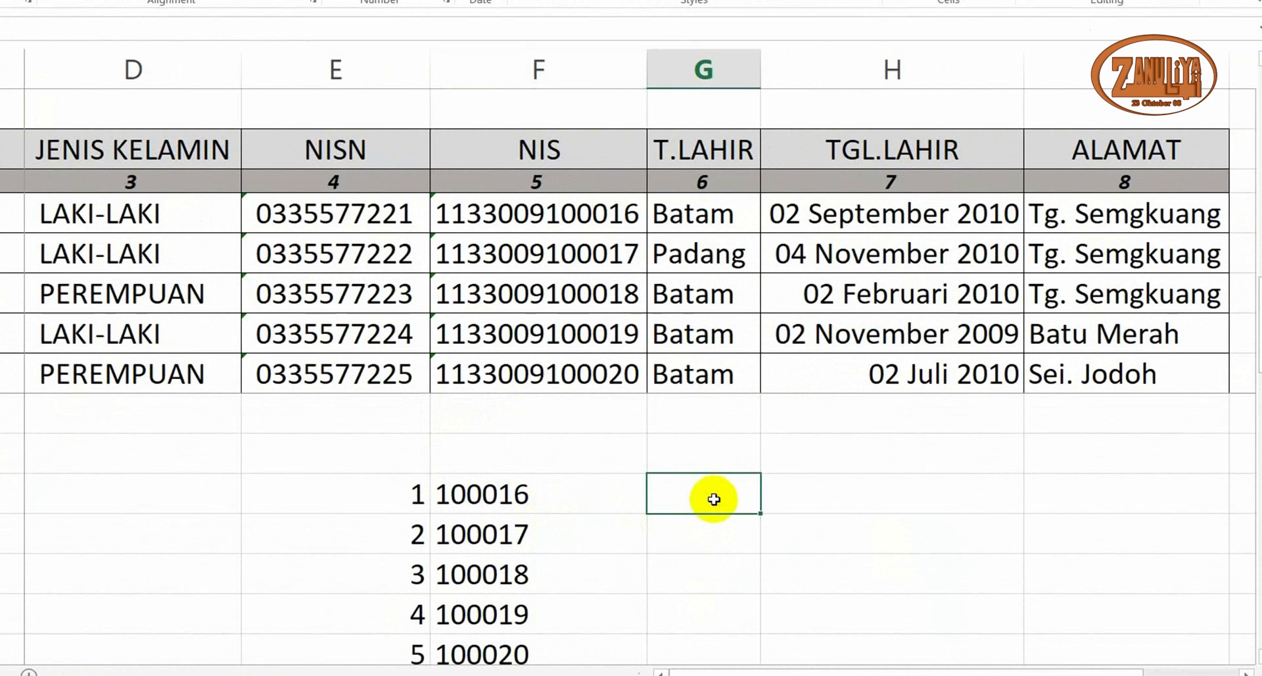
type("10")
left_click(726, 541)
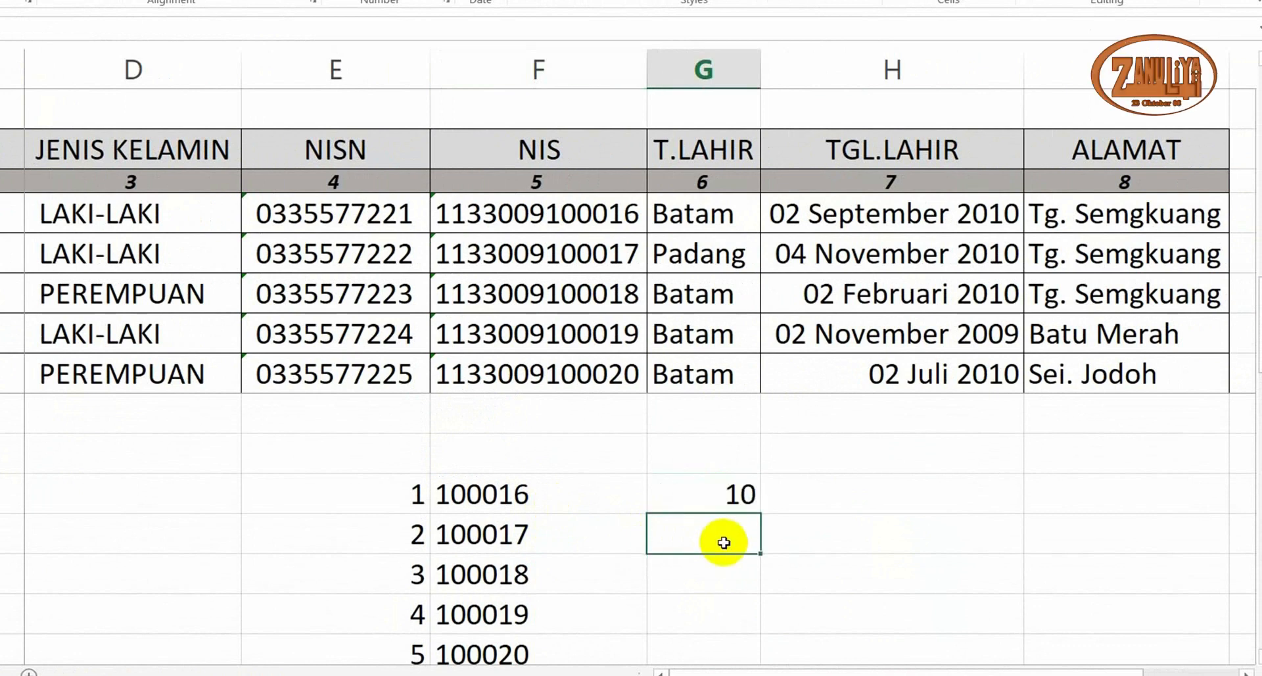
Copy the 10 from G24 down through G43, alongside all twenty numbered rows
left_click(719, 499)
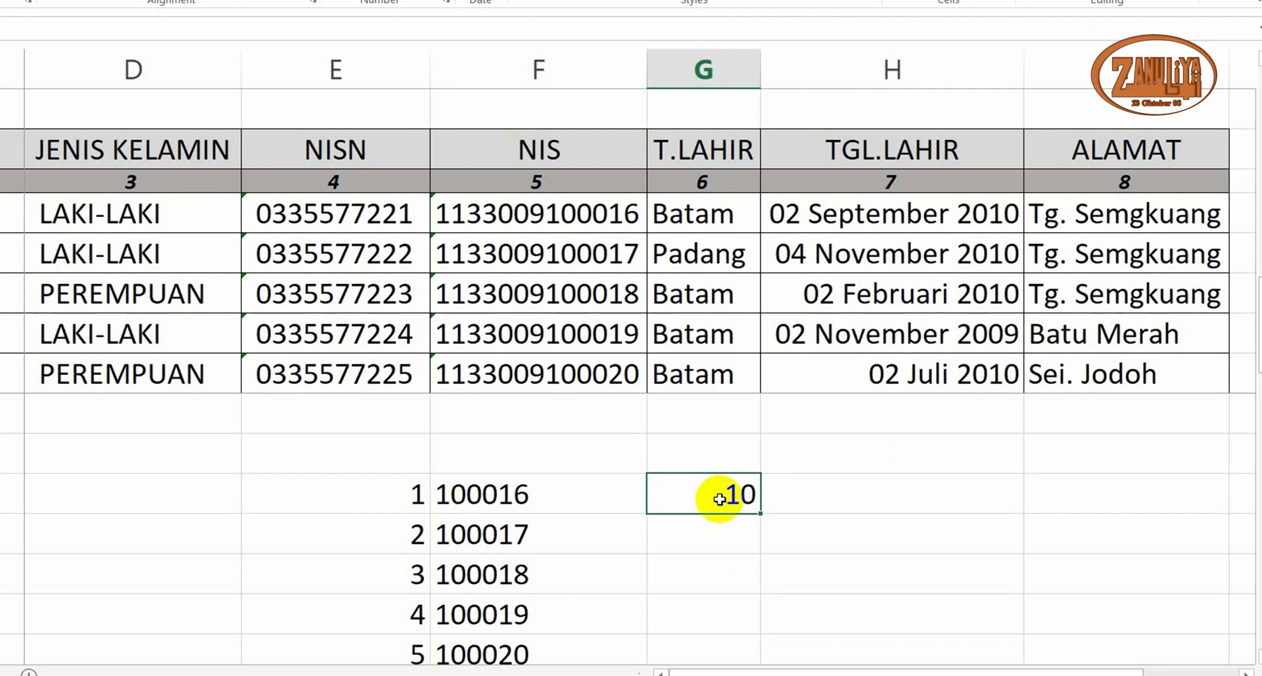
scroll(720, 499, "down", 6)
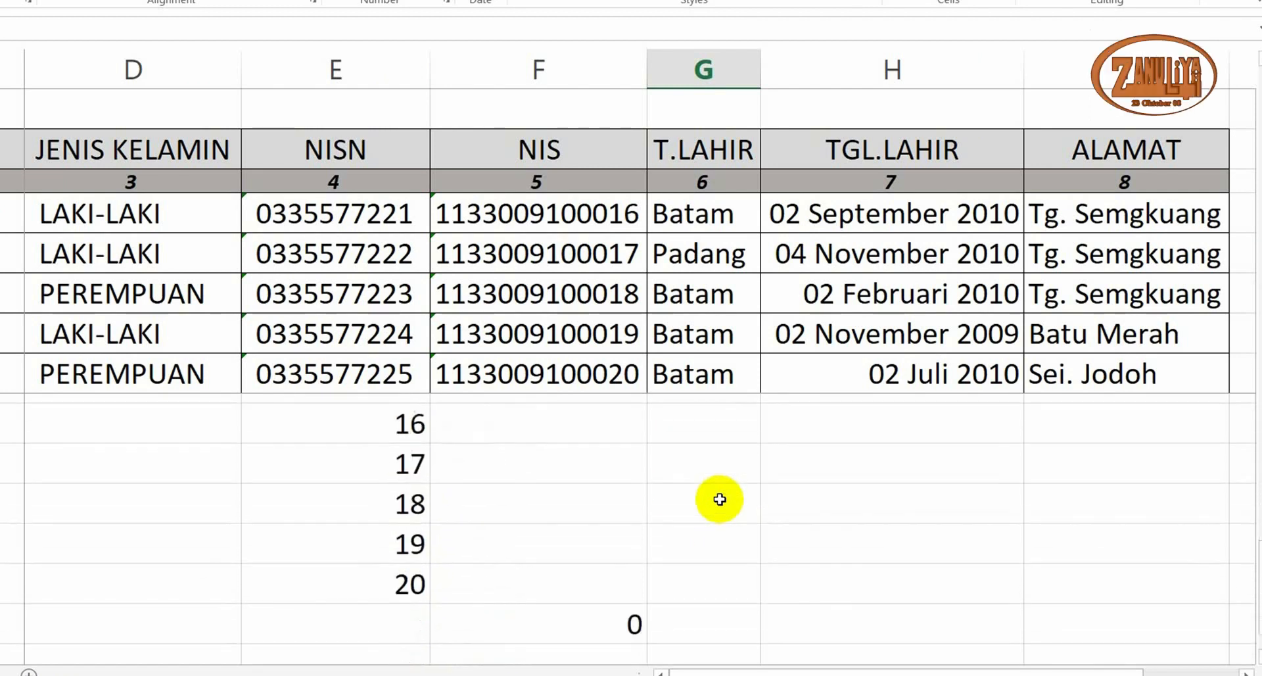
left_click(725, 537, "shift")
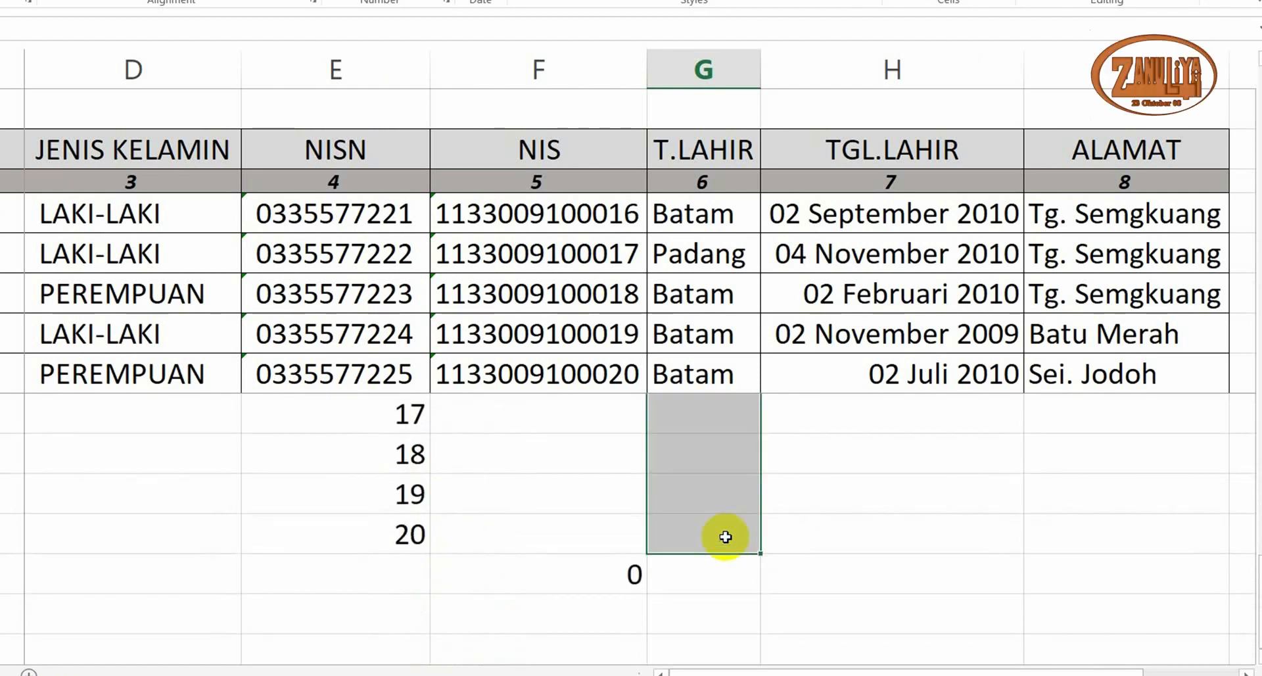
key("ctrl+v")
Enter =(F24+G24)-G24 in H24 to turn the first student's extracted NIS digits into a number
scroll(756, 515, "up", 6)
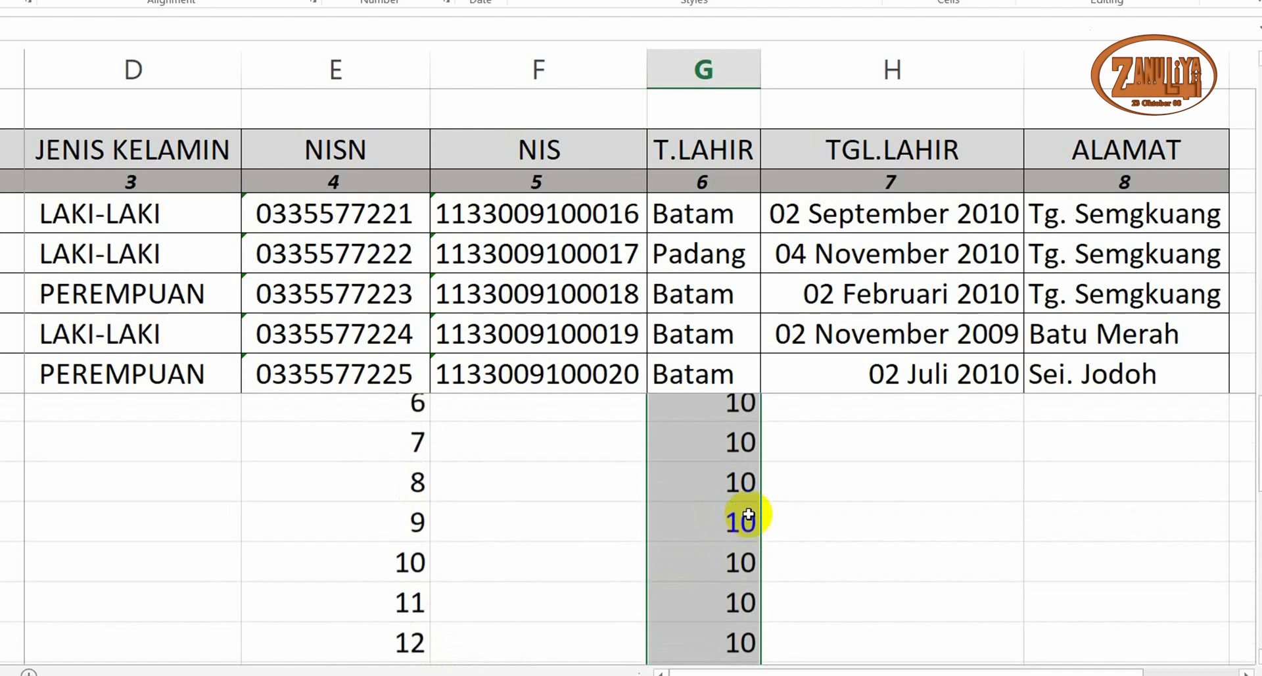
left_click(881, 492)
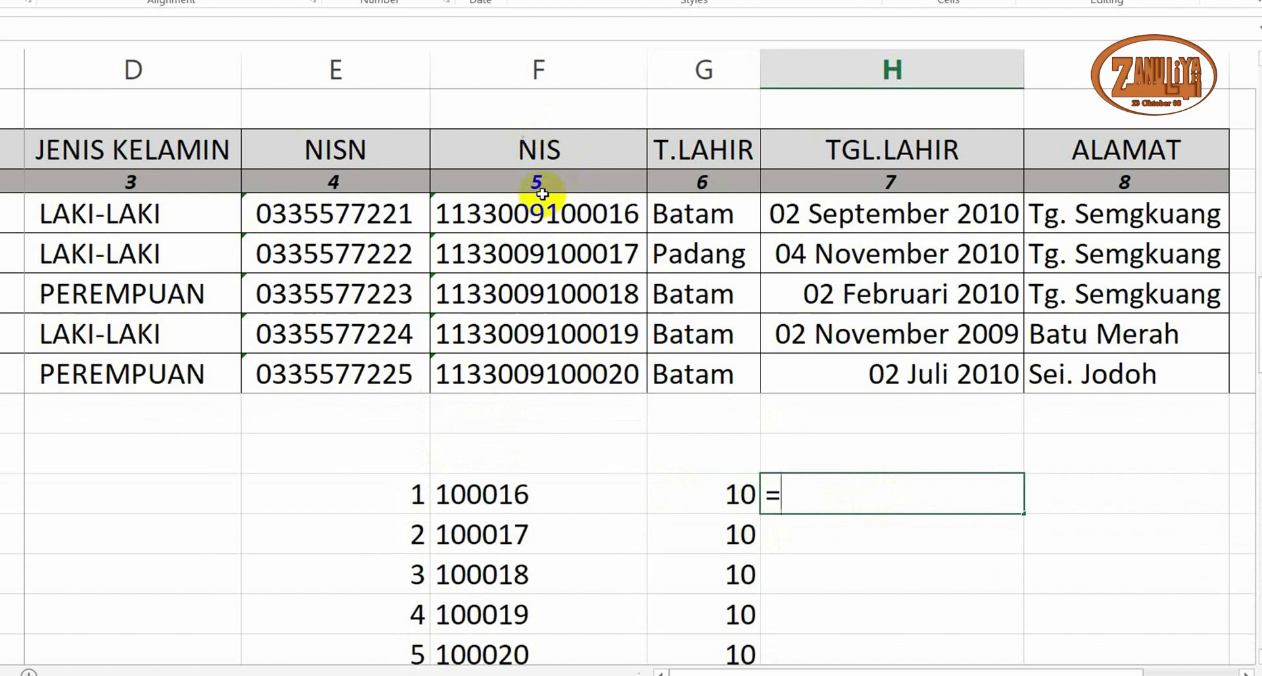
left_click(516, 492)
type("-")
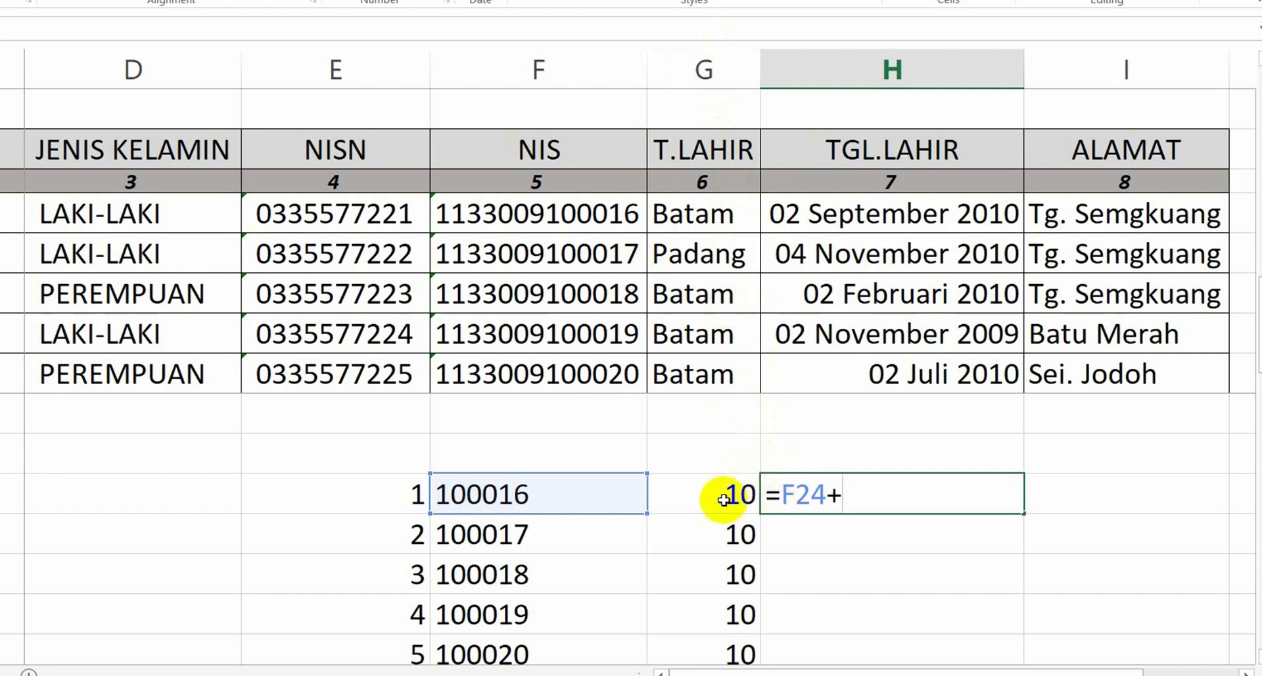
left_click(698, 495)
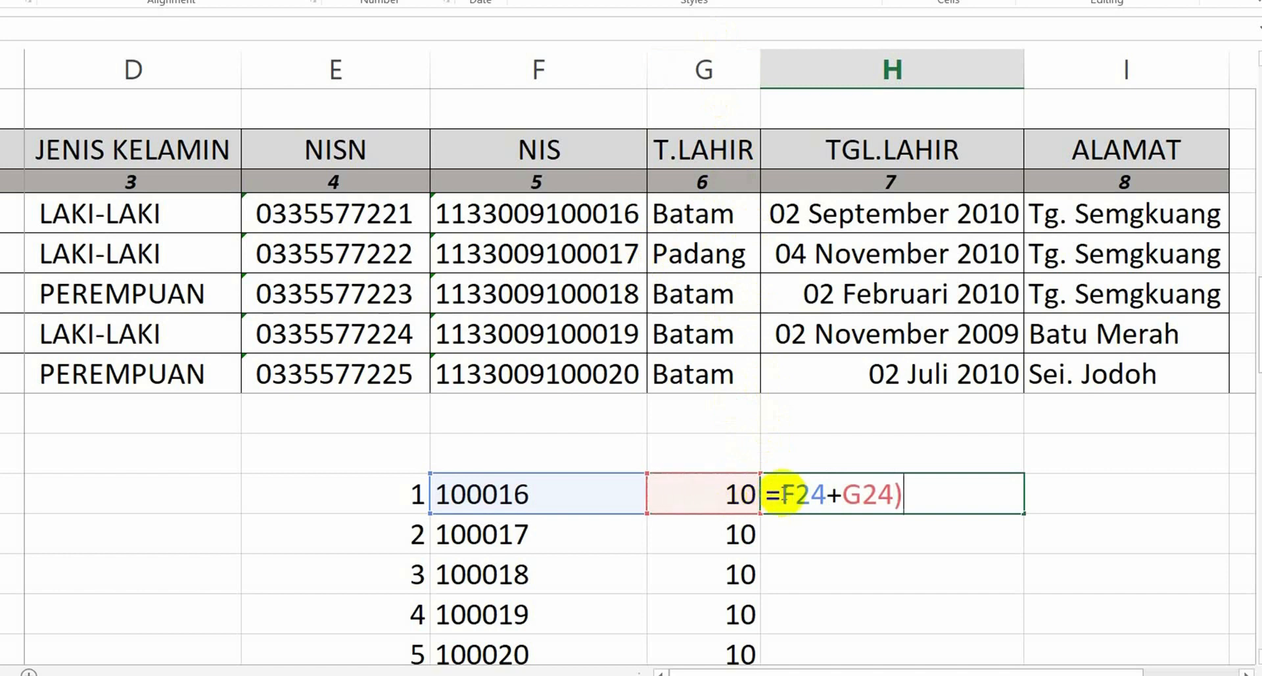
left_click(784, 496, "shift")
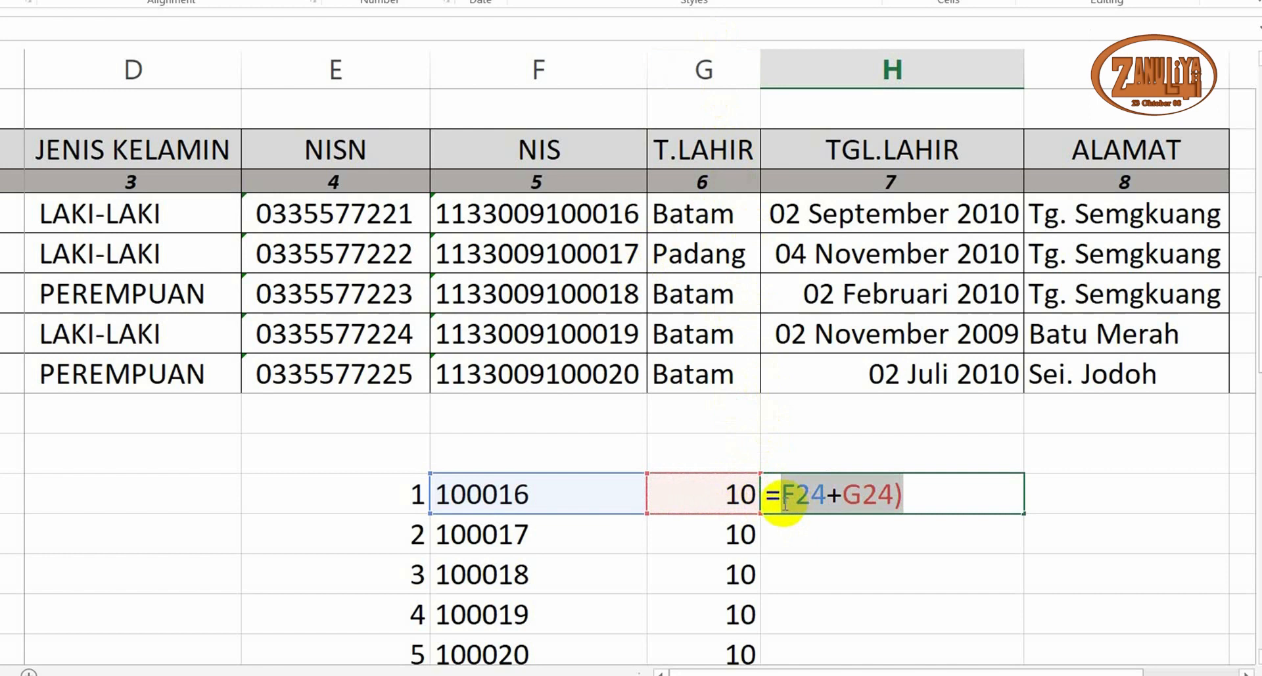
left_click(785, 498)
type("(")
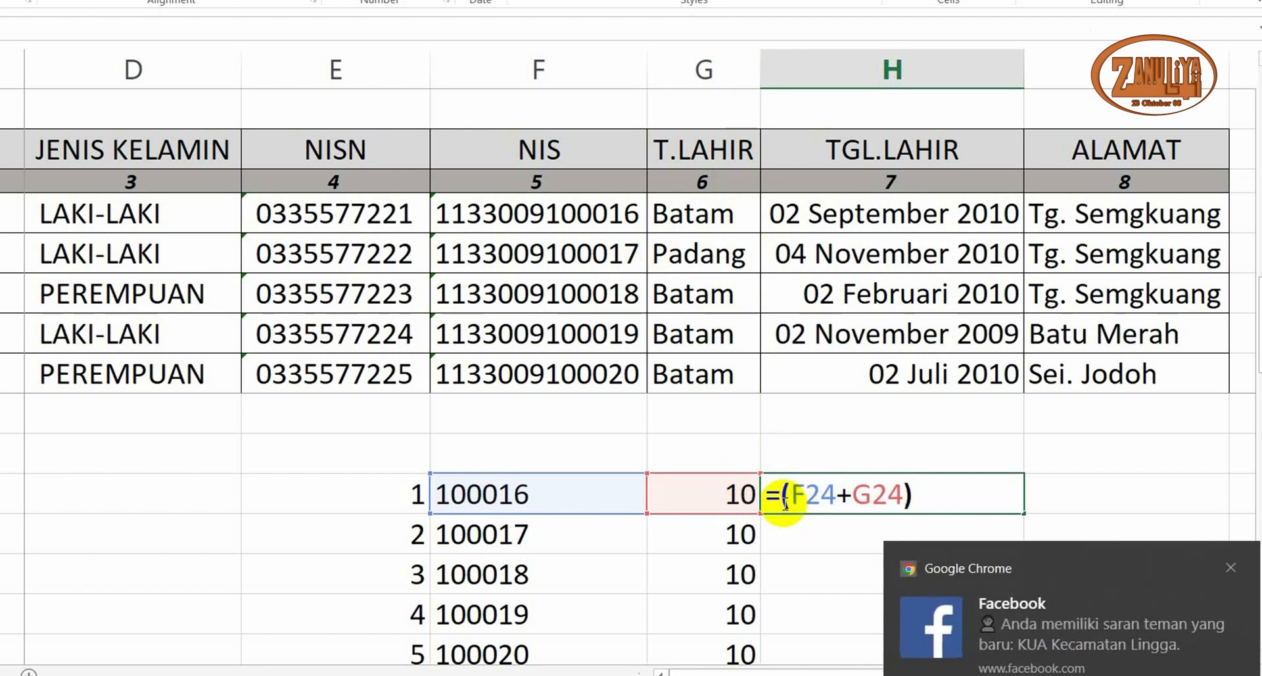
left_click(1230, 568)
left_click(936, 496)
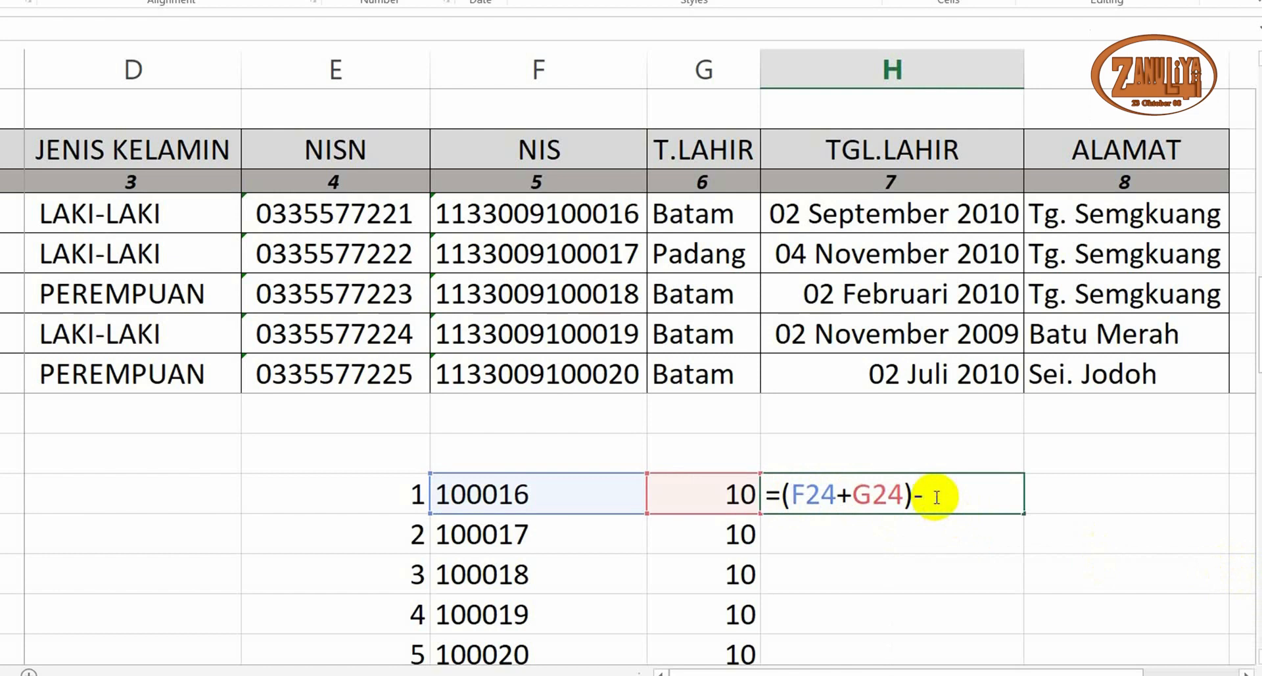
left_click(692, 502)
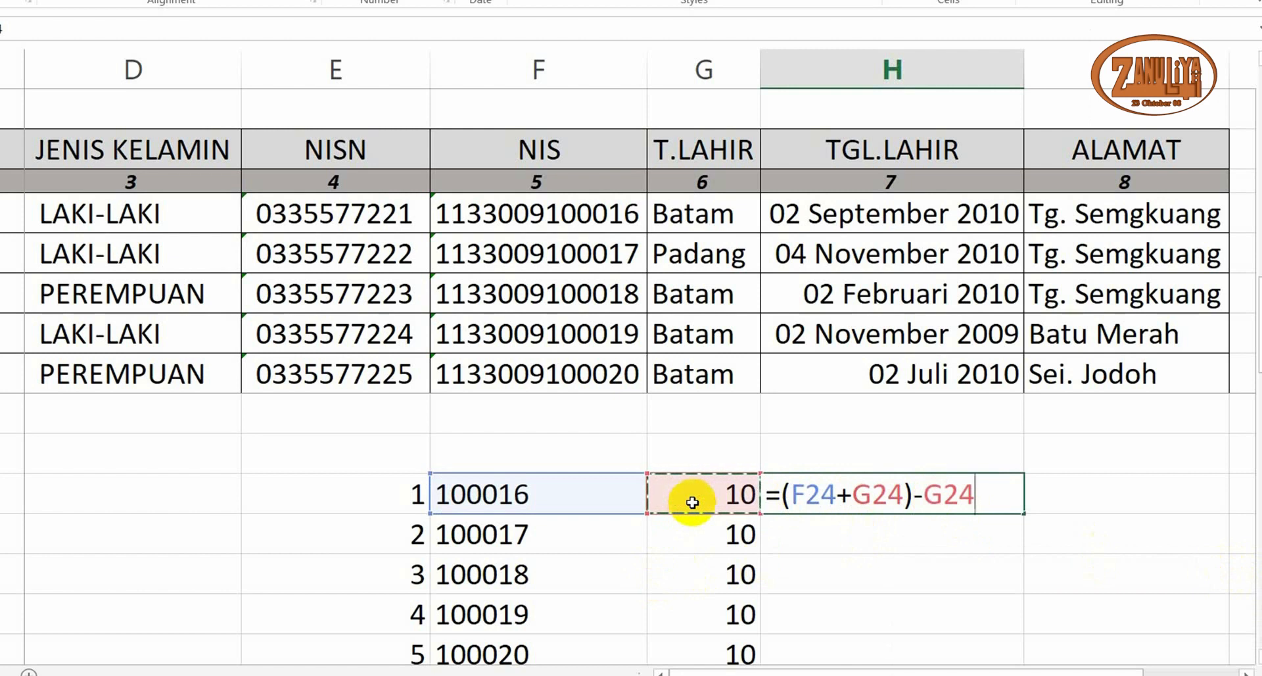
key("Return")
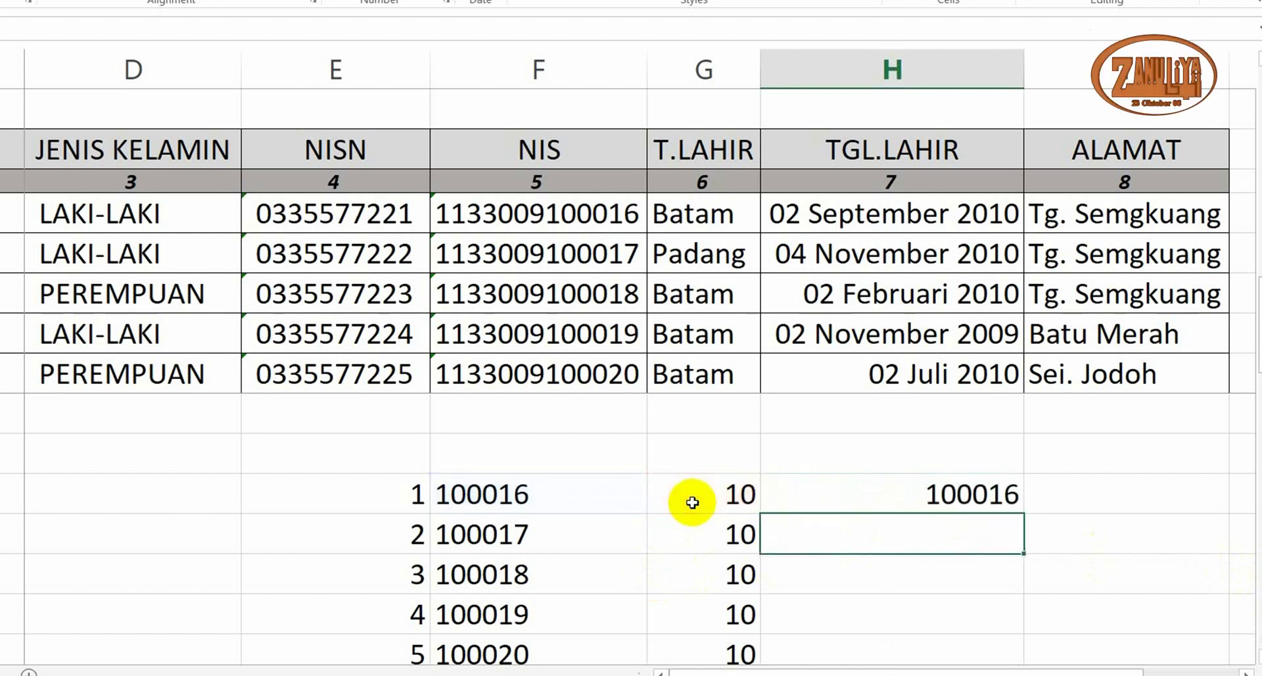
Copy the H24 formula down through H28, covering the five listed students
left_click(946, 496)
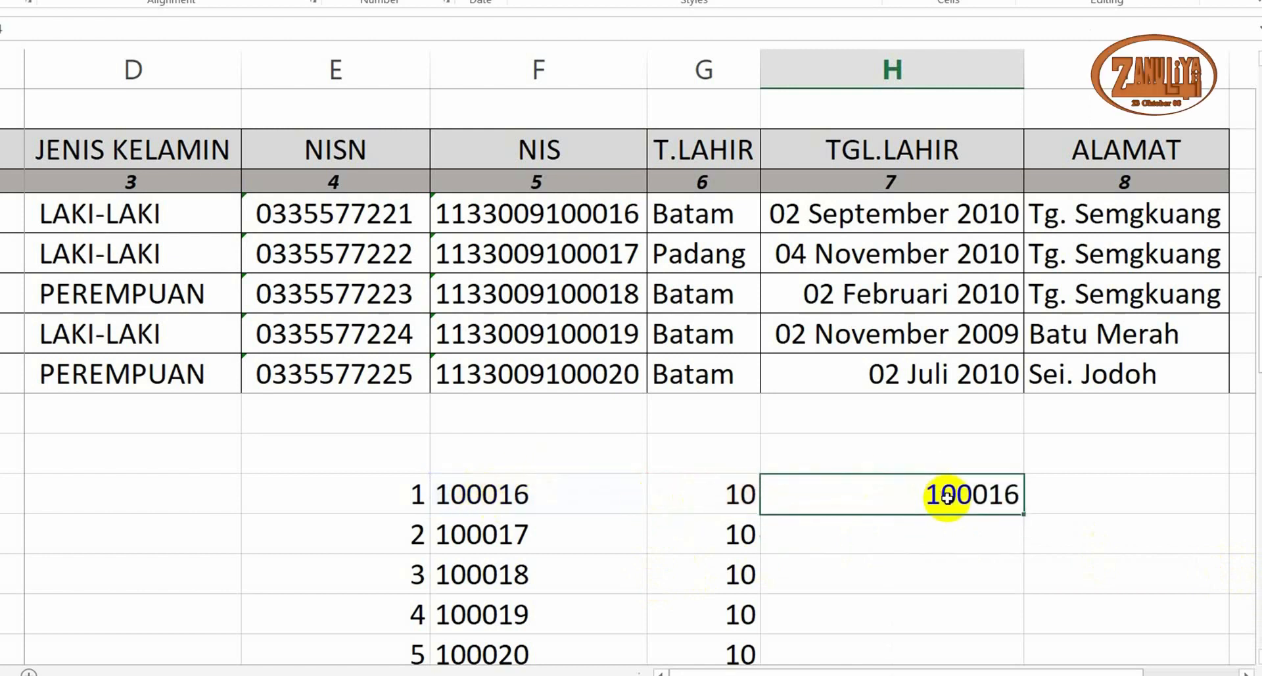
key("ctrl+c")
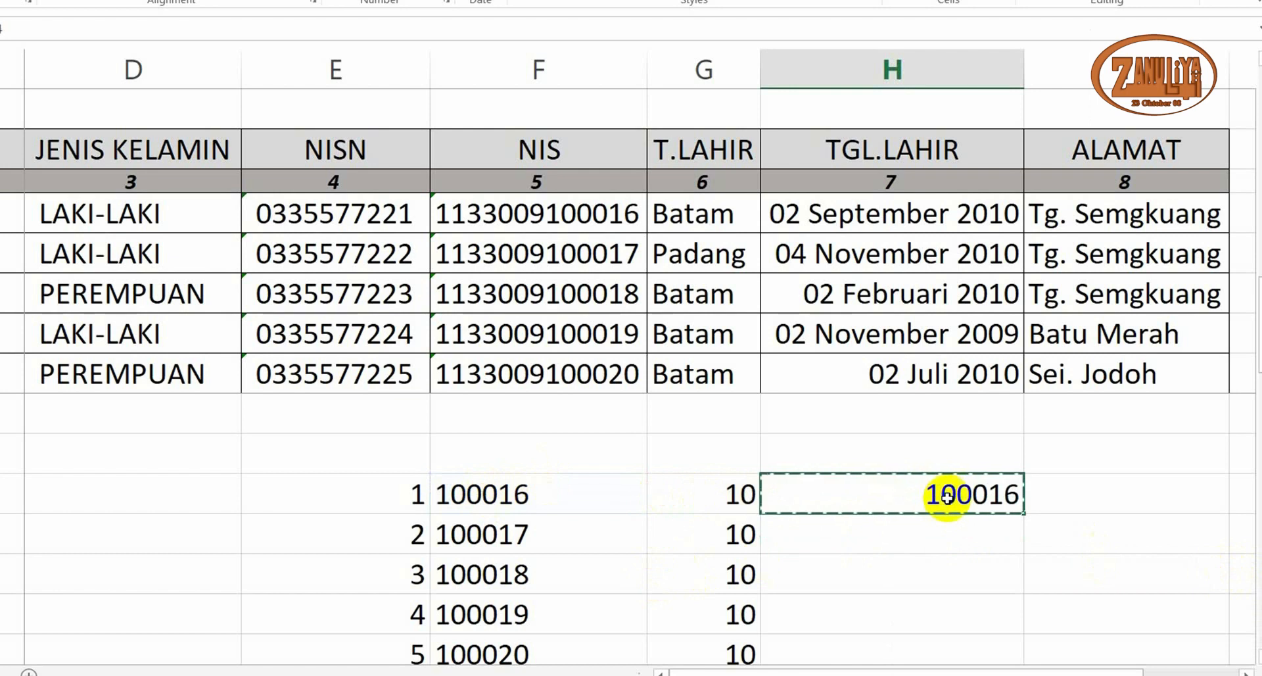
scroll(946, 498, "down", 2)
scroll(947, 498, "up", 1)
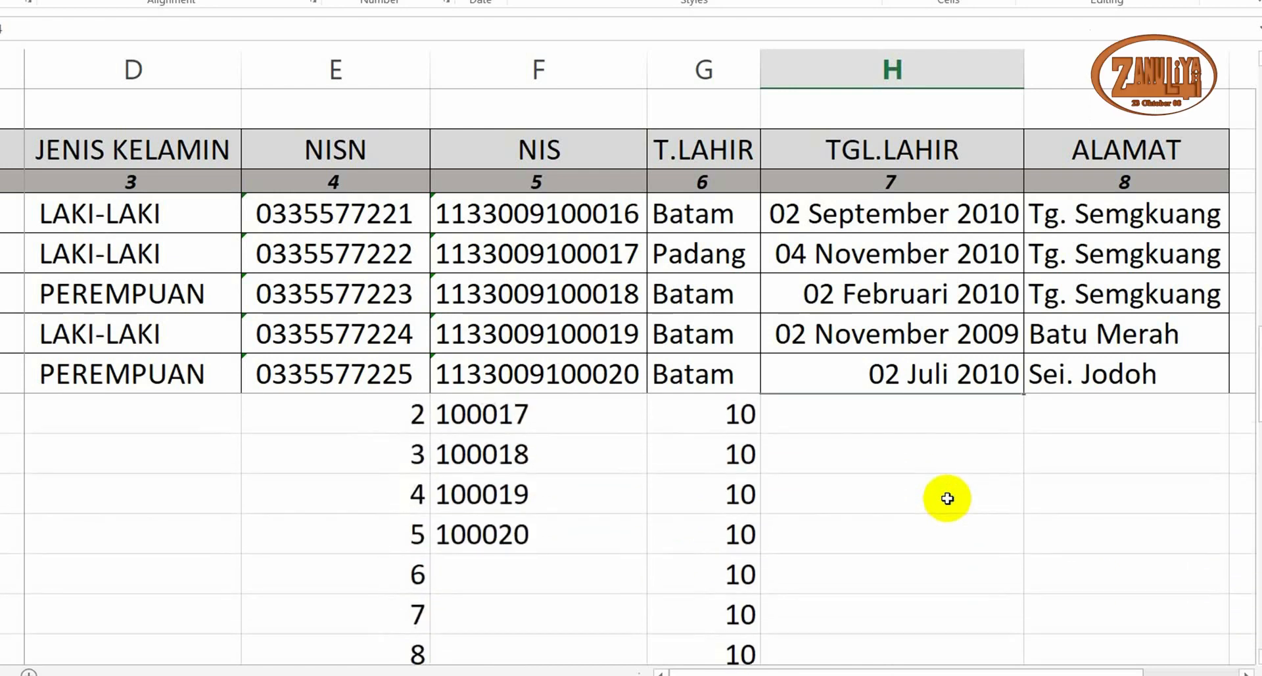
left_click(935, 535, "shift")
scroll(1048, 510, "up", 1)
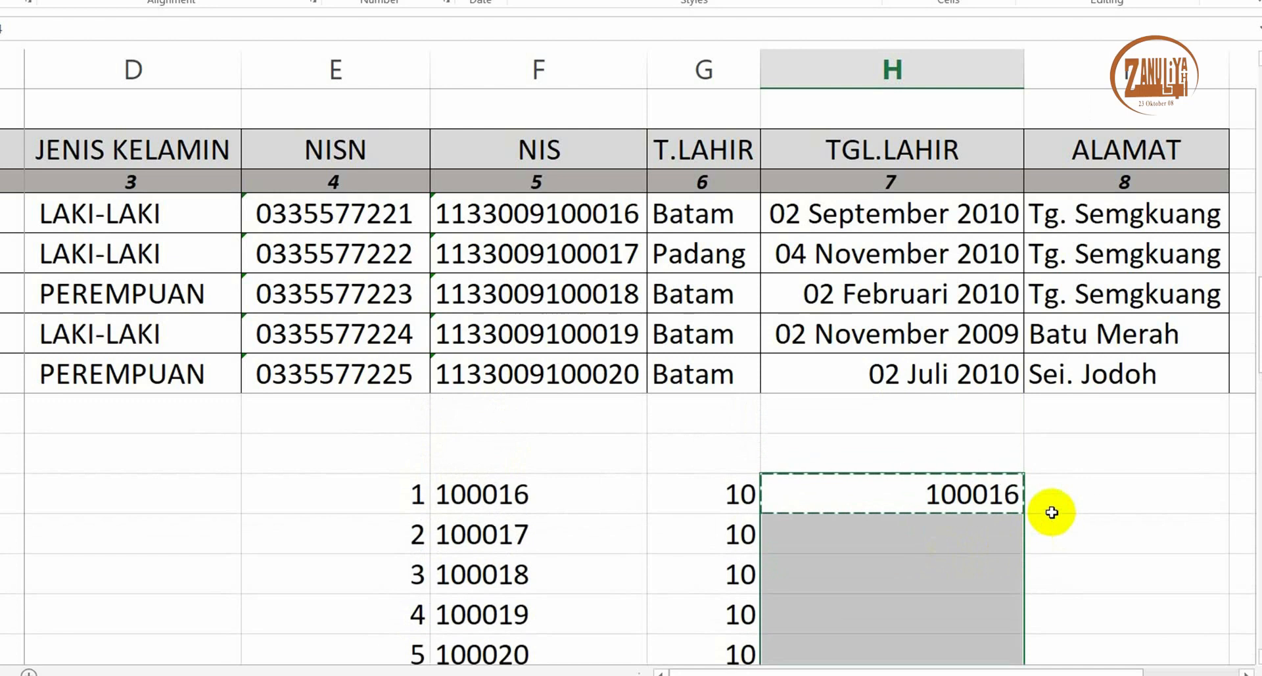
key("ctrl+v")
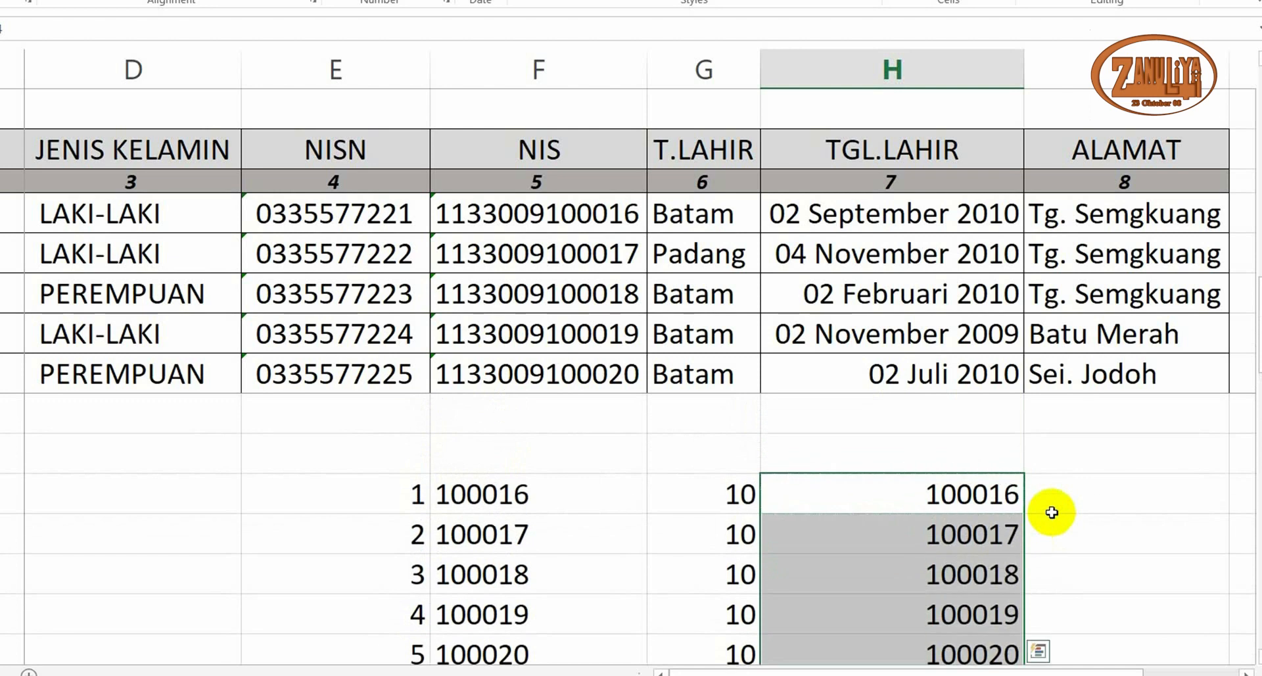
Copy the MAX formula from F44 into H44, below the column of numeric NIS values
left_click(931, 546)
scroll(1078, 523, "down", 1)
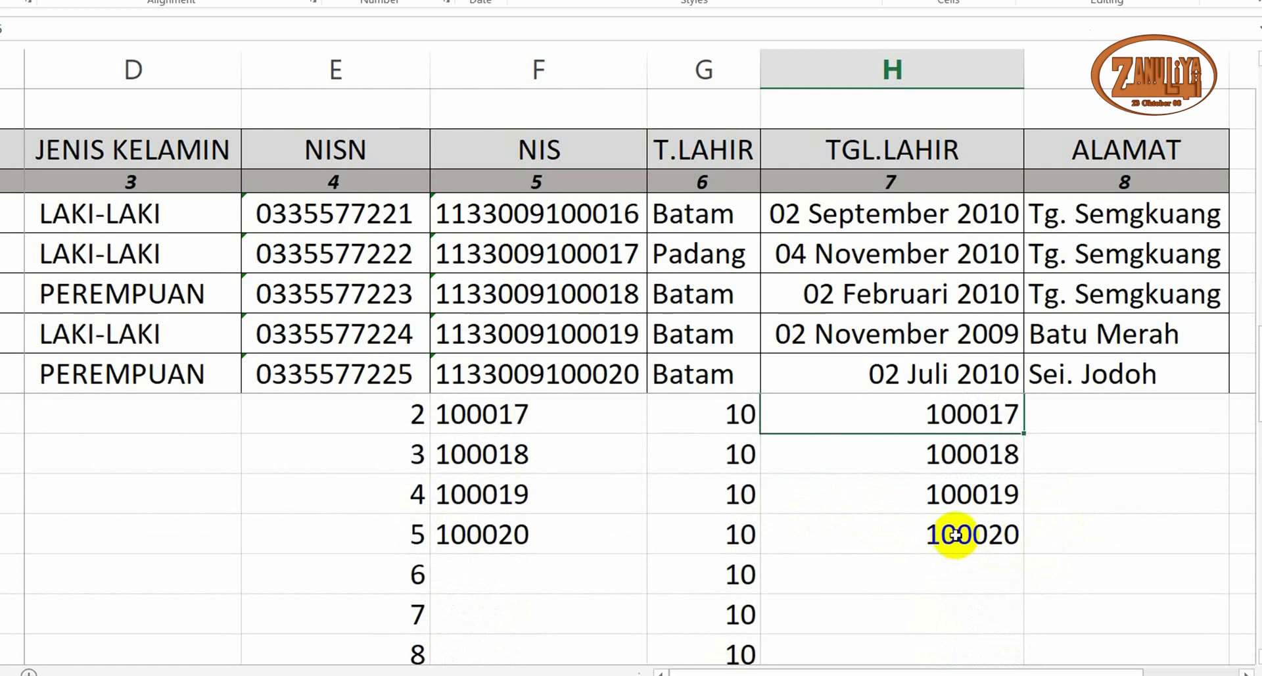
scroll(955, 535, "down", 3)
scroll(955, 535, "down", 2)
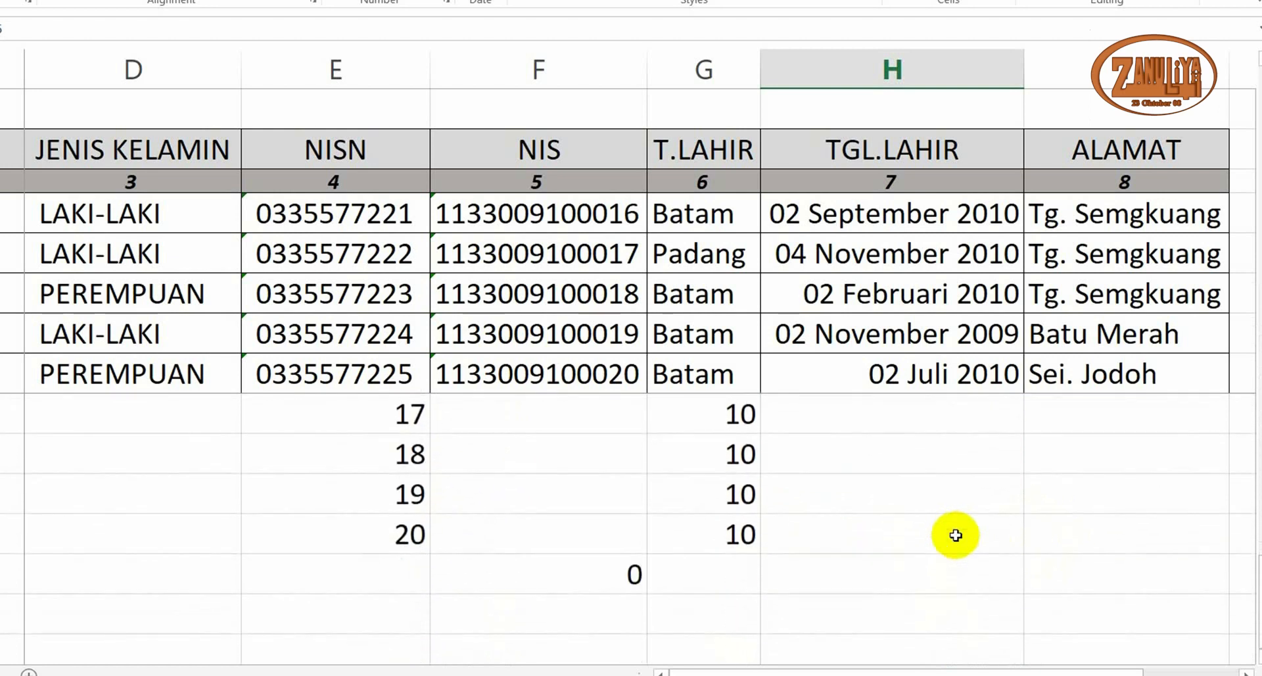
left_click(587, 582)
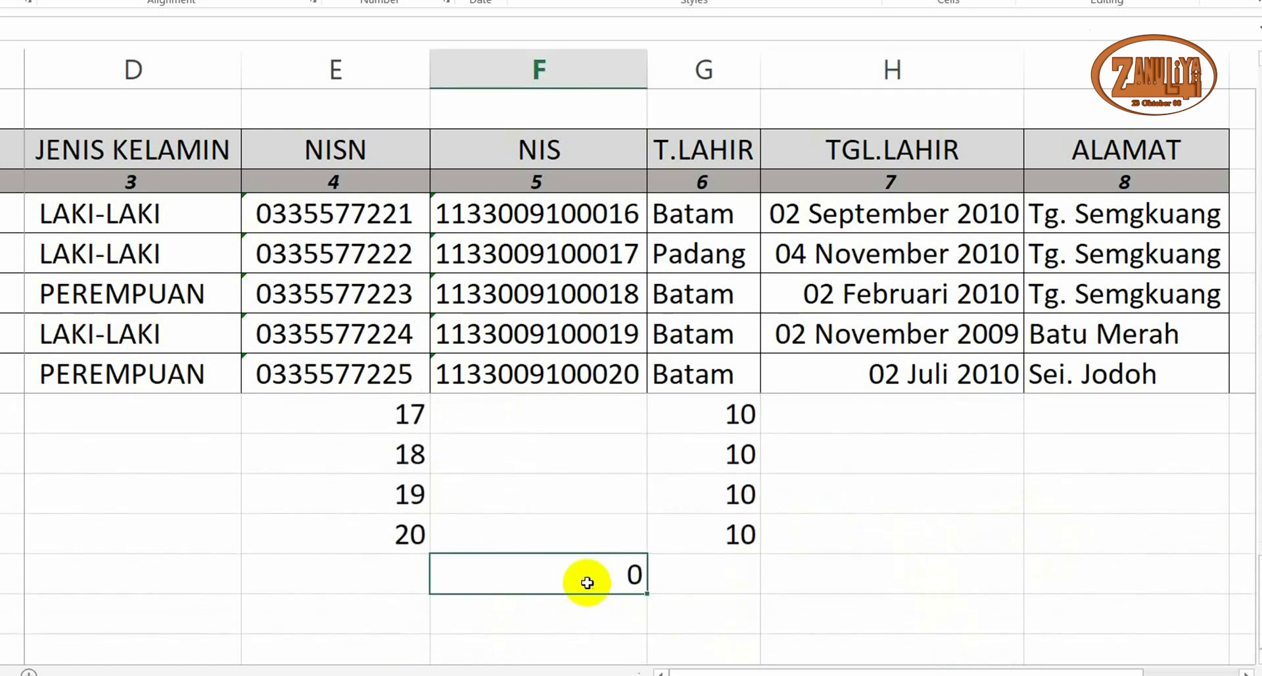
key("ctrl+c")
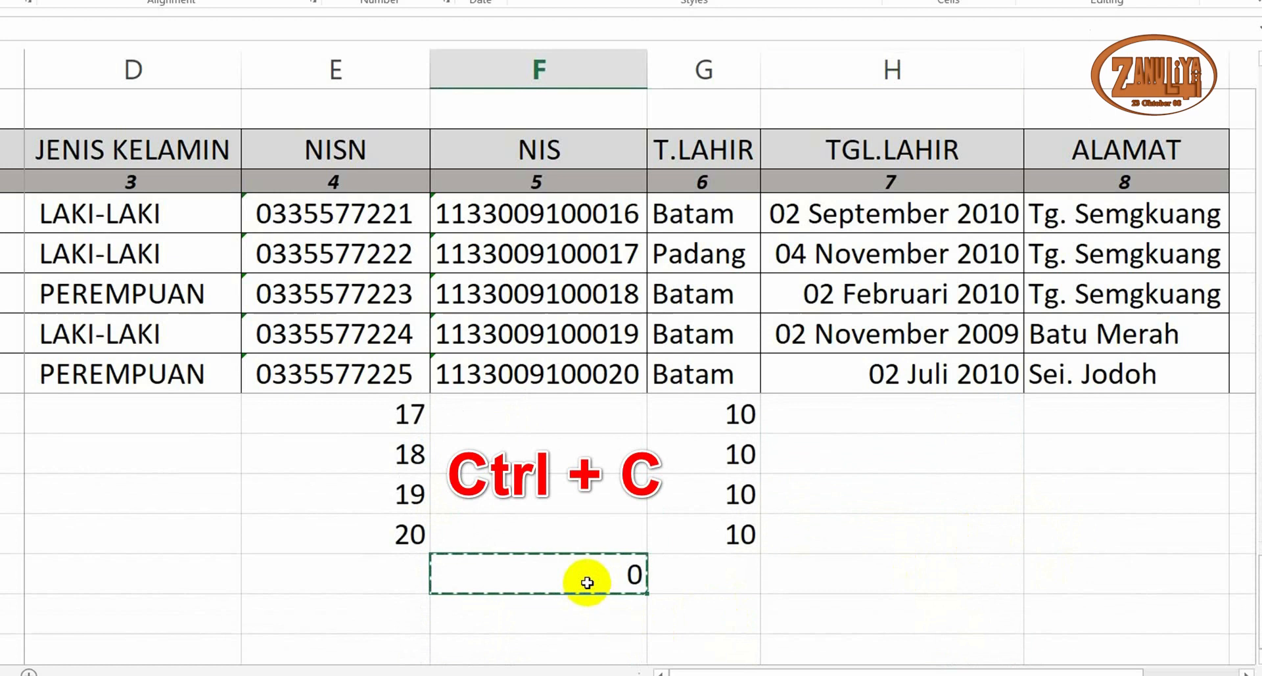
left_click(920, 575)
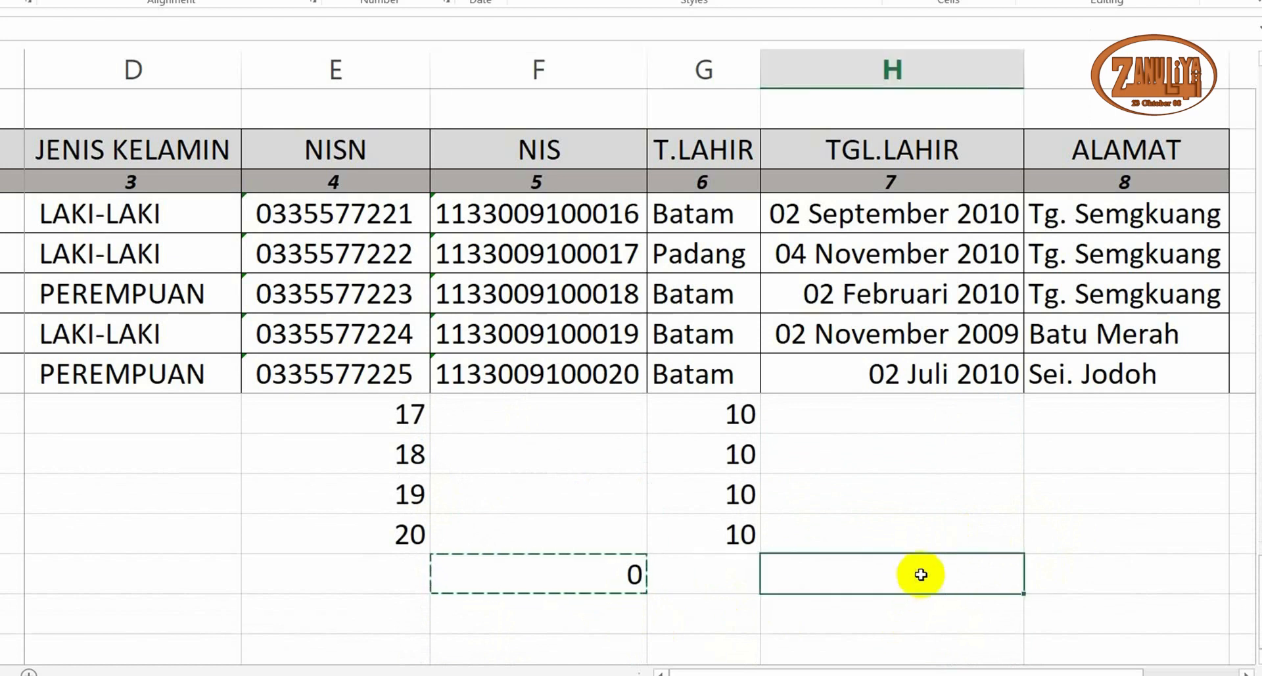
key("Return")
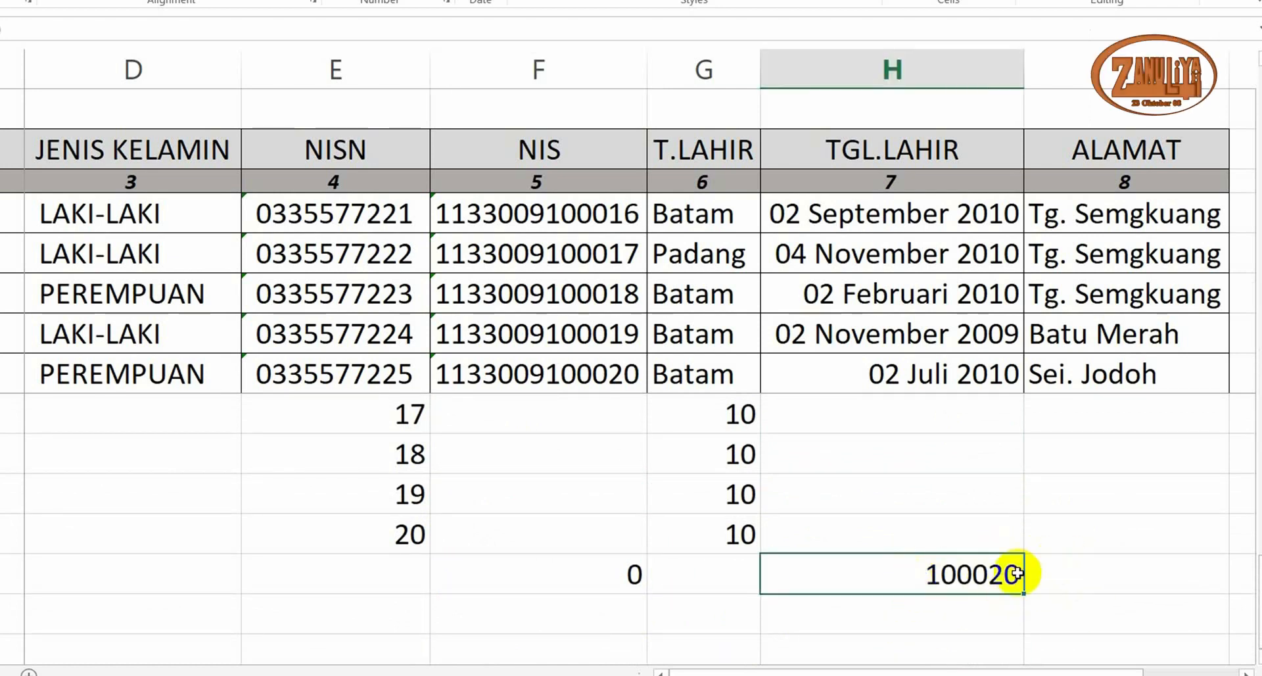
Check the numeric NIS values in H24:H28 and the sixth-row cell H29 that feed the MAX formula
scroll(975, 529, "up", 4)
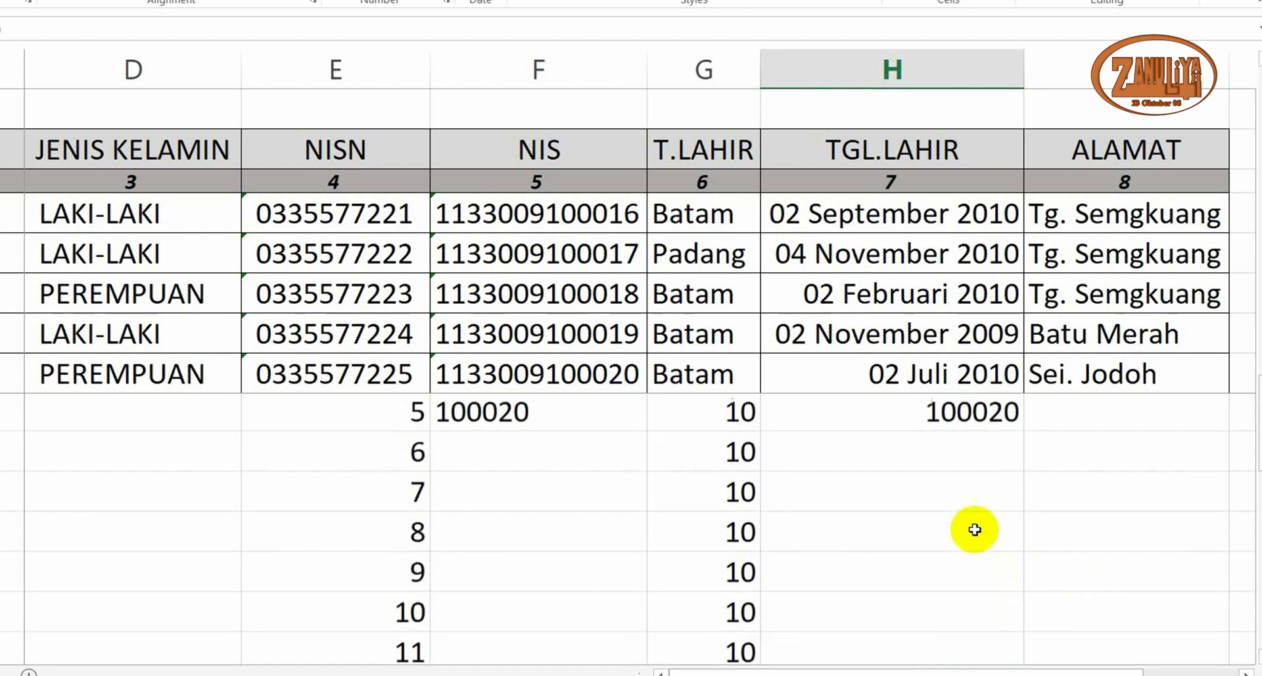
scroll(975, 529, "up", 1)
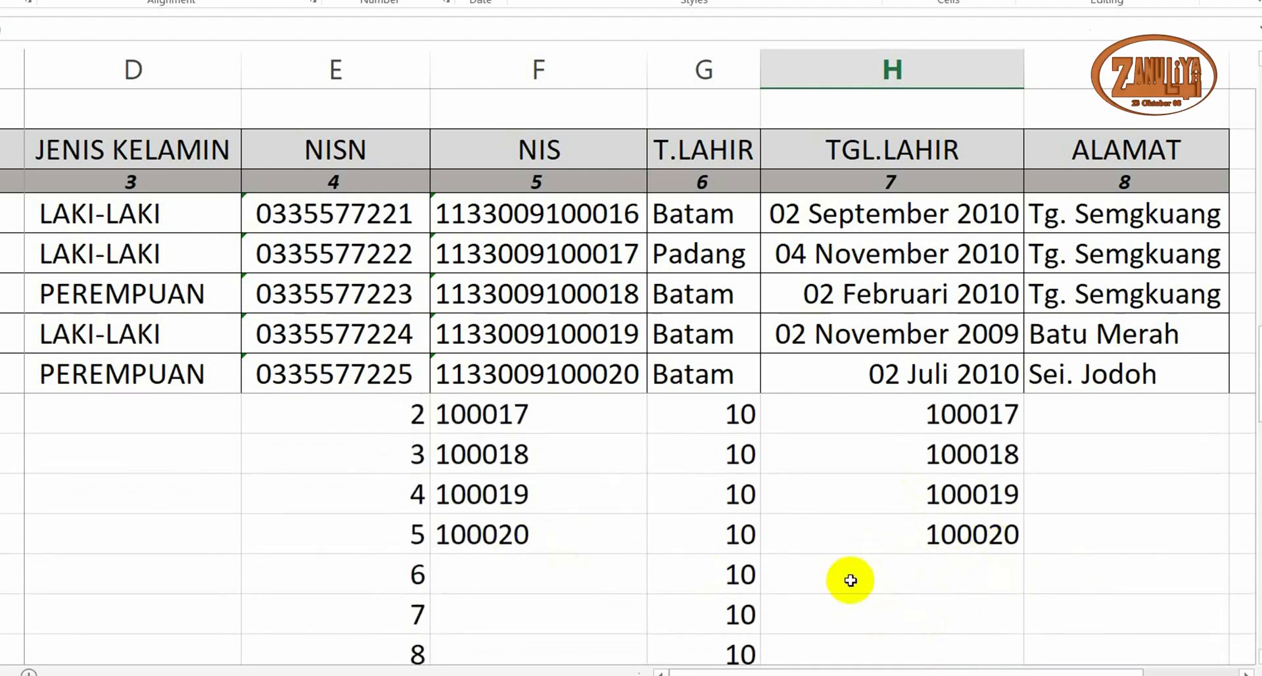
left_click(929, 577)
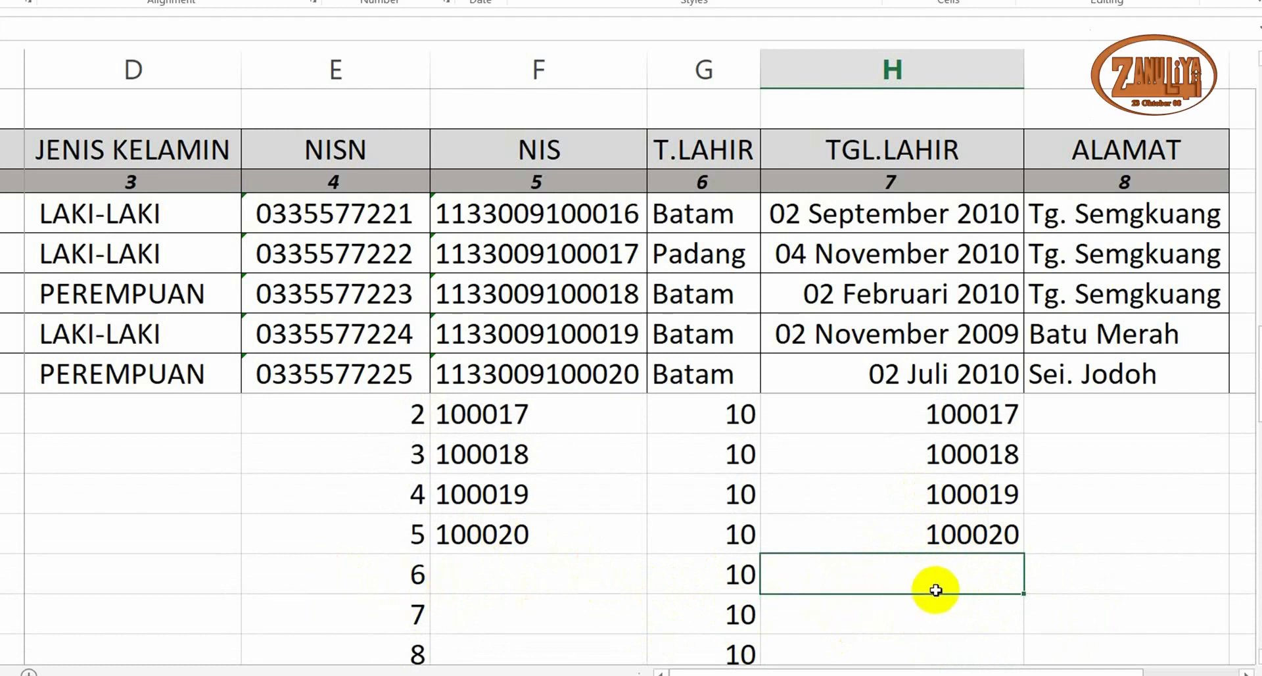
left_click(951, 537)
left_click(924, 575)
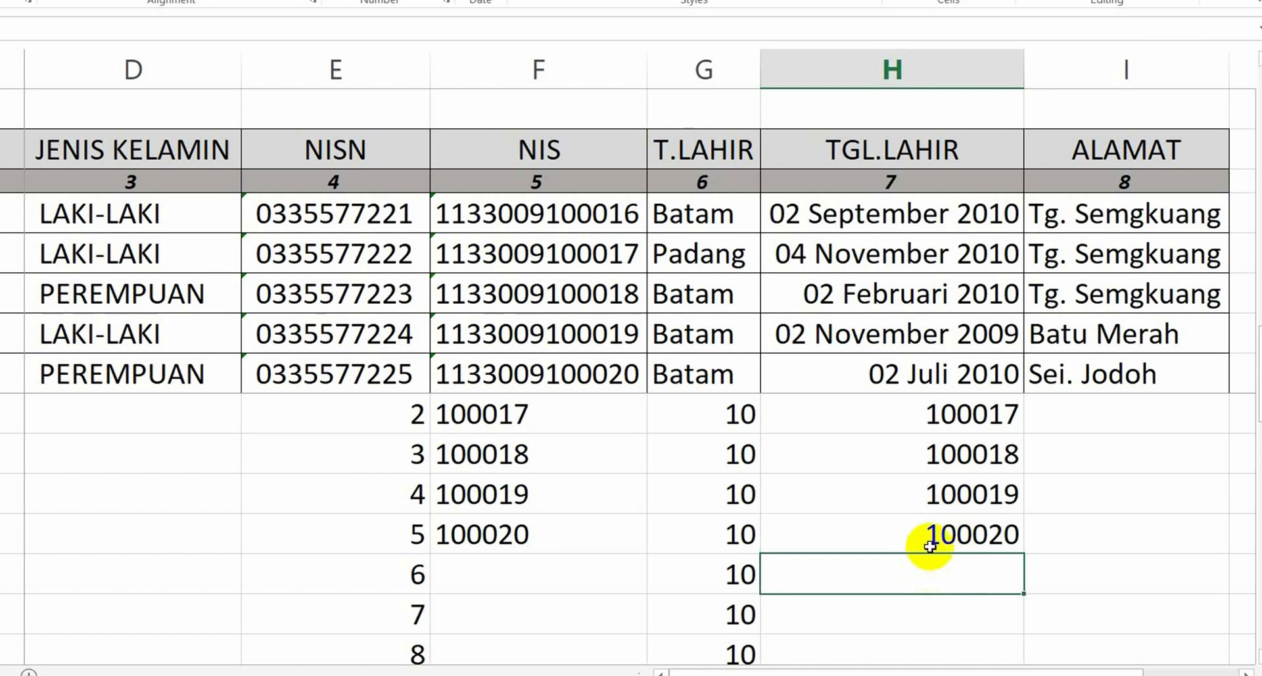
left_click(932, 535)
left_click(898, 579)
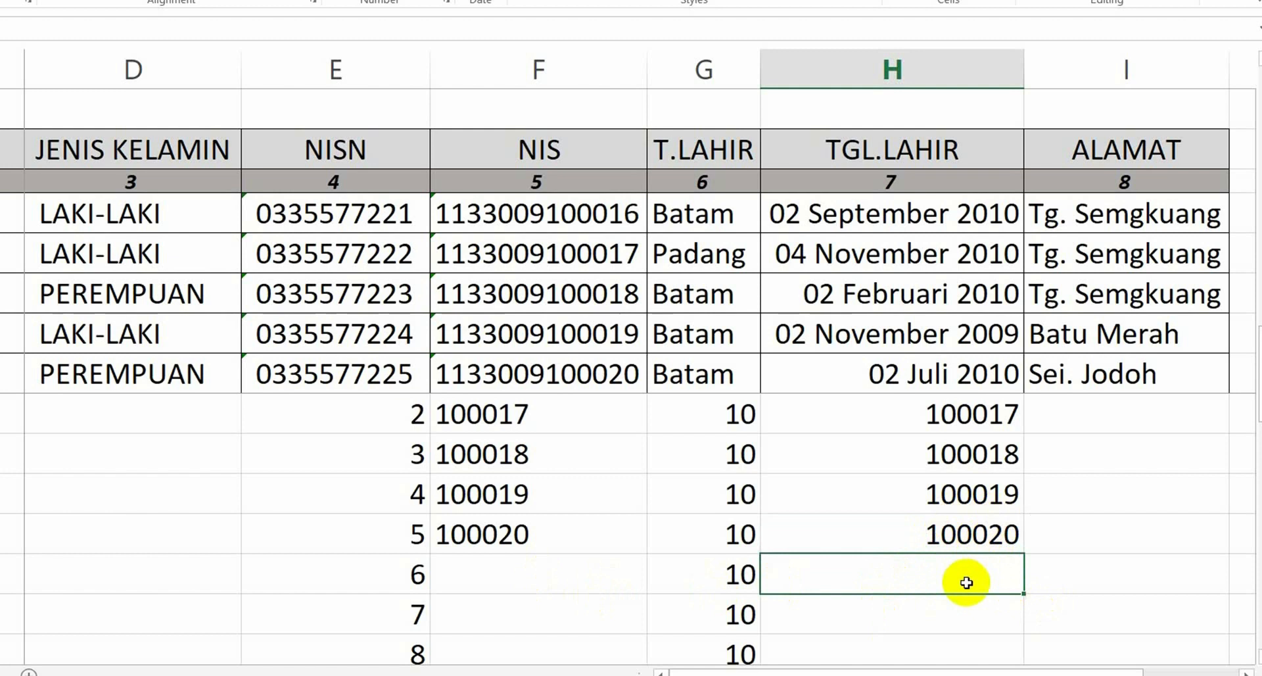
scroll(966, 561, "down", 7)
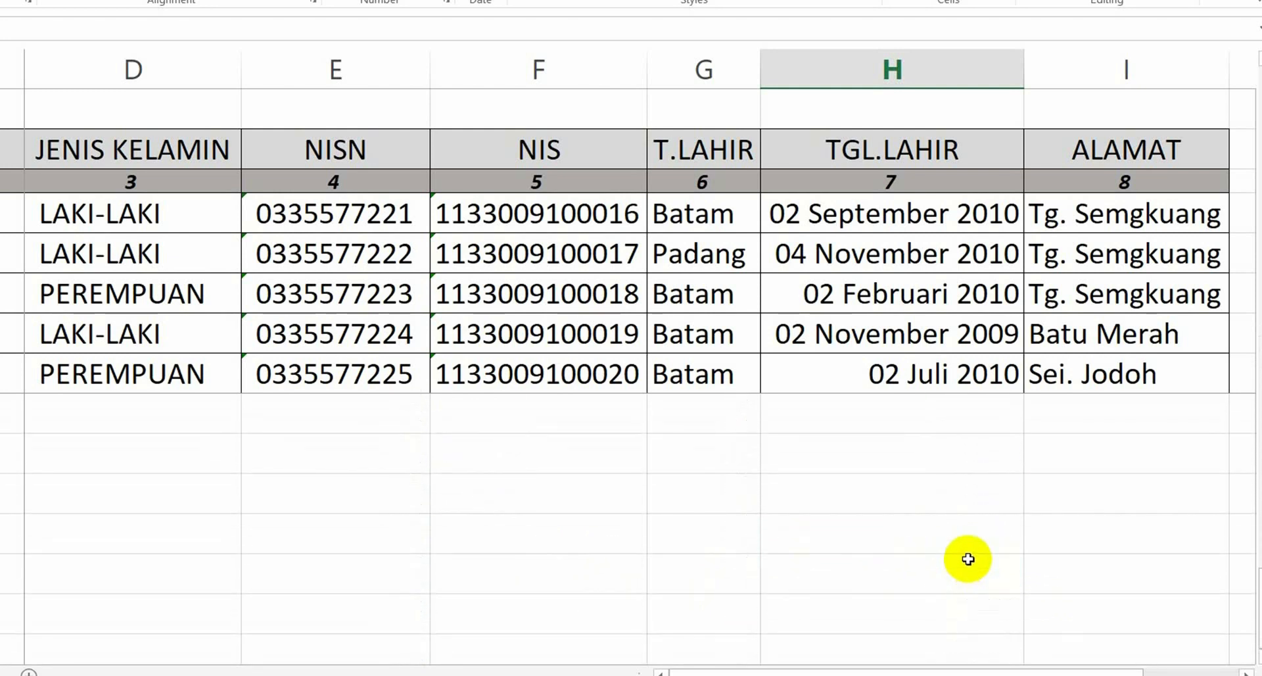
scroll(968, 559, "up", 2)
scroll(968, 559, "up", 6)
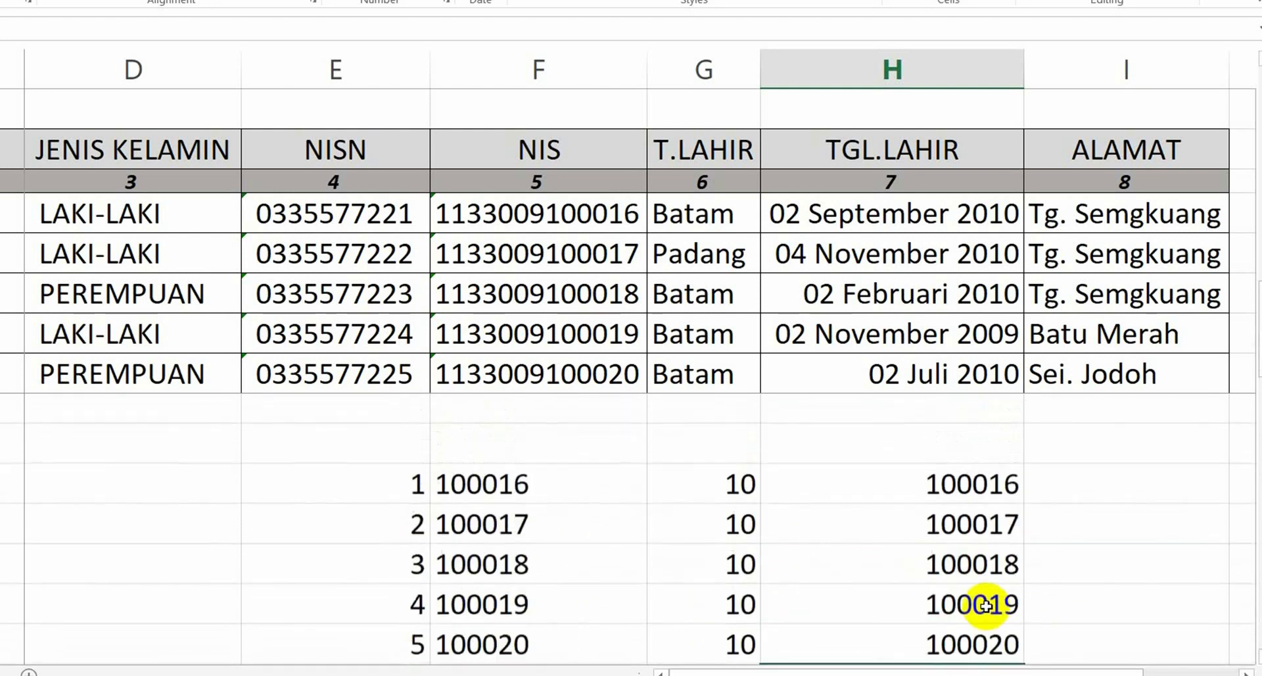
scroll(986, 608, "up", 3)
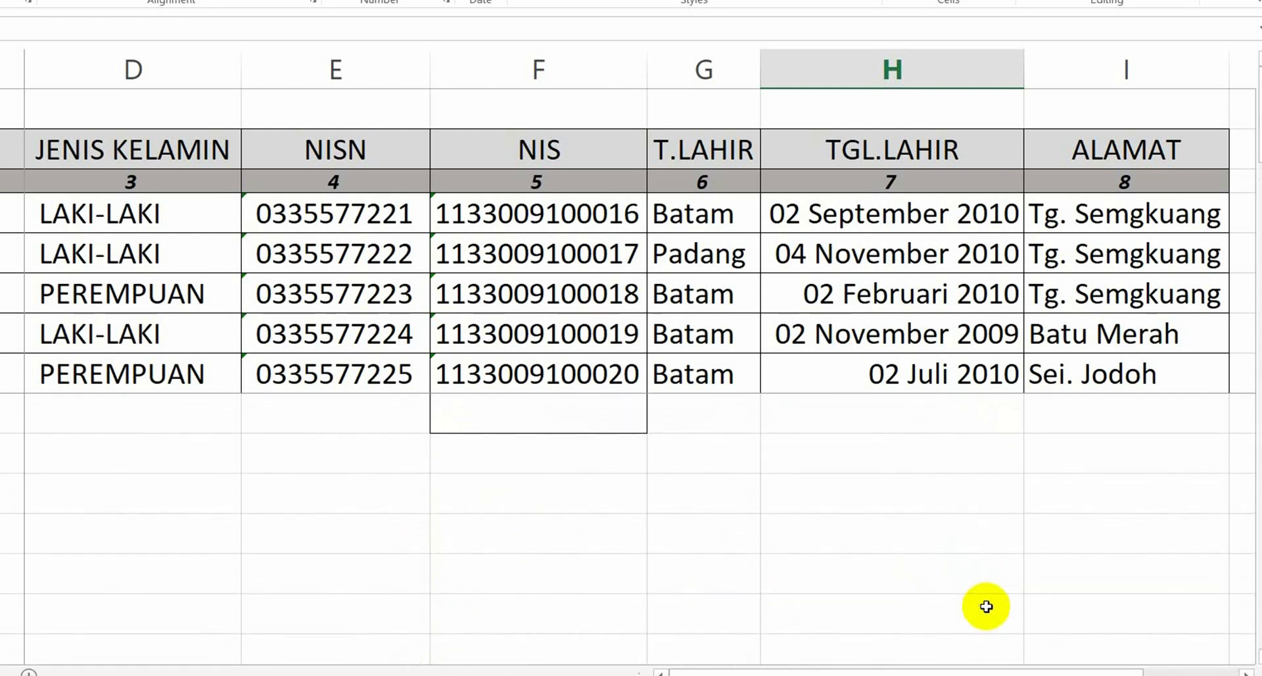
Copy the fifth student's NIS from F8 into F9, the sixth row of the class list
left_click(569, 374)
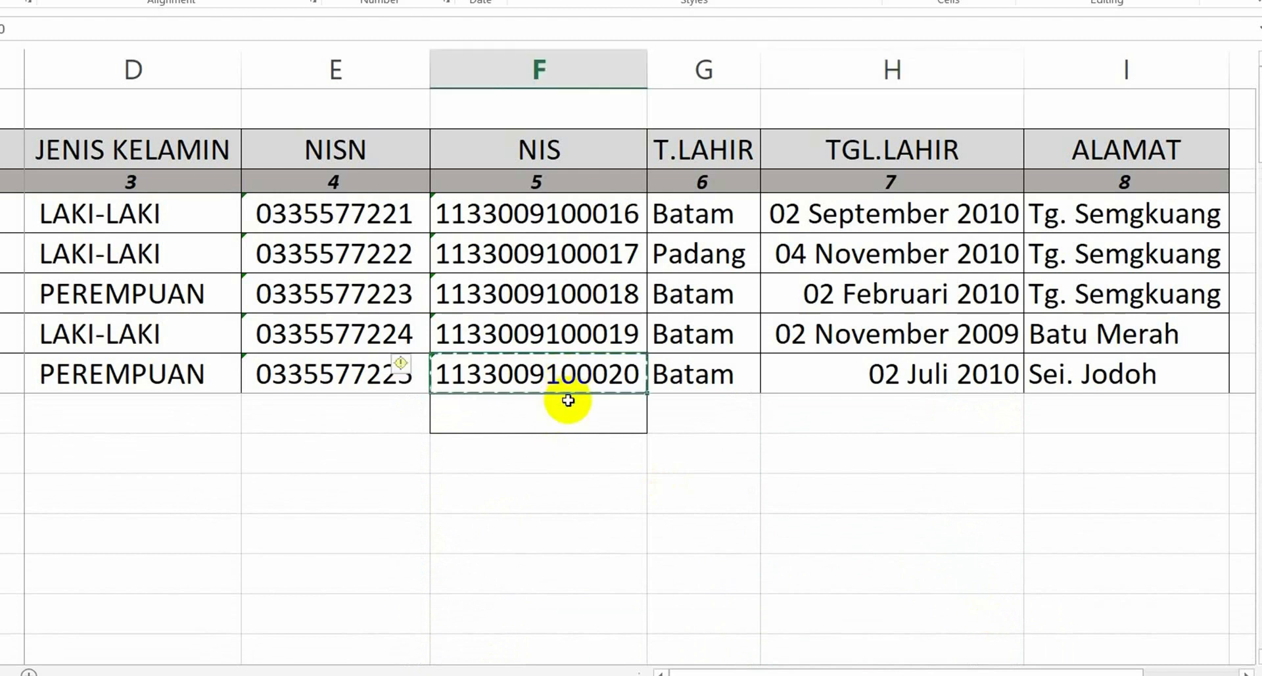
left_click(568, 401)
key("Return")
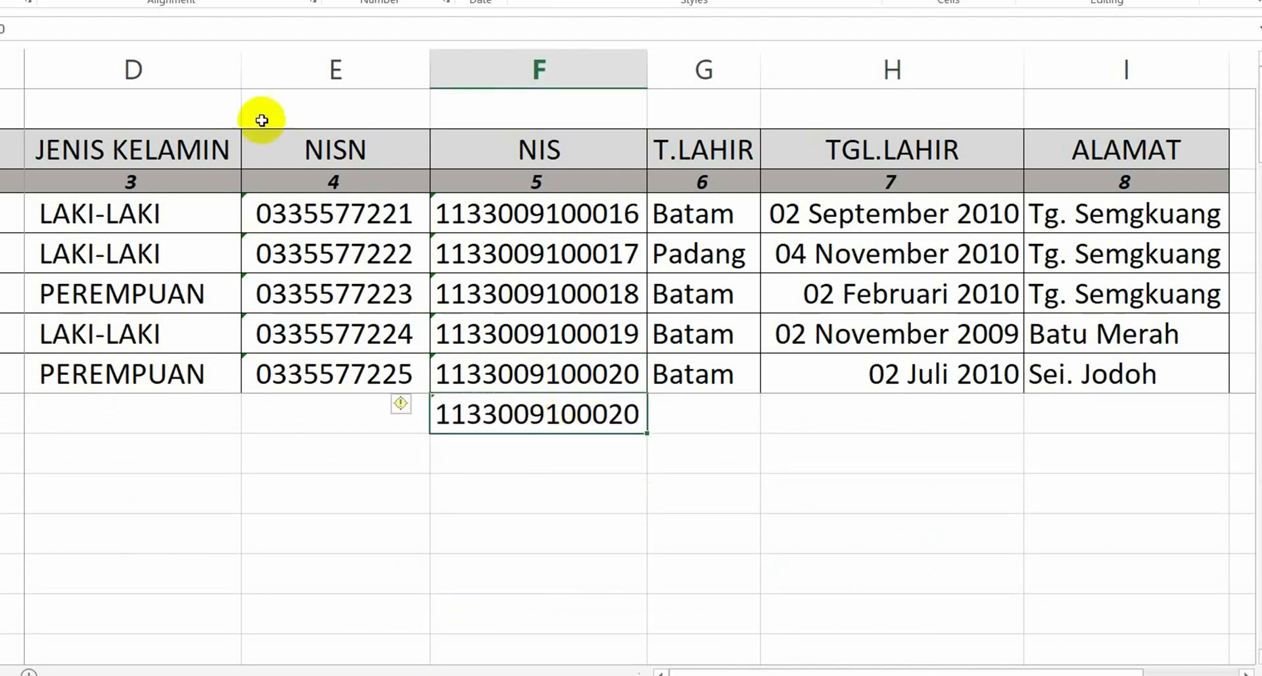
Prefix the NIS in F9 with an apostrophe so it is stored as text, and change its last digit to 3
left_click(67, 25)
key("Home")
type("'")
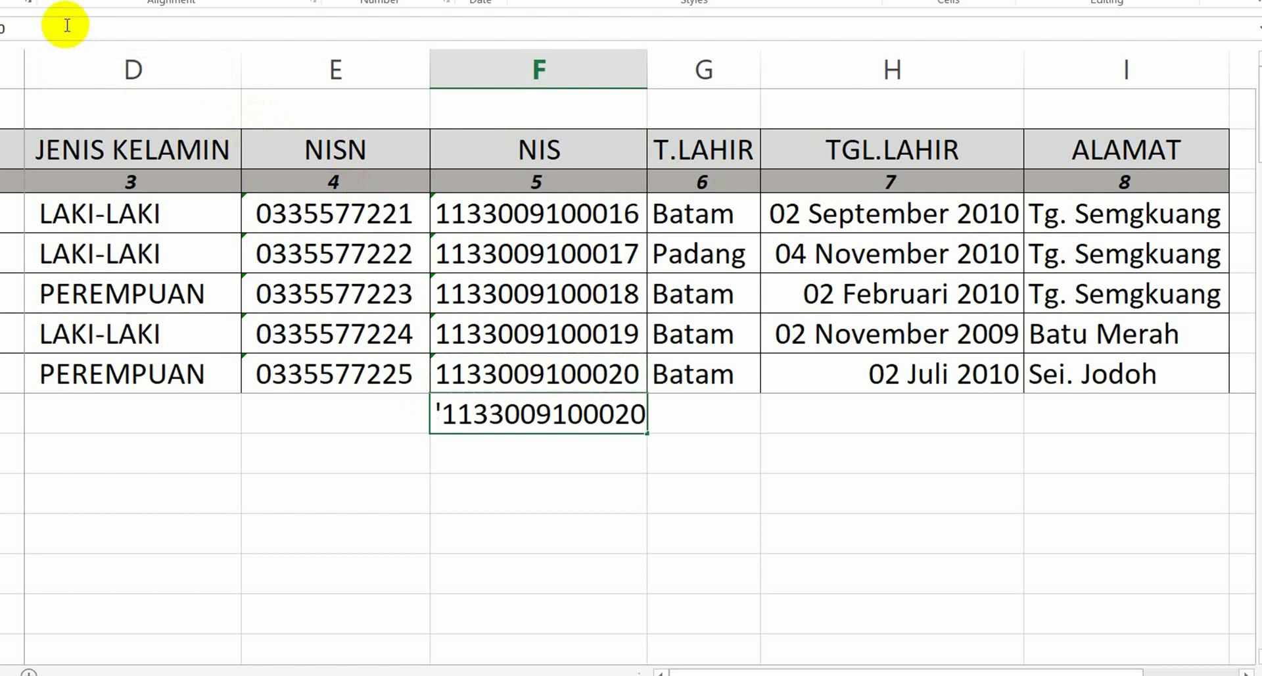
key("End")
key("BackSpace")
type("3")
key("Return")
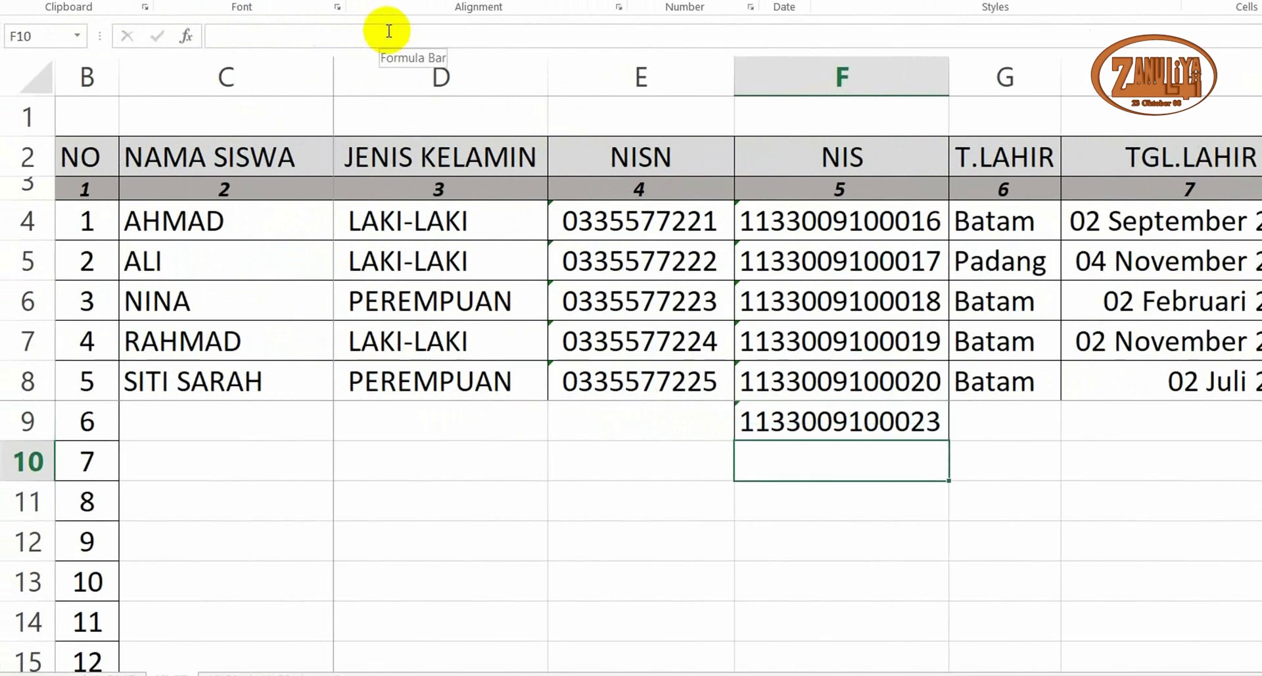
Copy the H28 formula down through H43 so the numeric NIS column covers all twenty student rows
scroll(1008, 479, "down", 5)
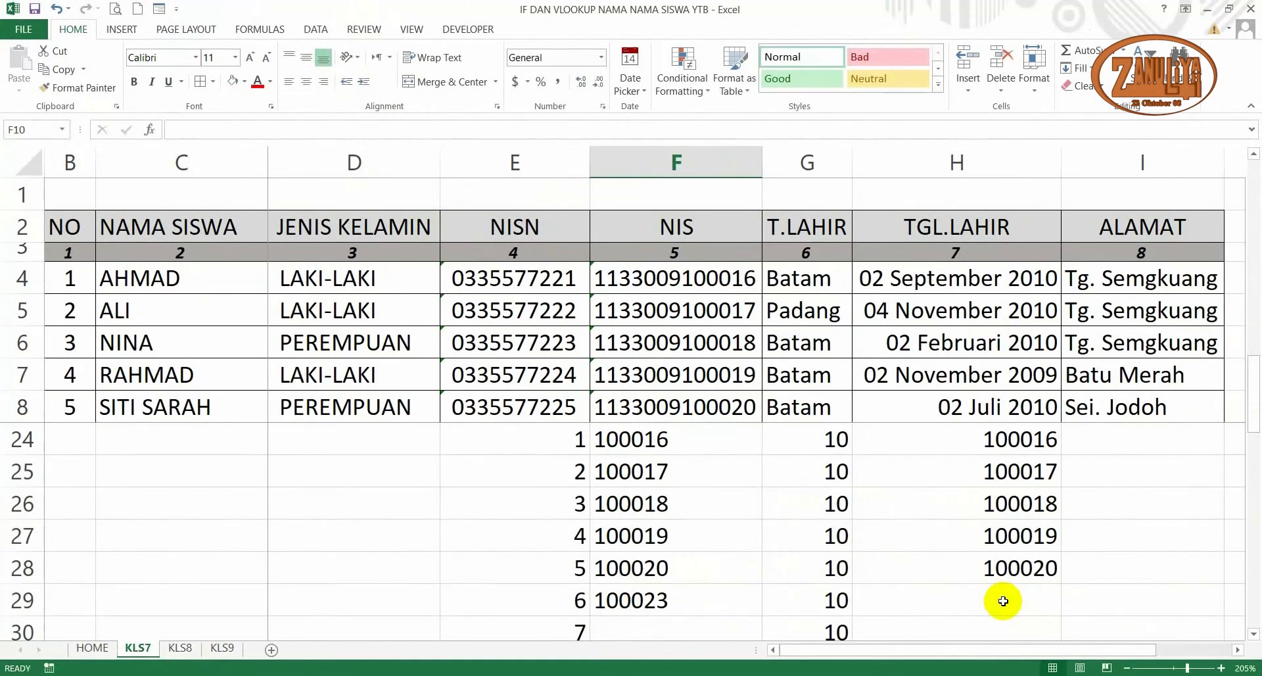
left_click(1003, 601)
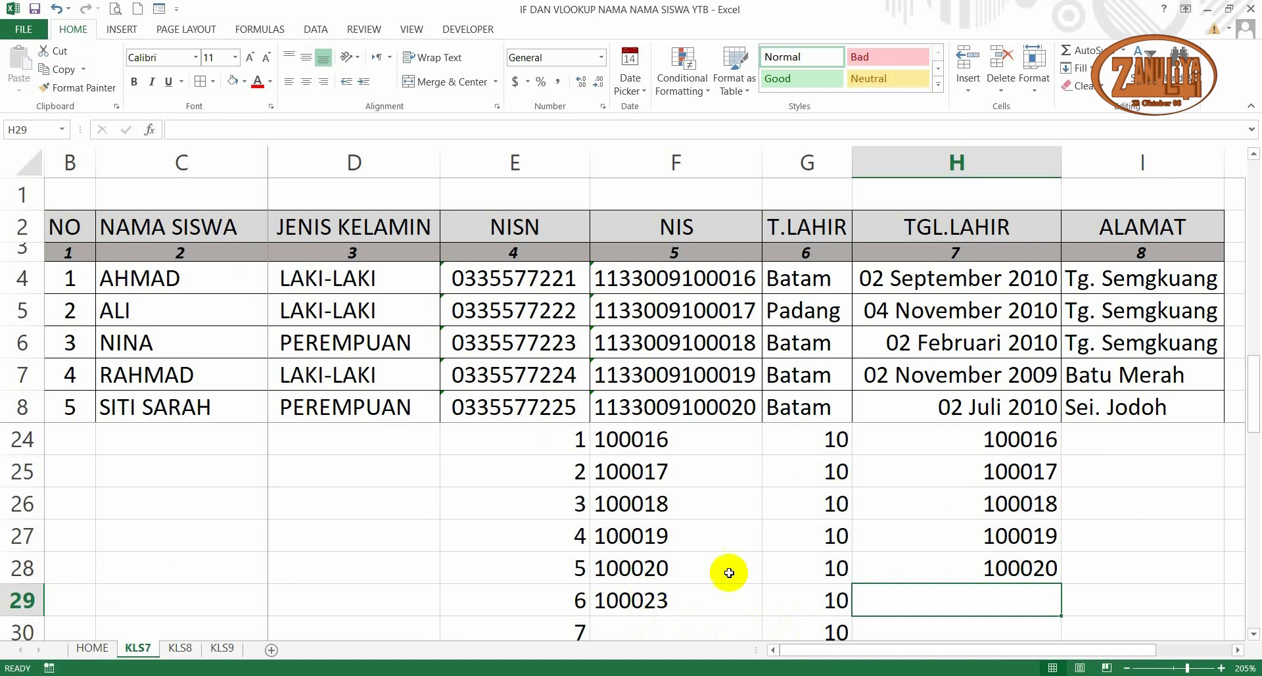
scroll(767, 531, "up", 5)
scroll(778, 531, "down", 4)
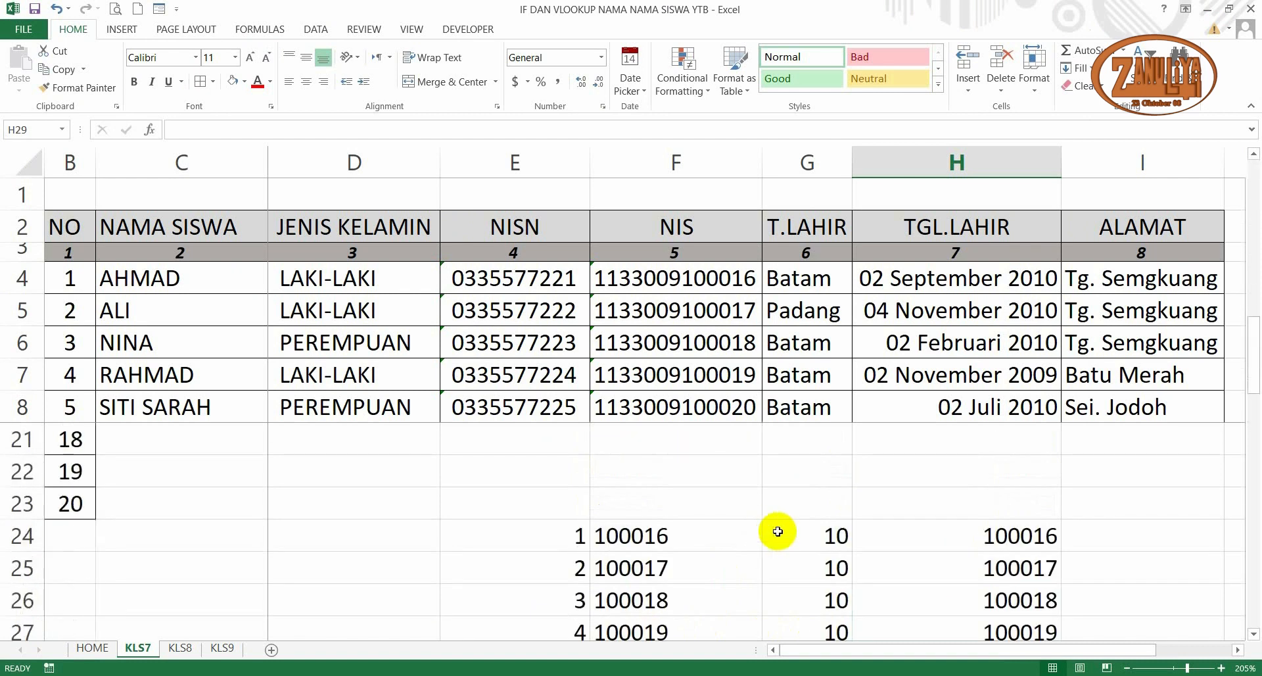
scroll(777, 532, "down", 2)
left_click(988, 467)
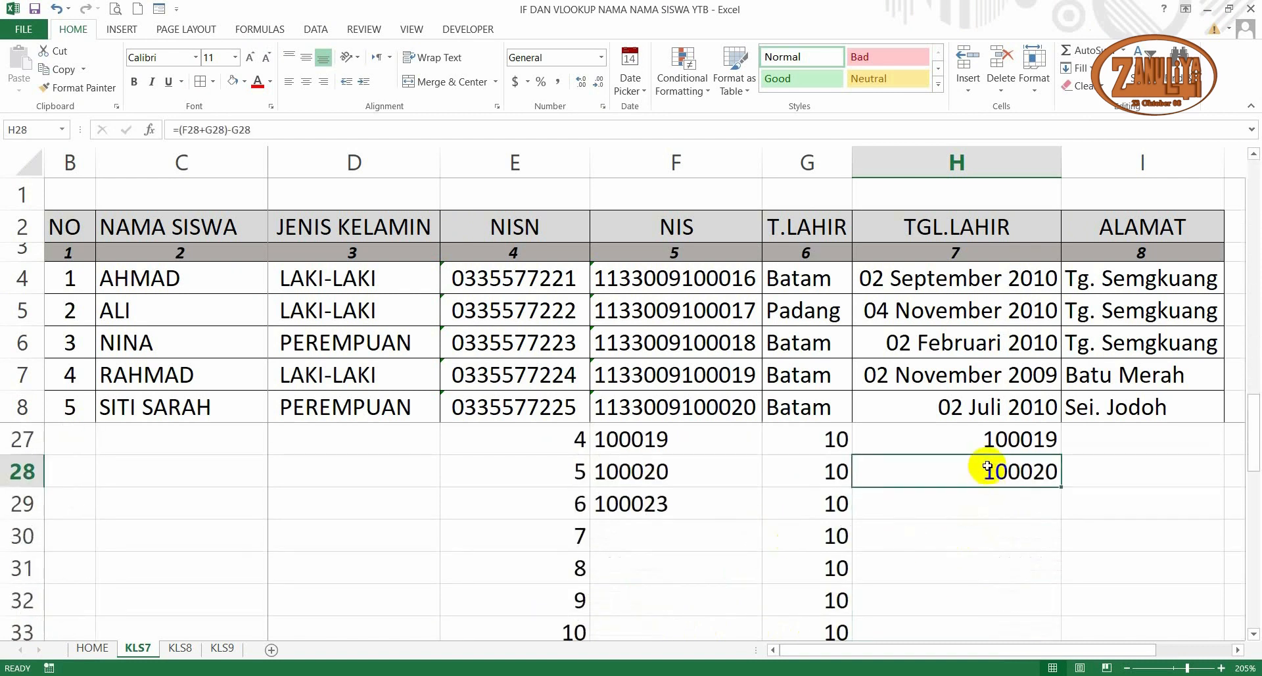
key("ctrl+c")
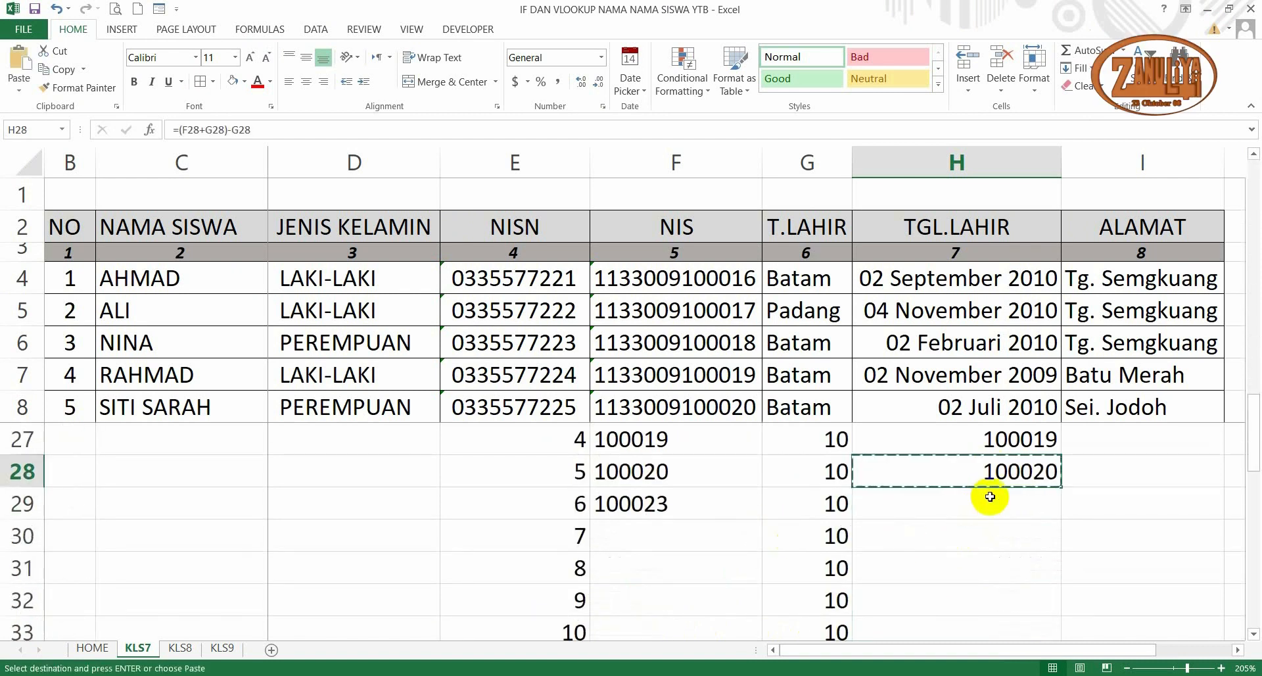
scroll(990, 497, "down", 4)
left_click(986, 574, "shift")
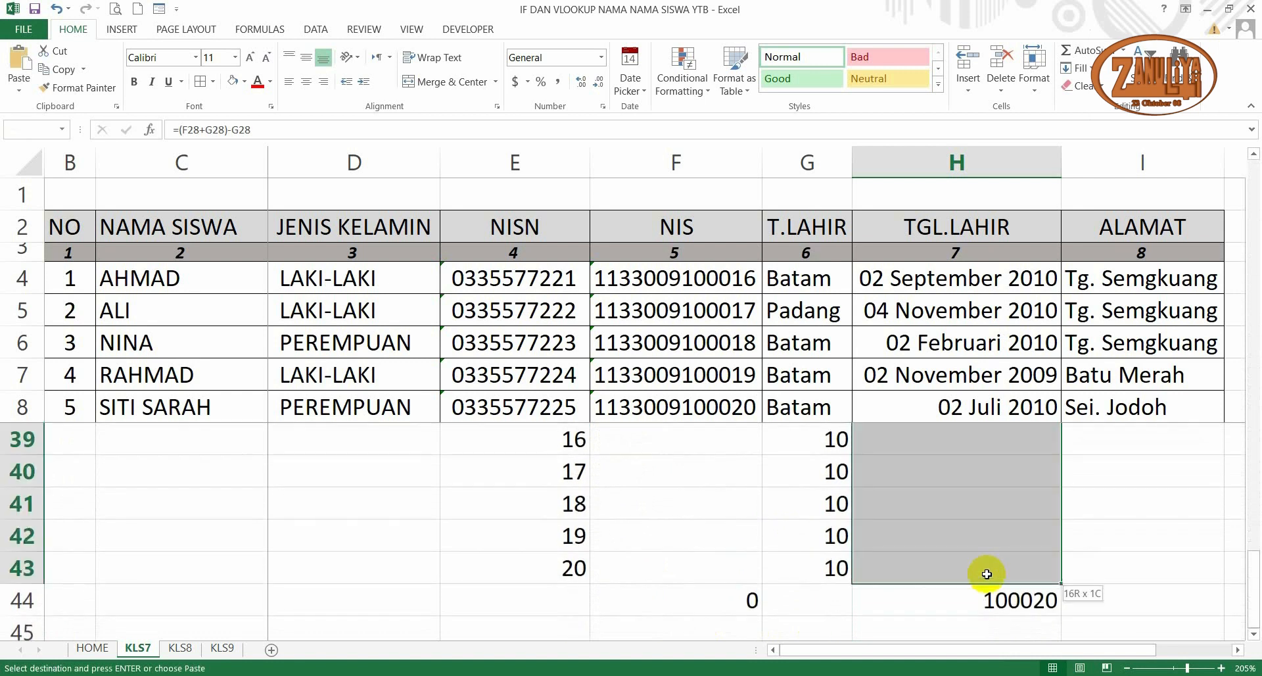
key("Return")
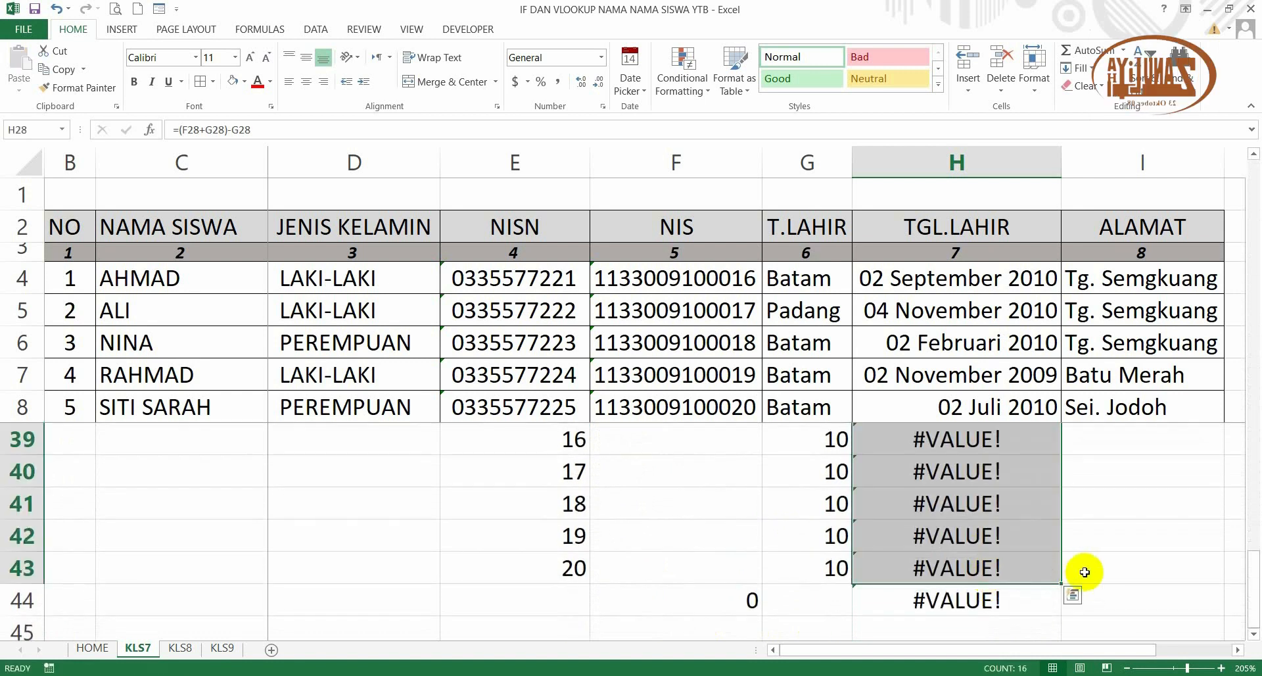
left_click(1128, 553)
Check the MAX formula in H44 and the results of the copied formulas in H24:H43
scroll(1051, 556, "down", 2)
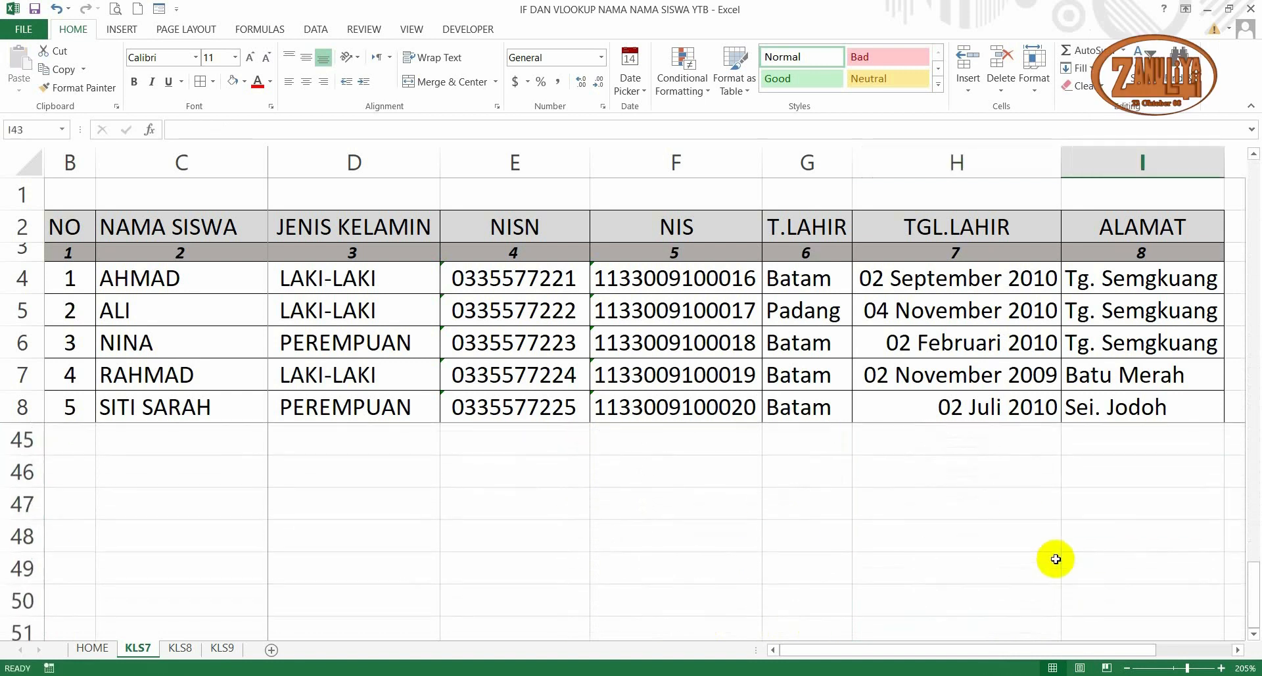
scroll(1056, 559, "up", 1)
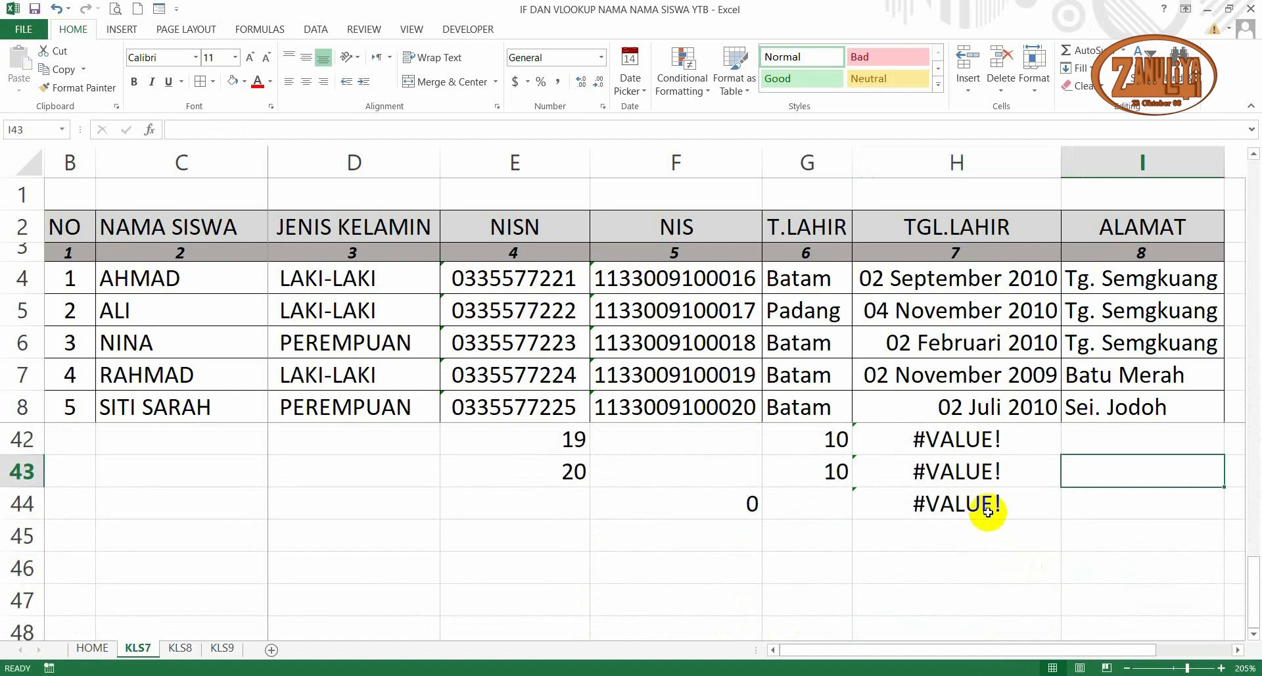
left_click(990, 504)
scroll(986, 549, "up", 3)
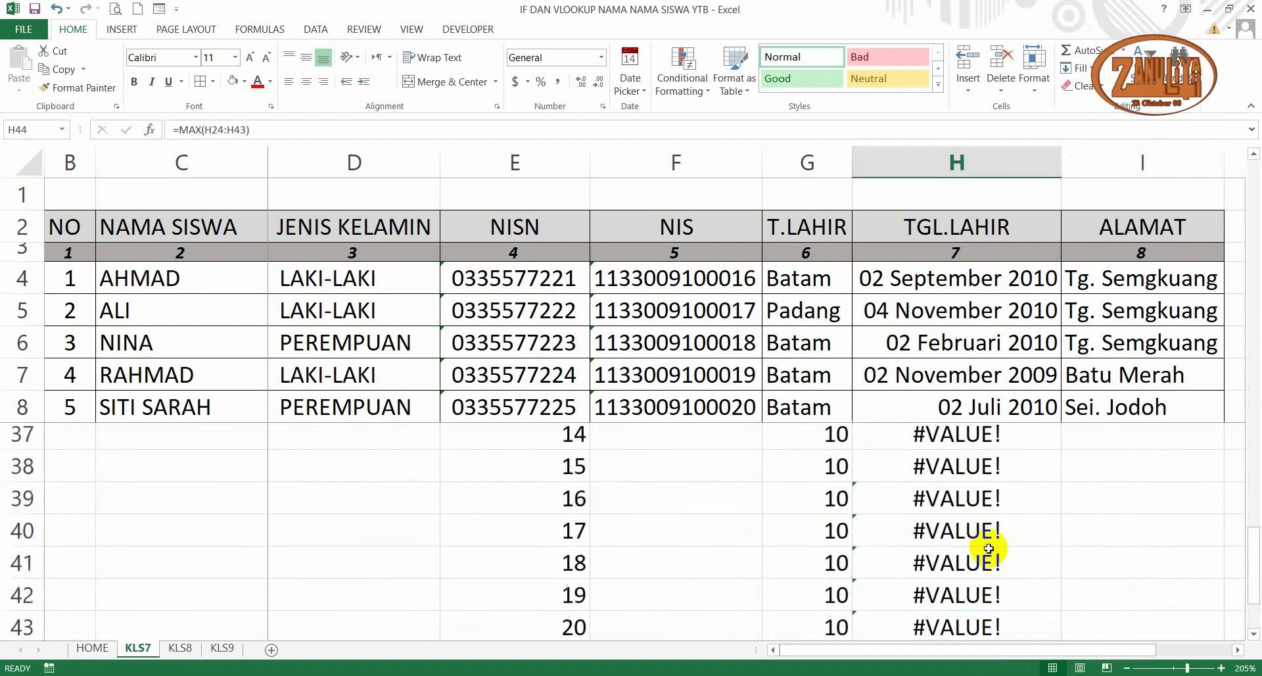
scroll(989, 549, "up", 2)
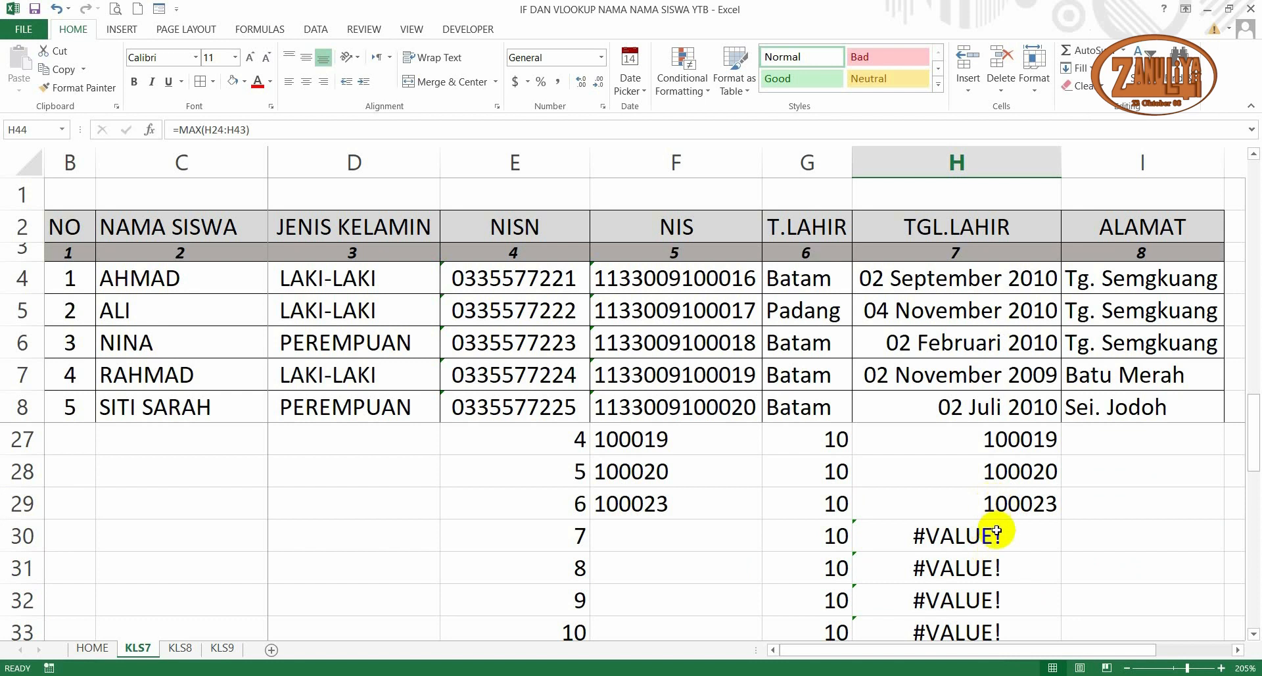
scroll(996, 535, "up", 2)
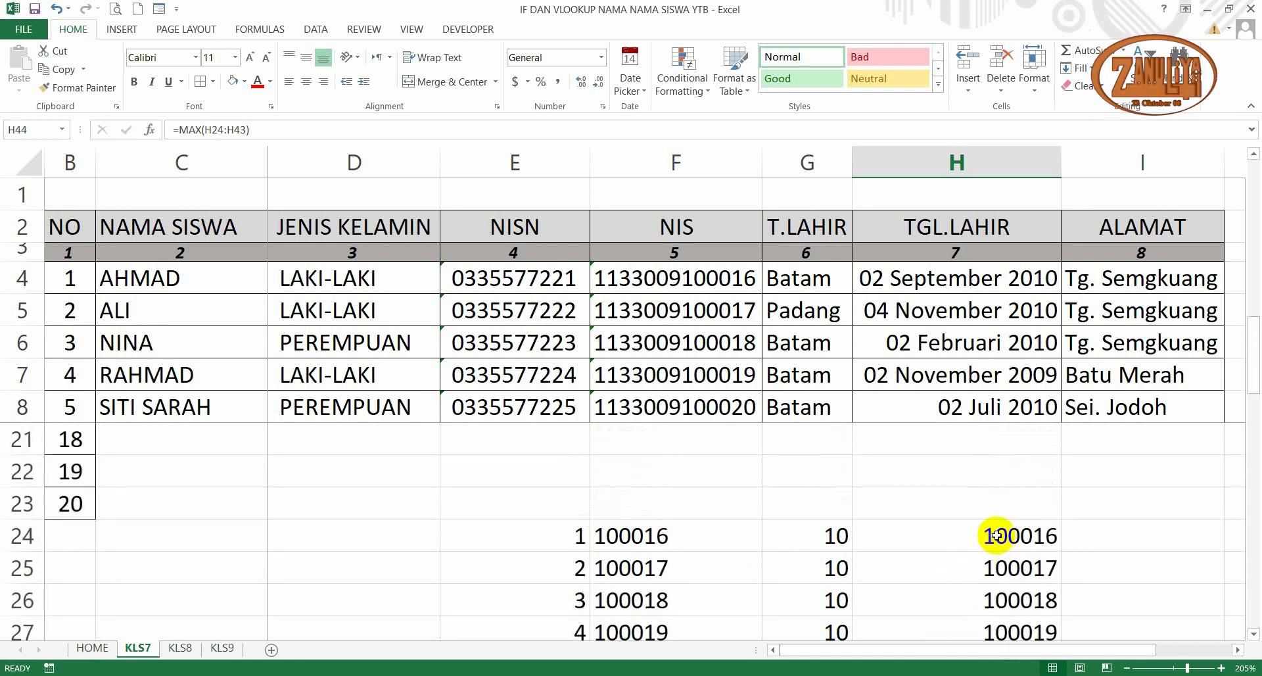
scroll(996, 535, "down", 1)
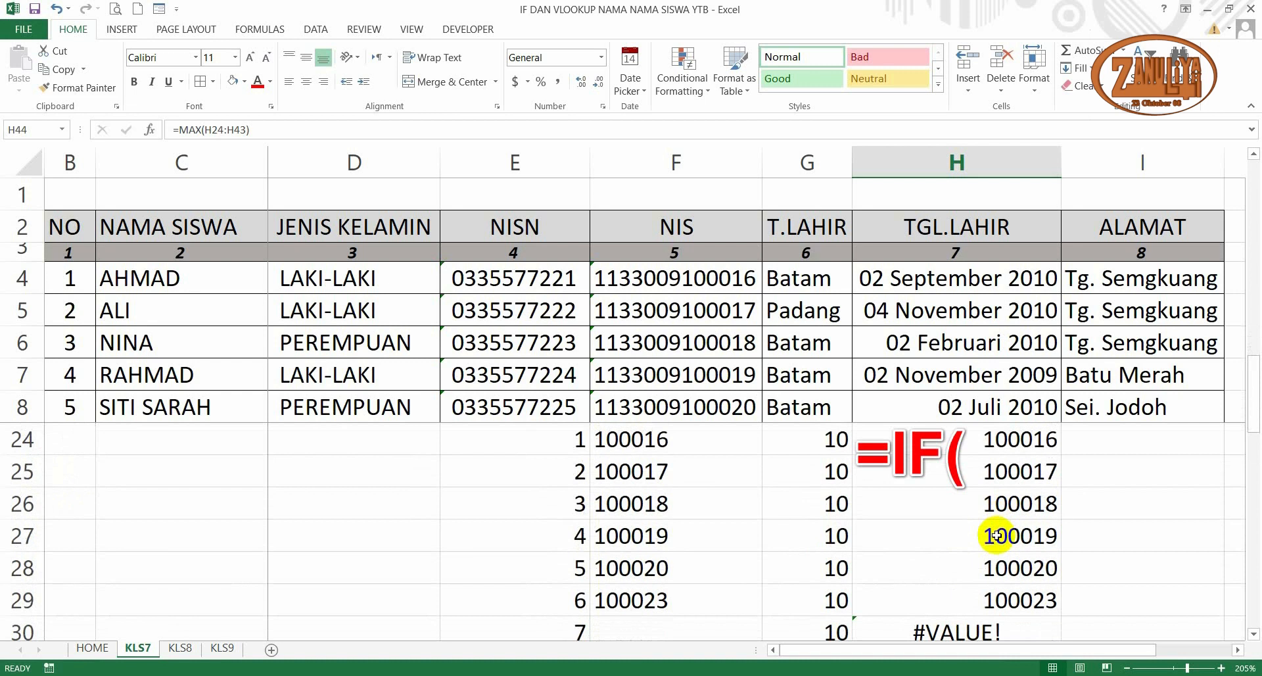
Open the formula in H24, the first cell of the numeric NIS column, for editing
scroll(997, 535, "up", 1)
left_click(996, 535)
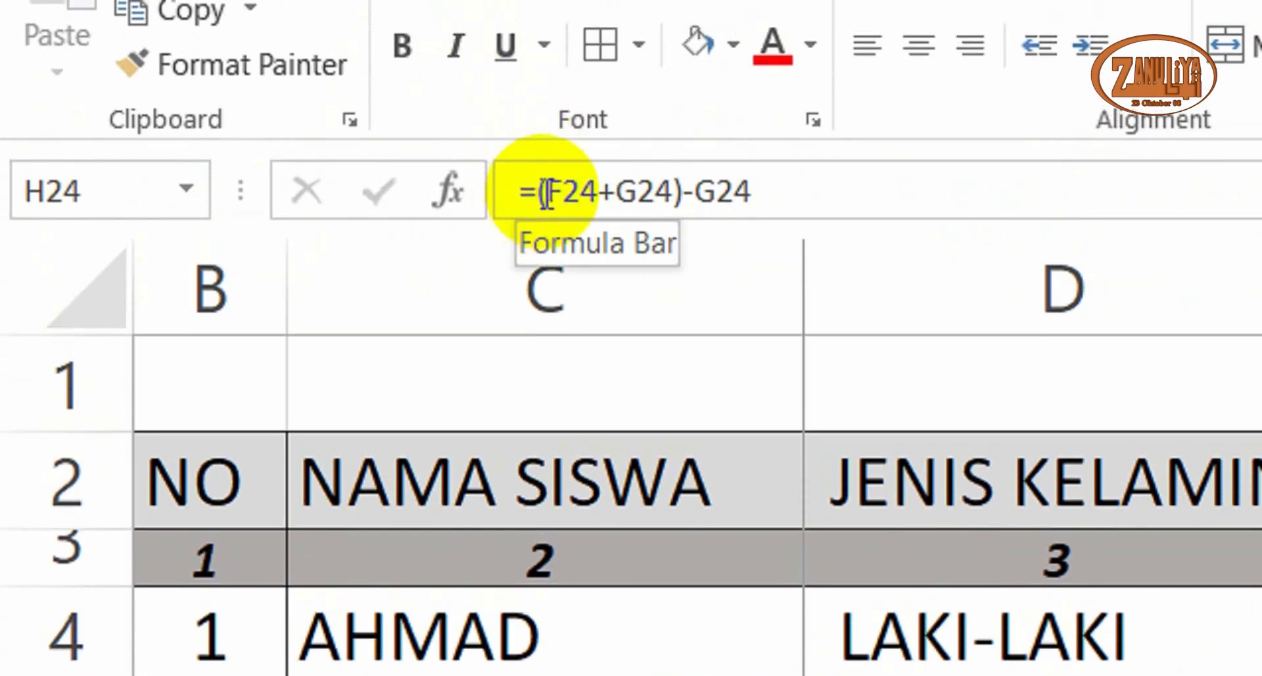
left_click(539, 192)
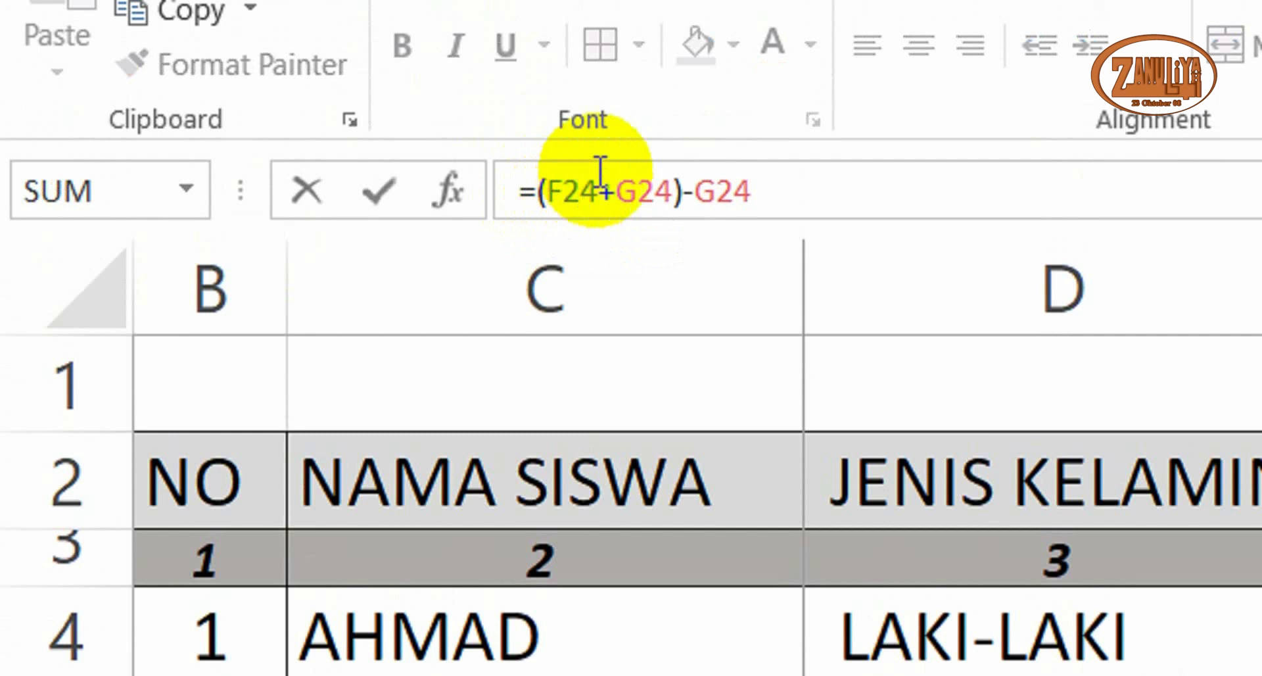
Wrap the formula in H24 in an IF test, making it =IF(F24="","",(F24+G24)-G24), and accept the closing-parenthesis correction
type("if")
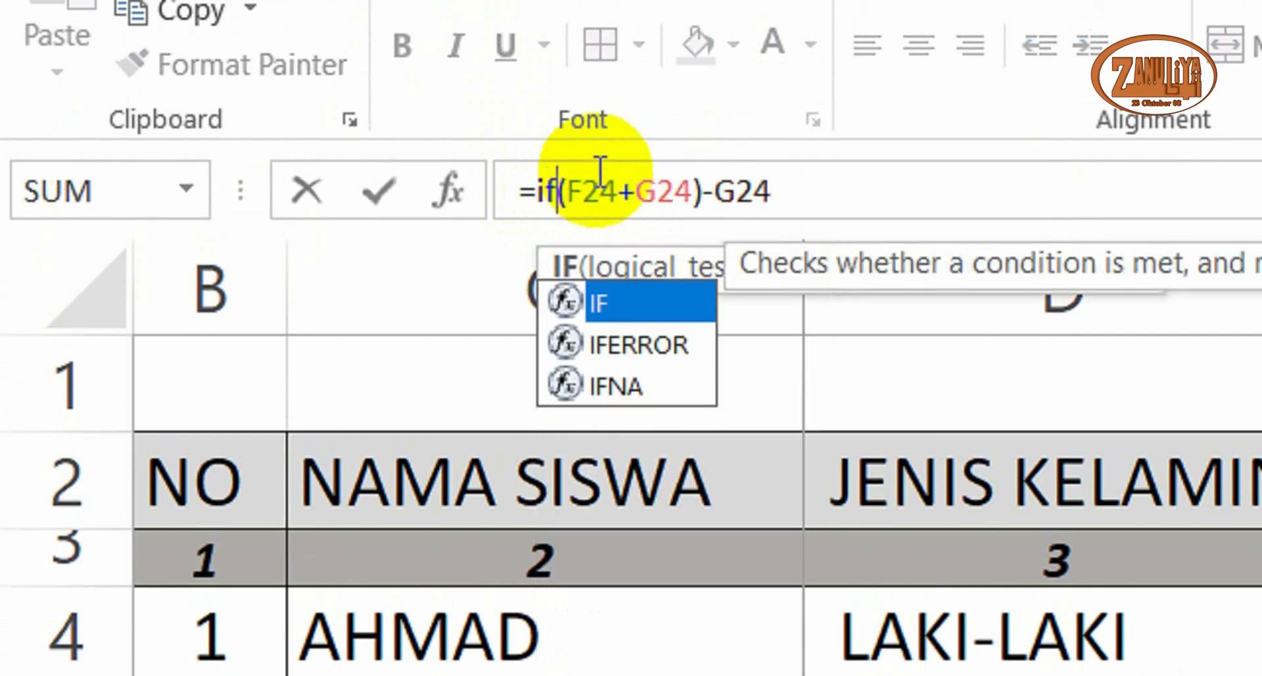
type("(")
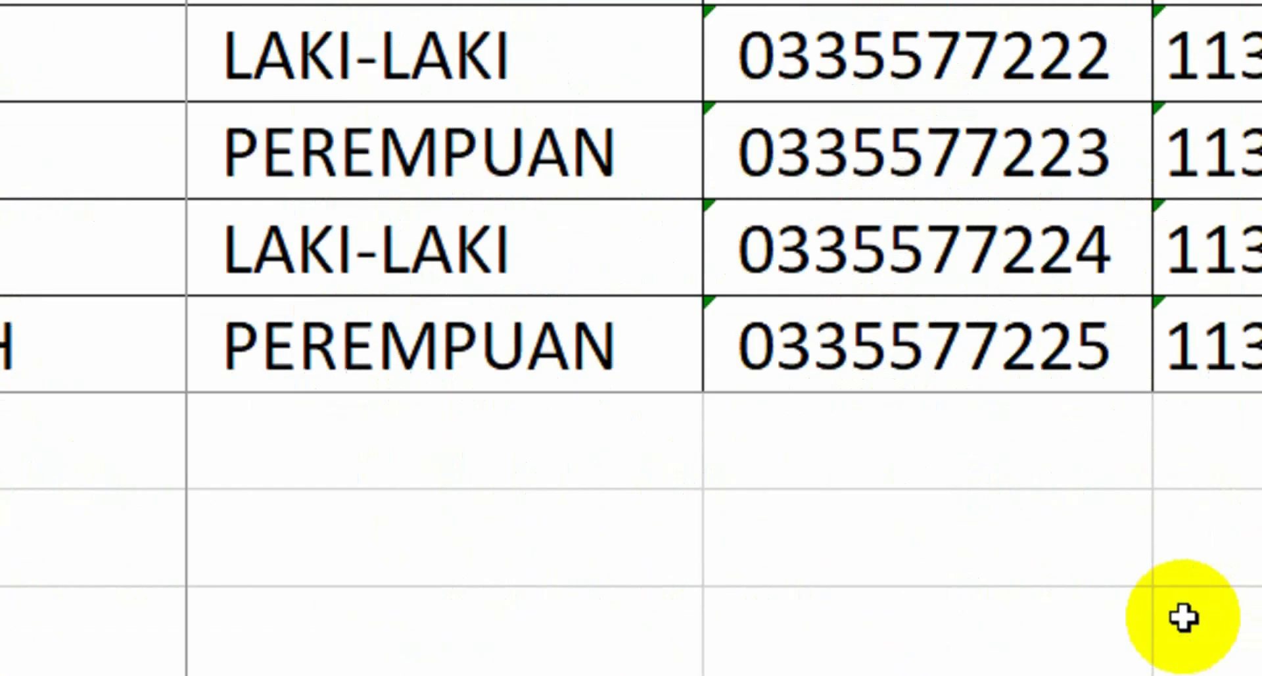
left_click(1087, 586)
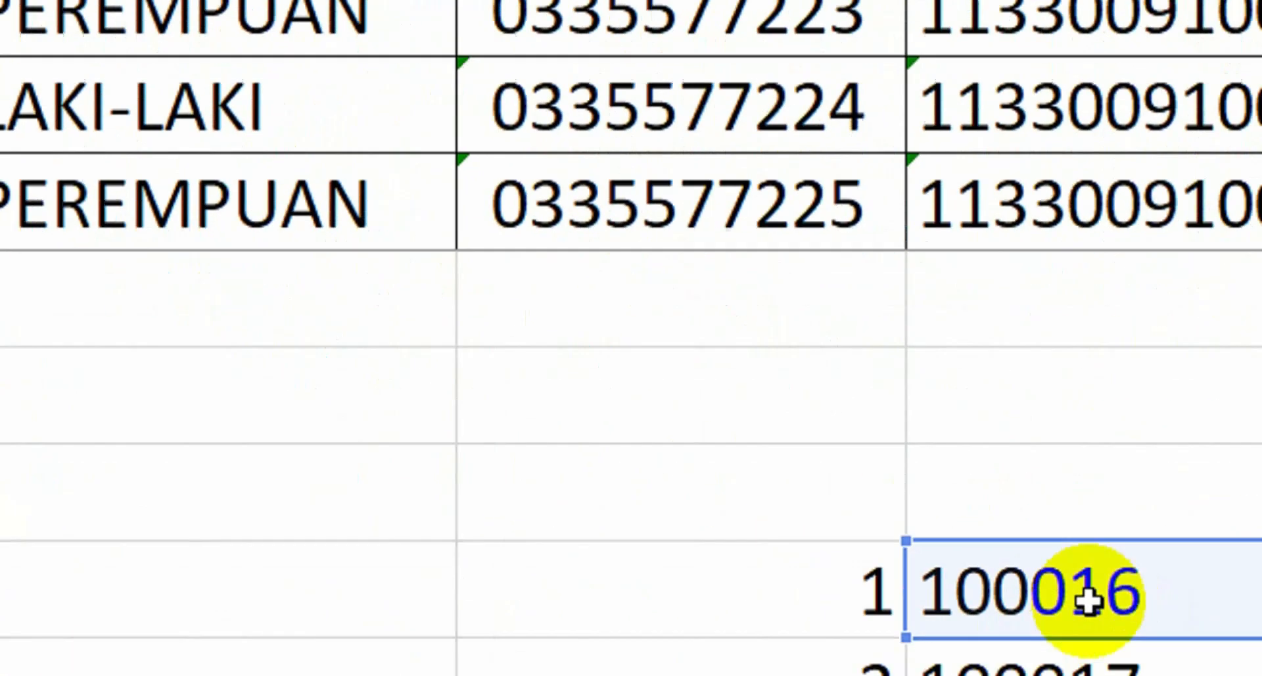
key("ctrl+c")
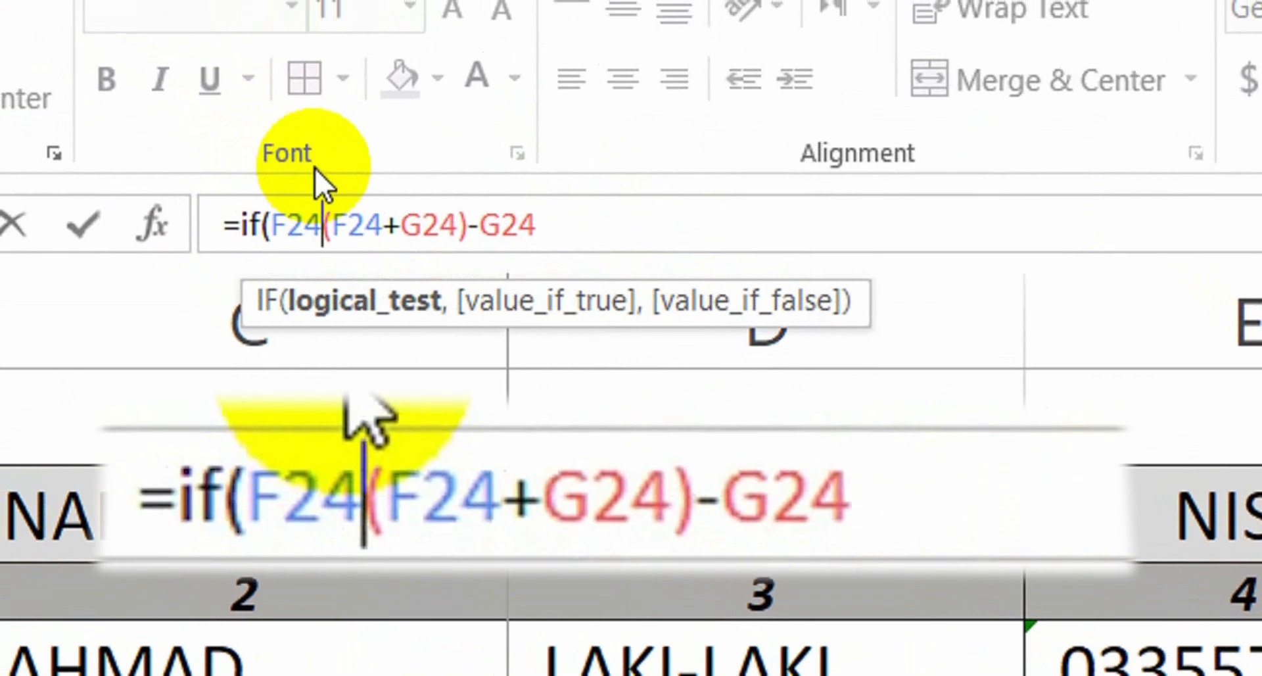
type("=")
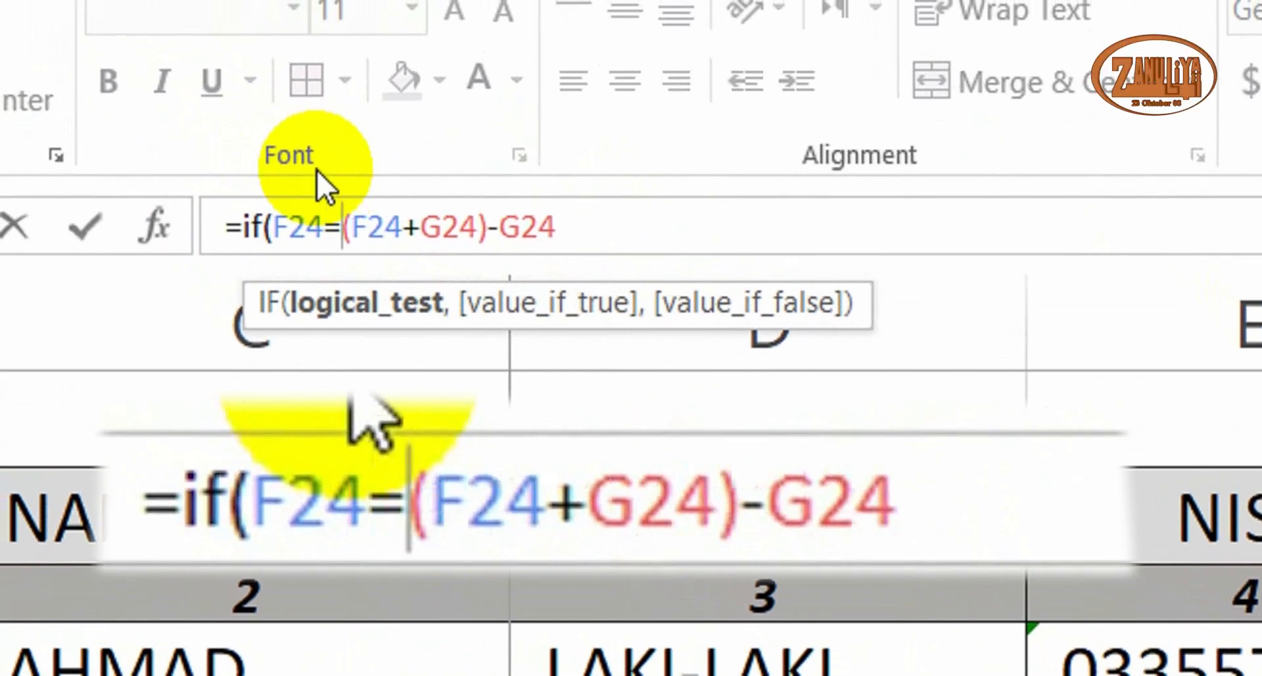
type("\"")
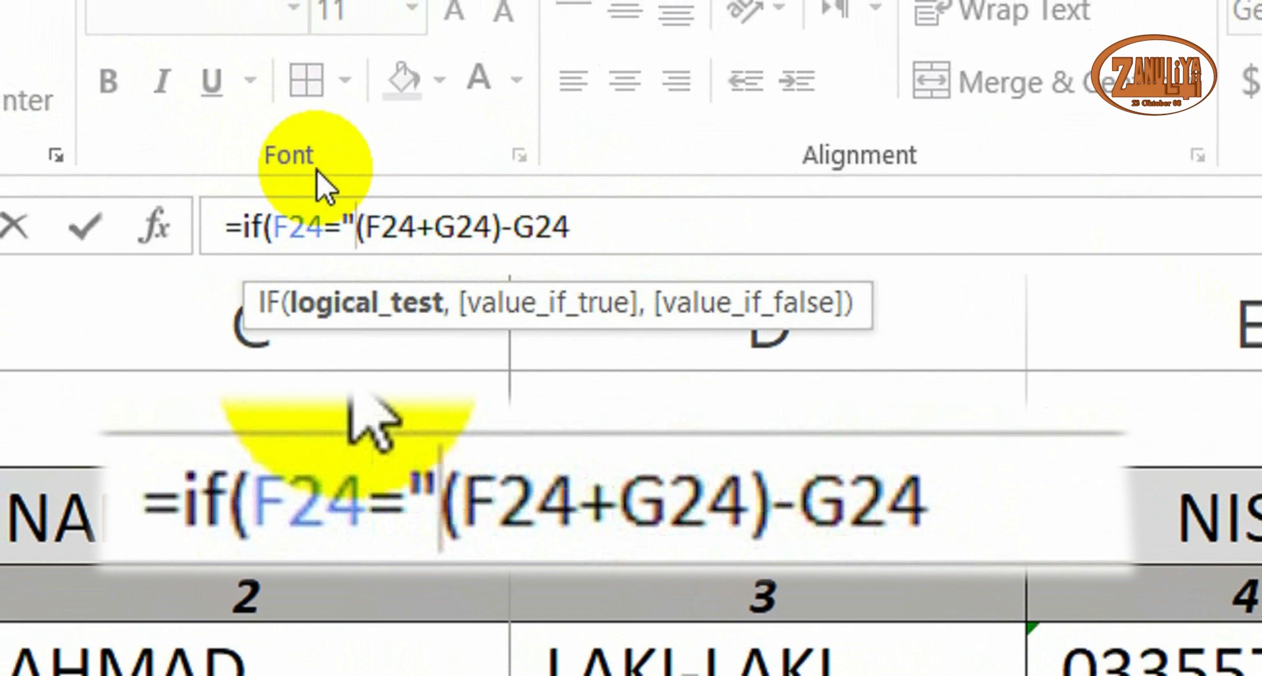
type("\"")
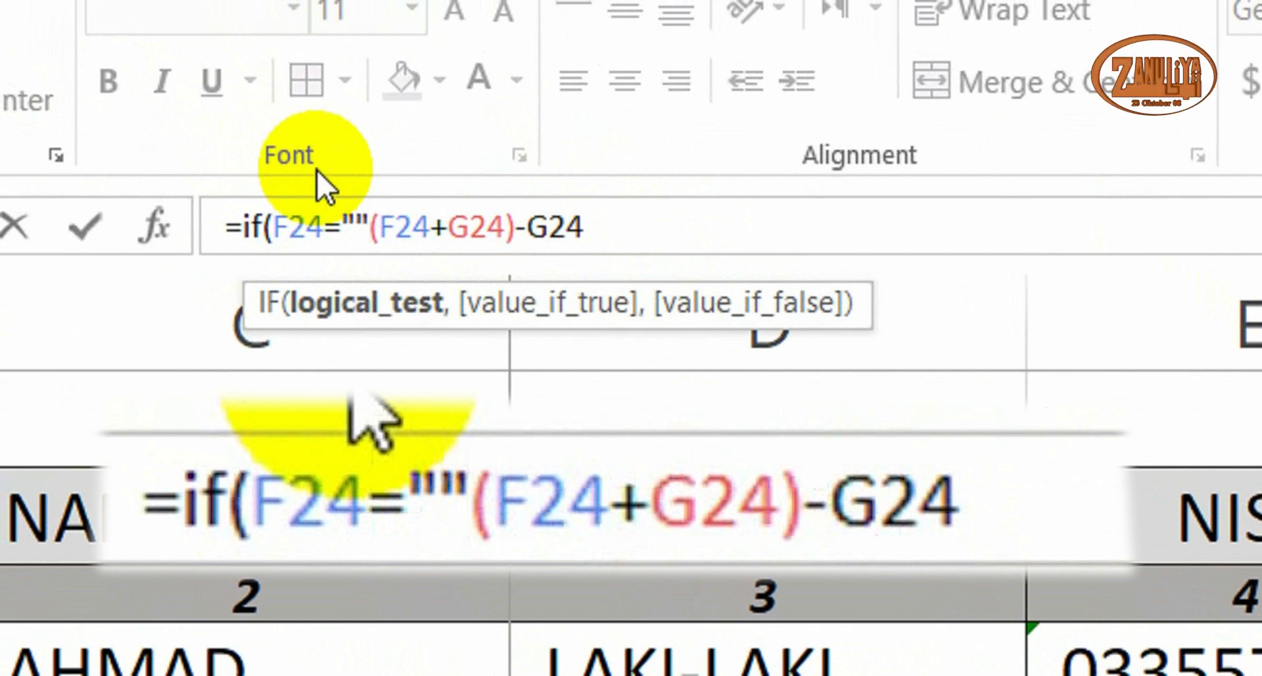
type(",")
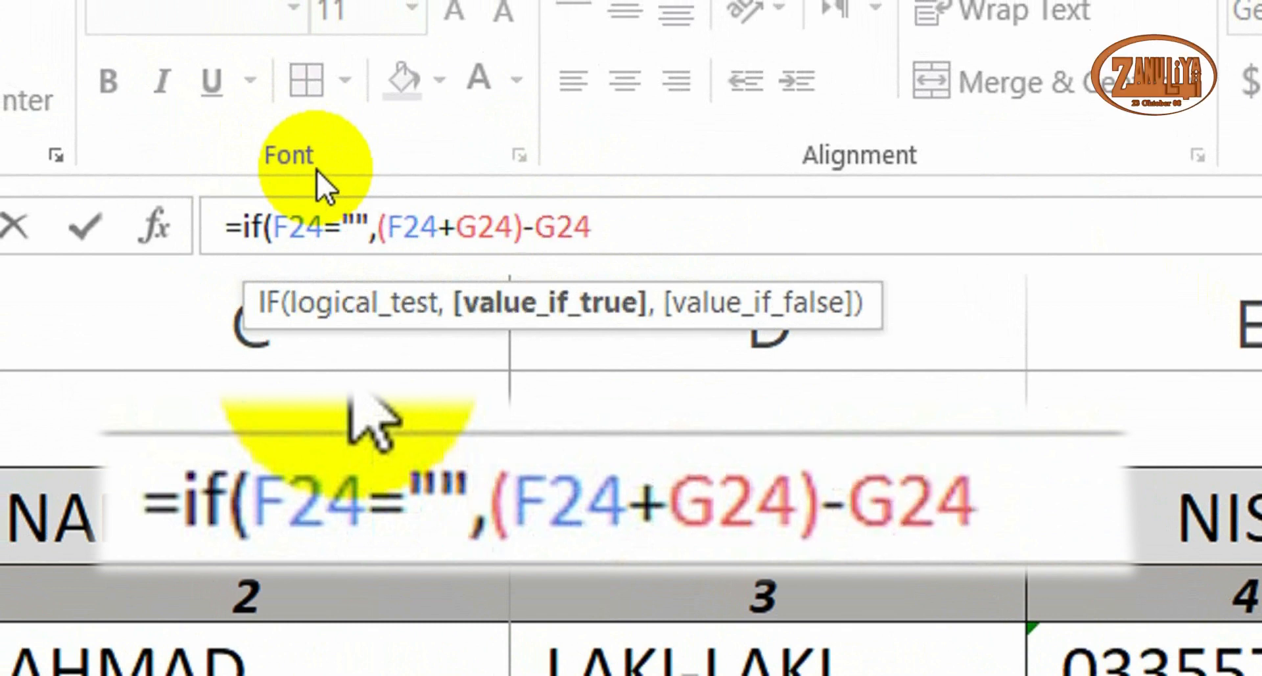
type("\"\"")
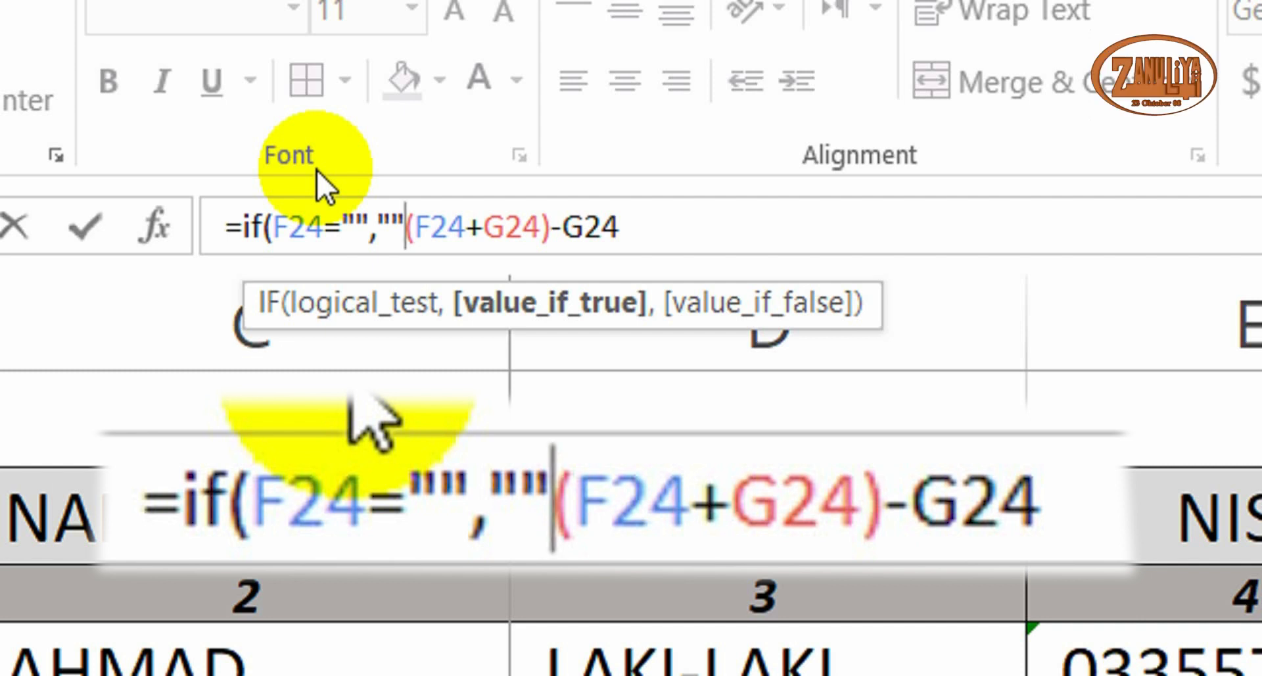
type(",")
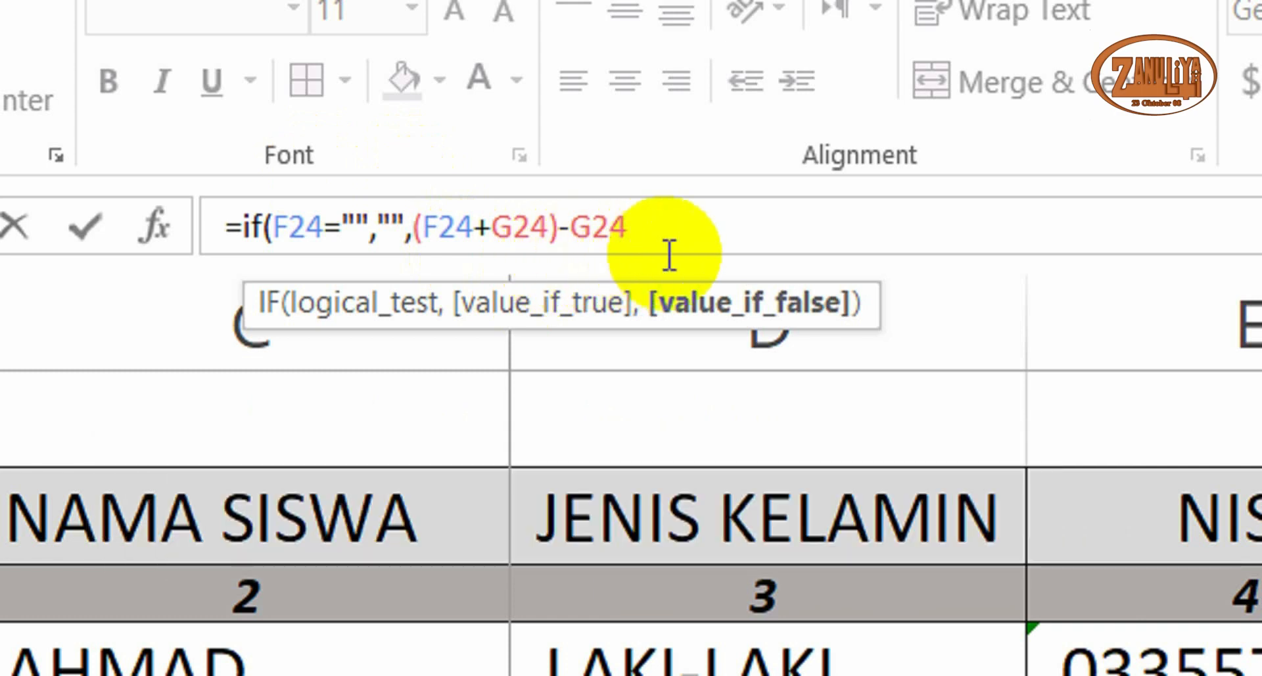
key("Return")
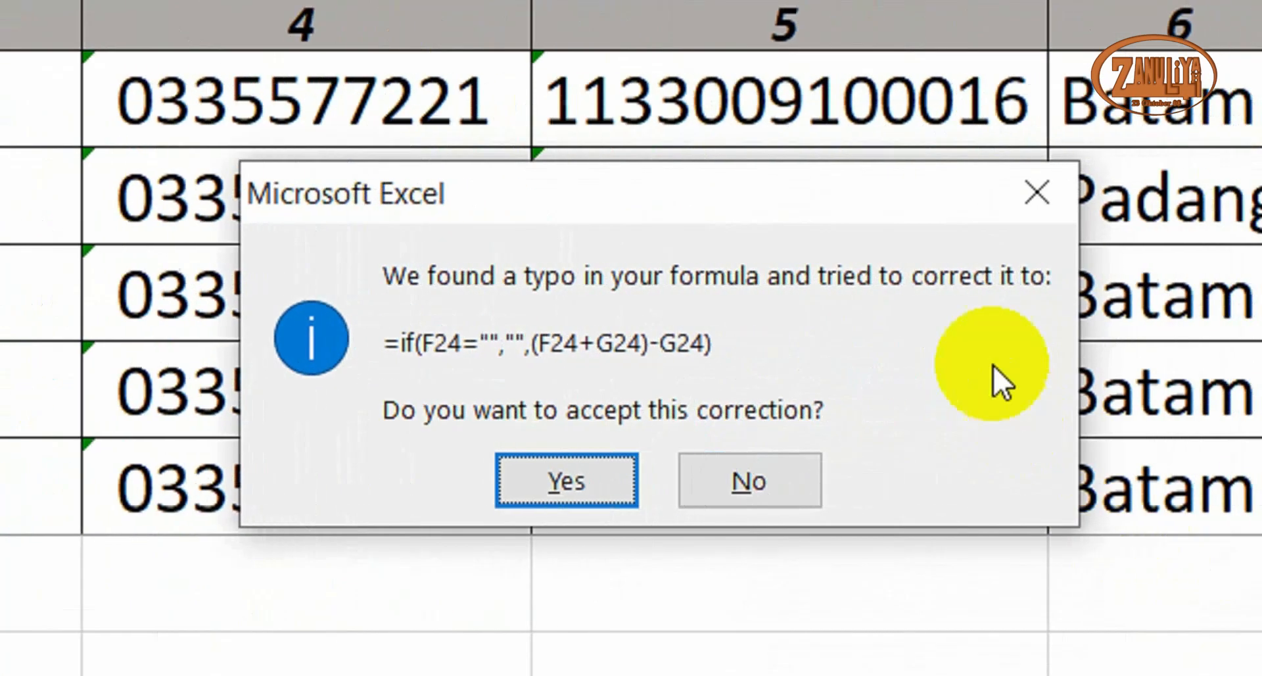
left_click(595, 487)
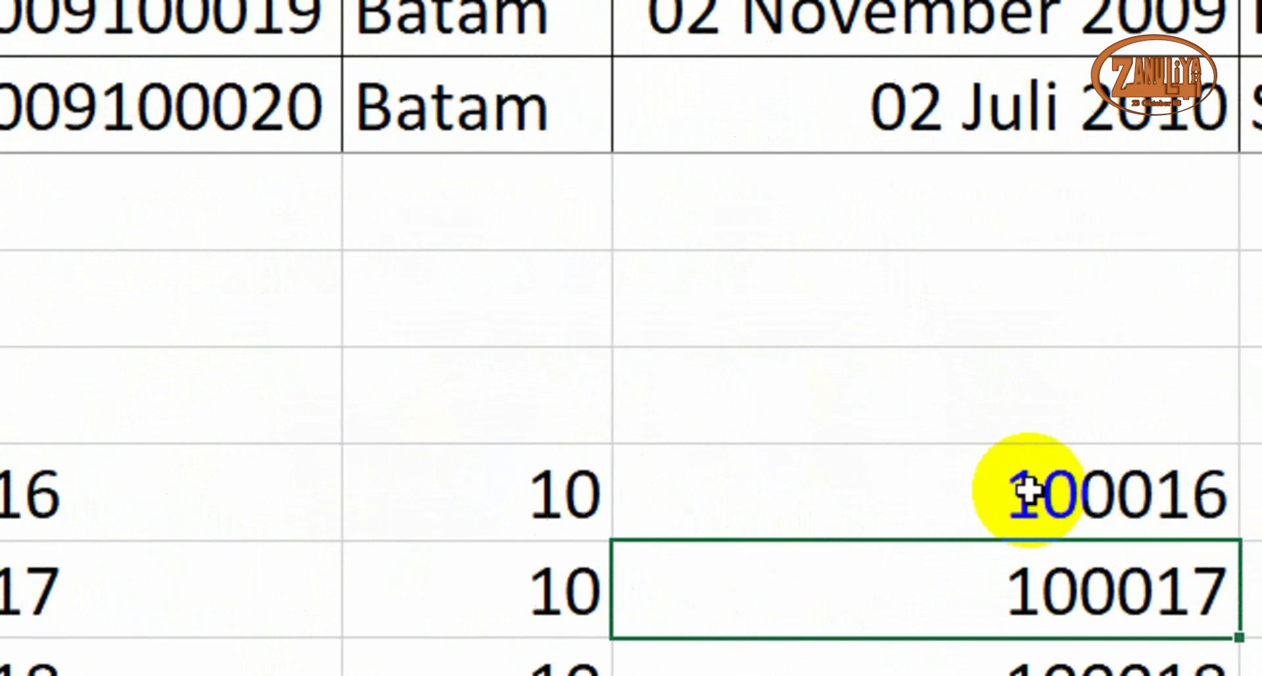
Copy the H24 formula over the range H24:H43
left_click(1175, 545)
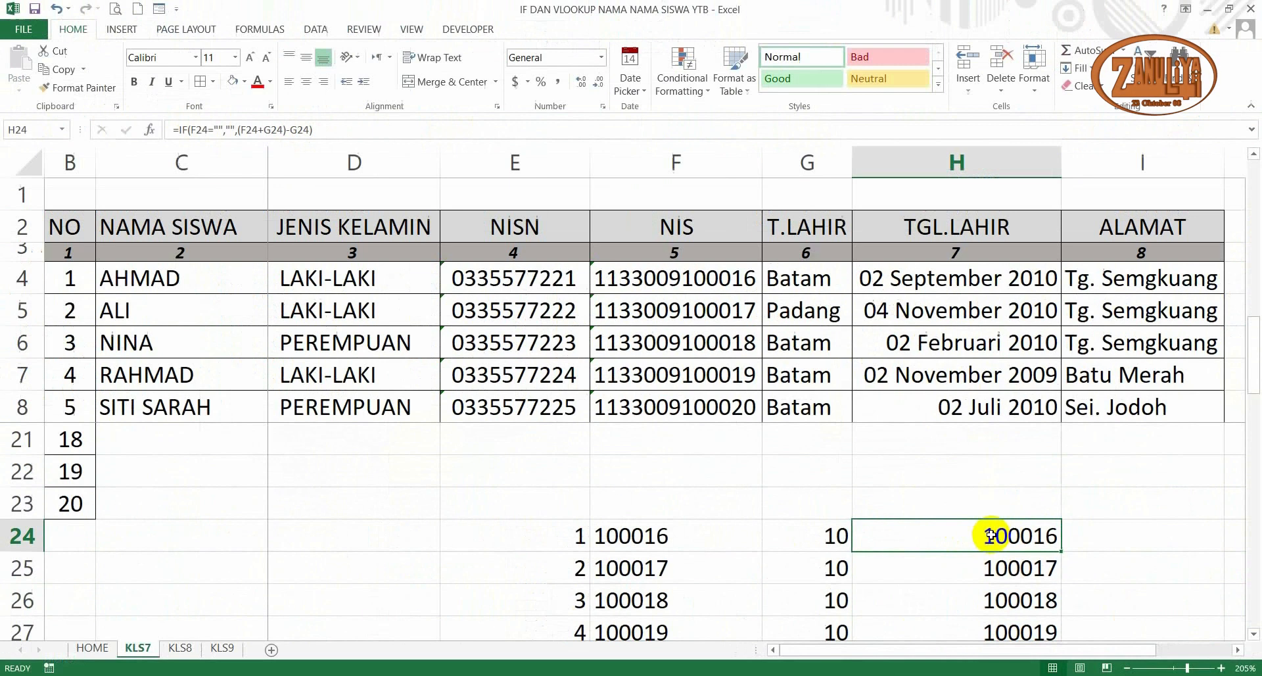
key("ctrl+c")
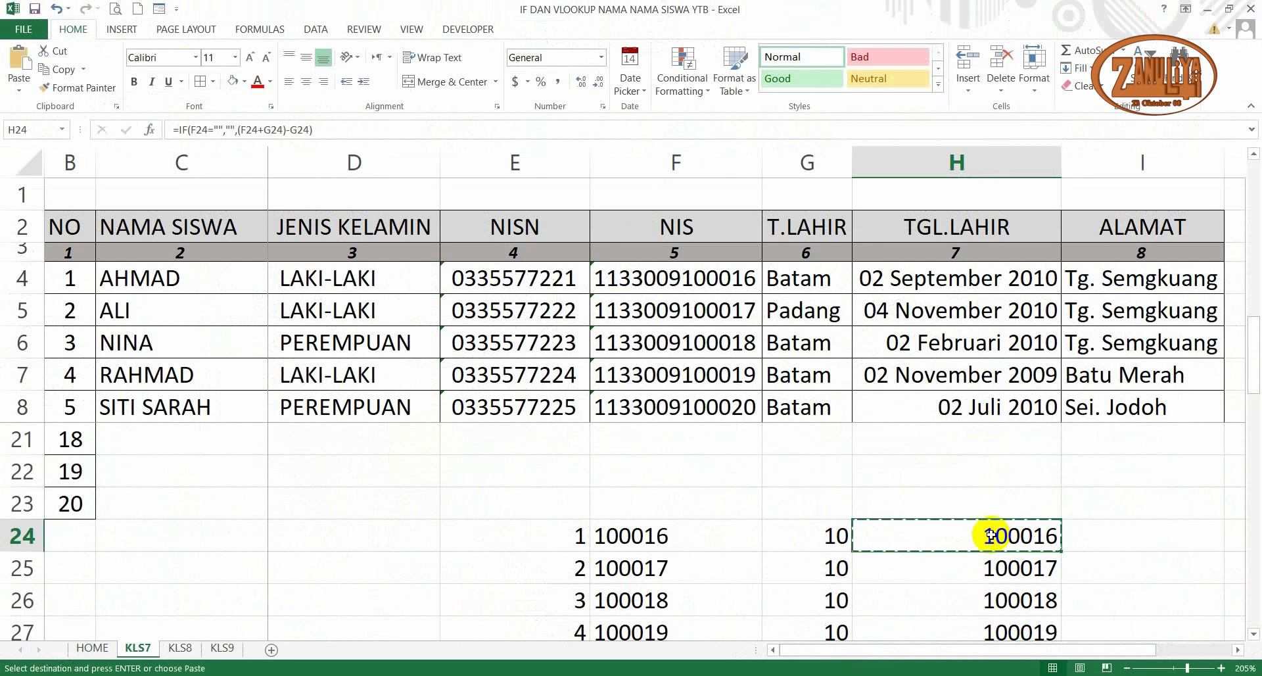
scroll(997, 531, "down", 7)
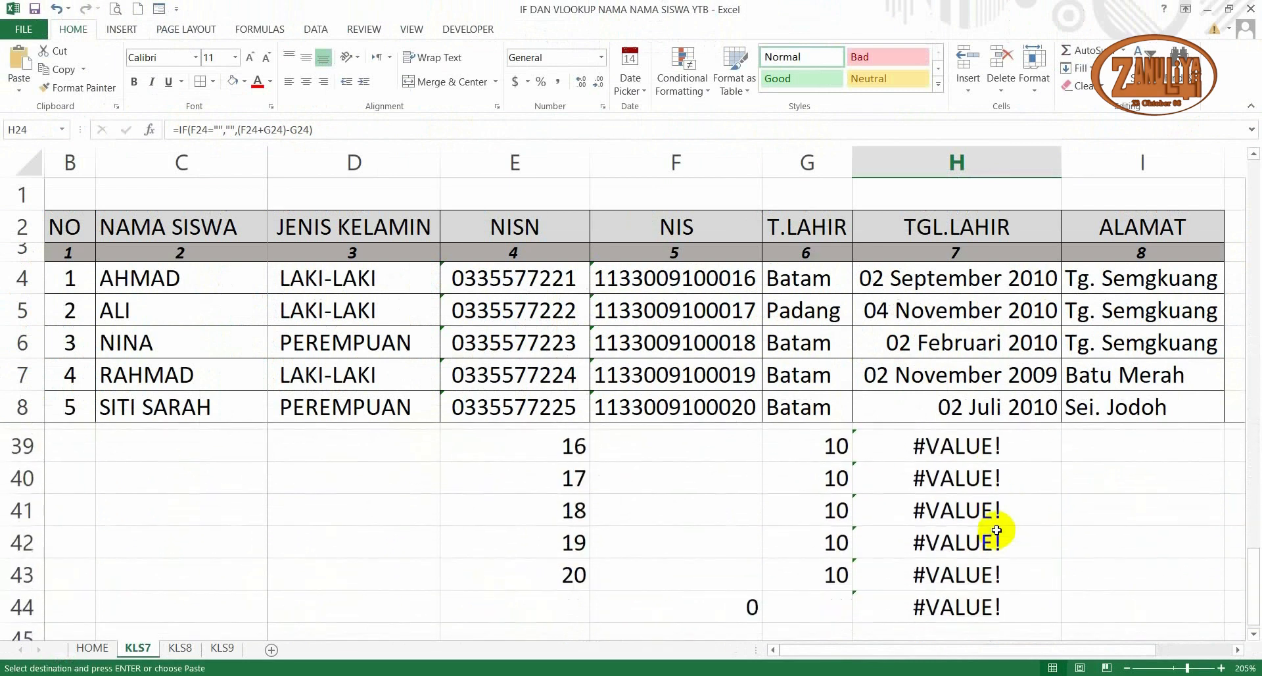
left_click(978, 473, "shift")
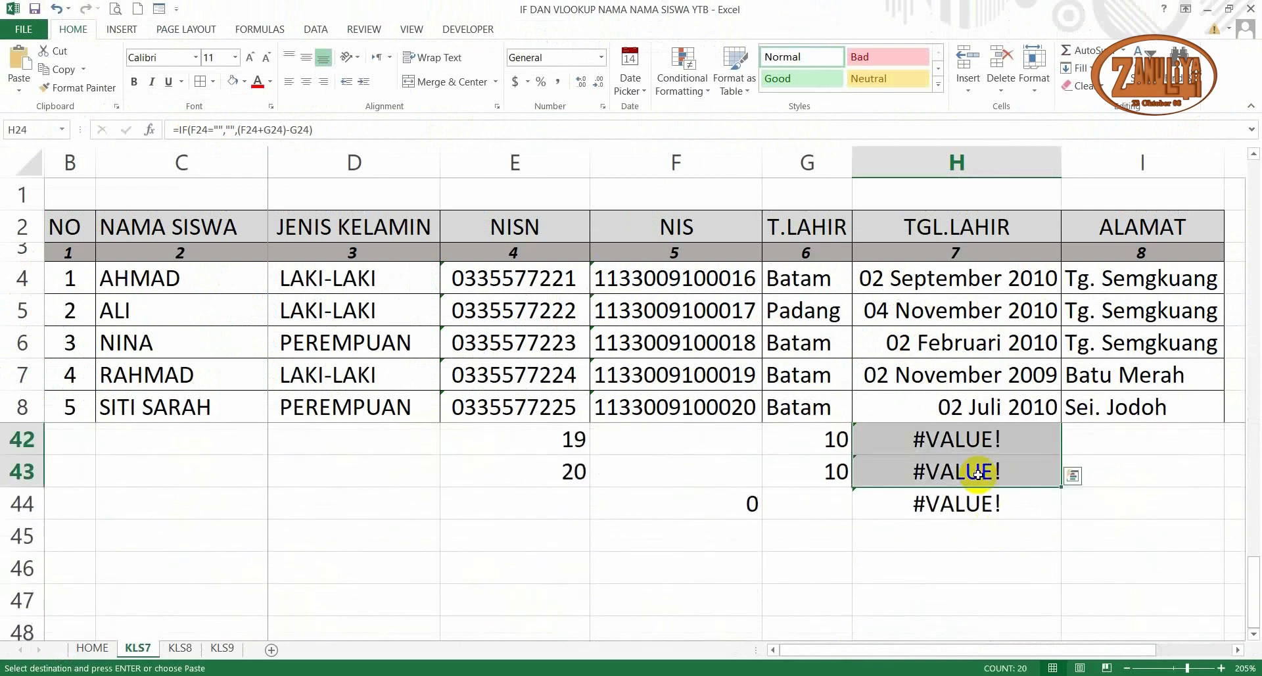
key("Return")
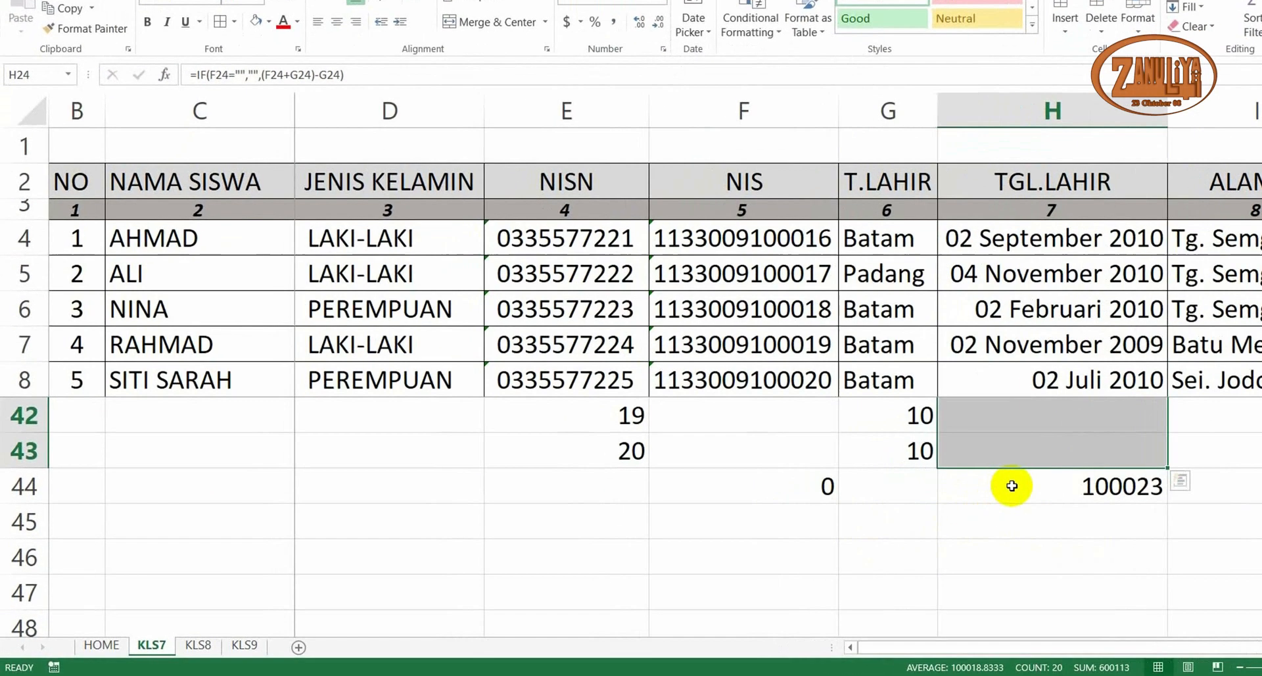
Check the MAX formula in H44, and clear the extra NIS entry in F9
left_click(919, 503)
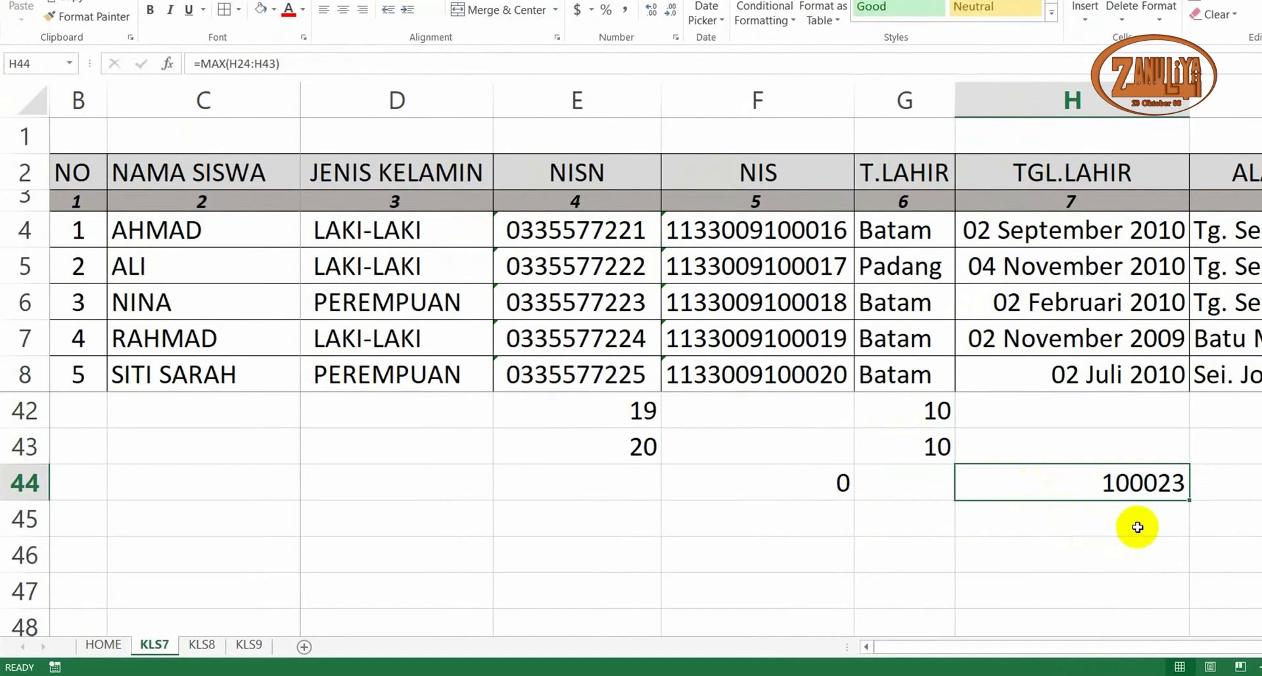
scroll(1188, 524, "up", 1)
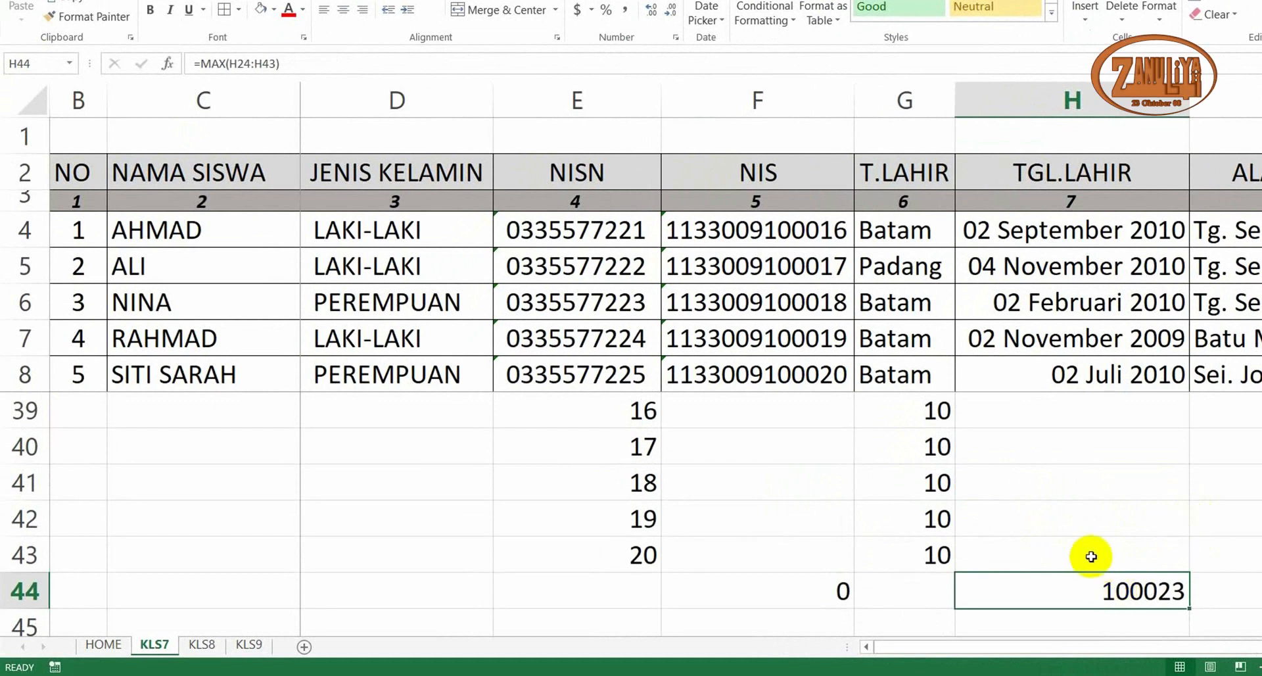
scroll(1111, 557, "up", 4)
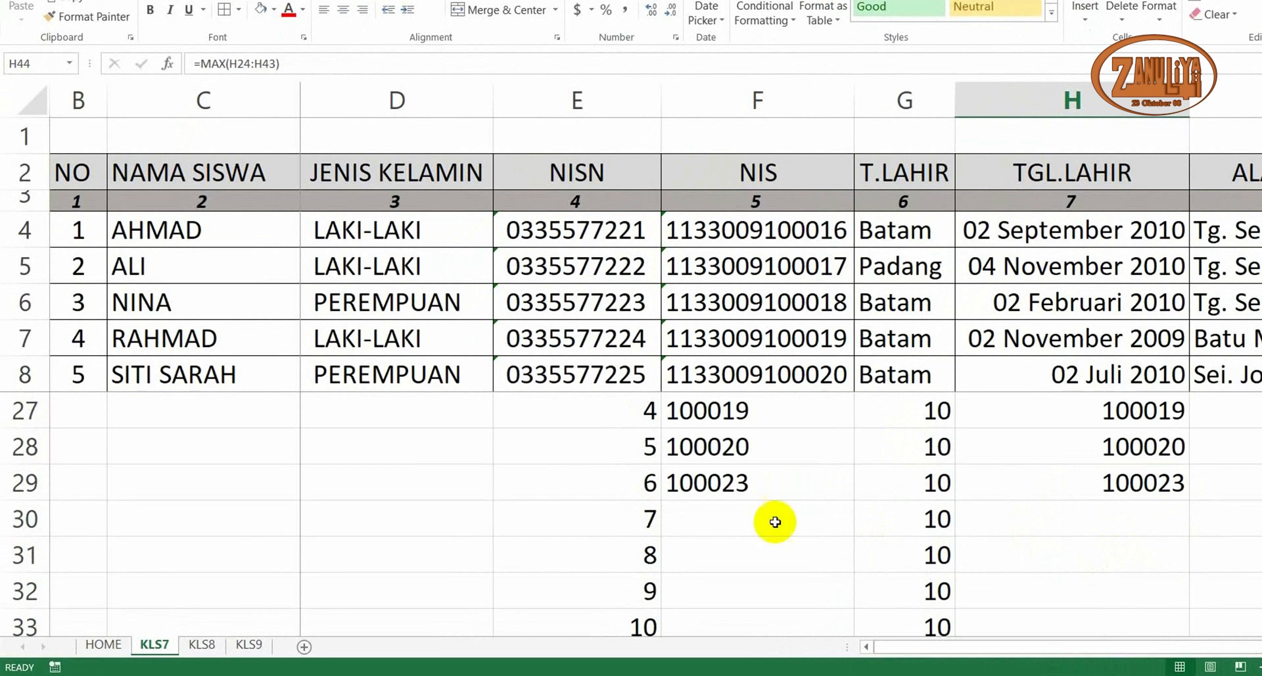
scroll(784, 493, "up", 4)
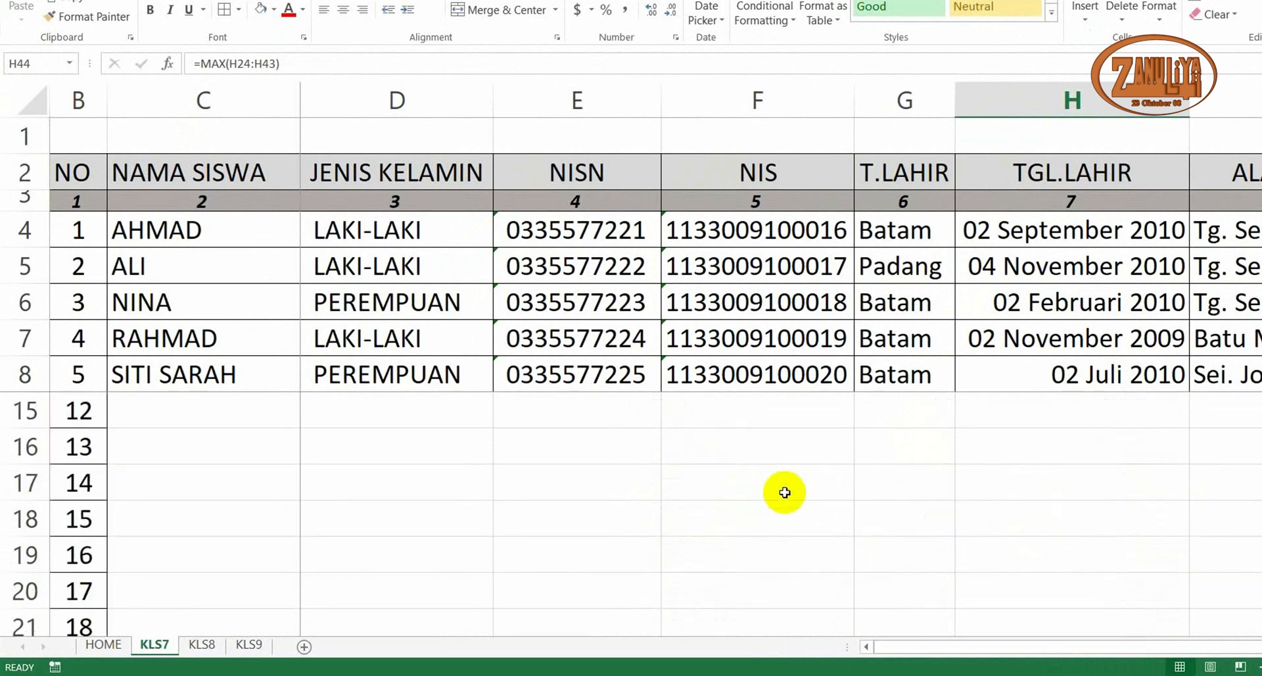
scroll(785, 493, "up", 2)
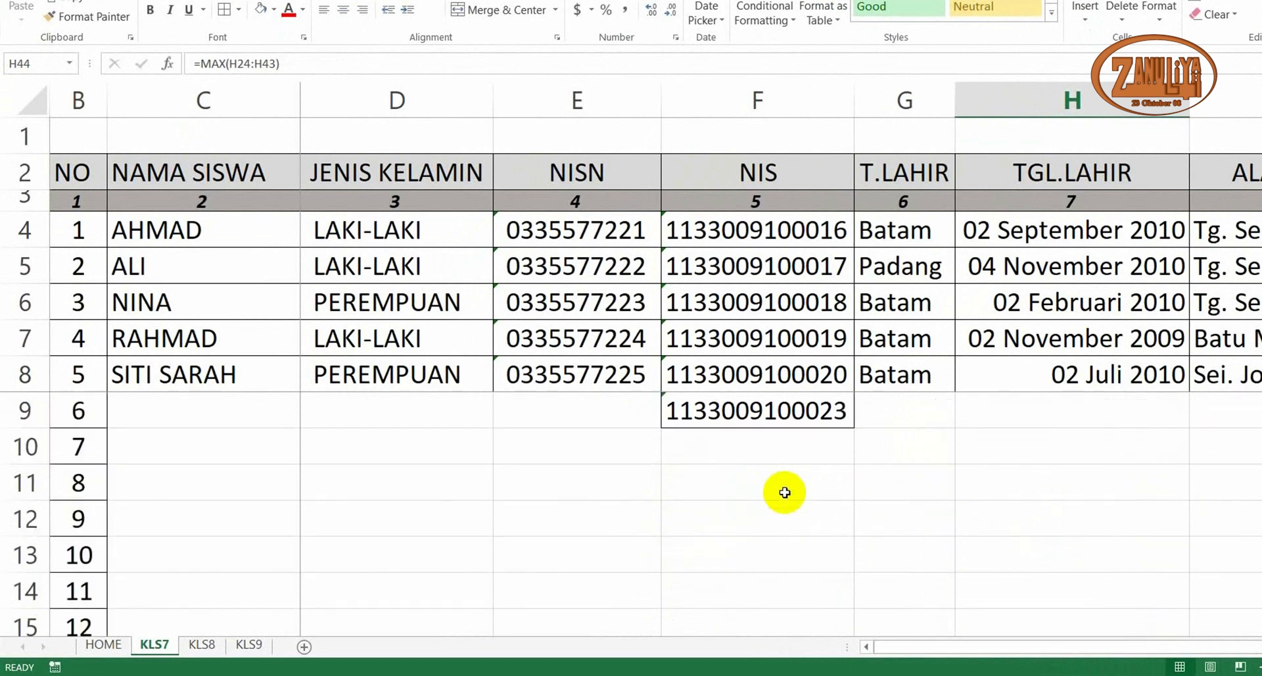
left_click(808, 413)
key("Delete")
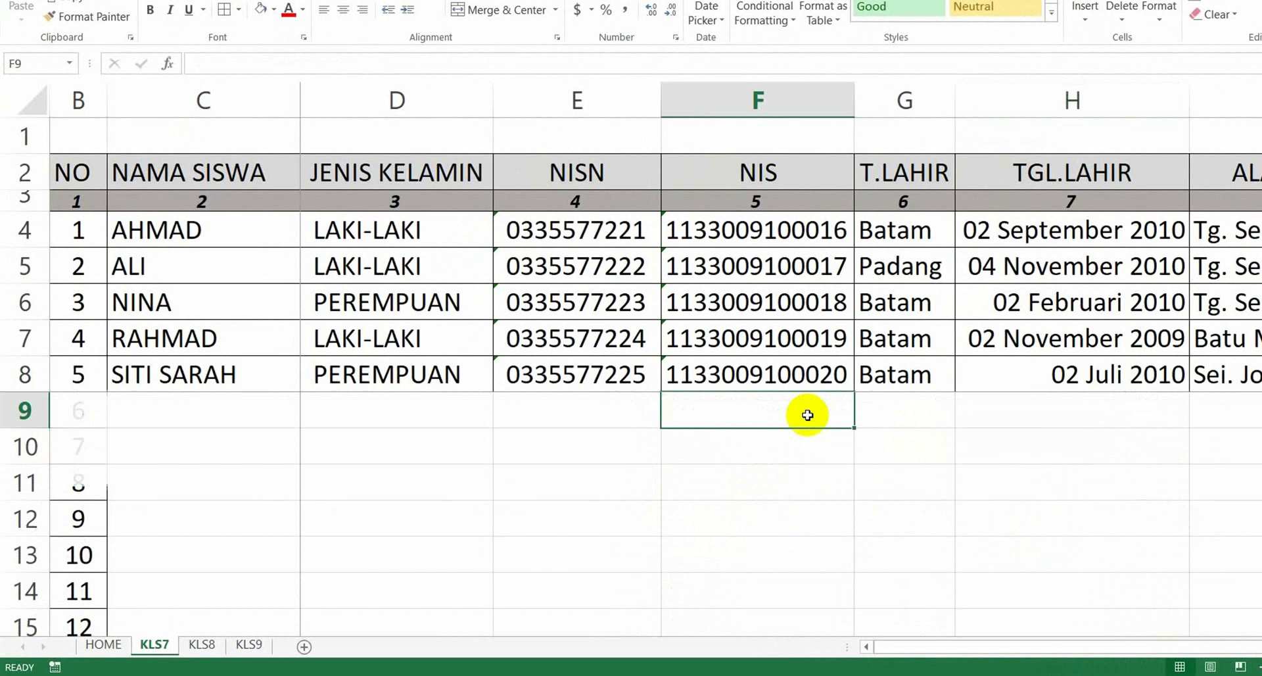
left_click(946, 468)
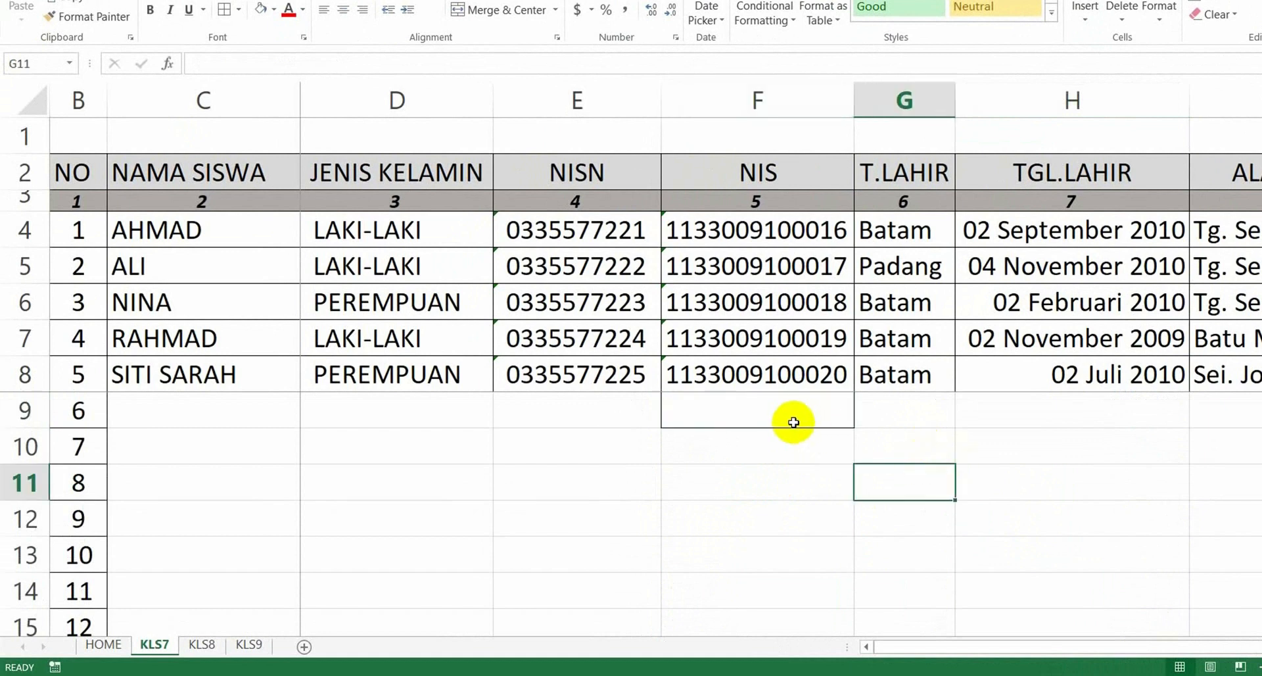
Copy the helper range E24:H44 on the KLS7 sheet, including the MAX row
scroll(915, 442, "down", 6)
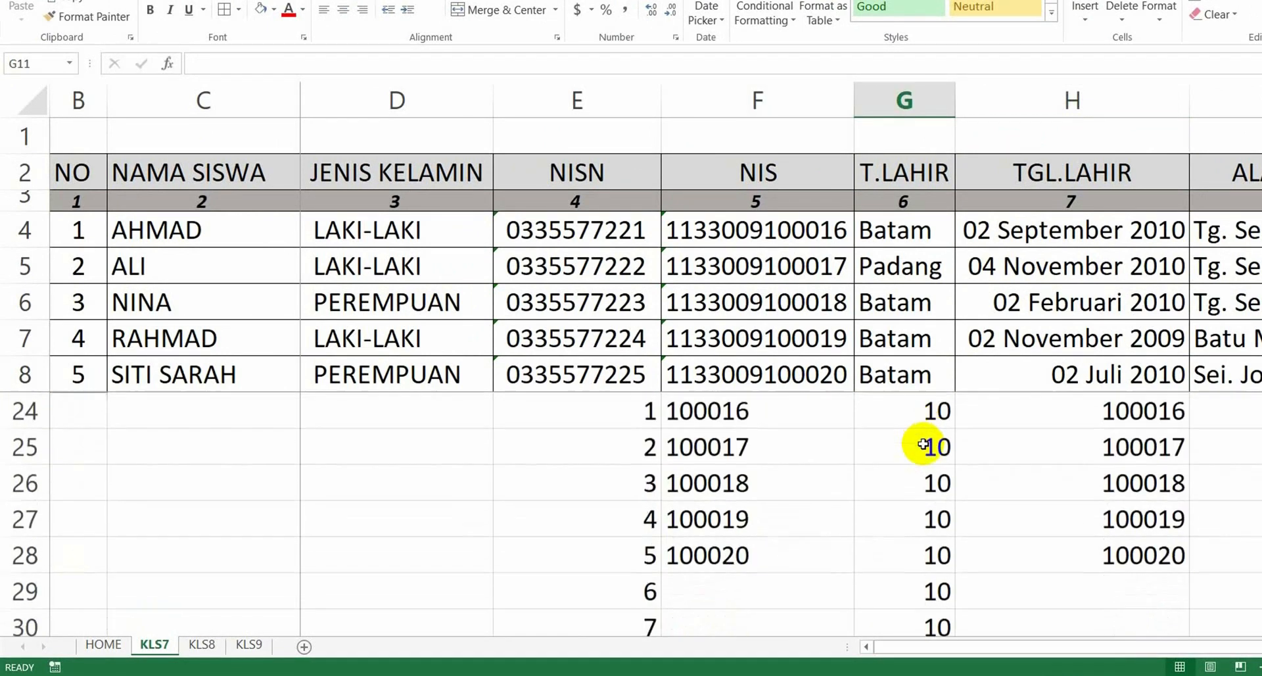
scroll(923, 447, "down", 1)
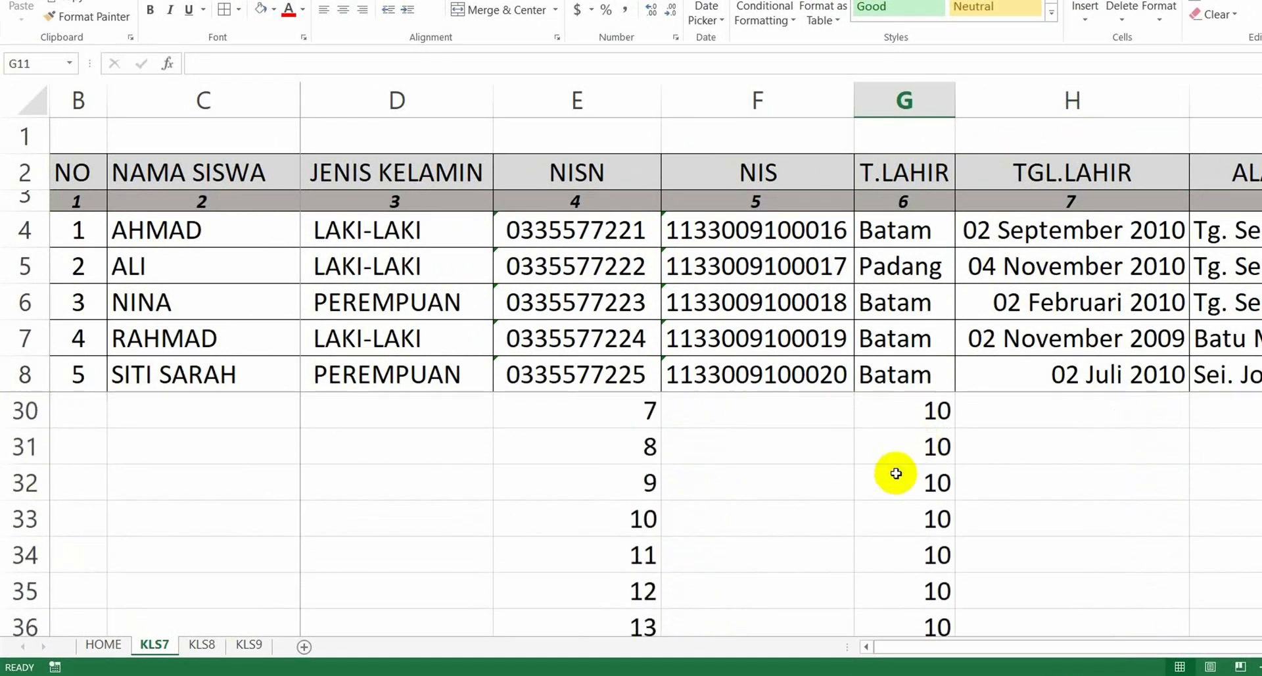
scroll(1047, 507, "down", 4)
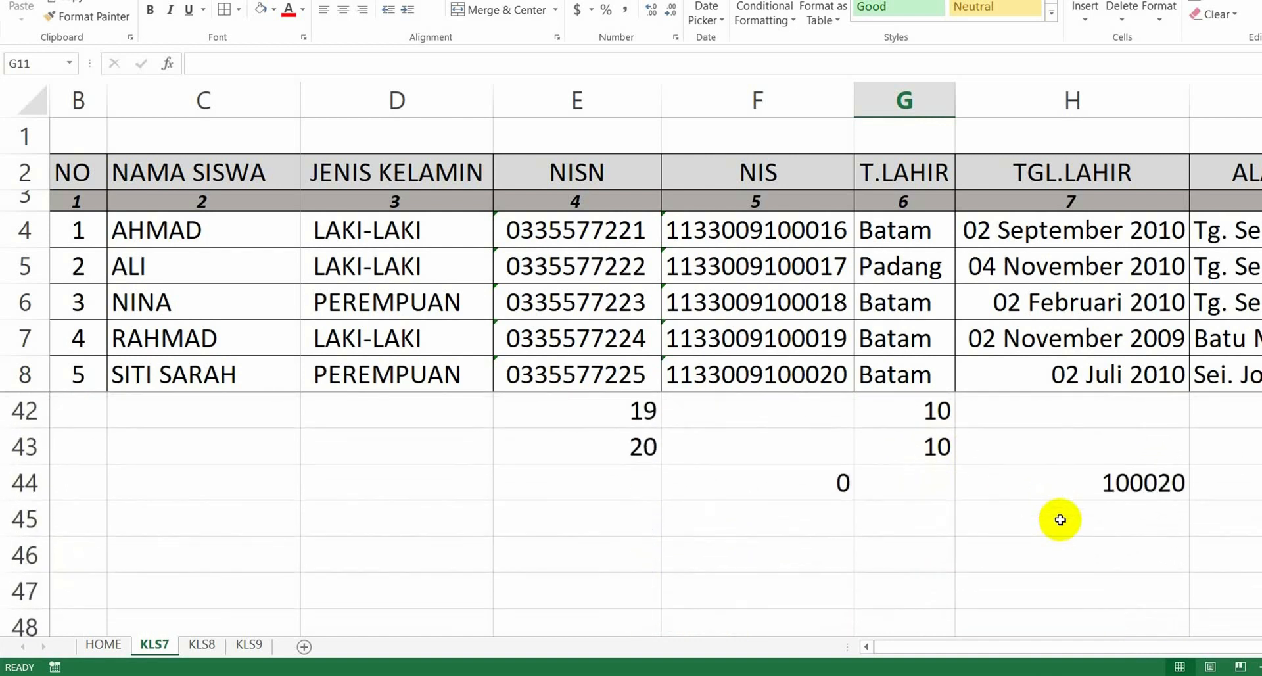
scroll(1060, 520, "up", 7)
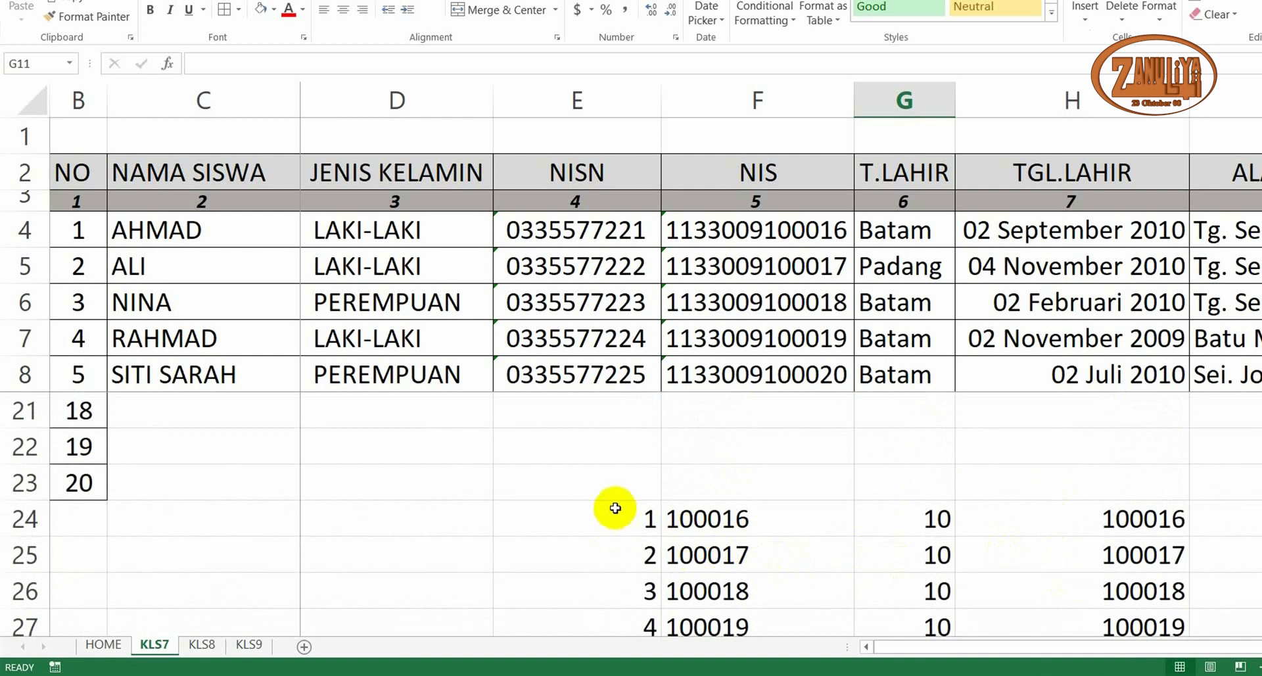
left_click(632, 504)
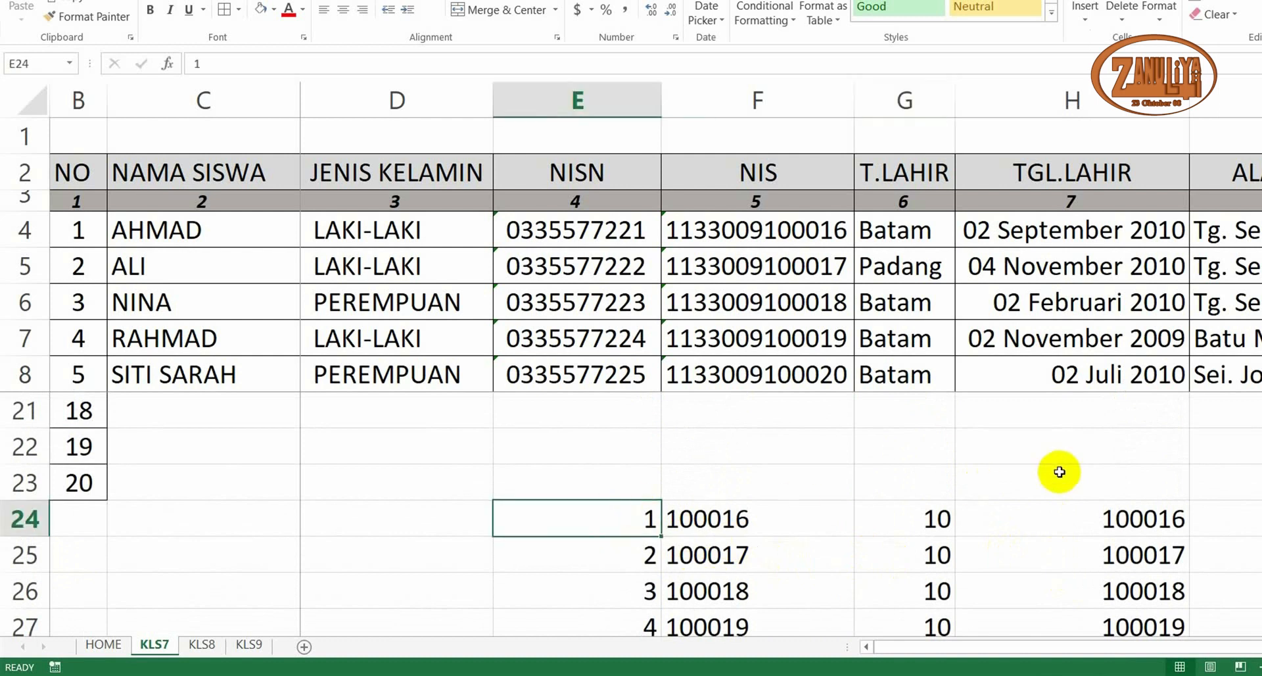
scroll(1059, 471, "down", 7)
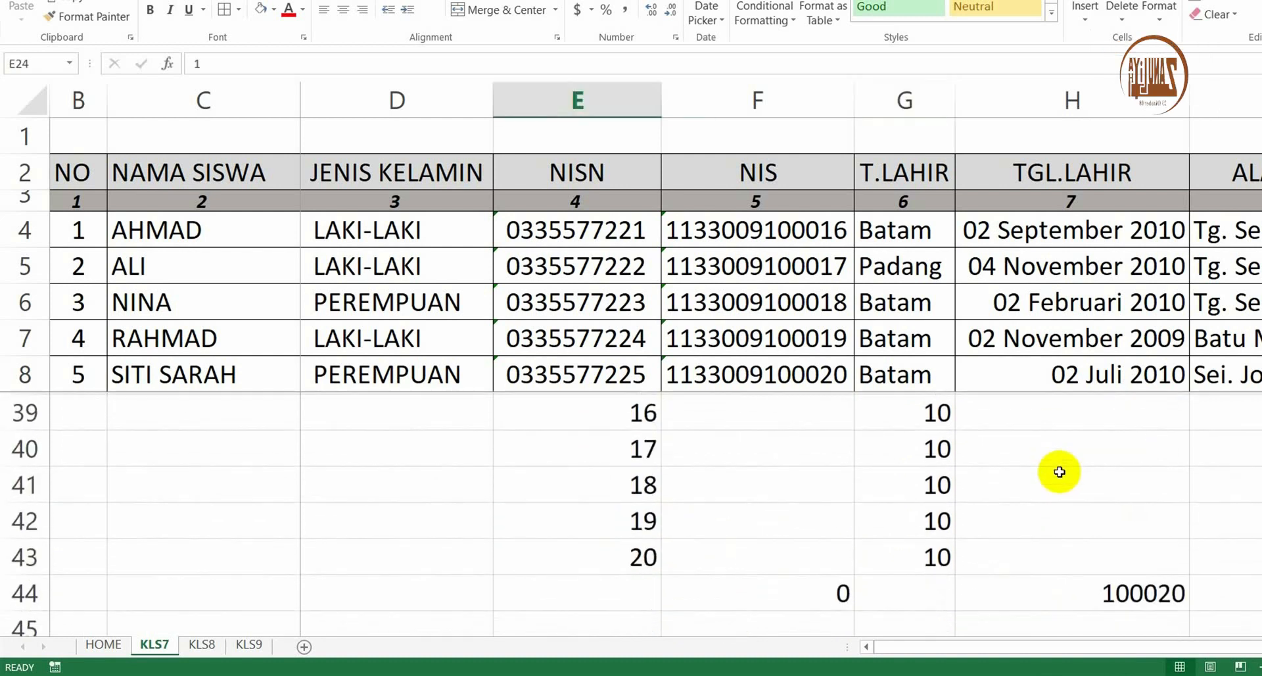
left_click(1101, 483, "shift")
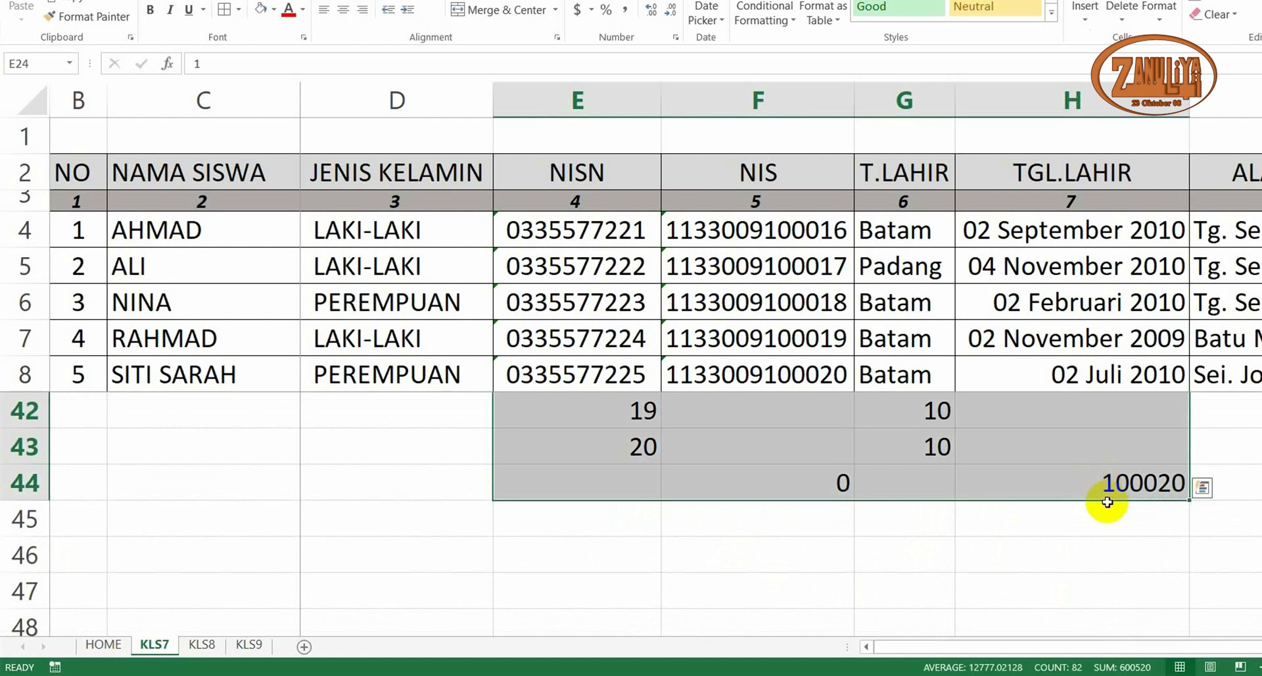
key("ctrl+c")
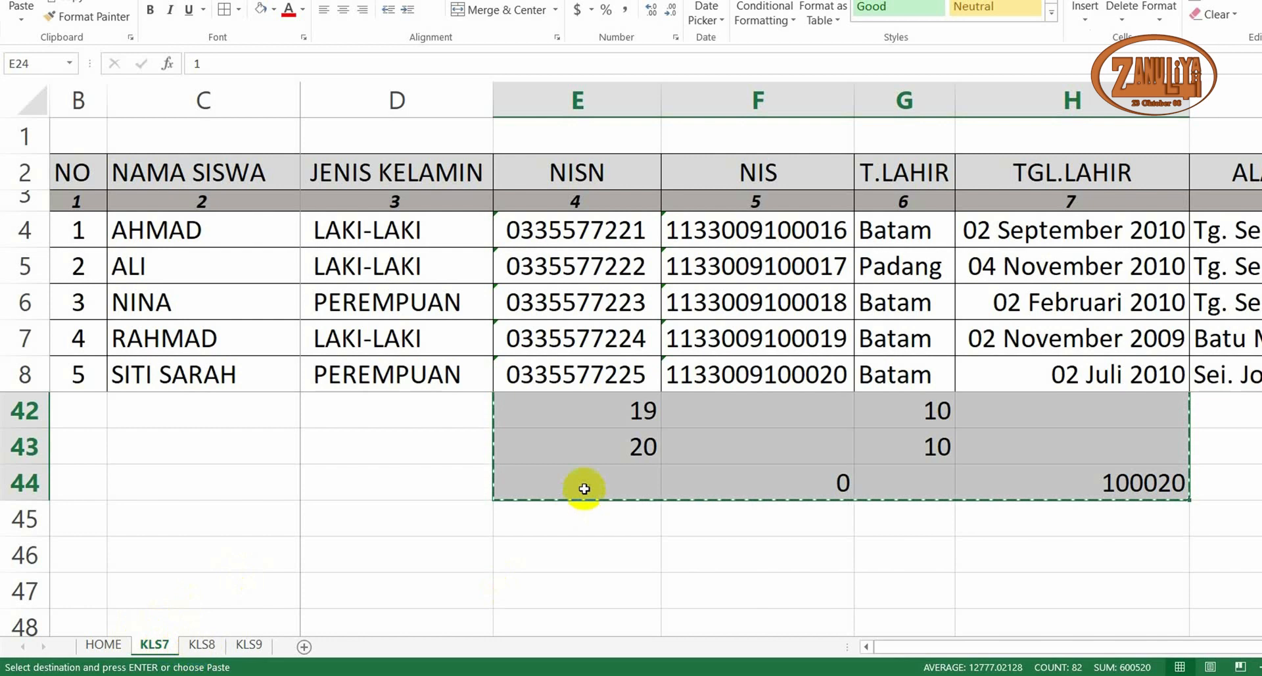
scroll(584, 489, "up", 8)
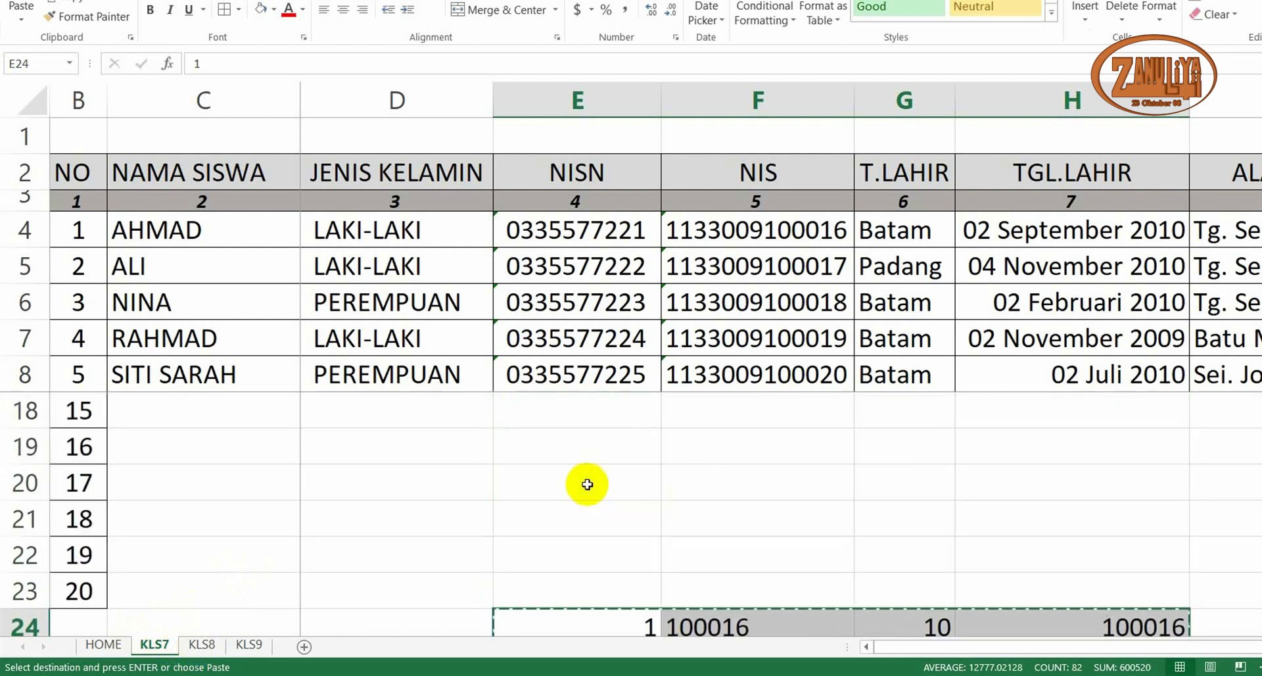
scroll(587, 485, "down", 1)
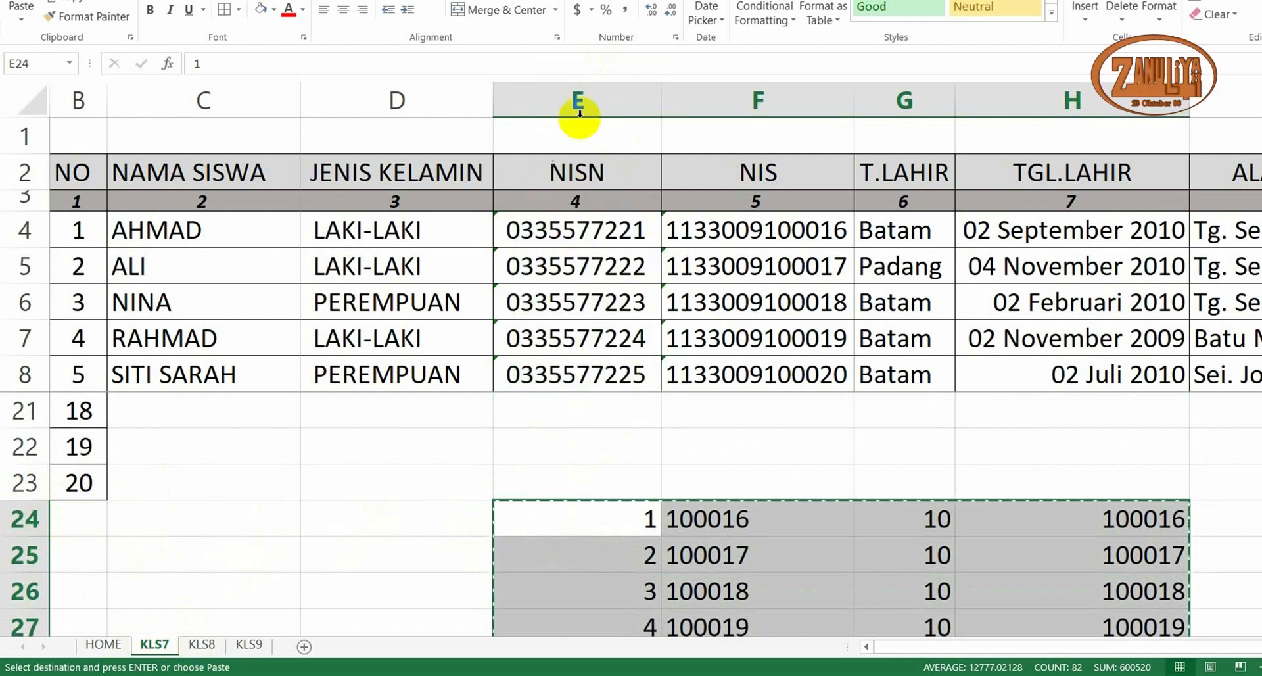
Paste the copied helper range into the KLS8 sheet starting at cell E24
left_click(200, 646)
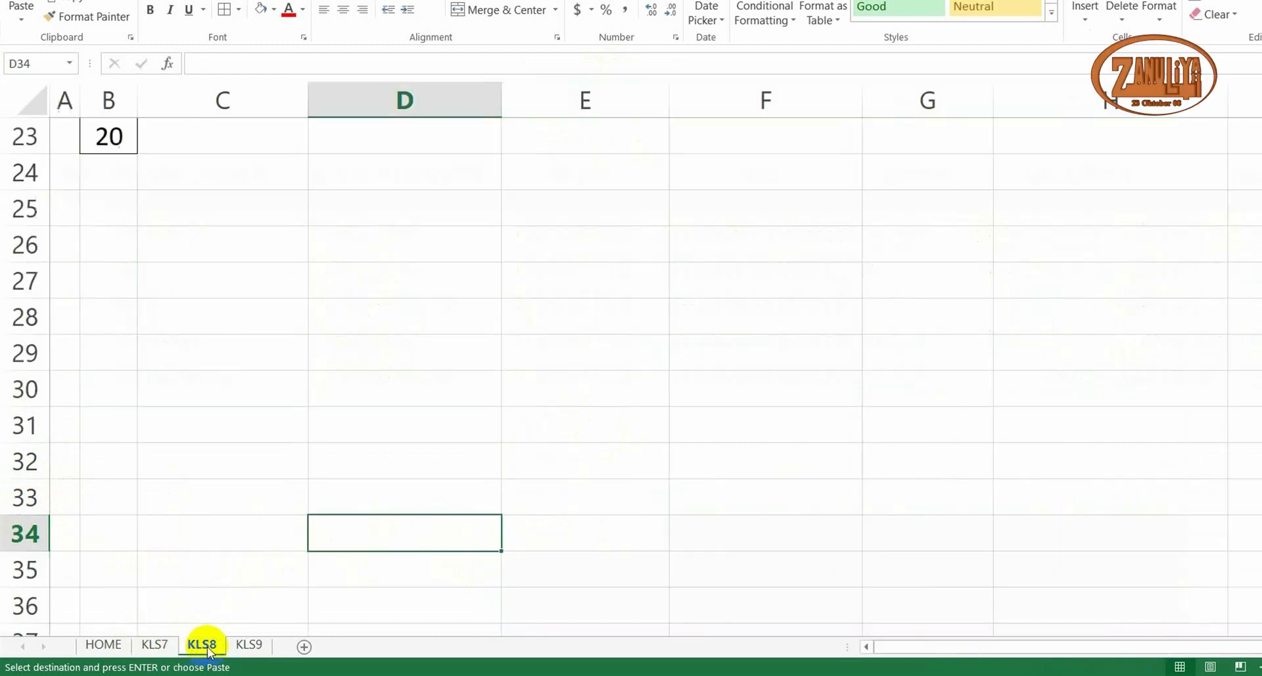
left_click(587, 287)
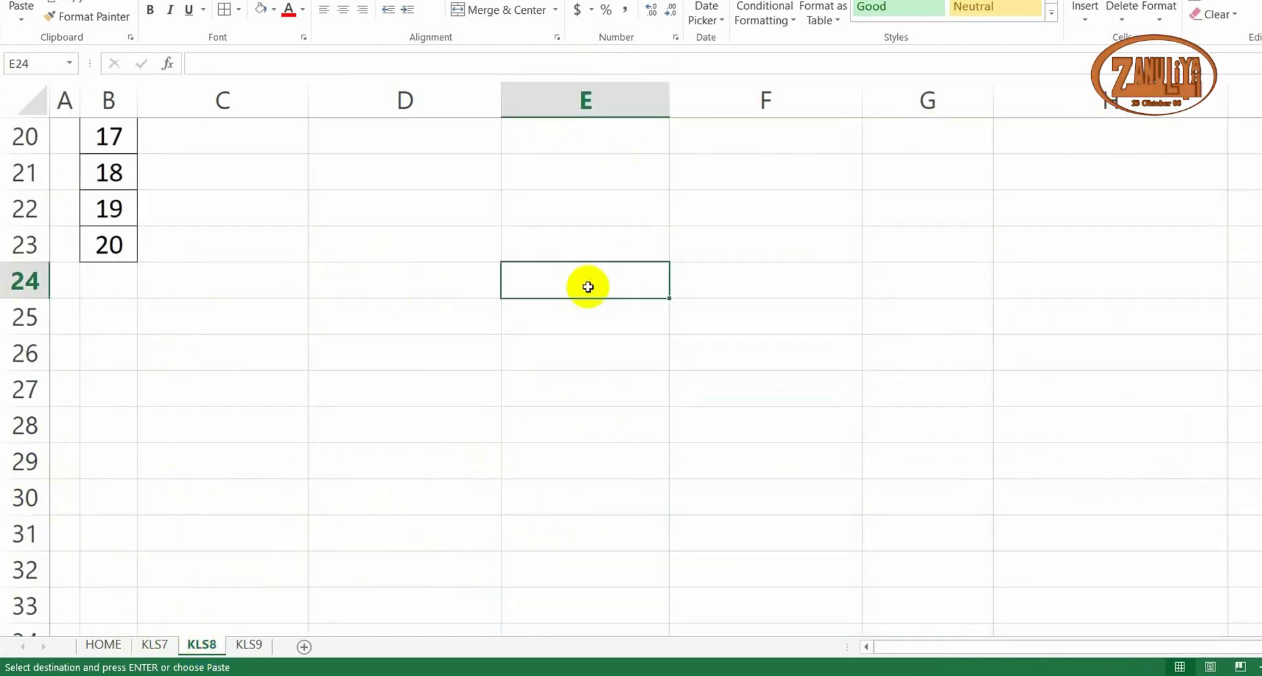
key("ctrl+v")
scroll(1082, 355, "down", 5)
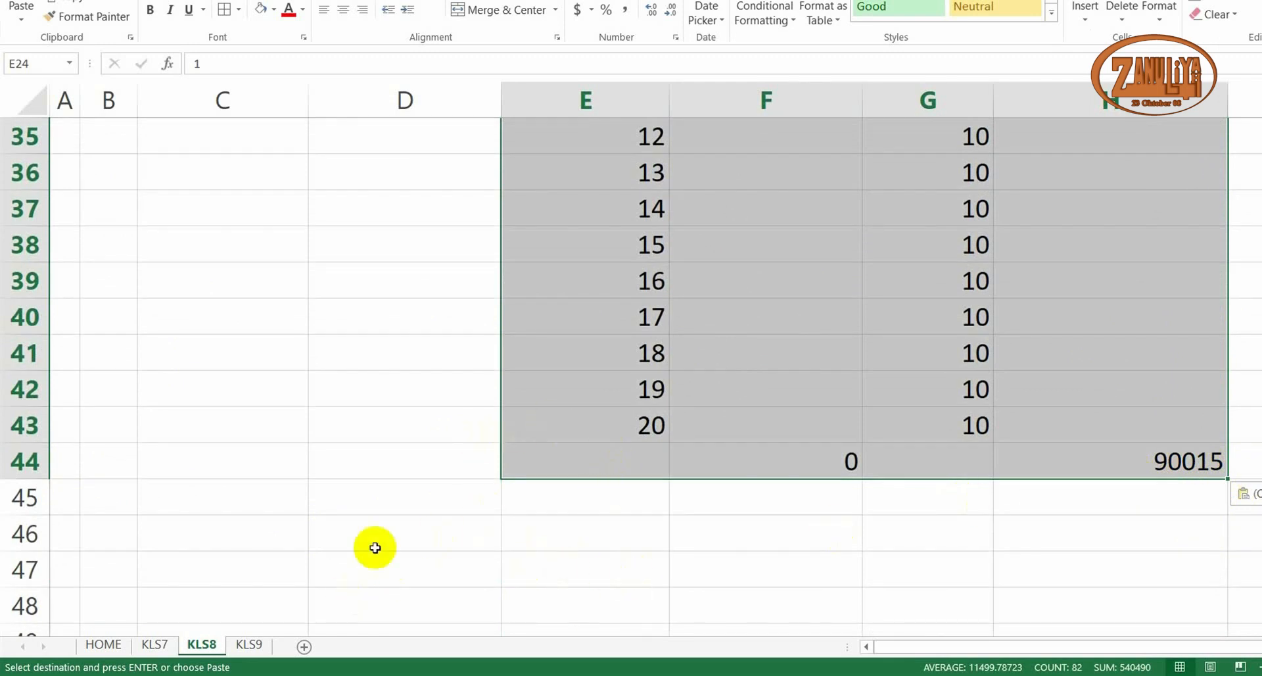
left_click(535, 541)
Paste the copied helper range into the KLS9 sheet starting at cell E24
left_click(248, 643)
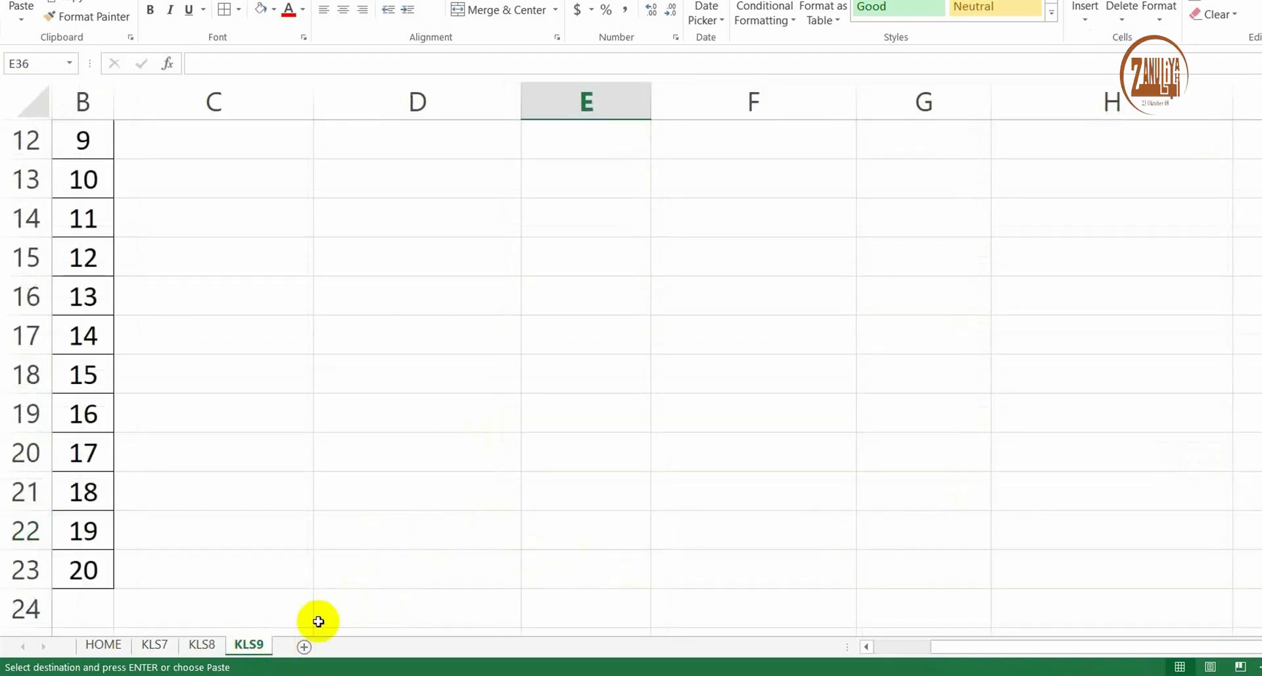
scroll(583, 445, "up", 2)
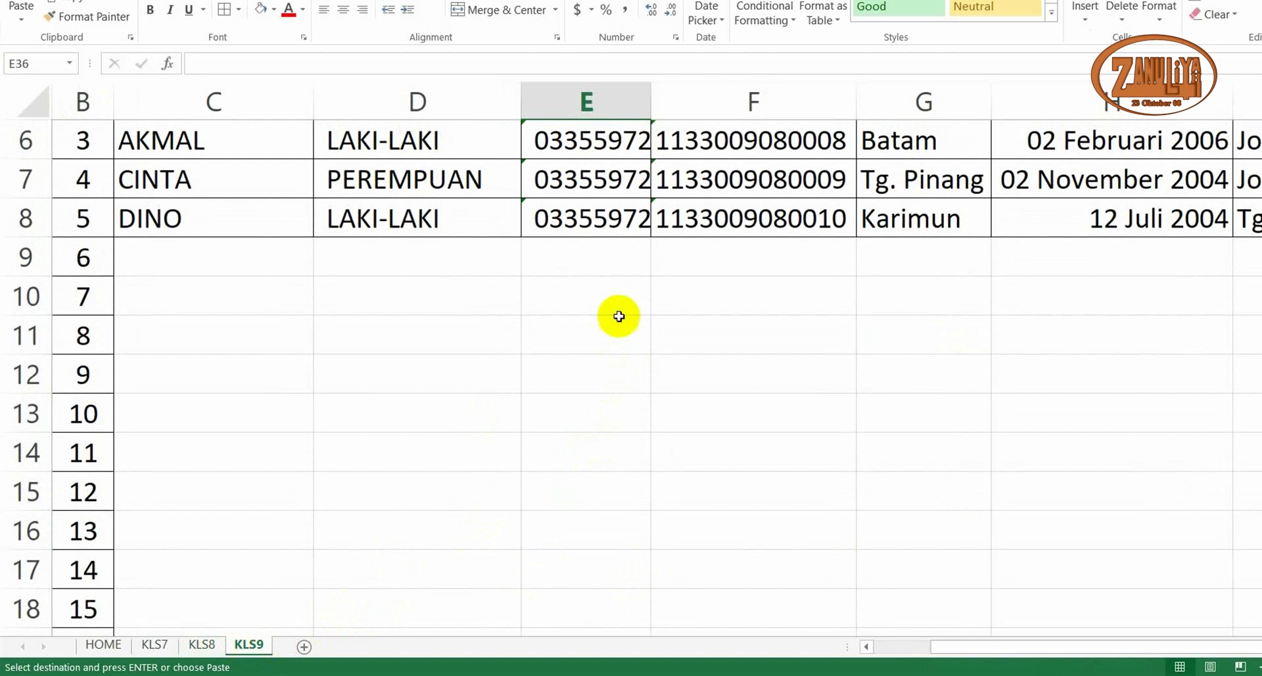
scroll(634, 348, "down", 2)
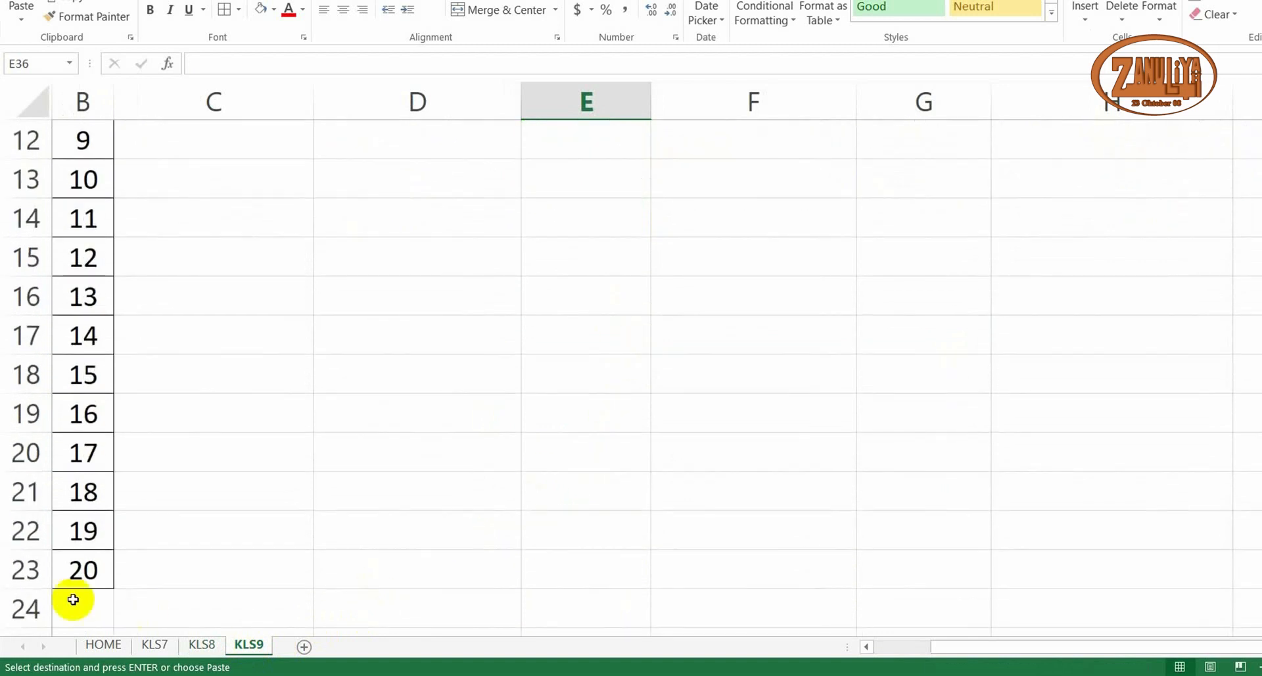
left_click(575, 607)
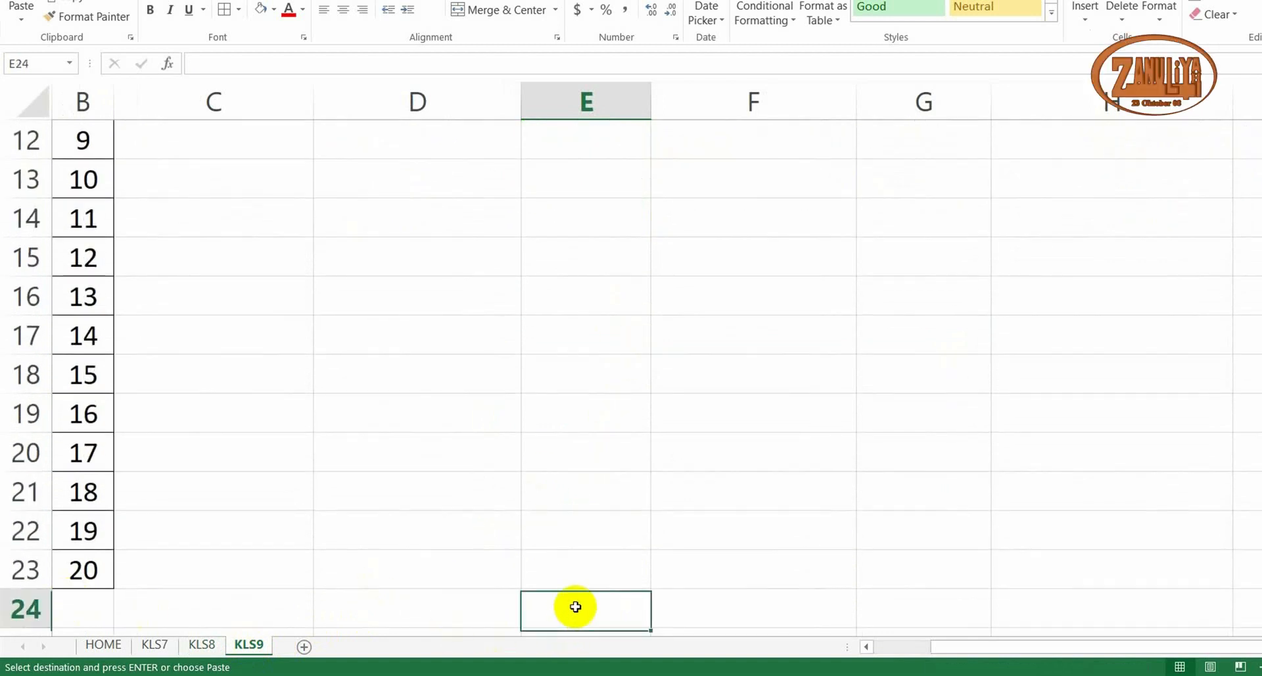
scroll(862, 442, "down", 1)
key("Return")
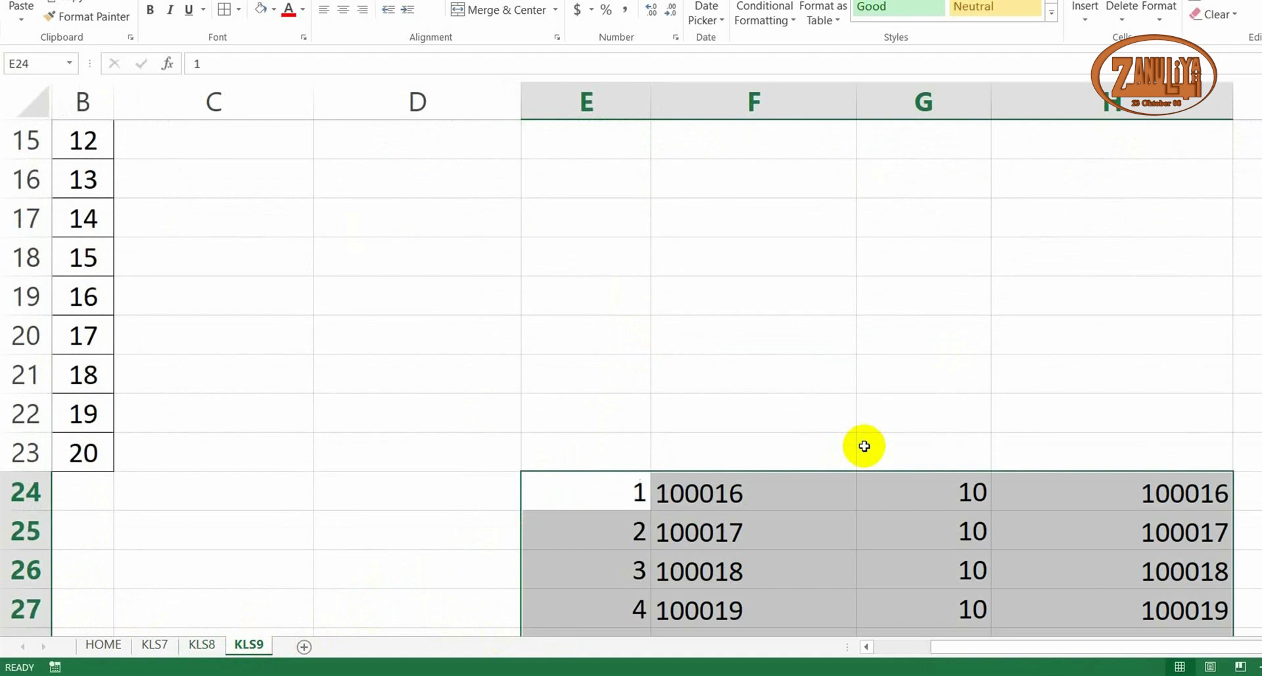
left_click(908, 419)
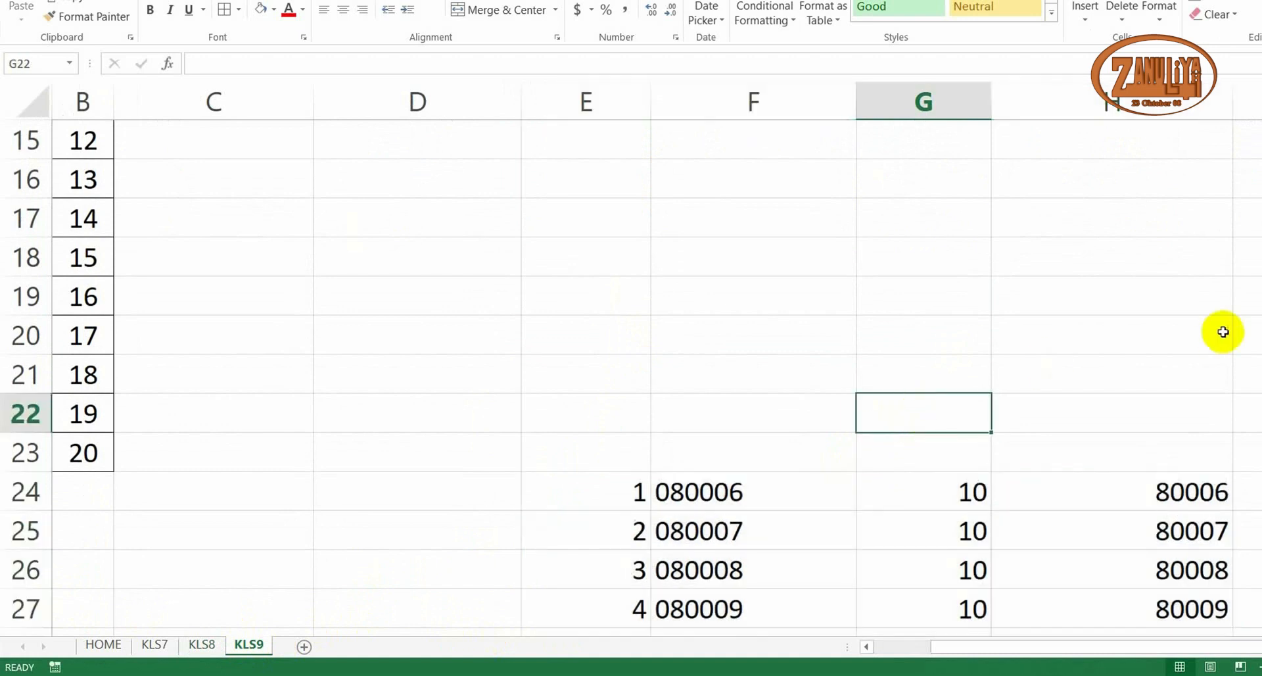
Check the MAX formula and its result in cell H44 of the KLS9 sheet
scroll(1220, 332, "down", 3)
scroll(1220, 341, "down", 4)
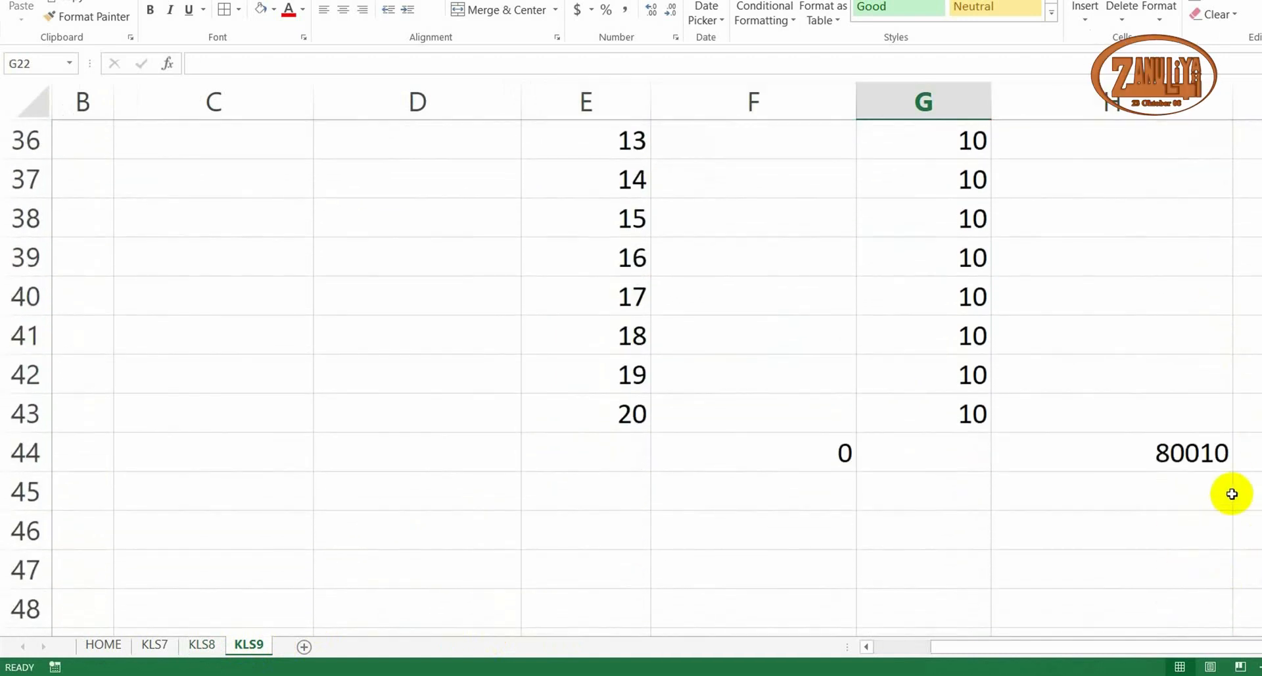
left_click(1198, 456)
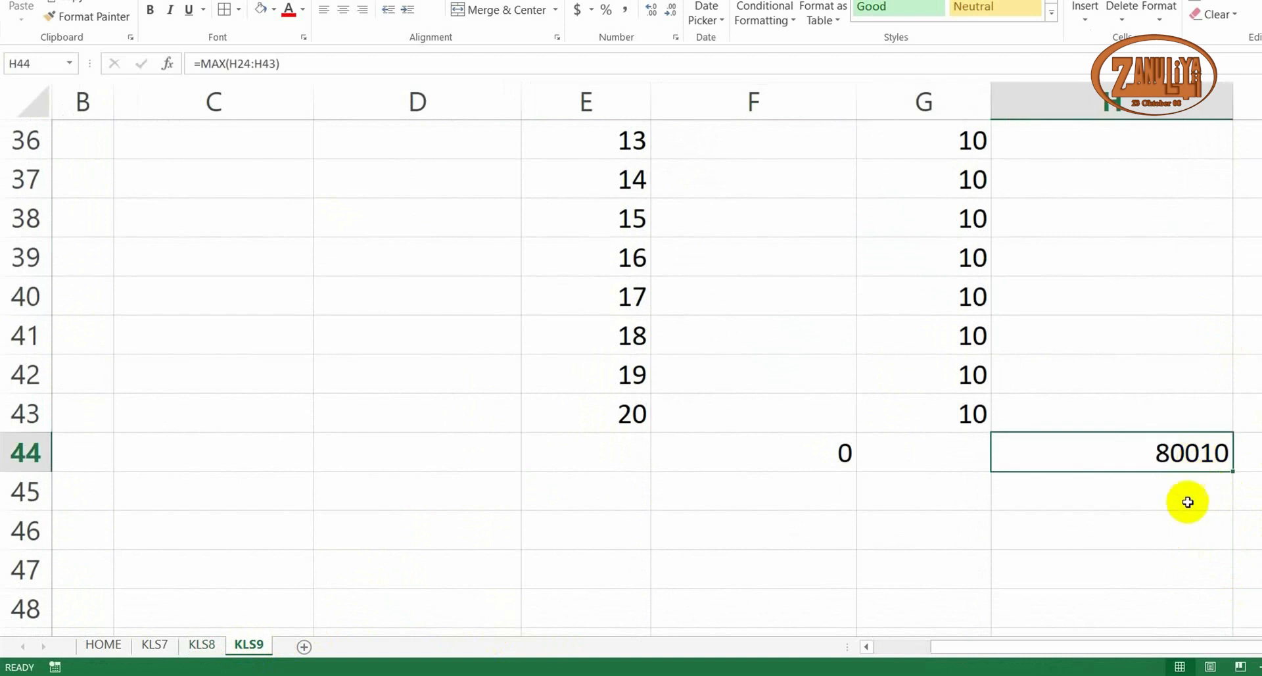
left_click(1134, 497)
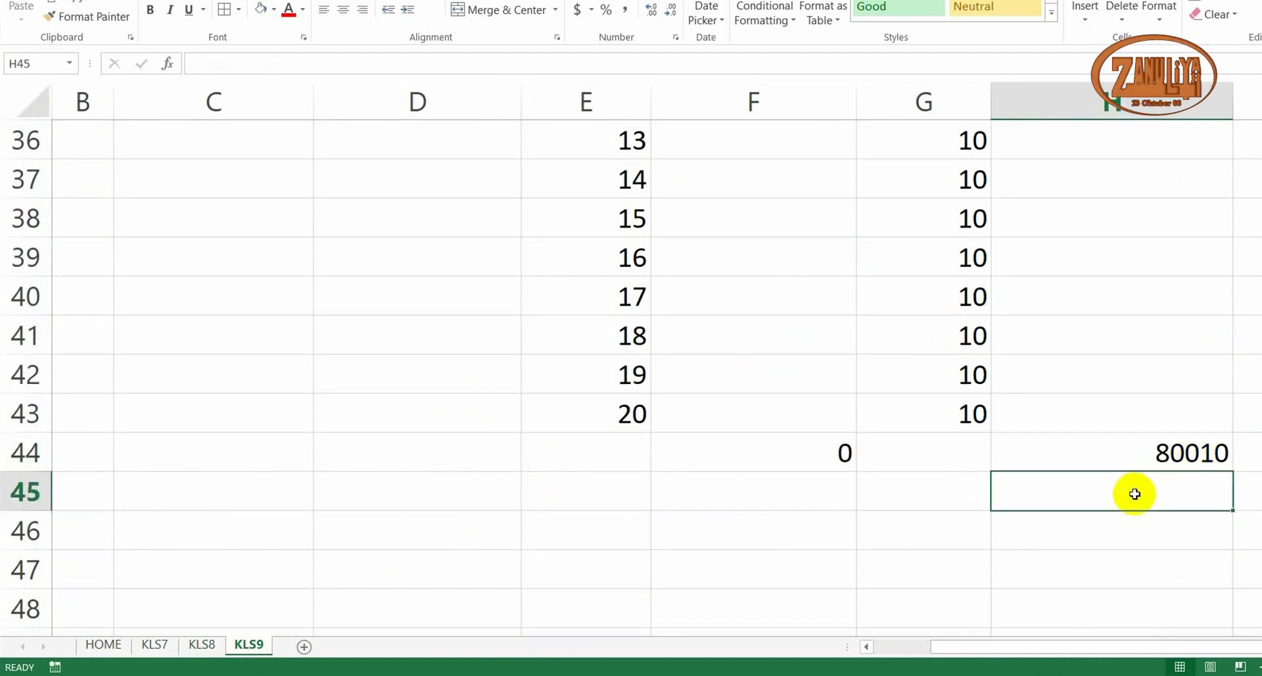
left_click(1121, 457)
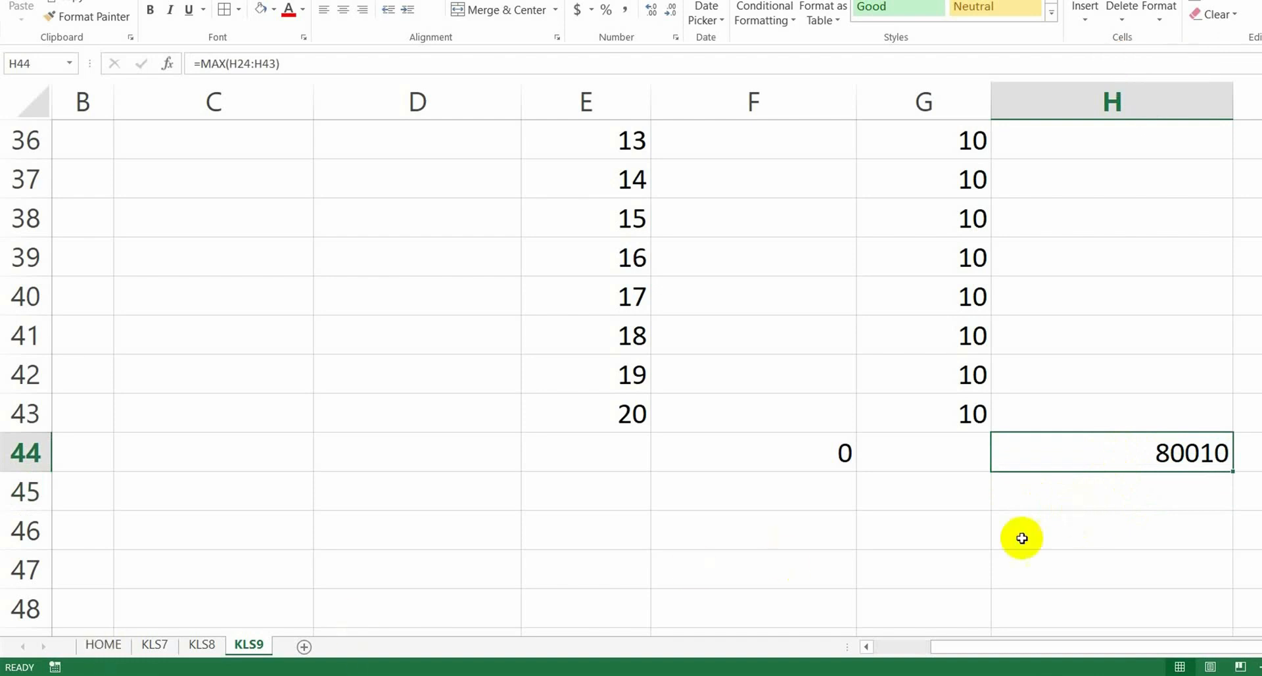
On the HOME sheet, enter the labels Kelas 7, Kelas 8 and Kelas 9 in K5:K7 under NIS TERTINGGI
left_click(105, 645)
left_click(1053, 269)
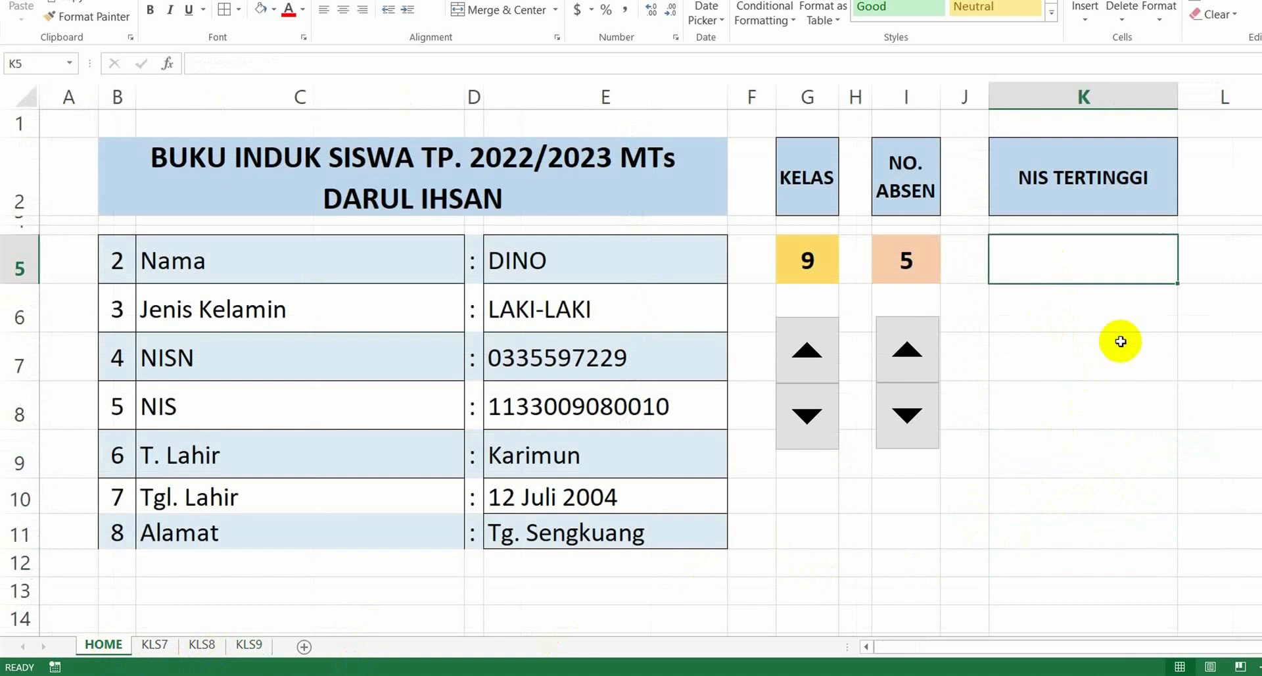
type("Kelas")
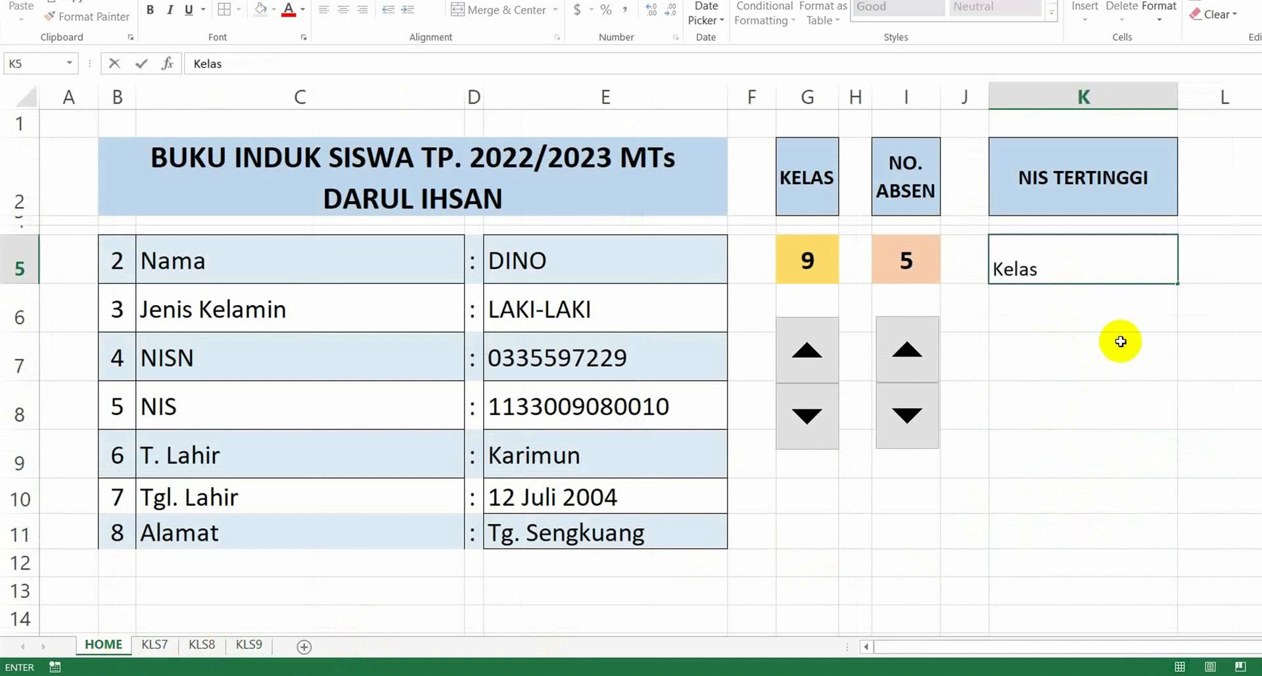
type(" 7")
key("Return")
type("Kelas 8")
key("Return")
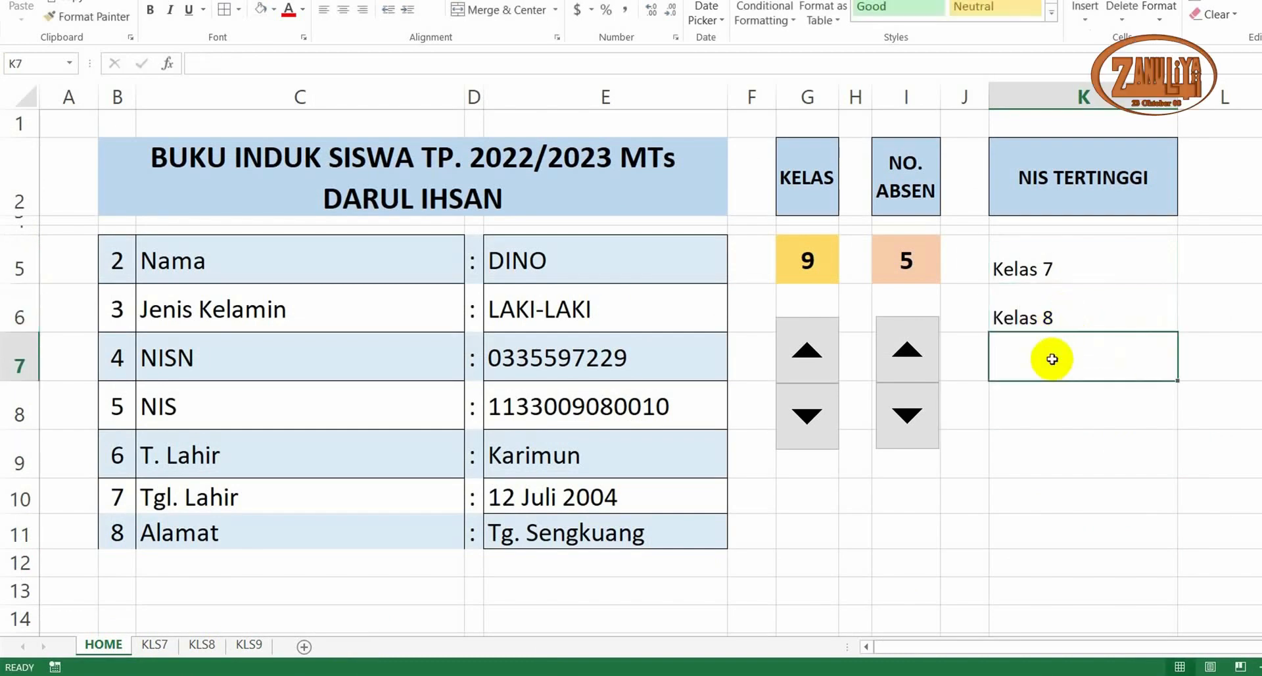
type("Kelas 9")
key("Return")
Narrow column K and merge and center the NIS TERTINGGI heading across K2:L2
left_click_drag(1177, 96, 1088, 105)
left_click_drag(1039, 177, 1137, 178)
left_click(519, 10)
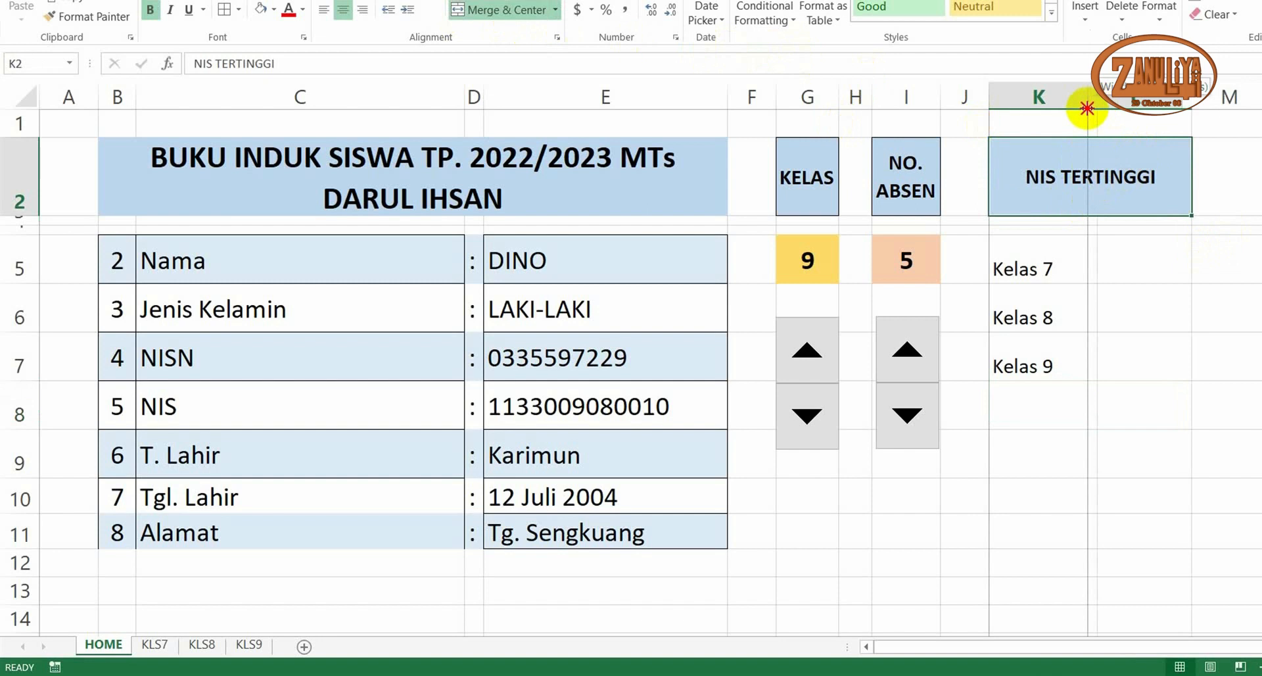
Link cell L5, beside Kelas 7, to the MAX result in H44 of the KLS7 sheet
left_click(1114, 260)
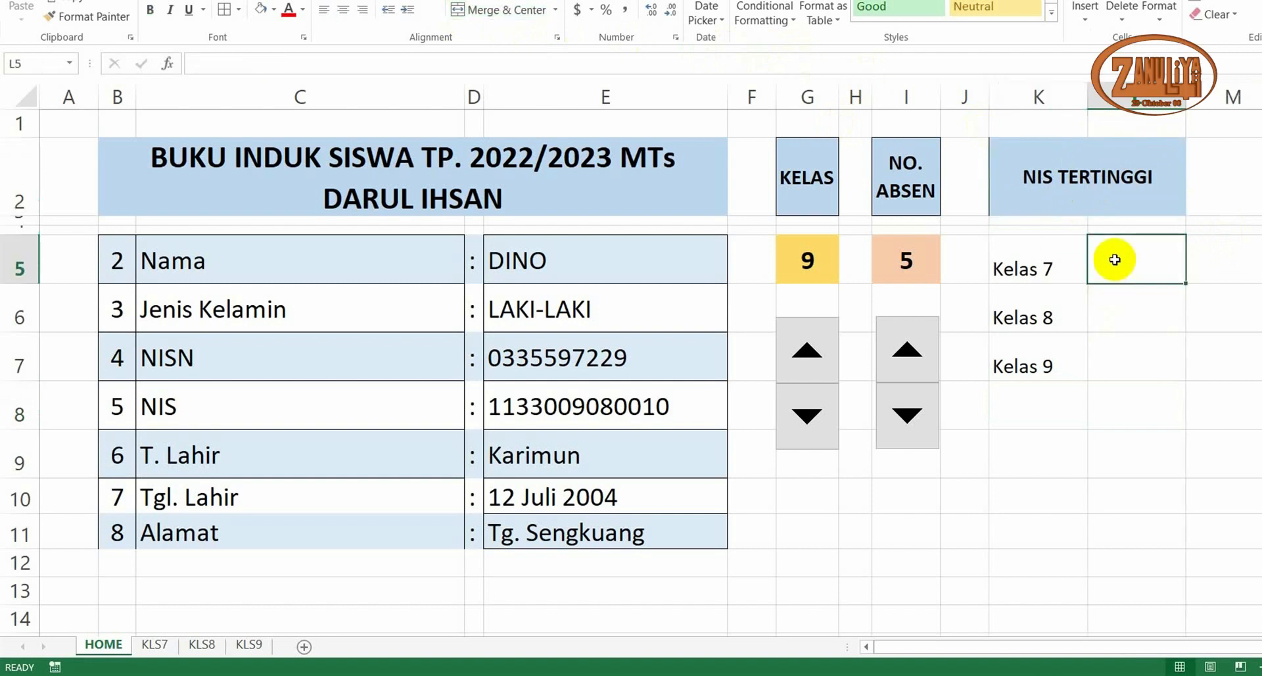
type("=")
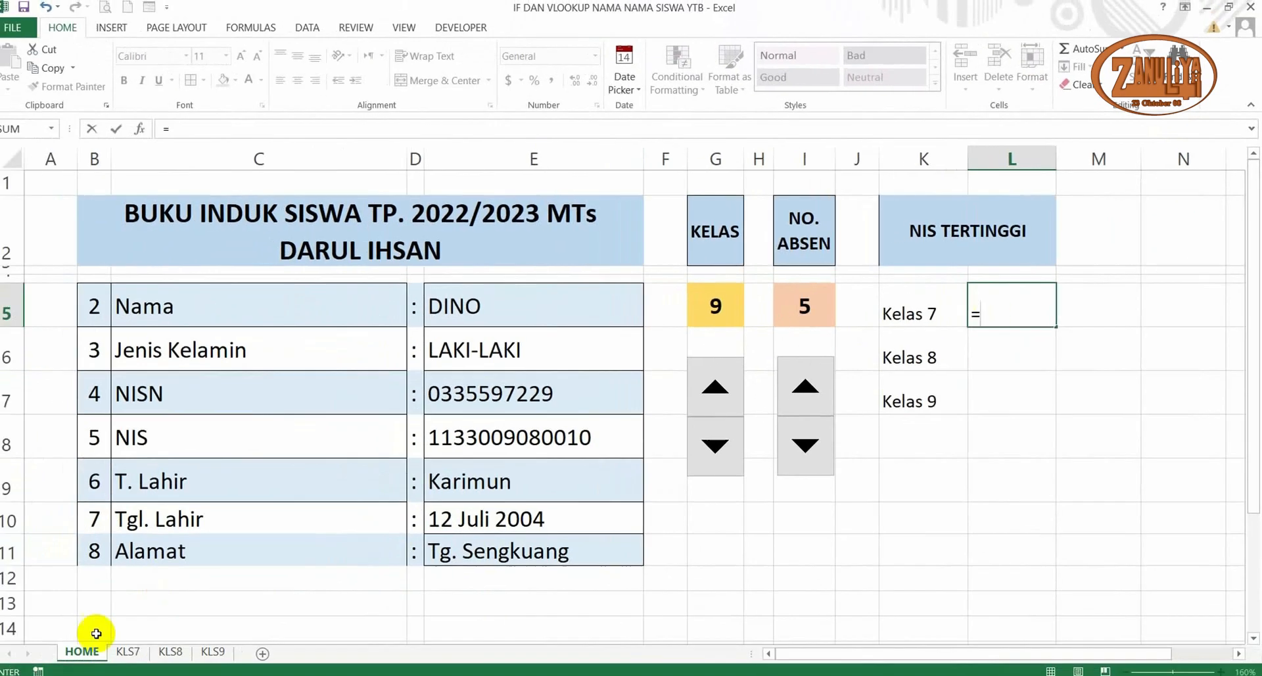
left_click(134, 648)
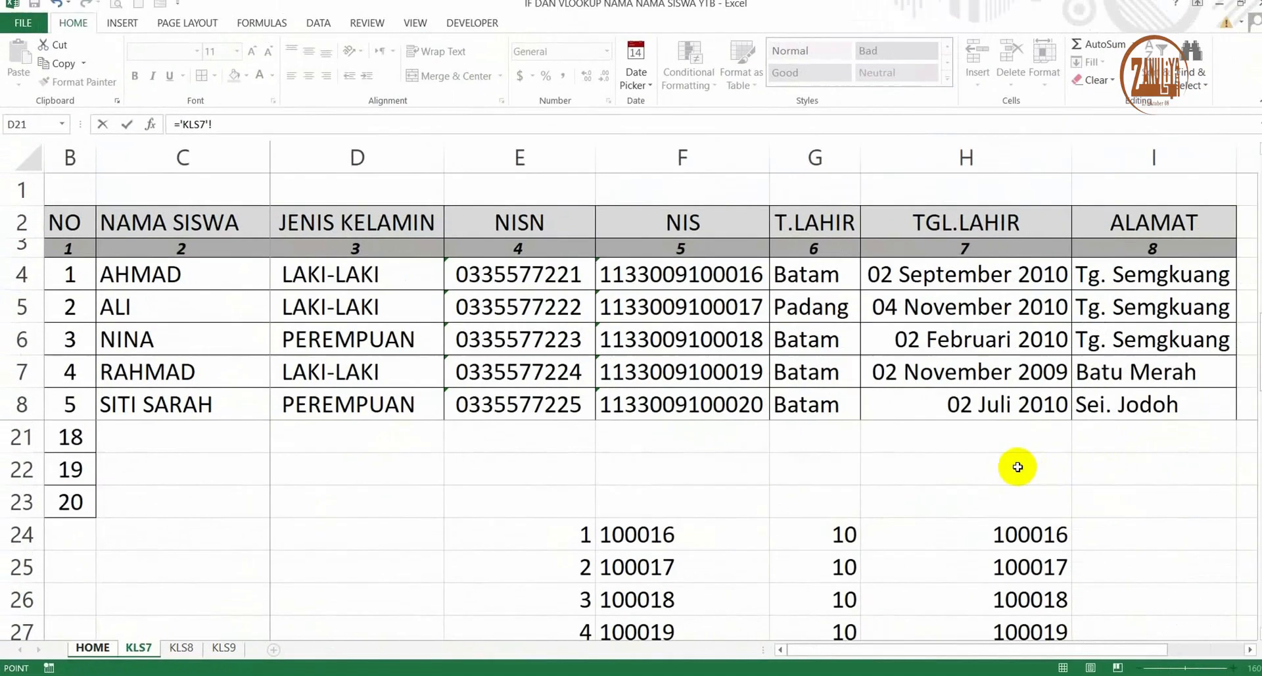
scroll(1008, 467, "down", 5)
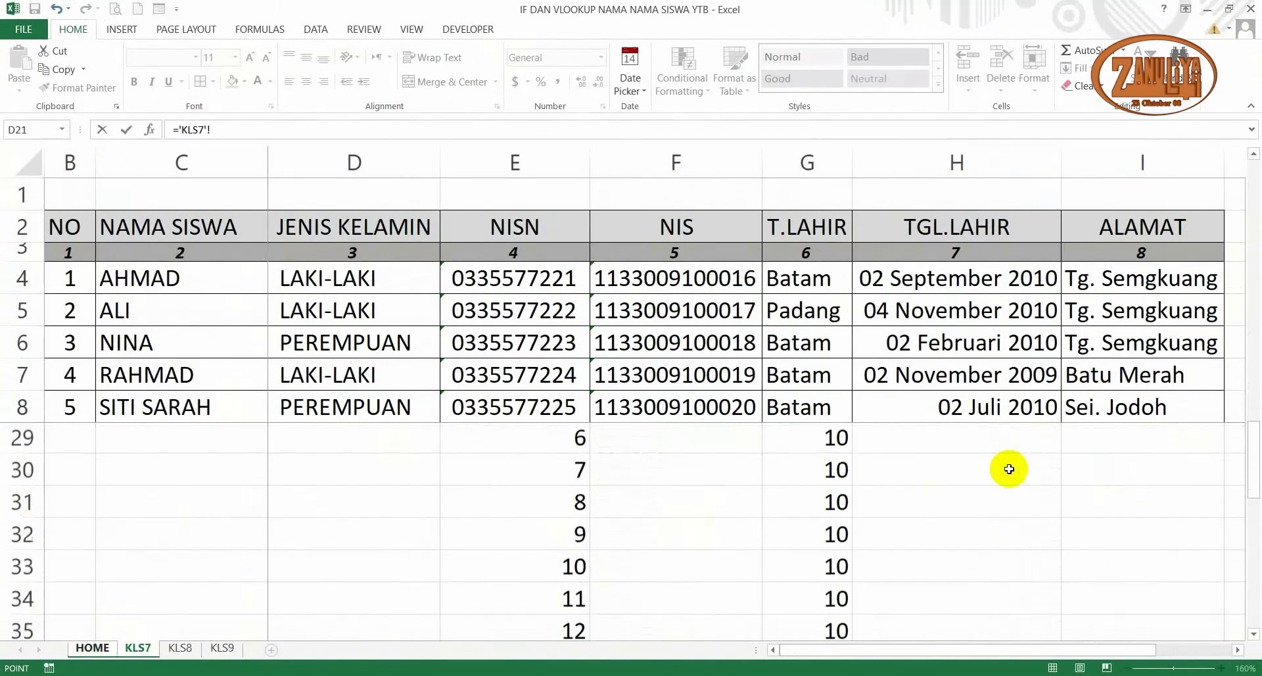
scroll(1012, 488, "down", 3)
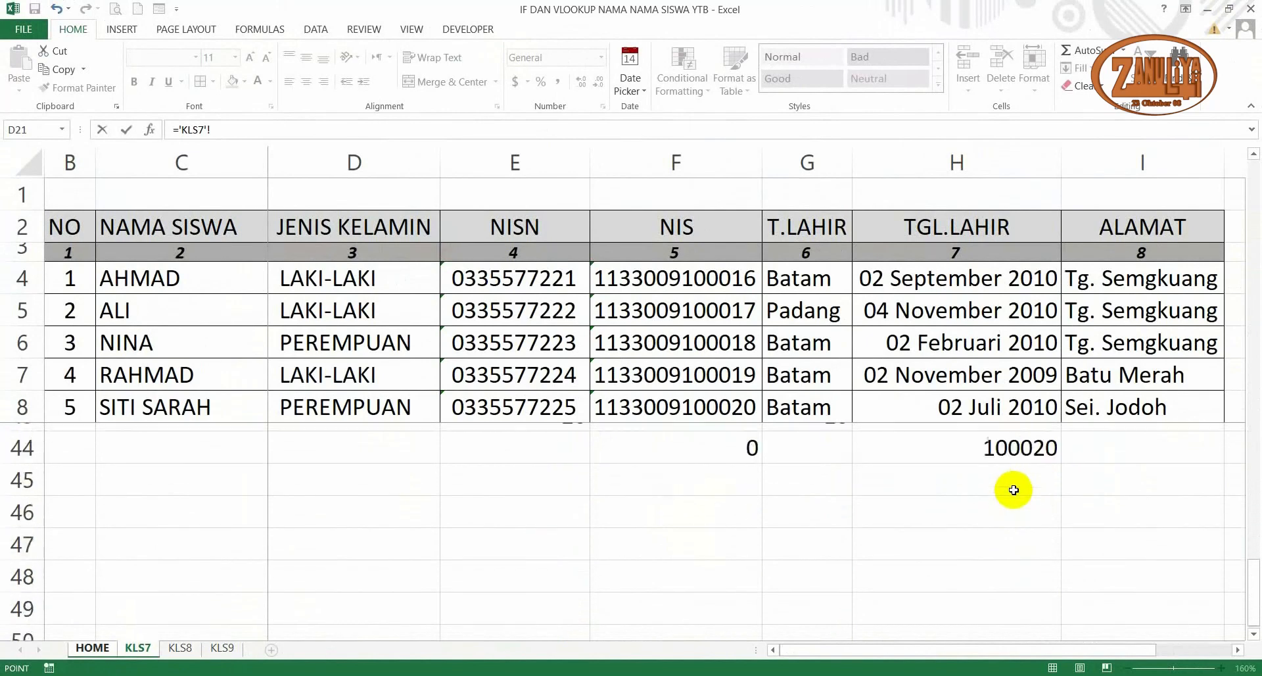
scroll(1008, 489, "up", 1)
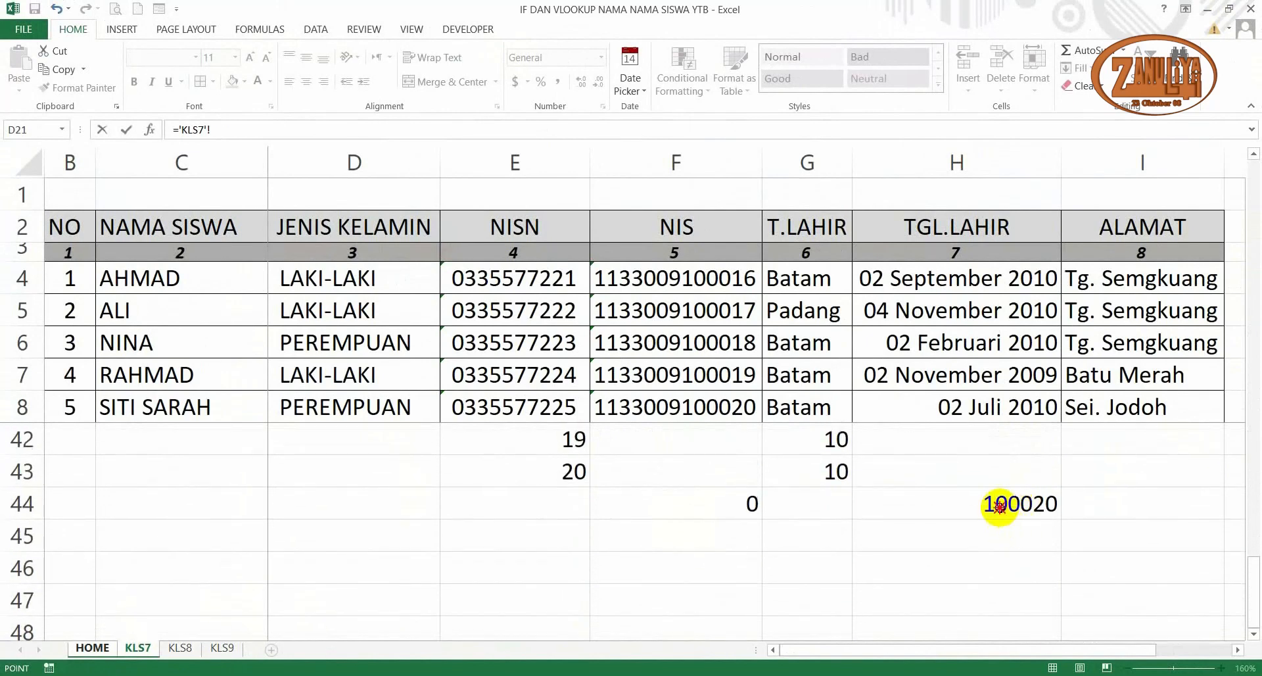
key("Return")
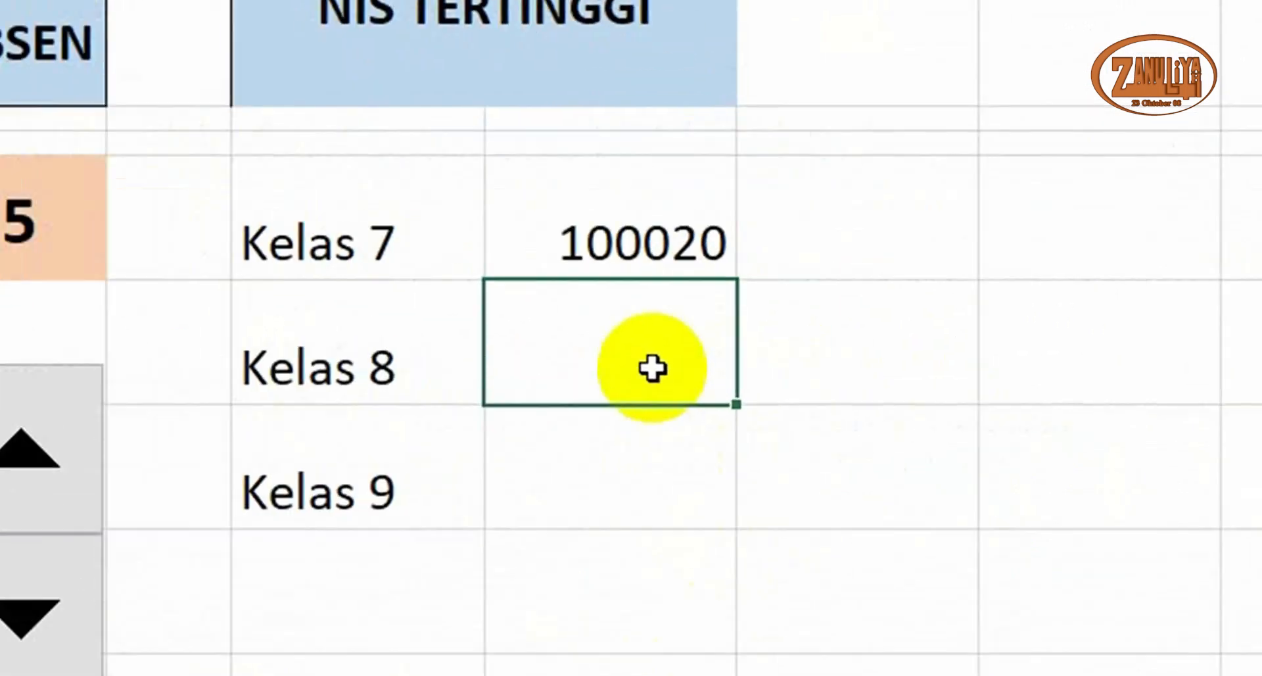
Link cell L6, beside Kelas 8, to the MAX result in H44 of the KLS8 sheet
type("=")
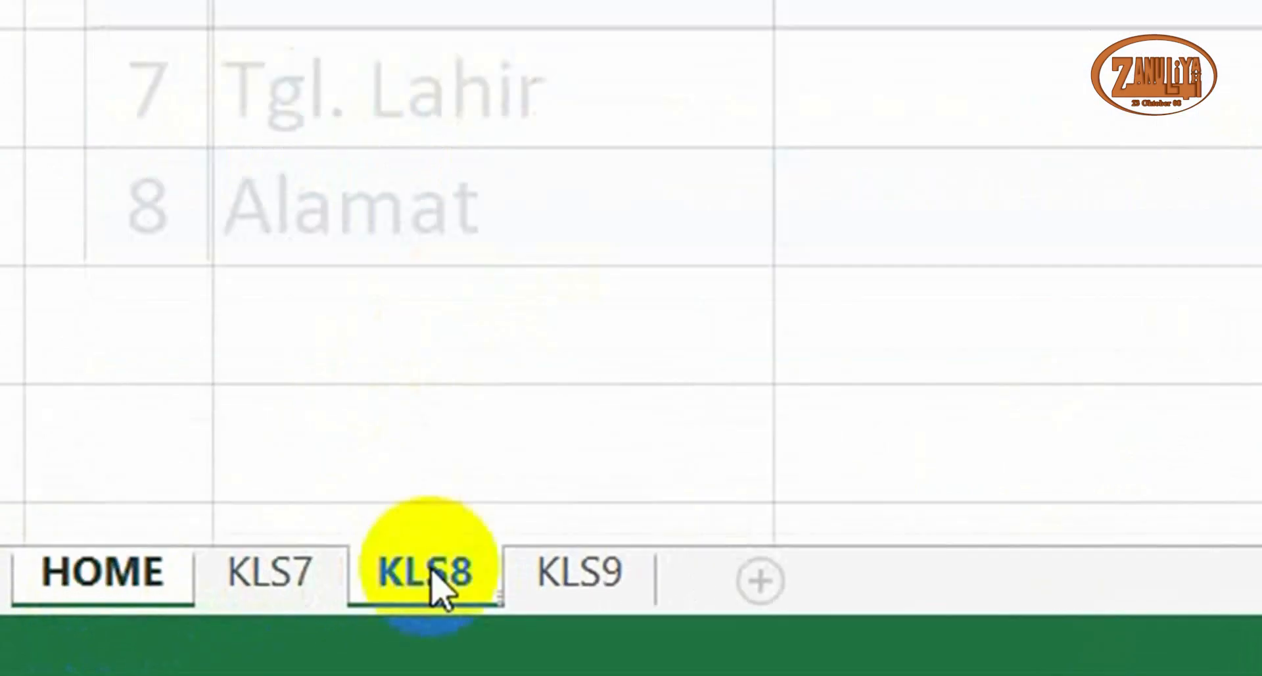
left_click(432, 569)
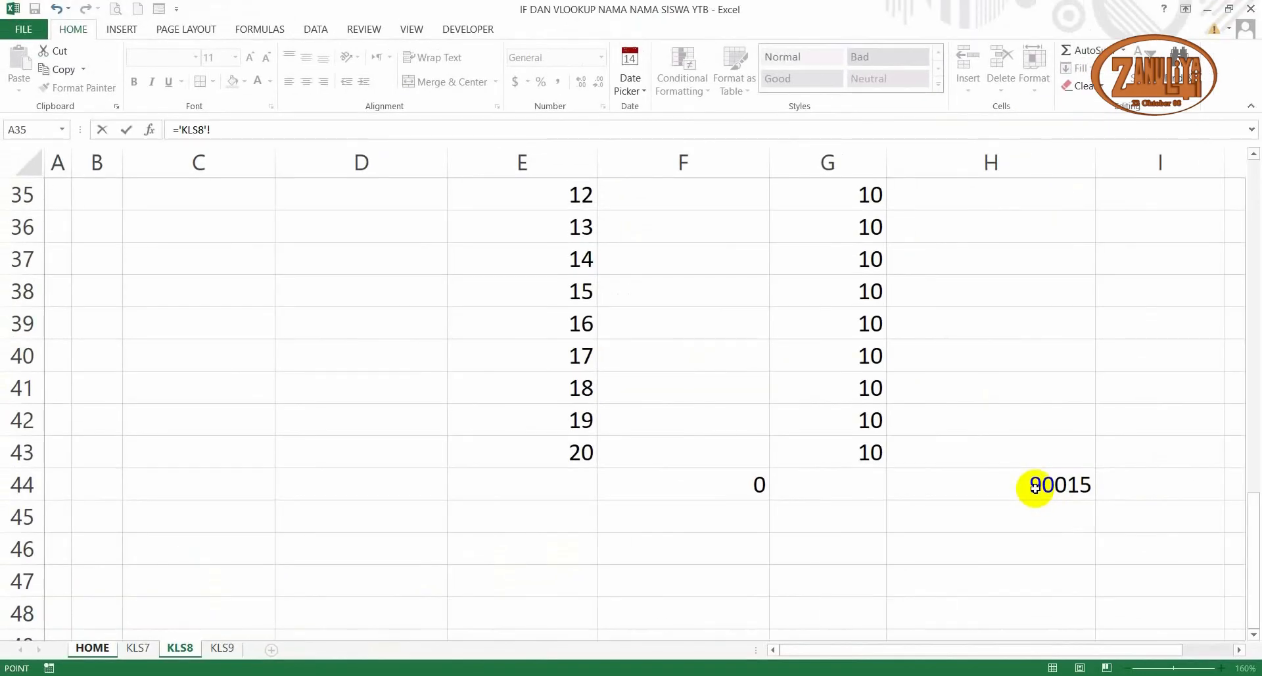
left_click(1027, 486)
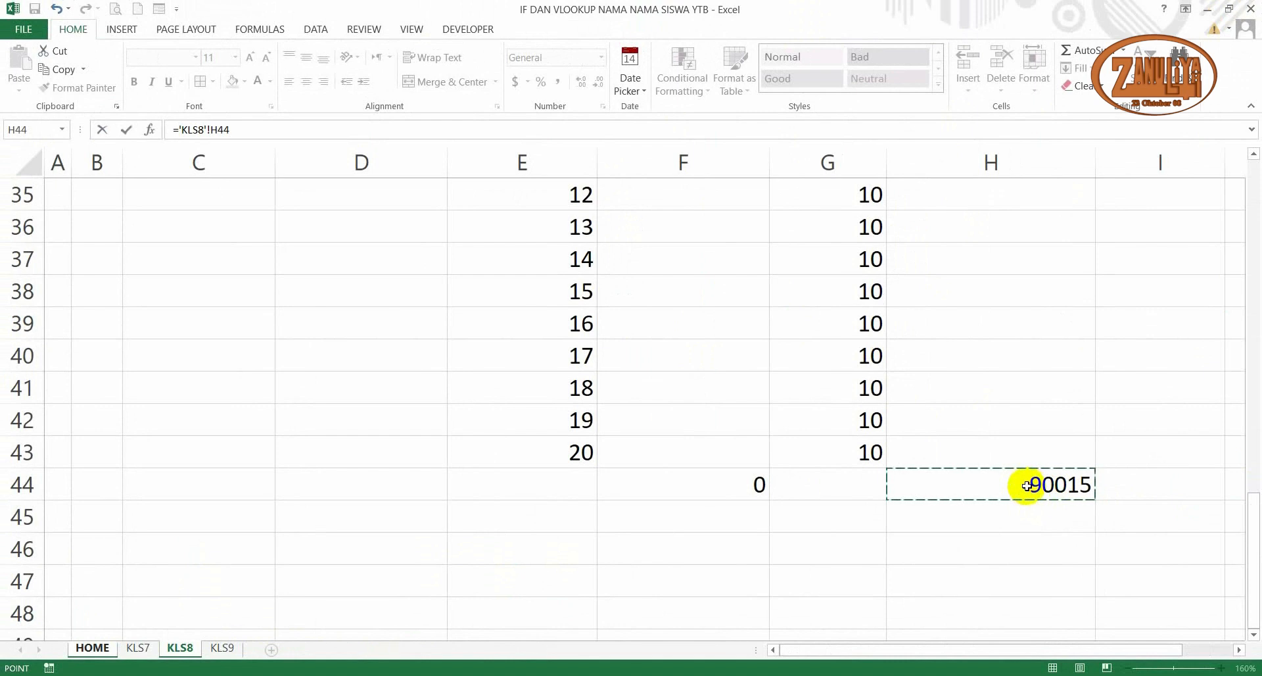
key("Return")
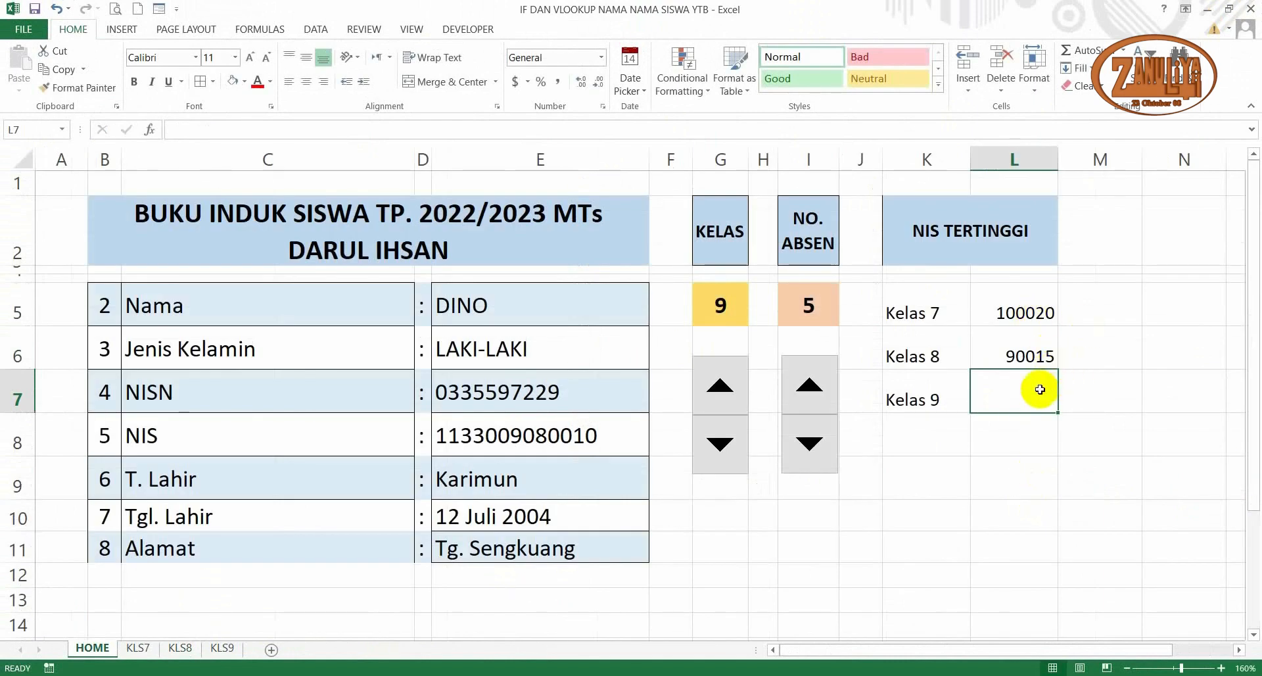
Link cell L7, beside Kelas 9, to the MAX result in H44 of the KLS9 sheet
type("=")
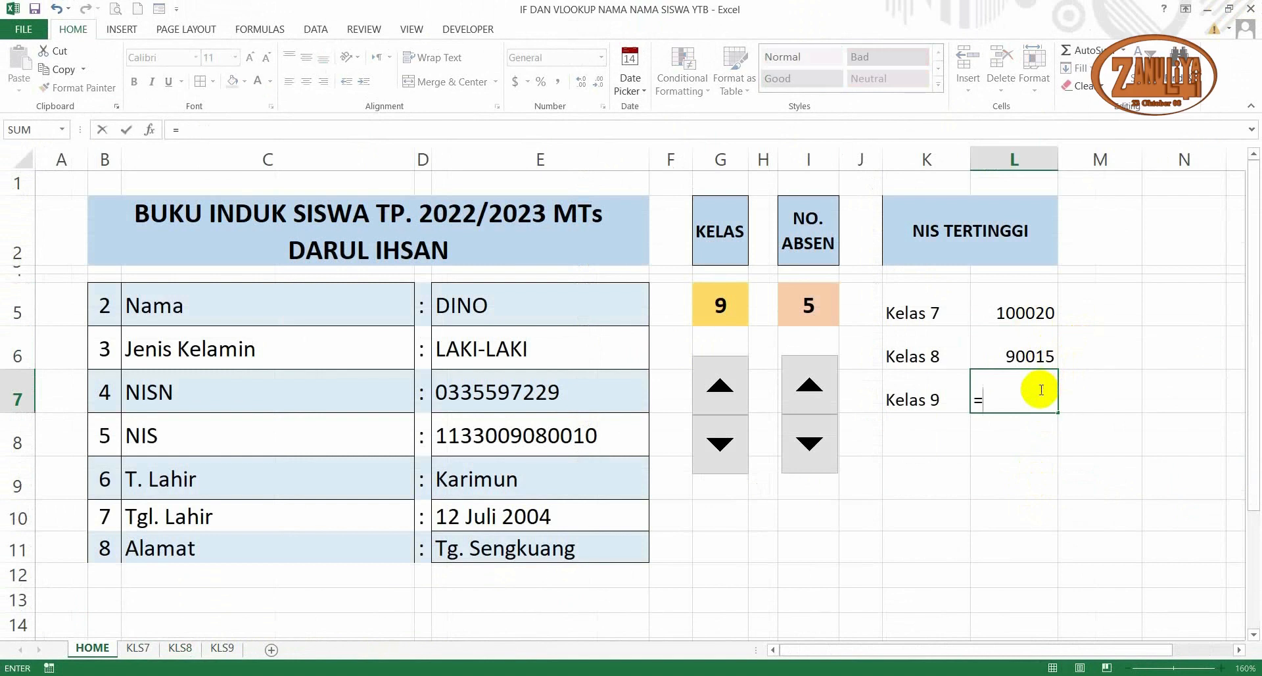
left_click(223, 649)
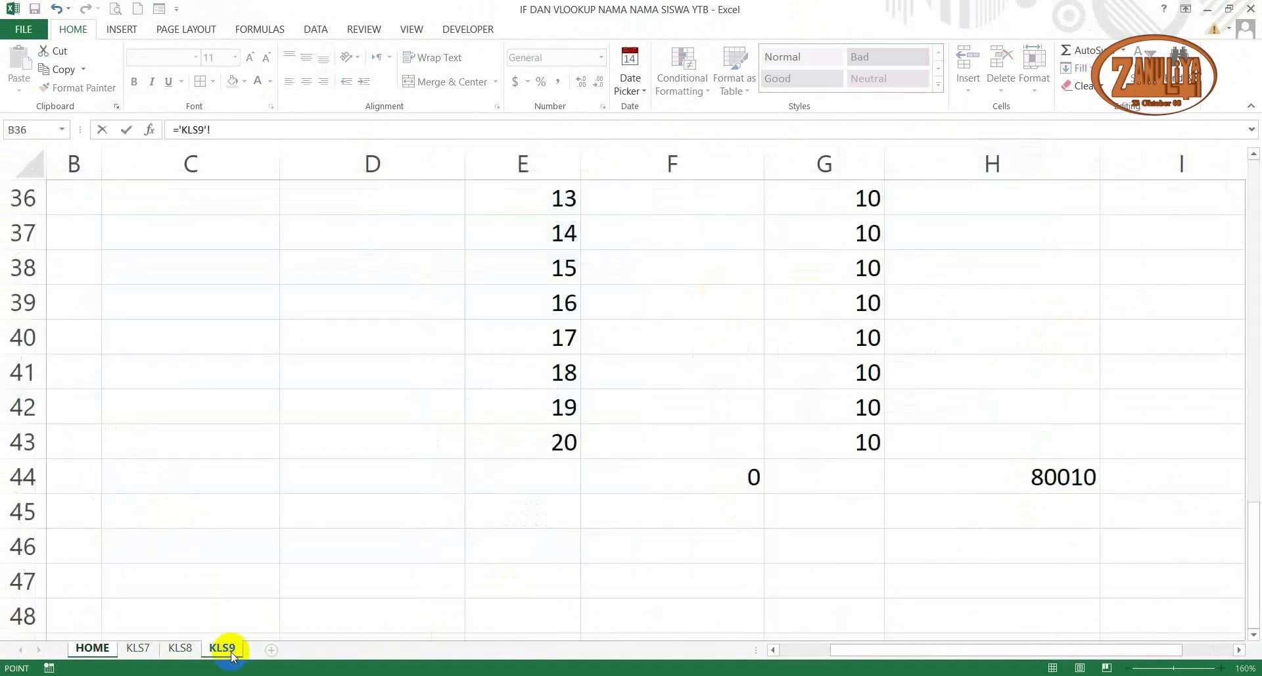
left_click(1063, 476)
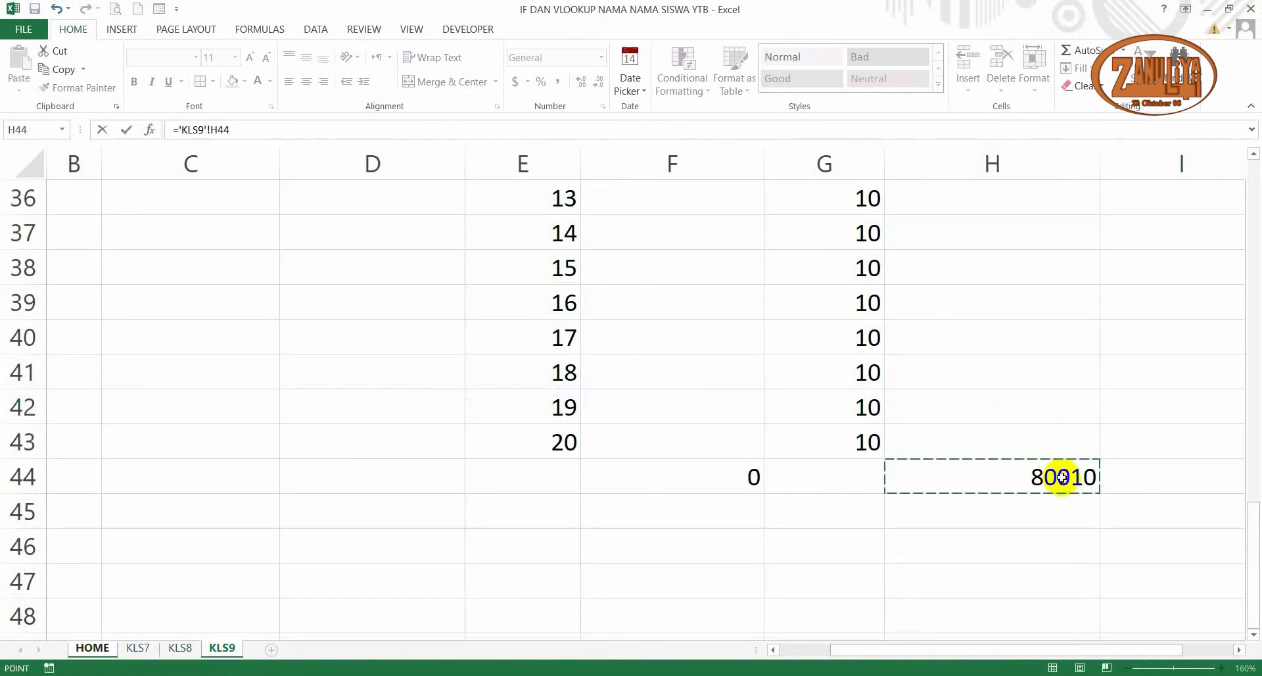
key("Return")
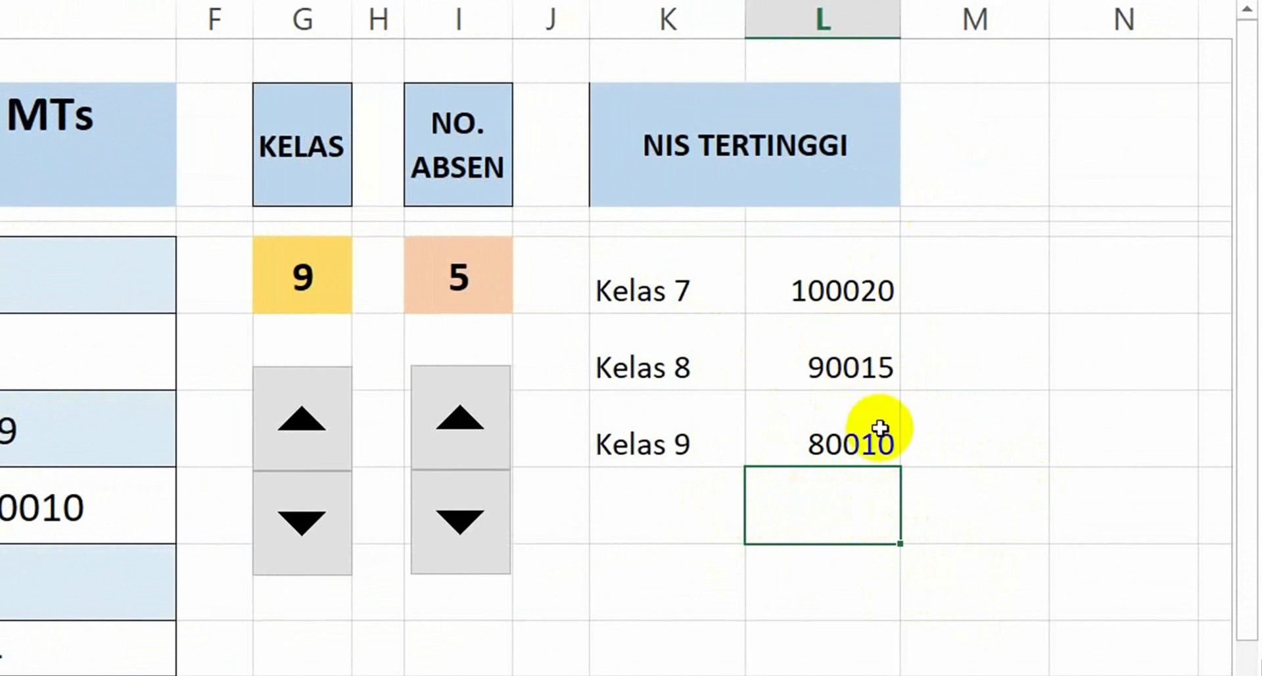
In cell L8, below the three class results, enter a MAX formula over the range L5:L7
type("=ma")
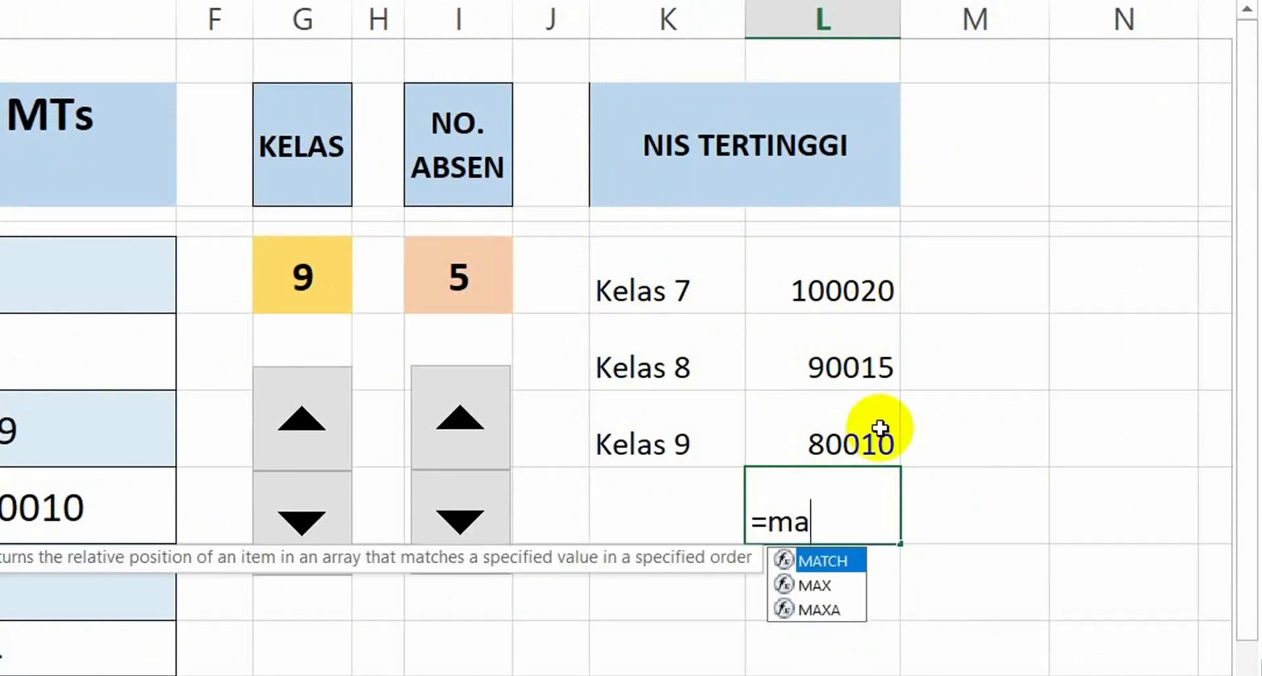
type("x")
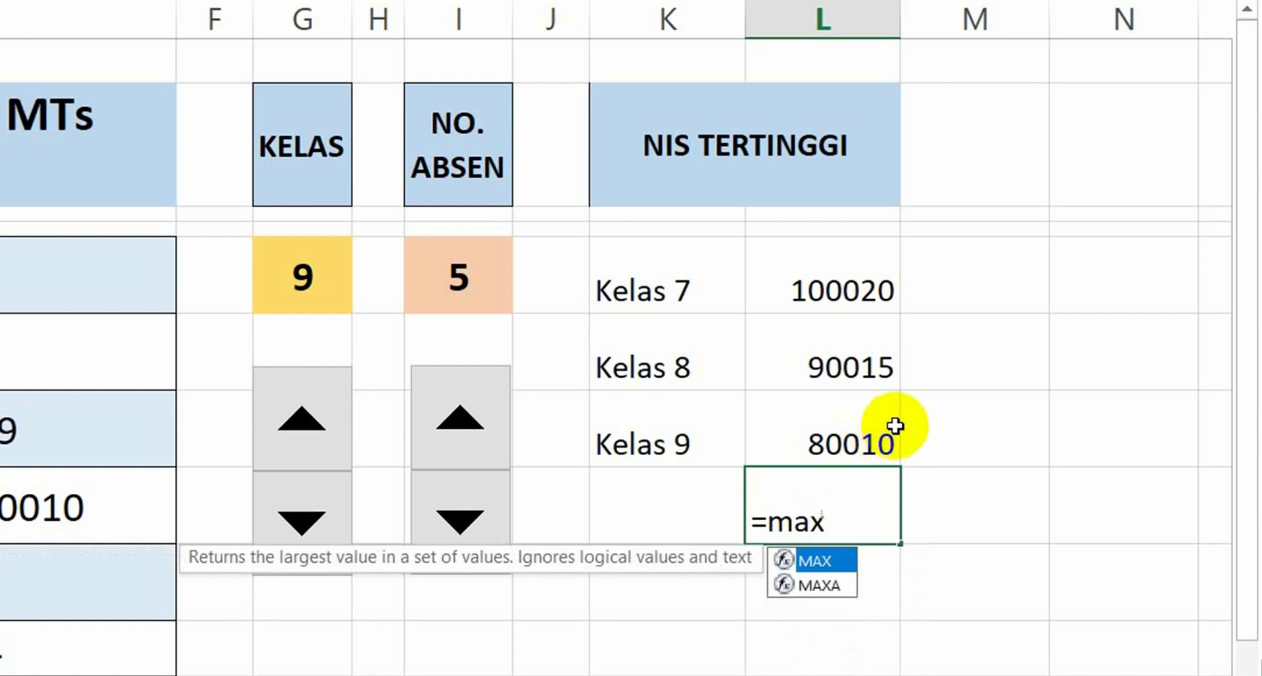
key("Tab")
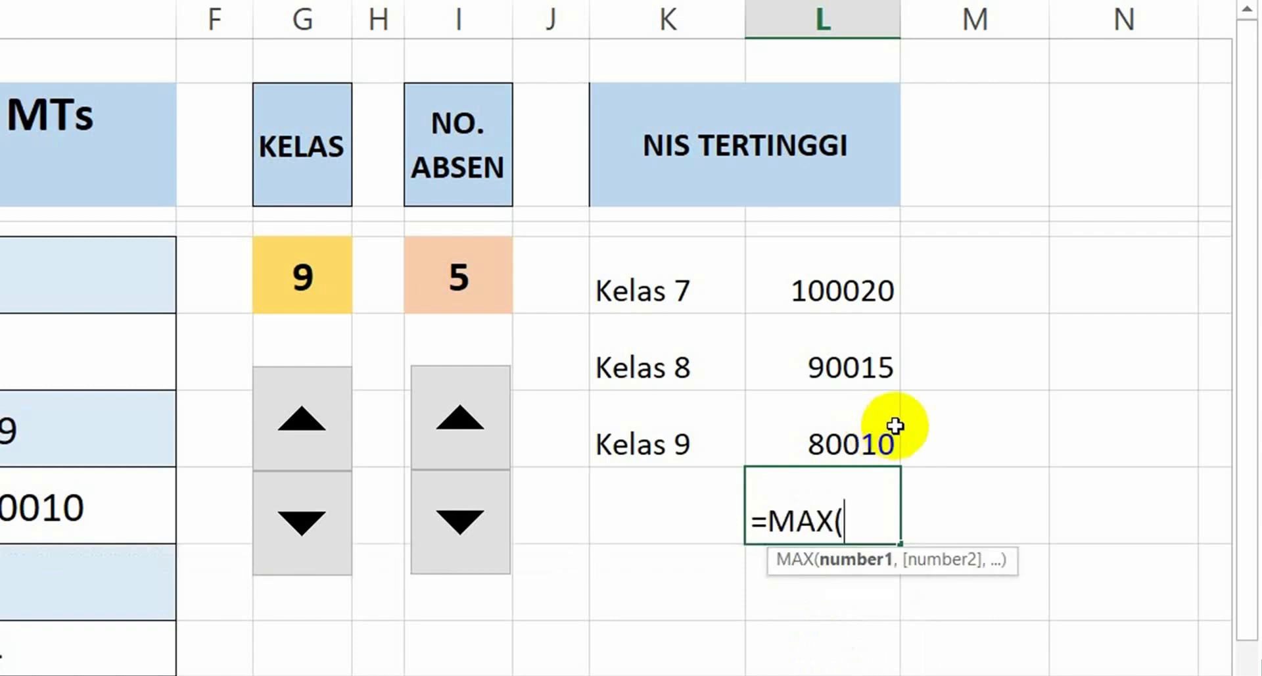
left_click(841, 294)
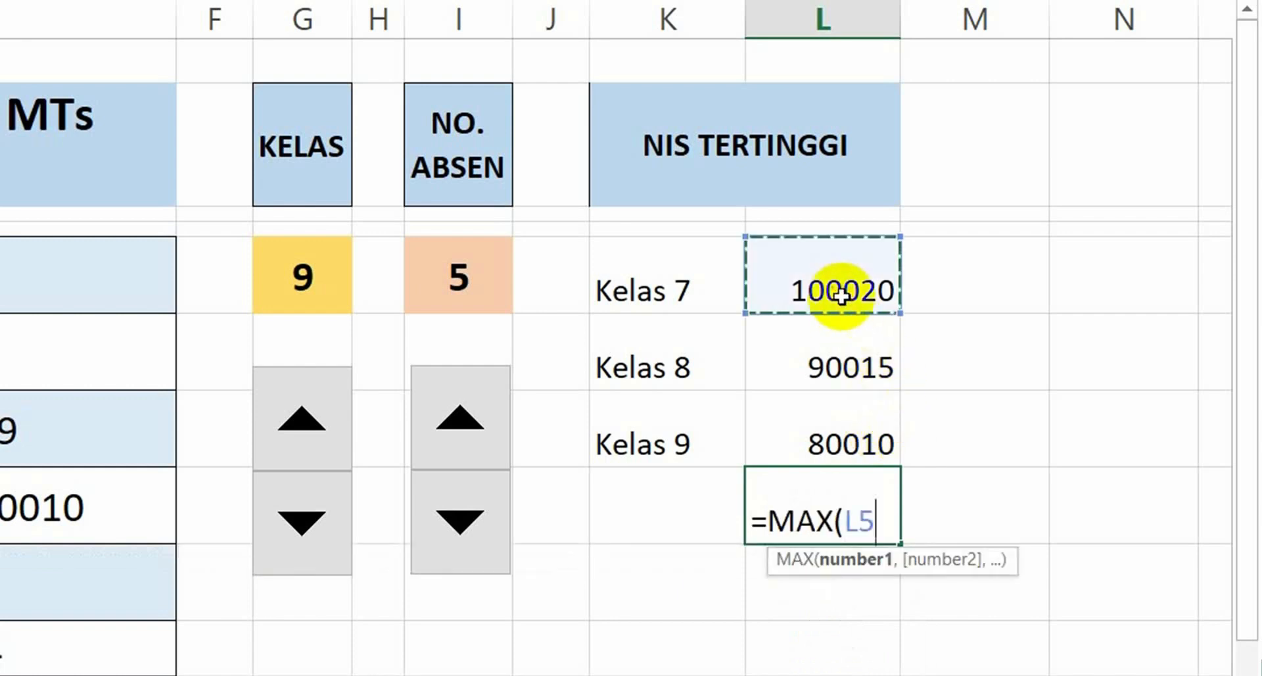
left_click_drag(841, 294, 833, 430)
key("Return")
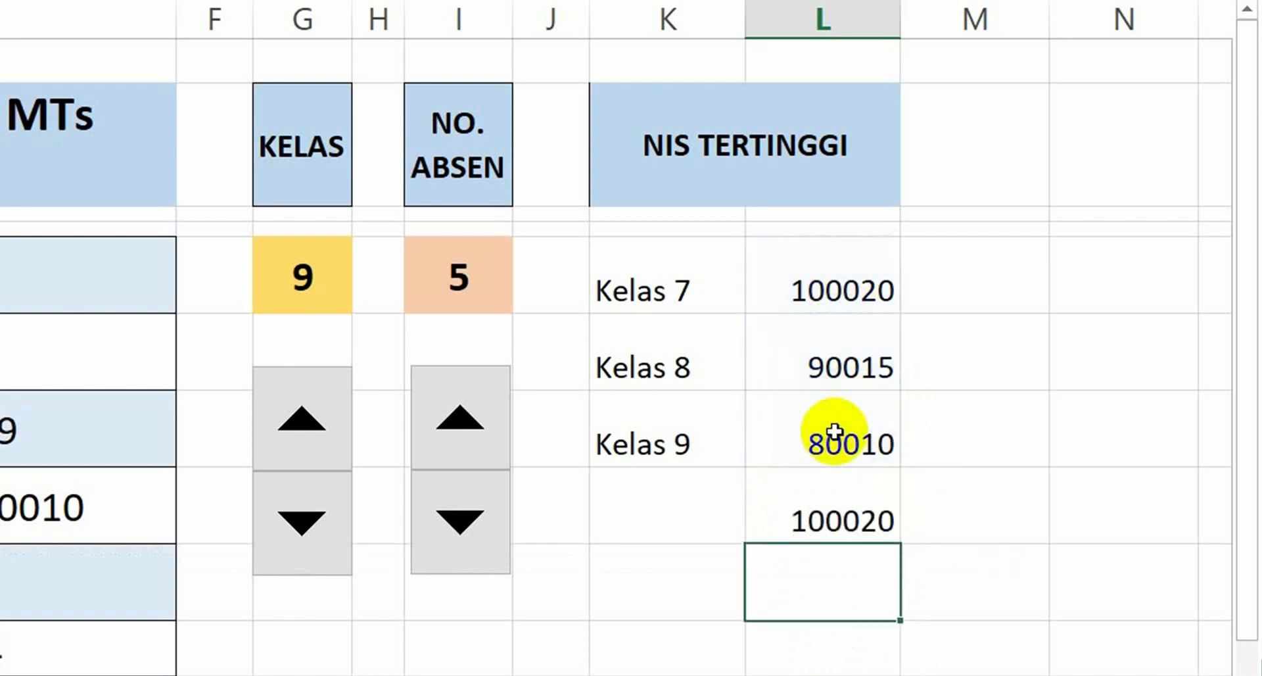
left_click(858, 516)
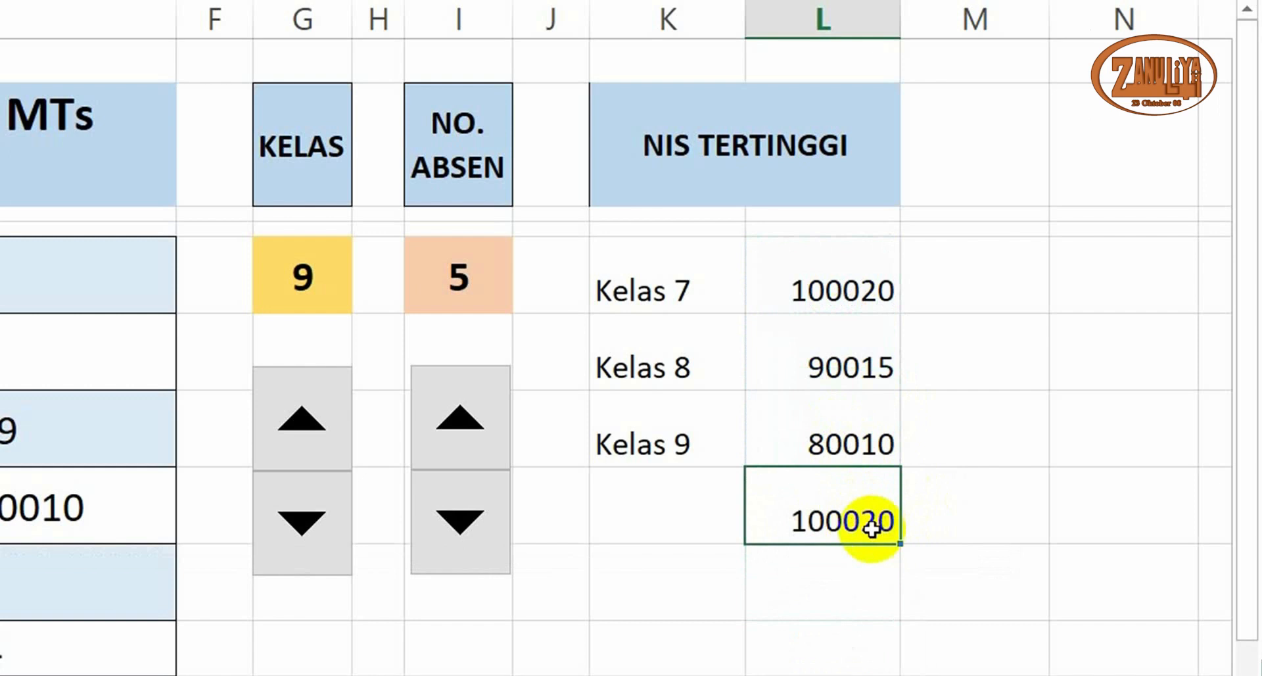
Label the overall maximum by entering "NIS. T" in cell K8
left_click(654, 509)
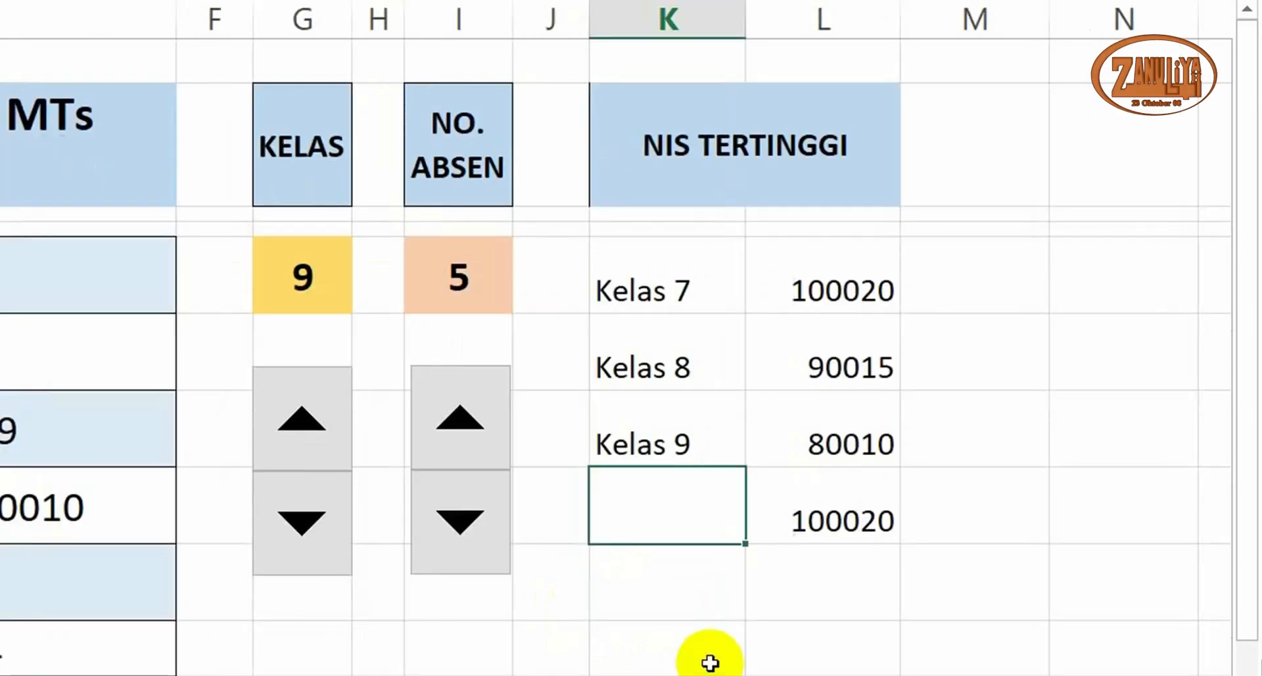
type("n")
key("BackSpace")
type("NIS")
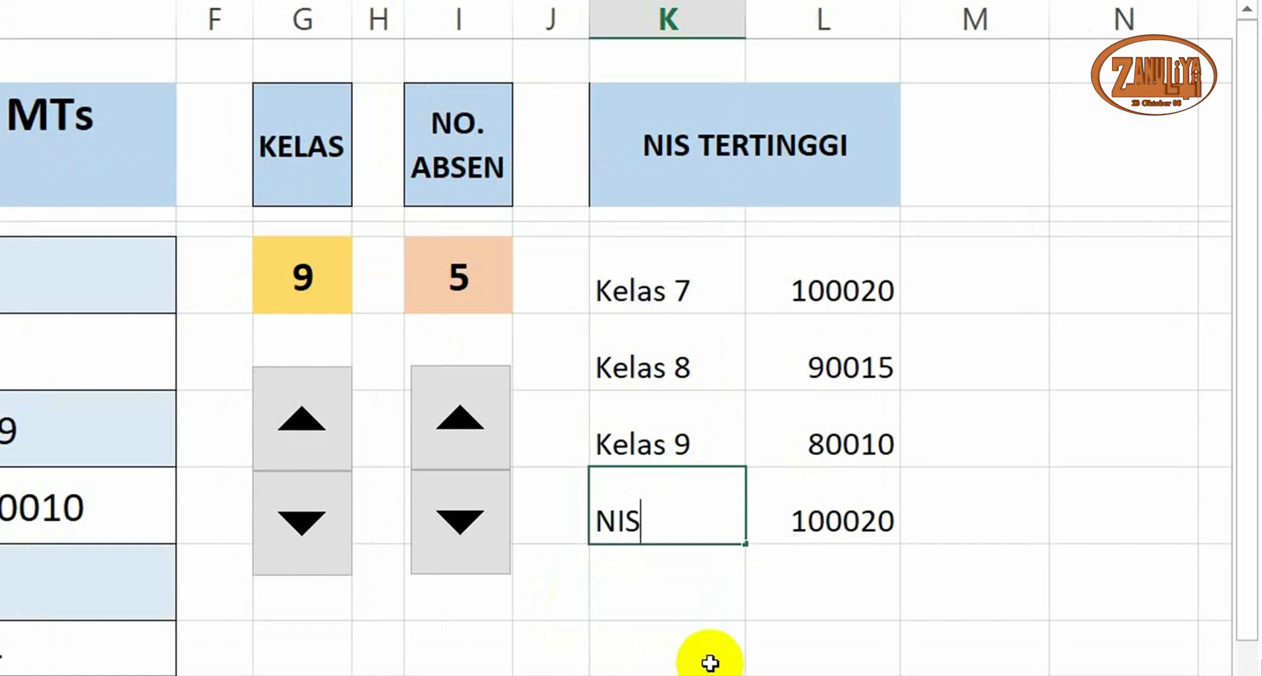
type(". T")
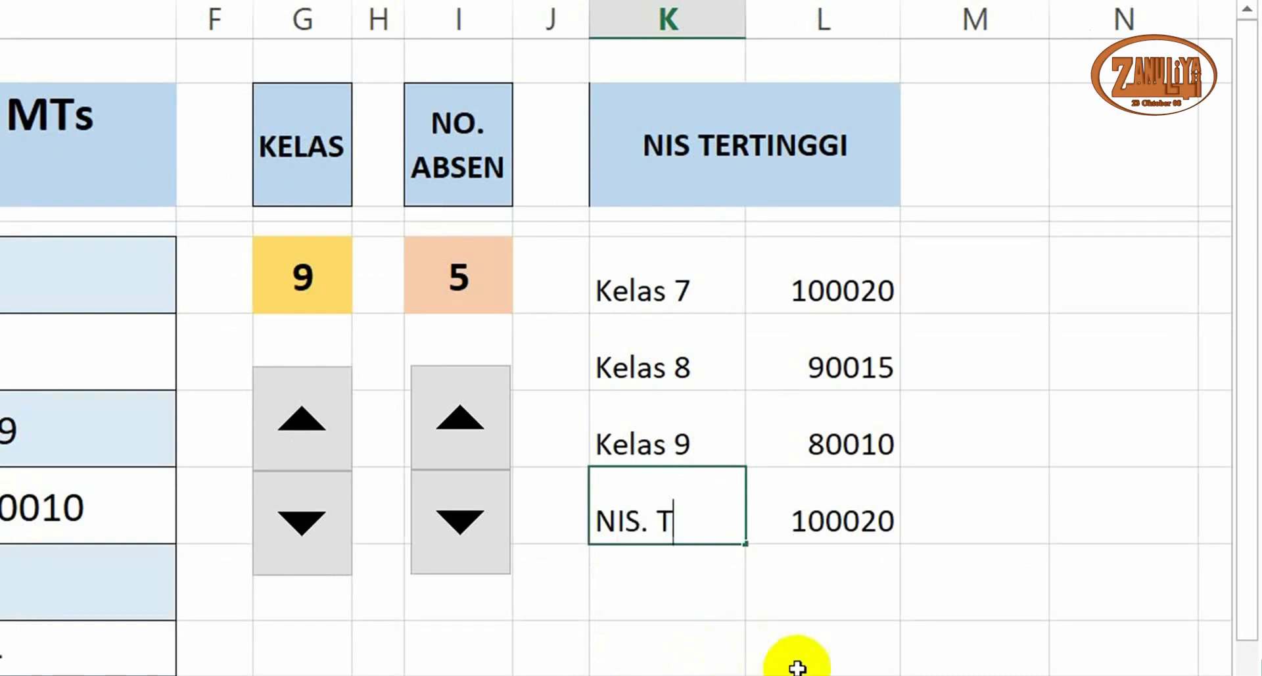
left_click(829, 663)
Enlarge the font of the overall maximum in cell L8 and make it bold
left_click(865, 534)
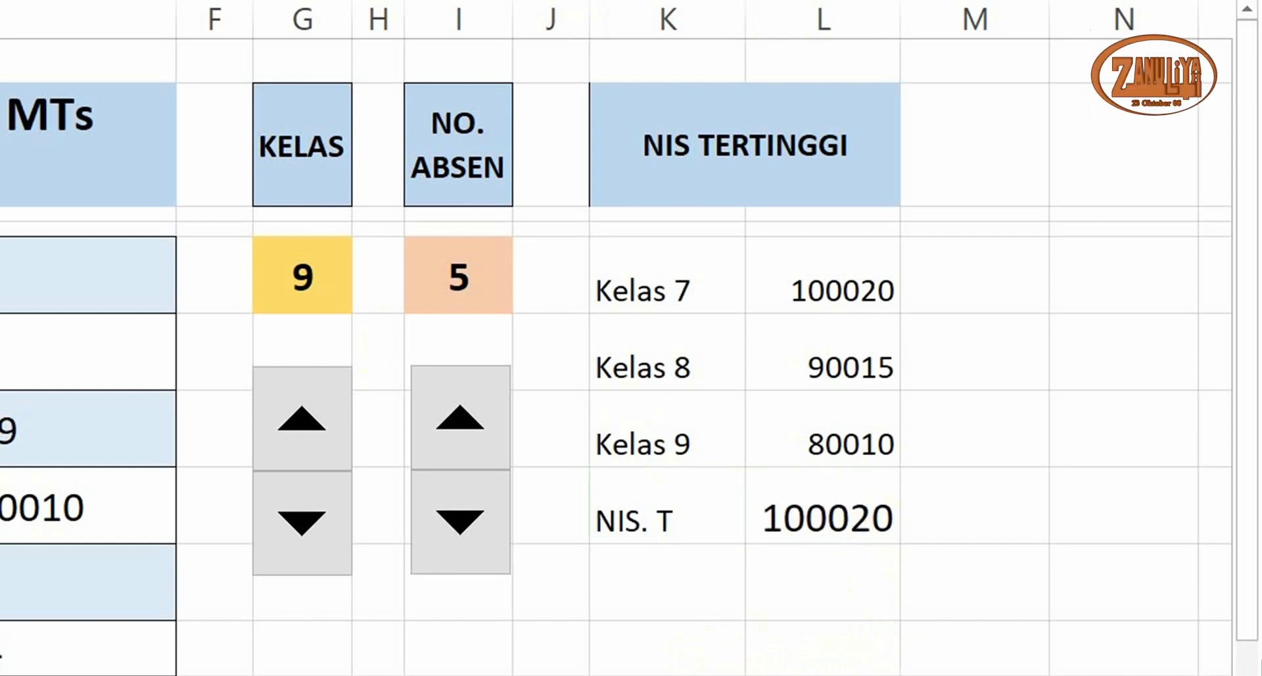
left_click(823, 506)
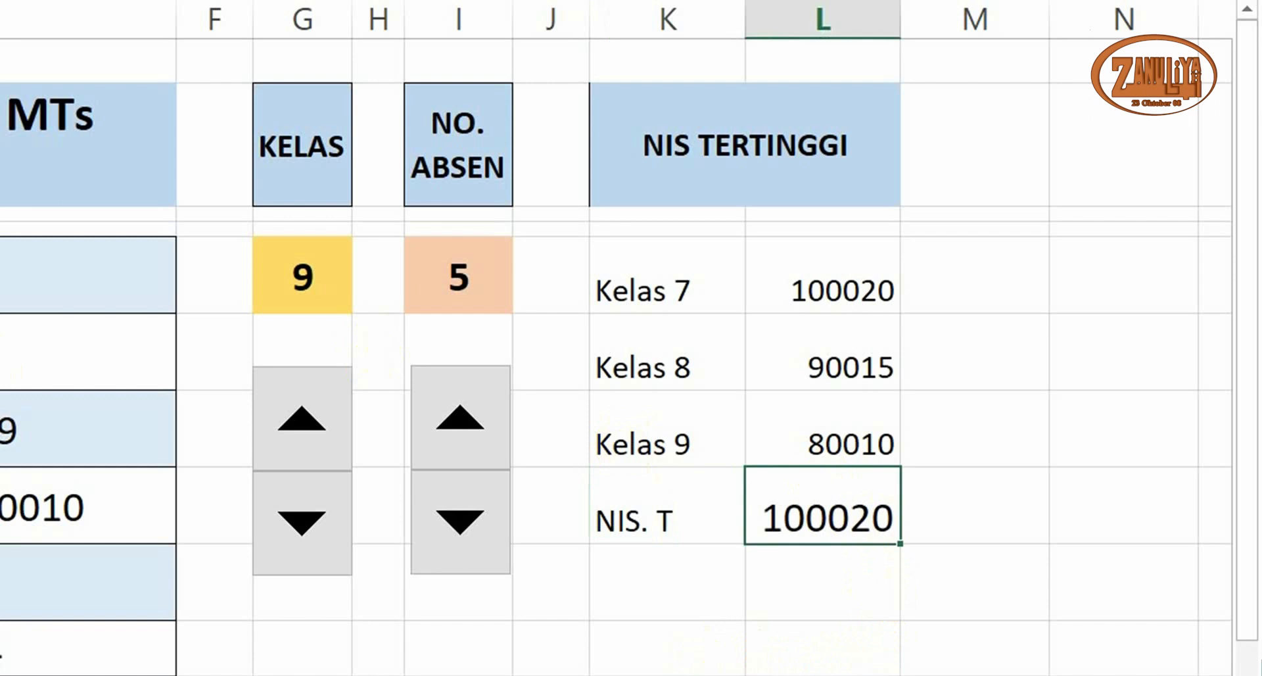
key("ctrl+b")
left_click(904, 670)
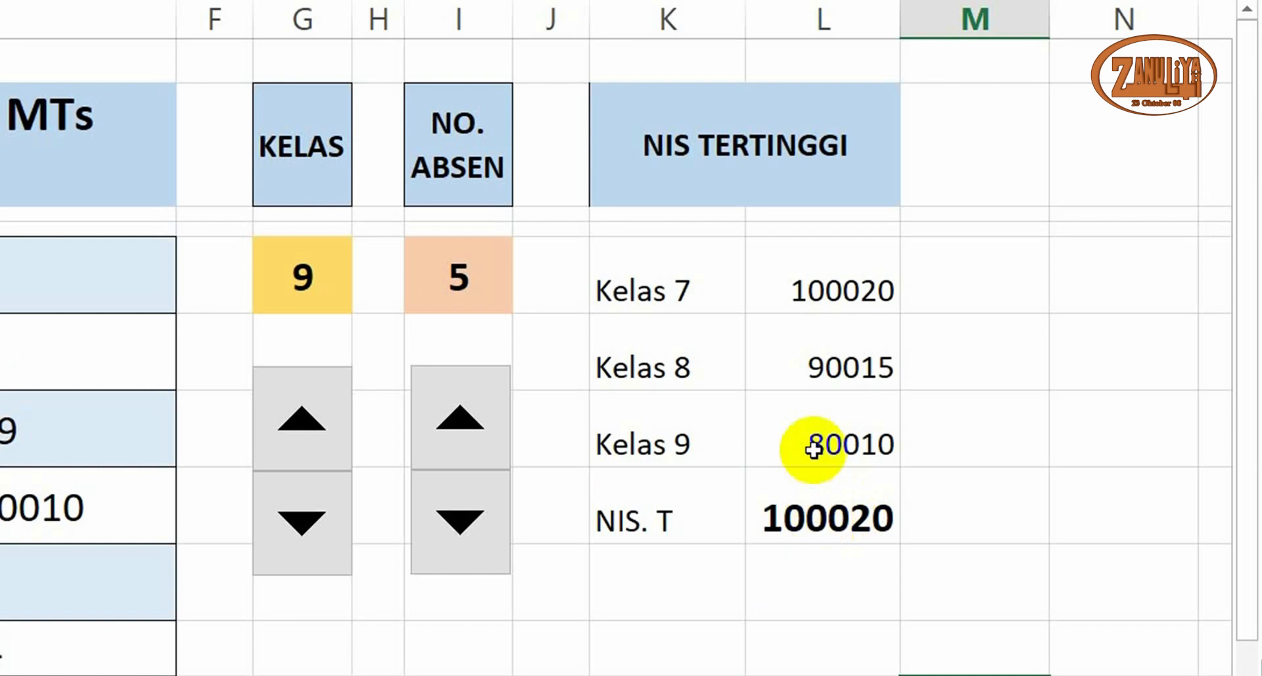
Apply a Greater Than highlight rule to L5:L7 with threshold 90015 and Light Red Fill with Dark Red Text
left_click(836, 287)
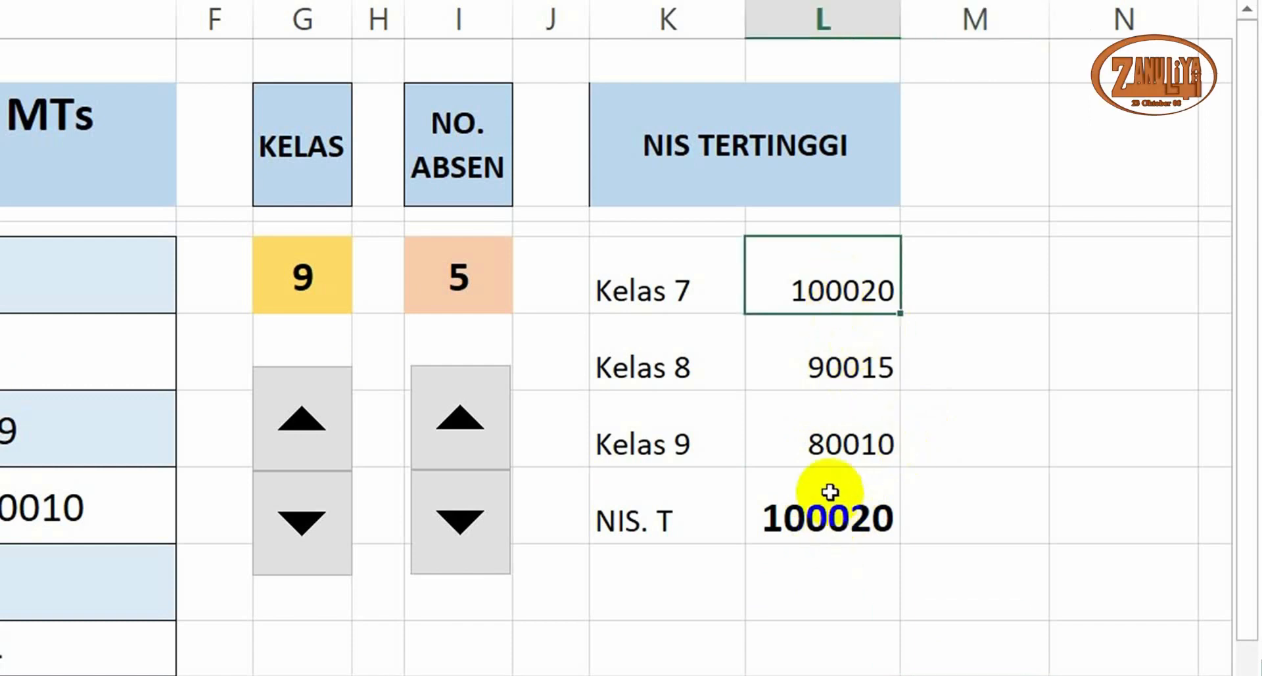
left_click(824, 437, "shift")
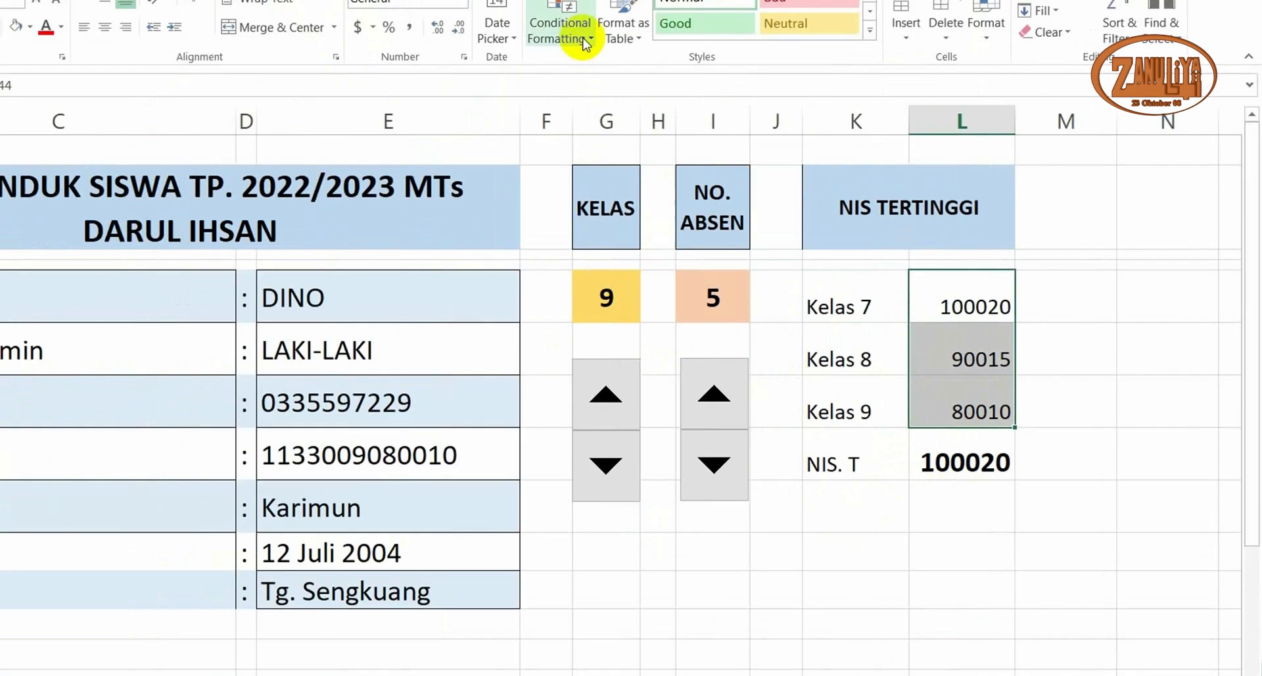
left_click(585, 44)
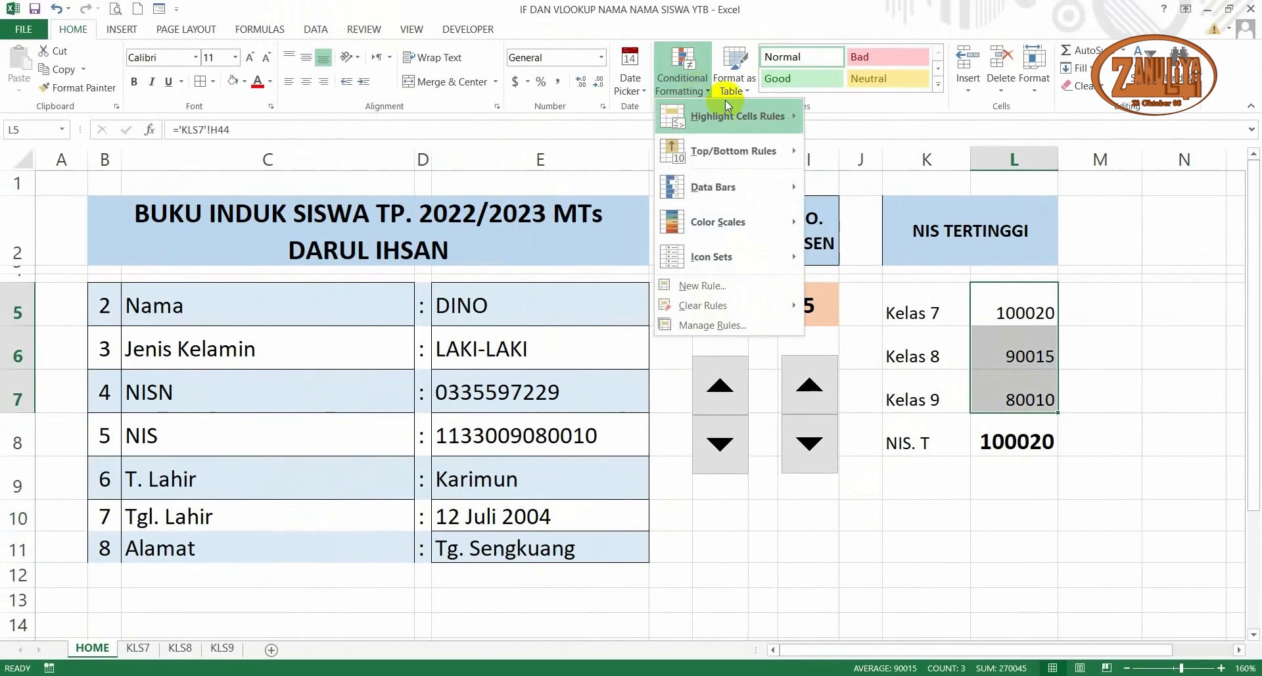
mouse_move(658, 65)
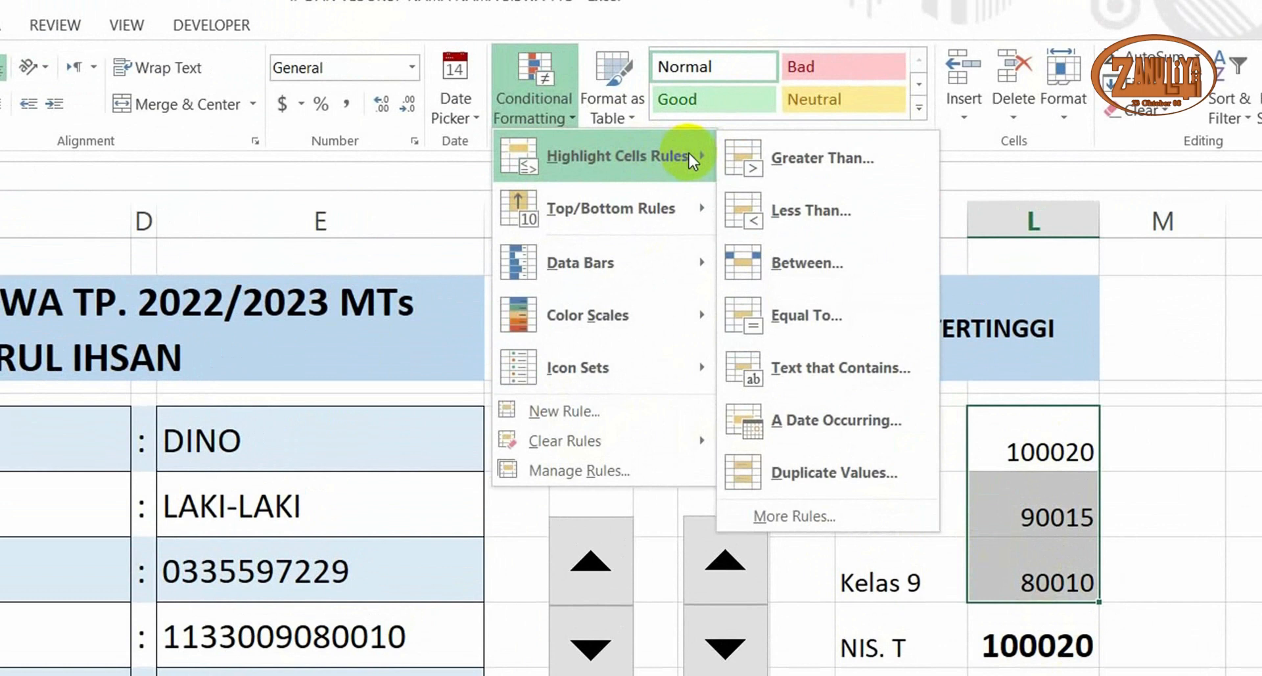
left_click(797, 161)
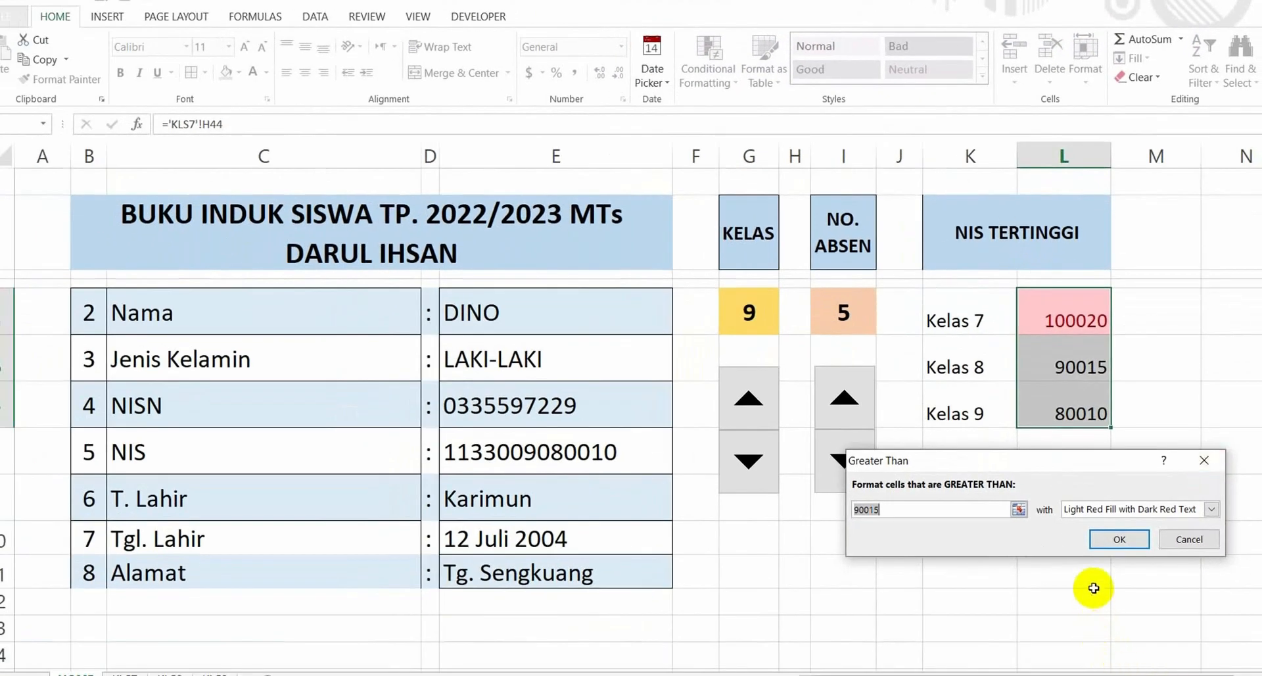
left_click(1123, 542)
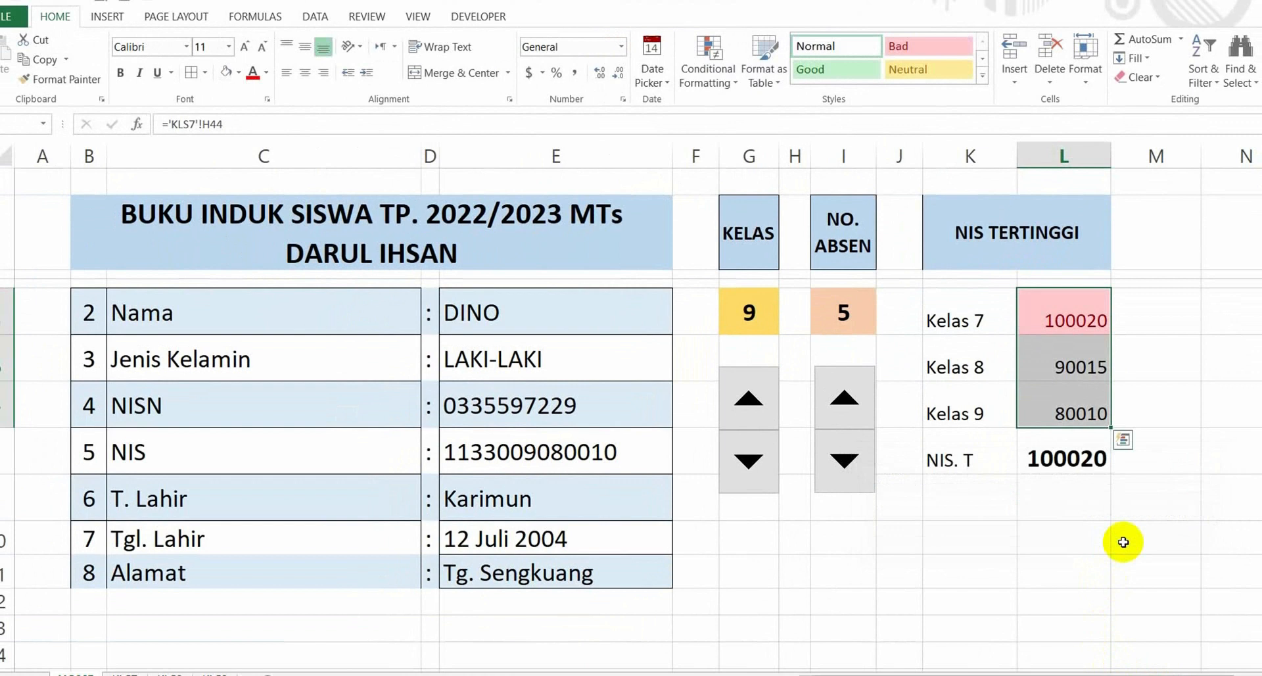
left_click(1118, 610)
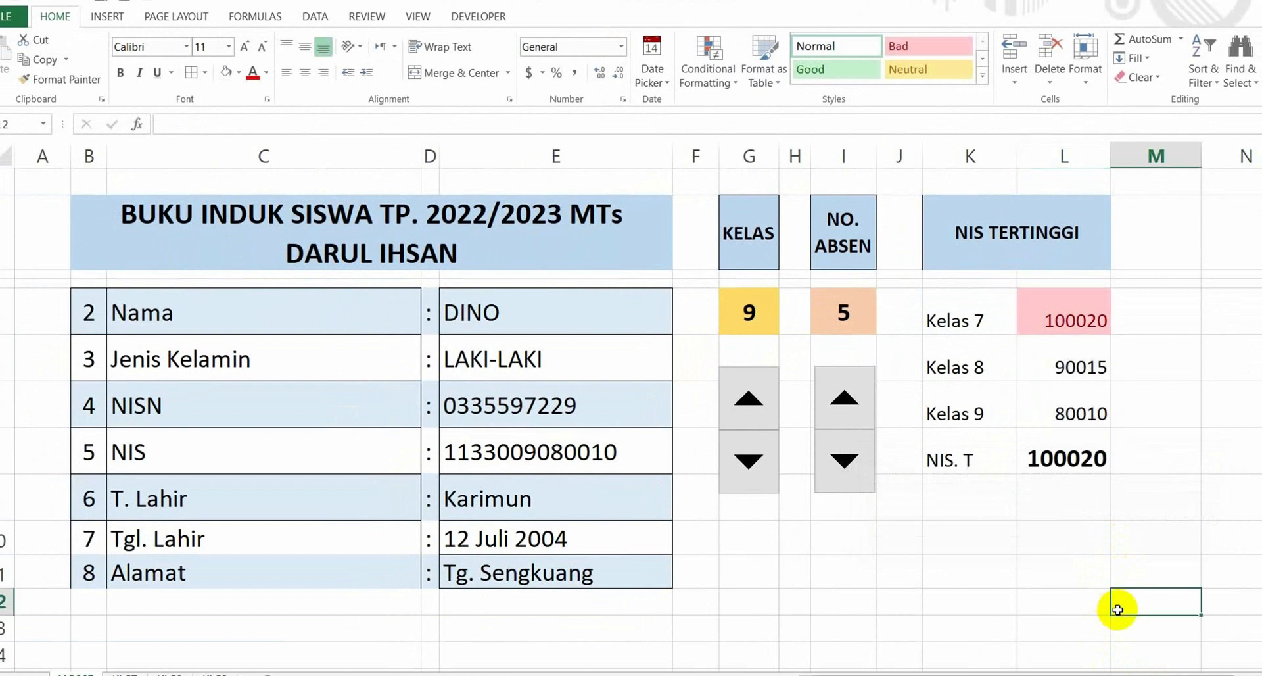
Check the linked formulas behind the Kelas 7, Kelas 8 and Kelas 9 results in L5:L7
left_click(1067, 360)
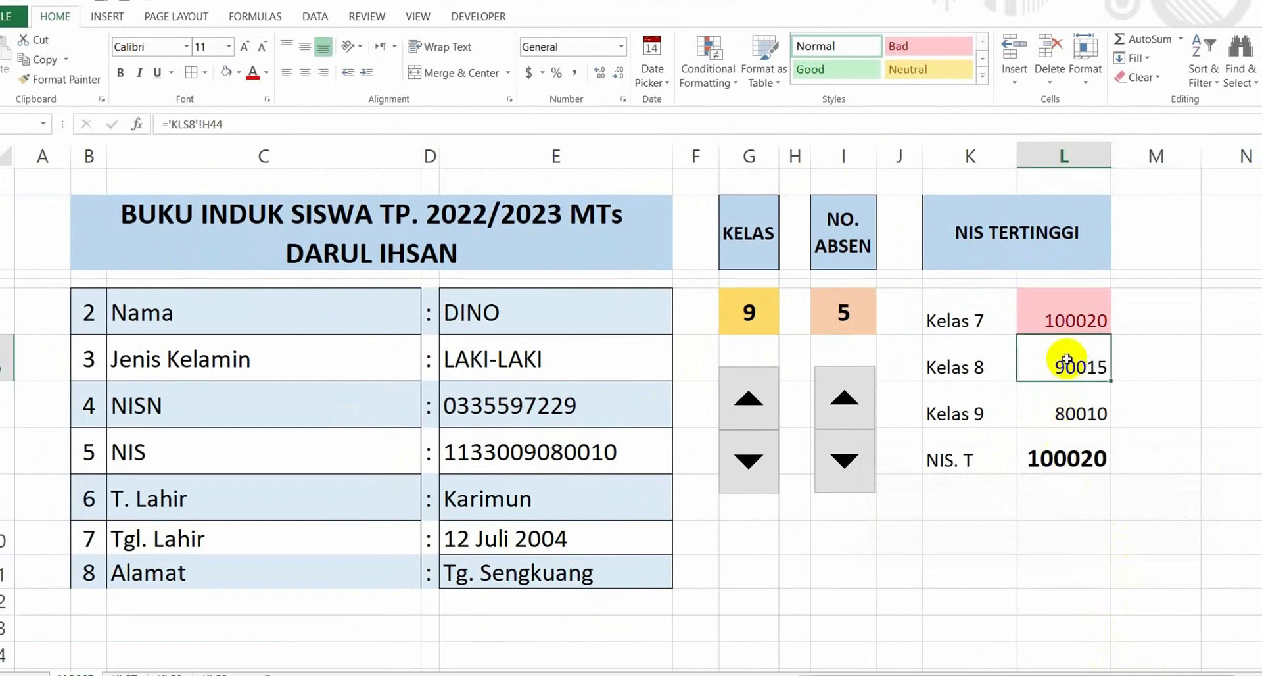
left_click(1080, 319)
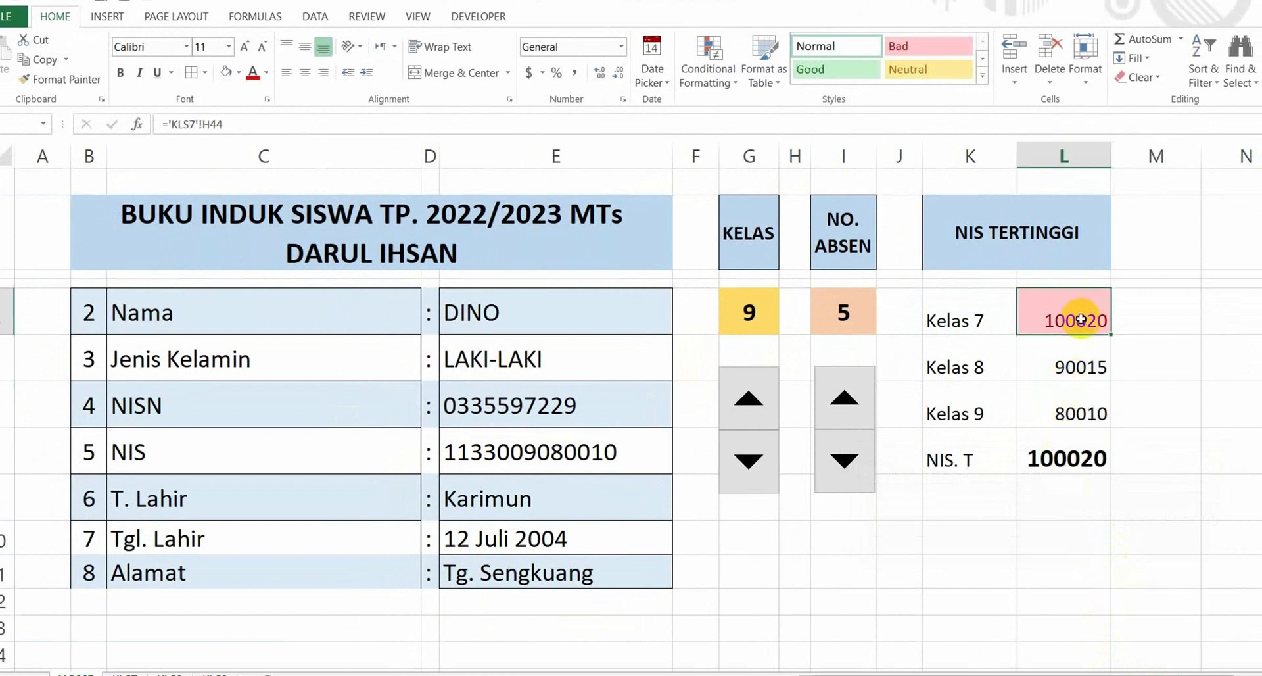
left_click(1077, 360)
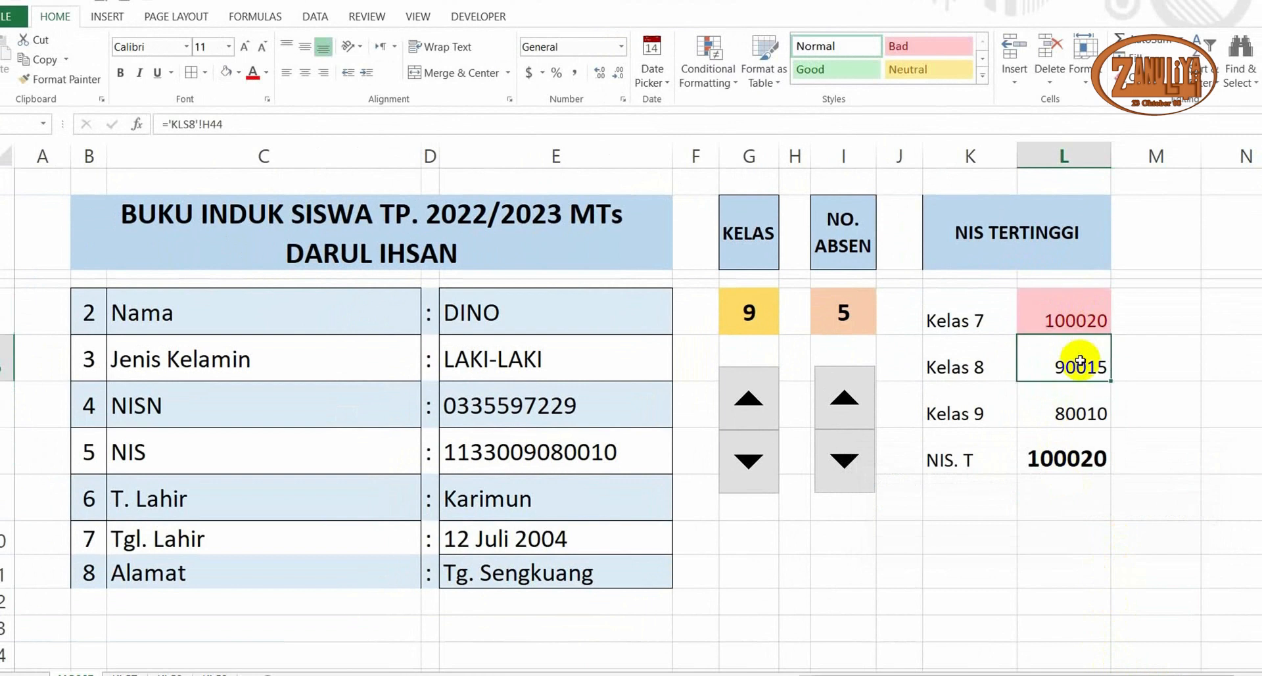
left_click(1068, 412)
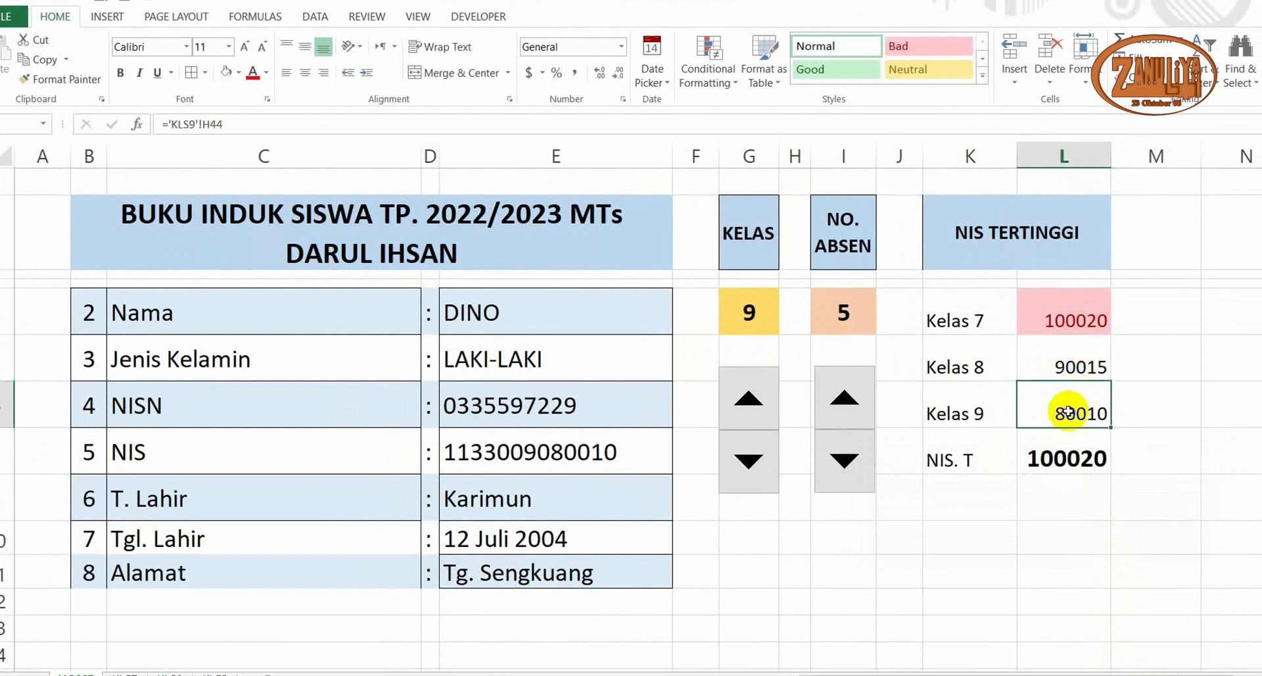
left_click(1073, 366)
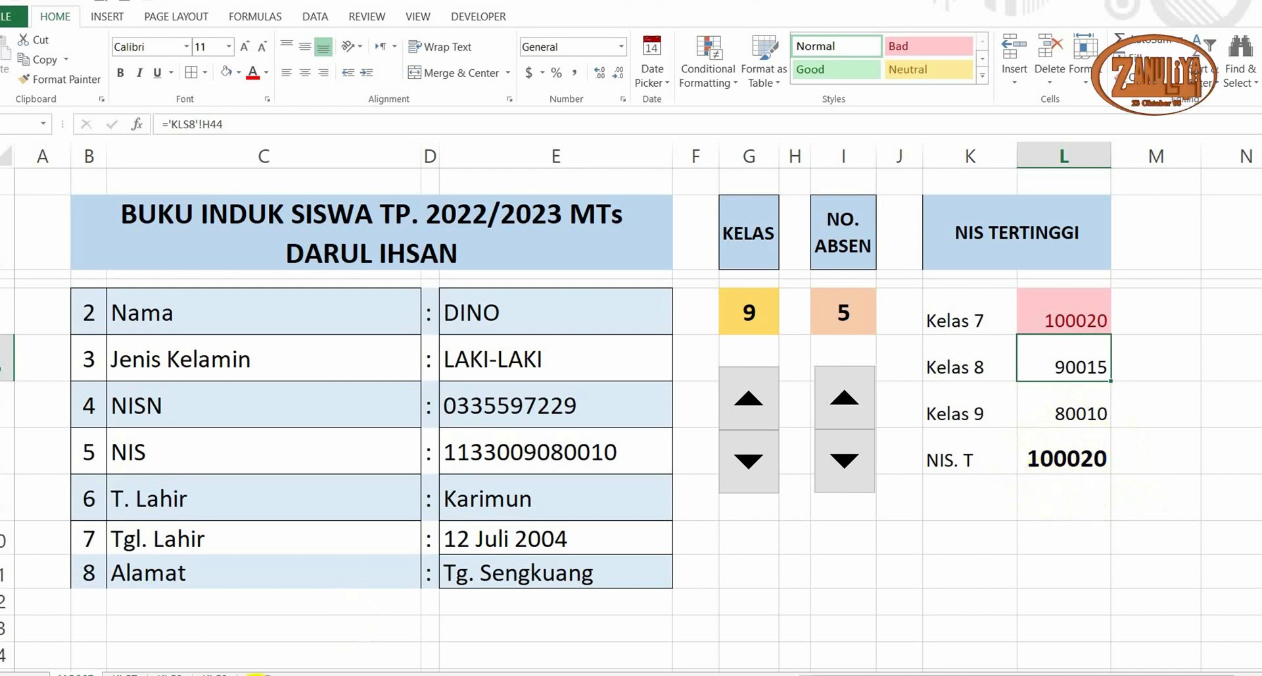
Copy the NIS of student 5 in F8 on the KLS9 sheet into F9
left_click(221, 671)
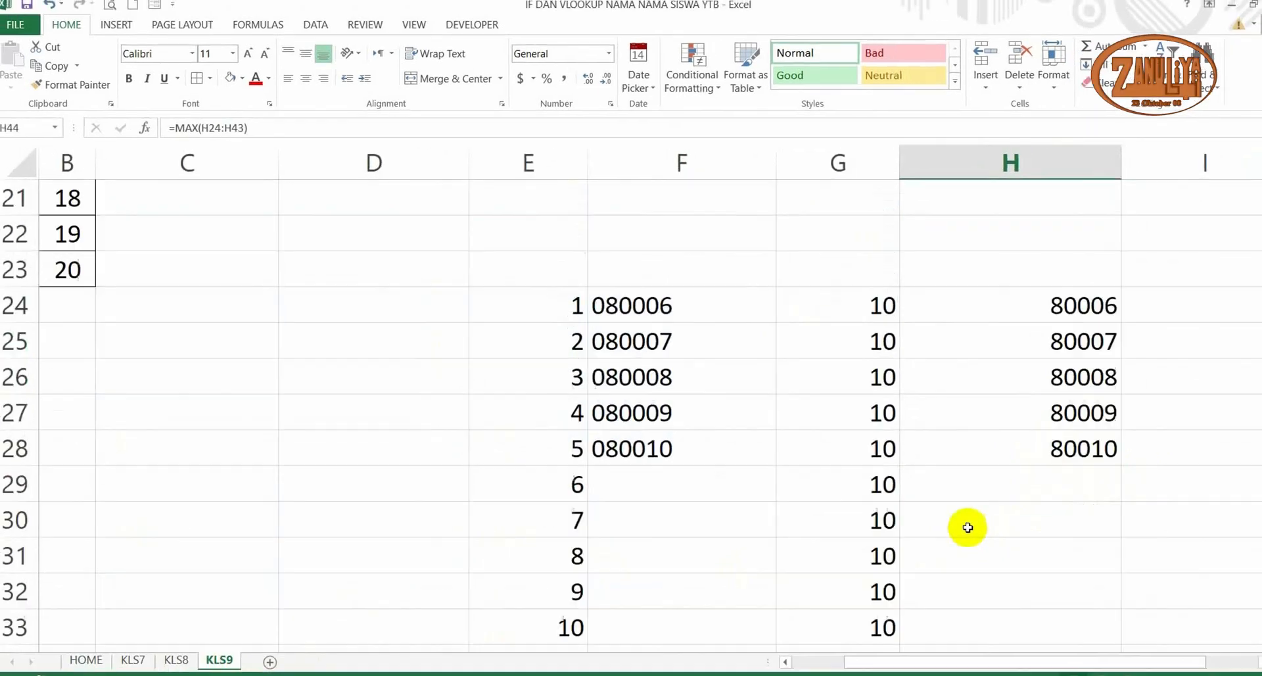
scroll(967, 527, "up", 6)
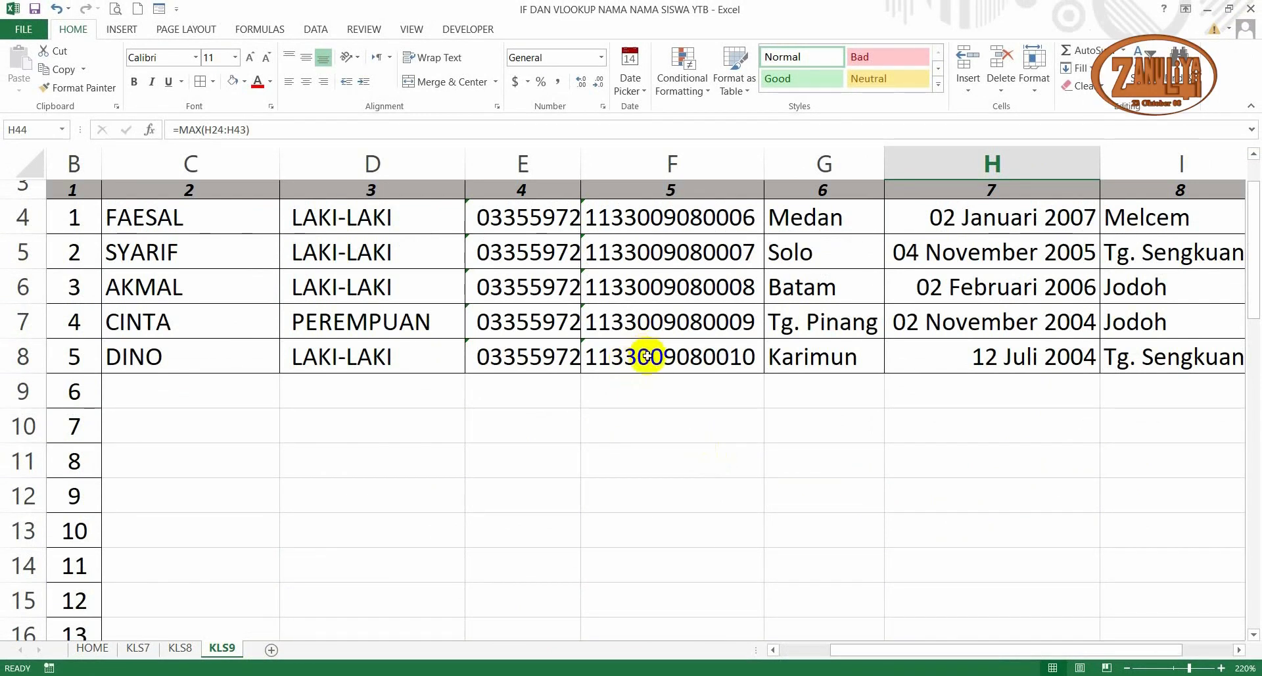
scroll(783, 404, "up", 1)
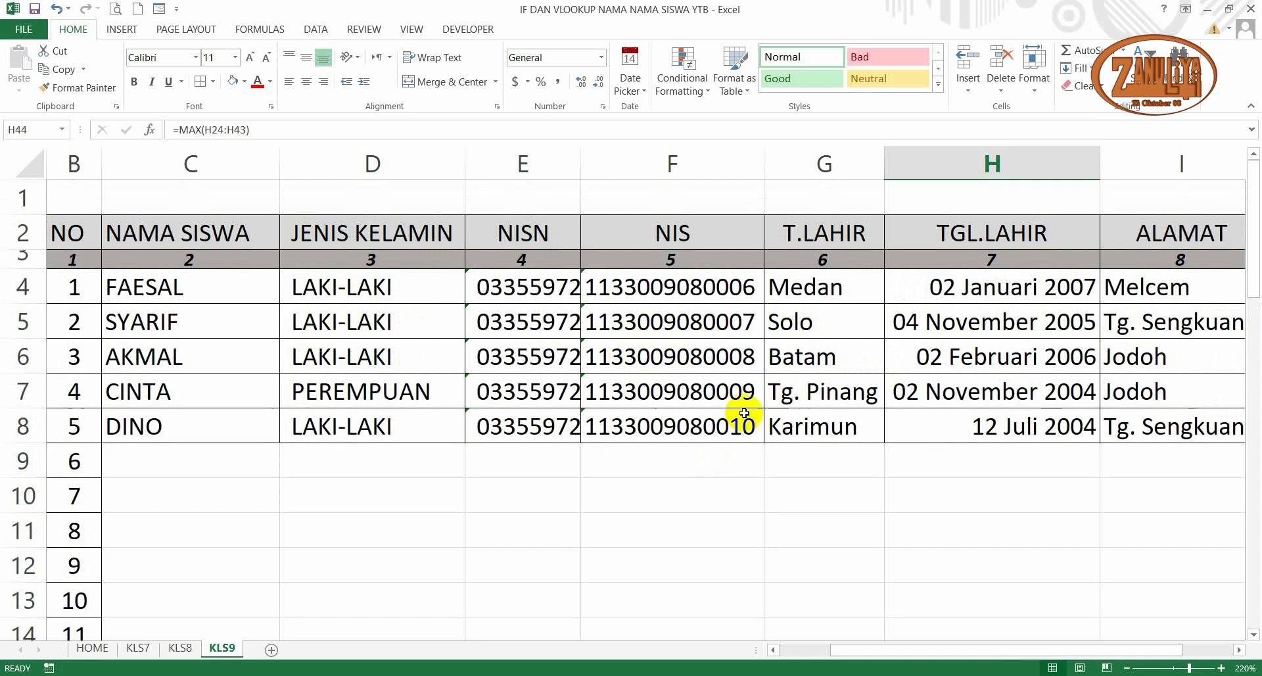
left_click(681, 426)
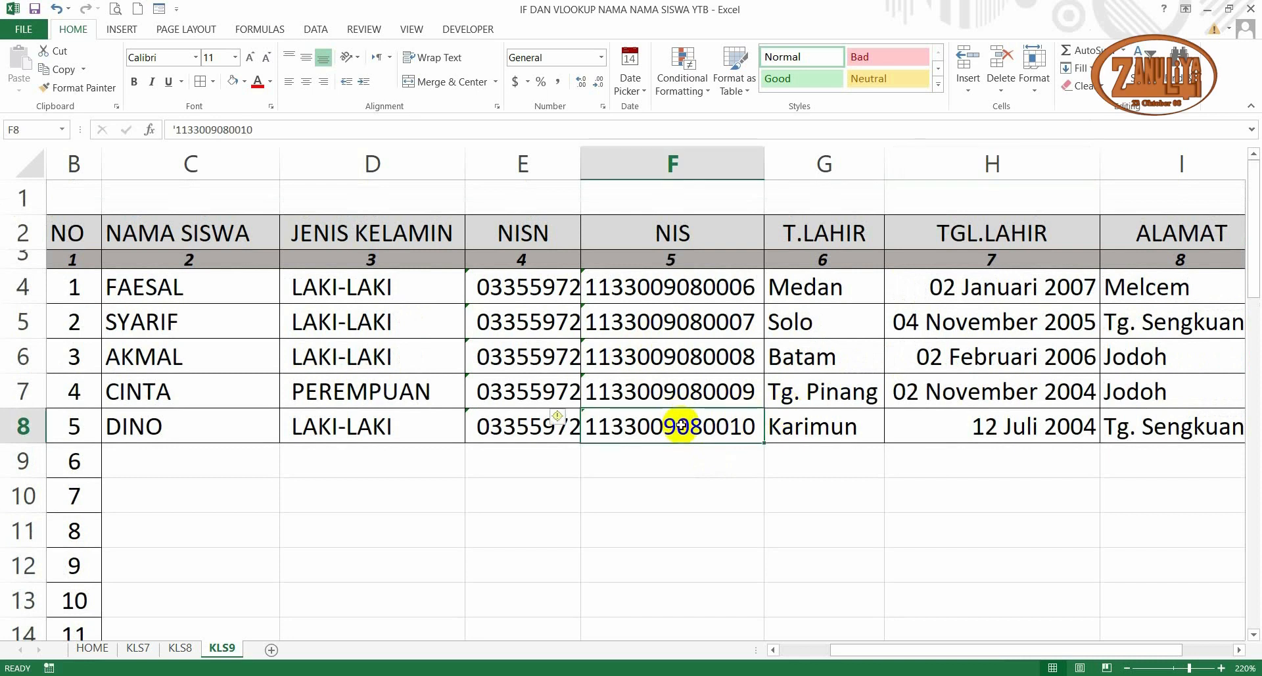
key("ctrl+c")
left_click(694, 464)
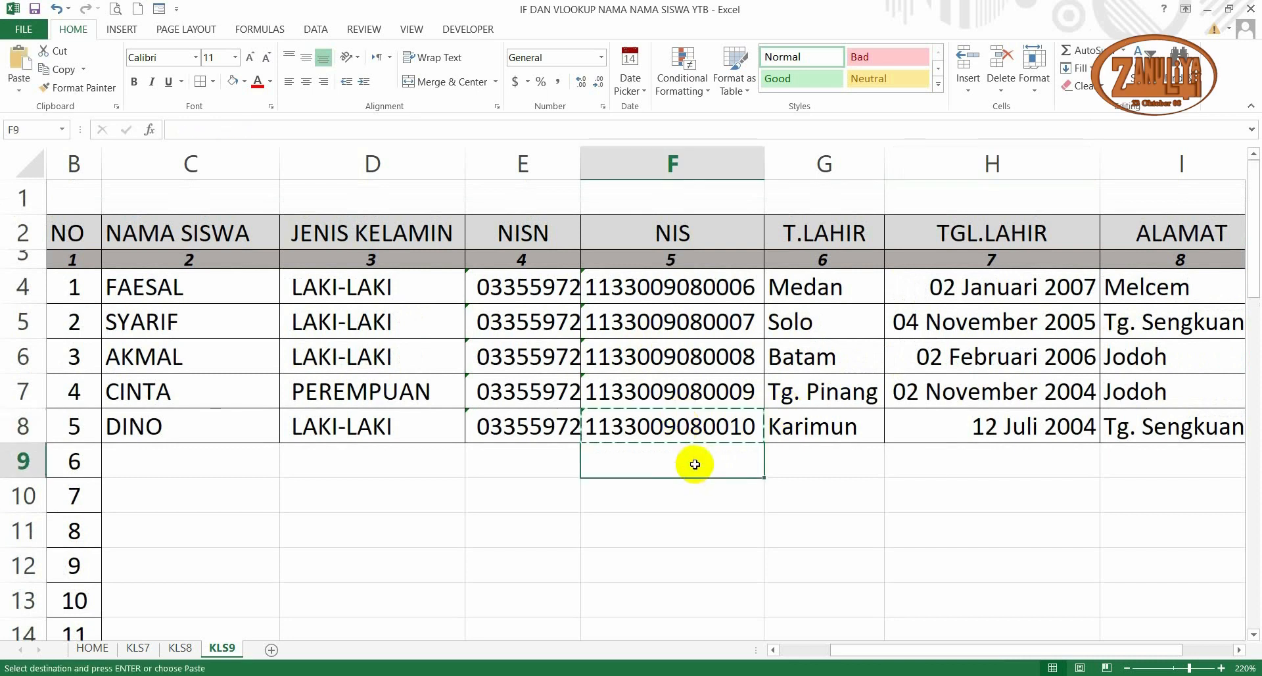
key("Return")
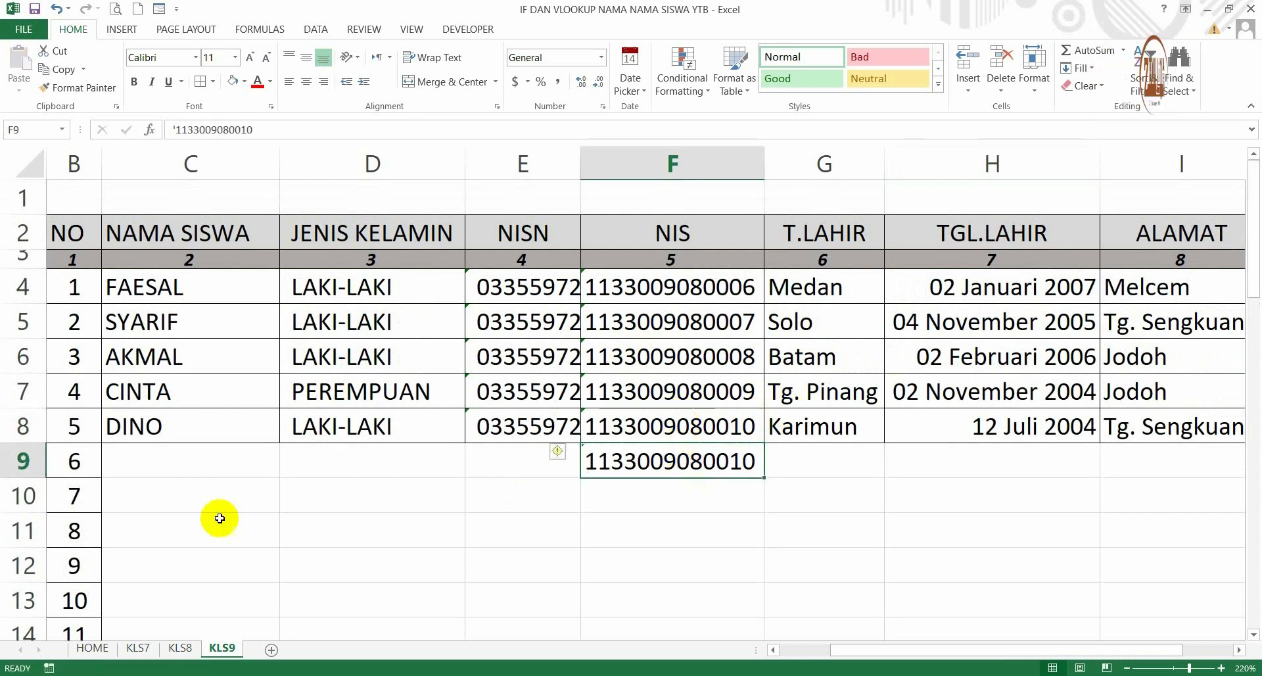
Enter the new student's name in cell C9 for student number 6
left_click(132, 464)
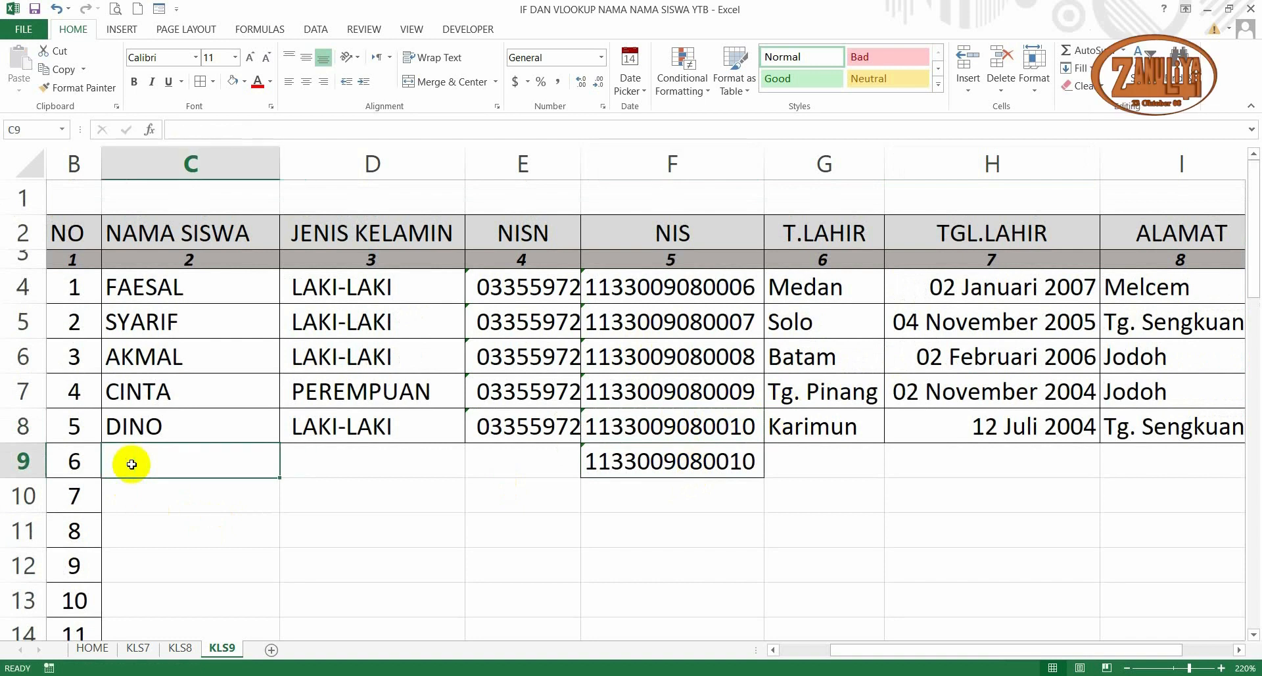
type("a")
key("BackSpace")
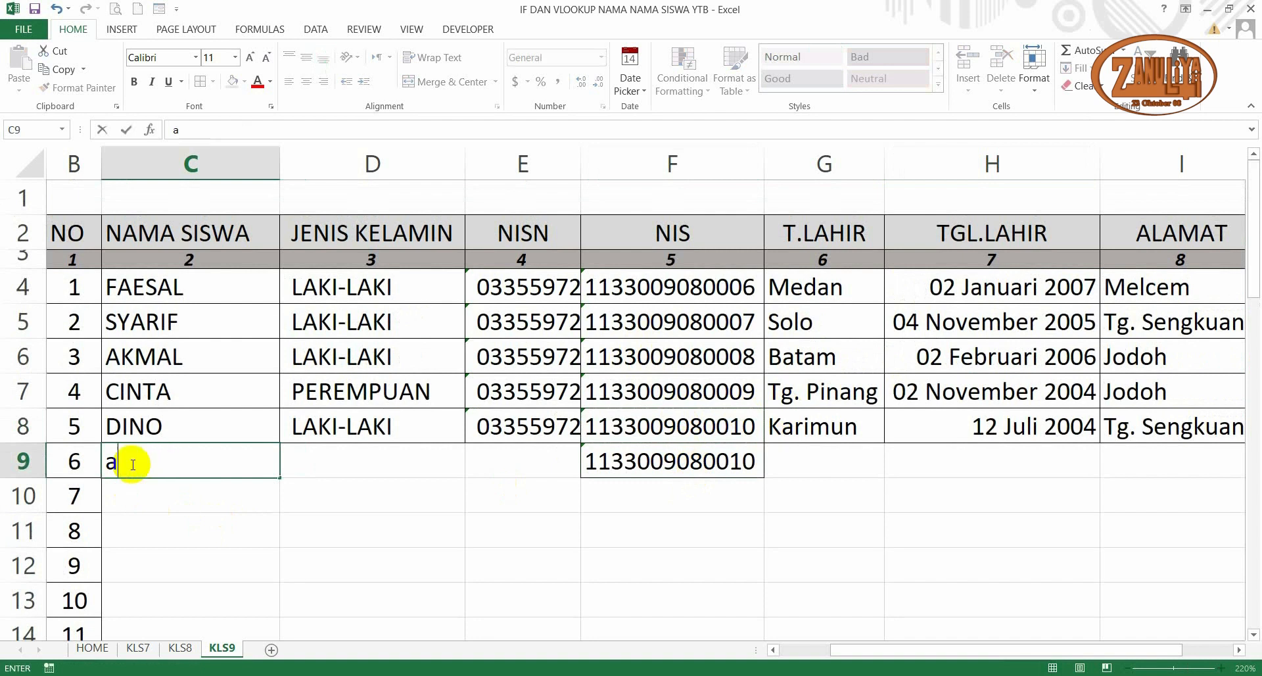
type("AHMA")
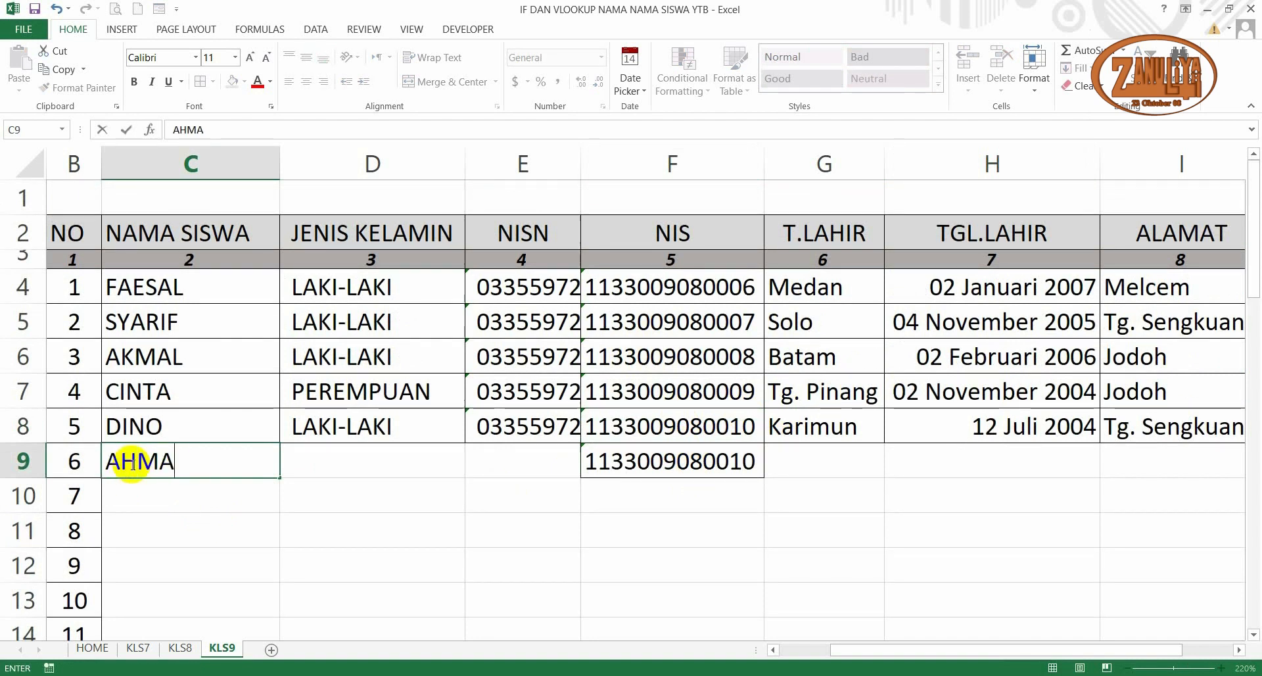
type("D L")
left_click(668, 557)
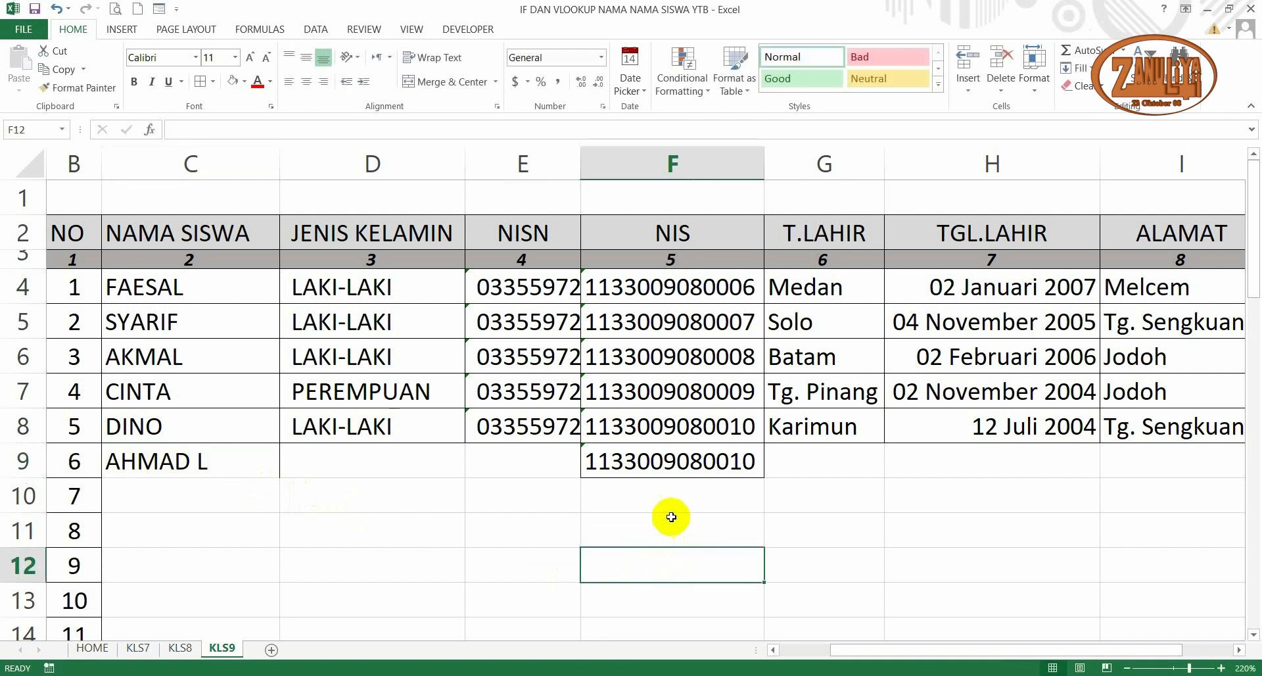
Edit the copied NIS in F9 so that its last six digits are 100021
left_click(684, 462)
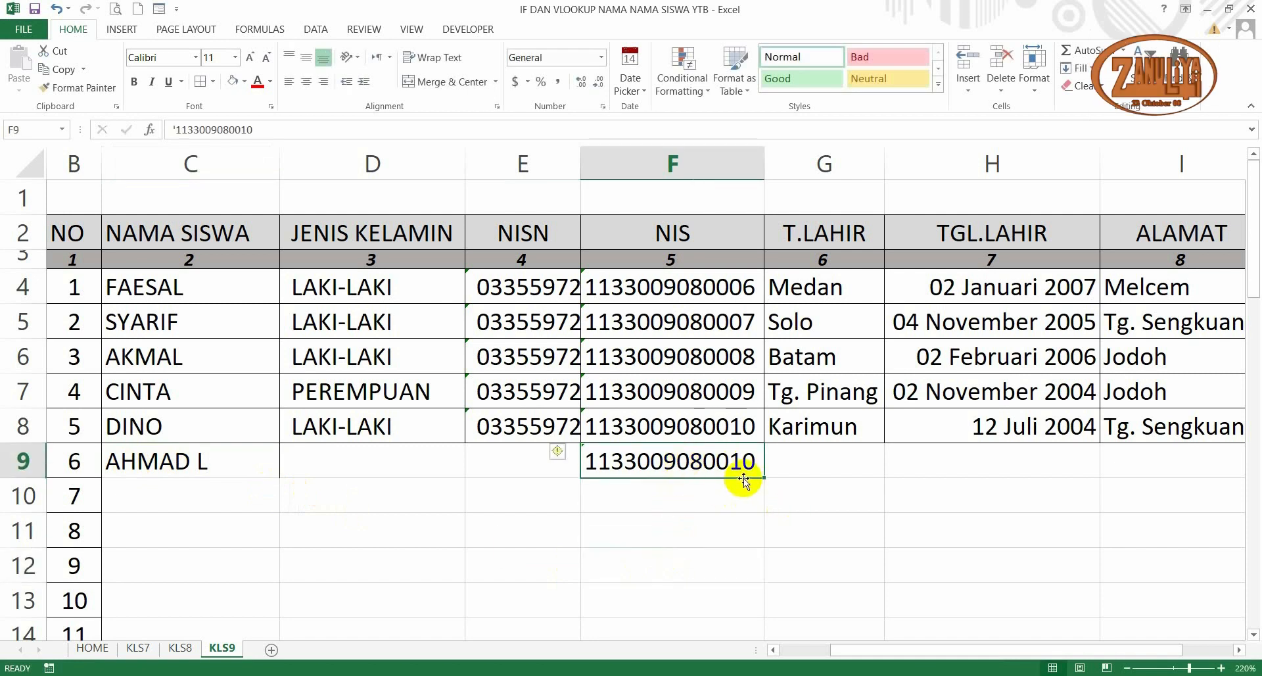
double_click(696, 462)
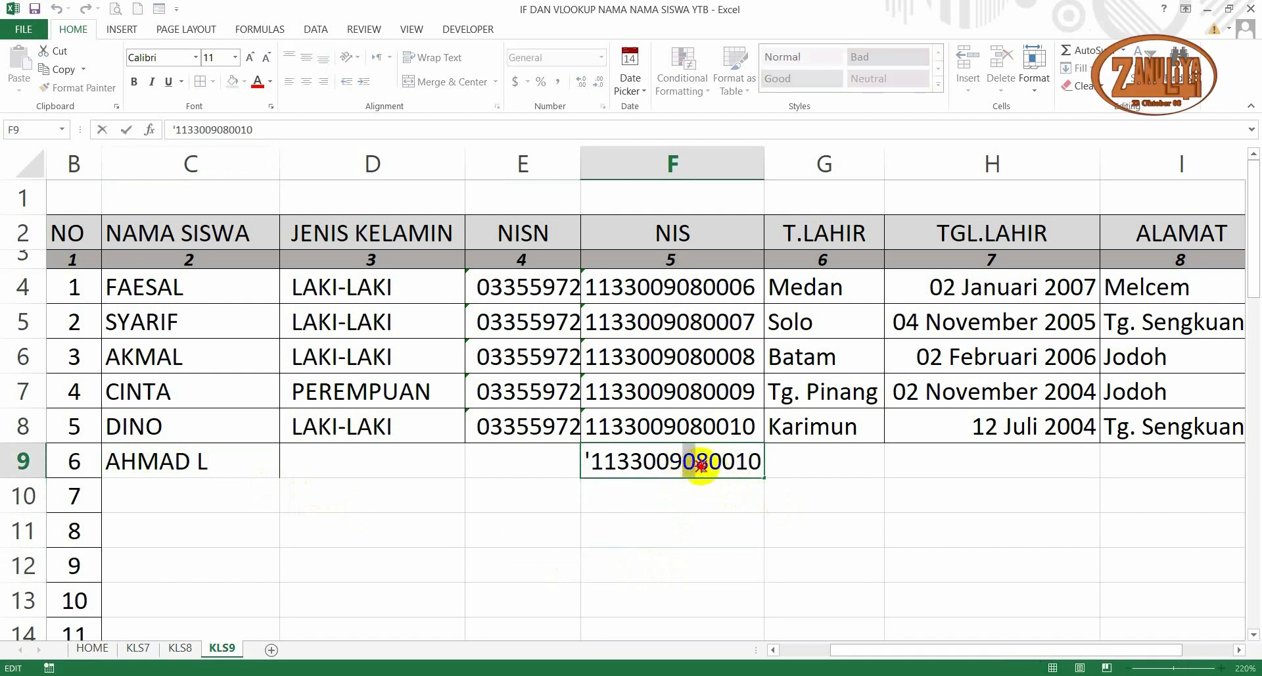
left_click_drag(703, 465, 753, 461)
type("10")
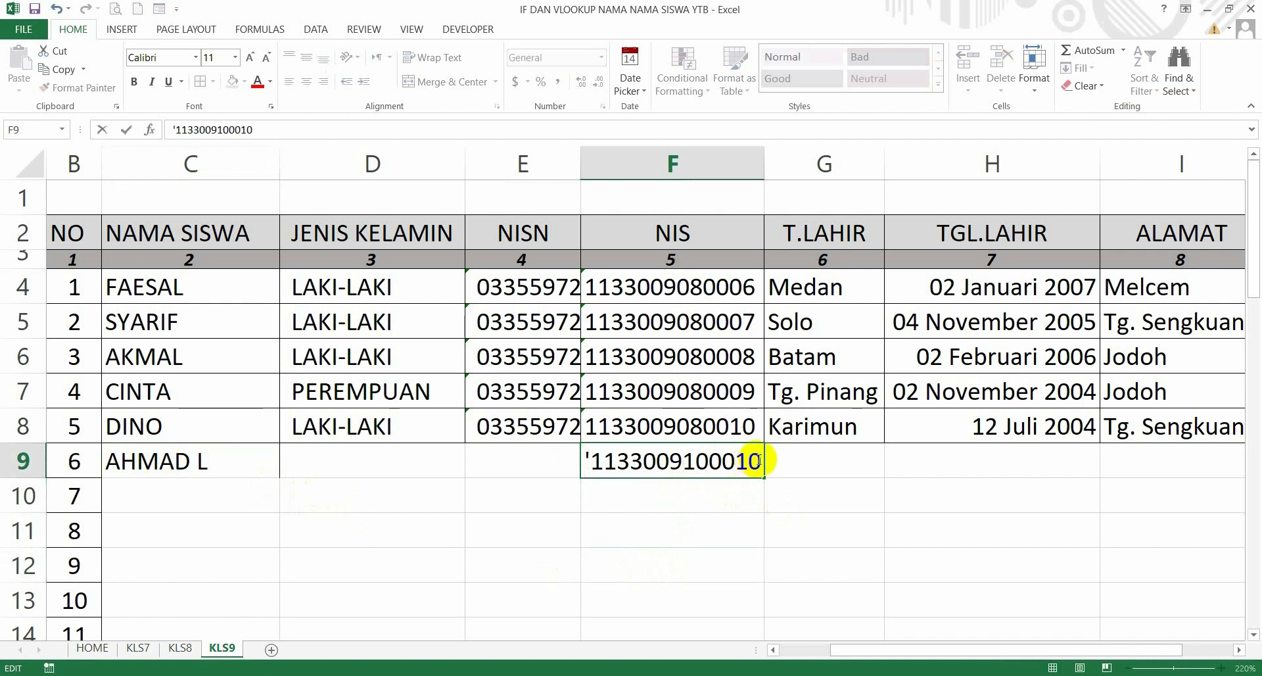
left_click(759, 461)
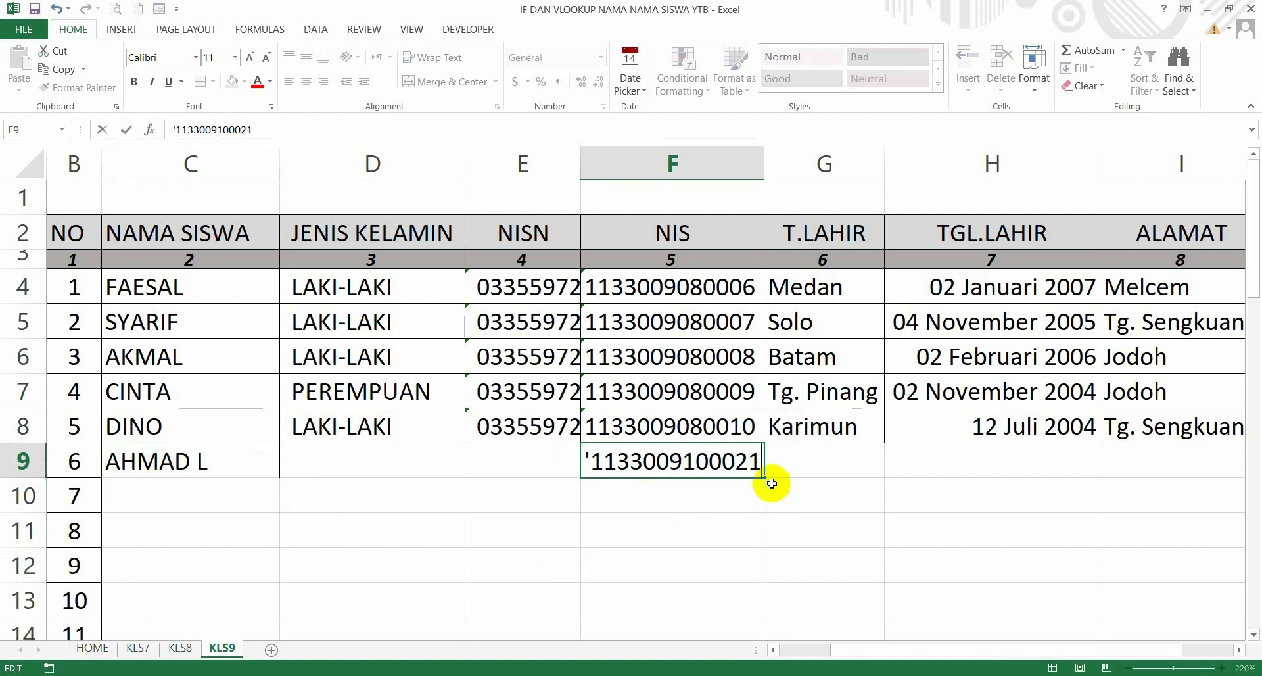
left_click(732, 502)
left_click(754, 461)
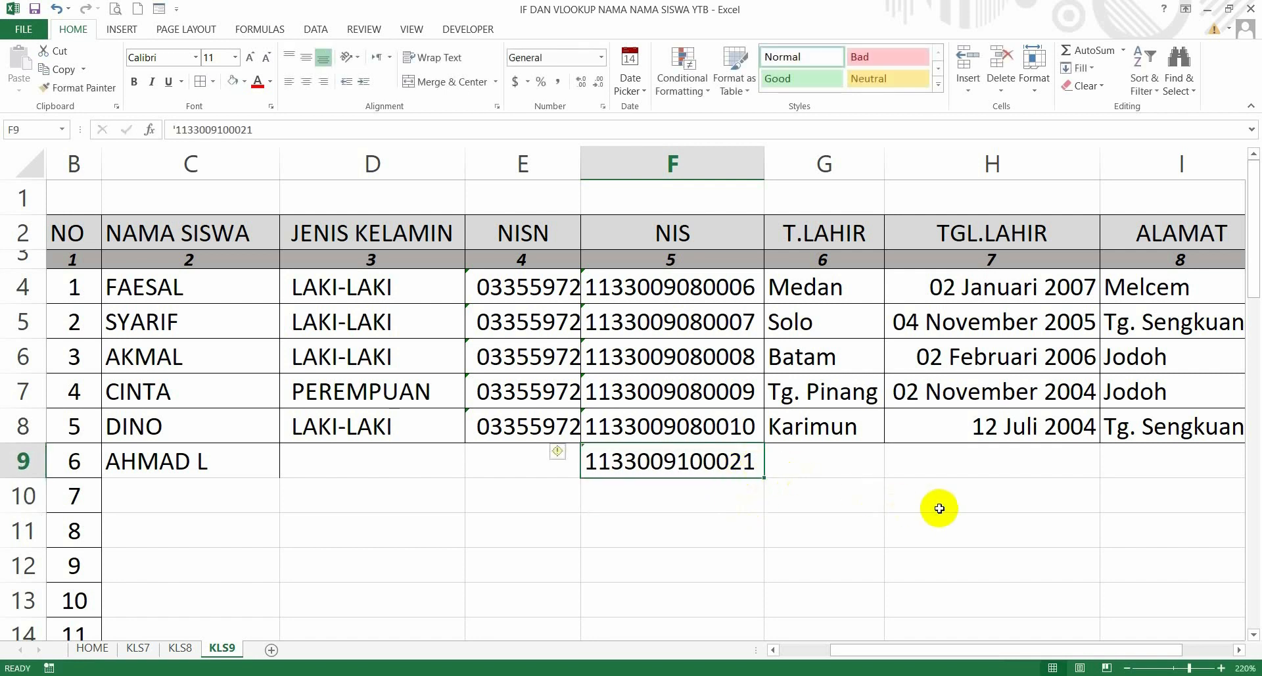
On the HOME sheet, add a Top 10 Items rule to L5:L7 with rank 1 and Light Red Fill with Dark Red Text
left_click(90, 647)
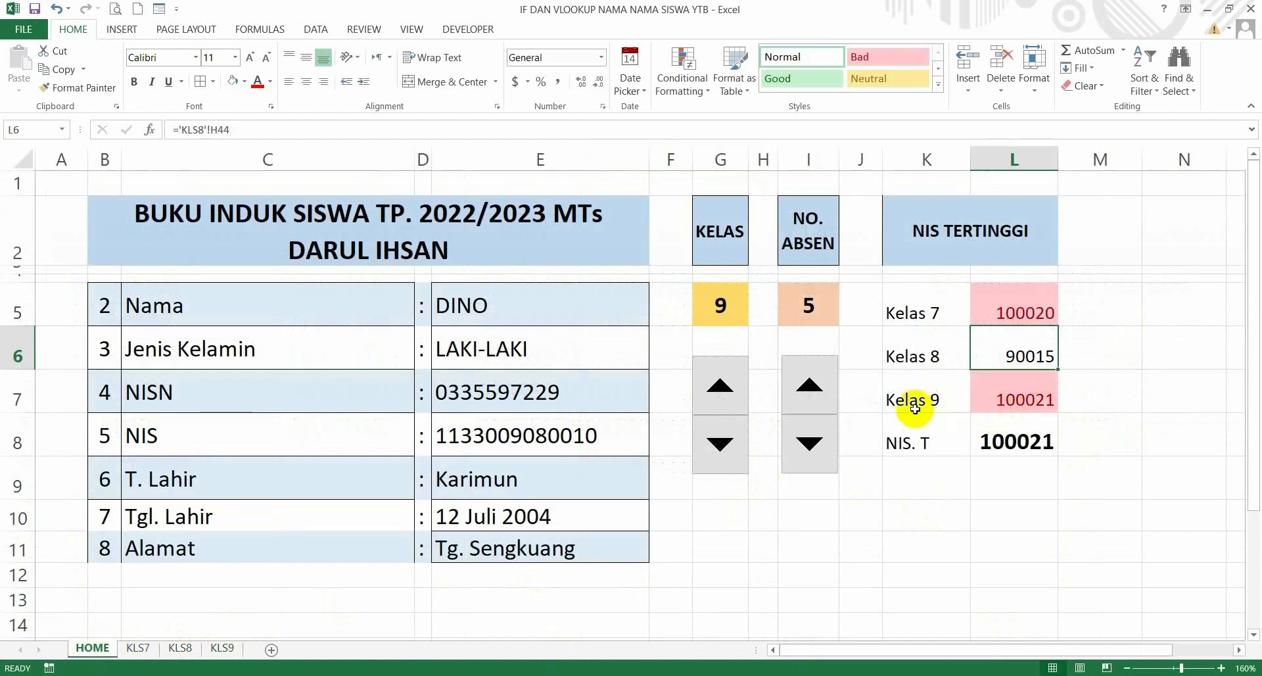
left_click(1029, 314)
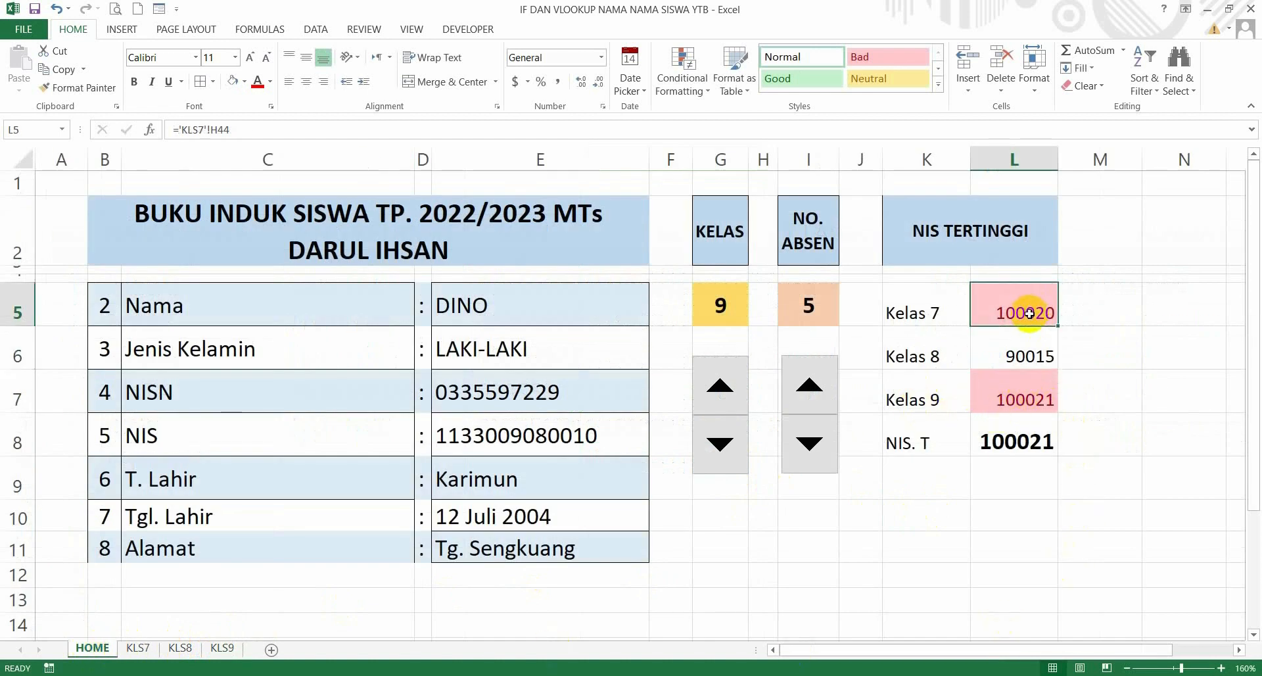
left_click(1032, 400, "shift")
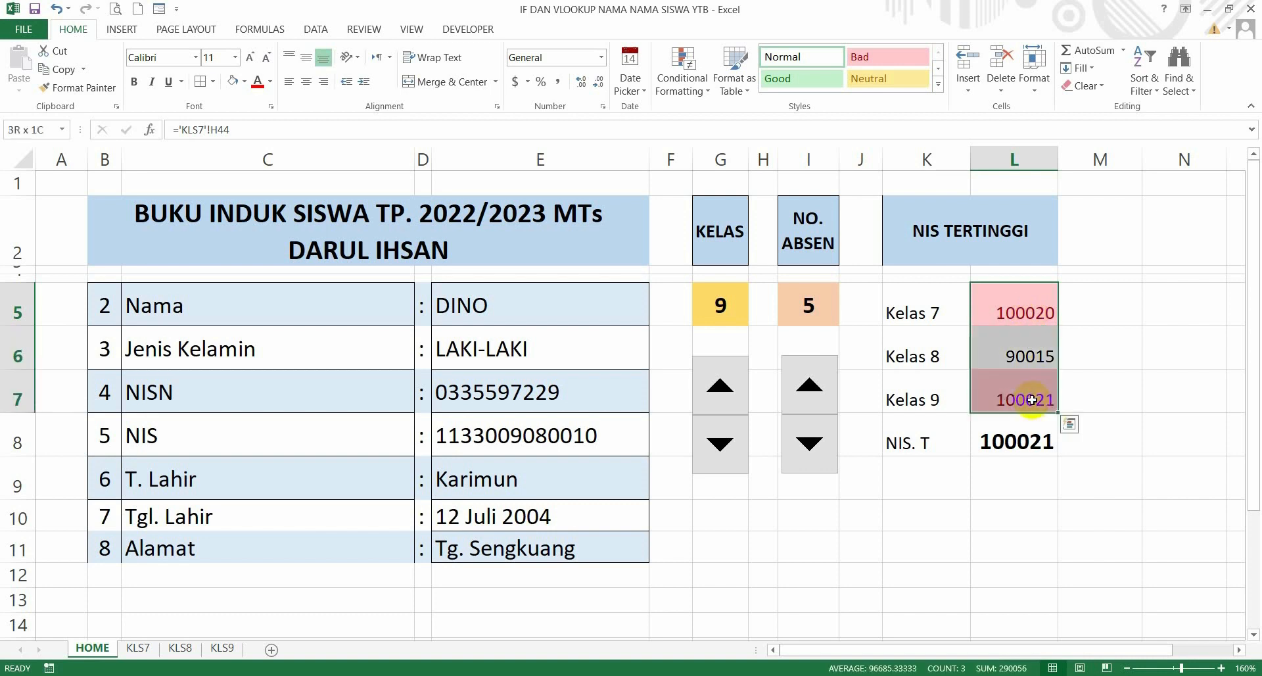
left_click(707, 94)
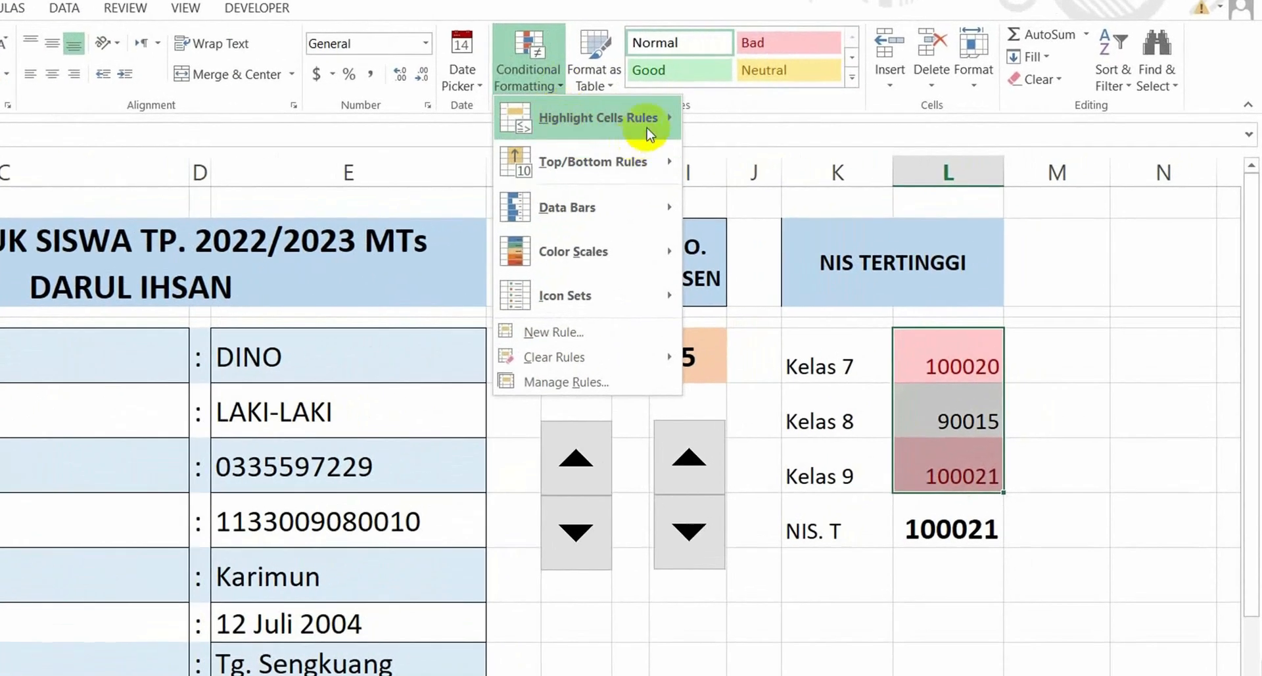
mouse_move(650, 134)
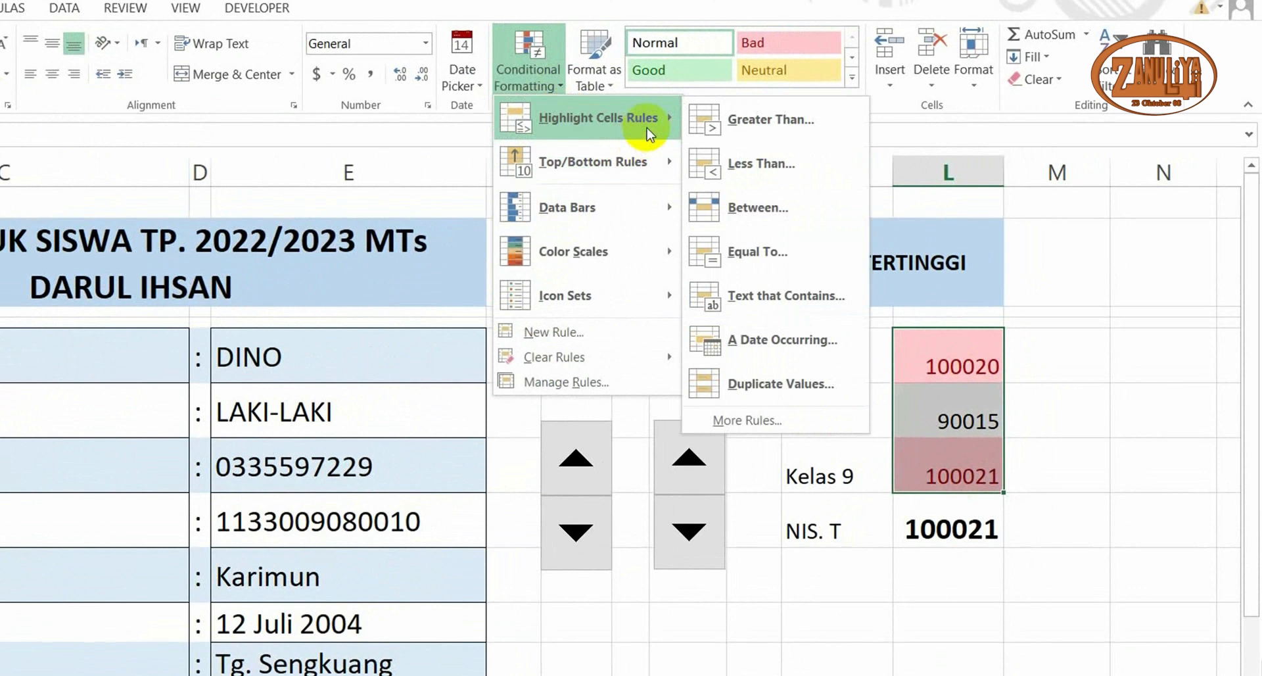
mouse_move(673, 174)
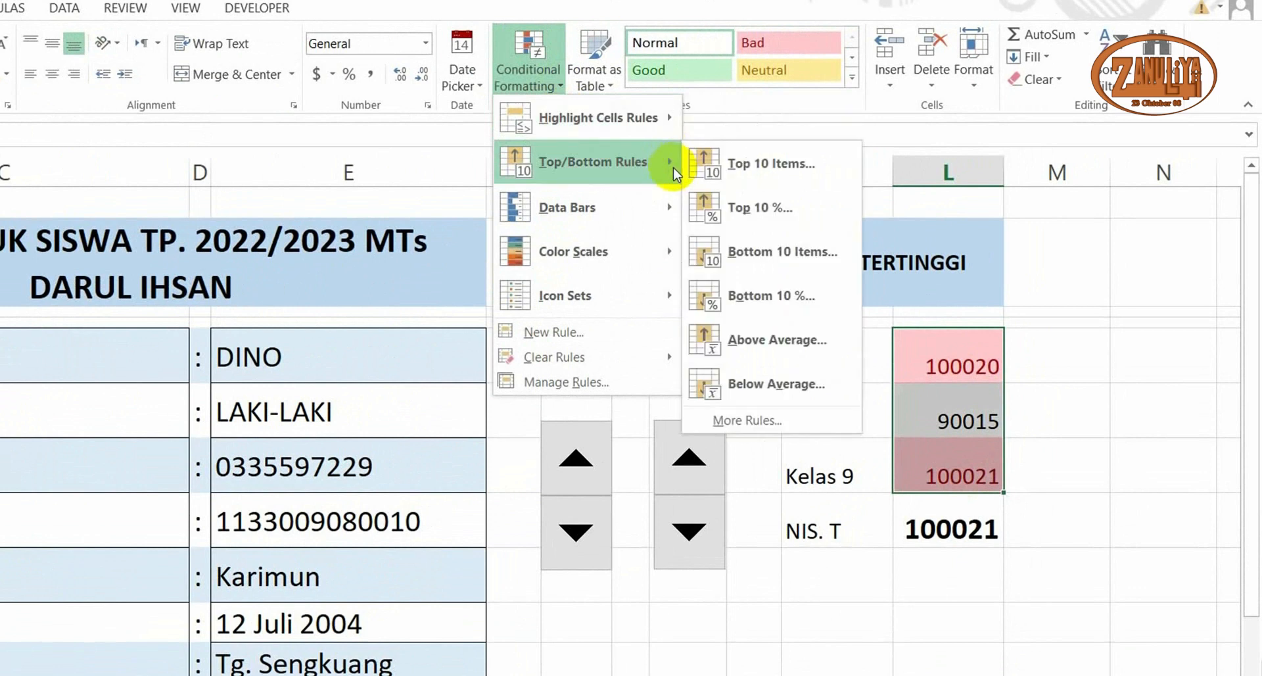
left_click(721, 165)
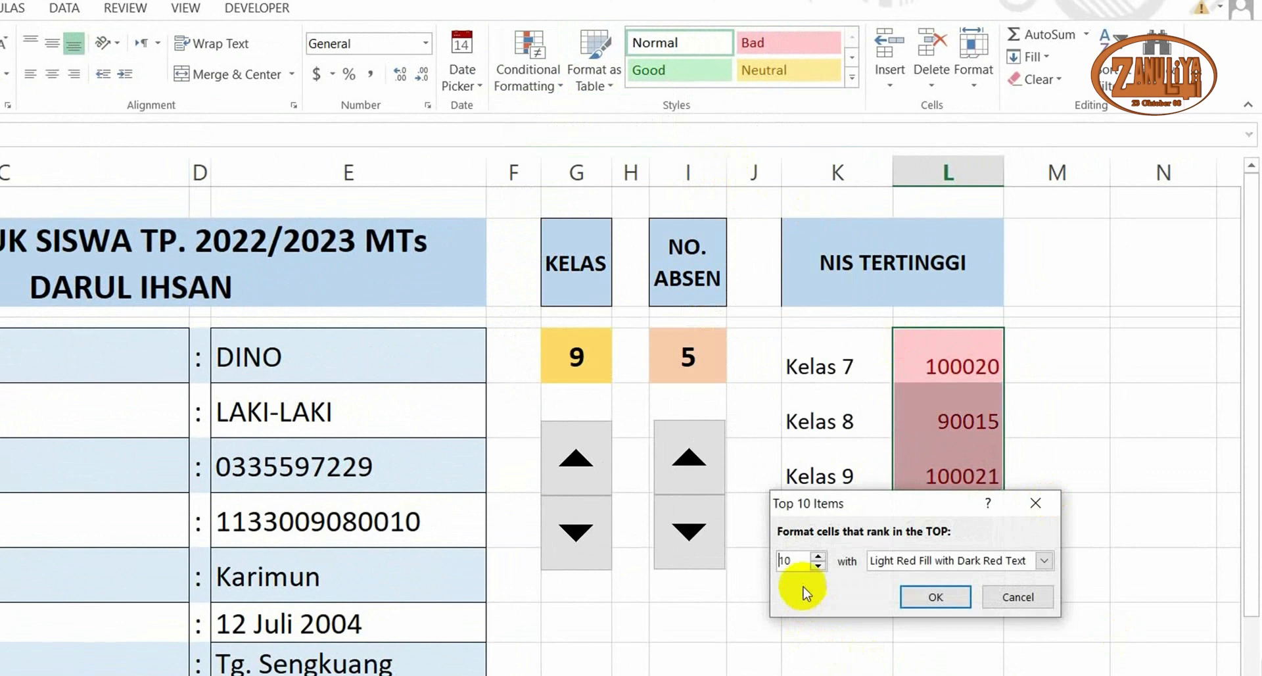
left_click(779, 561)
type("1")
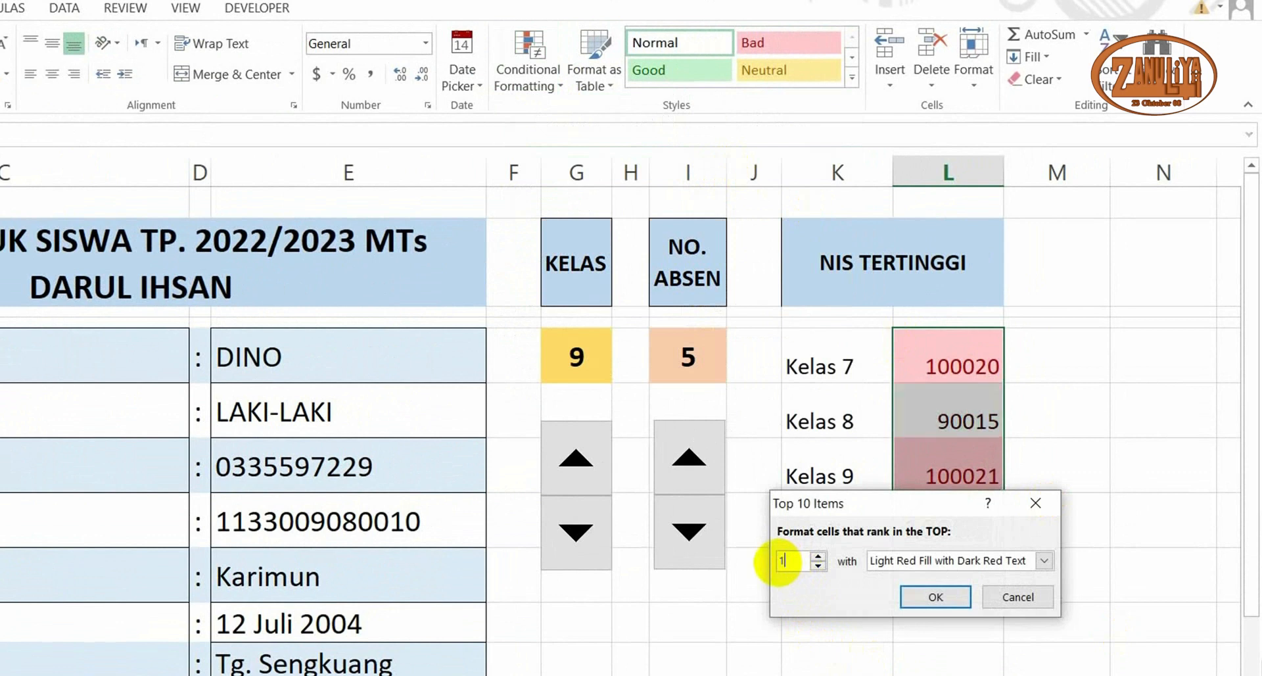
left_click(936, 595)
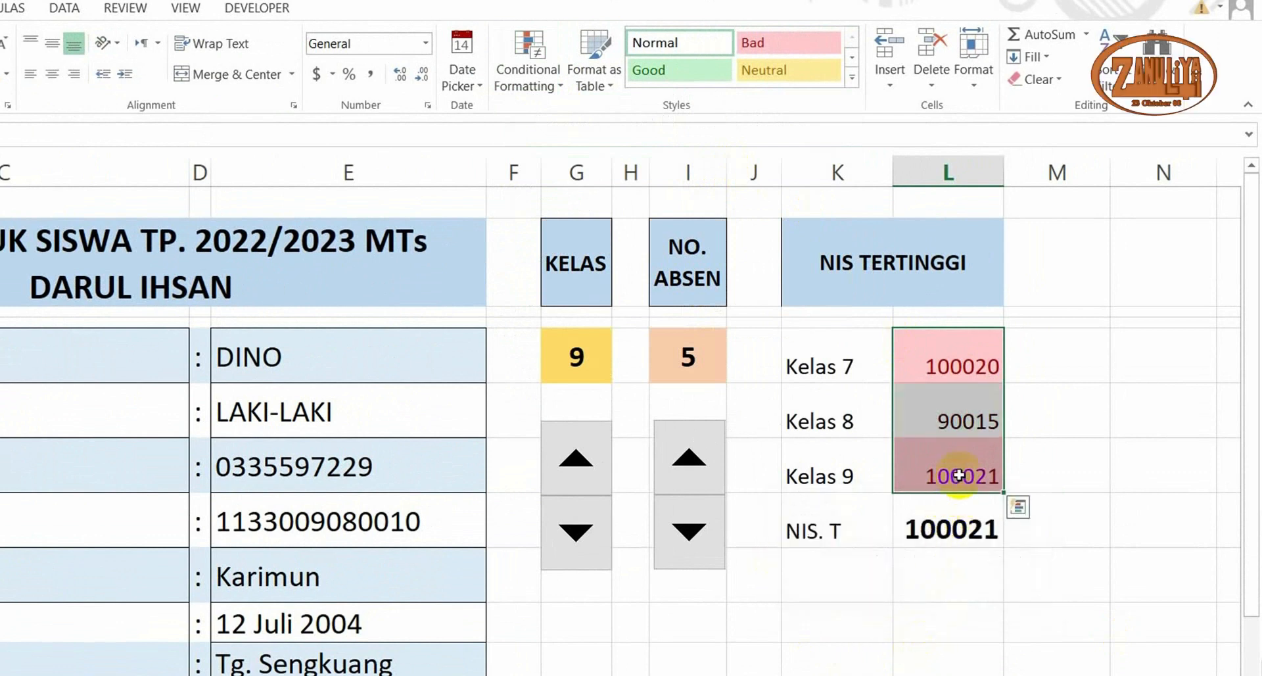
Delete the "Cell Value > 90015" conditional formatting rule from L5:L7 and apply the change
left_click(544, 91)
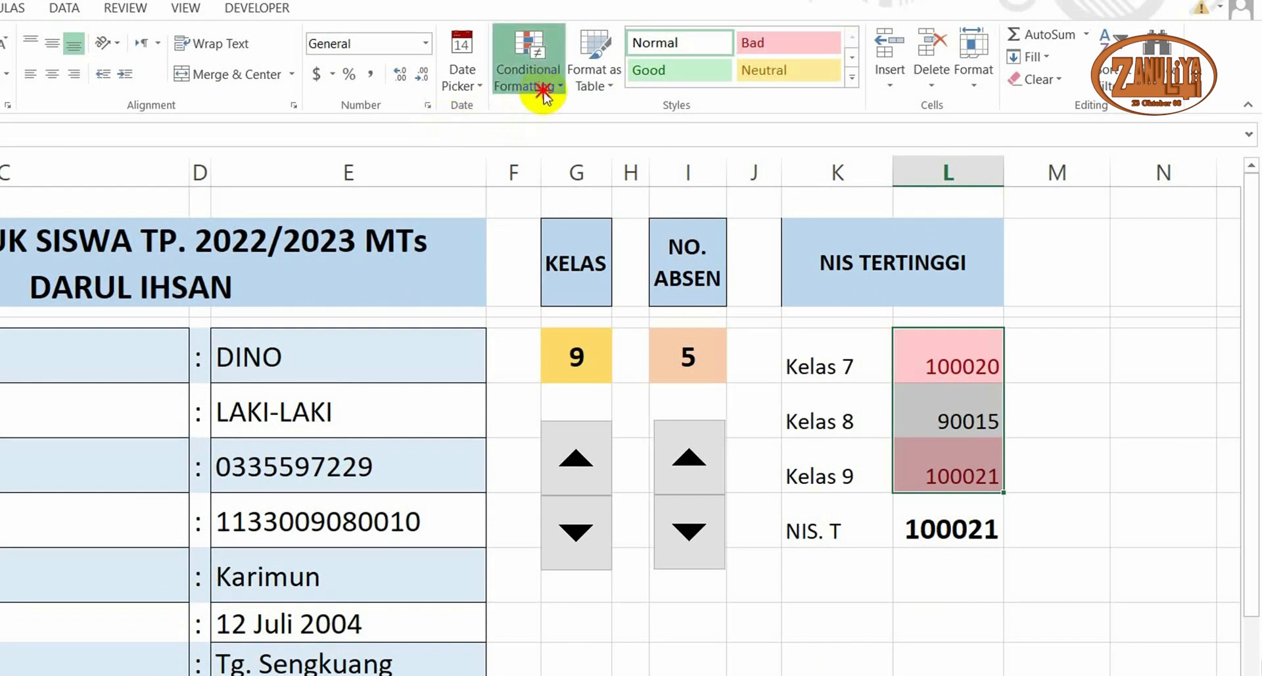
left_click(538, 384)
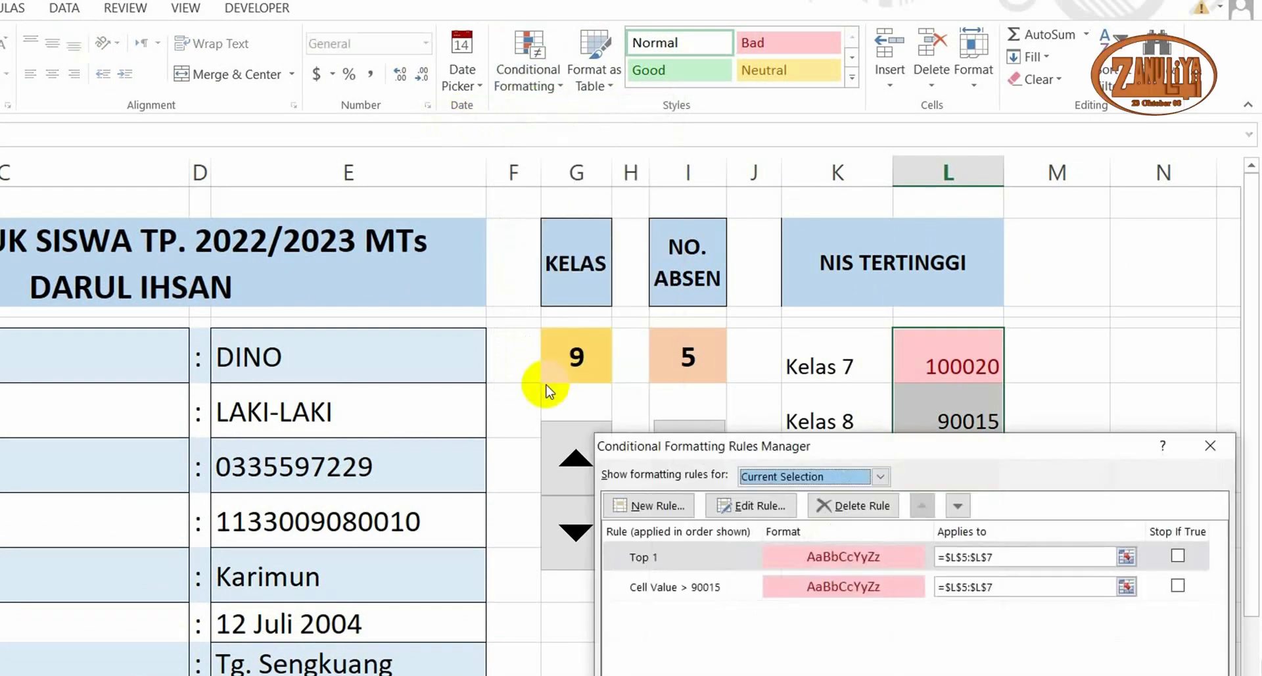
left_click(690, 589)
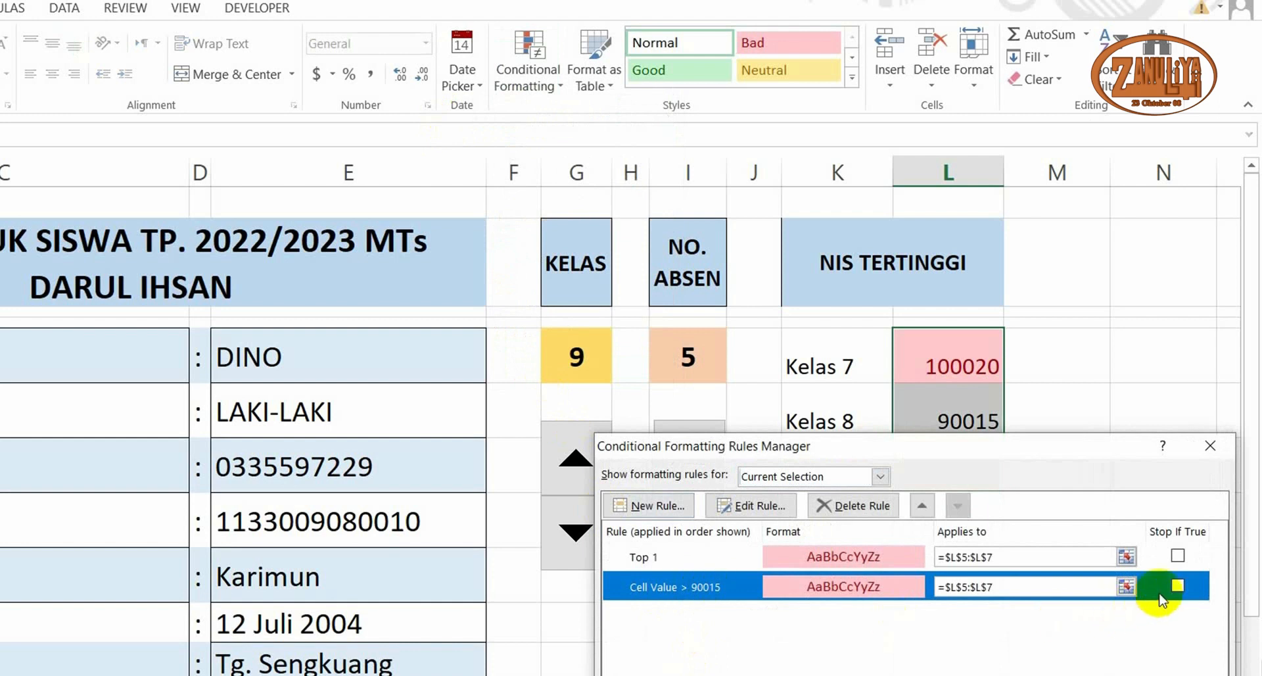
left_click(1177, 585)
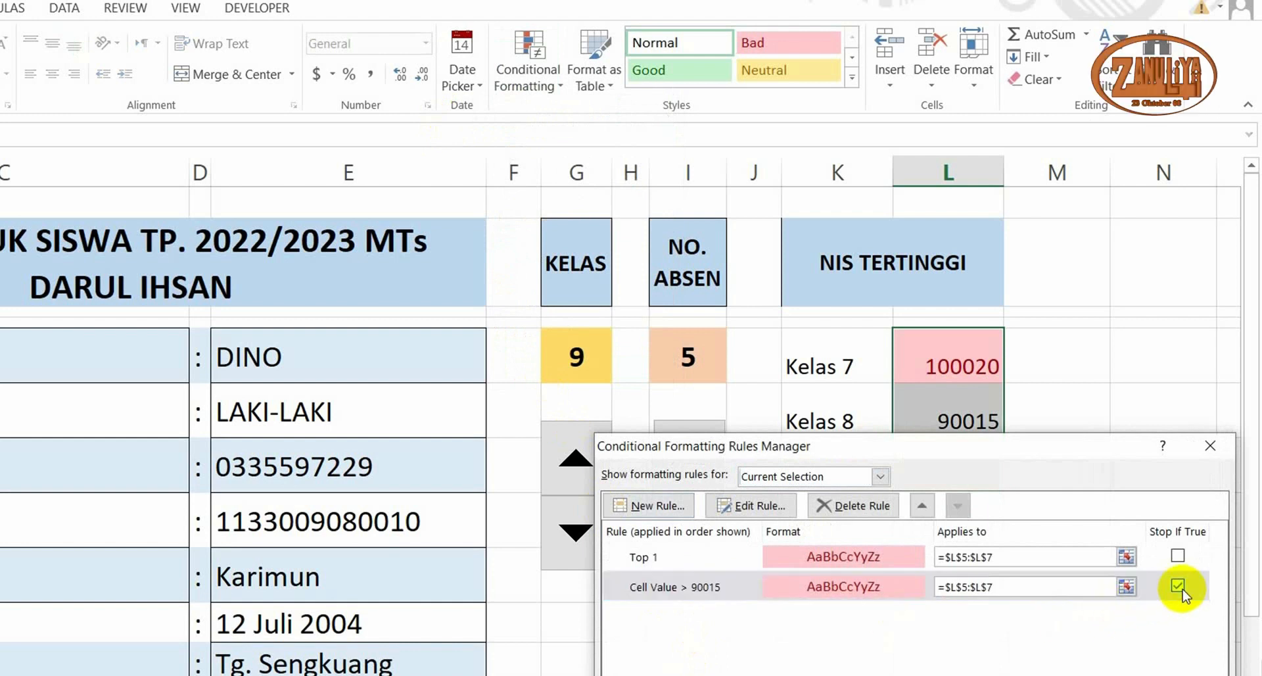
left_click(874, 508)
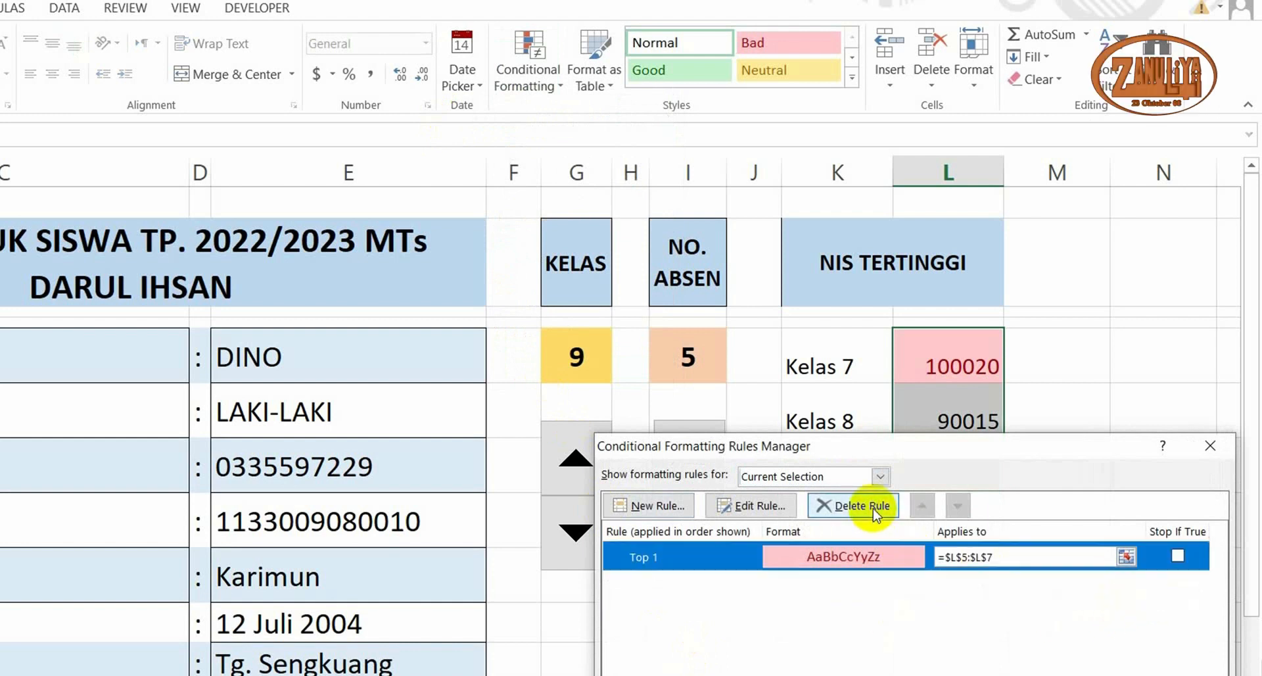
left_click(1191, 675)
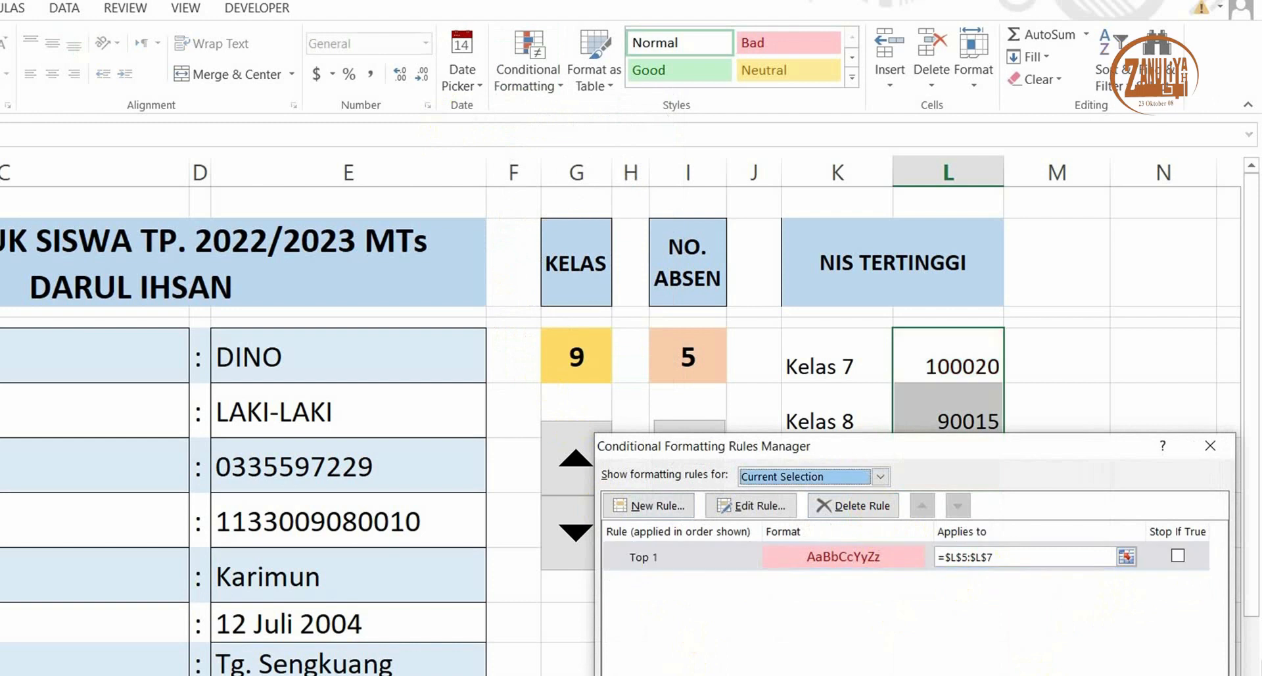
left_click(1042, 675)
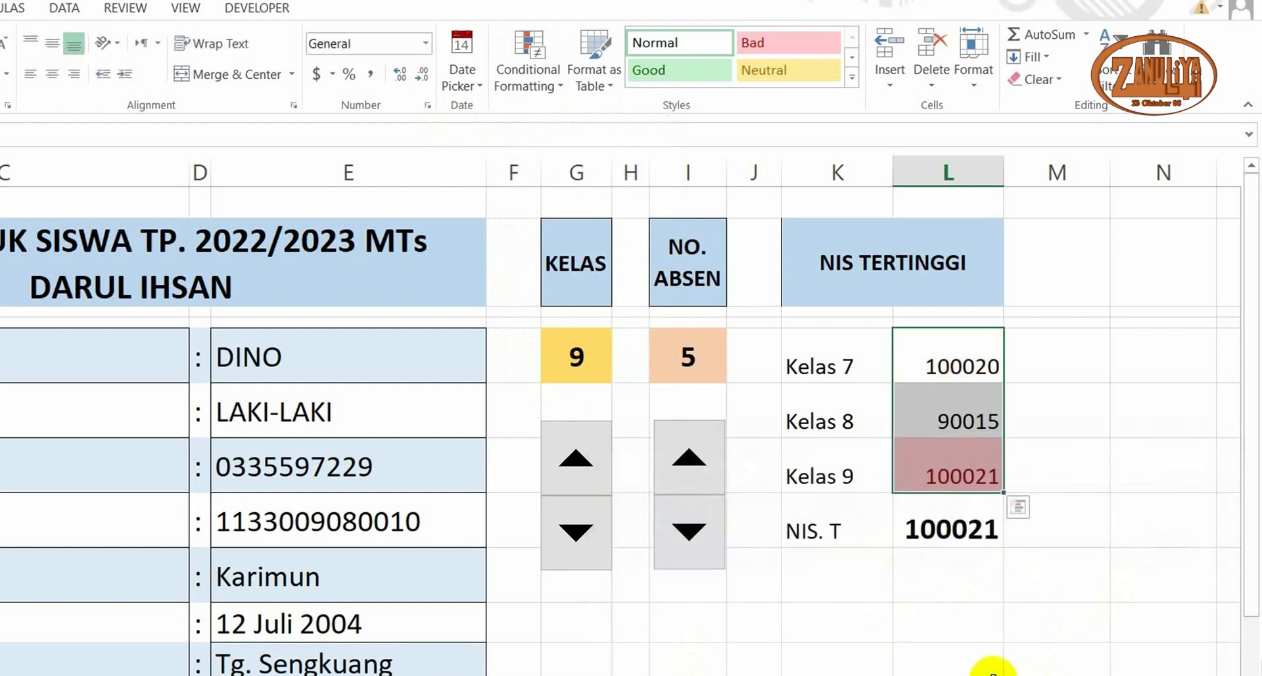
left_click(989, 661)
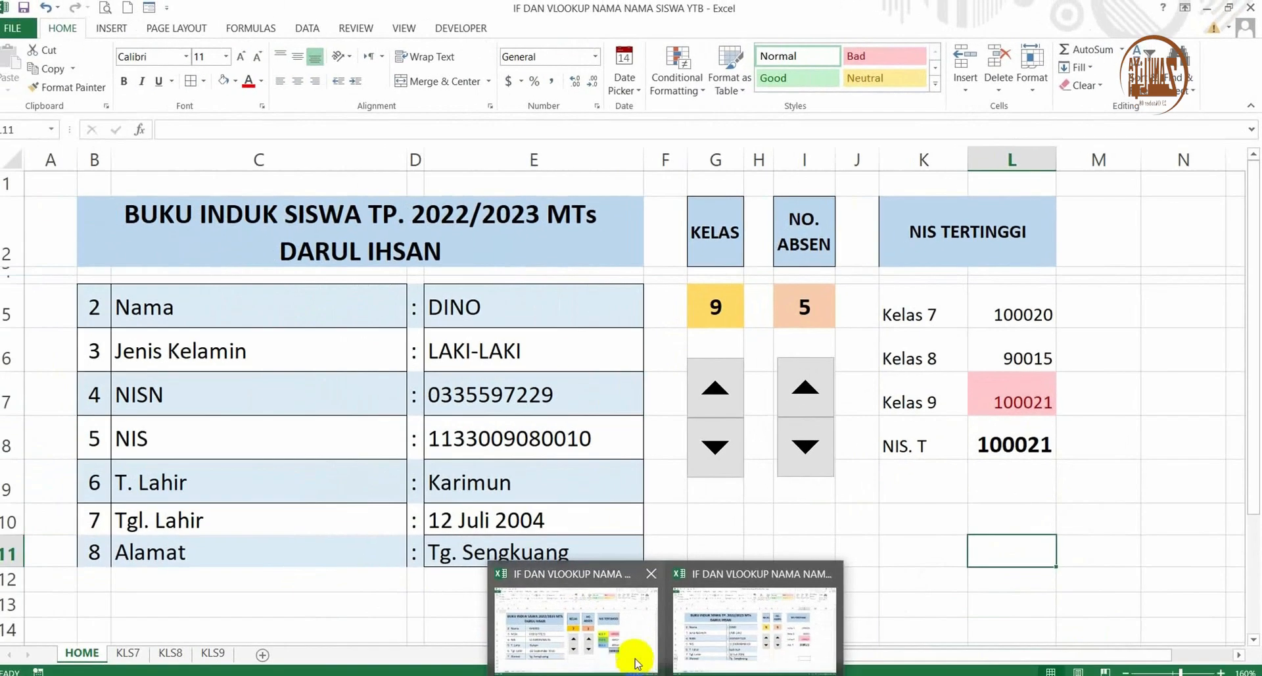
Switch to the "IF DAN VLOOKUP NAMA NAMA SISWA YTB2" workbook and follow the KLS 7 link to view its student list
left_click(639, 651)
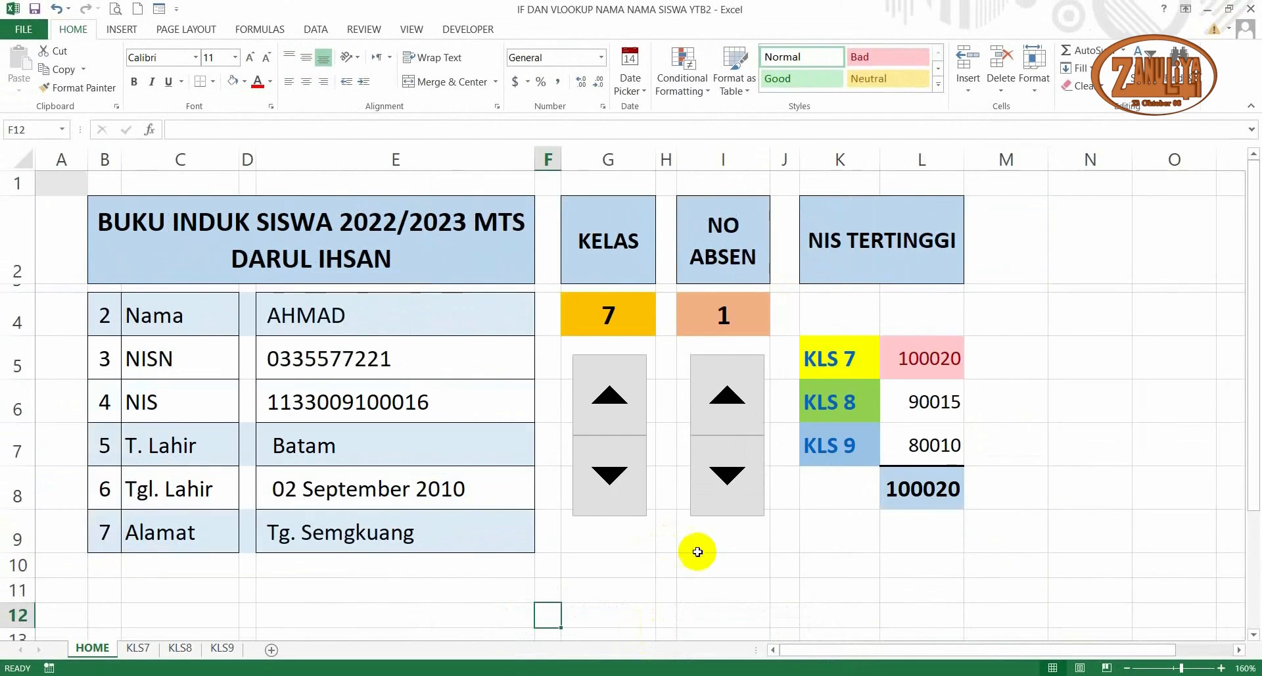
left_click(830, 369)
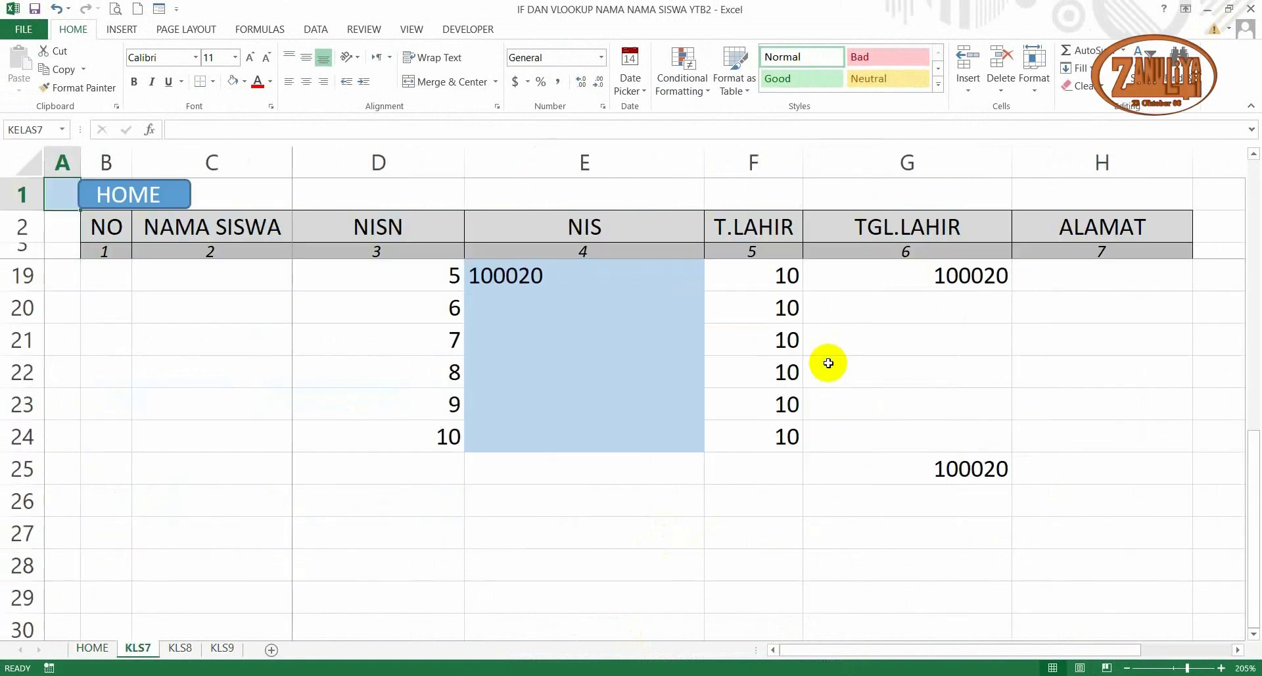
scroll(433, 549, "up", 5)
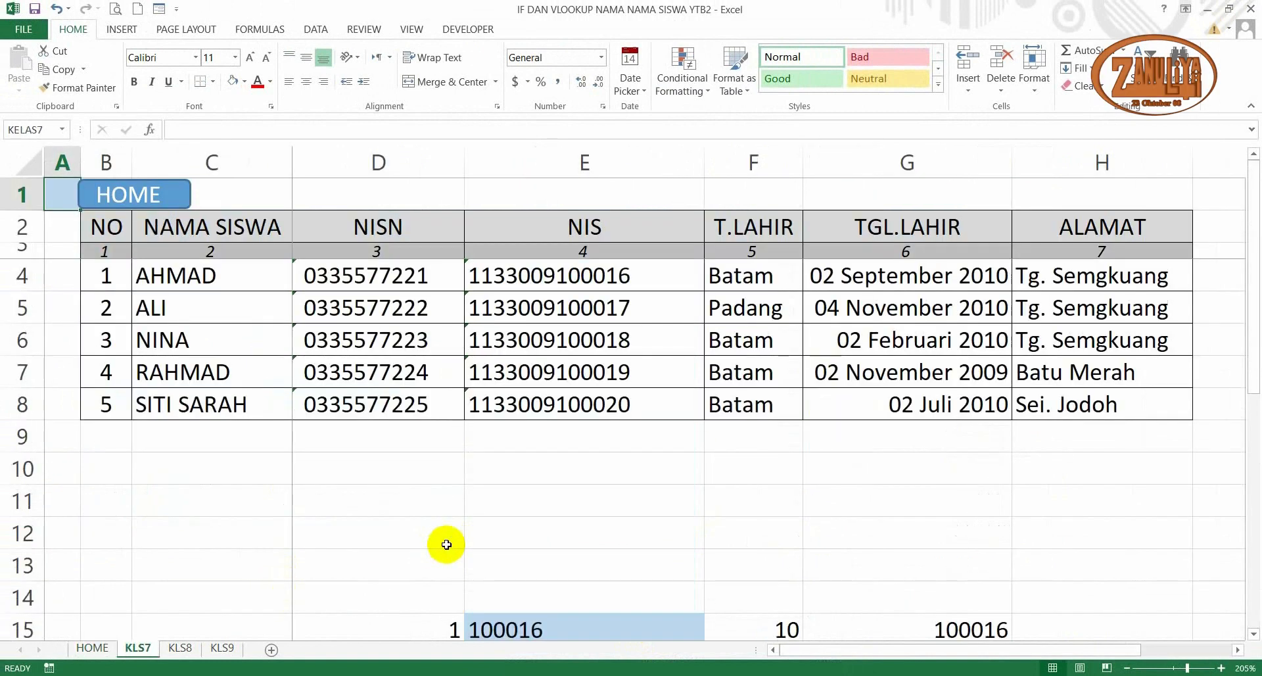
Return to HOME, follow the KLS 8 and KLS 9 links to their student lists, and go back to HOME from each
left_click(128, 193)
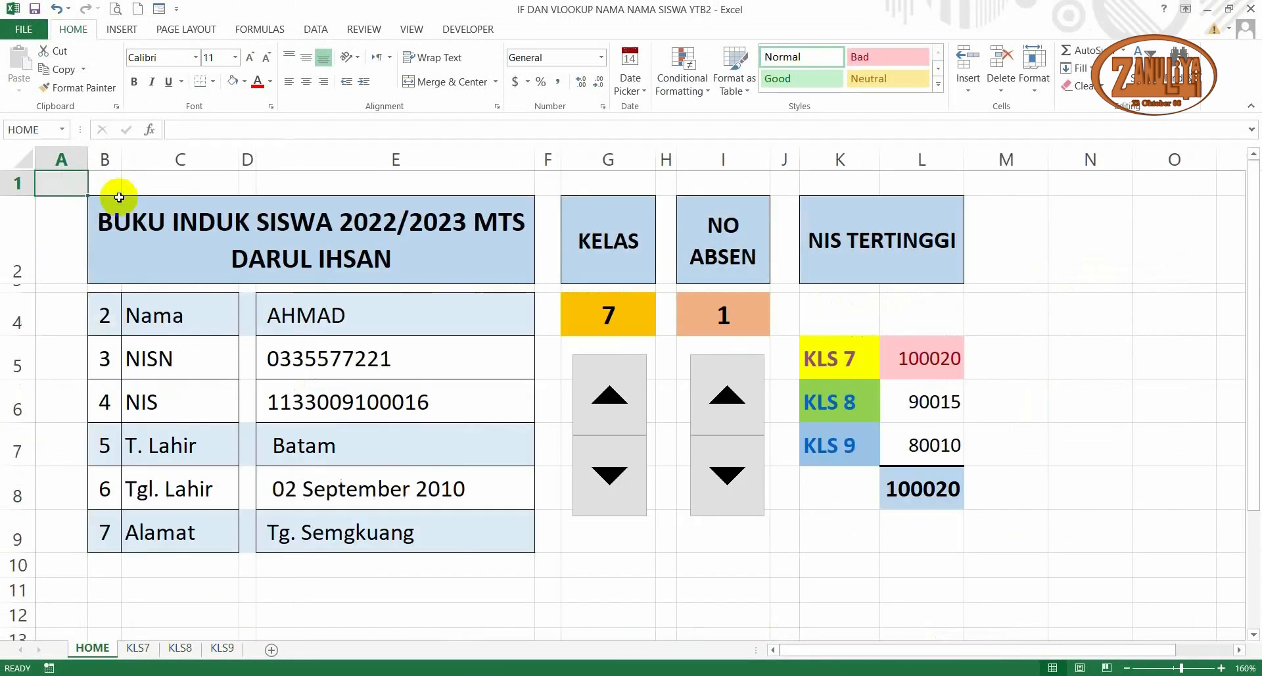
left_click(853, 419)
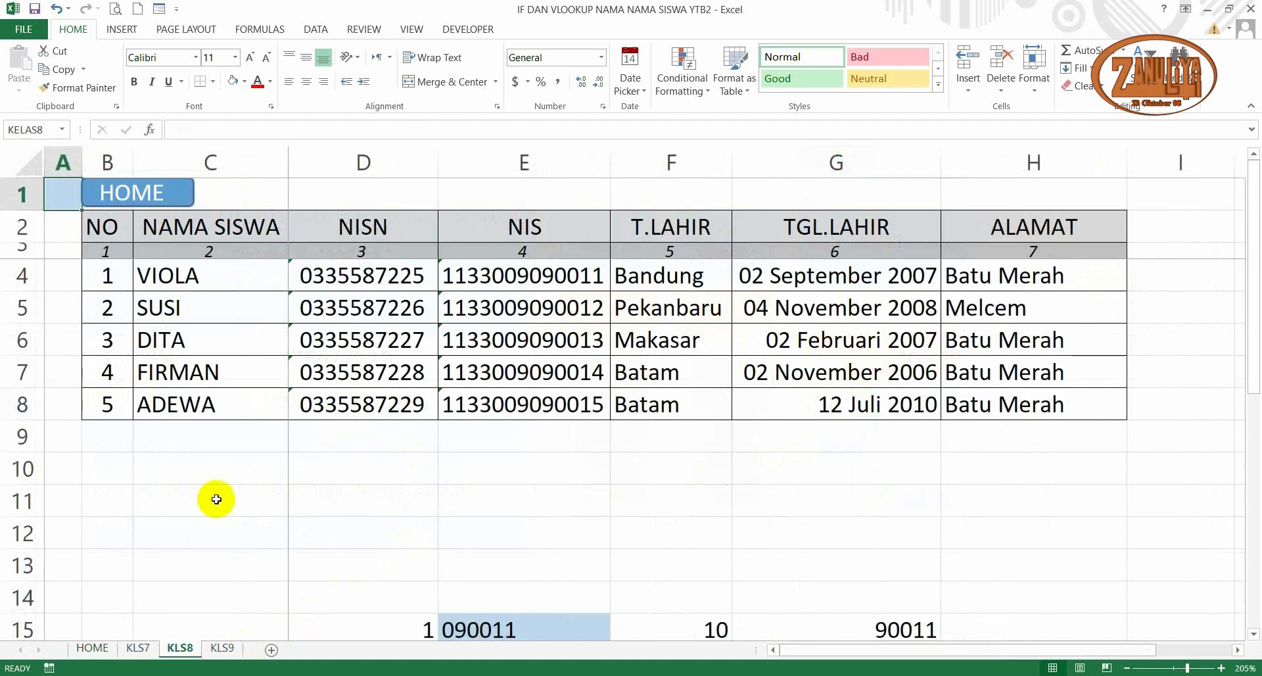
left_click(152, 201)
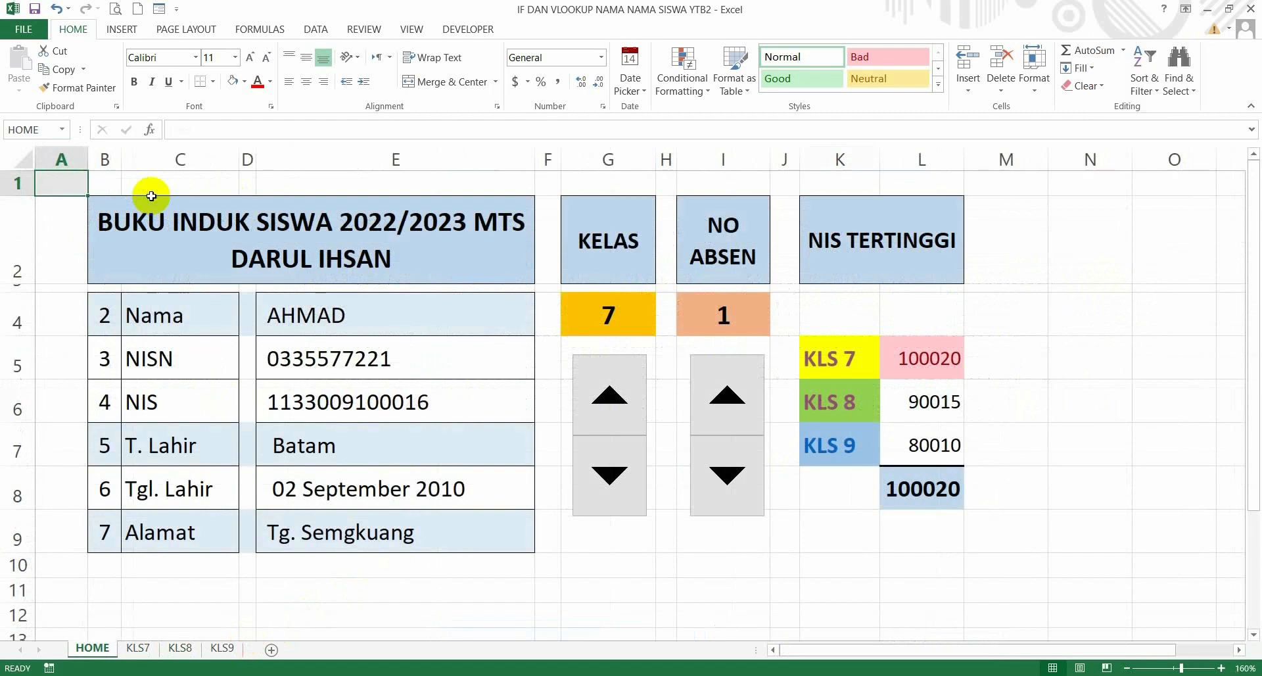
left_click(841, 445)
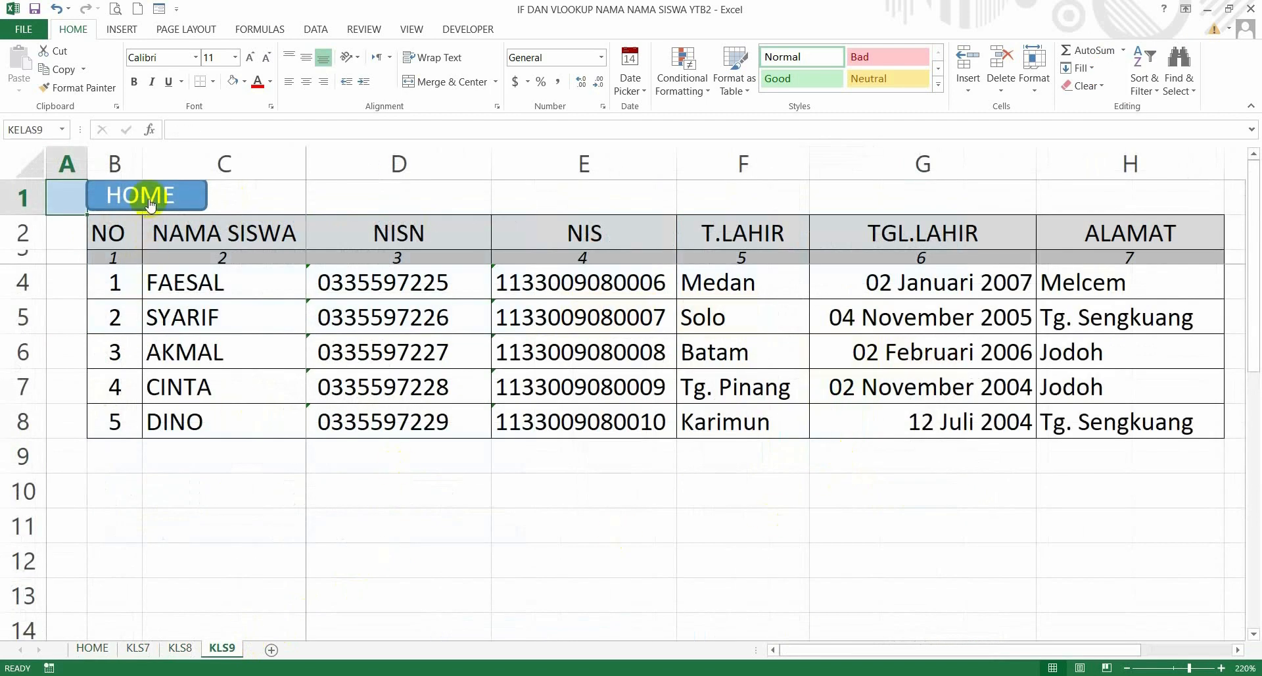
left_click(150, 203)
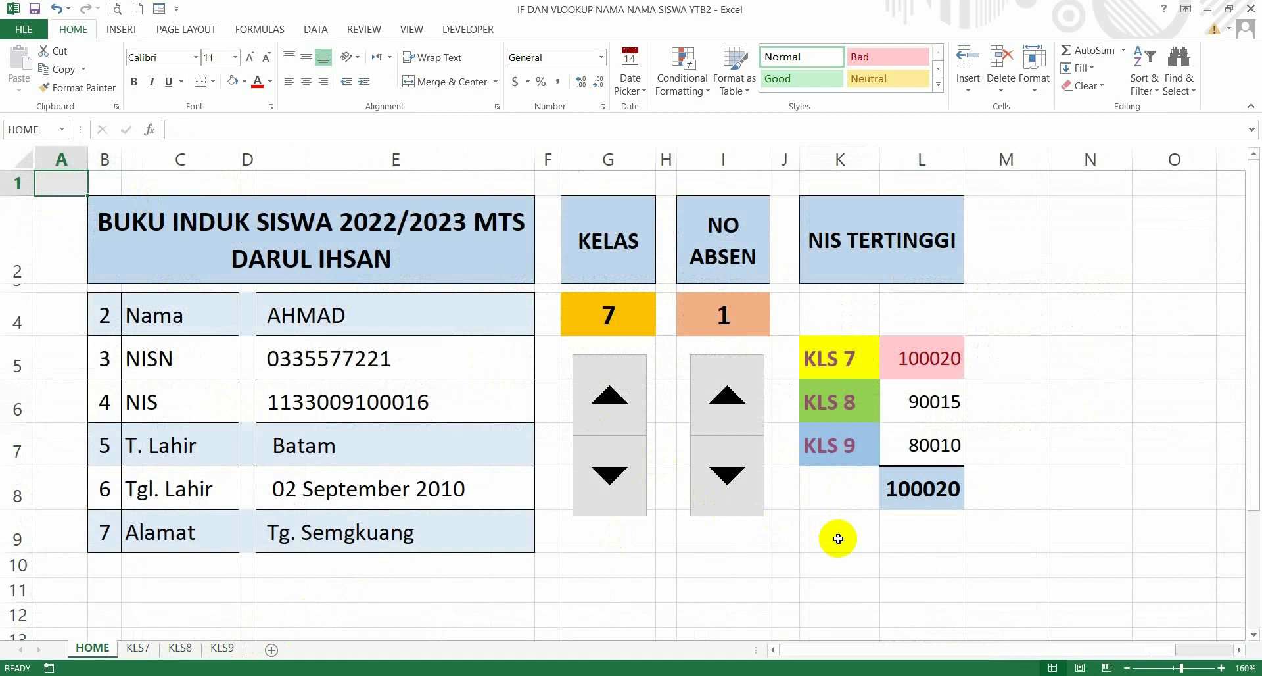
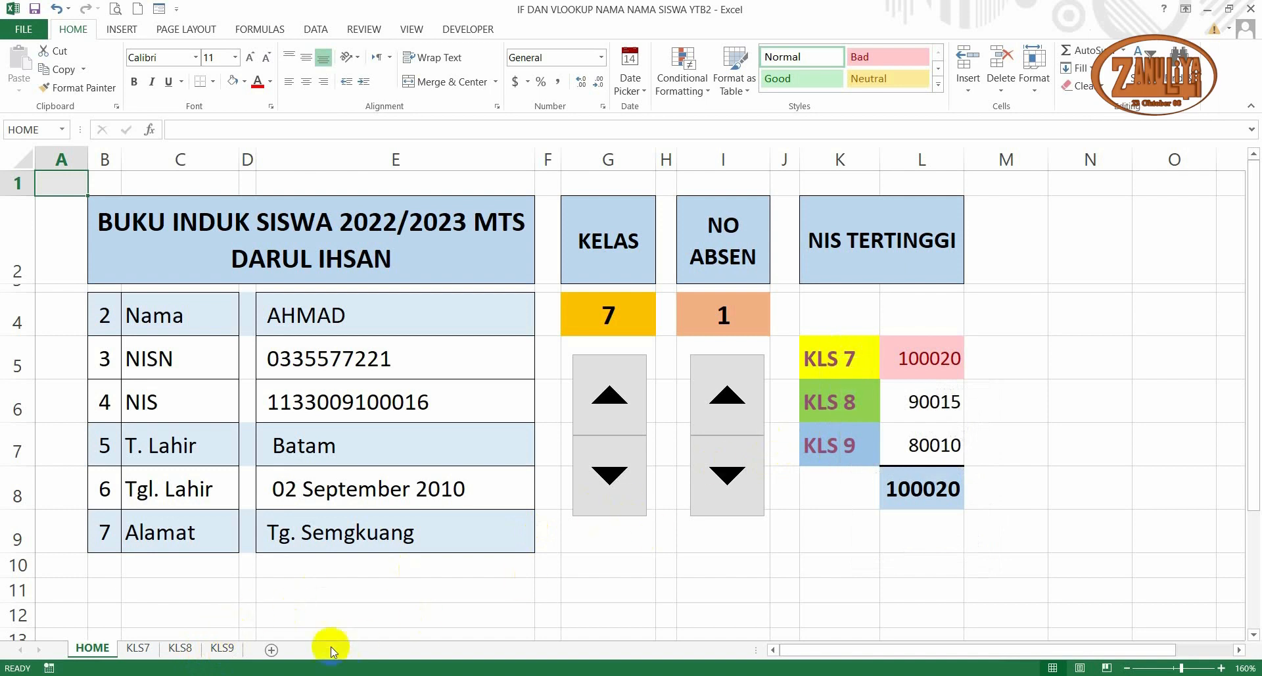
In the "IF DAN VLOOKUP NAMA NAMA SISWA YTB" workbook, name cell A1 of the KLS7 sheet Kelas7 and check the list of defined names
left_click(138, 648)
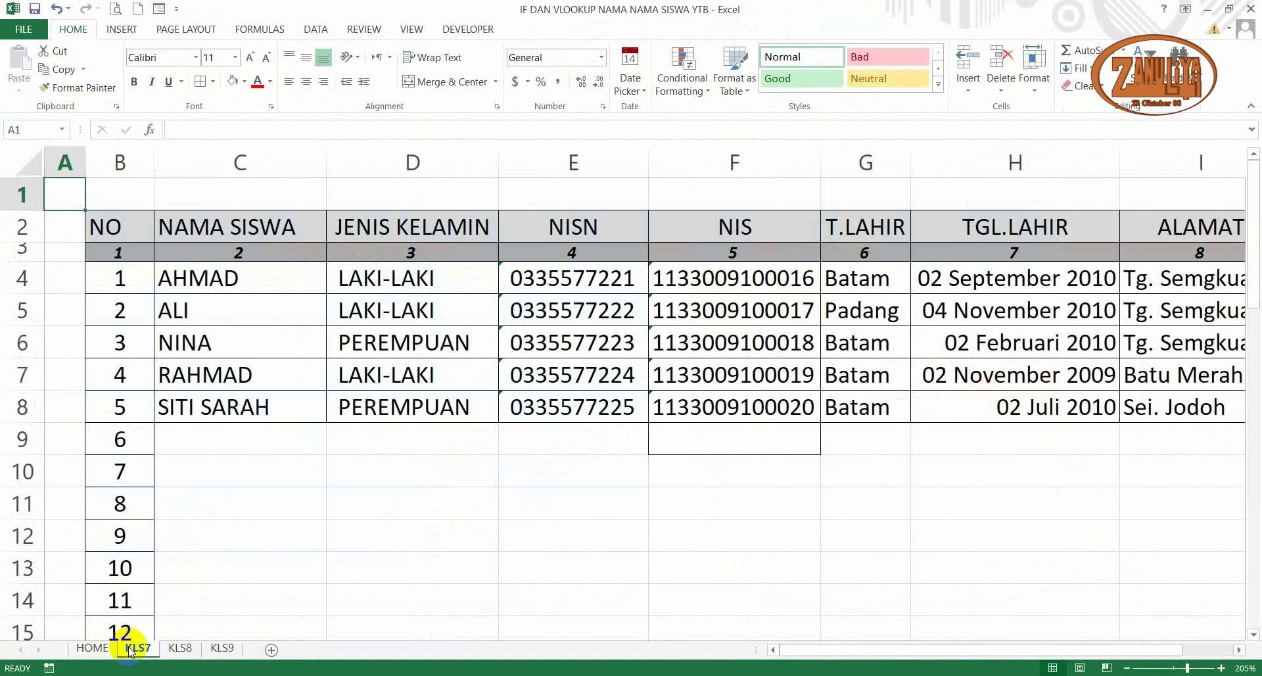
left_click(65, 215)
left_click(65, 195)
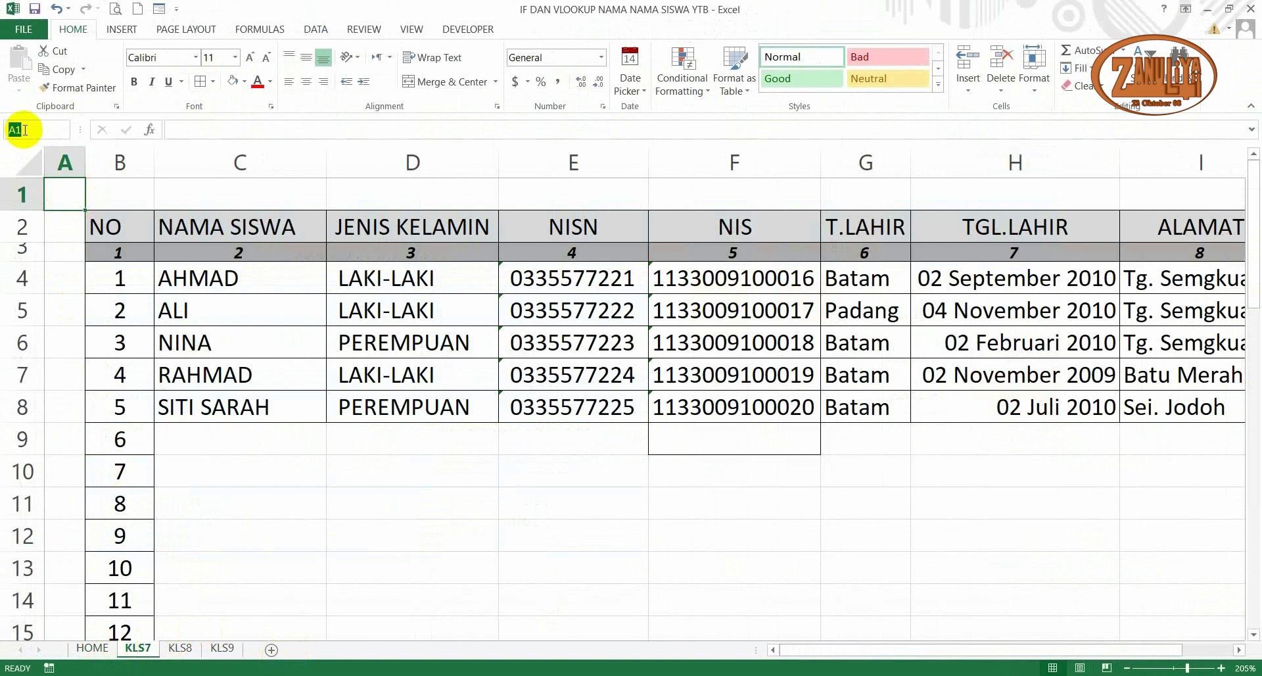
type("Kelas7")
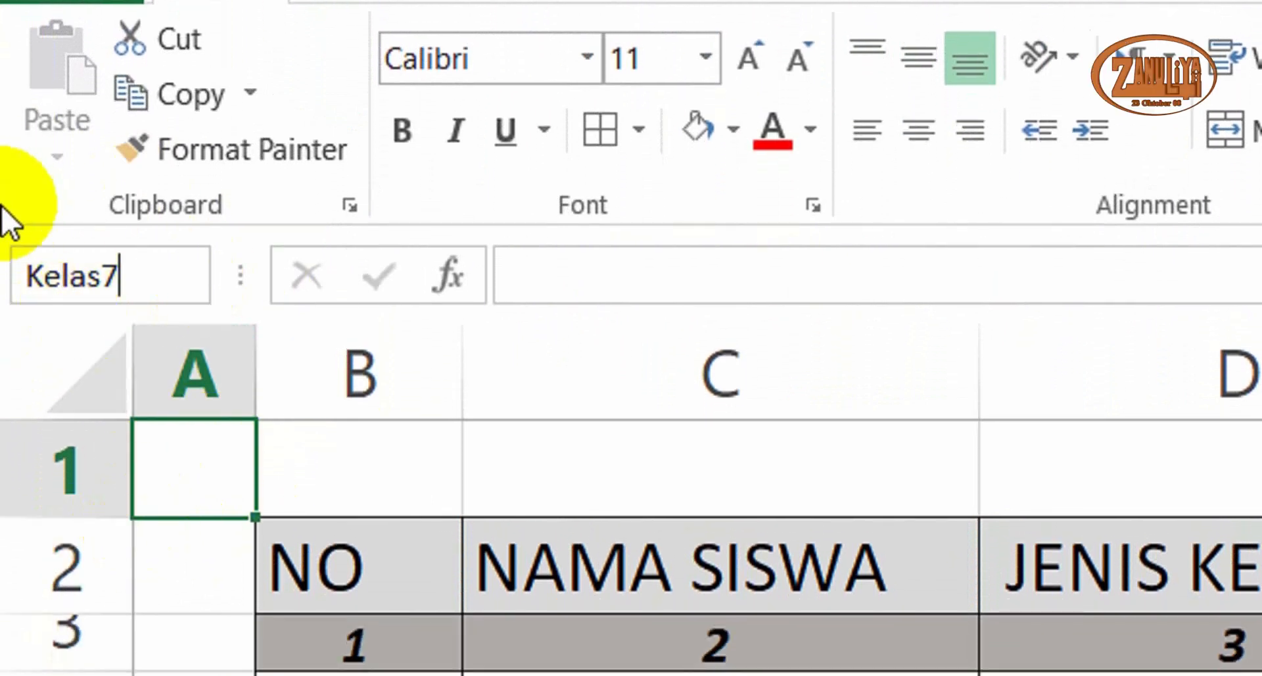
key("Return")
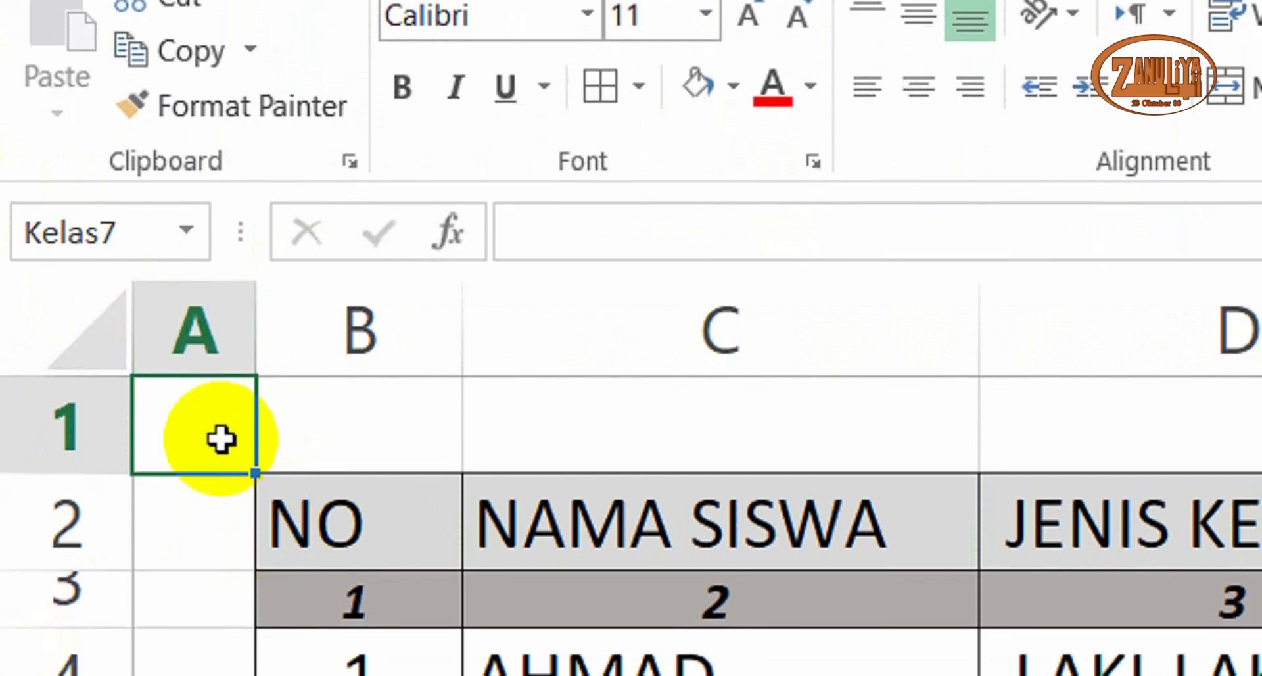
left_click(191, 242)
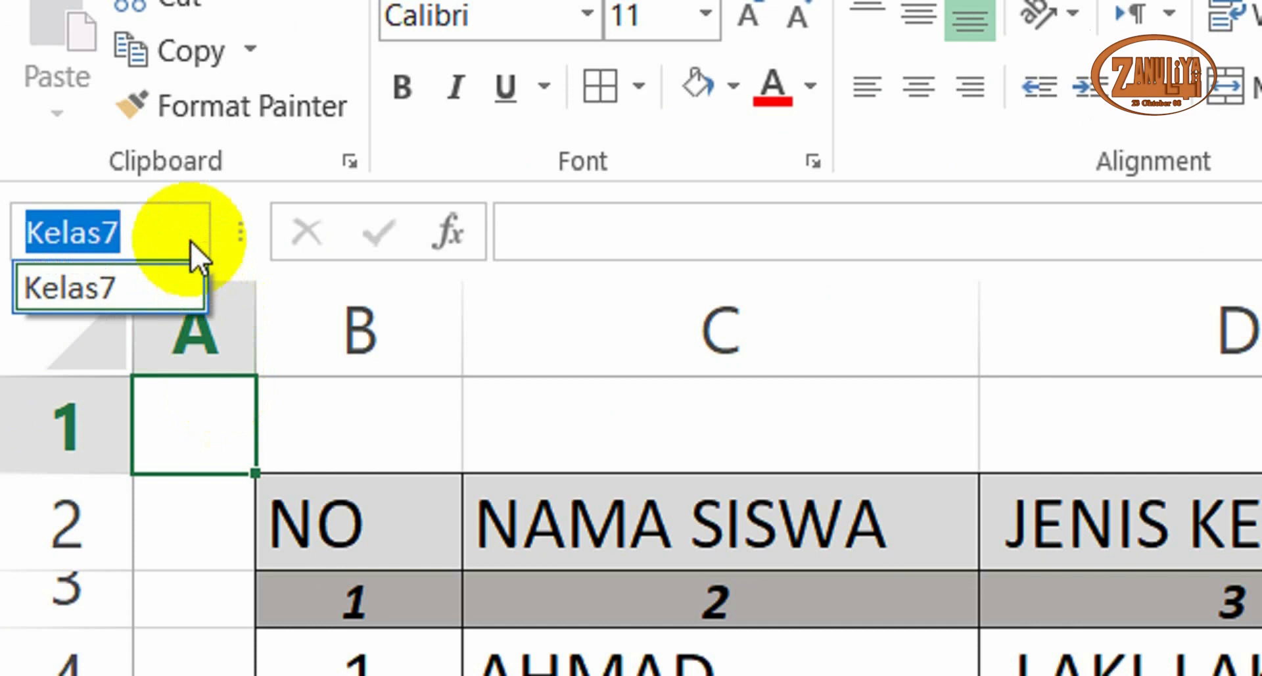
left_click(191, 242)
left_click(204, 453)
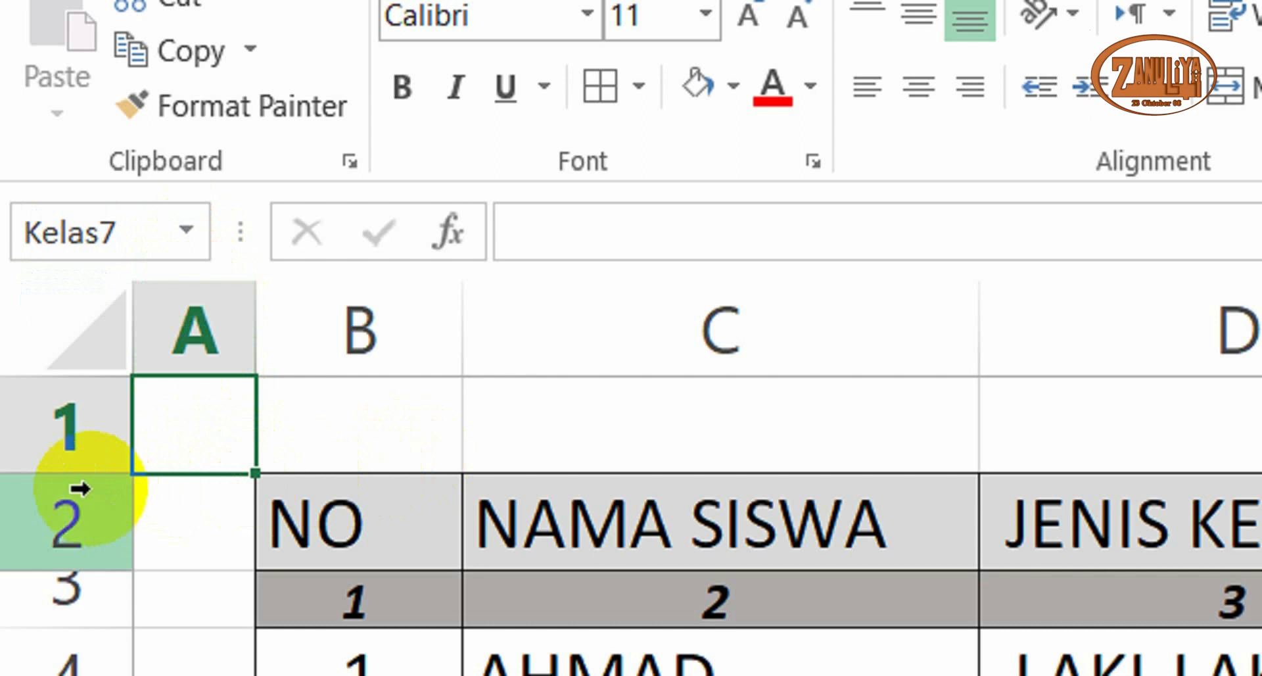
Make row 1 of KLS7 slightly taller and draw a rounded rectangle across A1:B1, fitted above the table header
left_click_drag(90, 475, 124, 485)
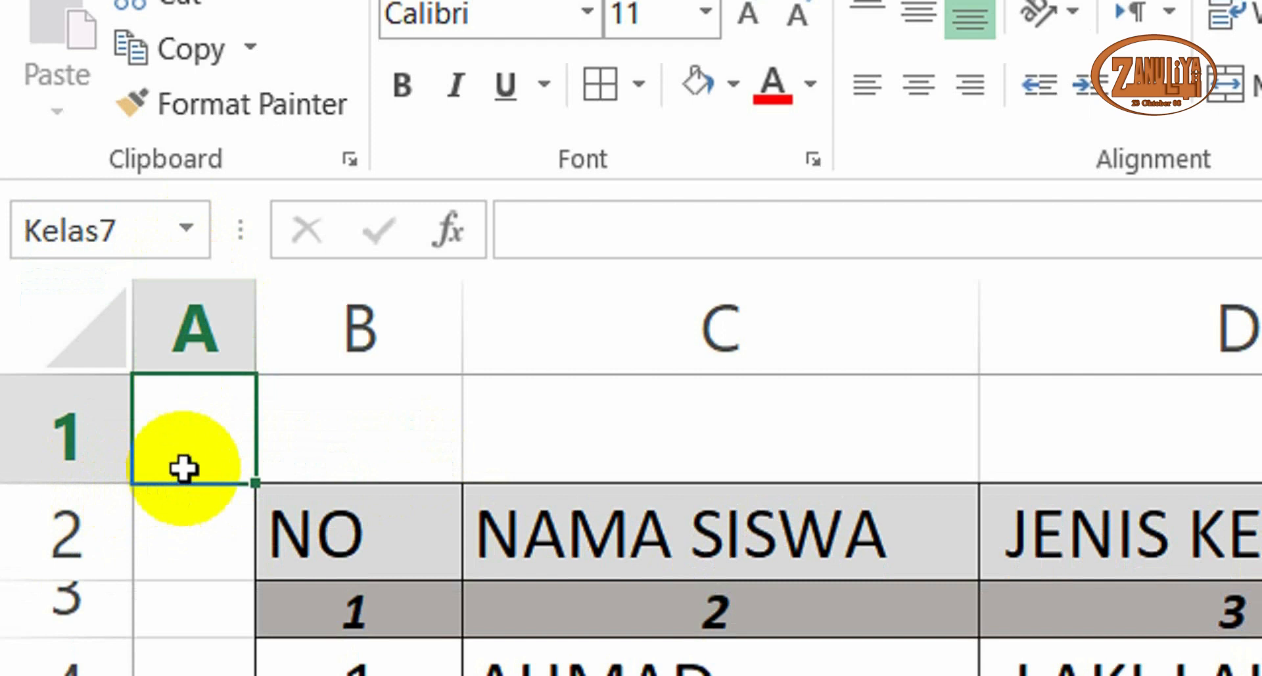
left_click(188, 451)
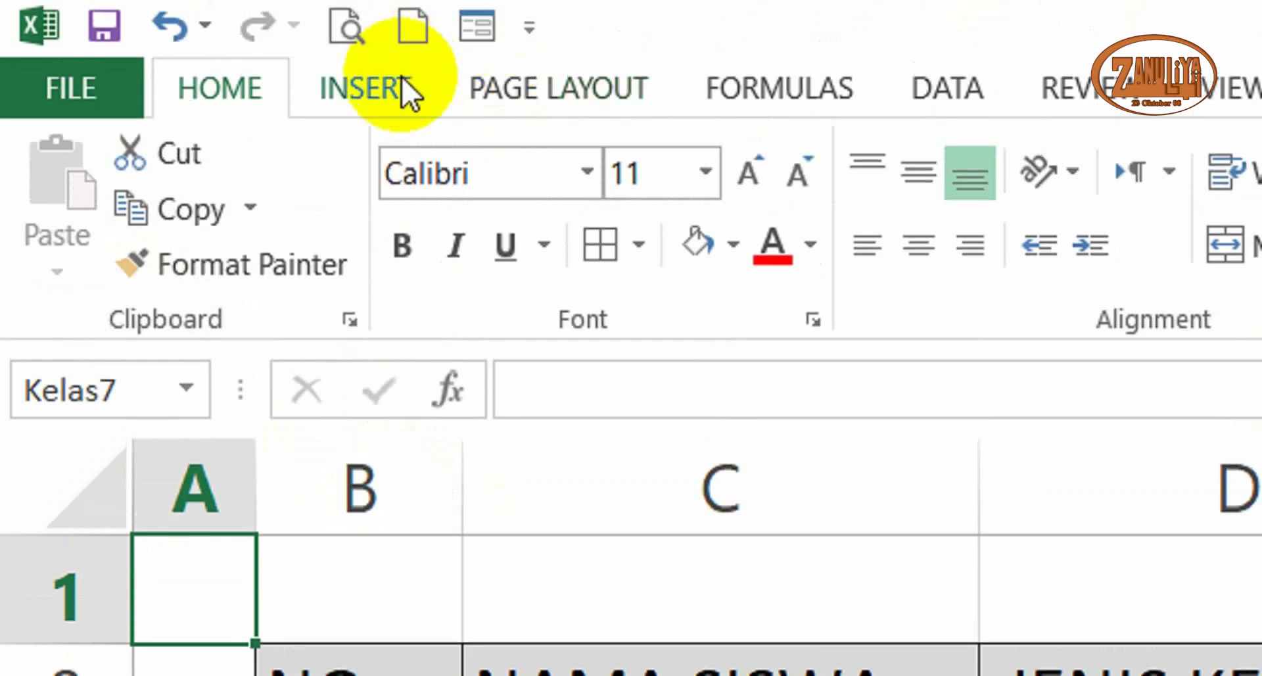
left_click(395, 86)
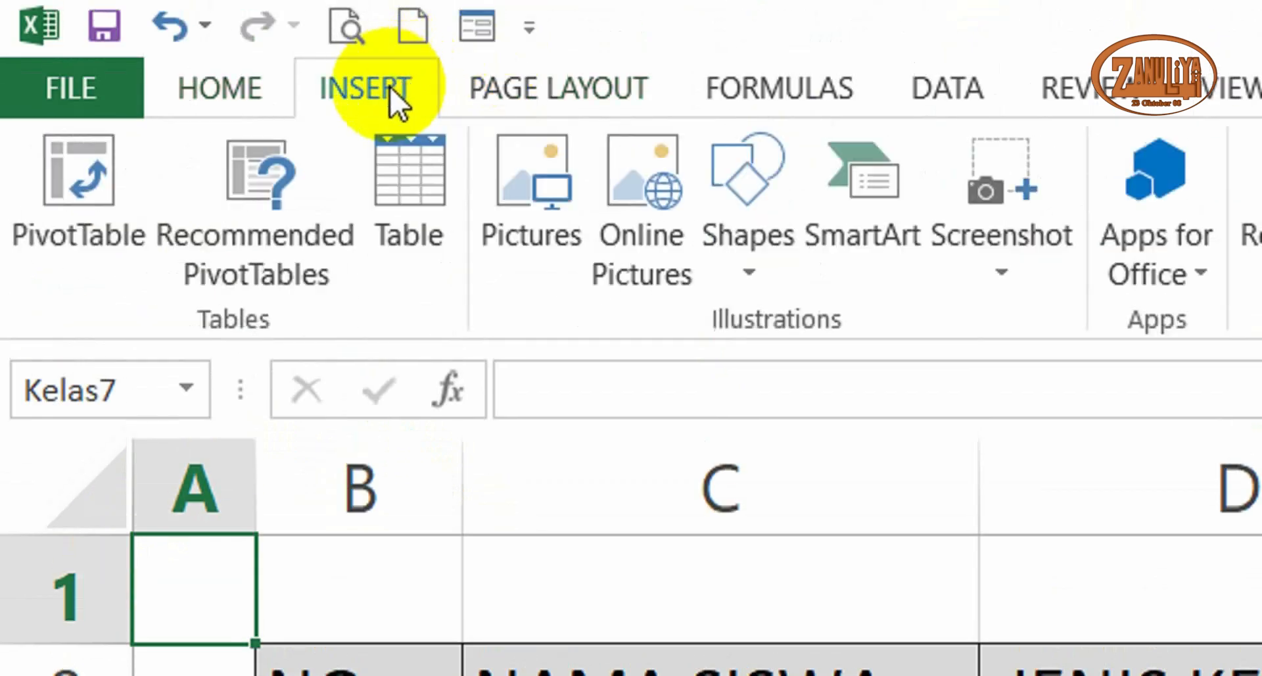
left_click(753, 289)
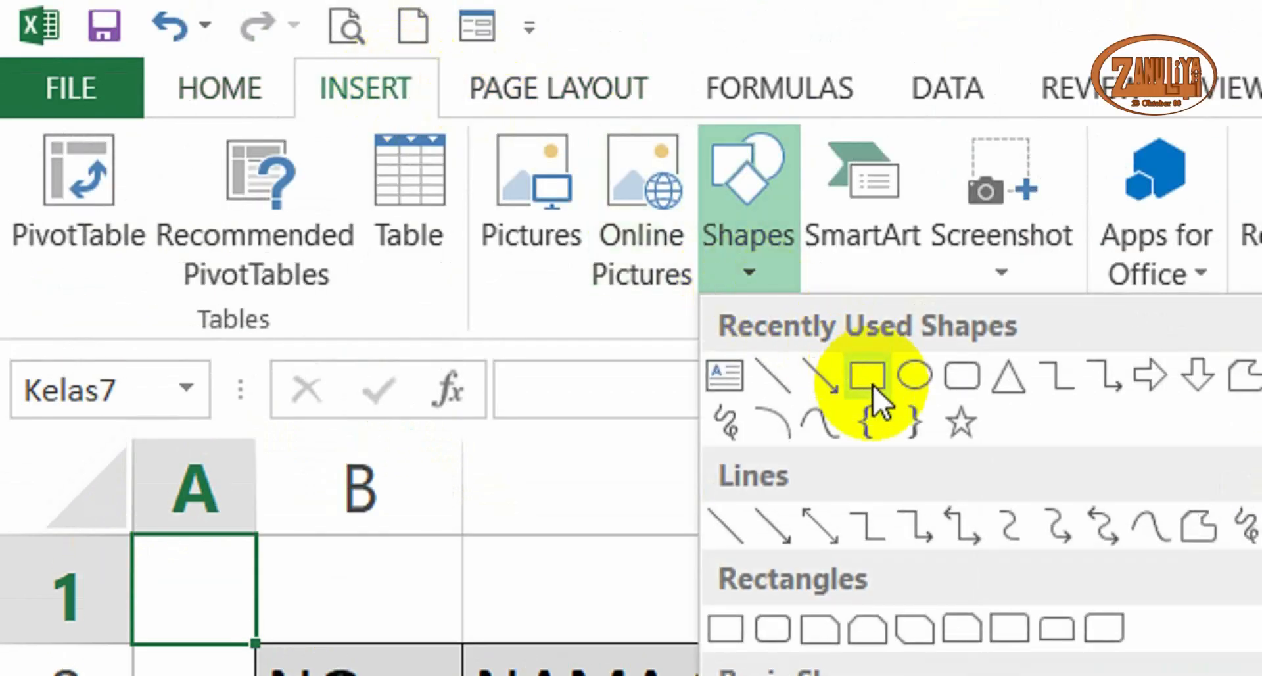
left_click(949, 389)
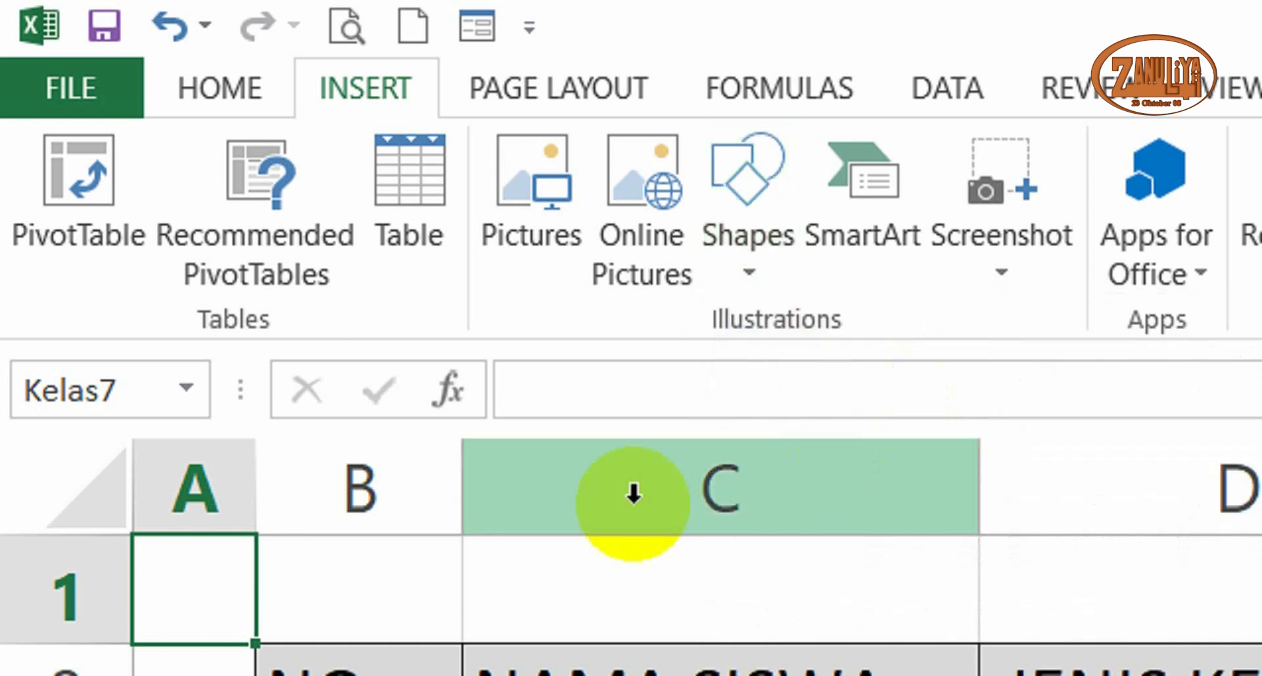
left_click_drag(159, 553, 357, 618)
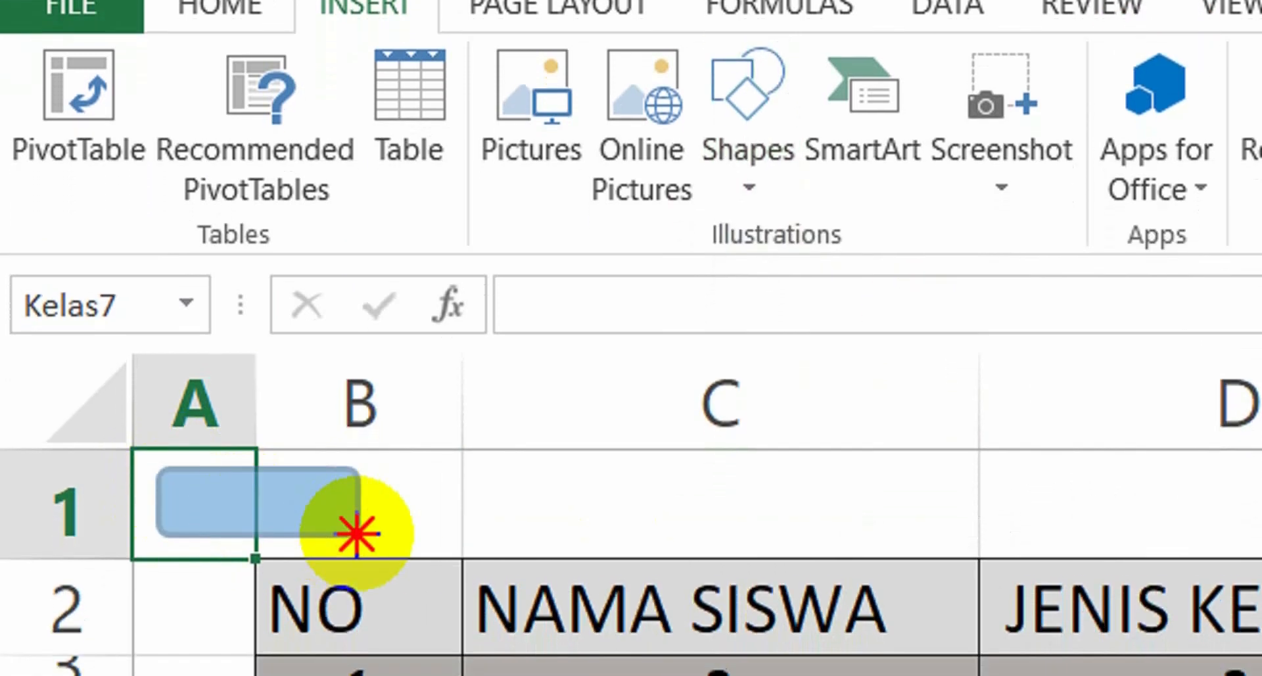
left_click_drag(355, 534, 467, 549)
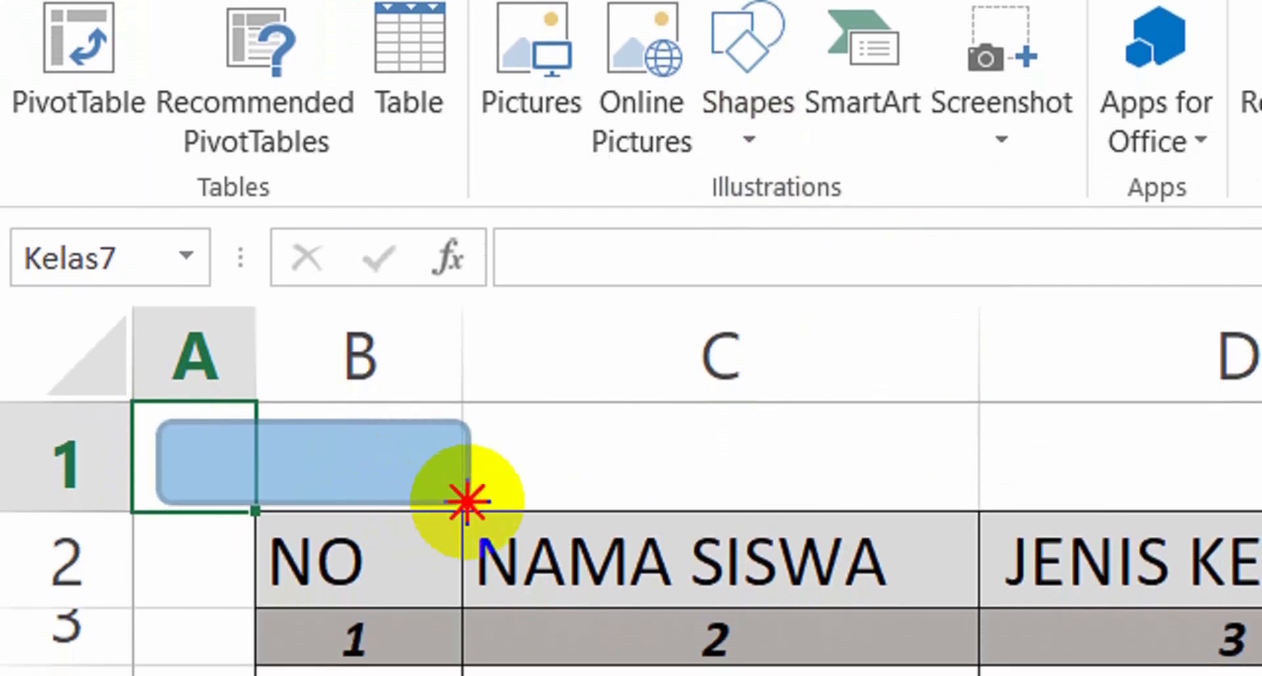
left_click_drag(466, 500, 477, 521)
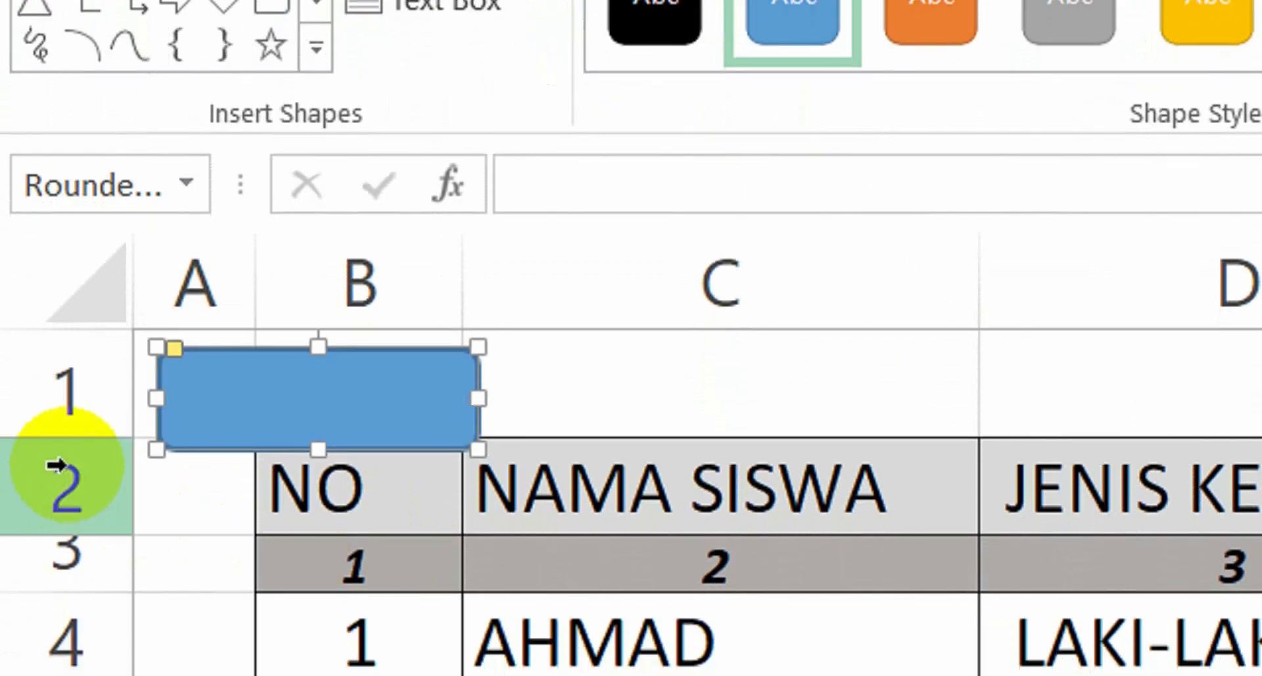
mouse_move(268, 393)
left_mouse_down()
mouse_move(302, 384)
mouse_move(263, 378)
left_mouse_up()
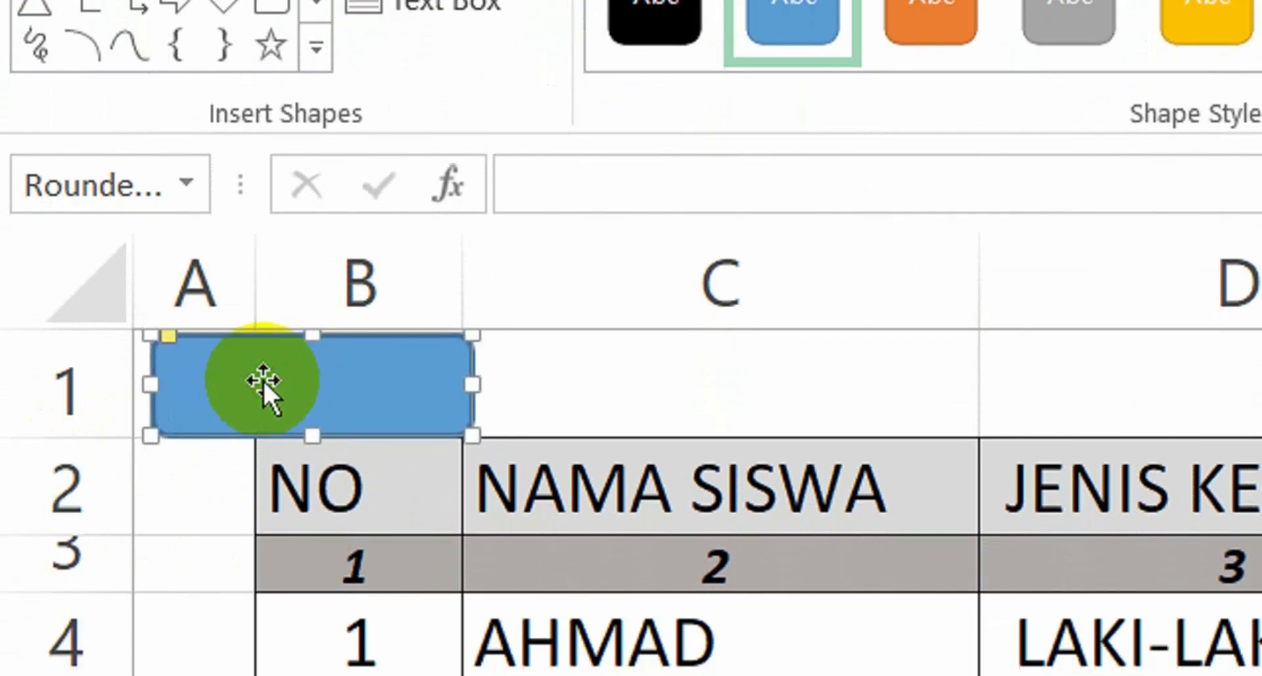
Add the text "Home" to the rounded rectangle in row 1
right_click(263, 379)
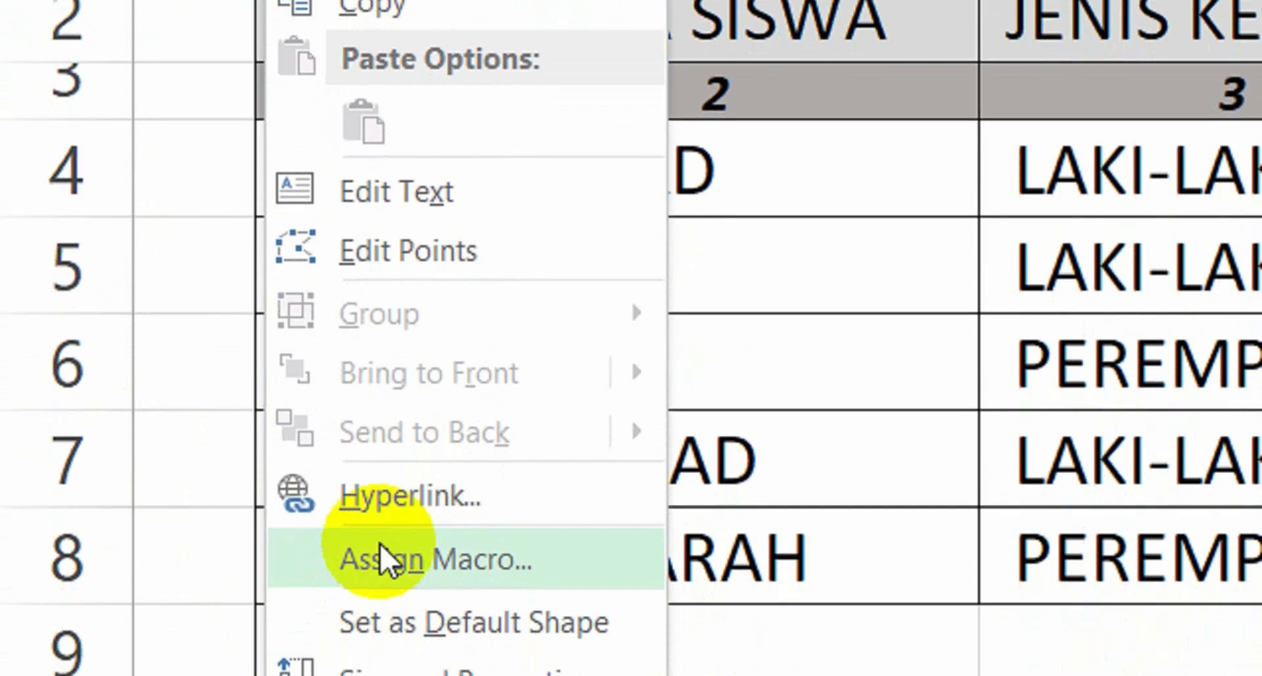
left_click(408, 191)
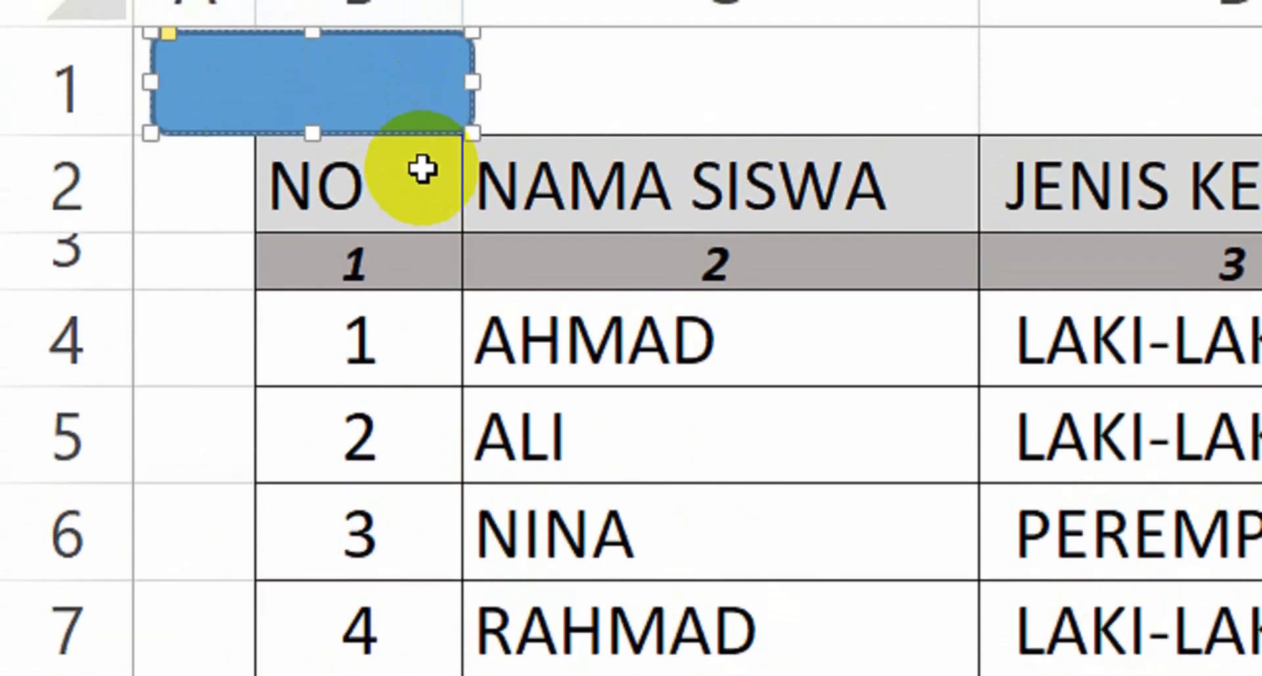
type("H")
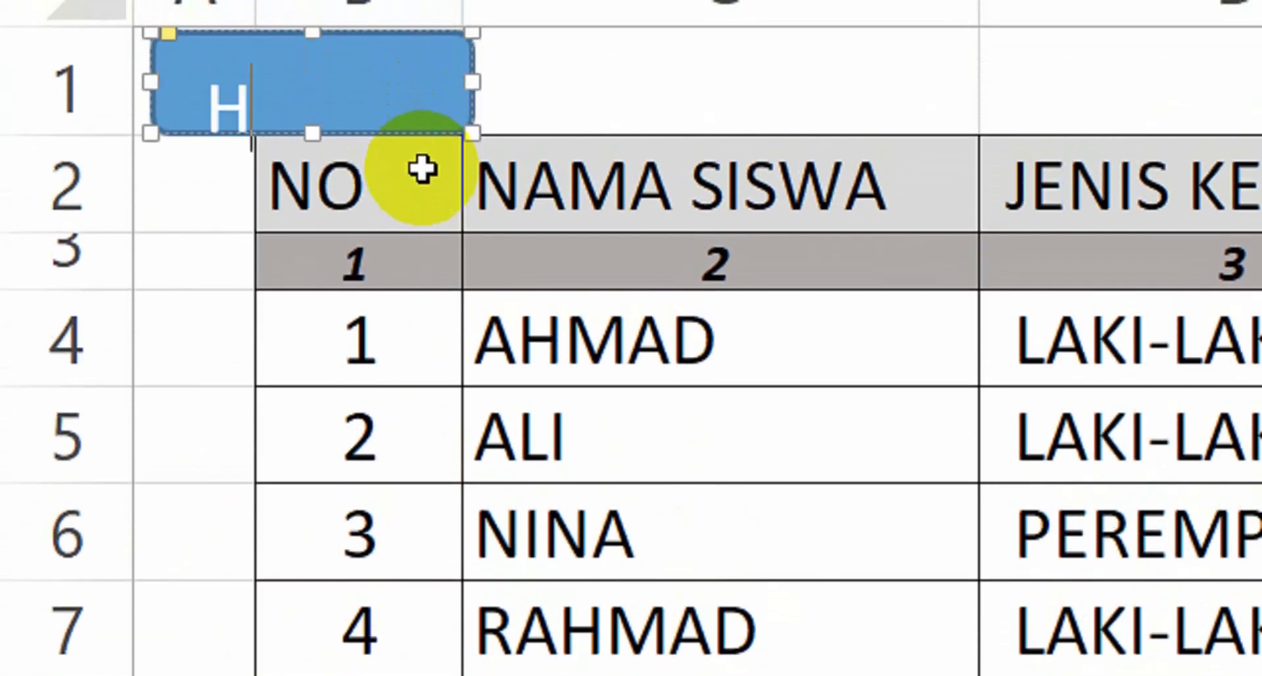
type("ome")
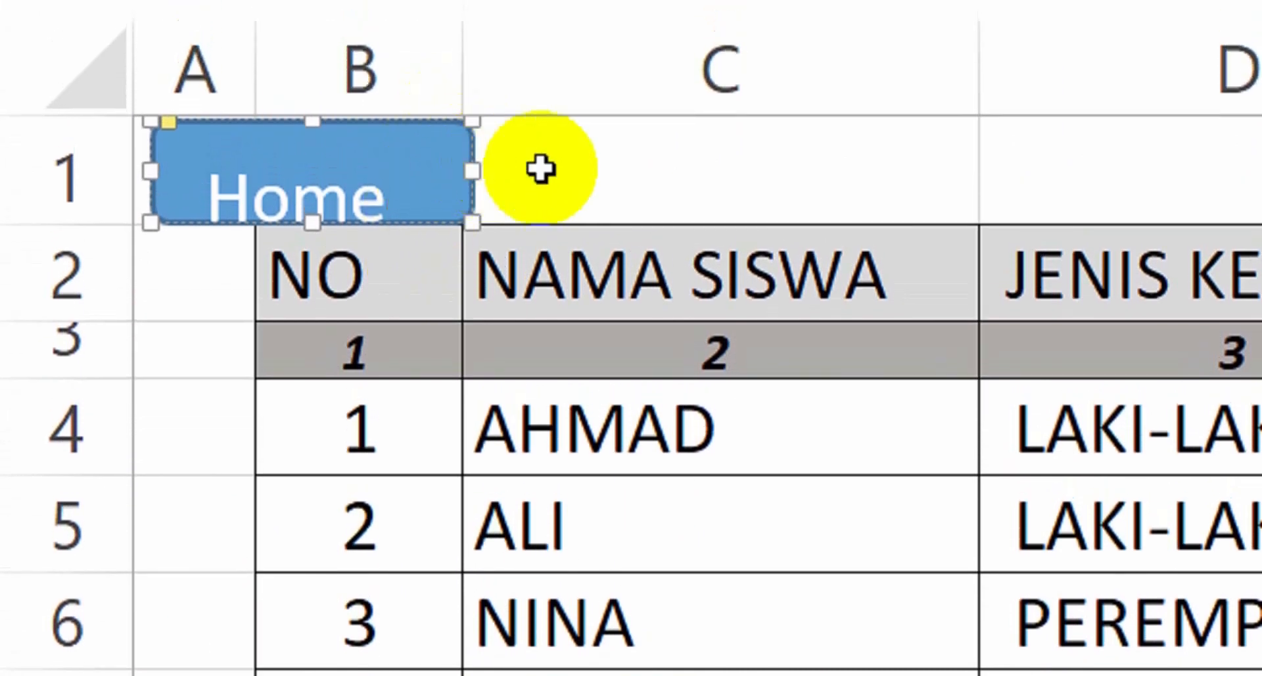
Center the Home text vertically and horizontally inside the rounded rectangle
left_click(560, 81)
left_click(389, 172)
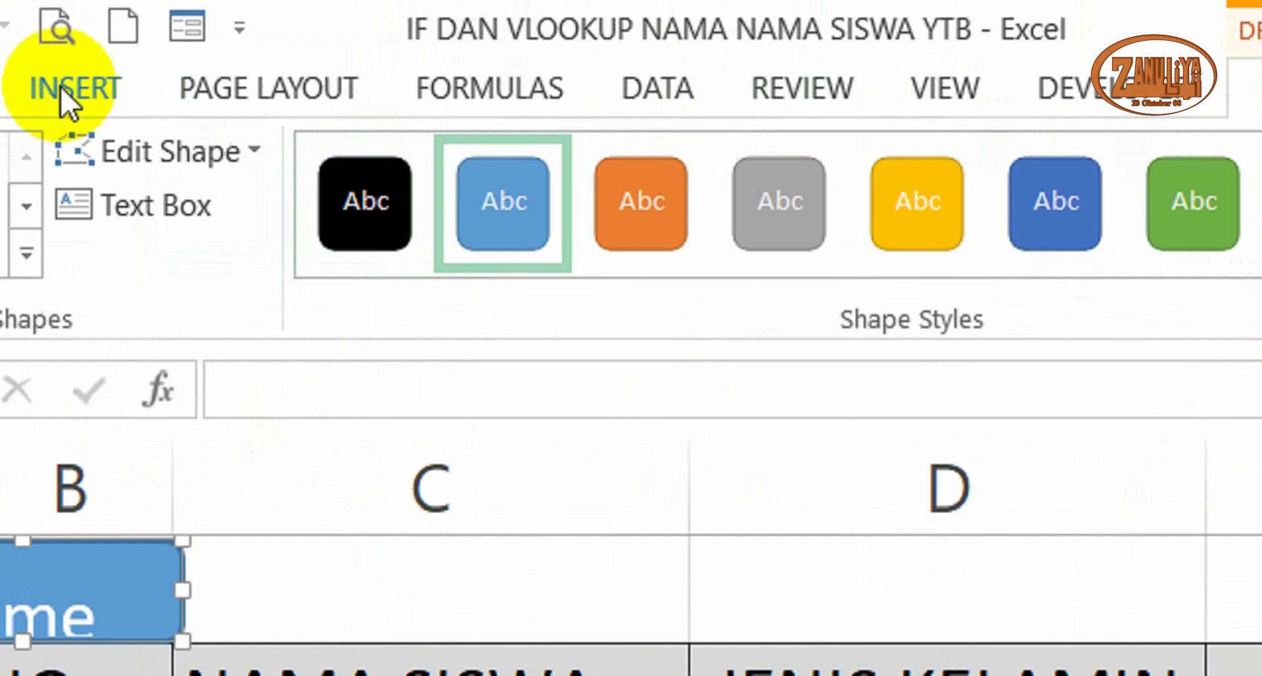
left_click(174, 96)
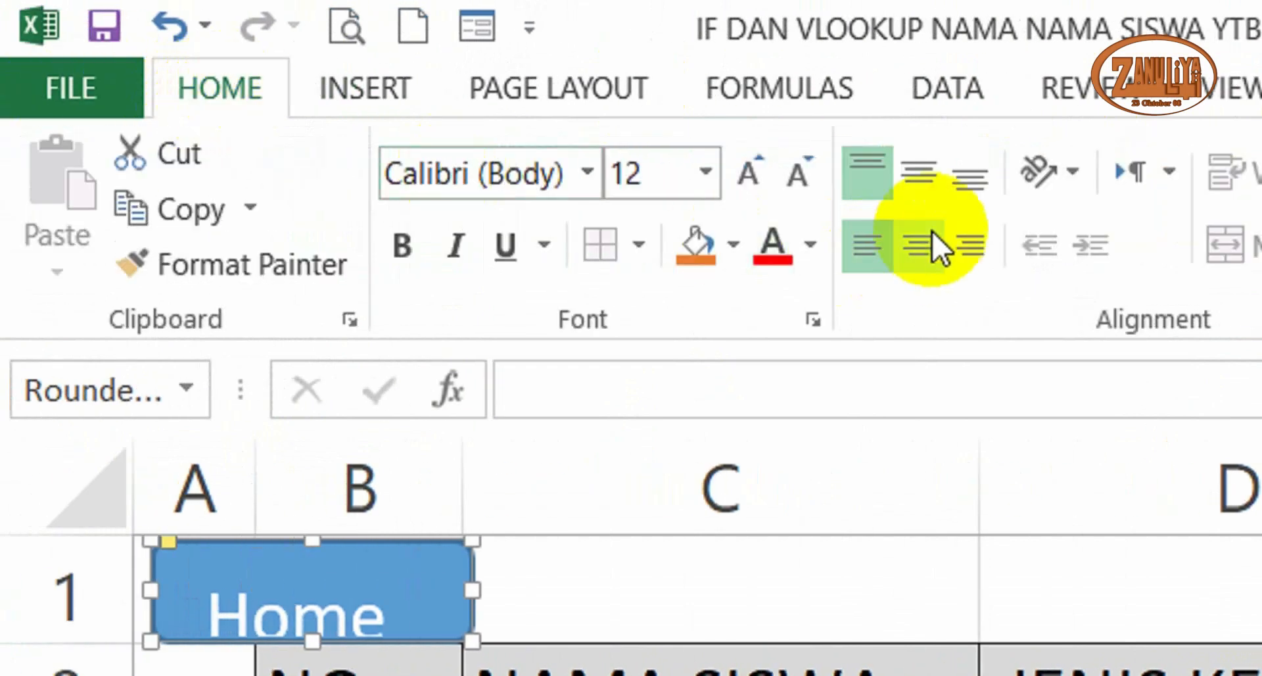
left_click(921, 189)
left_click(923, 253)
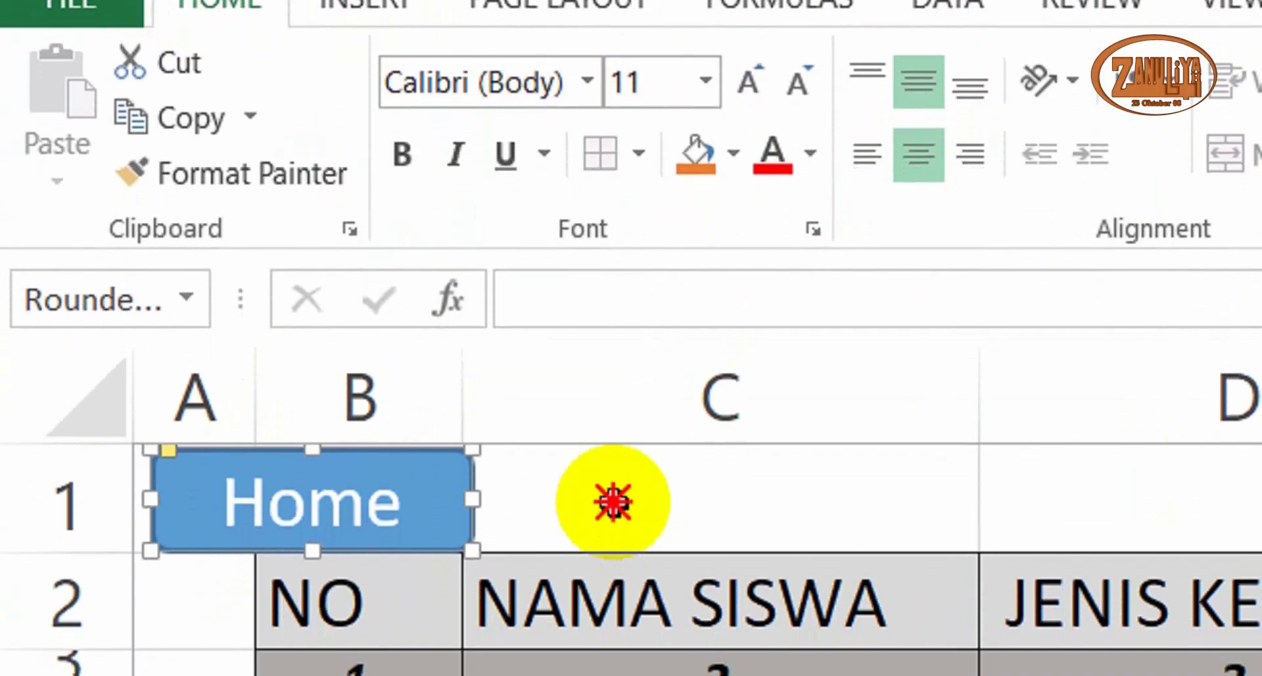
left_click(611, 501)
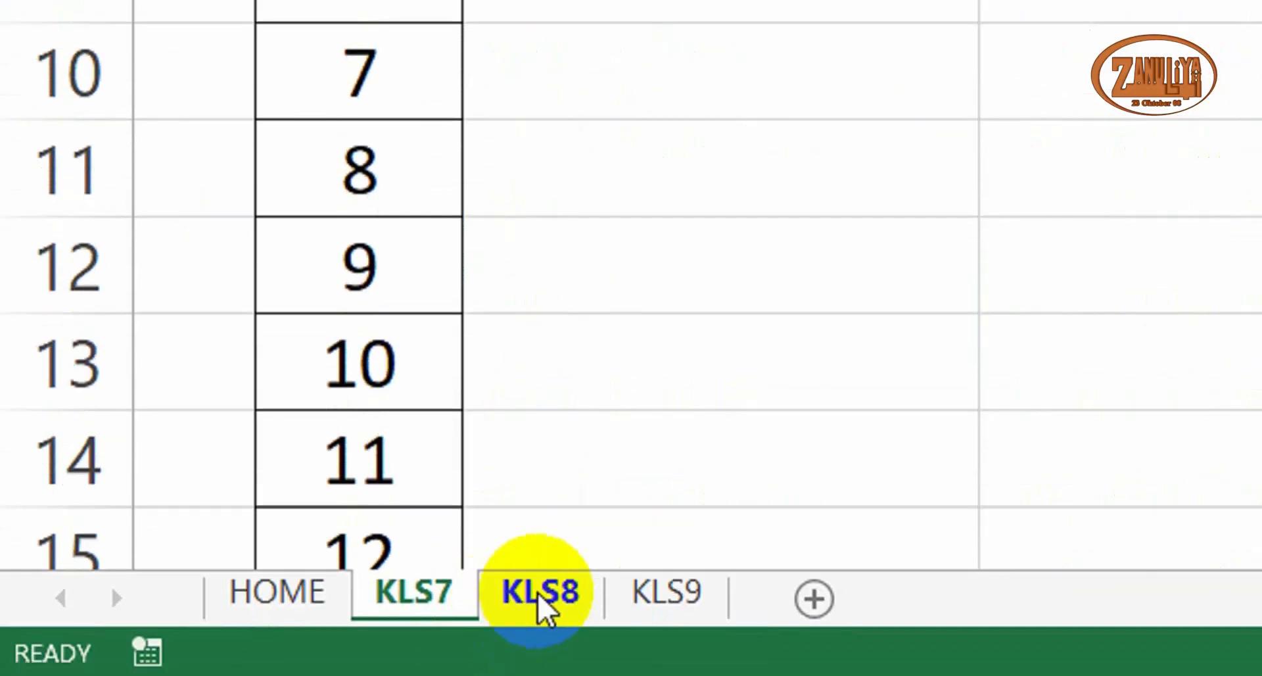
On the KLS8 sheet, select A1, widen column A to 2.44 and make row 1 slightly taller
left_click(537, 594)
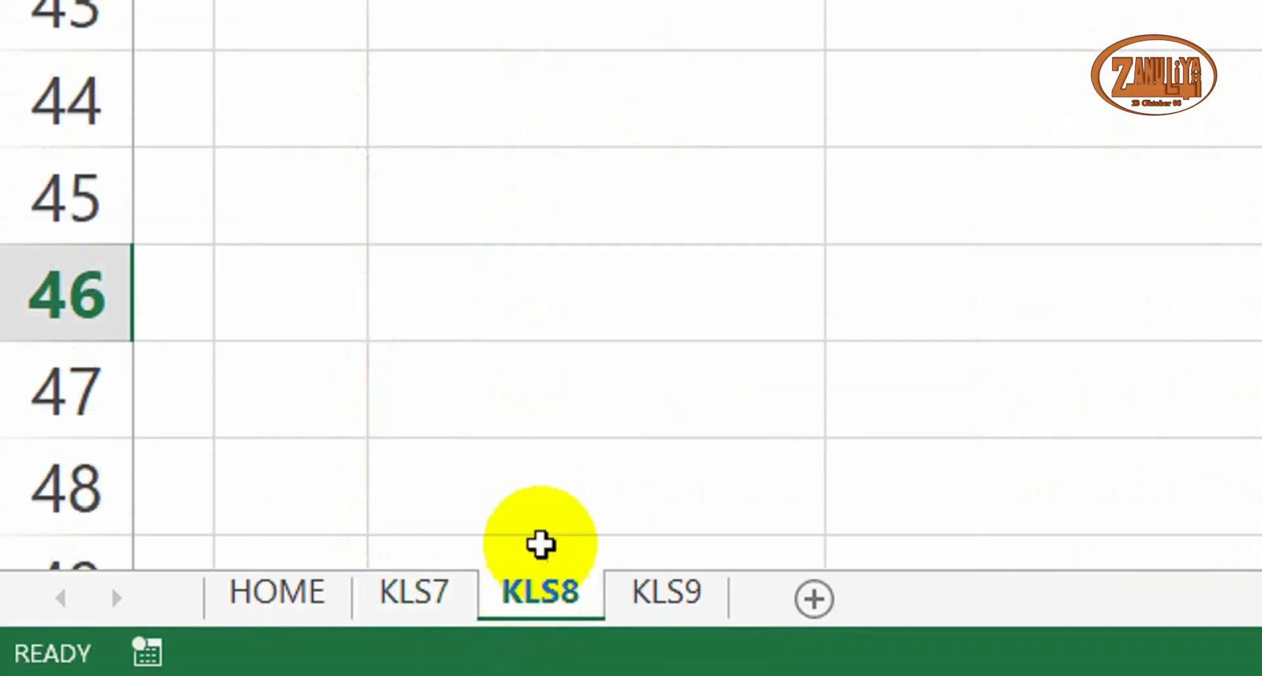
scroll(921, 350, "up", 8)
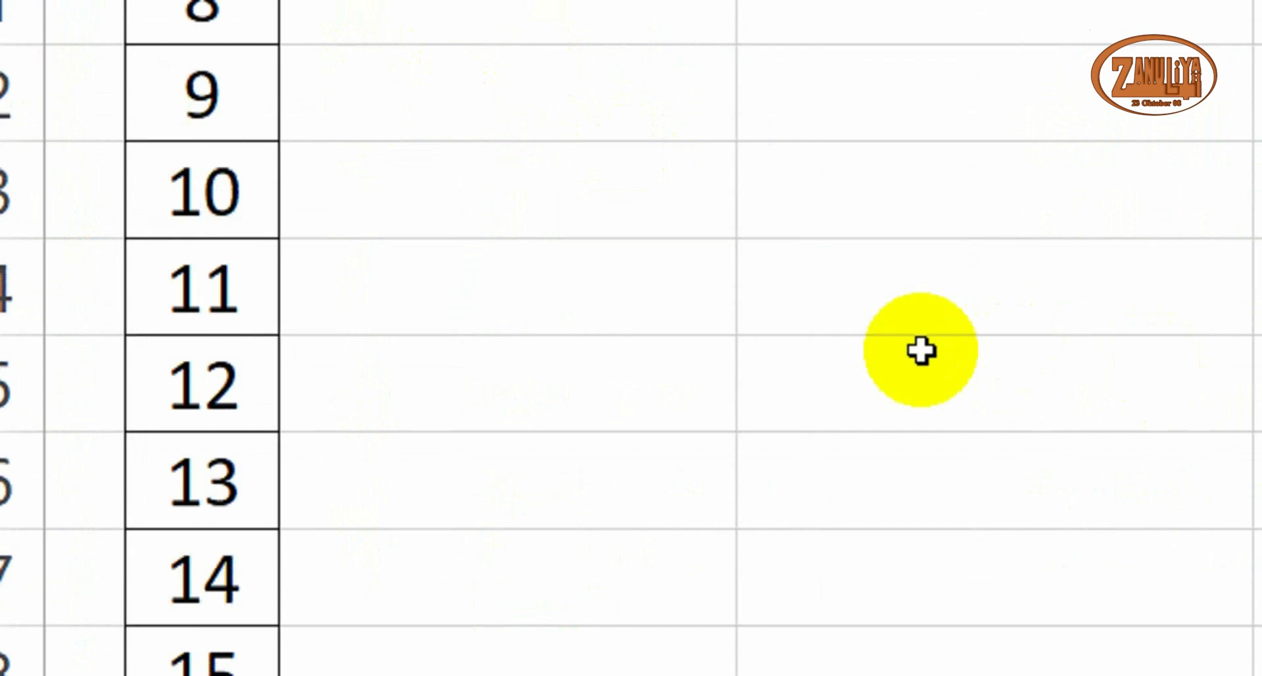
scroll(921, 350, "up", 4)
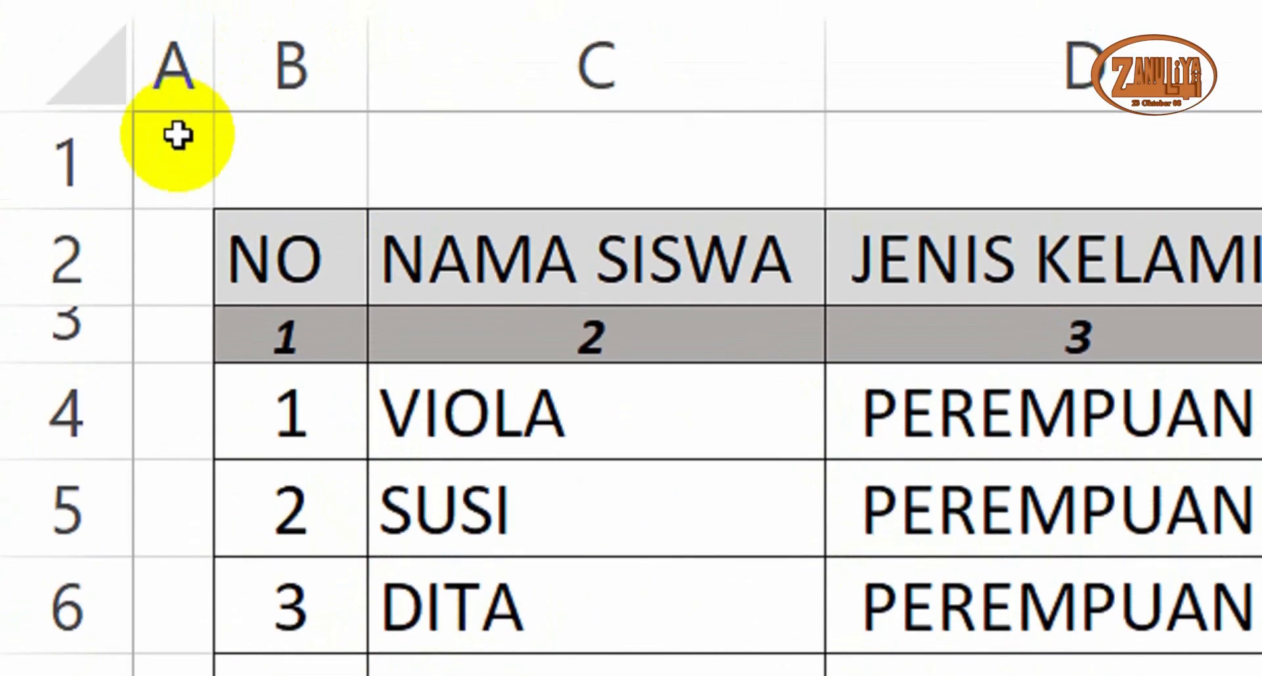
left_click(178, 136)
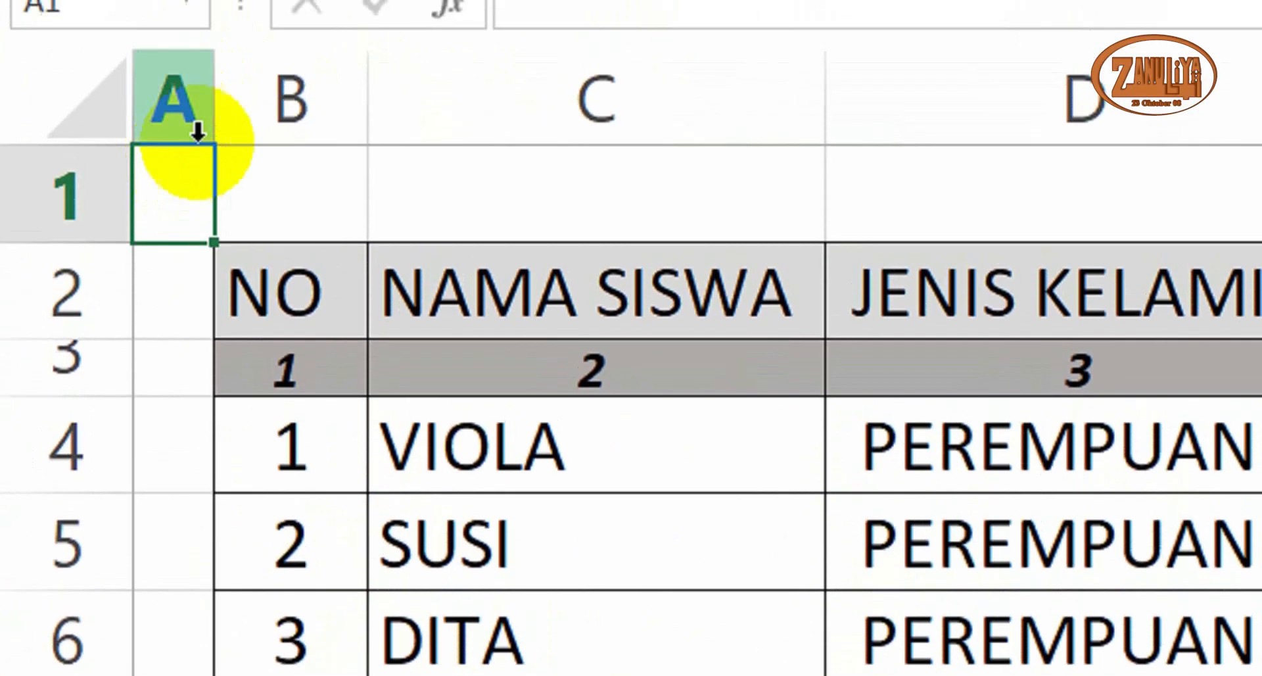
left_click_drag(212, 61, 246, 76)
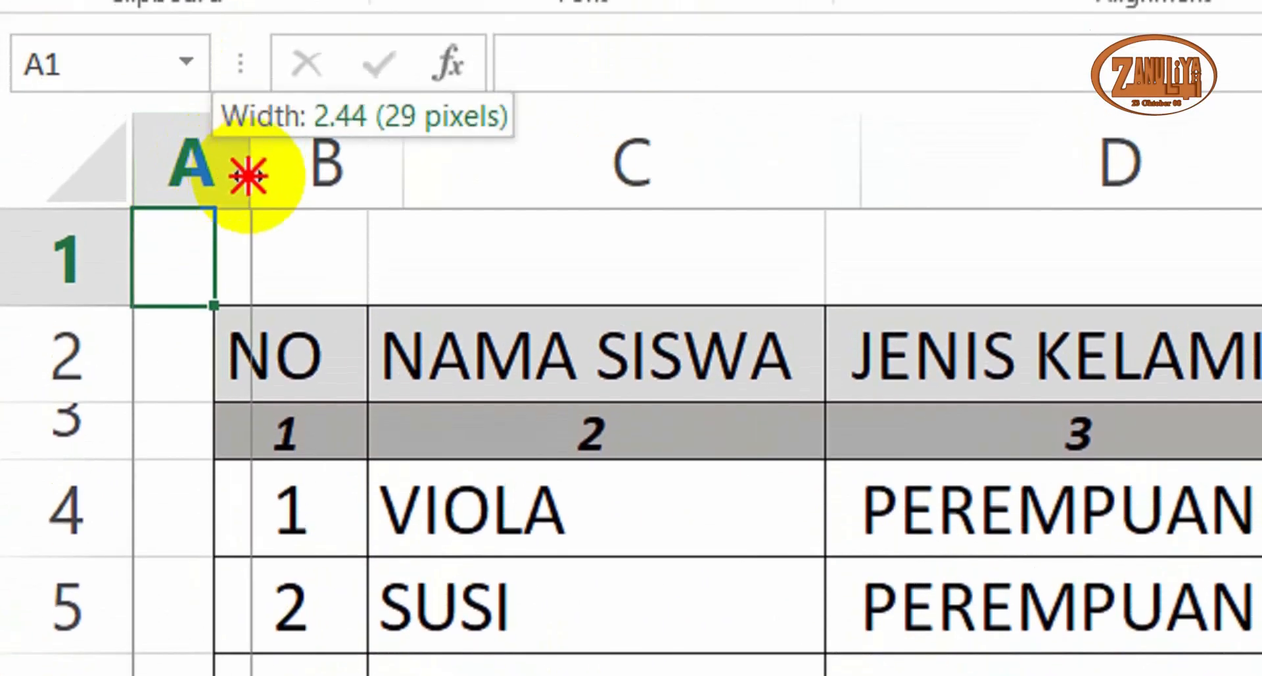
left_click_drag(249, 175, 250, 175)
left_click_drag(112, 307, 132, 331)
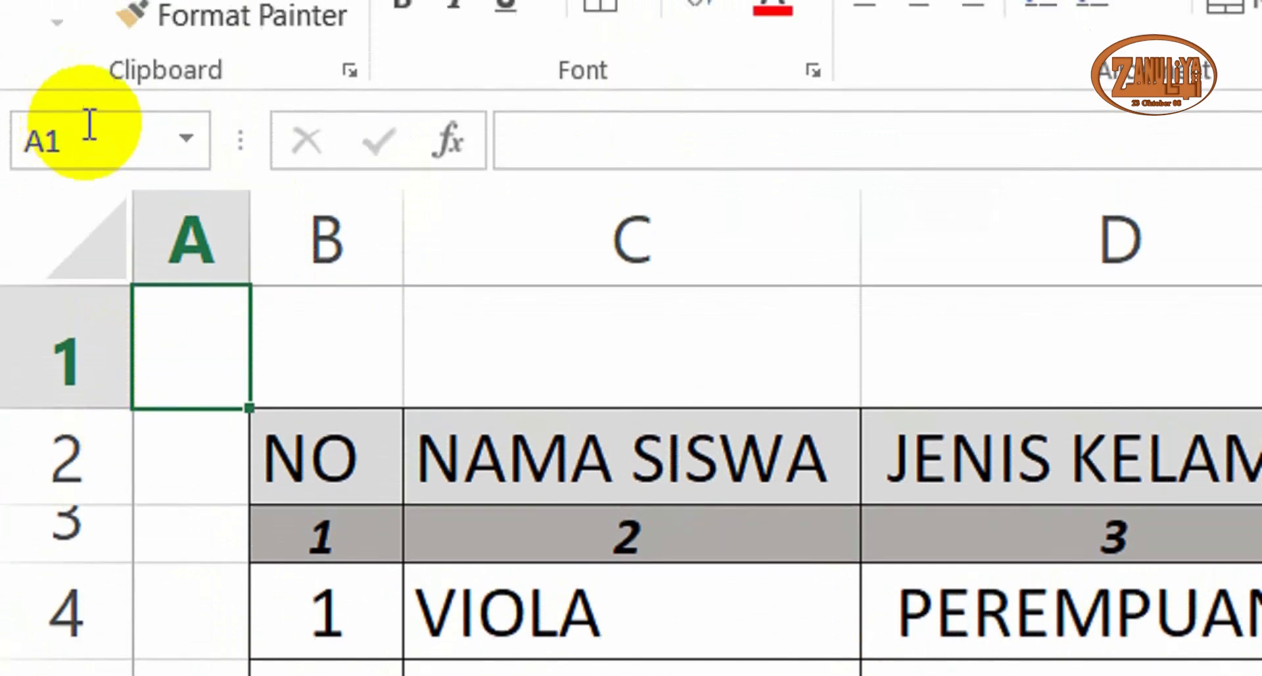
Name cell A1 of the KLS8 sheet Kelas8
left_click(89, 60)
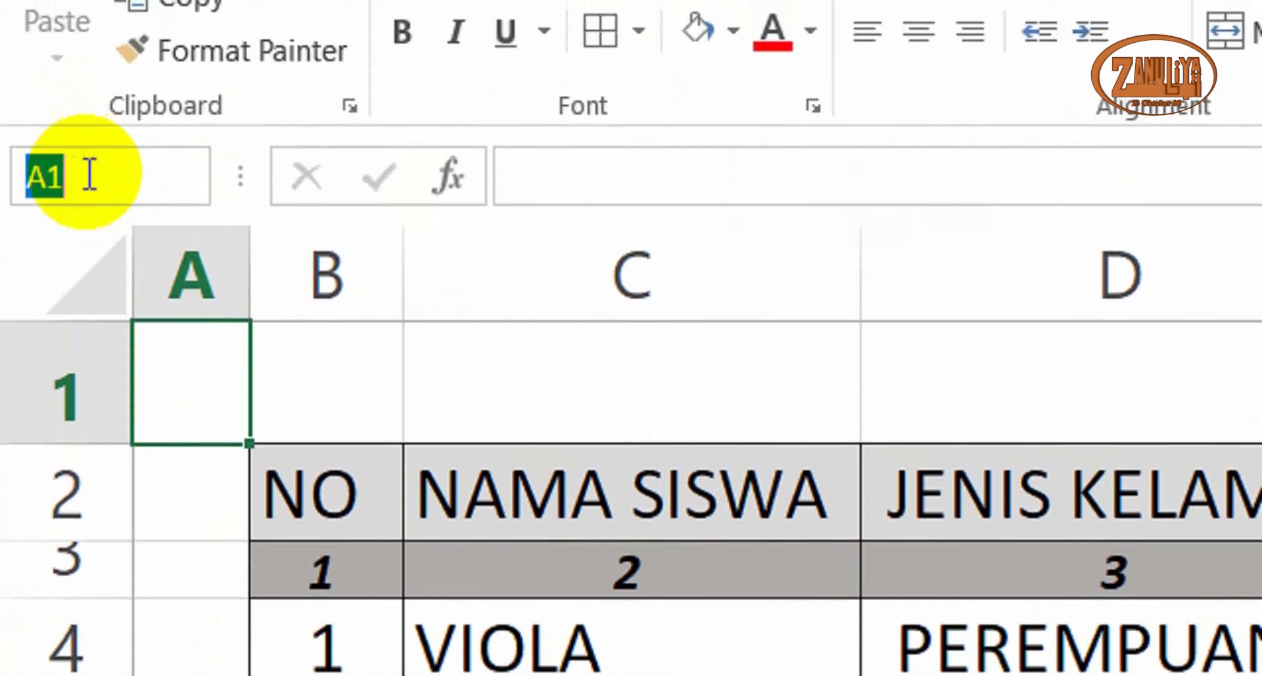
type("Kelas8")
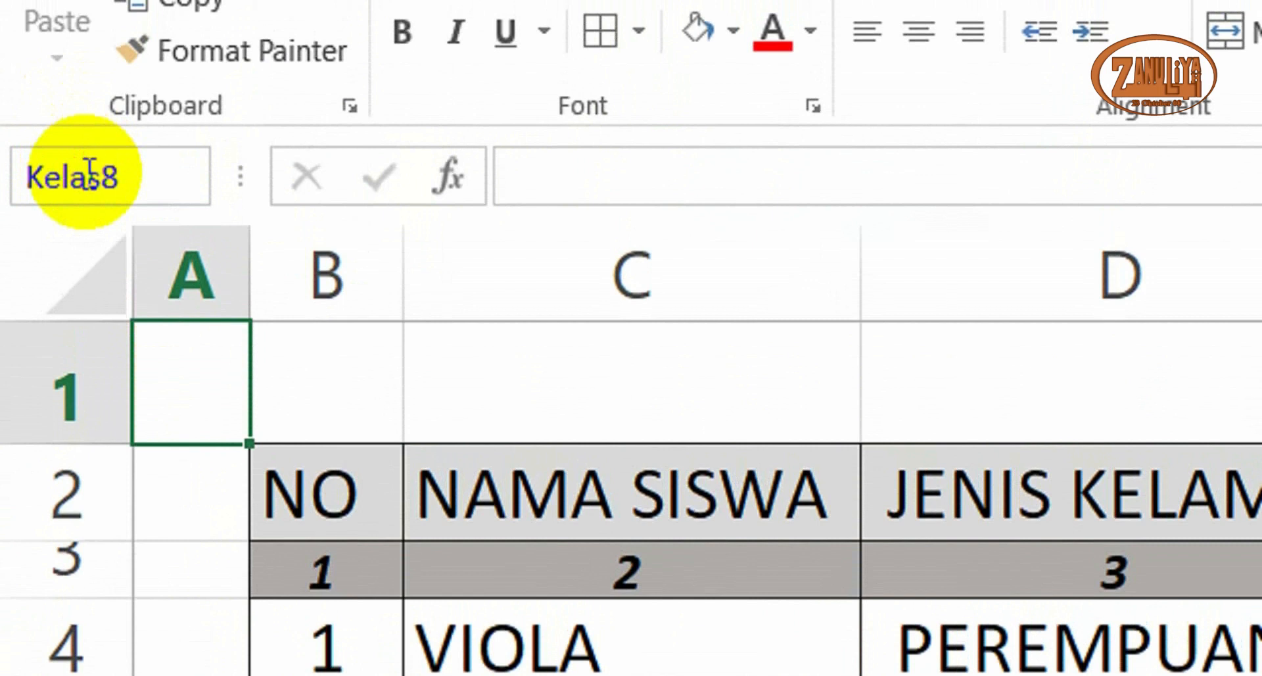
key("Return")
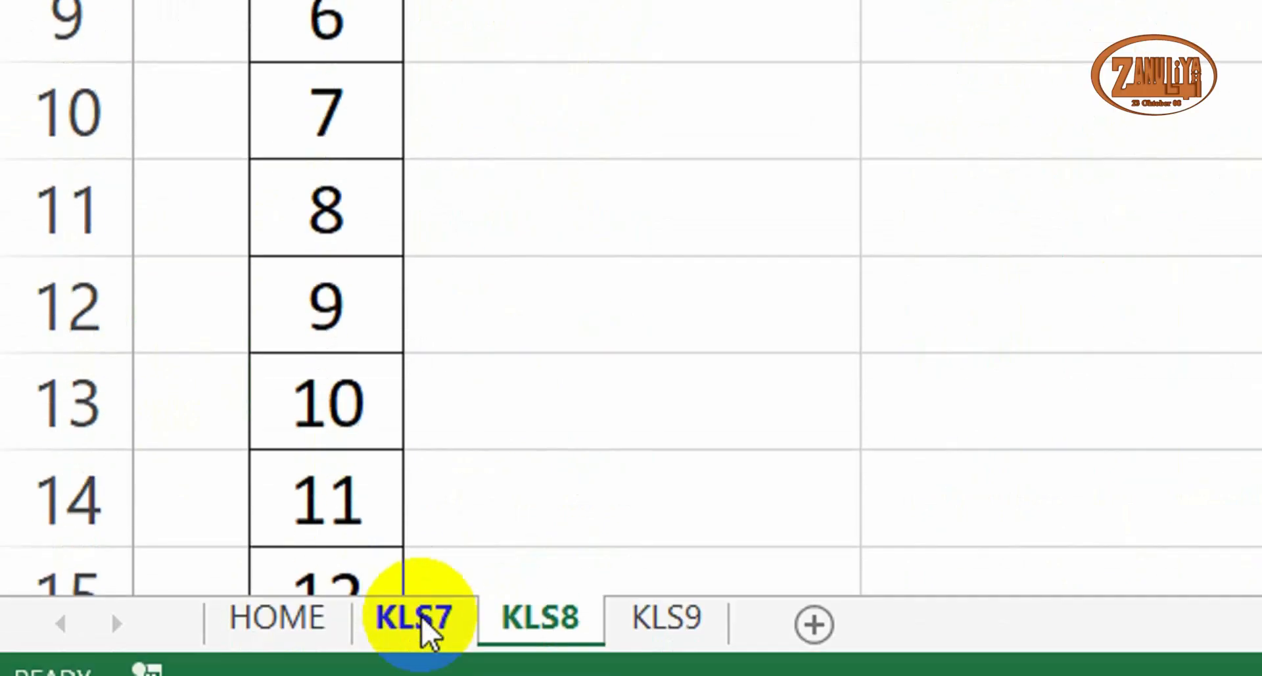
Copy the Home button from KLS7, paste it at A1 of KLS8 and nudge it into place above the table header
left_click(427, 594)
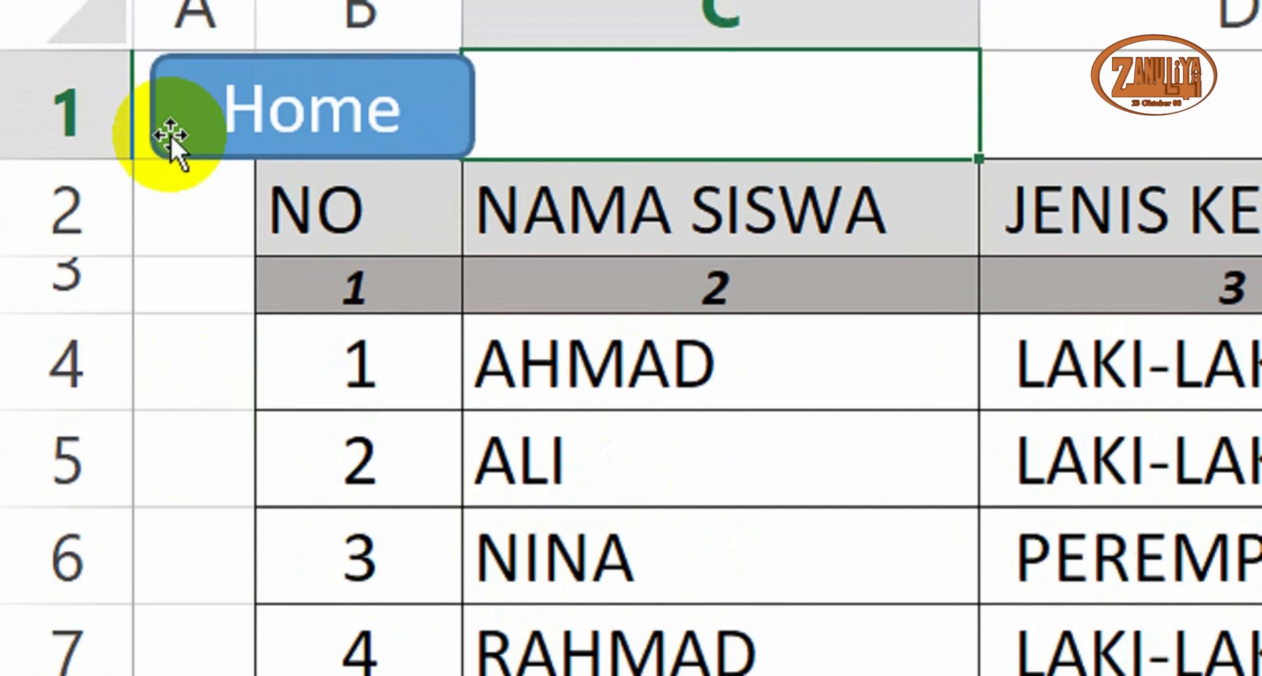
left_click(169, 163)
right_click(171, 171)
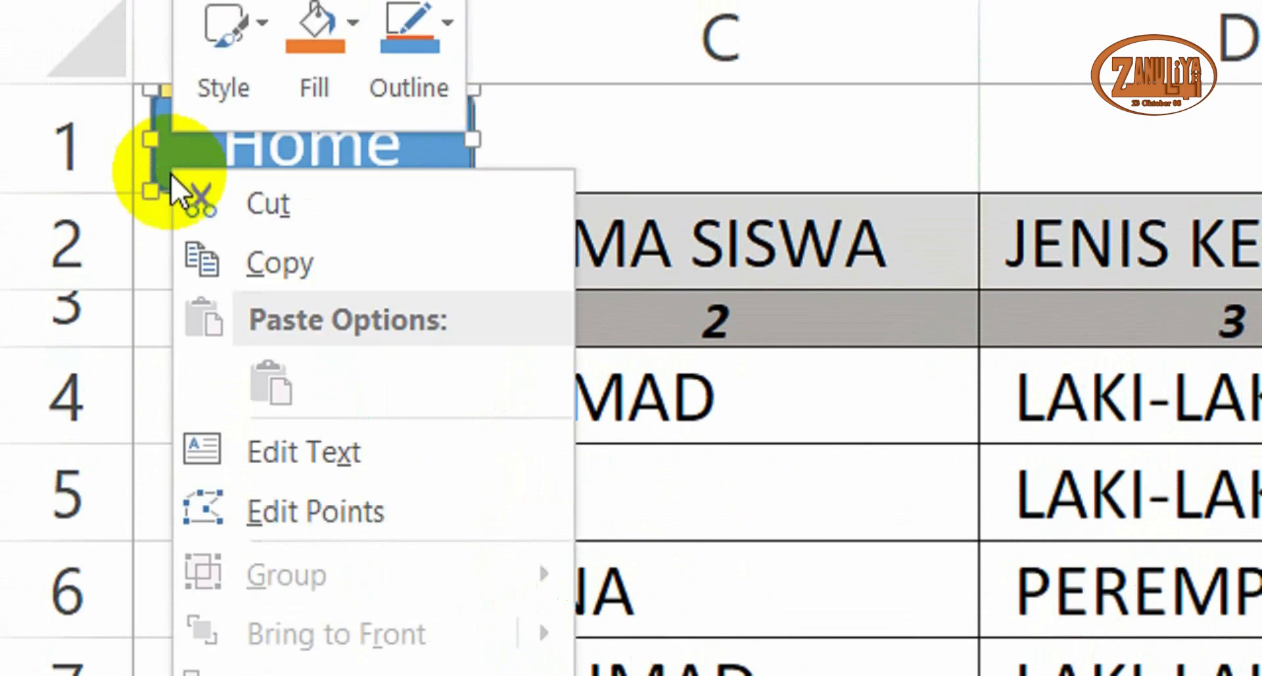
left_click(223, 266)
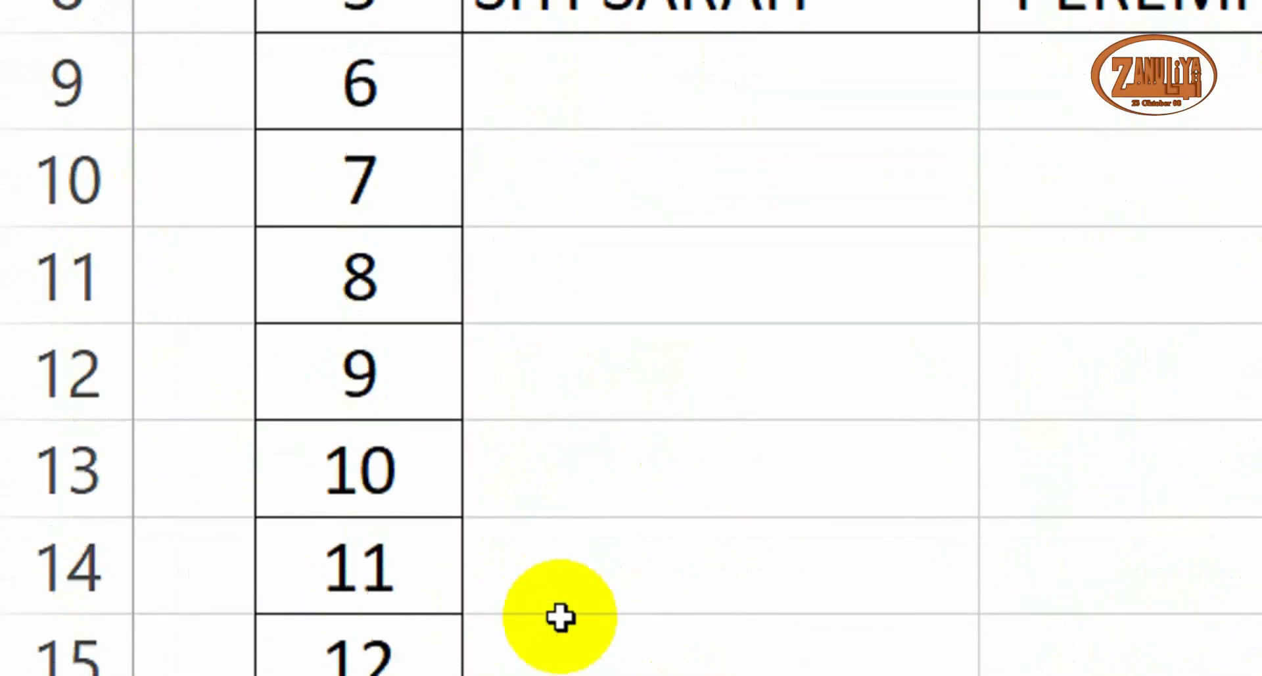
left_click(541, 593)
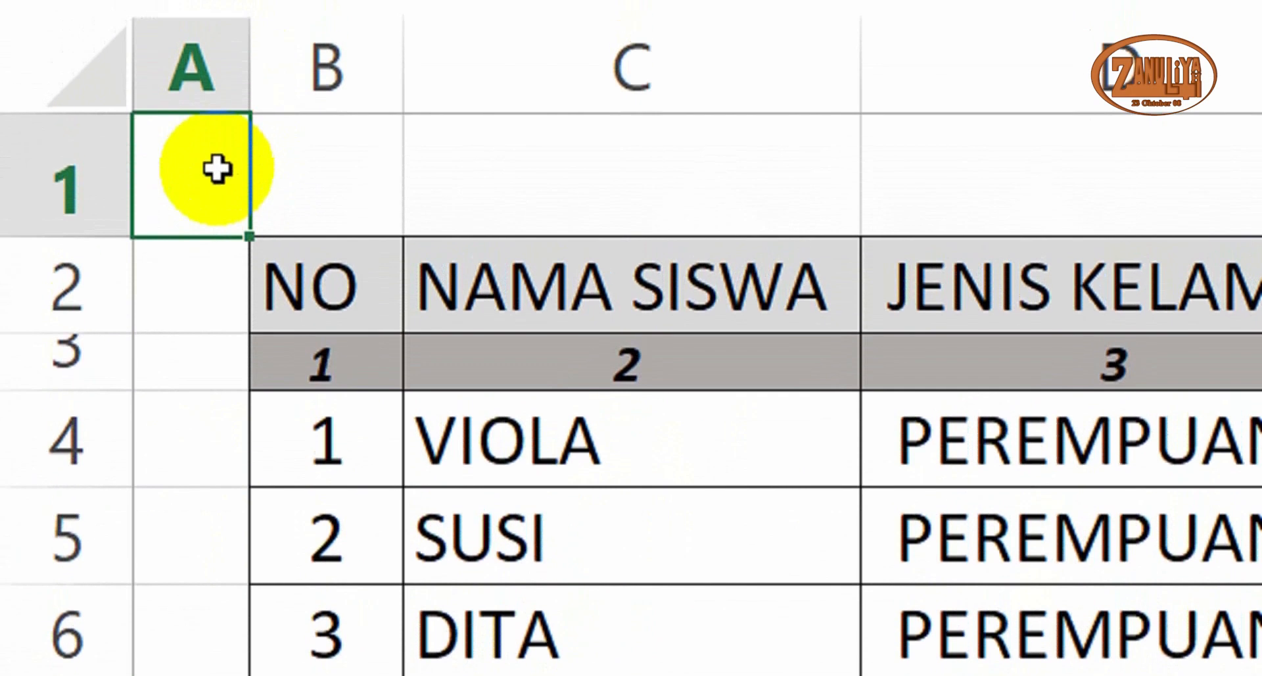
key("ctrl+v")
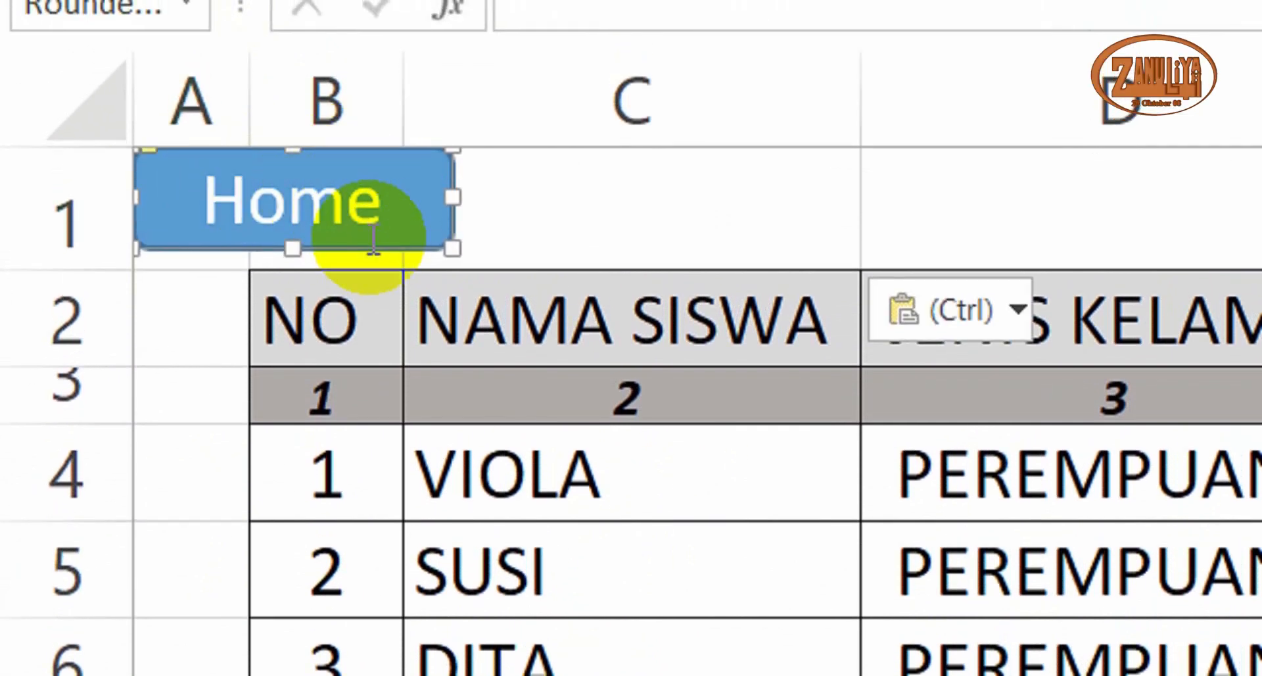
left_click_drag(389, 257, 399, 263)
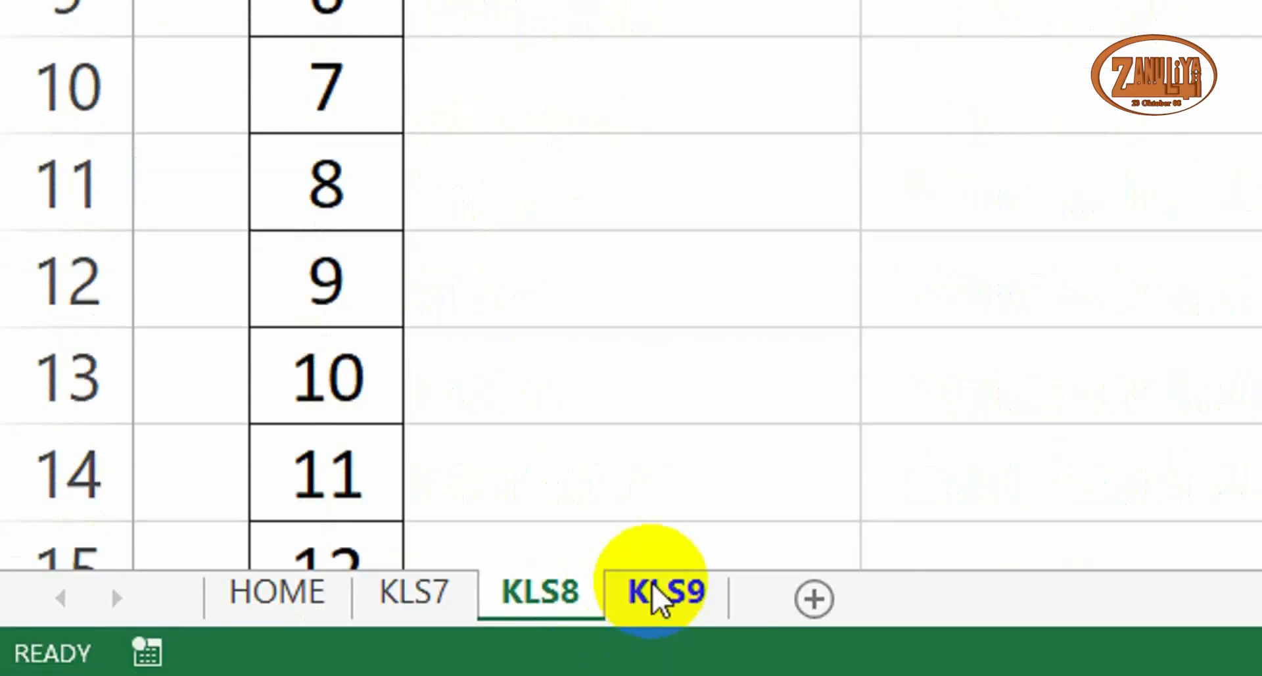
On the KLS9 sheet, widen column A and paste a copy of the Home button at B1
left_click(658, 597)
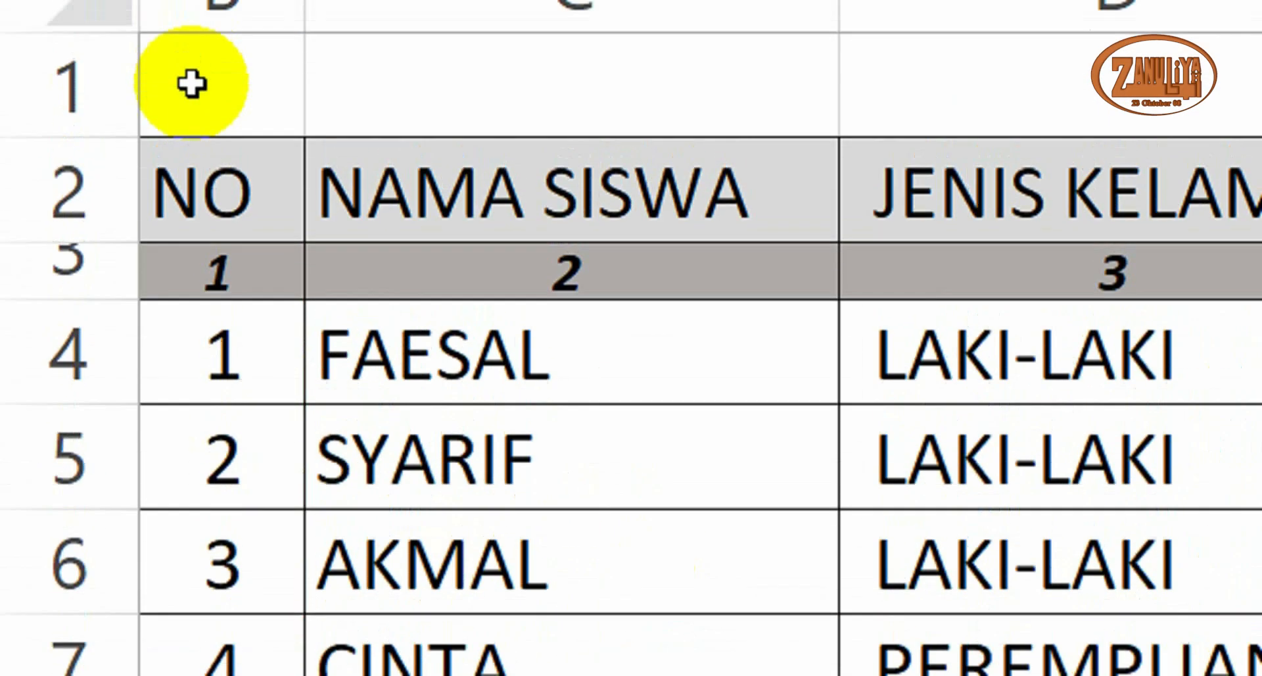
left_click(191, 151)
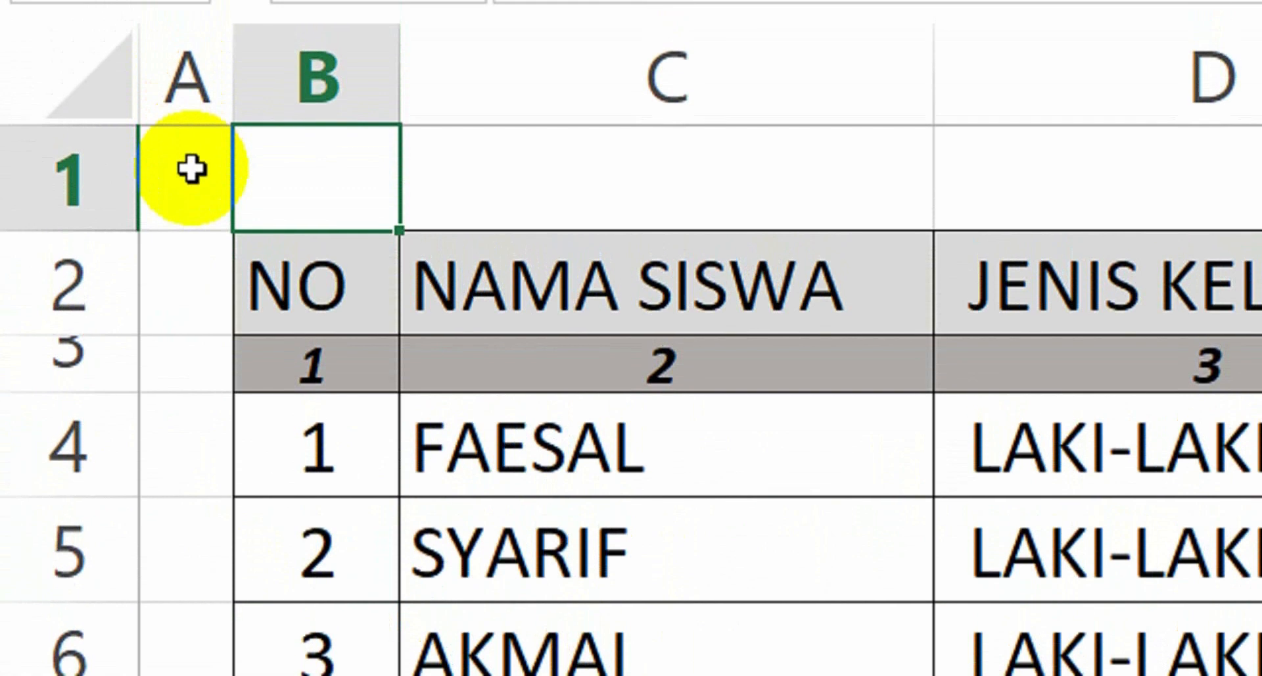
key("ctrl+v")
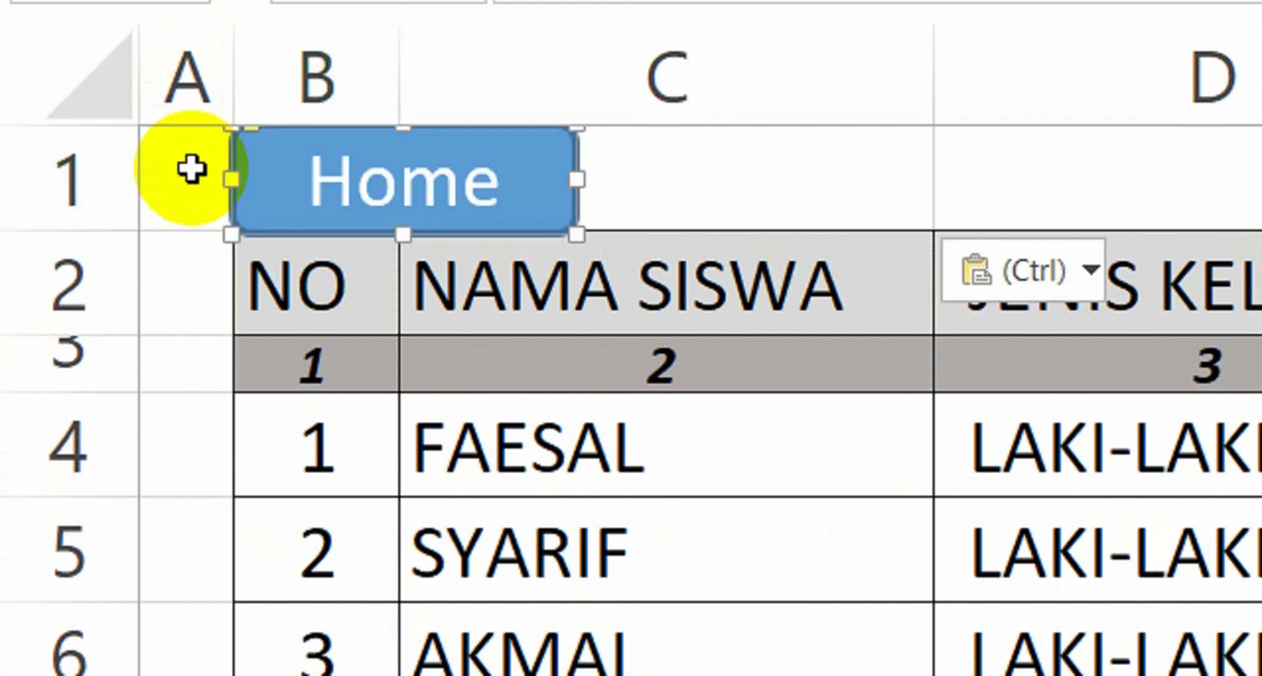
Name cell A1 of the KLS9 sheet Kelas9
left_click(191, 169)
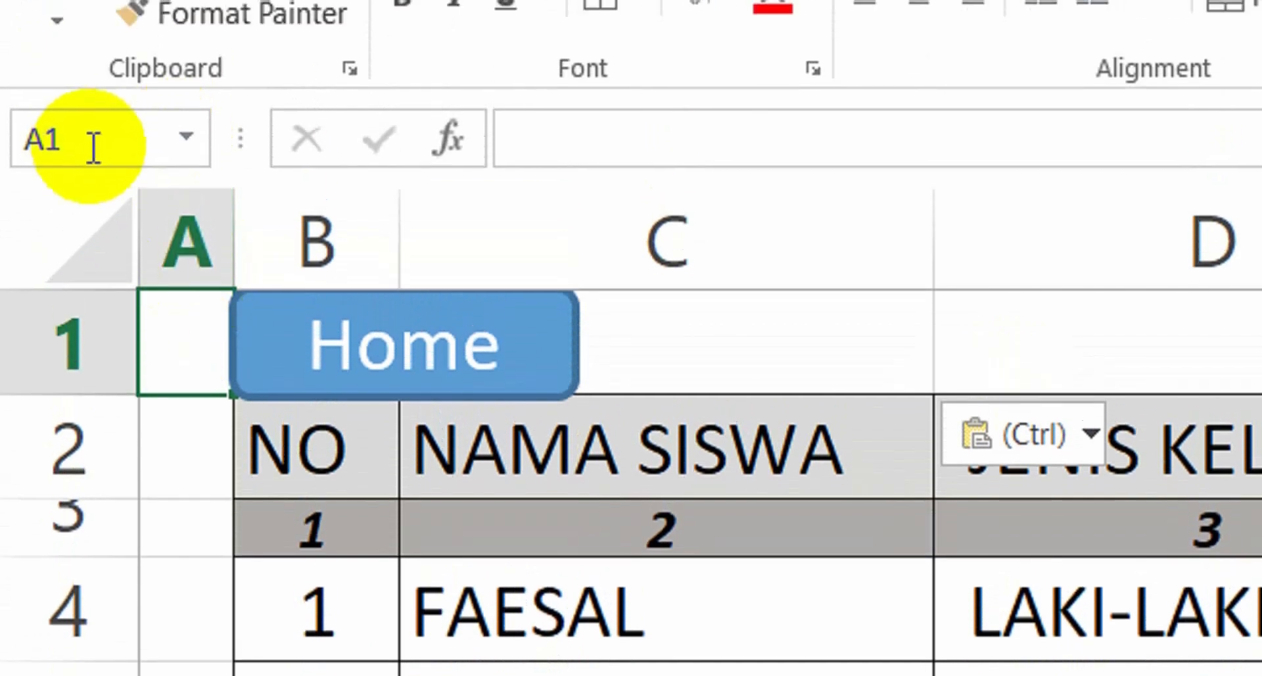
left_click(94, 110)
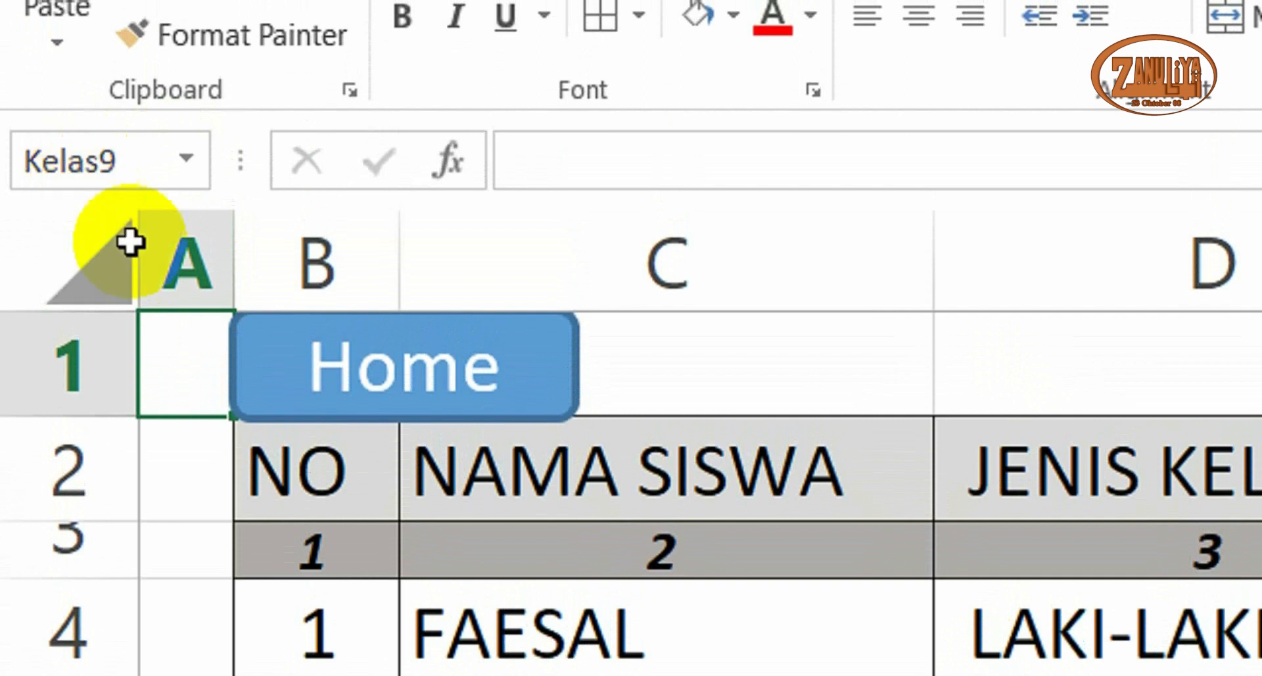
Move the KLS9 Home button over to A1:B1, make row 1 slightly taller and fit the button above the header
left_click(292, 375)
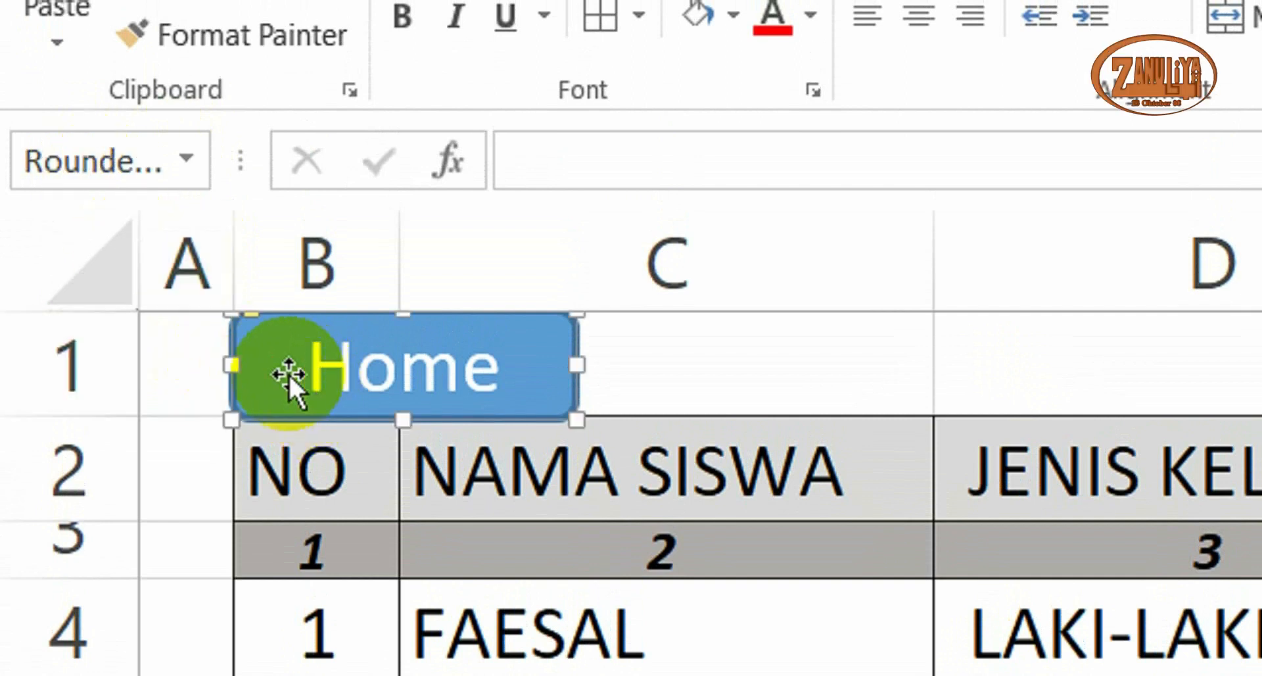
left_click_drag(289, 373, 200, 369)
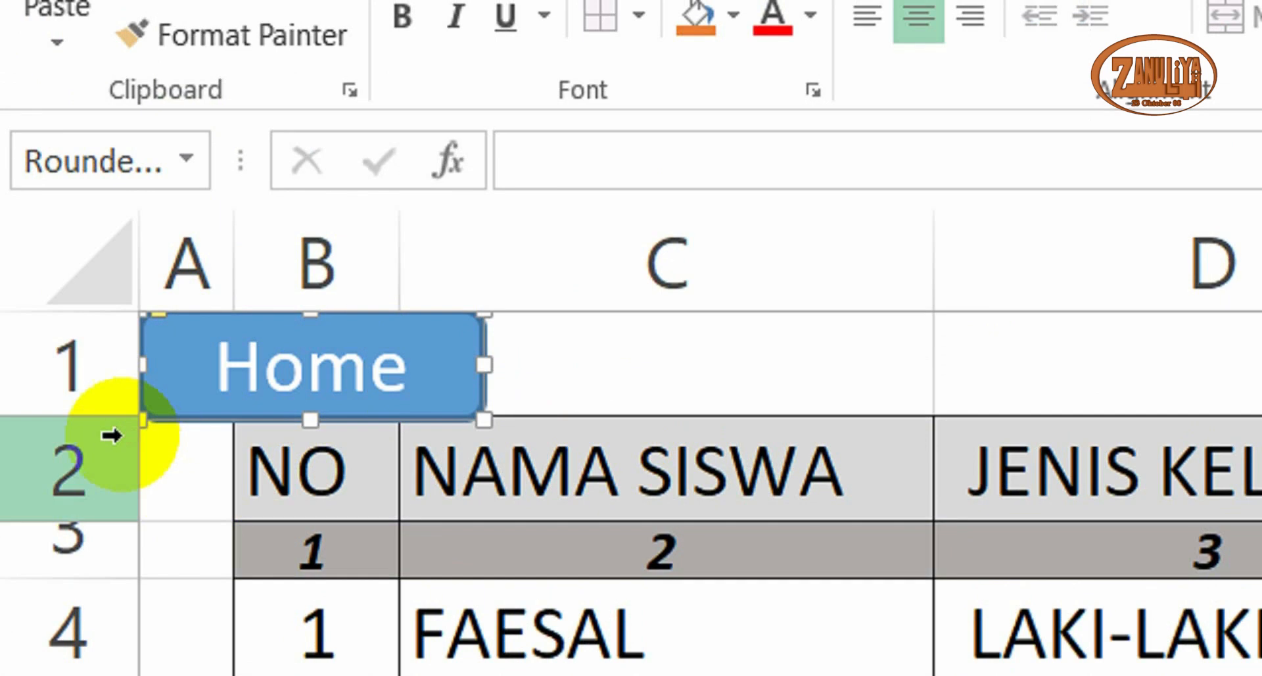
left_click_drag(91, 417, 92, 432)
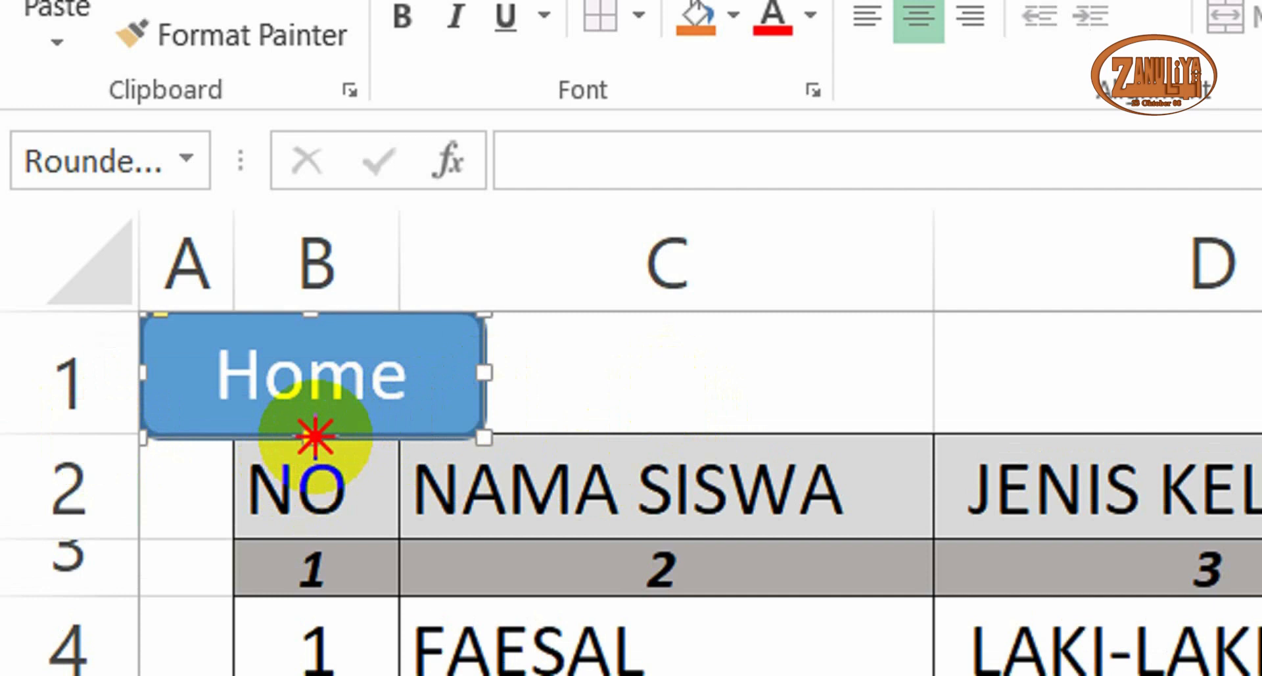
left_click_drag(315, 436, 315, 425)
left_click(609, 361)
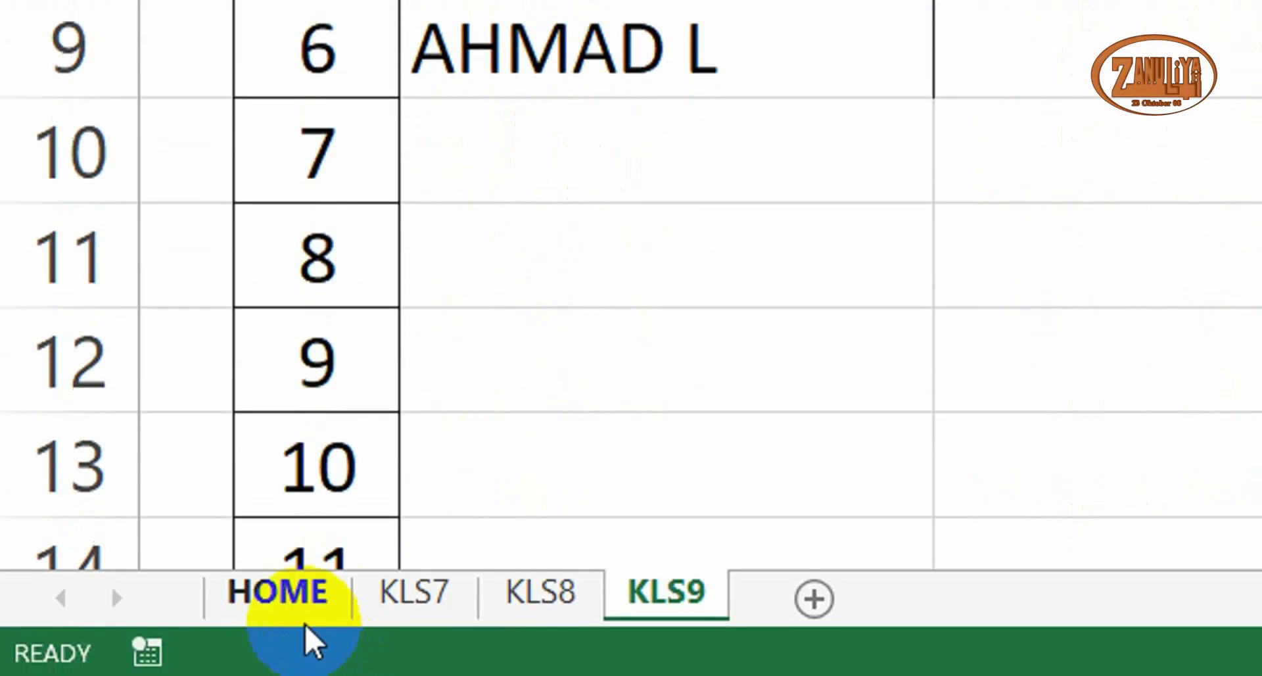
On the HOME sheet, hyperlink the Kelas 7 label under NIS TERTINGGI to the defined name Kelas7 in this document
left_click(304, 625)
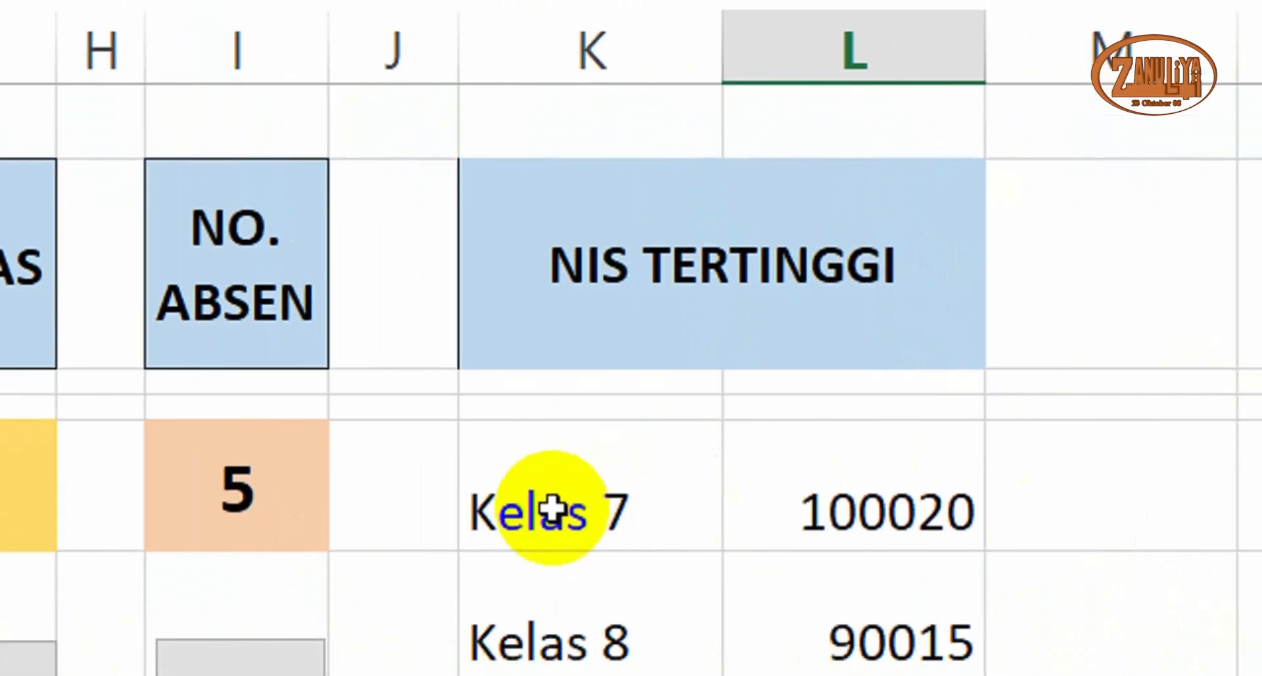
left_click(552, 540)
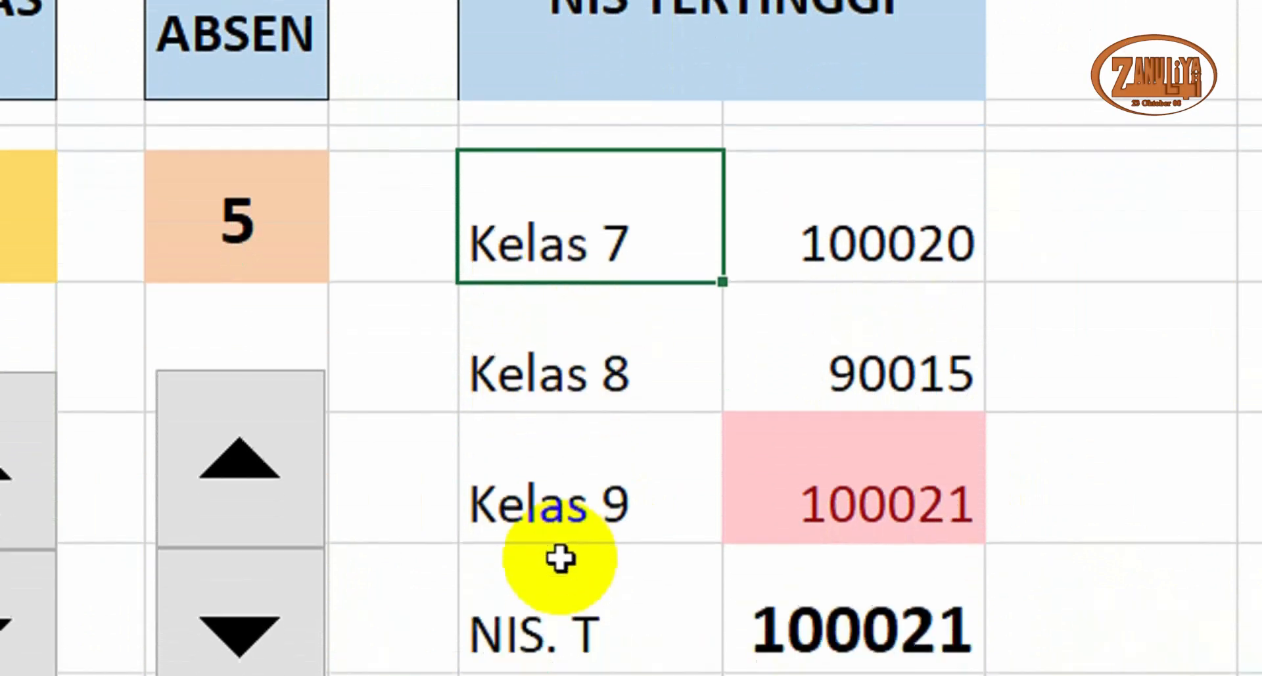
right_click(579, 240)
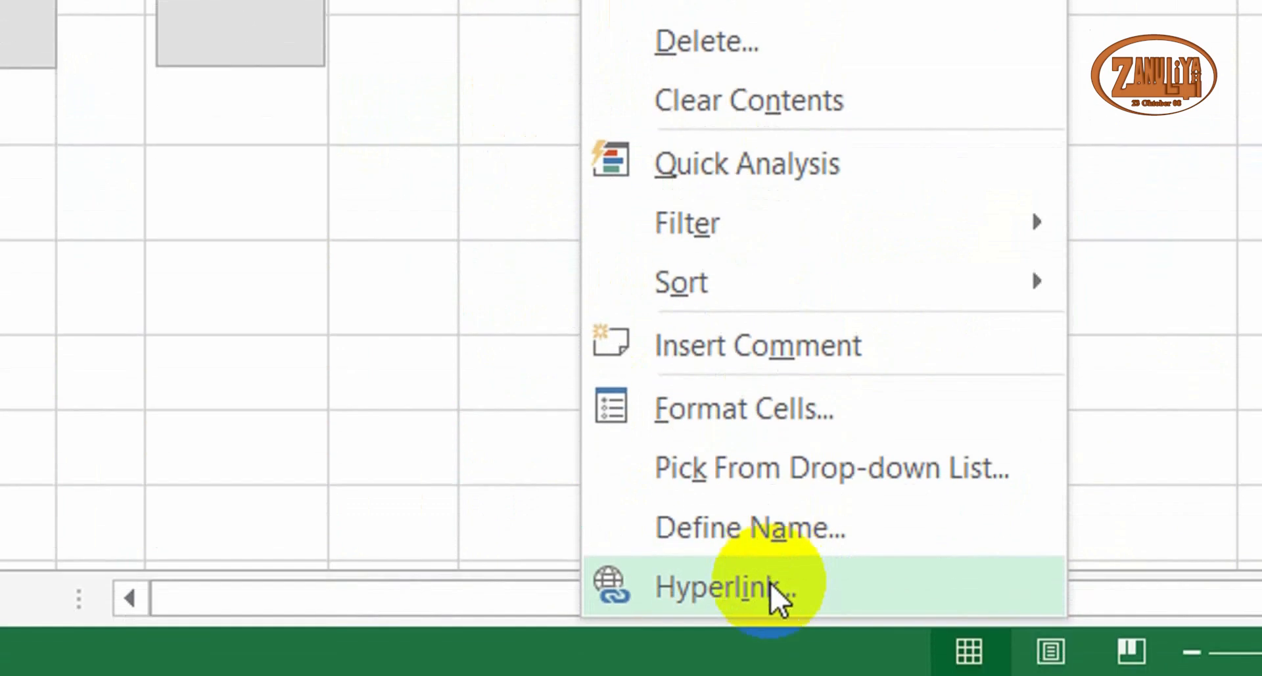
left_click(771, 584)
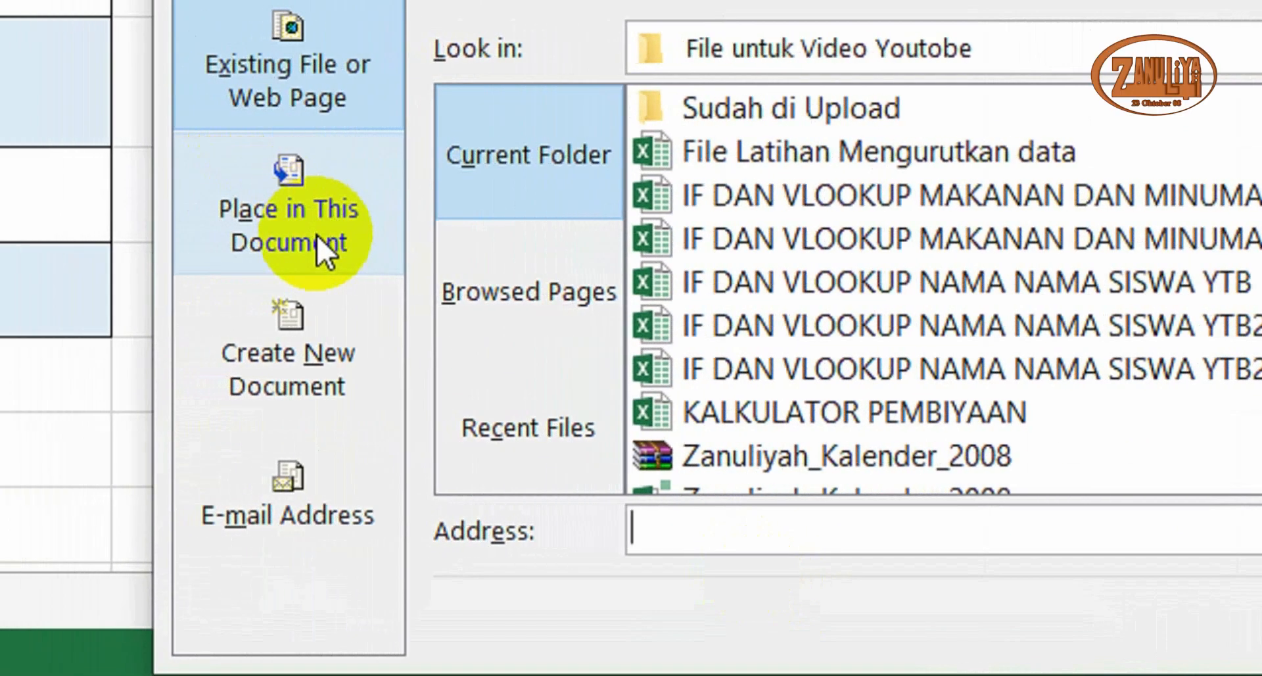
left_click(318, 235)
left_click(595, 442)
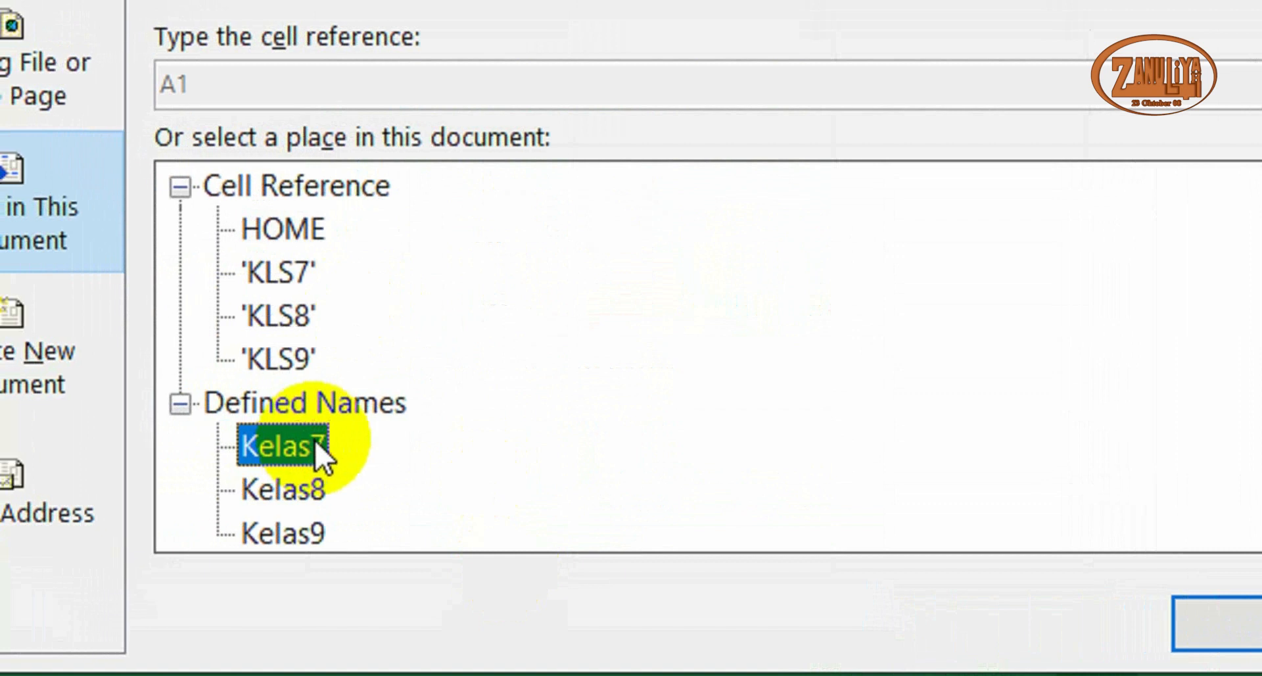
left_click(1223, 621)
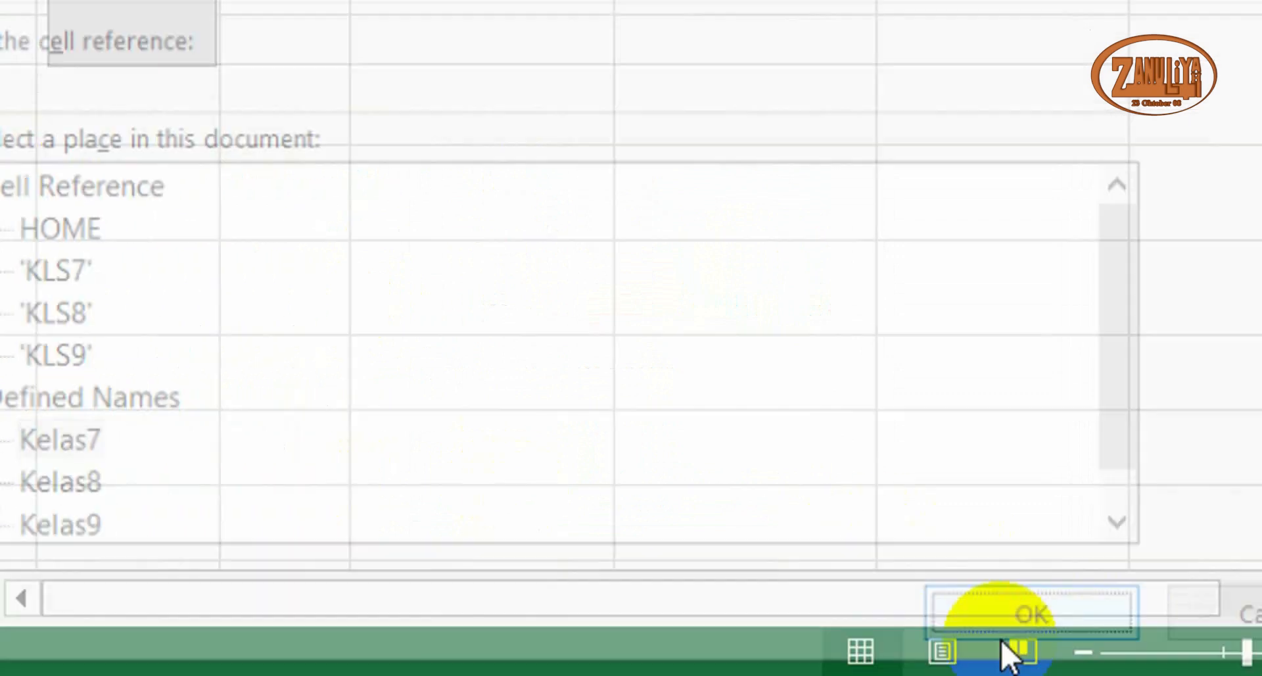
Hyperlink the Kelas 8 label to the defined name Kelas8 in this document
left_click(440, 184)
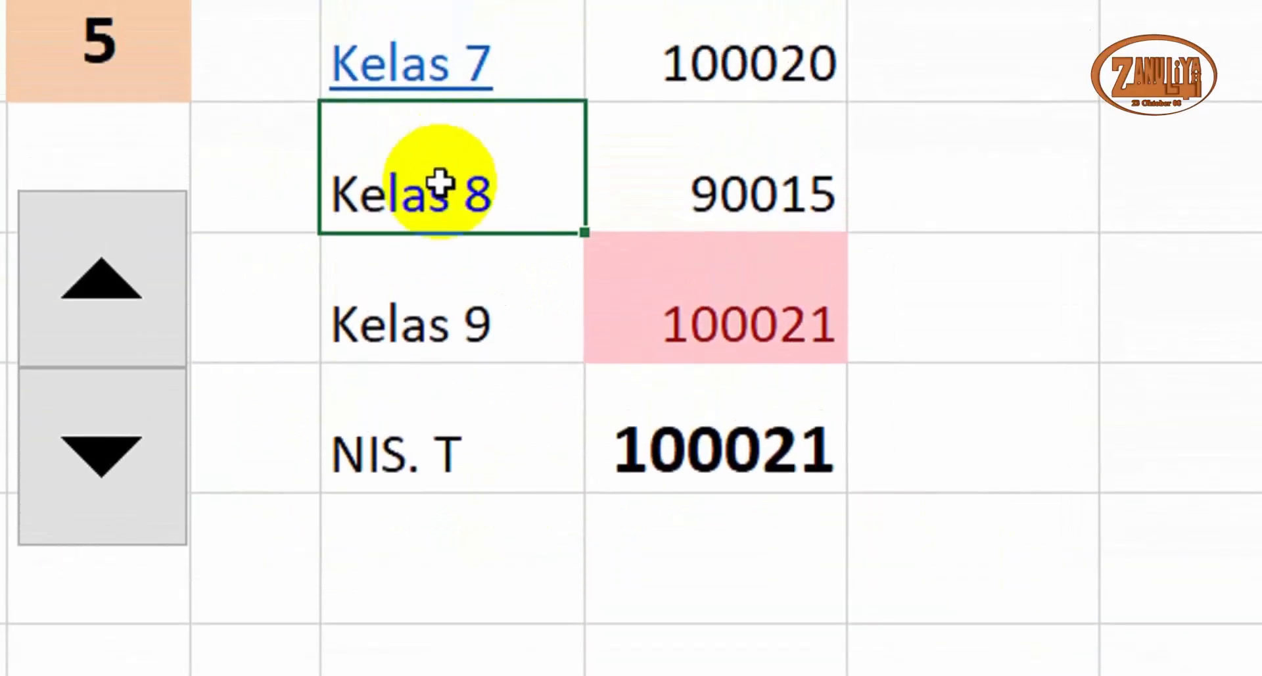
right_click(439, 180)
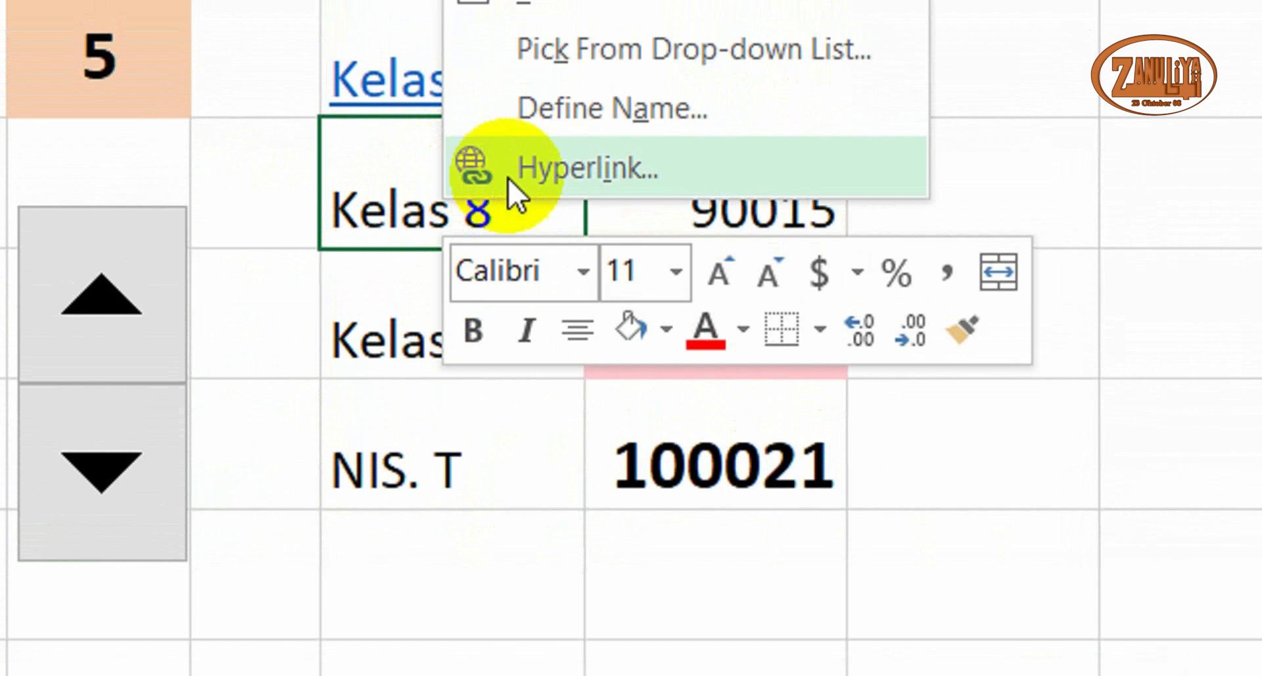
left_click(508, 163)
left_click(40, 368)
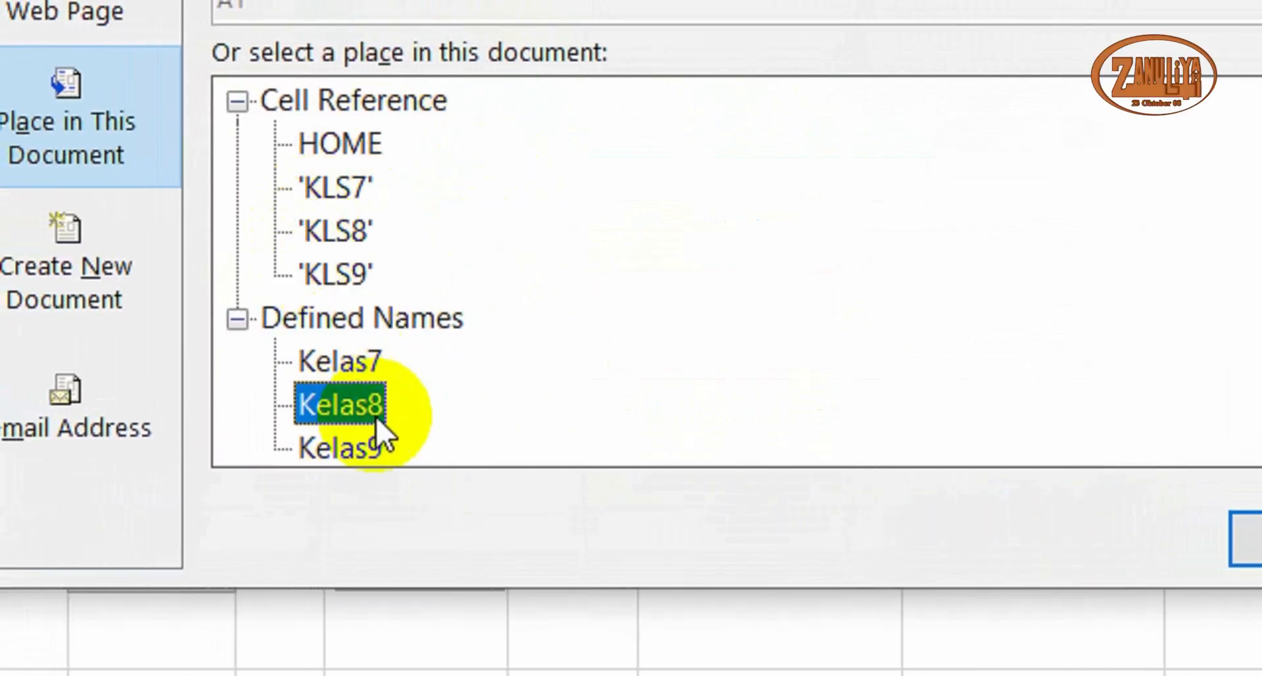
left_click(1200, 539)
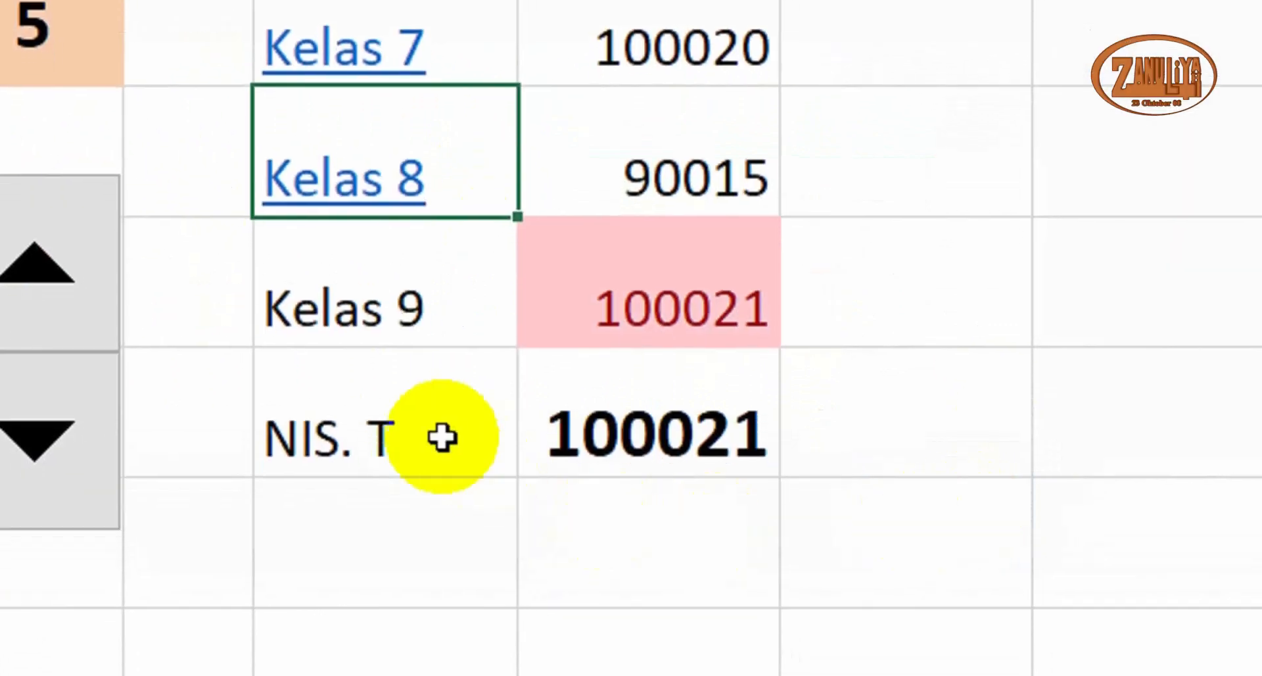
Hyperlink the Kelas 9 label to the defined name Kelas9 in this document
left_click(366, 327)
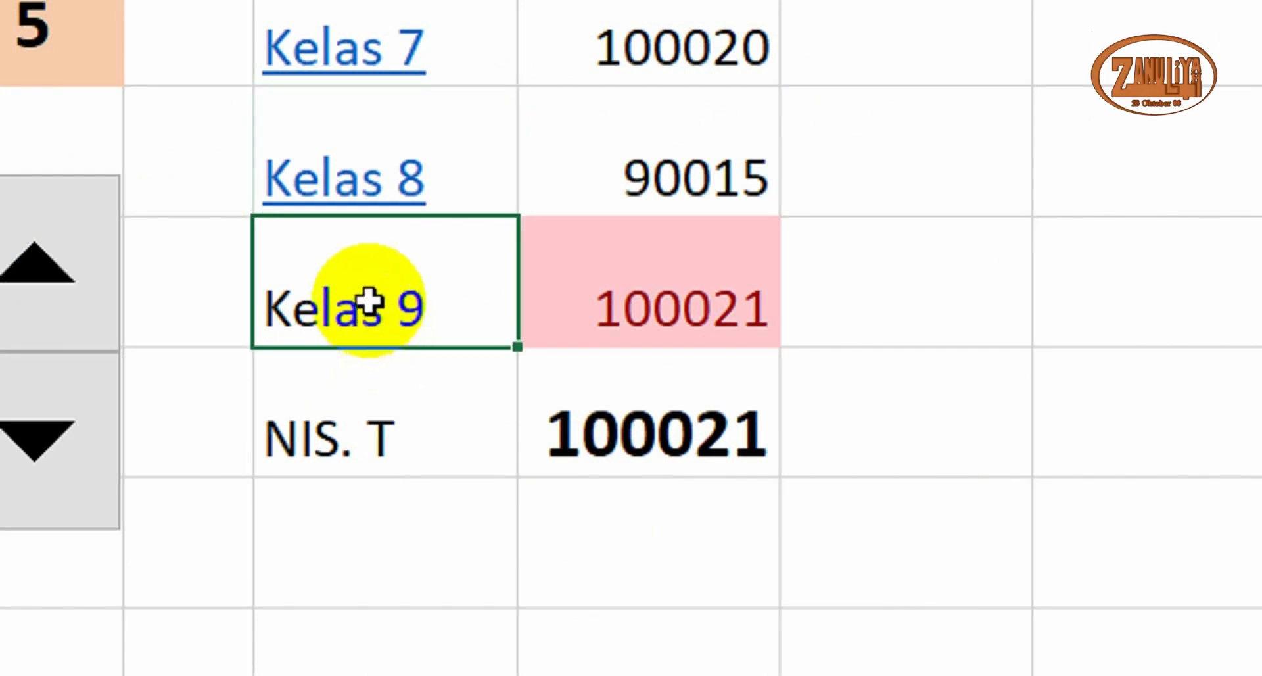
right_click(366, 304)
left_click(430, 284)
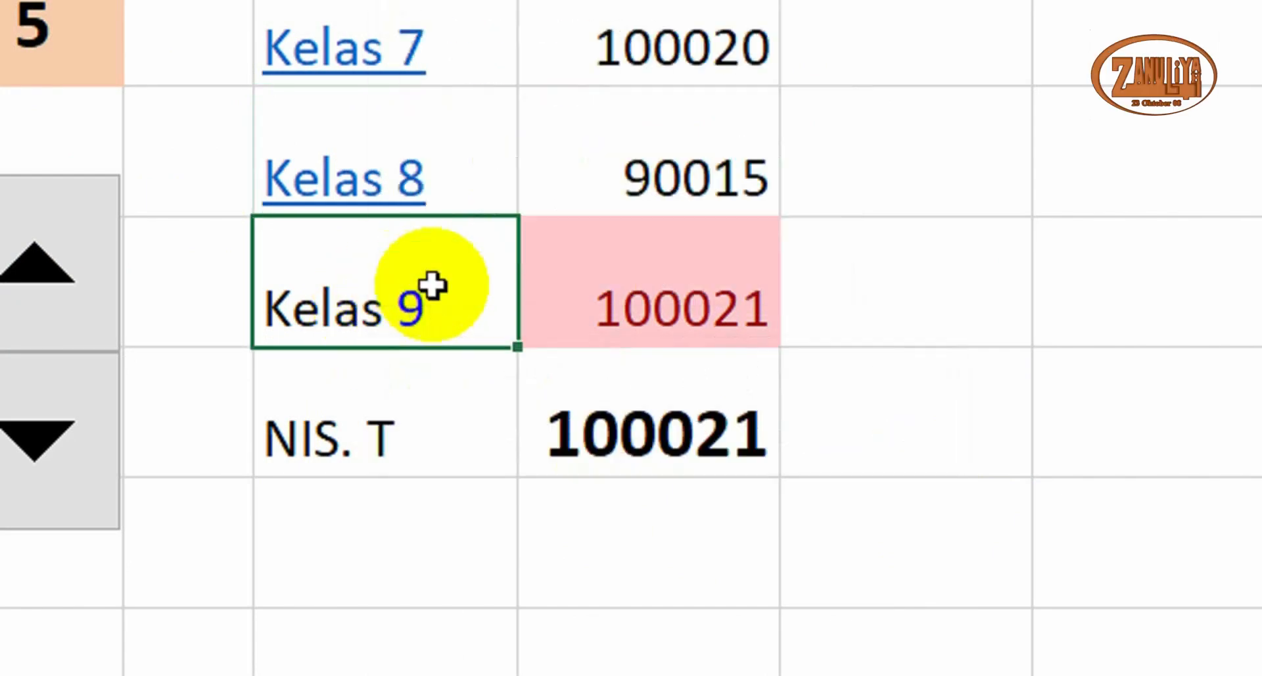
left_click(0, 528)
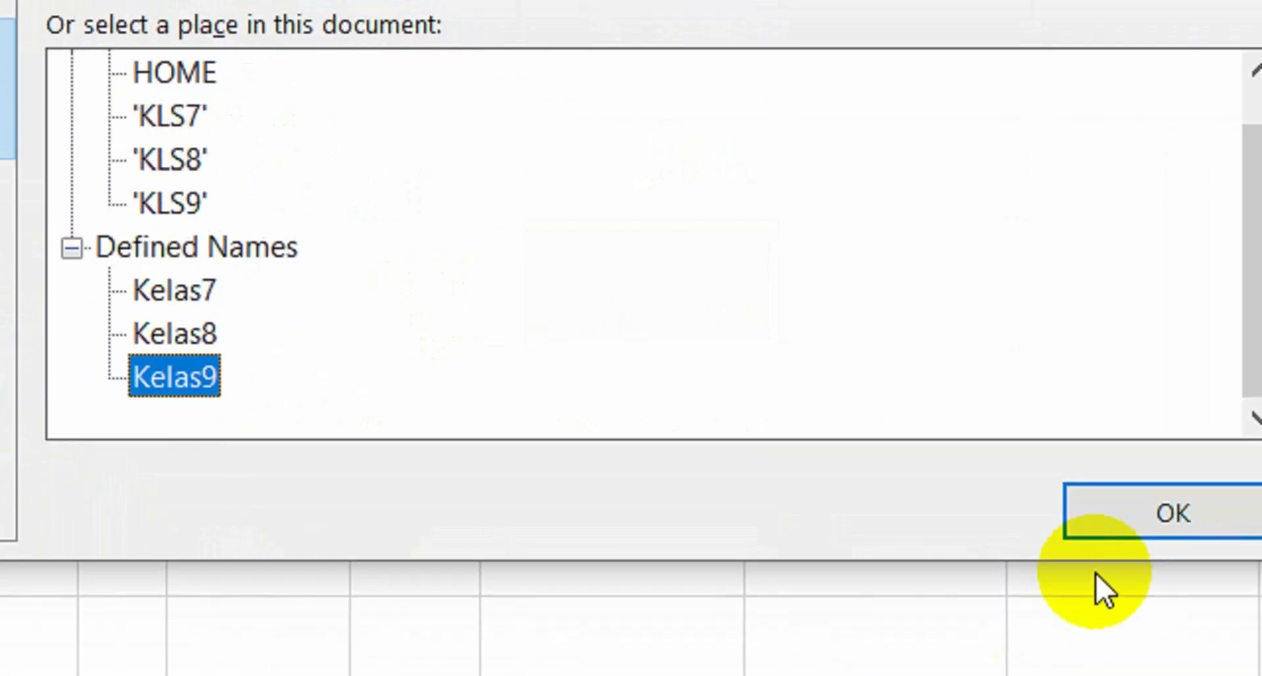
left_click(1107, 529)
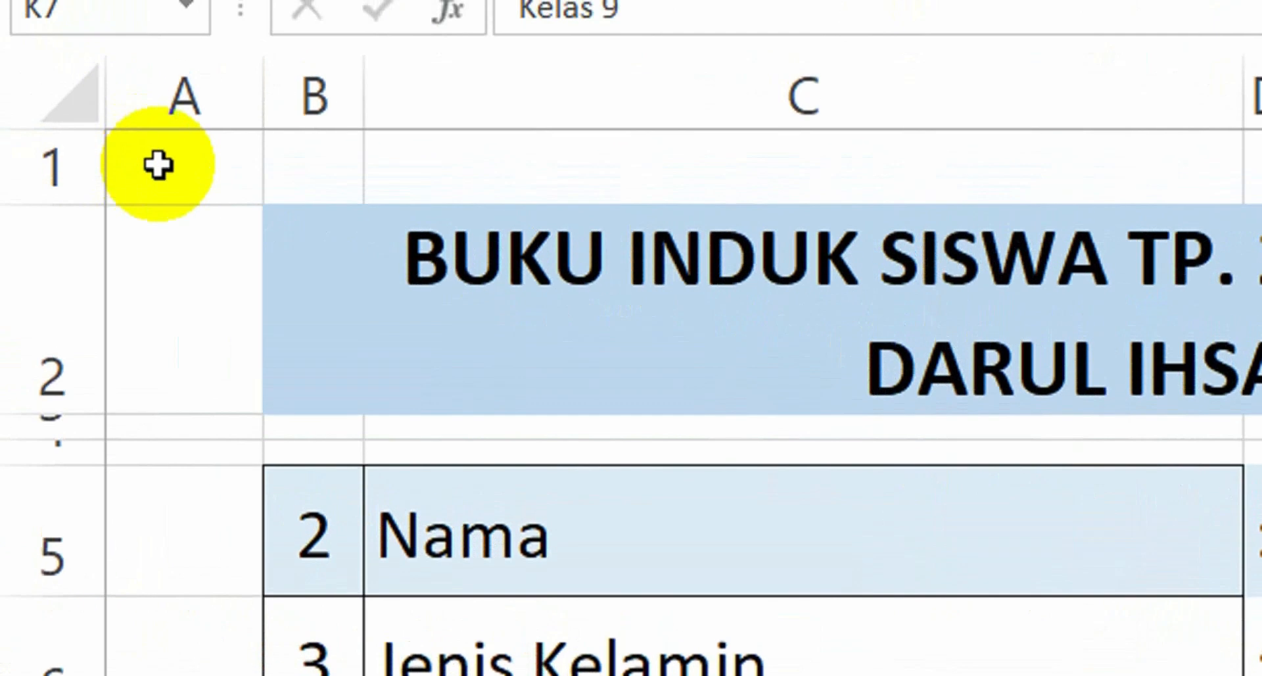
Name cell A1 of the HOME sheet DEPAN
left_click(159, 166)
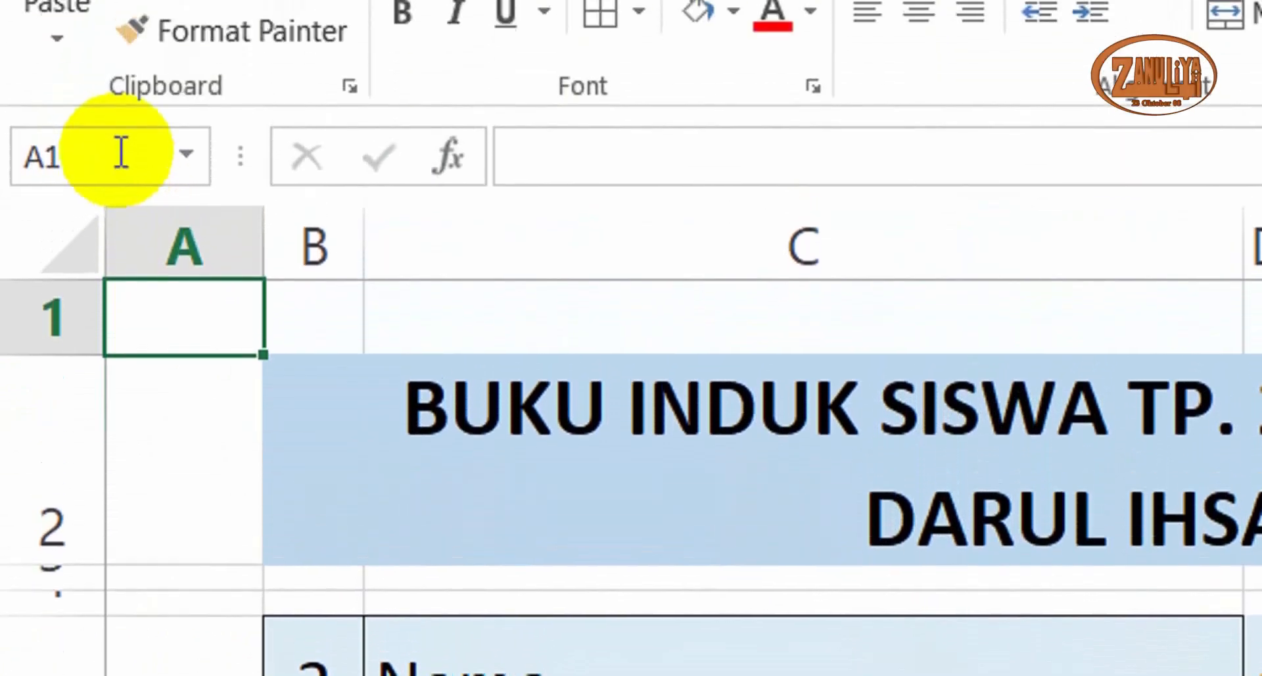
left_click(117, 8)
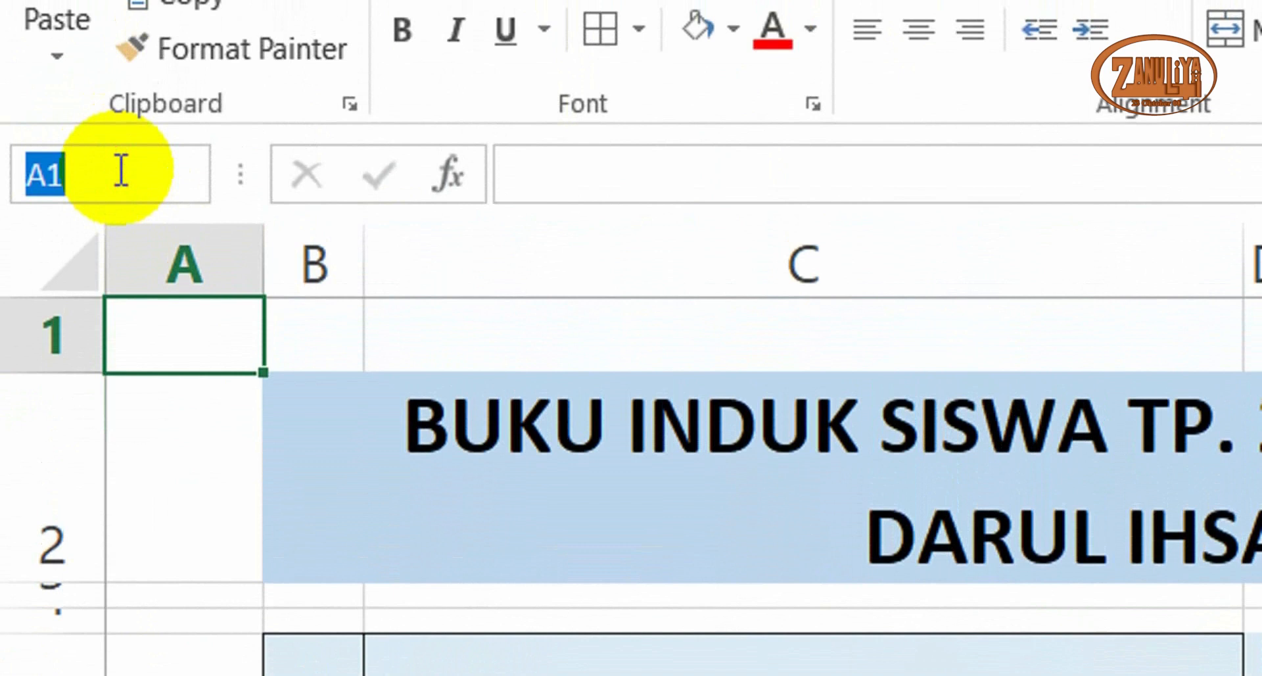
type("de")
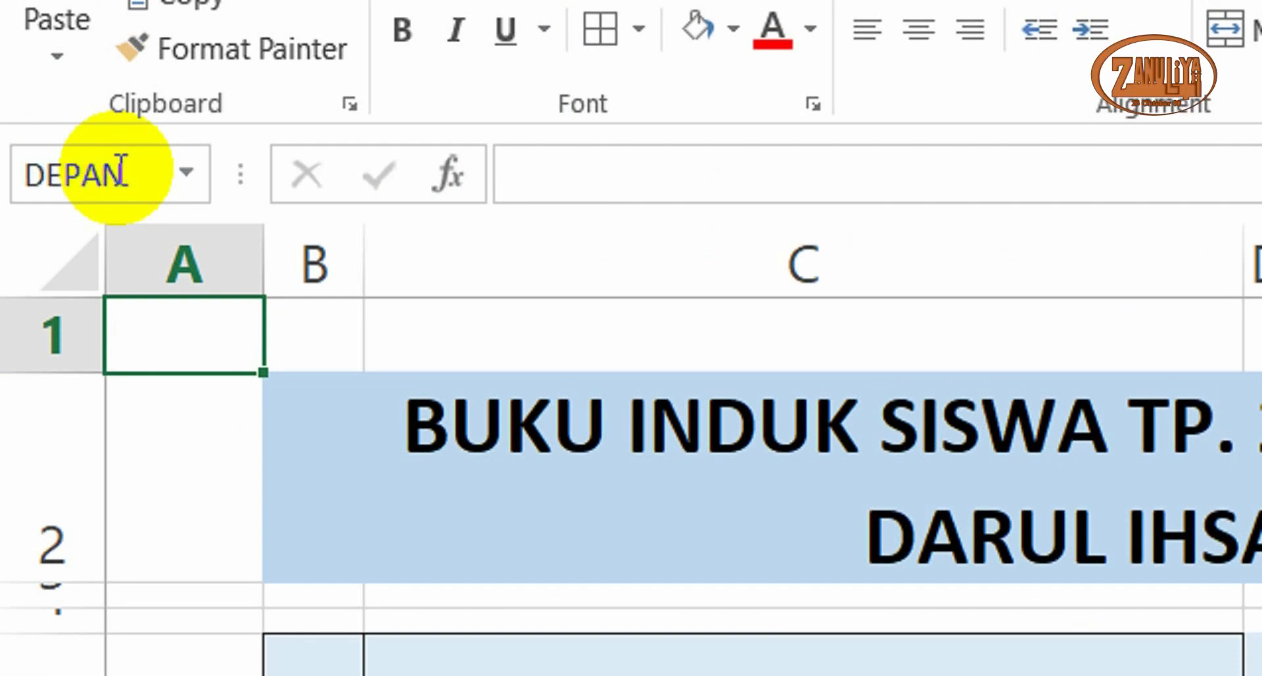
Follow the Kelas 7 link to the KLS7 sheet and make row 1 slightly taller than its Home button
left_click(164, 453)
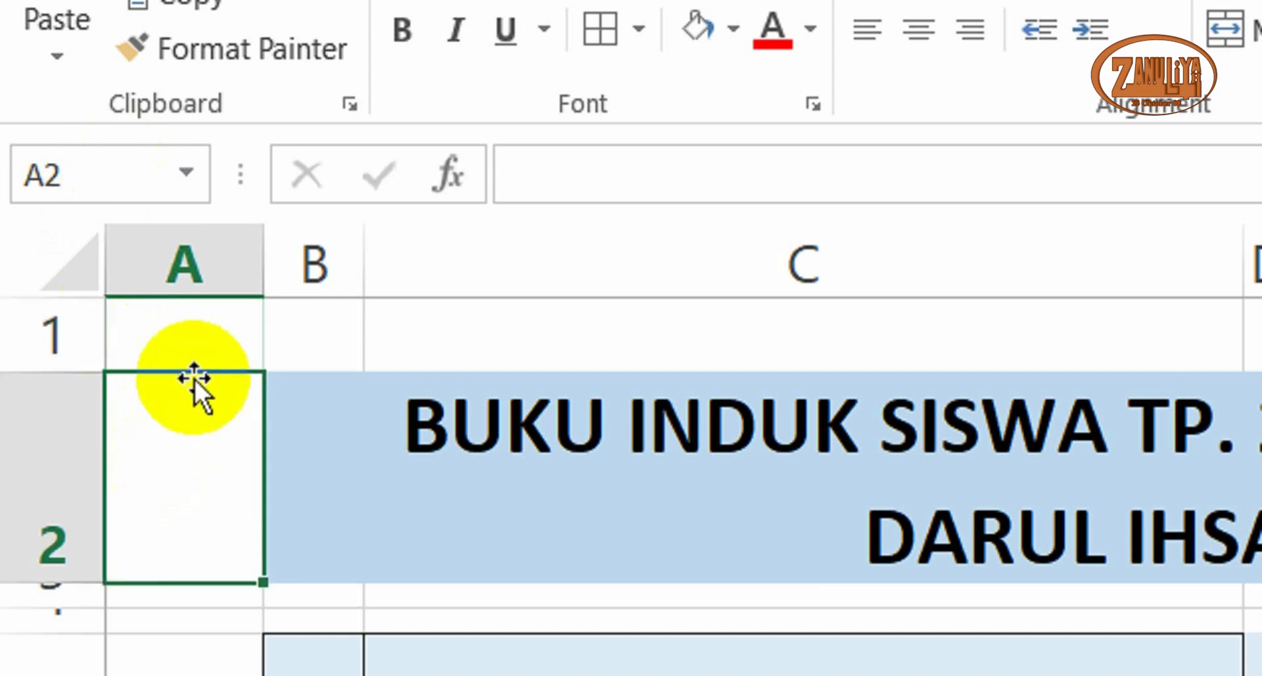
left_click(190, 327)
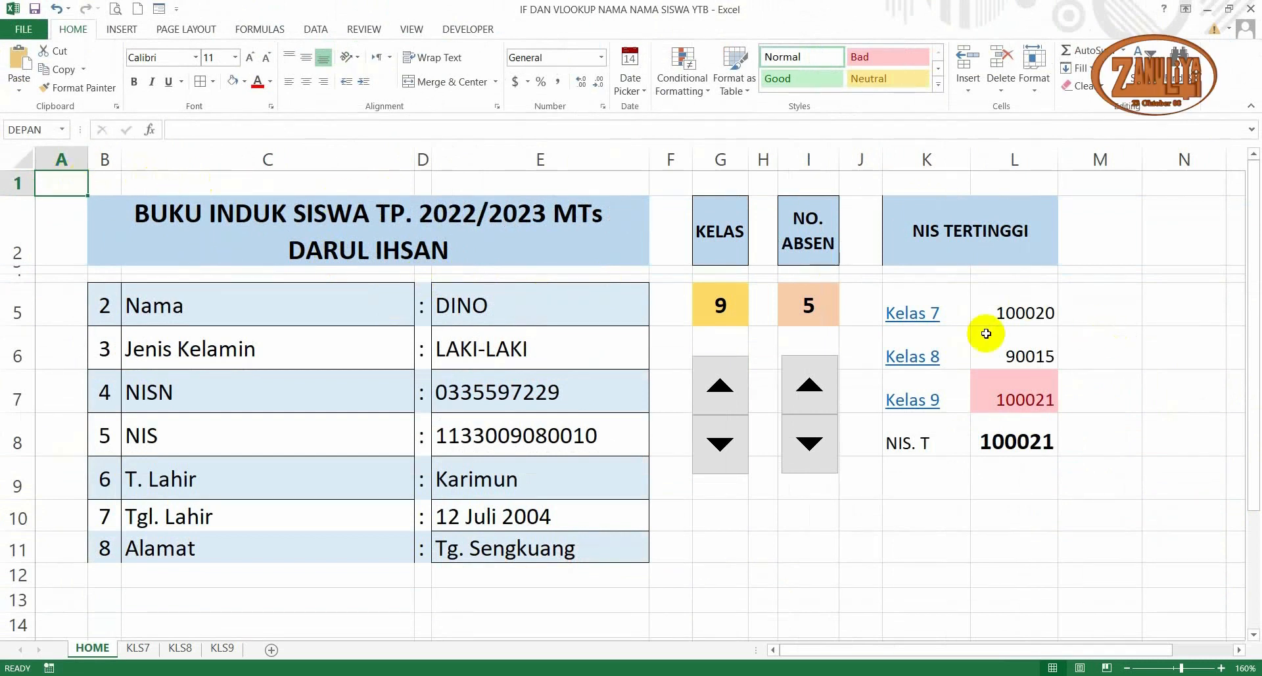
left_click(927, 319)
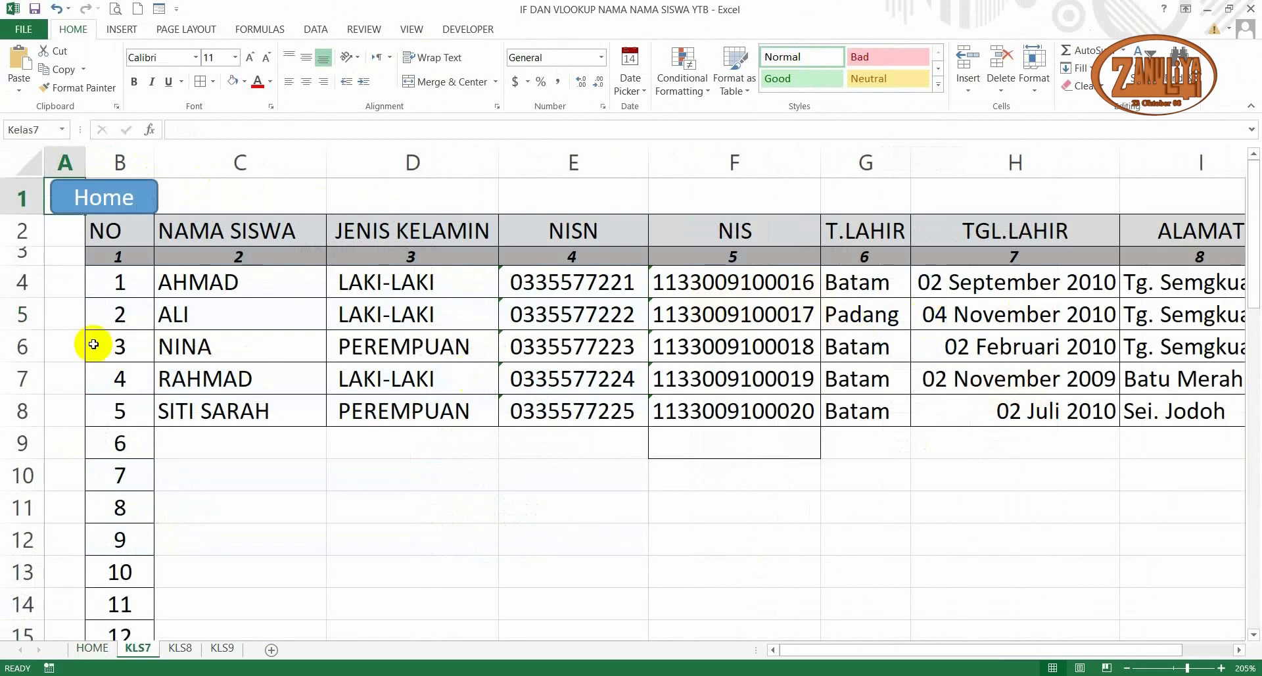
left_click(146, 195)
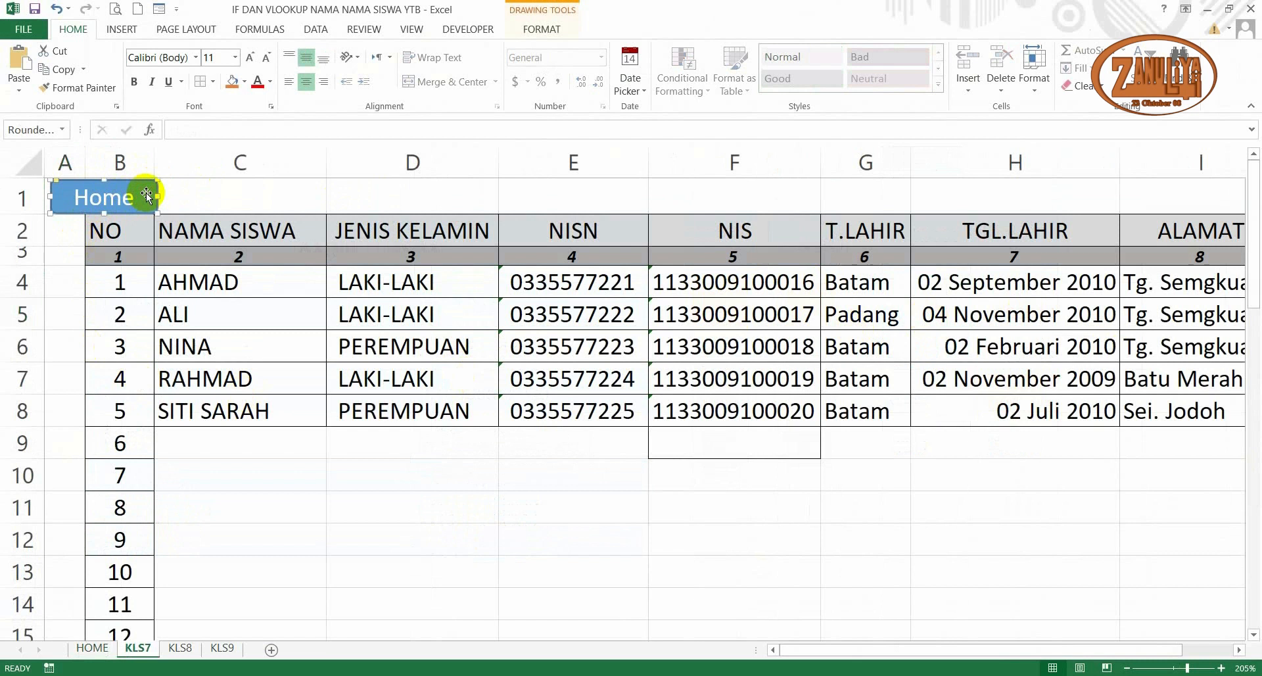
right_click(143, 196)
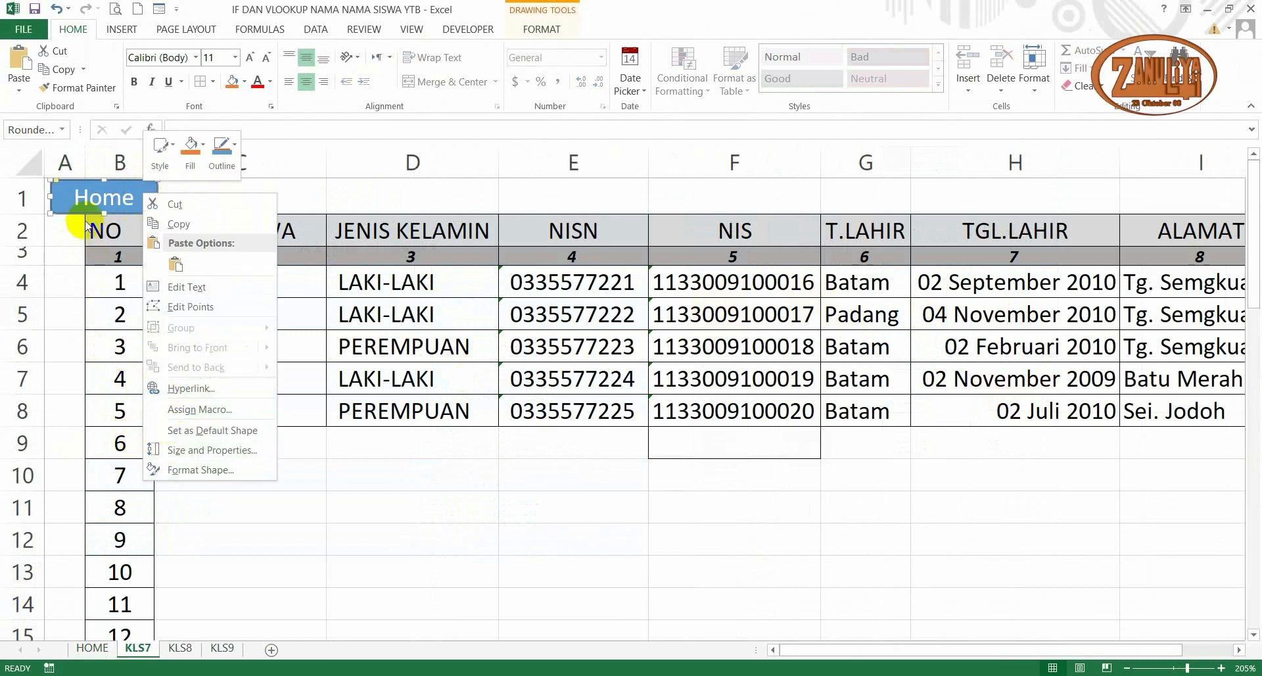
key("Escape")
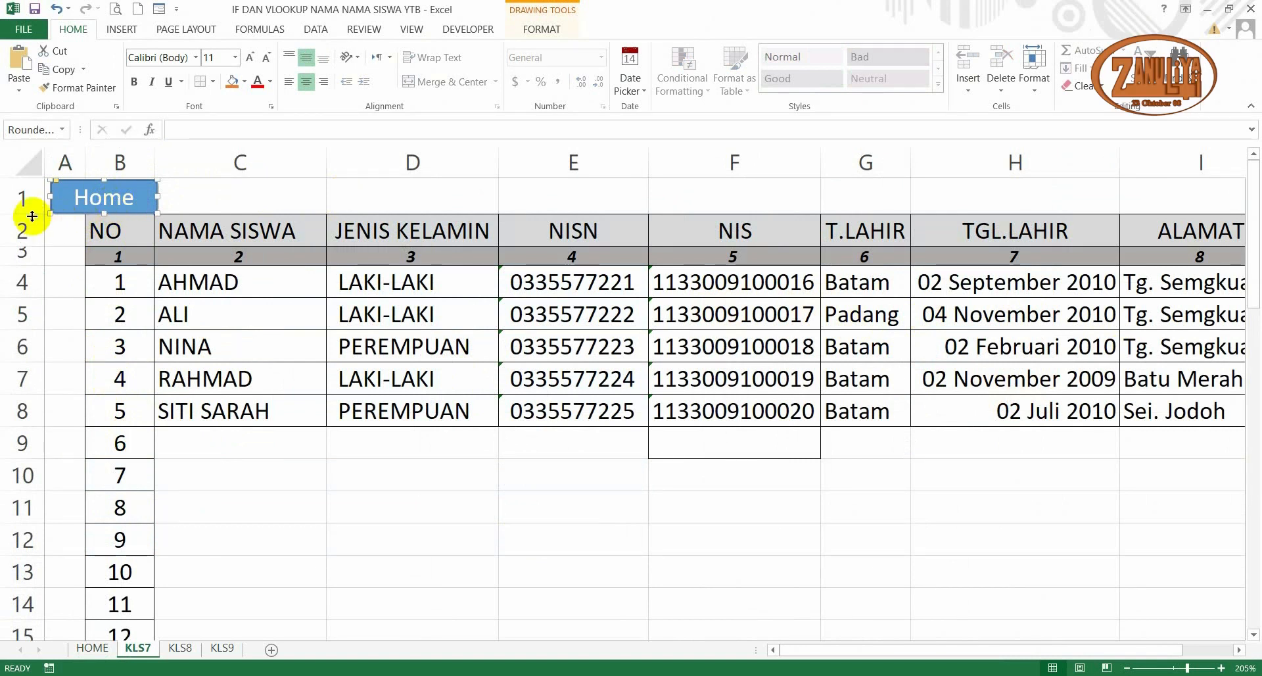
left_click_drag(32, 215, 28, 220)
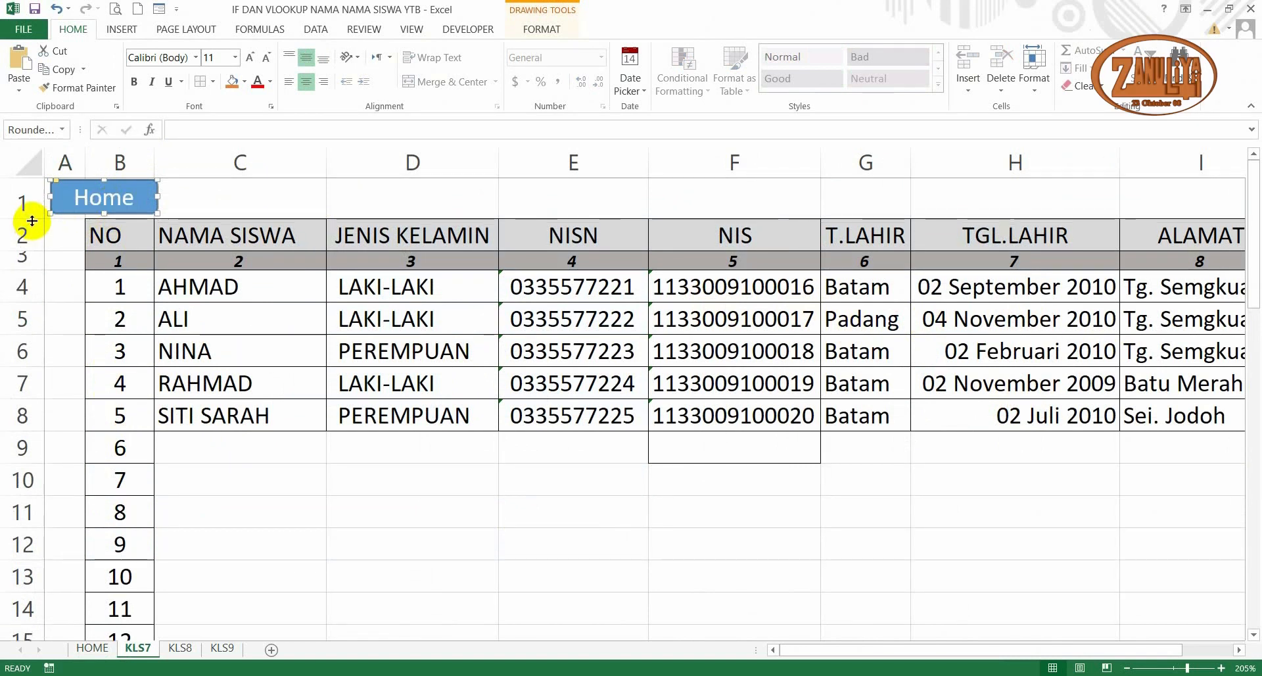
Hyperlink the Home button on KLS7 to the defined name DEPAN in this document and test the link
right_click(146, 203)
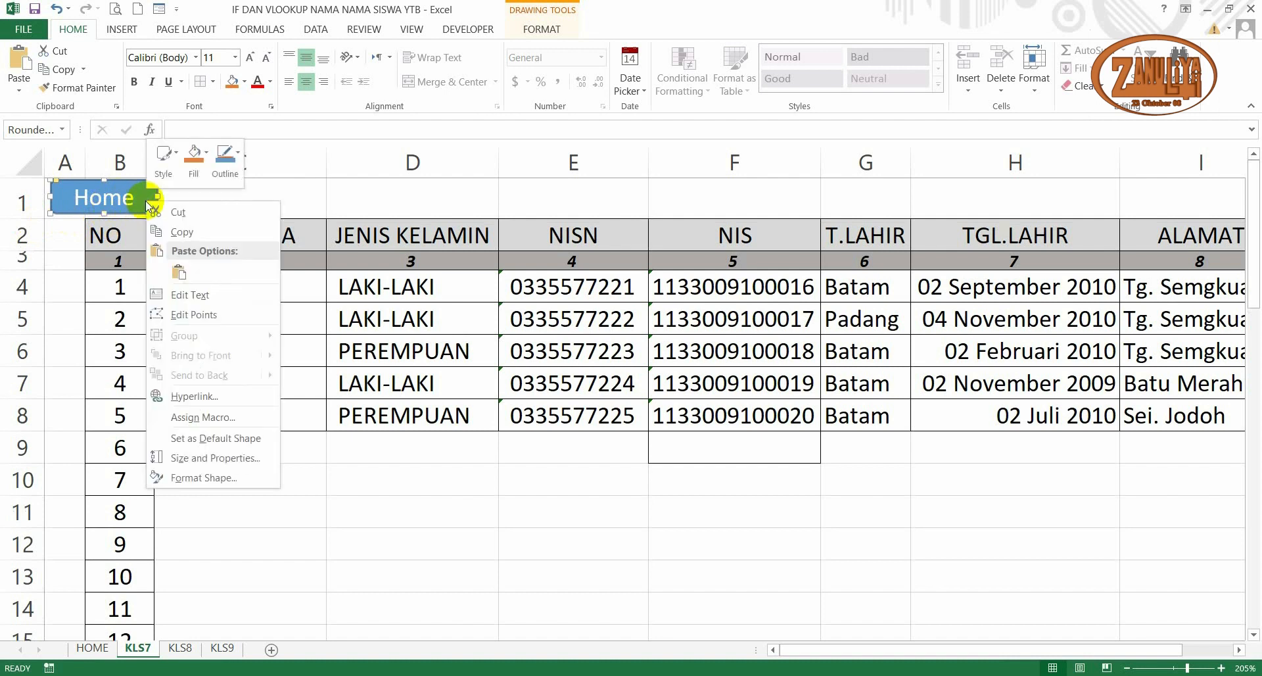
left_click(191, 396)
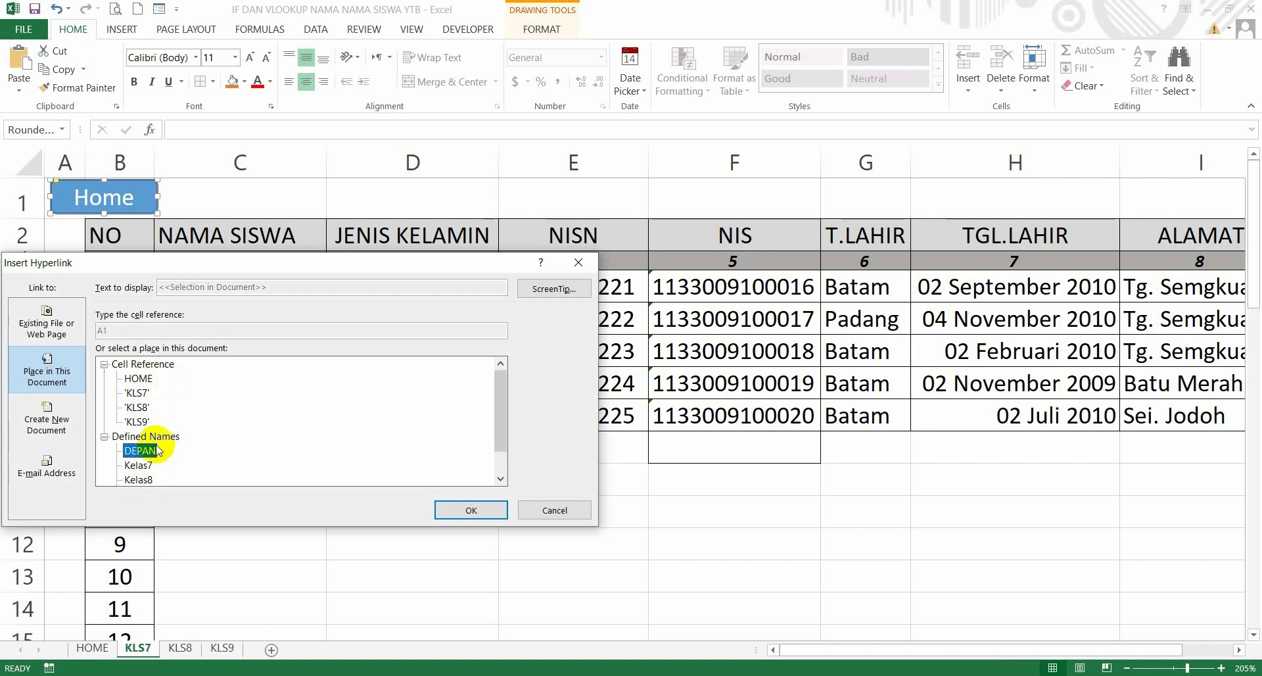
left_click(451, 510)
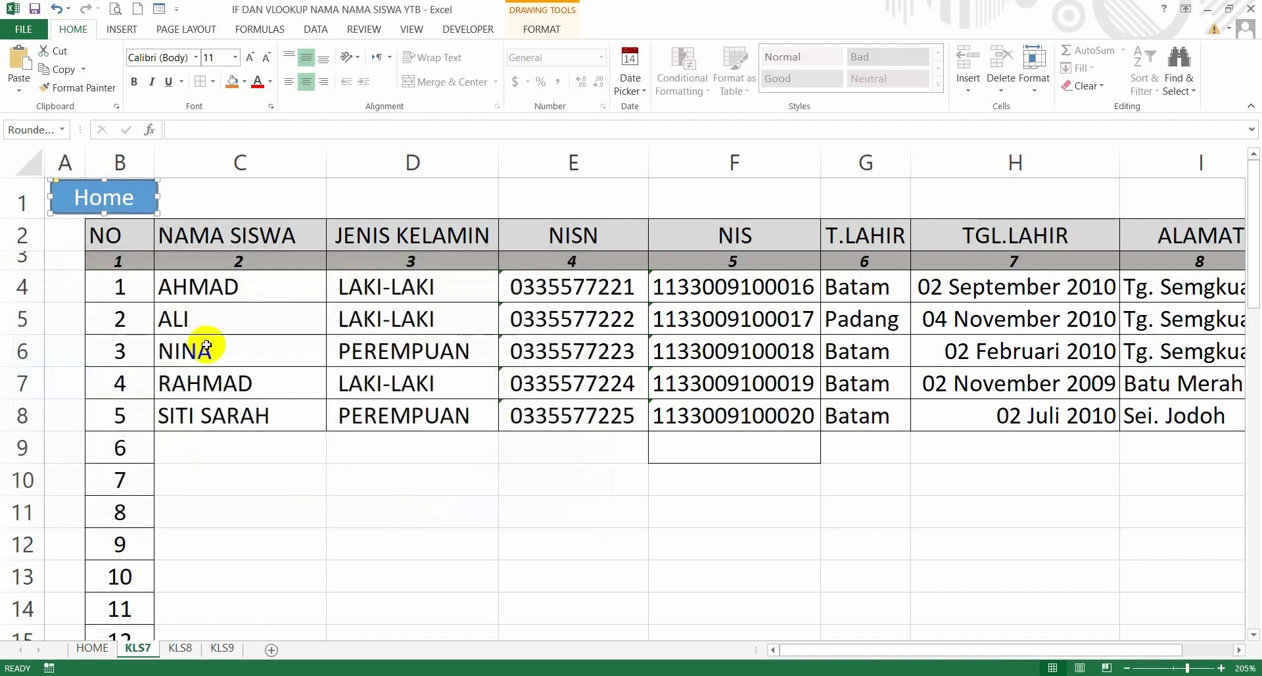
left_click(175, 195)
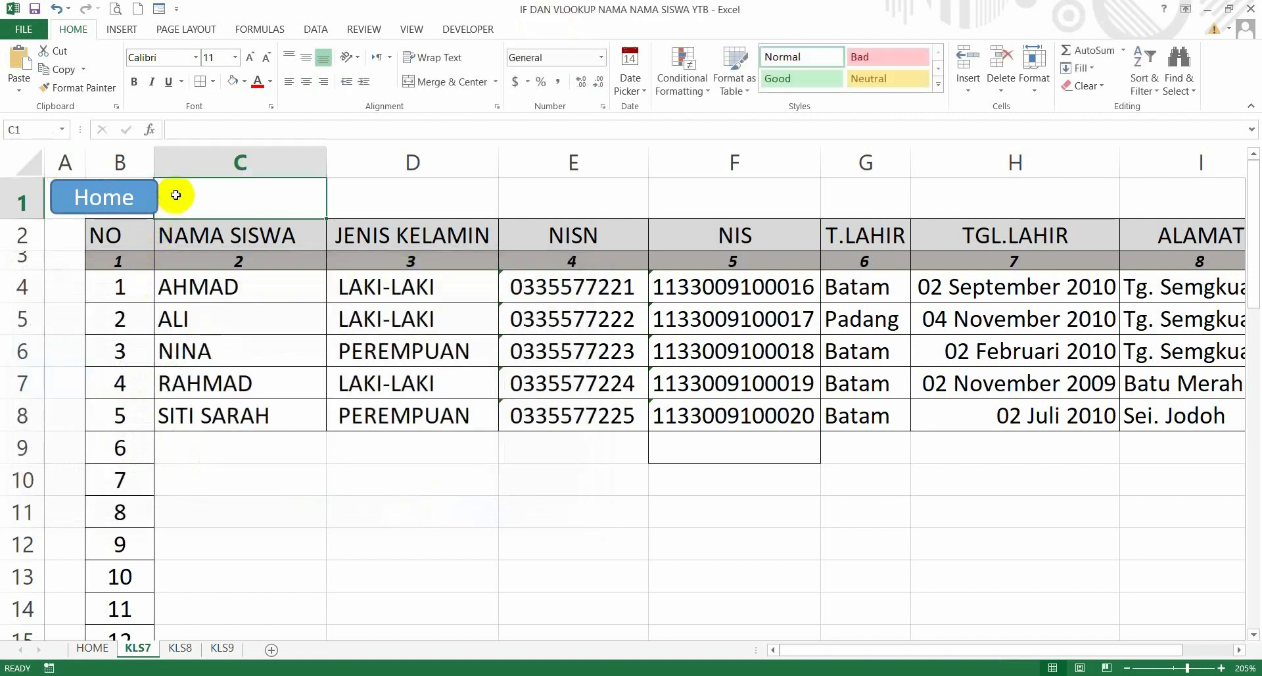
left_click(119, 205)
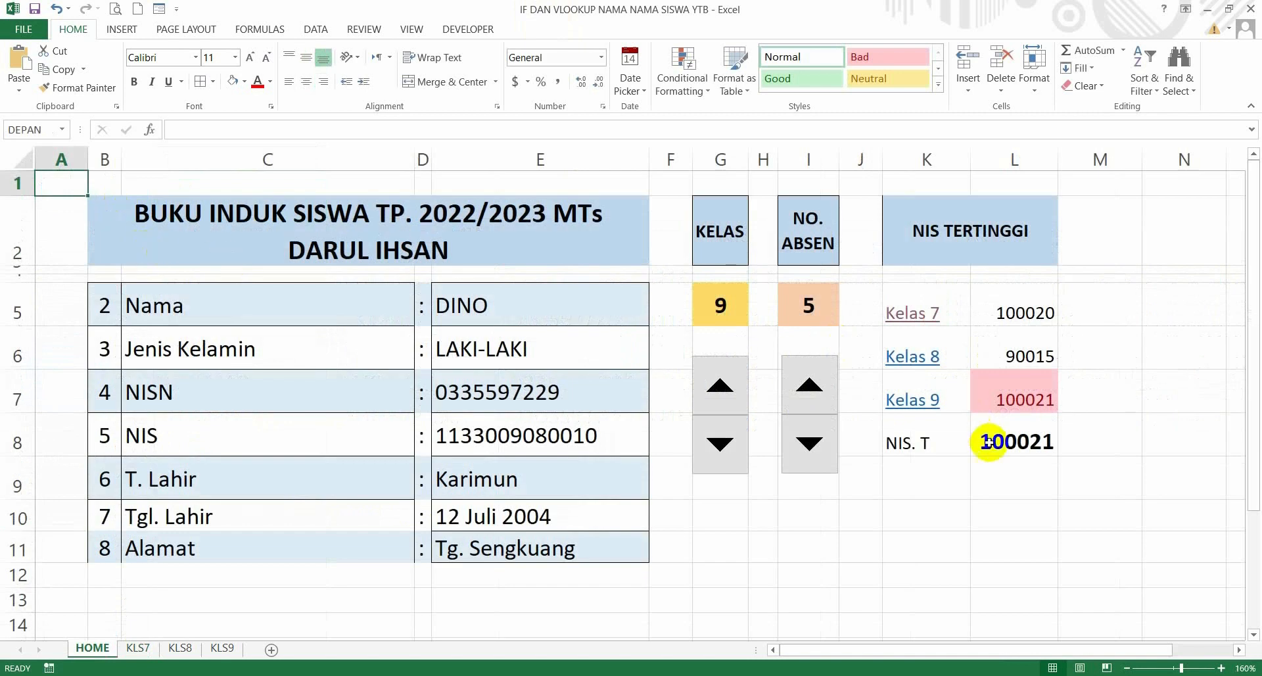
On the KLS8 sheet, hyperlink the Home button to the defined name DEPAN and follow it back to HOME
left_click(916, 369)
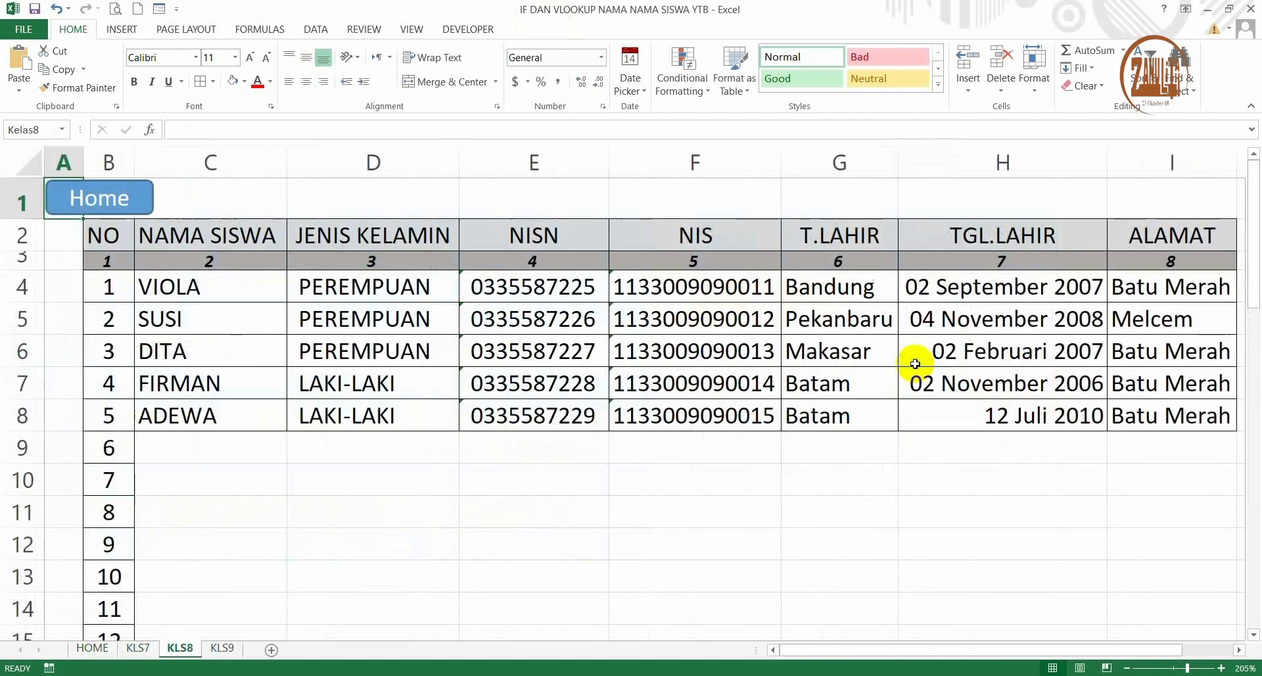
right_click(133, 209)
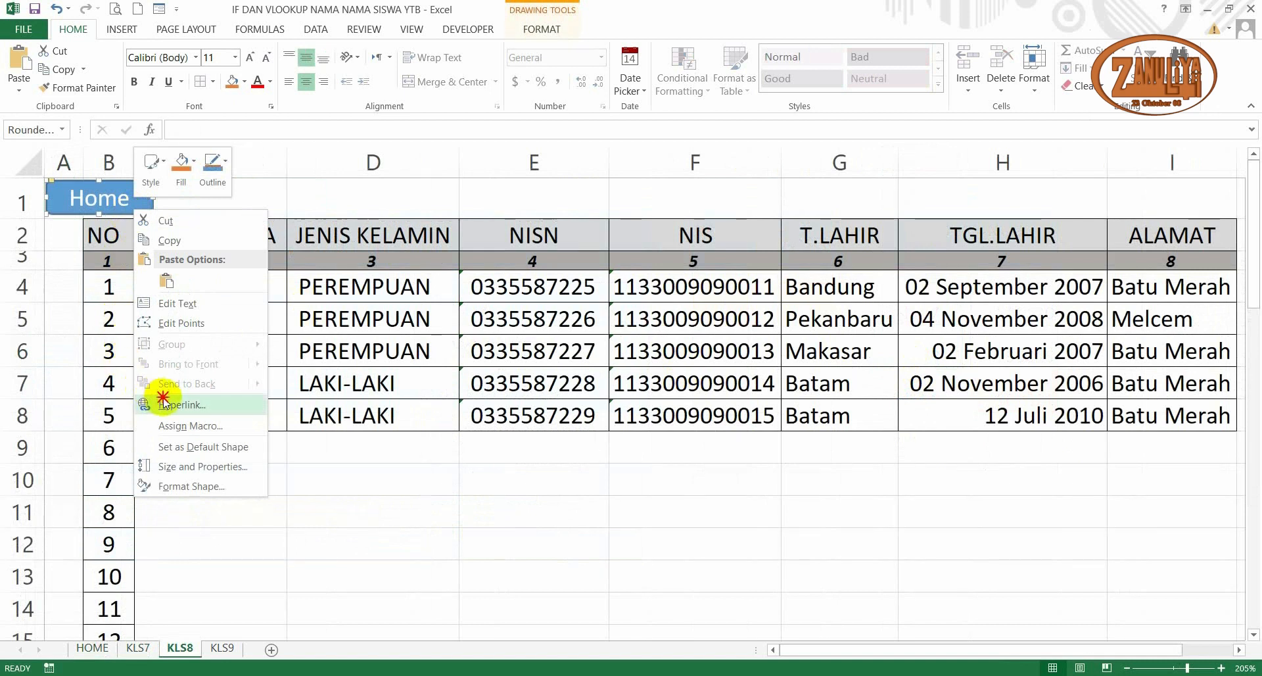
left_click(163, 402)
left_click(141, 449)
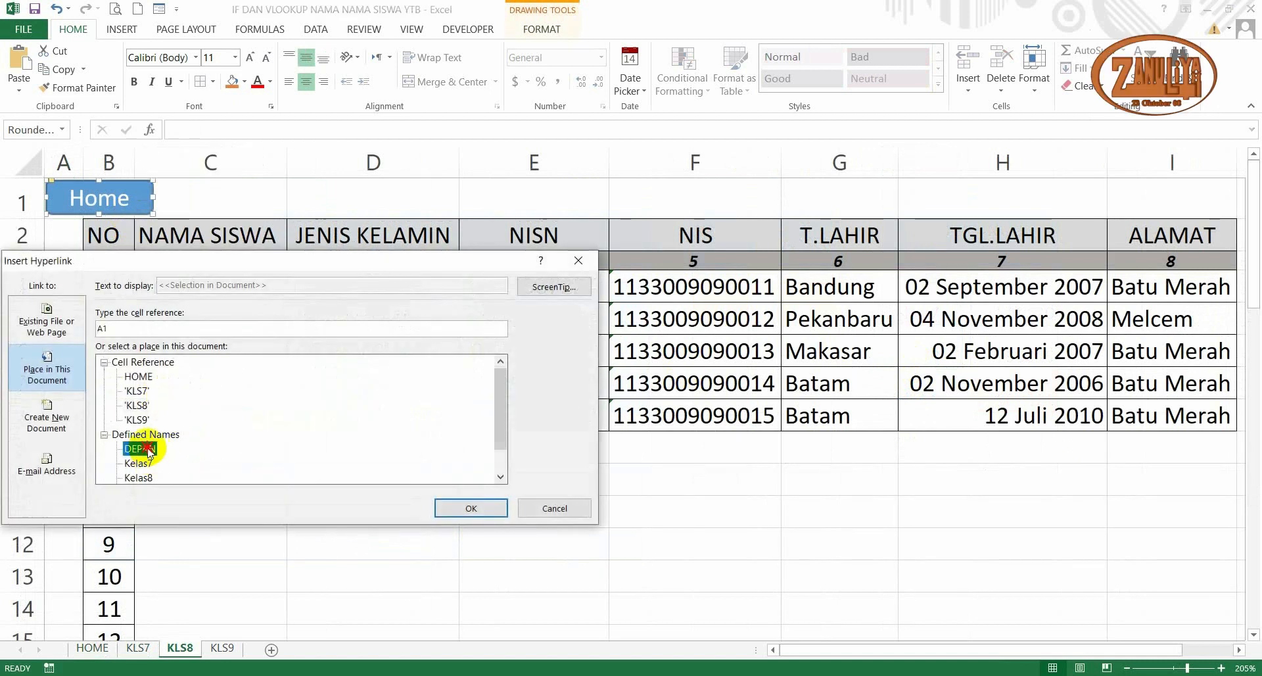
left_click(460, 508)
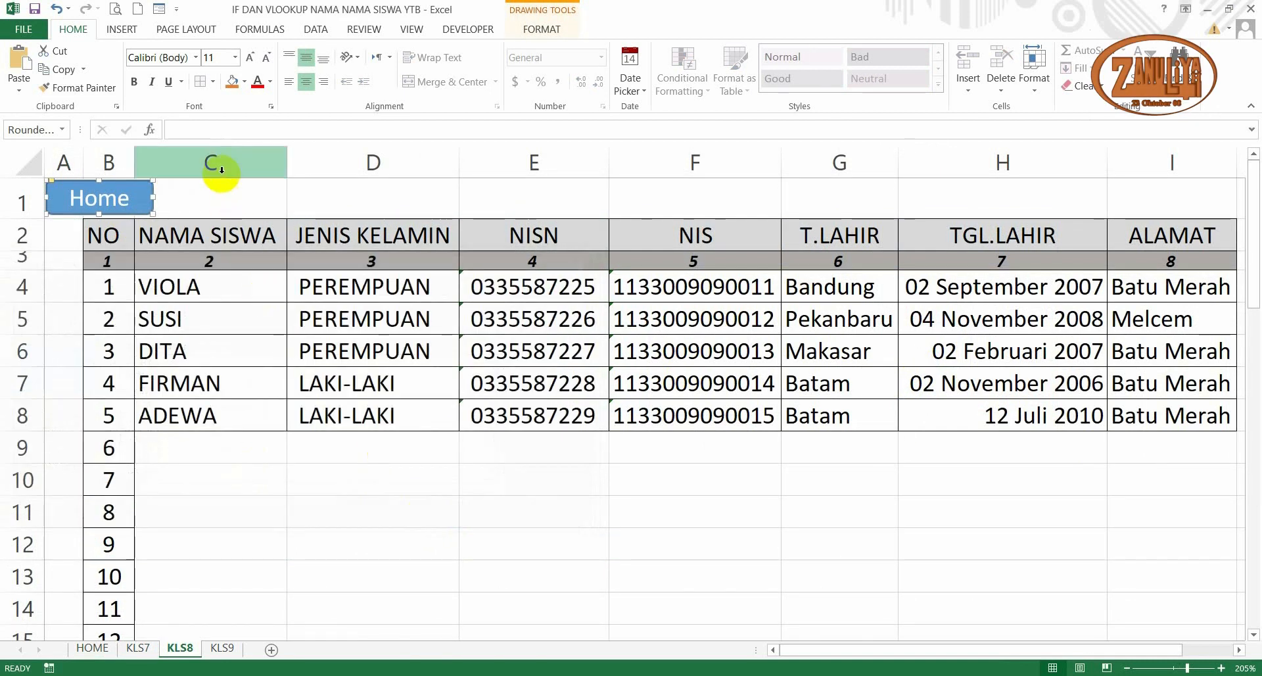
left_click(191, 197)
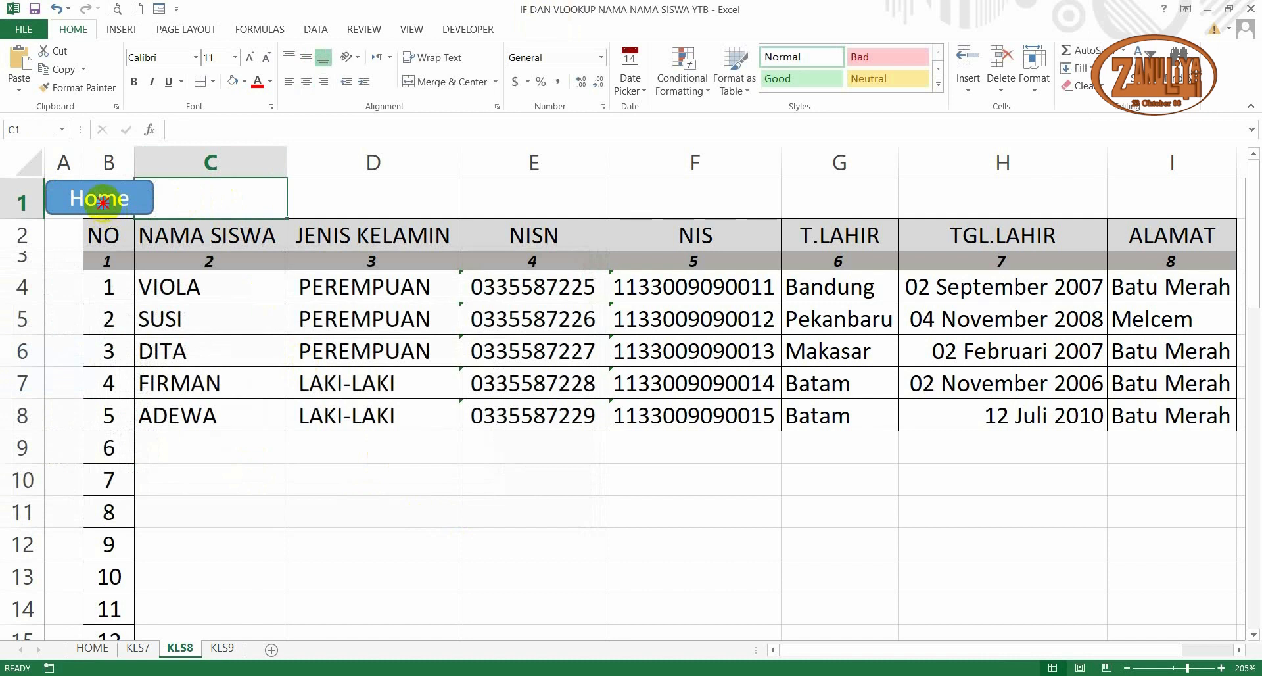
left_click(102, 202)
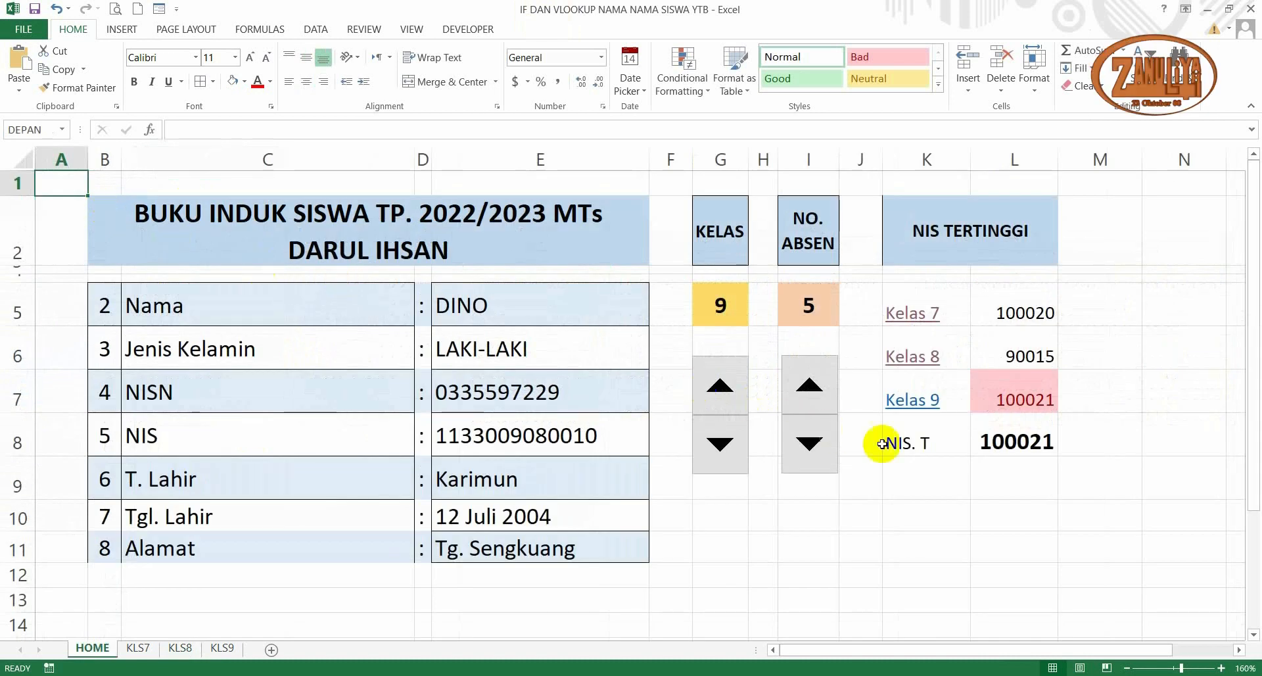
On the KLS9 sheet, make row 1 slightly taller and link the Home button to the defined name DEPAN, testing the link
left_click(920, 403)
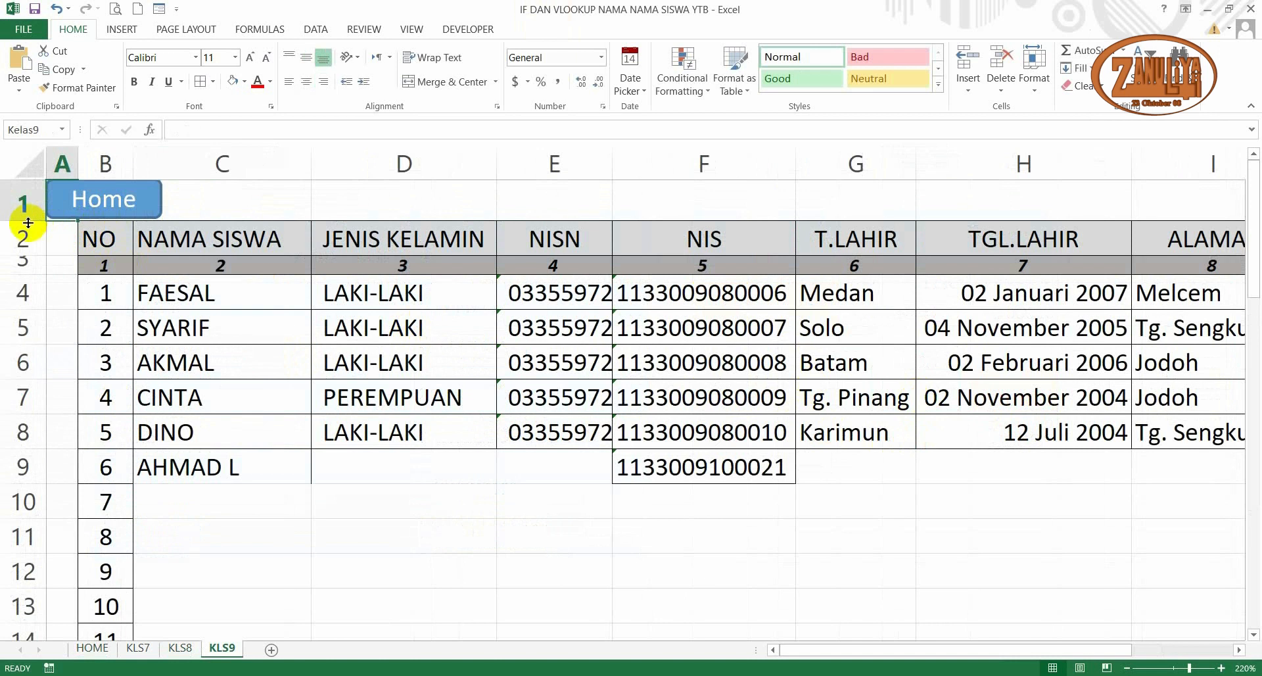
left_click_drag(22, 221, 28, 227)
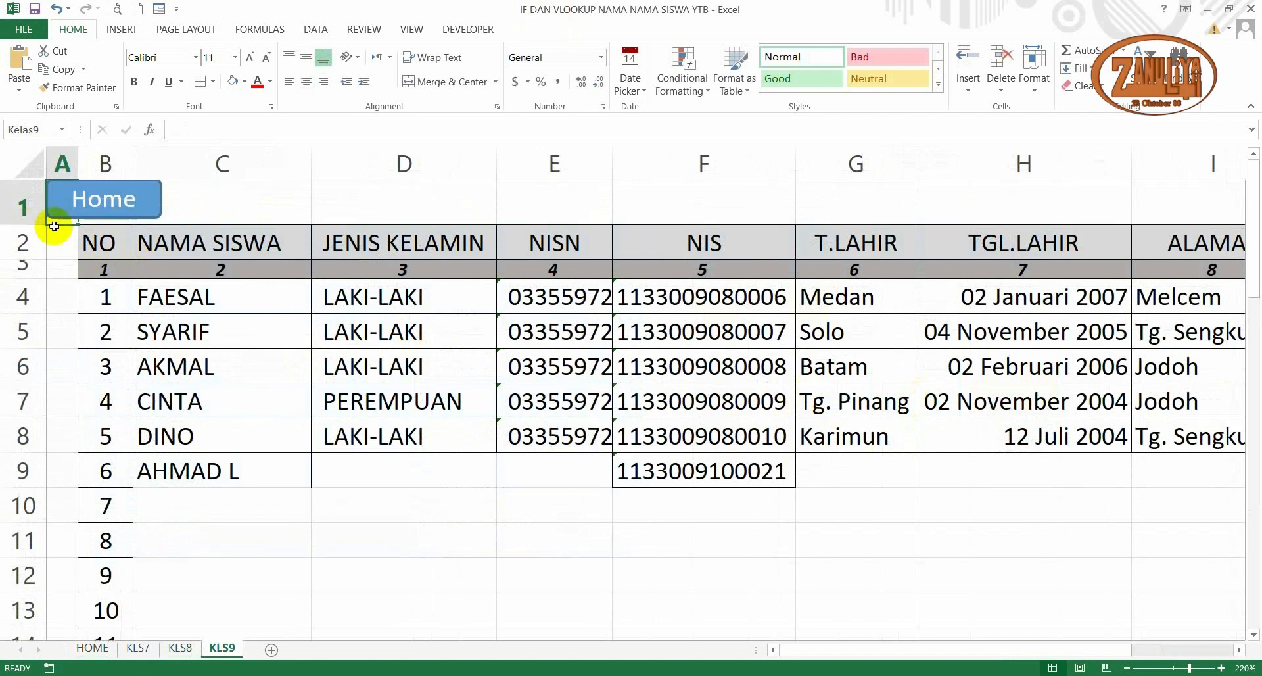
right_click(139, 206)
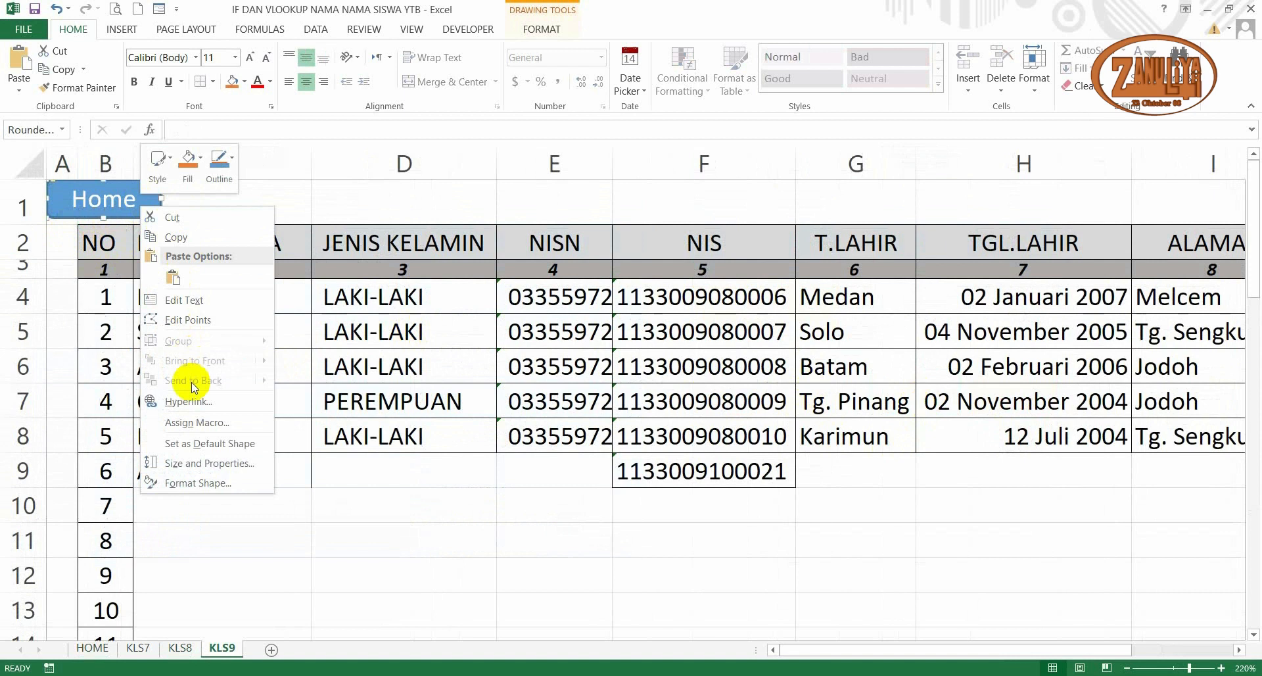
left_click(203, 406)
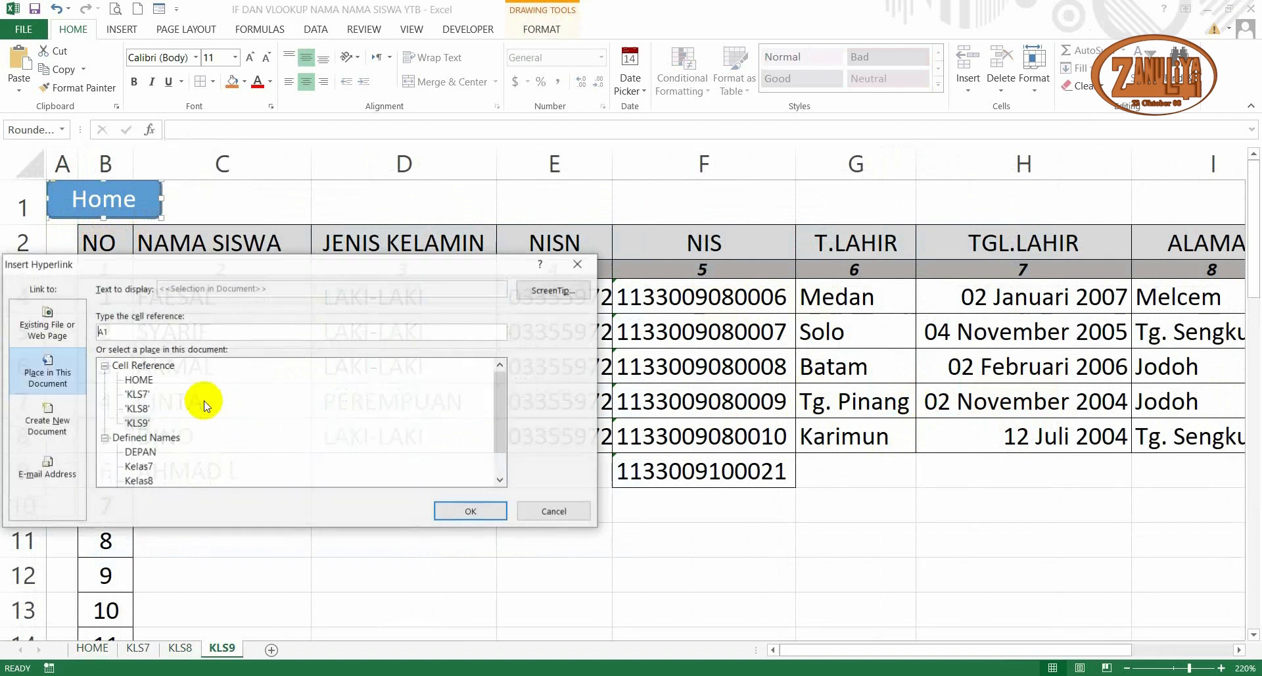
left_click(144, 453)
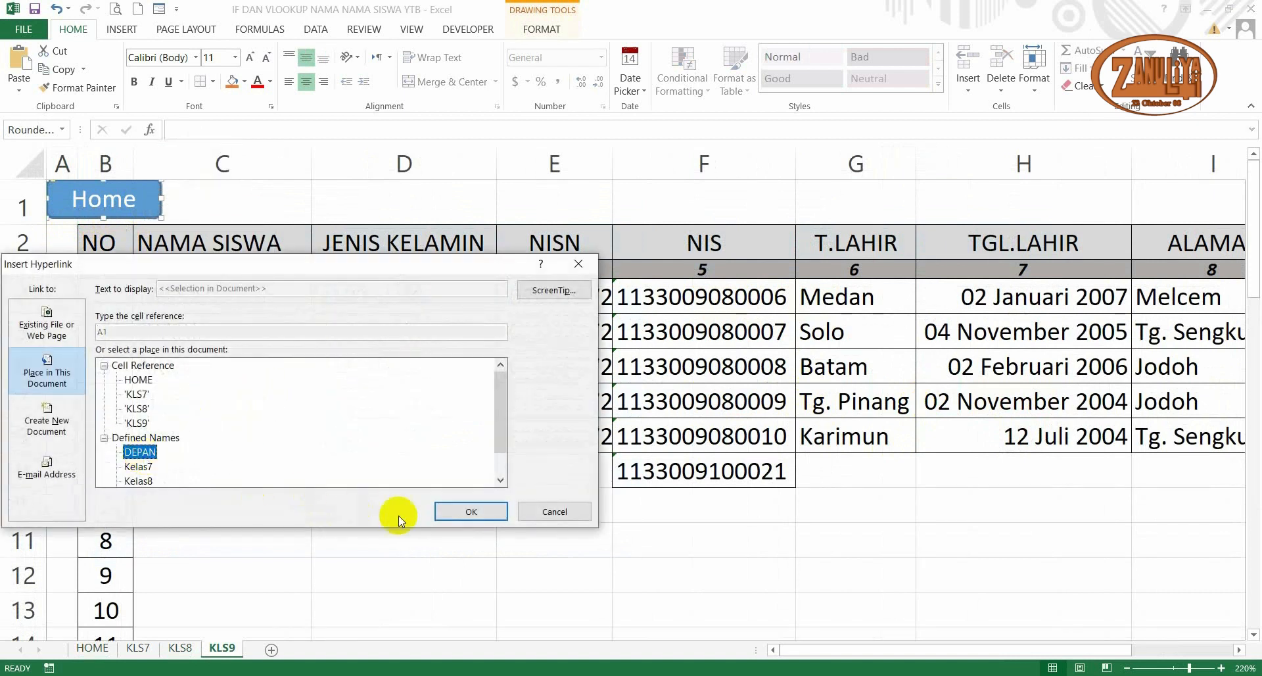
left_click(455, 519)
left_click(178, 200)
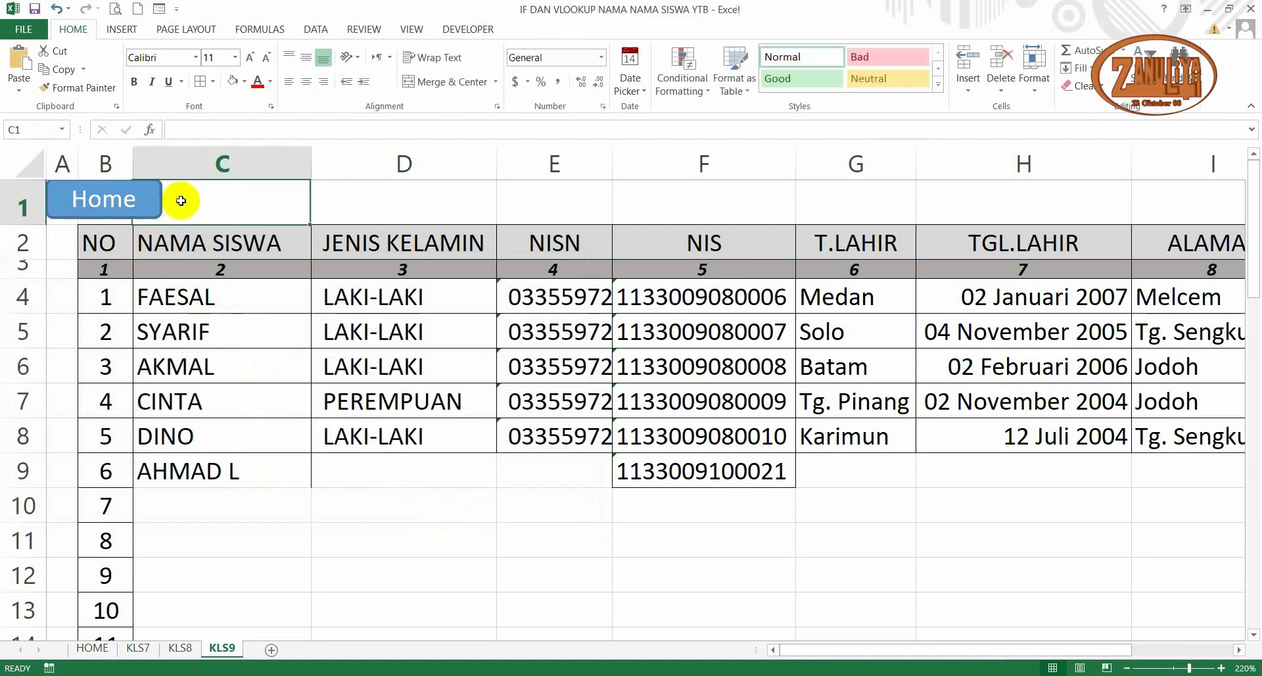
left_click(105, 201)
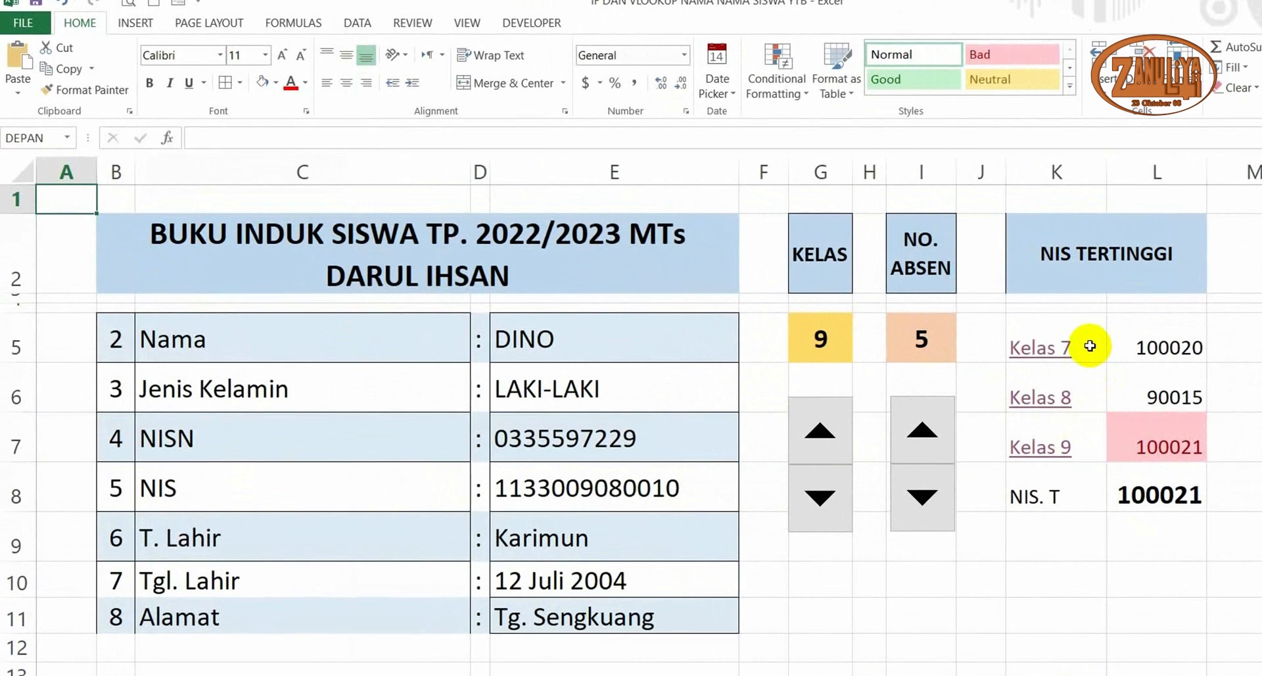
Format the Kelas 7 label on HOME as size 12, bold and centred both horizontally and vertically, with a yellow fill
left_click(1090, 345)
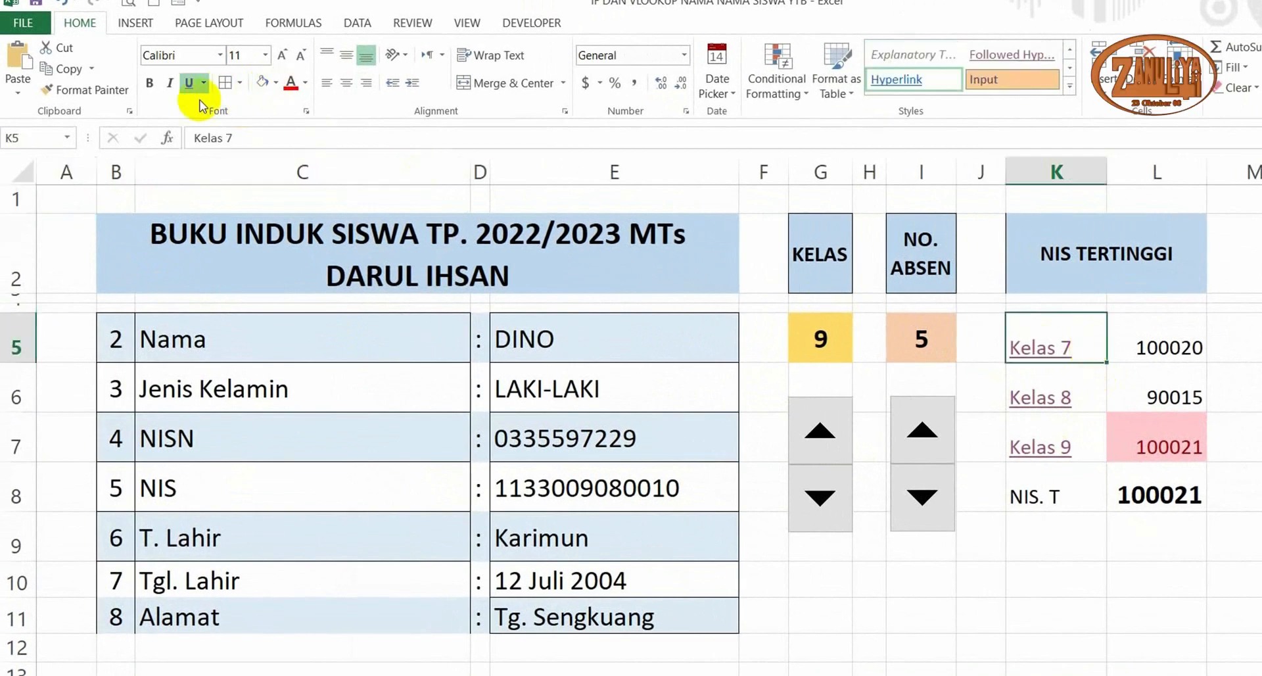
left_click(265, 55)
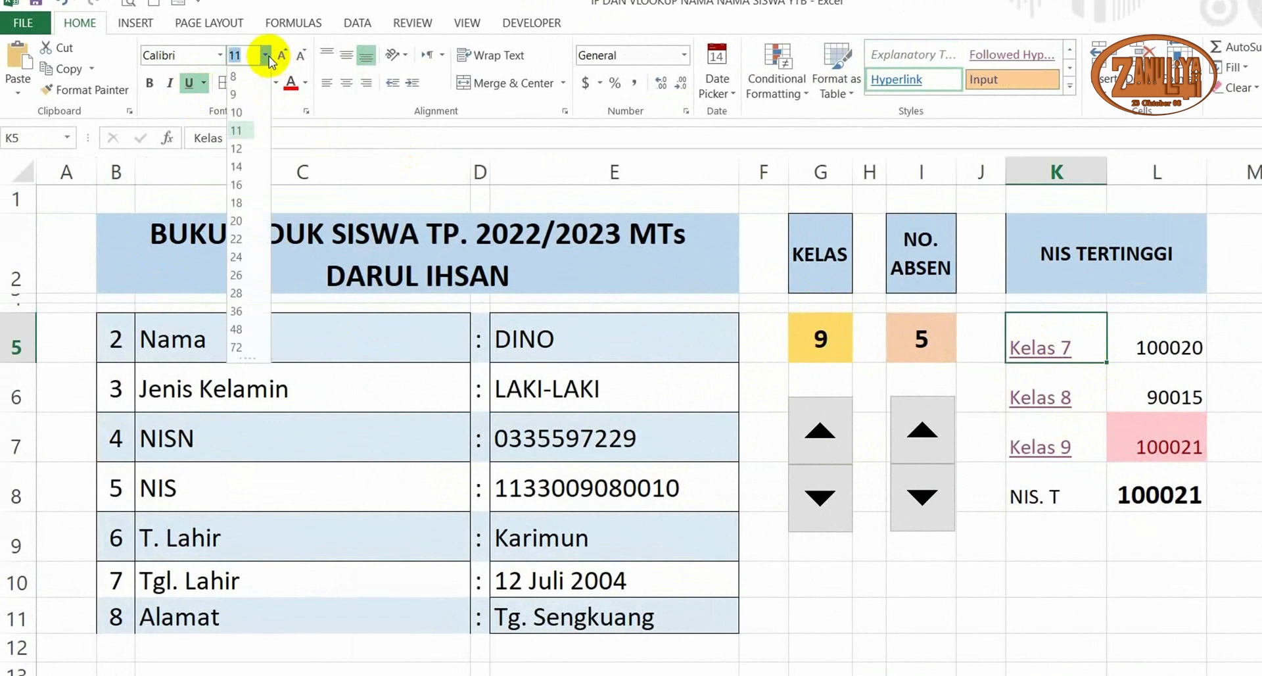
left_click(241, 145)
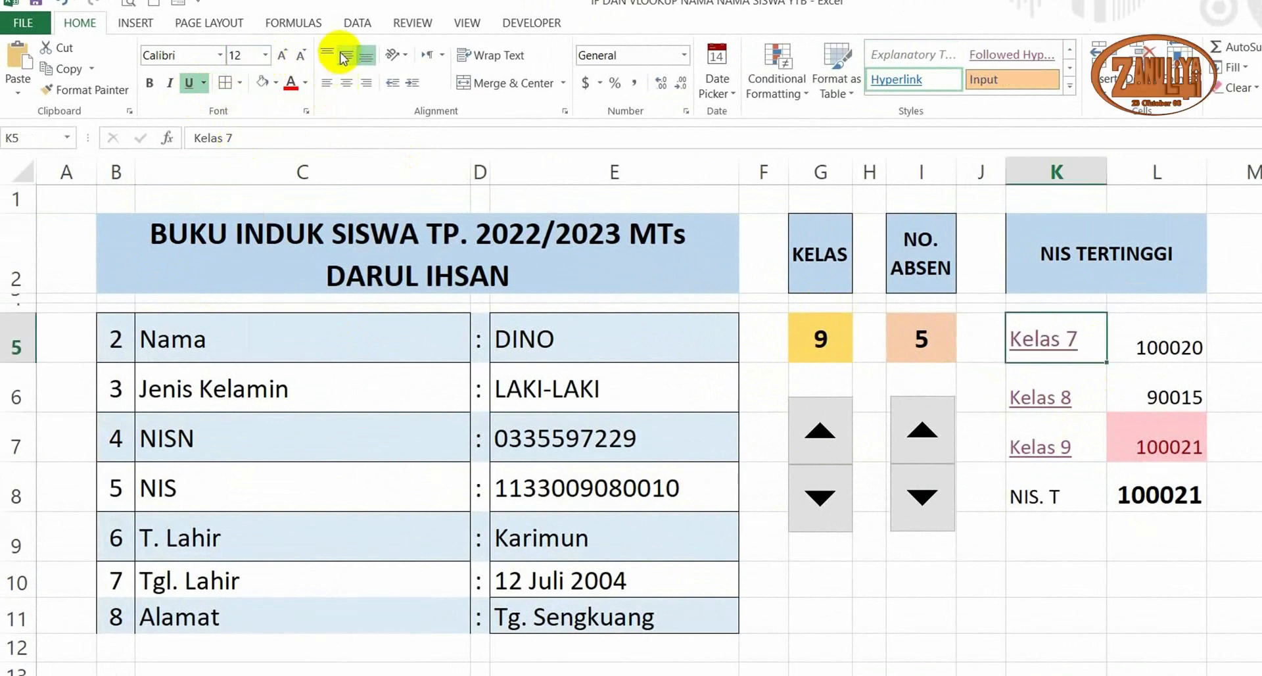
left_click(344, 56)
left_click(344, 80)
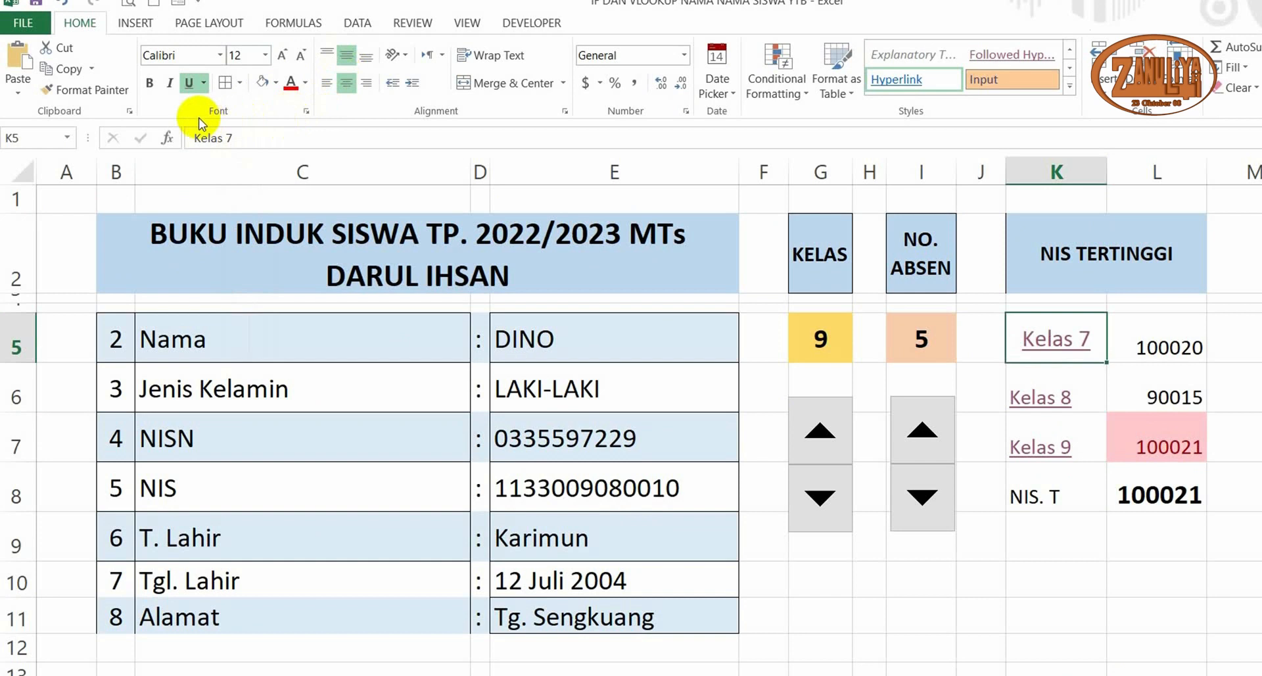
left_click(150, 81)
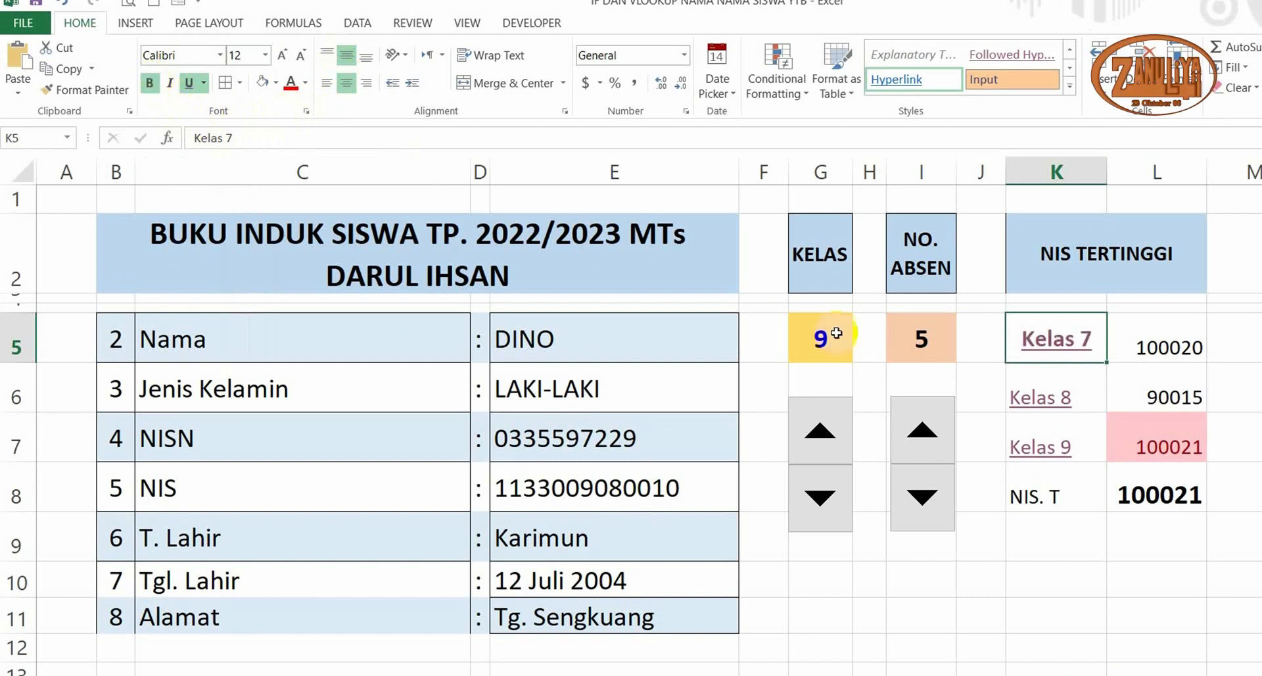
left_click(275, 83)
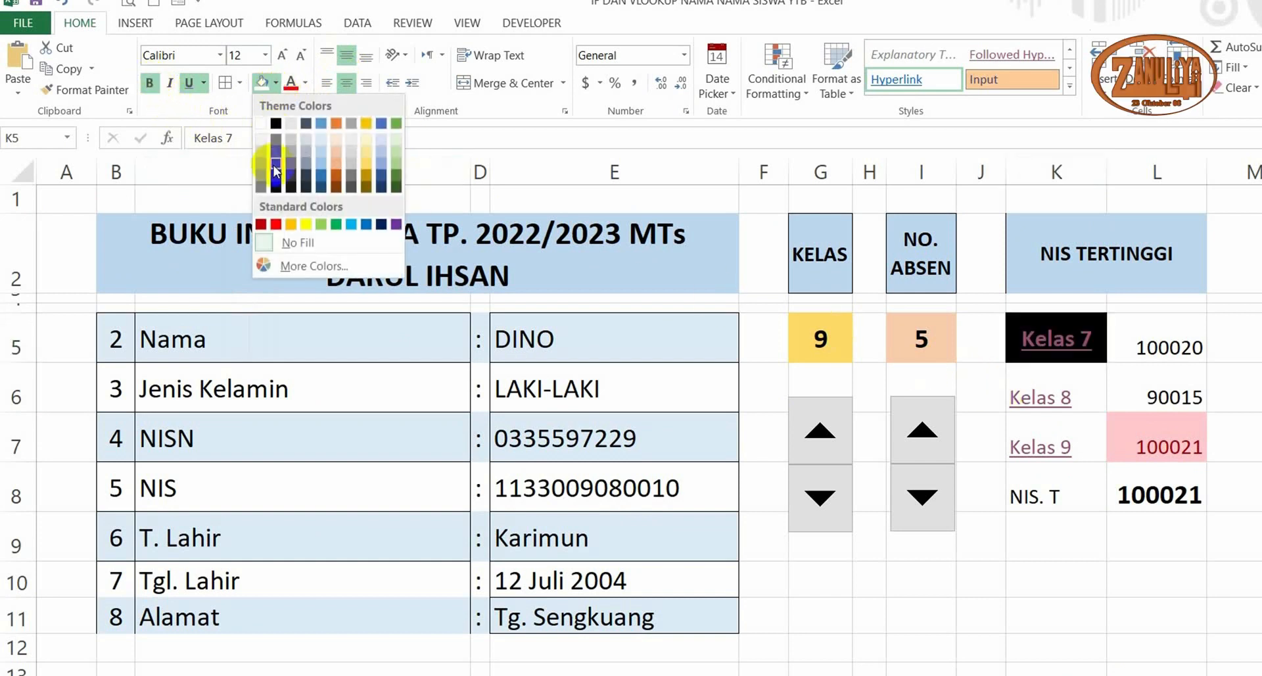
left_click(305, 224)
Centre the Kelas 8 label horizontally and vertically, and make it bold at font size 14
left_click(1096, 397)
left_click(341, 89)
left_click(347, 58)
left_click(266, 58)
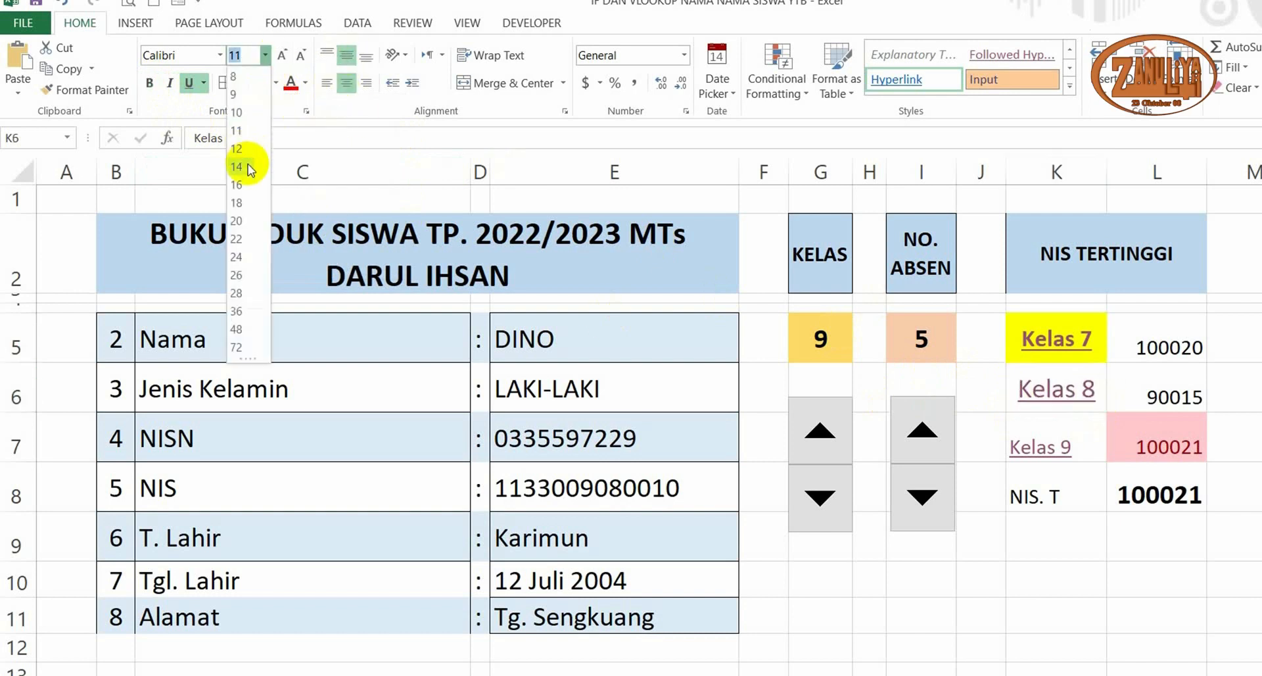
left_click(247, 169)
left_click(151, 87)
Set the Kelas 8 label's font size to 12, matching Kelas 7, and fill its cell light green
left_click(1021, 353)
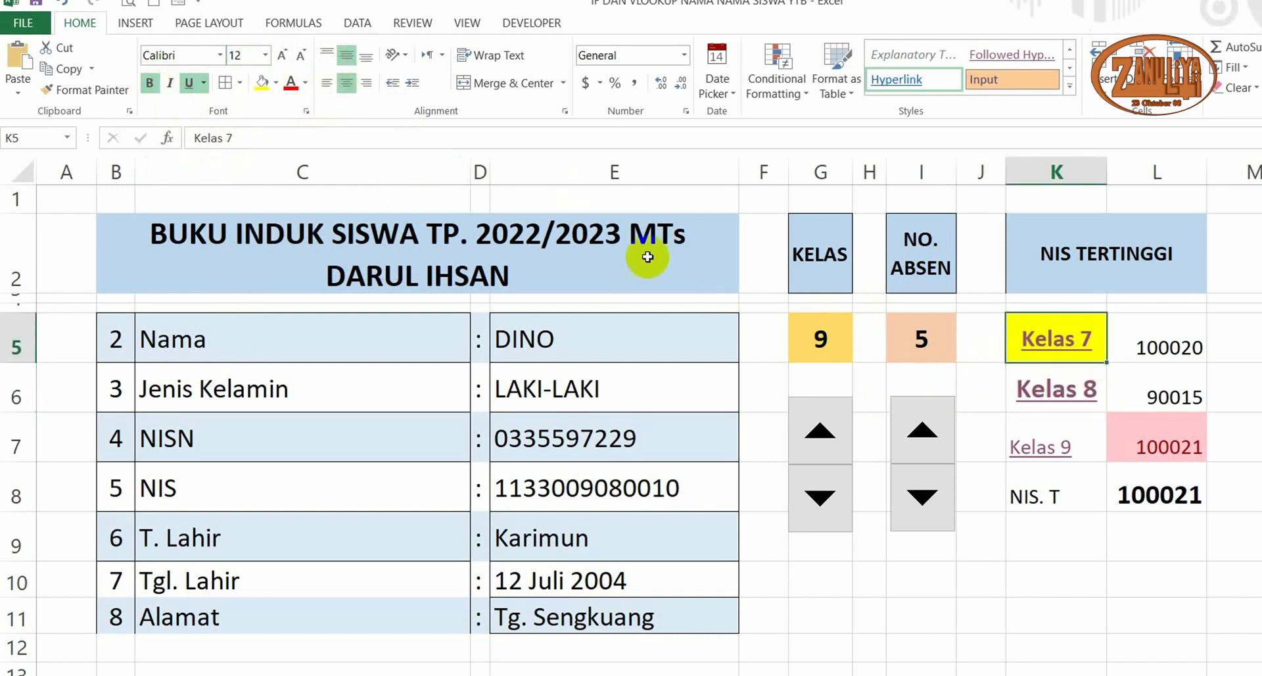
left_click(1102, 404)
left_click(265, 57)
left_click(247, 149)
left_click(275, 84)
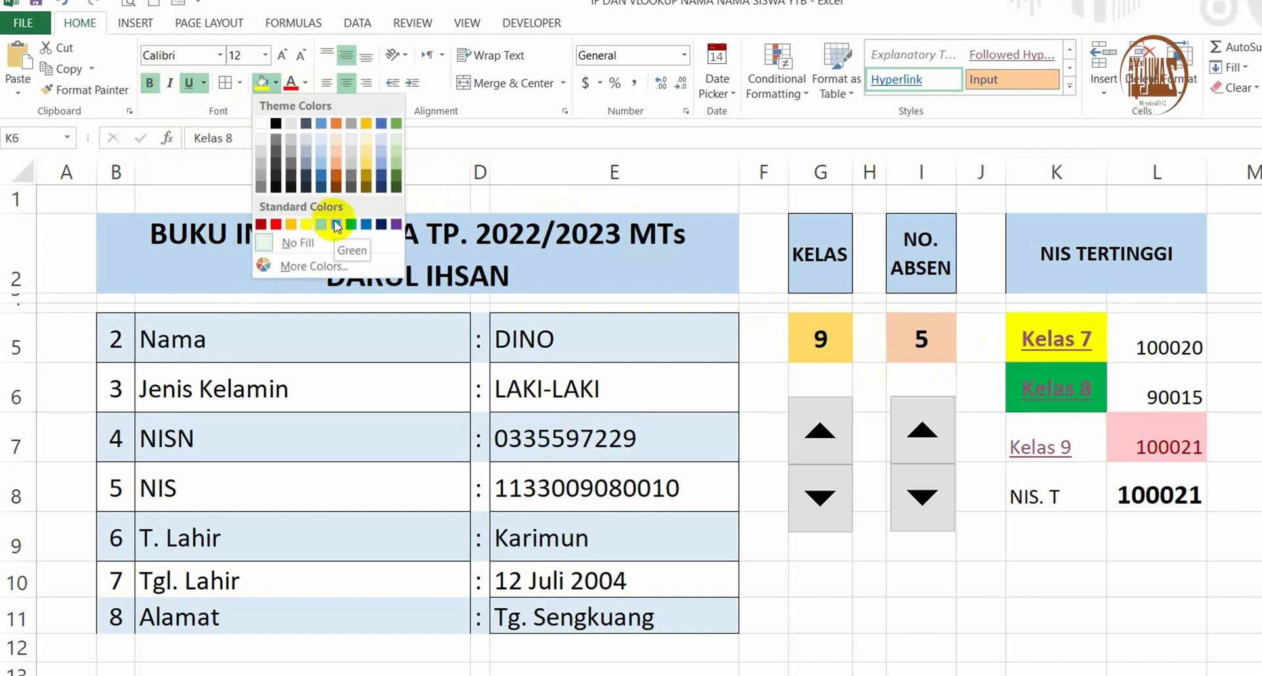
left_click(338, 225)
Format the Kelas 9 label as size 12, bold and centred horizontally and vertically, with a light blue fill
left_click(1101, 446)
left_click(346, 82)
left_click(347, 56)
left_click(266, 58)
left_click(248, 148)
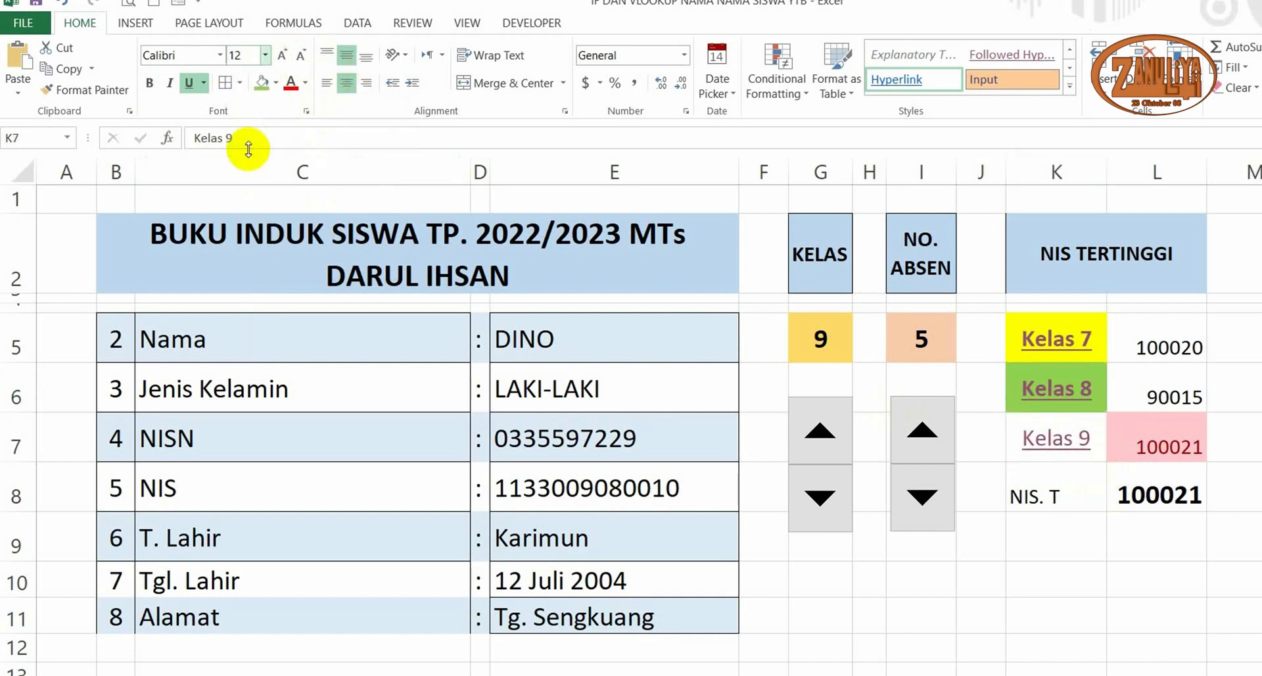
left_click(151, 83)
left_click(275, 85)
left_click(351, 224)
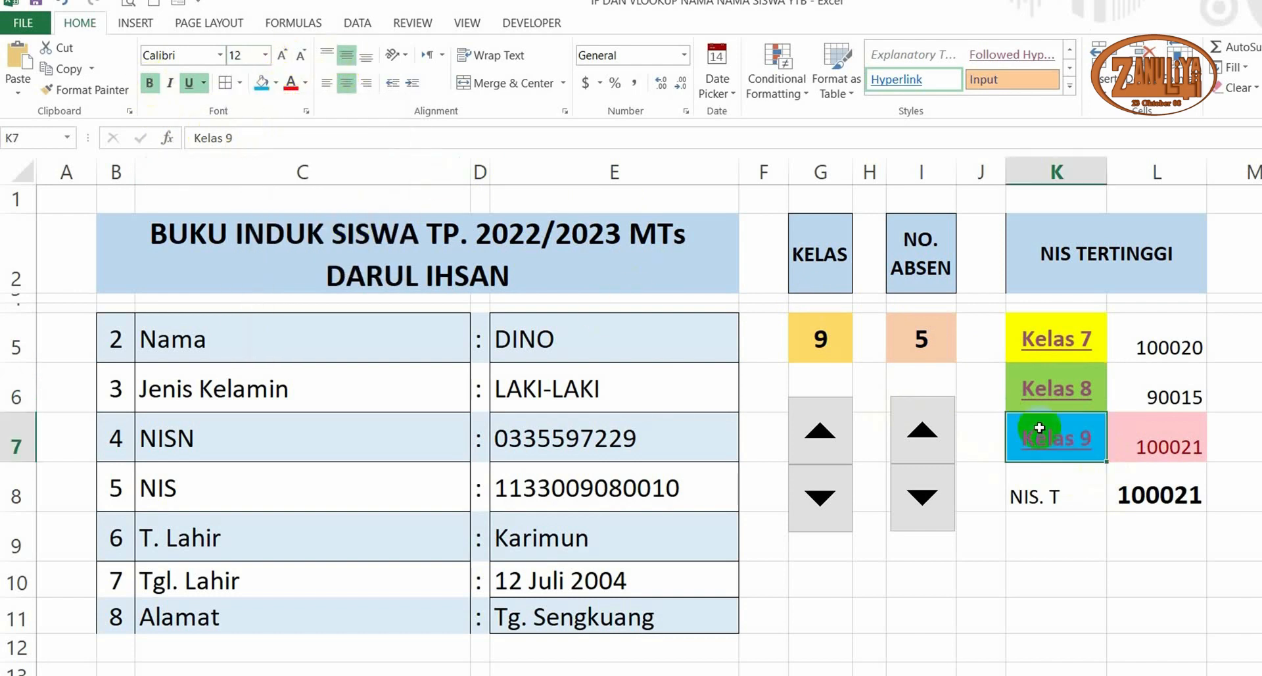
Remove the underline from the Kelas 7, Kelas 8 and Kelas 9 labels in K5:K7
left_click(999, 333)
left_click(1009, 333)
left_click(1001, 333)
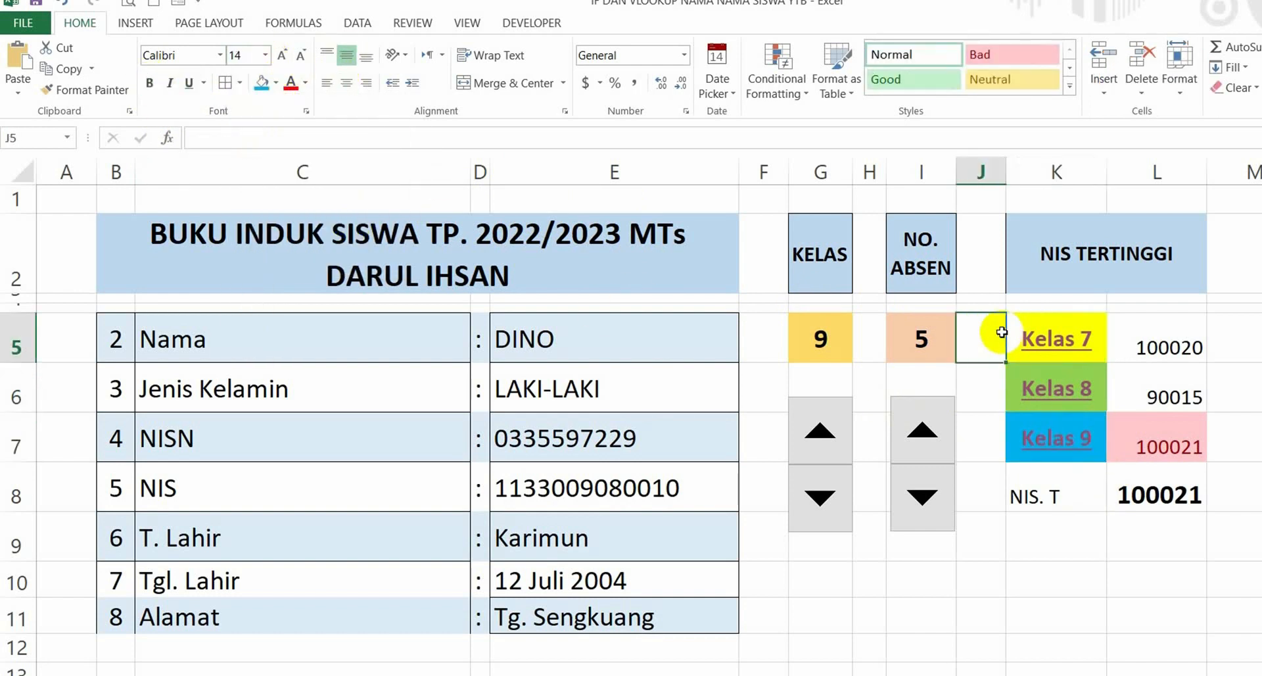
left_click(1102, 350)
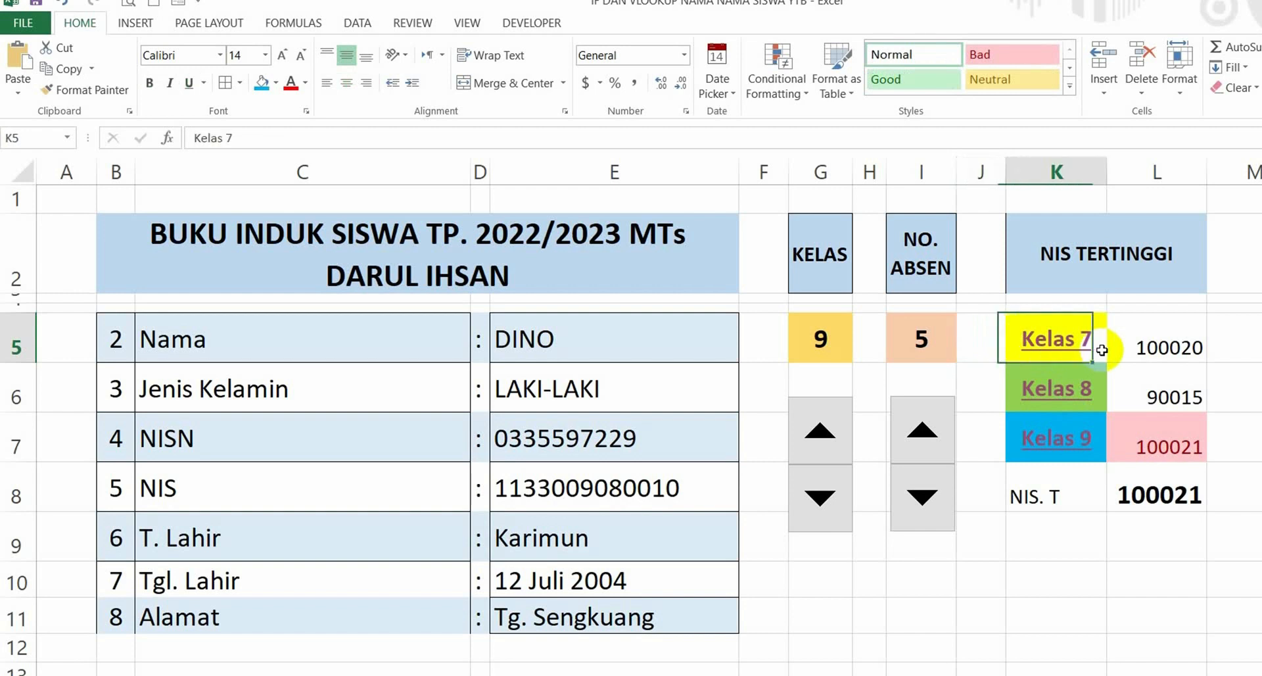
left_click_drag(1102, 351, 1079, 445)
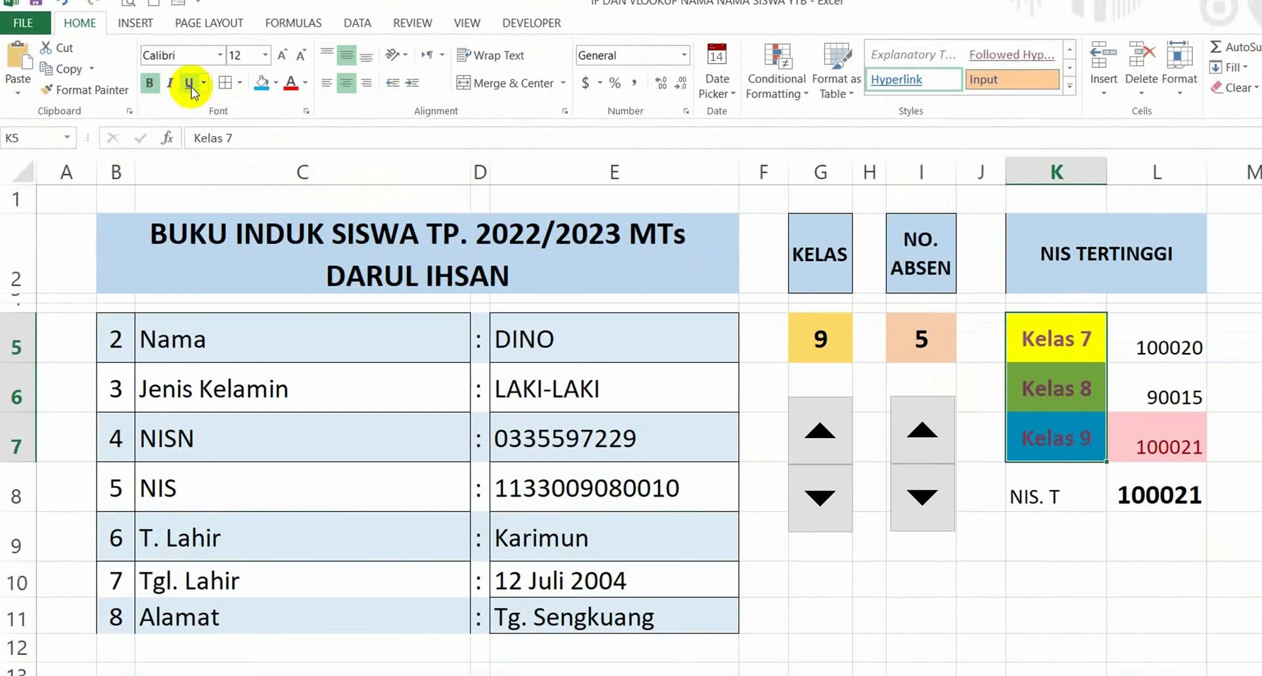
left_click(1082, 480)
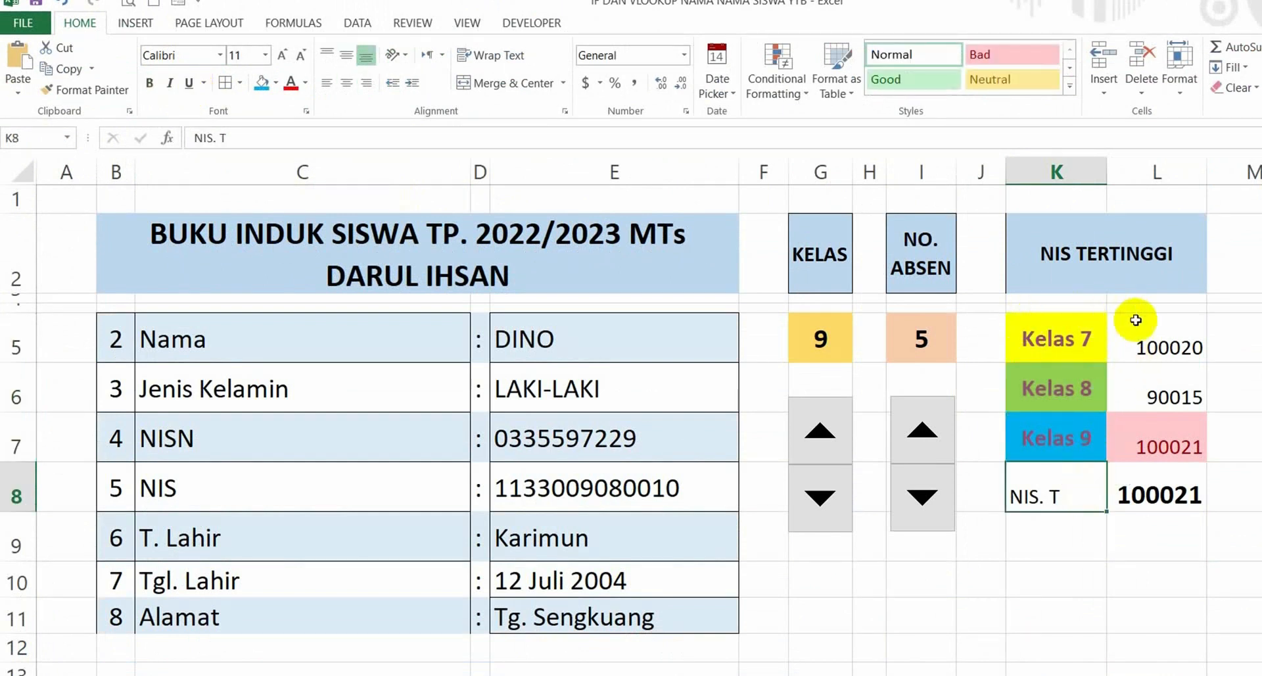
Apply borders to every cell of the class NIS table in K5:L8
left_click_drag(1198, 331, 1083, 488)
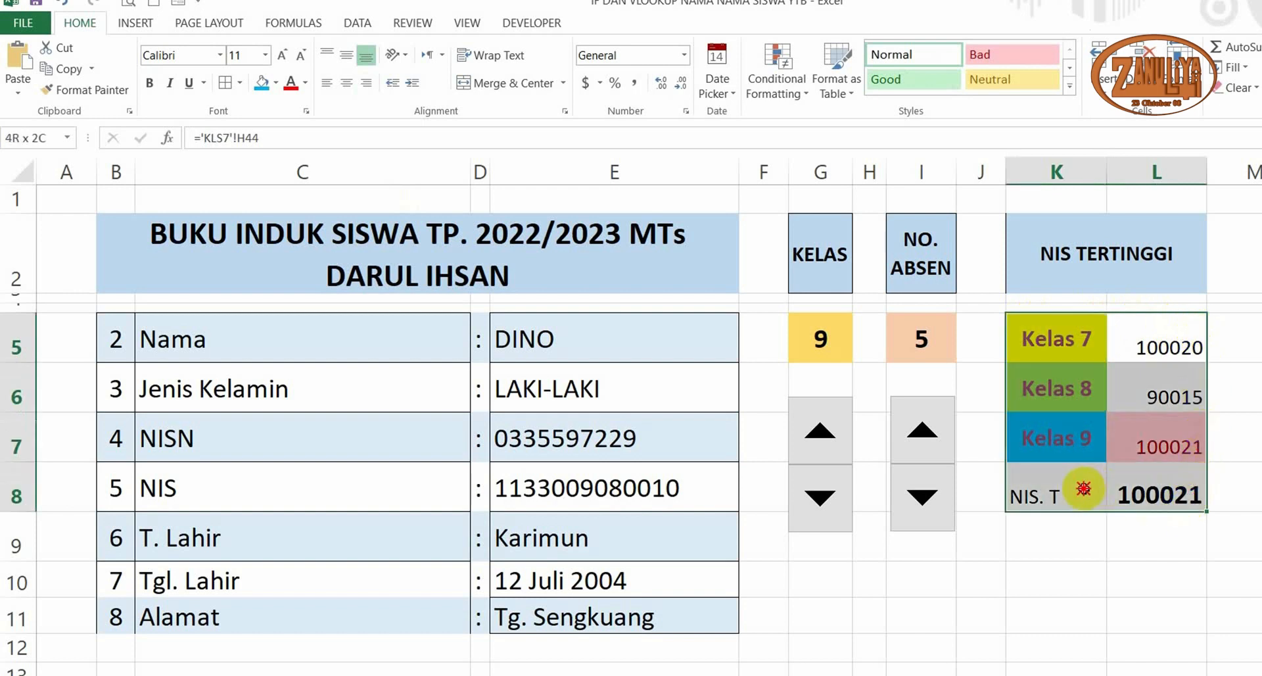
left_click(224, 84)
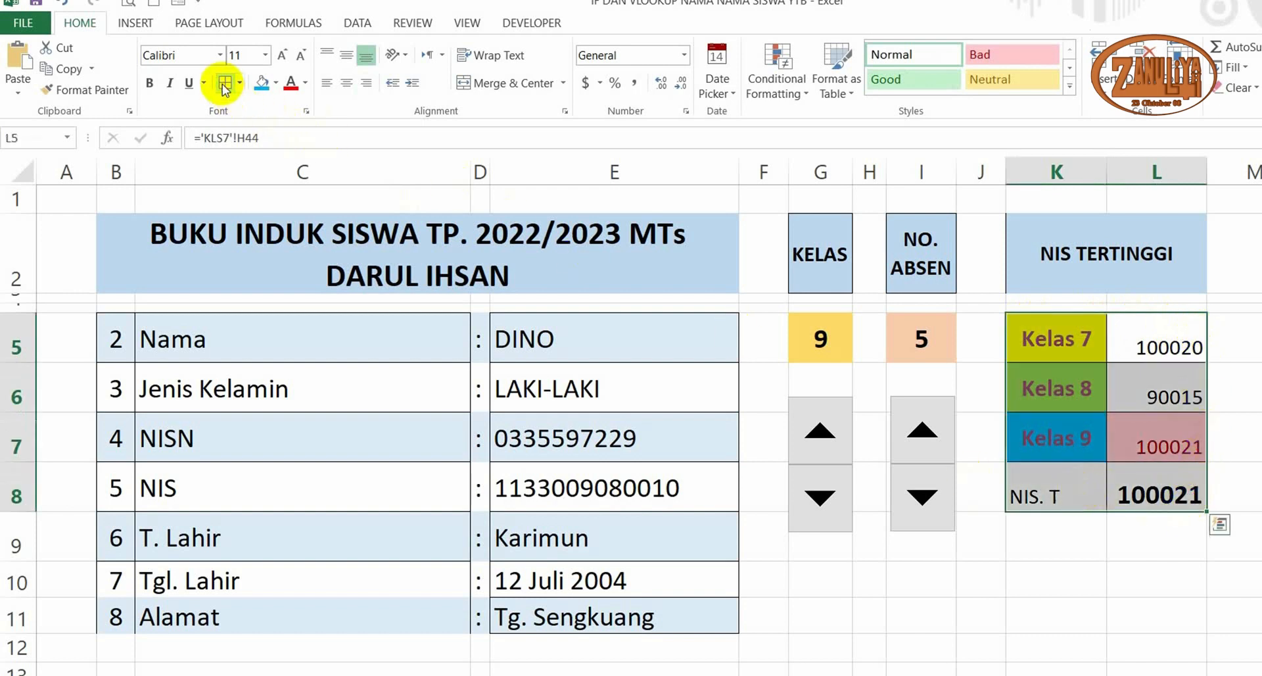
left_click(1162, 564)
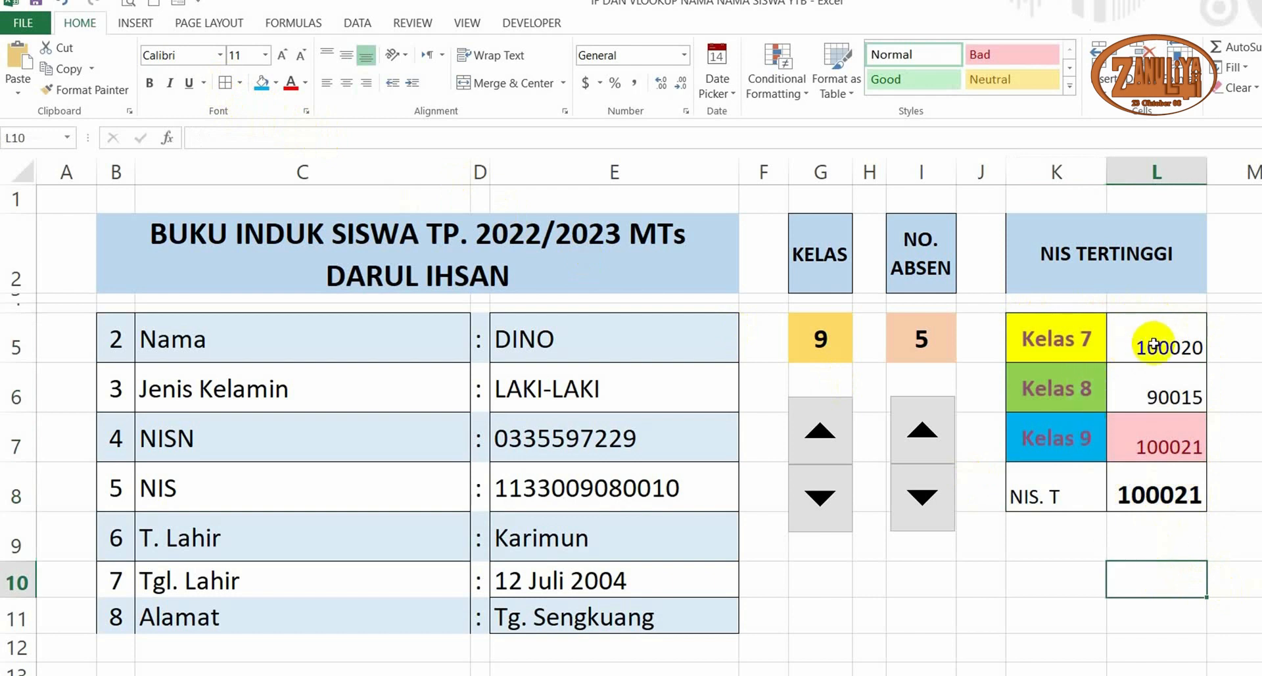
Centre the NIS values in L5:L8 vertically in their cells
left_click_drag(1153, 344, 1155, 473)
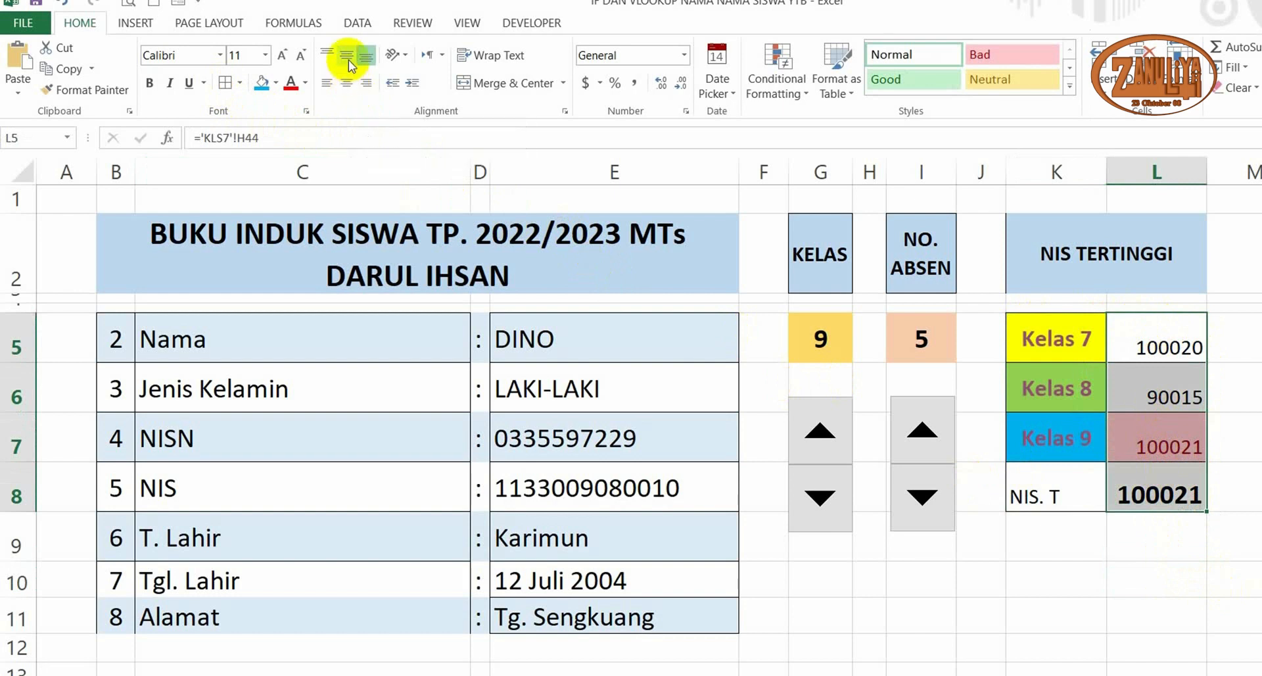
left_click(347, 58)
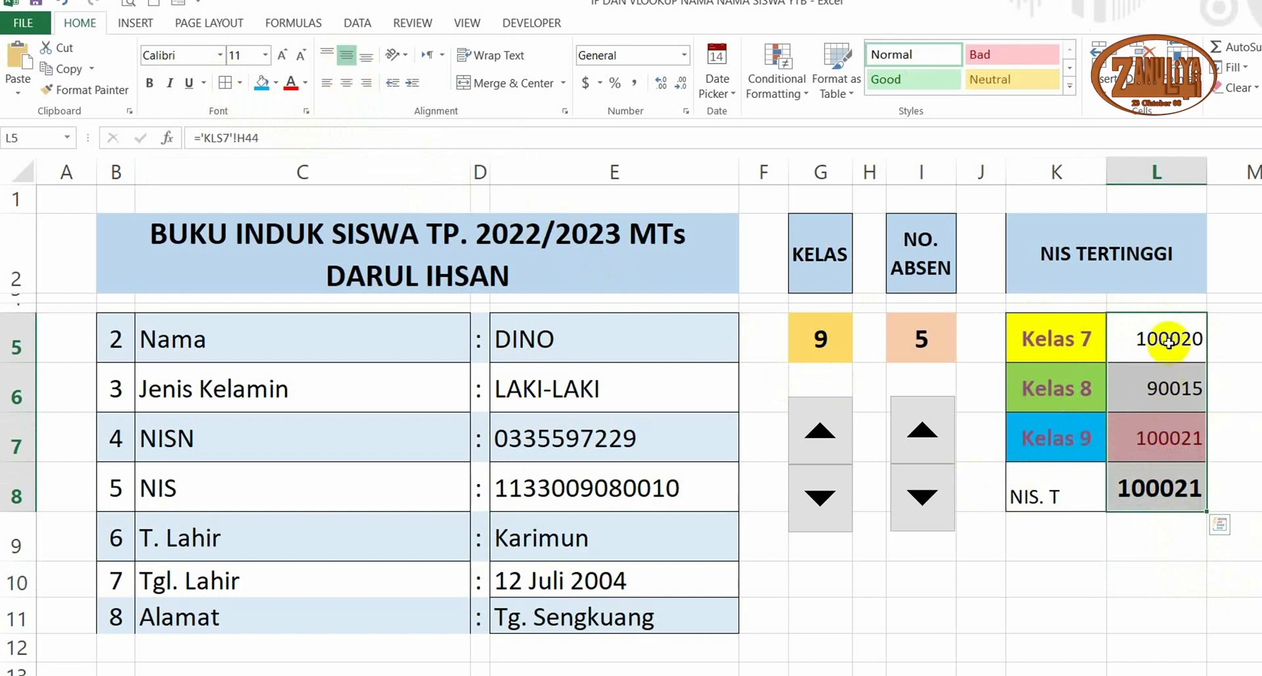
left_click(1259, 427)
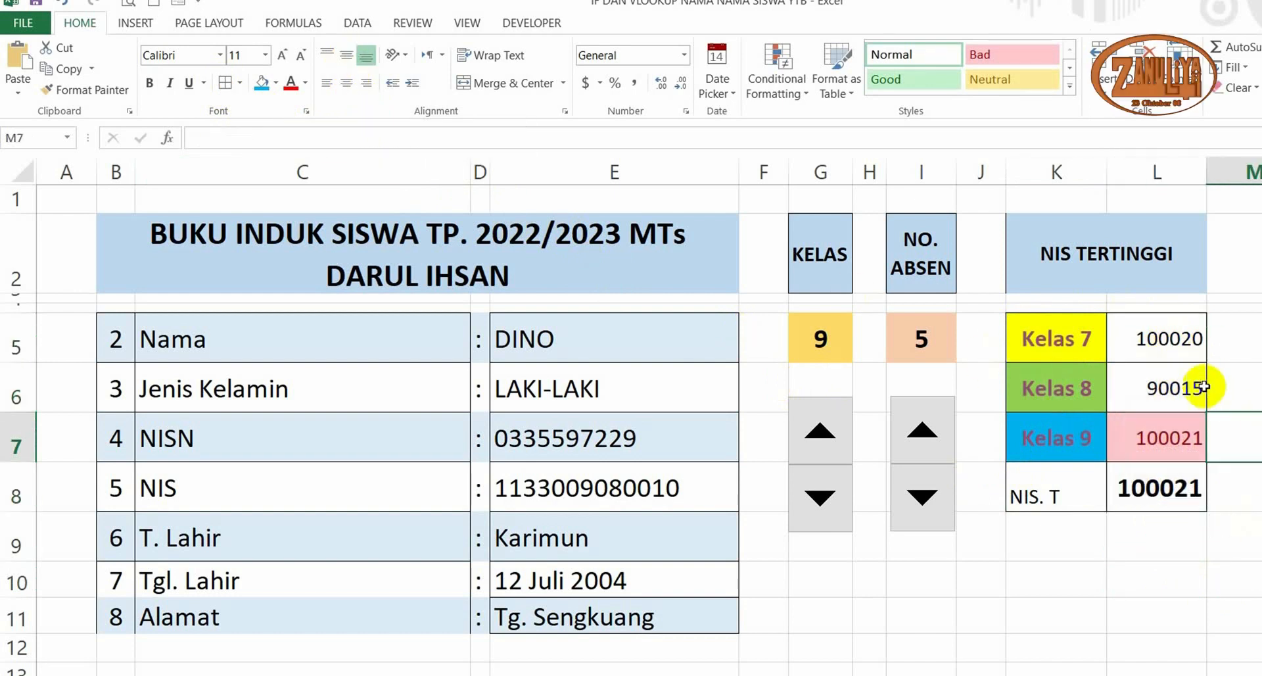
Centre the NIS. T label in K8 both horizontally and vertically
left_click(1074, 488)
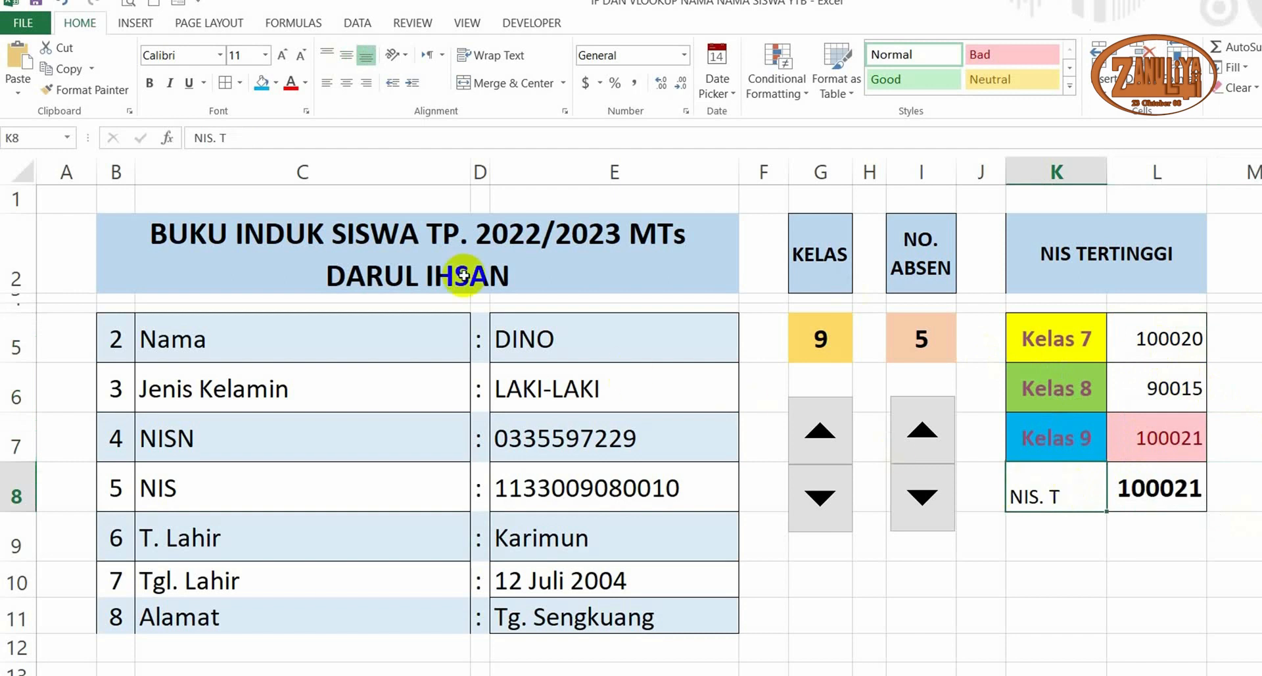
left_click(353, 90)
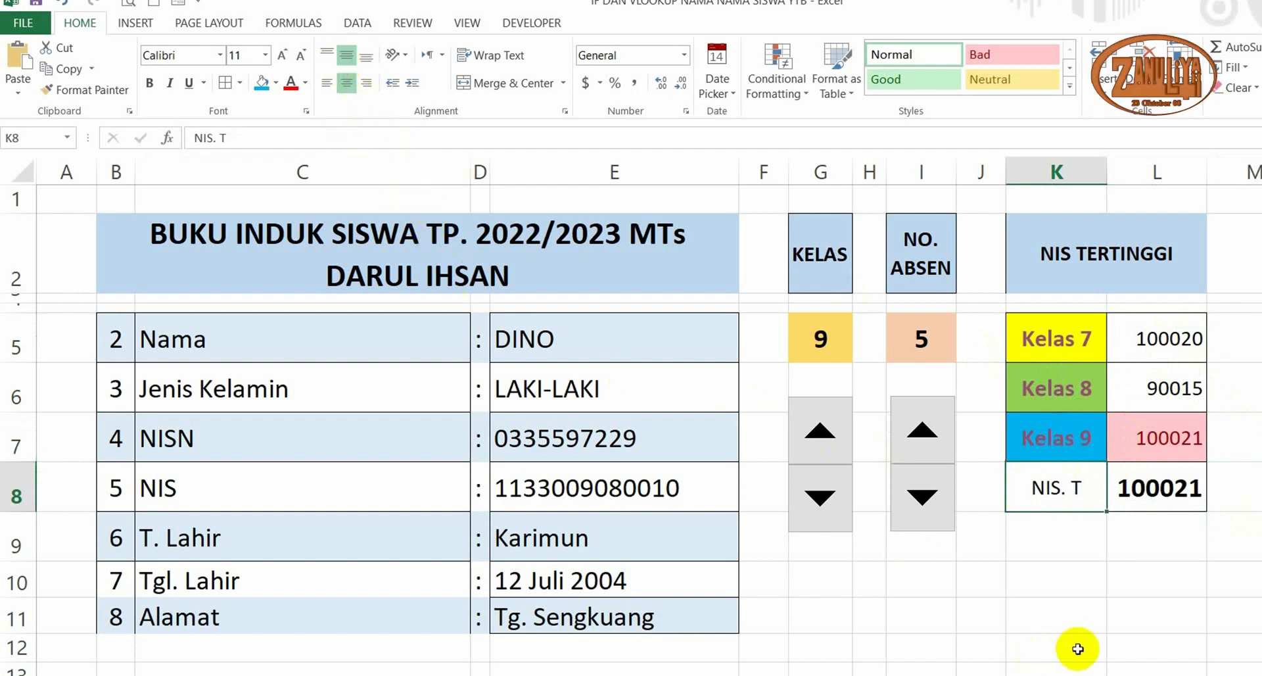
left_click(1091, 602)
left_click(1093, 503)
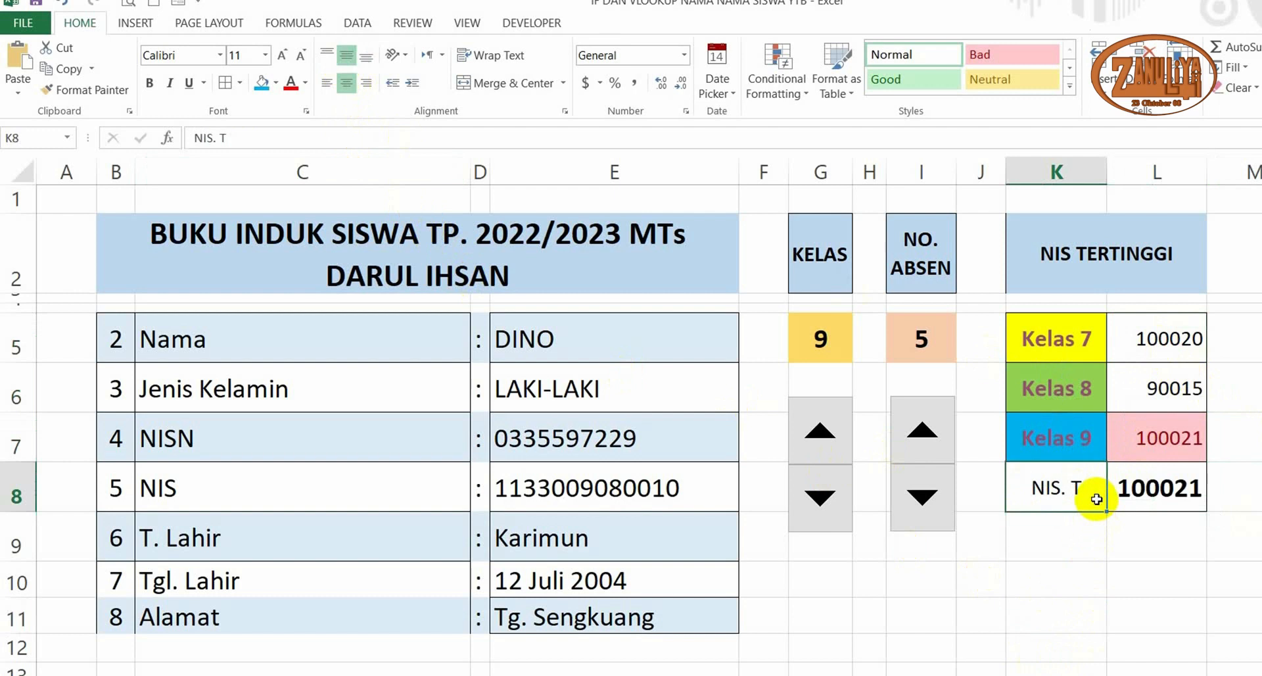
left_click(1248, 576)
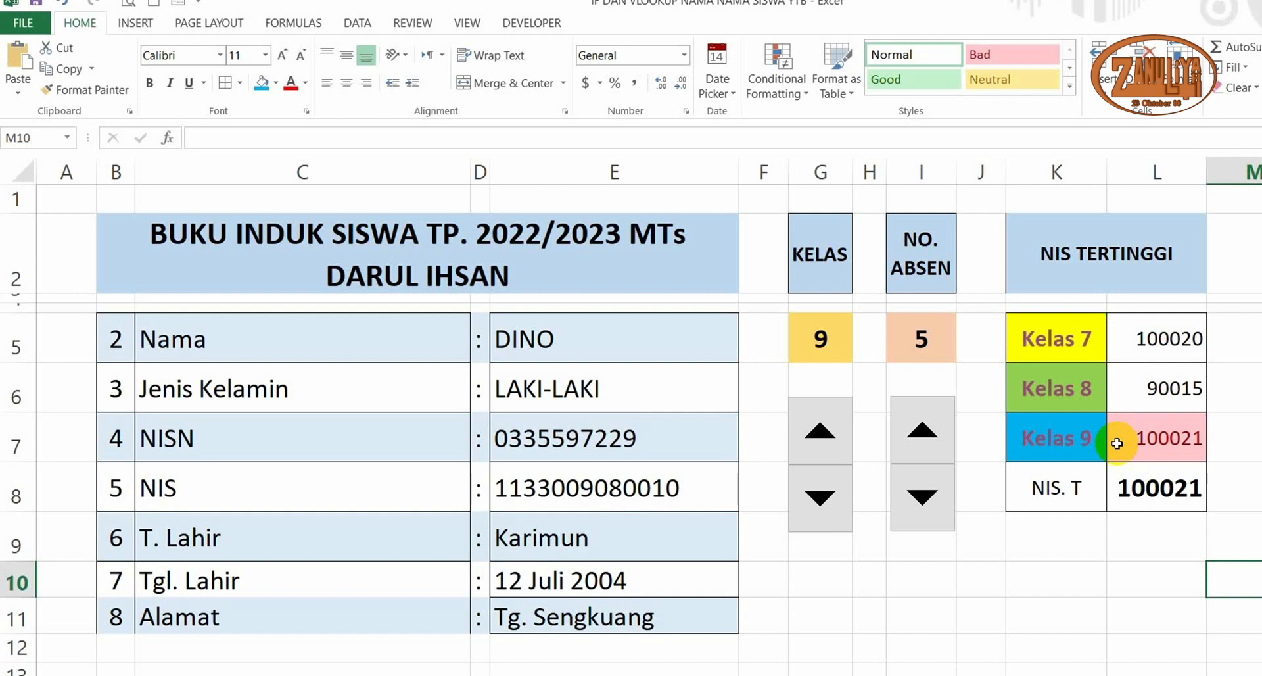
Inspect the lookup results for NIS, NISN and Tgl. Lahir, and view the birth date's calendar picker without choosing a date
left_click(670, 579)
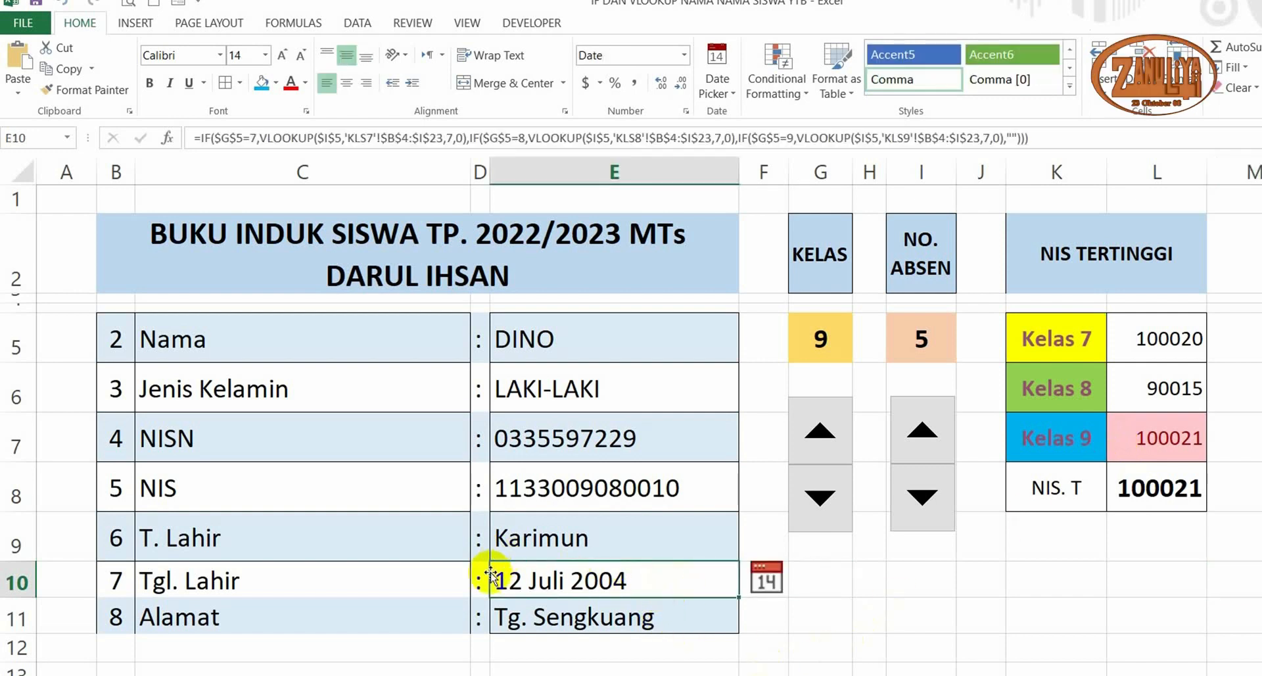
left_click(700, 487)
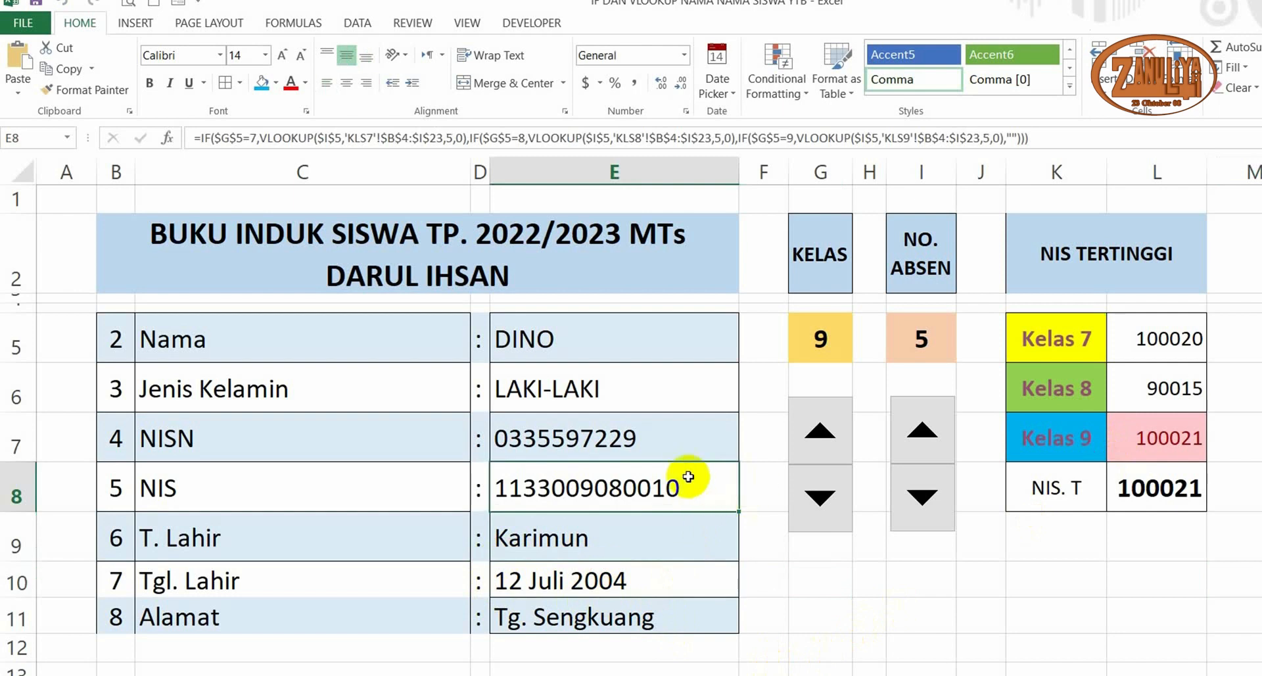
left_click(623, 435)
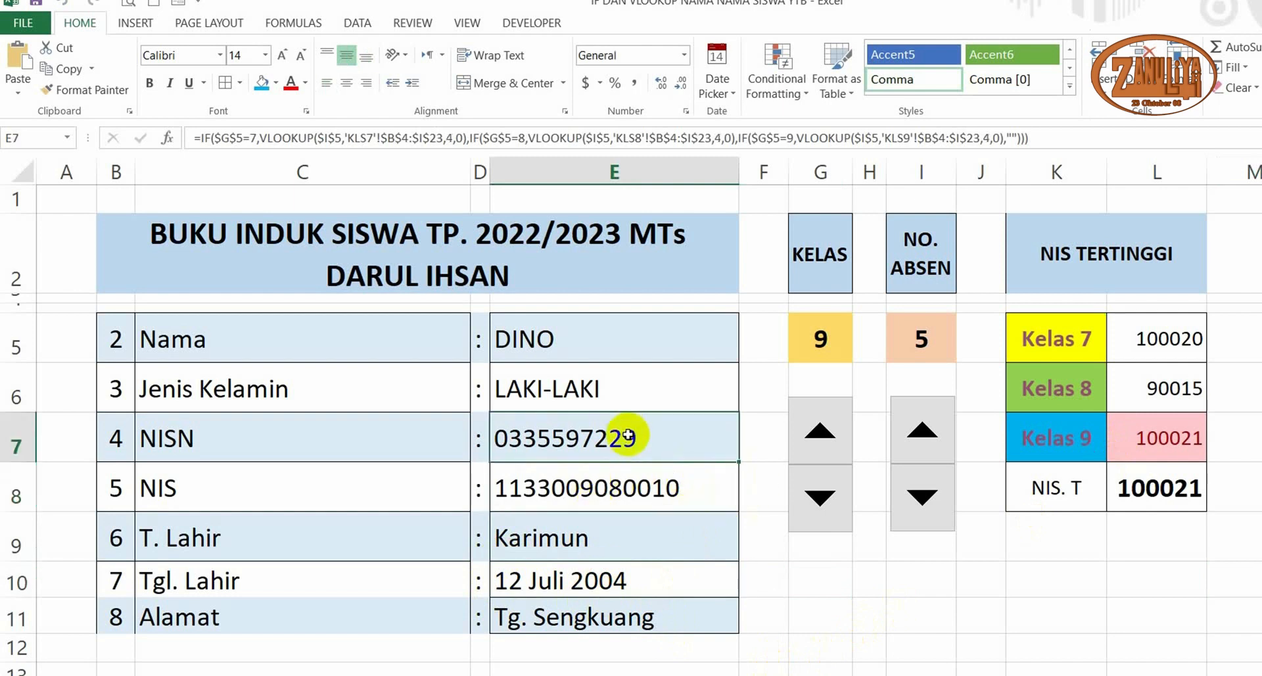
left_click(650, 581)
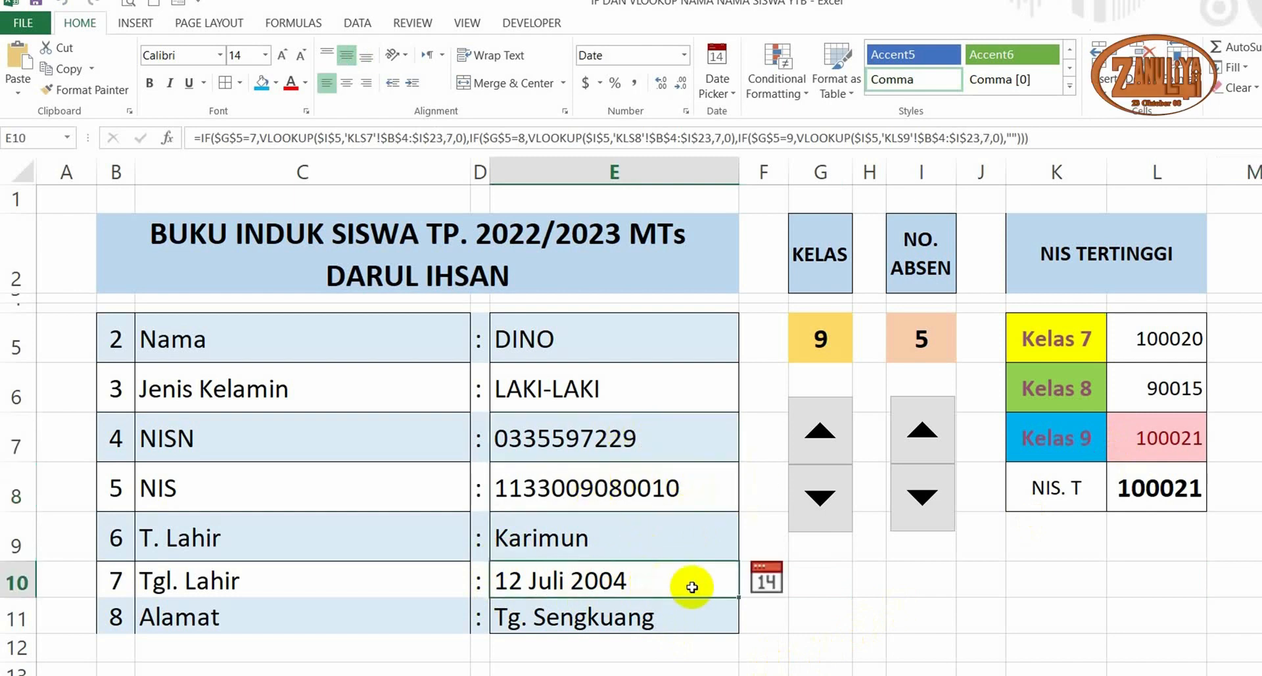
left_click(766, 584)
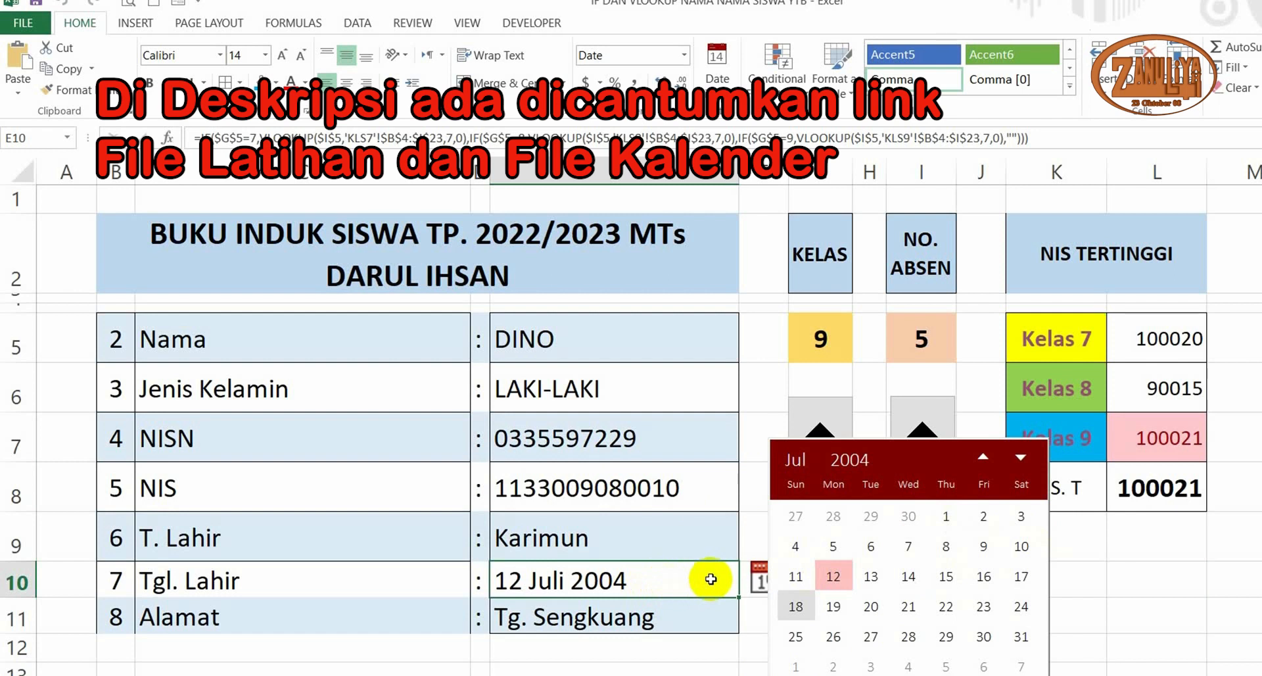
left_click(1193, 584)
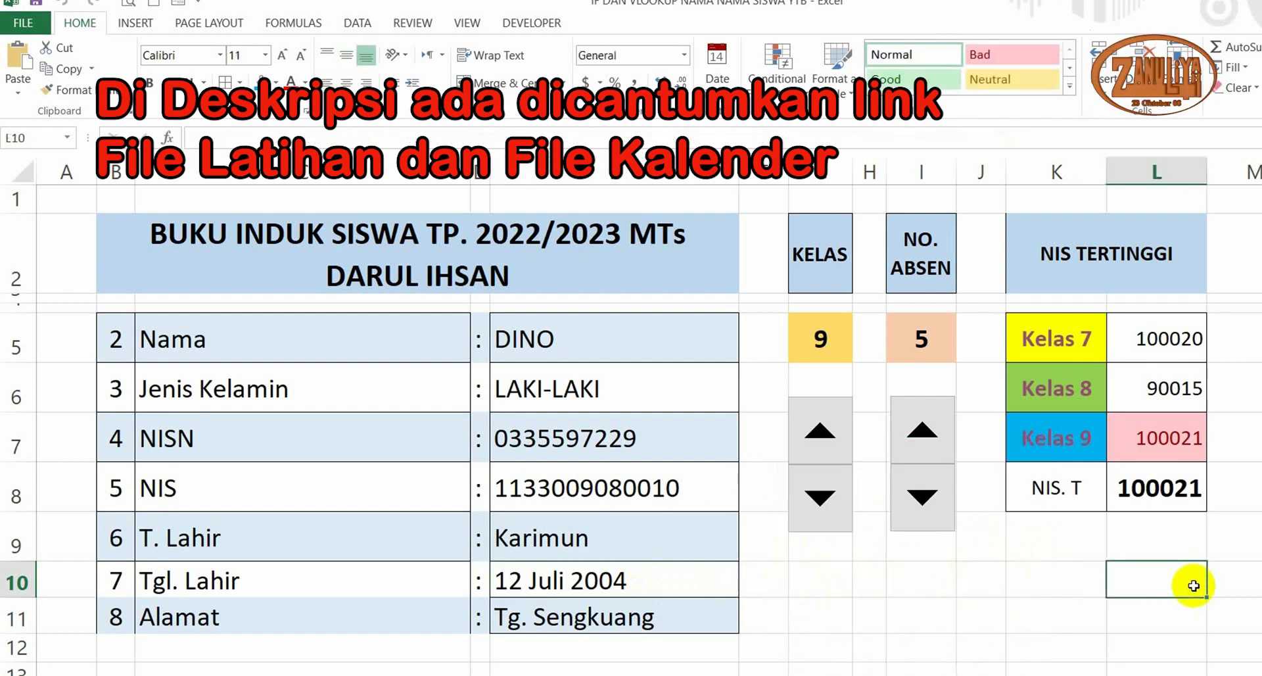
Follow the Kelas 7 link and move the first student's birth date one day later using the calendar picker
left_click(1058, 346)
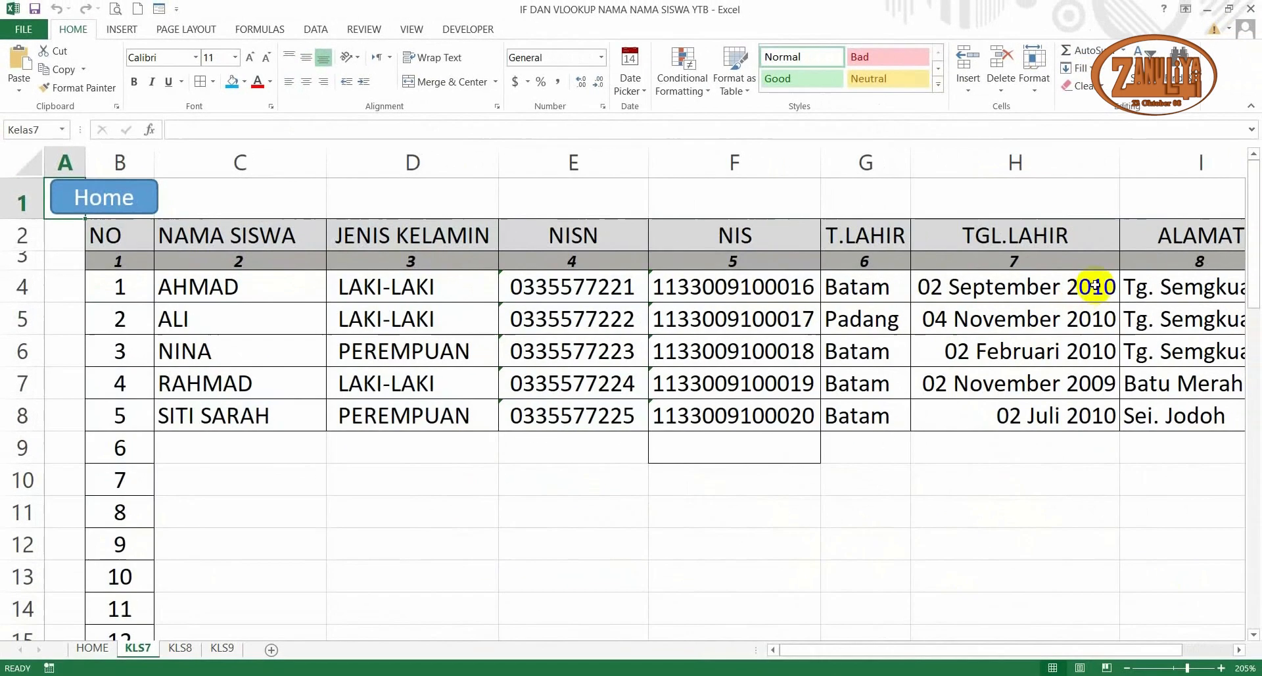
left_click(1094, 285)
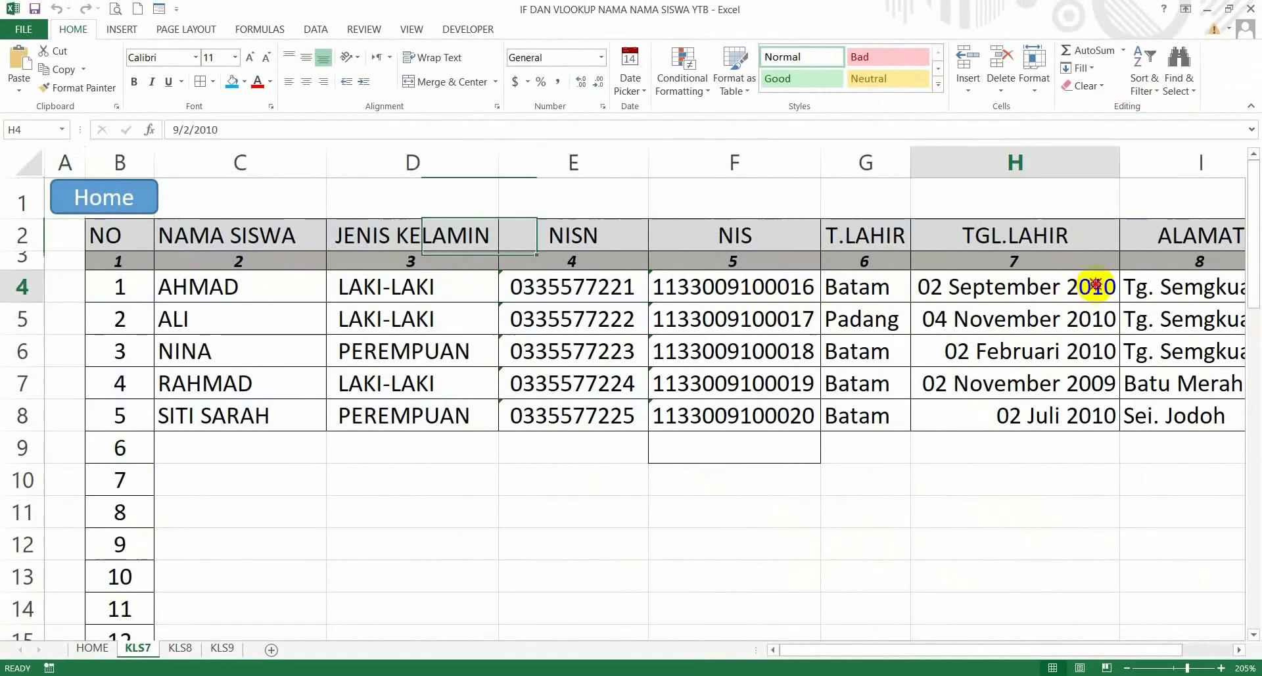
left_click(1162, 297)
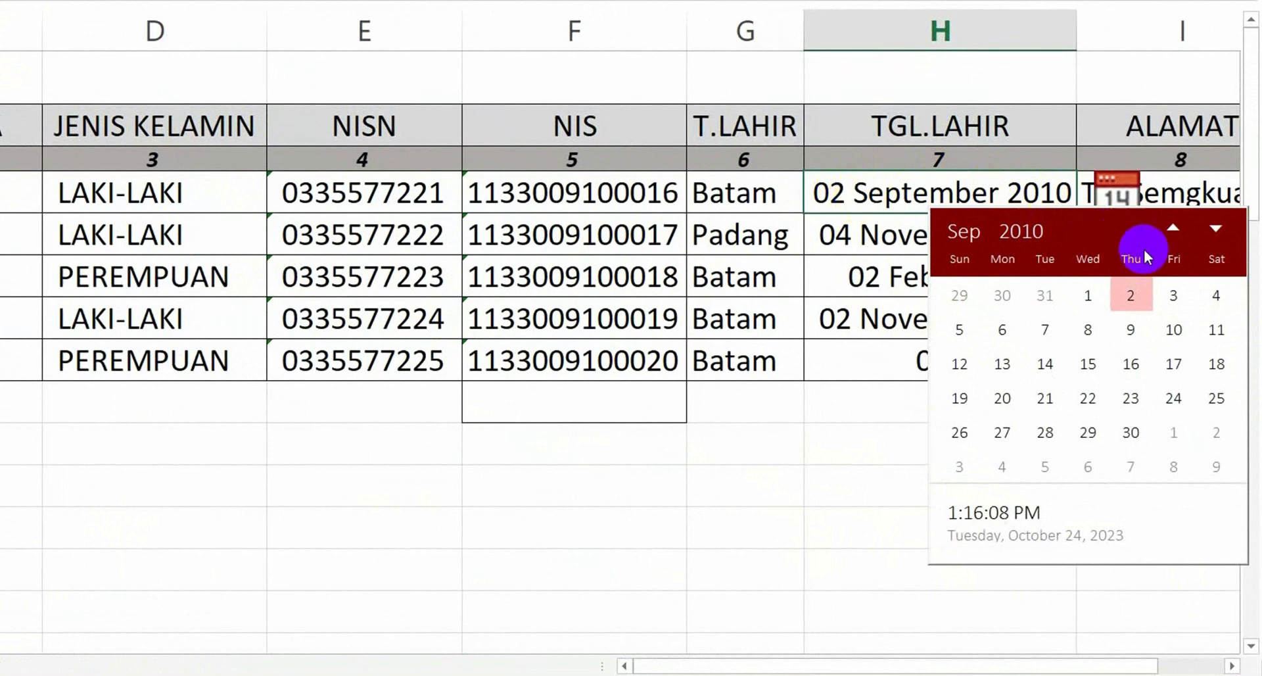
left_click(1174, 297)
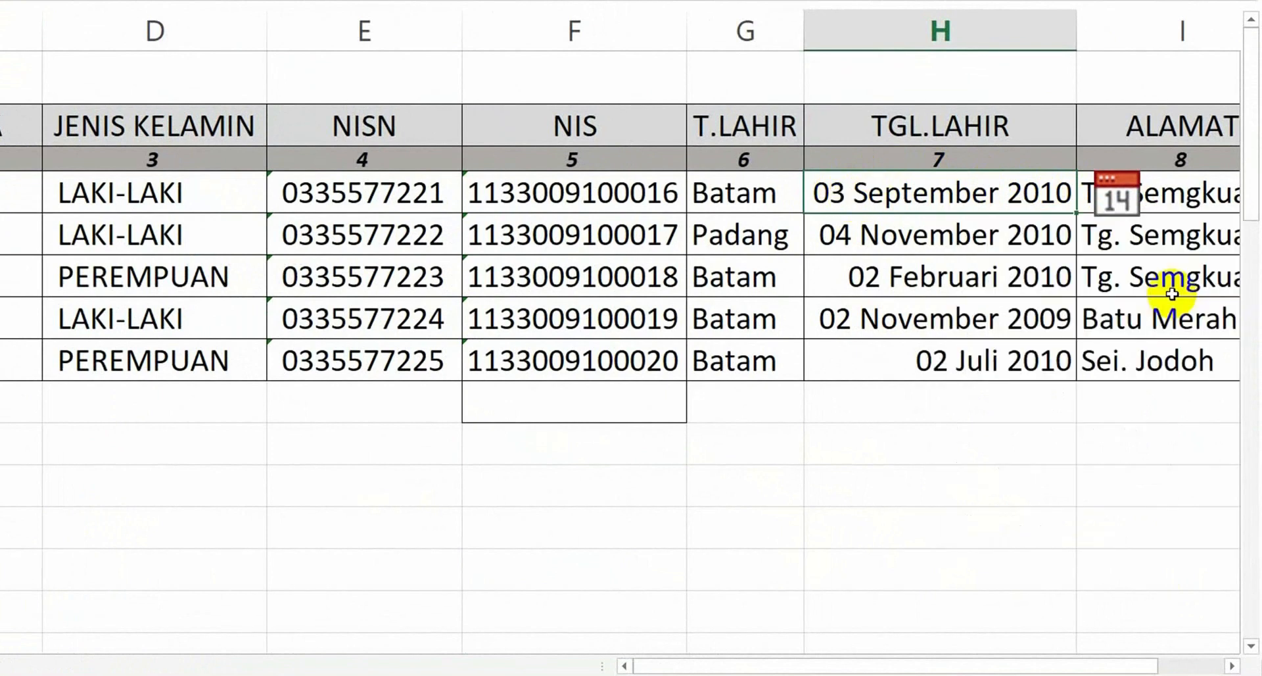
Move the first student's birth date one month later with the calendar picker, keeping the same day of the month
left_click(1113, 206)
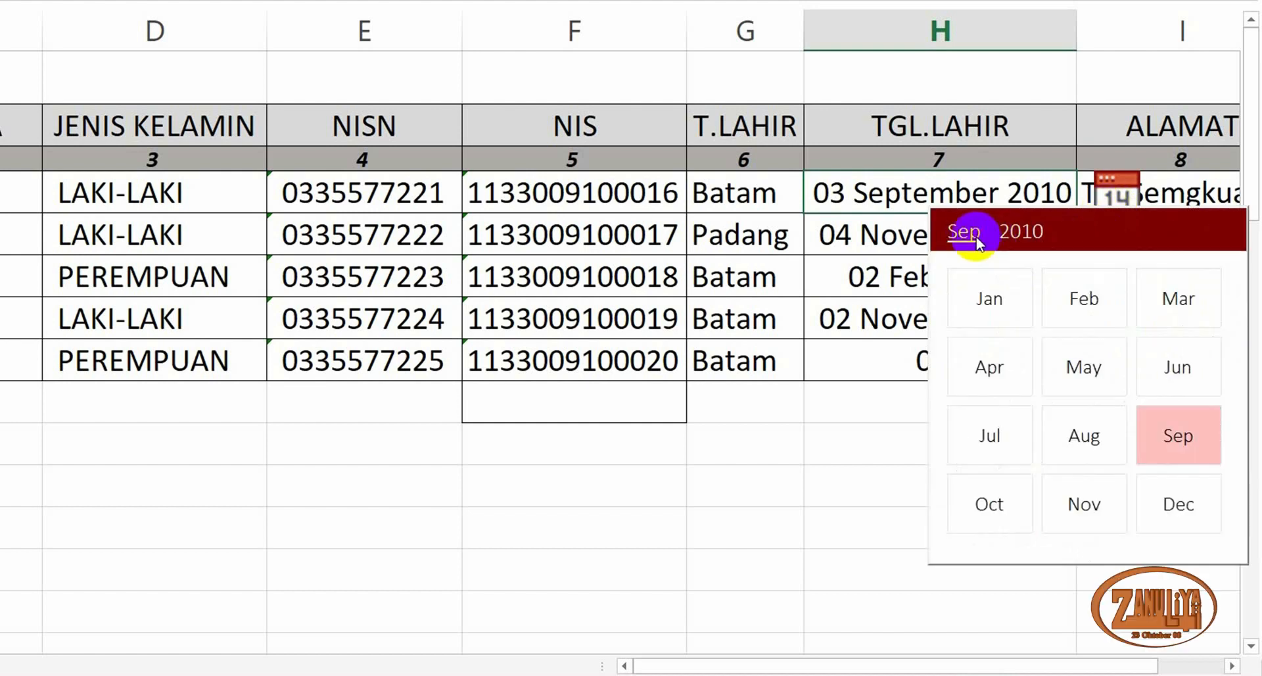
left_click(989, 506)
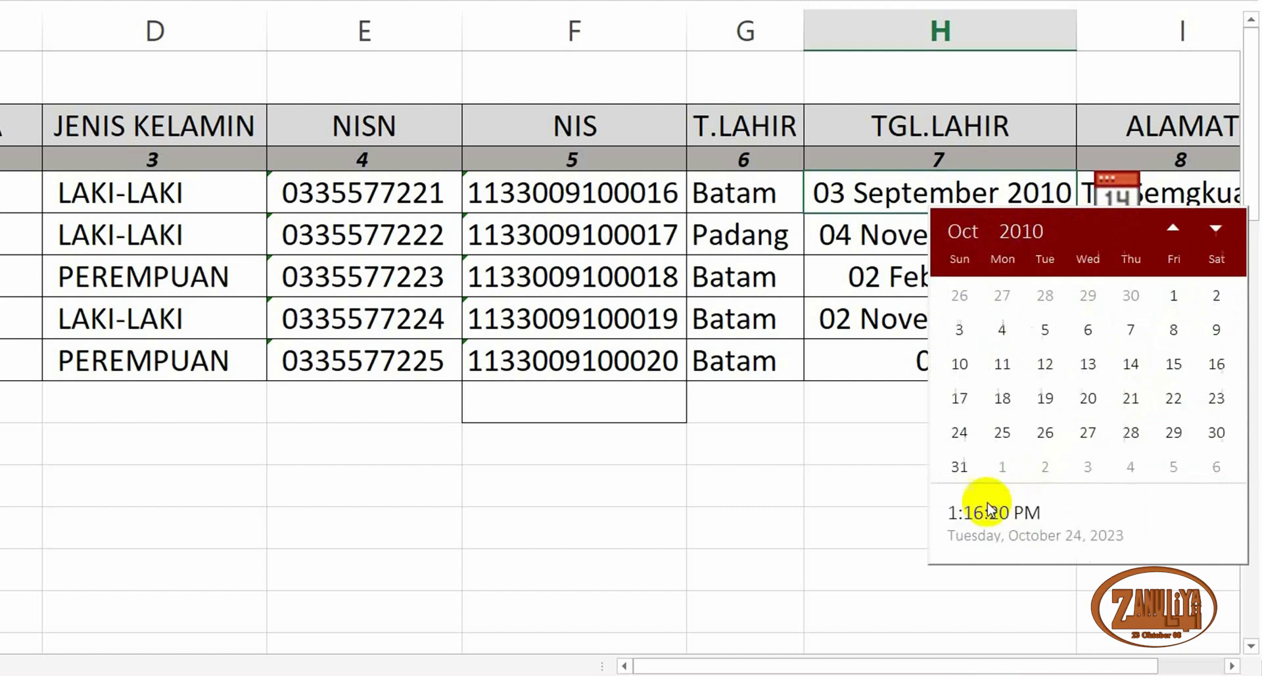
left_click(961, 332)
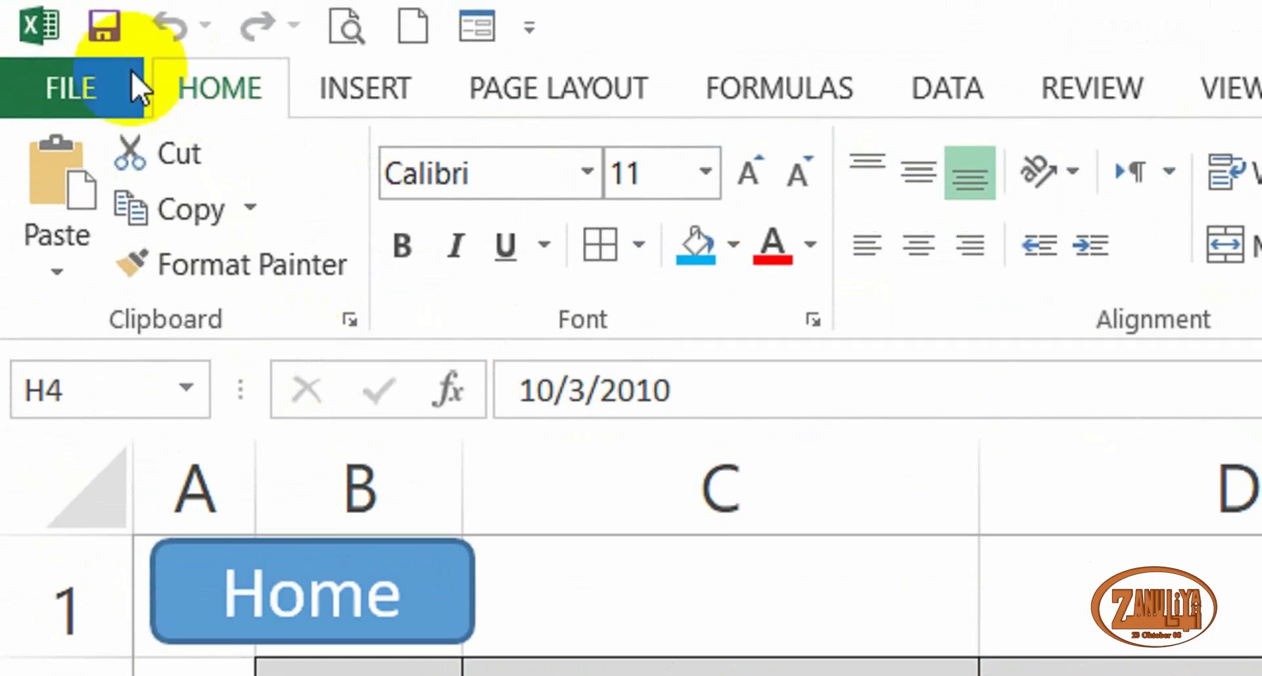
Disable the Zanuliyah_Kalender_2008 add-in in the list of available Excel add-ins
left_click(14, 32)
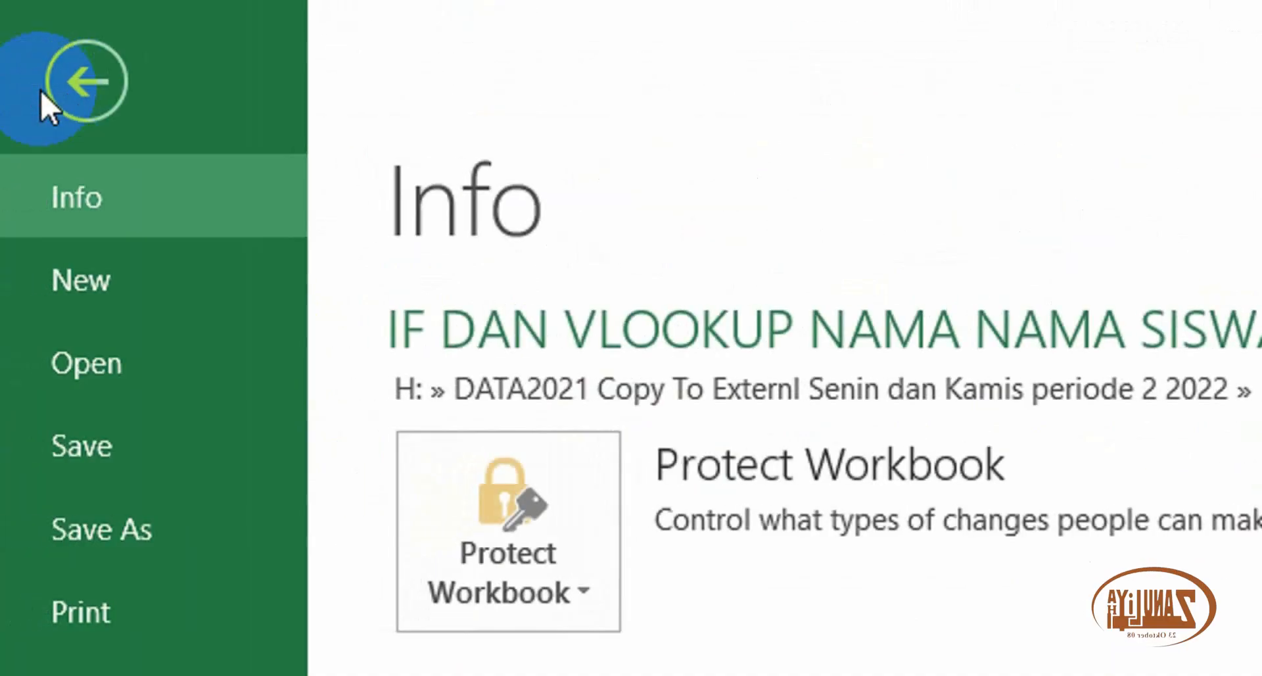
left_click(179, 569)
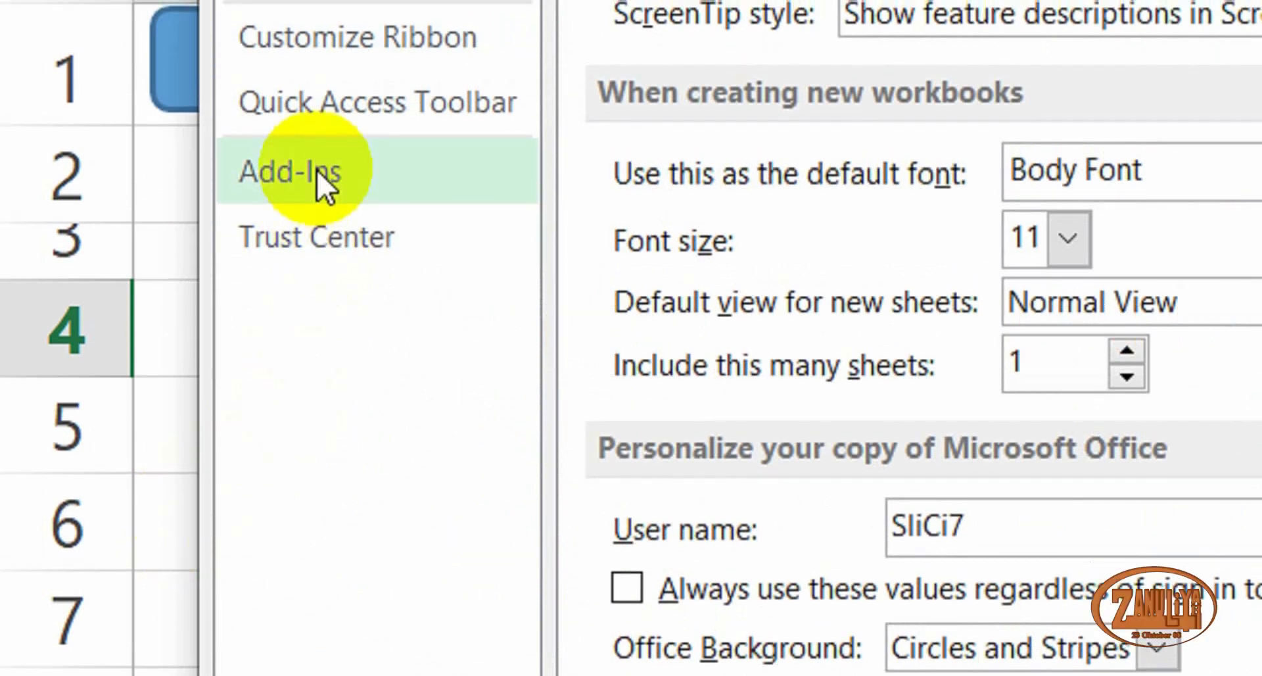
left_click(318, 171)
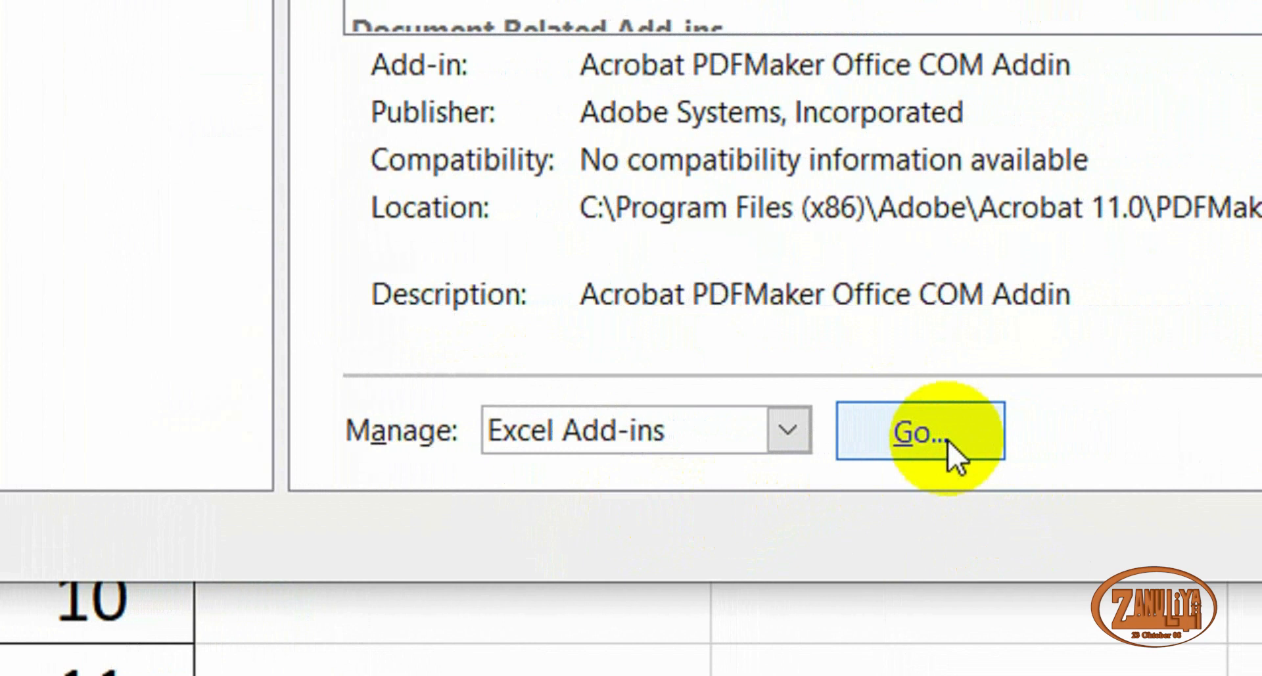
left_click(950, 437)
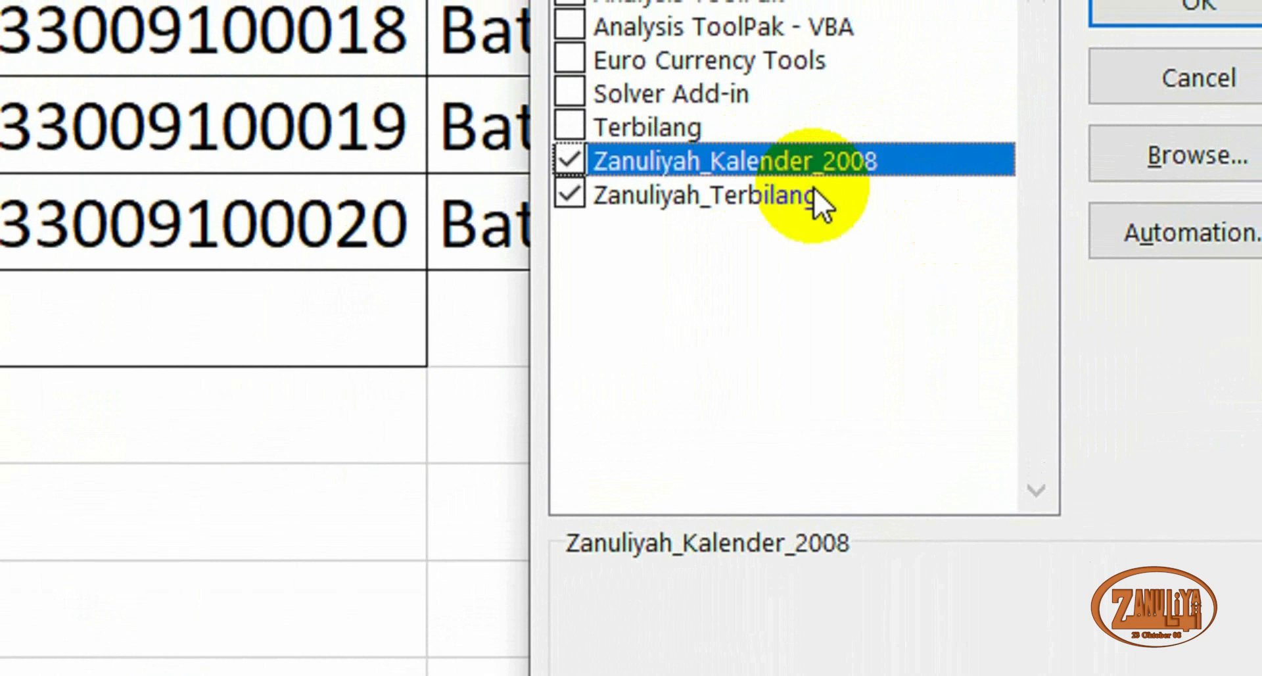
left_click(573, 165)
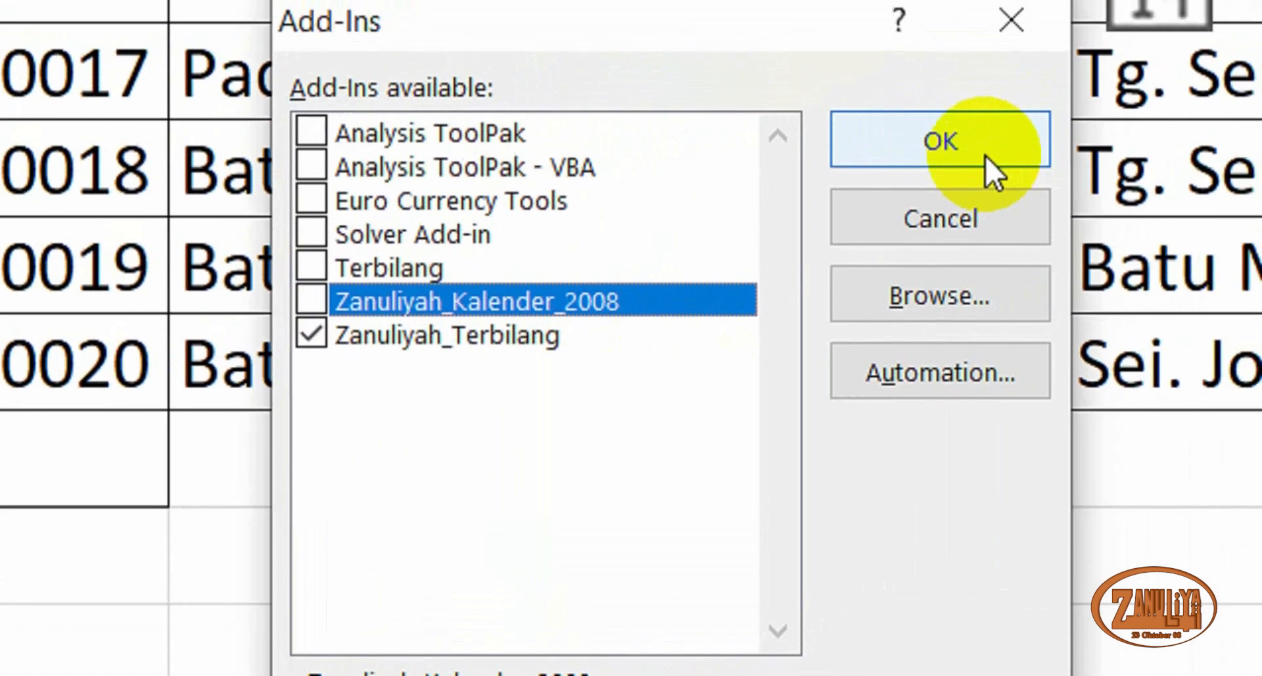
left_click(1072, 115)
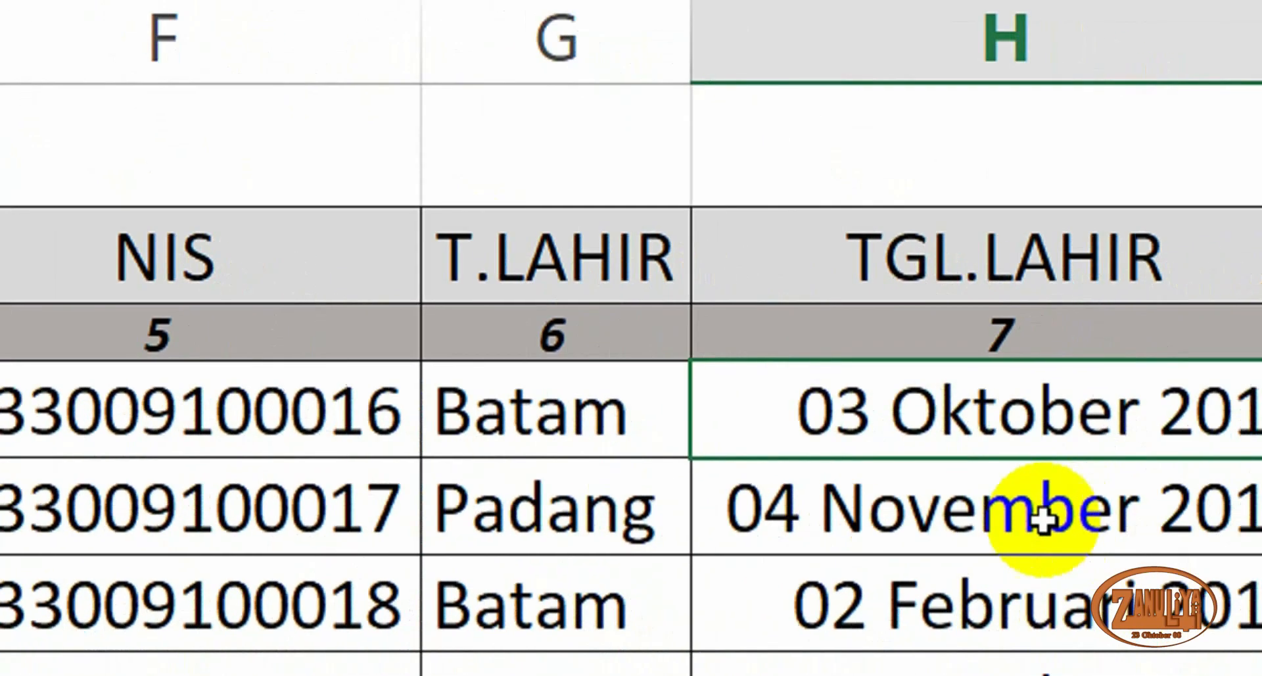
Check the birth date cells on KLS7 for the calendar picker with the add-in disabled, and view KLS8 and KLS9
left_click(1051, 519)
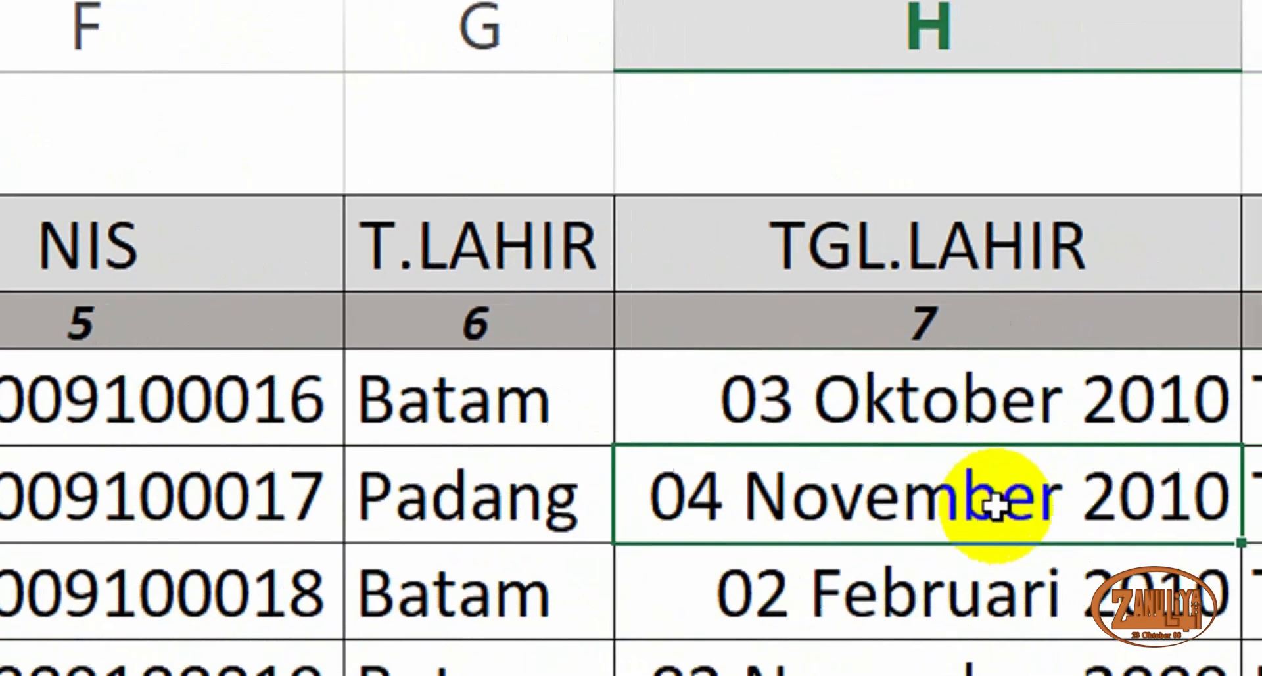
left_click(1162, 616)
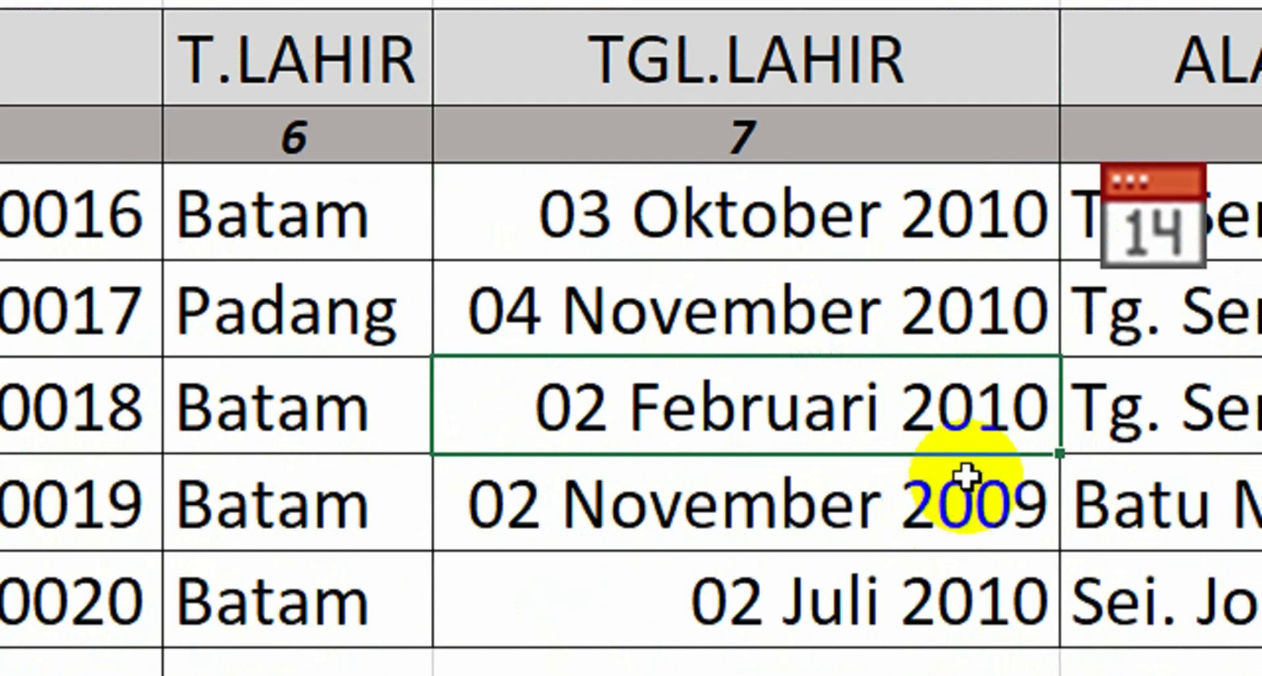
left_click(949, 234)
left_click(934, 408)
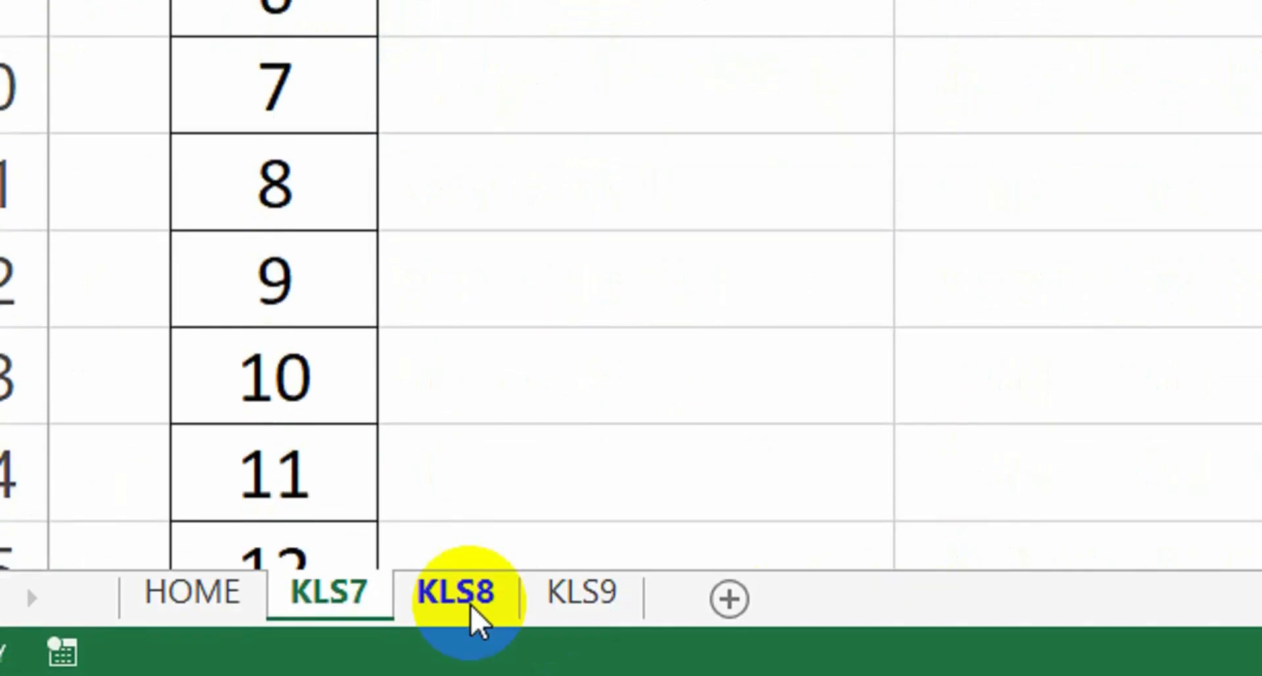
left_click(468, 595)
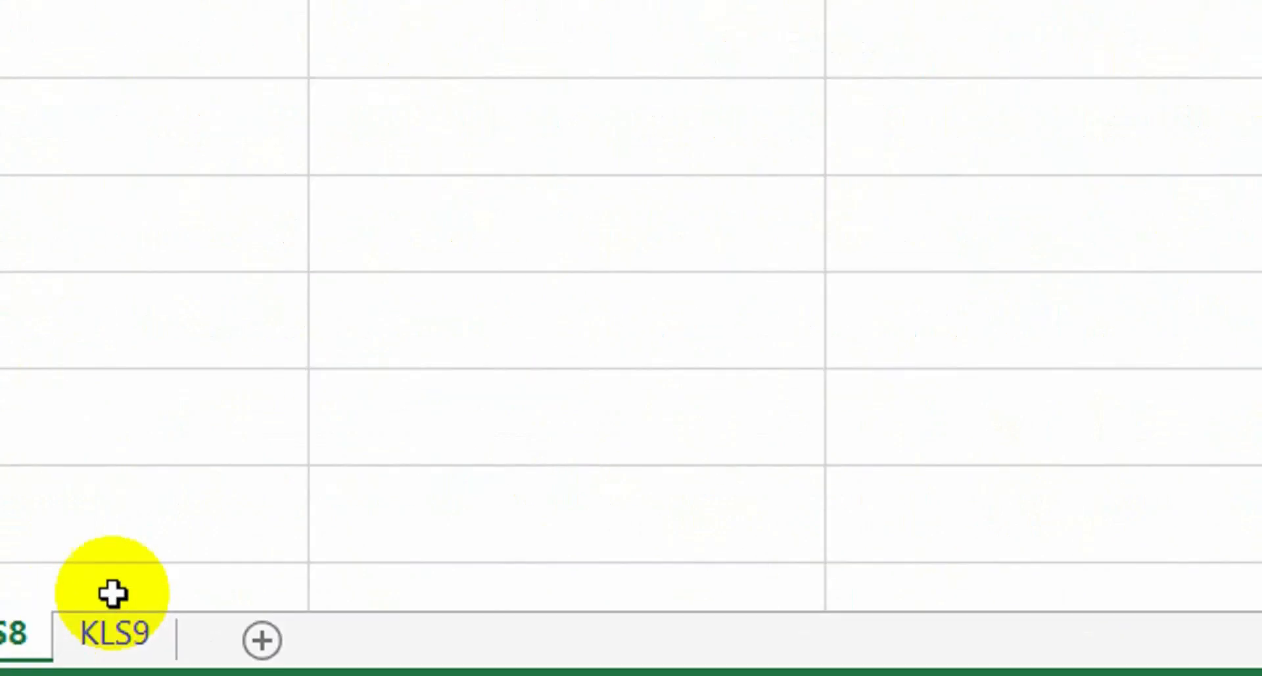
left_click(314, 589)
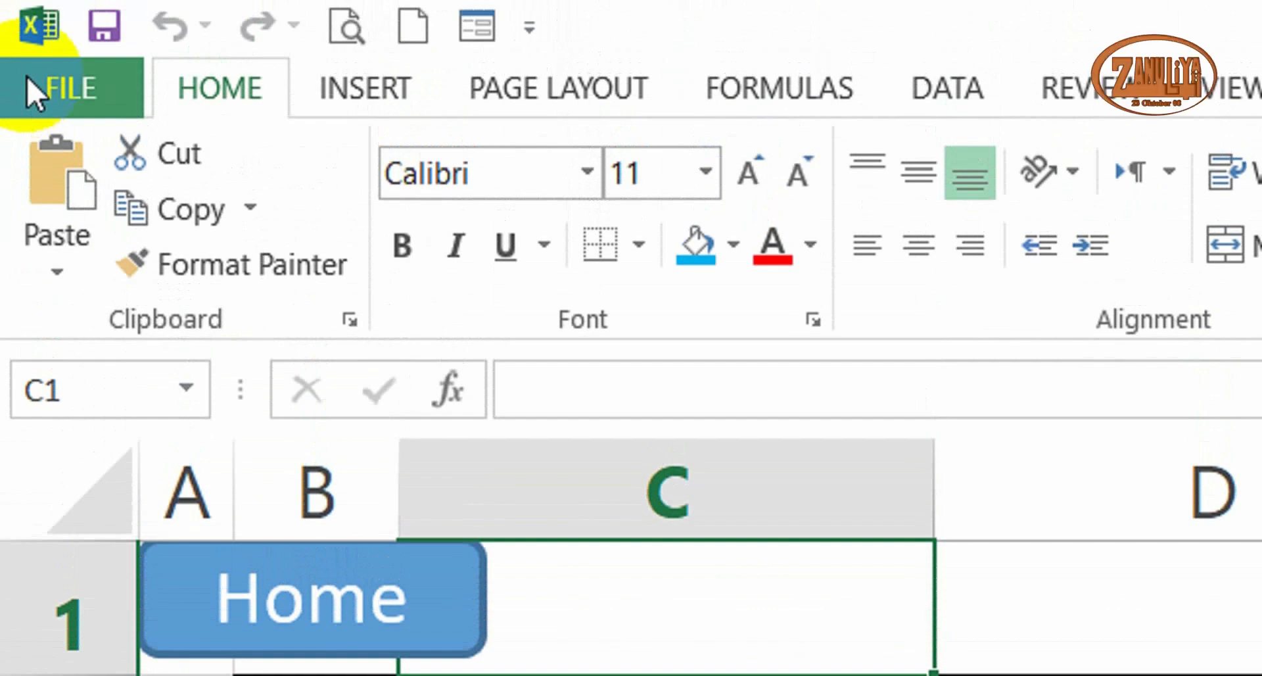
Try to load the Zanuliyah_Kalender_2008 add-in from its file in File untuk Video Youtube, declining to replace the existing copy
left_click(27, 78)
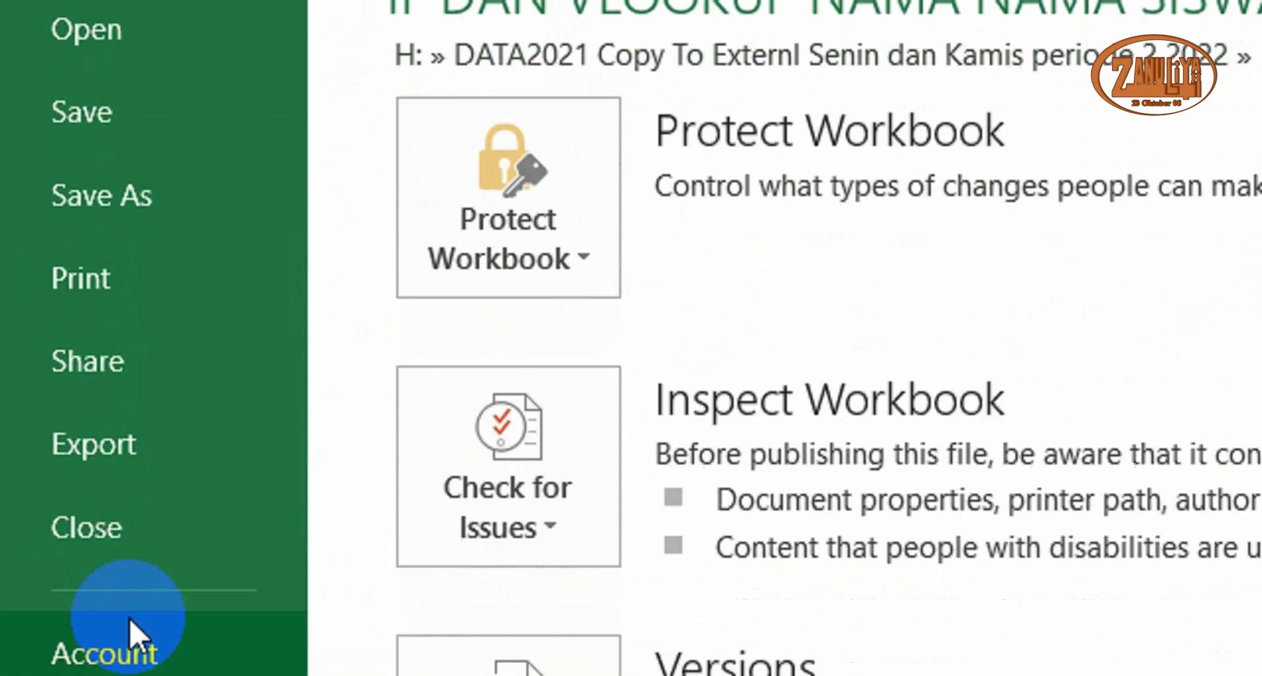
left_click(142, 512)
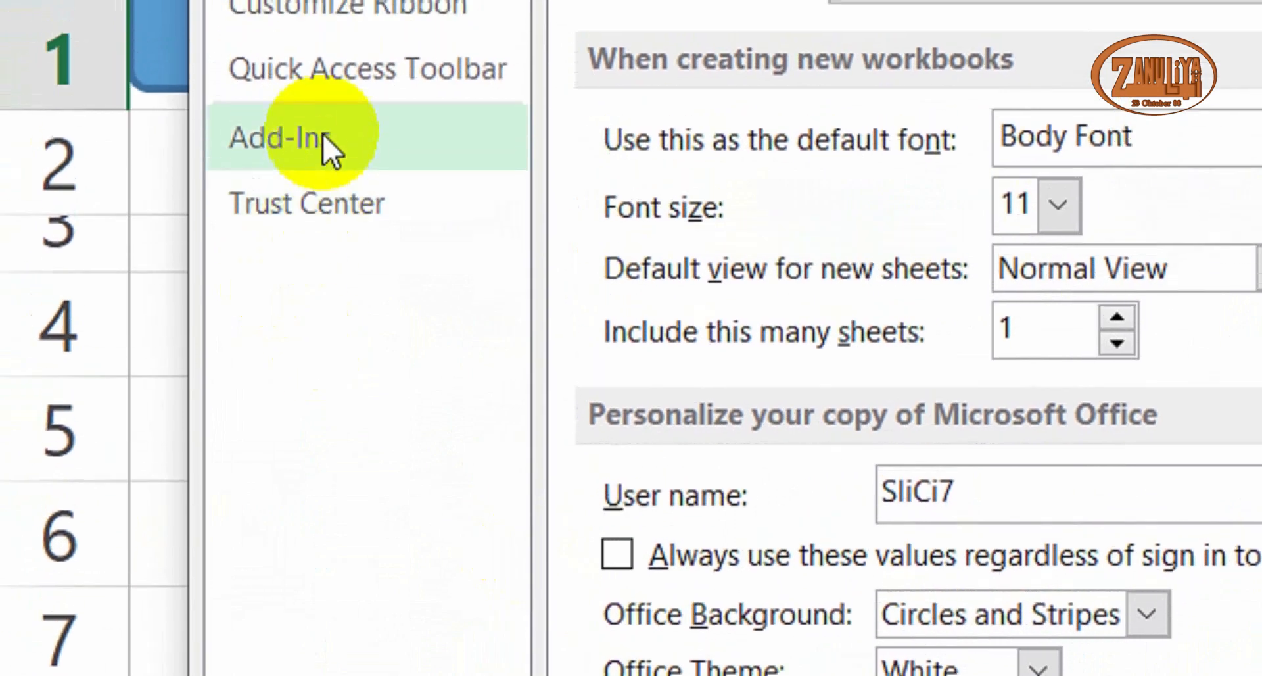
left_click(325, 98)
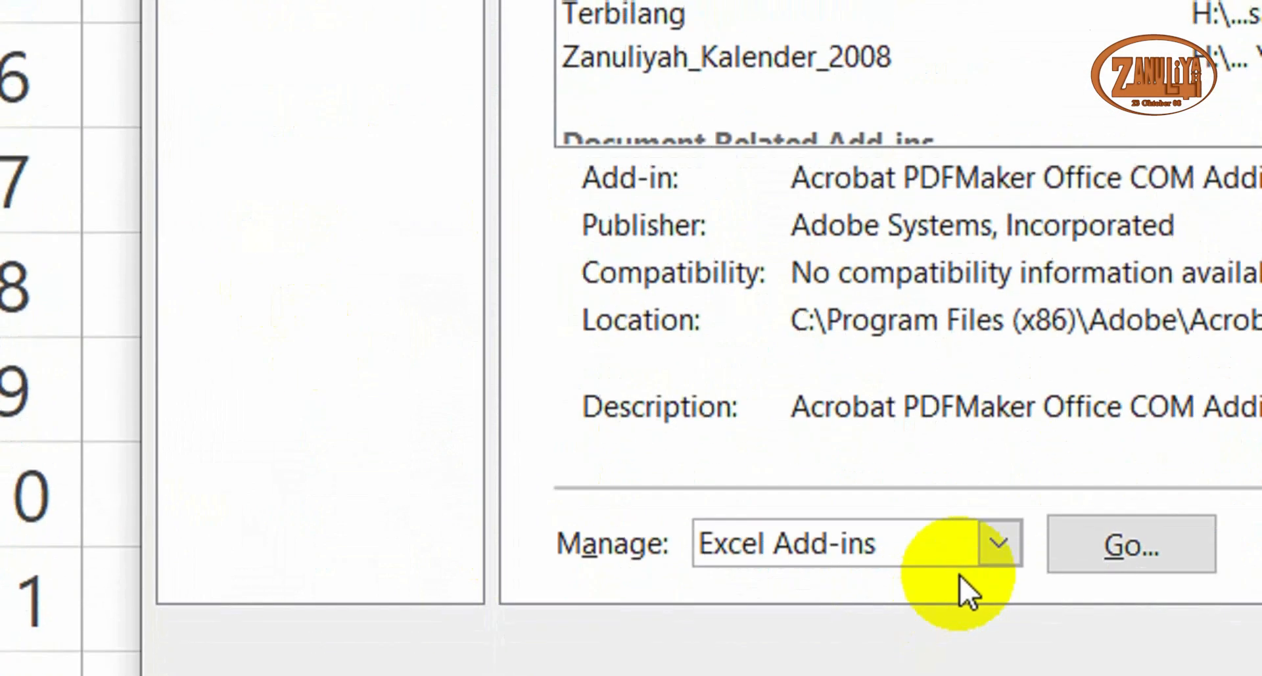
left_click(1143, 547)
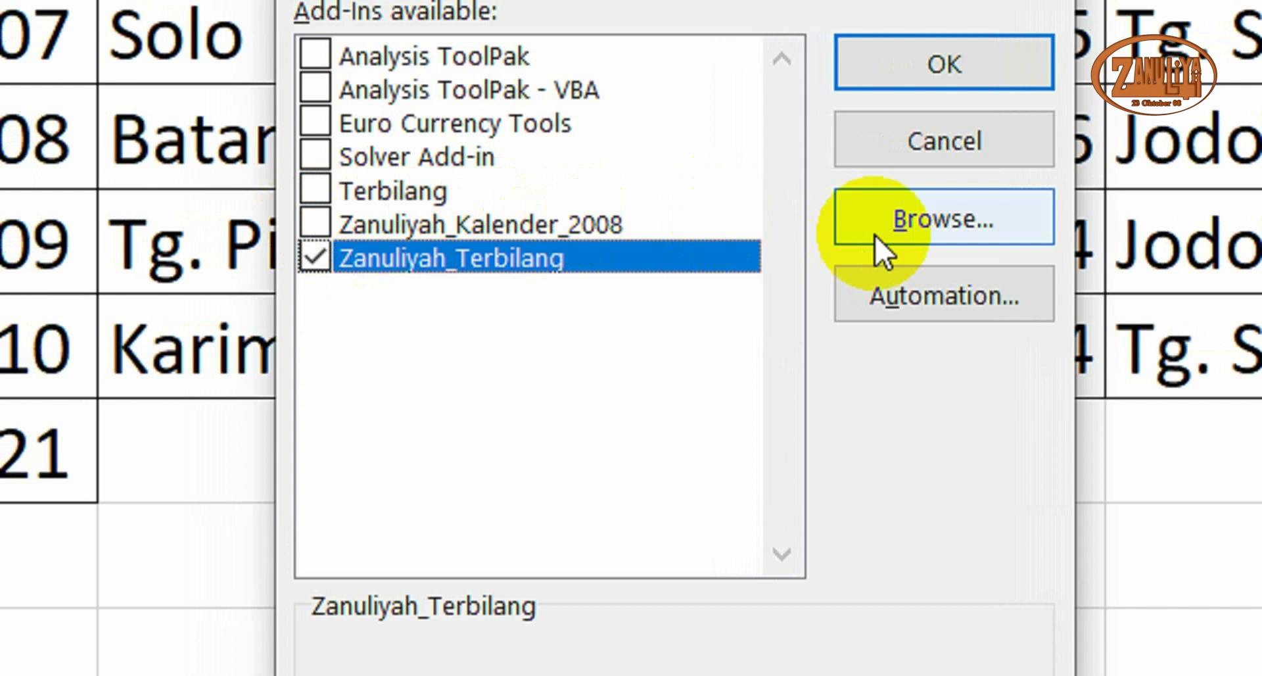
left_click(943, 230)
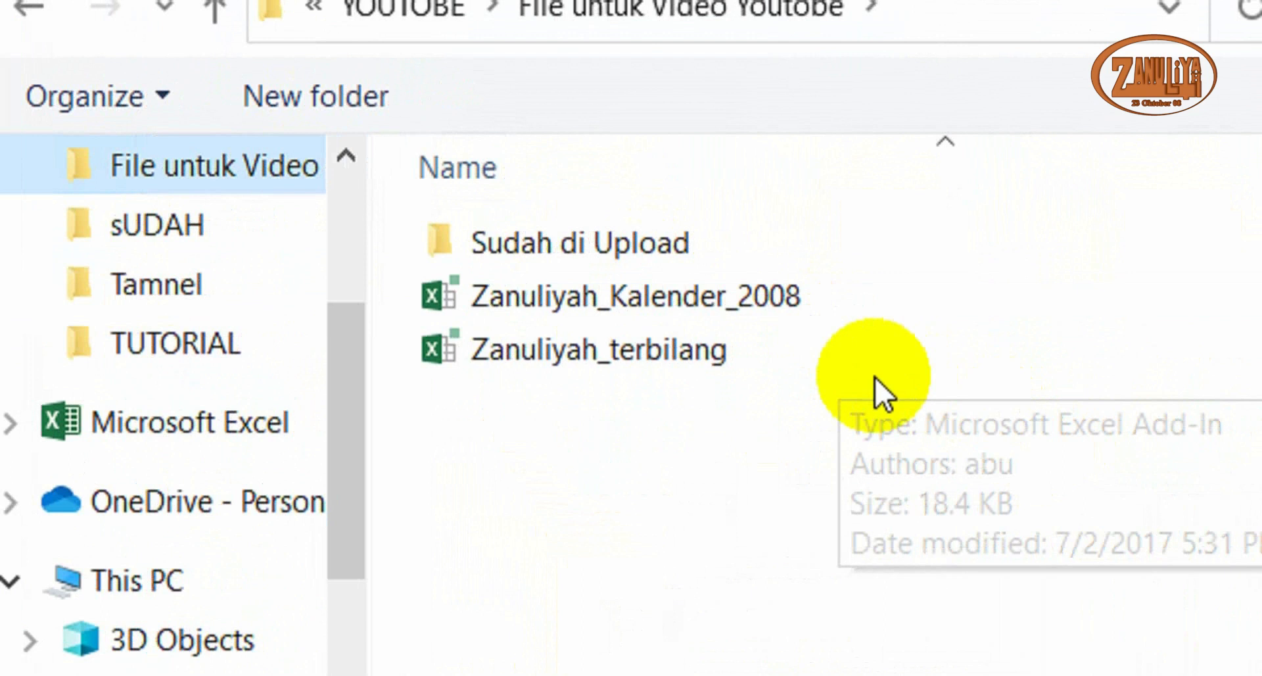
left_click(715, 297)
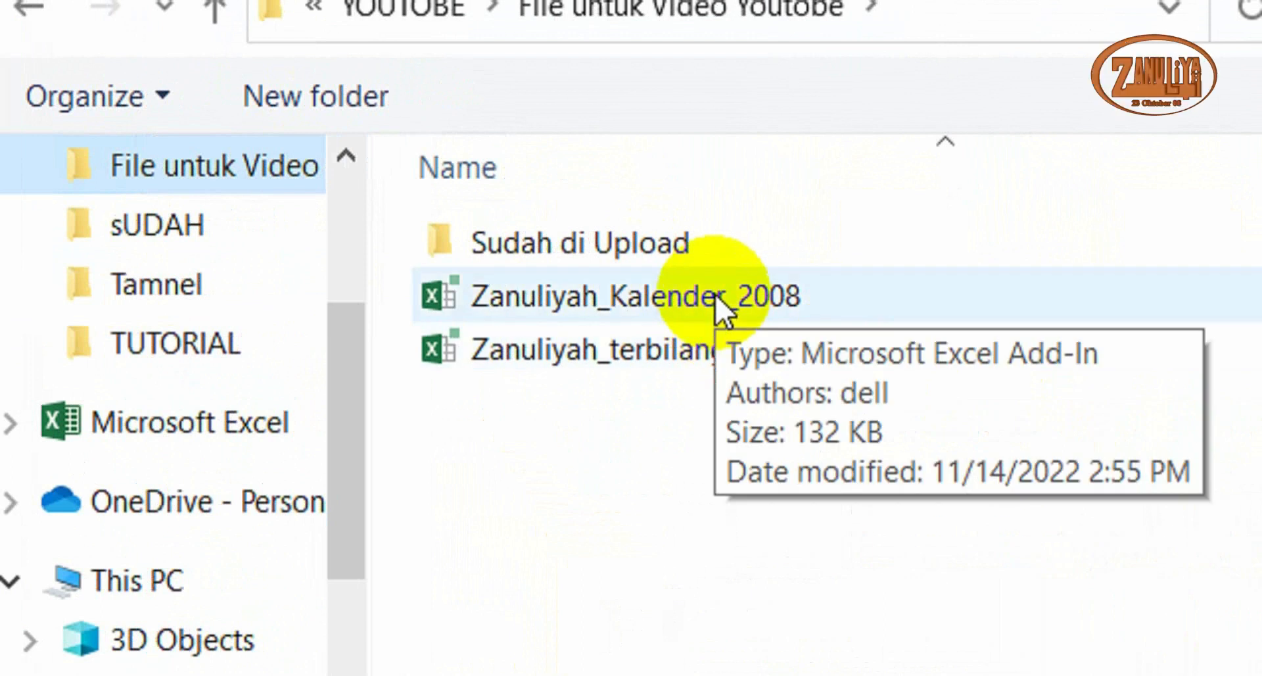
left_click(715, 295)
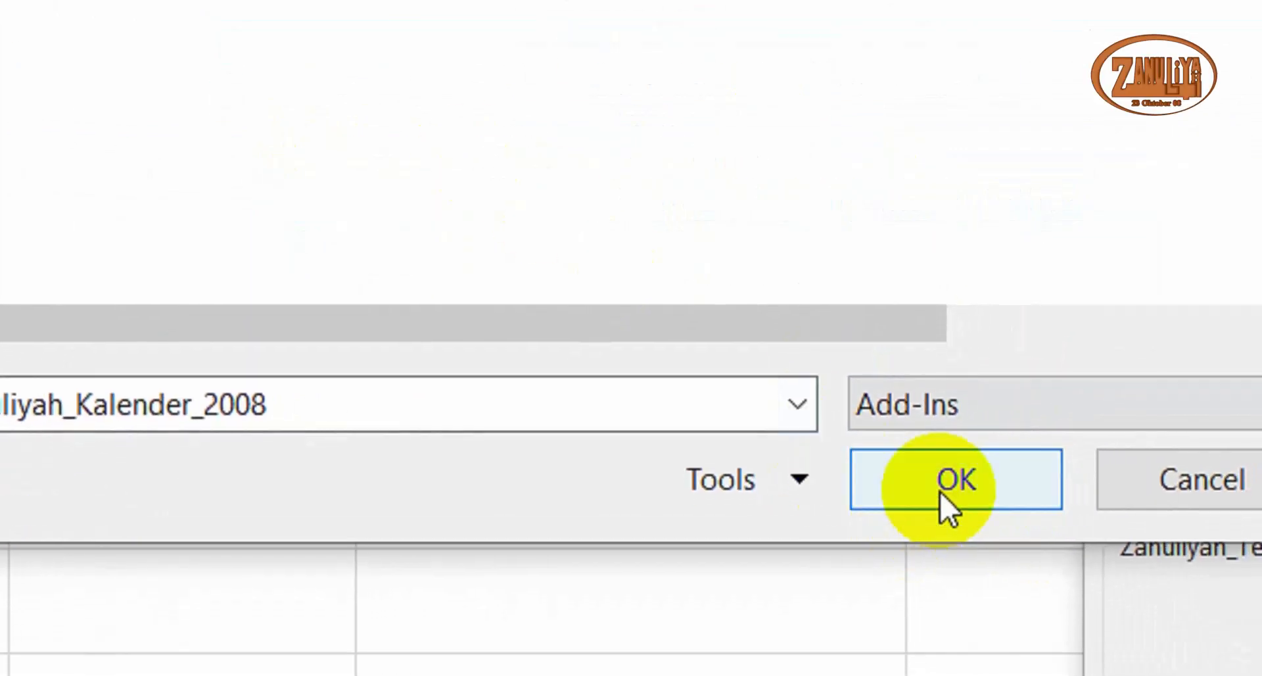
left_click(940, 492)
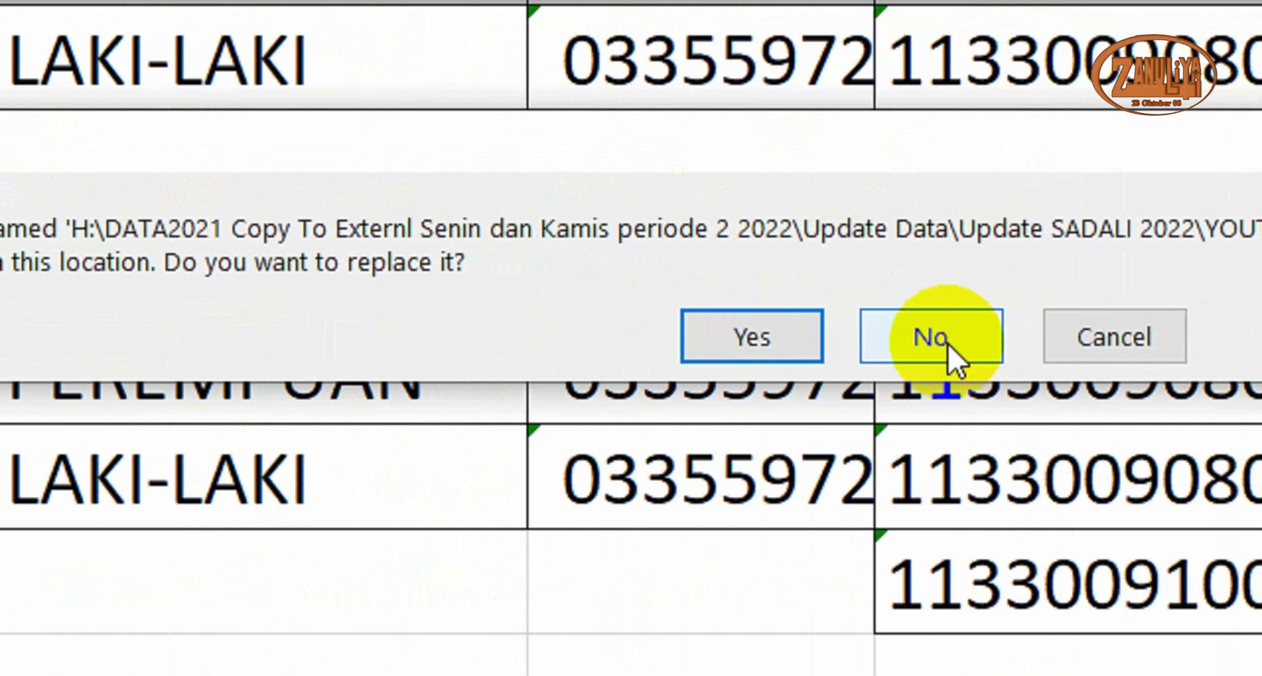
left_click(948, 344)
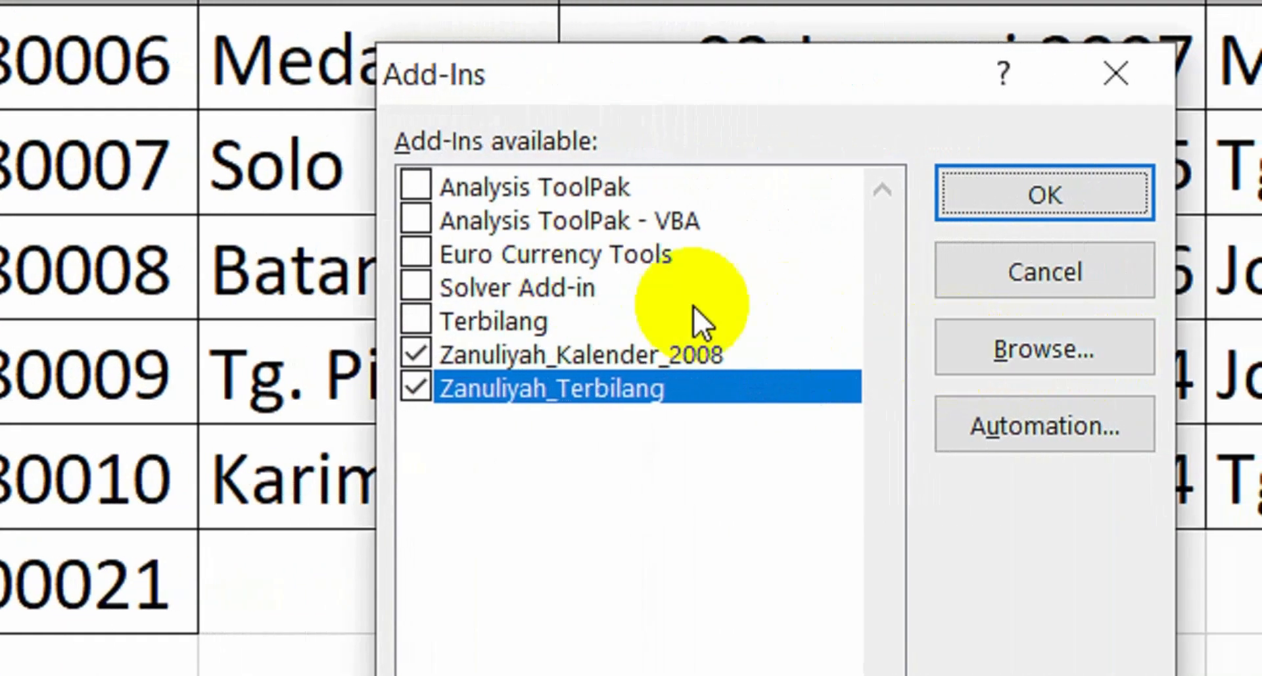
left_click(960, 278)
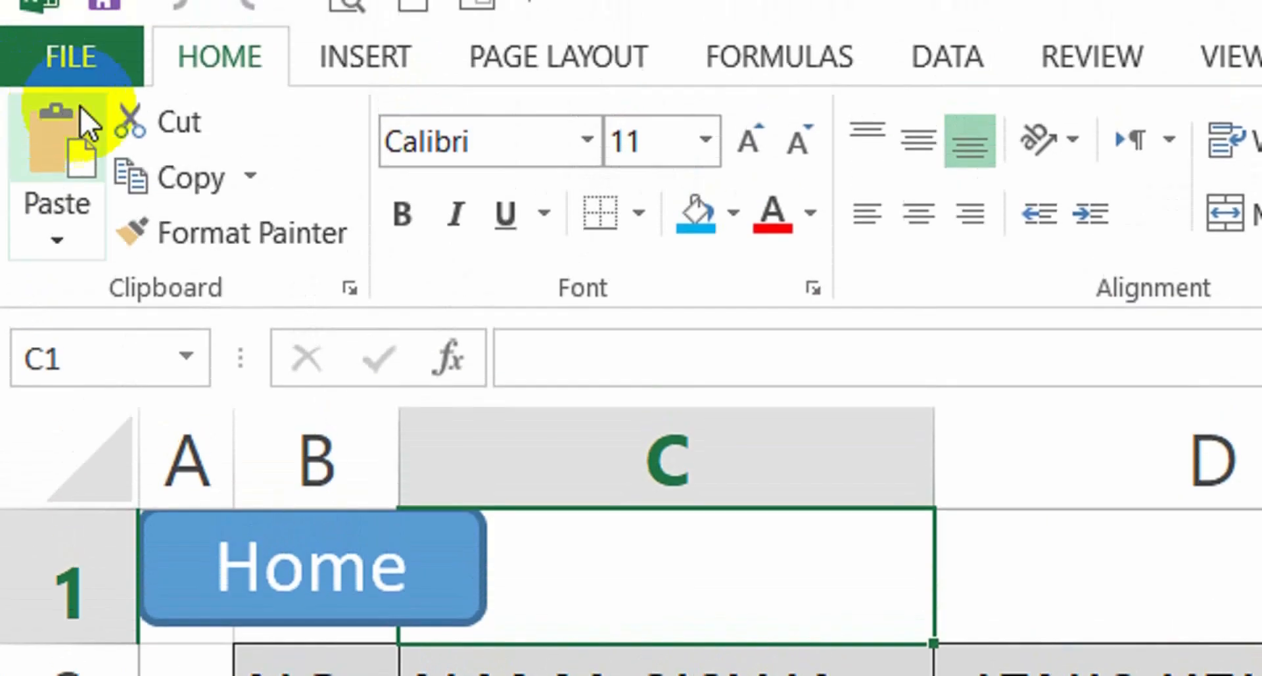
Enable the Zanuliyah_Kalender_2008 add-in in the list of available Excel add-ins
left_click(98, 73)
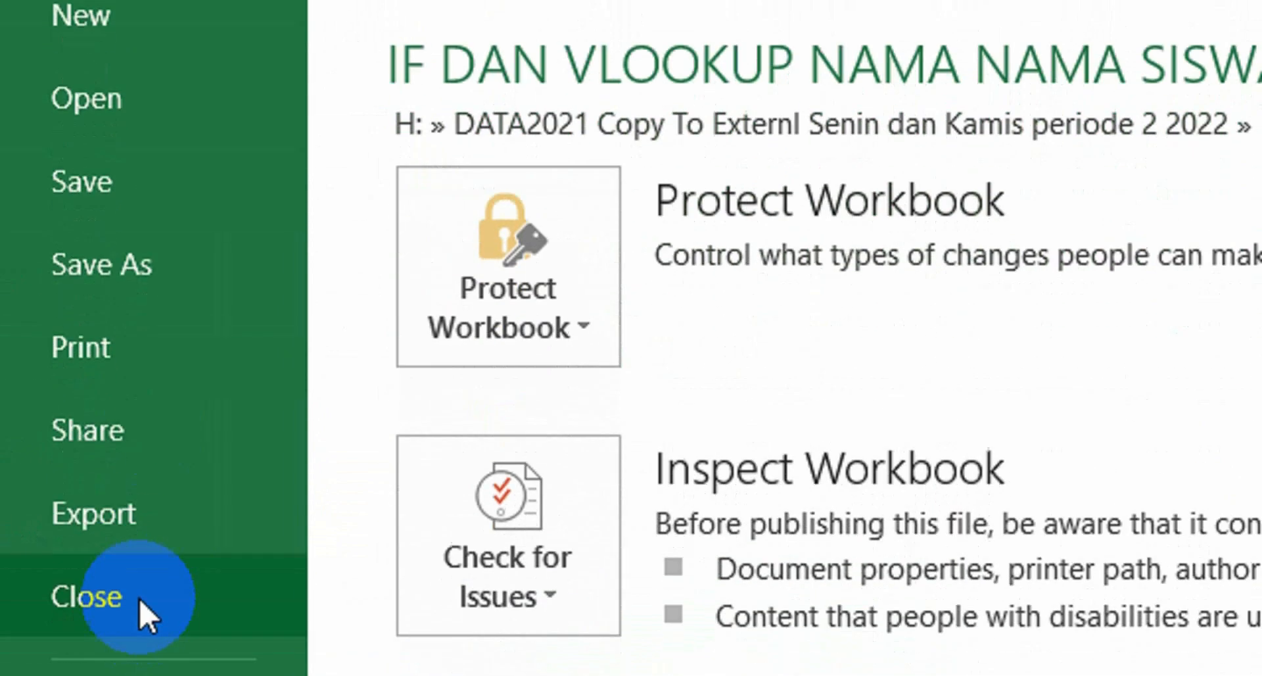
left_click(160, 572)
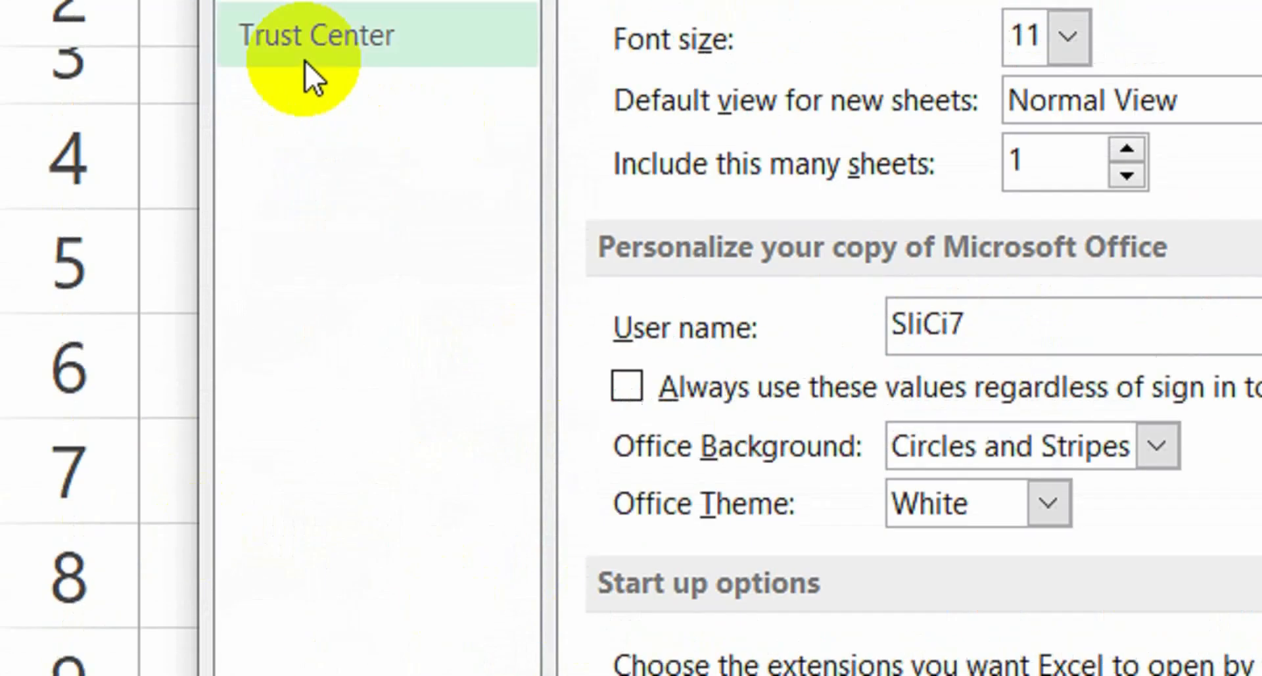
left_click(307, 164)
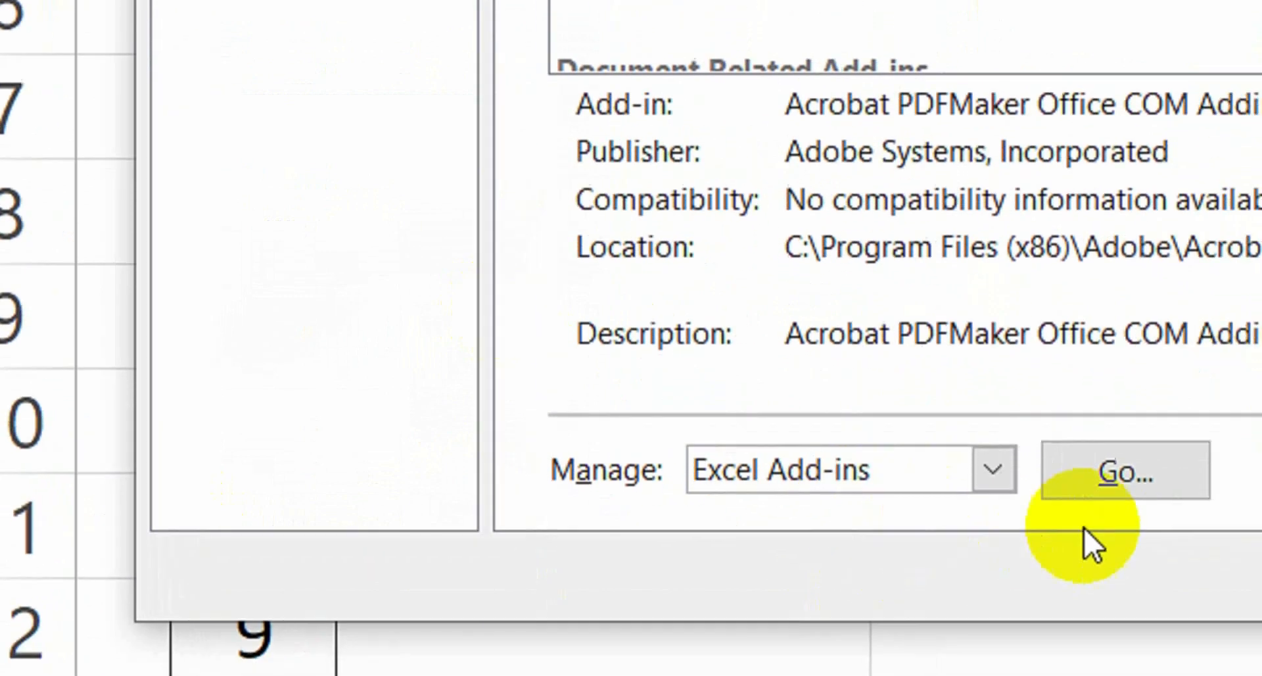
left_click(1111, 489)
left_click(1171, 171)
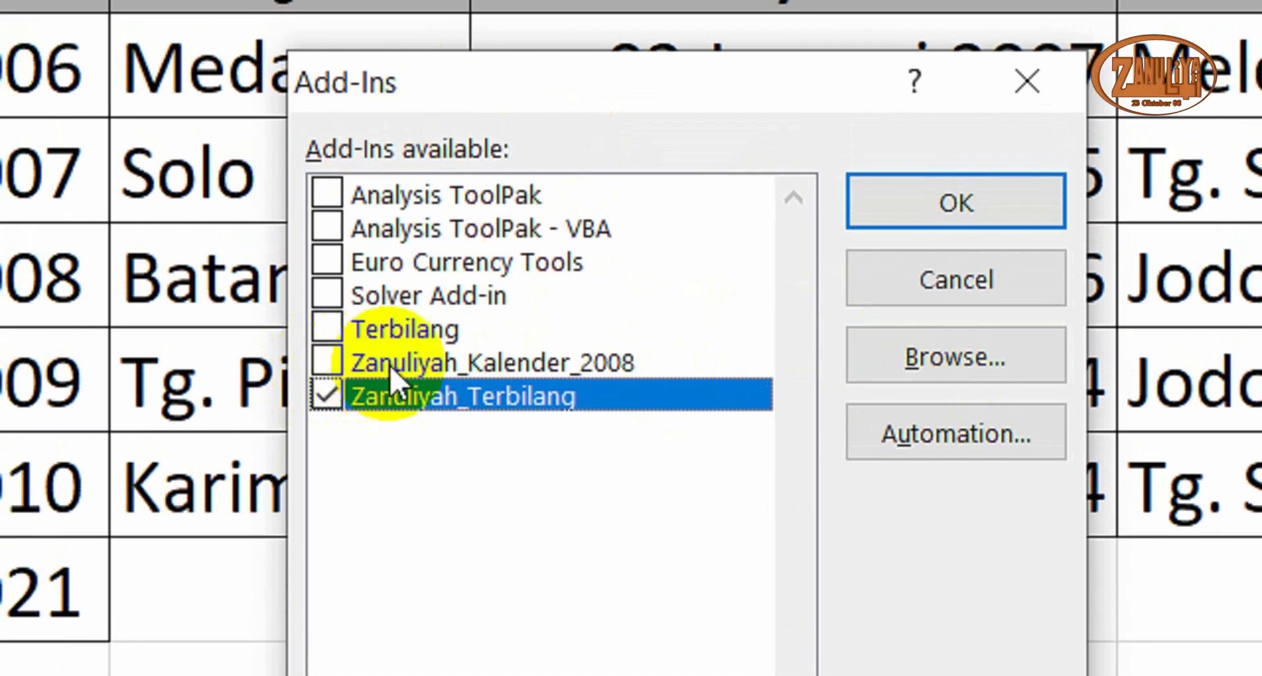
left_click(331, 365)
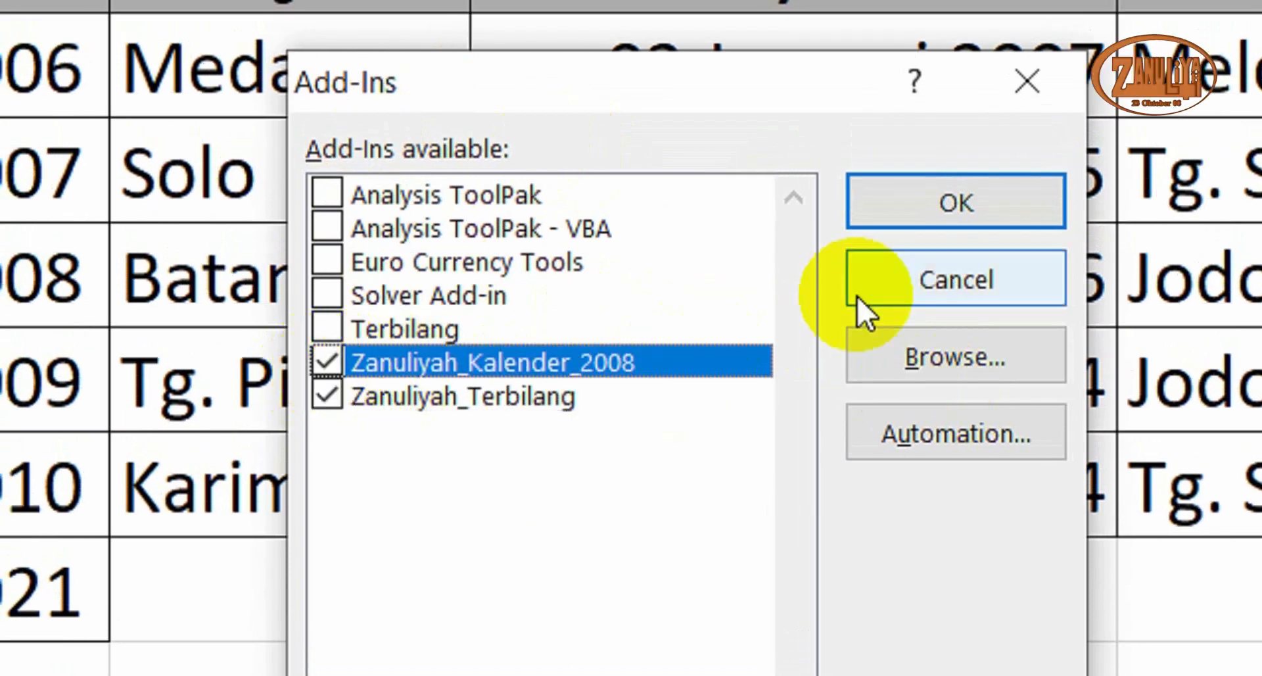
left_click(909, 210)
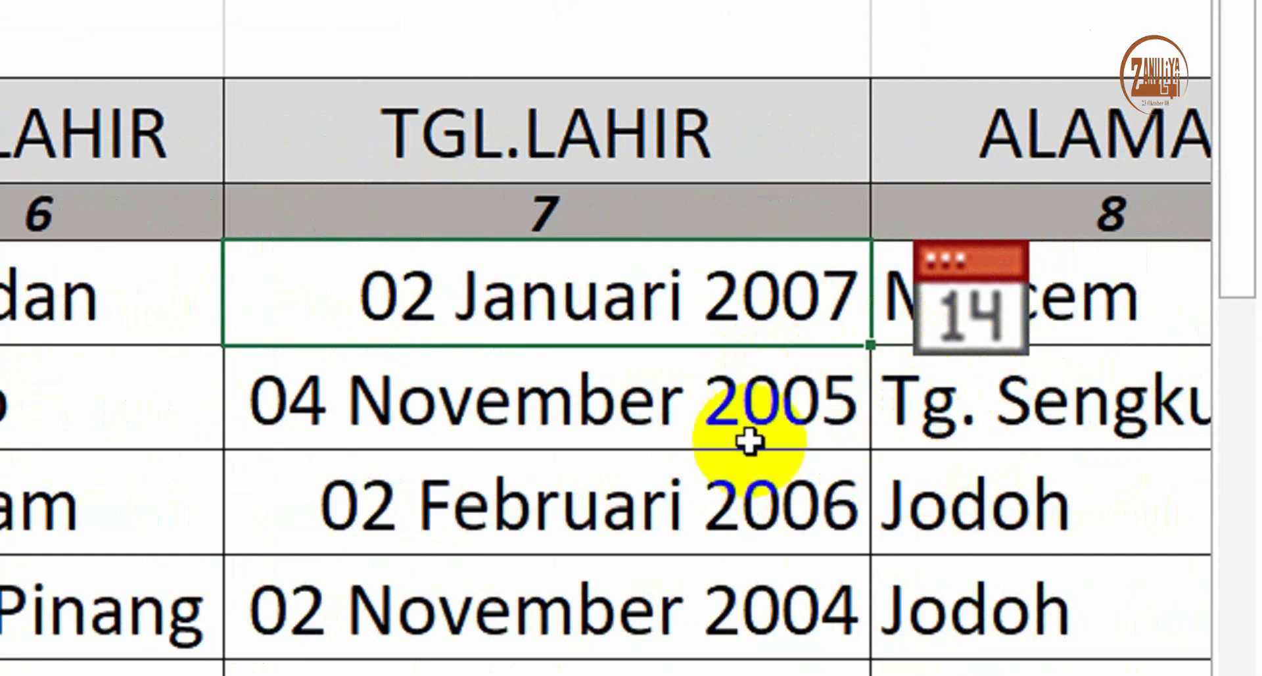
Check the calendar picker beside the second, third and fourth students' birth dates on KLS9
left_click(738, 402)
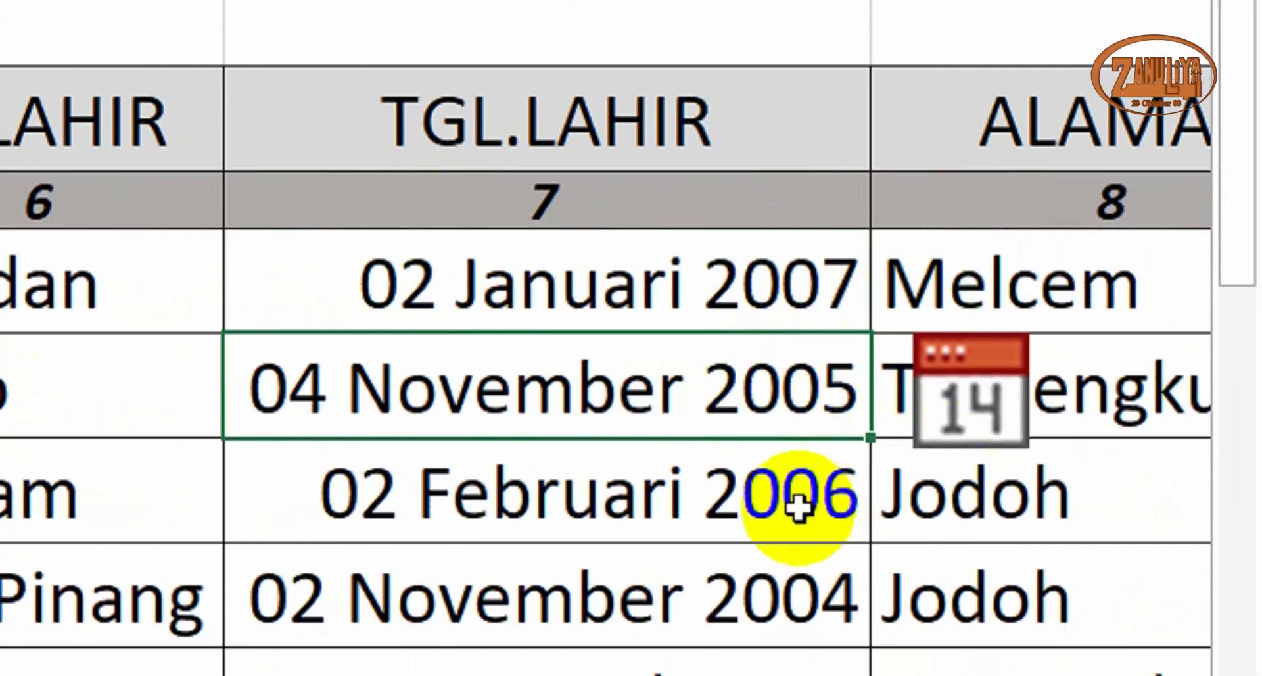
left_click(798, 506)
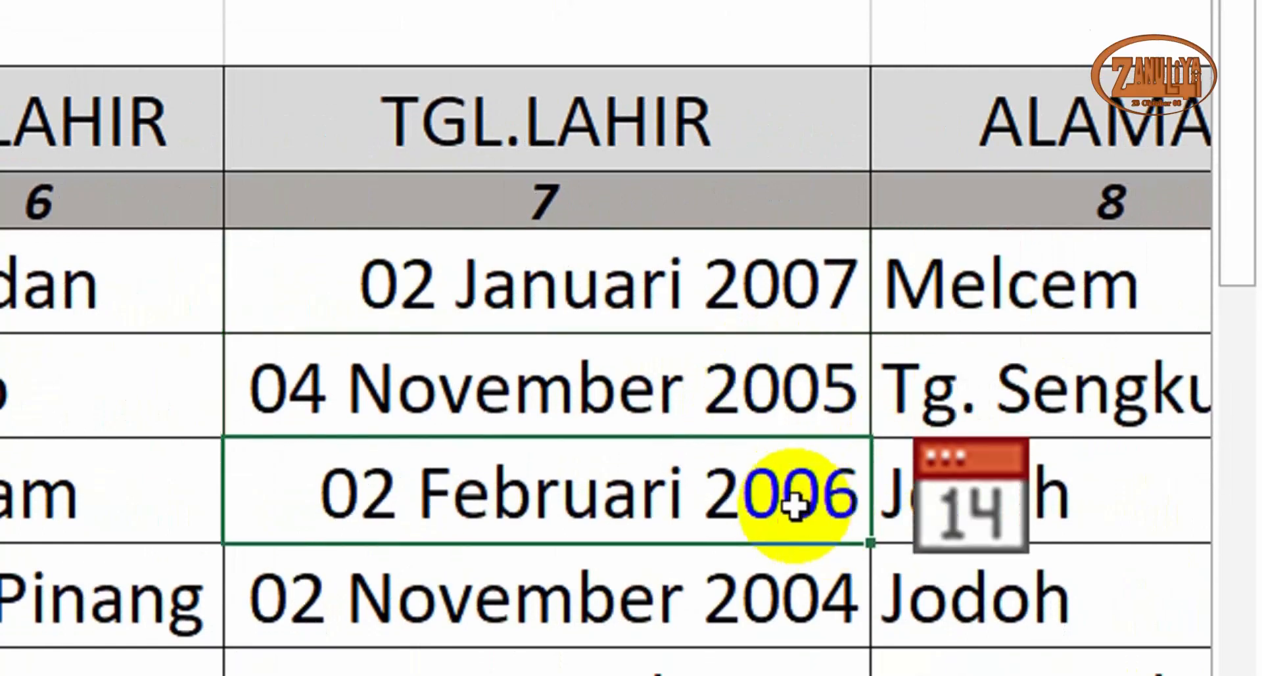
left_click(797, 595)
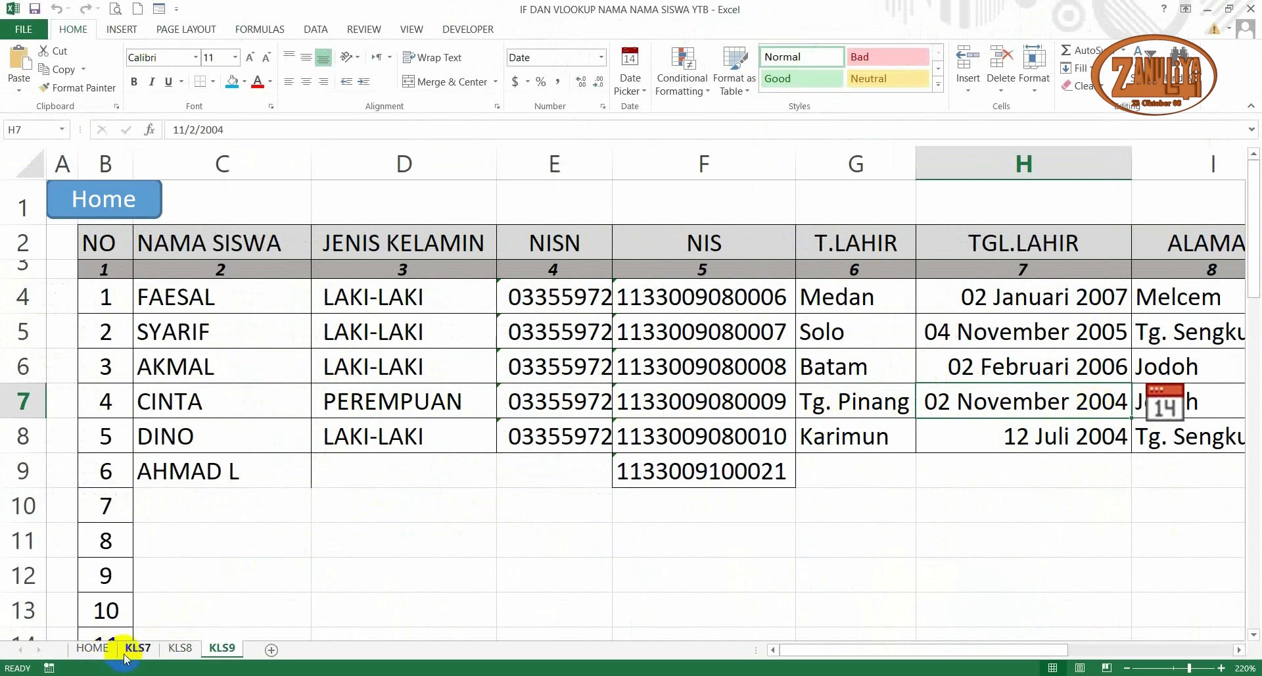
Follow the Home link, look through the KLS7, KLS8 and KLS9 sheets, and return to HOME
left_click(102, 204)
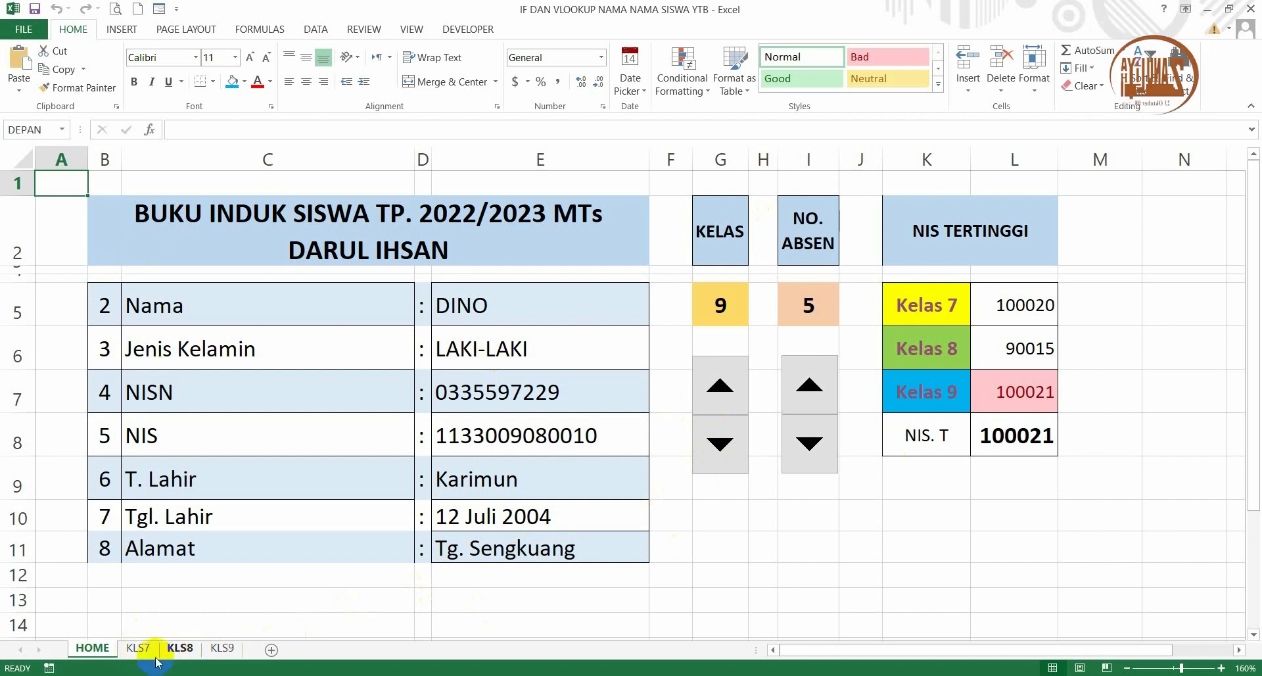
left_click(138, 647)
left_click(179, 647)
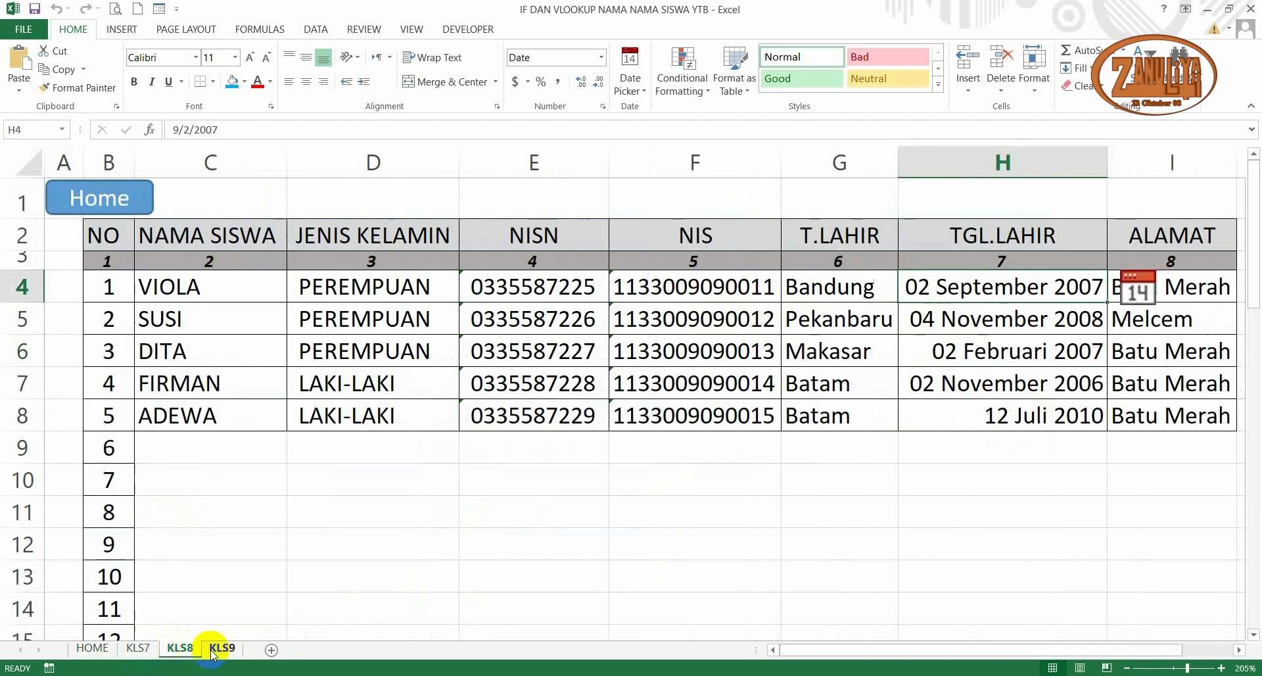
left_click(213, 649)
left_click(146, 652)
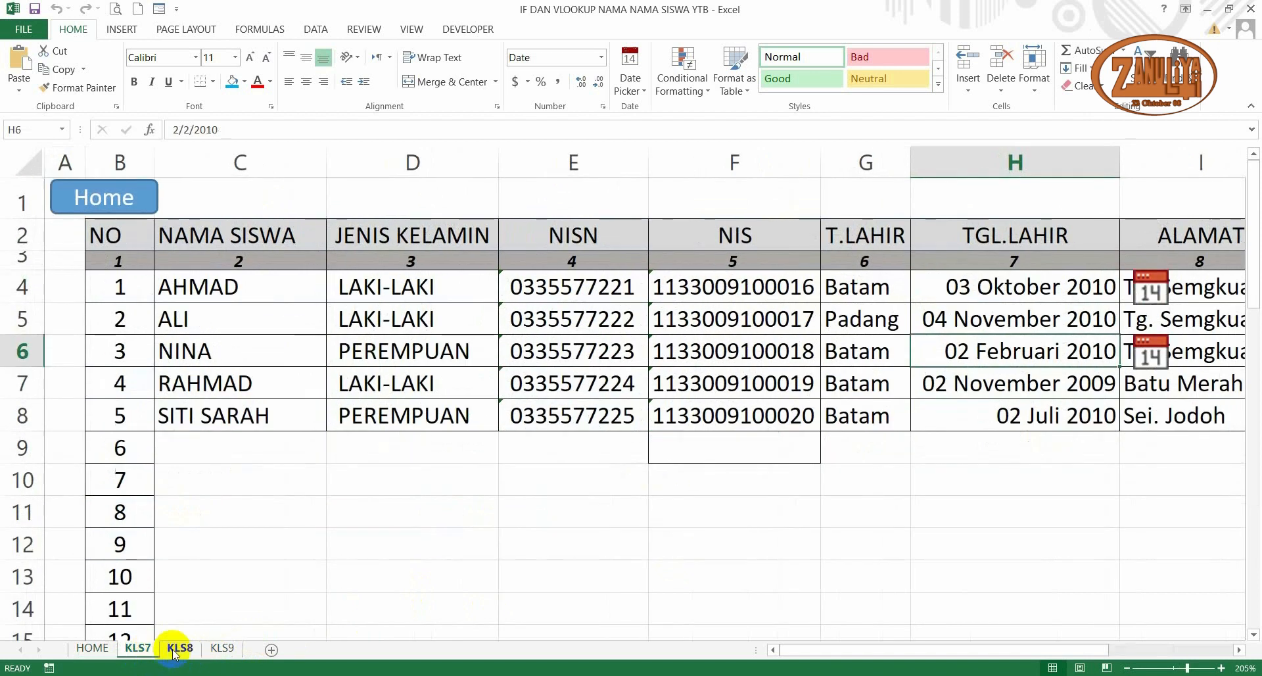
left_click(179, 649)
left_click(221, 649)
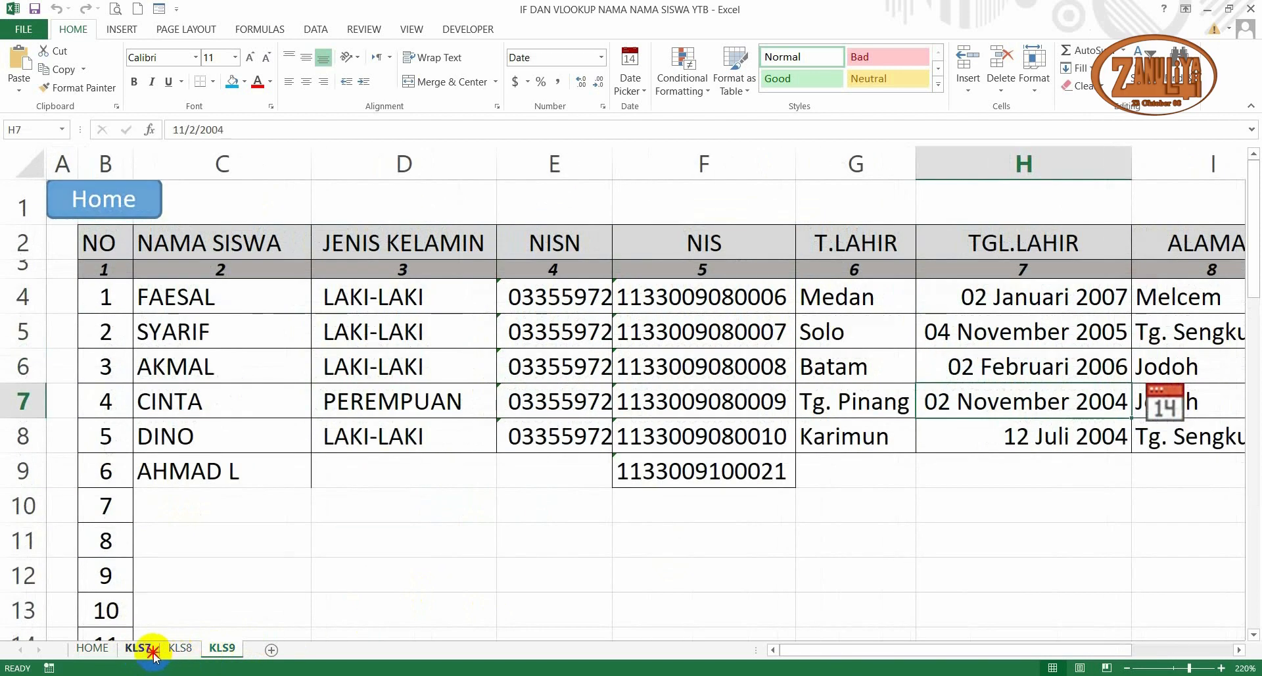
left_click(151, 651)
left_click(90, 648)
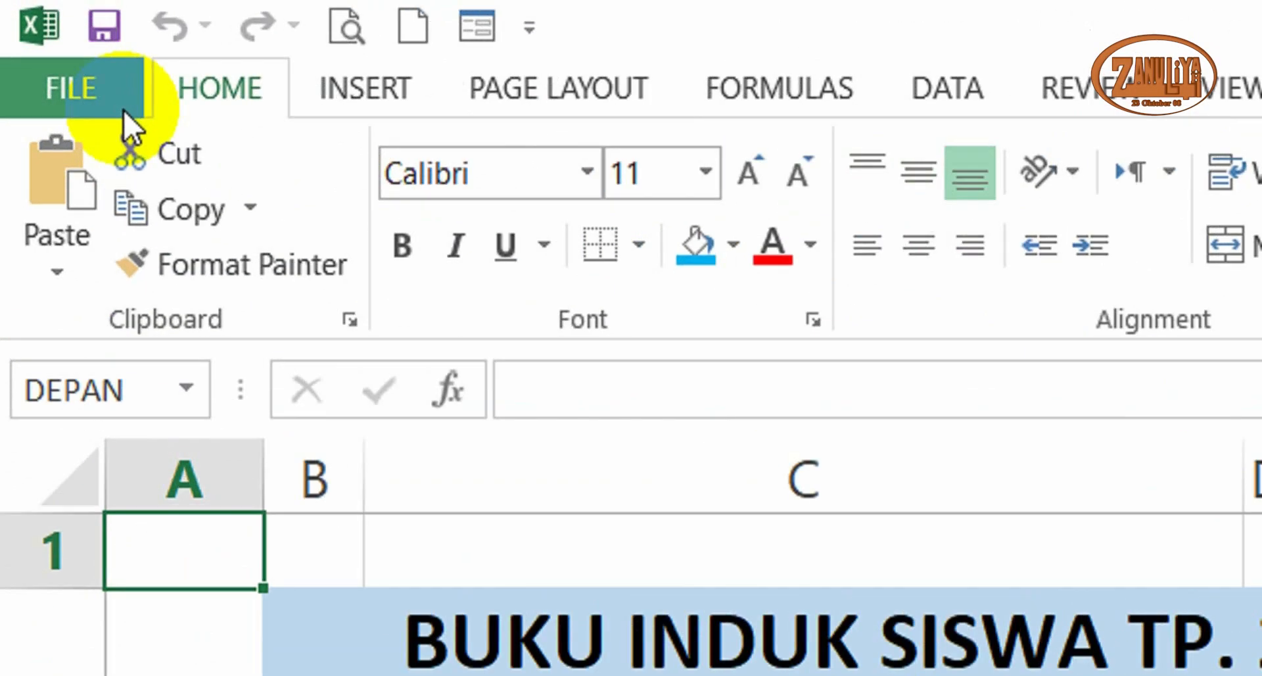
Hide the sheet tabs of the IF DAN VLOOKUP workbook through Excel's advanced display options
left_click(96, 96)
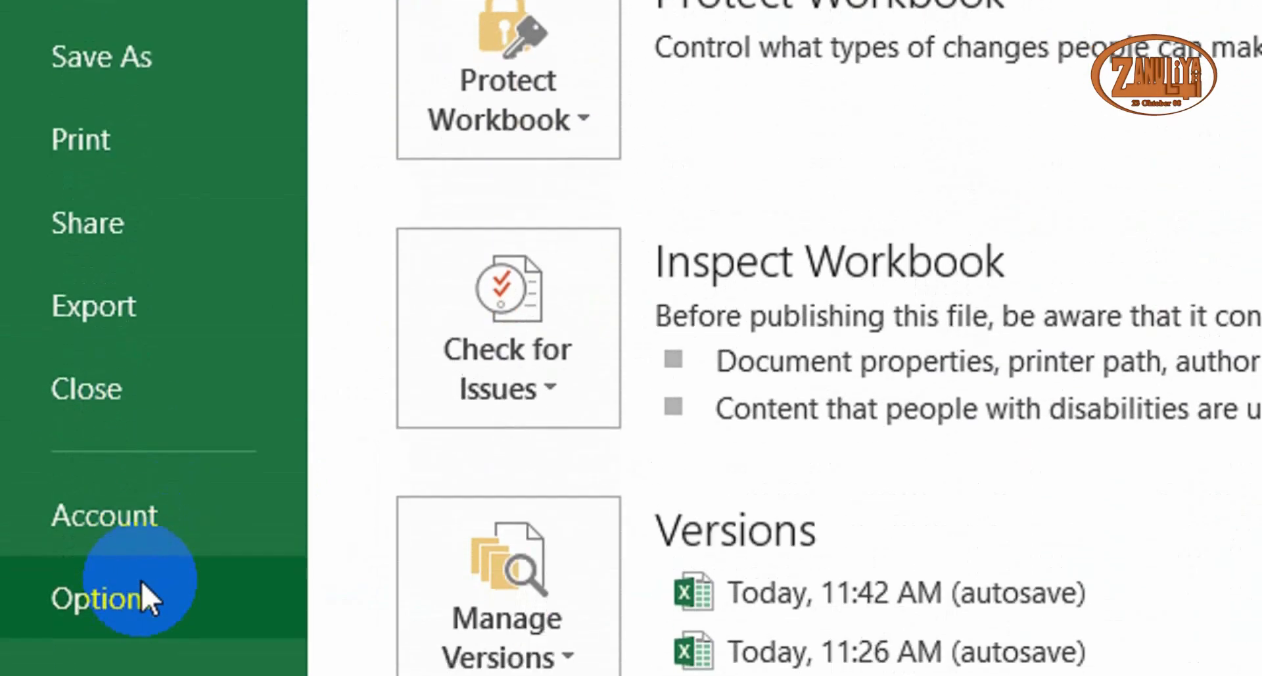
left_click(141, 597)
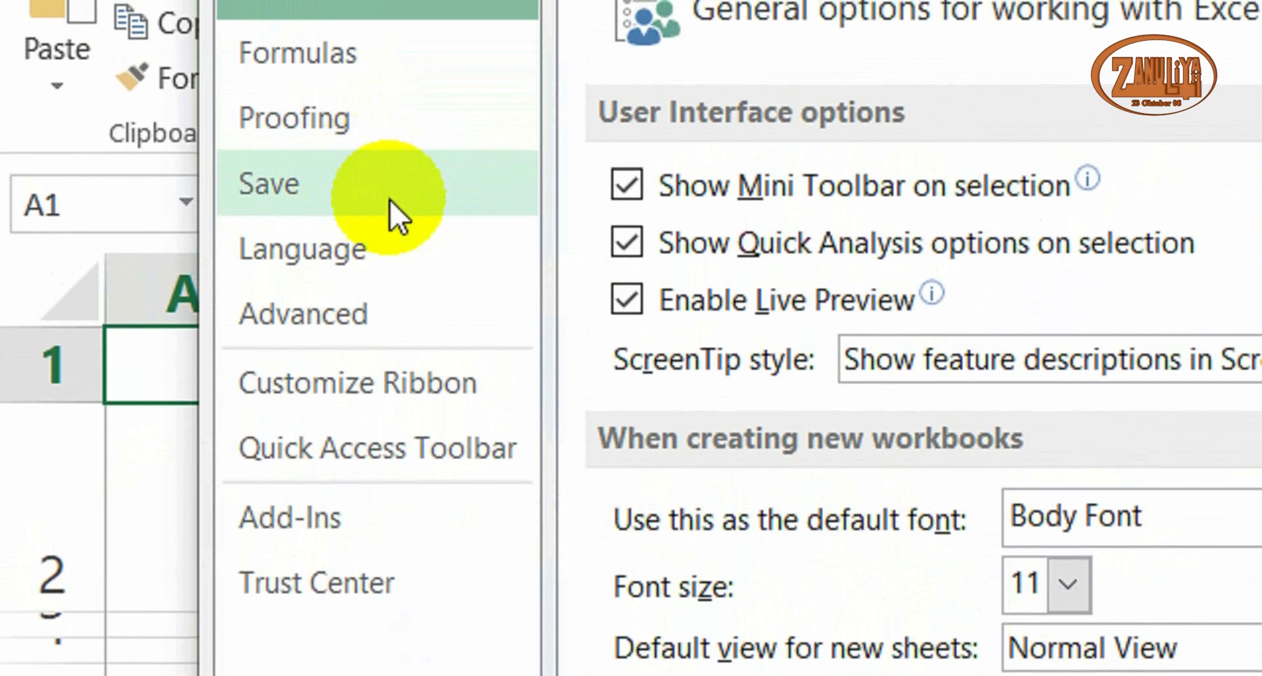
left_click(395, 317)
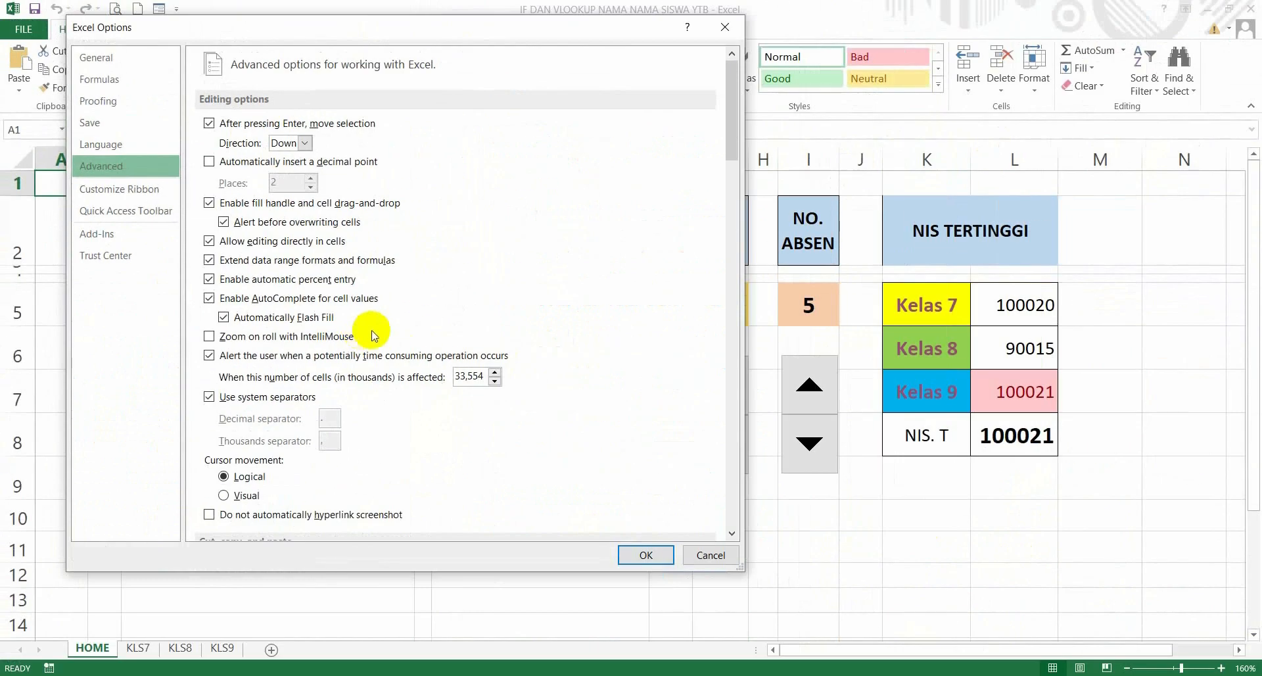
scroll(374, 335, "down", 1)
scroll(373, 336, "down", 3)
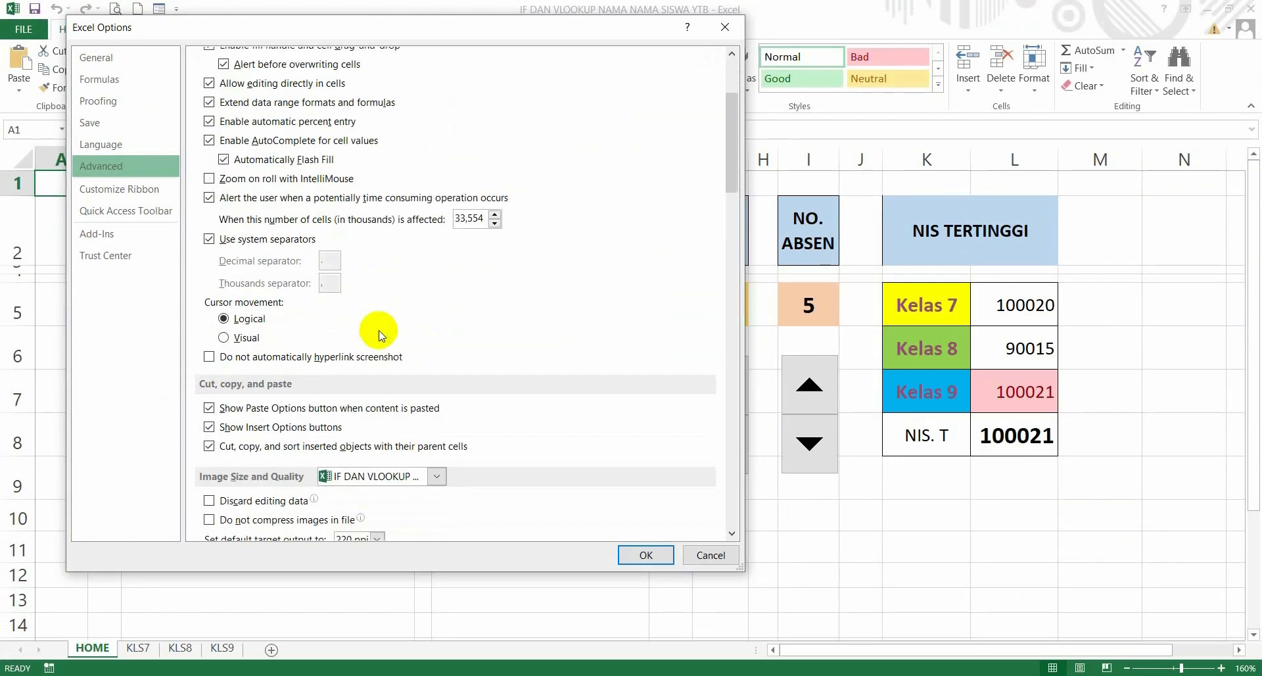
scroll(382, 336, "down", 1)
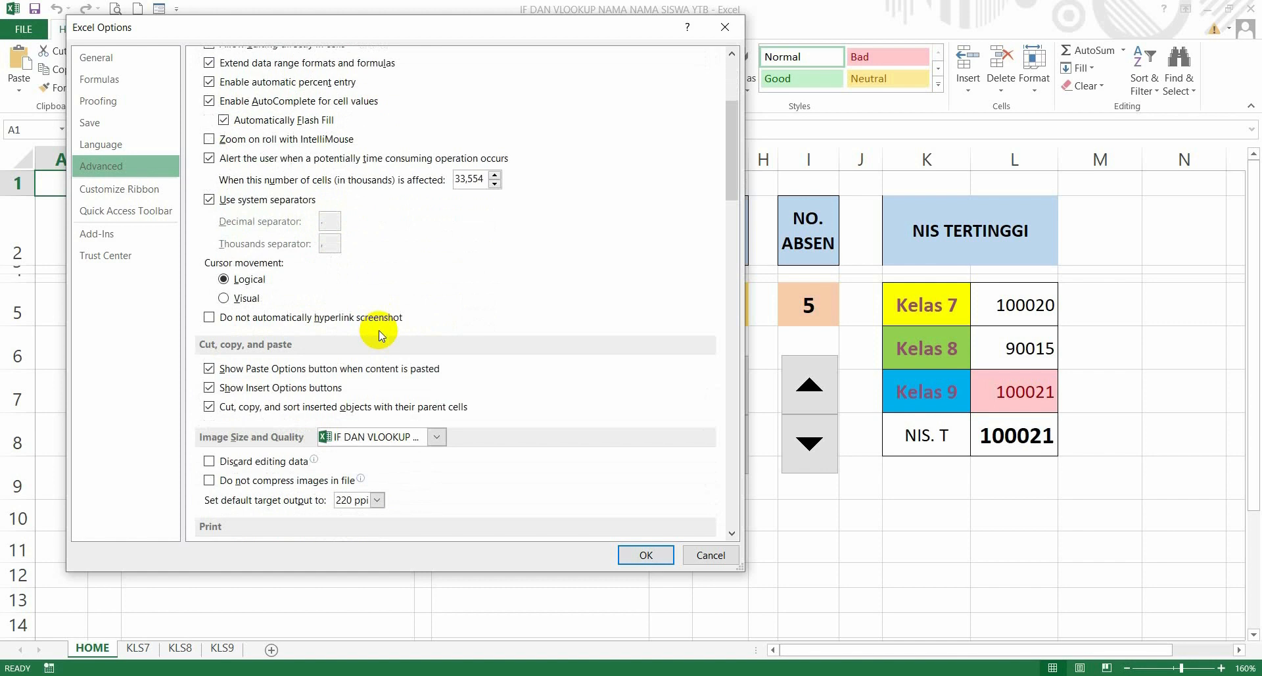
scroll(378, 336, "down", 3)
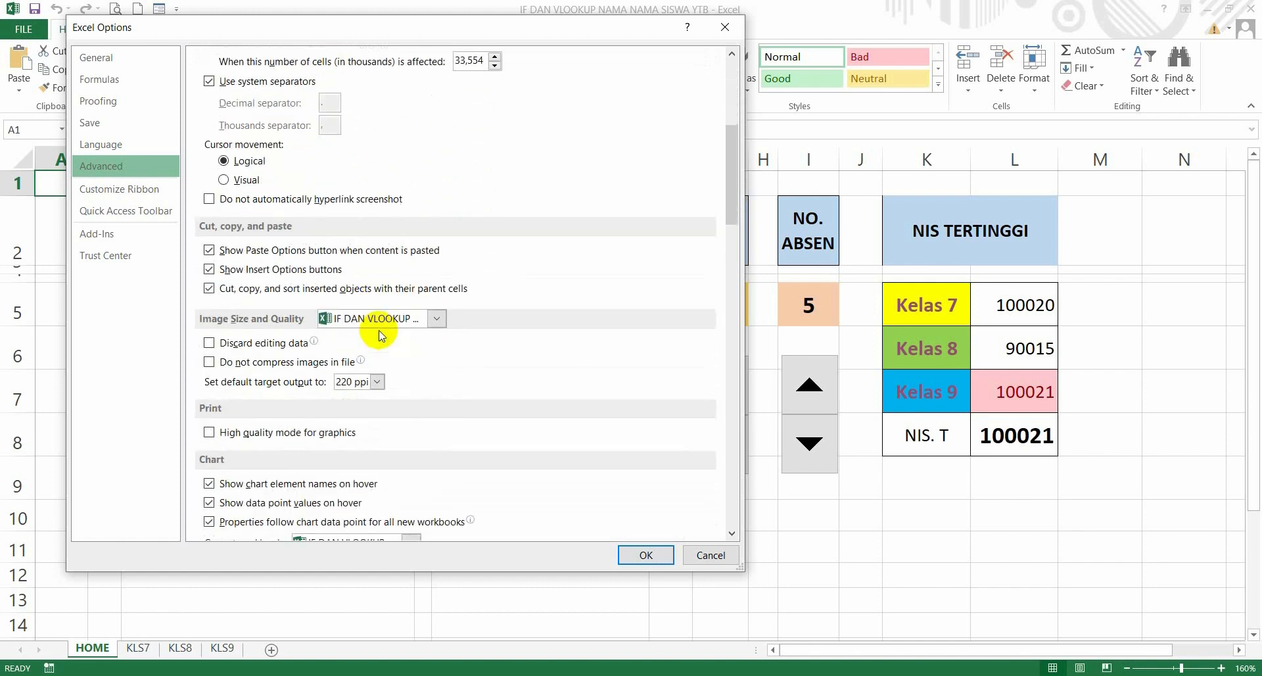
scroll(379, 336, "down", 2)
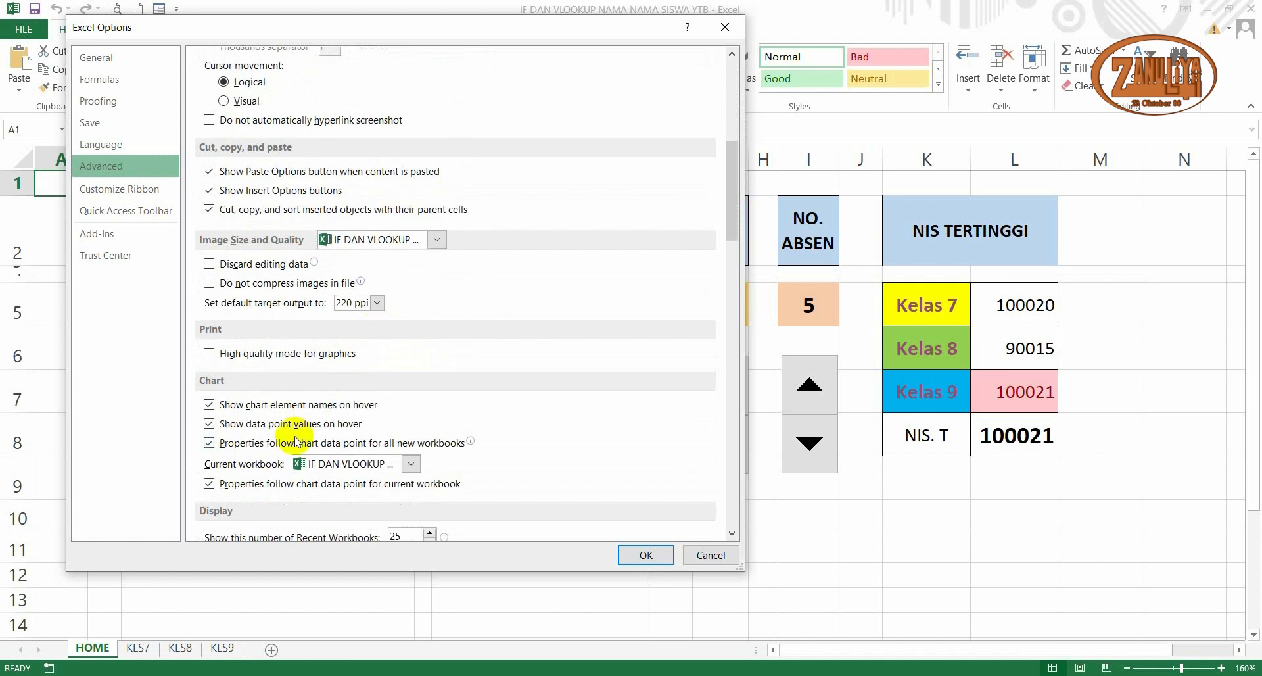
scroll(305, 432, "down", 1)
scroll(243, 430, "down", 3)
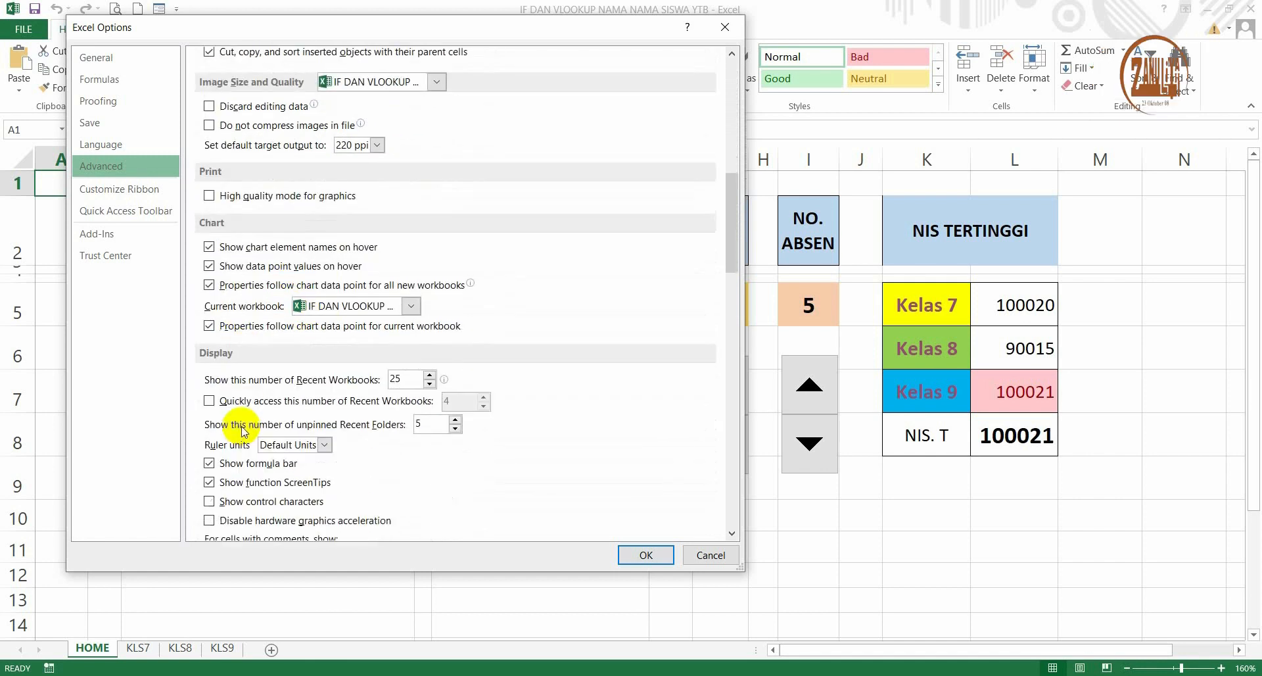
scroll(243, 430, "down", 2)
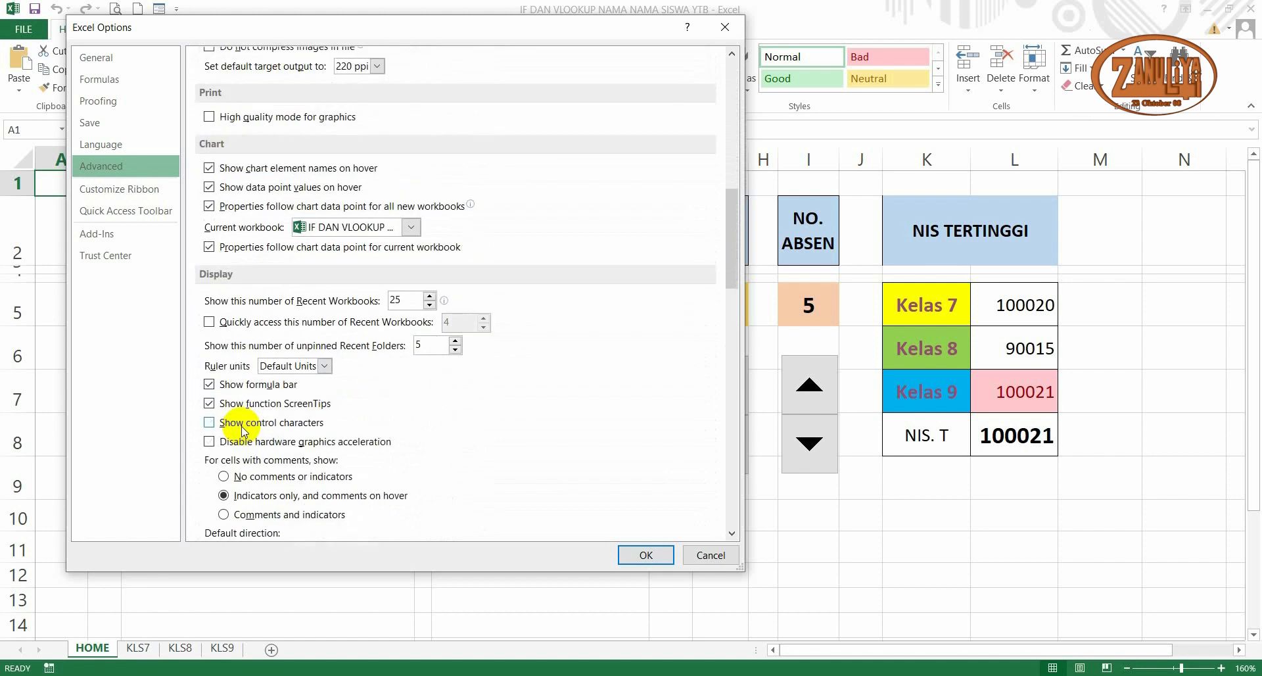
scroll(243, 431, "down", 4)
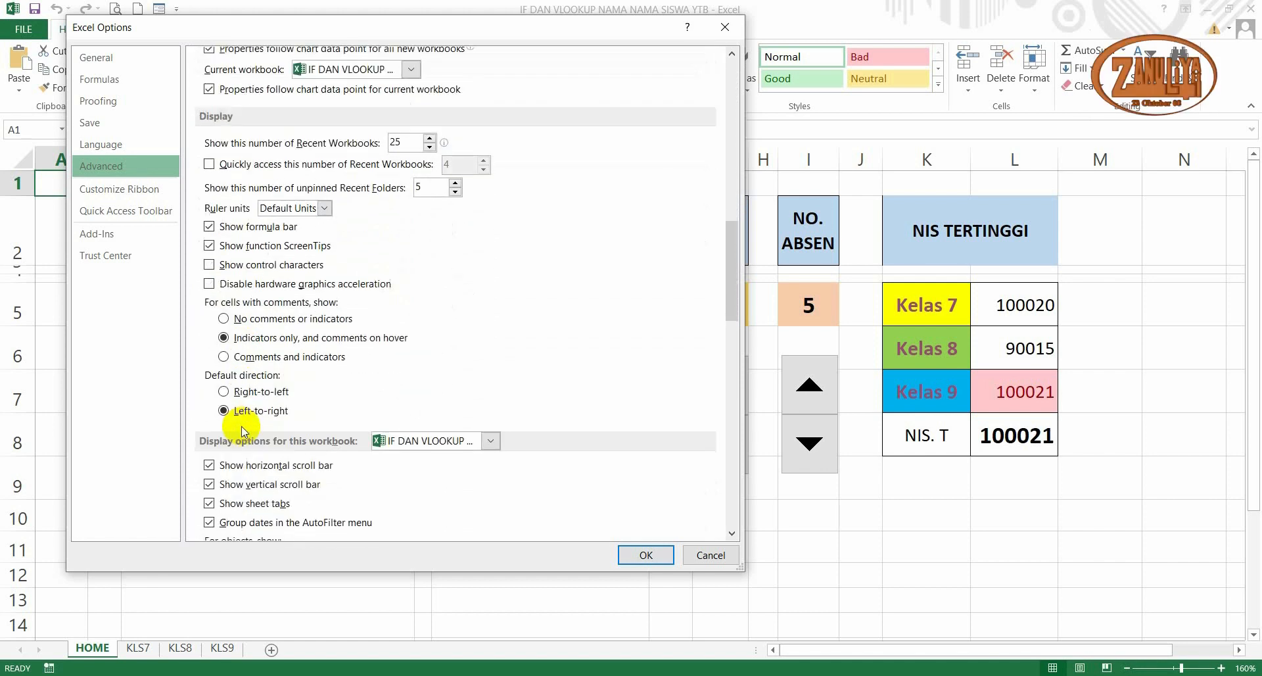
scroll(243, 430, "down", 1)
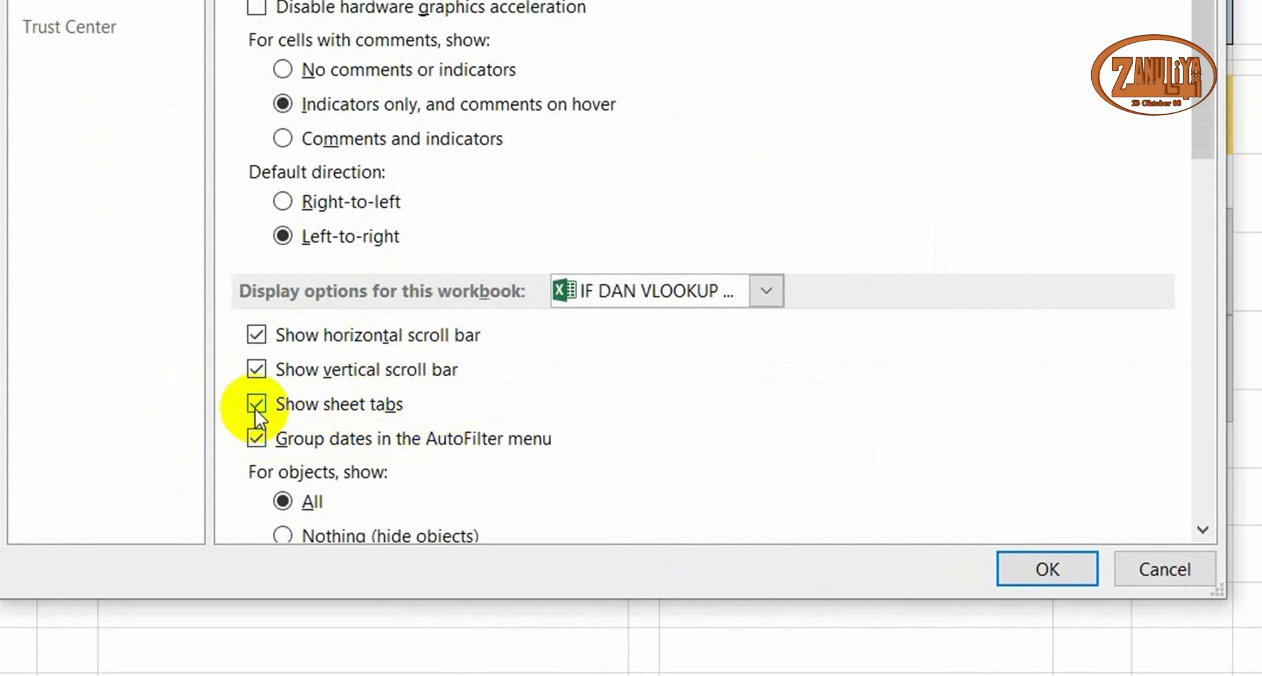
left_click(257, 406)
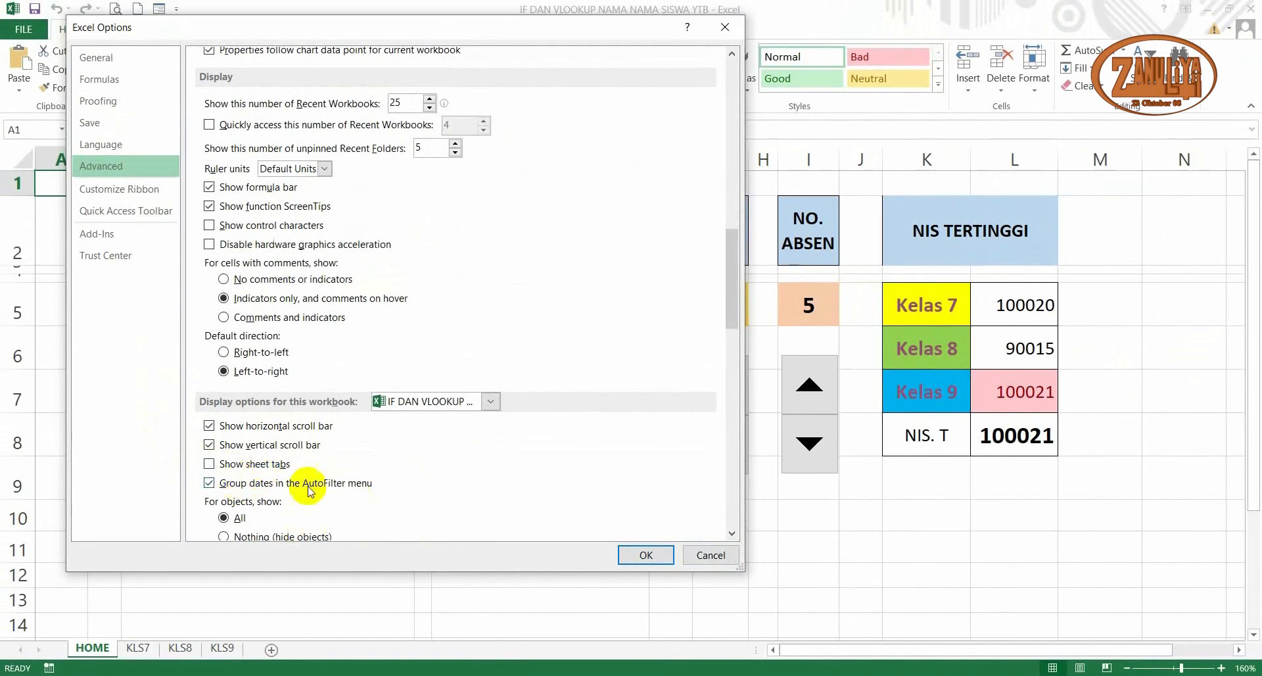
left_click(618, 554)
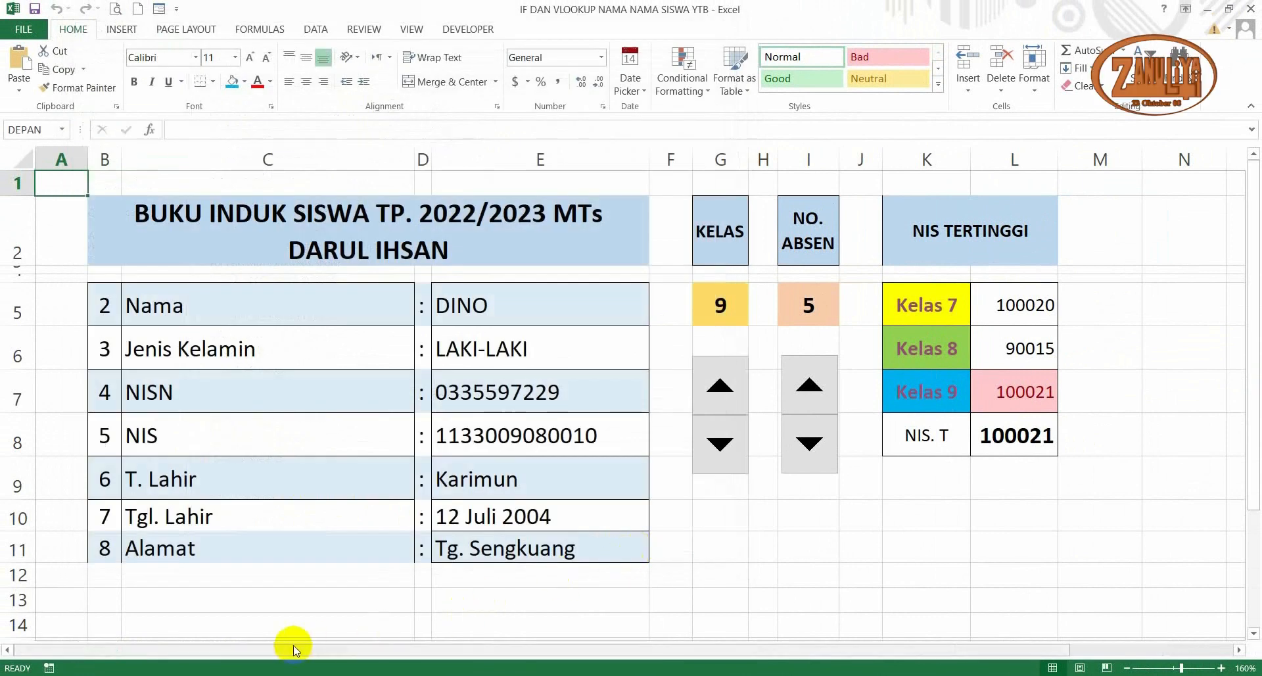
Follow the Kelas 7 link on HOME, look through the class 7 student list, and return through its Home link
left_click_drag(1020, 651, 937, 667)
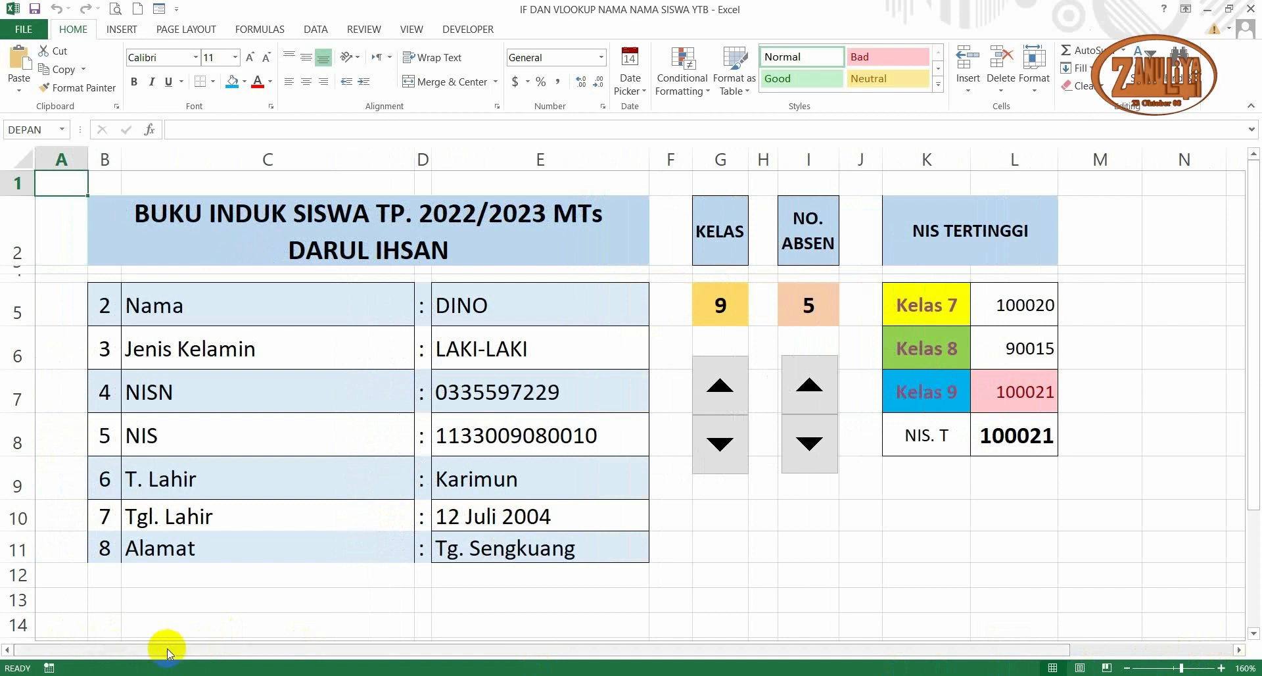
left_click(943, 321)
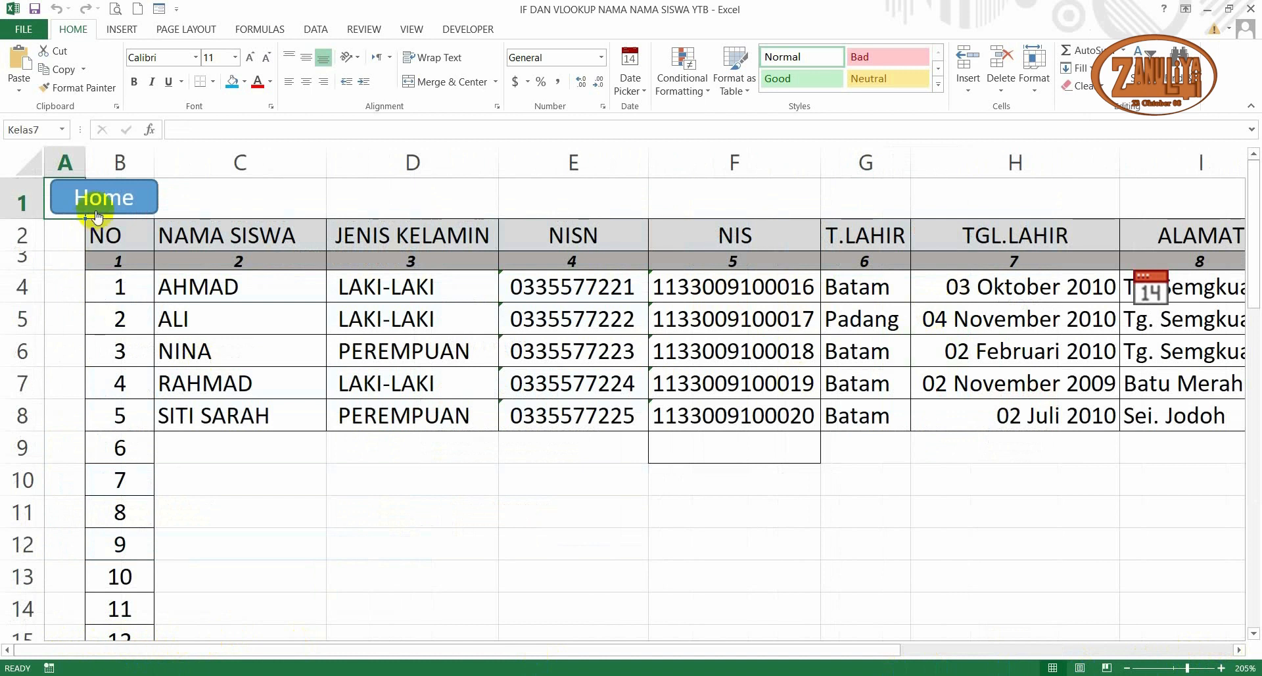
left_click(447, 460)
scroll(718, 477, "down", 1)
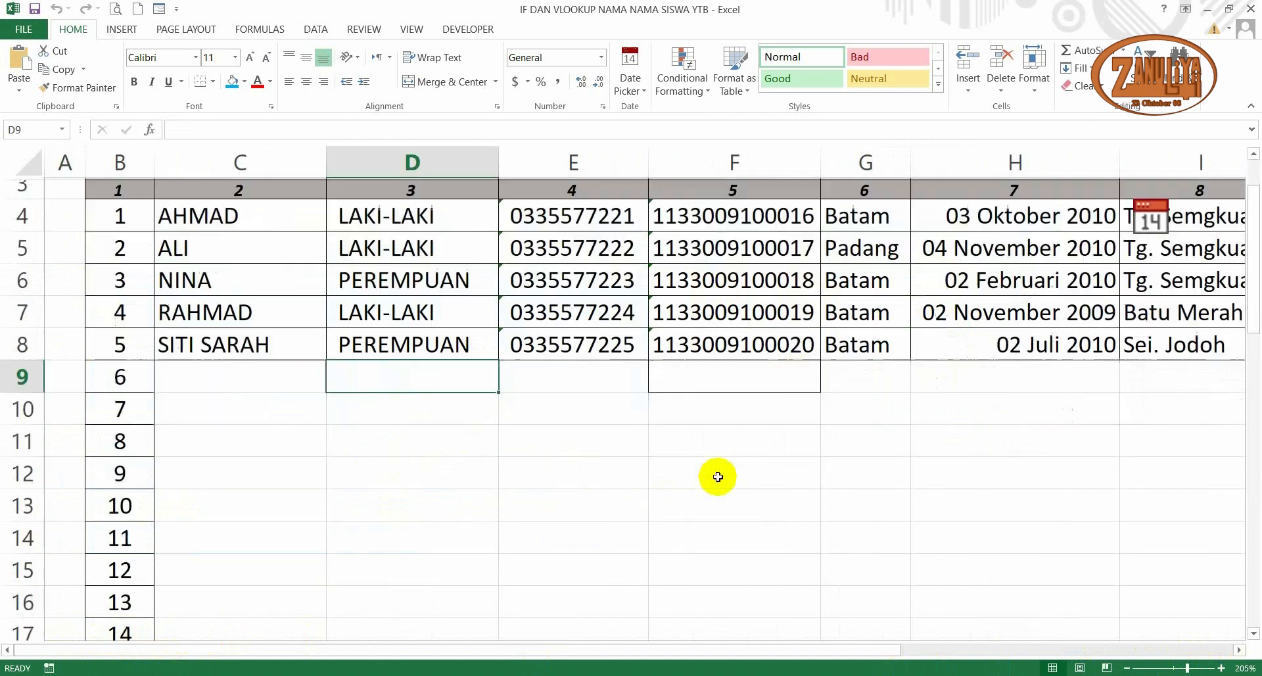
scroll(718, 476, "down", 6)
scroll(718, 477, "up", 7)
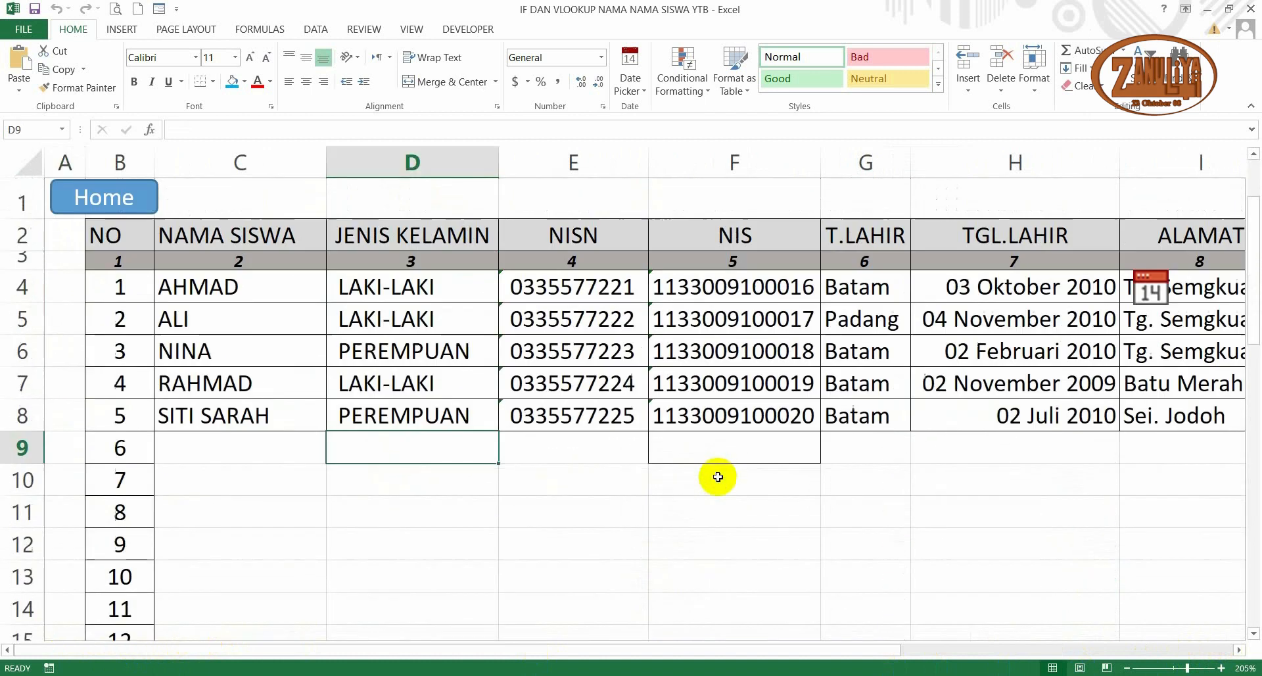
left_click(86, 197)
Test the Kelas 8 and Kelas 9 links on HOME, returning from each class list through its Home link
left_click(931, 369)
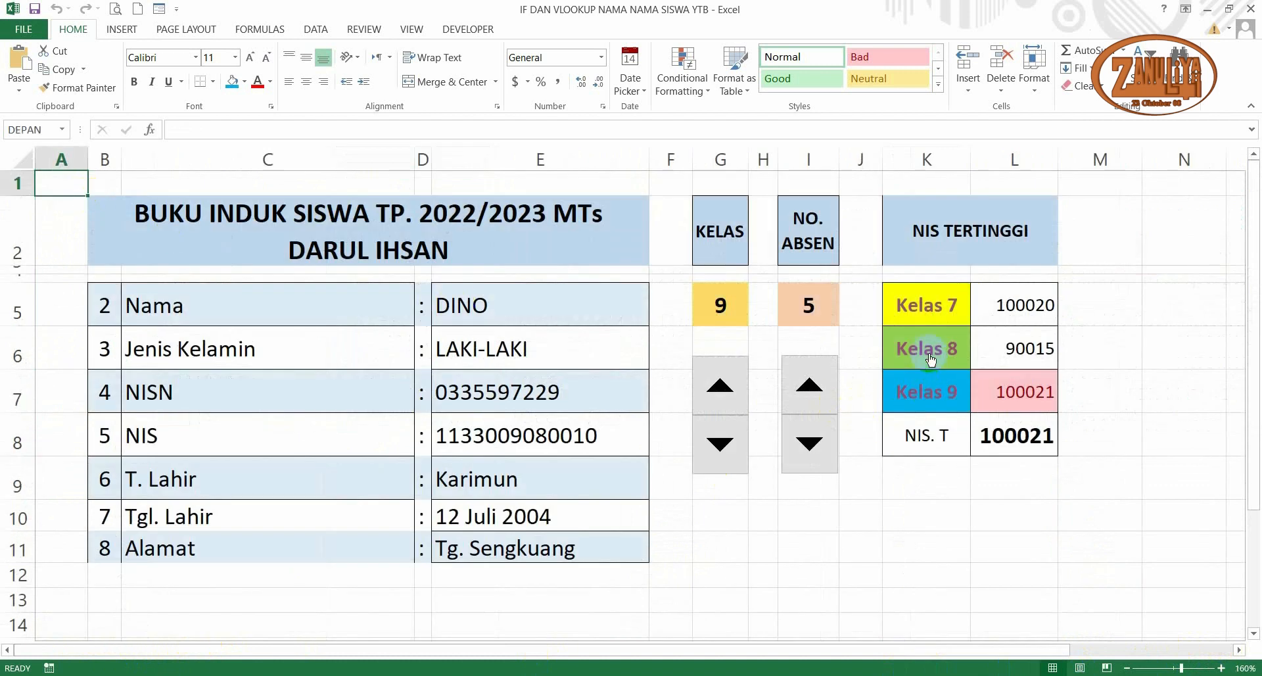
left_click(931, 359)
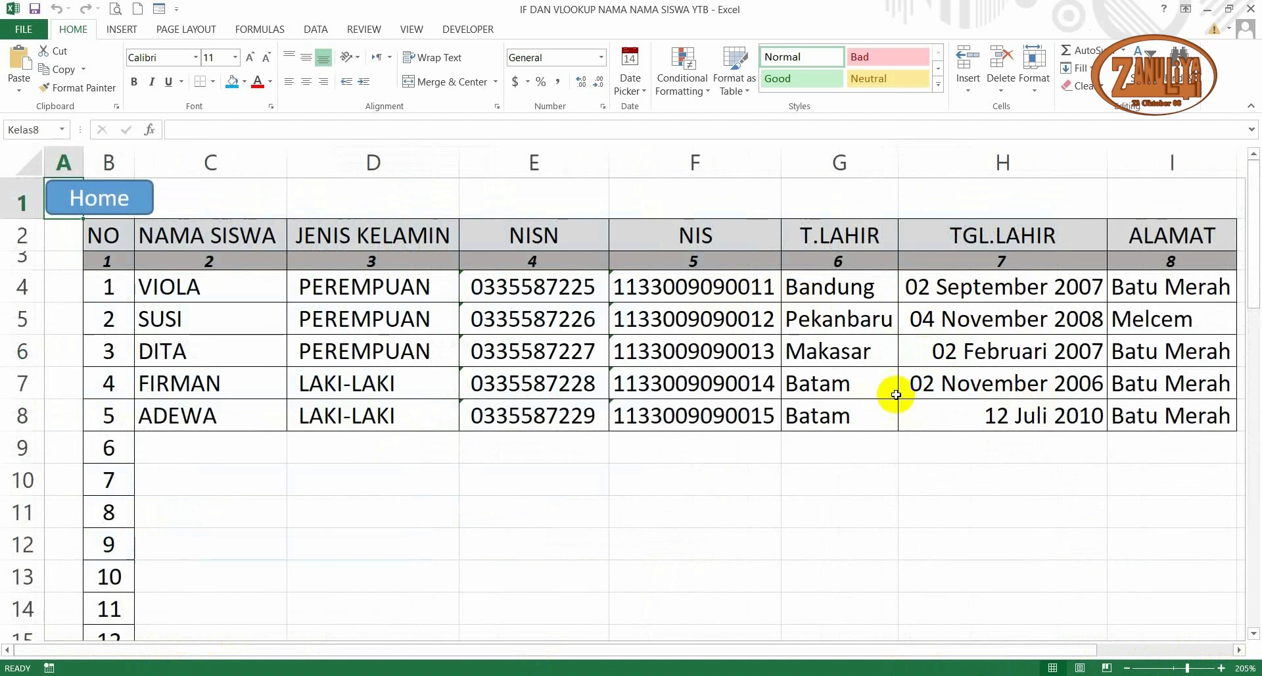
left_click(115, 212)
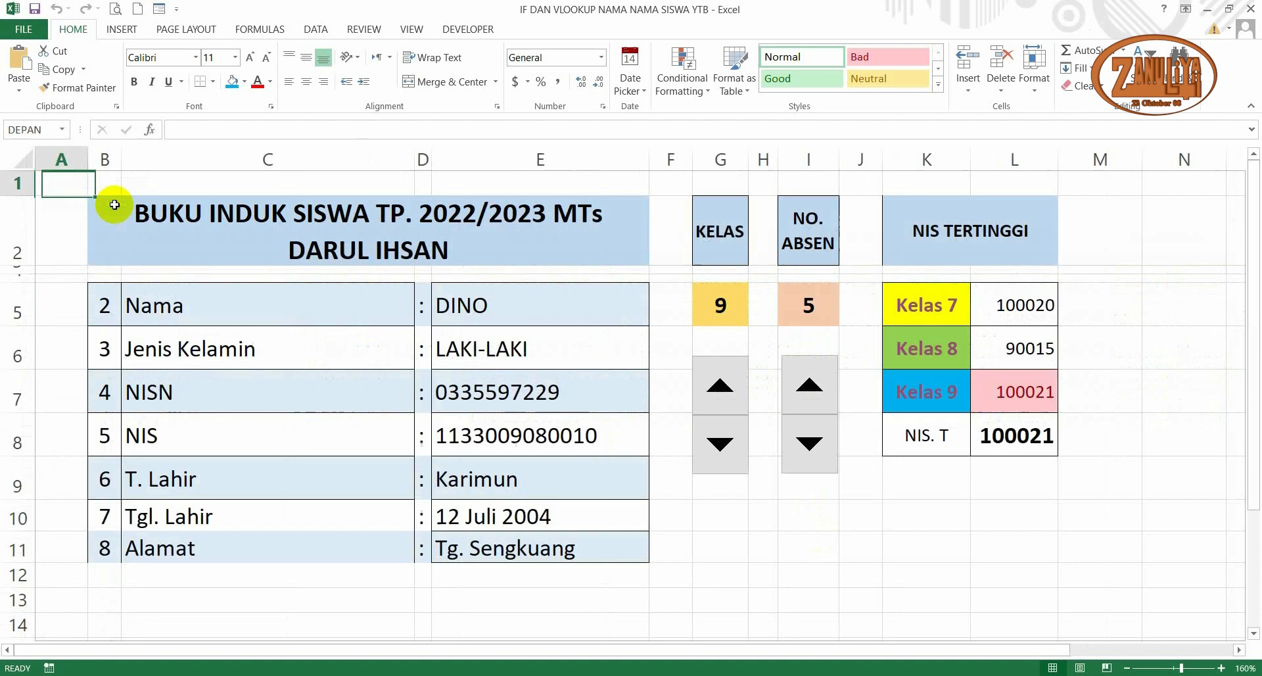
left_click(942, 401)
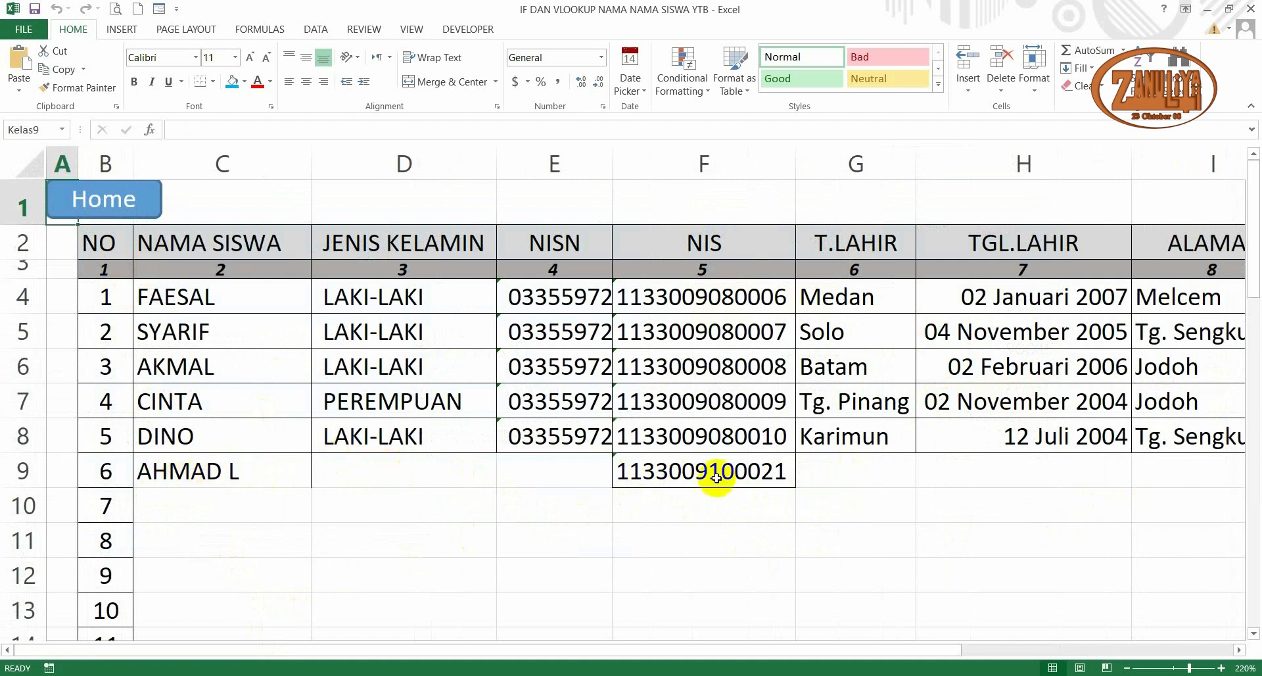
left_click(127, 209)
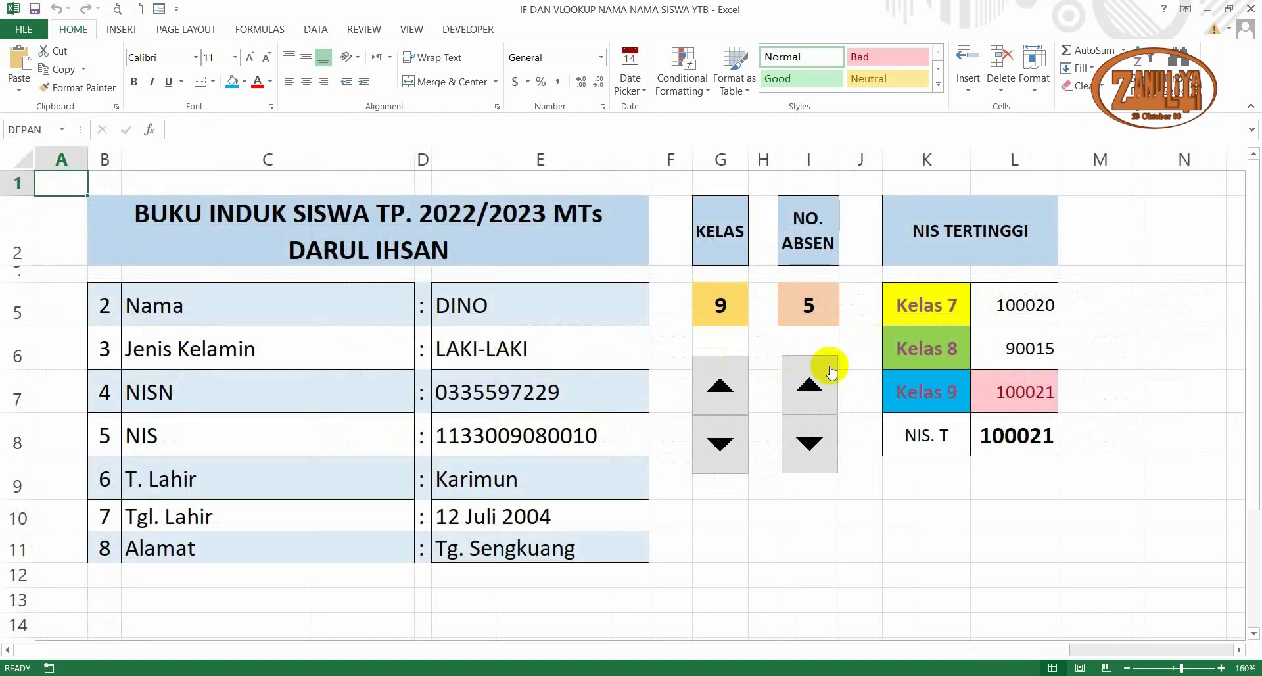
Step through student records with the HOME spinners, trying NO. ABSEN 6 in class 9 and ending at KELAS 7, NO. ABSEN 1
left_click(830, 372)
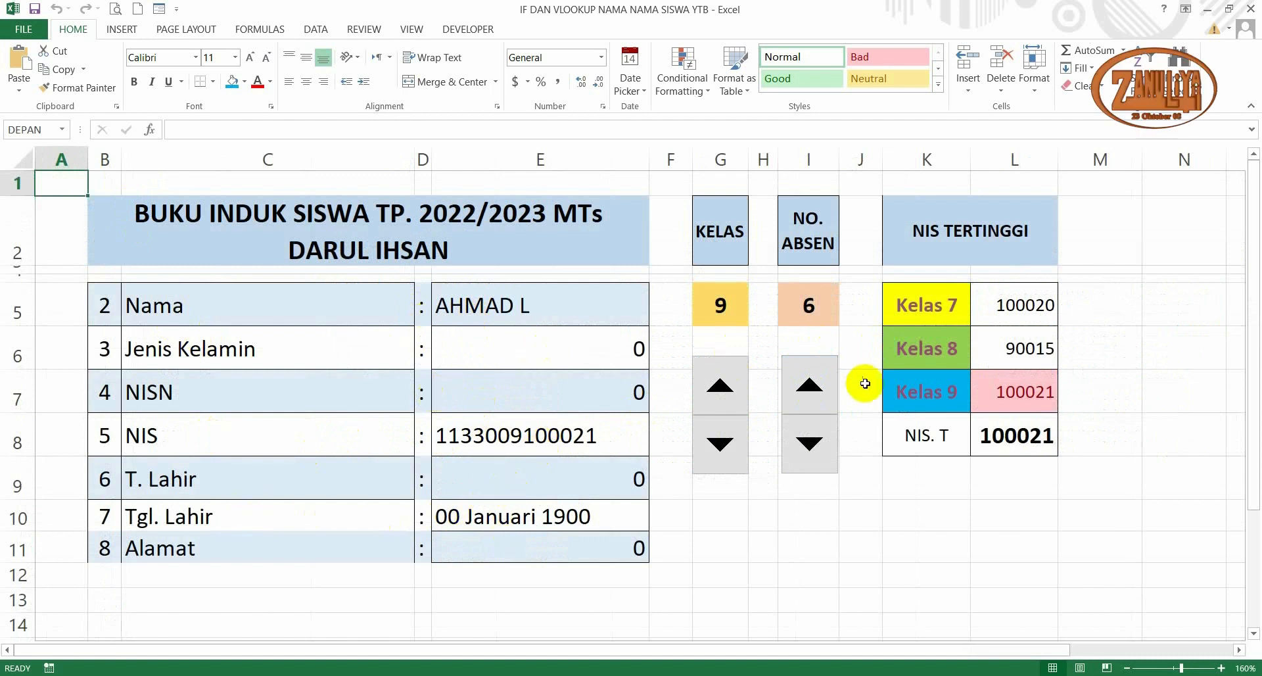
left_click(809, 445)
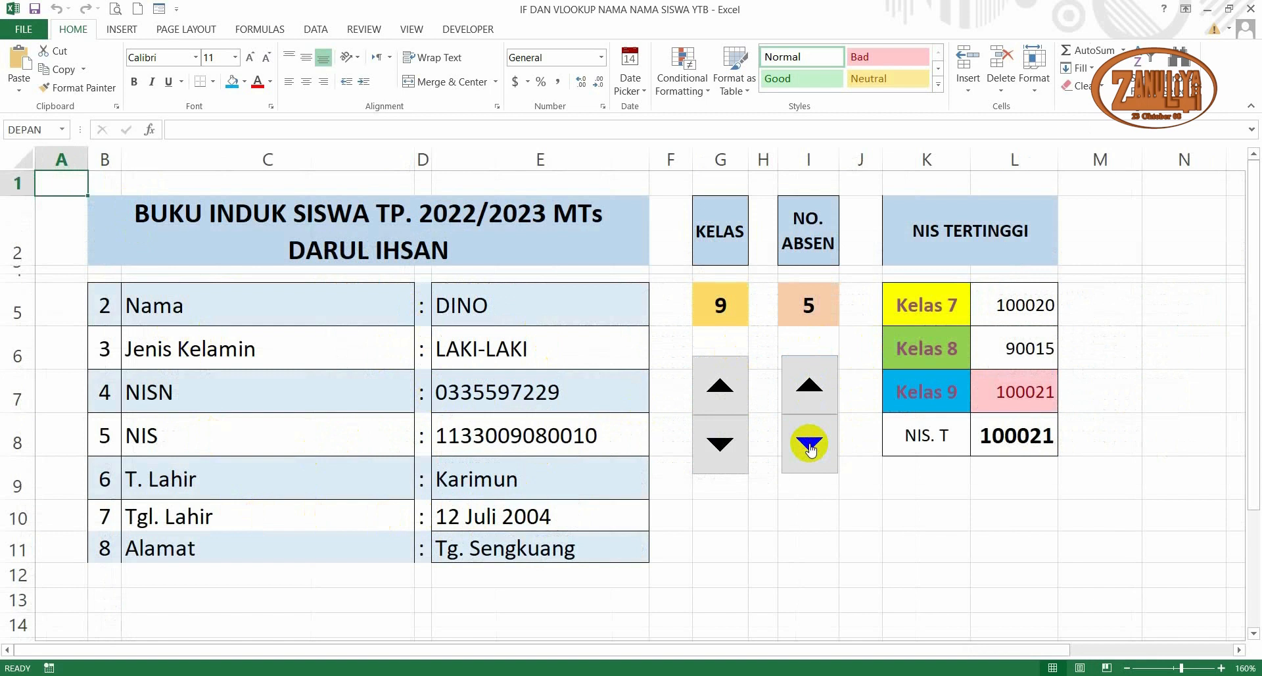
left_click(810, 444)
left_click(719, 439)
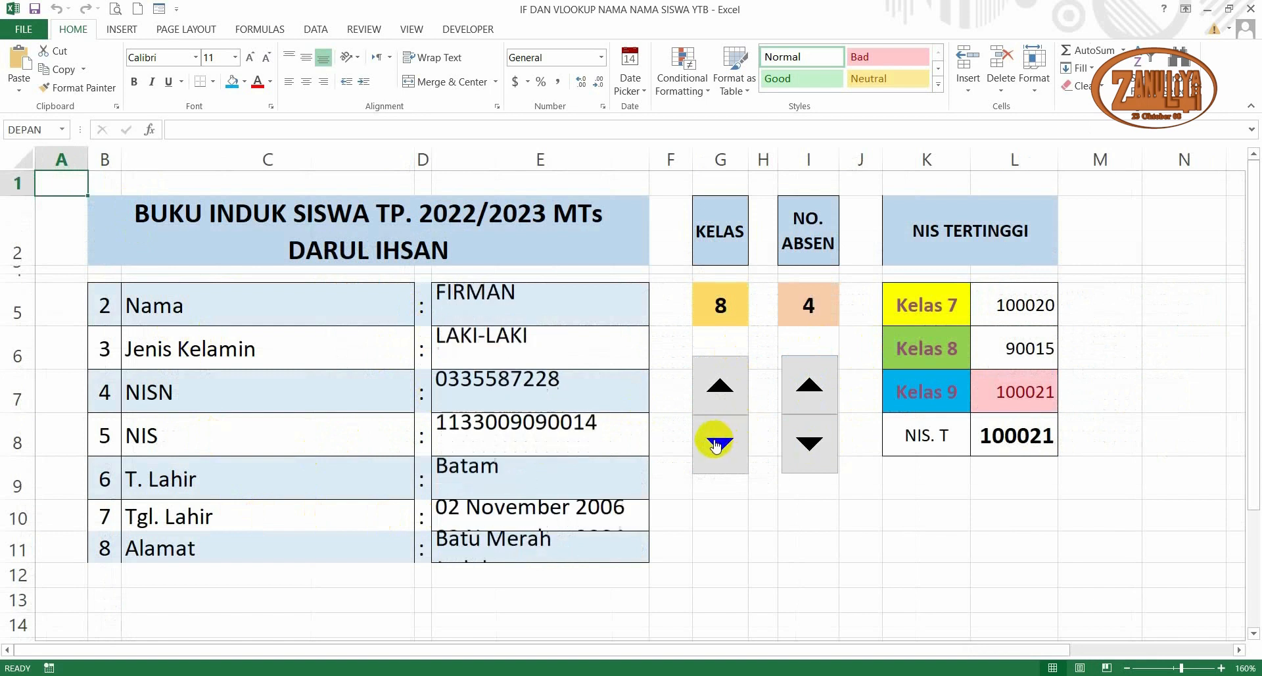
left_click(716, 445)
left_click(810, 444)
left_click(810, 444)
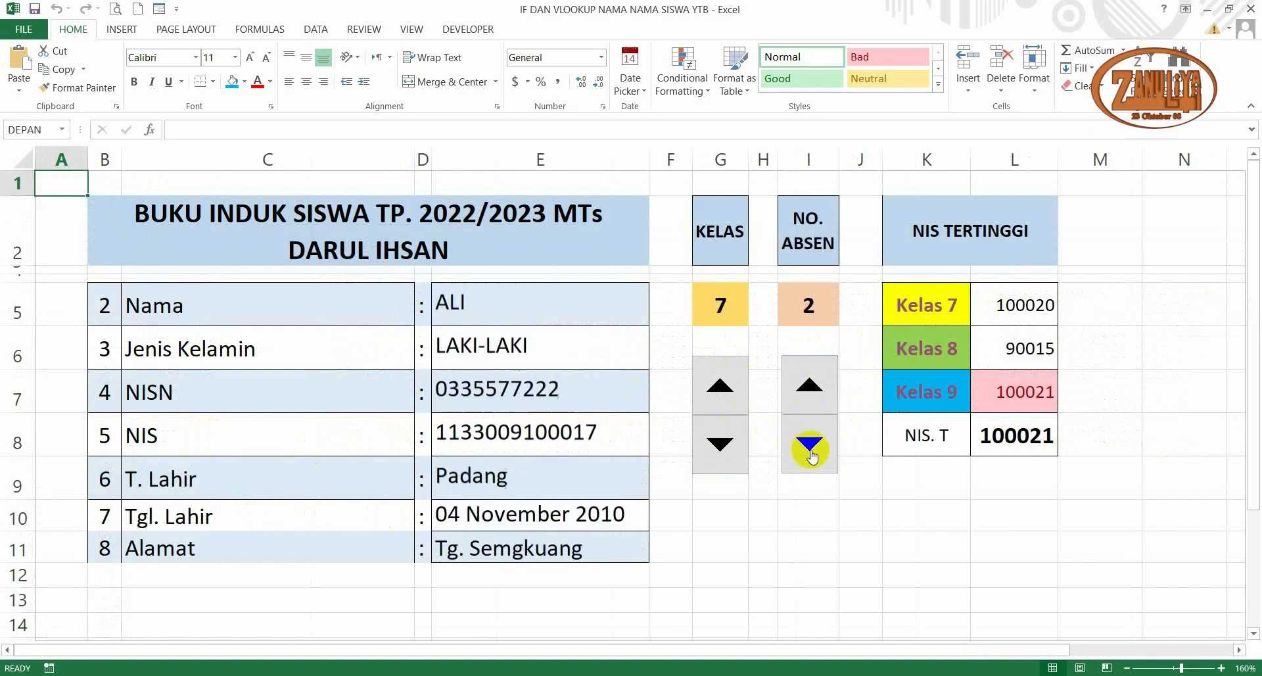
left_click(810, 444)
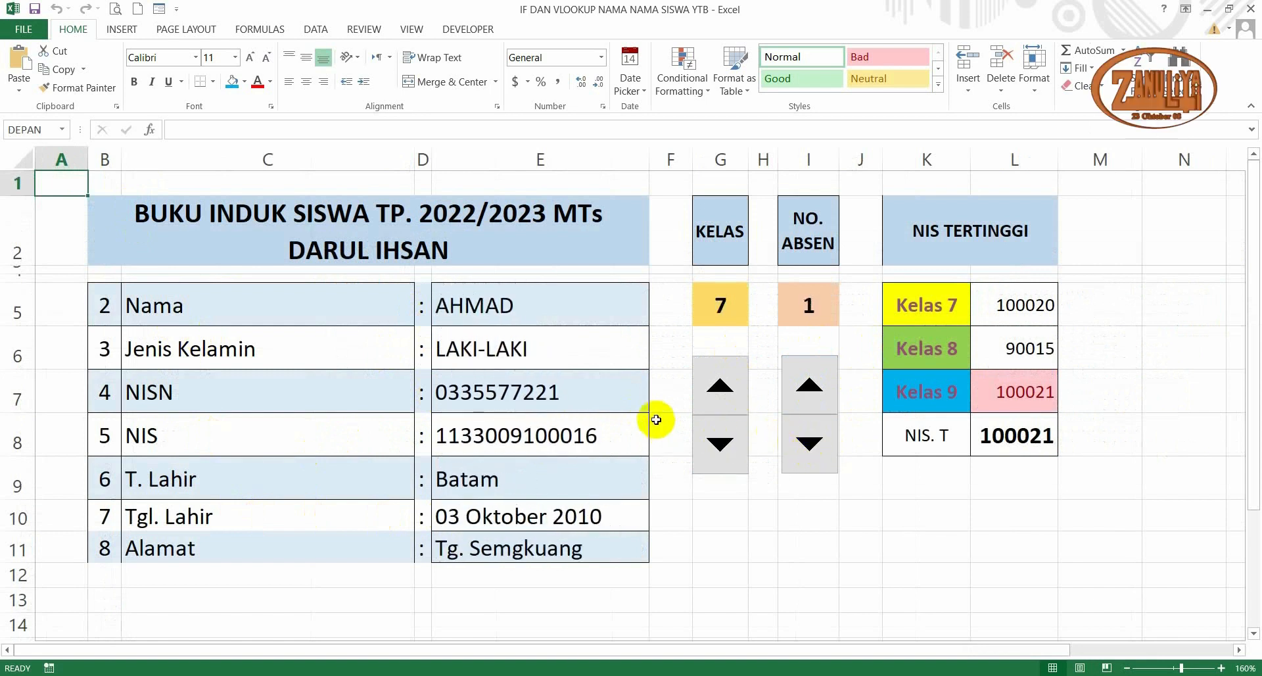